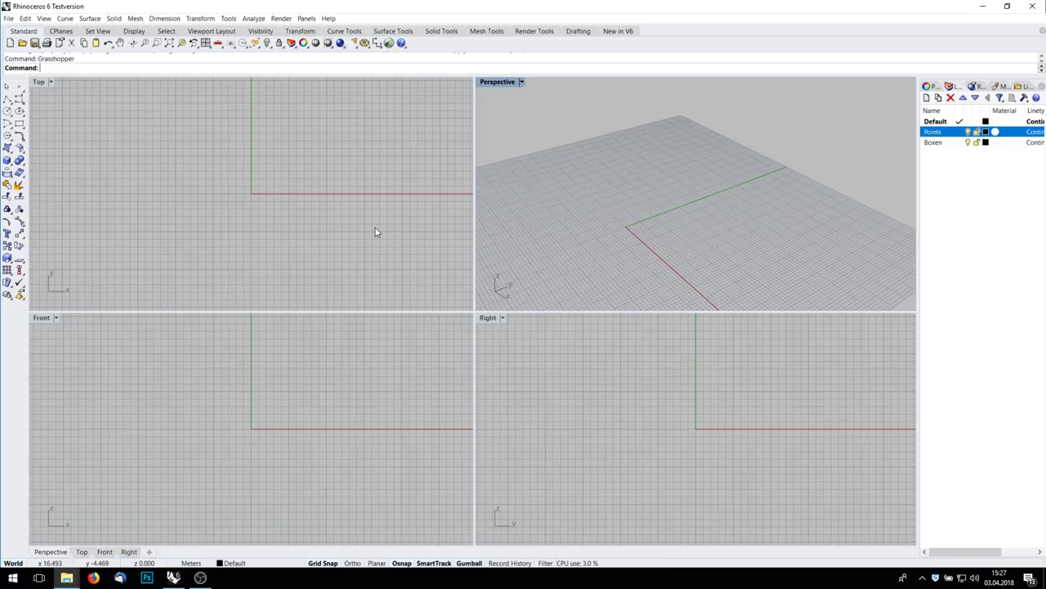
Step: Launch Grasshopper and place a Point parameter on the empty canvas
{"action": "left_click", "coordinate": [201, 69]}
{"action": "type", "text": "Grasshopper"}
{"action": "key", "text": "Return"}
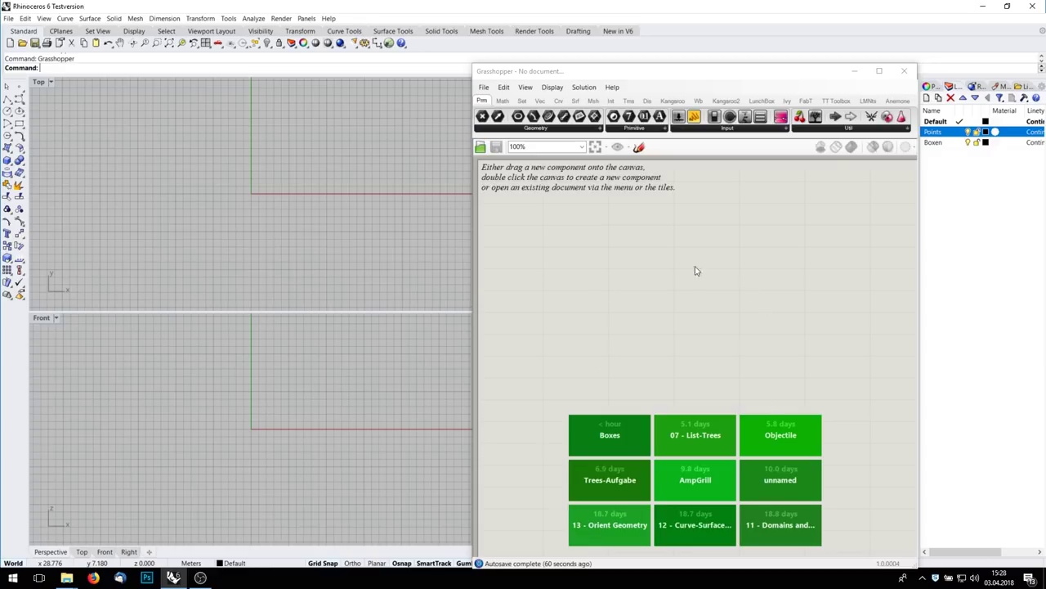
{"action": "left_click_drag", "start_coordinate": [483, 117], "coordinate": [585, 246]}
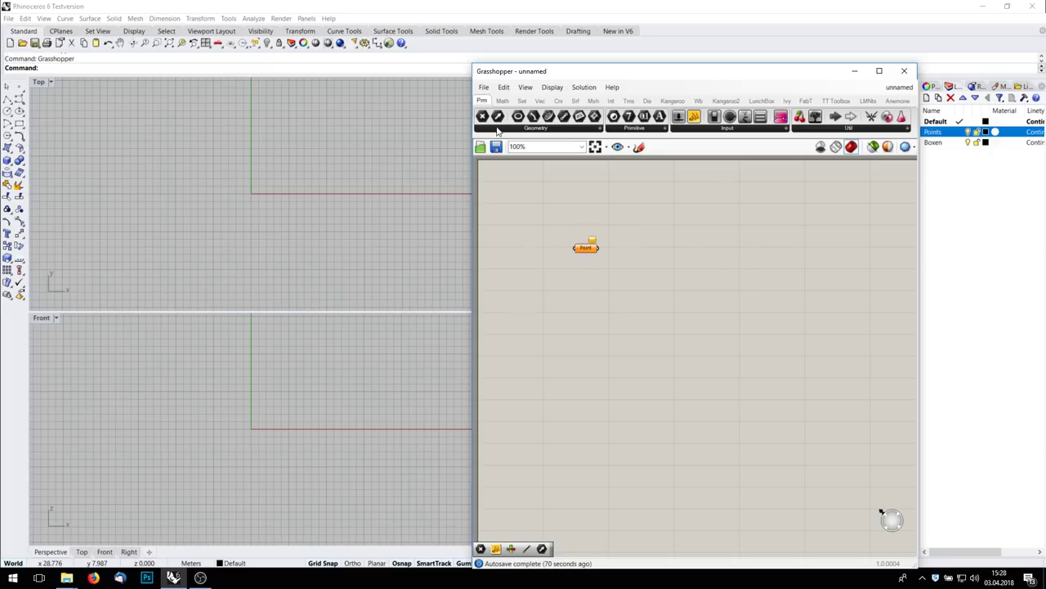
{"action": "scroll", "coordinate": [557, 105], "scroll_direction": "down", "scroll_amount": 3}
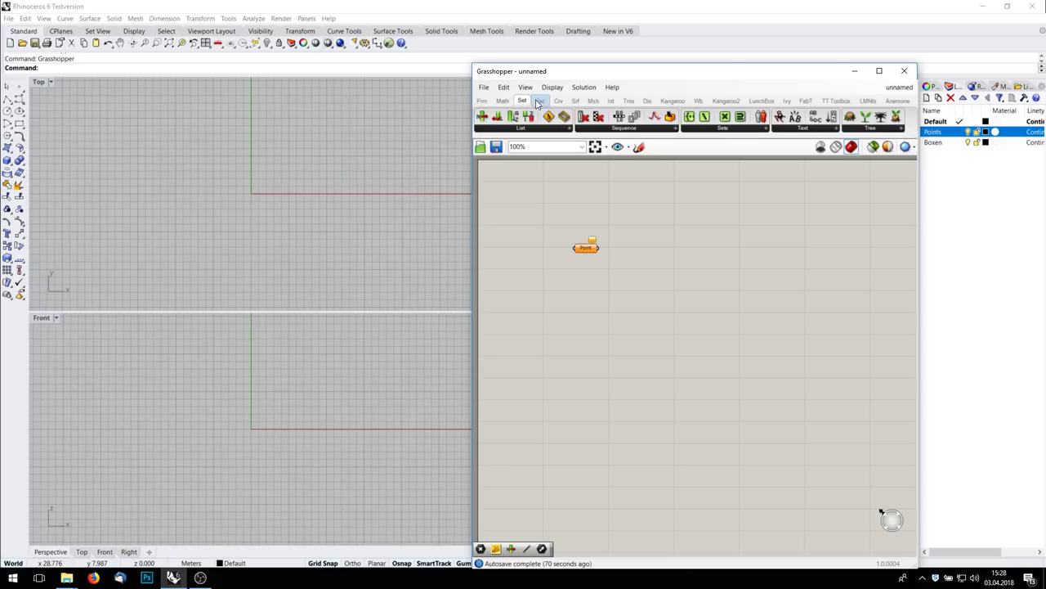
{"action": "left_click", "coordinate": [559, 102]}
{"action": "left_click", "coordinate": [482, 101]}
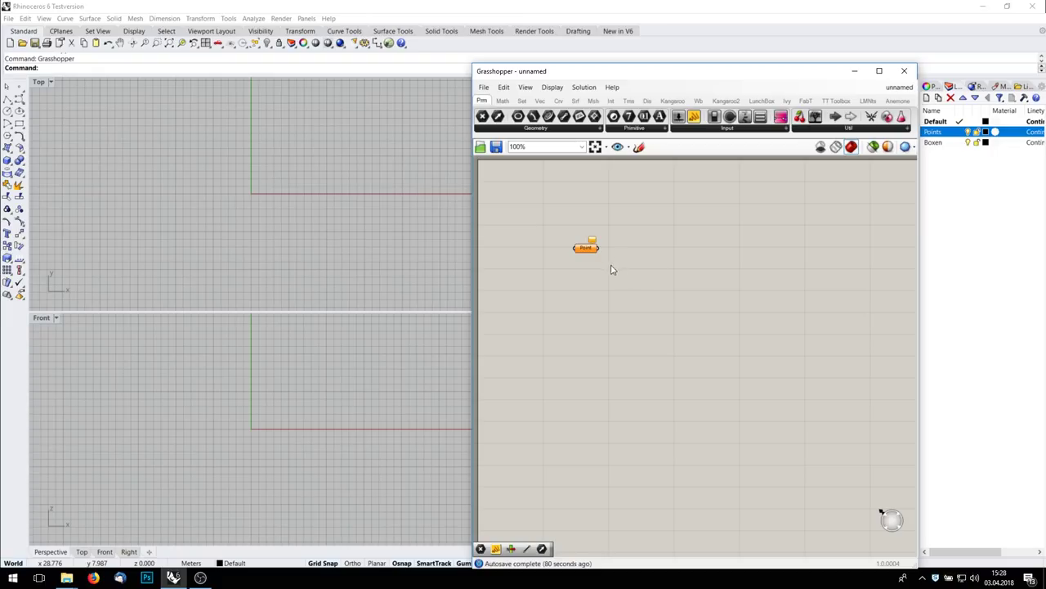
{"action": "scroll", "coordinate": [589, 253], "scroll_direction": "up", "scroll_amount": 5}
{"action": "scroll", "coordinate": [590, 251], "scroll_direction": "down", "scroll_amount": 8}
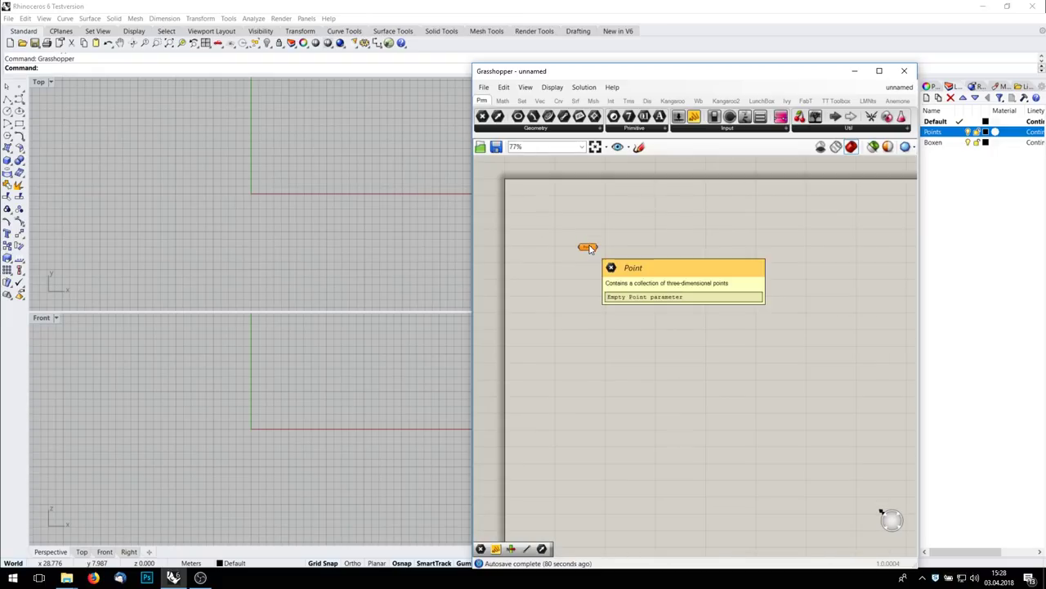
{"action": "scroll", "coordinate": [581, 234], "scroll_direction": "up", "scroll_amount": 3}
{"action": "scroll", "coordinate": [581, 235], "scroll_direction": "down", "scroll_amount": 4}
{"action": "scroll", "coordinate": [584, 238], "scroll_direction": "up", "scroll_amount": 3}
{"action": "scroll", "coordinate": [584, 238], "scroll_direction": "down", "scroll_amount": 4}
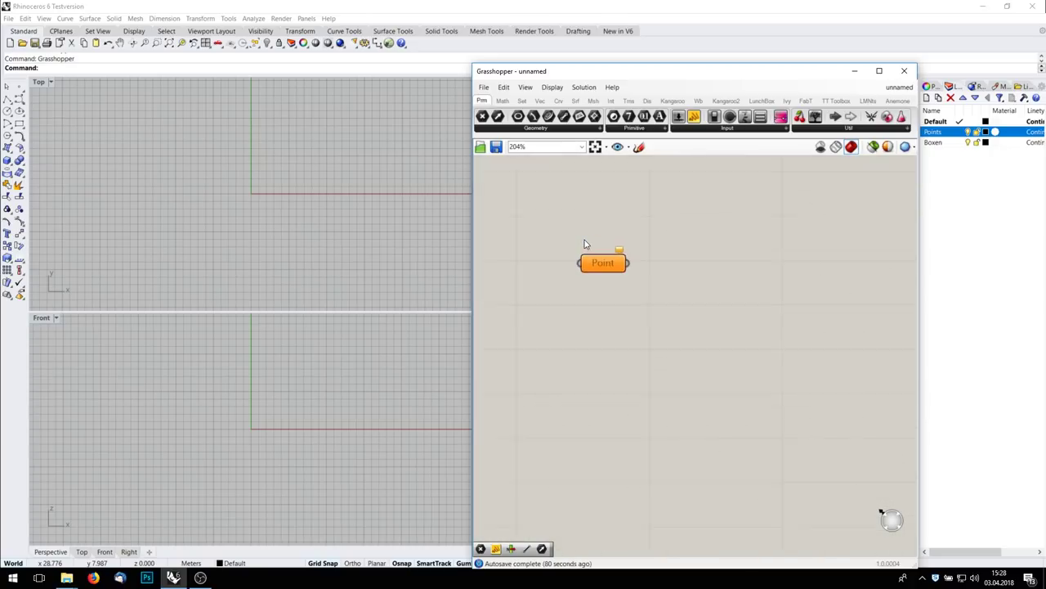
{"action": "mouse_move", "coordinate": [757, 362]}
{"action": "right_mouse_down"}
{"action": "mouse_move", "coordinate": [661, 398]}
{"action": "mouse_move", "coordinate": [869, 357]}
{"action": "mouse_move", "coordinate": [625, 377]}
{"action": "mouse_move", "coordinate": [477, 372]}
{"action": "mouse_move", "coordinate": [544, 350]}
{"action": "mouse_move", "coordinate": [714, 335]}
{"action": "mouse_move", "coordinate": [785, 390]}
{"action": "mouse_move", "coordinate": [841, 397]}
{"action": "mouse_move", "coordinate": [739, 354]}
{"action": "right_mouse_up"}
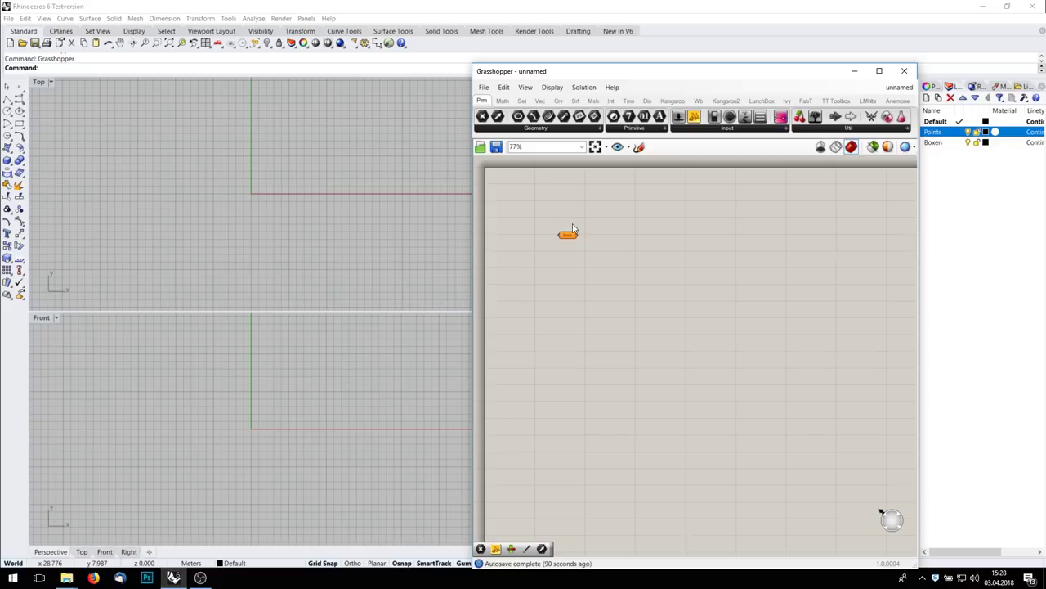
Step: Add a Construct Point component through the canvas component search and place it just below the Point parameter
{"action": "double_click", "coordinate": [618, 304]}
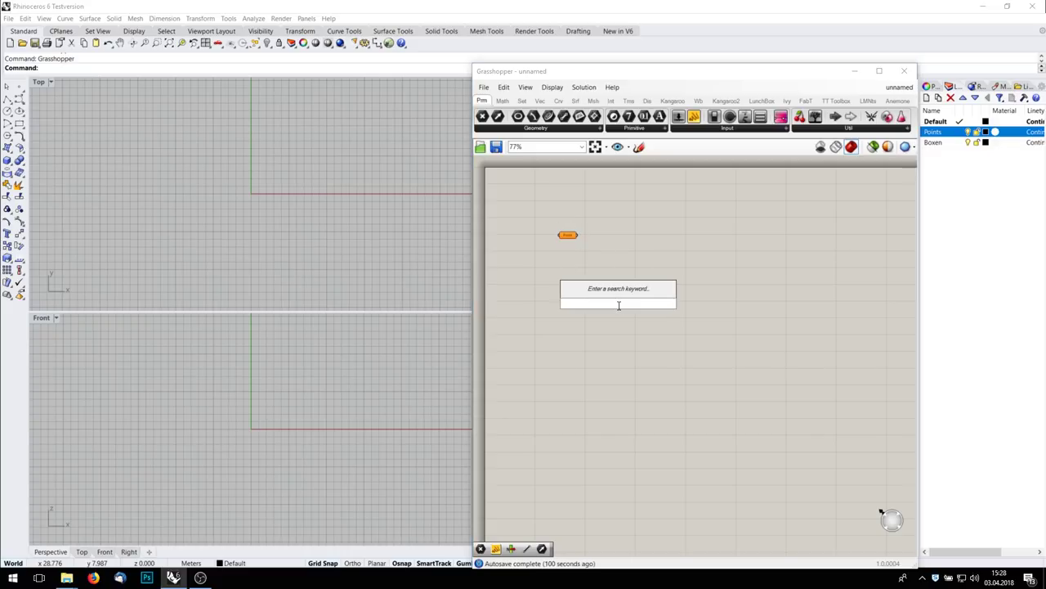
{"action": "type", "text": "point"}
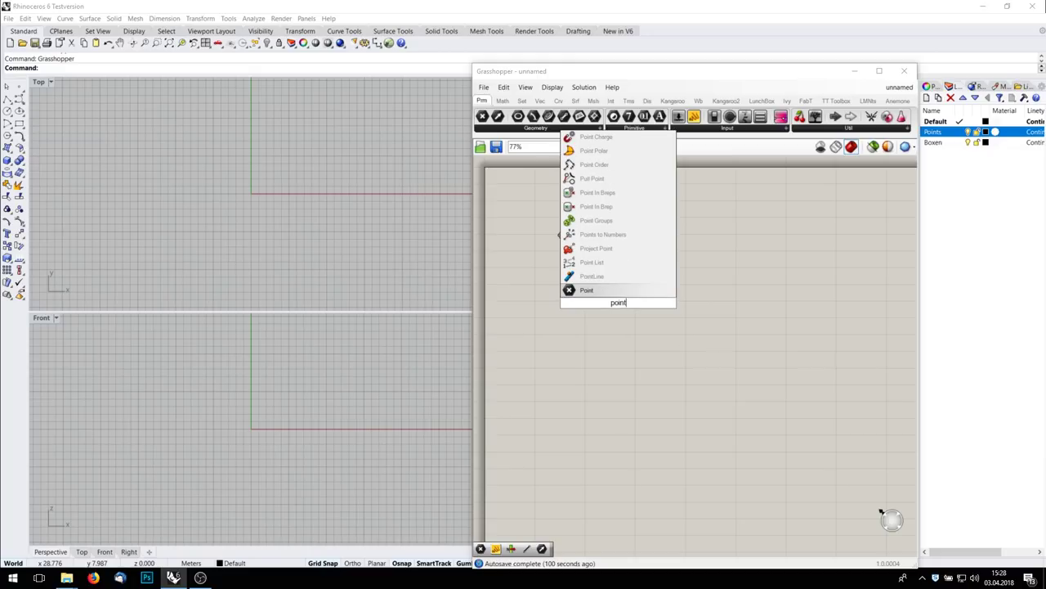
{"action": "key", "text": "BackSpace"}
{"action": "key", "text": "BackSpace"}
{"action": "key", "text": "BackSpace"}
{"action": "key", "text": "BackSpace"}
{"action": "key", "text": "BackSpace"}
{"action": "type", "text": "construct"}
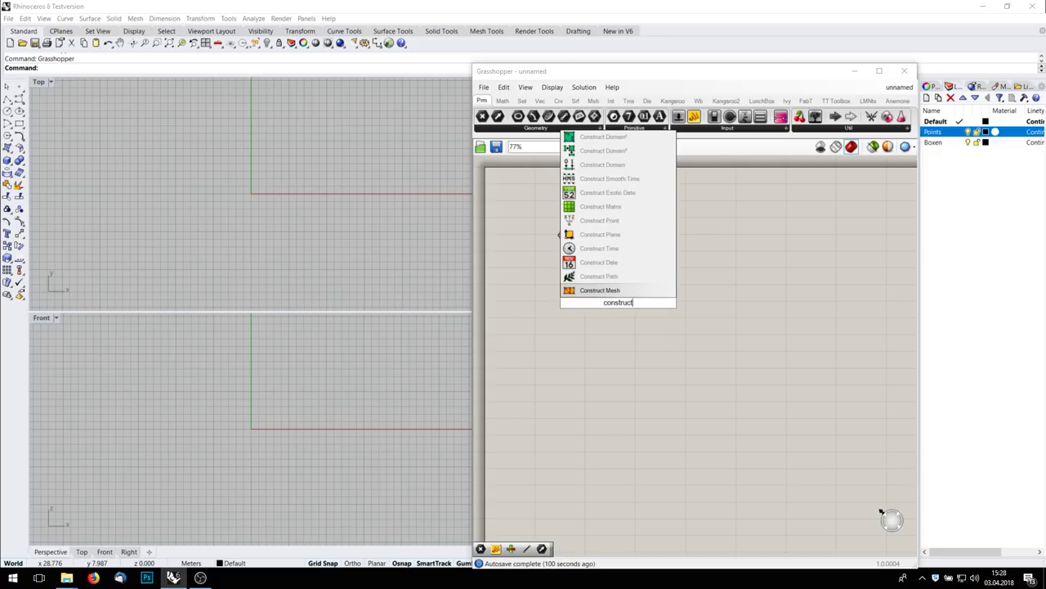
{"action": "left_click", "coordinate": [605, 220]}
{"action": "left_click_drag", "start_coordinate": [618, 302], "coordinate": [564, 301]}
{"action": "left_click", "coordinate": [250, 194]}
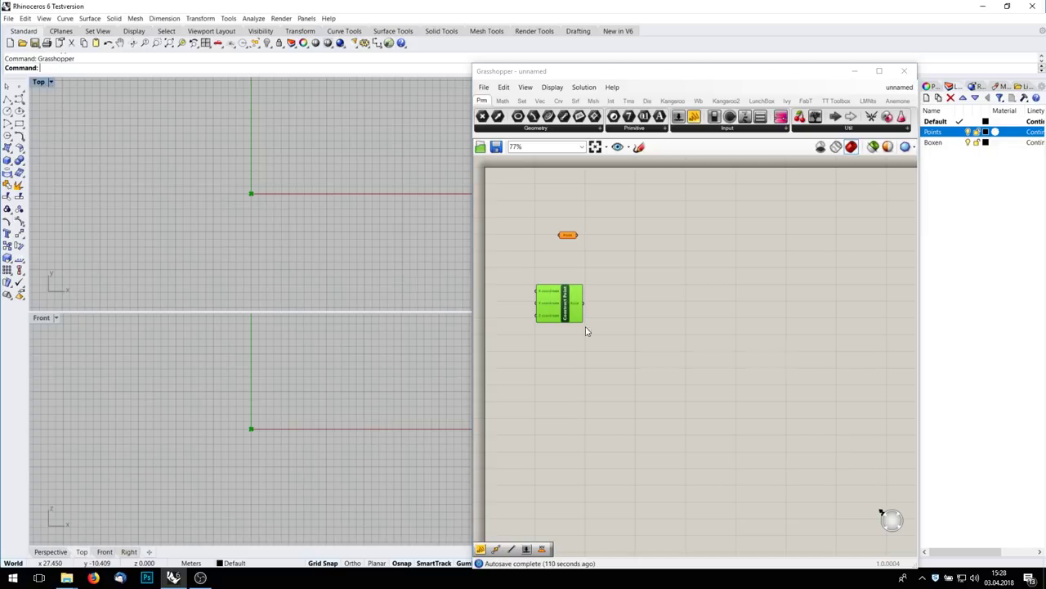
{"action": "left_click_drag", "start_coordinate": [566, 307], "coordinate": [556, 282]}
{"action": "left_click", "coordinate": [619, 318]}
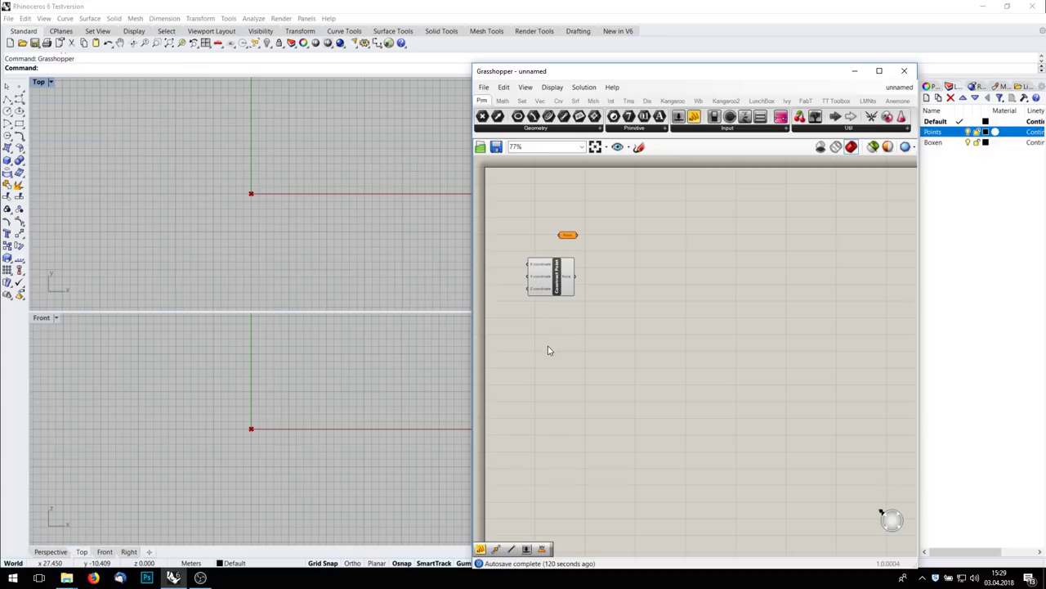
Step: Set the X coordinate input of the Construct Point component to 10
{"action": "scroll", "coordinate": [540, 277], "scroll_direction": "up", "scroll_amount": 5}
{"action": "right_click", "coordinate": [526, 258]}
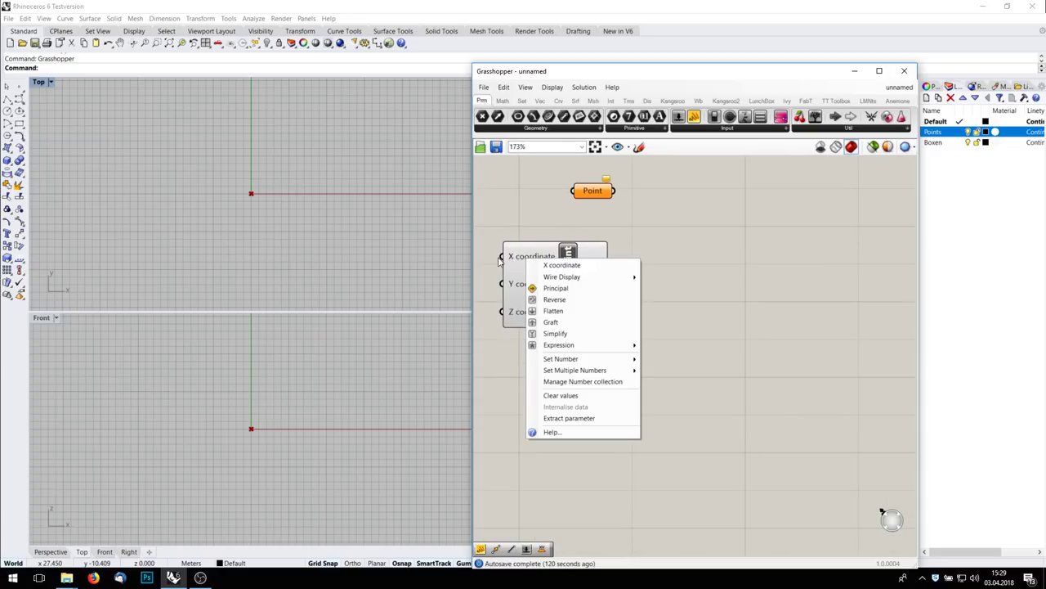
{"action": "mouse_move", "coordinate": [594, 358]}
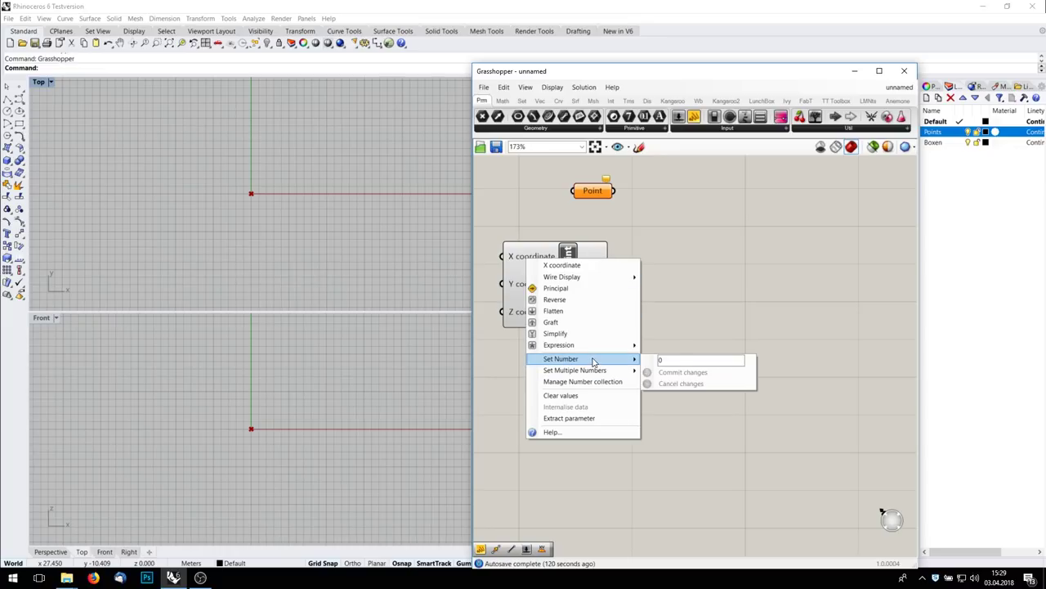
{"action": "type", "text": "10"}
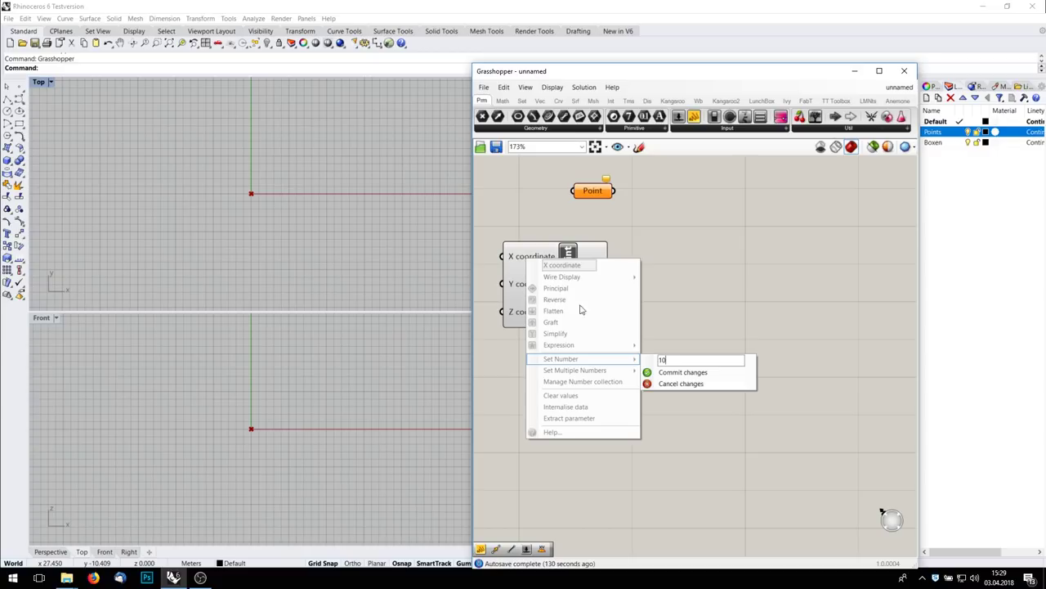
{"action": "left_click", "coordinate": [682, 378]}
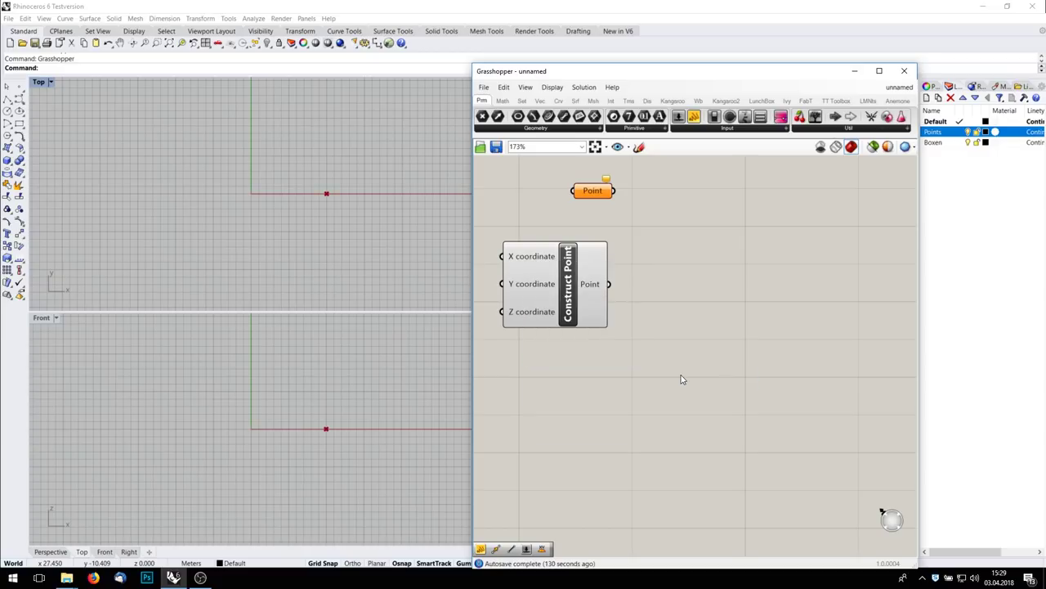
Step: Switch the Construct Point component's preview off and back on
{"action": "right_click", "coordinate": [577, 318]}
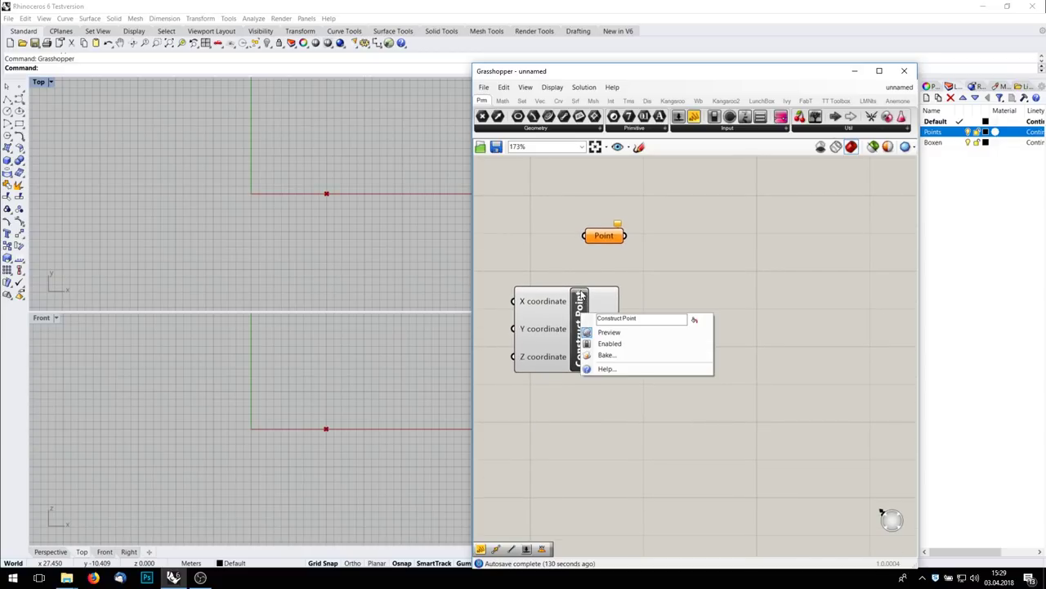
{"action": "left_click", "coordinate": [615, 333]}
{"action": "right_click", "coordinate": [581, 328]}
{"action": "left_click", "coordinate": [611, 347]}
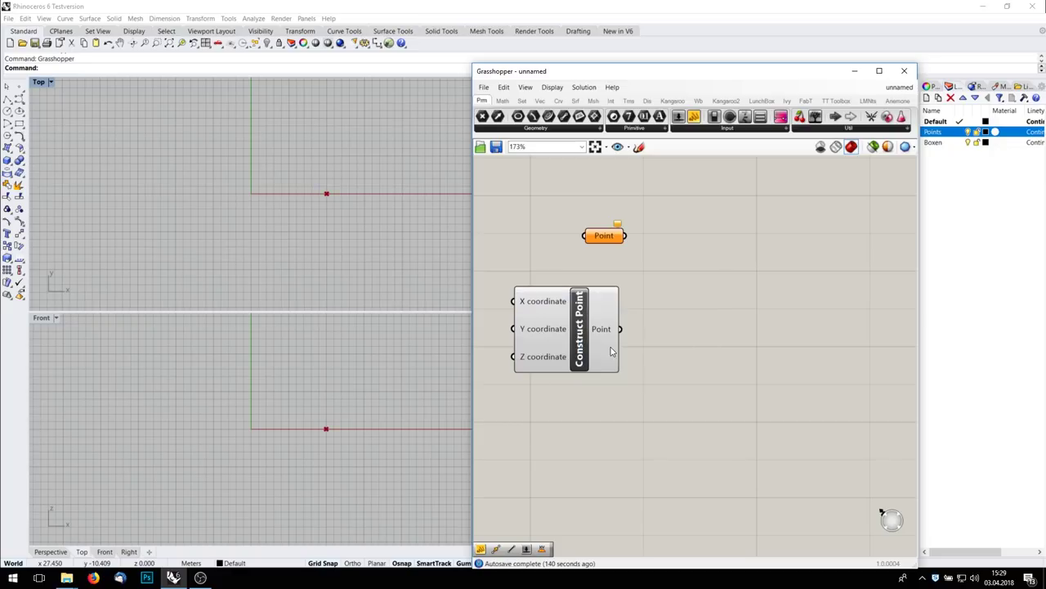
{"action": "right_click", "coordinate": [586, 311]}
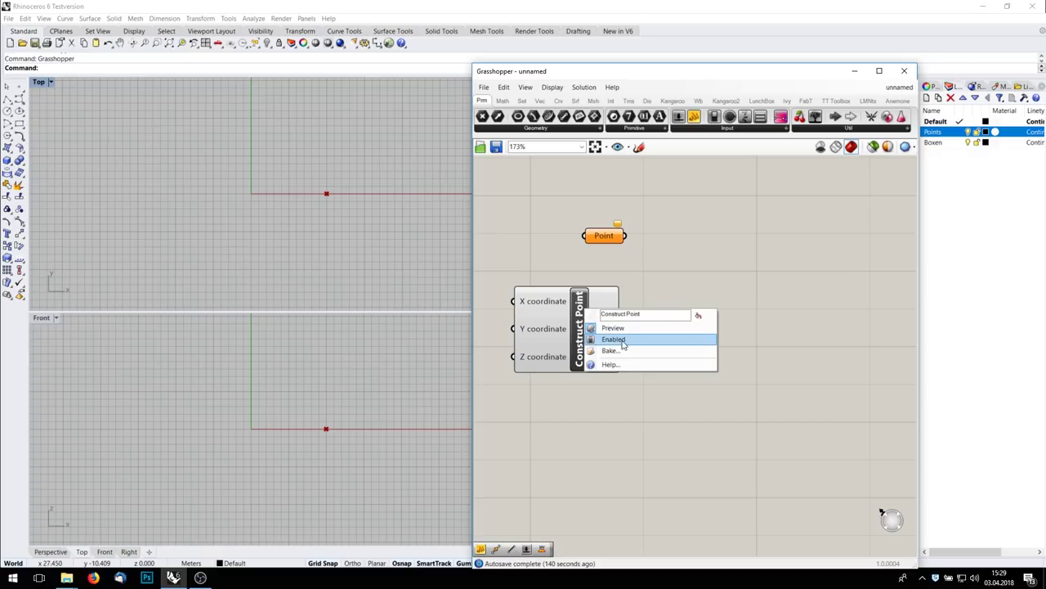
{"action": "left_click", "coordinate": [845, 405]}
Step: Wire the Construct Point output into the Point parameter, with the parameter lined up right beside the component
{"action": "scroll", "coordinate": [719, 406], "scroll_direction": "down", "scroll_amount": 3}
{"action": "right_click_drag", "start_coordinate": [720, 407], "coordinate": [671, 454]}
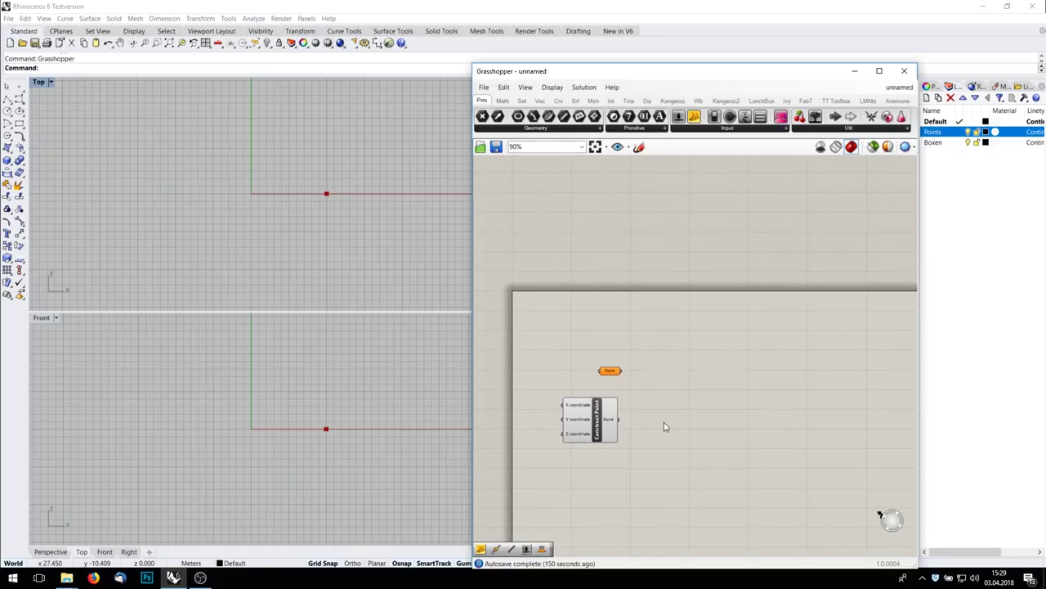
{"action": "left_click_drag", "start_coordinate": [610, 370], "coordinate": [689, 376]}
{"action": "left_click_drag", "start_coordinate": [570, 432], "coordinate": [615, 379]}
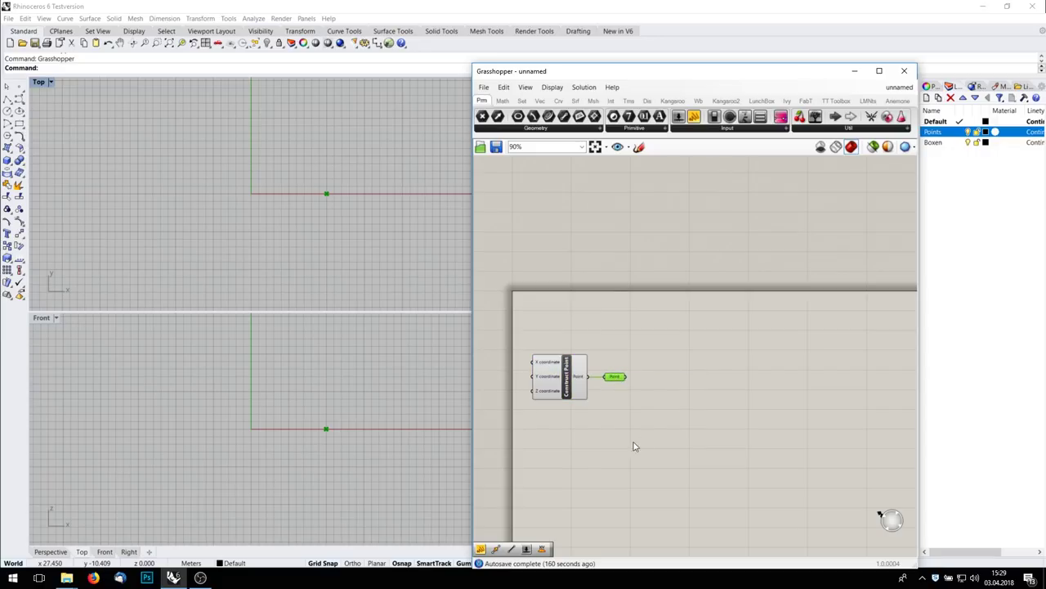
Step: Add an XY Plane component after the Point parameter and feed the point into its Origin input
{"action": "scroll", "coordinate": [633, 419], "scroll_direction": "up", "scroll_amount": 3}
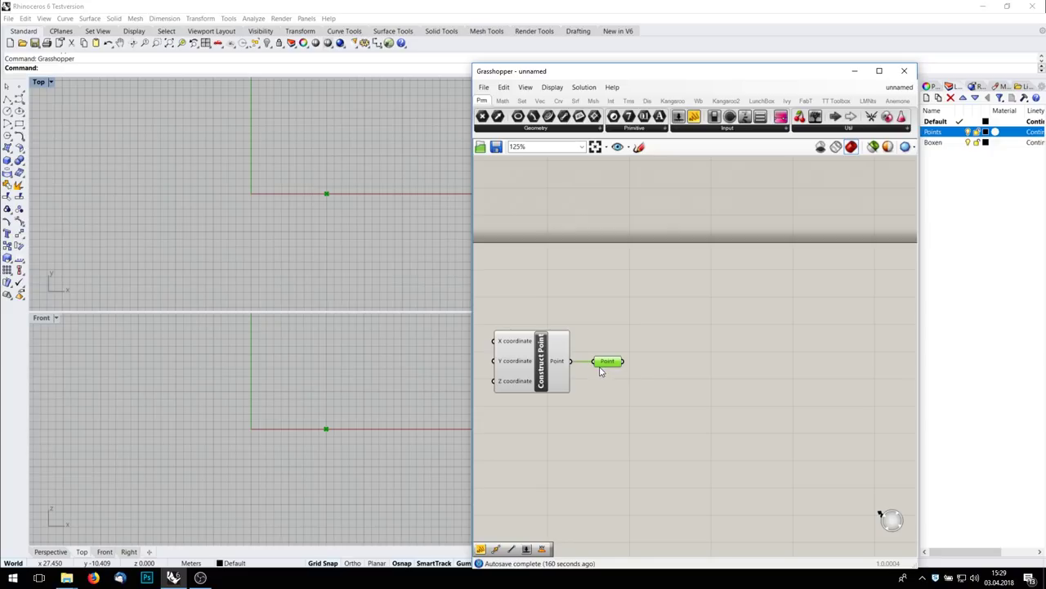
{"action": "double_click", "coordinate": [677, 384]}
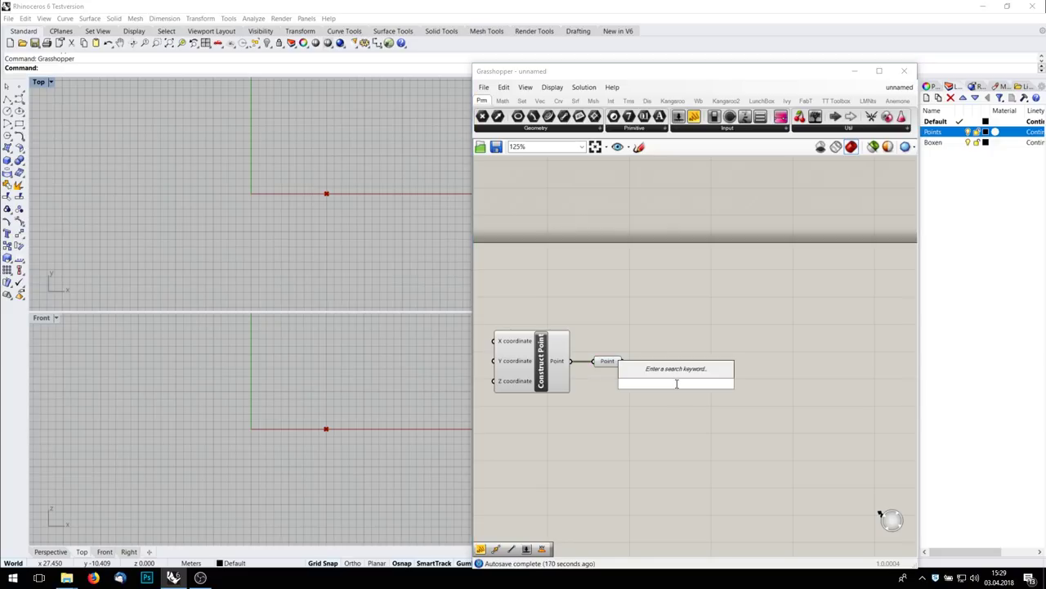
{"action": "type", "text": "xy"}
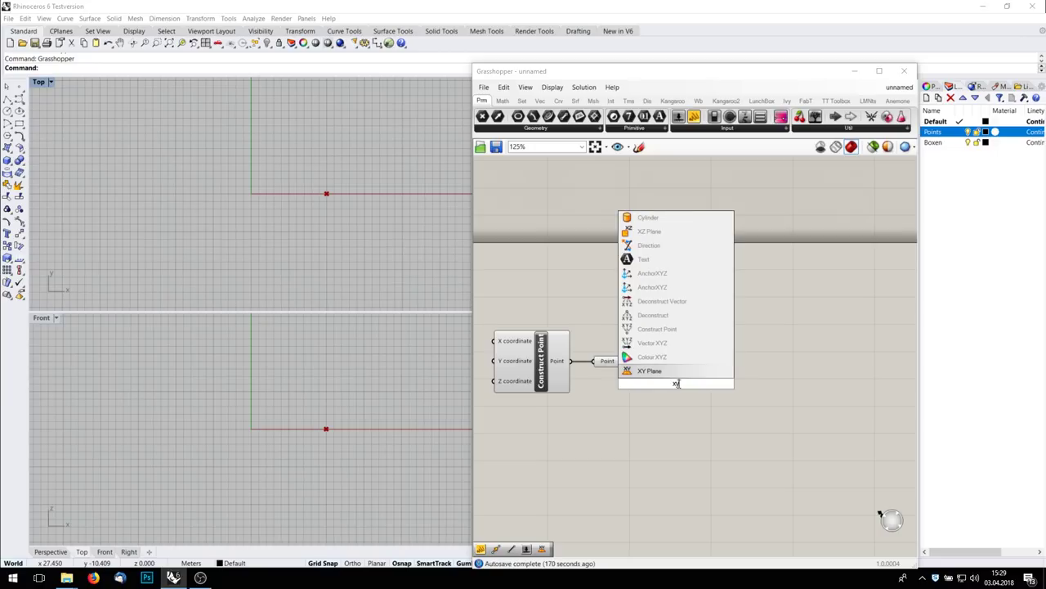
{"action": "left_click", "coordinate": [675, 373]}
{"action": "left_click_drag", "start_coordinate": [622, 361], "coordinate": [698, 371]}
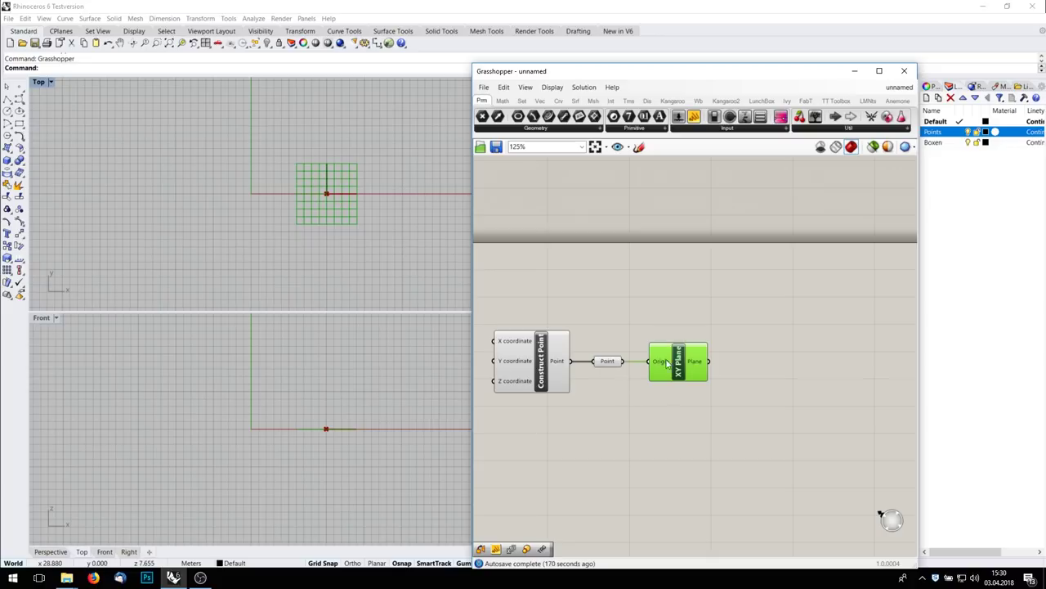
Step: Select all three components together and switch their preview off and back on
{"action": "left_click_drag", "start_coordinate": [819, 404], "coordinate": [794, 437]}
{"action": "left_click_drag", "start_coordinate": [837, 497], "coordinate": [421, 267]}
{"action": "left_click_drag", "start_coordinate": [793, 466], "coordinate": [479, 316]}
{"action": "left_click_drag", "start_coordinate": [748, 293], "coordinate": [627, 426]}
{"action": "left_click_drag", "start_coordinate": [798, 478], "coordinate": [418, 287]}
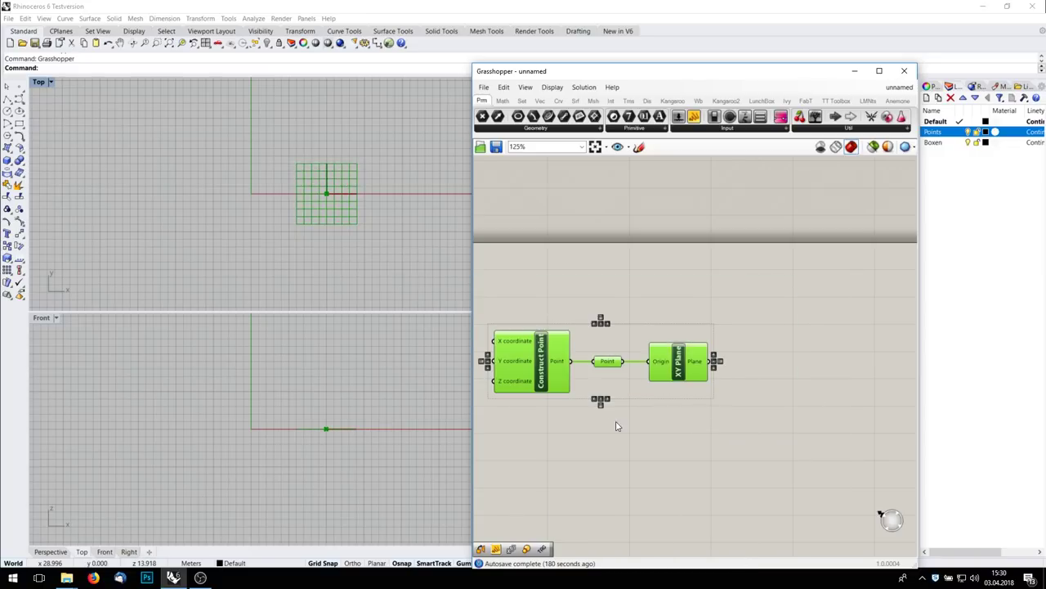
{"action": "middle_click", "coordinate": [674, 447]}
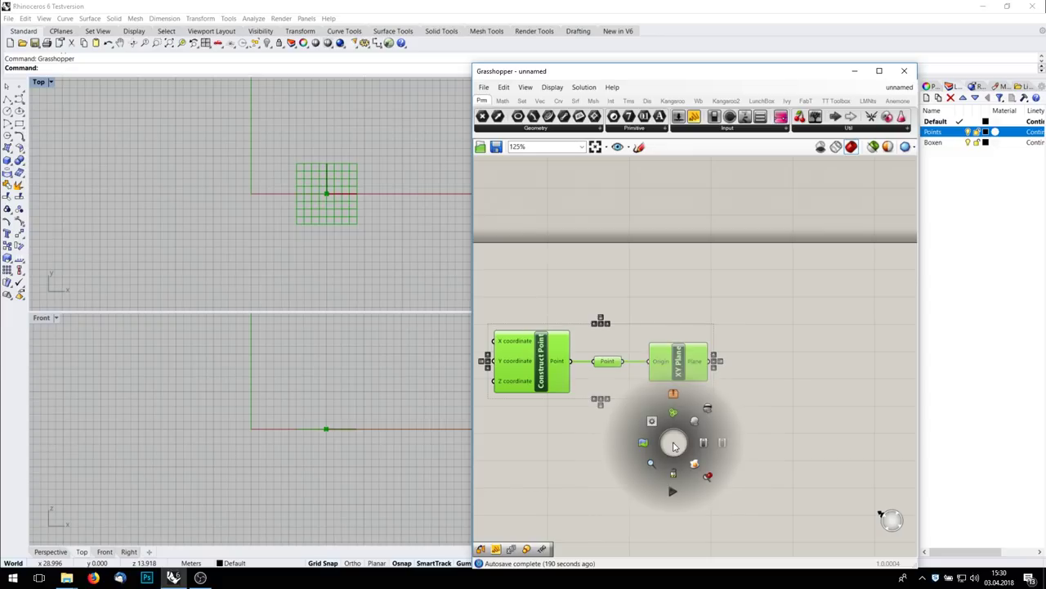
{"action": "left_click", "coordinate": [708, 408]}
{"action": "middle_click", "coordinate": [721, 435]}
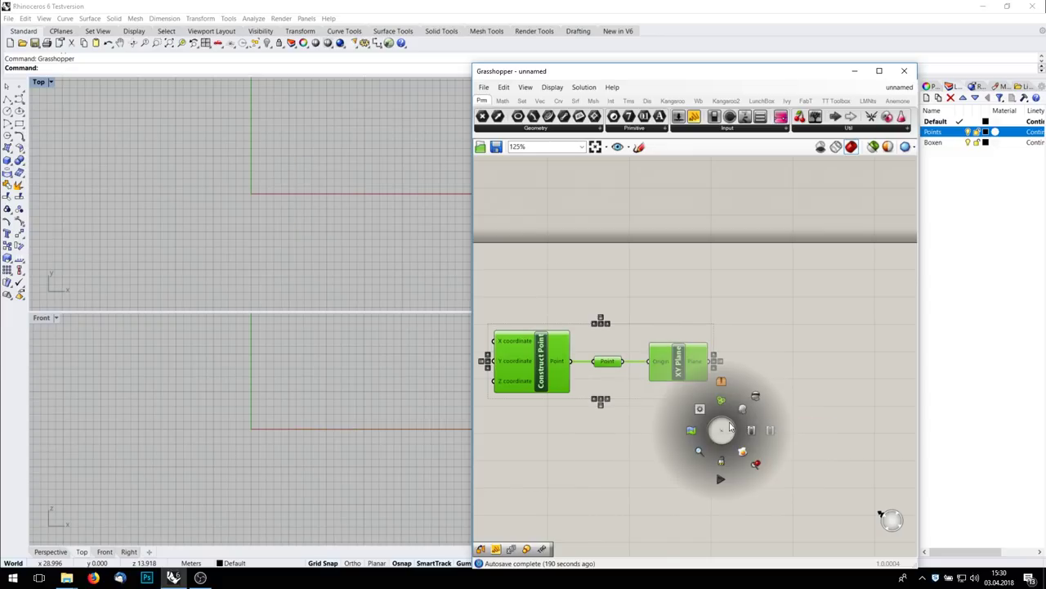
{"action": "left_click", "coordinate": [751, 410]}
Step: Lock the solver and add a second Construct Point component below the existing chain
{"action": "middle_click", "coordinate": [721, 441]}
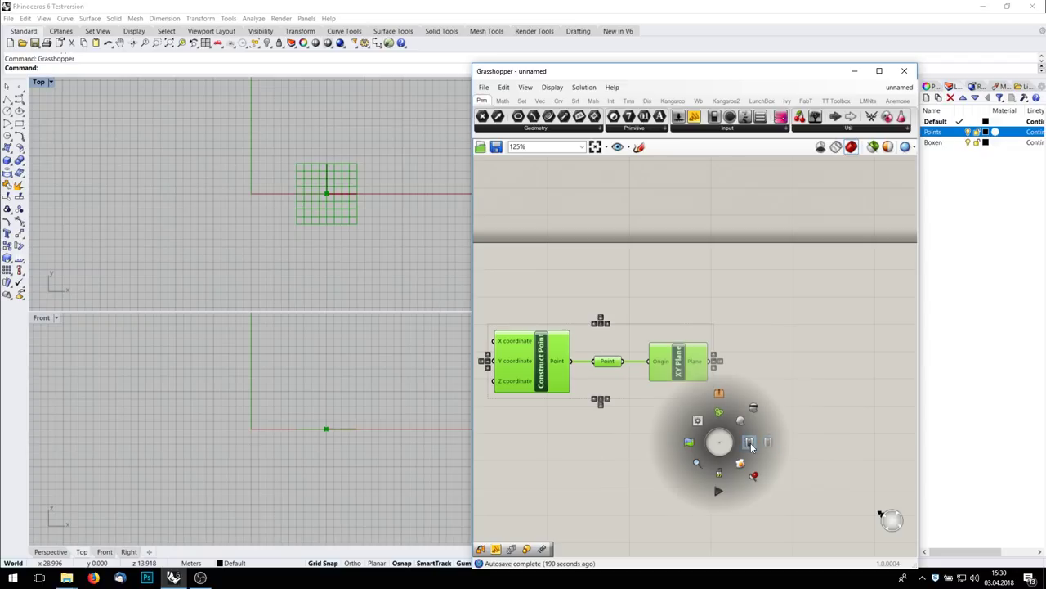
{"action": "left_click", "coordinate": [719, 474]}
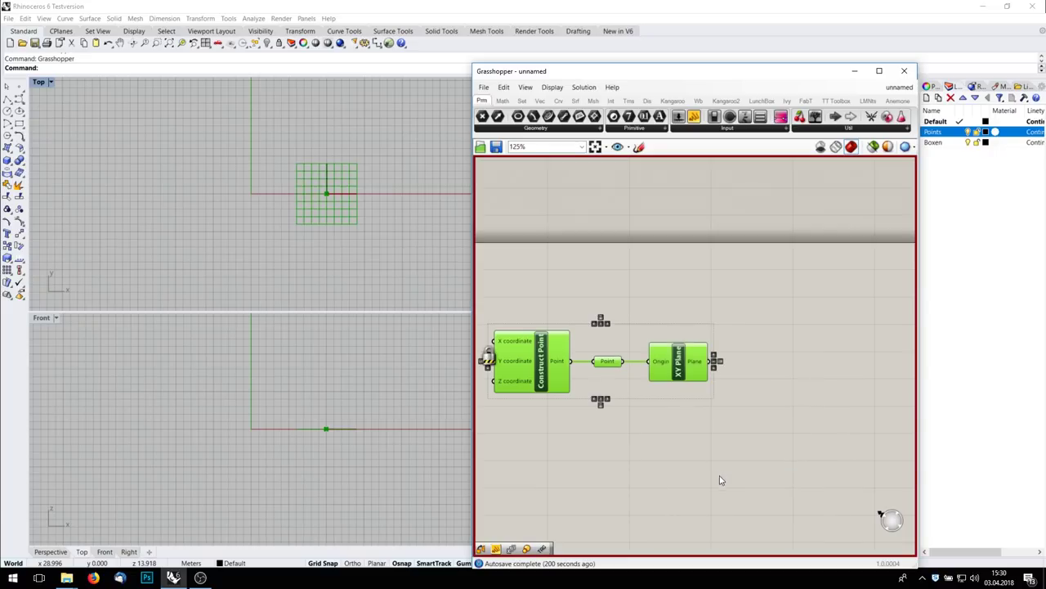
{"action": "double_click", "coordinate": [768, 421]}
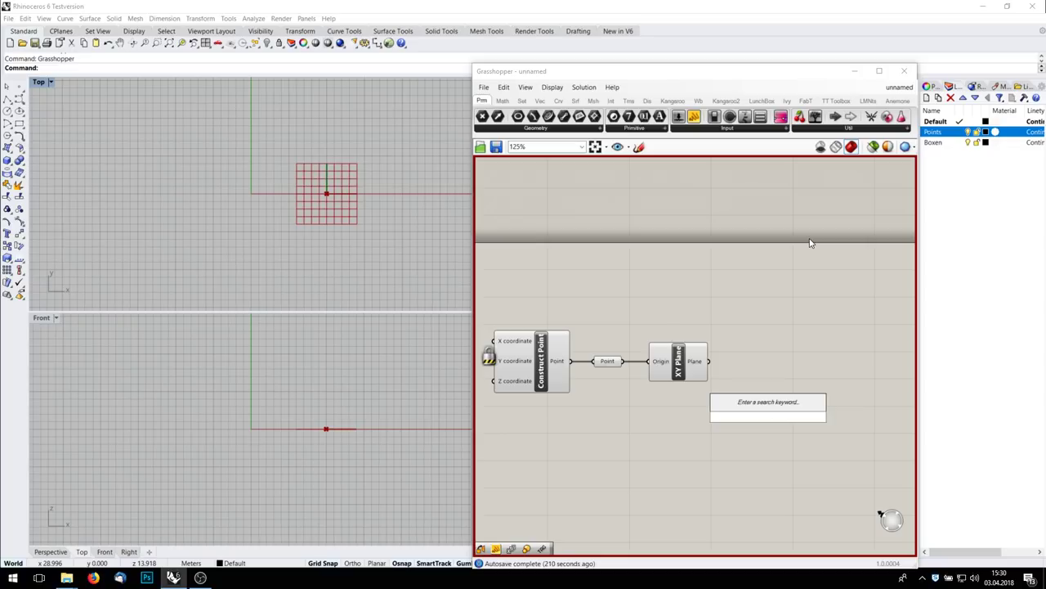
{"action": "type", "text": "constr"}
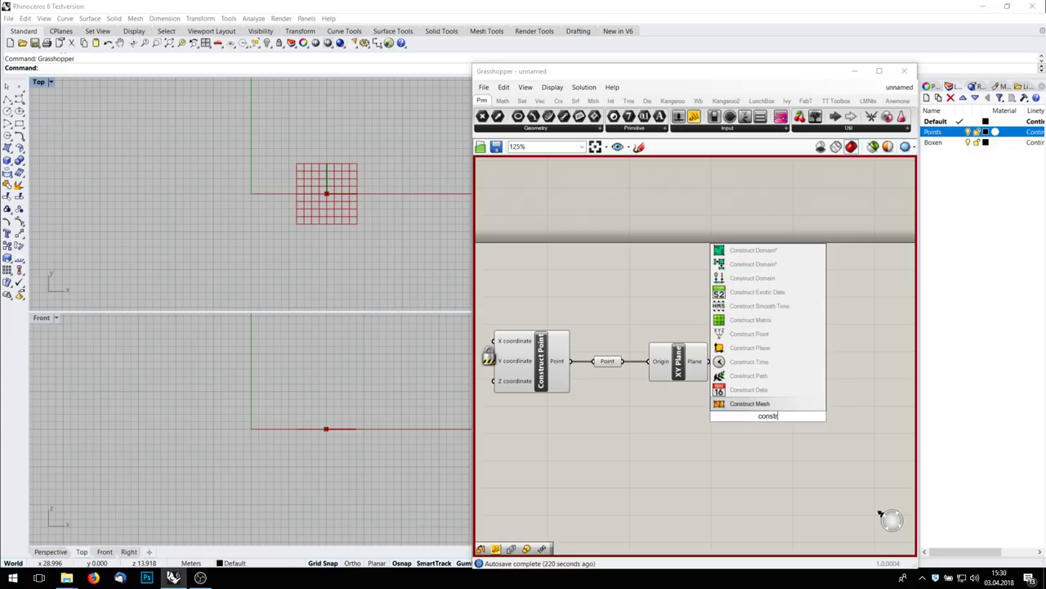
{"action": "left_click", "coordinate": [773, 334]}
{"action": "left_click_drag", "start_coordinate": [787, 403], "coordinate": [618, 427]}
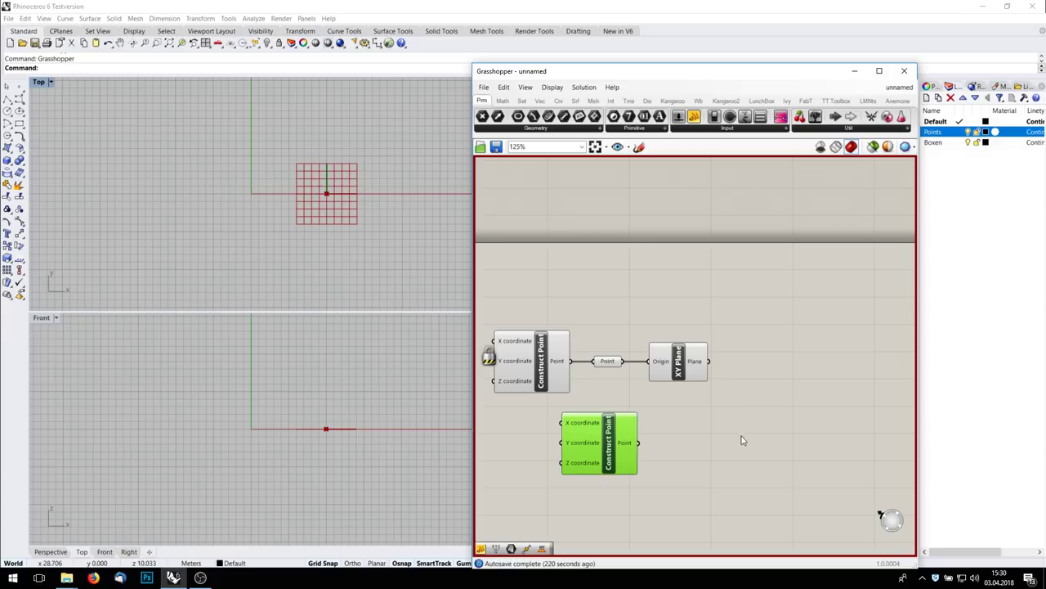
Step: Unlock the solver so the new Construct Point component is computed
{"action": "middle_click", "coordinate": [715, 435]}
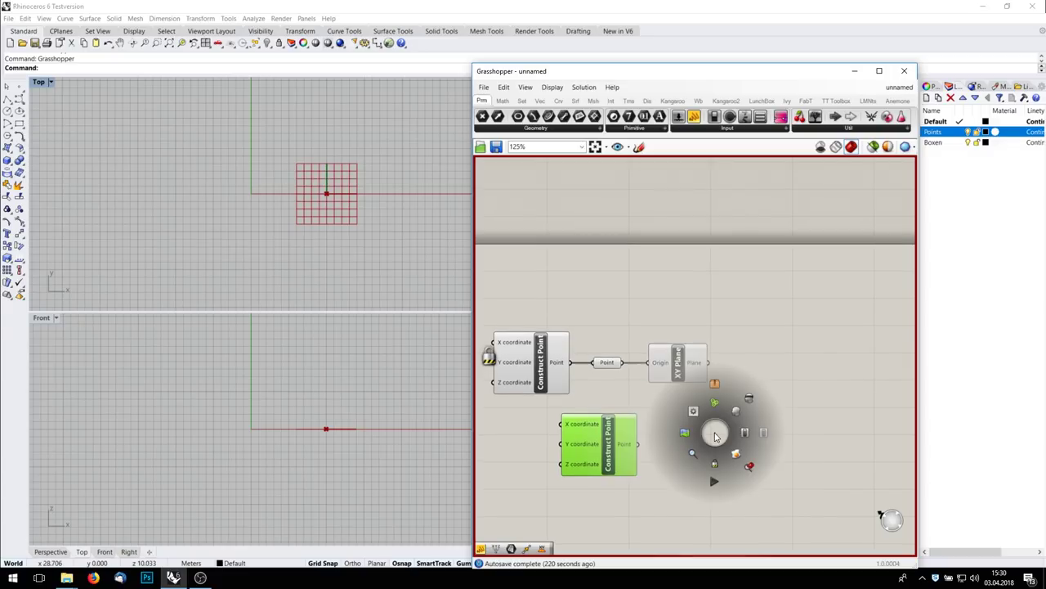
{"action": "left_click", "coordinate": [713, 477]}
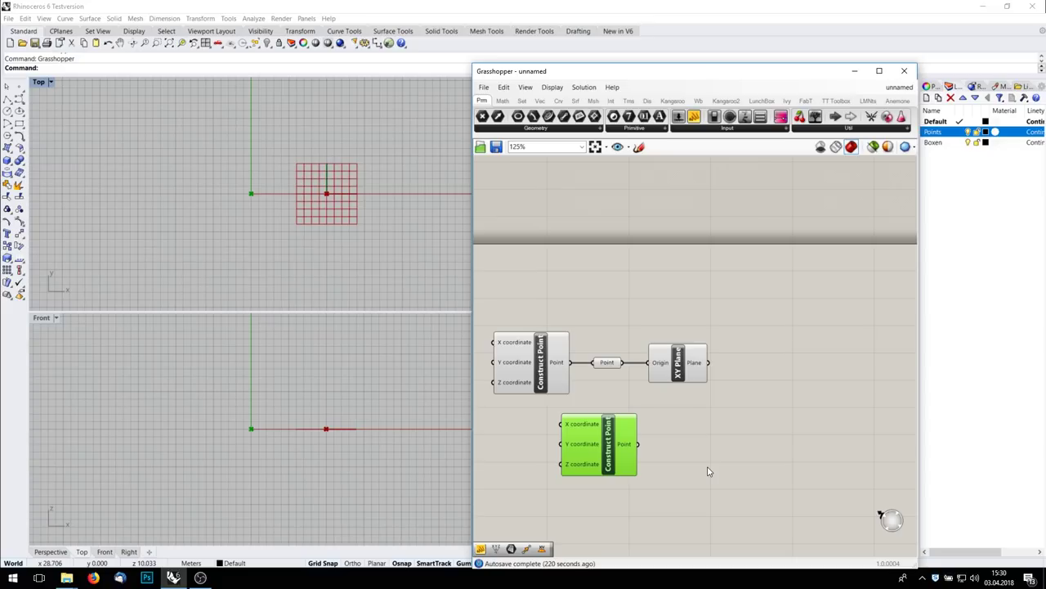
Step: Move the second Construct Point component below the chain aside and delete it
{"action": "left_click_drag", "start_coordinate": [619, 436], "coordinate": [564, 431]}
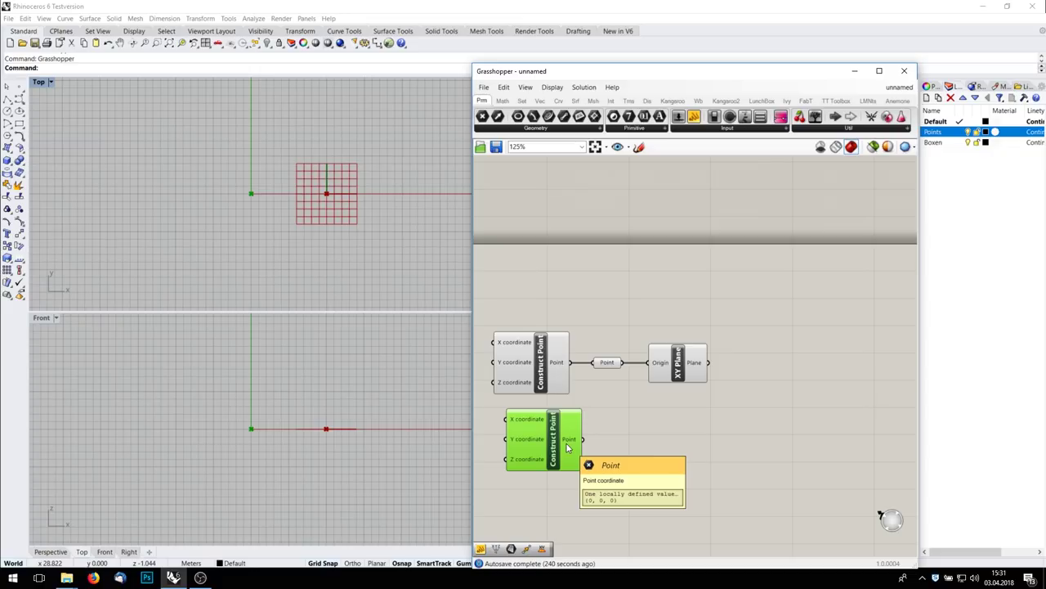
{"action": "key", "text": "Delete"}
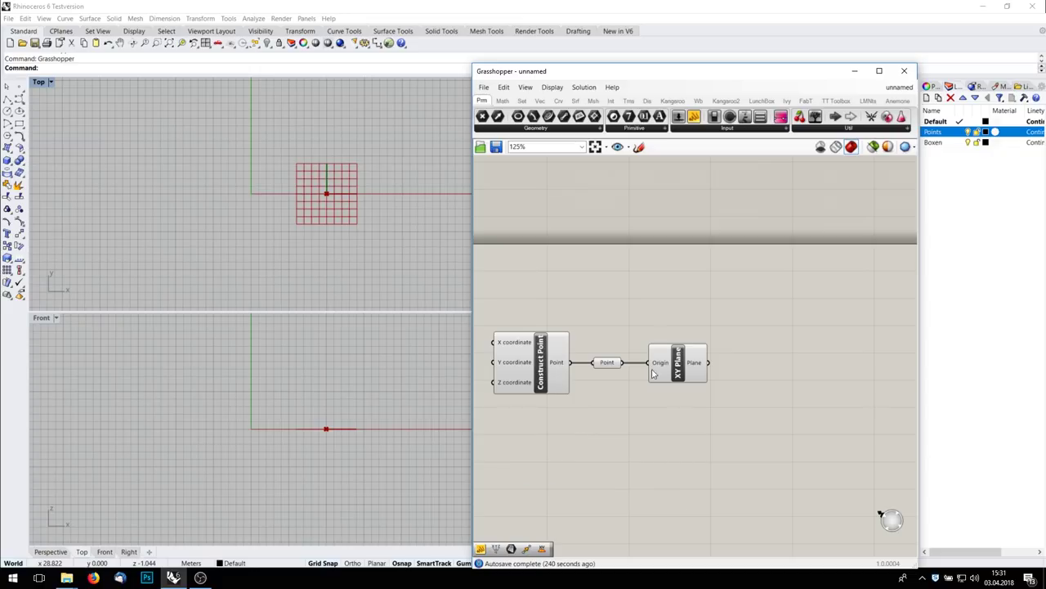
Step: Add two more Point parameters below the existing one and feed both from the Construct Point output
{"action": "left_click", "coordinate": [606, 364]}
{"action": "scroll", "coordinate": [609, 363], "scroll_direction": "up", "scroll_amount": 5}
{"action": "double_click", "coordinate": [607, 401]}
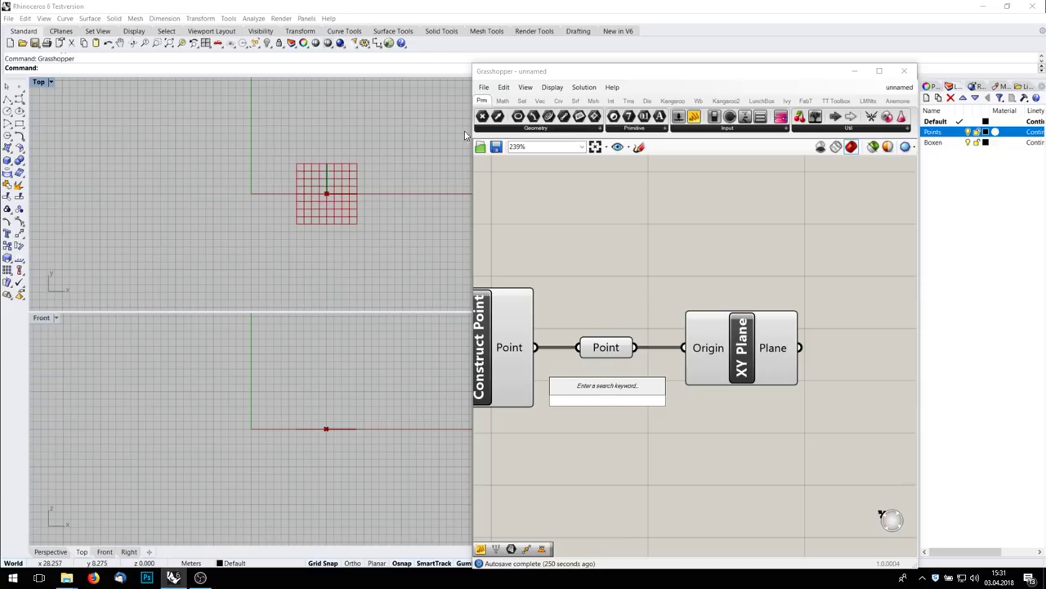
{"action": "left_click", "coordinate": [482, 116]}
{"action": "left_click", "coordinate": [619, 406]}
{"action": "mouse_move", "coordinate": [621, 405]}
{"action": "left_mouse_down"}
{"action": "mouse_move", "coordinate": [615, 370]}
{"action": "mouse_move", "coordinate": [611, 402]}
{"action": "left_mouse_up"}
{"action": "left_click", "coordinate": [482, 117]}
{"action": "left_click", "coordinate": [596, 394]}
{"action": "left_click_drag", "start_coordinate": [537, 348], "coordinate": [579, 395]}
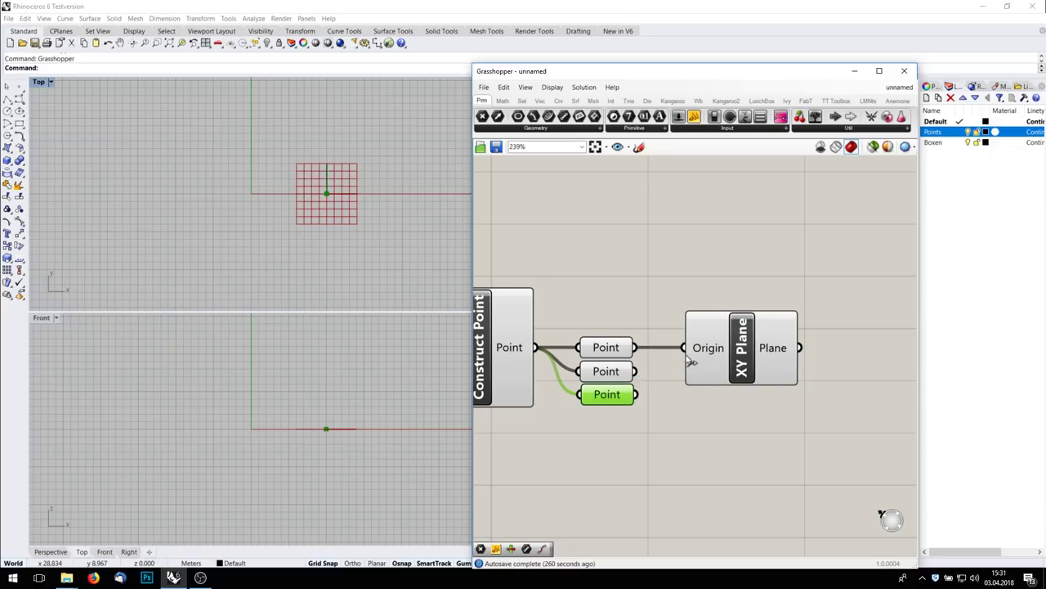
Step: Feed the two added Point parameters into the XY Plane's Origin input alongside the existing wire
{"action": "left_click_drag", "start_coordinate": [636, 372], "coordinate": [685, 349], "text": "shift"}
{"action": "left_click_drag", "start_coordinate": [637, 395], "coordinate": [686, 349], "text": "shift"}
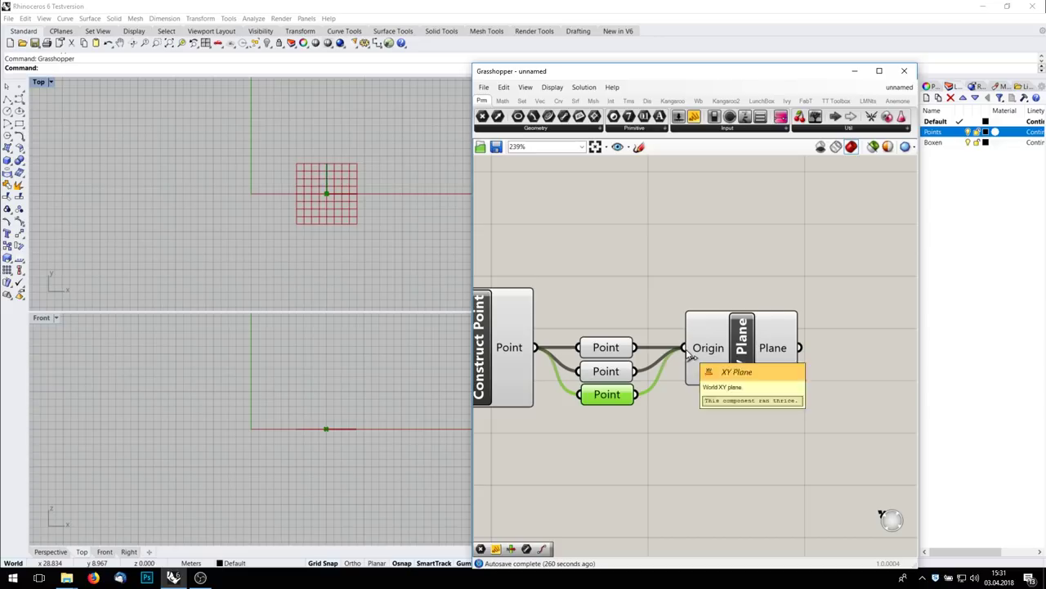
Step: Disconnect the three Point parameters from the XY Plane's Origin input and reconnect all of them to it
{"action": "left_click_drag", "start_coordinate": [638, 348], "coordinate": [685, 348], "text": "ctrl"}
{"action": "left_click_drag", "start_coordinate": [638, 374], "coordinate": [685, 348], "text": "ctrl"}
{"action": "left_click_drag", "start_coordinate": [636, 395], "coordinate": [685, 348], "text": "ctrl"}
{"action": "left_click_drag", "start_coordinate": [638, 395], "coordinate": [684, 348]}
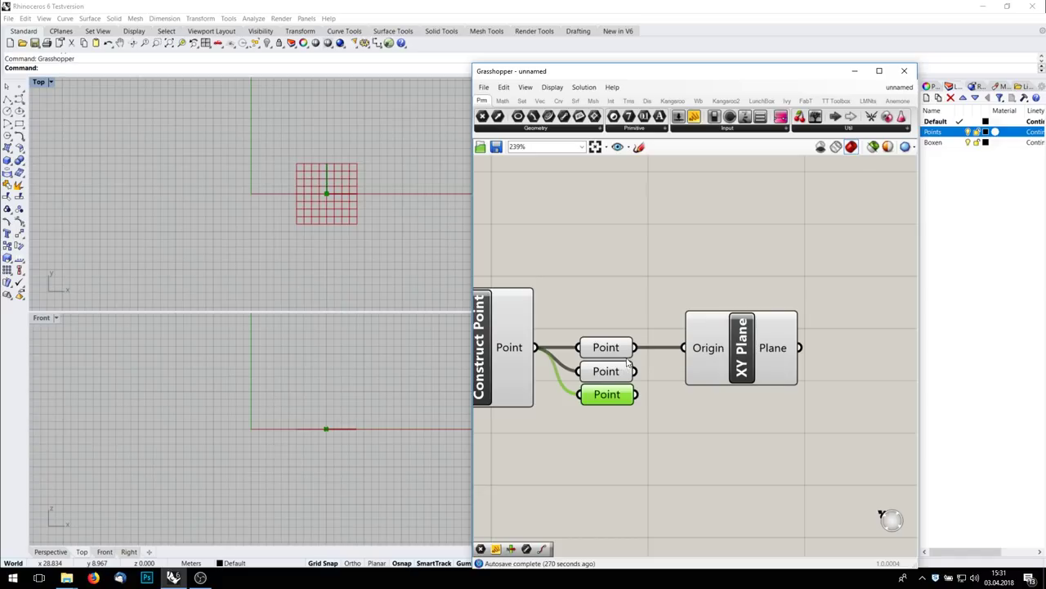
{"action": "left_click_drag", "start_coordinate": [637, 372], "coordinate": [683, 349], "text": "shift"}
{"action": "left_click_drag", "start_coordinate": [635, 395], "coordinate": [683, 348], "text": "shift"}
Step: Add a YZ Plane component and align it directly below the XY Plane component
{"action": "double_click", "coordinate": [759, 449]}
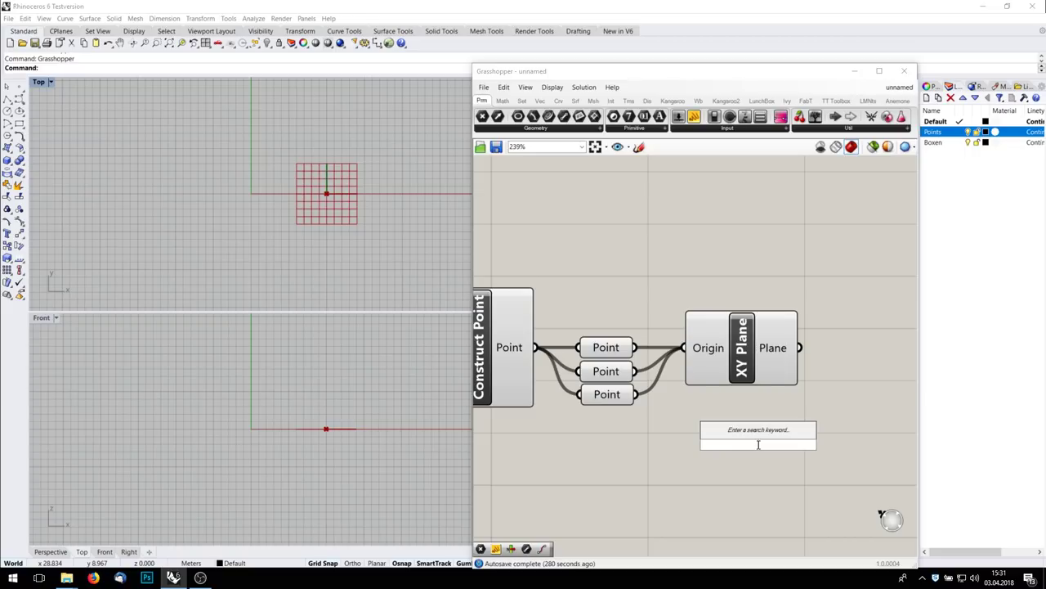
{"action": "type", "text": "yz"}
{"action": "key", "text": "Return"}
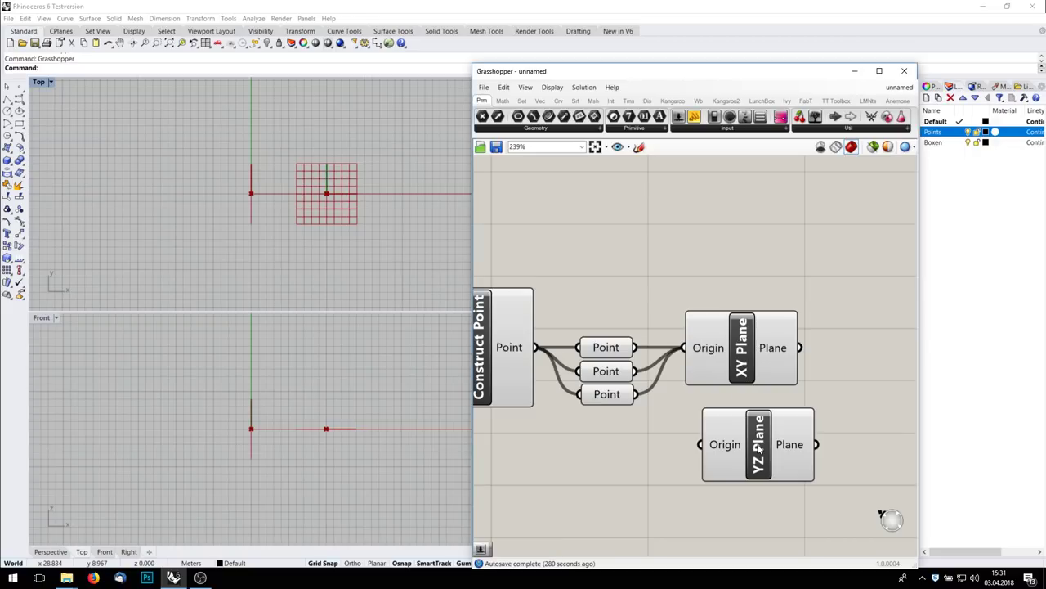
{"action": "left_click_drag", "start_coordinate": [761, 448], "coordinate": [742, 435]}
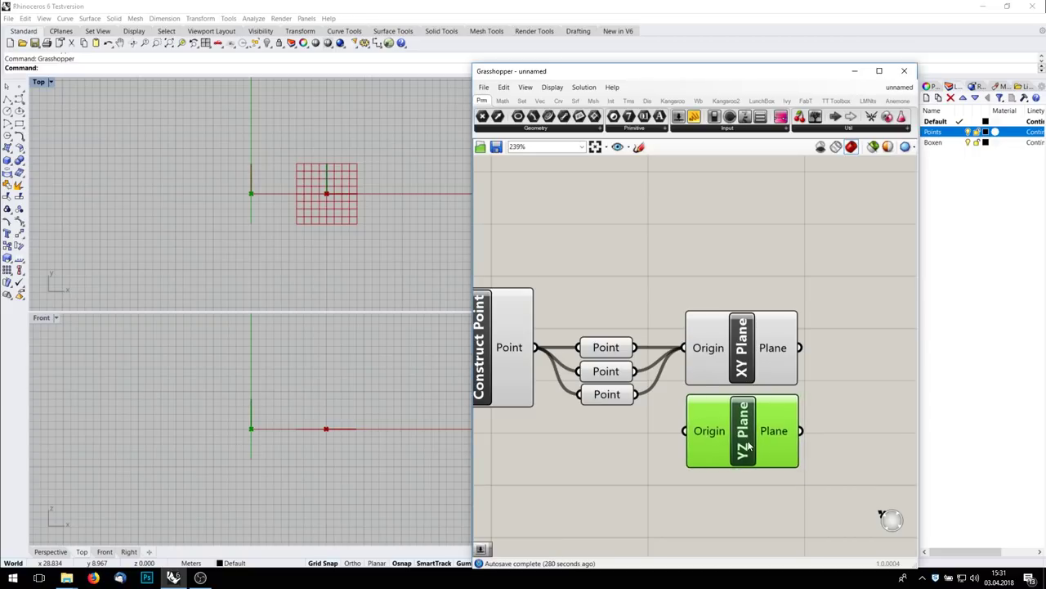
Step: Open up a wider horizontal gap on the canvas between the Point parameters and the two plane components
{"action": "mouse_move", "coordinate": [686, 349]}
{"action": "left_mouse_down"}
{"action": "mouse_move", "coordinate": [689, 427]}
{"action": "mouse_move", "coordinate": [642, 409]}
{"action": "mouse_move", "coordinate": [670, 403]}
{"action": "mouse_move", "coordinate": [661, 397]}
{"action": "mouse_move", "coordinate": [687, 434]}
{"action": "mouse_move", "coordinate": [694, 343]}
{"action": "mouse_move", "coordinate": [685, 431]}
{"action": "mouse_move", "coordinate": [685, 347]}
{"action": "left_mouse_up"}
{"action": "right_click", "coordinate": [686, 362]}
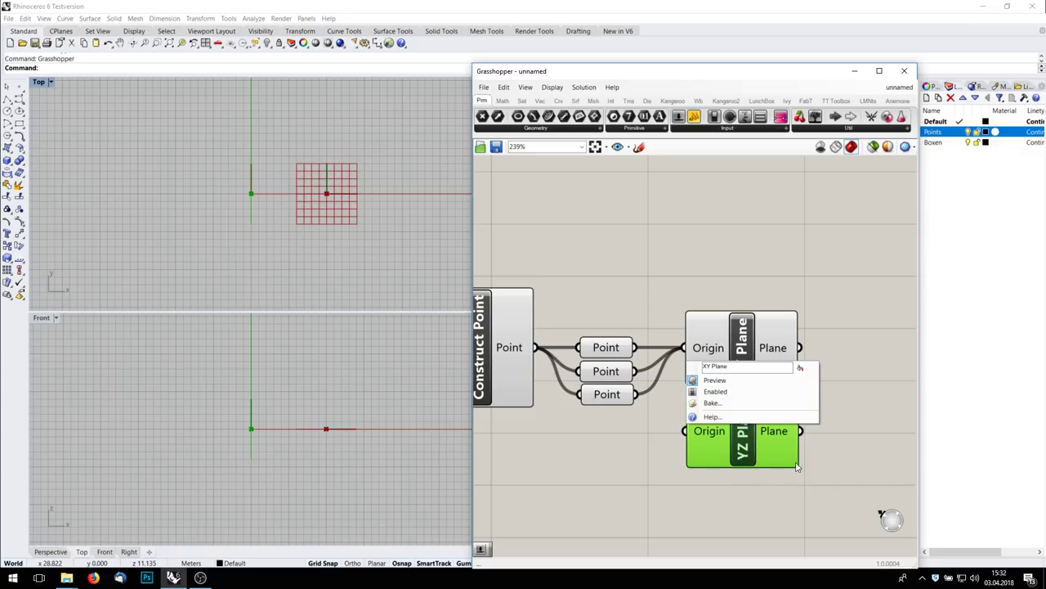
{"action": "left_click", "coordinate": [668, 413]}
{"action": "left_click_drag", "start_coordinate": [668, 413], "coordinate": [842, 425], "text": "alt"}
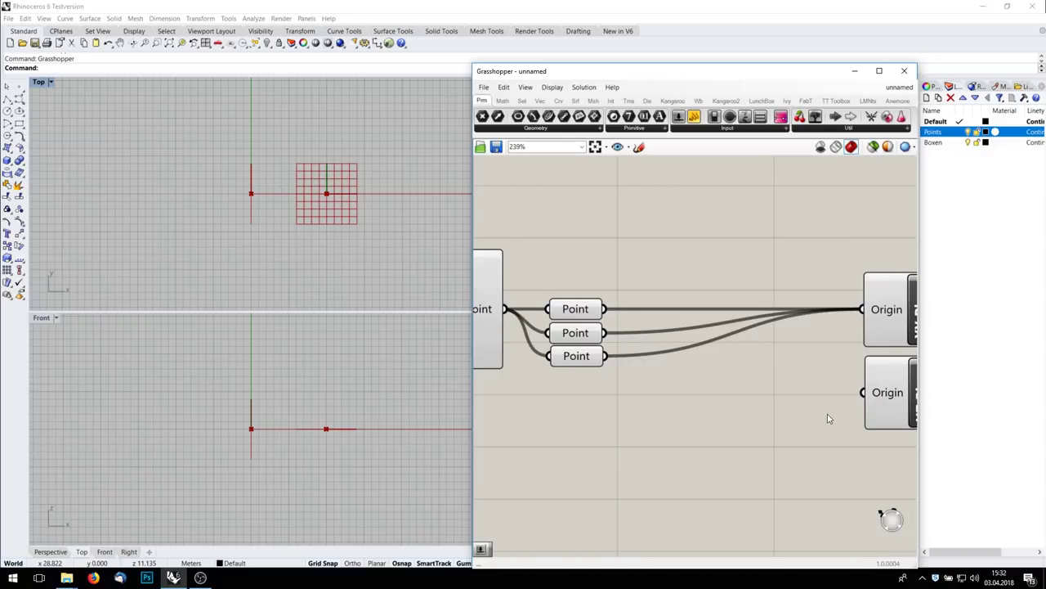
{"action": "scroll", "coordinate": [761, 388], "scroll_direction": "down", "scroll_amount": 5}
{"action": "left_click_drag", "start_coordinate": [718, 386], "coordinate": [680, 353]}
Step: Delete the YZ Plane component, undo the deletion, and delete it again
{"action": "left_click_drag", "start_coordinate": [861, 449], "coordinate": [815, 397]}
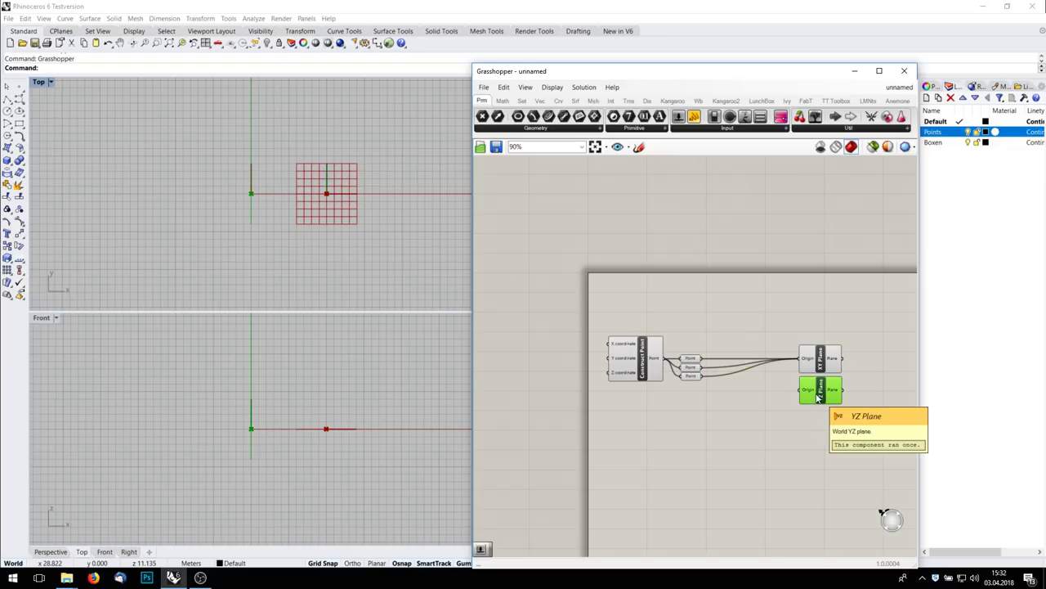
{"action": "key", "text": "Delete"}
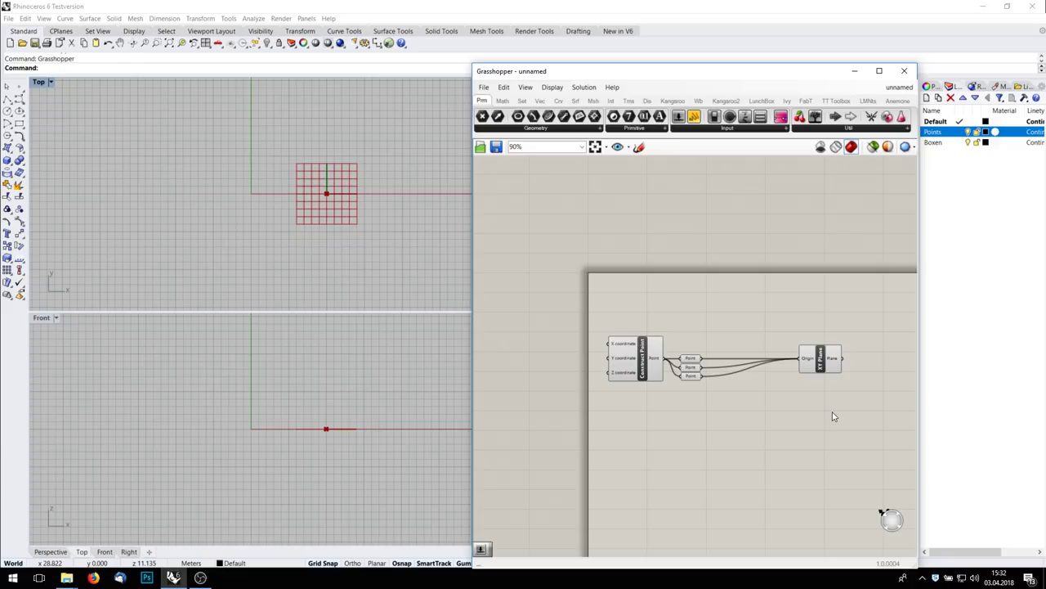
{"action": "key", "text": "ctrl+z"}
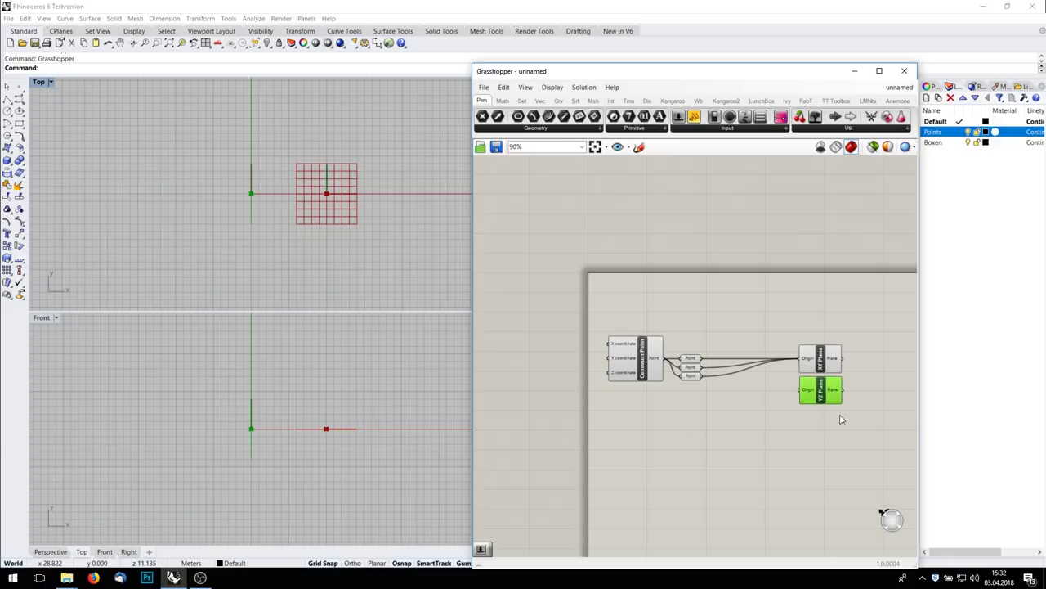
{"action": "key", "text": "Delete"}
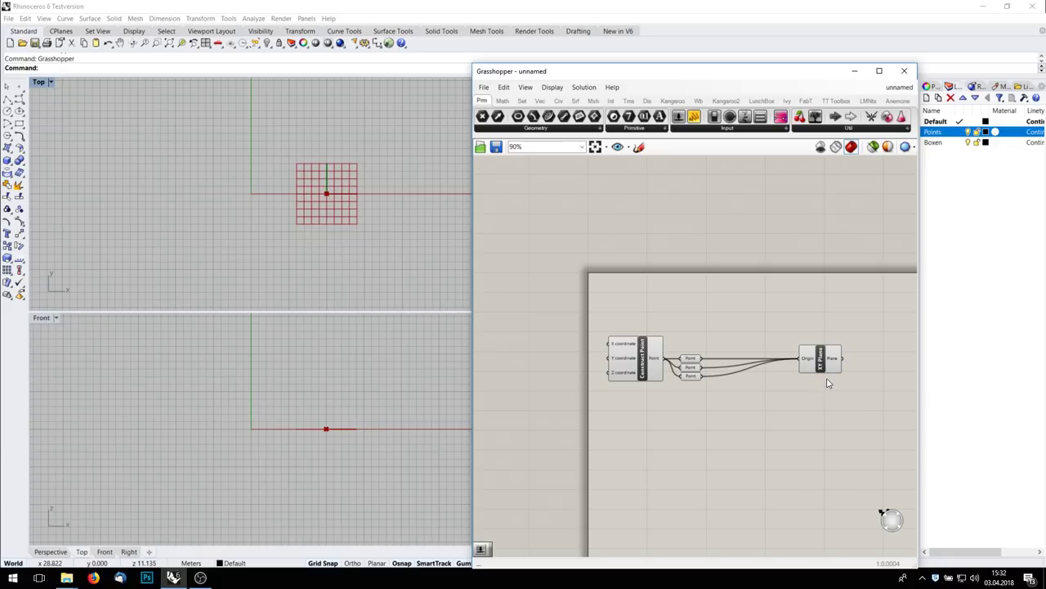
Step: Move the XY Plane closer to the Point parameters and put all five components into one group
{"action": "left_click_drag", "start_coordinate": [819, 365], "coordinate": [746, 372]}
{"action": "left_click_drag", "start_coordinate": [840, 426], "coordinate": [584, 309]}
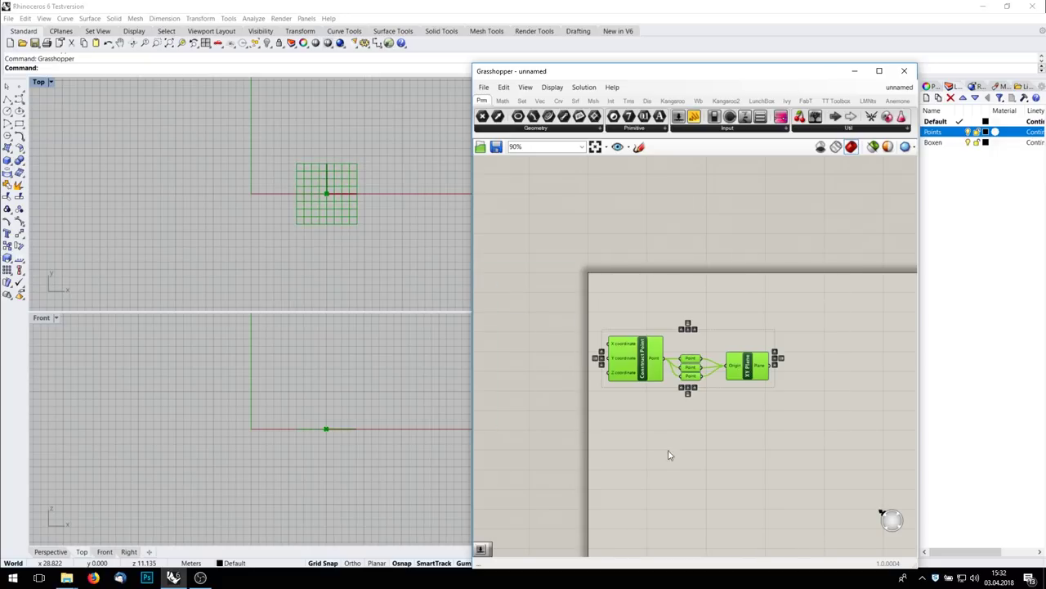
{"action": "middle_click", "coordinate": [716, 439]}
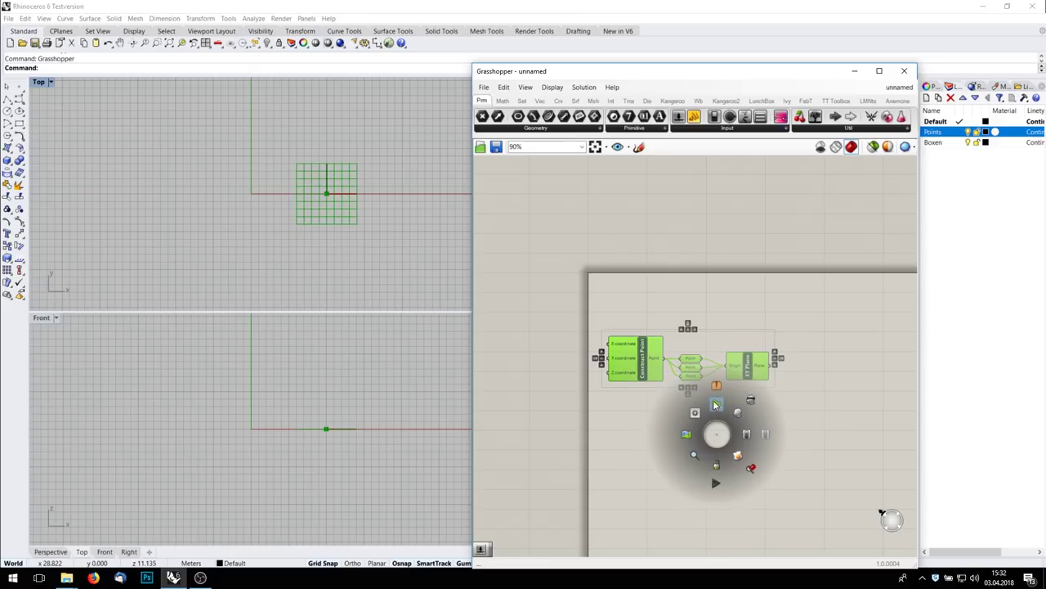
{"action": "right_click", "coordinate": [821, 394]}
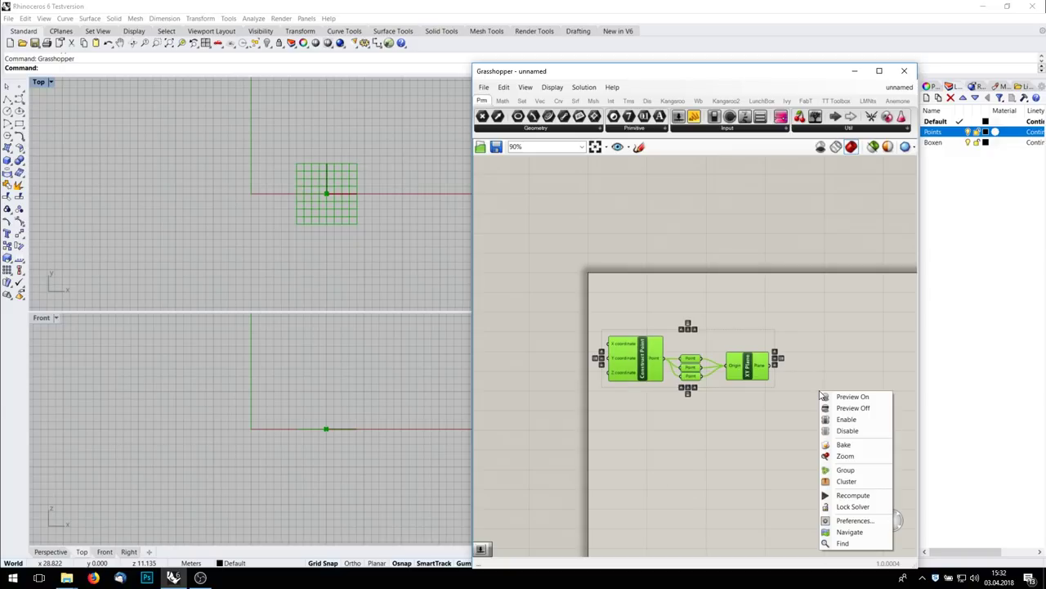
{"action": "right_click_drag", "start_coordinate": [781, 425], "coordinate": [824, 393]}
{"action": "key", "text": "ctrl+g"}
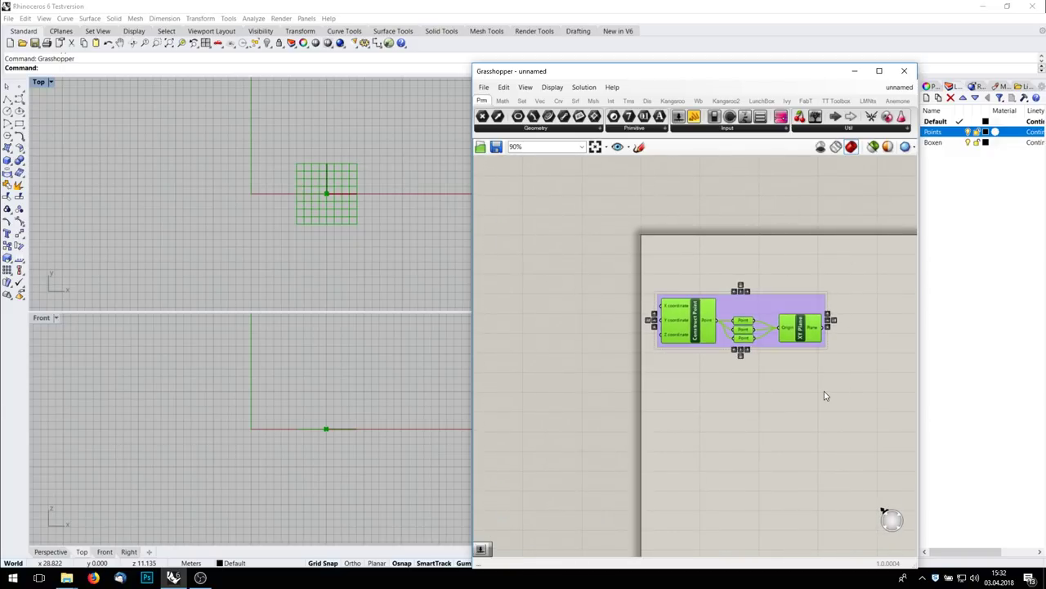
Step: Name the component group "Punkte"
{"action": "left_click", "coordinate": [770, 311]}
{"action": "right_click", "coordinate": [770, 309]}
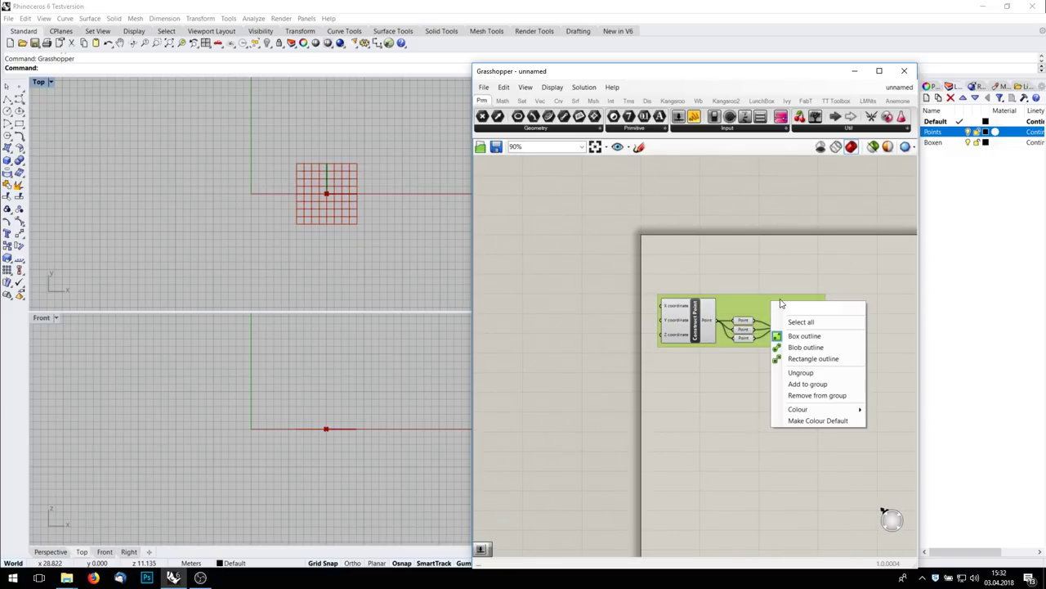
{"action": "type", "text": "Punkte"}
{"action": "left_click", "coordinate": [745, 452]}
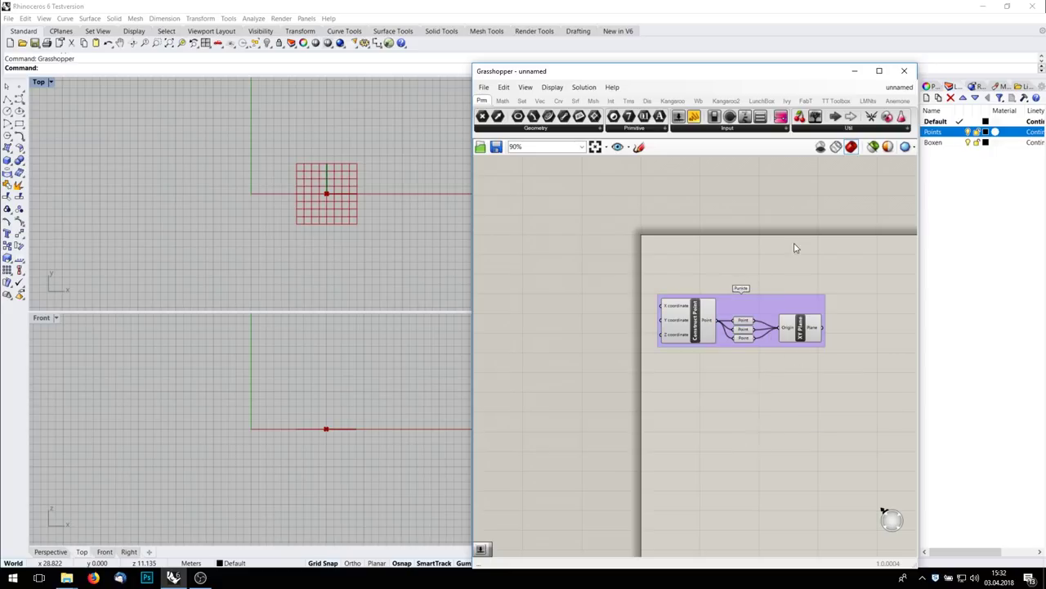
Step: Change the colour of the Punkte group from violet to light cyan by shifting its hue
{"action": "scroll", "coordinate": [772, 303], "scroll_direction": "up", "scroll_amount": 4}
{"action": "right_click", "coordinate": [765, 310]}
{"action": "mouse_move", "coordinate": [838, 421]}
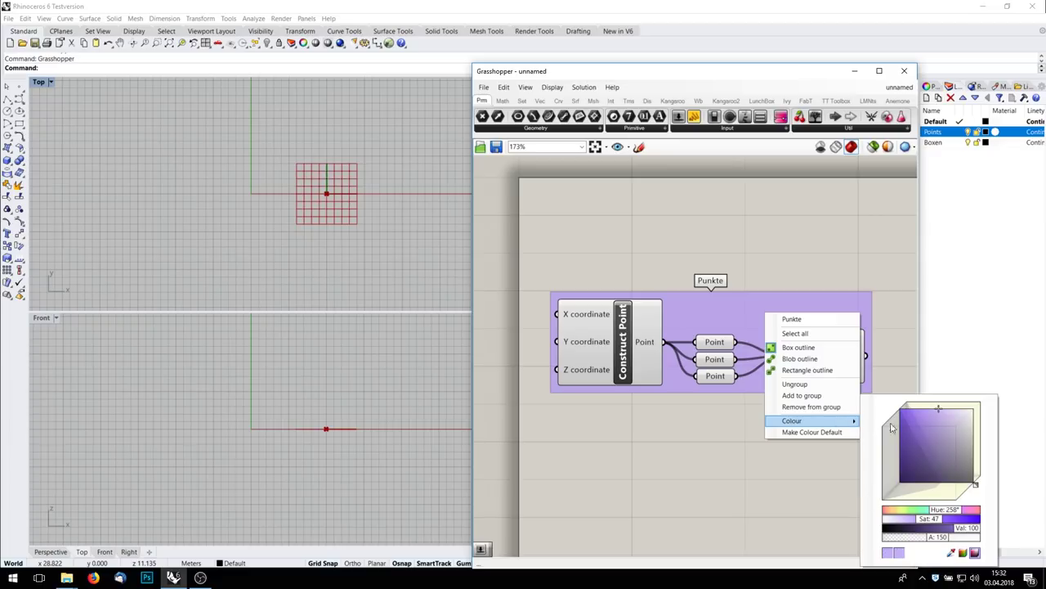
{"action": "left_click_drag", "start_coordinate": [947, 510], "coordinate": [929, 511]}
{"action": "left_click", "coordinate": [684, 477]}
{"action": "scroll", "coordinate": [808, 413], "scroll_direction": "down", "scroll_amount": 3}
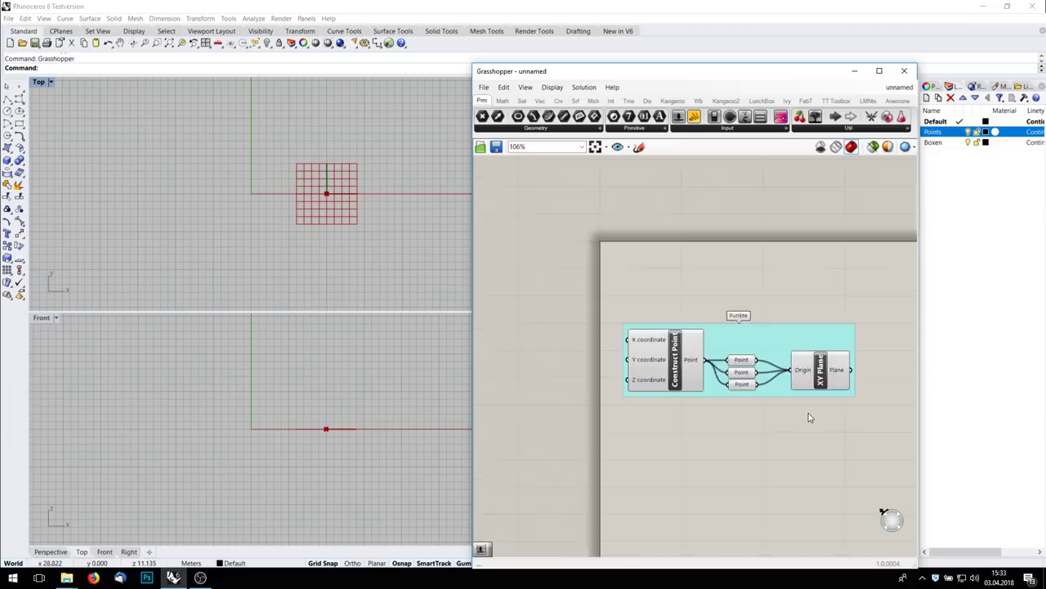
Step: Remove the Punkte group while keeping its components on the canvas
{"action": "right_click_drag", "start_coordinate": [808, 414], "coordinate": [717, 392]}
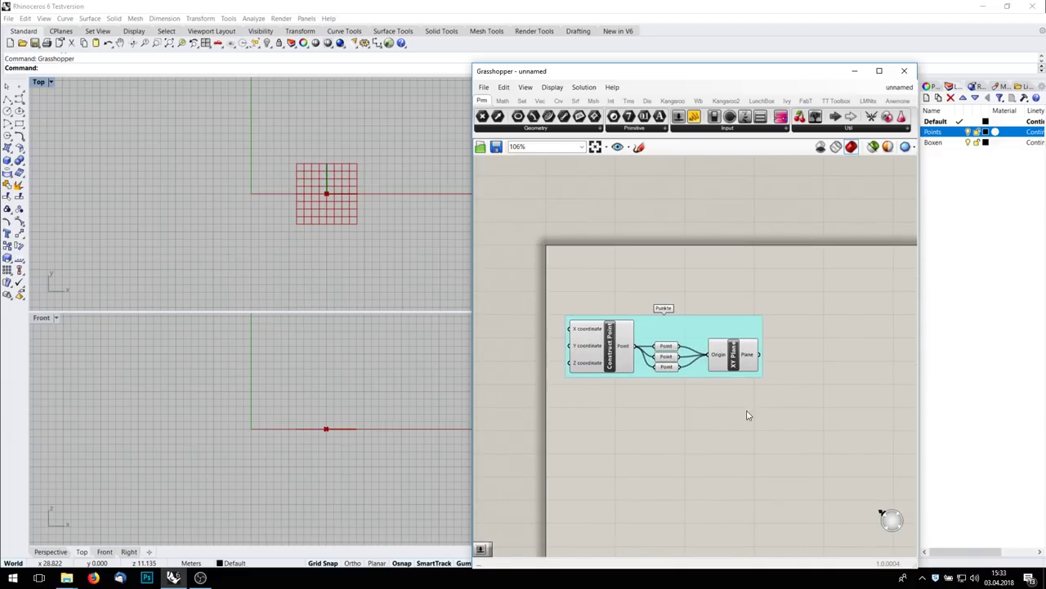
{"action": "left_click", "coordinate": [741, 321]}
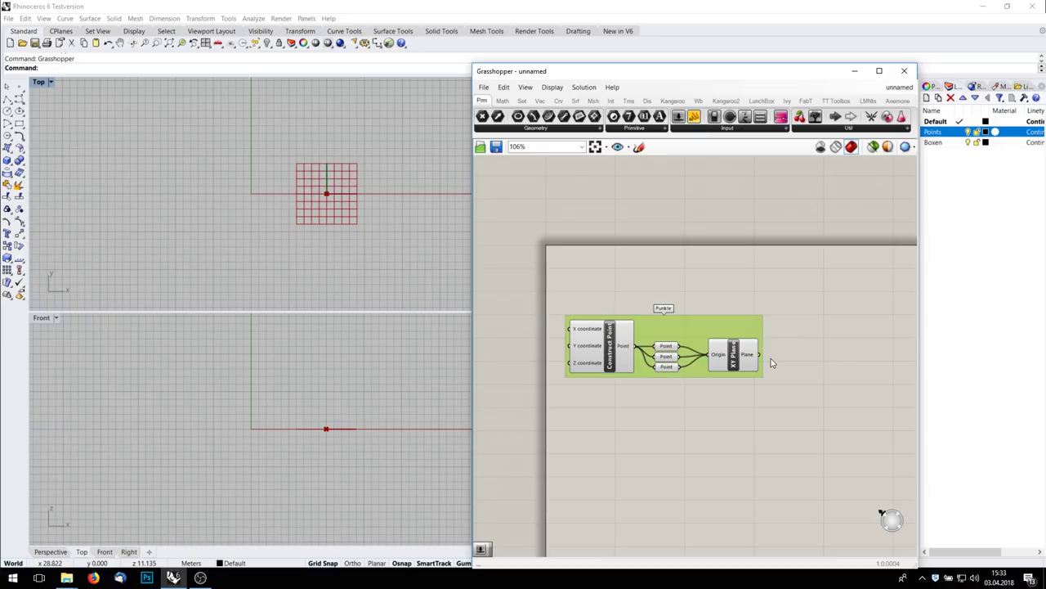
{"action": "key", "text": "Delete"}
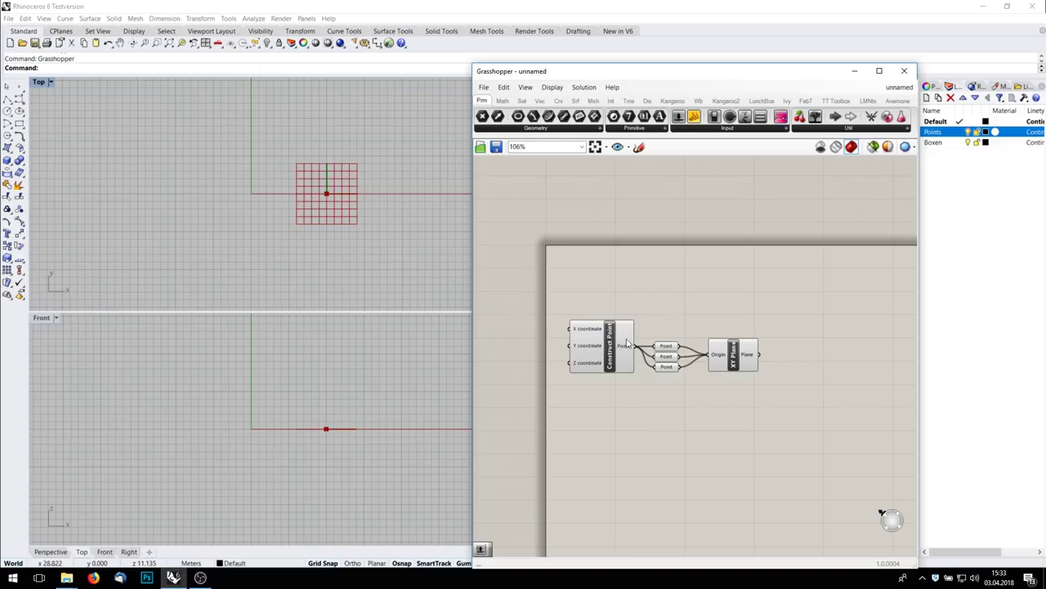
Step: Add a Plane parameter after the XY Plane component and feed the Plane output into it
{"action": "double_click", "coordinate": [882, 411]}
{"action": "left_click_drag", "start_coordinate": [580, 117], "coordinate": [887, 364]}
{"action": "left_click_drag", "start_coordinate": [757, 357], "coordinate": [805, 355]}
Step: Combine the three Point parameters and the XY Plane component into a cluster
{"action": "left_click_drag", "start_coordinate": [769, 411], "coordinate": [648, 299]}
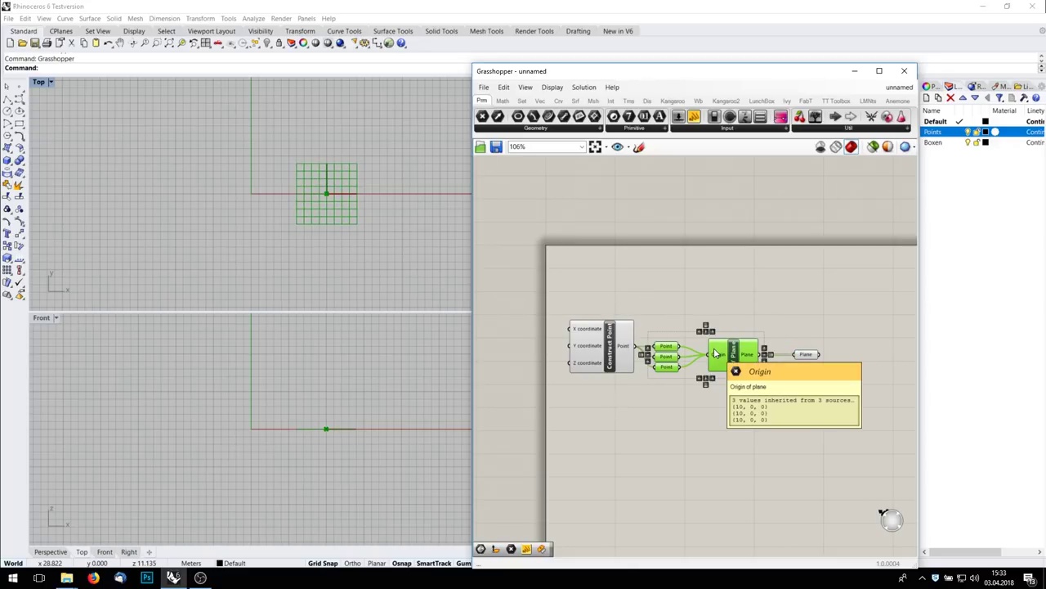
{"action": "middle_click", "coordinate": [683, 416]}
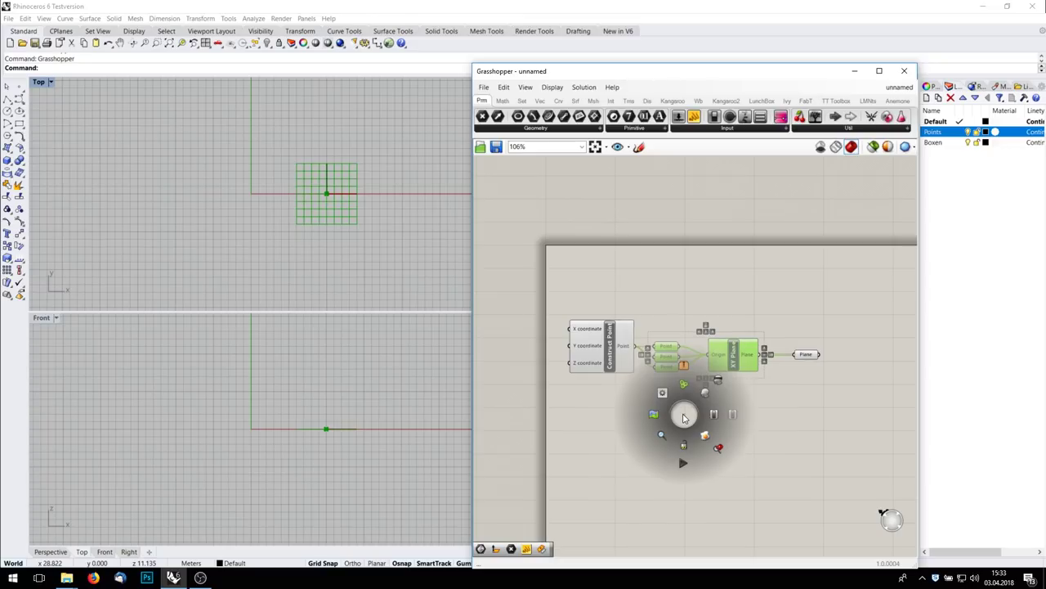
{"action": "left_click", "coordinate": [683, 366]}
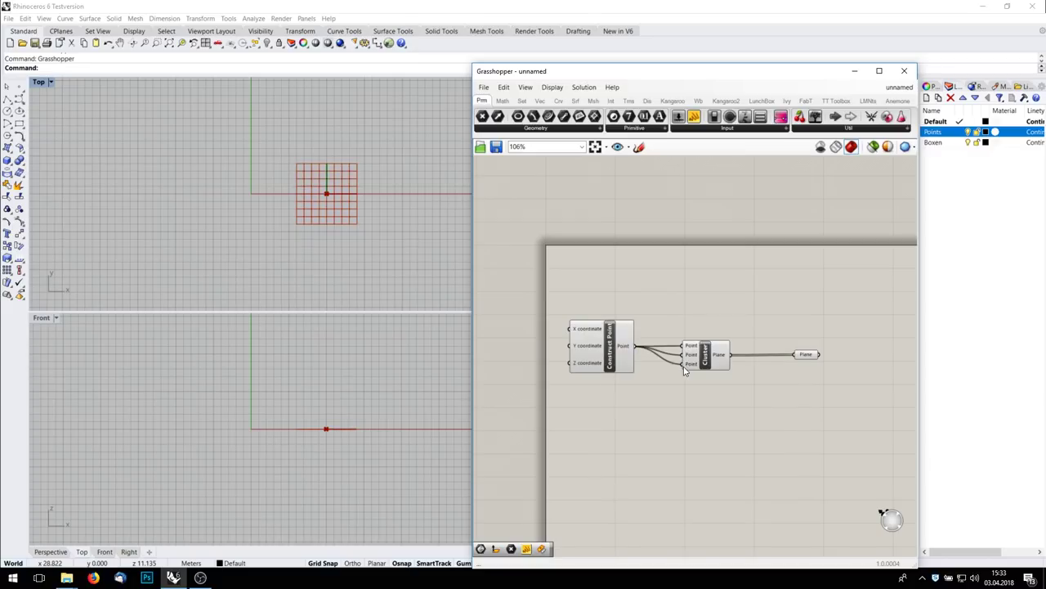
Step: Rename the cluster as "Construct Plane"
{"action": "scroll", "coordinate": [734, 358], "scroll_direction": "up", "scroll_amount": 2}
{"action": "scroll", "coordinate": [733, 357], "scroll_direction": "up", "scroll_amount": 3}
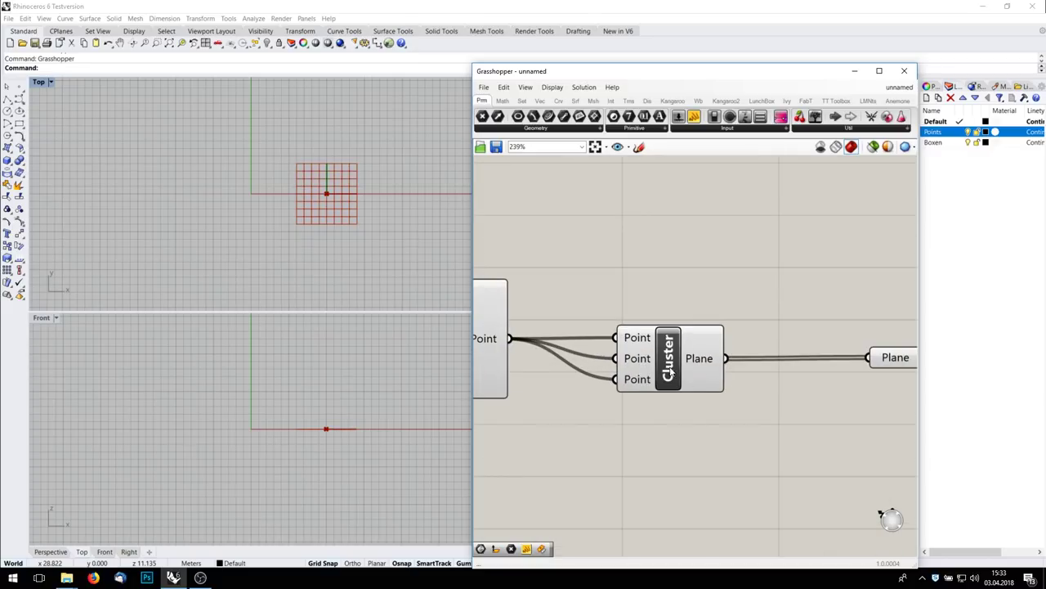
{"action": "right_click", "coordinate": [668, 371]}
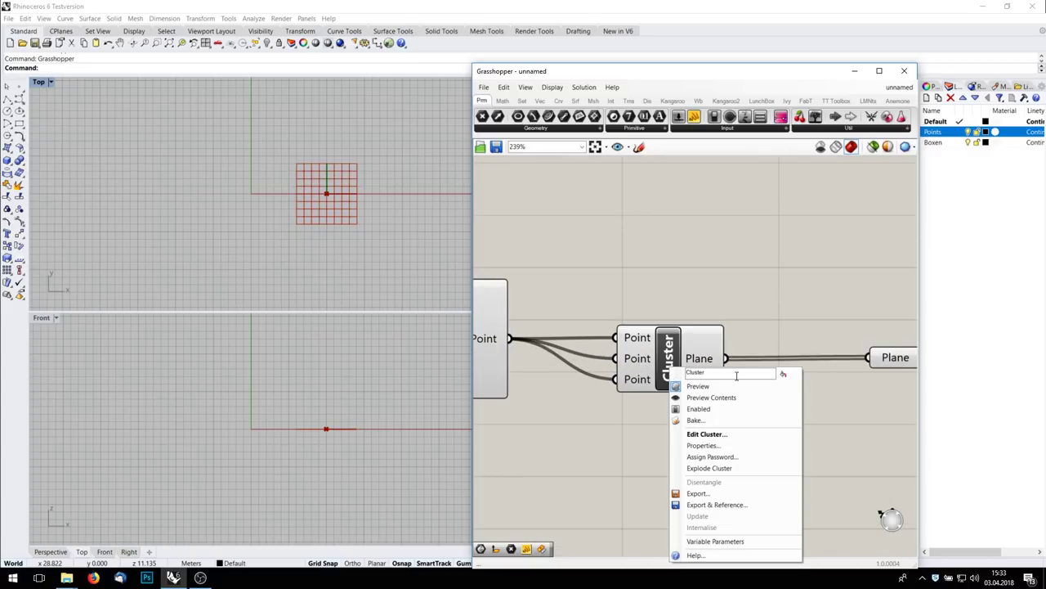
{"action": "left_click_drag", "start_coordinate": [747, 372], "coordinate": [613, 371]}
{"action": "type", "text": "P"}
{"action": "type", "text": "onstr"}
{"action": "type", "text": "uct"}
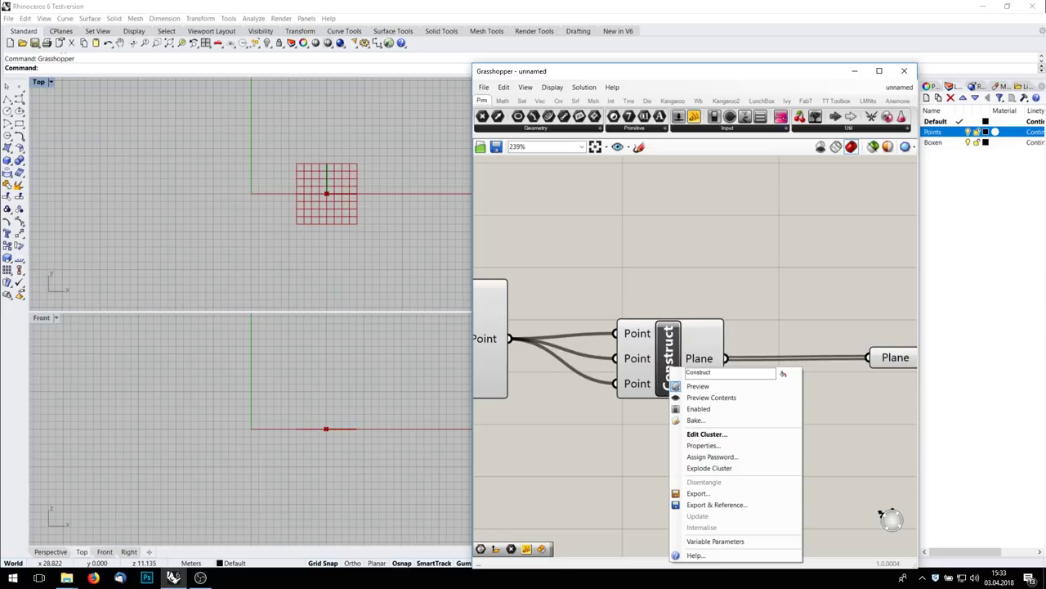
{"action": "type", "text": " Plane"}
{"action": "key", "text": "Return"}
{"action": "scroll", "coordinate": [713, 292], "scroll_direction": "down", "scroll_amount": 3}
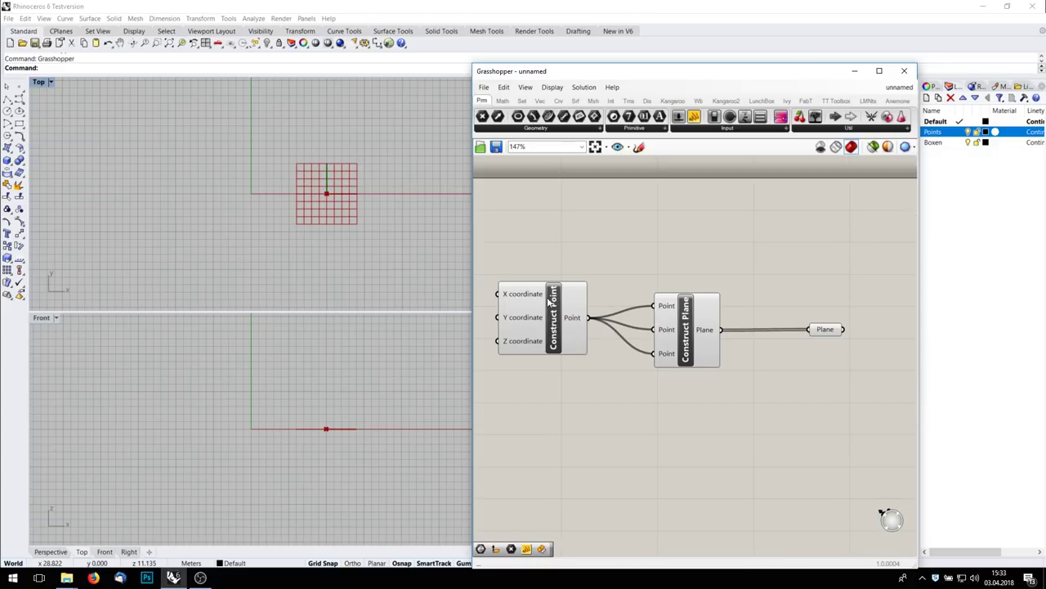
Step: Align the Construct Plane cluster and the Plane parameter in a row with the Construct Point component
{"action": "left_click_drag", "start_coordinate": [685, 331], "coordinate": [686, 322]}
{"action": "left_click", "coordinate": [1026, 304]}
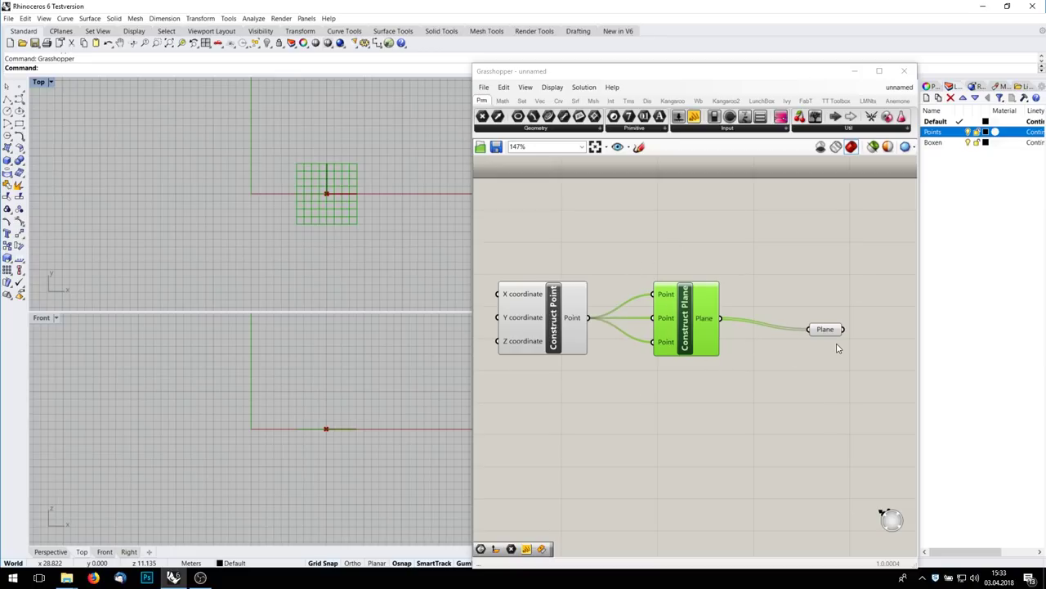
{"action": "left_click_drag", "start_coordinate": [836, 335], "coordinate": [795, 325]}
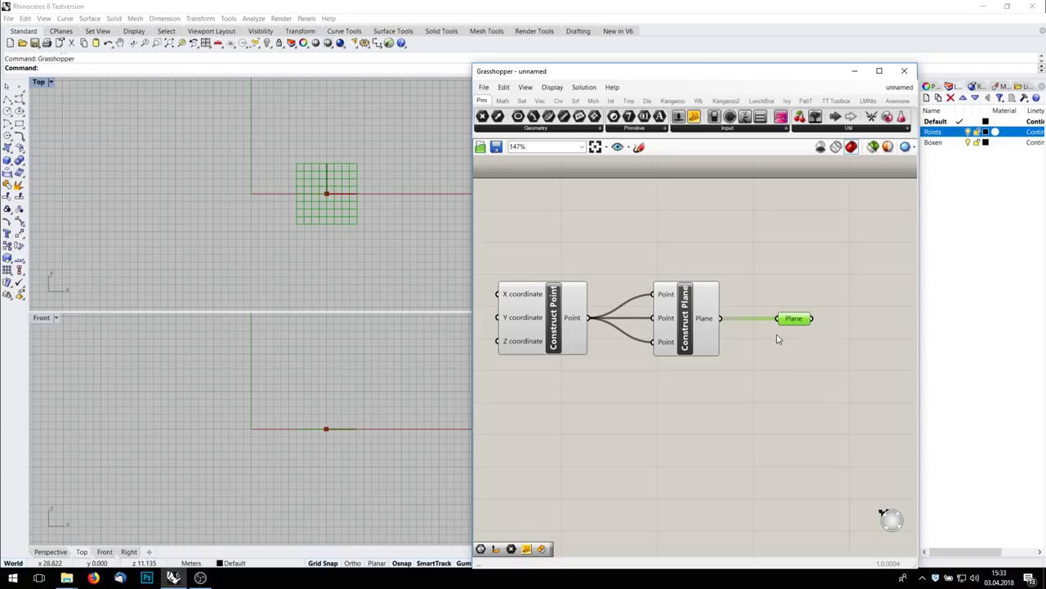
Step: Open the Construct Plane cluster to examine its inner inputs and outputs, and return to the main definition with Save & Close
{"action": "scroll", "coordinate": [781, 343], "scroll_direction": "down", "scroll_amount": 3}
{"action": "scroll", "coordinate": [756, 338], "scroll_direction": "up", "scroll_amount": 4}
{"action": "left_click", "coordinate": [715, 313]}
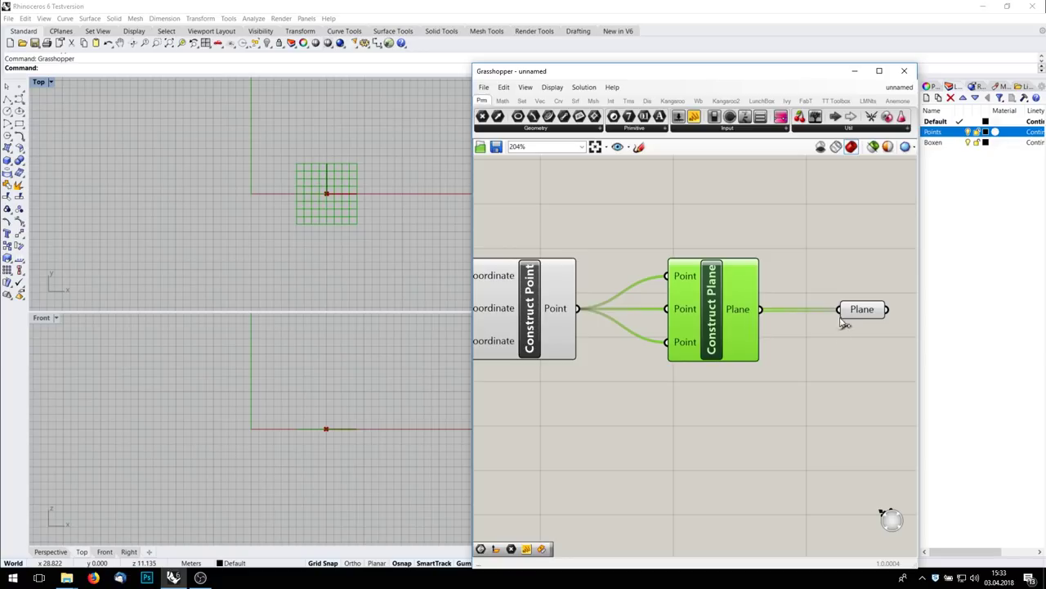
{"action": "double_click", "coordinate": [716, 304]}
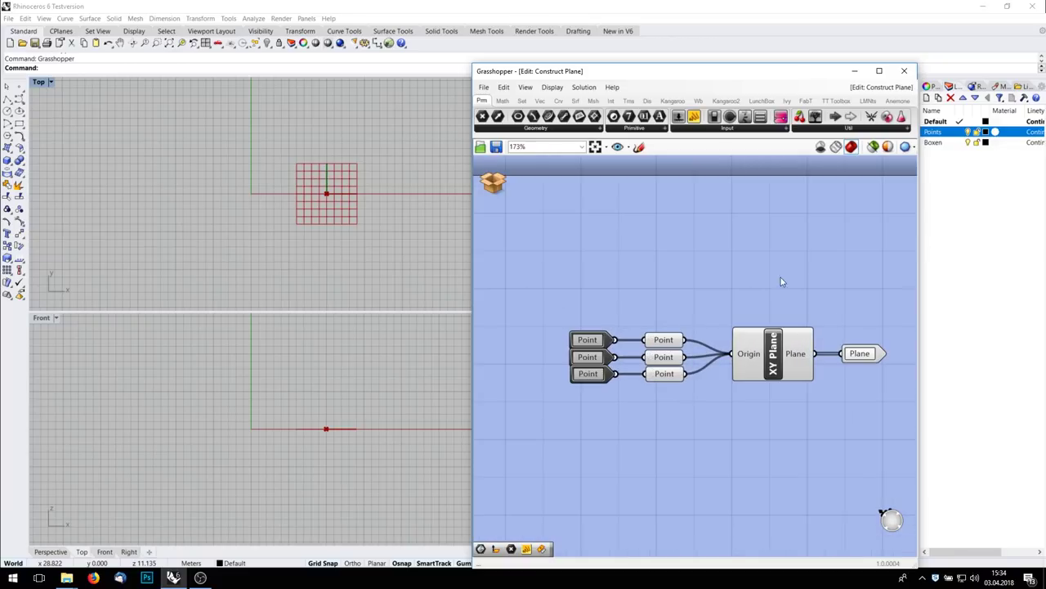
{"action": "scroll", "coordinate": [823, 325], "scroll_direction": "up", "scroll_amount": 3}
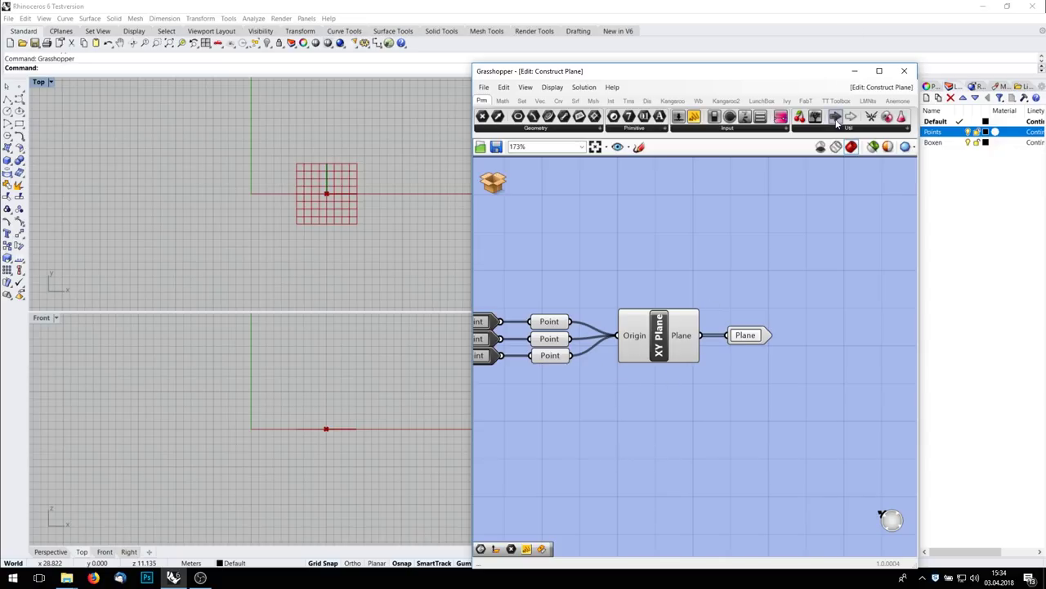
{"action": "right_click_drag", "start_coordinate": [676, 315], "coordinate": [730, 275]}
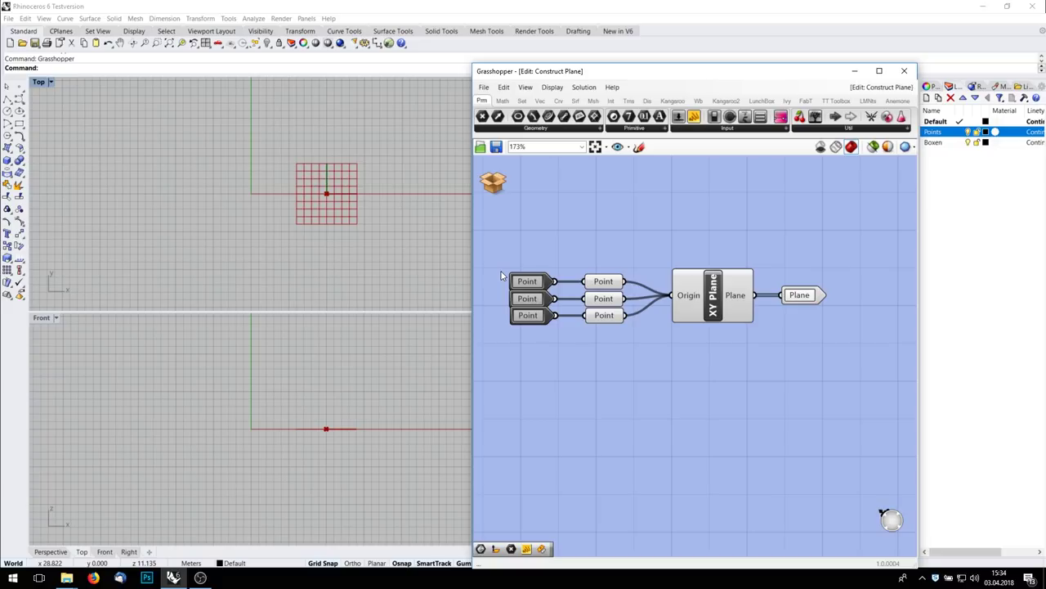
{"action": "left_click", "coordinate": [493, 183]}
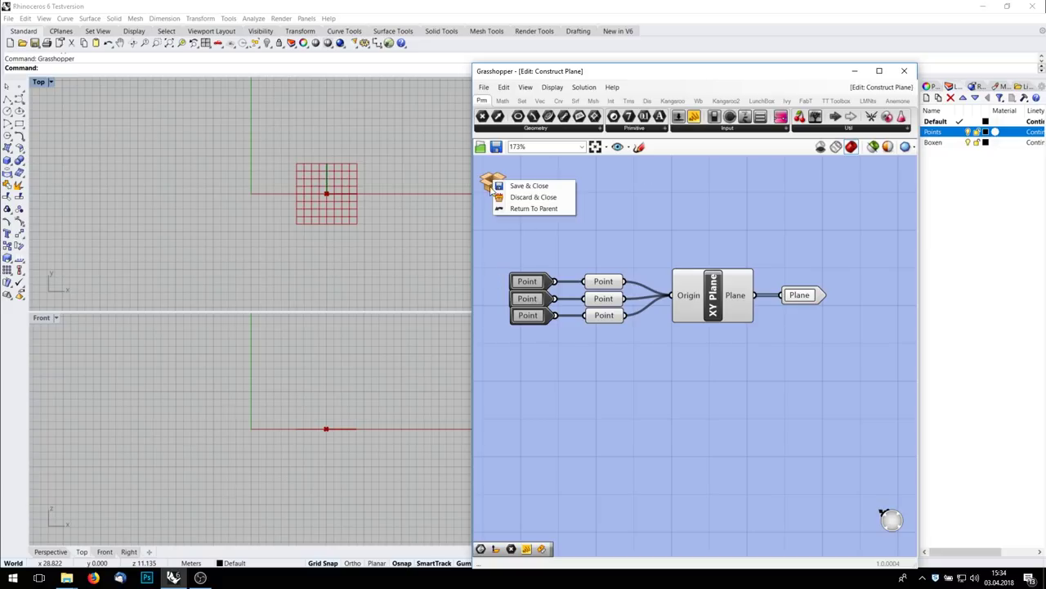
{"action": "left_click", "coordinate": [545, 186]}
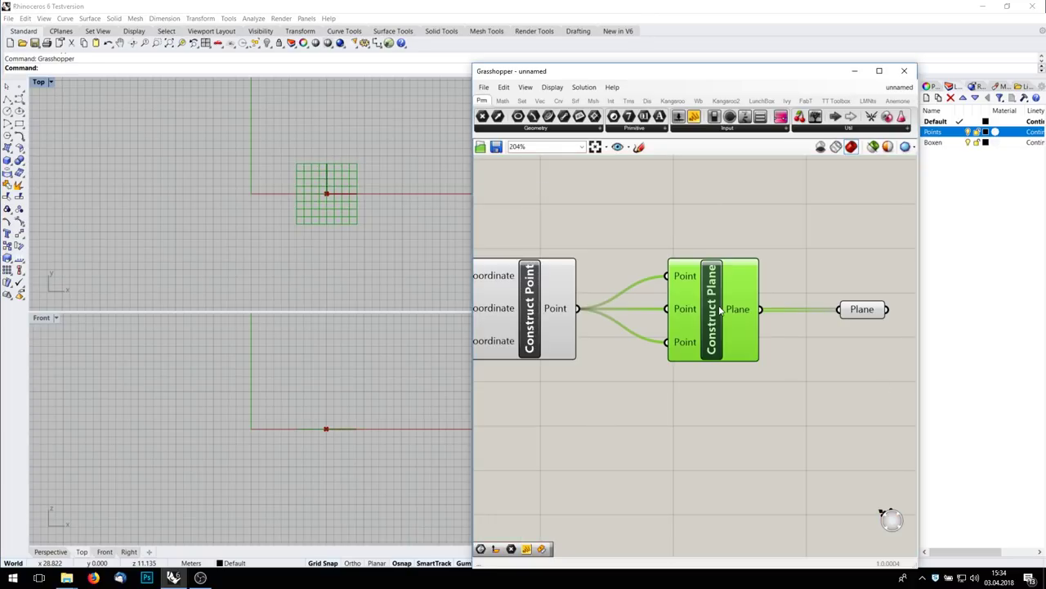
Step: Give the Construct Plane cluster a second Plane output fed by XY Plane, and rewire the Plane parameter to that output
{"action": "double_click", "coordinate": [720, 310]}
{"action": "left_click_drag", "start_coordinate": [837, 219], "coordinate": [779, 381]}
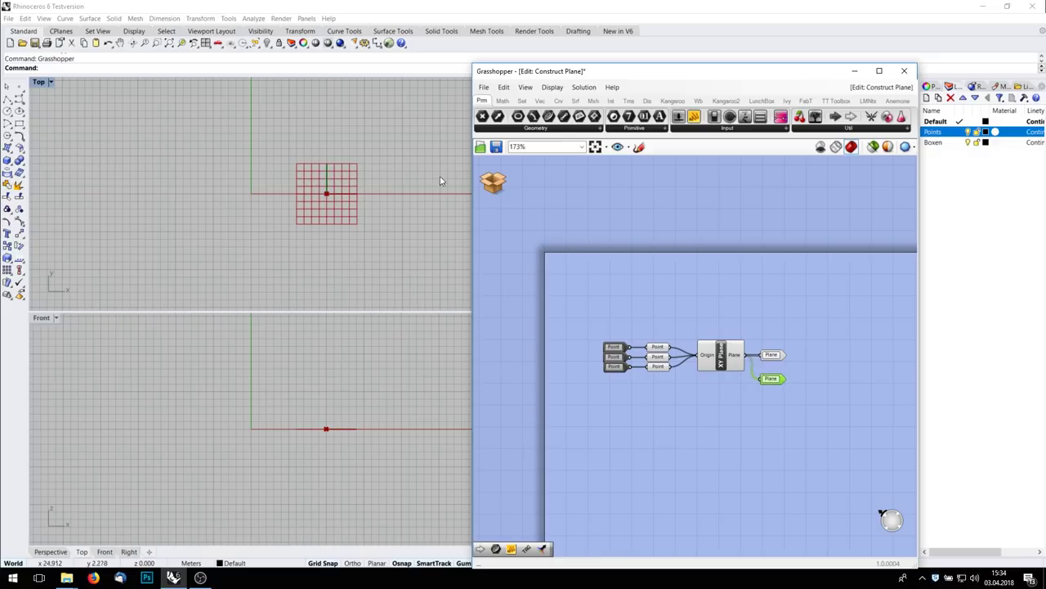
{"action": "left_click", "coordinate": [496, 182]}
{"action": "left_click", "coordinate": [530, 183]}
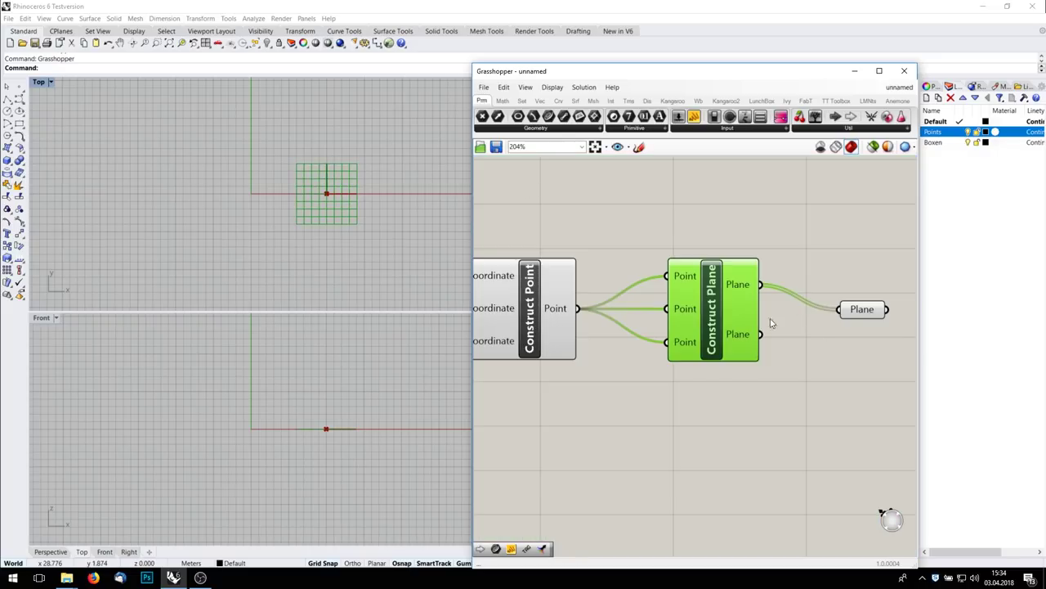
{"action": "left_click_drag", "start_coordinate": [754, 337], "coordinate": [842, 309]}
{"action": "left_click", "coordinate": [771, 293]}
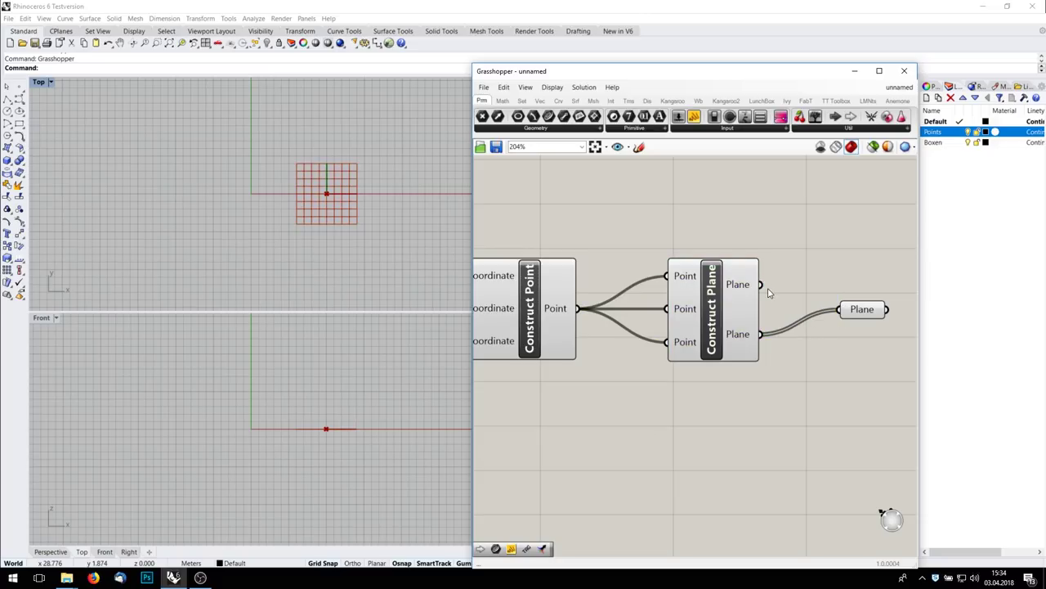
Step: Delete all components from the canvas
{"action": "scroll", "coordinate": [774, 360], "scroll_direction": "down", "scroll_amount": 3}
{"action": "left_click_drag", "start_coordinate": [882, 436], "coordinate": [516, 231]}
{"action": "key", "text": "Delete"}
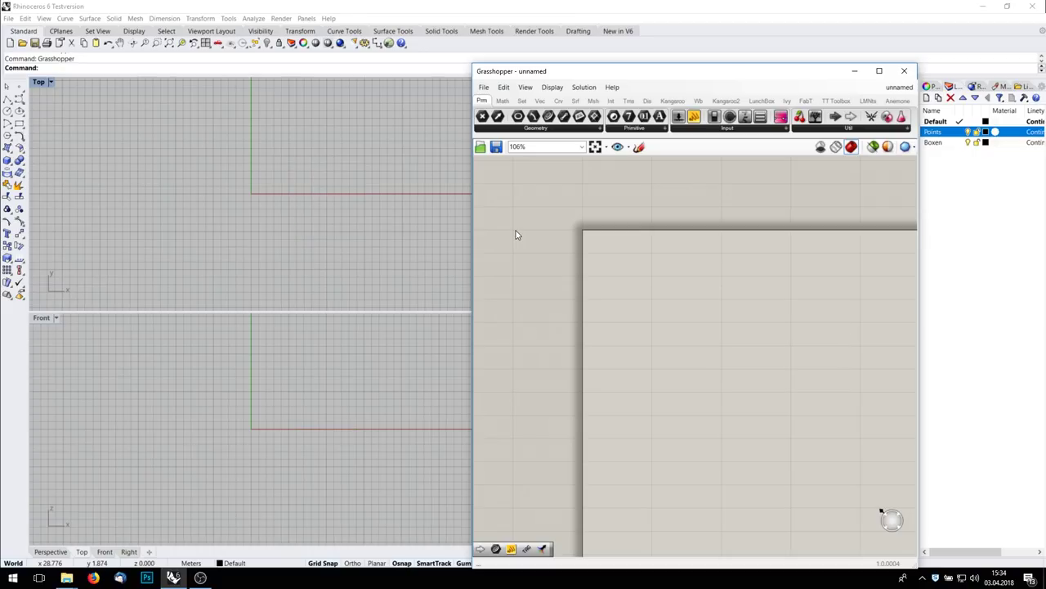
Step: Place a Center Box component on the empty canvas
{"action": "double_click", "coordinate": [634, 281]}
{"action": "type", "text": "box"}
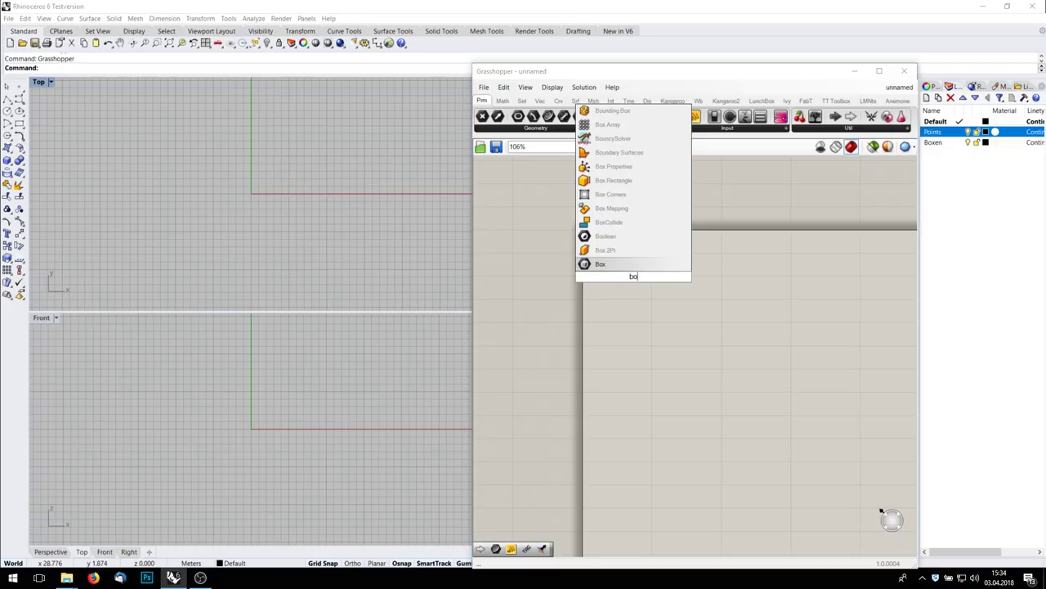
{"action": "key", "text": "Down"}
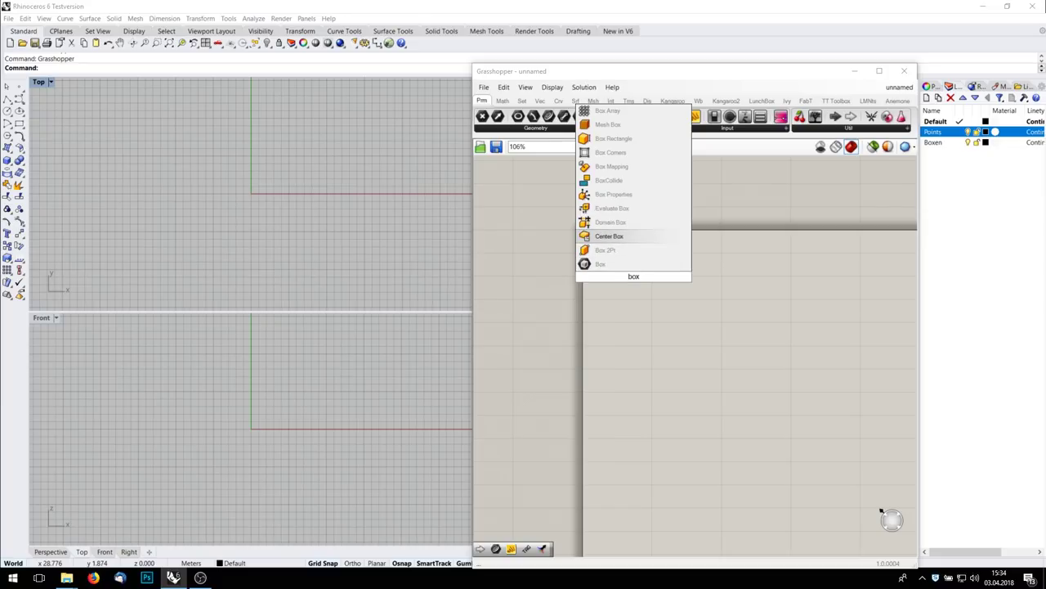
{"action": "key", "text": "Return"}
{"action": "left_click_drag", "start_coordinate": [635, 281], "coordinate": [731, 282]}
{"action": "left_click", "coordinate": [731, 251]}
{"action": "scroll", "coordinate": [731, 252], "scroll_direction": "up", "scroll_amount": 4}
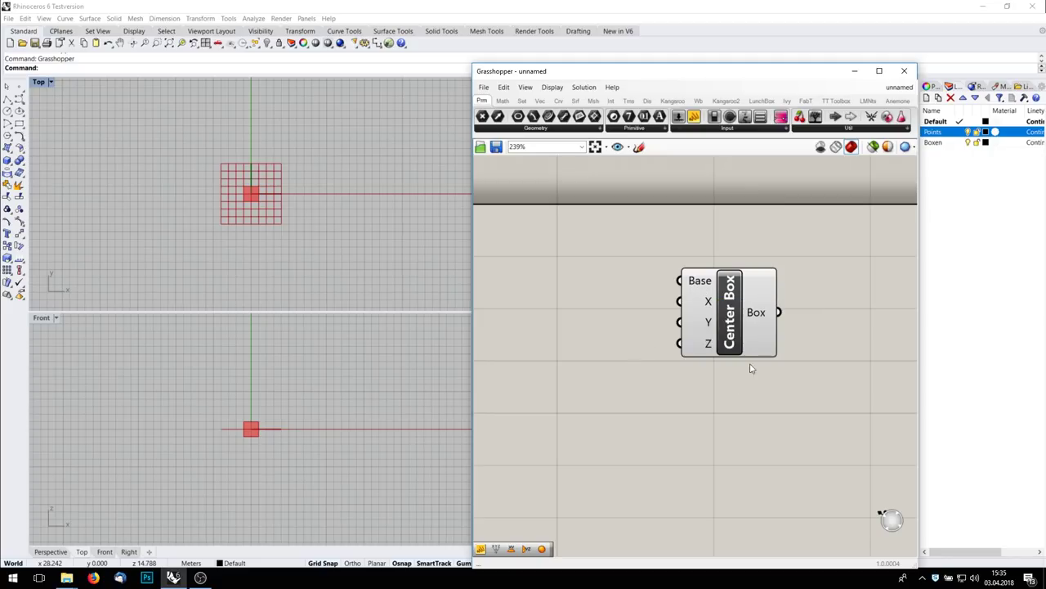
Step: Try feeding a Panel containing 1 into the X input of Center Box, and remove that Panel
{"action": "left_click_drag", "start_coordinate": [693, 116], "coordinate": [572, 311]}
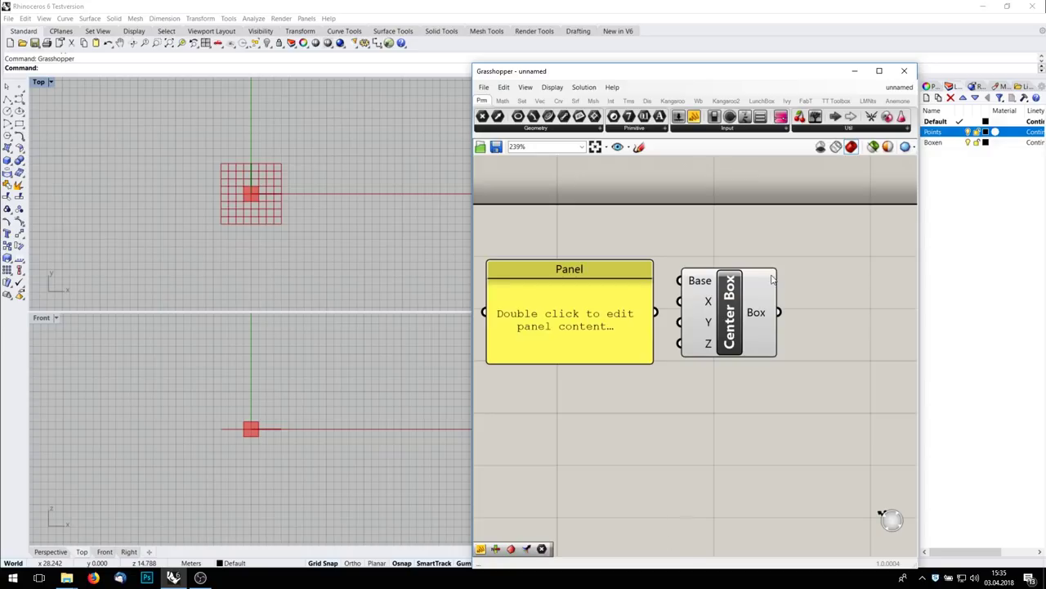
{"action": "double_click", "coordinate": [560, 322]}
{"action": "type", "text": "1"}
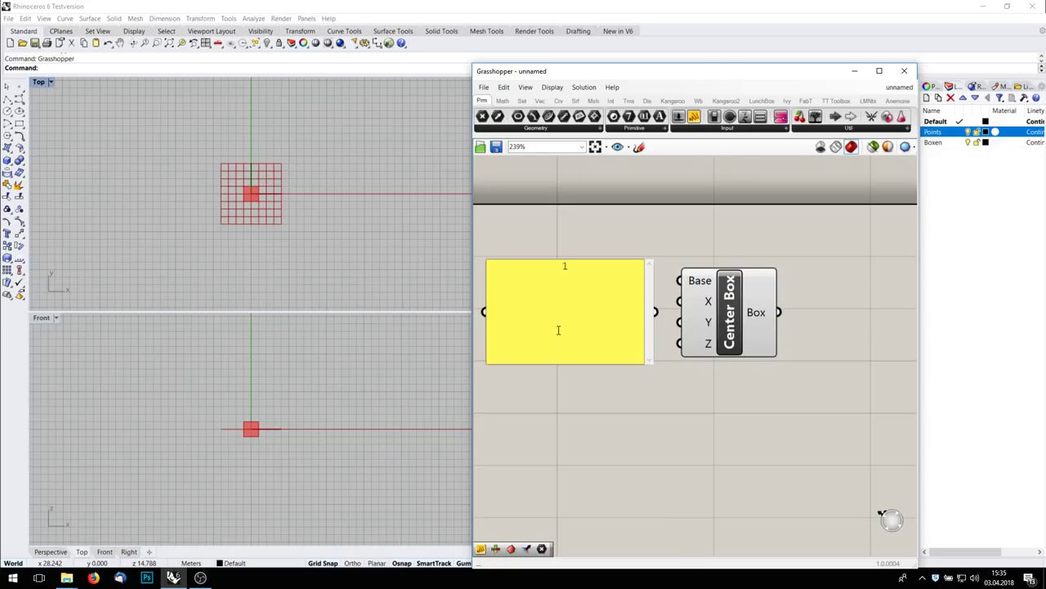
{"action": "left_click", "coordinate": [659, 422]}
{"action": "left_click_drag", "start_coordinate": [656, 312], "coordinate": [680, 301]}
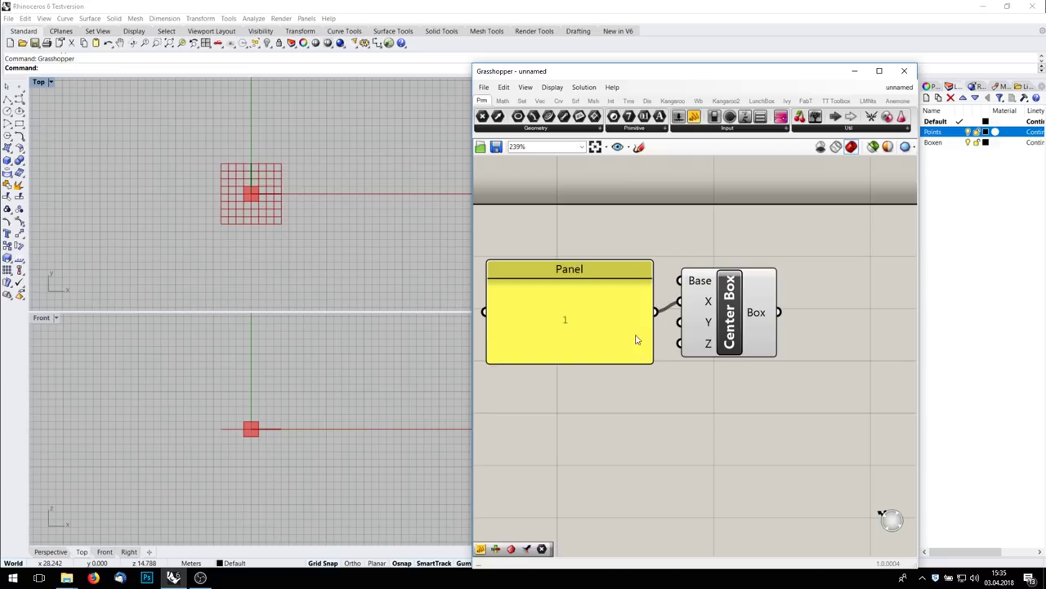
{"action": "left_click", "coordinate": [611, 318]}
{"action": "key", "text": "Delete"}
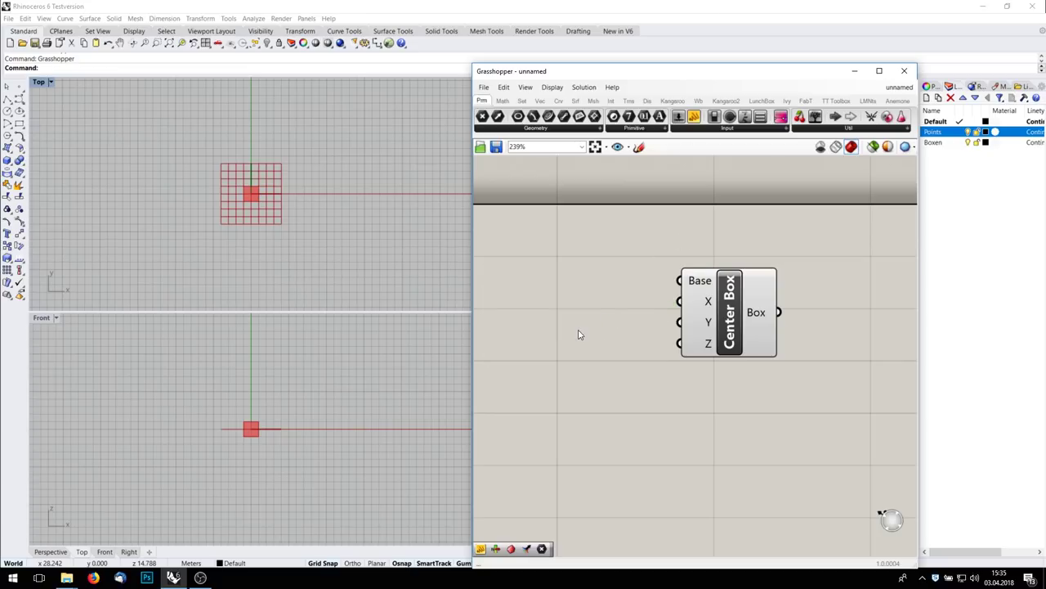
Step: Create a Panel containing 1.0 directly from the component search and feed it into the X input of Center Box
{"action": "double_click", "coordinate": [578, 331]}
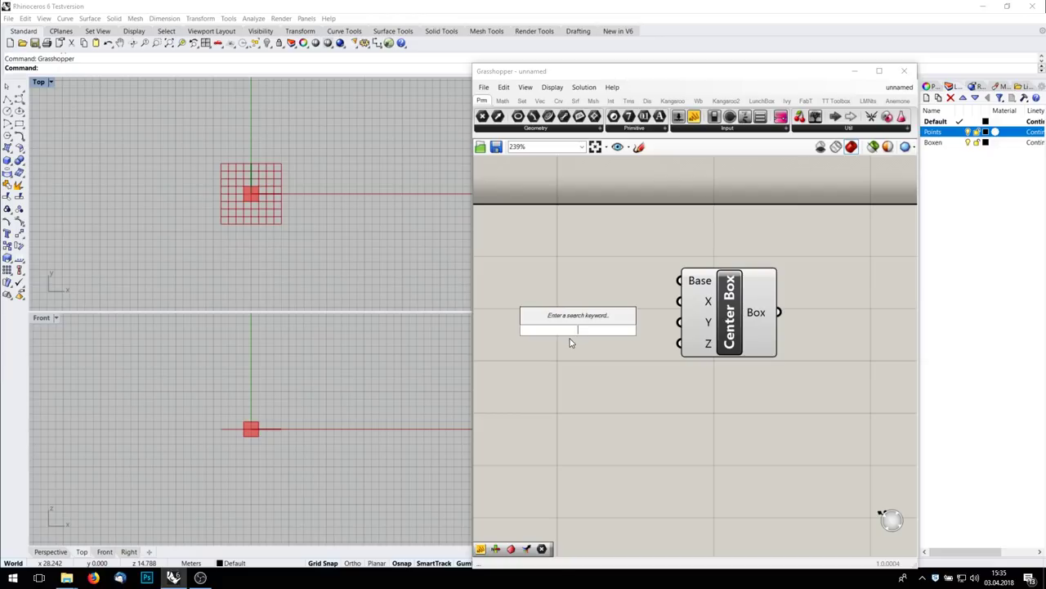
{"action": "type", "text": "//1.0"}
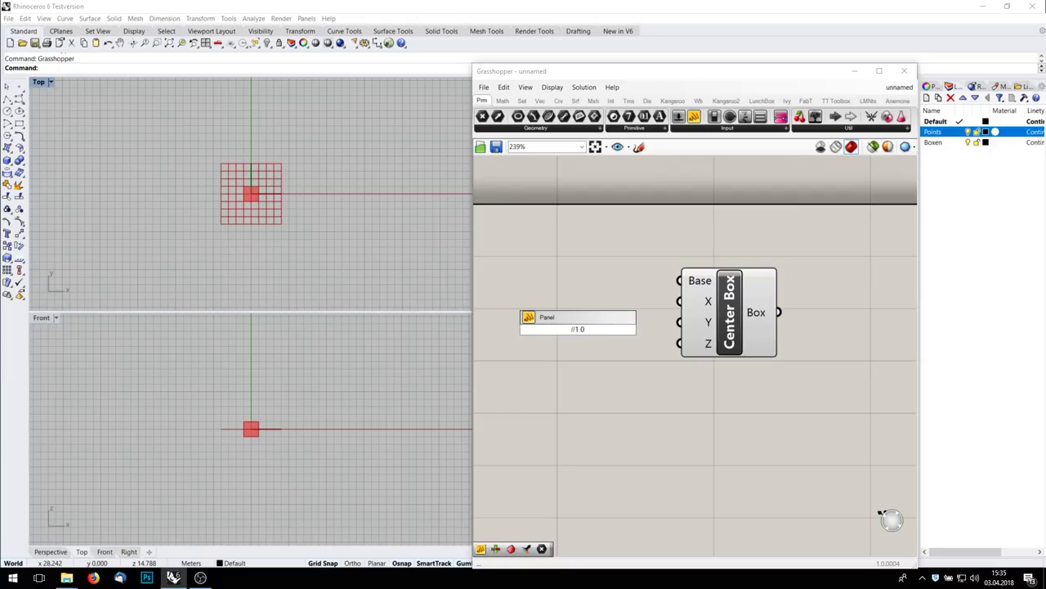
{"action": "key", "text": "Return"}
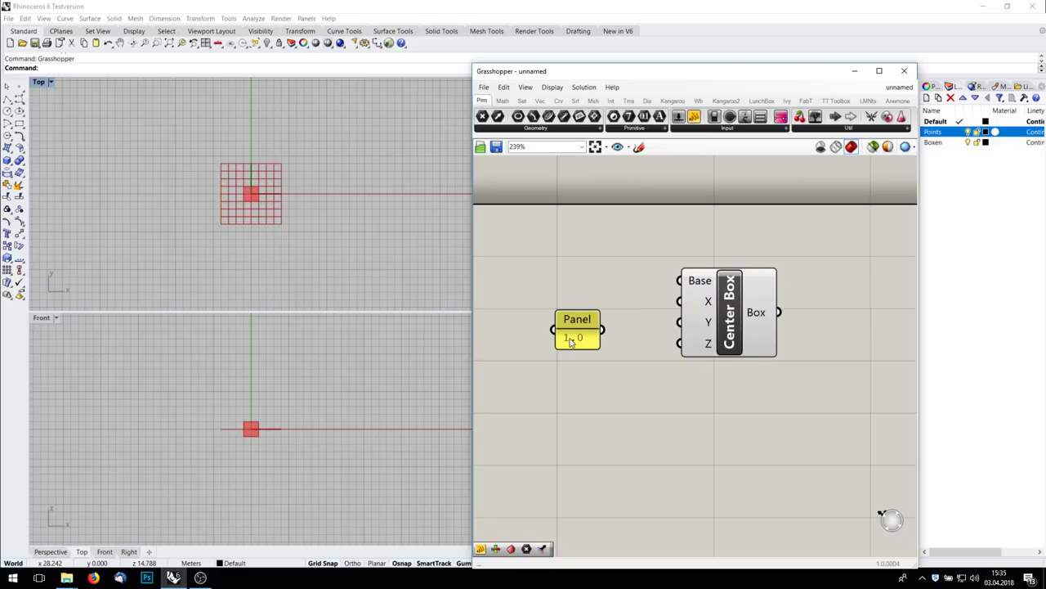
{"action": "left_click_drag", "start_coordinate": [586, 334], "coordinate": [699, 309]}
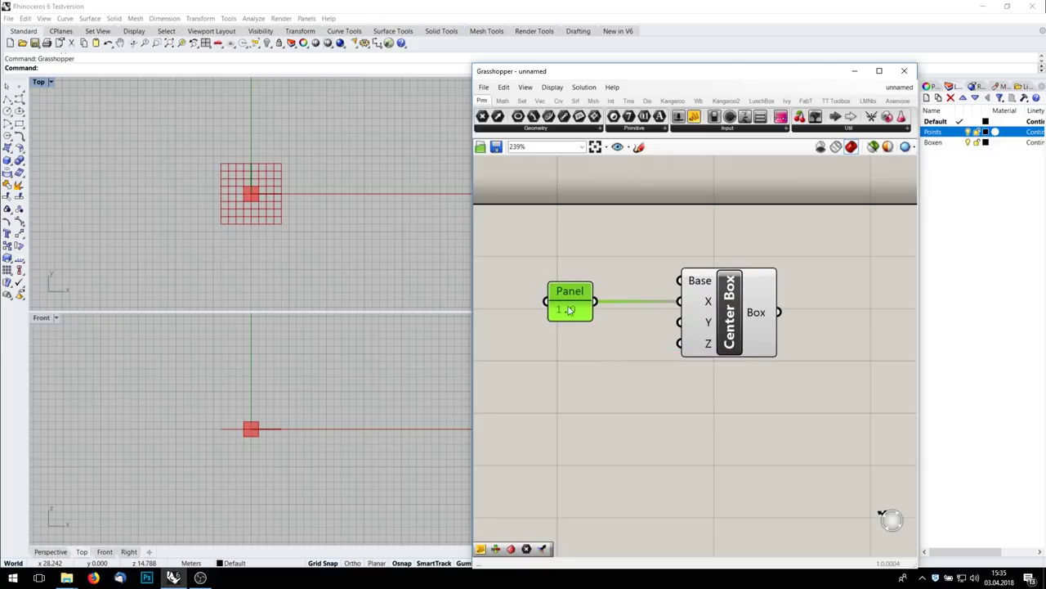
{"action": "left_click", "coordinate": [608, 381]}
Step: Set the number stored in the Y input of Center Box to 2
{"action": "right_click", "coordinate": [711, 324]}
{"action": "mouse_move", "coordinate": [807, 426]}
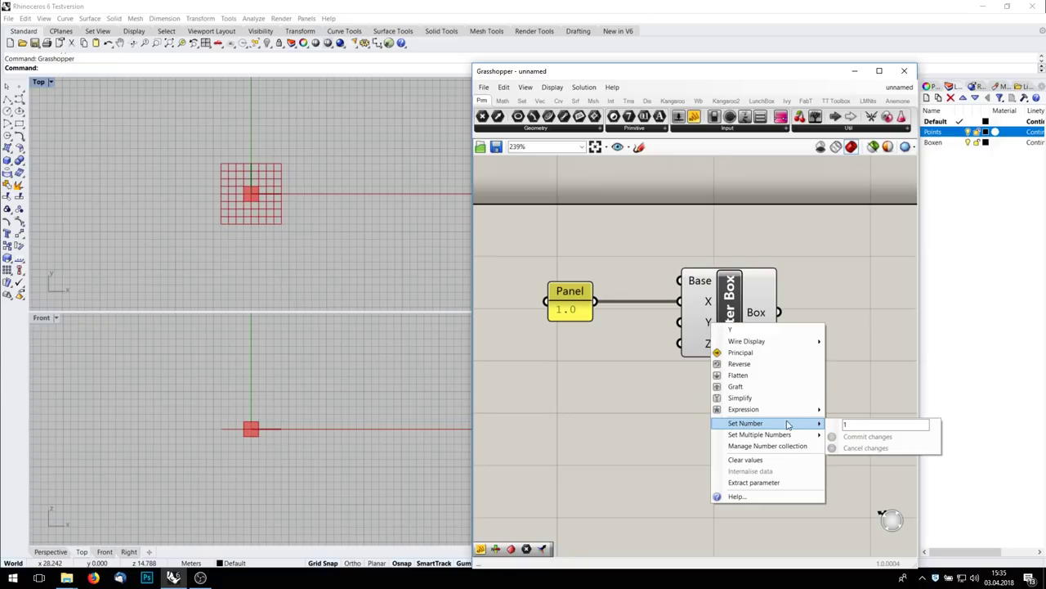
{"action": "left_click", "coordinate": [857, 423]}
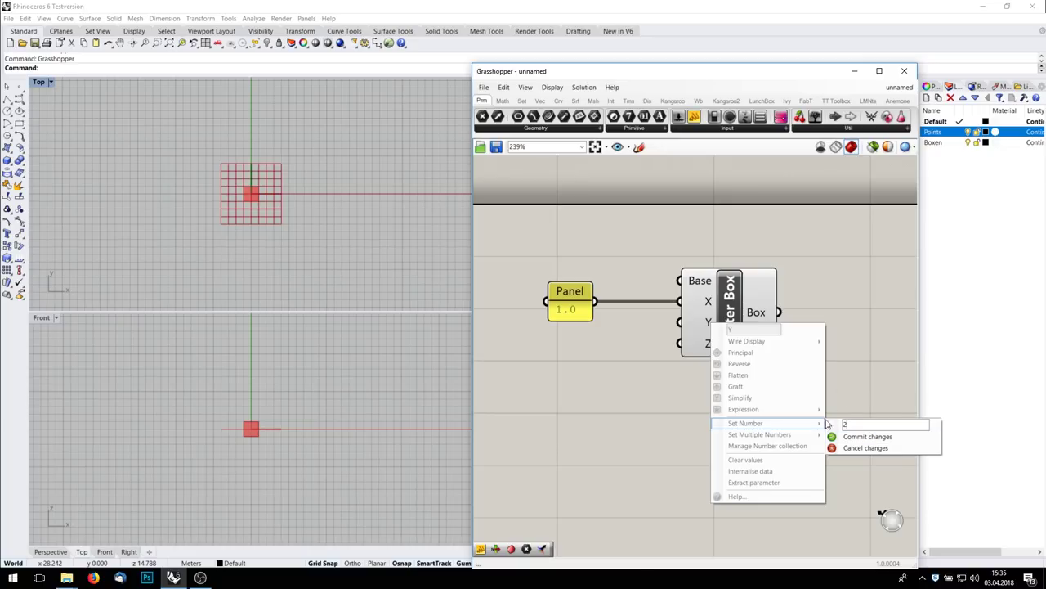
{"action": "left_click", "coordinate": [870, 437]}
Step: Try out a default Number Slider below the Panel by viewing its settings, and delete it
{"action": "right_click_drag", "start_coordinate": [653, 398], "coordinate": [719, 391]}
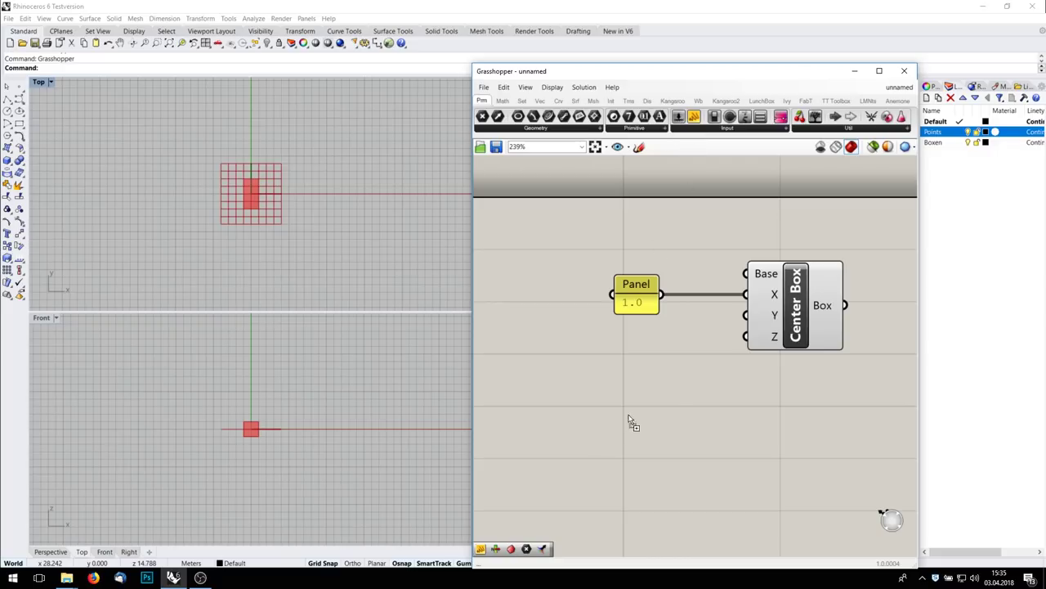
{"action": "left_click_drag", "start_coordinate": [630, 419], "coordinate": [632, 417]}
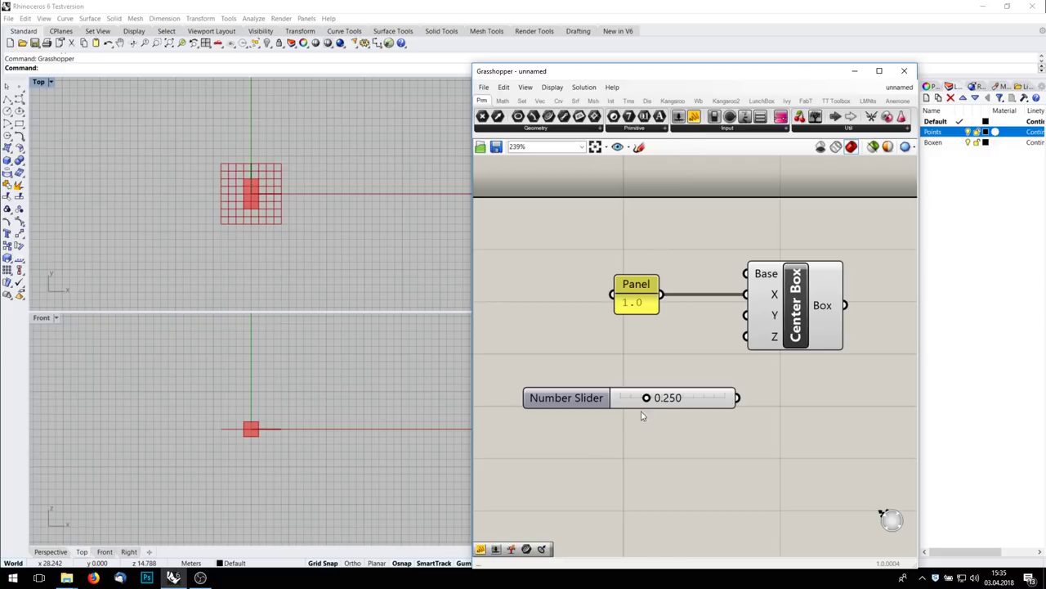
{"action": "double_click", "coordinate": [564, 398]}
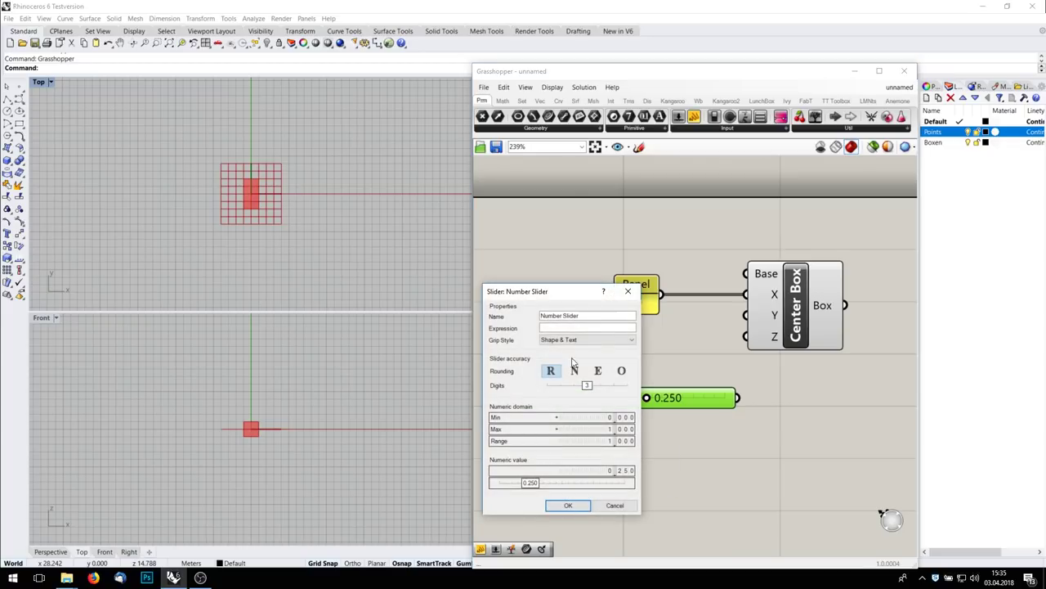
{"action": "left_click", "coordinate": [614, 505]}
{"action": "key", "text": "Delete"}
Step: Feed the Z input of Center Box with a new Number Slider ranging from 0 to 10.0, set to 4.9
{"action": "double_click", "coordinate": [607, 408]}
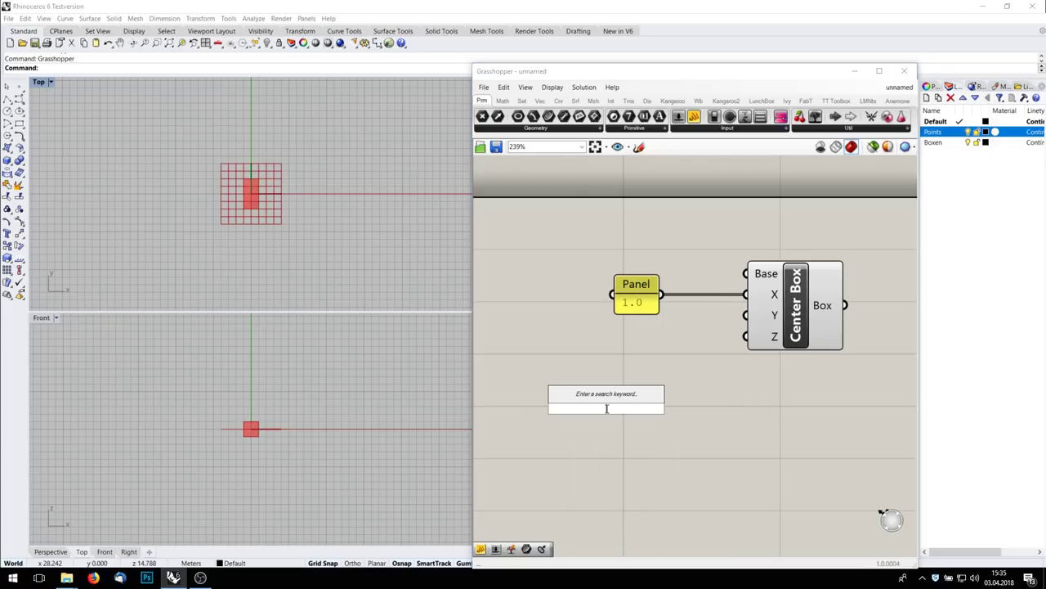
{"action": "type", "text": "0<"}
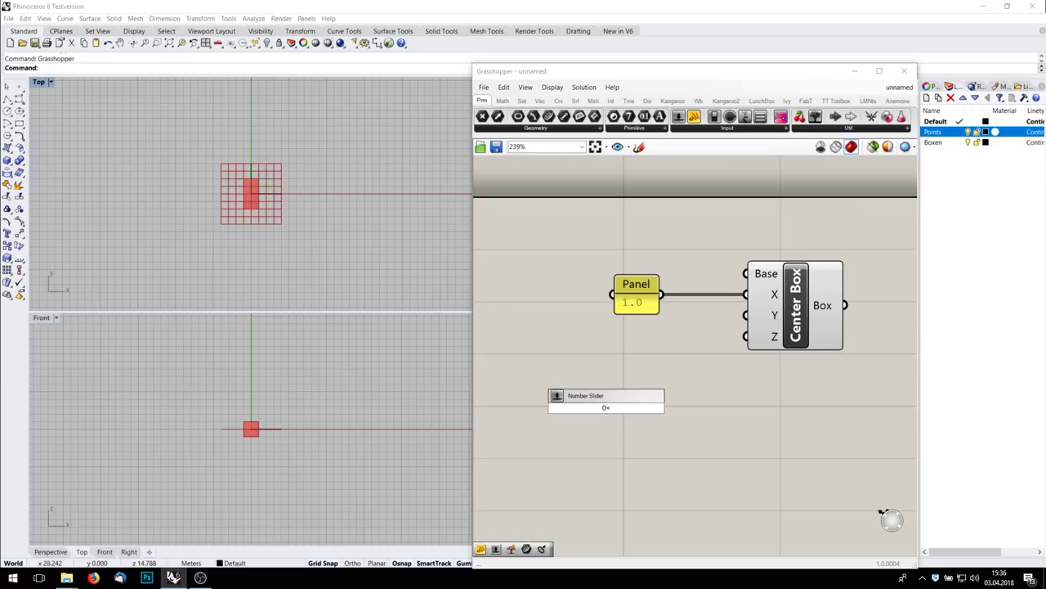
{"action": "type", "text": "10.0"}
{"action": "key", "text": "Return"}
{"action": "left_click_drag", "start_coordinate": [714, 408], "coordinate": [746, 336]}
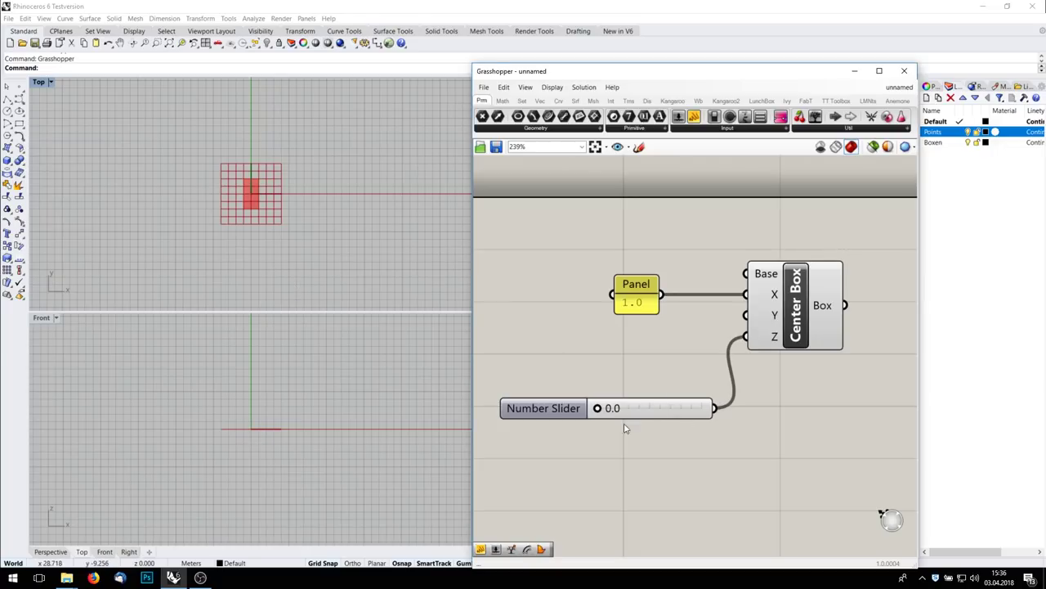
{"action": "left_click_drag", "start_coordinate": [598, 408], "coordinate": [648, 409]}
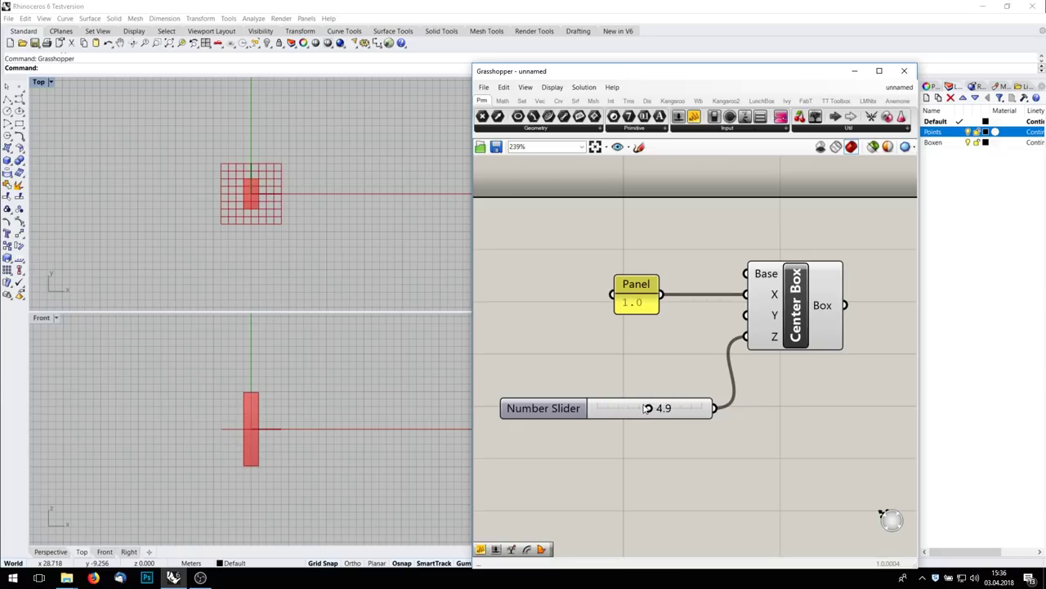
Step: Maximize the Perspective viewport in Rhino and show the box close up beside the Grasshopper window
{"action": "left_click_drag", "start_coordinate": [665, 77], "coordinate": [651, 223]}
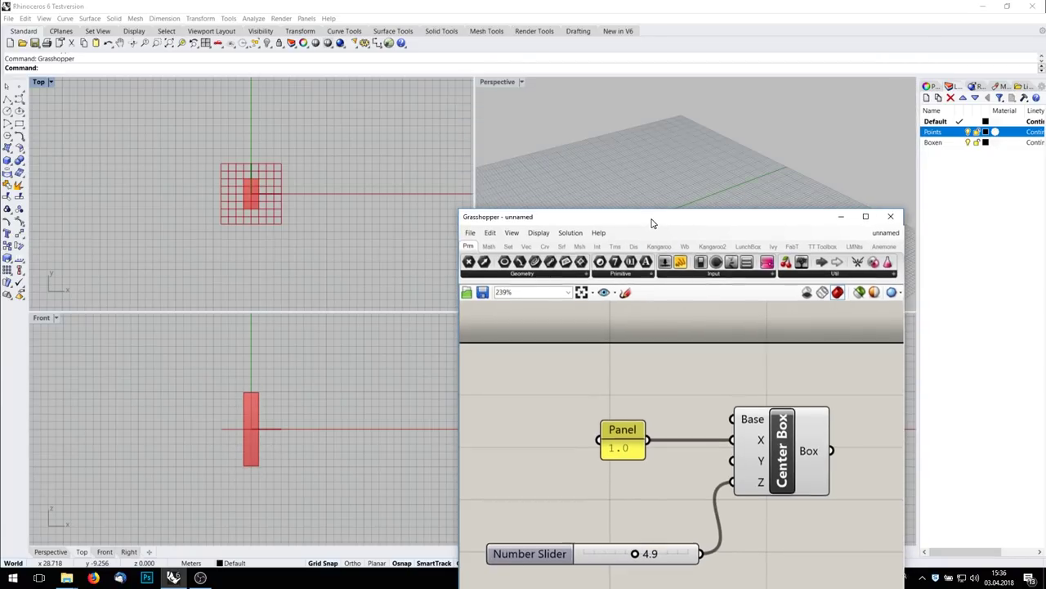
{"action": "double_click", "coordinate": [500, 83]}
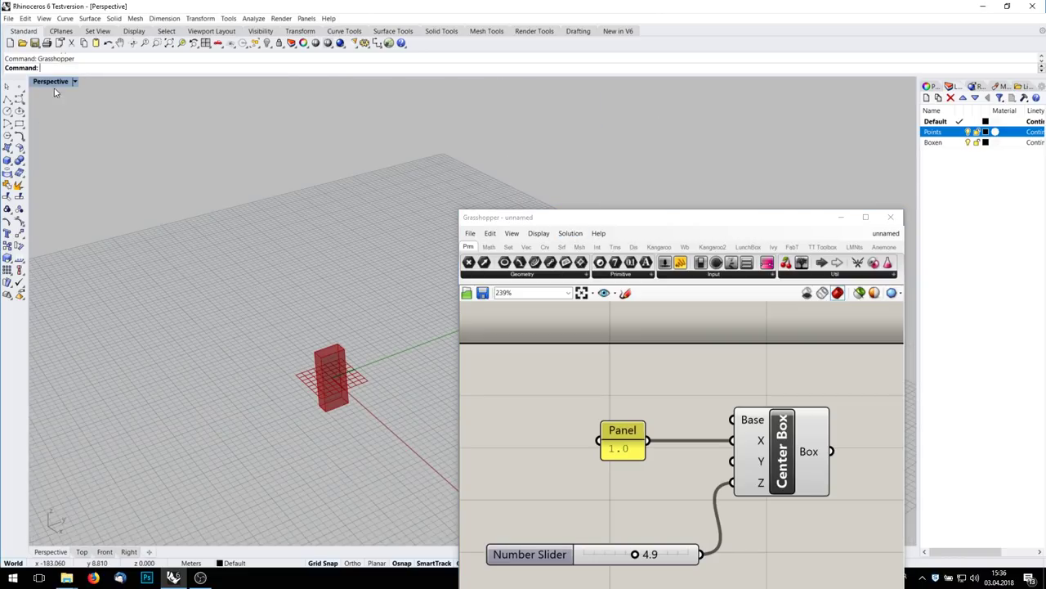
{"action": "left_click_drag", "start_coordinate": [534, 216], "coordinate": [547, 74]}
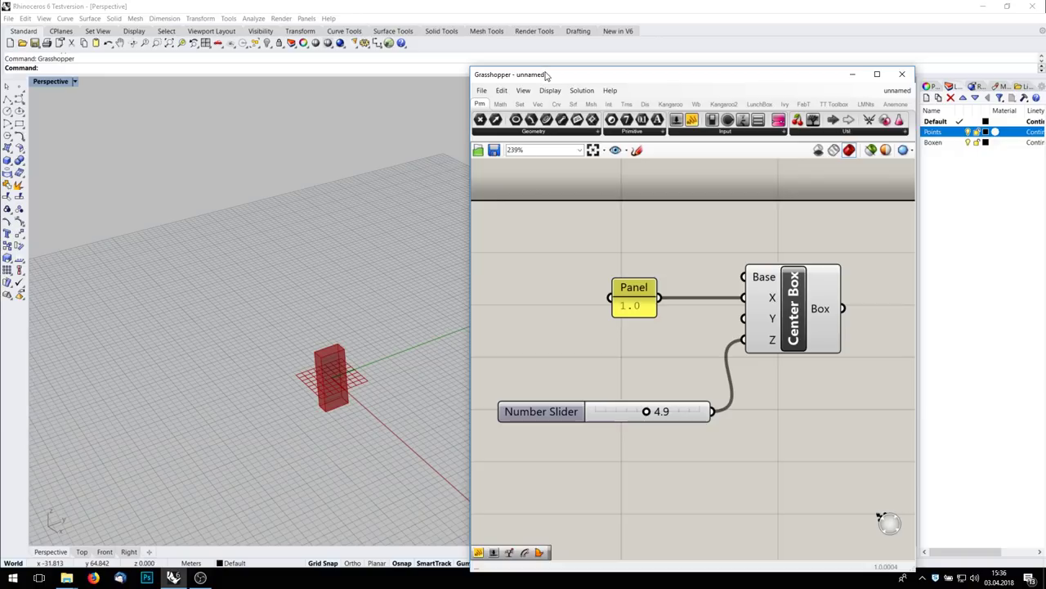
{"action": "scroll", "coordinate": [313, 445], "scroll_direction": "up", "scroll_amount": 3}
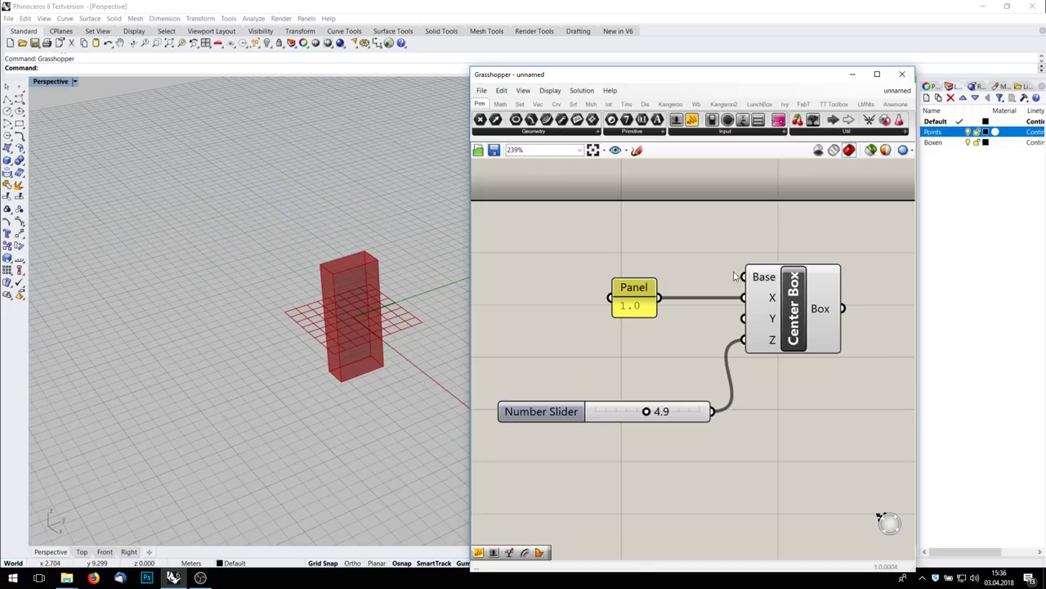
Step: Add an XY Plane component above the Panel and connect its Plane output to the Base input of Center Box
{"action": "double_click", "coordinate": [650, 243]}
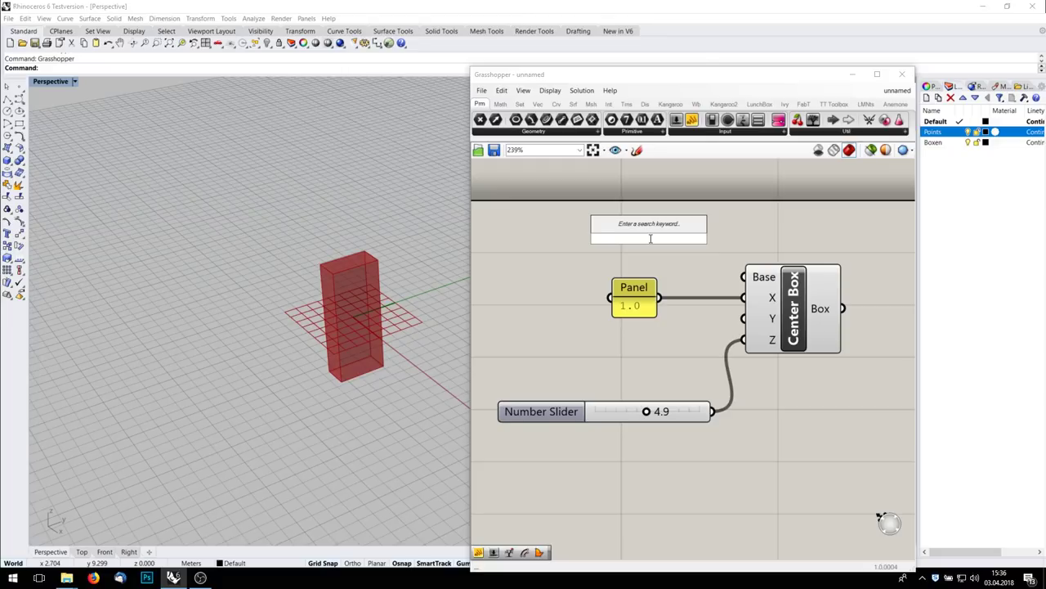
{"action": "type", "text": "xy"}
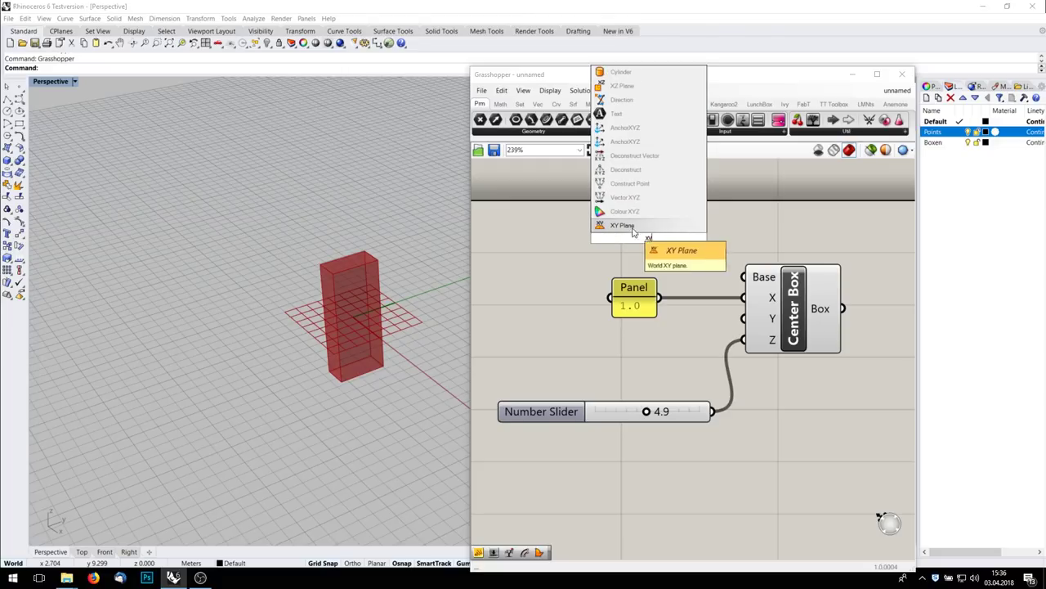
{"action": "key", "text": "Return"}
{"action": "left_click_drag", "start_coordinate": [708, 238], "coordinate": [730, 272]}
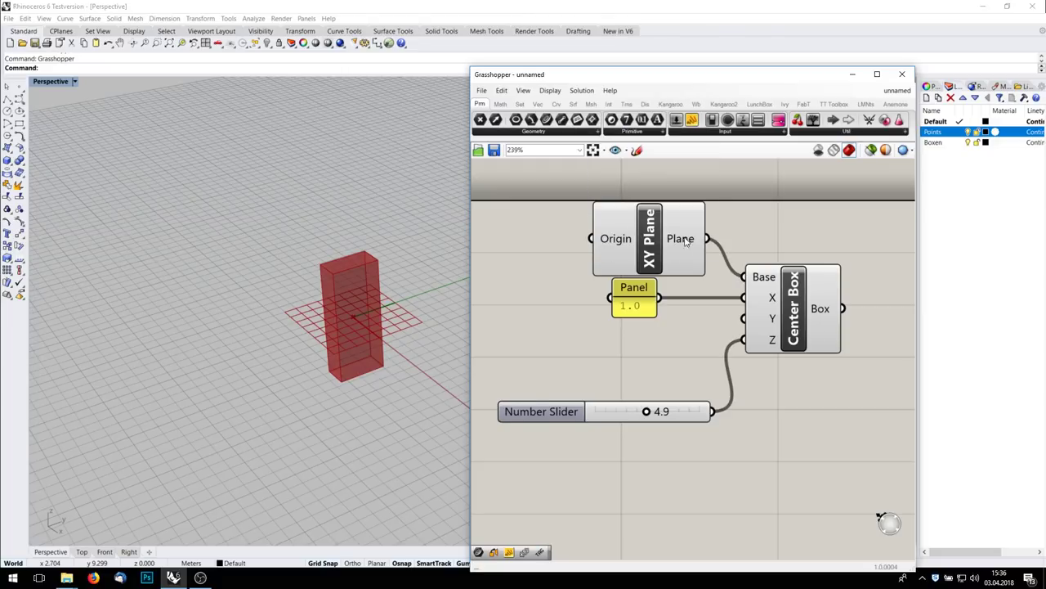
Step: Set one point as the Origin of XY Plane, picked on the grid in the Rhino viewport beyond the box
{"action": "right_click_drag", "start_coordinate": [681, 243], "coordinate": [696, 306]}
{"action": "mouse_move", "coordinate": [630, 307]}
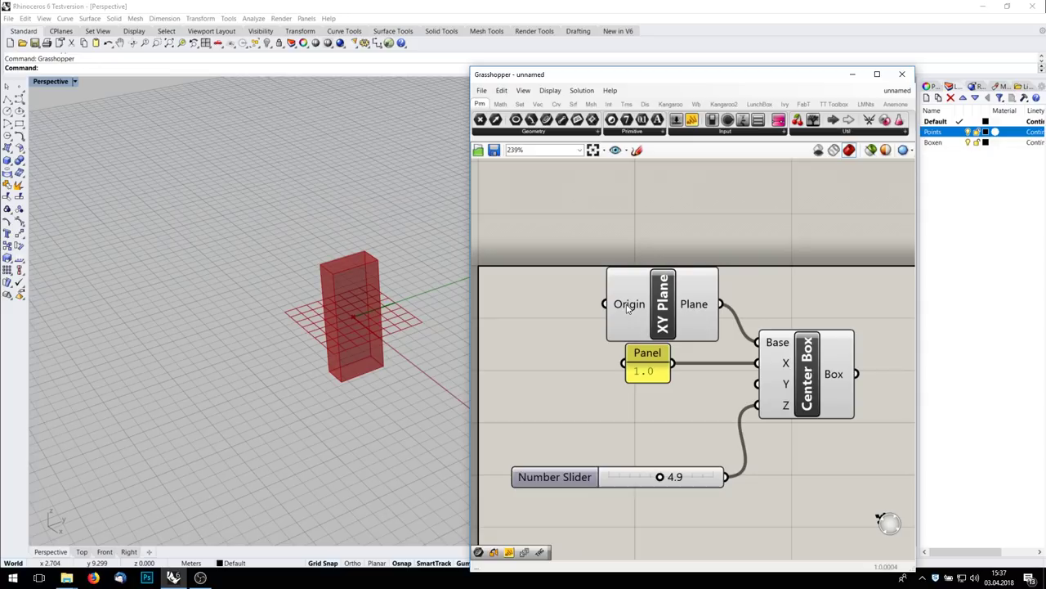
{"action": "right_click", "coordinate": [629, 308]}
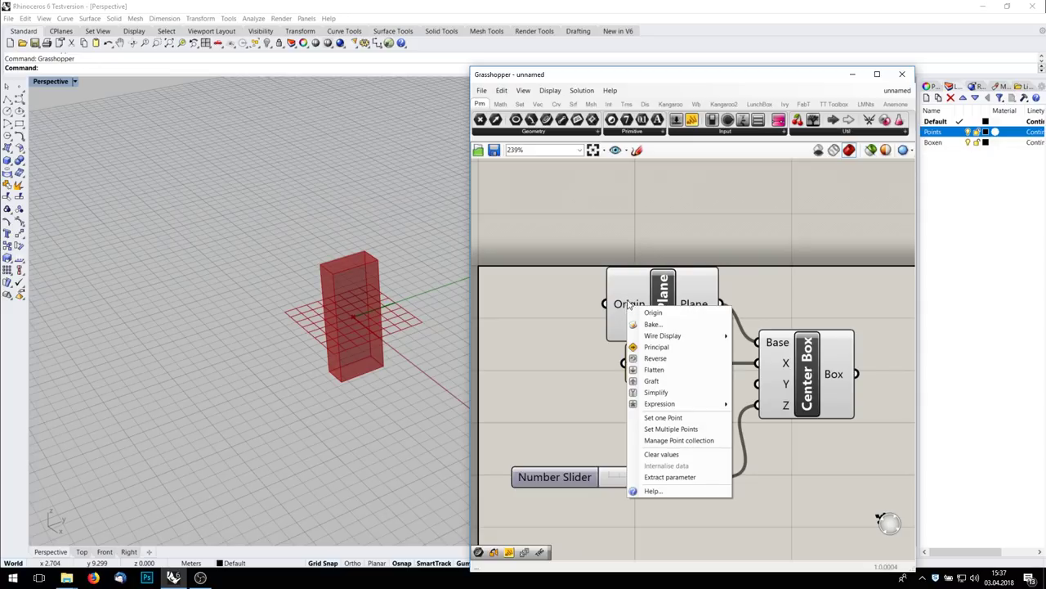
{"action": "left_click", "coordinate": [689, 418]}
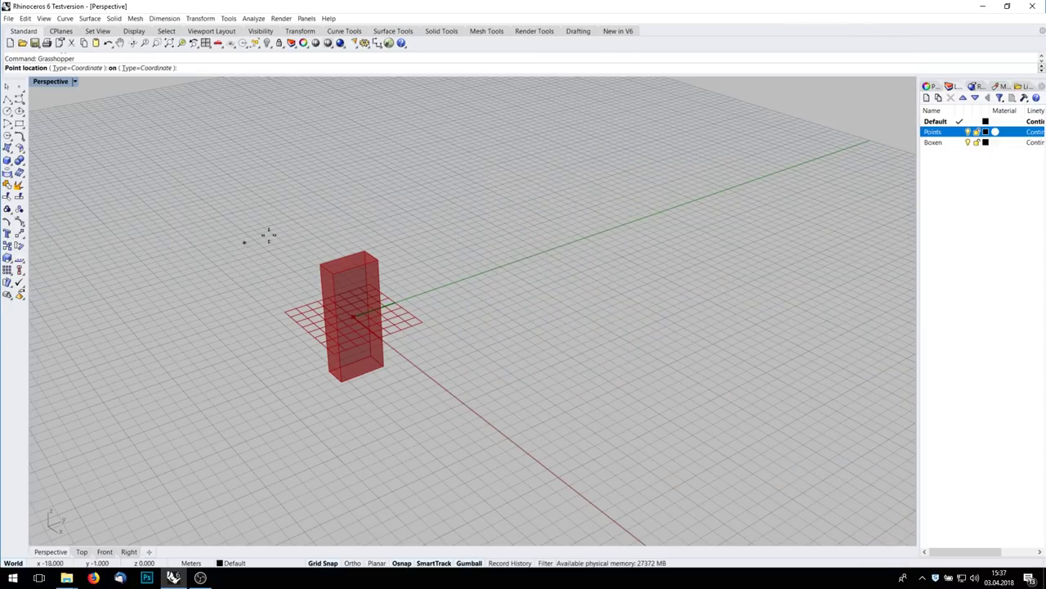
{"action": "left_click", "coordinate": [518, 164]}
Step: Reposition the Grasshopper window lower so that the relocated box can be seen in the Perspective viewport
{"action": "left_click_drag", "start_coordinate": [588, 75], "coordinate": [390, 96]}
{"action": "left_click", "coordinate": [544, 188]}
{"action": "left_click_drag", "start_coordinate": [584, 194], "coordinate": [408, 107]}
{"action": "left_click_drag", "start_coordinate": [538, 153], "coordinate": [391, 86]}
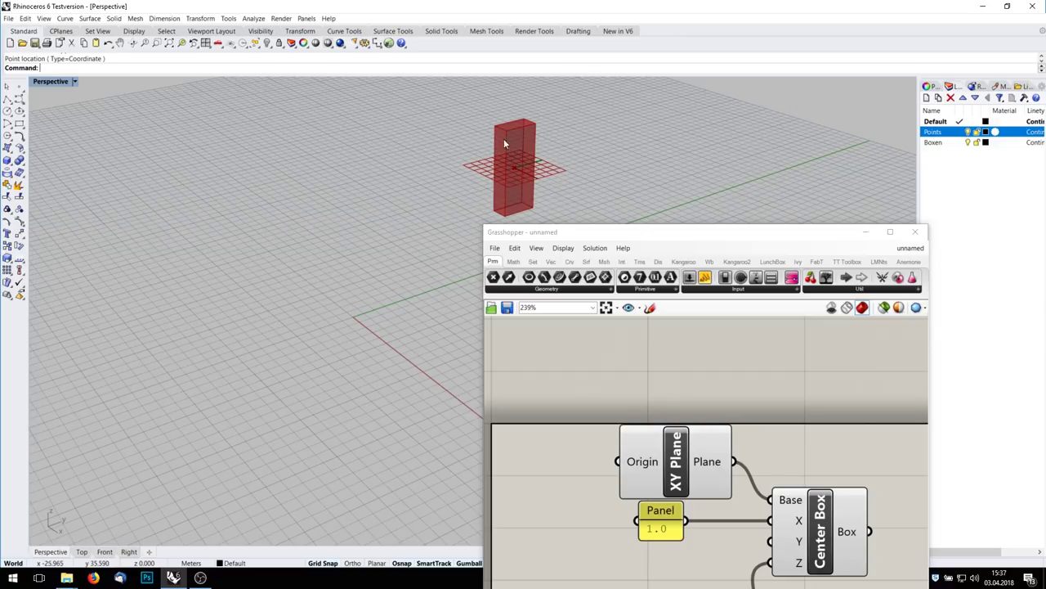
{"action": "left_click_drag", "start_coordinate": [630, 241], "coordinate": [645, 210]}
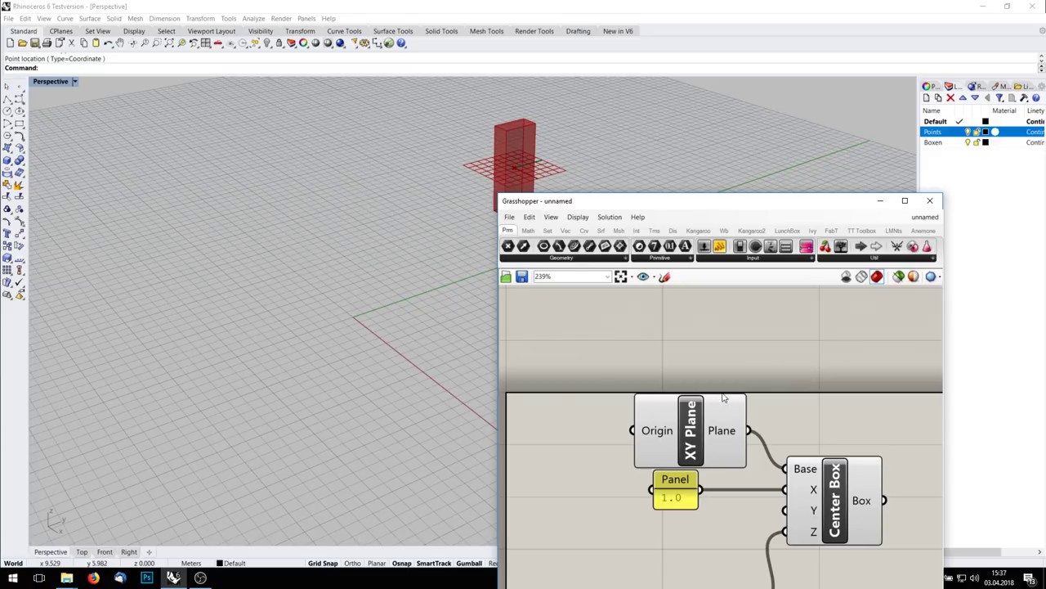
Step: Draw four single points spread over the free grid area of the Perspective viewport
{"action": "left_click", "coordinate": [967, 133]}
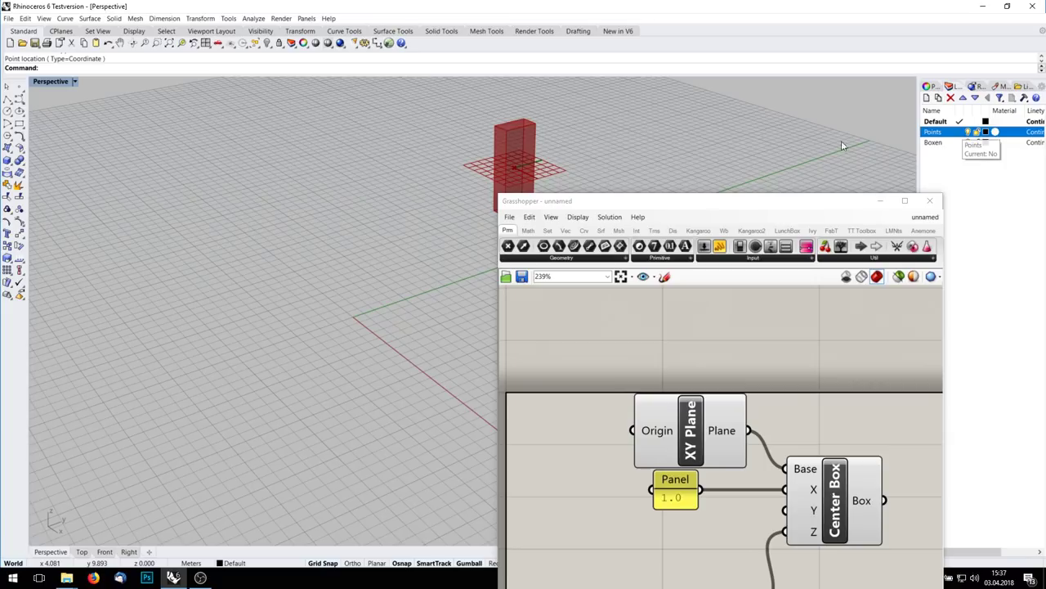
{"action": "left_click", "coordinate": [20, 86]}
{"action": "left_click", "coordinate": [341, 147]}
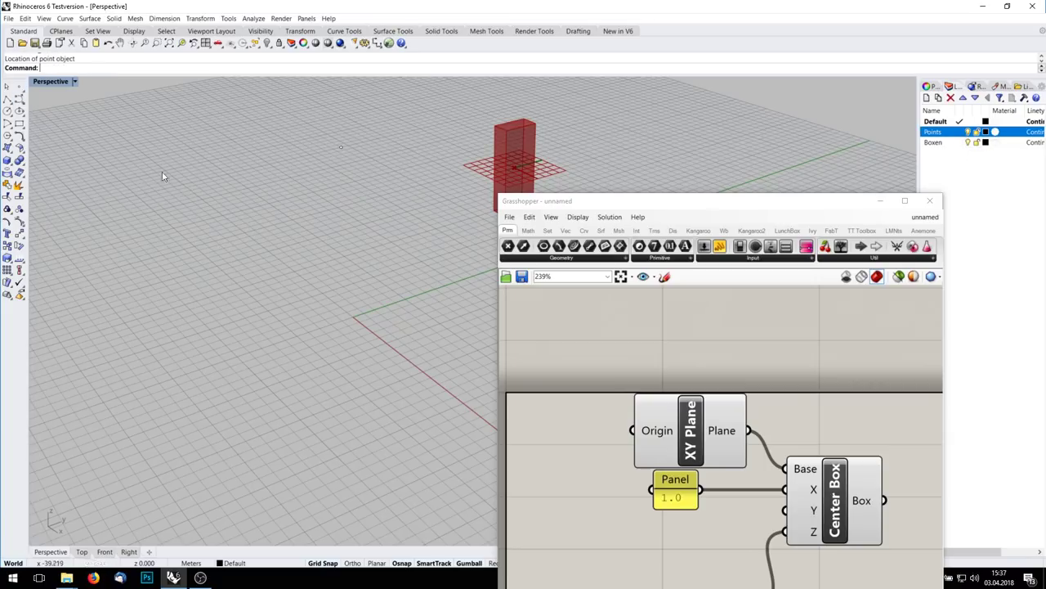
{"action": "right_click_drag", "start_coordinate": [163, 176], "coordinate": [147, 188]}
{"action": "right_click", "coordinate": [148, 184]}
{"action": "left_click", "coordinate": [137, 183]}
{"action": "right_click", "coordinate": [174, 300]}
{"action": "left_click", "coordinate": [184, 314]}
{"action": "key", "text": "Return"}
{"action": "left_click", "coordinate": [248, 228]}
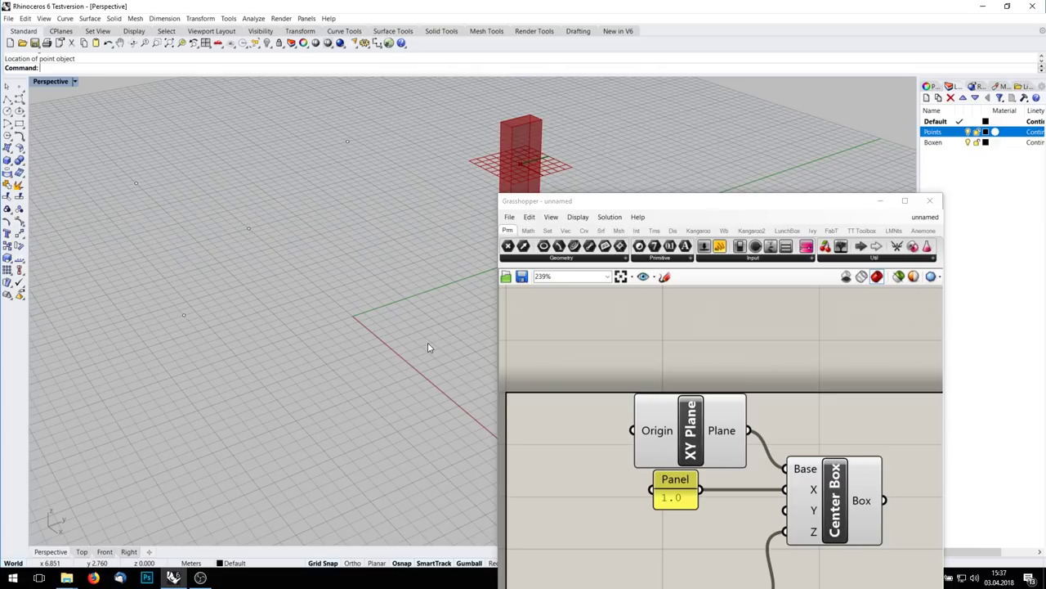
Step: Reference the four drawn points as multiple Origin points of XY Plane, using the Point type
{"action": "right_click", "coordinate": [654, 434]}
{"action": "left_click", "coordinate": [699, 497]}
{"action": "left_click", "coordinate": [347, 142]}
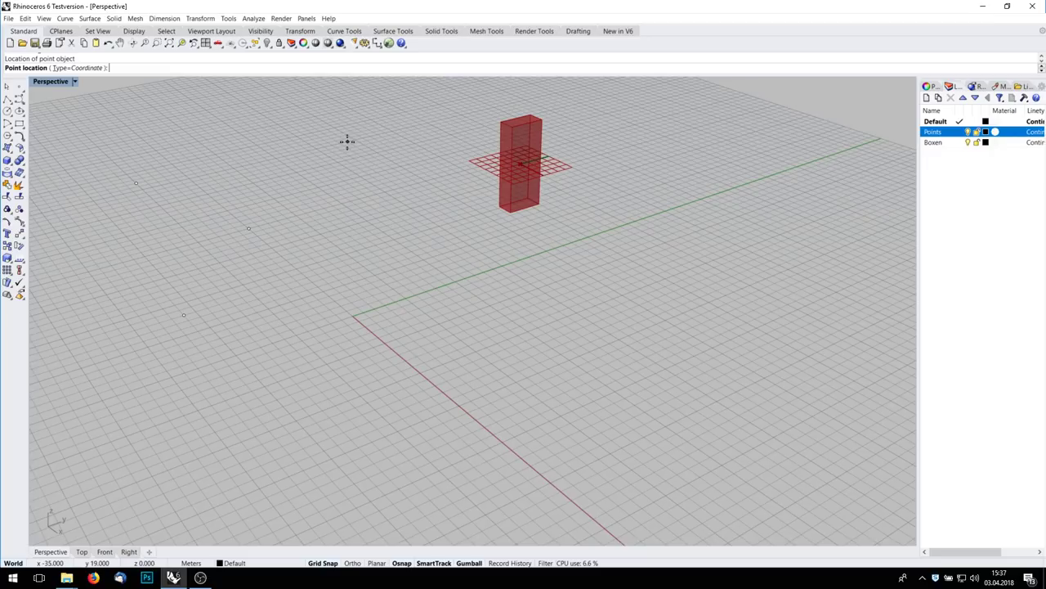
{"action": "left_click", "coordinate": [79, 69]}
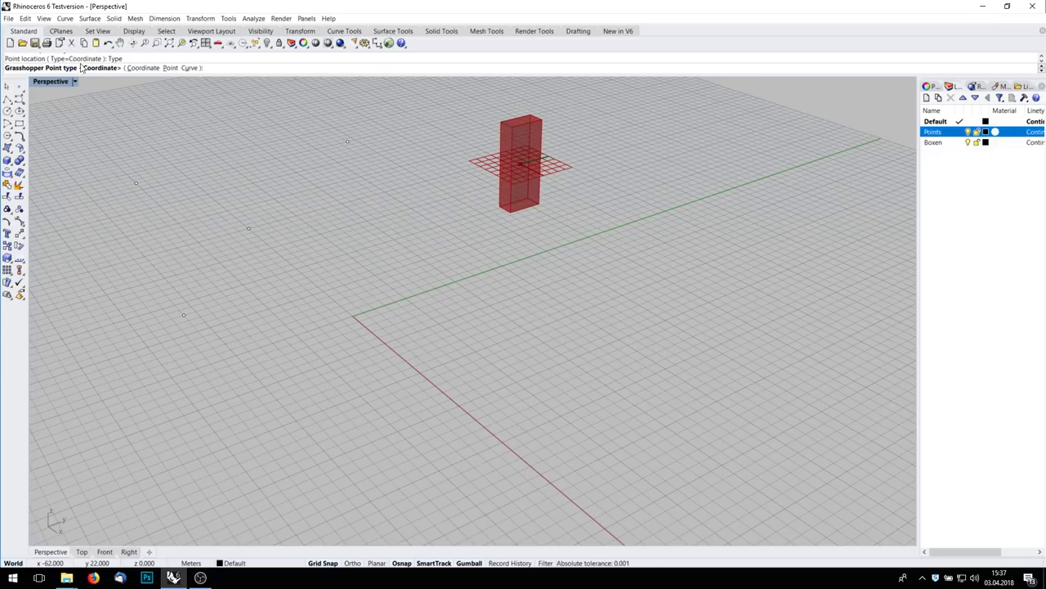
{"action": "left_click", "coordinate": [170, 68]}
{"action": "left_click_drag", "start_coordinate": [109, 127], "coordinate": [423, 380]}
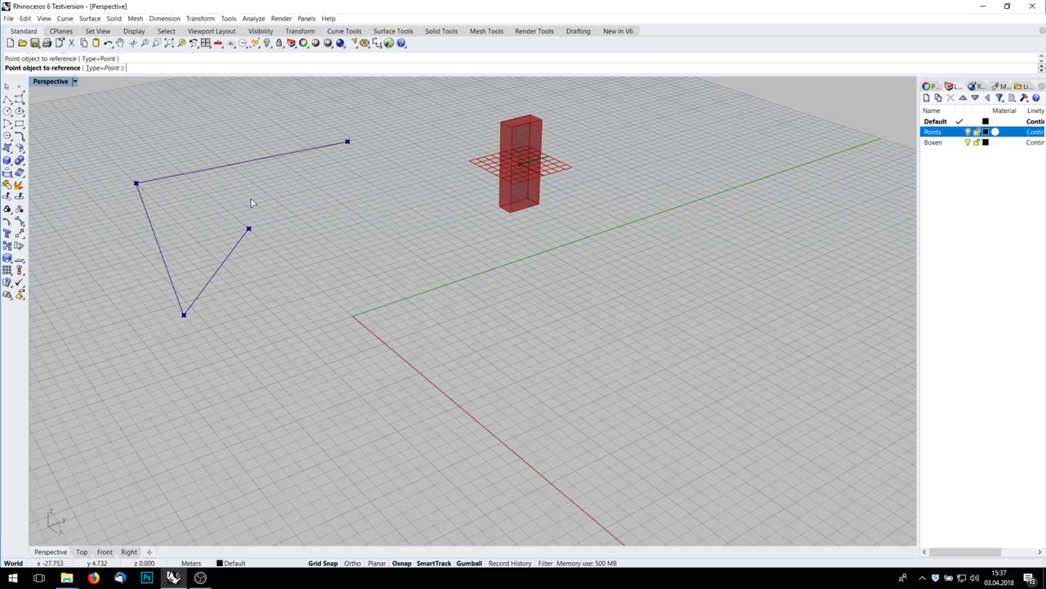
{"action": "key", "text": "Return"}
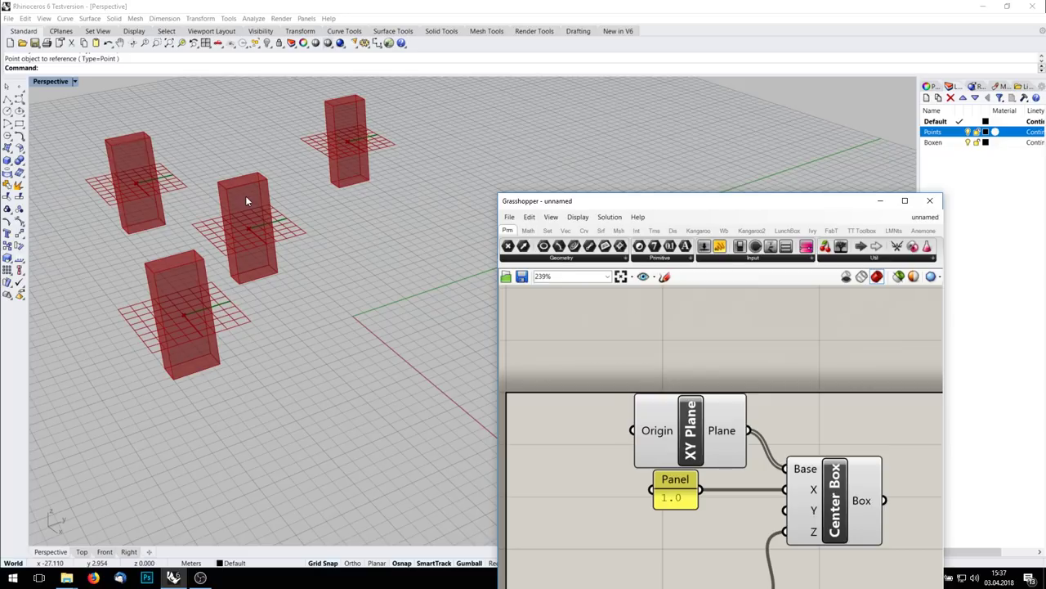
Step: Move the farthest referenced point to test the link with its box, and delete all four points in Rhino
{"action": "left_click", "coordinate": [351, 140]}
{"action": "left_click_drag", "start_coordinate": [363, 153], "coordinate": [412, 182]}
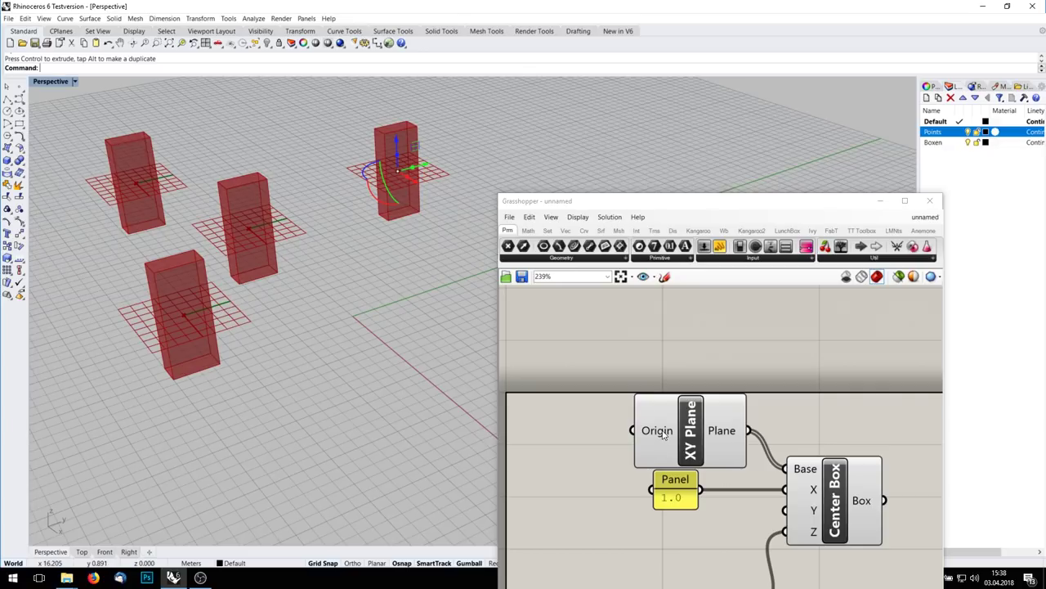
{"action": "left_click_drag", "start_coordinate": [96, 117], "coordinate": [460, 464]}
{"action": "key", "text": "Delete"}
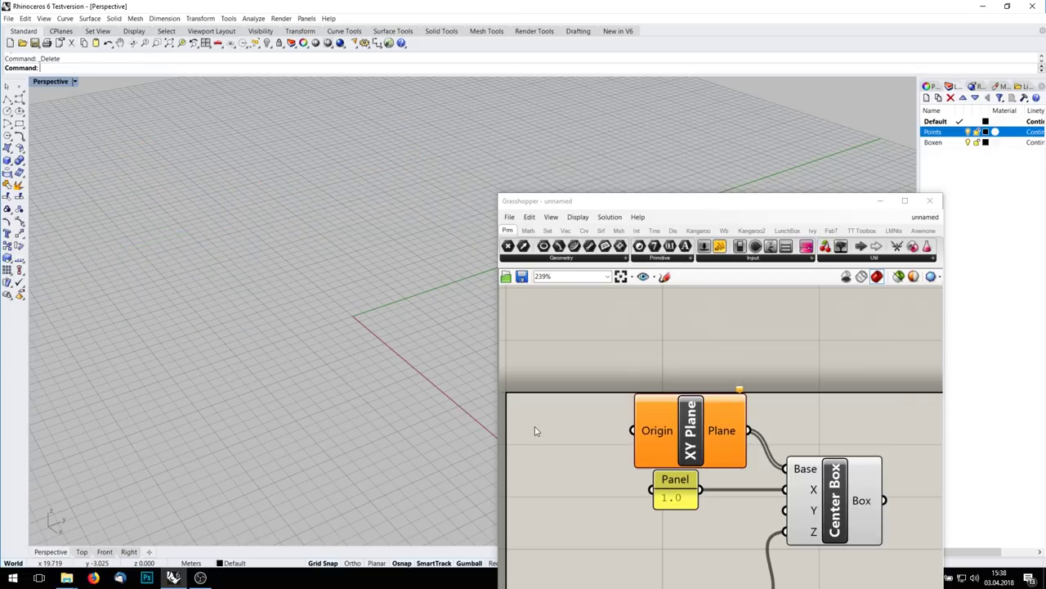
Step: Make Points the current layer and draw five new points across the grid on it
{"action": "left_click", "coordinate": [961, 133]}
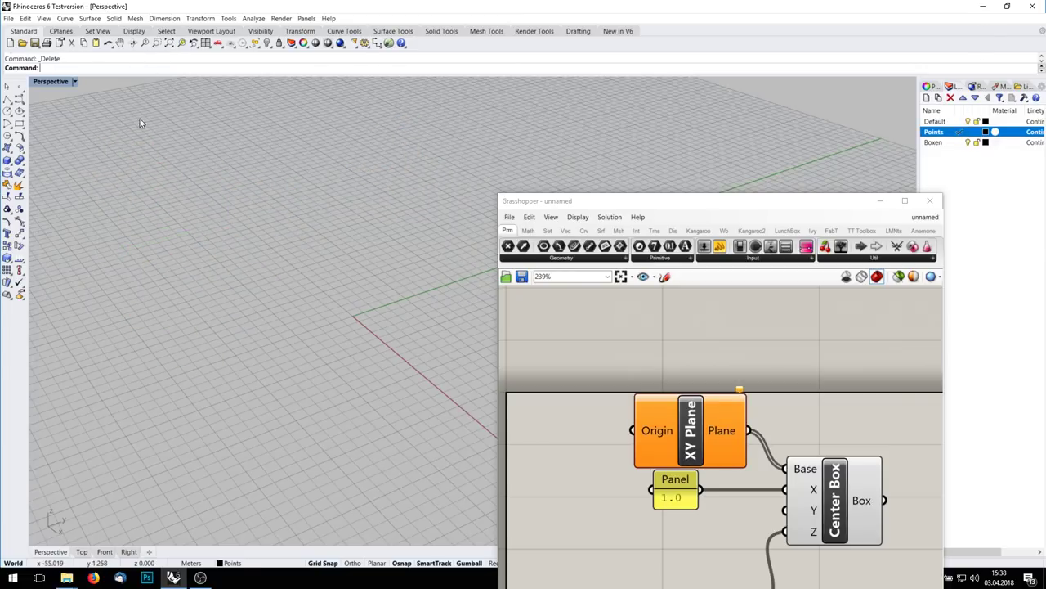
{"action": "left_click", "coordinate": [19, 86]}
{"action": "left_click", "coordinate": [361, 124]}
{"action": "right_click", "coordinate": [441, 243]}
{"action": "left_click", "coordinate": [472, 275]}
{"action": "right_click", "coordinate": [327, 263]}
{"action": "left_click", "coordinate": [237, 194]}
{"action": "right_click_drag", "start_coordinate": [204, 321], "coordinate": [200, 337]}
{"action": "left_click", "coordinate": [140, 338]}
{"action": "left_click", "coordinate": [305, 239]}
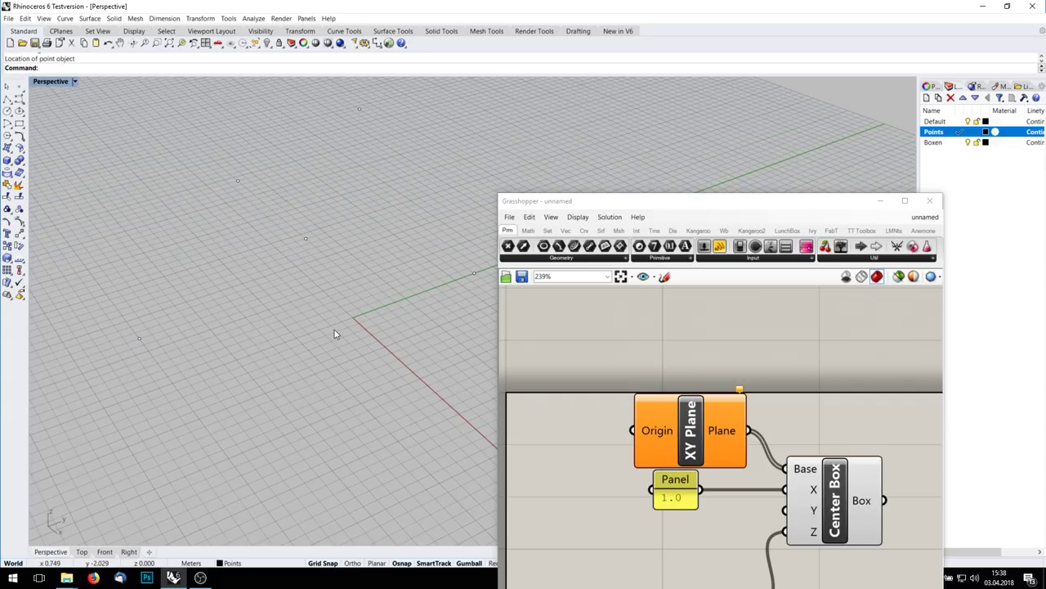
Step: Add a Geometry Pipeline component, make room before XY Plane, and place the pipeline in front of its Origin input
{"action": "scroll", "coordinate": [680, 459], "scroll_direction": "down", "scroll_amount": 3}
{"action": "double_click", "coordinate": [681, 458]}
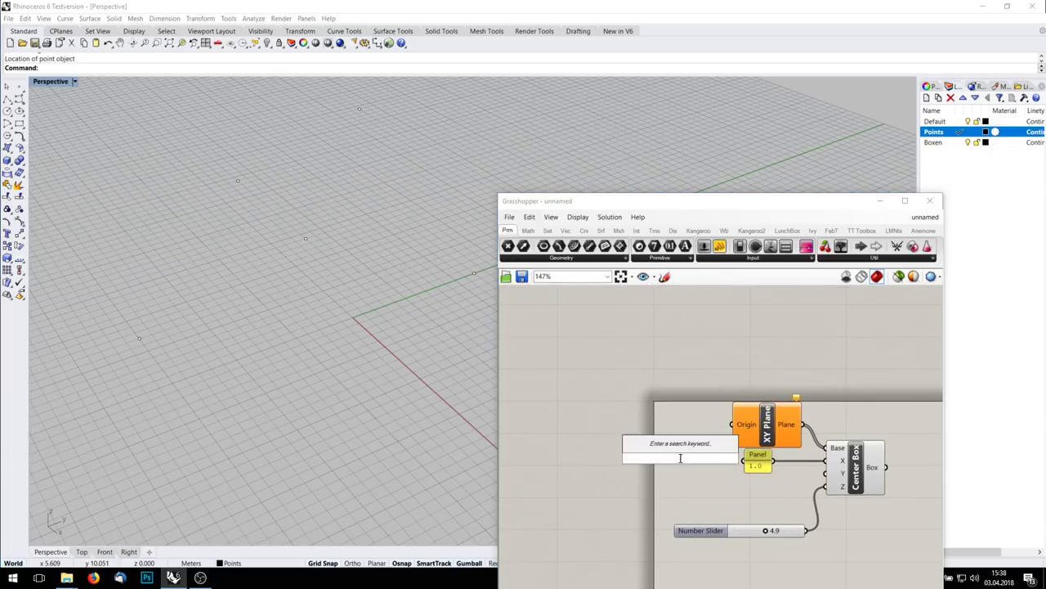
{"action": "type", "text": "geometr"}
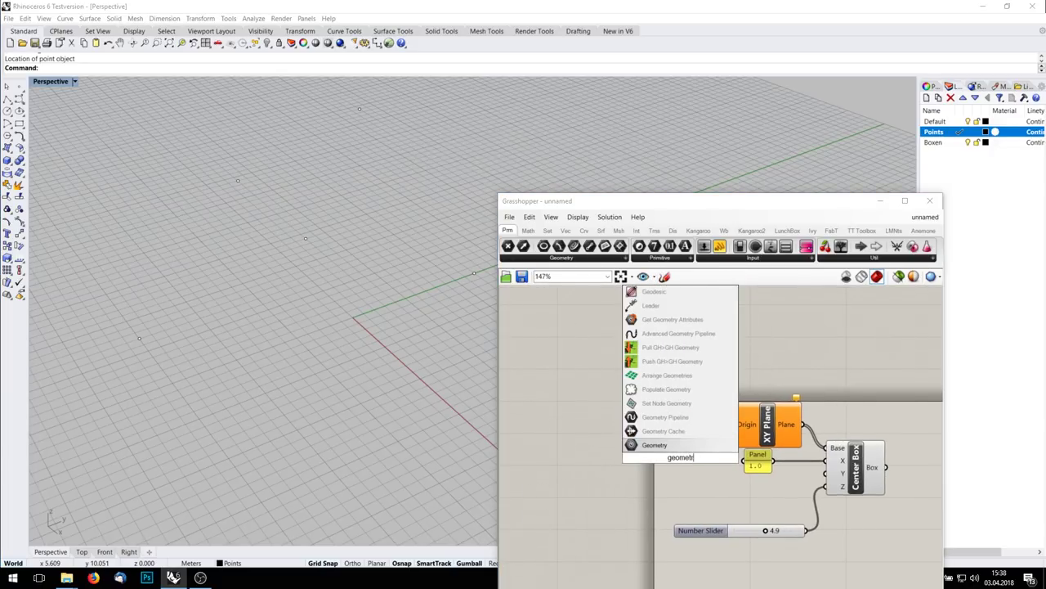
{"action": "left_click", "coordinate": [663, 417]}
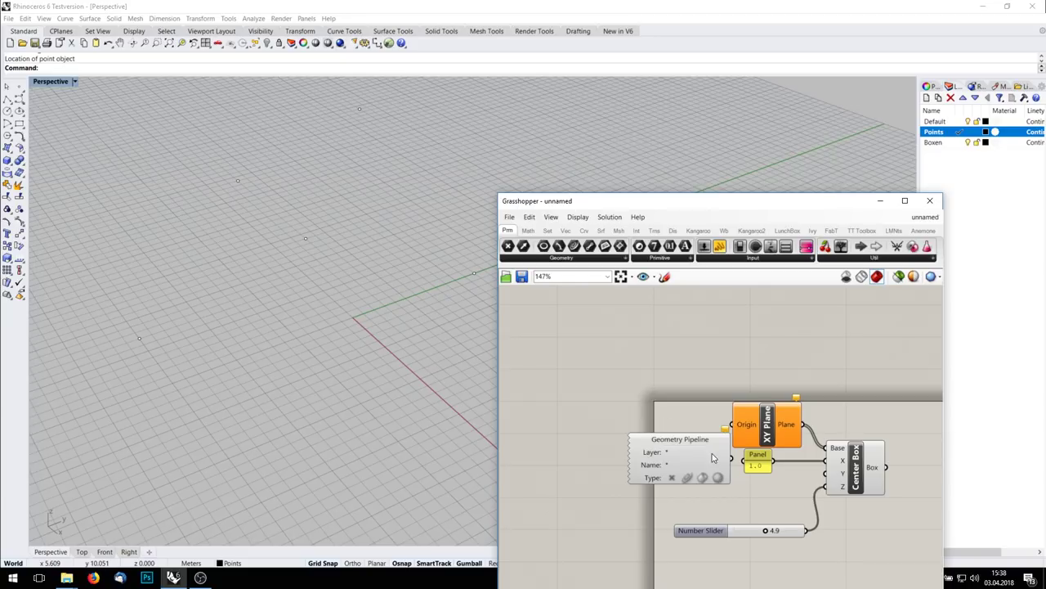
{"action": "left_click_drag", "start_coordinate": [734, 480], "coordinate": [845, 494], "text": "alt"}
{"action": "left_click_drag", "start_coordinate": [655, 454], "coordinate": [694, 423]}
Step: Set the Geometry Pipeline's layer filter to Points and its type to points, and wire it to XY Plane's Origin input
{"action": "double_click", "coordinate": [697, 424]}
{"action": "type", "text": "Points"}
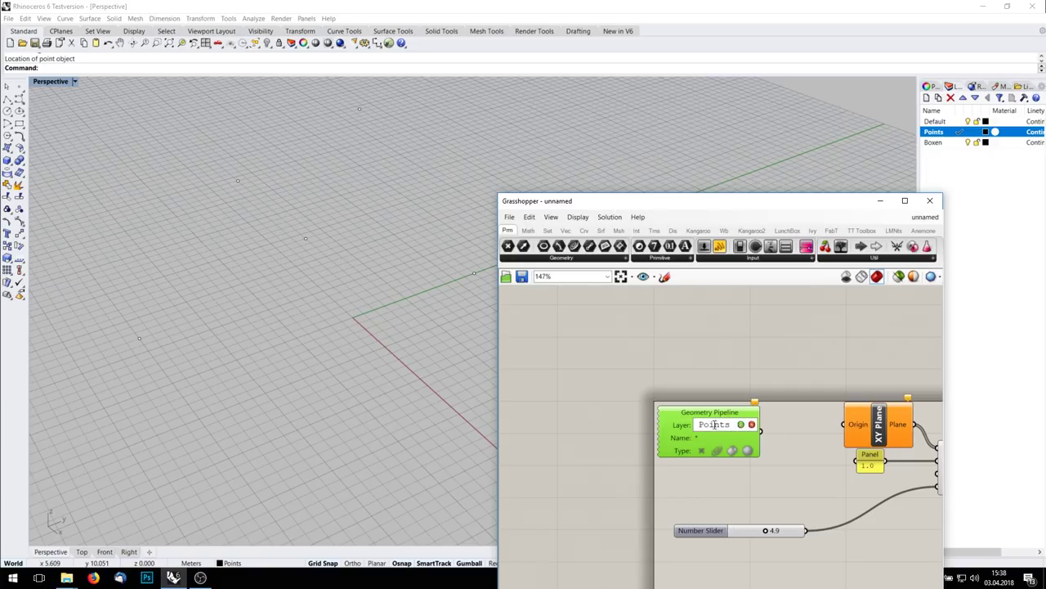
{"action": "left_click", "coordinate": [740, 425]}
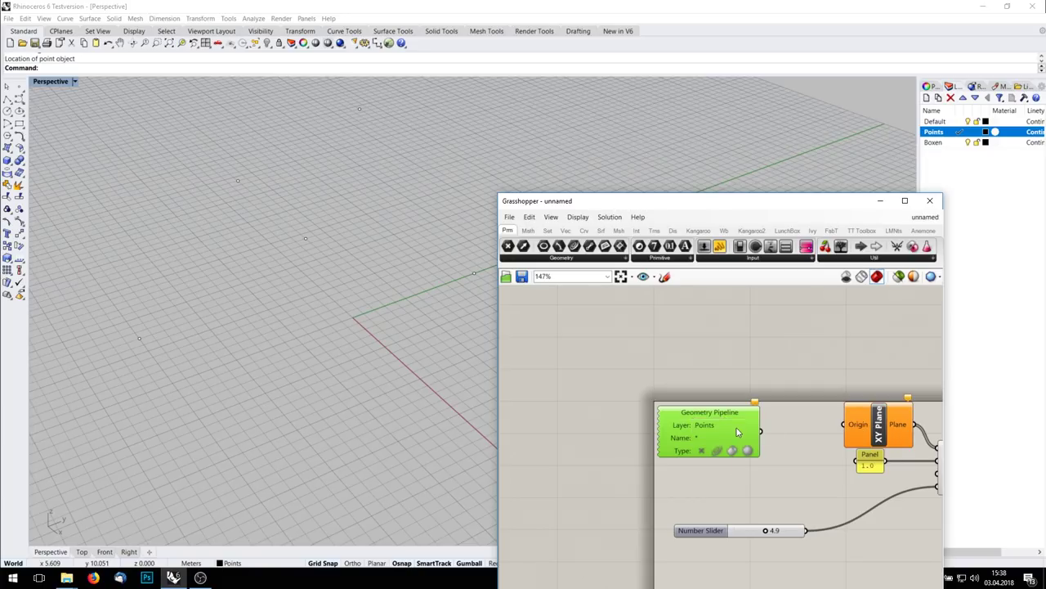
{"action": "left_click", "coordinate": [700, 452]}
{"action": "left_click_drag", "start_coordinate": [761, 431], "coordinate": [845, 424]}
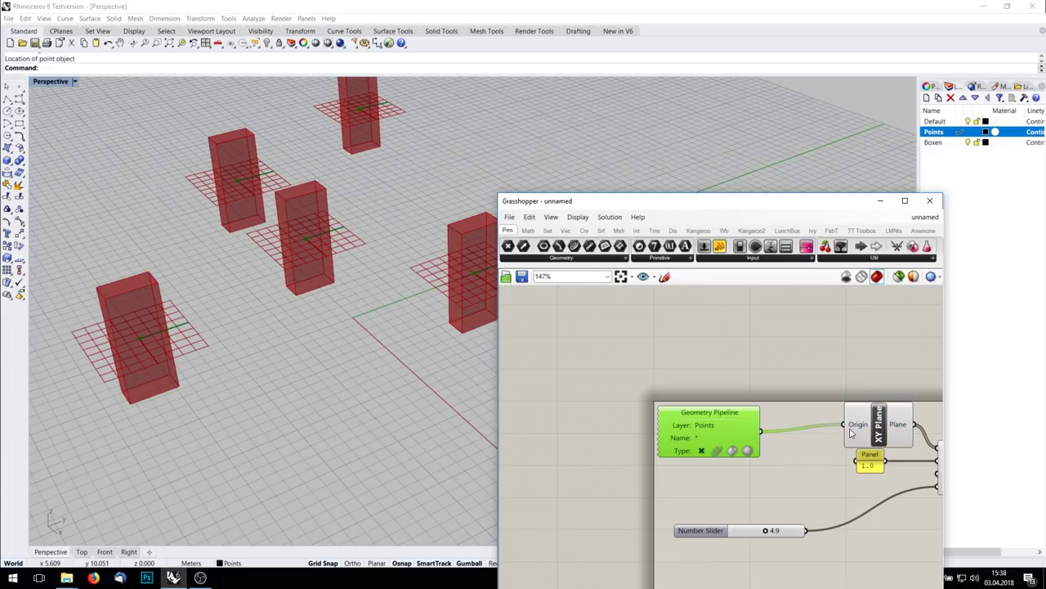
Step: Draw a sixth point on the Points layer and move it to another free spot beside the other boxes
{"action": "scroll", "coordinate": [347, 259], "scroll_direction": "down", "scroll_amount": 3}
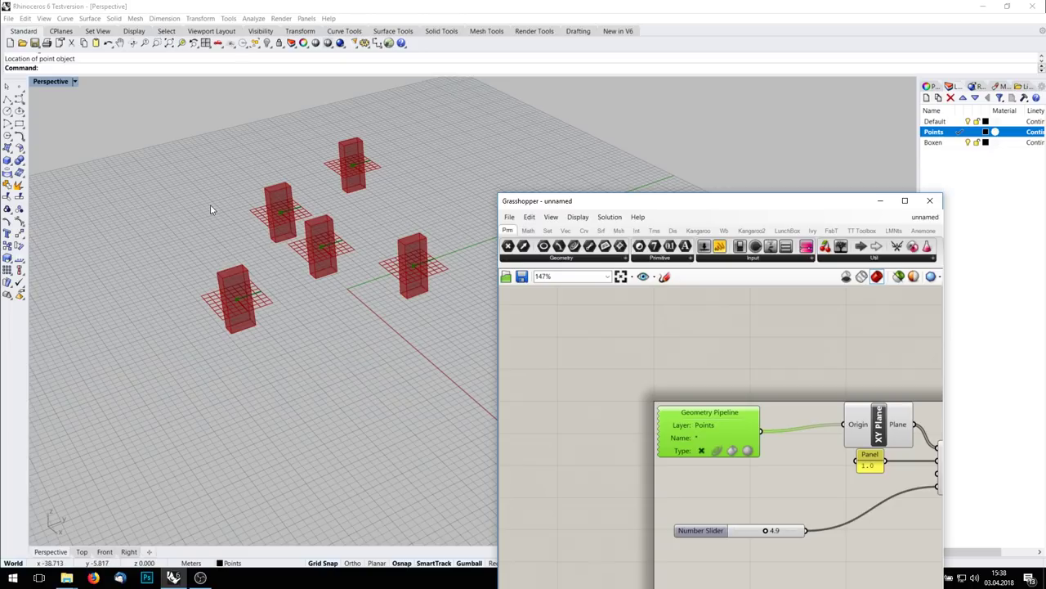
{"action": "left_click", "coordinate": [20, 89]}
{"action": "left_click", "coordinate": [306, 336]}
{"action": "left_click_drag", "start_coordinate": [338, 375], "coordinate": [275, 321]}
{"action": "right_click_drag", "start_coordinate": [434, 365], "coordinate": [268, 407]}
{"action": "left_click_drag", "start_coordinate": [281, 256], "coordinate": [546, 180]}
{"action": "right_click_drag", "start_coordinate": [214, 446], "coordinate": [339, 390]}
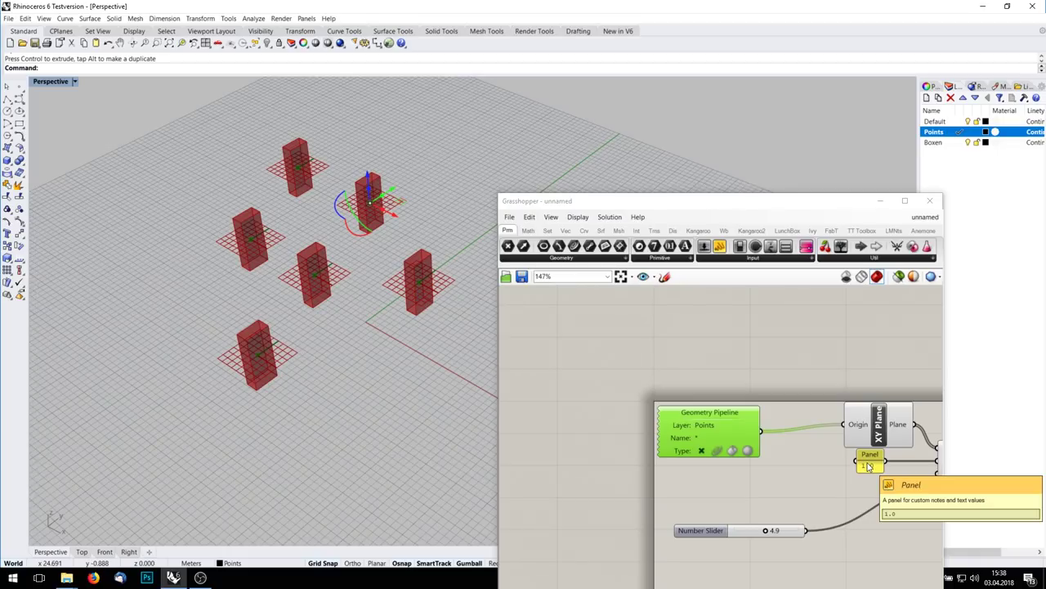
Step: Add a Custom Preview component after Center Box and connect the Box output to its Geometry input
{"action": "right_click_drag", "start_coordinate": [903, 476], "coordinate": [746, 441]}
{"action": "right_click_drag", "start_coordinate": [845, 440], "coordinate": [766, 413]}
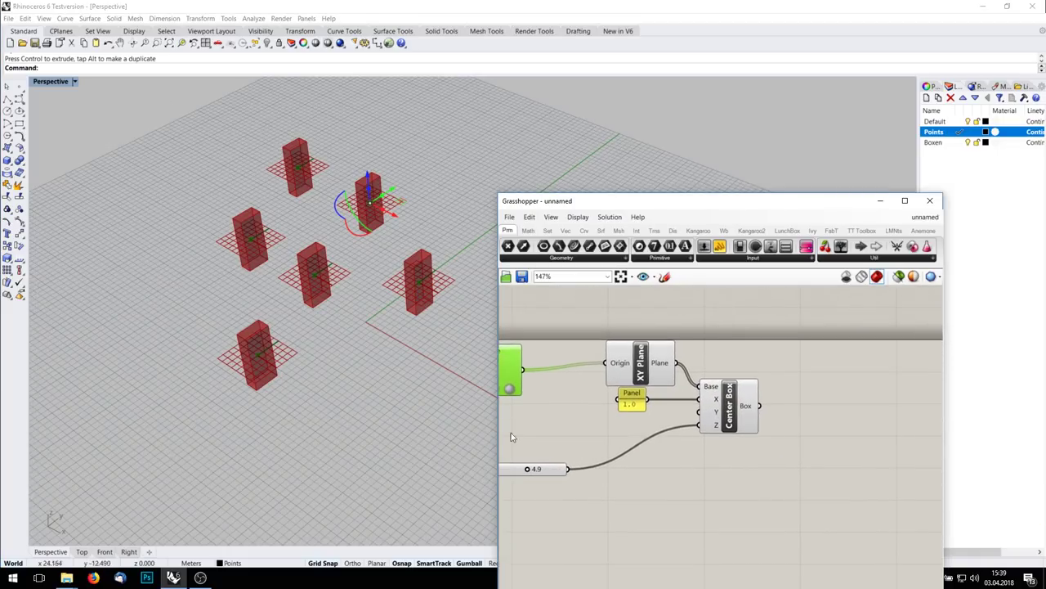
{"action": "double_click", "coordinate": [817, 434]}
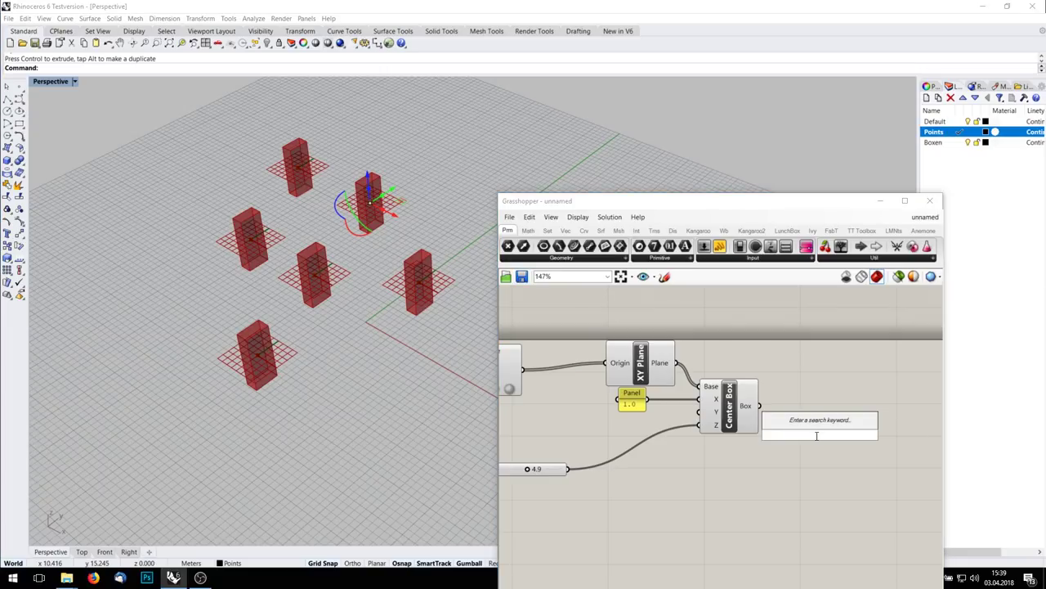
{"action": "type", "text": "preview"}
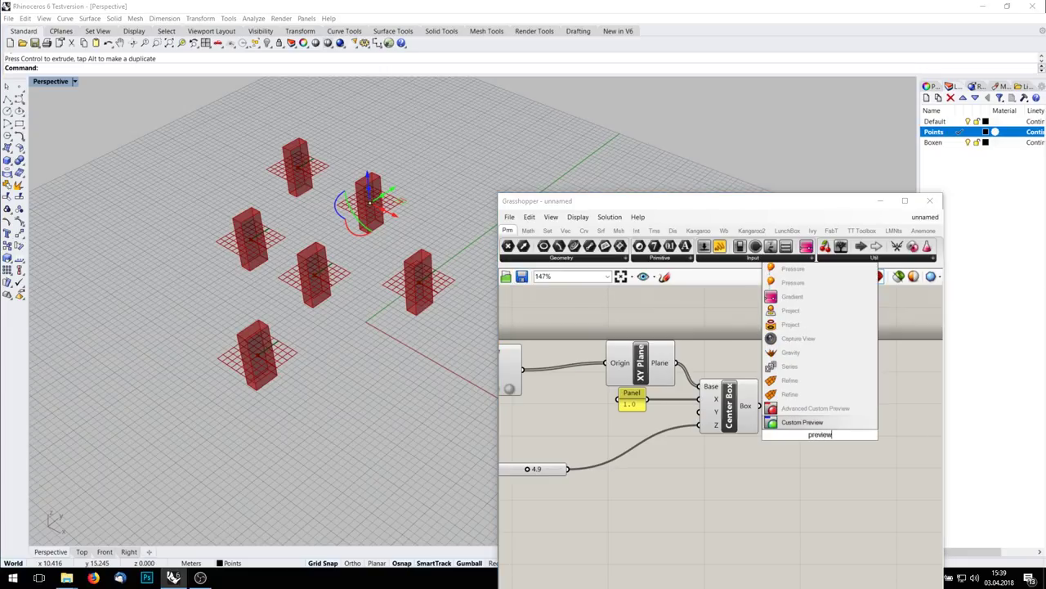
{"action": "key", "text": "Return"}
{"action": "left_click_drag", "start_coordinate": [760, 405], "coordinate": [820, 431]}
Step: Add a Colour Swatch, connect it to the Material input of Custom Preview, and view its colour picker
{"action": "left_click", "coordinate": [687, 516]}
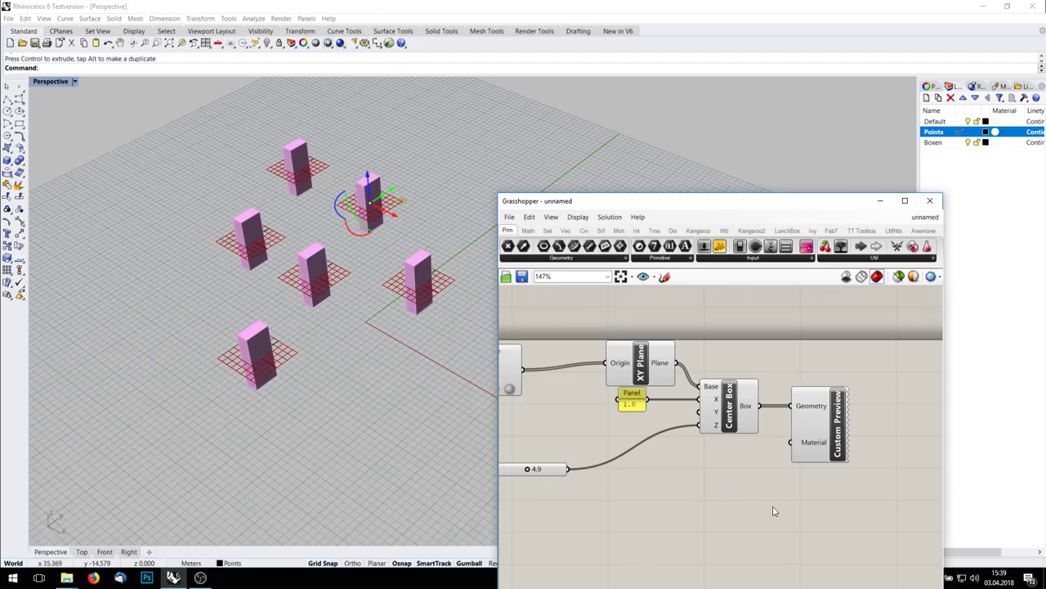
{"action": "double_click", "coordinate": [713, 521]}
{"action": "type", "text": "swatch"}
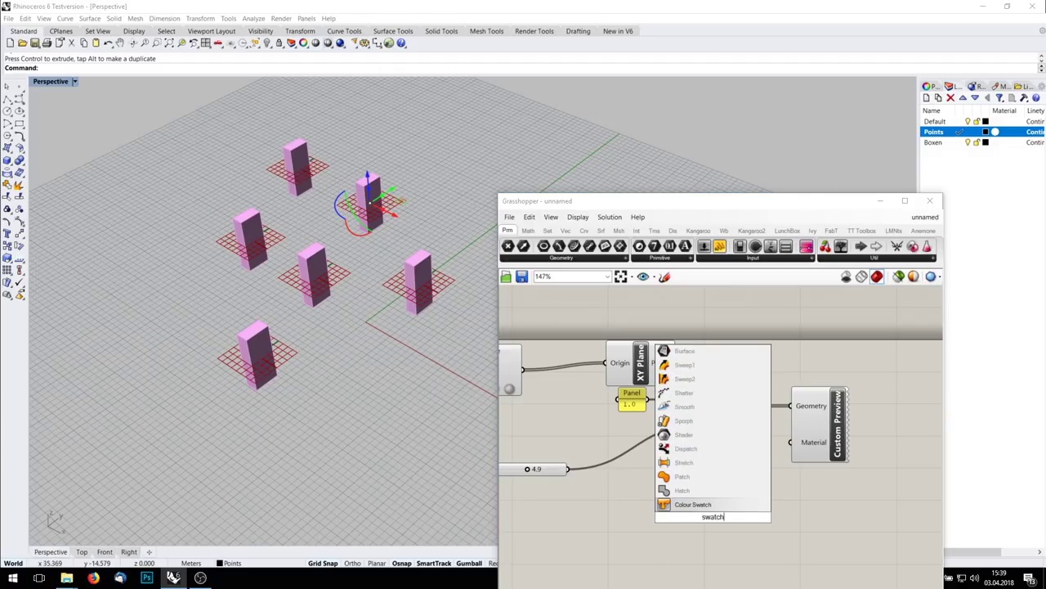
{"action": "key", "text": "Return"}
{"action": "left_click_drag", "start_coordinate": [750, 517], "coordinate": [845, 451]}
{"action": "left_click", "coordinate": [740, 519]}
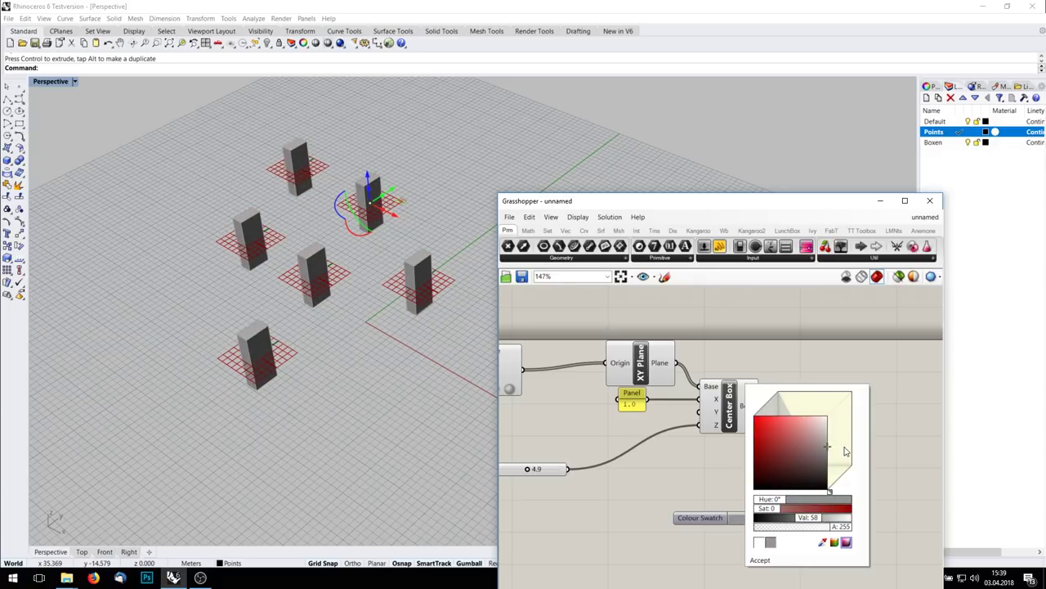
{"action": "left_click", "coordinate": [614, 528]}
Step: Turn off the viewport preview of the XY Plane component
{"action": "right_click_drag", "start_coordinate": [615, 443], "coordinate": [681, 445]}
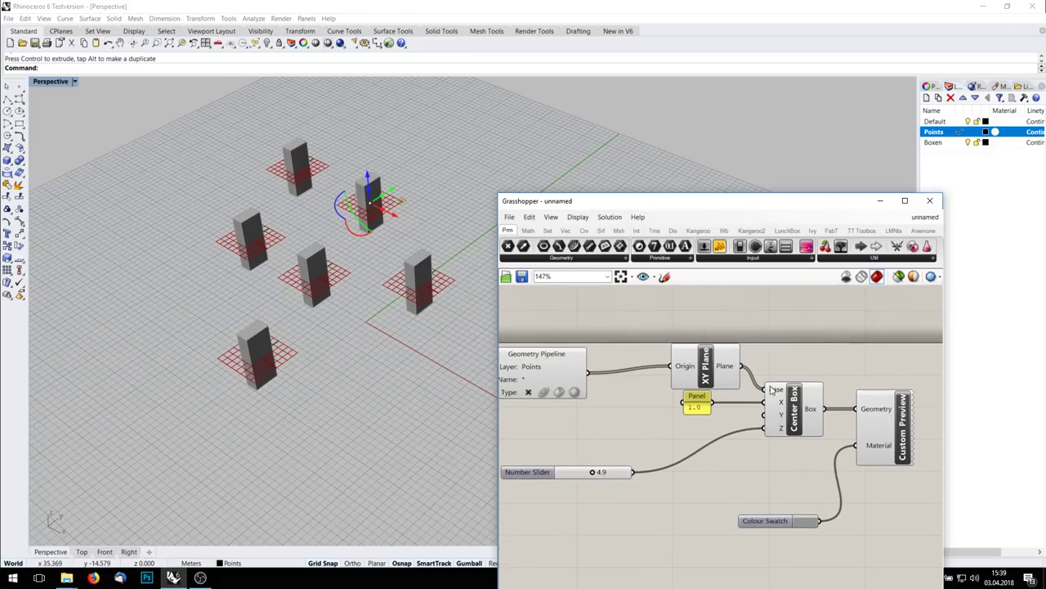
{"action": "right_click", "coordinate": [713, 362]}
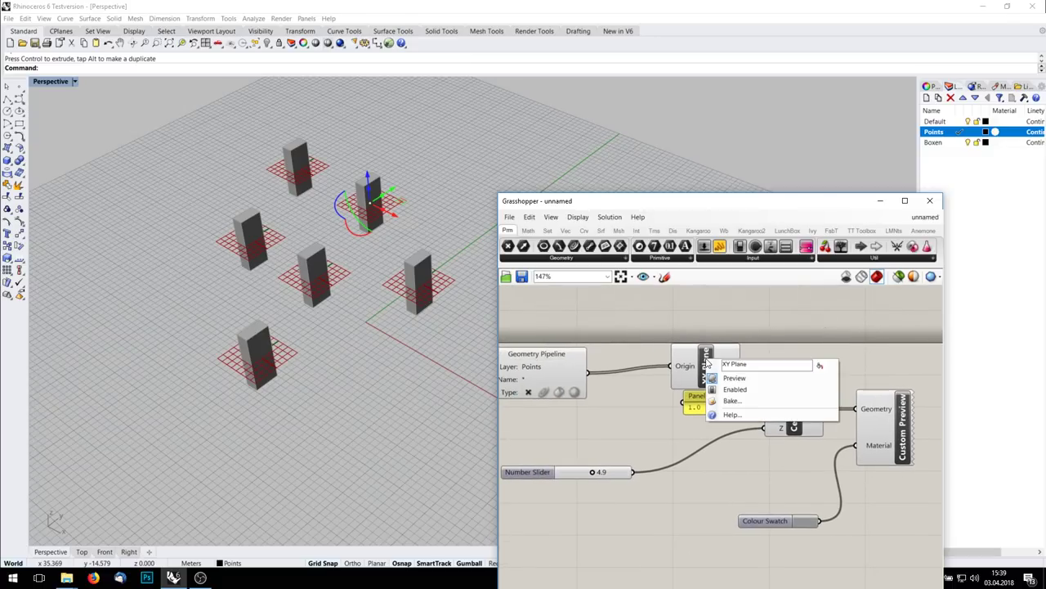
{"action": "left_click", "coordinate": [733, 380]}
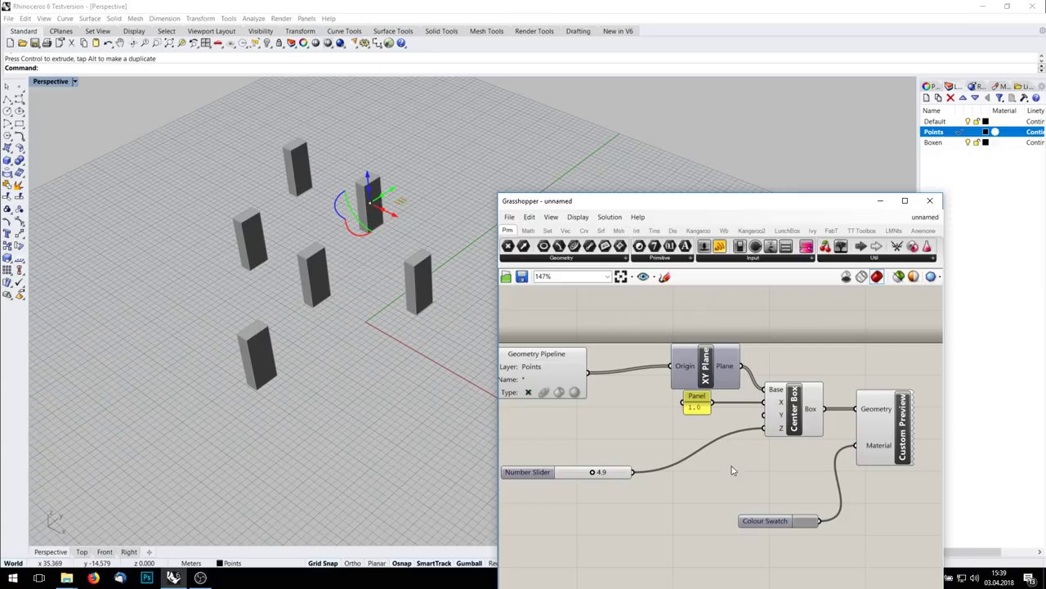
{"action": "right_click_drag", "start_coordinate": [710, 469], "coordinate": [759, 470]}
Step: Select the Geometry Pipeline, XY Plane and Panel together and disable their preview
{"action": "left_click", "coordinate": [596, 375]}
{"action": "left_click_drag", "start_coordinate": [654, 461], "coordinate": [537, 326]}
{"action": "left_click", "coordinate": [703, 440]}
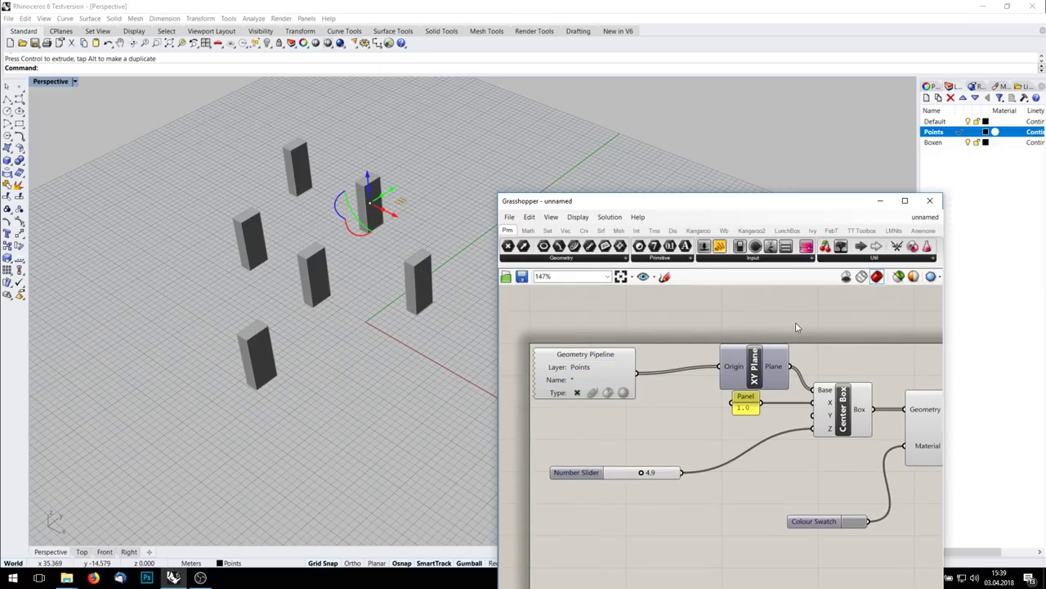
{"action": "left_click_drag", "start_coordinate": [791, 309], "coordinate": [482, 428]}
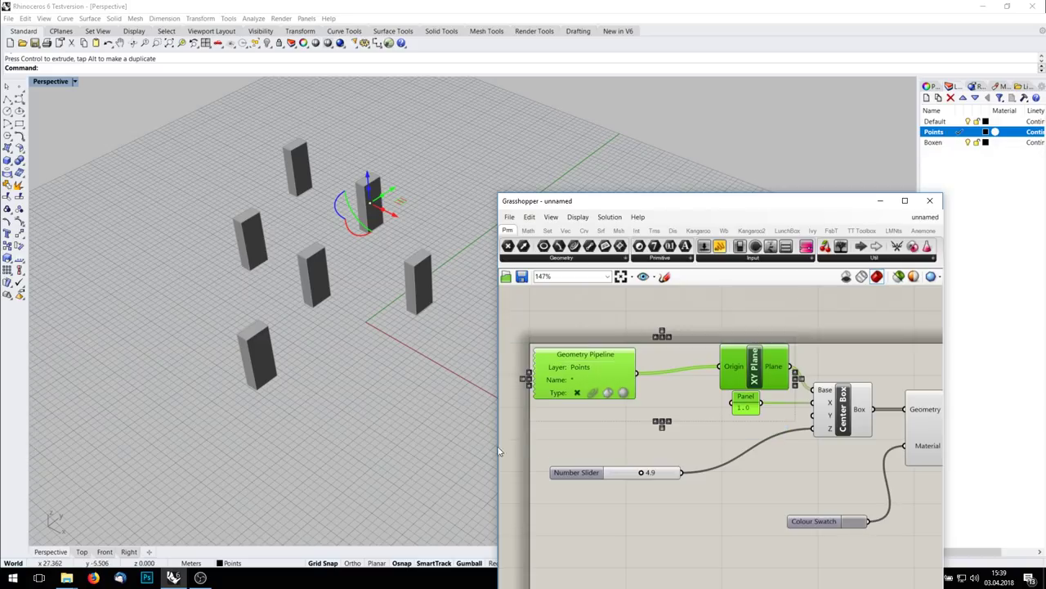
{"action": "middle_click", "coordinate": [675, 523]}
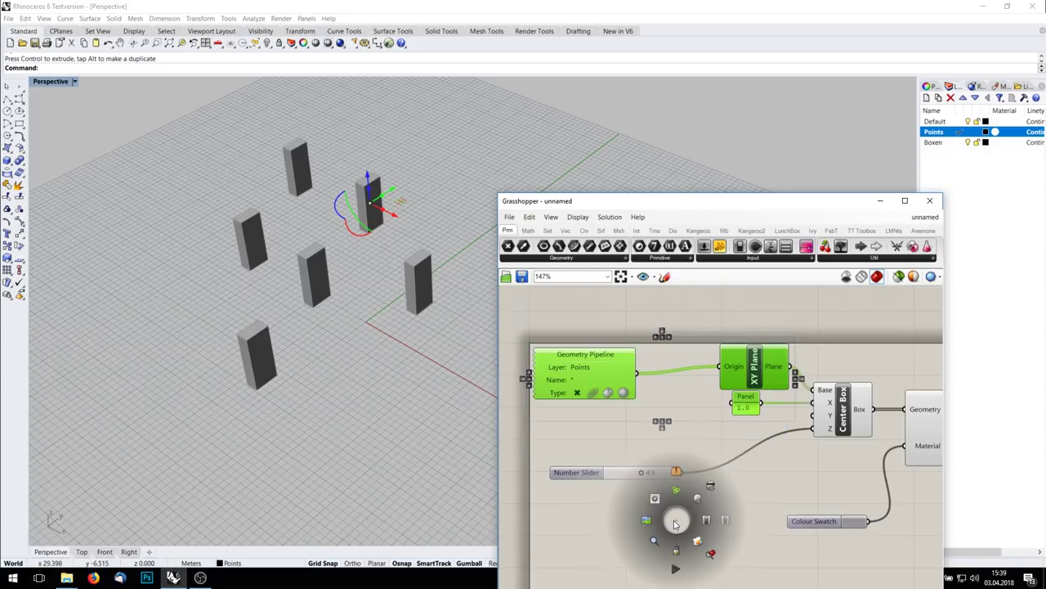
{"action": "left_click", "coordinate": [709, 487]}
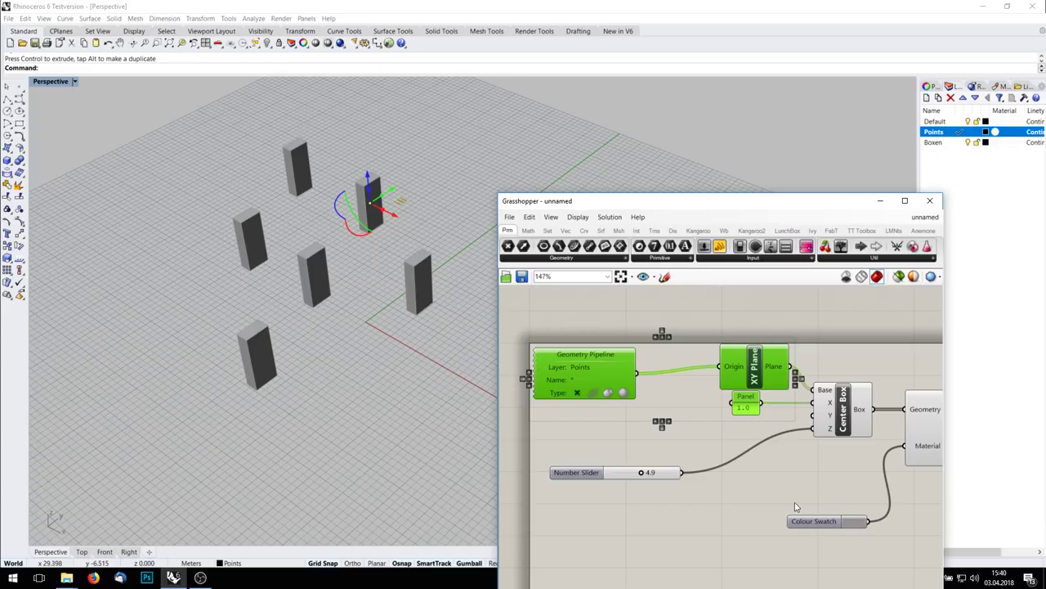
{"action": "left_click", "coordinate": [760, 482]}
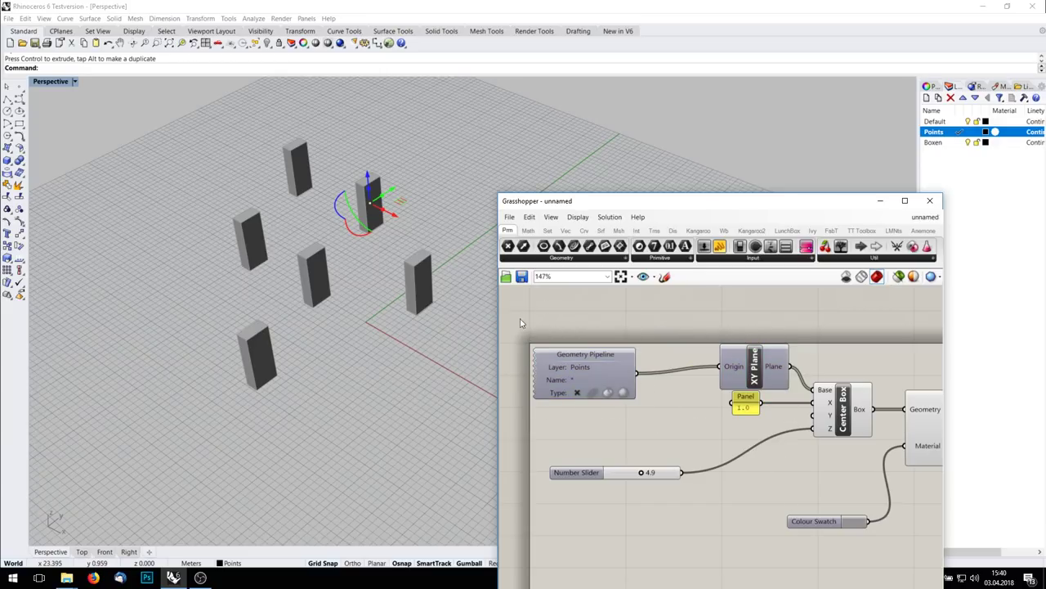
Step: Disable the Geometry Pipeline component
{"action": "left_click_drag", "start_coordinate": [571, 368], "coordinate": [573, 364]}
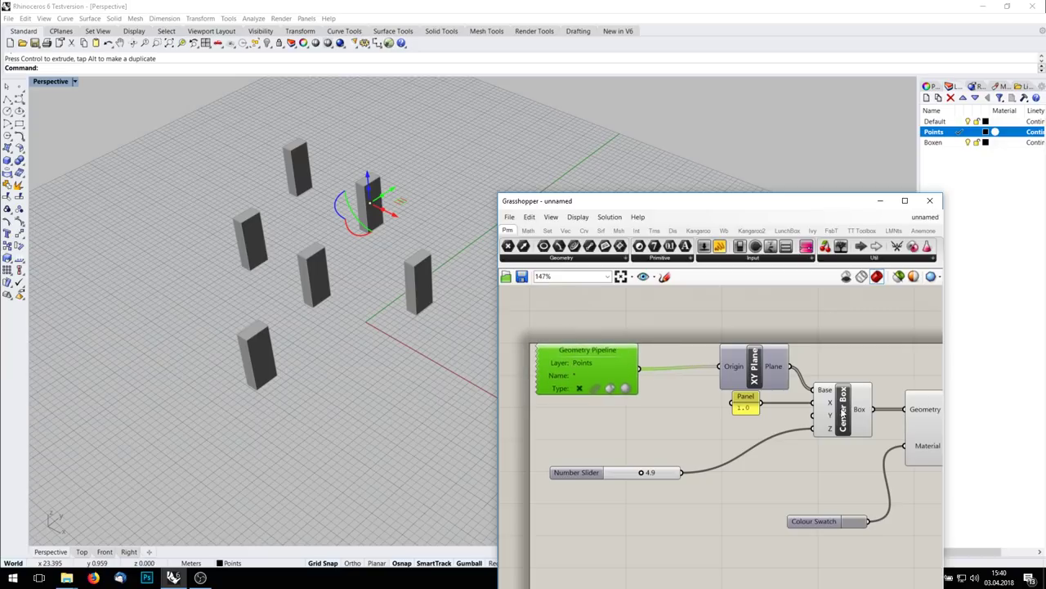
{"action": "right_click_drag", "start_coordinate": [847, 444], "coordinate": [810, 454]}
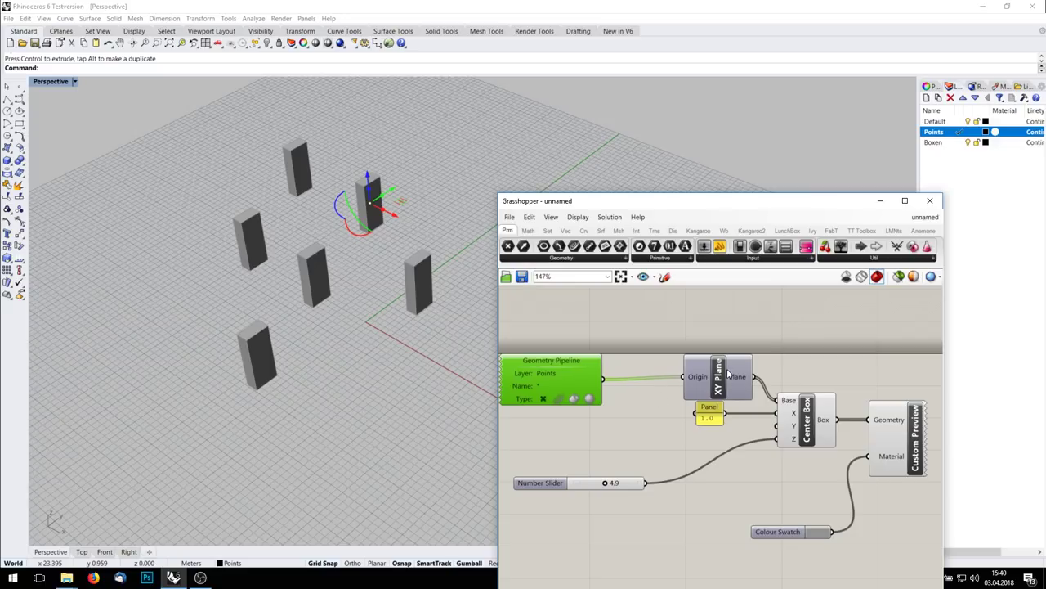
{"action": "right_click_drag", "start_coordinate": [673, 420], "coordinate": [657, 403]}
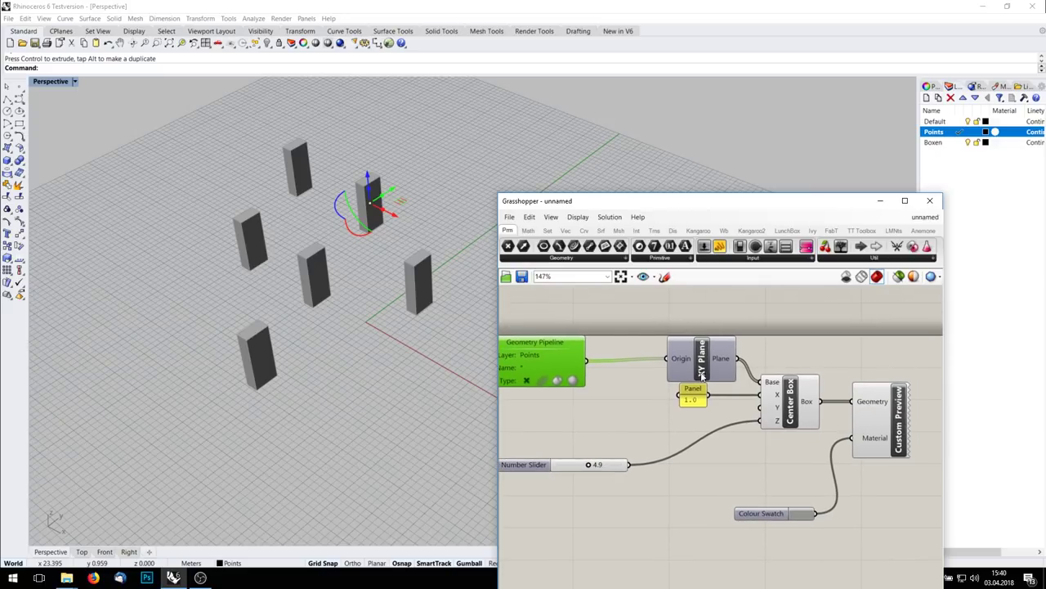
{"action": "right_click", "coordinate": [550, 365]}
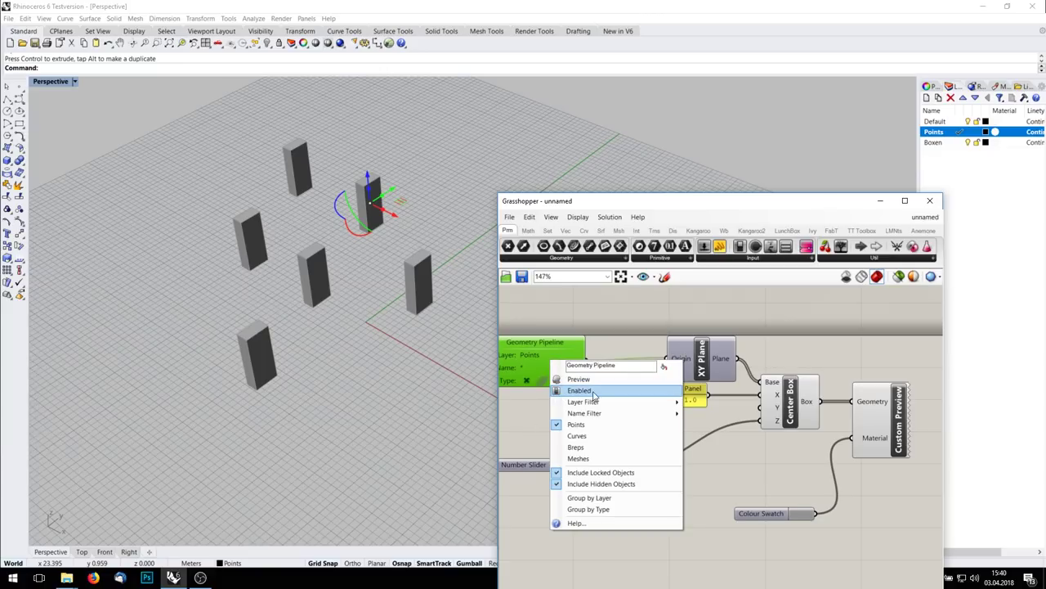
{"action": "left_click", "coordinate": [587, 394]}
{"action": "right_click_drag", "start_coordinate": [561, 401], "coordinate": [677, 407]}
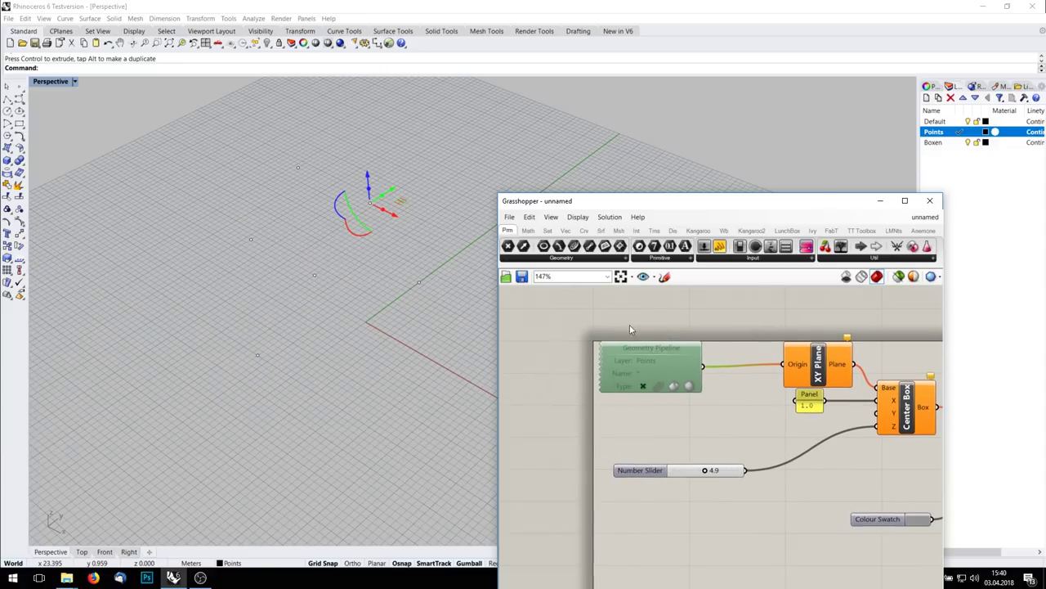
{"action": "left_click", "coordinate": [740, 413]}
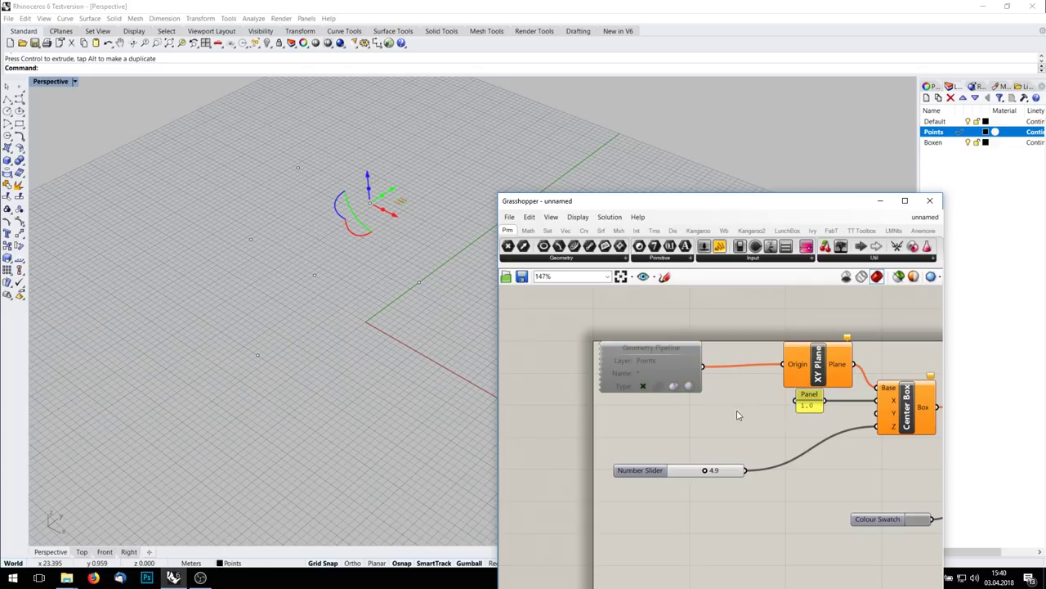
Step: Enable the Geometry Pipeline component again
{"action": "mouse_move", "coordinate": [811, 425]}
{"action": "right_mouse_down"}
{"action": "mouse_move", "coordinate": [927, 400]}
{"action": "mouse_move", "coordinate": [627, 400]}
{"action": "mouse_move", "coordinate": [791, 412]}
{"action": "mouse_move", "coordinate": [710, 409]}
{"action": "mouse_move", "coordinate": [814, 426]}
{"action": "right_mouse_up"}
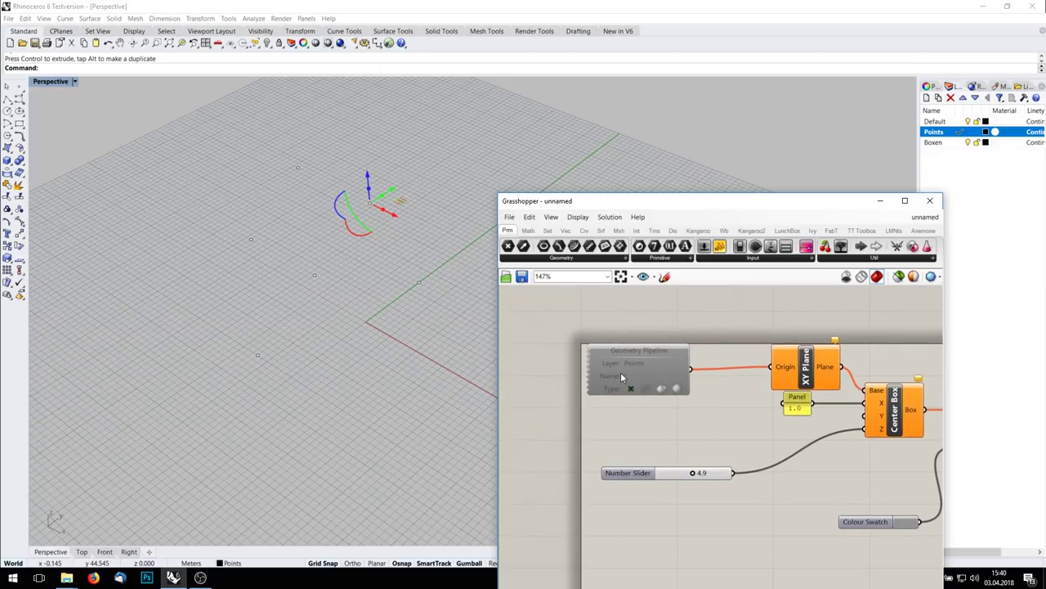
{"action": "right_click", "coordinate": [665, 367]}
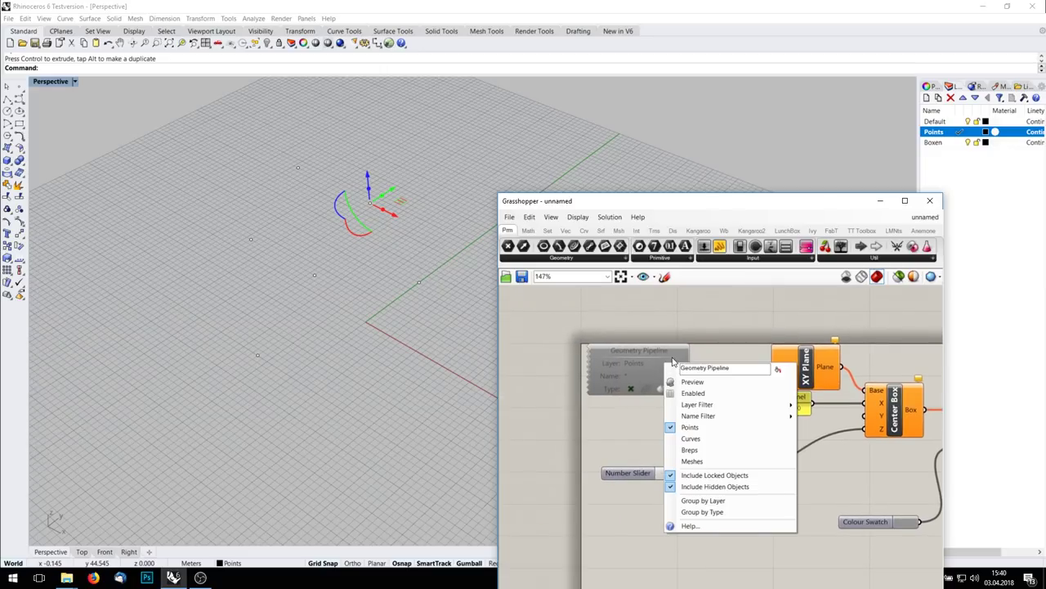
{"action": "left_click", "coordinate": [695, 398]}
{"action": "right_click_drag", "start_coordinate": [730, 491], "coordinate": [684, 448]}
{"action": "left_click", "coordinate": [967, 380]}
Step: Place an empty Point parameter below the Number Slider to read its warning, and delete the parameter
{"action": "right_click_drag", "start_coordinate": [801, 390], "coordinate": [762, 389]}
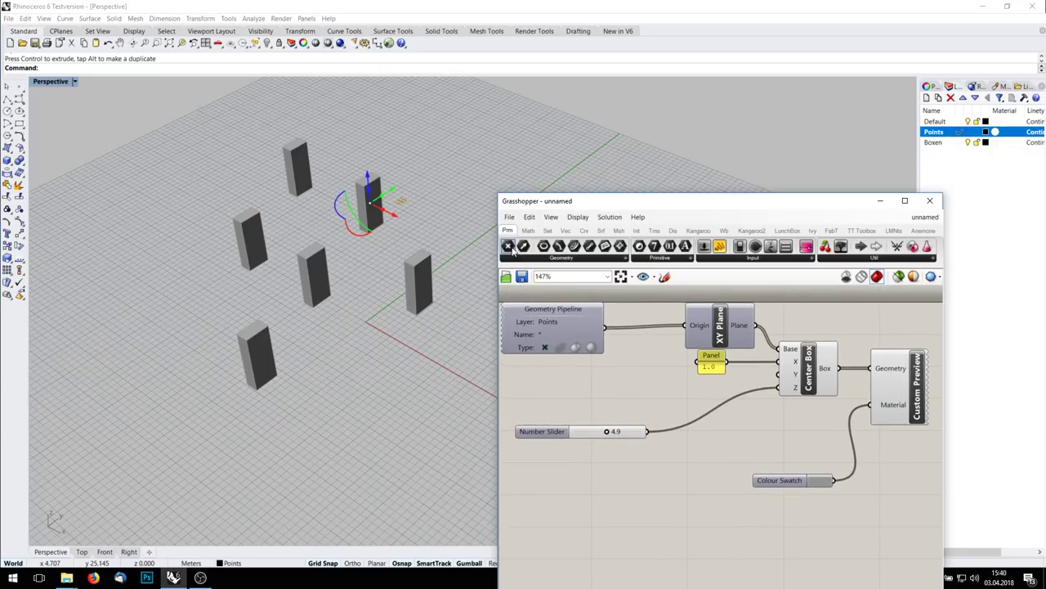
{"action": "left_click_drag", "start_coordinate": [692, 476], "coordinate": [642, 483]}
{"action": "mouse_move", "coordinate": [656, 472]}
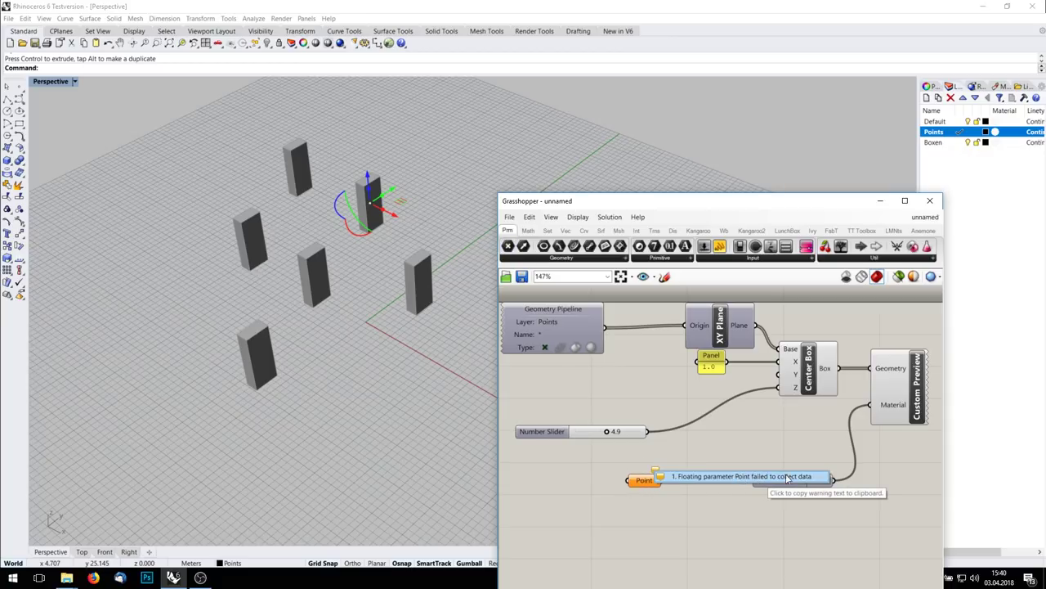
{"action": "left_click", "coordinate": [646, 481]}
{"action": "mouse_move", "coordinate": [652, 475]}
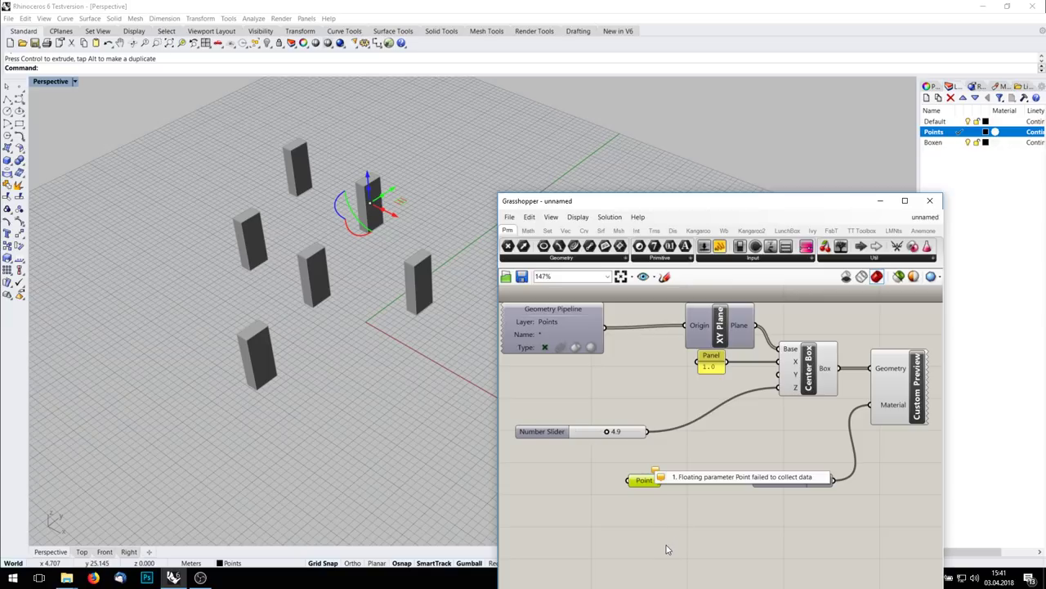
{"action": "left_click_drag", "start_coordinate": [682, 525], "coordinate": [613, 474]}
{"action": "key", "text": "Delete"}
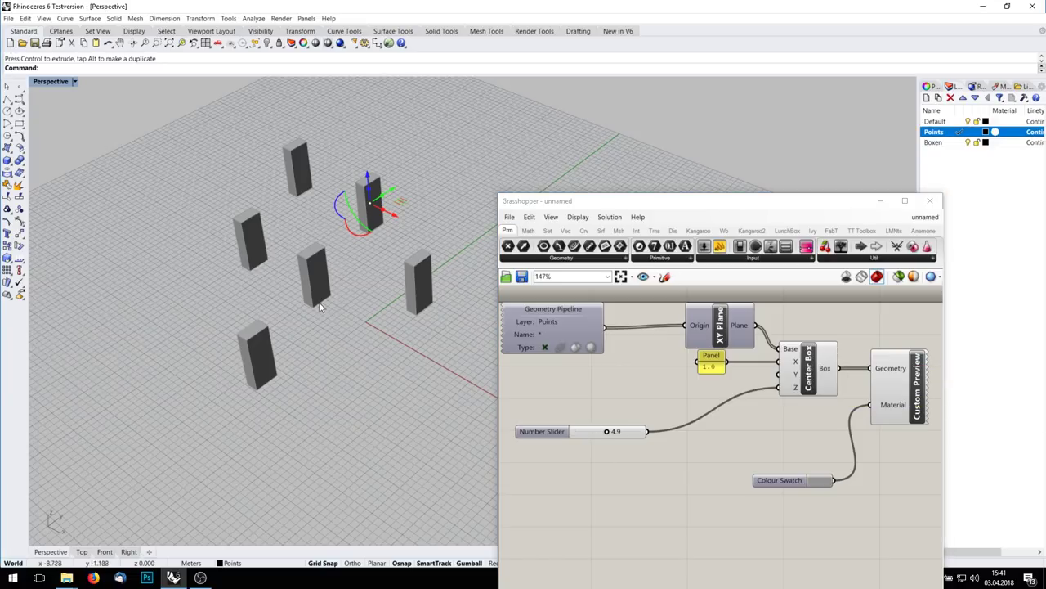
Step: Select the Rhino points, make Default the current layer and lock the Points layer
{"action": "right_click_drag", "start_coordinate": [871, 392], "coordinate": [840, 431]}
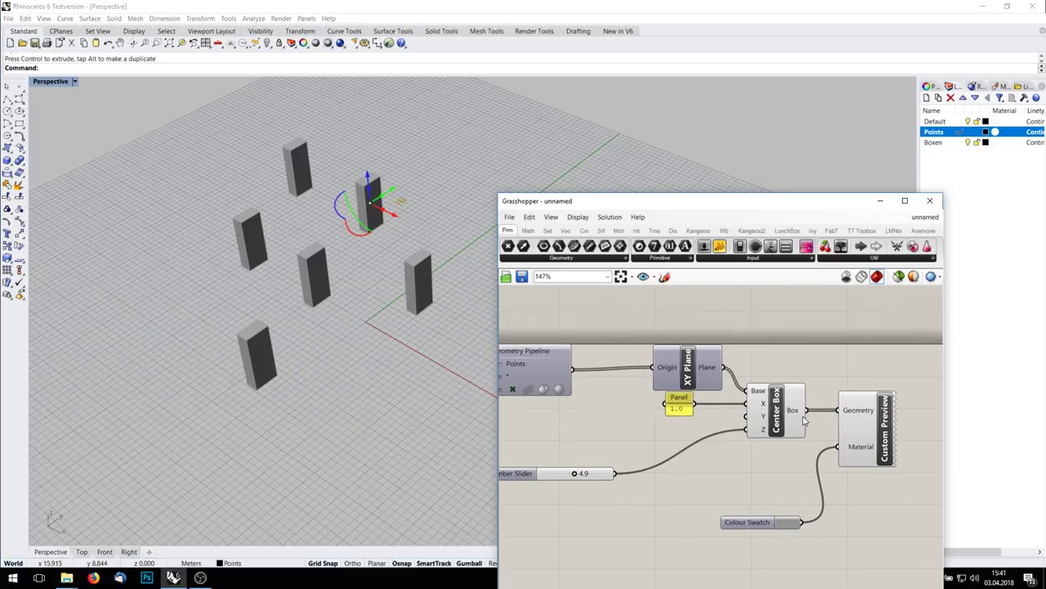
{"action": "left_click_drag", "start_coordinate": [178, 107], "coordinate": [470, 463]}
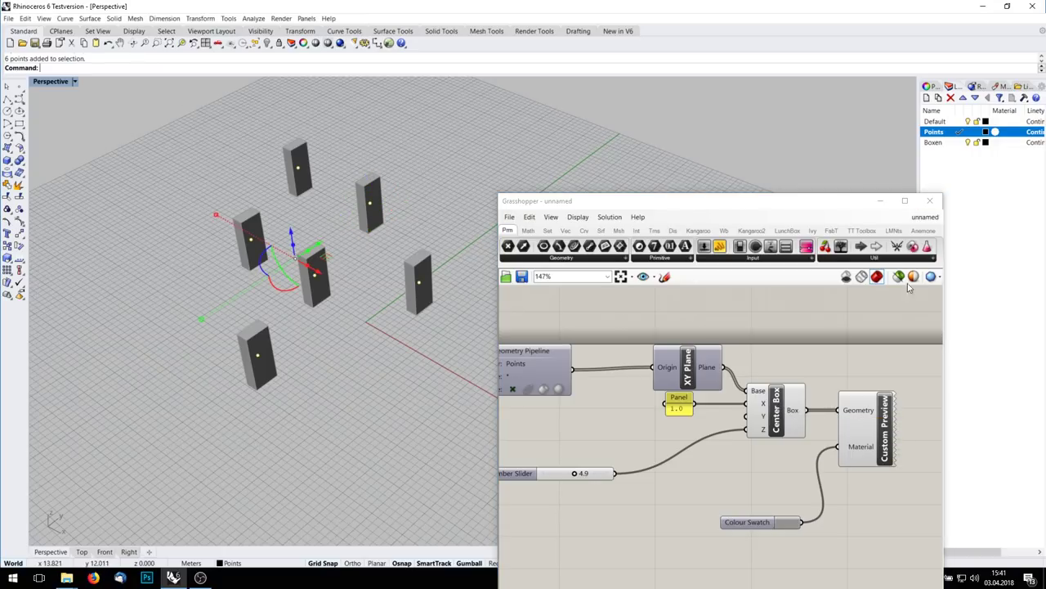
{"action": "left_click", "coordinate": [962, 121]}
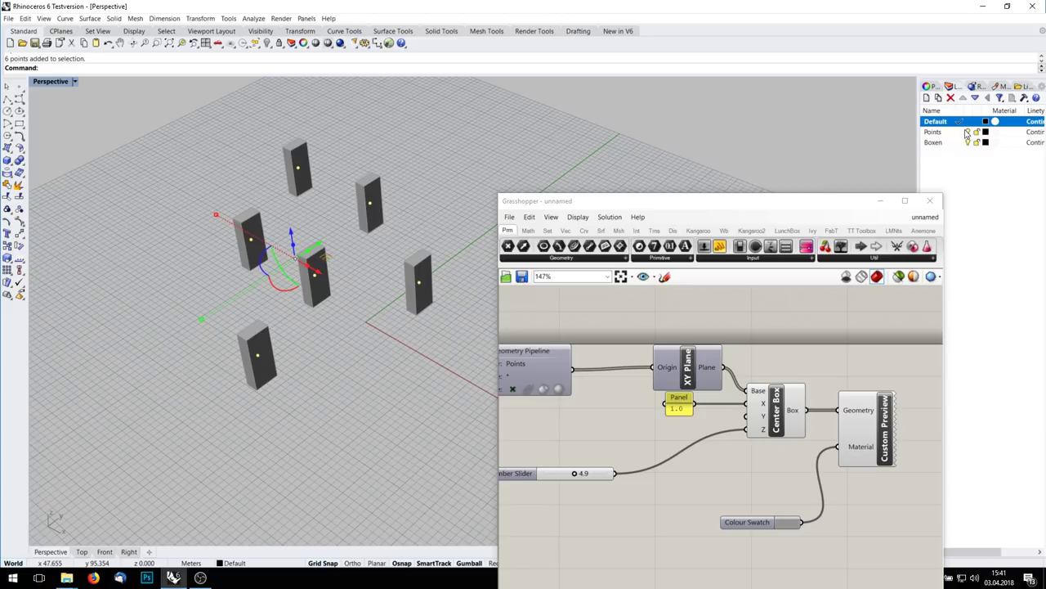
{"action": "left_click", "coordinate": [978, 134]}
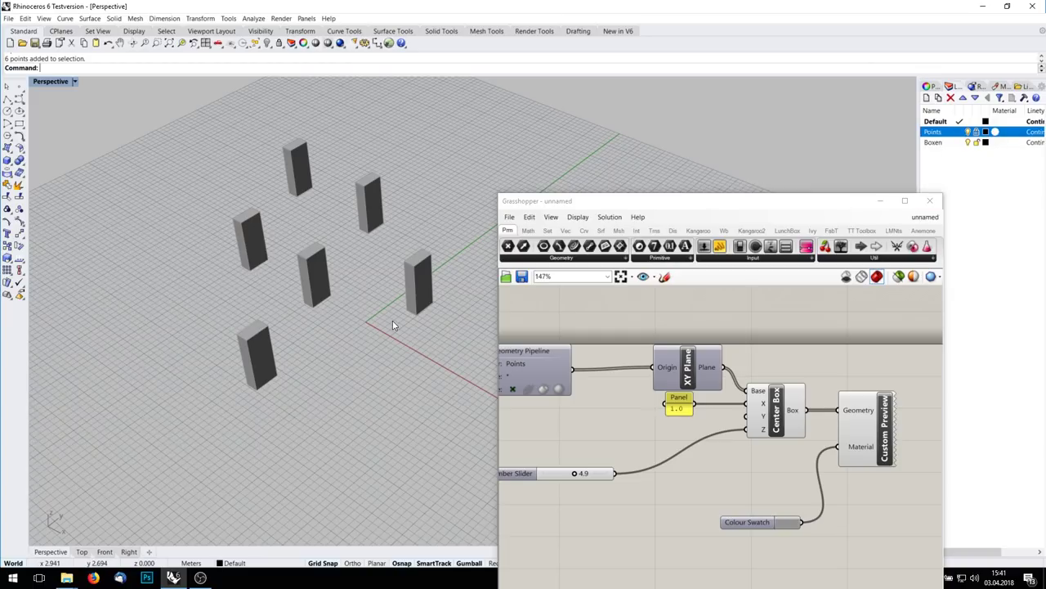
Step: Bake the Center Box geometry onto the Boxen layer
{"action": "left_click", "coordinate": [780, 409]}
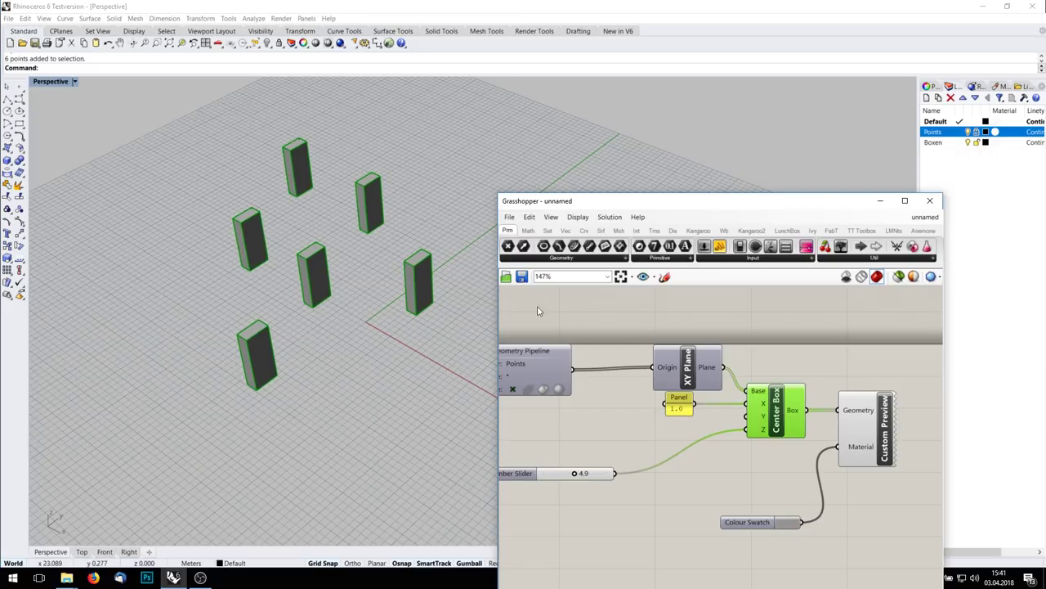
{"action": "right_click", "coordinate": [777, 412]}
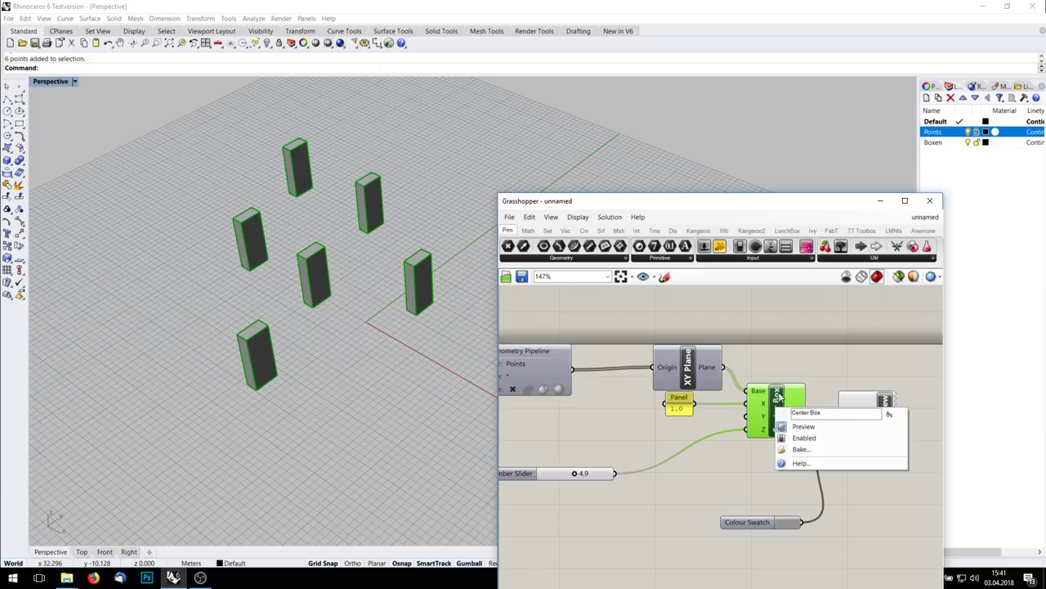
{"action": "left_click", "coordinate": [808, 452]}
{"action": "left_click", "coordinate": [804, 385]}
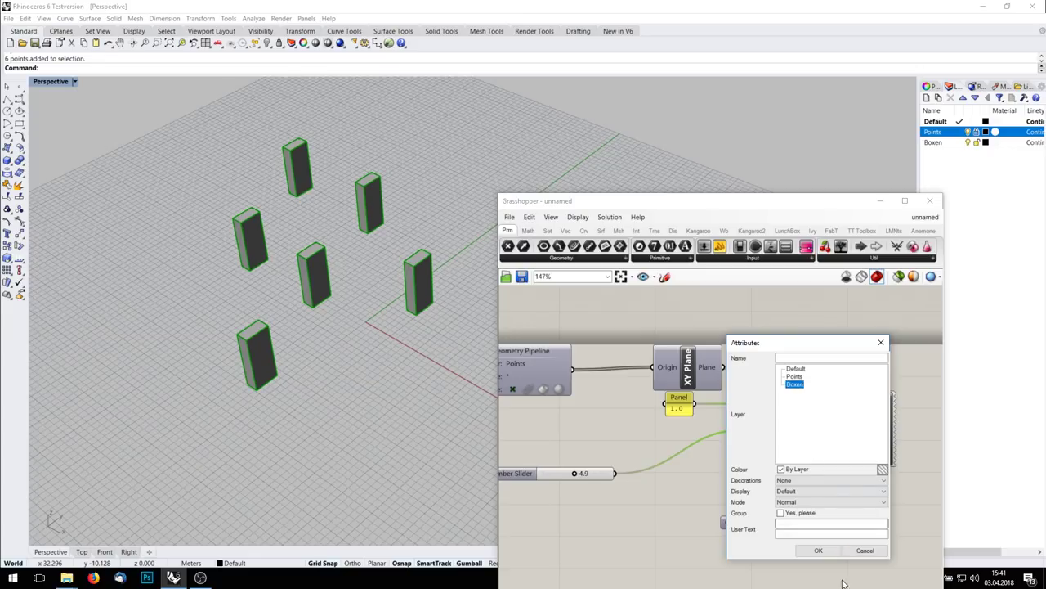
{"action": "left_click", "coordinate": [818, 550]}
Step: Close the Grasshopper window to inspect the baked boxes in the Rhino viewport, and reopen Grasshopper
{"action": "left_click", "coordinate": [419, 282]}
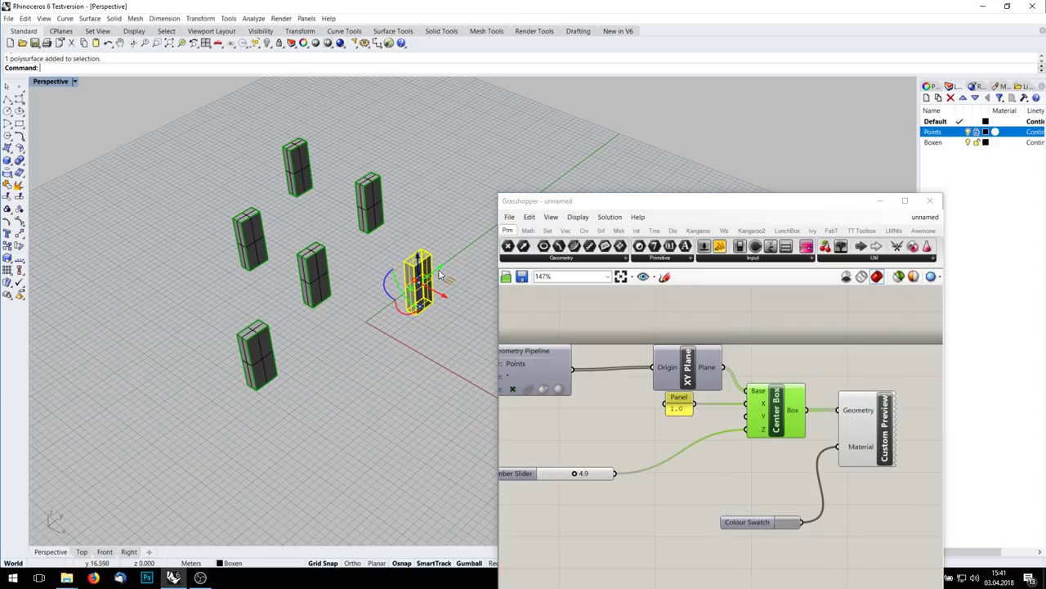
{"action": "left_click", "coordinate": [929, 200]}
{"action": "left_click", "coordinate": [544, 408]}
{"action": "left_click_drag", "start_coordinate": [590, 411], "coordinate": [358, 238]}
{"action": "left_click", "coordinate": [585, 453]}
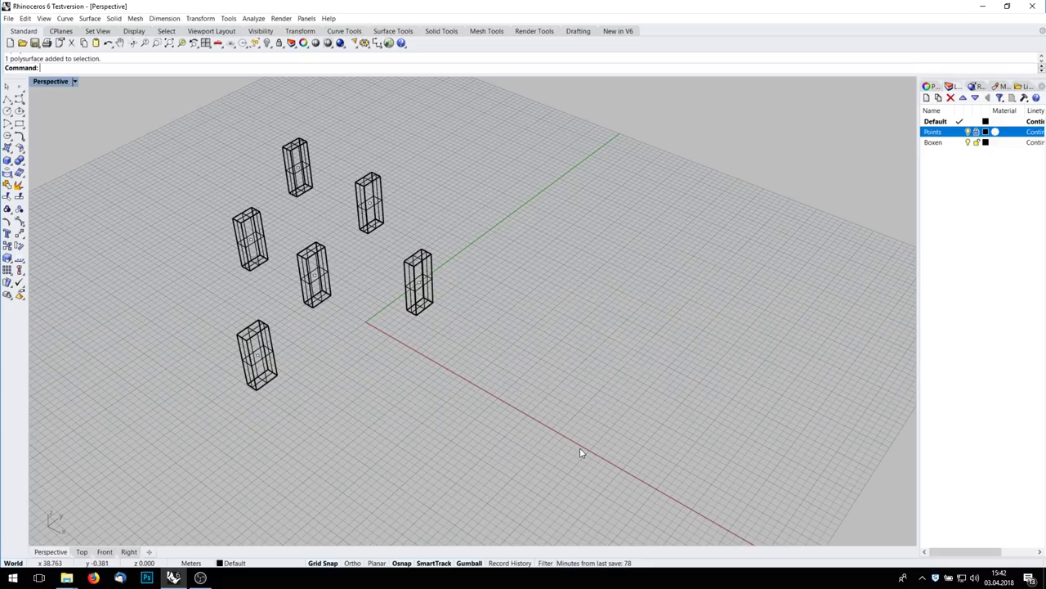
{"action": "left_click", "coordinate": [389, 42]}
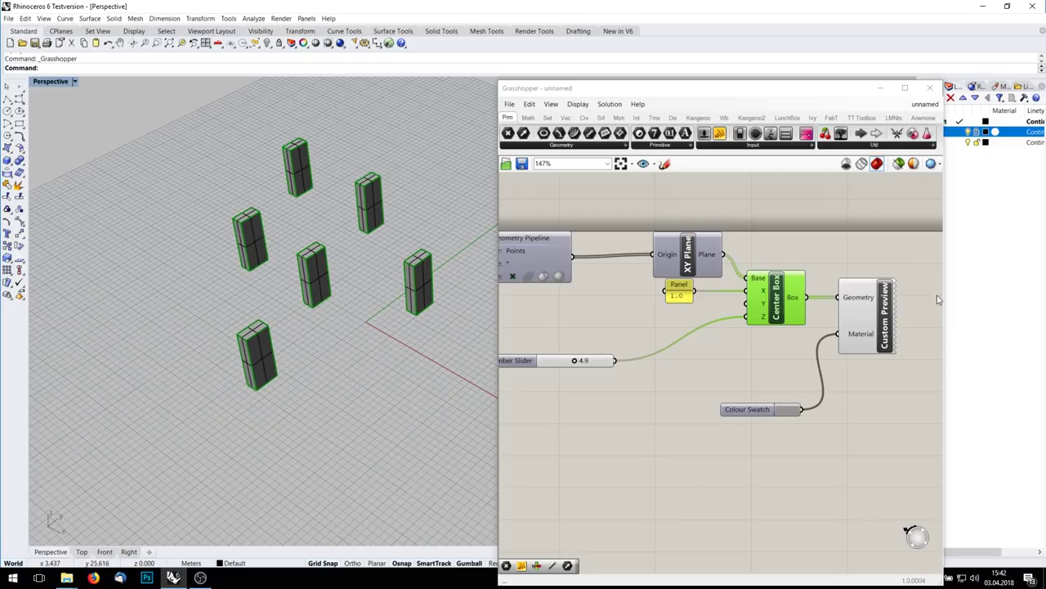
{"action": "scroll", "coordinate": [801, 450], "scroll_direction": "down", "scroll_amount": 3}
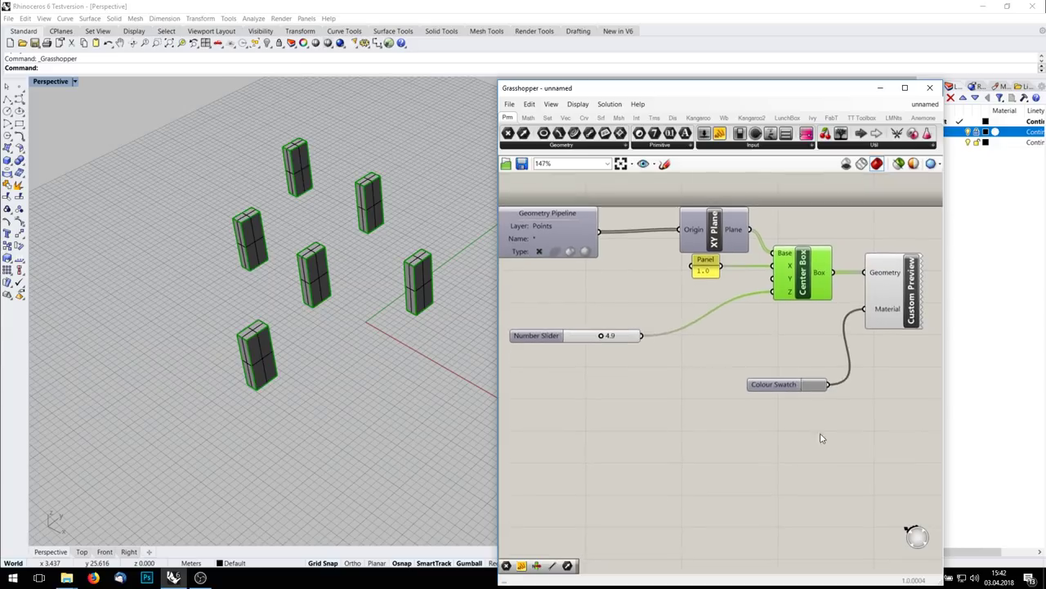
Step: Save the Grasshopper definition as Boxes.gh in the data folder, replacing the existing file
{"action": "left_click", "coordinate": [510, 104]}
{"action": "left_click", "coordinate": [572, 163]}
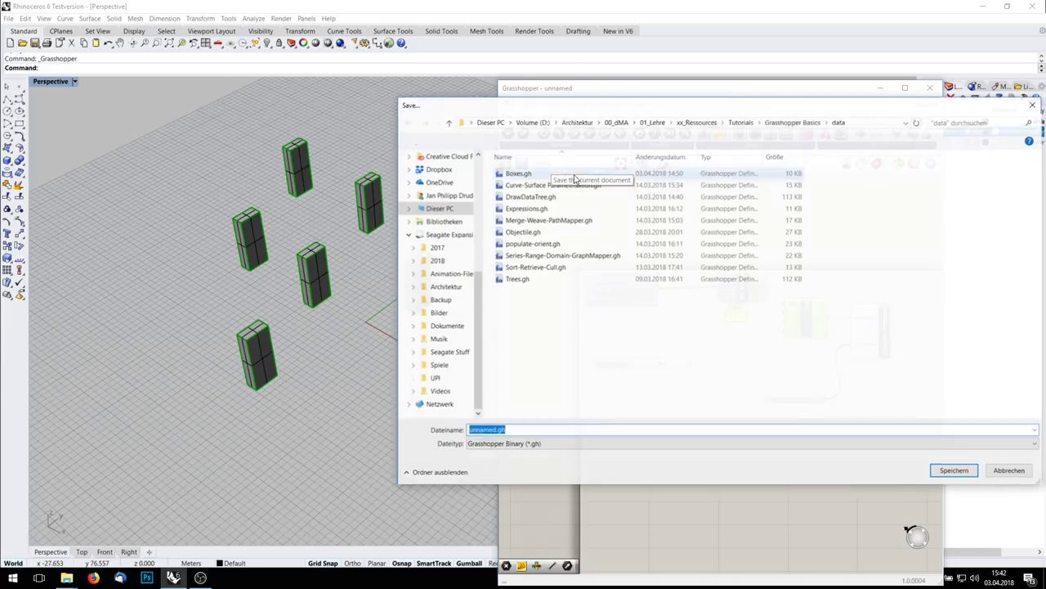
{"action": "double_click", "coordinate": [528, 172]}
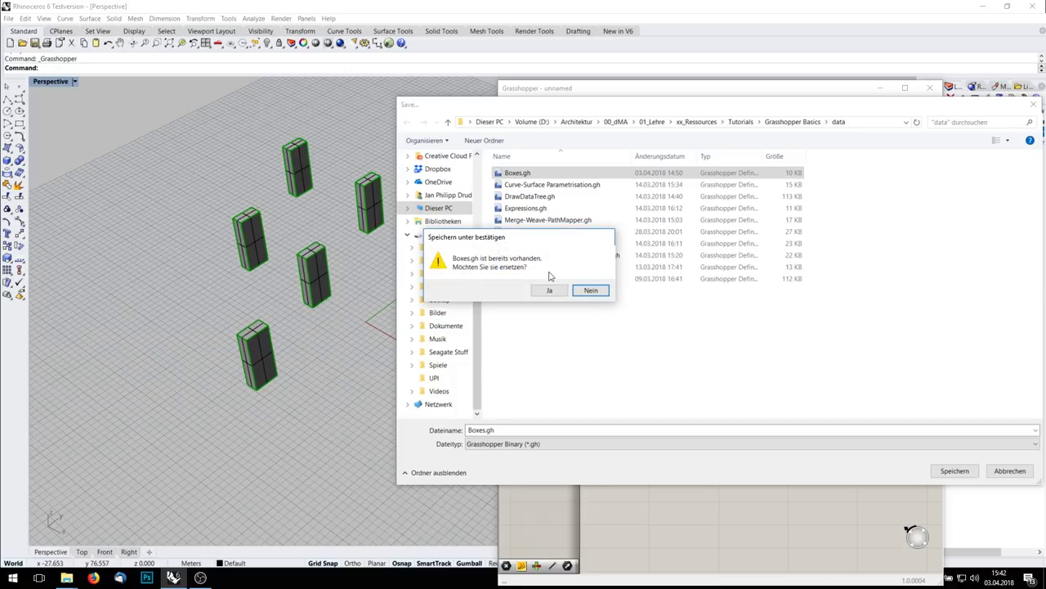
{"action": "left_click", "coordinate": [550, 290]}
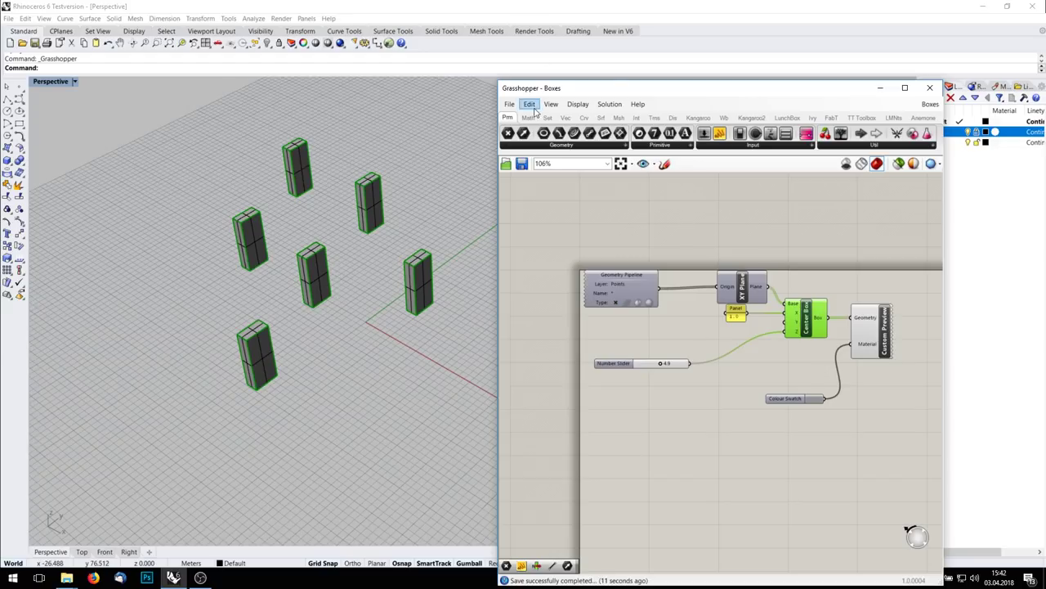
Step: Create a new empty Grasshopper document and switch back to the Boxes document
{"action": "left_click", "coordinate": [510, 103]}
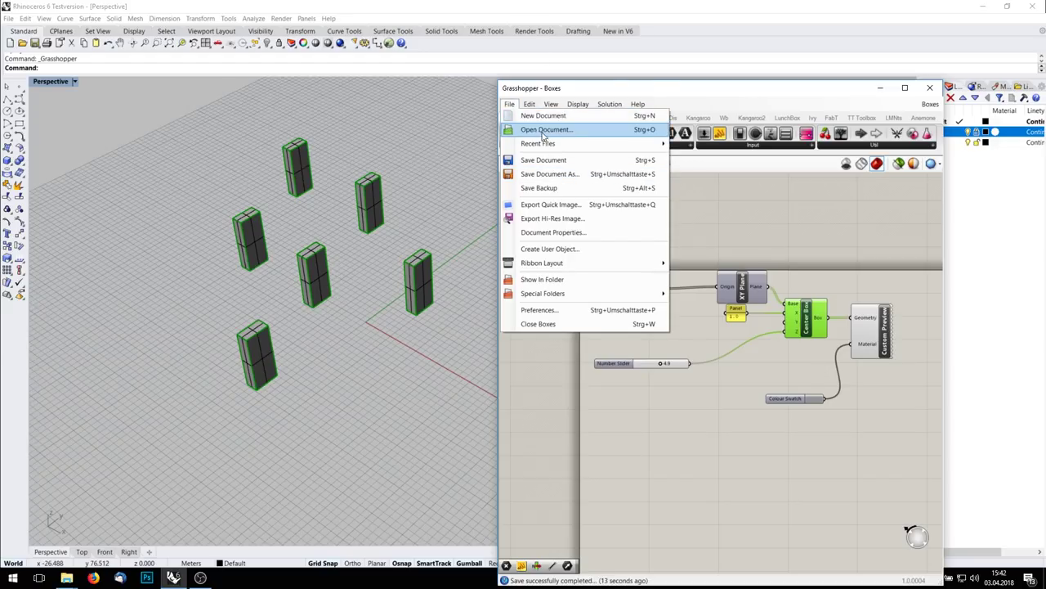
{"action": "left_click", "coordinate": [510, 105]}
{"action": "left_click", "coordinate": [509, 103]}
{"action": "left_click", "coordinate": [622, 112]}
{"action": "left_click", "coordinate": [926, 106]}
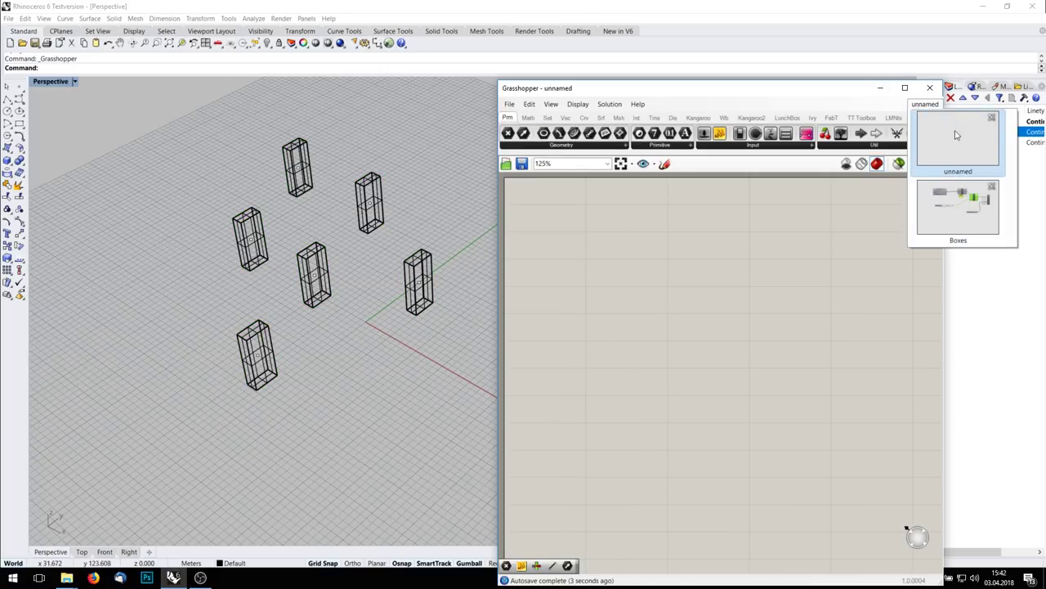
{"action": "left_click", "coordinate": [947, 200]}
Step: Turn off full component names and display the components on the canvas as icons
{"action": "left_click", "coordinate": [529, 104]}
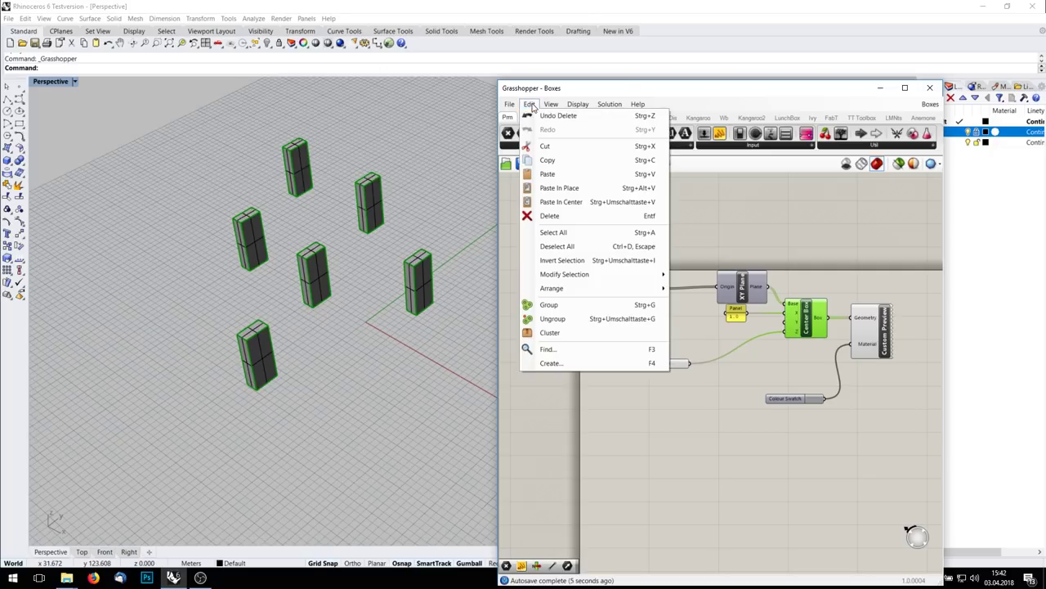
{"action": "mouse_move", "coordinate": [509, 104]}
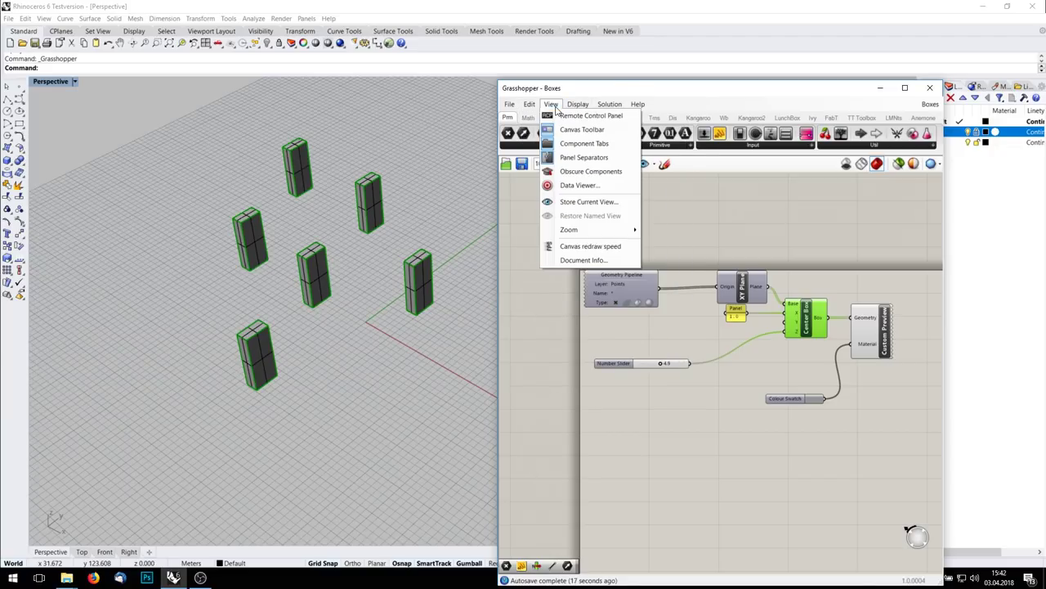
{"action": "left_click", "coordinate": [594, 147]}
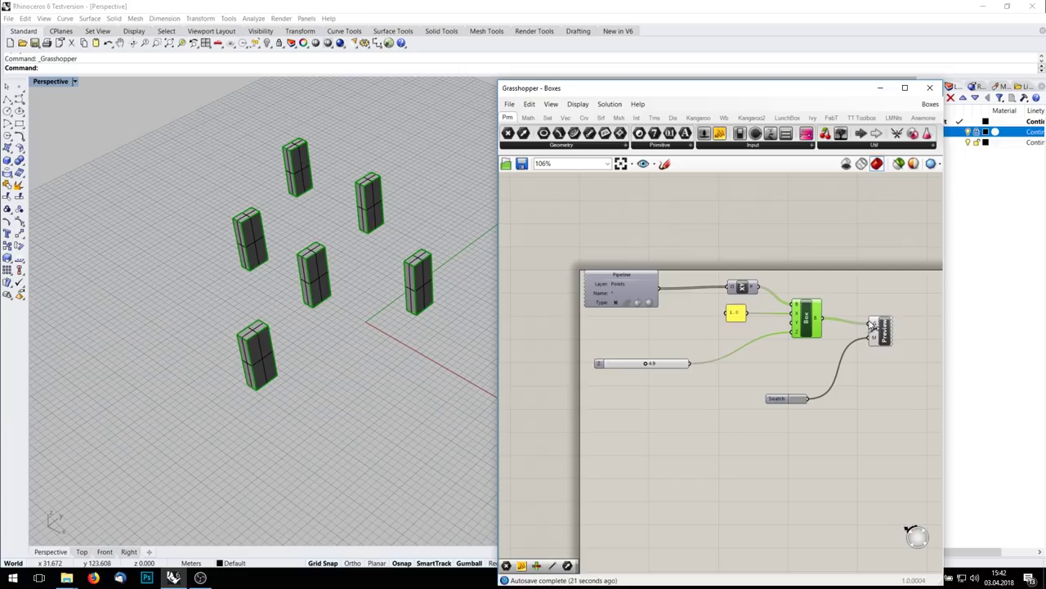
{"action": "left_click", "coordinate": [578, 105]}
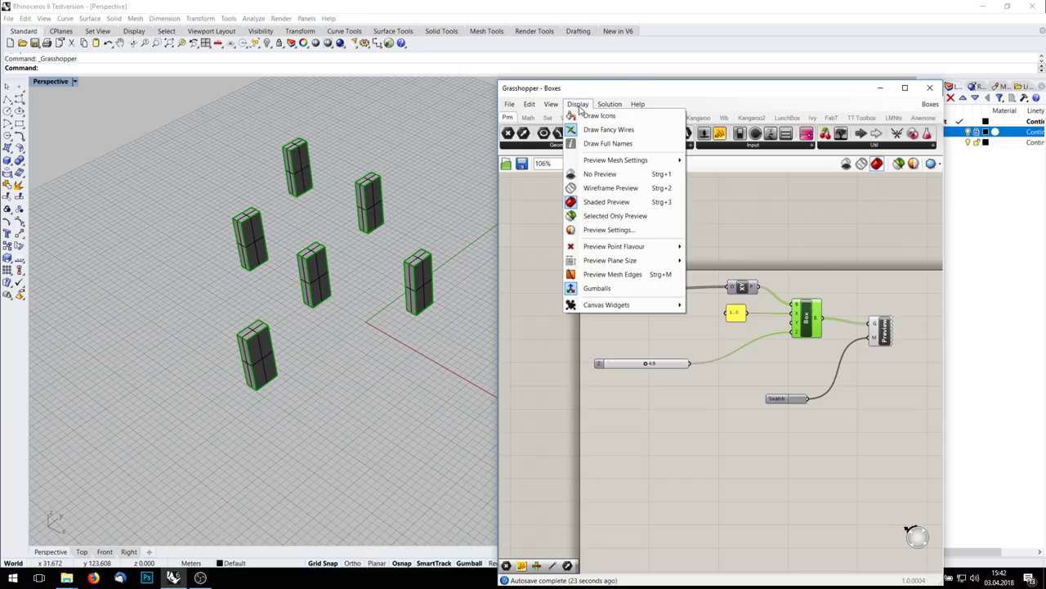
{"action": "left_click", "coordinate": [585, 115]}
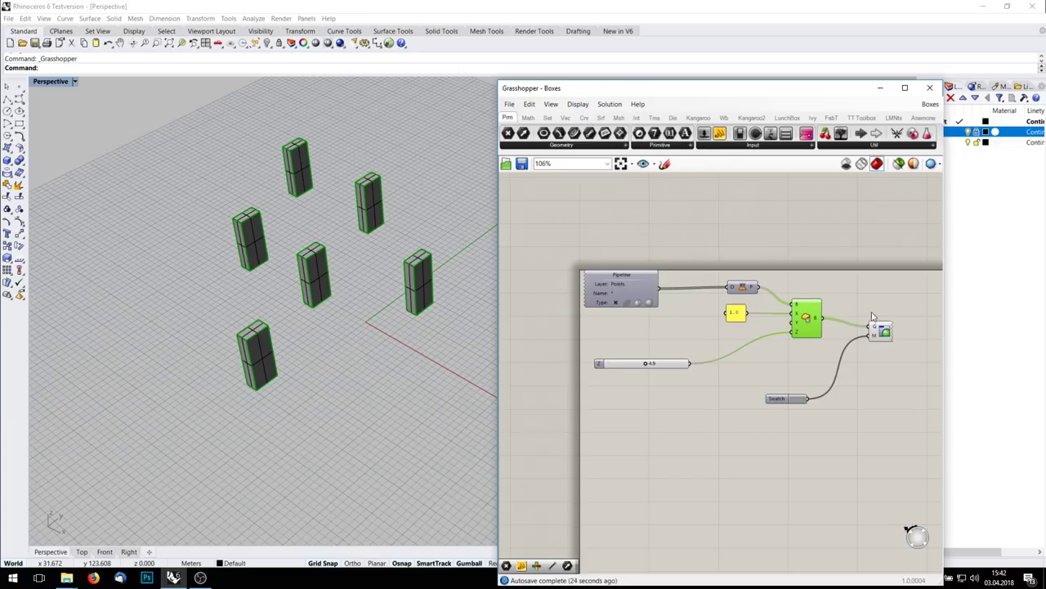
Step: Turn off icon display and draw the components with their full names again
{"action": "left_click", "coordinate": [582, 104]}
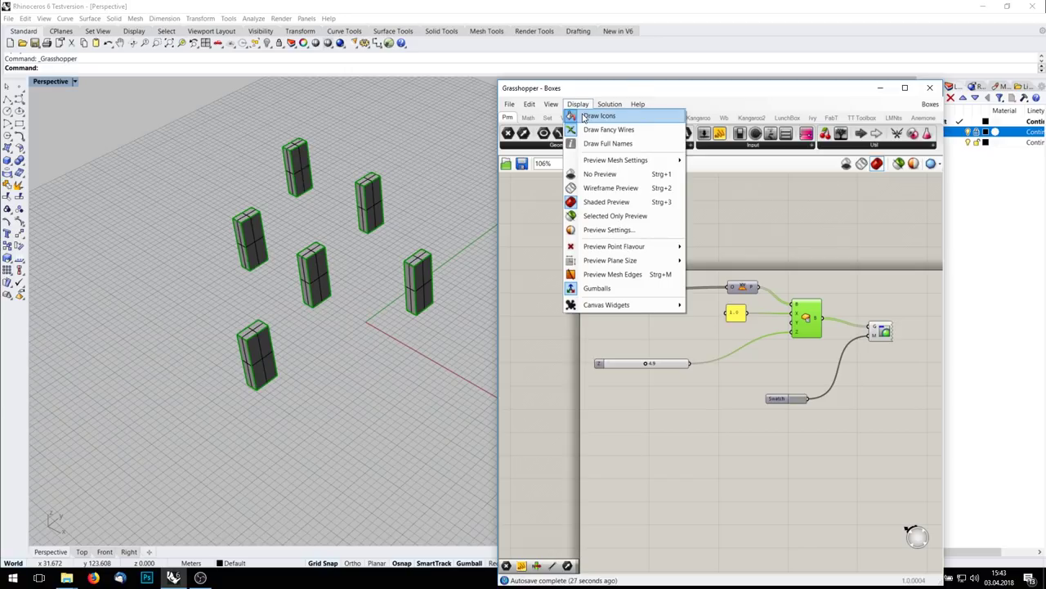
{"action": "left_click", "coordinate": [584, 115]}
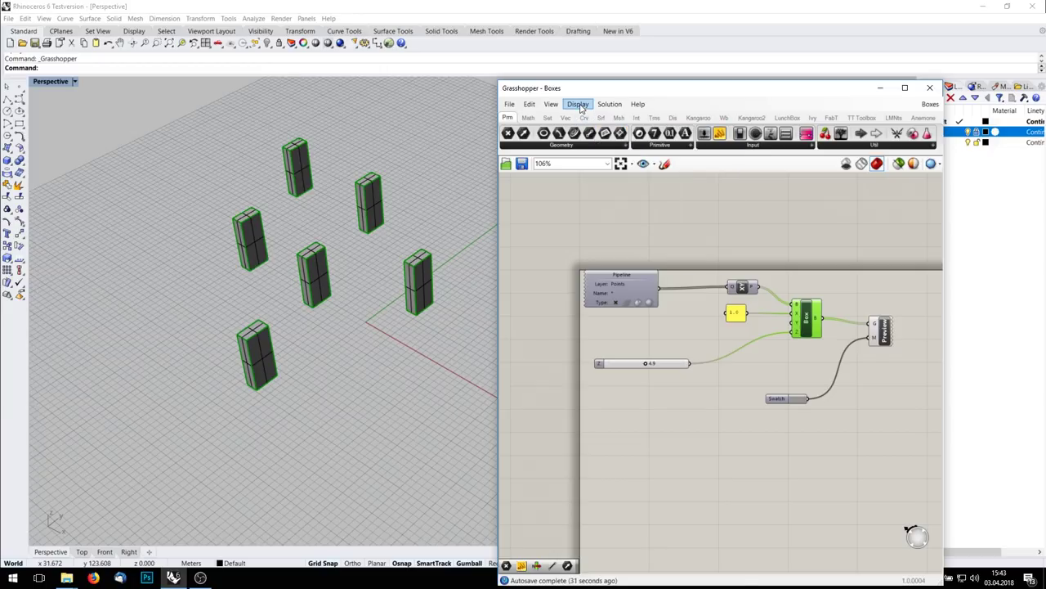
{"action": "left_click", "coordinate": [580, 105]}
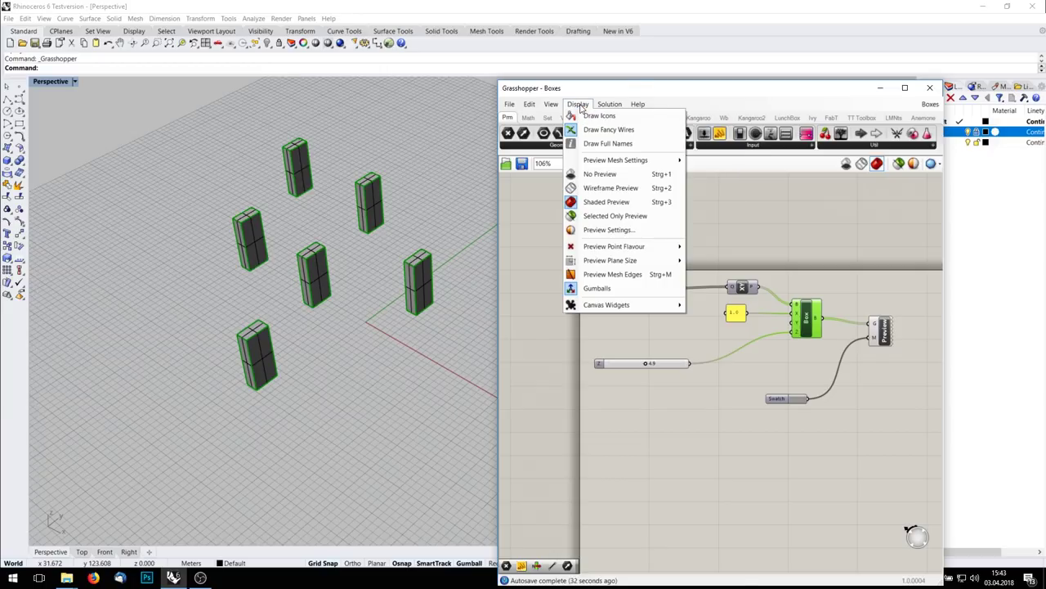
{"action": "left_click", "coordinate": [592, 143]}
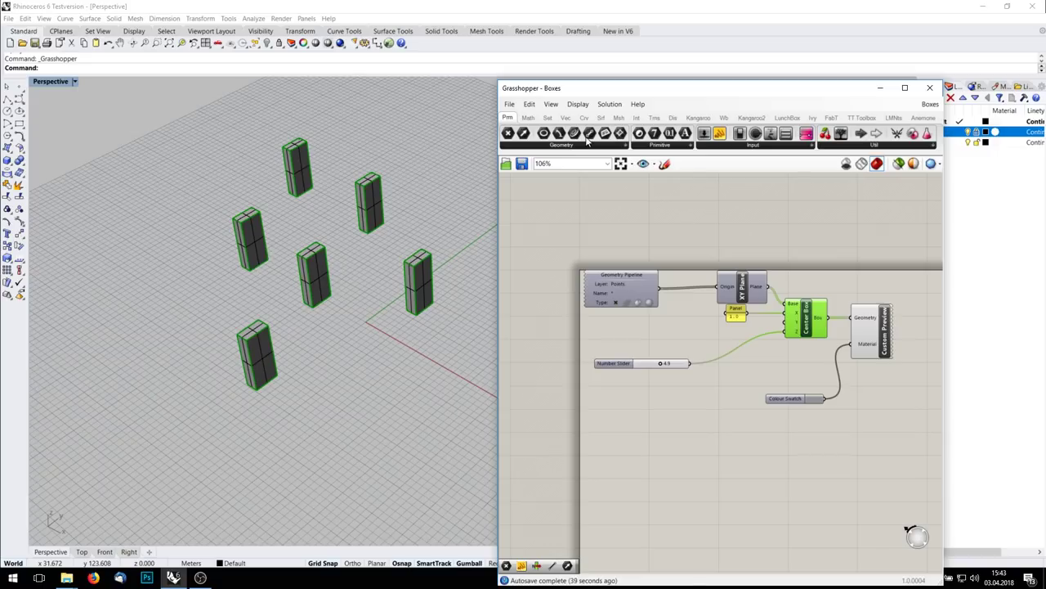
Step: Clear the Center Box selection and look through the component categories up to Mesh
{"action": "left_click", "coordinate": [610, 104]}
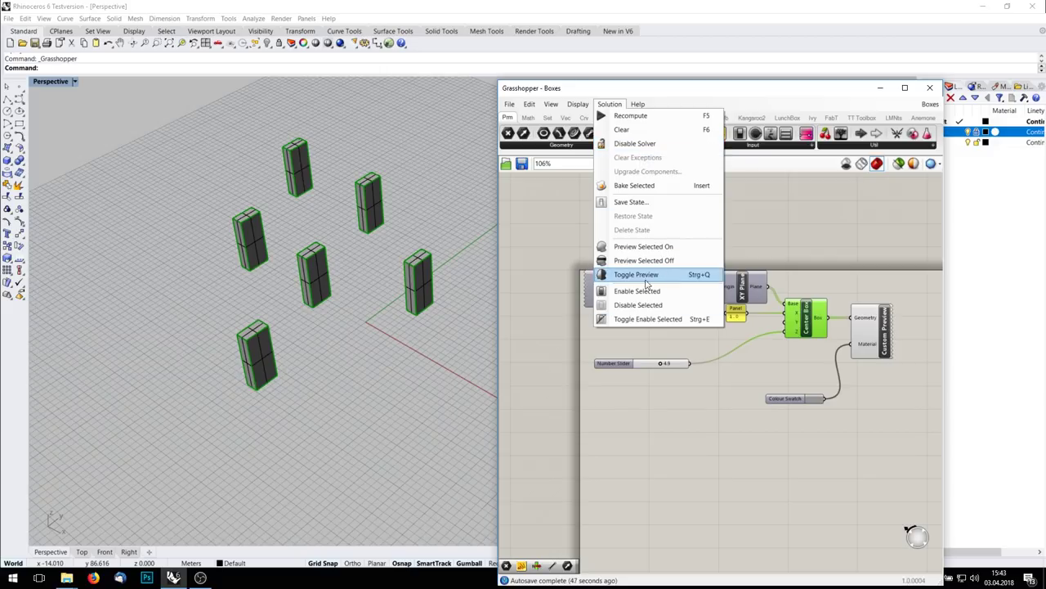
{"action": "left_click", "coordinate": [893, 222]}
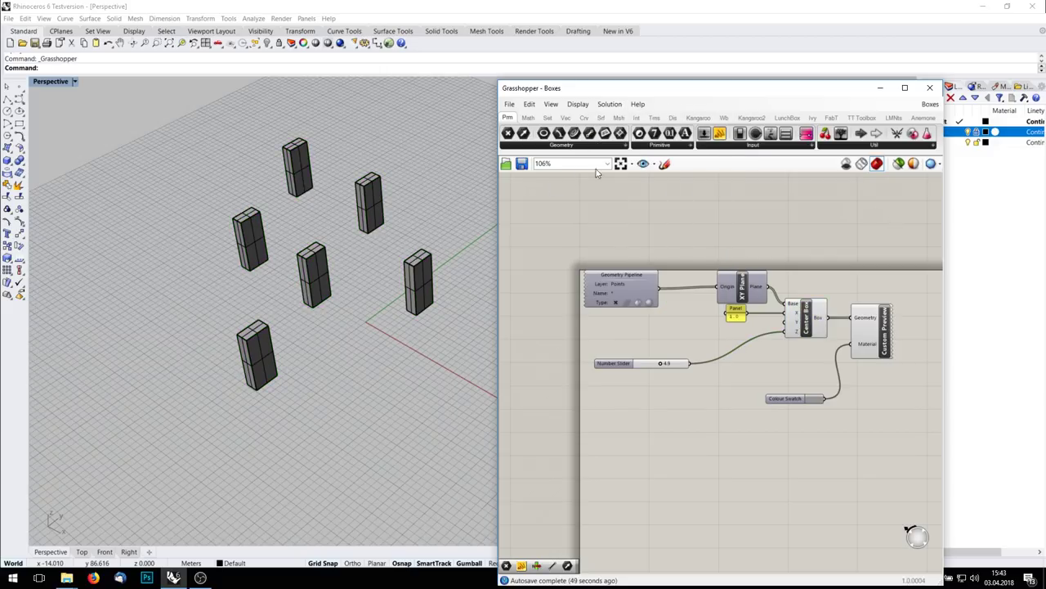
{"action": "left_click", "coordinate": [584, 118]}
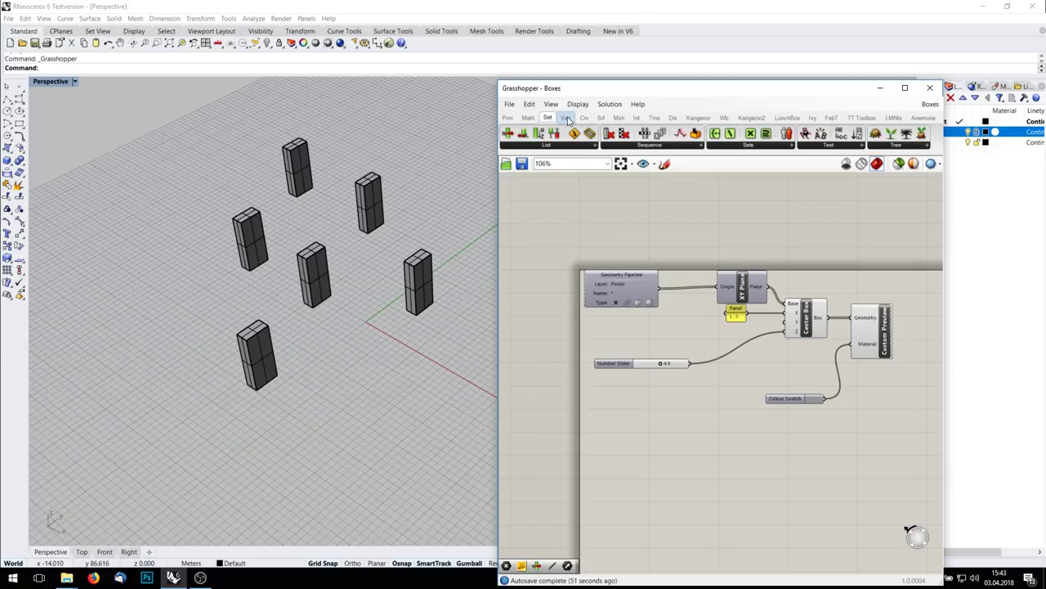
{"action": "left_click", "coordinate": [618, 118]}
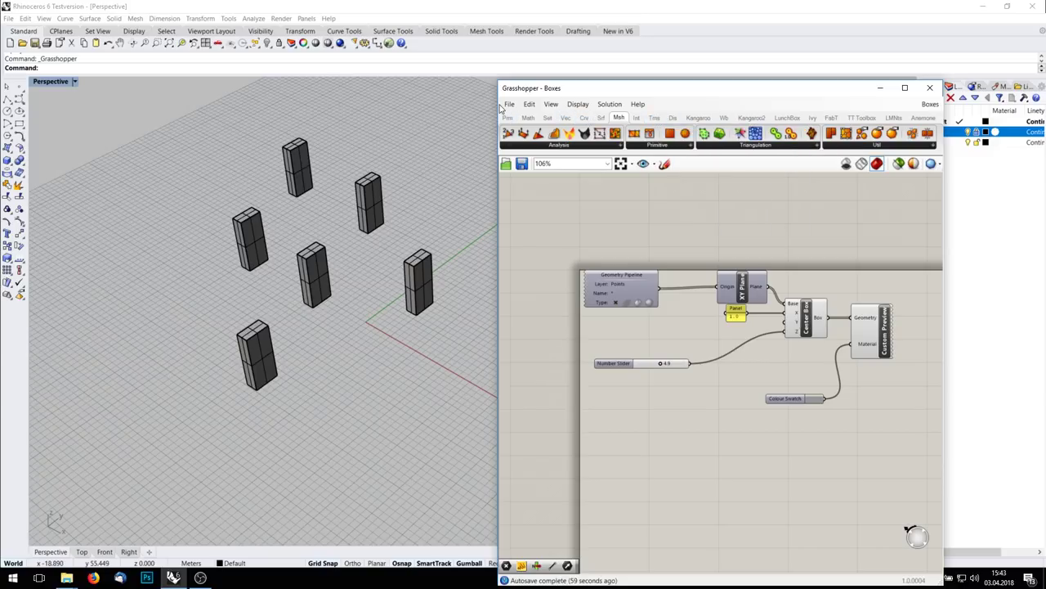
Step: Widen the Grasshopper window over the Rhino viewport and zoom the canvas to the extents of the definition
{"action": "left_click_drag", "start_coordinate": [496, 99], "coordinate": [271, 100]}
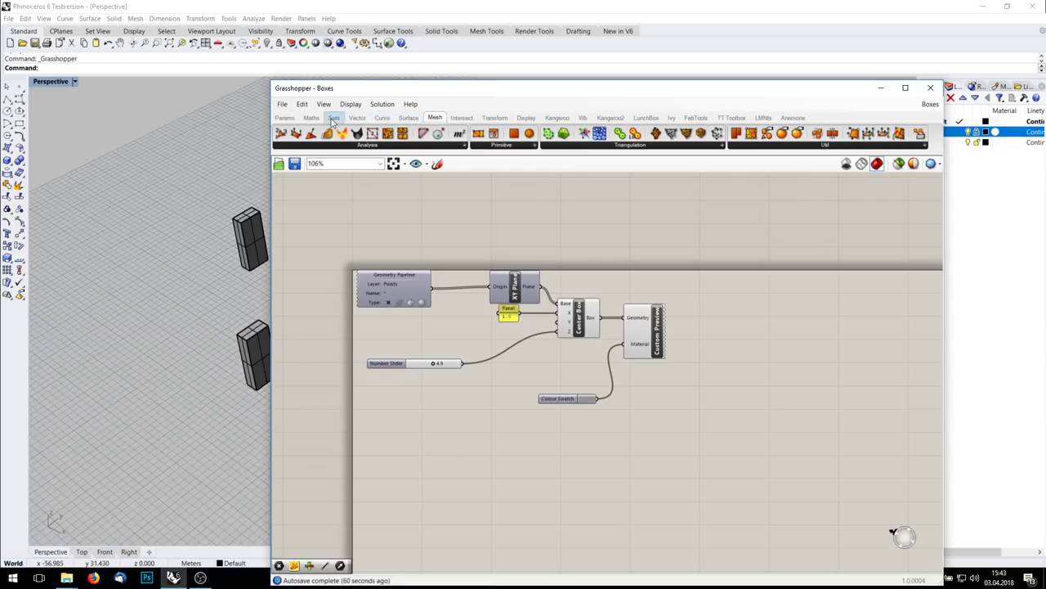
{"action": "left_click_drag", "start_coordinate": [270, 106], "coordinate": [431, 109]}
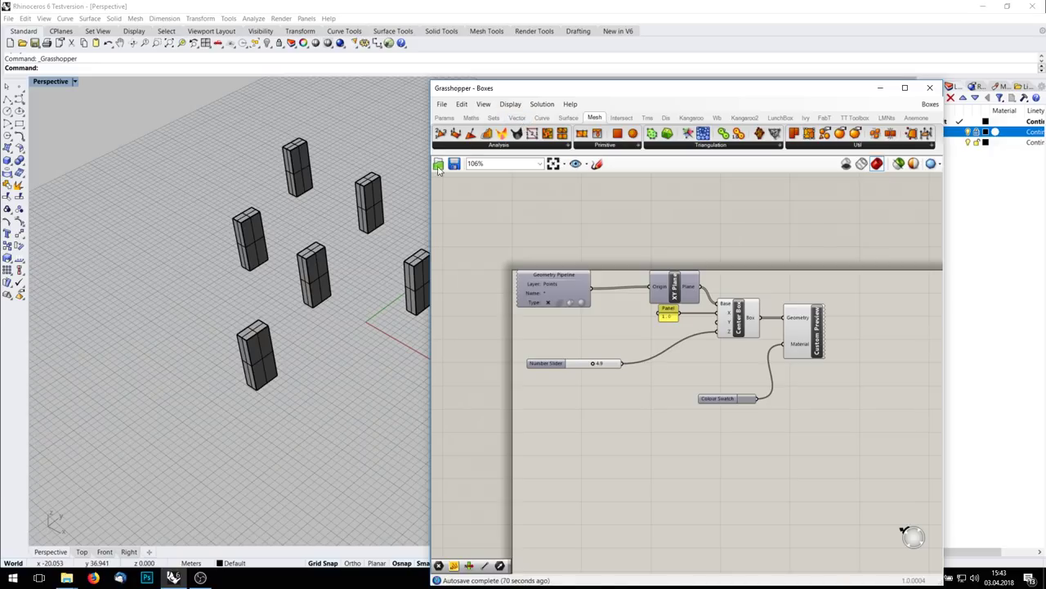
{"action": "left_click", "coordinate": [553, 163]}
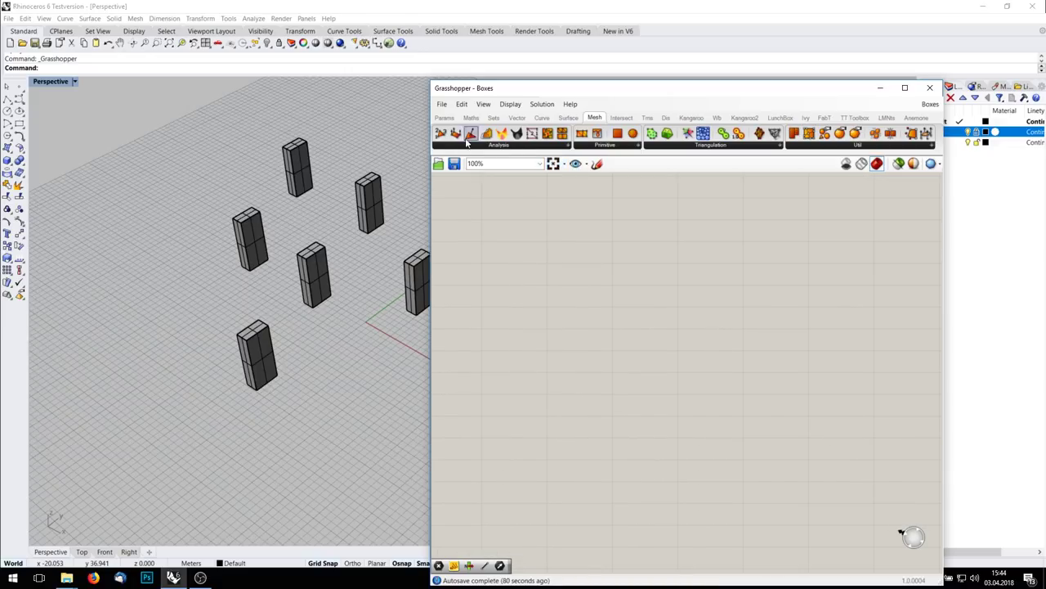
{"action": "left_click", "coordinate": [553, 164]}
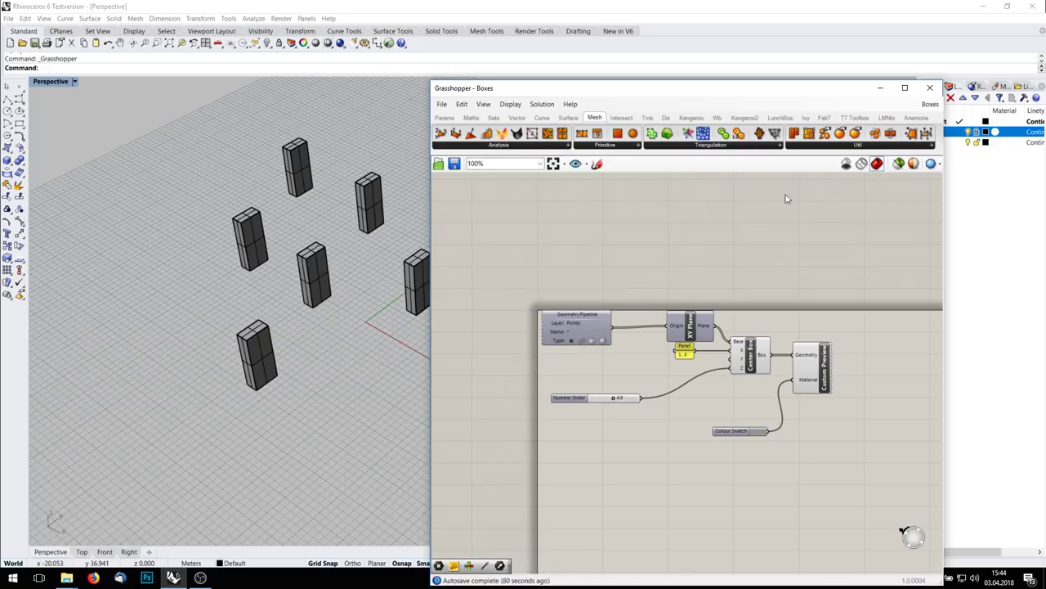
Step: Set the Grasshopper preview to wireframe and hide the Points and Boxen layers in Rhino
{"action": "left_click", "coordinate": [846, 164]}
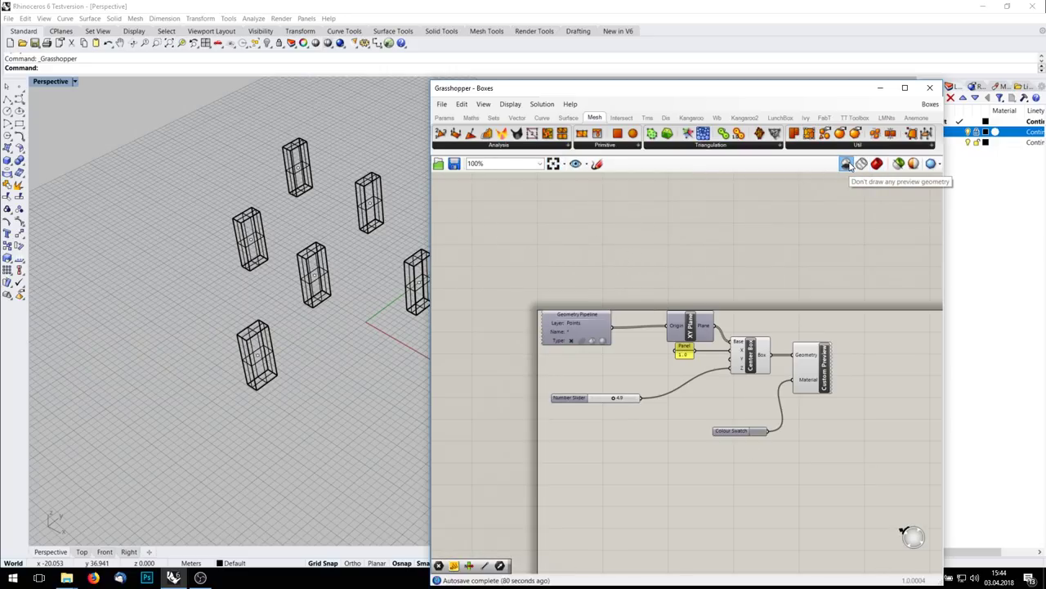
{"action": "left_click", "coordinate": [864, 165]}
{"action": "left_click", "coordinate": [968, 132]}
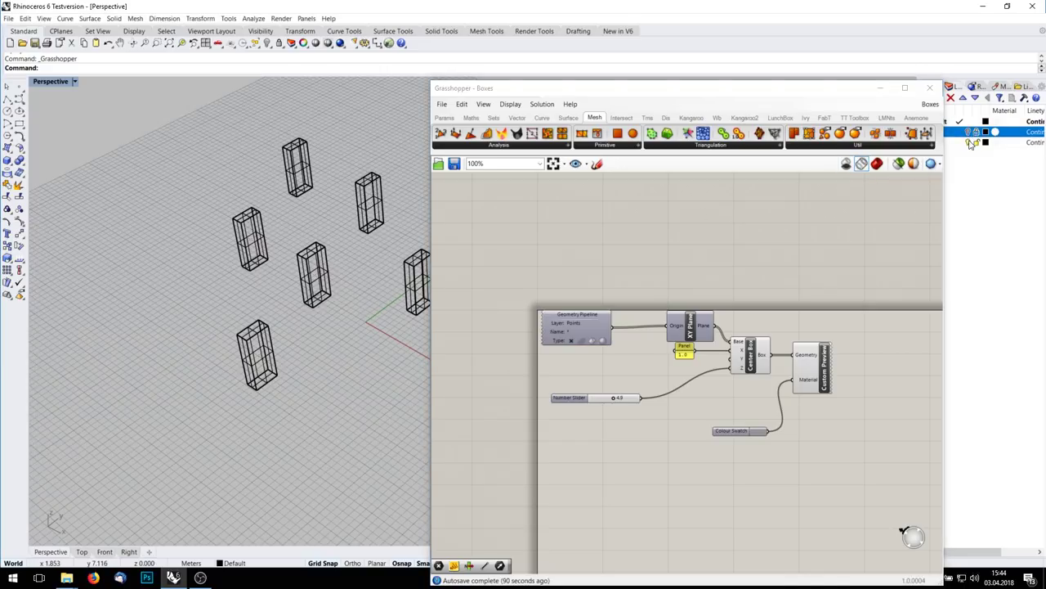
{"action": "left_click", "coordinate": [968, 142]}
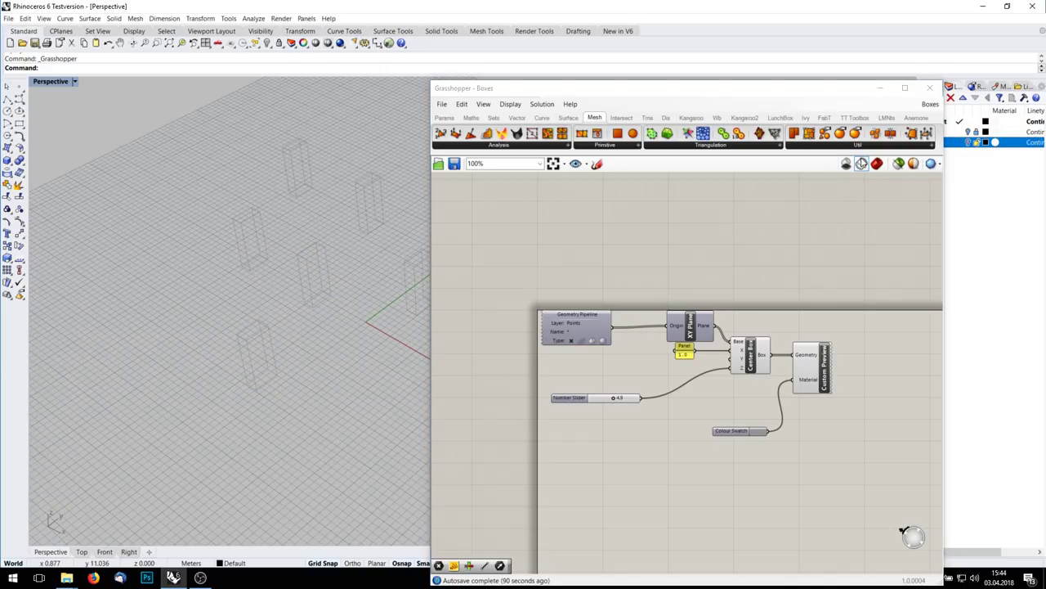
Step: Set the preview to shaded and try selected-only preview on Custom Preview, XY Plane and Center Box, switching it off at the end
{"action": "left_click", "coordinate": [876, 164]}
{"action": "right_click_drag", "start_coordinate": [877, 192], "coordinate": [823, 198]}
{"action": "left_click", "coordinate": [898, 163]}
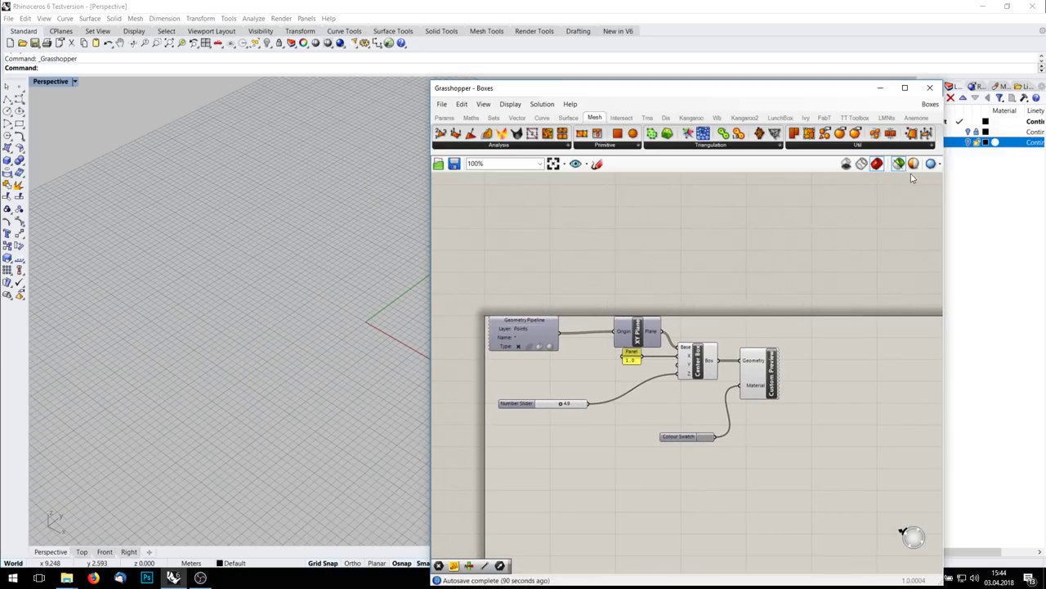
{"action": "left_click", "coordinate": [768, 370]}
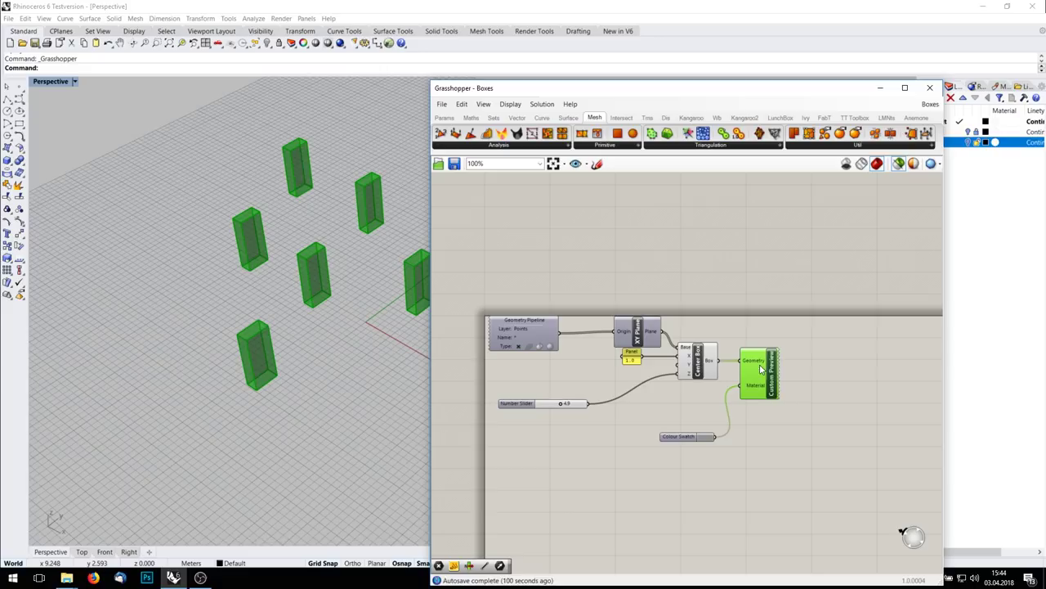
{"action": "left_click", "coordinate": [638, 336]}
{"action": "left_click", "coordinate": [703, 364]}
{"action": "left_click", "coordinate": [899, 163]}
{"action": "left_click", "coordinate": [815, 465]}
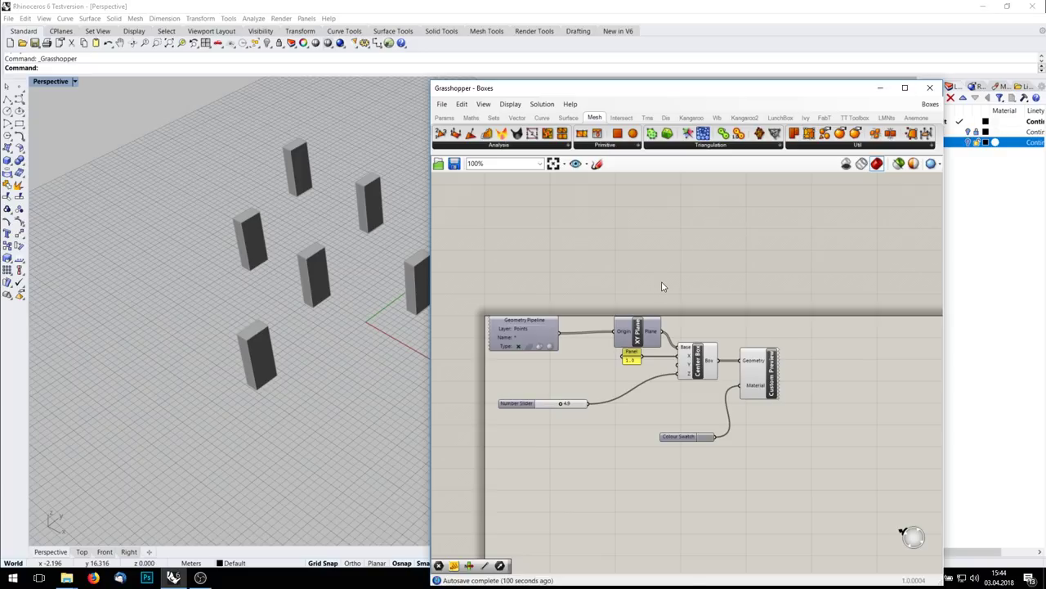
Step: Run the Grid command in Rhino and hide the grid, grid axes and world axes in the active viewport
{"action": "left_click", "coordinate": [187, 69]}
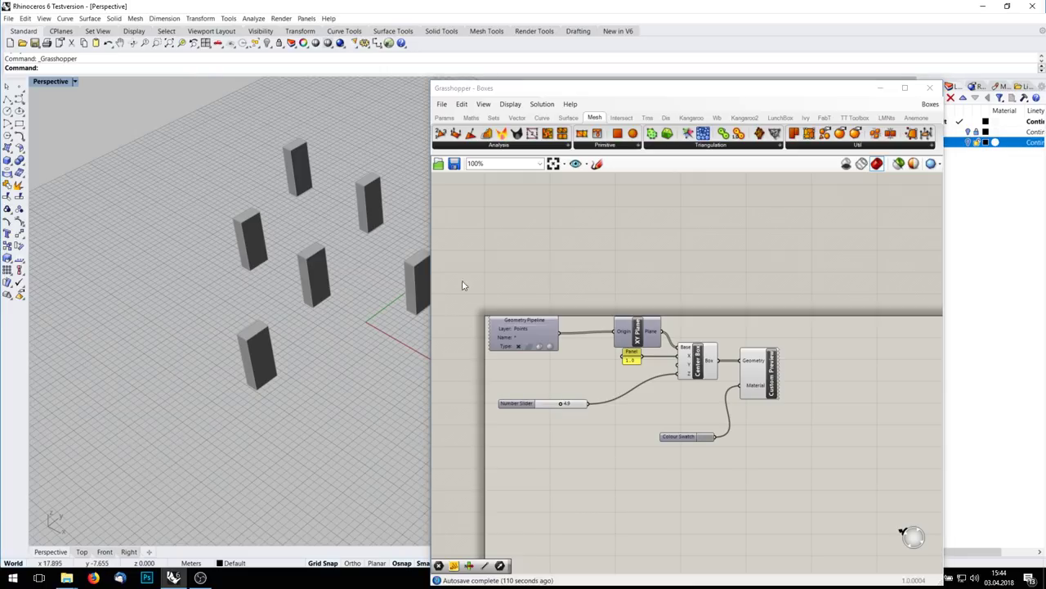
{"action": "type", "text": "Grid"}
{"action": "key", "text": "Return"}
{"action": "left_click", "coordinate": [317, 69]}
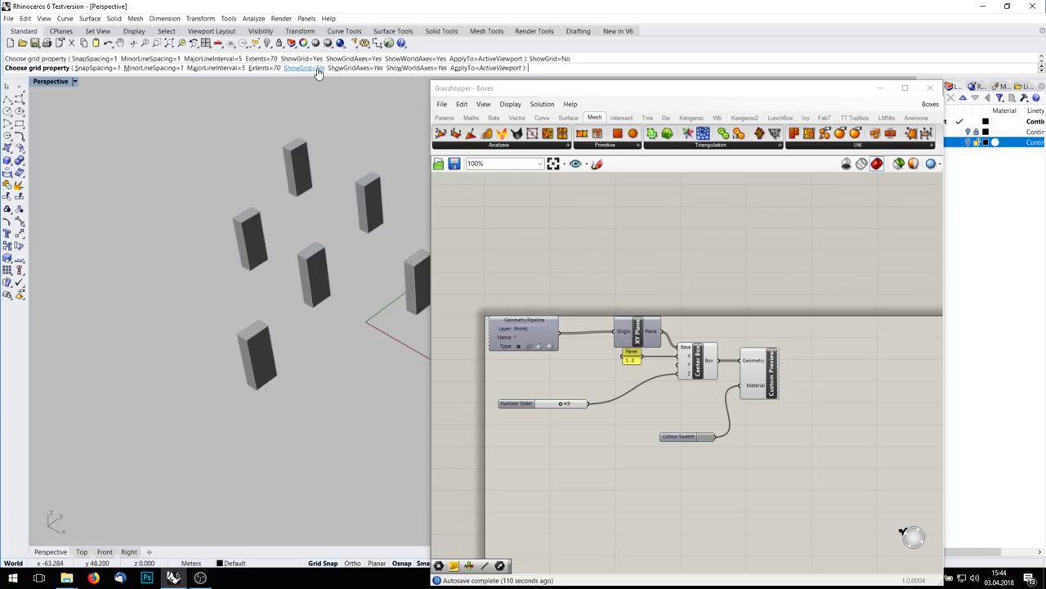
{"action": "left_click", "coordinate": [352, 69]}
{"action": "left_click", "coordinate": [407, 69]}
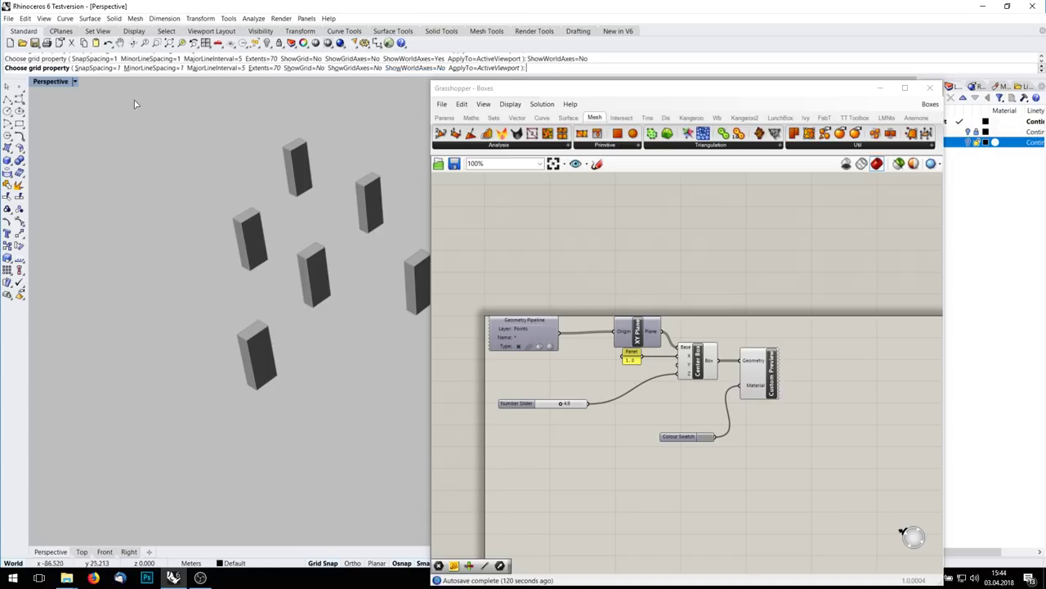
{"action": "left_click_drag", "start_coordinate": [512, 92], "coordinate": [565, 89]}
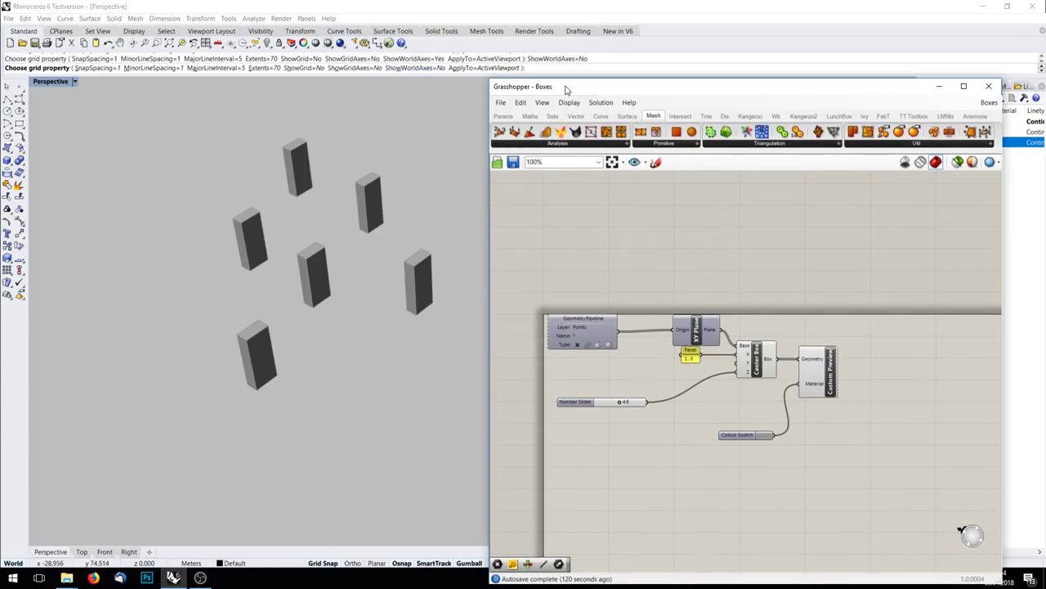
{"action": "left_click", "coordinate": [547, 69]}
{"action": "key", "text": "Return"}
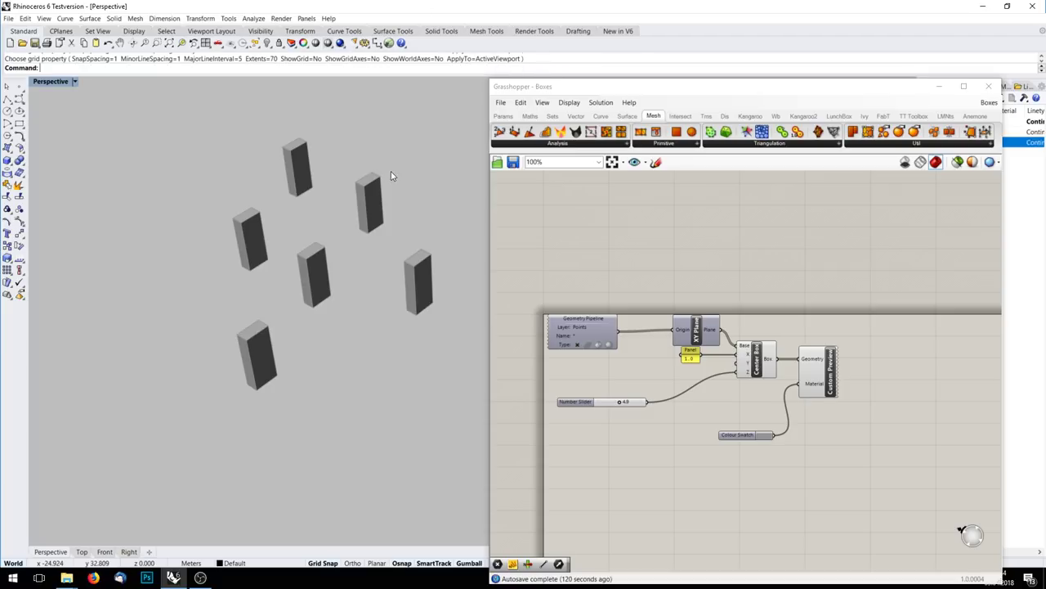
Step: Set the viewport background color to White in the Rhino Options
{"action": "type", "text": "Options"}
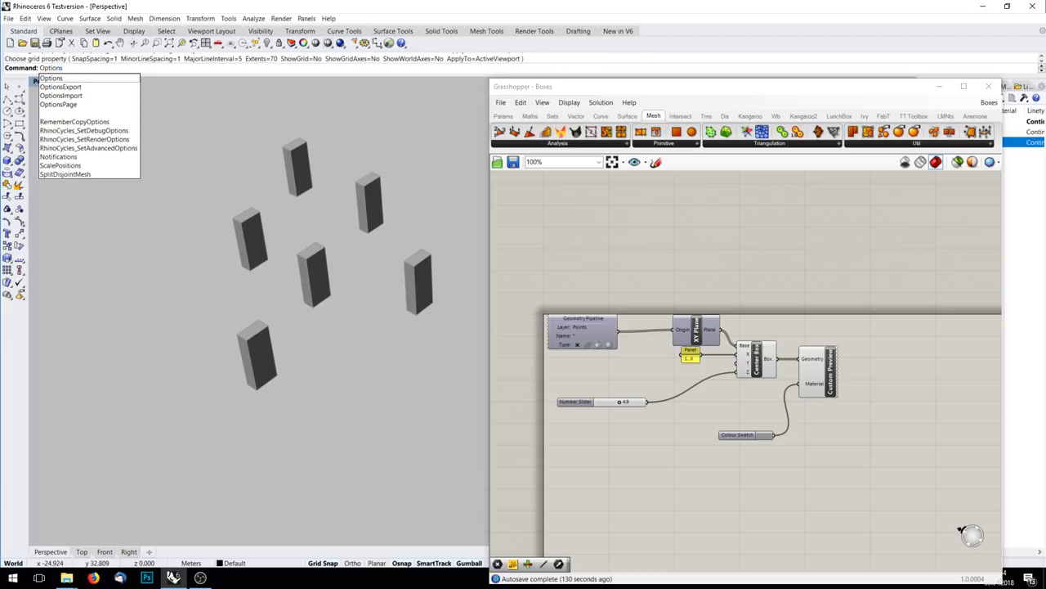
{"action": "key", "text": "Return"}
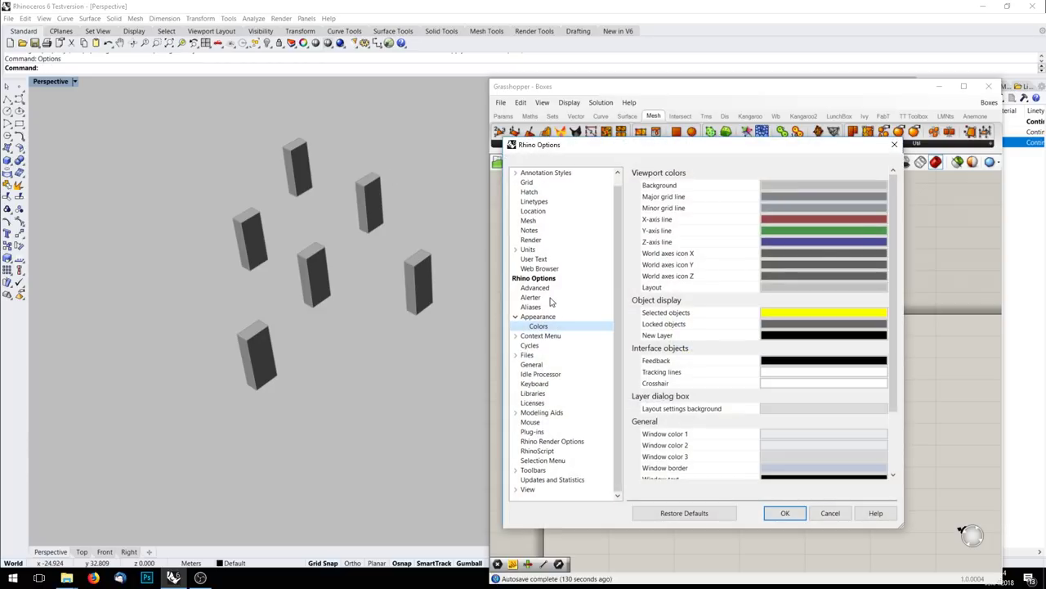
{"action": "left_click", "coordinate": [831, 187]}
{"action": "left_click", "coordinate": [599, 267]}
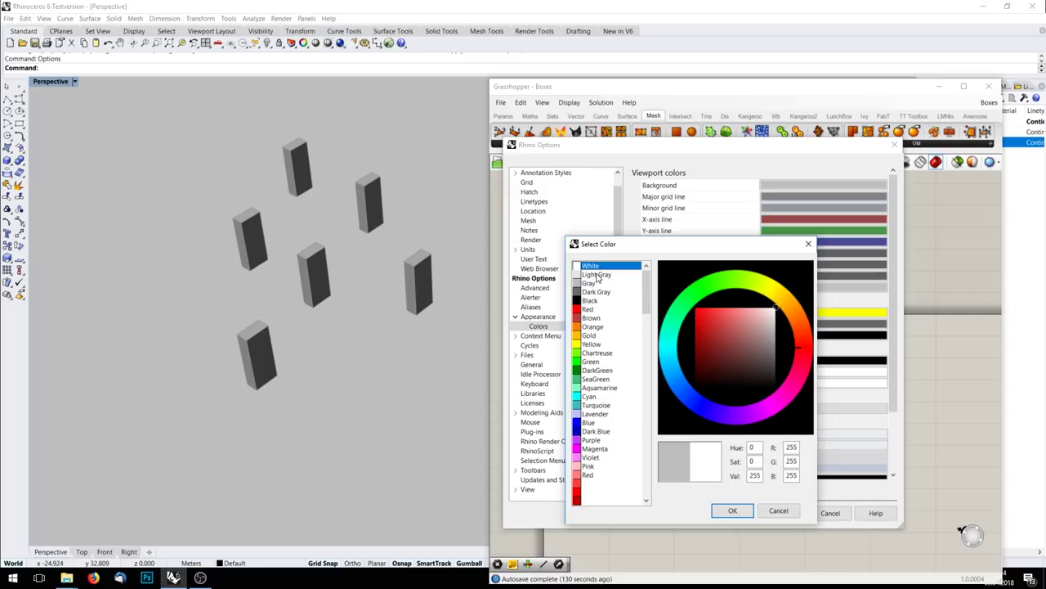
{"action": "left_click", "coordinate": [730, 510]}
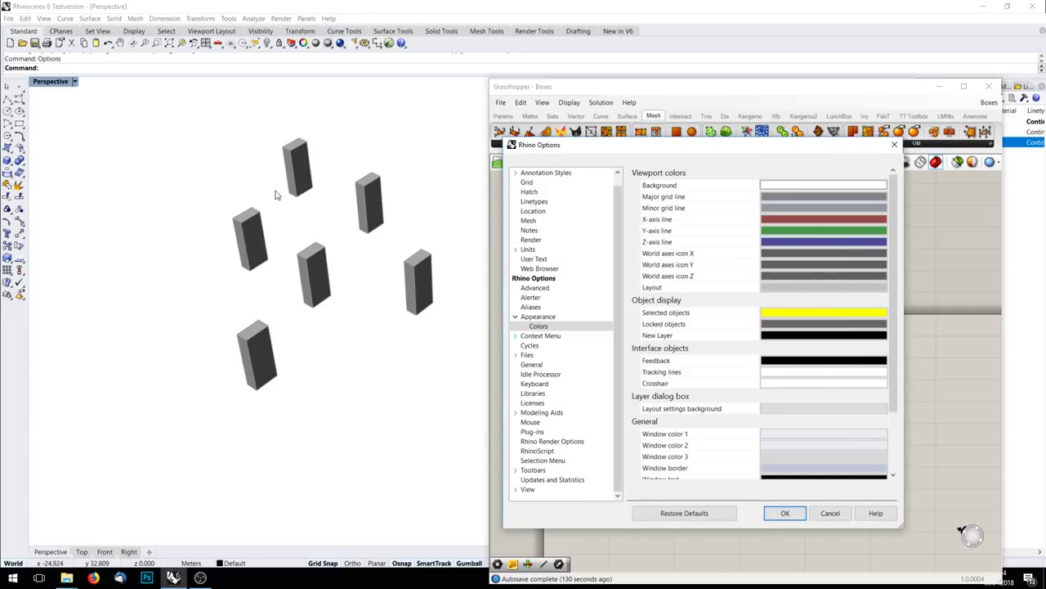
{"action": "left_click", "coordinate": [785, 513]}
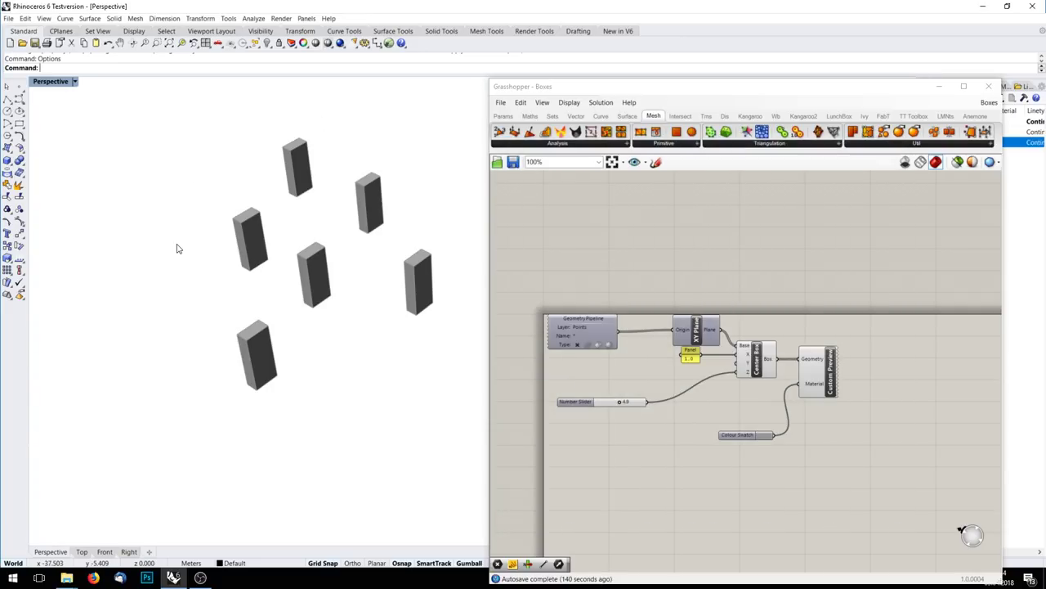
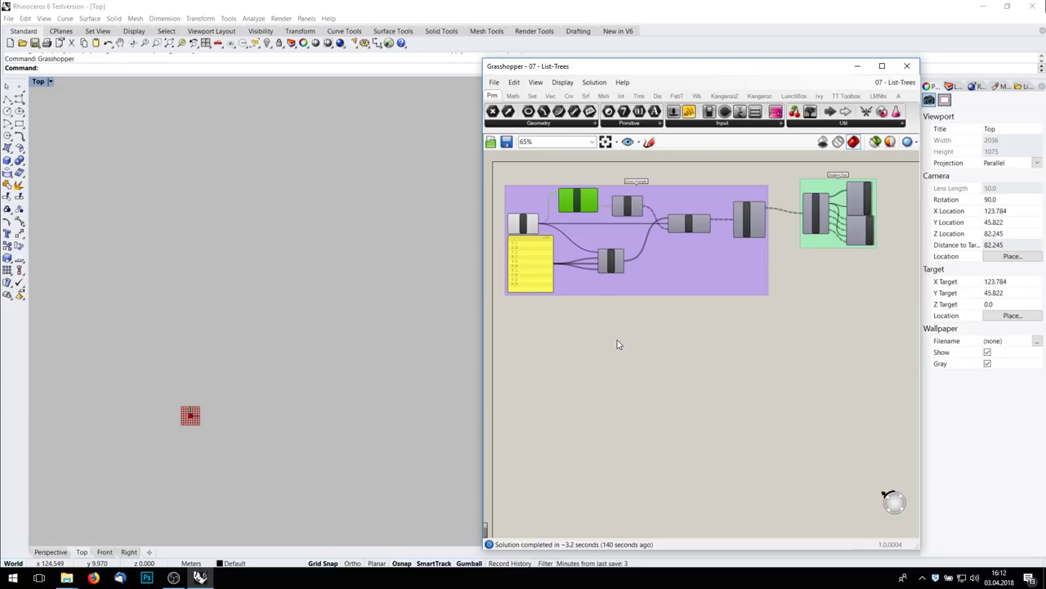
Step: Select the first XY Plane component of the definition to highlight its plane in the Top viewport
{"action": "scroll", "coordinate": [558, 306], "scroll_direction": "up", "scroll_amount": 6}
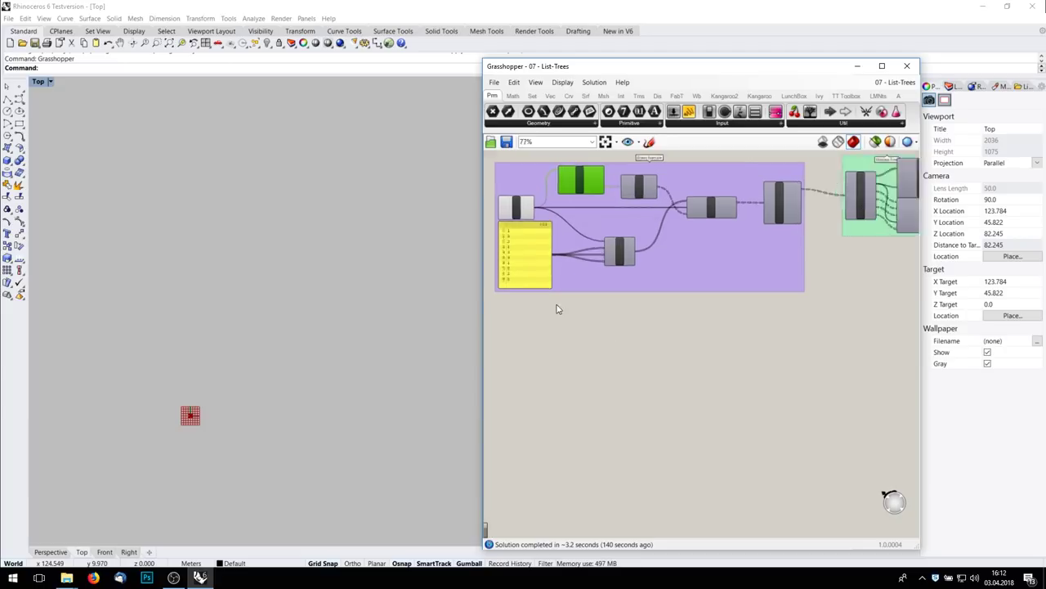
{"action": "right_click_drag", "start_coordinate": [663, 270], "coordinate": [632, 333]}
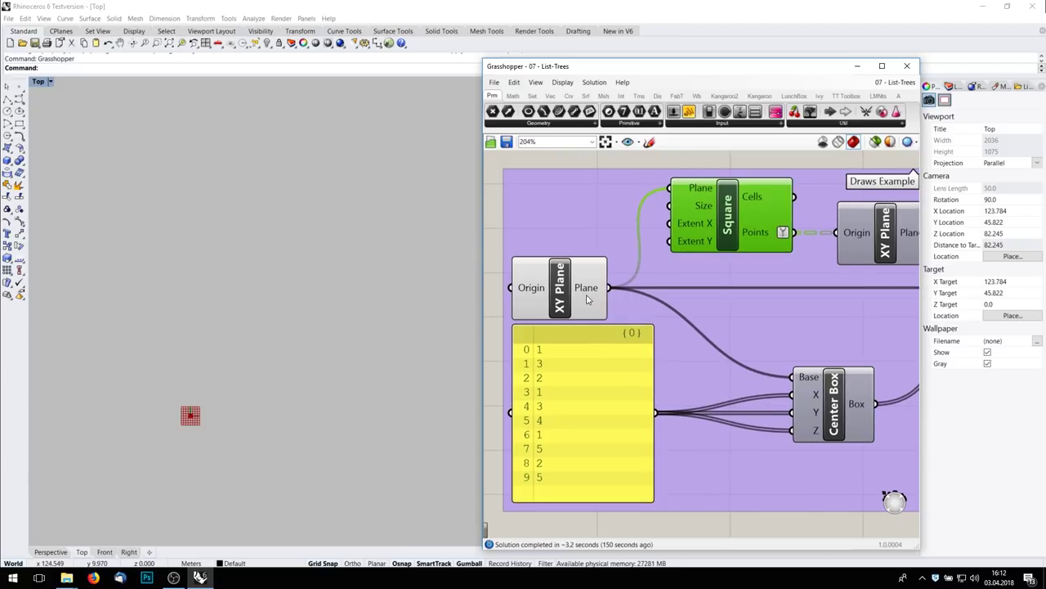
{"action": "left_click", "coordinate": [576, 290]}
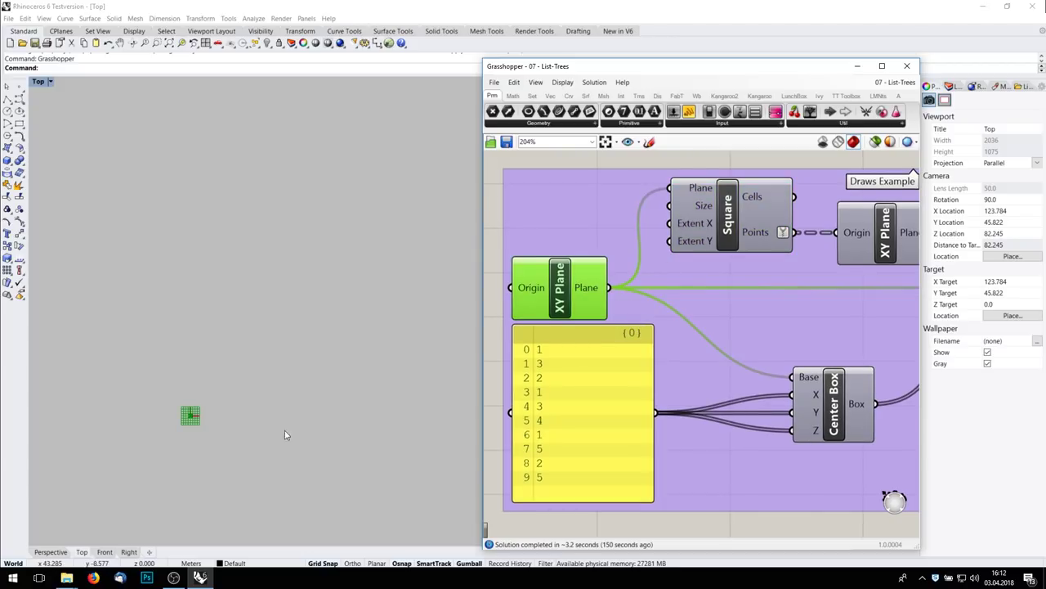
{"action": "right_click_drag", "start_coordinate": [286, 435], "coordinate": [260, 263]}
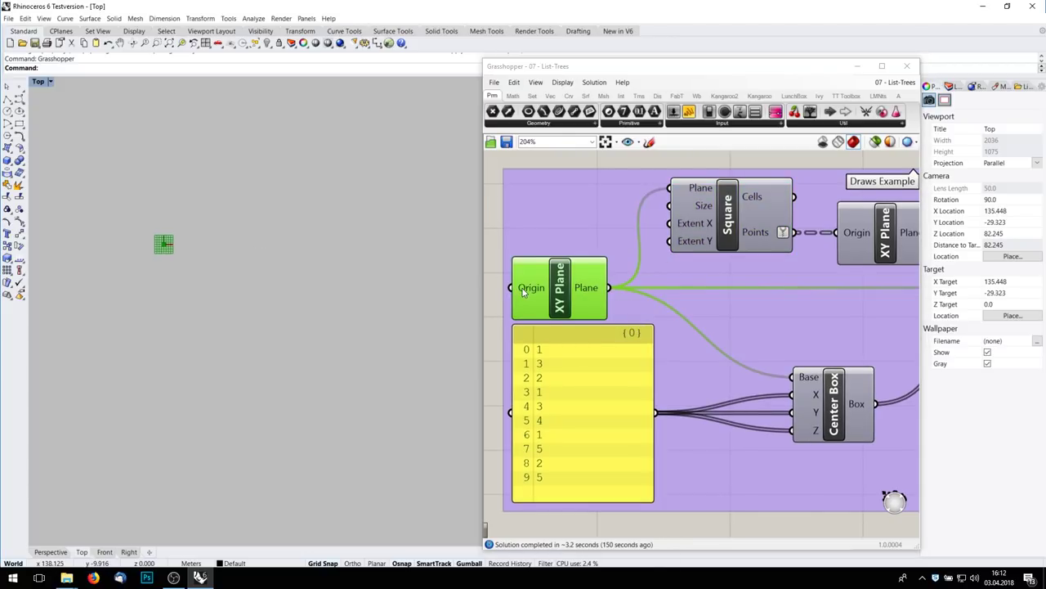
{"action": "mouse_move", "coordinate": [523, 292]}
Step: Turn on the preview of the Square grid component and check its Extent X and Extent Y inputs
{"action": "left_click", "coordinate": [742, 217]}
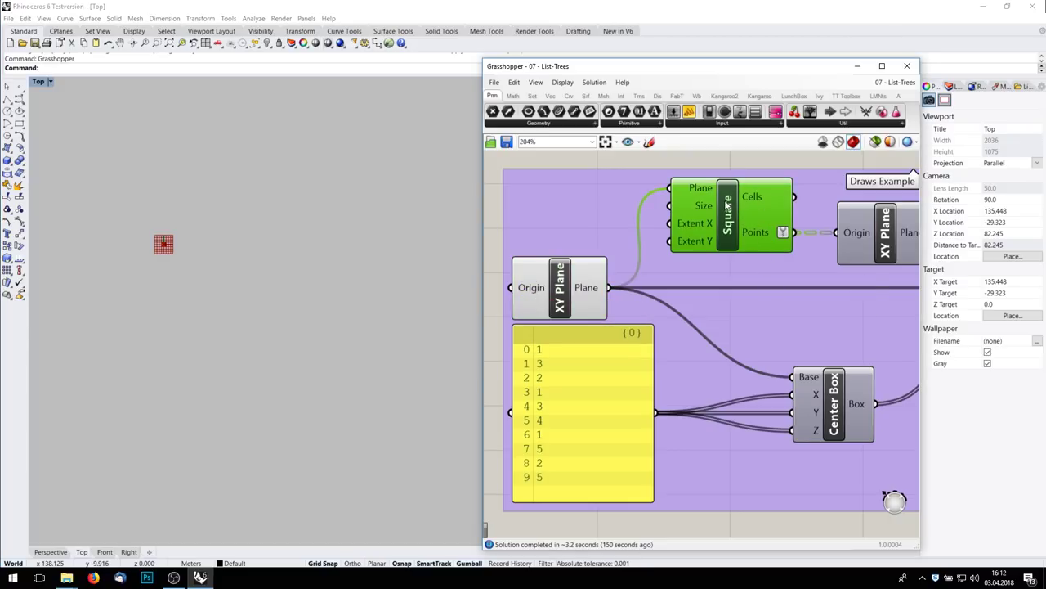
{"action": "right_click", "coordinate": [726, 202]}
{"action": "left_click", "coordinate": [749, 221]}
{"action": "right_click_drag", "start_coordinate": [381, 235], "coordinate": [376, 442]}
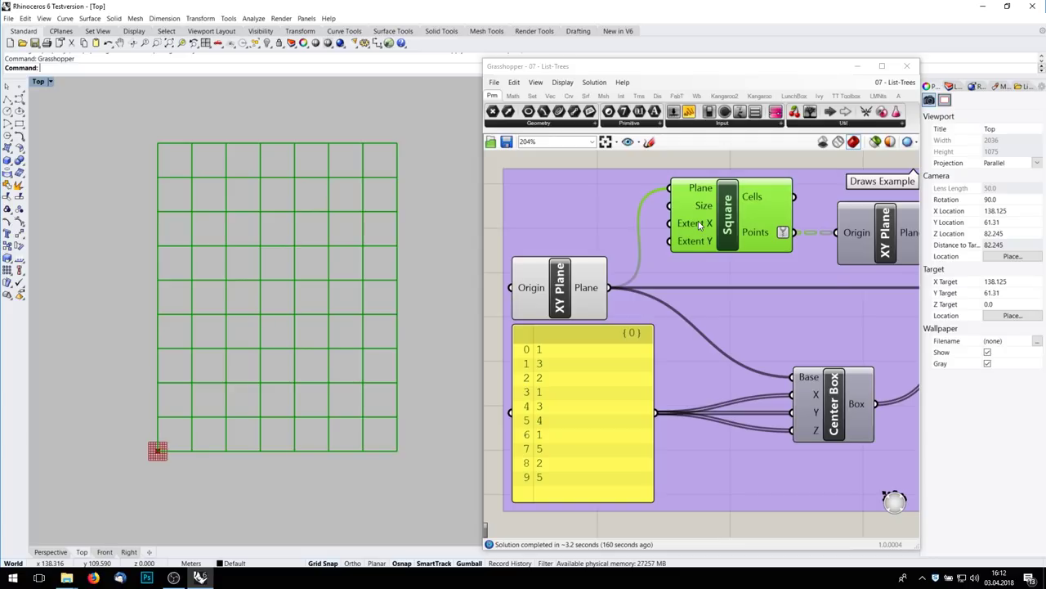
{"action": "mouse_move", "coordinate": [699, 226]}
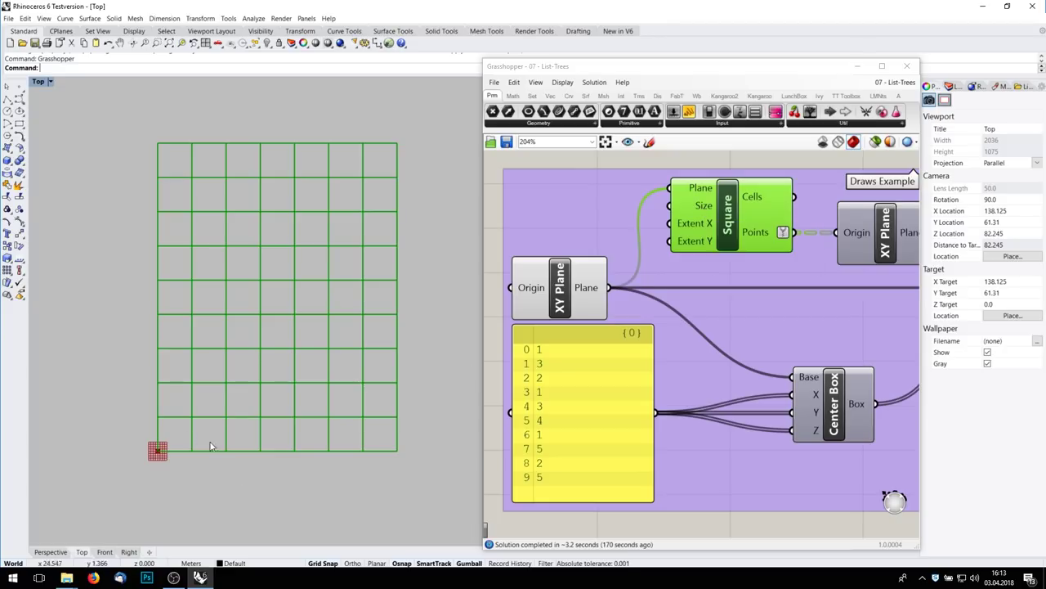
Step: Add a Point parameter fed by the Square component's Points output to show the grid corners, and delete it again
{"action": "right_click_drag", "start_coordinate": [866, 221], "coordinate": [768, 264]}
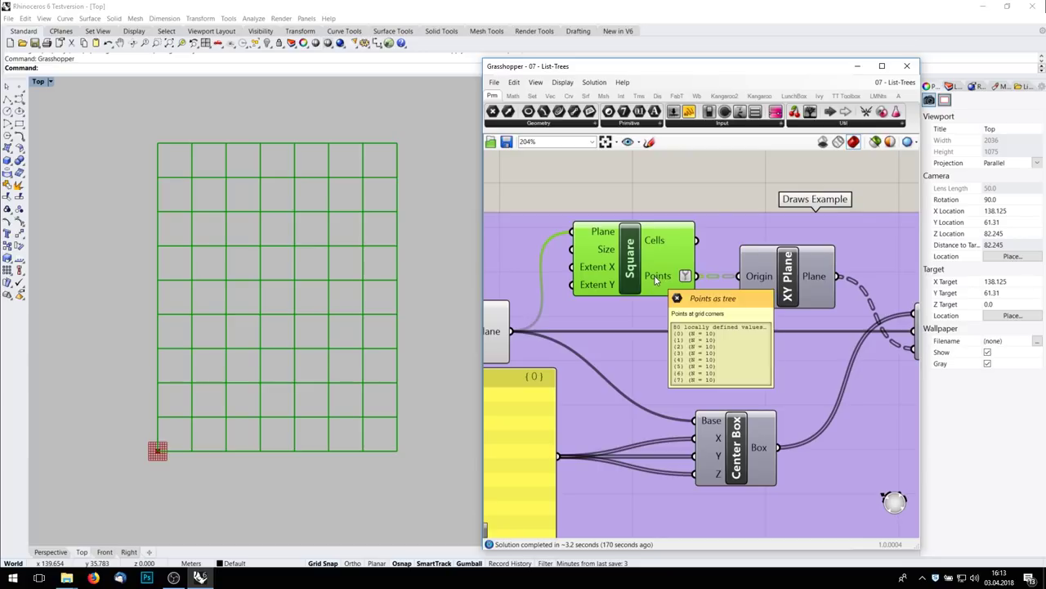
{"action": "double_click", "coordinate": [728, 174]}
{"action": "type", "text": "point"}
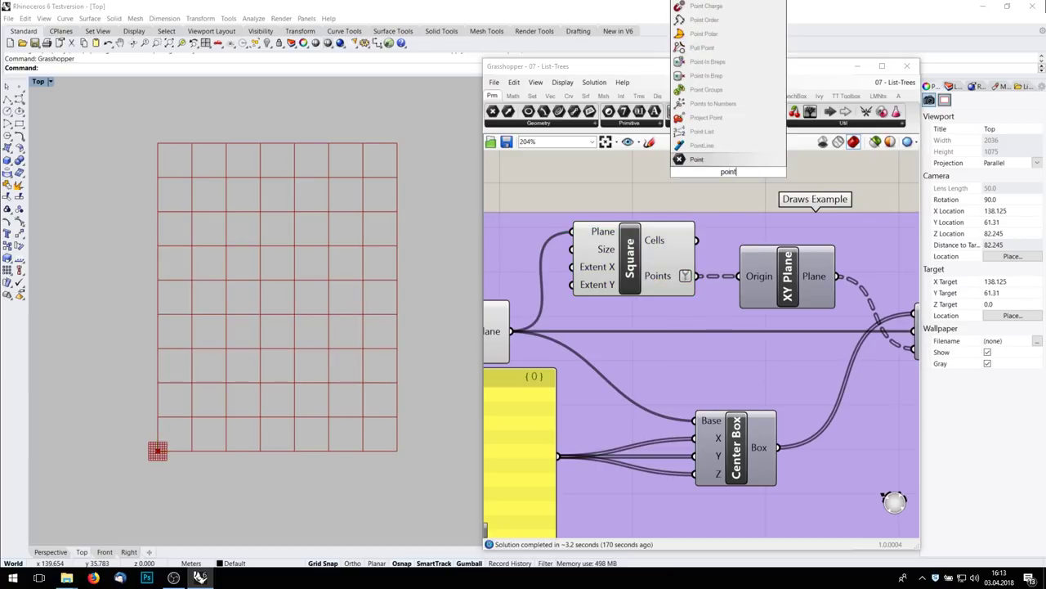
{"action": "key", "text": "Return"}
{"action": "left_click_drag", "start_coordinate": [696, 277], "coordinate": [777, 179]}
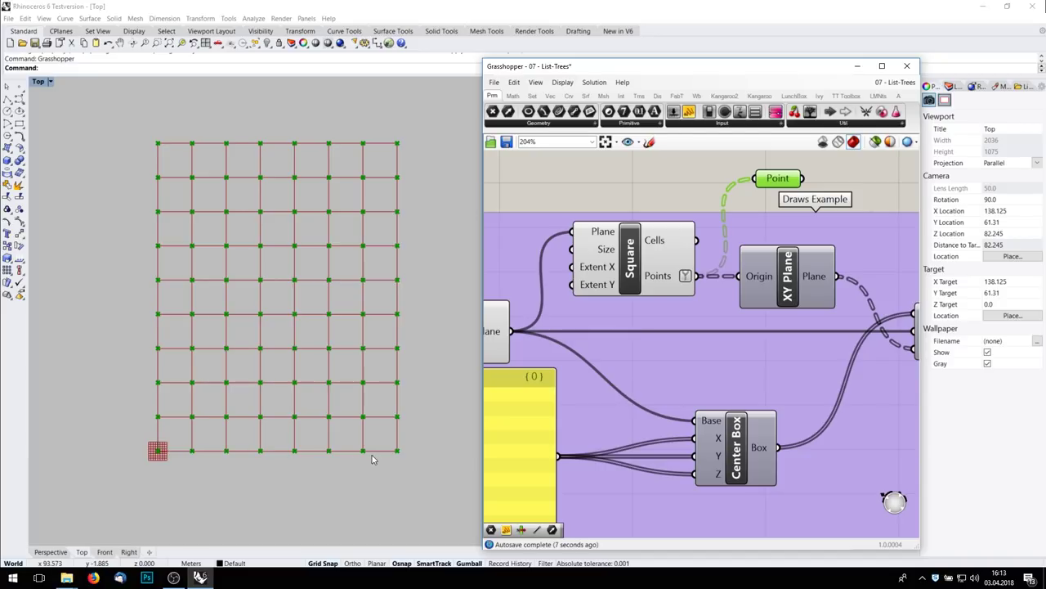
{"action": "right_click_drag", "start_coordinate": [745, 278], "coordinate": [617, 293]}
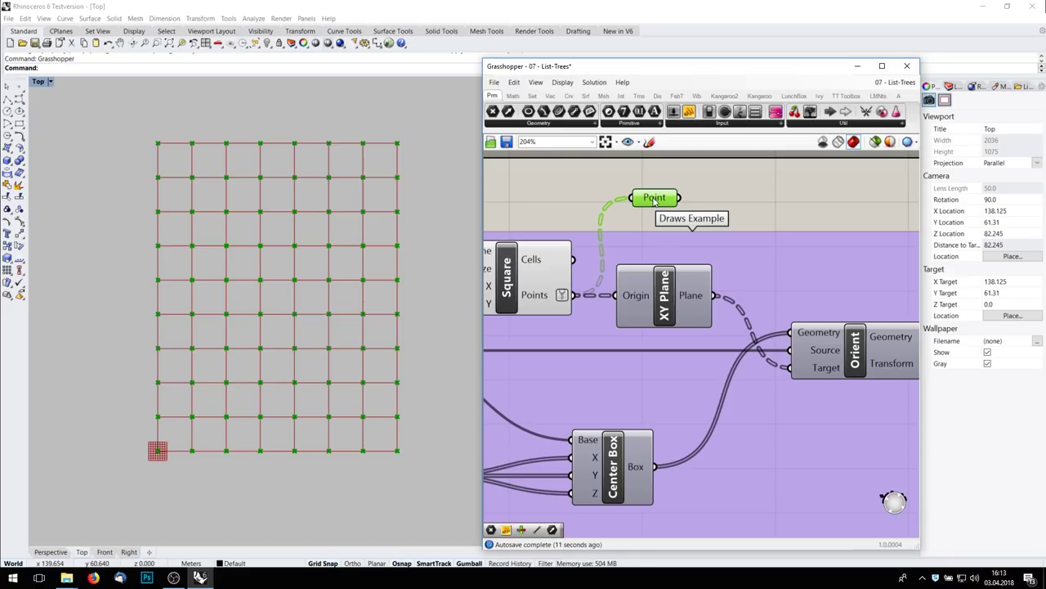
{"action": "key", "text": "Delete"}
Step: Preview the XY Plane component fed by the Square grid's points, and switch its preview off again
{"action": "left_click", "coordinate": [664, 307]}
{"action": "right_click", "coordinate": [691, 292]}
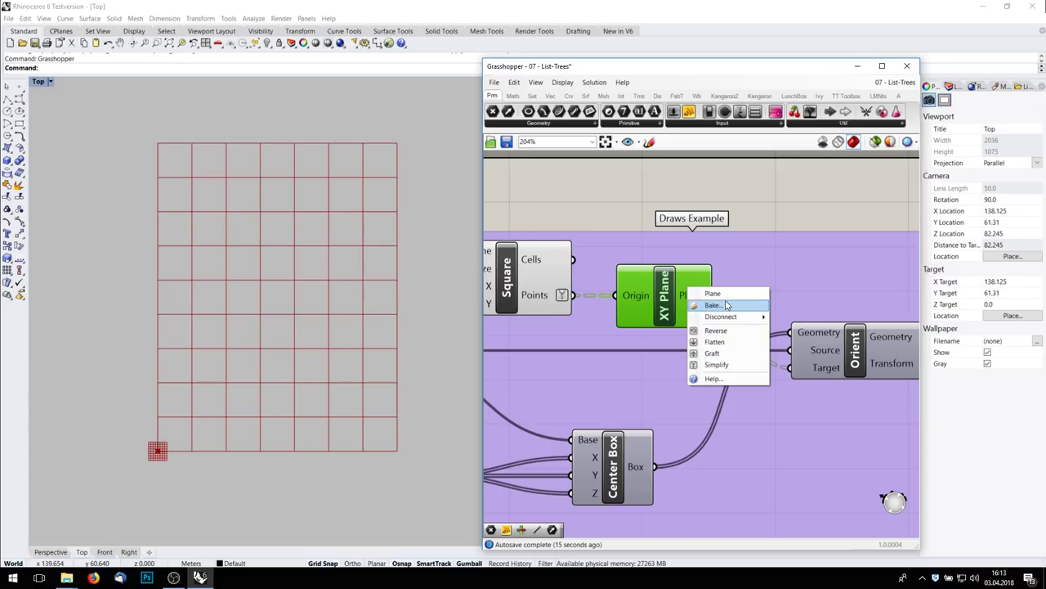
{"action": "right_click", "coordinate": [670, 281]}
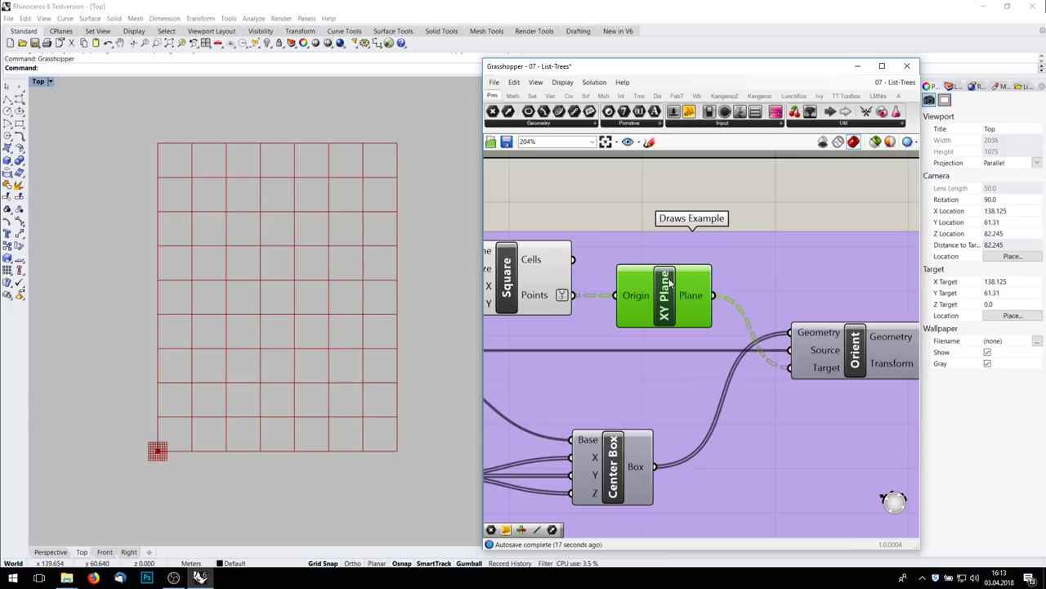
{"action": "left_click", "coordinate": [709, 309]}
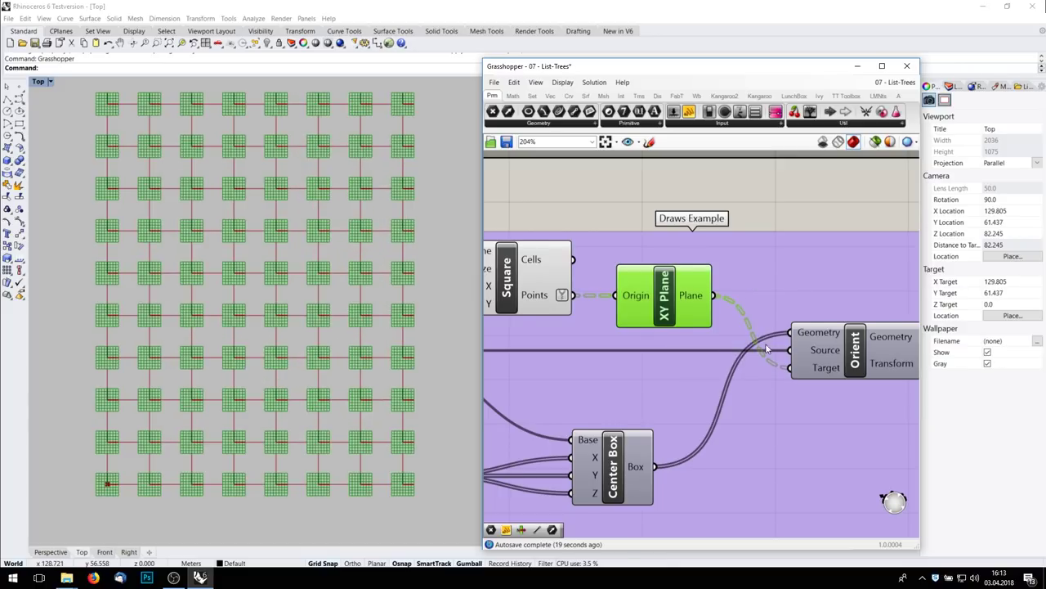
{"action": "right_click", "coordinate": [625, 230]}
{"action": "left_click", "coordinate": [652, 249]}
Step: Turn on the preview of the Center Box component
{"action": "scroll", "coordinate": [734, 315], "scroll_direction": "down", "scroll_amount": 4}
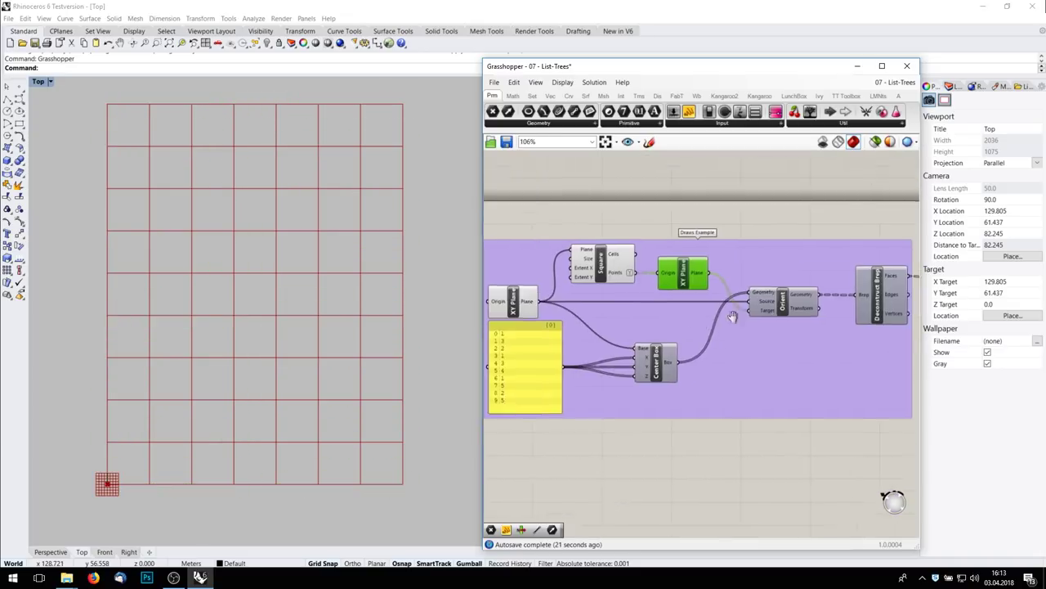
{"action": "scroll", "coordinate": [690, 354], "scroll_direction": "up", "scroll_amount": 3}
{"action": "right_click_drag", "start_coordinate": [690, 354], "coordinate": [805, 335]}
{"action": "left_click", "coordinate": [754, 351]}
{"action": "right_click", "coordinate": [754, 351]}
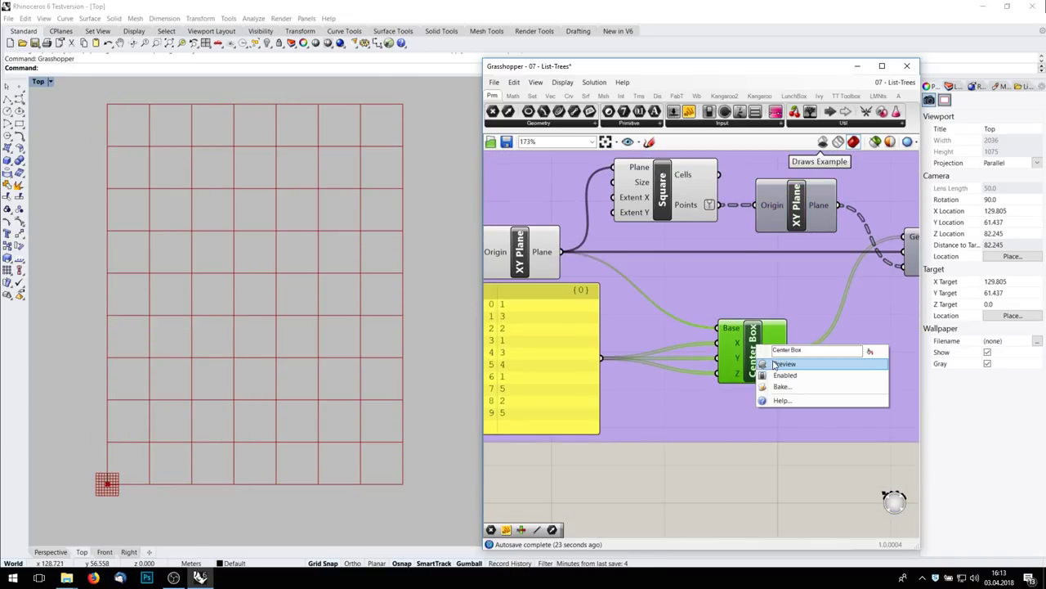
{"action": "left_click", "coordinate": [781, 365]}
Step: Examine the number list in the panel that feeds the Center Box's X, Y and Z inputs, leaving its text unedited
{"action": "right_click_drag", "start_coordinate": [559, 343], "coordinate": [616, 329]}
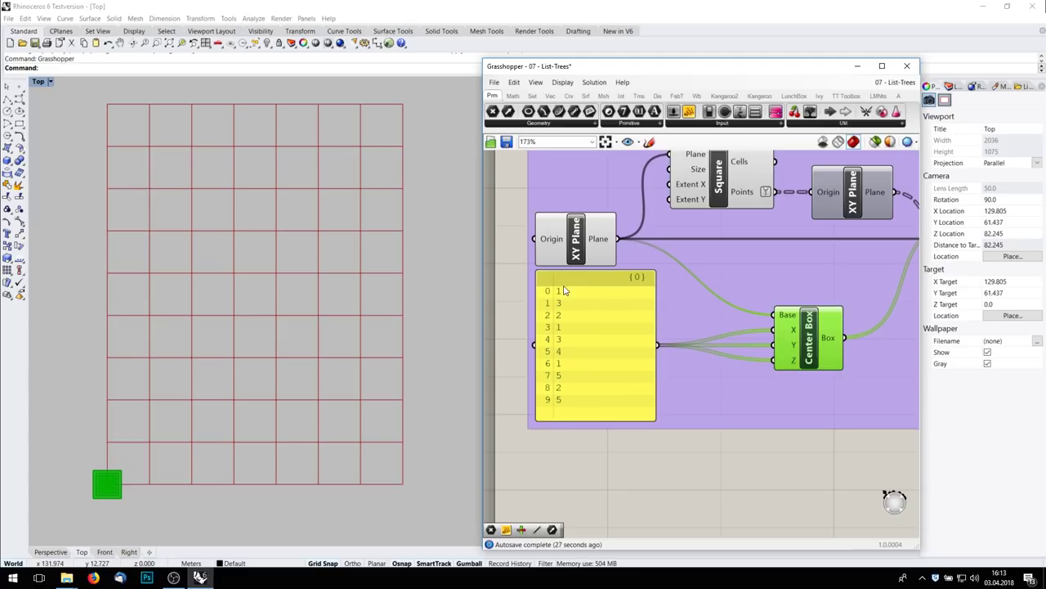
{"action": "double_click", "coordinate": [610, 338]}
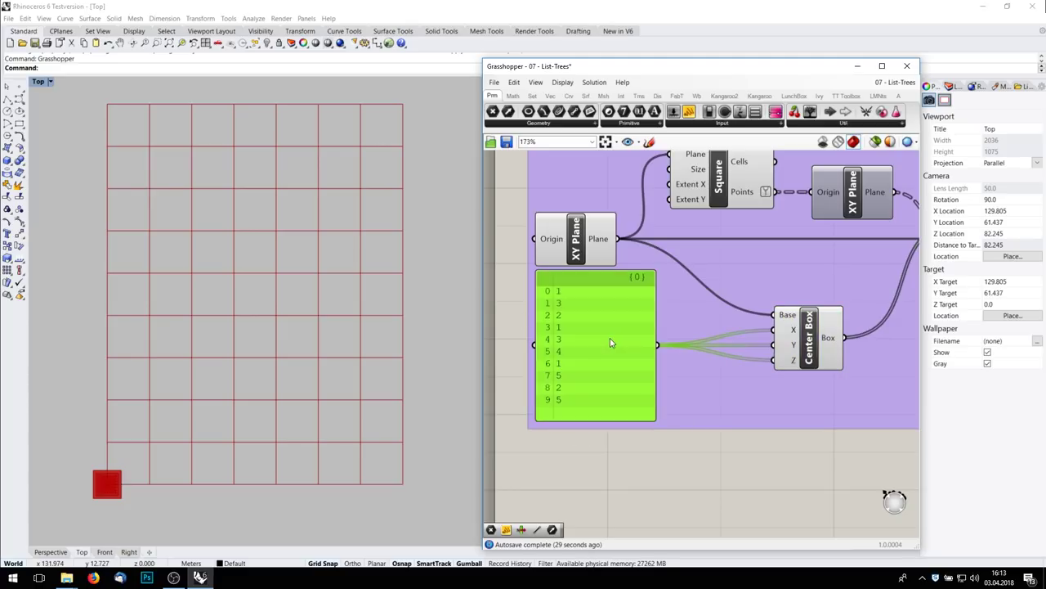
{"action": "left_click", "coordinate": [611, 375]}
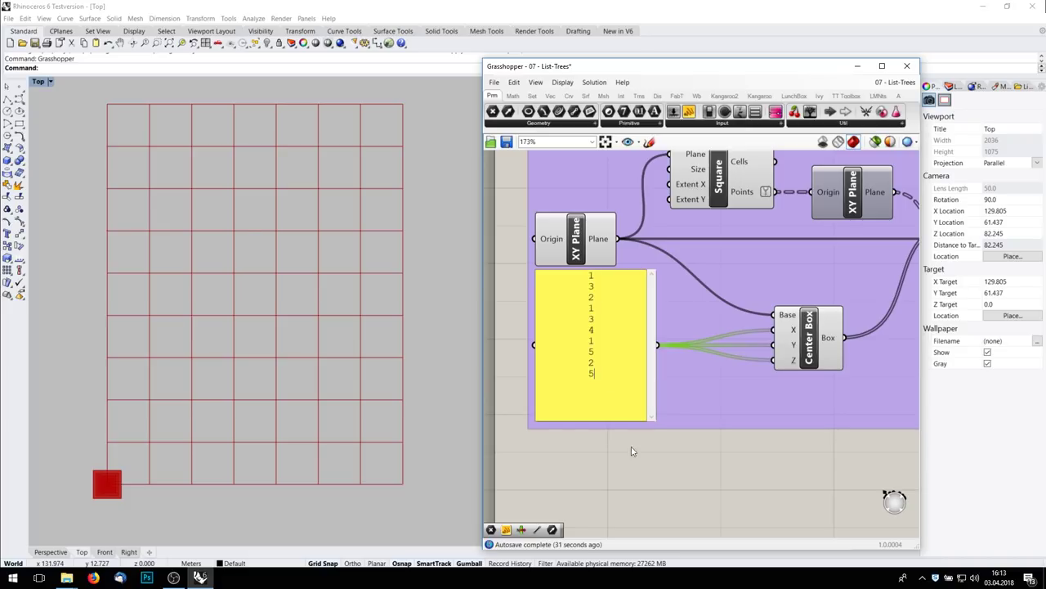
{"action": "left_click", "coordinate": [676, 491]}
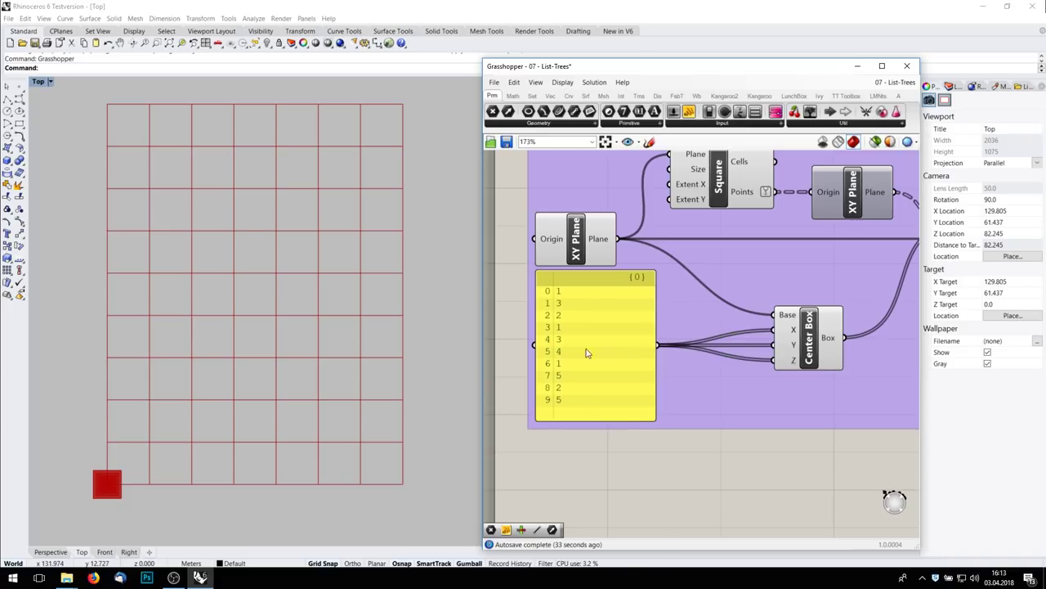
{"action": "right_click", "coordinate": [583, 320]}
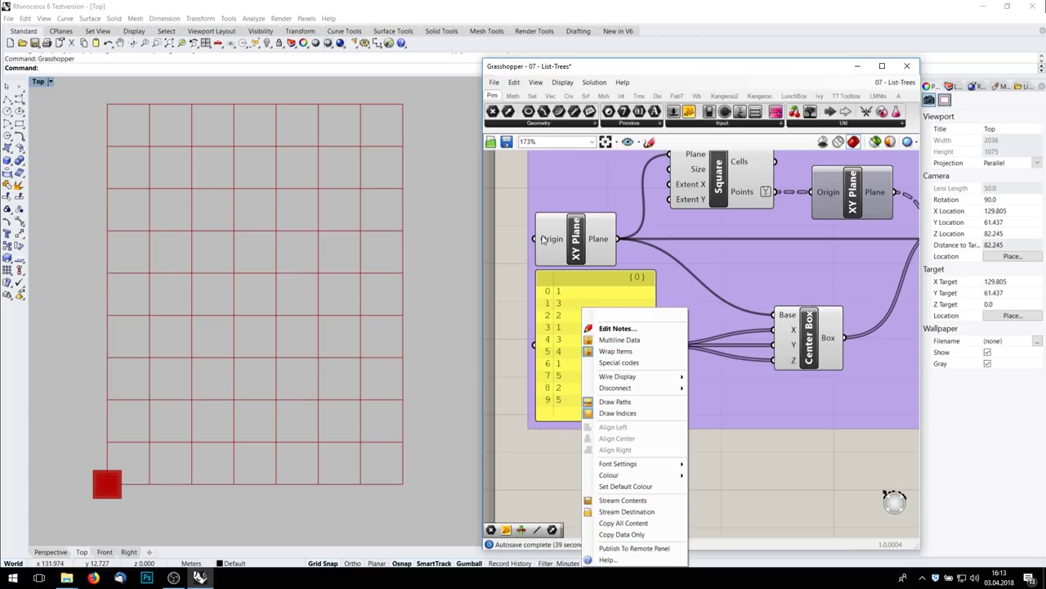
{"action": "left_click", "coordinate": [830, 471]}
Step: Inspect the nested Center Box geometry at the grid's origin and switch the component's preview off
{"action": "right_click_drag", "start_coordinate": [838, 318], "coordinate": [591, 359]}
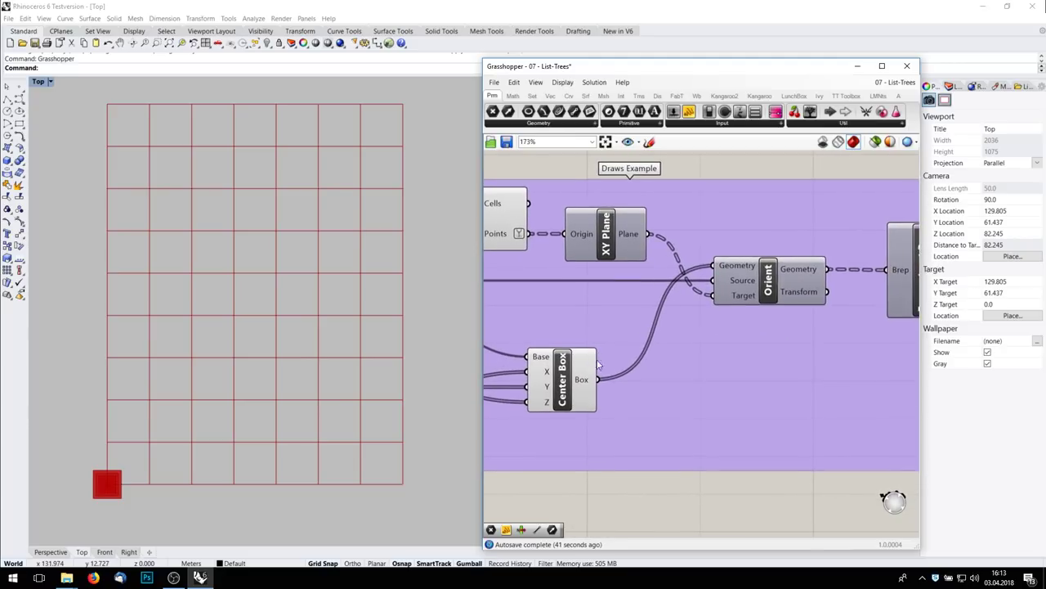
{"action": "left_click", "coordinate": [562, 376]}
{"action": "scroll", "coordinate": [125, 442], "scroll_direction": "up", "scroll_amount": 6}
{"action": "right_click_drag", "start_coordinate": [131, 509], "coordinate": [215, 284]}
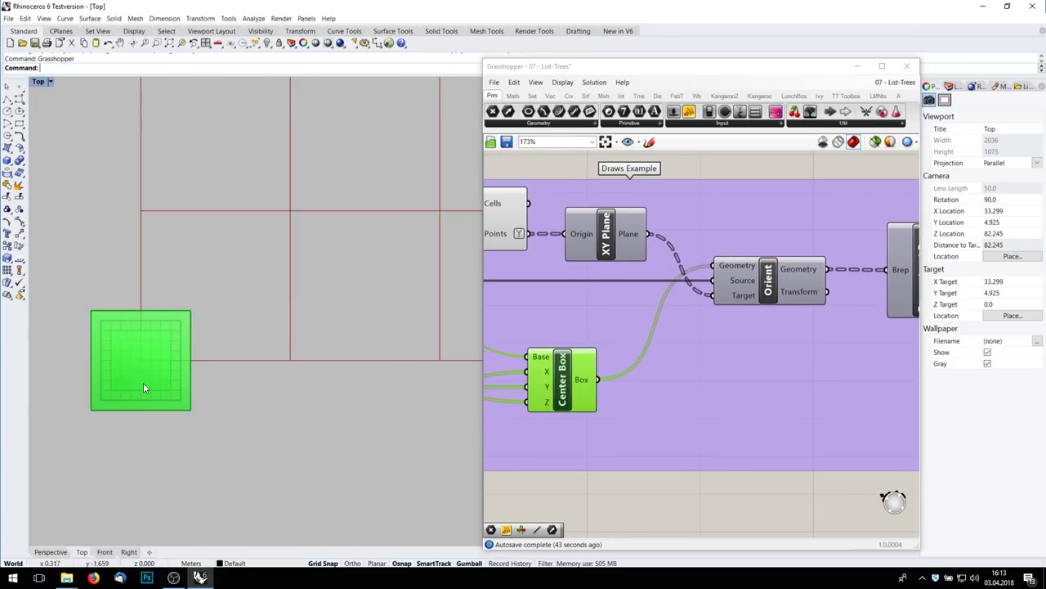
{"action": "scroll", "coordinate": [144, 385], "scroll_direction": "up", "scroll_amount": 6}
{"action": "scroll", "coordinate": [176, 359], "scroll_direction": "down", "scroll_amount": 1}
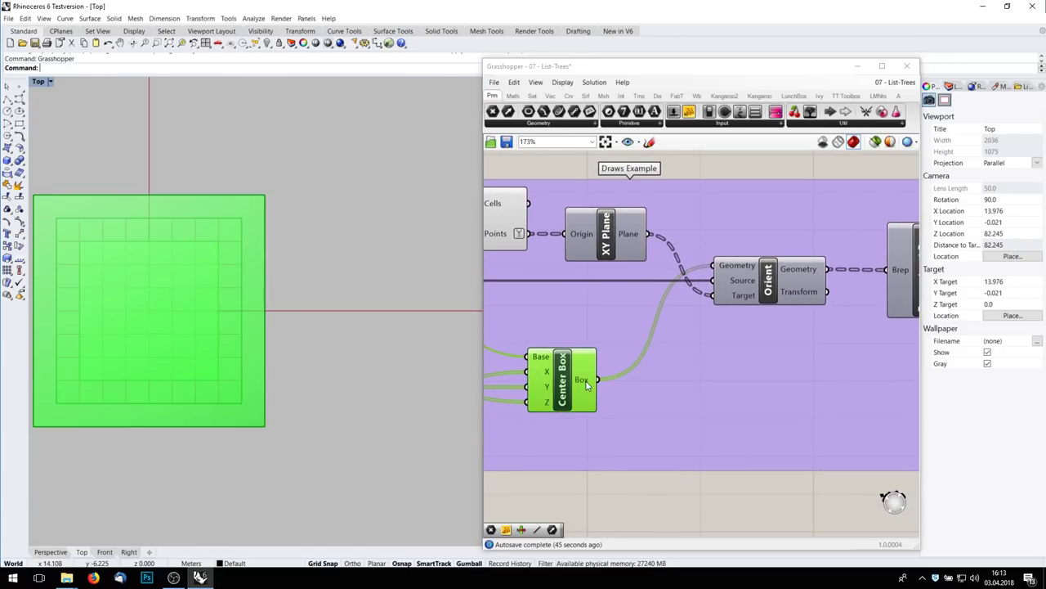
{"action": "scroll", "coordinate": [586, 384], "scroll_direction": "down", "scroll_amount": 3}
{"action": "right_click", "coordinate": [544, 365]}
{"action": "left_click", "coordinate": [609, 384]}
Step: Trace the inputs of the Orient component and turn on its preview to show the boxes oriented onto the grid planes
{"action": "left_click", "coordinate": [665, 302]}
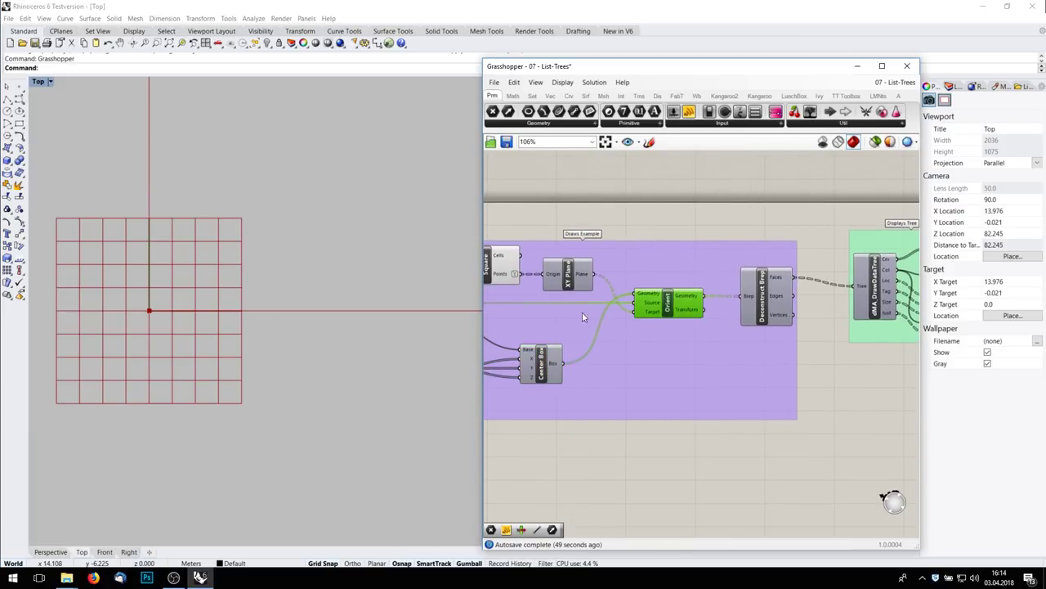
{"action": "right_click_drag", "start_coordinate": [583, 314], "coordinate": [729, 320]}
{"action": "scroll", "coordinate": [730, 324], "scroll_direction": "down", "scroll_amount": 3}
{"action": "scroll", "coordinate": [618, 315], "scroll_direction": "up", "scroll_amount": 4}
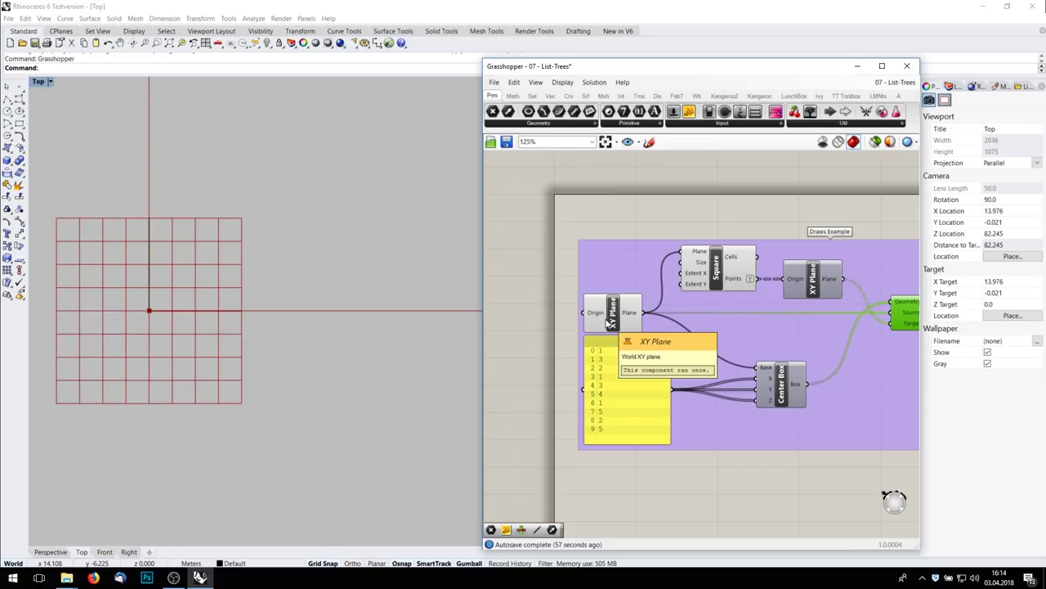
{"action": "right_click_drag", "start_coordinate": [852, 321], "coordinate": [776, 323]}
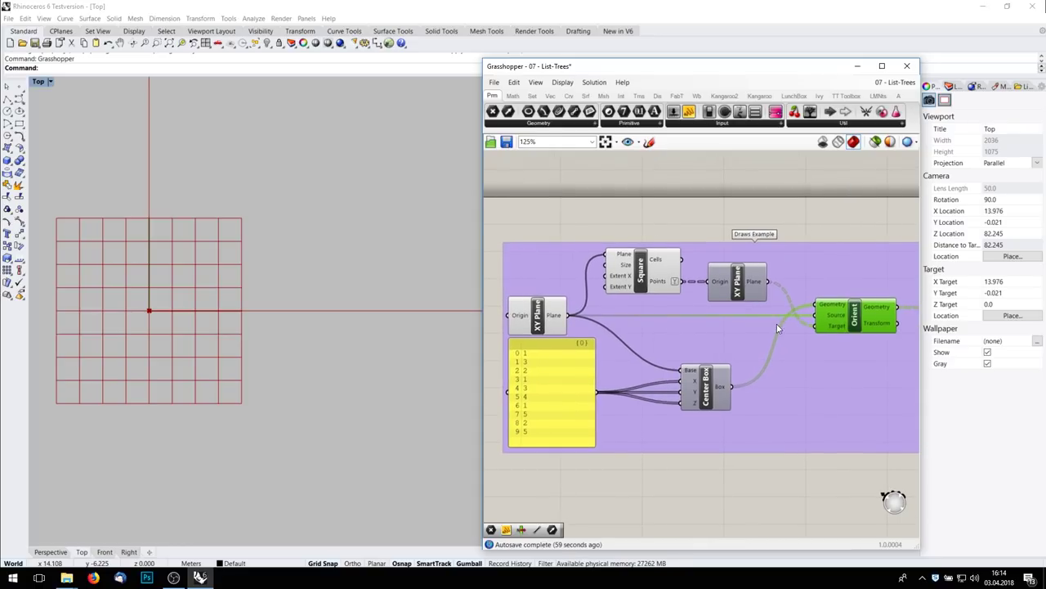
{"action": "right_click_drag", "start_coordinate": [800, 379], "coordinate": [755, 386]}
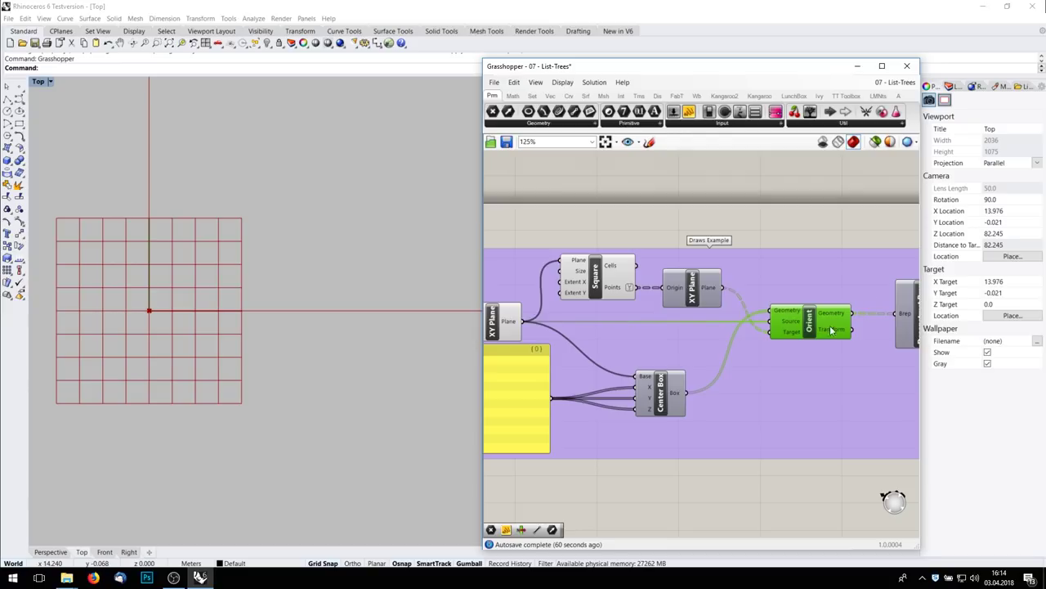
{"action": "left_click", "coordinate": [695, 289]}
{"action": "right_click_drag", "start_coordinate": [821, 327], "coordinate": [709, 343]}
{"action": "left_click", "coordinate": [699, 339]}
{"action": "right_click", "coordinate": [696, 335]}
{"action": "left_click", "coordinate": [726, 355]}
{"action": "scroll", "coordinate": [325, 274], "scroll_direction": "down", "scroll_amount": 18}
{"action": "right_click_drag", "start_coordinate": [350, 287], "coordinate": [327, 349]}
{"action": "scroll", "coordinate": [327, 349], "scroll_direction": "down", "scroll_amount": 5}
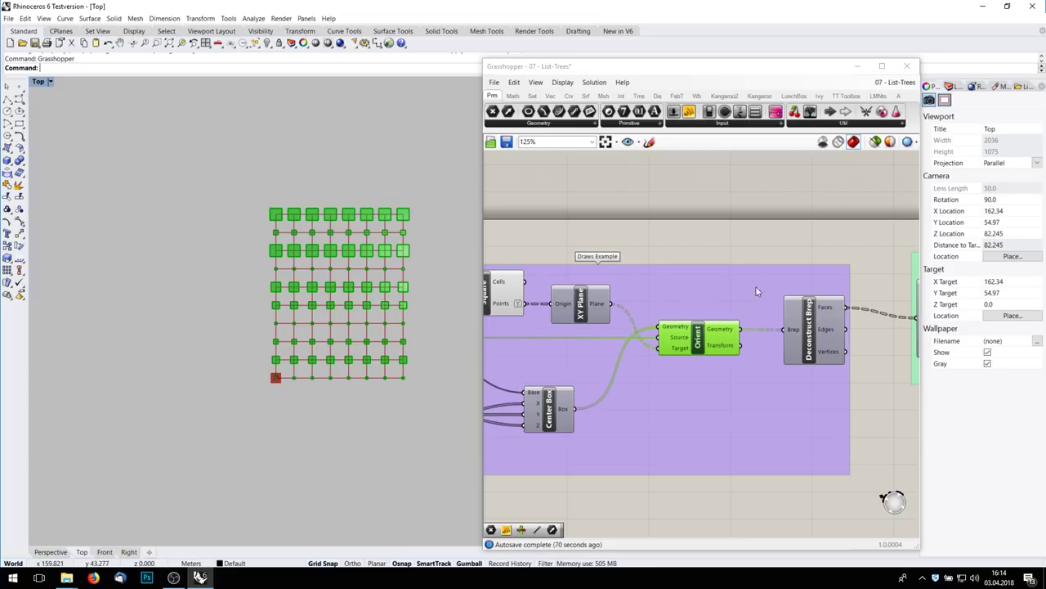
Step: Review the wiring into Orient, switch off its preview and turn on the preview of the Deconstruct Brep component
{"action": "right_click_drag", "start_coordinate": [756, 286], "coordinate": [735, 266]}
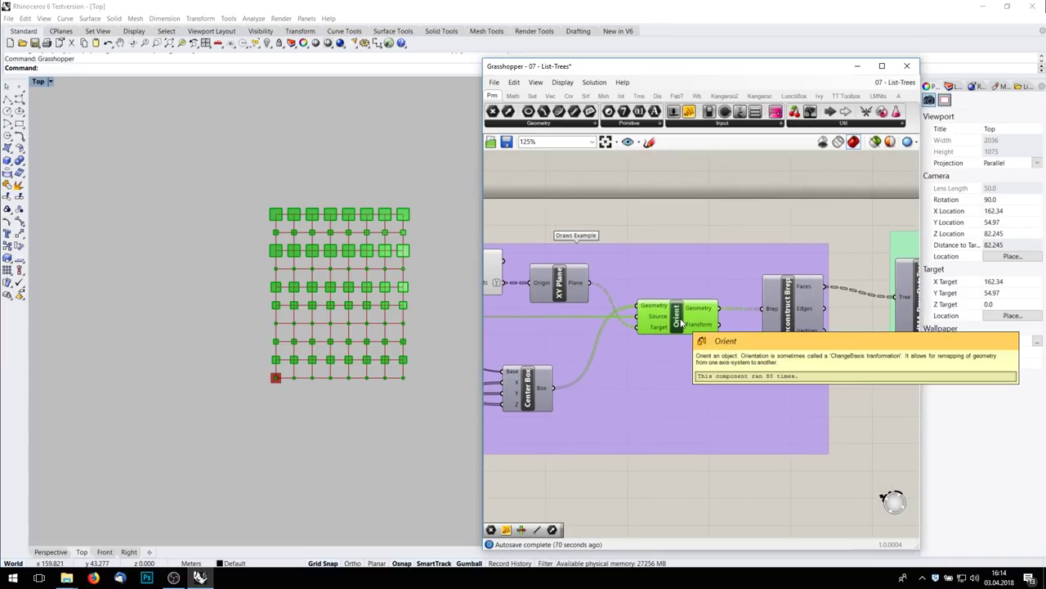
{"action": "right_click_drag", "start_coordinate": [684, 400], "coordinate": [704, 373]}
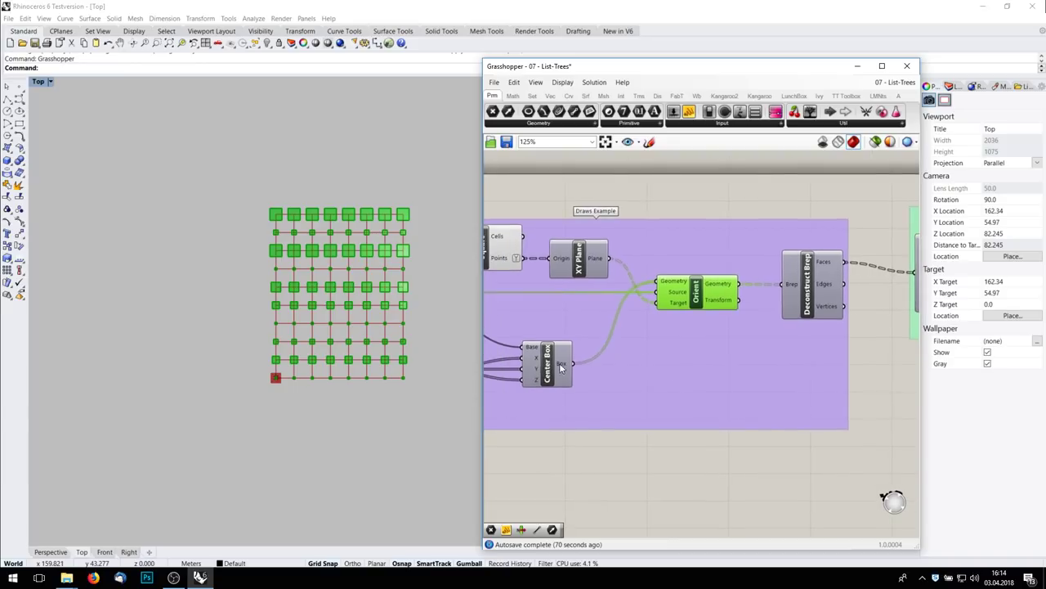
{"action": "right_click_drag", "start_coordinate": [564, 365], "coordinate": [687, 338]}
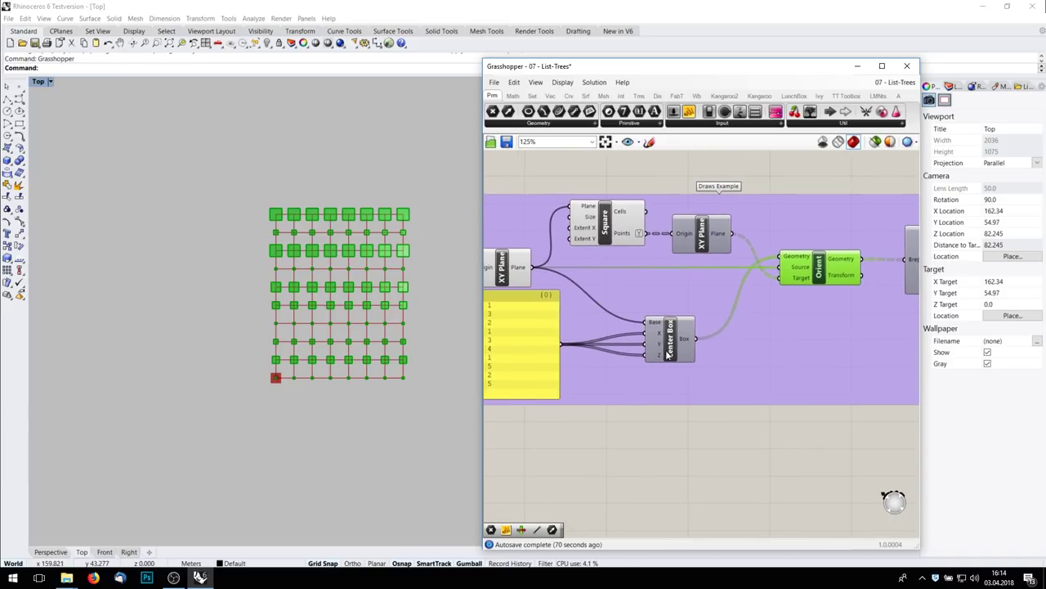
{"action": "right_click_drag", "start_coordinate": [721, 188], "coordinate": [708, 240]}
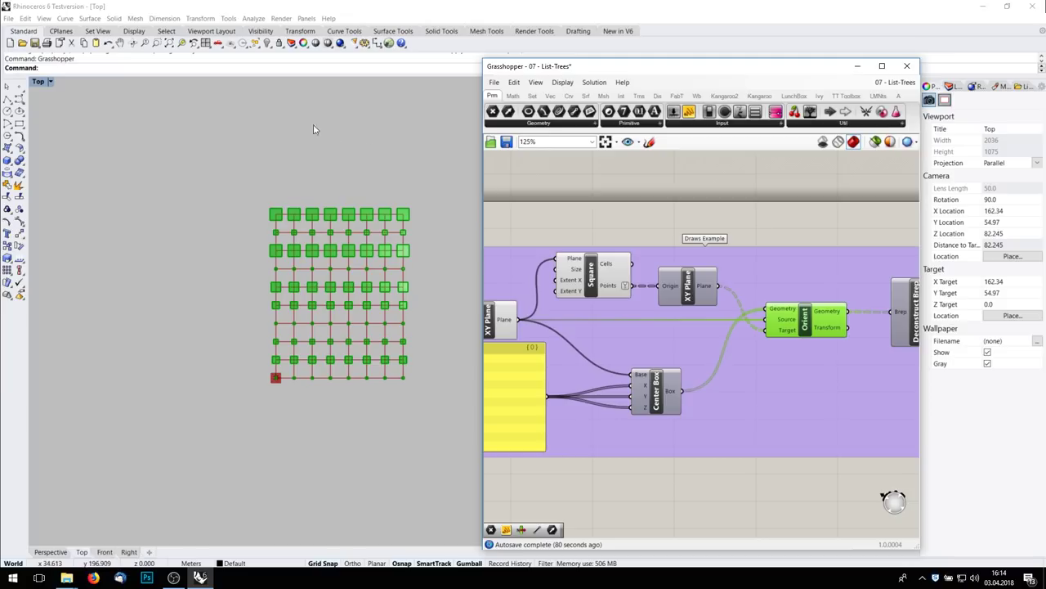
{"action": "right_click_drag", "start_coordinate": [875, 322], "coordinate": [762, 313]}
{"action": "left_click", "coordinate": [751, 313]}
{"action": "left_click", "coordinate": [632, 321]}
{"action": "right_click", "coordinate": [630, 320]}
{"action": "left_click", "coordinate": [659, 341]}
{"action": "left_click", "coordinate": [751, 320]}
{"action": "right_click", "coordinate": [749, 319]}
{"action": "left_click", "coordinate": [768, 337]}
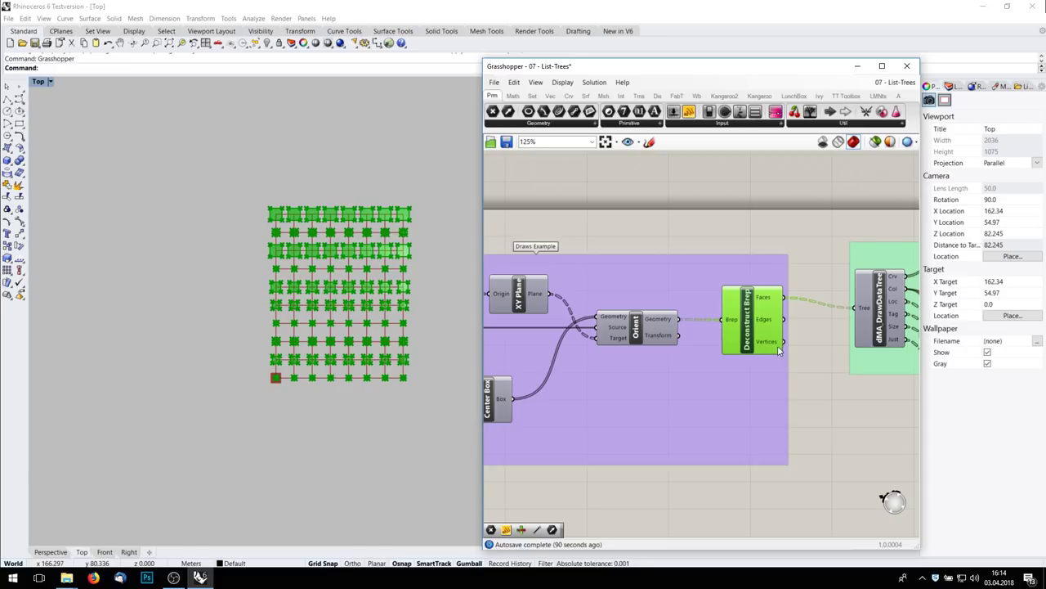
Step: Switch off the preview of Deconstruct Brep and move the Displays Tree group up to line its Tree input up with the Faces output
{"action": "right_click", "coordinate": [748, 304]}
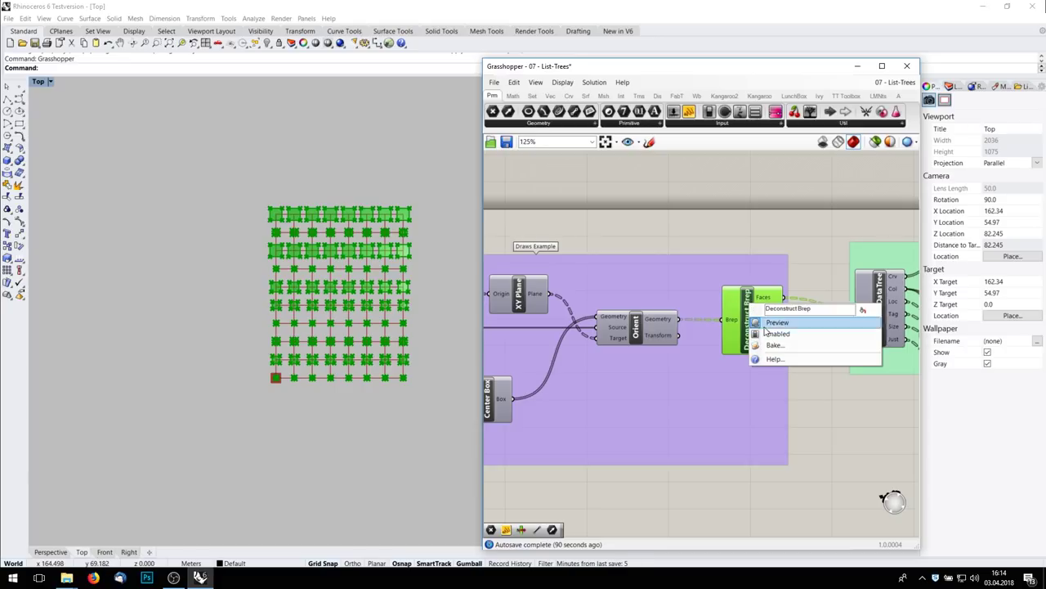
{"action": "left_click", "coordinate": [769, 327]}
{"action": "scroll", "coordinate": [730, 319], "scroll_direction": "down", "scroll_amount": 3}
{"action": "scroll", "coordinate": [814, 296], "scroll_direction": "up", "scroll_amount": 3}
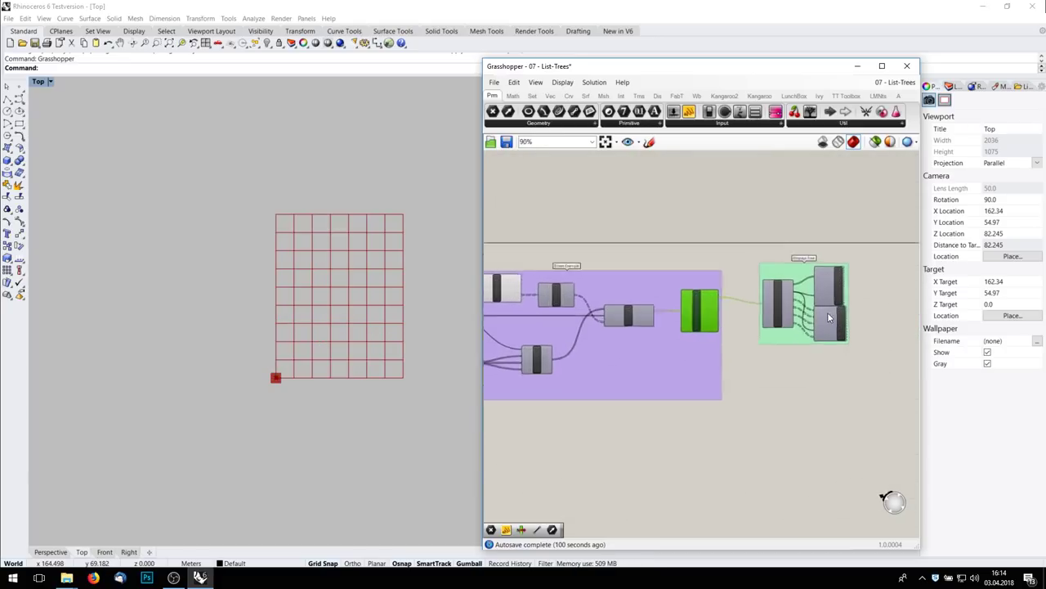
{"action": "left_click_drag", "start_coordinate": [869, 277], "coordinate": [871, 246]}
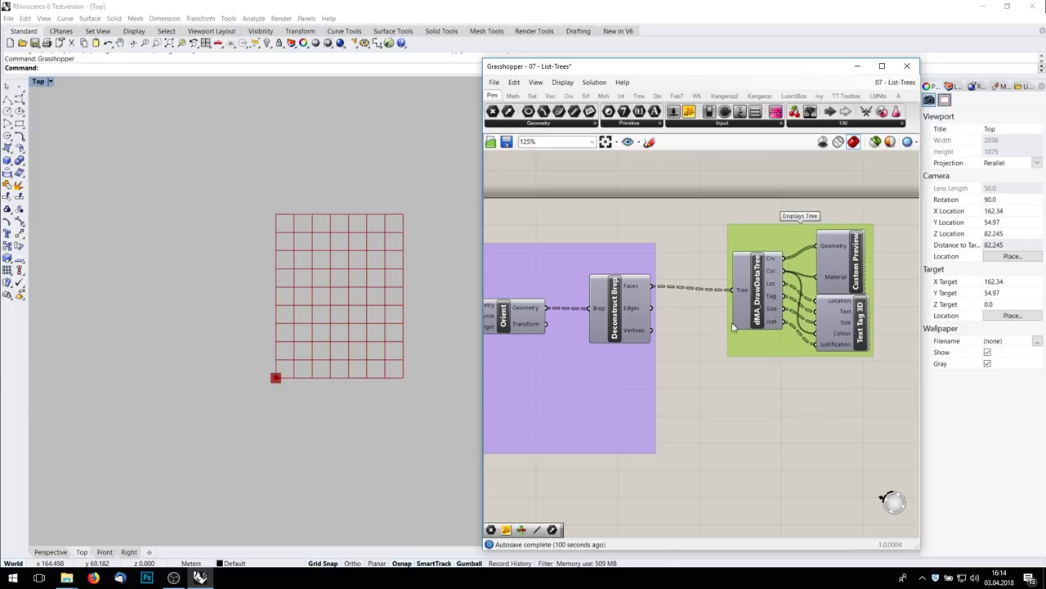
{"action": "left_click_drag", "start_coordinate": [750, 349], "coordinate": [748, 345]}
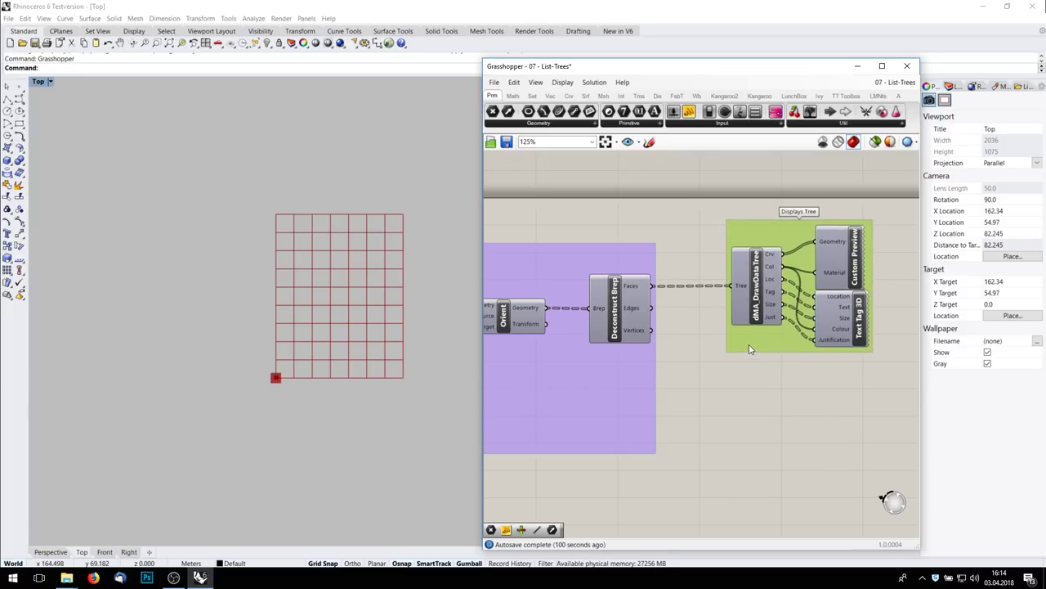
Step: Inspect the dMA_DrawDataTree cluster's description and its outputs inside the Displays Tree group
{"action": "left_click", "coordinate": [756, 282]}
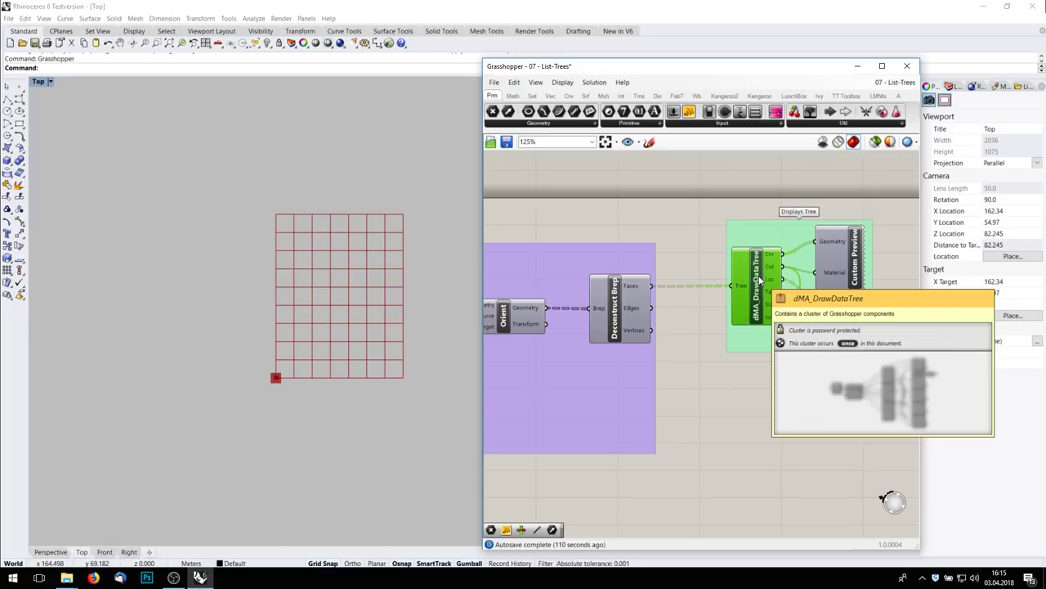
{"action": "right_click_drag", "start_coordinate": [759, 280], "coordinate": [702, 302]}
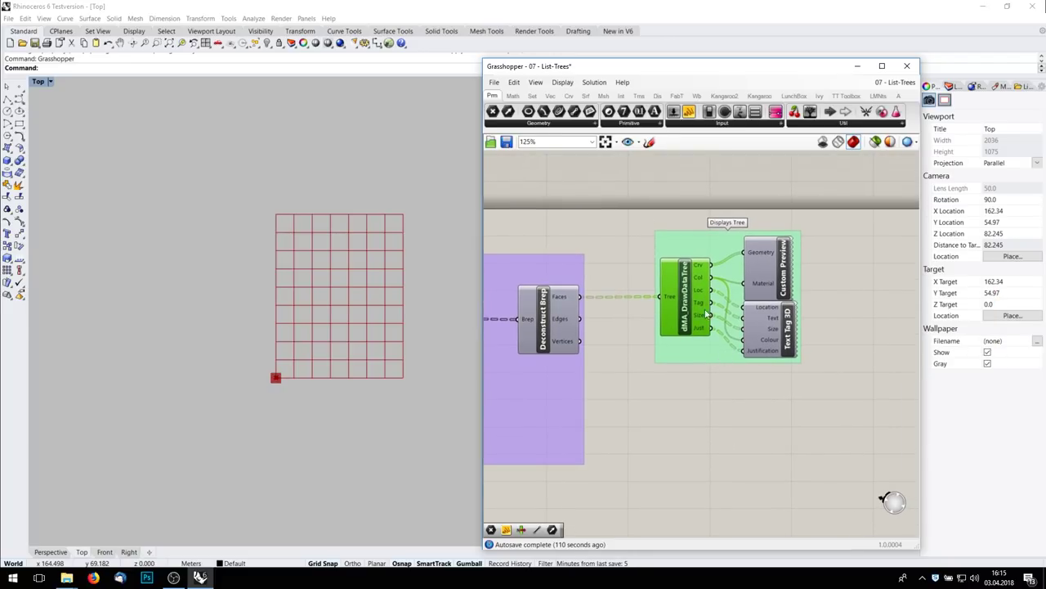
{"action": "mouse_move", "coordinate": [706, 308]}
Step: Turn on the previews of the Custom Preview and Text Tag 3D components in the Displays Tree group
{"action": "right_click", "coordinate": [764, 263]}
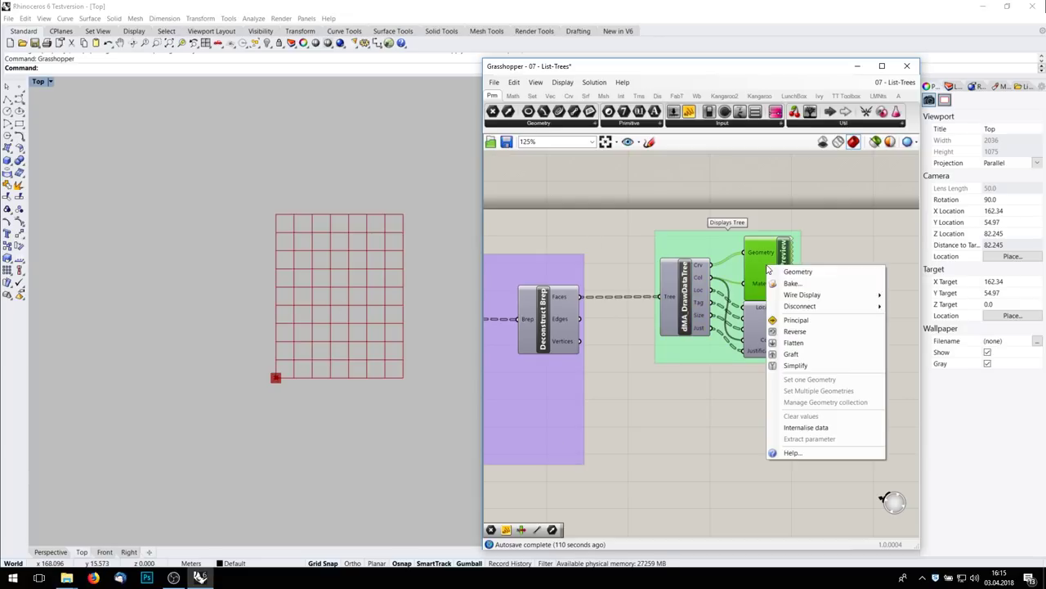
{"action": "right_click", "coordinate": [783, 250]}
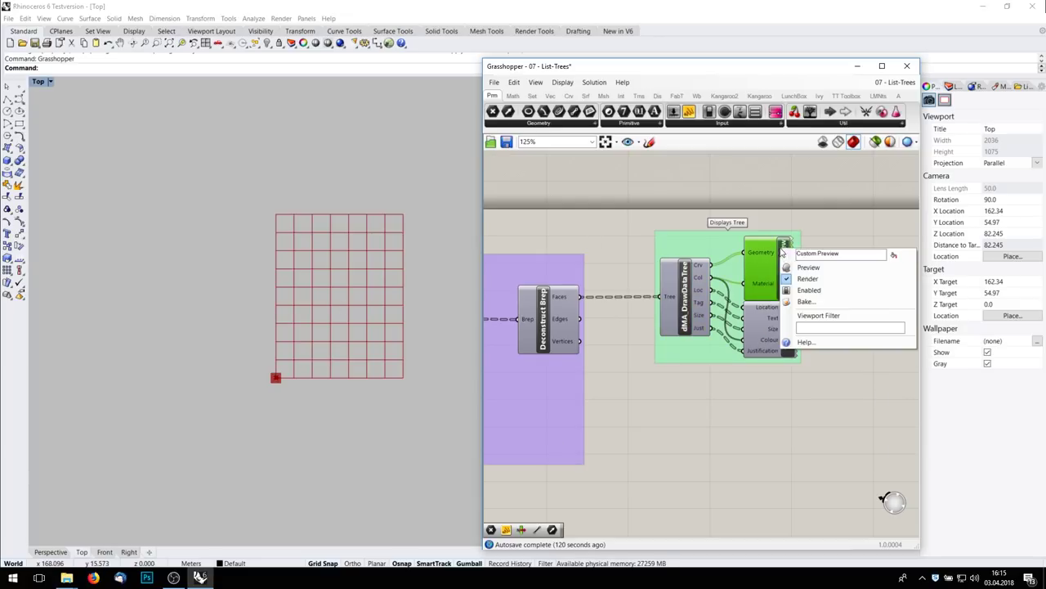
{"action": "left_click", "coordinate": [820, 272]}
{"action": "right_click", "coordinate": [789, 321]}
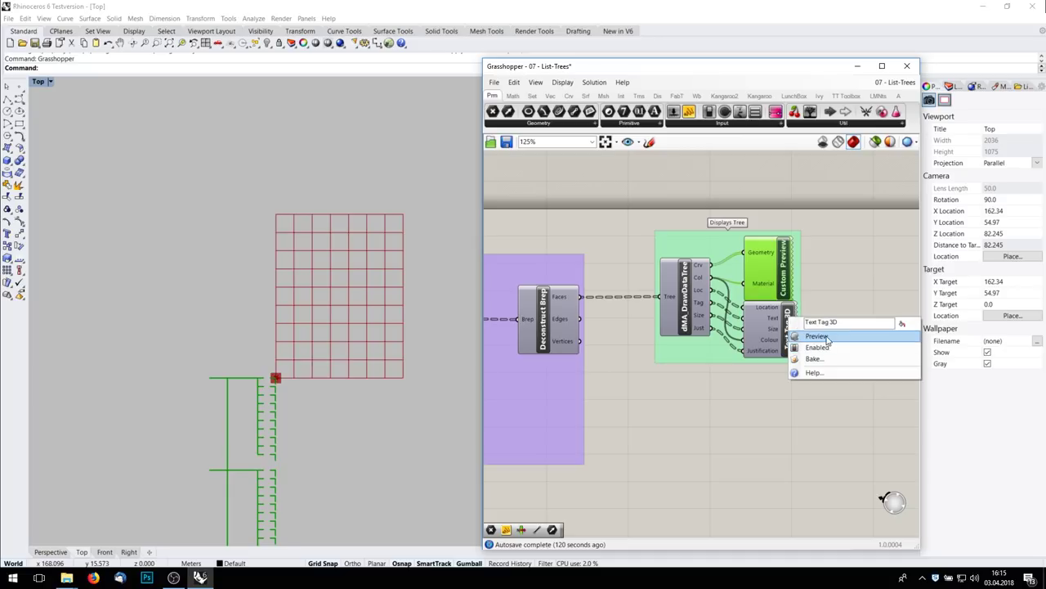
{"action": "left_click", "coordinate": [827, 336]}
{"action": "left_click", "coordinate": [804, 455]}
Step: Examine the data tree diagram drawn below the square grid in the Top viewport, from overview to individual branches
{"action": "scroll", "coordinate": [391, 406], "scroll_direction": "down", "scroll_amount": 8}
{"action": "right_click_drag", "start_coordinate": [361, 443], "coordinate": [331, 302]}
{"action": "right_click_drag", "start_coordinate": [306, 405], "coordinate": [305, 171]}
{"action": "right_click_drag", "start_coordinate": [326, 343], "coordinate": [327, 542]}
{"action": "right_click_drag", "start_coordinate": [312, 234], "coordinate": [315, 311]}
{"action": "scroll", "coordinate": [315, 296], "scroll_direction": "up", "scroll_amount": 6}
{"action": "scroll", "coordinate": [316, 296], "scroll_direction": "up", "scroll_amount": 4}
{"action": "scroll", "coordinate": [332, 307], "scroll_direction": "down", "scroll_amount": 10}
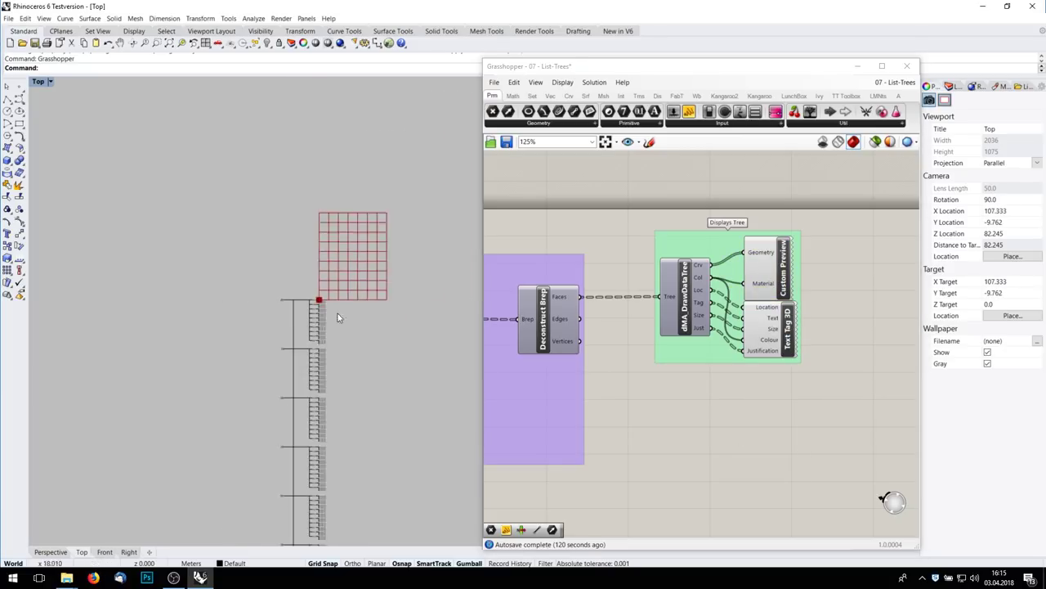
Step: Switch off the previews of the Square grid component and the XY Plane component that feeds it
{"action": "right_click_drag", "start_coordinate": [507, 372], "coordinate": [750, 342]}
{"action": "right_click_drag", "start_coordinate": [523, 295], "coordinate": [736, 306]}
{"action": "scroll", "coordinate": [687, 291], "scroll_direction": "down", "scroll_amount": 2}
{"action": "left_click", "coordinate": [670, 266]}
{"action": "right_click", "coordinate": [670, 267]}
{"action": "left_click", "coordinate": [699, 283]}
{"action": "left_click", "coordinate": [604, 301]}
{"action": "scroll", "coordinate": [604, 301], "scroll_direction": "down", "scroll_amount": 1}
{"action": "right_click", "coordinate": [603, 296]}
{"action": "left_click", "coordinate": [630, 315]}
Step: Wire the number panel into the Tree input of dMA_DrawDataTree and examine its list diagram in the Top viewport
{"action": "right_click_drag", "start_coordinate": [790, 350], "coordinate": [684, 312]}
{"action": "scroll", "coordinate": [683, 312], "scroll_direction": "down", "scroll_amount": 2}
{"action": "left_click_drag", "start_coordinate": [576, 313], "coordinate": [792, 261]}
{"action": "scroll", "coordinate": [614, 315], "scroll_direction": "up", "scroll_amount": 7}
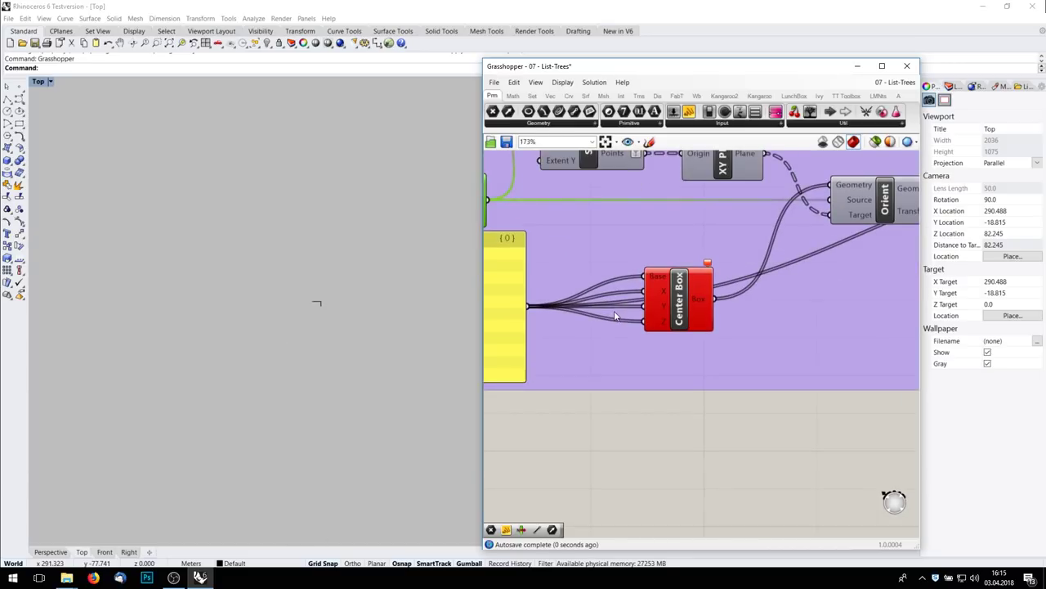
{"action": "scroll", "coordinate": [612, 321], "scroll_direction": "down", "scroll_amount": 2}
{"action": "right_click_drag", "start_coordinate": [613, 324], "coordinate": [716, 293]}
{"action": "scroll", "coordinate": [351, 308], "scroll_direction": "up", "scroll_amount": 20}
{"action": "right_click_drag", "start_coordinate": [214, 325], "coordinate": [326, 241]}
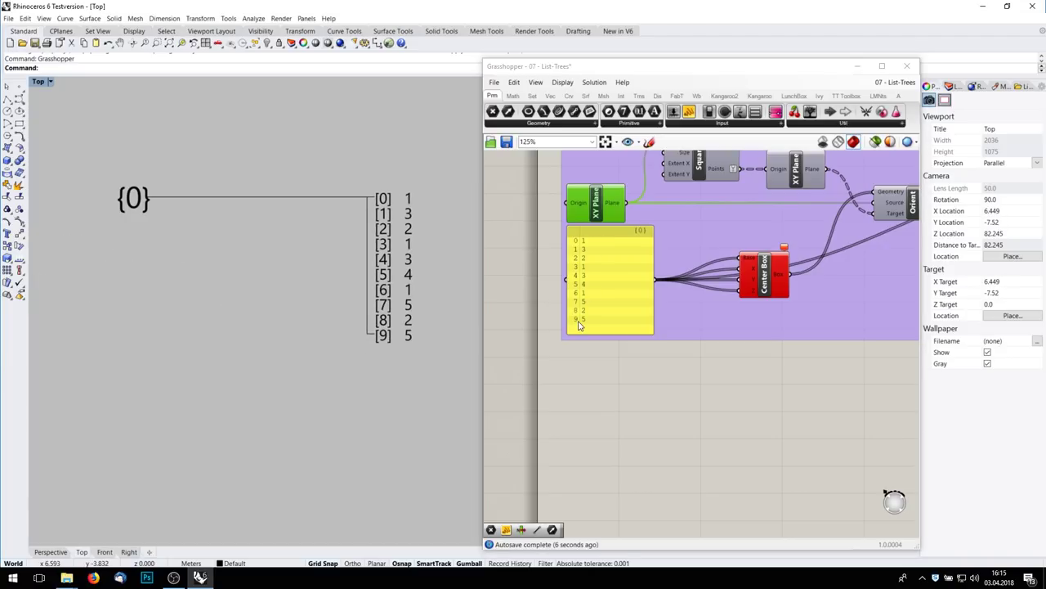
Step: Reconnect the first XY Plane's Plane output to the Base input of the Center Box component
{"action": "scroll", "coordinate": [377, 292], "scroll_direction": "down", "scroll_amount": 8}
{"action": "right_click_drag", "start_coordinate": [883, 352], "coordinate": [724, 417]}
{"action": "scroll", "coordinate": [648, 328], "scroll_direction": "down", "scroll_amount": 2}
{"action": "right_click_drag", "start_coordinate": [648, 328], "coordinate": [697, 320]}
{"action": "mouse_move", "coordinate": [666, 330]}
{"action": "left_mouse_down"}
{"action": "mouse_move", "coordinate": [675, 358]}
{"action": "mouse_move", "coordinate": [664, 325]}
{"action": "left_mouse_up"}
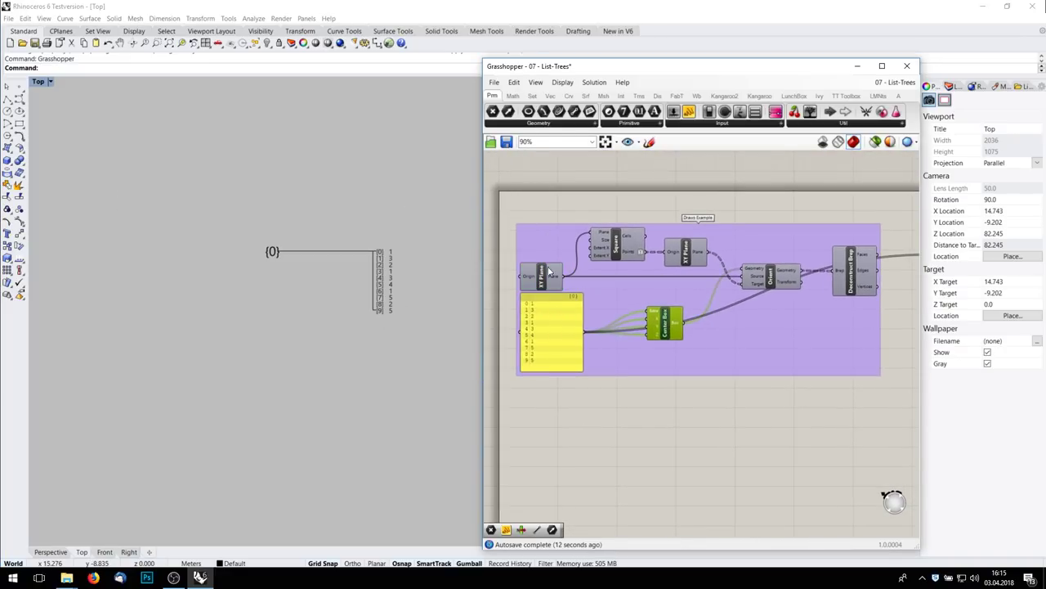
{"action": "left_click_drag", "start_coordinate": [565, 279], "coordinate": [664, 325]}
Step: Wire the Center Box's Box output into the Tree input of dMA_DrawDataTree and examine the list of boxes
{"action": "right_click_drag", "start_coordinate": [732, 346], "coordinate": [626, 357]}
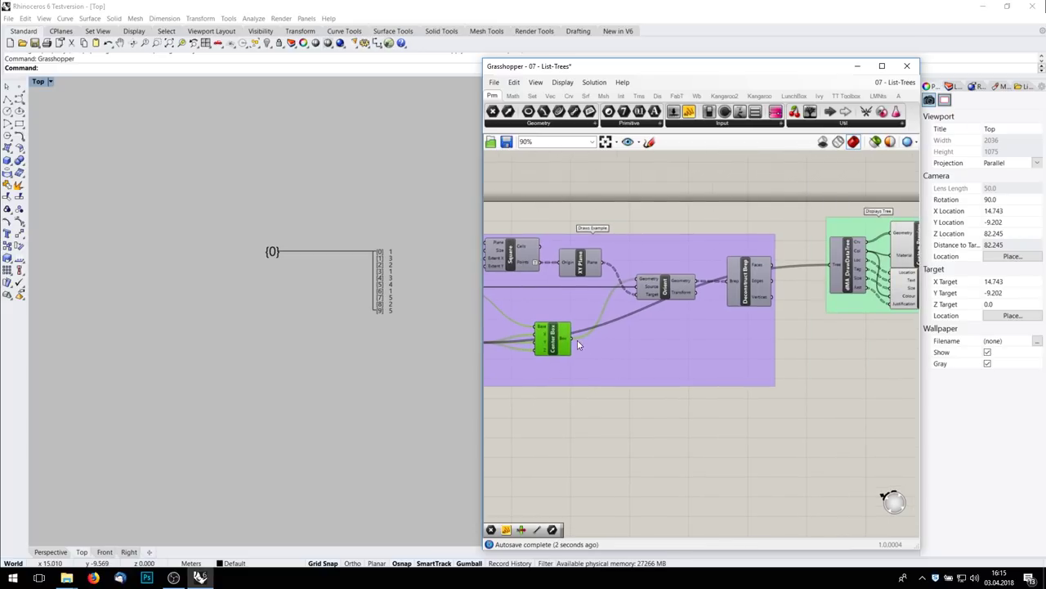
{"action": "left_click_drag", "start_coordinate": [573, 338], "coordinate": [832, 264]}
{"action": "scroll", "coordinate": [407, 268], "scroll_direction": "up", "scroll_amount": 5}
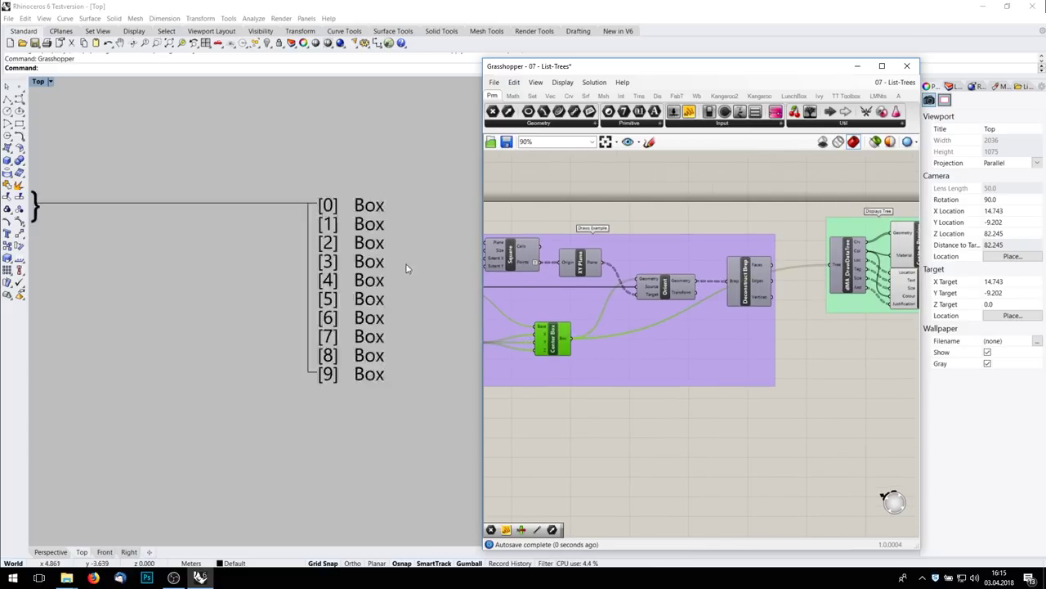
{"action": "scroll", "coordinate": [407, 268], "scroll_direction": "up", "scroll_amount": 2}
Step: Wire the first XY Plane's Plane output into the Tree input of dMA_DrawDataTree to view its data structure
{"action": "right_click_drag", "start_coordinate": [698, 323], "coordinate": [748, 353]}
{"action": "scroll", "coordinate": [748, 353], "scroll_direction": "down", "scroll_amount": 2}
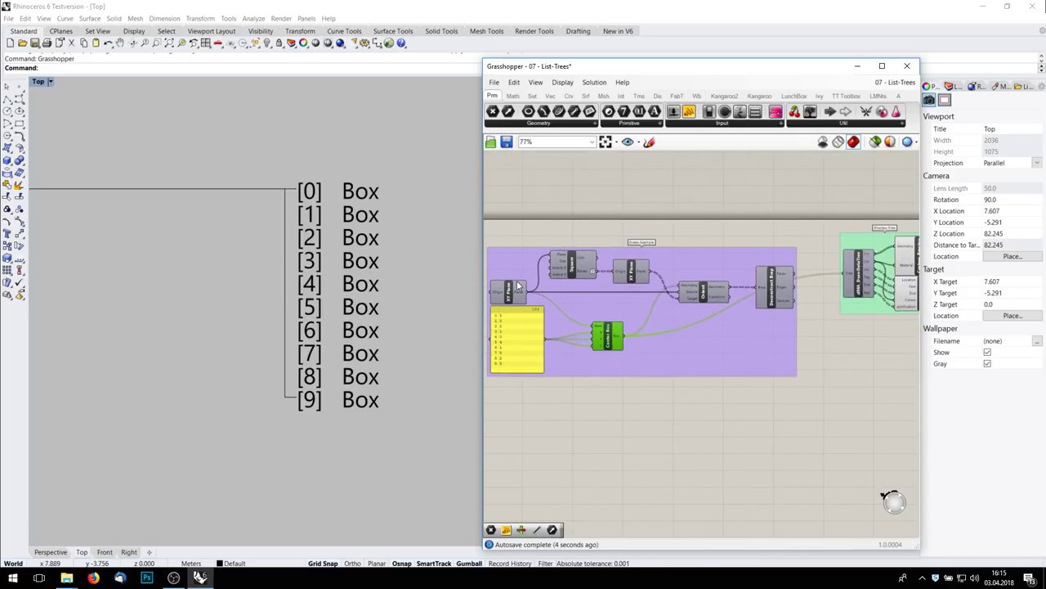
{"action": "left_click_drag", "start_coordinate": [529, 291], "coordinate": [904, 268]}
{"action": "left_click_drag", "start_coordinate": [844, 273], "coordinate": [846, 273]}
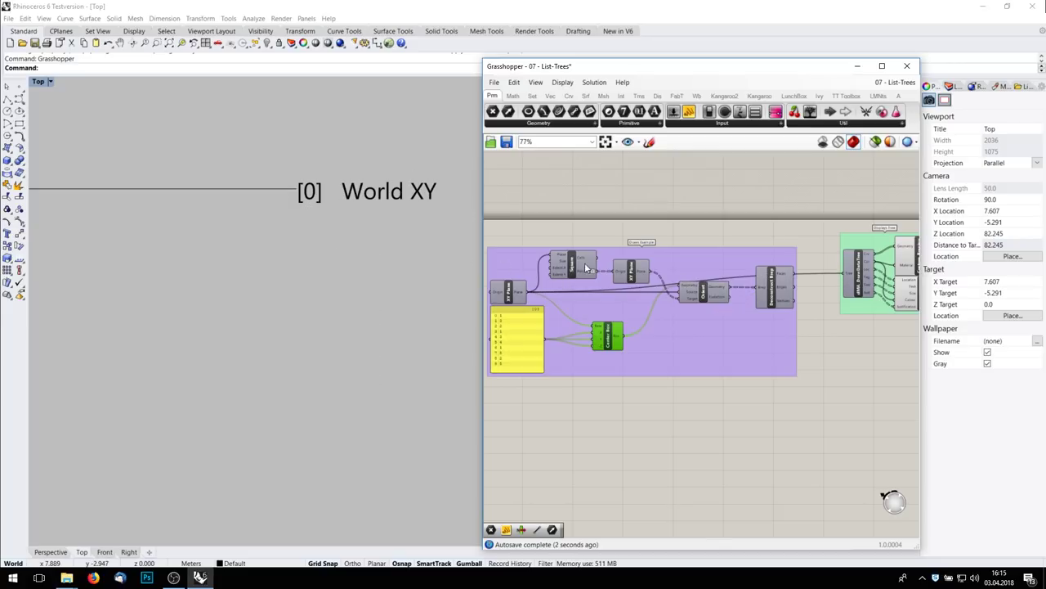
Step: Wire the Square grid's Points output into the Tree input and examine the point coordinates listed in each branch
{"action": "left_click_drag", "start_coordinate": [594, 270], "coordinate": [853, 280]}
{"action": "scroll", "coordinate": [344, 211], "scroll_direction": "down", "scroll_amount": 8}
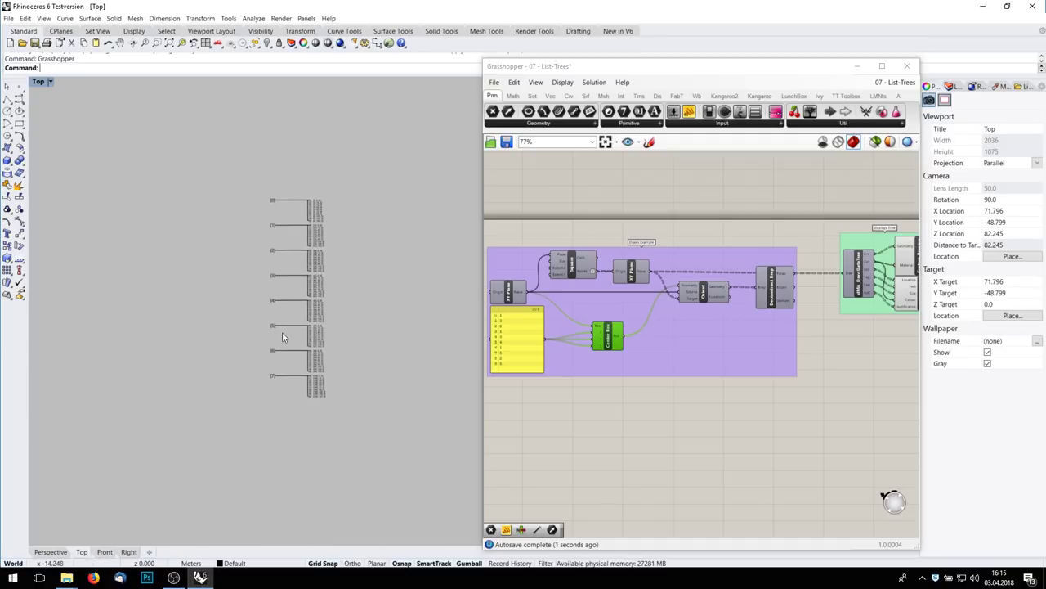
{"action": "scroll", "coordinate": [282, 332], "scroll_direction": "up", "scroll_amount": 3}
{"action": "scroll", "coordinate": [287, 334], "scroll_direction": "down", "scroll_amount": 2}
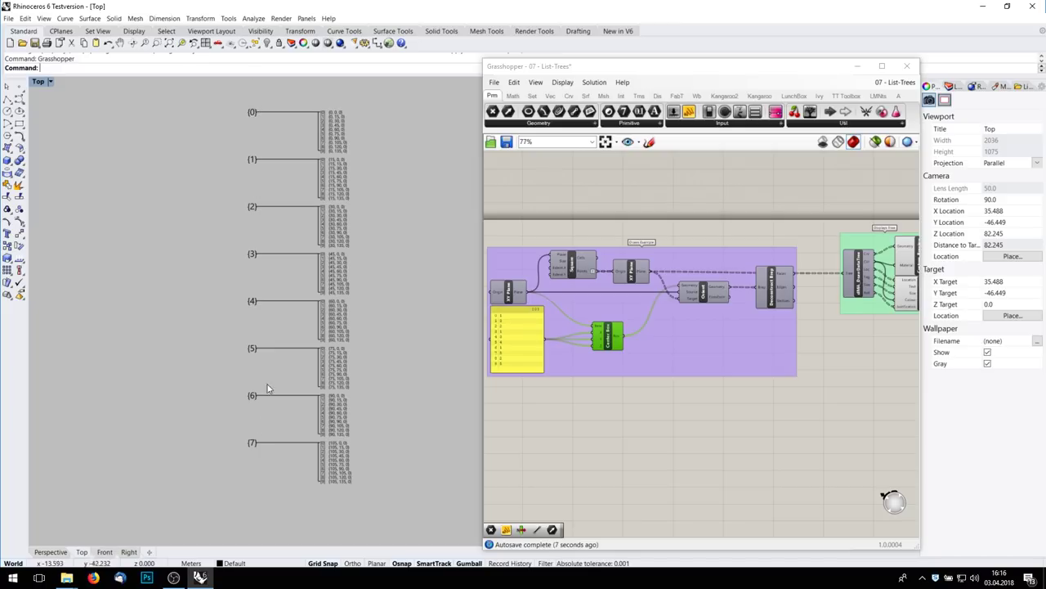
{"action": "scroll", "coordinate": [376, 293], "scroll_direction": "up", "scroll_amount": 5}
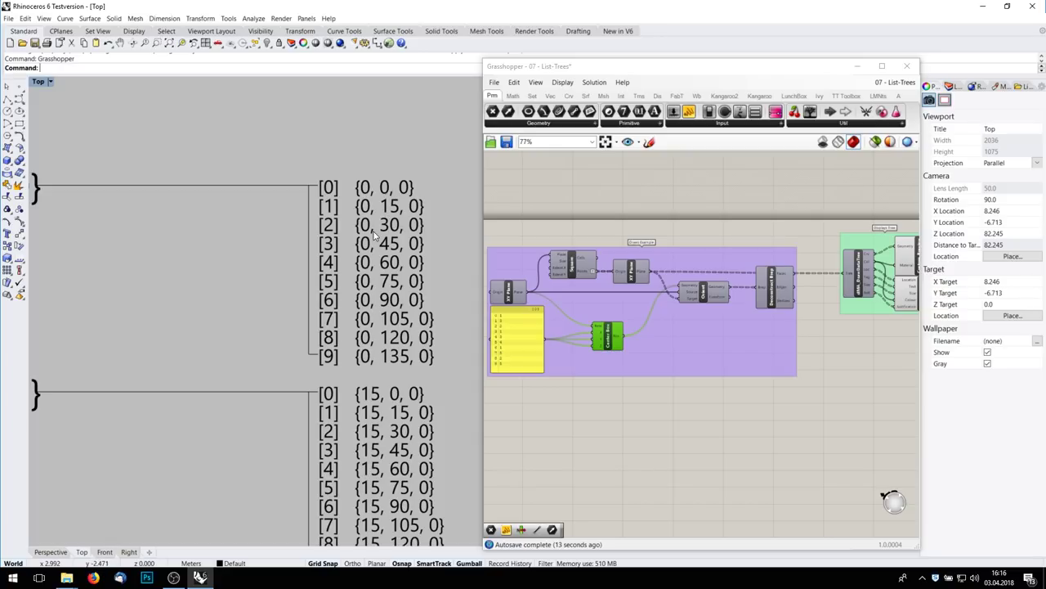
{"action": "right_click_drag", "start_coordinate": [373, 233], "coordinate": [342, 216]}
{"action": "scroll", "coordinate": [302, 286], "scroll_direction": "down", "scroll_amount": 6}
{"action": "right_click_drag", "start_coordinate": [301, 287], "coordinate": [270, 242]}
{"action": "scroll", "coordinate": [371, 273], "scroll_direction": "up", "scroll_amount": 2}
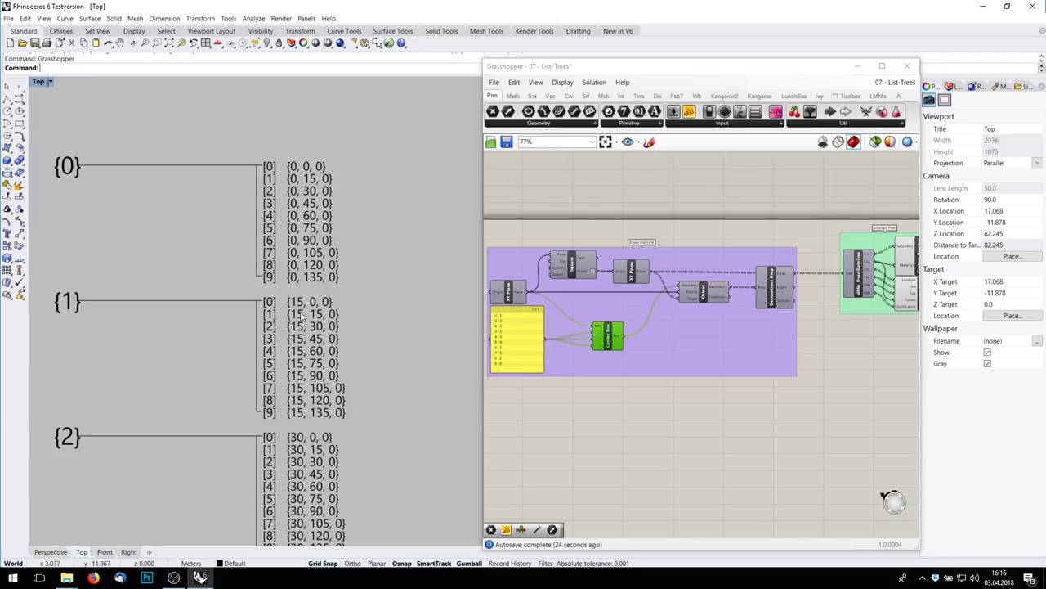
Step: Wire Orient's Geometry output into the Tree input of dMA_DrawDataTree and view the whole branch structure
{"action": "left_click", "coordinate": [701, 297]}
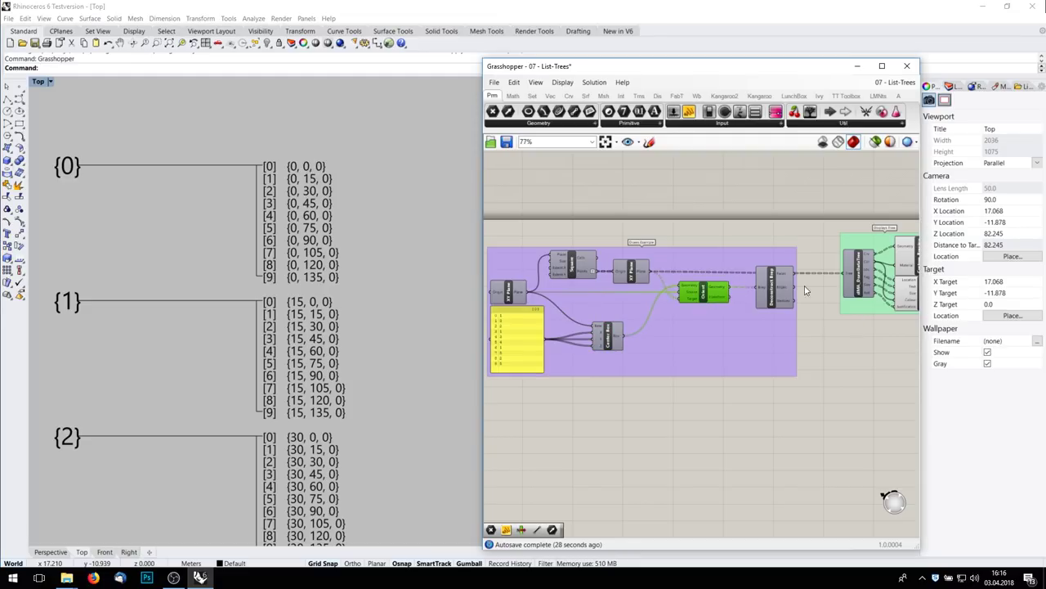
{"action": "left_click_drag", "start_coordinate": [727, 298], "coordinate": [847, 273]}
{"action": "scroll", "coordinate": [281, 216], "scroll_direction": "down", "scroll_amount": 3}
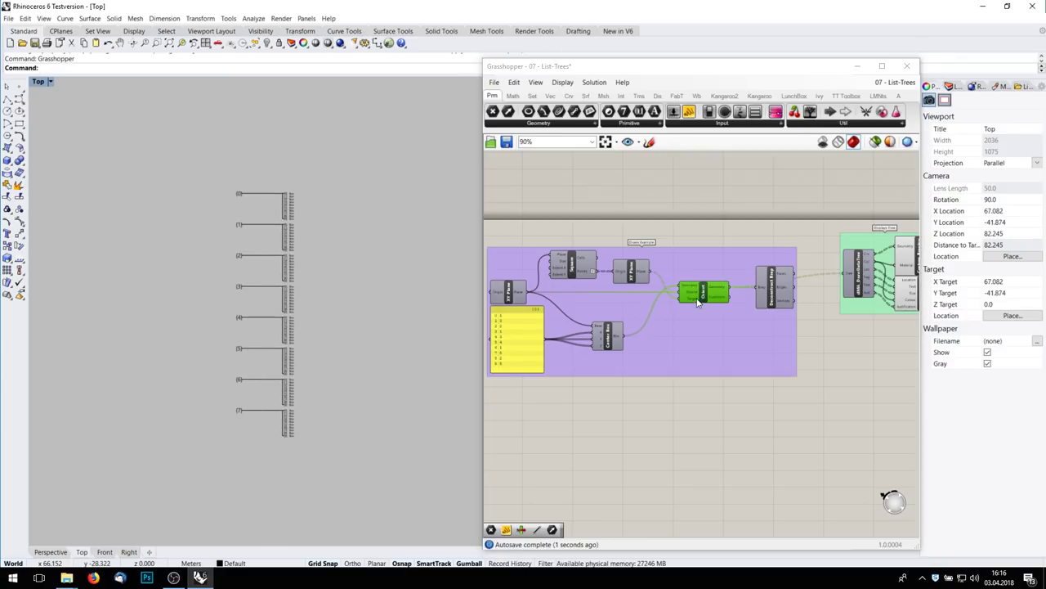
Step: Compare Orient's input structures by wiring first the Center Box's Box output, then the second XY Plane's Plane output, into the Tree input
{"action": "scroll", "coordinate": [607, 379], "scroll_direction": "up", "scroll_amount": 2}
{"action": "left_click_drag", "start_coordinate": [586, 381], "coordinate": [743, 324]}
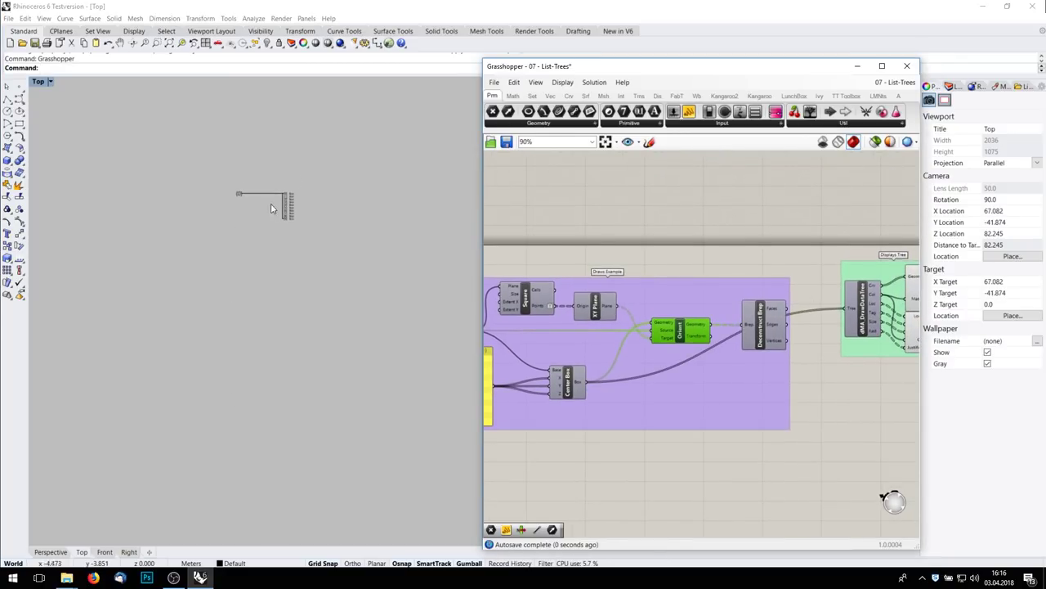
{"action": "left_click_drag", "start_coordinate": [606, 309], "coordinate": [849, 309]}
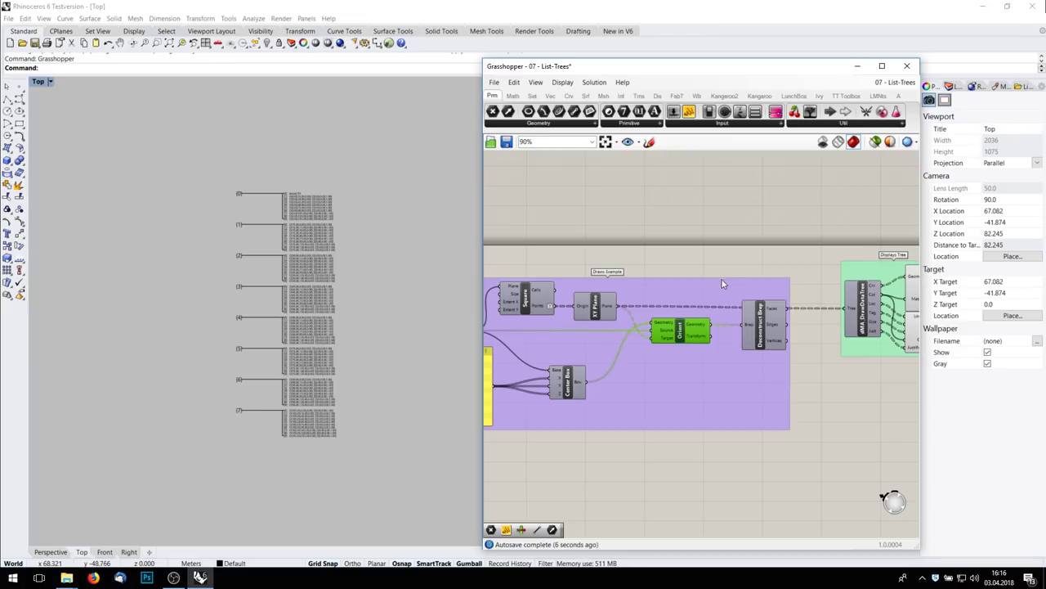
Step: Wire Orient's Geometry output back into the Tree input and check the branches of oriented boxes
{"action": "left_click_drag", "start_coordinate": [711, 324], "coordinate": [745, 325]}
{"action": "scroll", "coordinate": [285, 211], "scroll_direction": "up", "scroll_amount": 3}
{"action": "scroll", "coordinate": [243, 204], "scroll_direction": "down", "scroll_amount": 5}
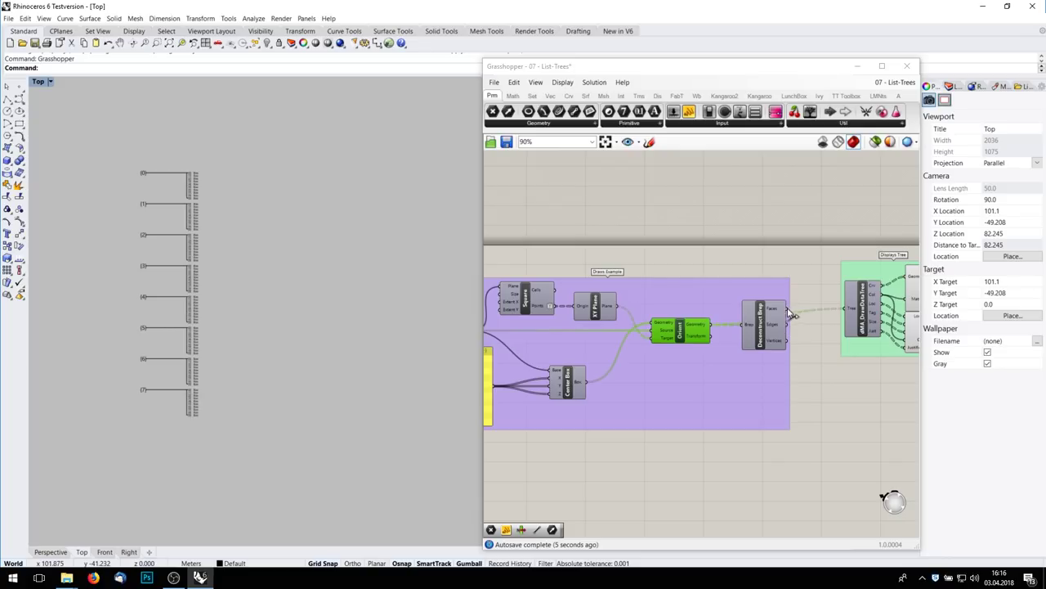
Step: Wire the Faces output of Deconstruct Brep into the Tree input of dMA_DrawDataTree
{"action": "left_click_drag", "start_coordinate": [791, 312], "coordinate": [857, 309]}
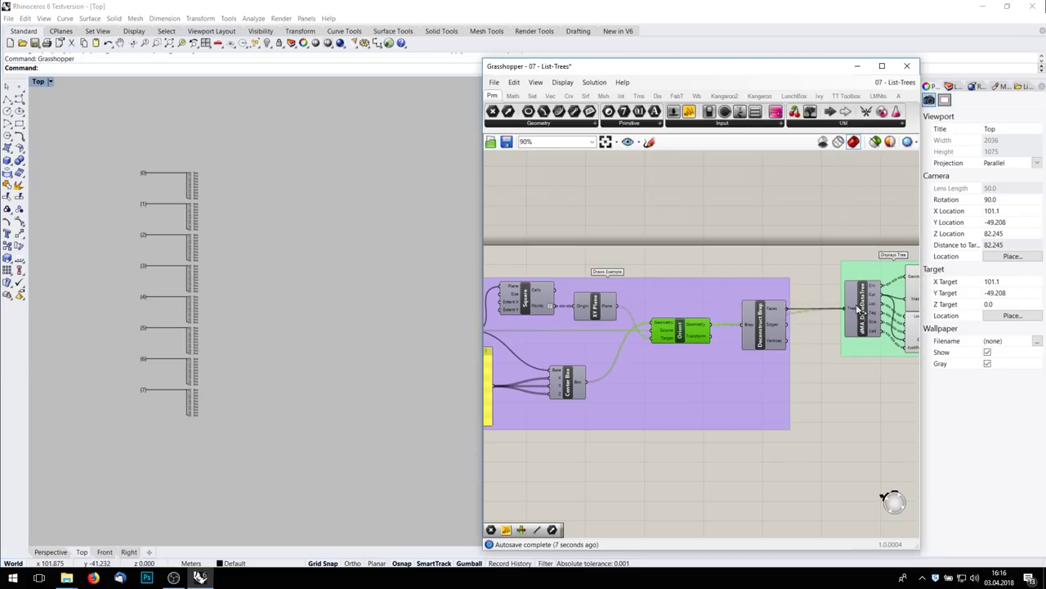
{"action": "scroll", "coordinate": [182, 189], "scroll_direction": "up", "scroll_amount": 4}
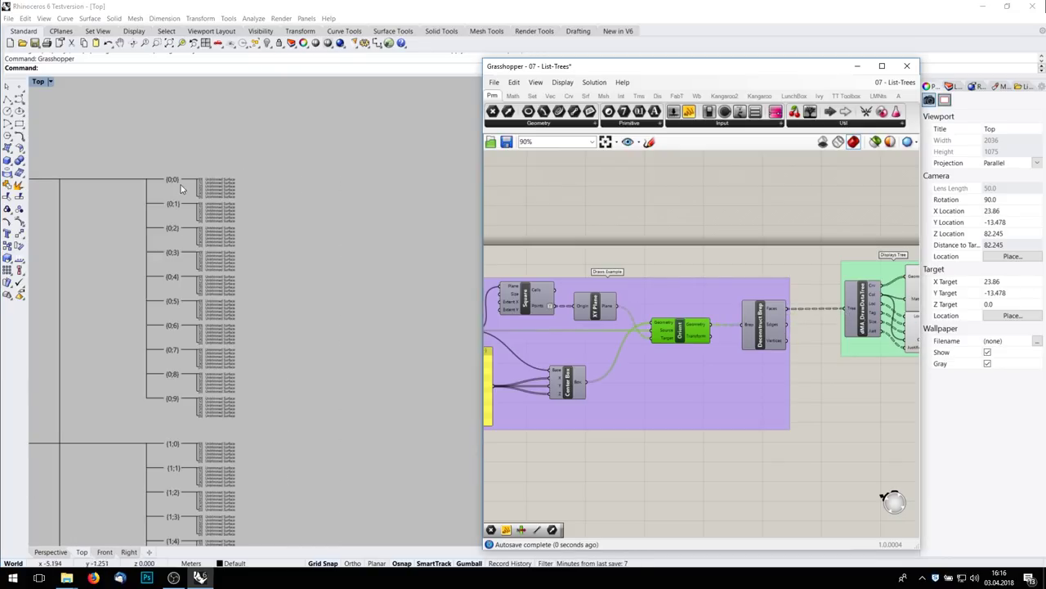
{"action": "scroll", "coordinate": [257, 186], "scroll_direction": "down", "scroll_amount": 4}
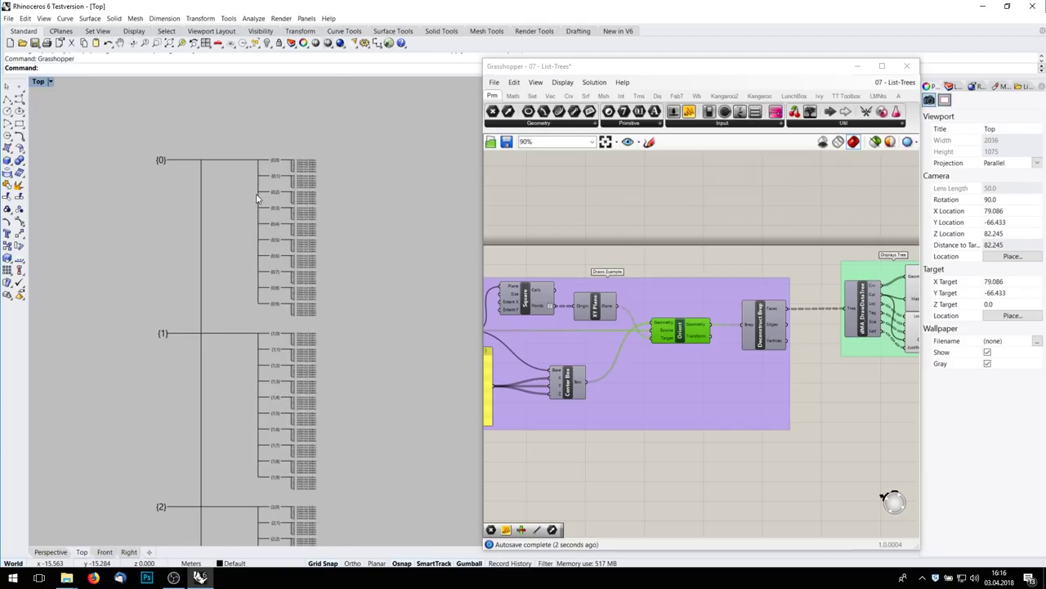
Step: Examine how the Faces data tree nests sub-branches and surfaces beneath each main branch, from the first branch to the last
{"action": "scroll", "coordinate": [281, 147], "scroll_direction": "up", "scroll_amount": 16}
{"action": "scroll", "coordinate": [229, 224], "scroll_direction": "down", "scroll_amount": 18}
{"action": "scroll", "coordinate": [158, 215], "scroll_direction": "up", "scroll_amount": 4}
{"action": "scroll", "coordinate": [167, 229], "scroll_direction": "down", "scroll_amount": 2}
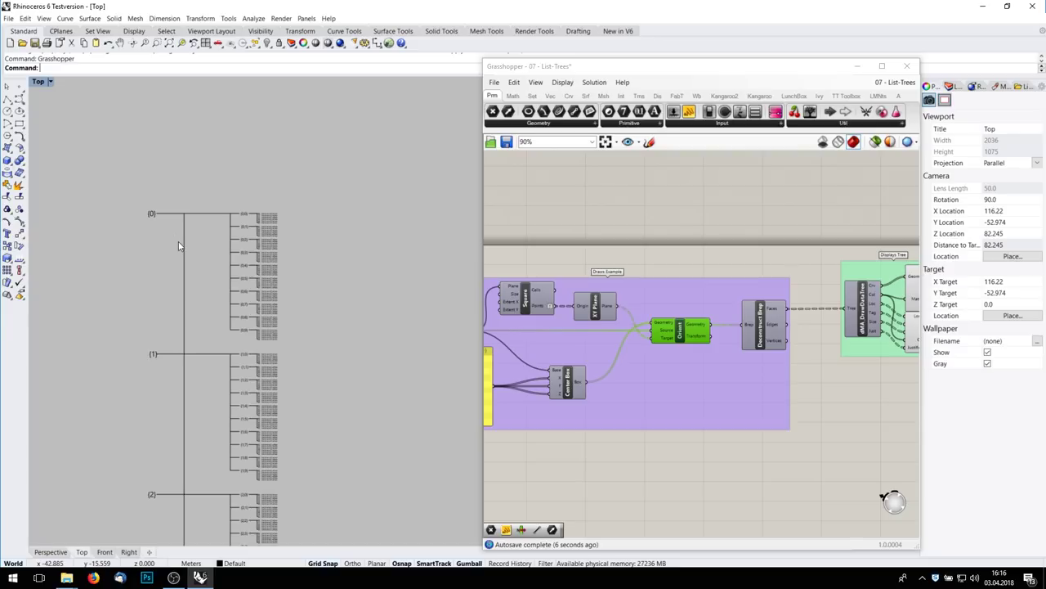
{"action": "scroll", "coordinate": [196, 211], "scroll_direction": "down", "scroll_amount": 6}
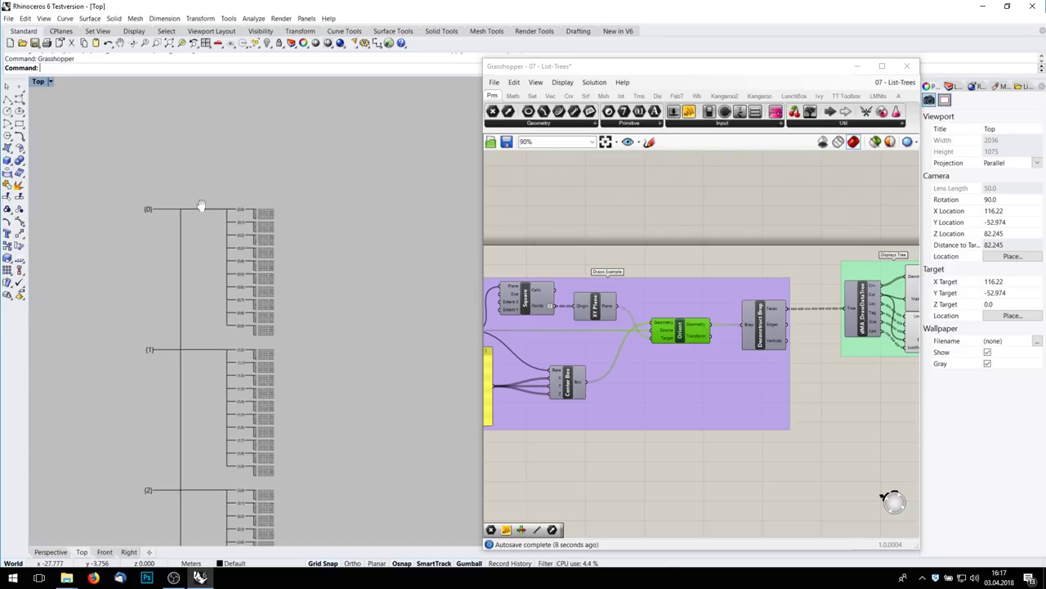
{"action": "scroll", "coordinate": [172, 410], "scroll_direction": "up", "scroll_amount": 3}
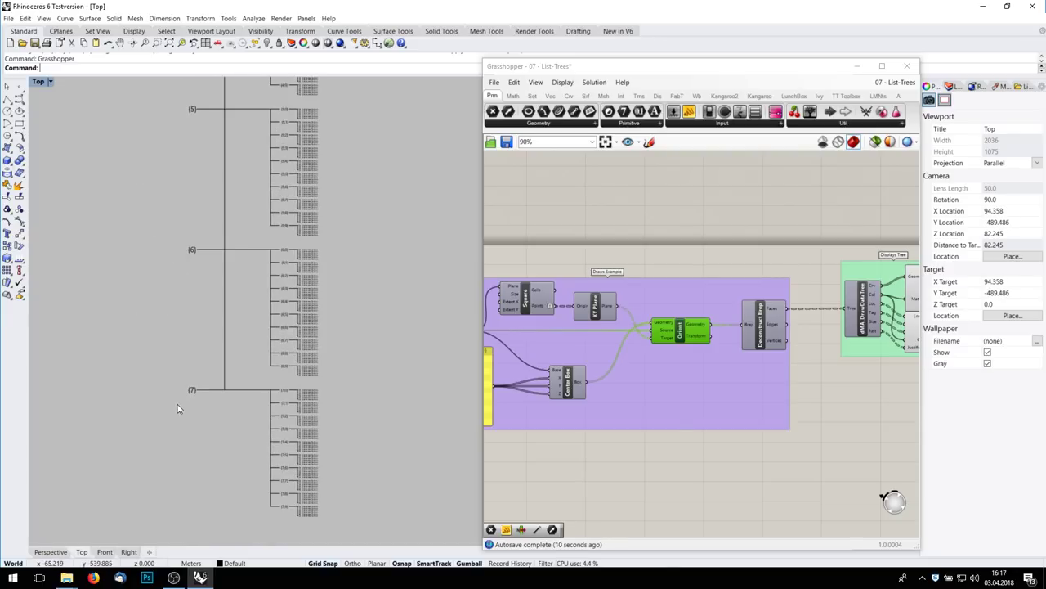
{"action": "scroll", "coordinate": [184, 405], "scroll_direction": "down", "scroll_amount": 4}
{"action": "scroll", "coordinate": [196, 170], "scroll_direction": "up", "scroll_amount": 5}
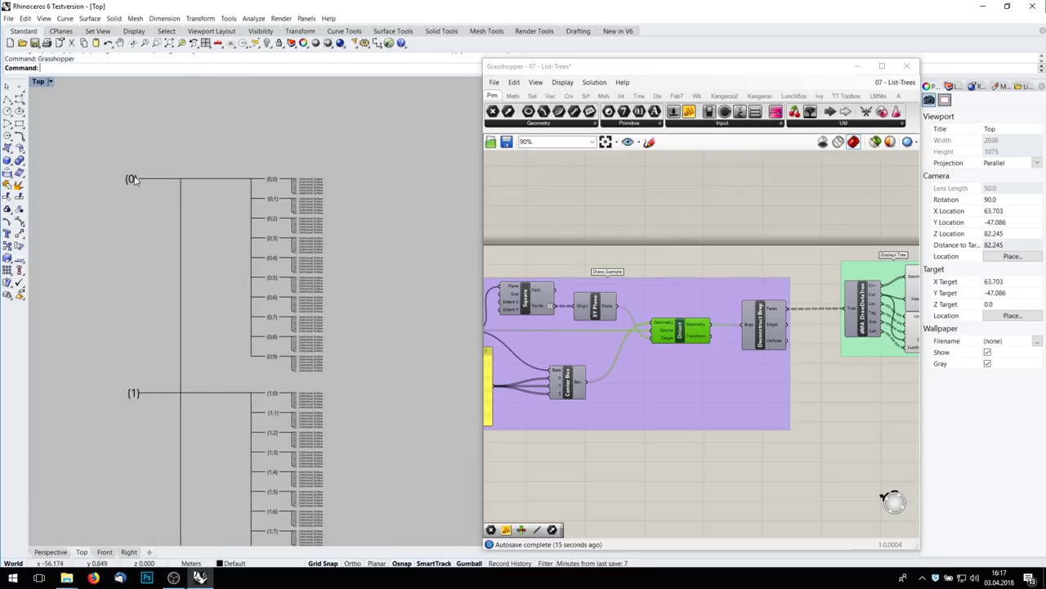
{"action": "scroll", "coordinate": [134, 179], "scroll_direction": "down", "scroll_amount": 4}
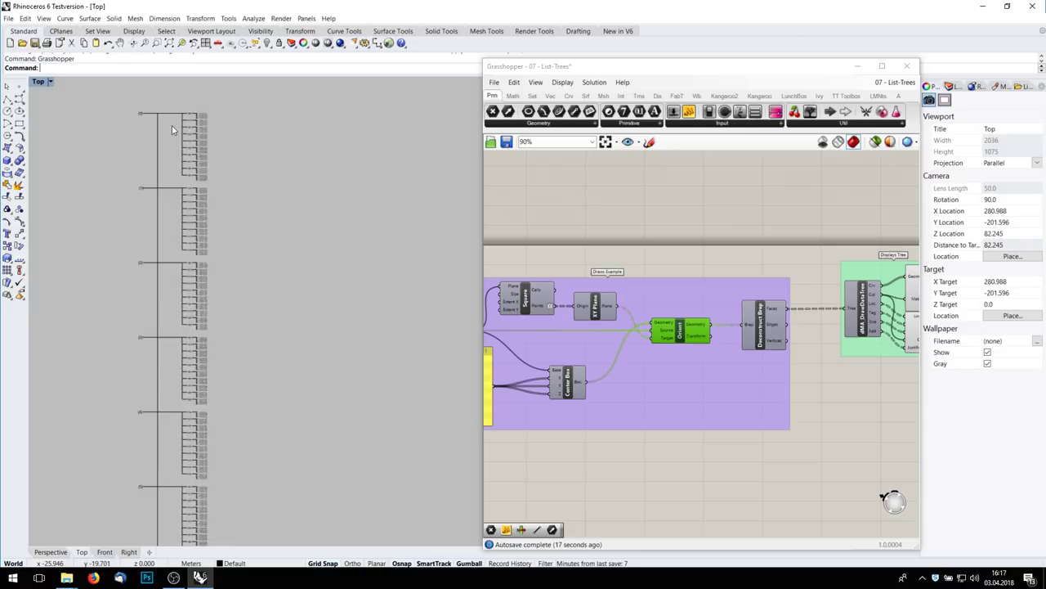
{"action": "scroll", "coordinate": [172, 129], "scroll_direction": "up", "scroll_amount": 5}
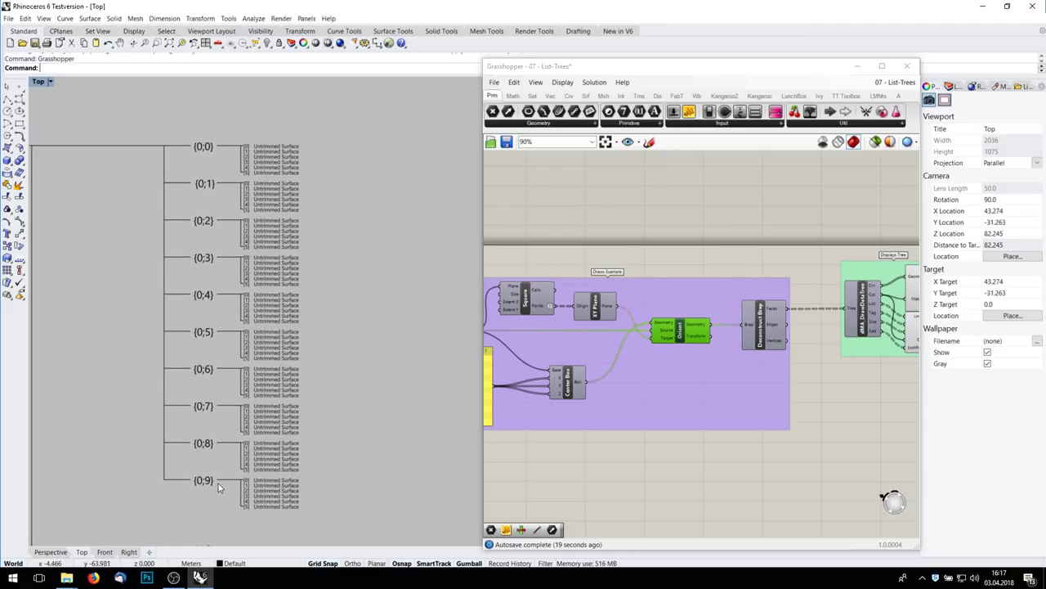
Step: Examine the sub-branches and surface items under main branch {1} of the Faces tree, ending back at the first branch
{"action": "scroll", "coordinate": [242, 240], "scroll_direction": "down", "scroll_amount": 4}
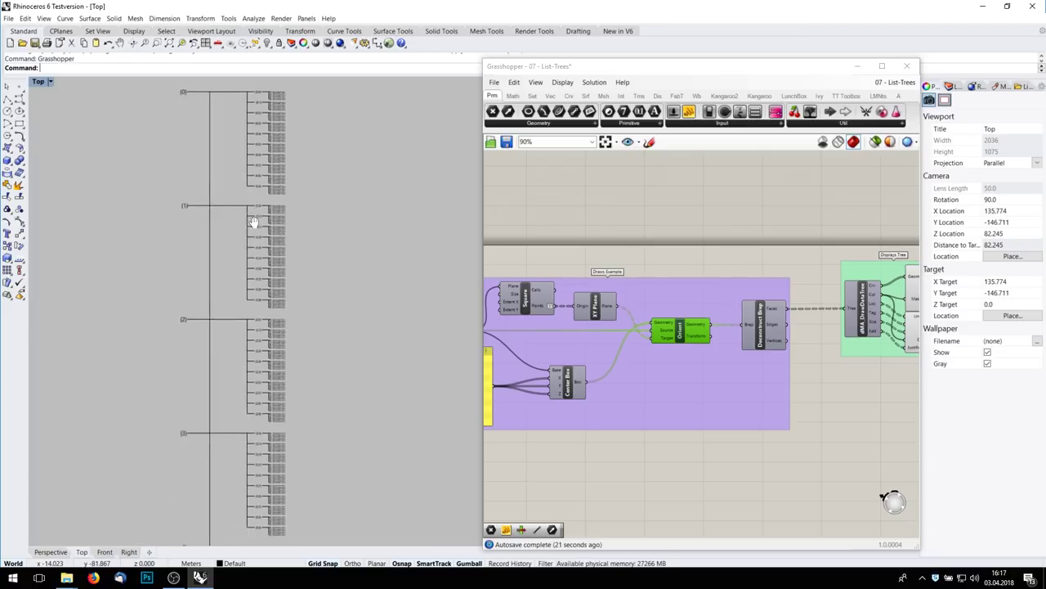
{"action": "scroll", "coordinate": [253, 253], "scroll_direction": "up", "scroll_amount": 5}
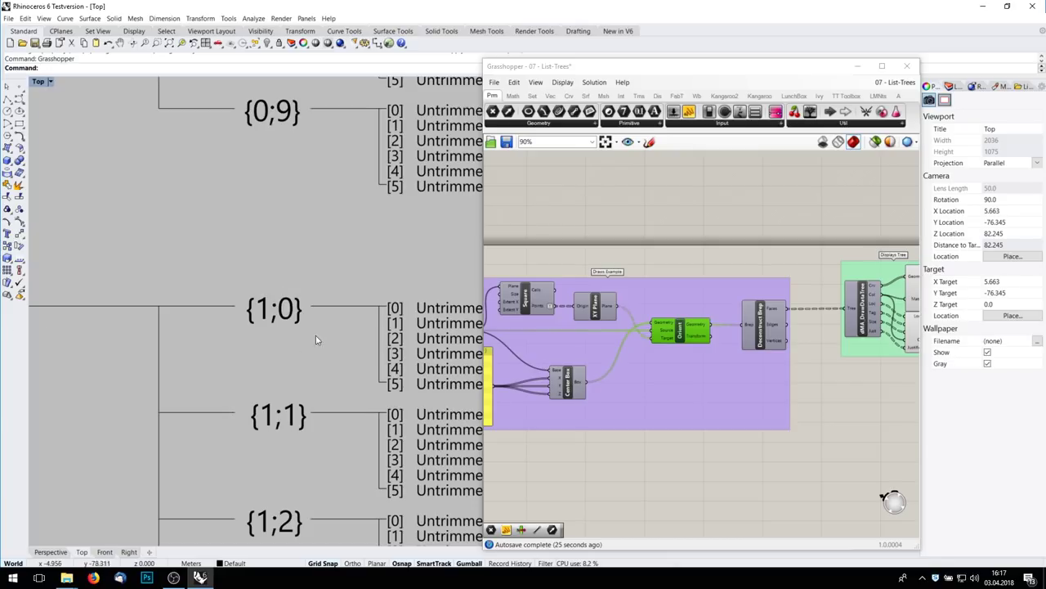
{"action": "scroll", "coordinate": [299, 416], "scroll_direction": "down", "scroll_amount": 6}
{"action": "right_click_drag", "start_coordinate": [298, 408], "coordinate": [295, 249]}
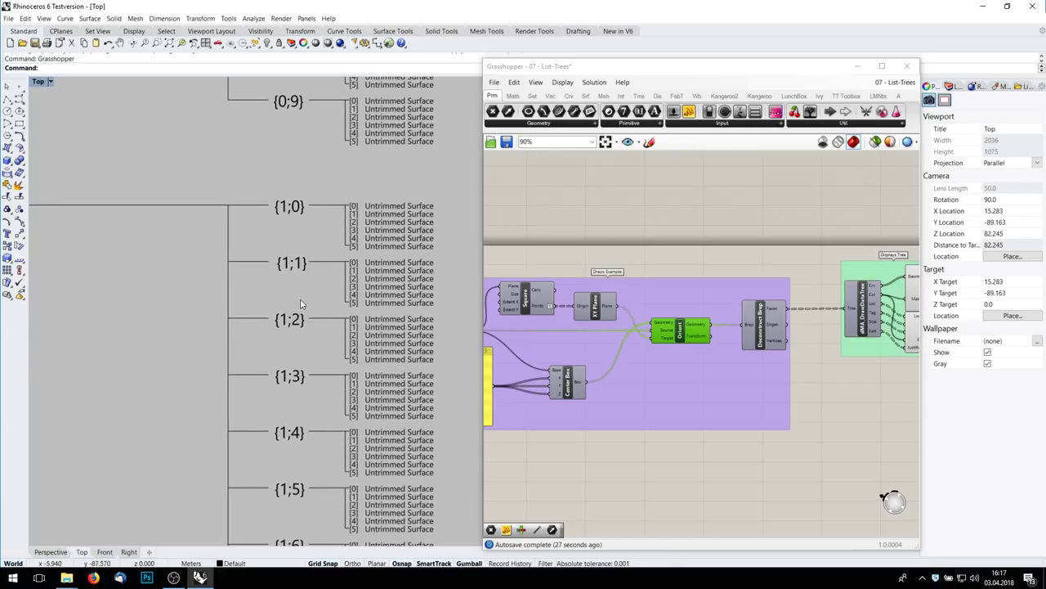
{"action": "scroll", "coordinate": [308, 227], "scroll_direction": "down", "scroll_amount": 9}
{"action": "right_click_drag", "start_coordinate": [314, 115], "coordinate": [264, 397]}
{"action": "scroll", "coordinate": [282, 296], "scroll_direction": "up", "scroll_amount": 11}
{"action": "scroll", "coordinate": [280, 337], "scroll_direction": "up", "scroll_amount": 2}
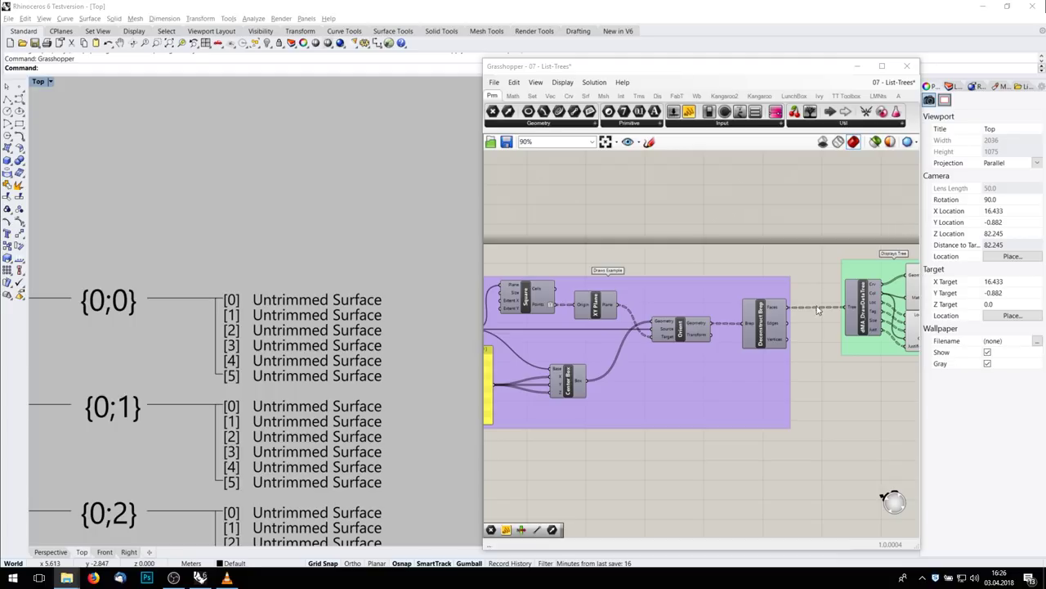
Step: Graft the Faces output of Deconstruct Brep and check the drawn tree's branch paths
{"action": "right_click", "coordinate": [778, 308]}
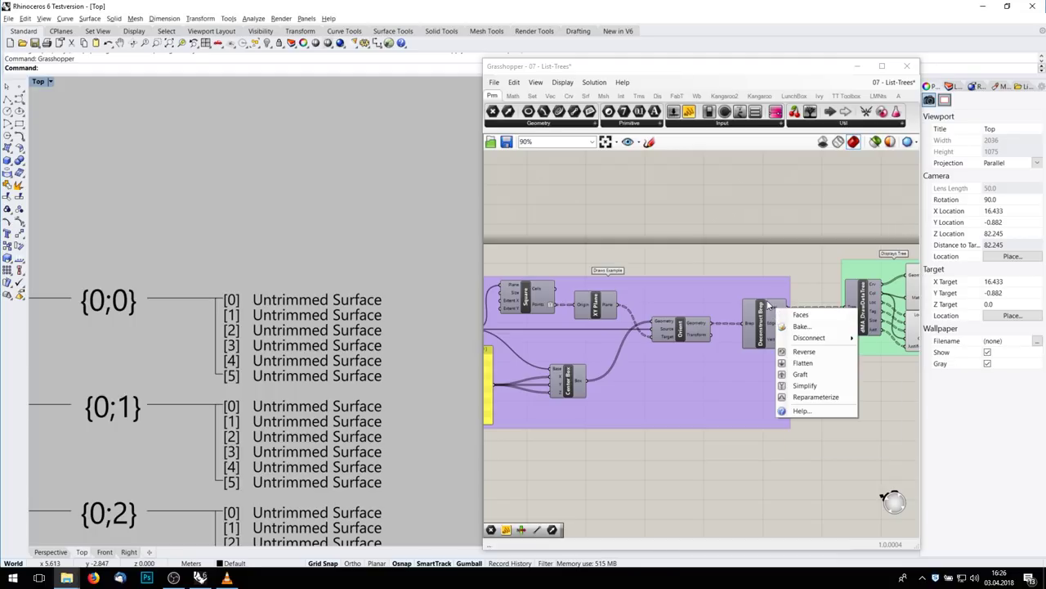
{"action": "left_click", "coordinate": [801, 374]}
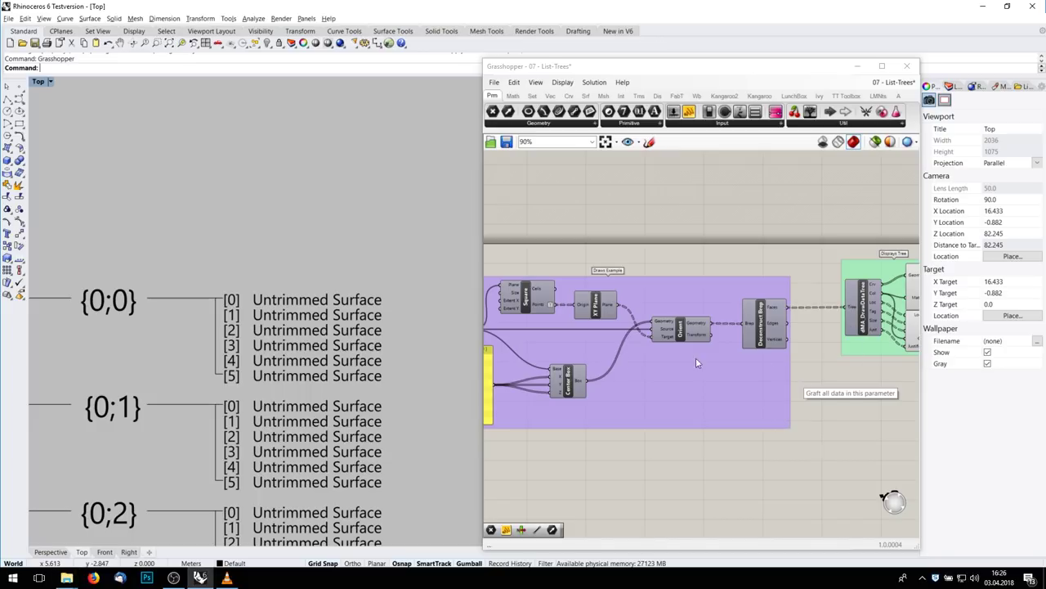
{"action": "scroll", "coordinate": [315, 315], "scroll_direction": "down", "scroll_amount": 5}
{"action": "scroll", "coordinate": [206, 293], "scroll_direction": "up", "scroll_amount": 4}
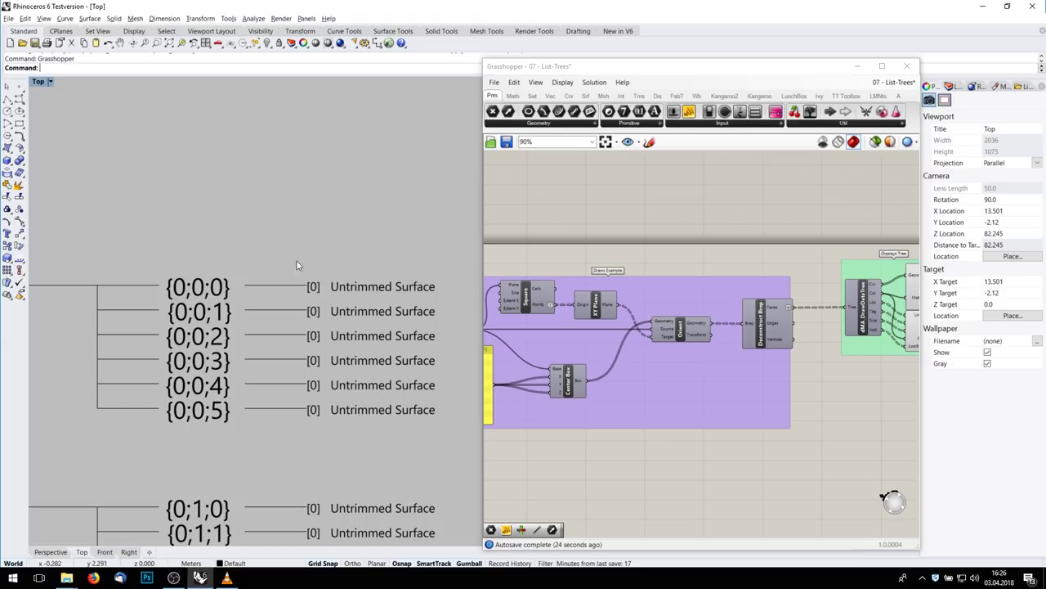
Step: Flatten the Faces output of Deconstruct Brep and follow the drawn list down to its last items
{"action": "right_click", "coordinate": [779, 310]}
{"action": "left_click", "coordinate": [804, 362]}
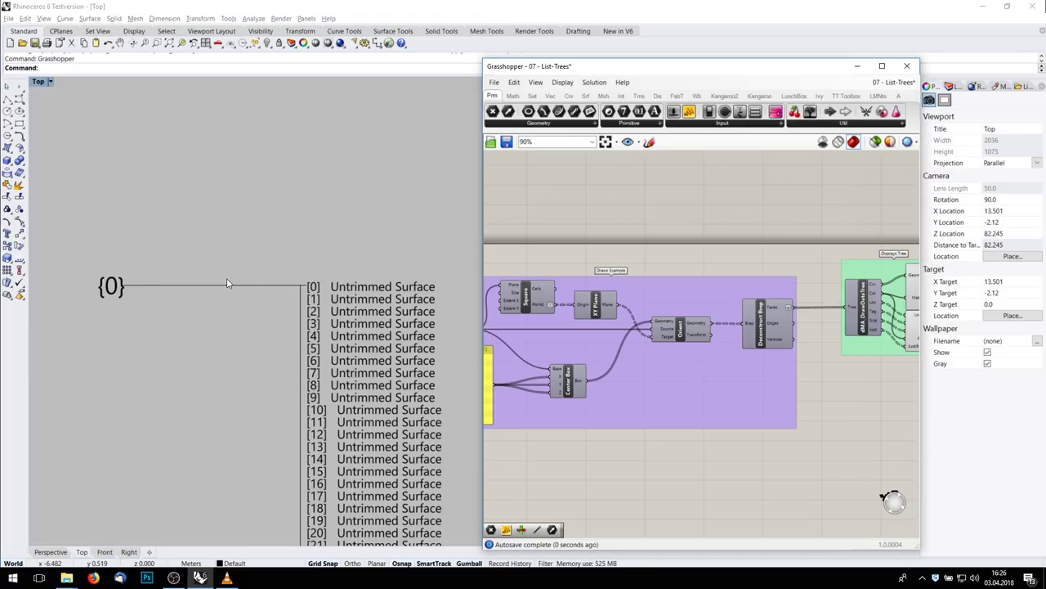
{"action": "scroll", "coordinate": [256, 331], "scroll_direction": "down", "scroll_amount": 5}
{"action": "scroll", "coordinate": [255, 331], "scroll_direction": "down", "scroll_amount": 4}
{"action": "right_click_drag", "start_coordinate": [295, 479], "coordinate": [304, 241]}
{"action": "scroll", "coordinate": [317, 432], "scroll_direction": "down", "scroll_amount": 7}
{"action": "right_click_drag", "start_coordinate": [304, 461], "coordinate": [312, 223]}
{"action": "scroll", "coordinate": [312, 223], "scroll_direction": "up", "scroll_amount": 7}
{"action": "scroll", "coordinate": [329, 391], "scroll_direction": "up", "scroll_amount": 7}
{"action": "scroll", "coordinate": [321, 364], "scroll_direction": "up", "scroll_amount": 6}
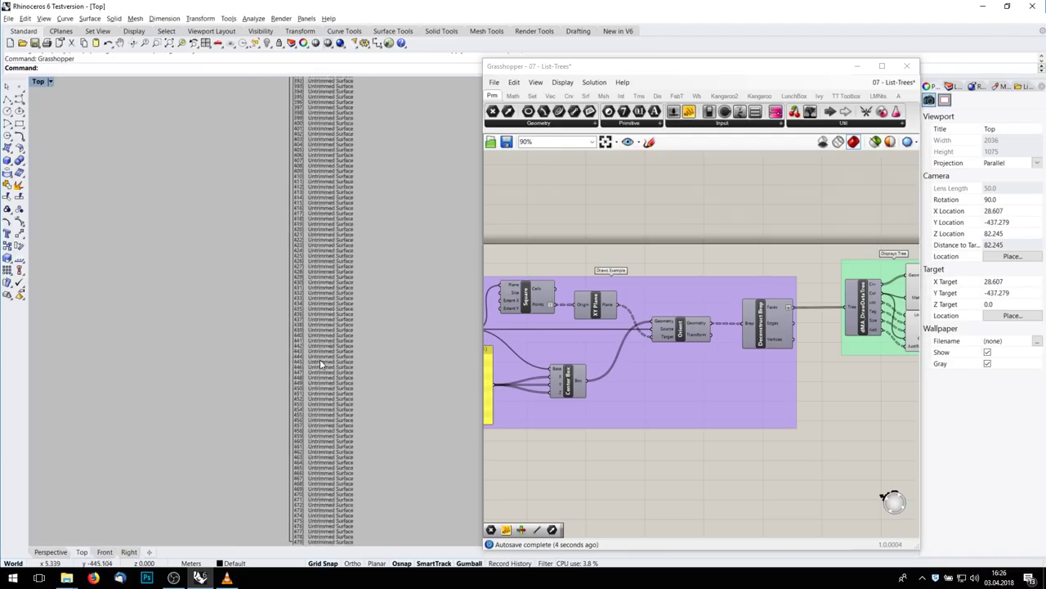
Step: Return to the start of the flattened list and switch off Flatten on the Faces output
{"action": "scroll", "coordinate": [322, 365], "scroll_direction": "down", "scroll_amount": 6}
{"action": "right_click_drag", "start_coordinate": [331, 372], "coordinate": [313, 513]}
{"action": "right_click_drag", "start_coordinate": [286, 327], "coordinate": [276, 472]}
{"action": "right_click_drag", "start_coordinate": [290, 90], "coordinate": [309, 238]}
{"action": "scroll", "coordinate": [241, 296], "scroll_direction": "up", "scroll_amount": 10}
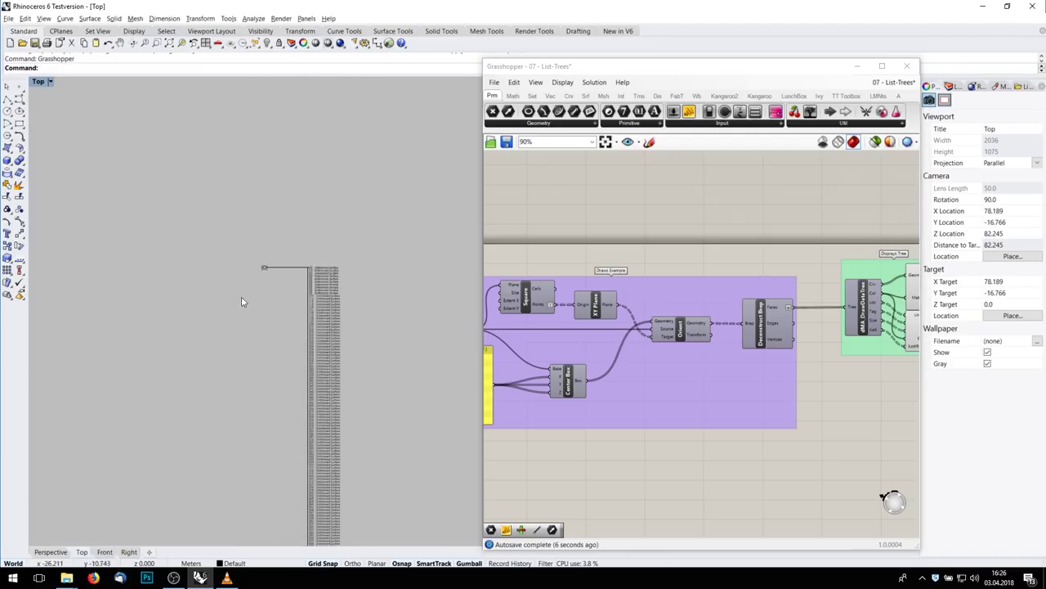
{"action": "right_click_drag", "start_coordinate": [399, 208], "coordinate": [264, 270]}
{"action": "right_click", "coordinate": [791, 308]}
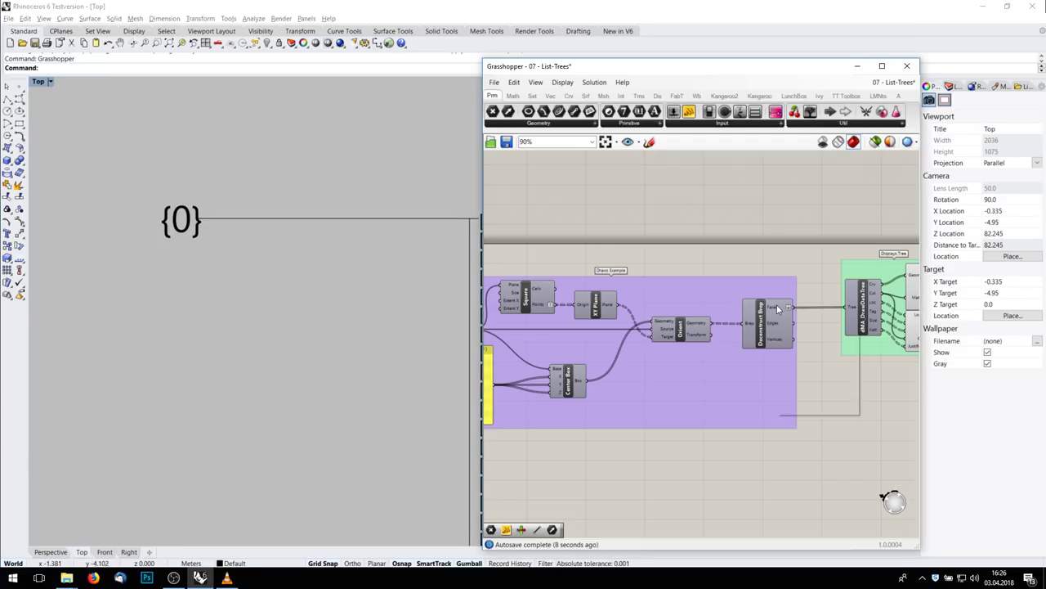
{"action": "left_click", "coordinate": [798, 361]}
Step: Place a Panel above the Square grid component, wire the Points output into it, and read the branch paths
{"action": "right_click_drag", "start_coordinate": [580, 335], "coordinate": [702, 334]}
{"action": "scroll", "coordinate": [670, 307], "scroll_direction": "up", "scroll_amount": 5}
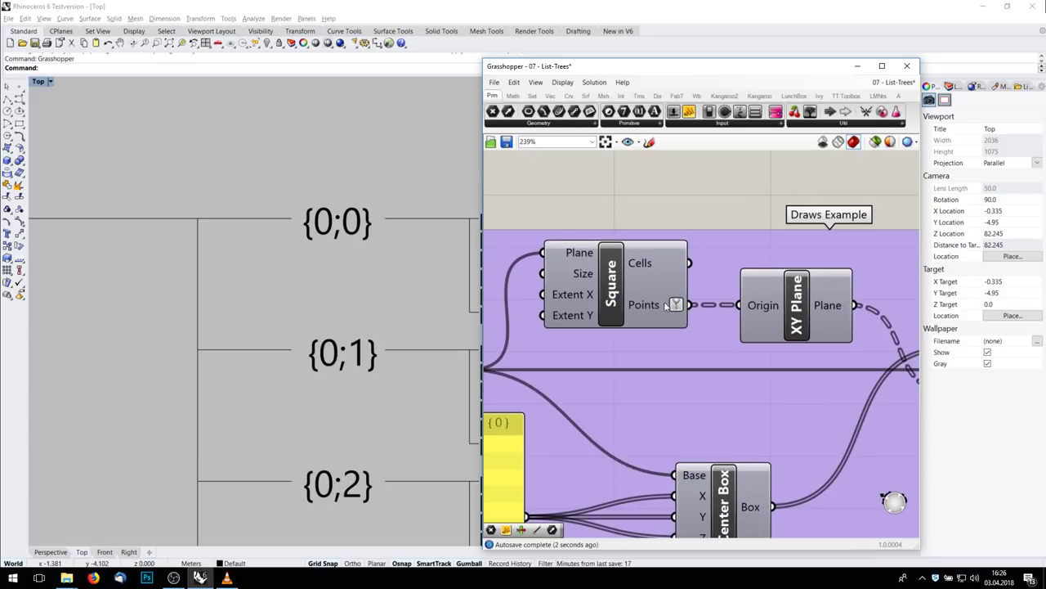
{"action": "left_click", "coordinate": [689, 111]}
{"action": "left_click", "coordinate": [754, 205]}
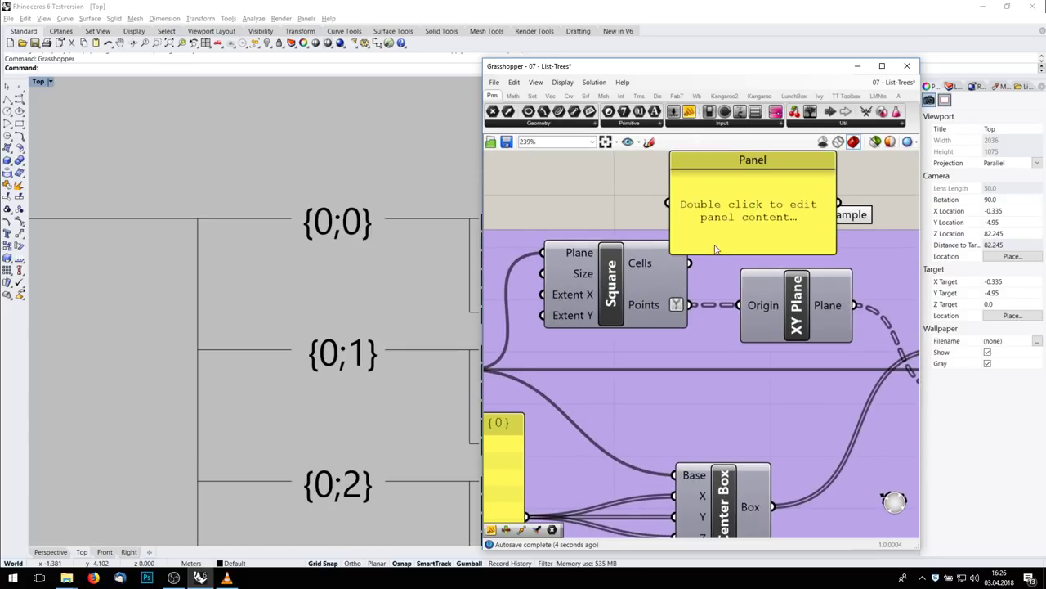
{"action": "right_click_drag", "start_coordinate": [715, 248], "coordinate": [680, 300]}
{"action": "left_click_drag", "start_coordinate": [655, 357], "coordinate": [644, 255]}
{"action": "left_click_drag", "start_coordinate": [801, 226], "coordinate": [802, 286]}
{"action": "scroll", "coordinate": [797, 282], "scroll_direction": "down", "scroll_amount": 4}
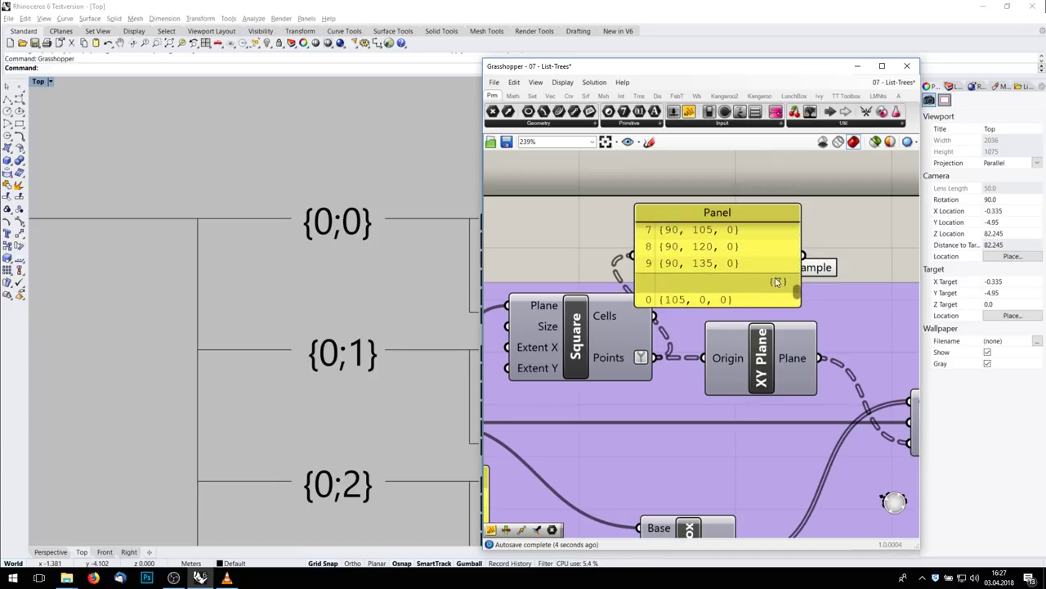
Step: Compare the path notation of the Square grid's points by switching Simplify off and back on for the Points output
{"action": "right_click", "coordinate": [630, 359]}
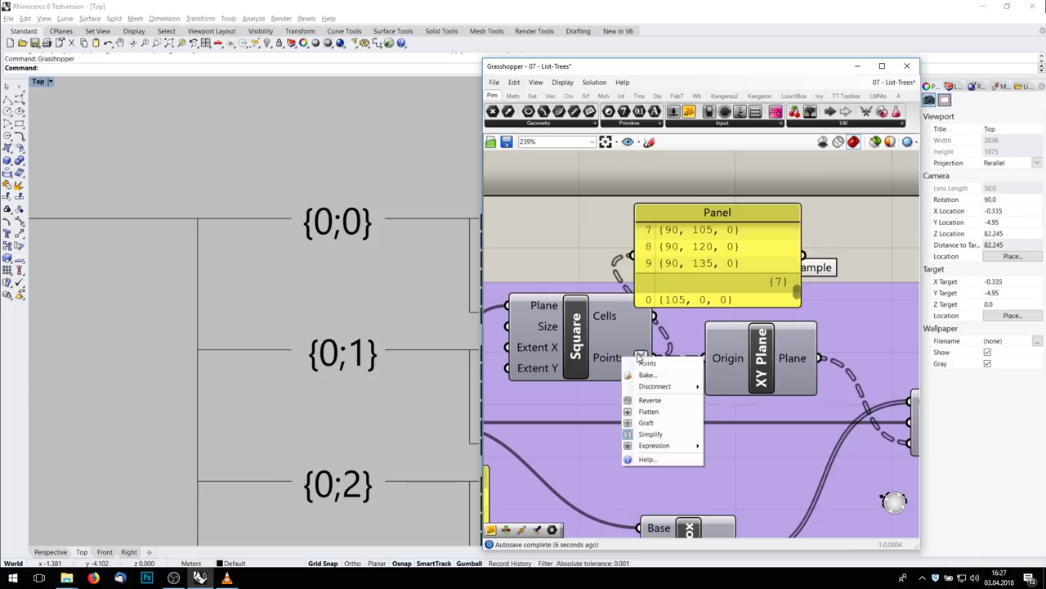
{"action": "left_click", "coordinate": [658, 438]}
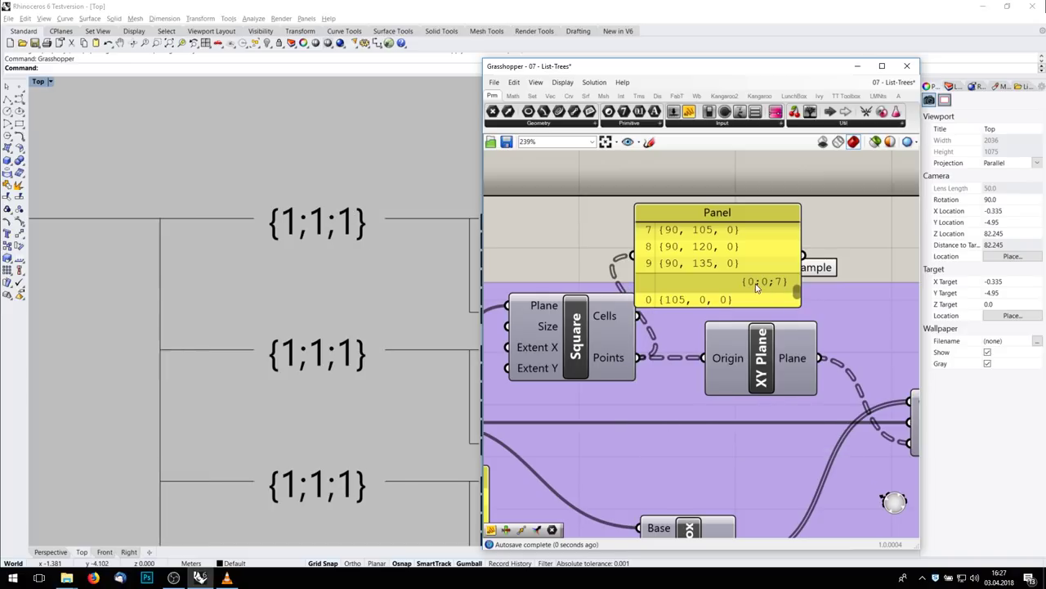
{"action": "right_click", "coordinate": [613, 360]}
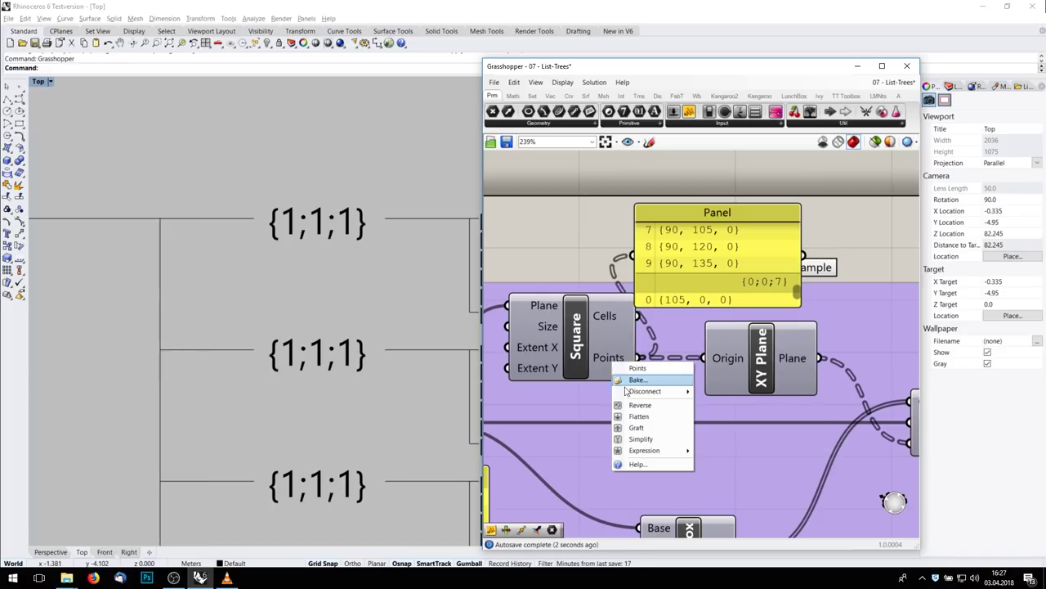
{"action": "left_click", "coordinate": [654, 437]}
Step: Delete the Panel that lists the Square grid's points
{"action": "left_click", "coordinate": [734, 237]}
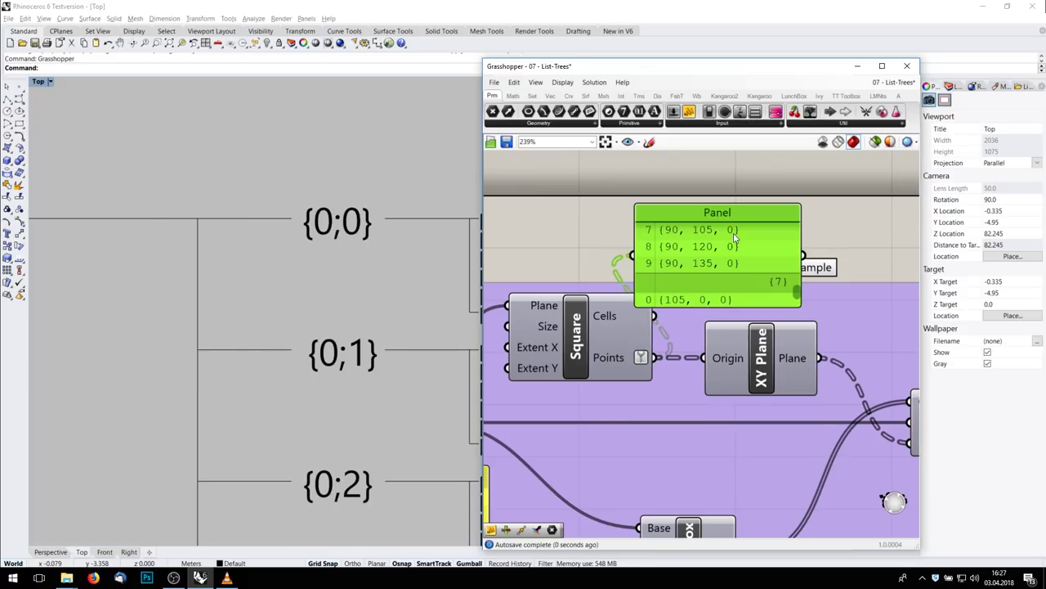
{"action": "key", "text": "Delete"}
{"action": "scroll", "coordinate": [667, 268], "scroll_direction": "down", "scroll_amount": 6}
{"action": "scroll", "coordinate": [435, 300], "scroll_direction": "down", "scroll_amount": 7}
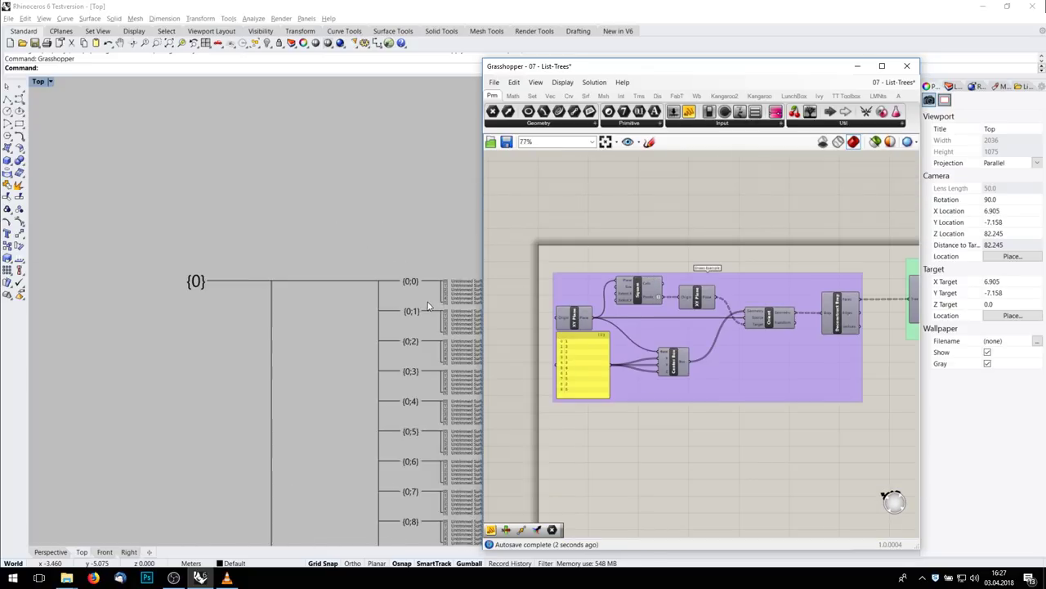
{"action": "right_click_drag", "start_coordinate": [449, 304], "coordinate": [304, 207]}
{"action": "right_click_drag", "start_coordinate": [863, 344], "coordinate": [666, 339]}
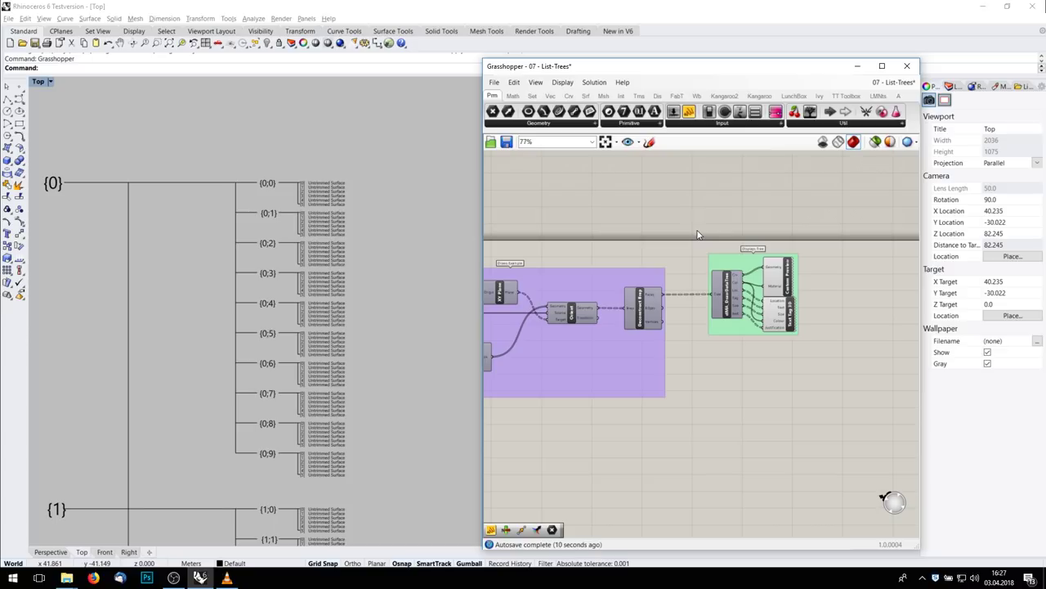
Step: Select the dMA_DrawDataTree display group and open a new, empty Grasshopper document
{"action": "left_click_drag", "start_coordinate": [697, 234], "coordinate": [865, 411]}
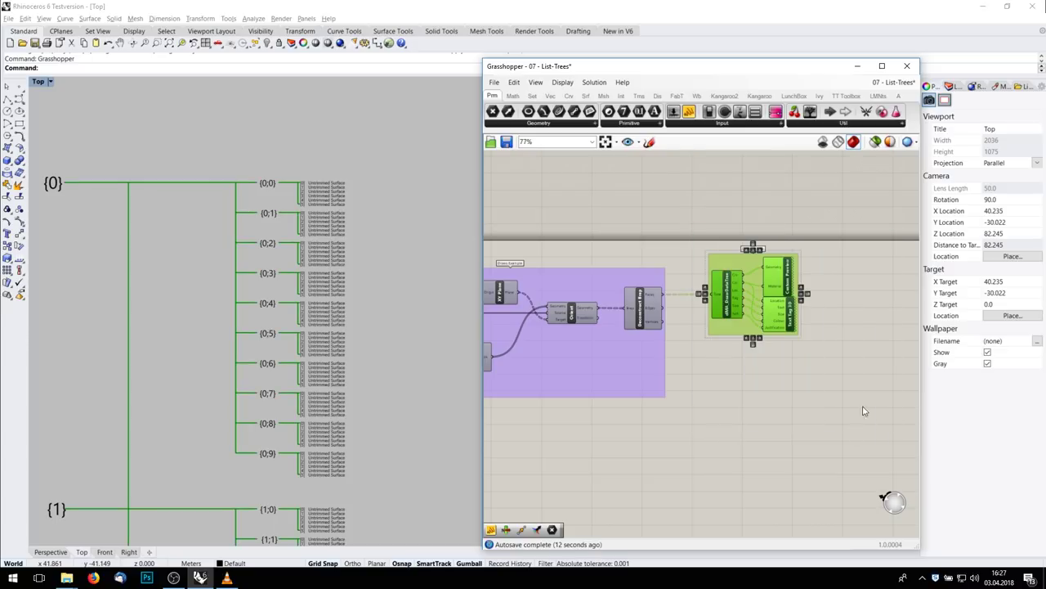
{"action": "left_click", "coordinate": [852, 312]}
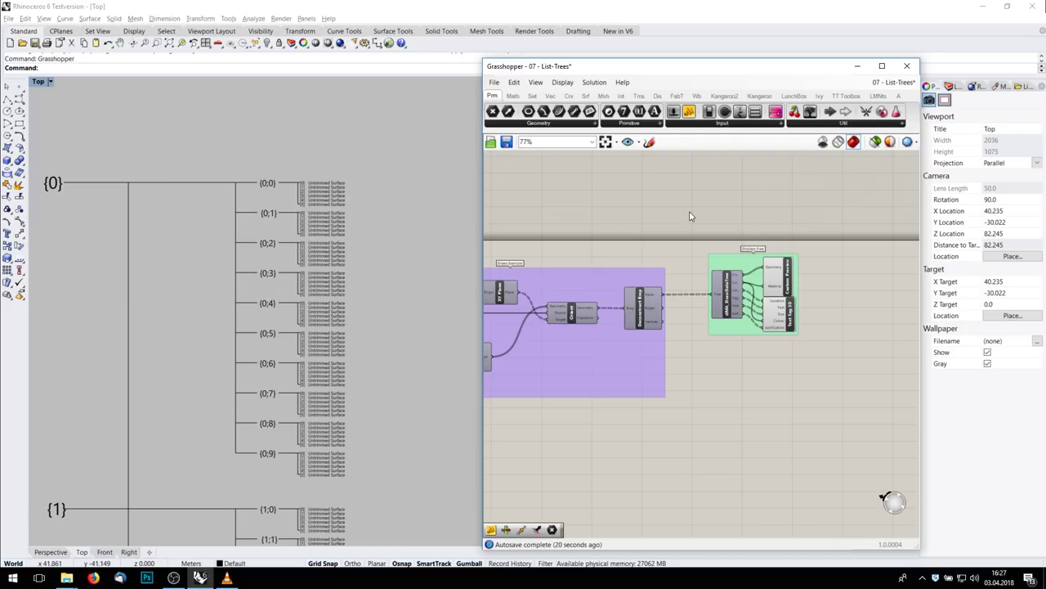
{"action": "left_click_drag", "start_coordinate": [685, 191], "coordinate": [872, 411]}
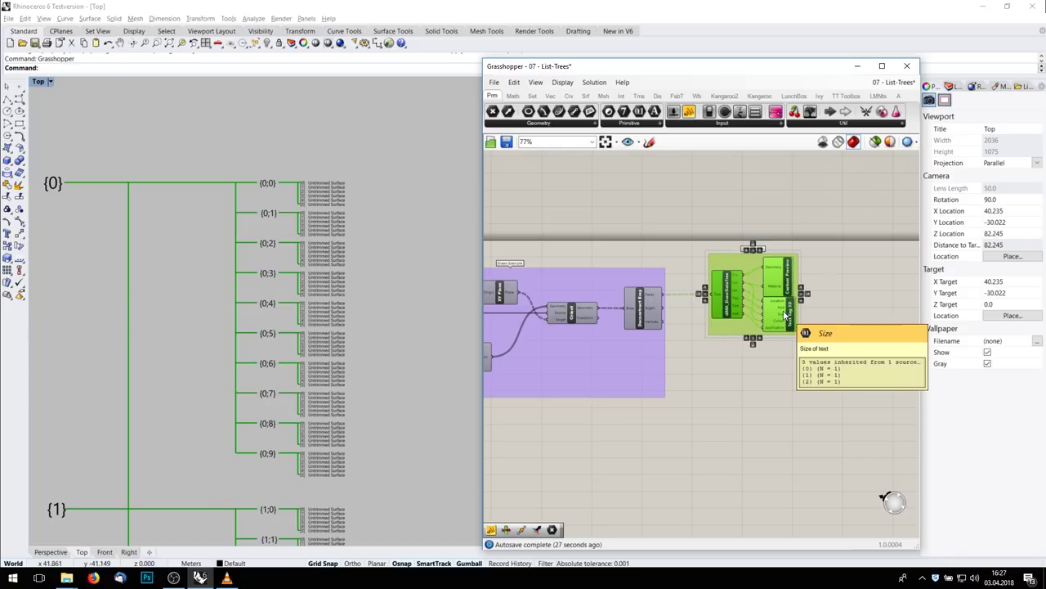
{"action": "left_click", "coordinate": [495, 83]}
{"action": "left_click", "coordinate": [523, 94]}
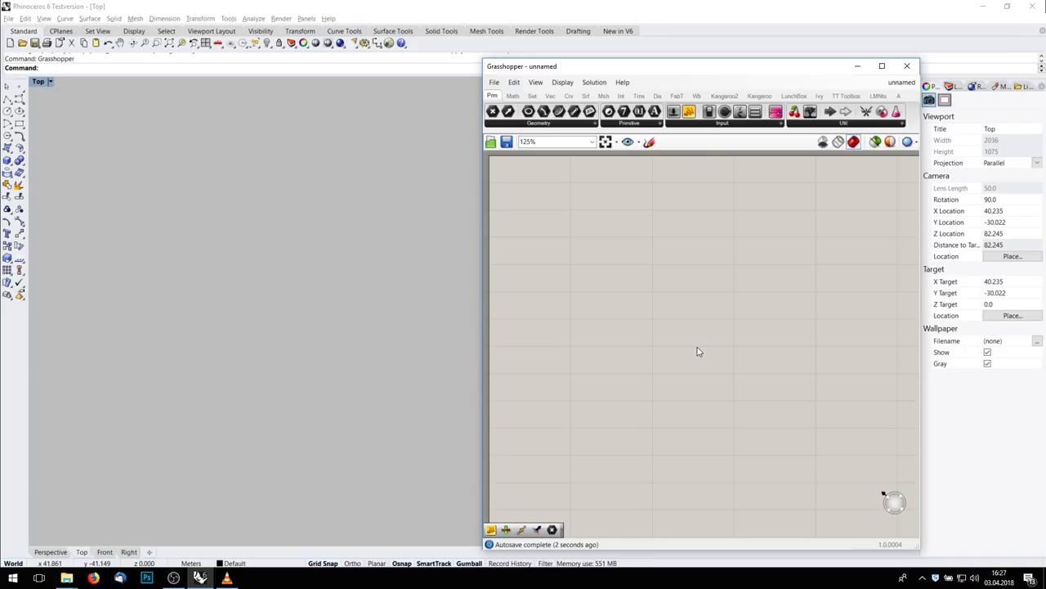
{"action": "scroll", "coordinate": [743, 291], "scroll_direction": "down", "scroll_amount": 5}
{"action": "right_click_drag", "start_coordinate": [747, 278], "coordinate": [619, 271]}
{"action": "left_click_drag", "start_coordinate": [768, 287], "coordinate": [628, 293]}
{"action": "left_click", "coordinate": [701, 372]}
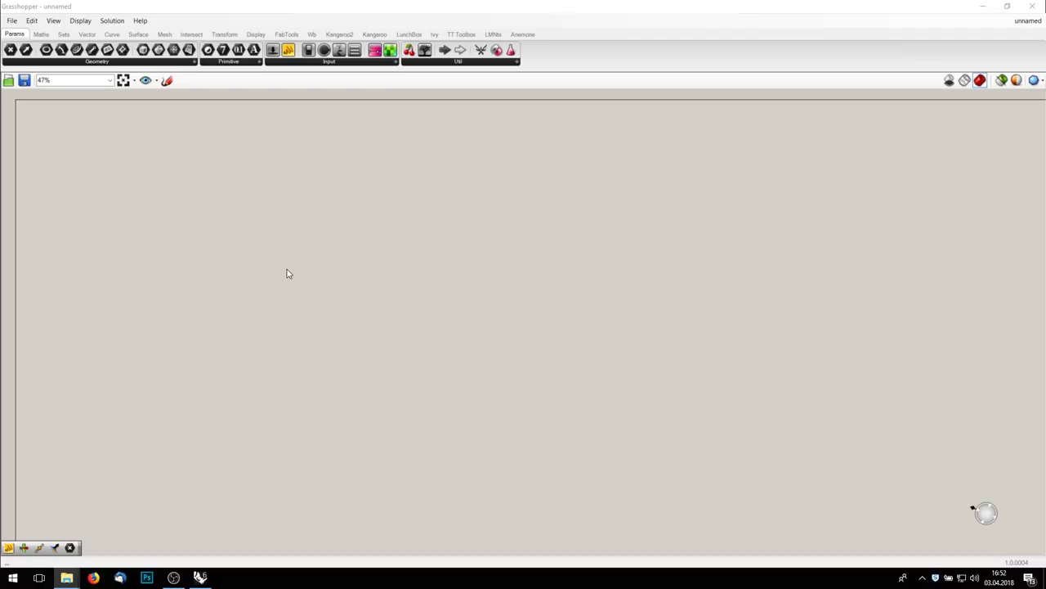
Step: Place an Evaluate expression component on the empty canvas
{"action": "left_click", "coordinate": [42, 36]}
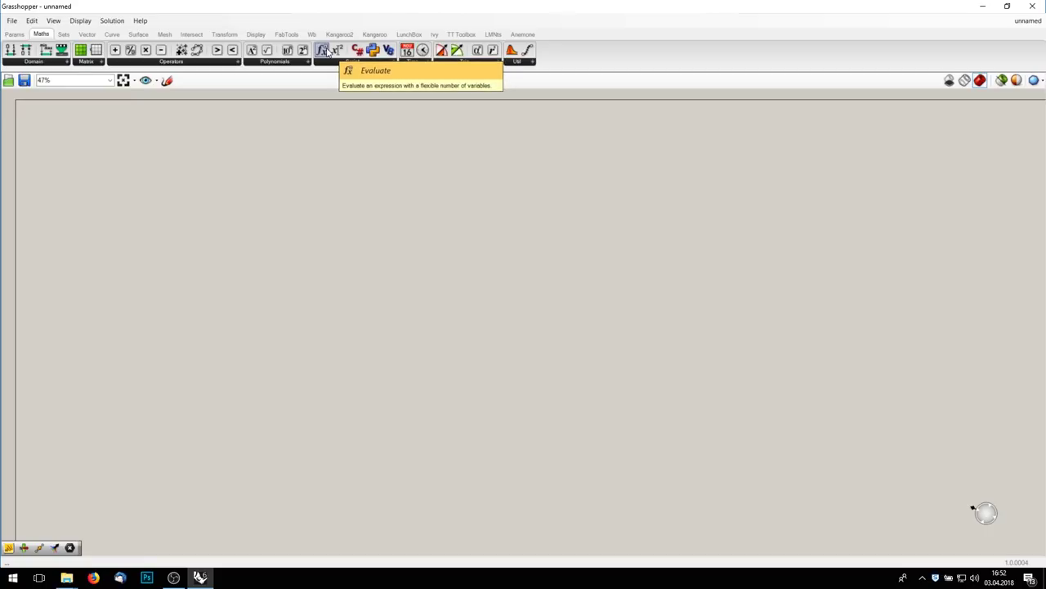
{"action": "left_click_drag", "start_coordinate": [372, 53], "coordinate": [294, 240]}
{"action": "scroll", "coordinate": [295, 240], "scroll_direction": "up", "scroll_amount": 5}
{"action": "right_click_drag", "start_coordinate": [297, 241], "coordinate": [752, 350]}
{"action": "scroll", "coordinate": [787, 301], "scroll_direction": "down", "scroll_amount": 3}
{"action": "left_click_drag", "start_coordinate": [753, 350], "coordinate": [417, 181]}
Step: Uncover the Rhino Top viewport and draw two polyline legs from the origin, about 5 m along Y and 9 m along X
{"action": "left_click_drag", "start_coordinate": [476, 16], "coordinate": [773, 297]}
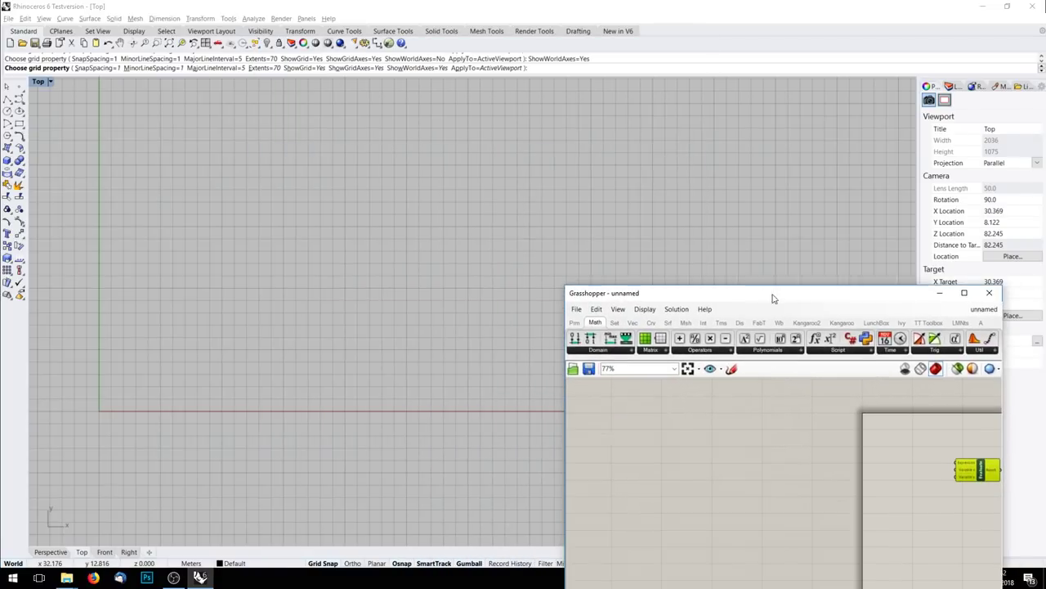
{"action": "left_click", "coordinate": [8, 100]}
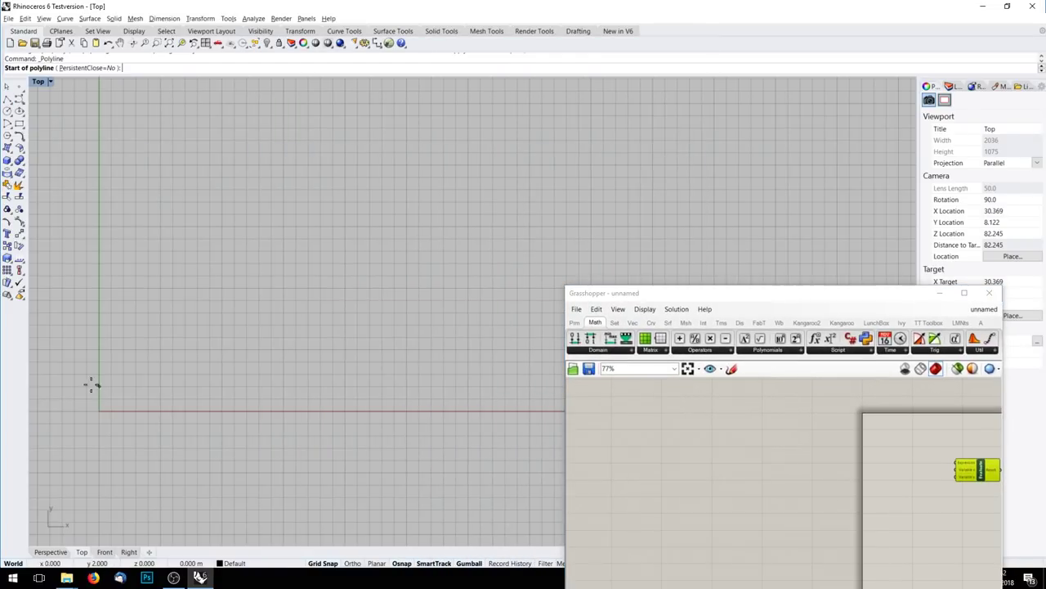
{"action": "left_click", "coordinate": [97, 350]}
{"action": "left_click", "coordinate": [98, 412]}
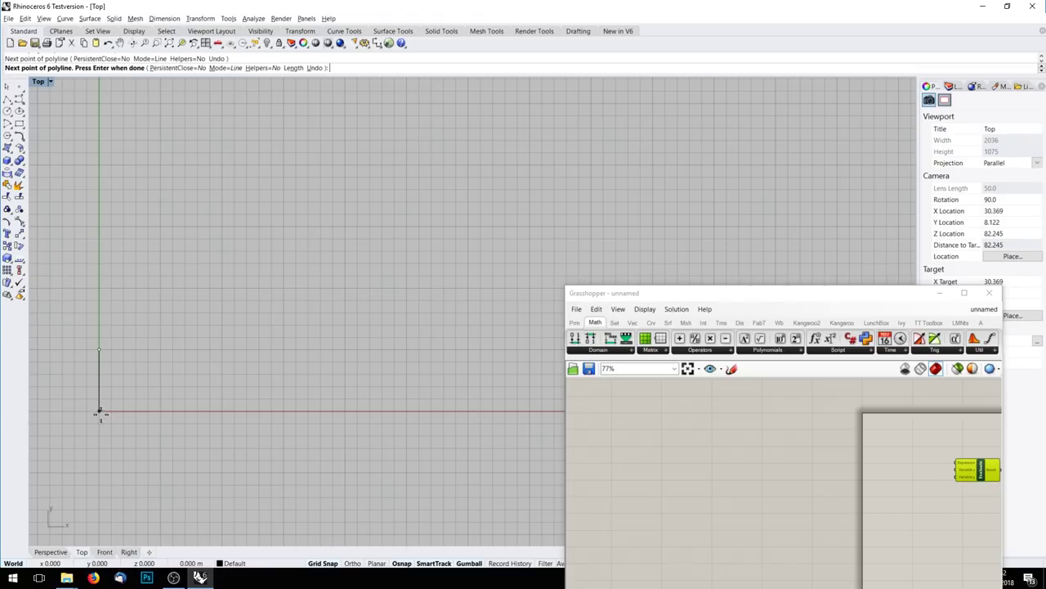
{"action": "key", "text": "Return"}
{"action": "key", "text": "Return"}
{"action": "left_click", "coordinate": [98, 411]}
{"action": "left_click", "coordinate": [208, 411]}
{"action": "key", "text": "Return"}
{"action": "left_click_drag", "start_coordinate": [158, 439], "coordinate": [39, 349]}
{"action": "left_click", "coordinate": [233, 349]}
Step: Close the right triangle with a polyline joining the free ends of its two legs
{"action": "left_click", "coordinate": [7, 99]}
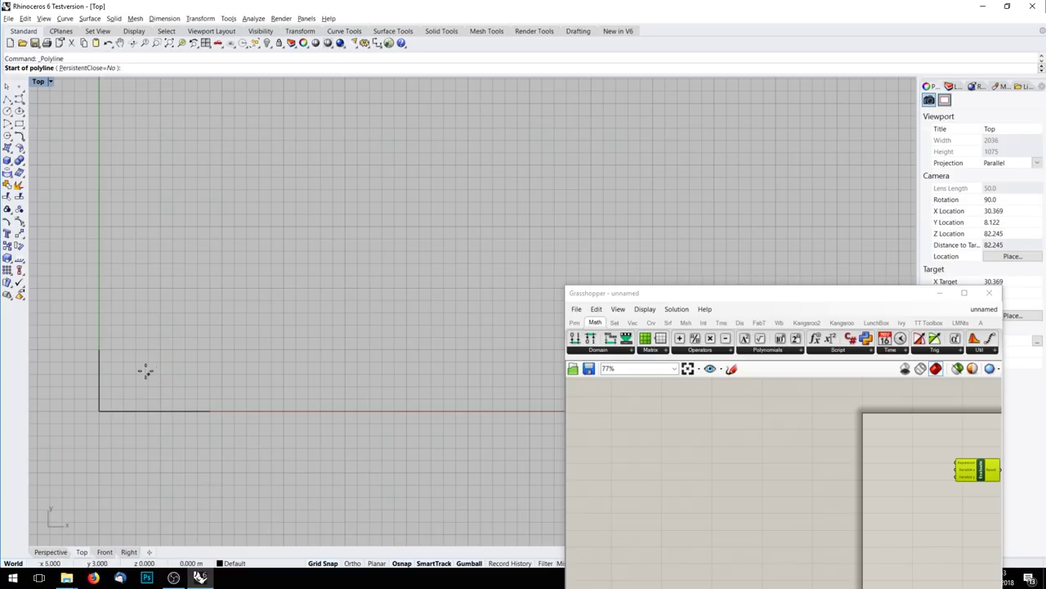
{"action": "left_click", "coordinate": [99, 350]}
{"action": "left_click", "coordinate": [209, 411]}
{"action": "key", "text": "Return"}
Step: Add a Panel below the Evaluate component and move the Grasshopper window up to make it easier to edit
{"action": "right_click_drag", "start_coordinate": [907, 485], "coordinate": [738, 425]}
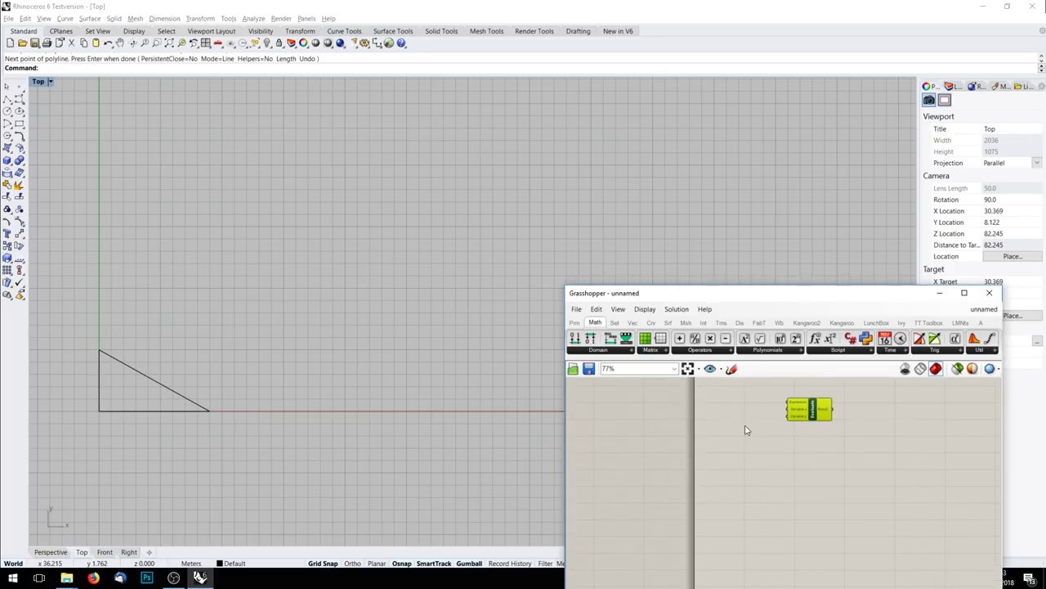
{"action": "scroll", "coordinate": [746, 430], "scroll_direction": "up", "scroll_amount": 2}
{"action": "double_click", "coordinate": [701, 490]}
{"action": "type", "text": "//"}
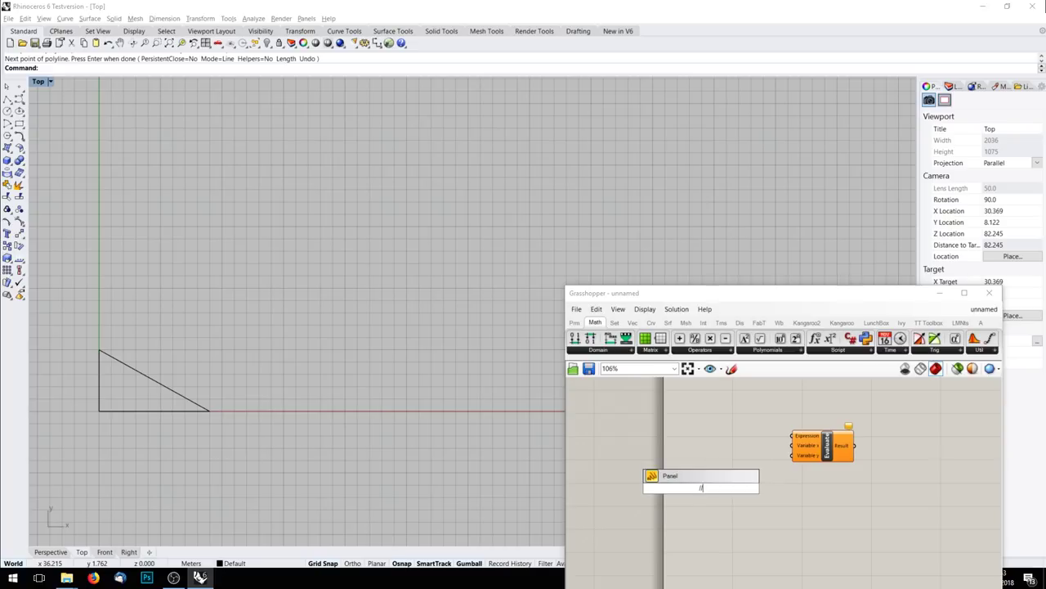
{"action": "key", "text": "Return"}
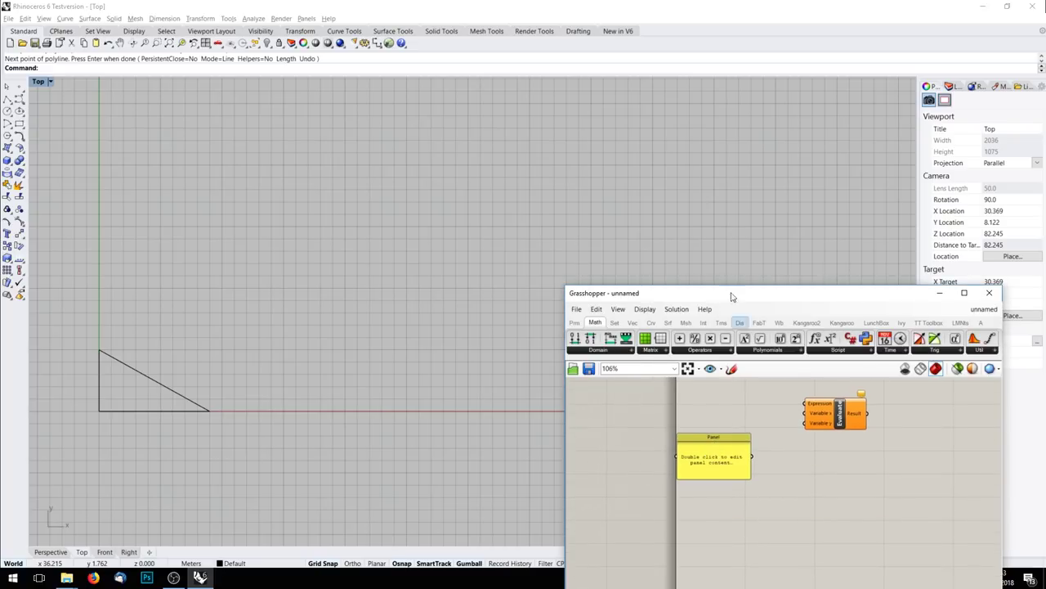
{"action": "left_click_drag", "start_coordinate": [731, 296], "coordinate": [674, 198]}
{"action": "scroll", "coordinate": [741, 414], "scroll_direction": "up", "scroll_amount": 5}
Step: Write the Pythagorean formula a²+b²=c² and, on a second line, c = sqrt(a²+b²) in the panel
{"action": "left_click", "coordinate": [646, 424]}
{"action": "double_click", "coordinate": [646, 424]}
{"action": "type", "text": "a"}
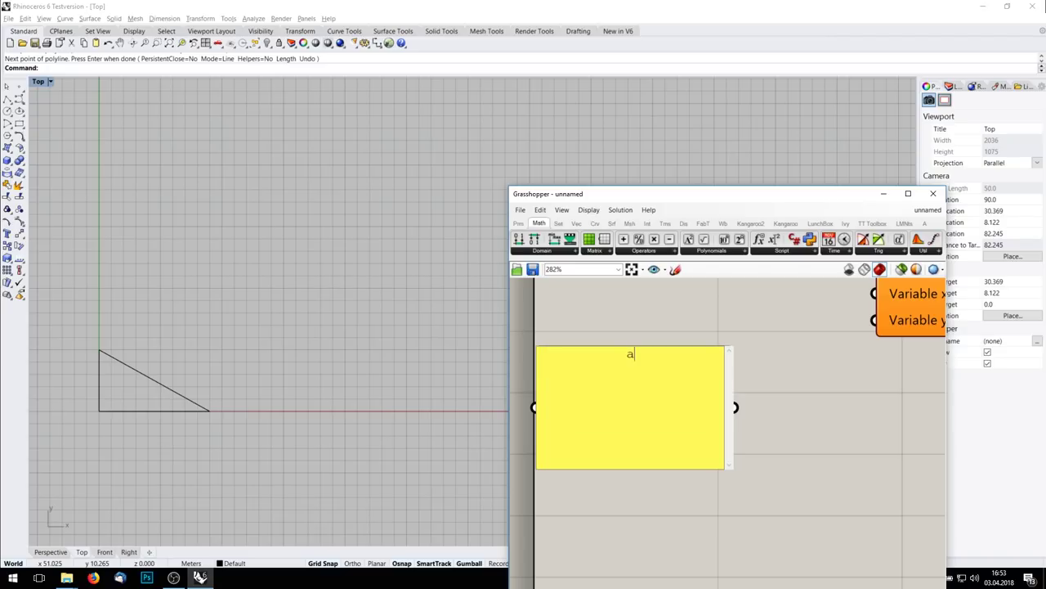
{"action": "type", "text": "²+b"}
{"action": "type", "text": "²"}
{"action": "type", "text": "=c² "}
{"action": "type", "text": "c = "}
{"action": "type", "text": "sqrt"}
{"action": "type", "text": "("}
{"action": "type", "text": "a"}
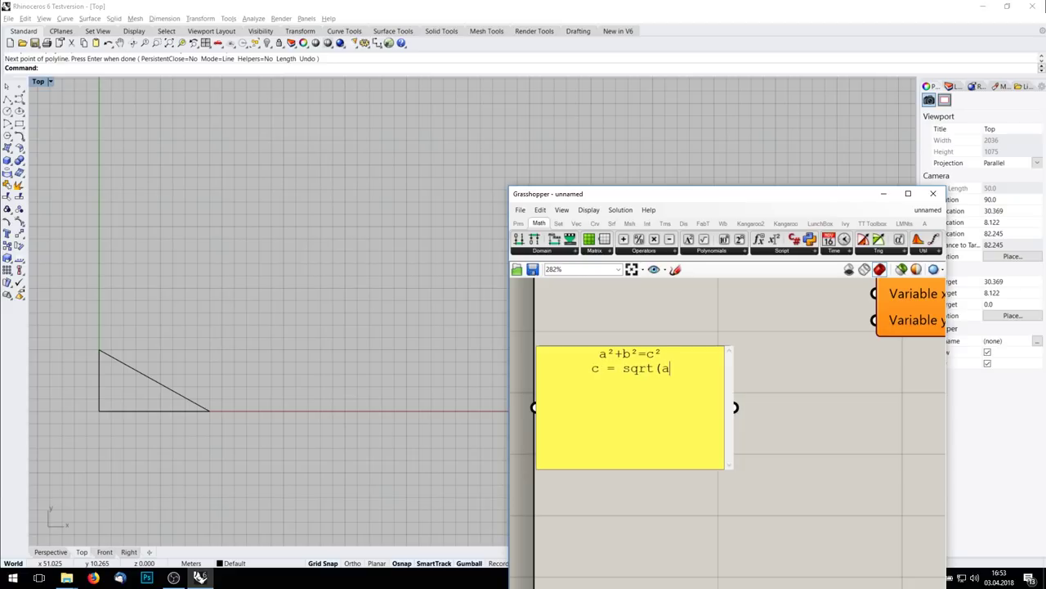
{"action": "type", "text": "²+b²)"}
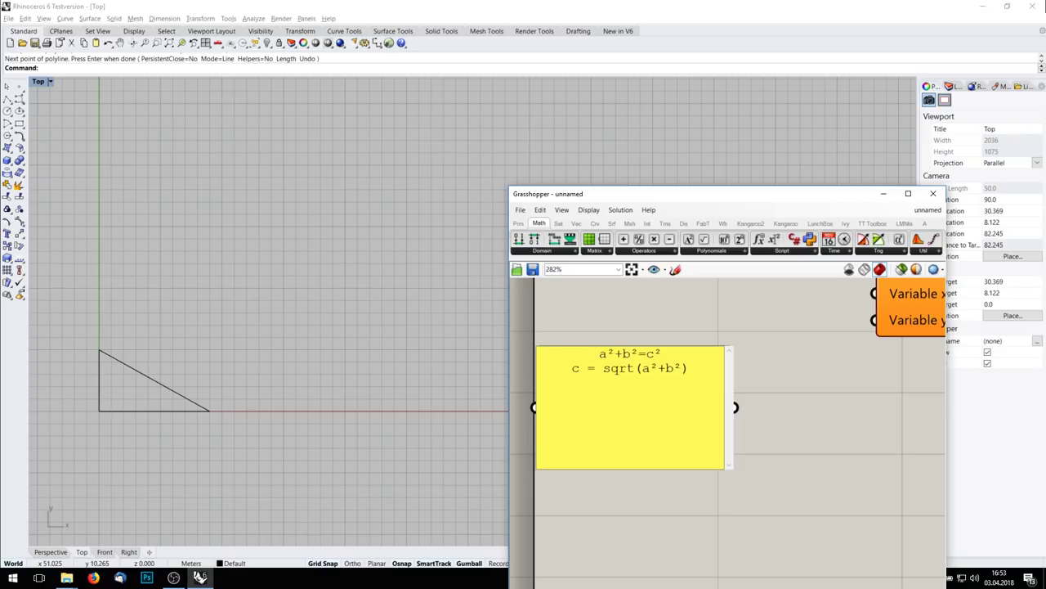
{"action": "left_click", "coordinate": [840, 427]}
{"action": "scroll", "coordinate": [838, 430], "scroll_direction": "down", "scroll_amount": 4}
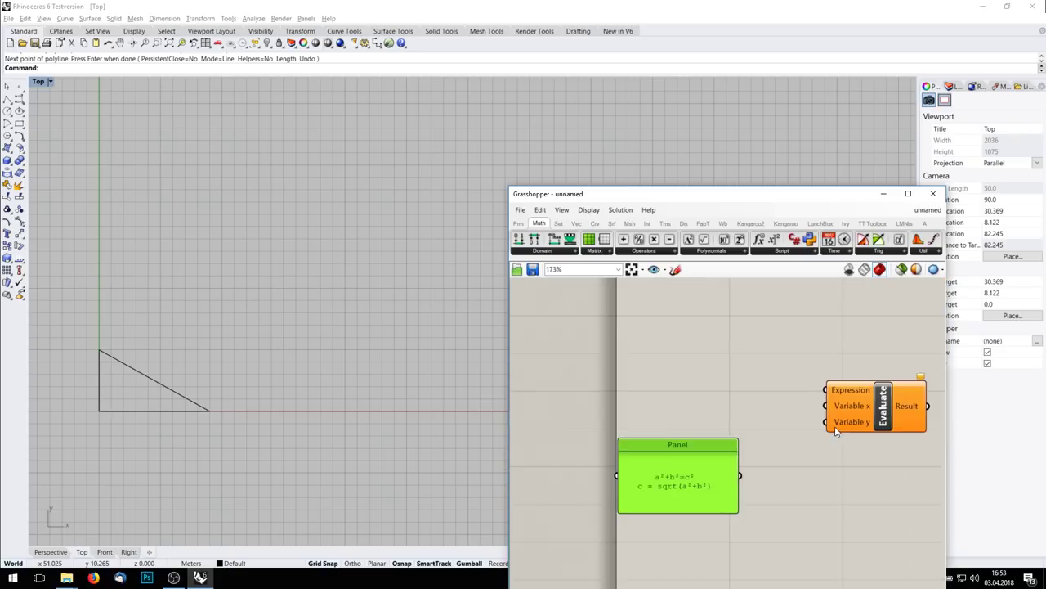
Step: Move the formula panel up beside the Evaluate component and trim its text to sqrt(a²+b²)
{"action": "left_click_drag", "start_coordinate": [661, 442], "coordinate": [709, 368]}
{"action": "scroll", "coordinate": [640, 376], "scroll_direction": "up", "scroll_amount": 5}
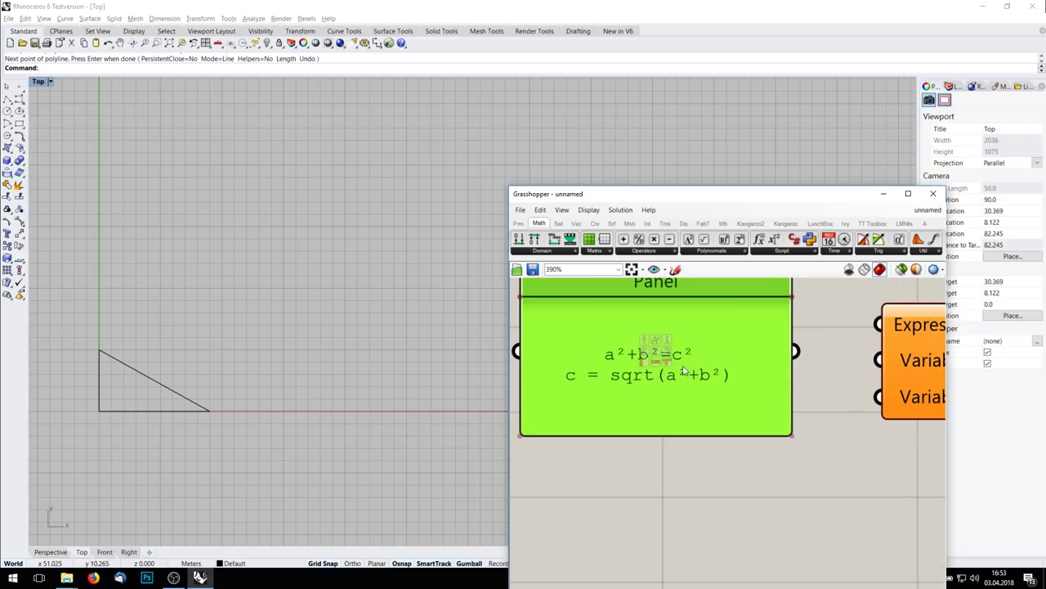
{"action": "double_click", "coordinate": [604, 397]}
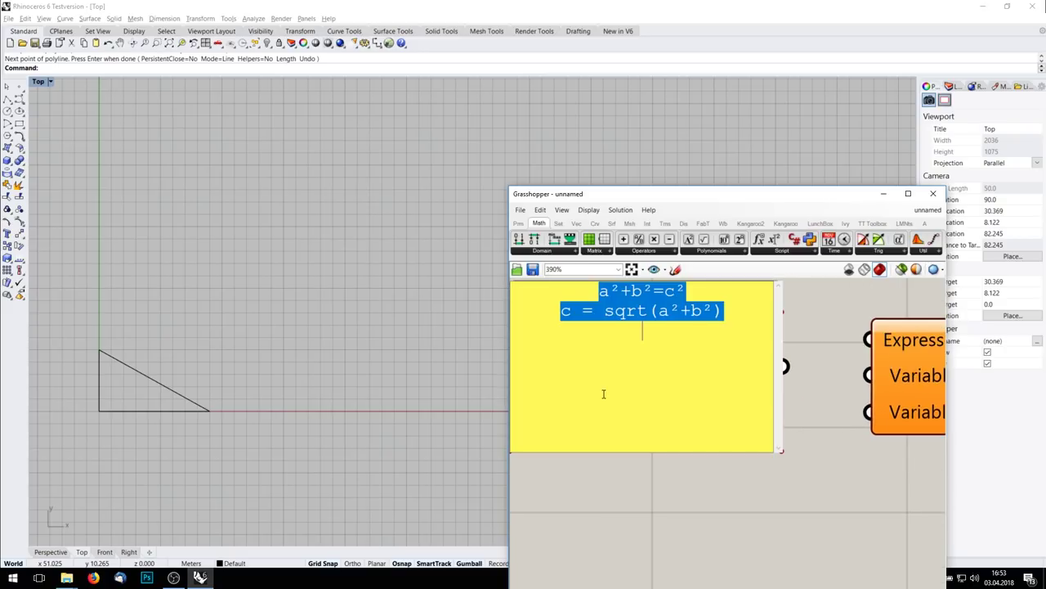
{"action": "right_click", "coordinate": [617, 325]}
{"action": "left_click", "coordinate": [606, 314]}
{"action": "left_click_drag", "start_coordinate": [607, 310], "coordinate": [724, 312]}
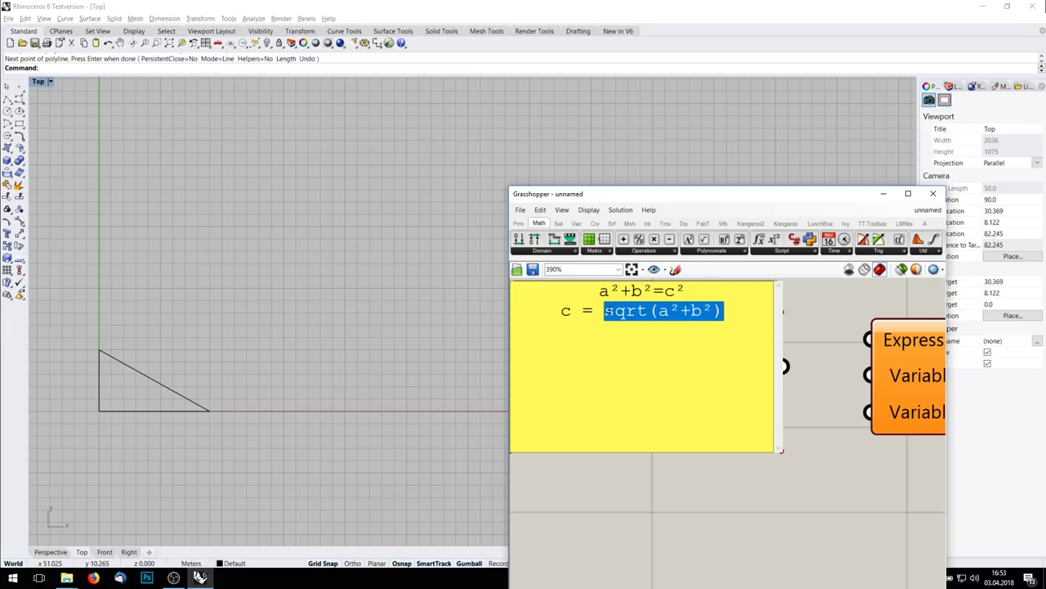
{"action": "right_click_drag", "start_coordinate": [847, 412], "coordinate": [653, 444]}
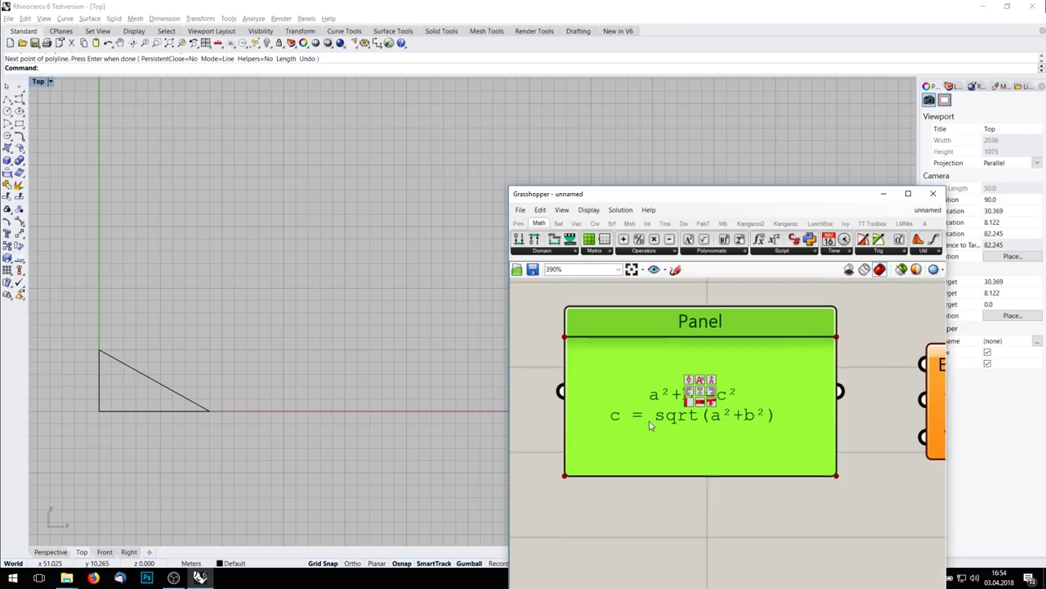
{"action": "double_click", "coordinate": [658, 417]}
{"action": "left_click_drag", "start_coordinate": [662, 336], "coordinate": [653, 316]}
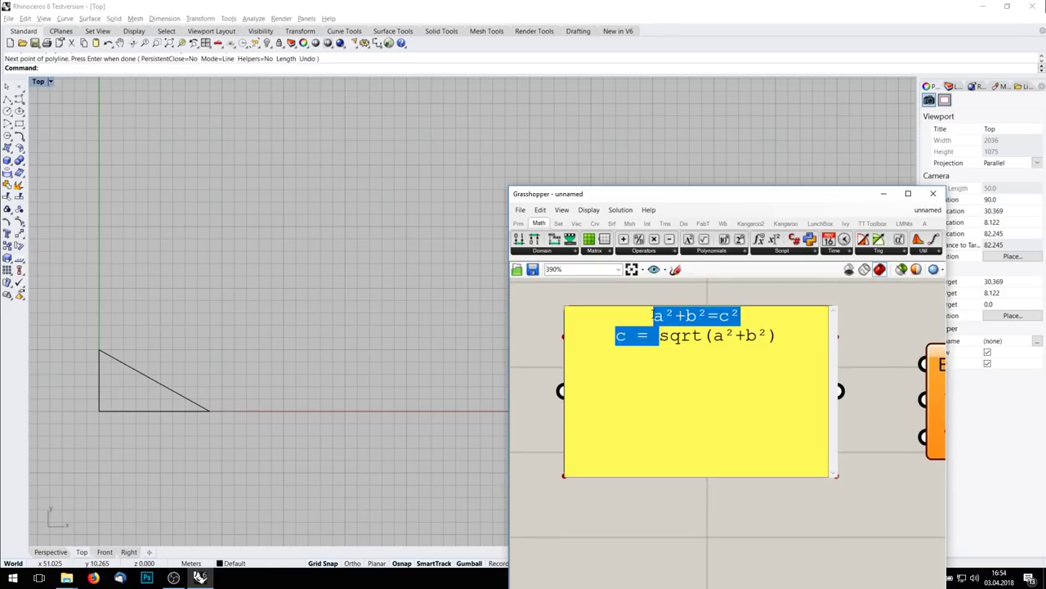
{"action": "key", "text": "BackSpace"}
{"action": "key", "text": "End"}
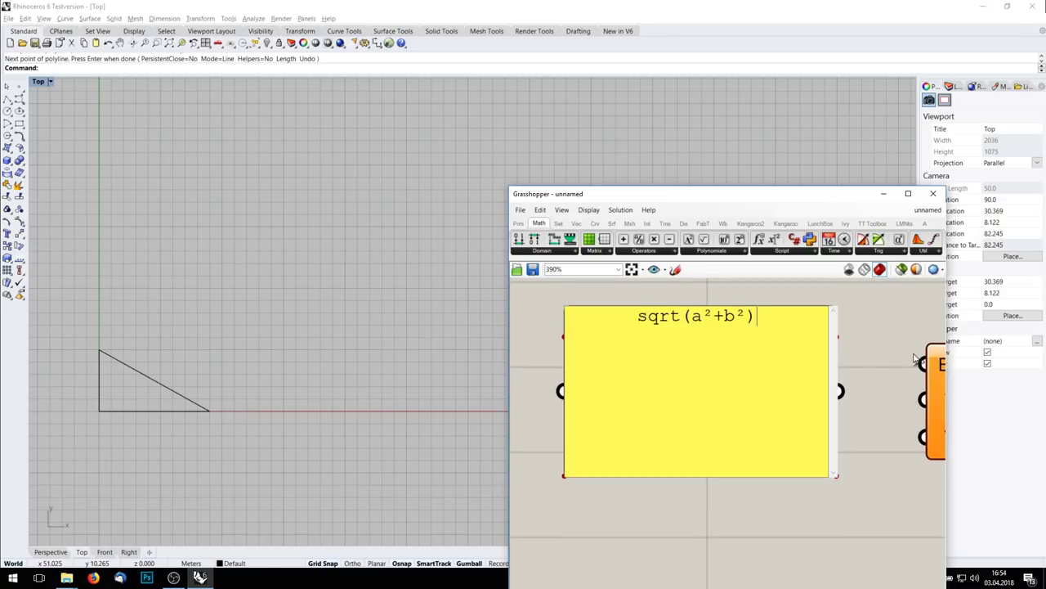
{"action": "left_click", "coordinate": [699, 296]}
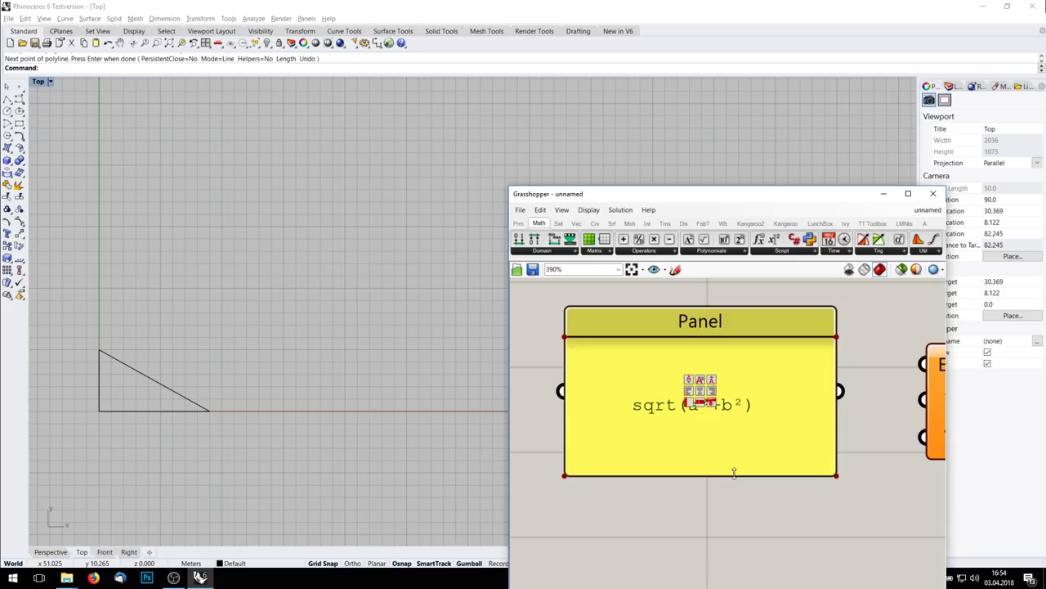
Step: Shrink the formula panel to a single line and wire it to the Expression input of Evaluate
{"action": "left_click_drag", "start_coordinate": [734, 473], "coordinate": [734, 370]}
{"action": "left_click_drag", "start_coordinate": [840, 337], "coordinate": [924, 364]}
{"action": "right_click_drag", "start_coordinate": [865, 429], "coordinate": [695, 422]}
{"action": "scroll", "coordinate": [695, 422], "scroll_direction": "down", "scroll_amount": 2}
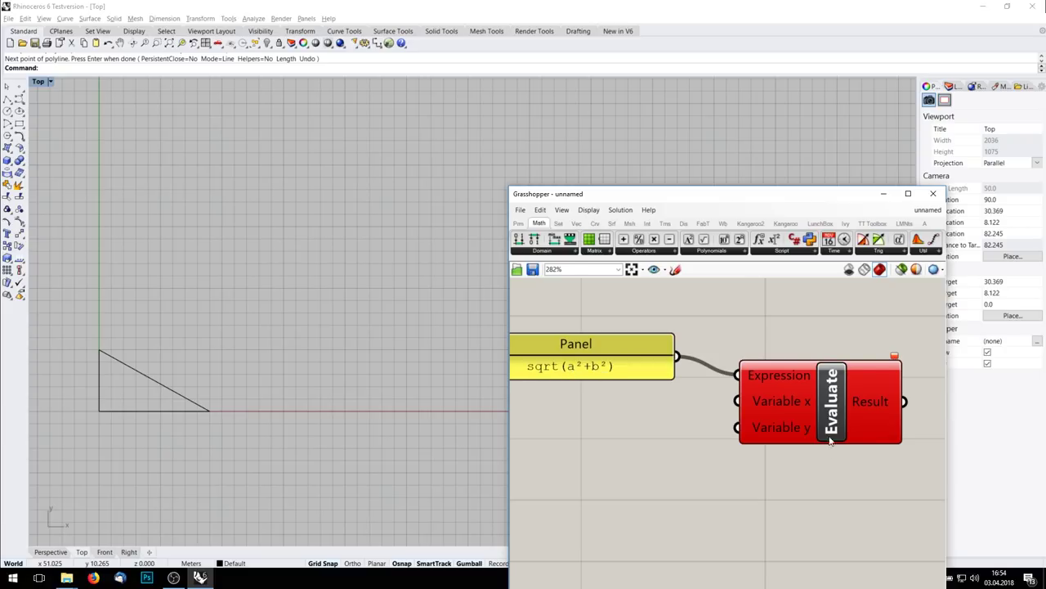
Step: Rename the Evaluate component's Variable x and Variable y inputs to a and b
{"action": "scroll", "coordinate": [792, 395], "scroll_direction": "up", "scroll_amount": 2}
{"action": "right_click", "coordinate": [791, 396]}
{"action": "left_click_drag", "start_coordinate": [843, 407], "coordinate": [690, 398]}
{"action": "type", "text": "a"}
{"action": "key", "text": "Return"}
{"action": "right_click", "coordinate": [762, 433]}
{"action": "left_click_drag", "start_coordinate": [818, 440], "coordinate": [597, 439]}
{"action": "type", "text": "a"}
{"action": "key", "text": "Return"}
{"action": "right_click_drag", "start_coordinate": [603, 458], "coordinate": [724, 445]}
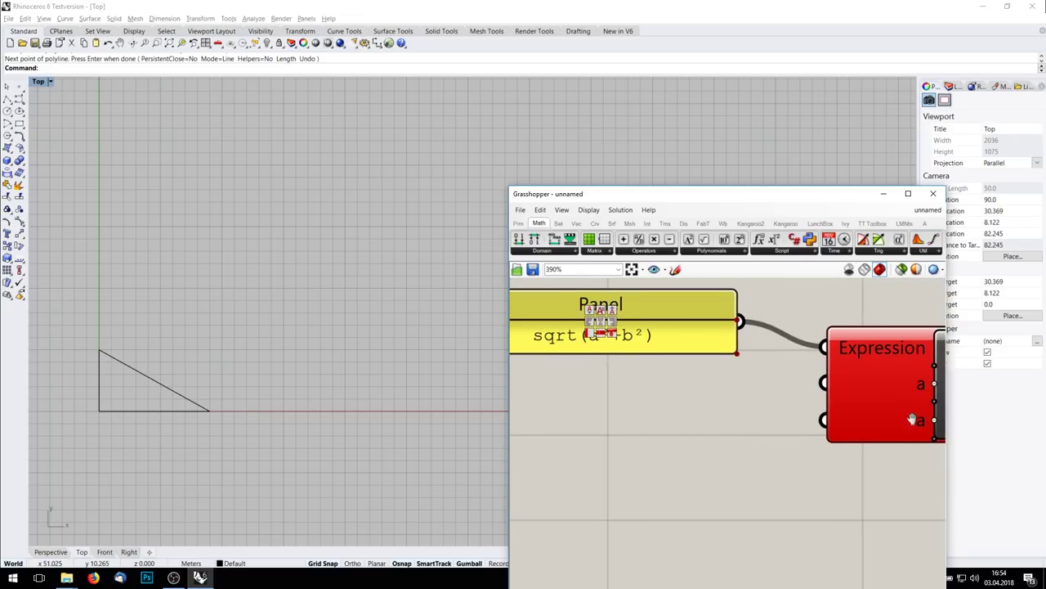
{"action": "right_click", "coordinate": [921, 420]}
{"action": "left_click_drag", "start_coordinate": [973, 429], "coordinate": [865, 435]}
{"action": "type", "text": "b"}
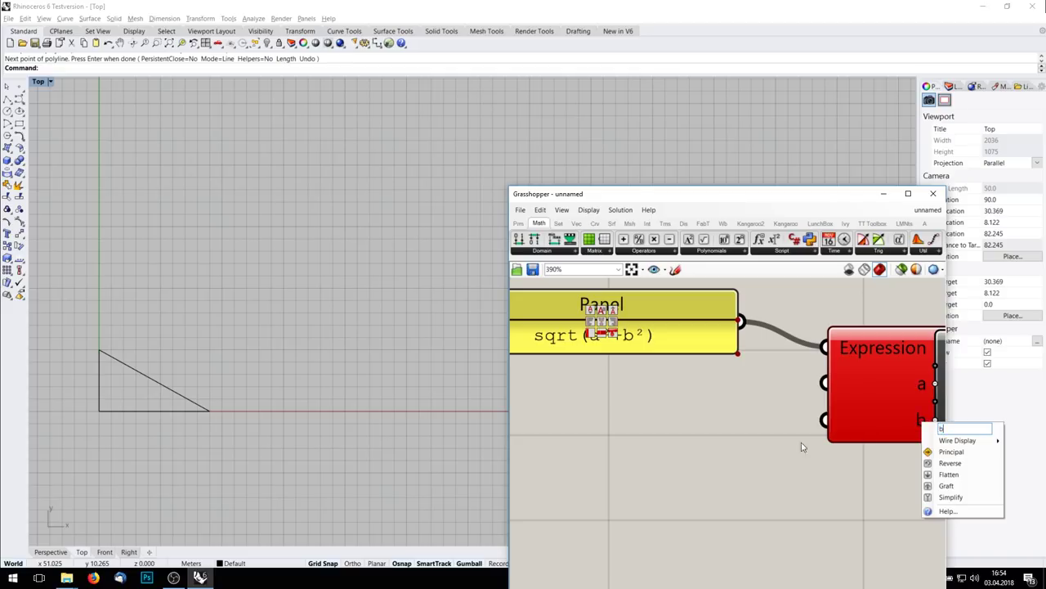
{"action": "key", "text": "Return"}
Step: Add a panel containing 5 below the formula panel and wire it to input a of Evaluate
{"action": "double_click", "coordinate": [664, 425]}
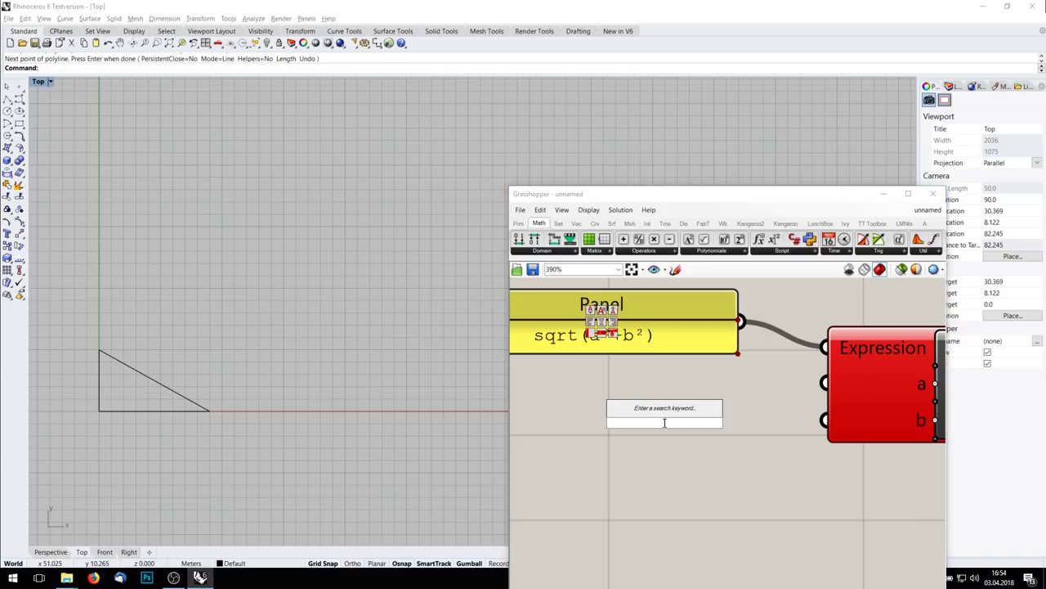
{"action": "type", "text": "//"}
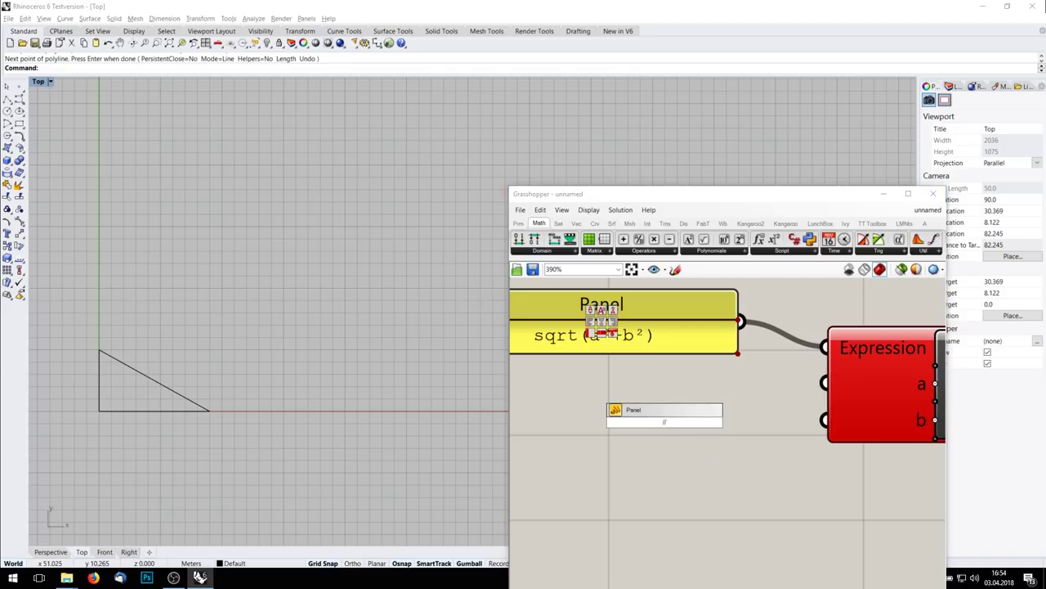
{"action": "type", "text": "5"}
{"action": "key", "text": "Return"}
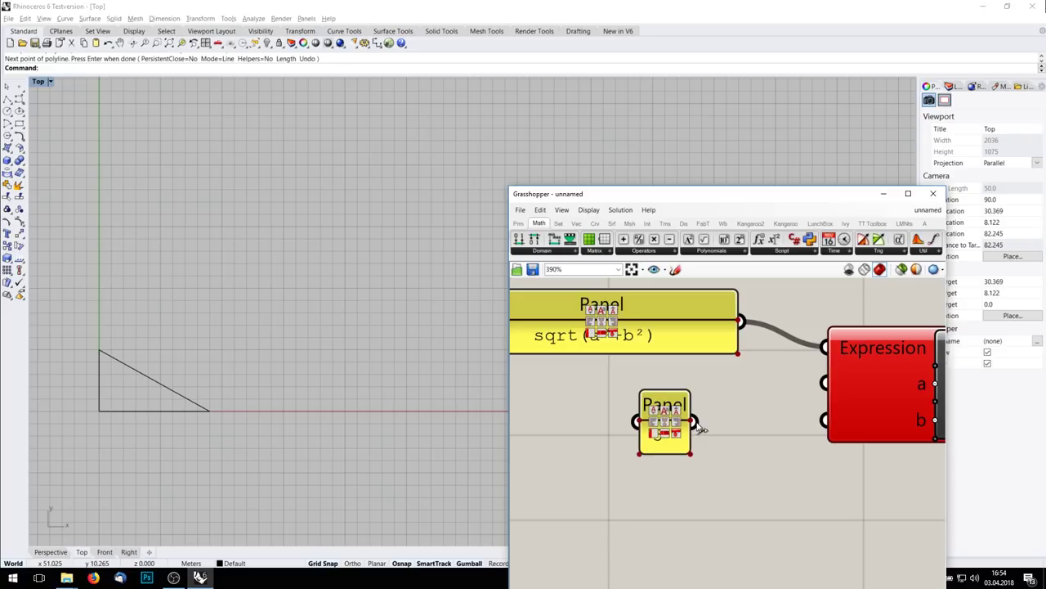
{"action": "left_click_drag", "start_coordinate": [693, 421], "coordinate": [866, 385]}
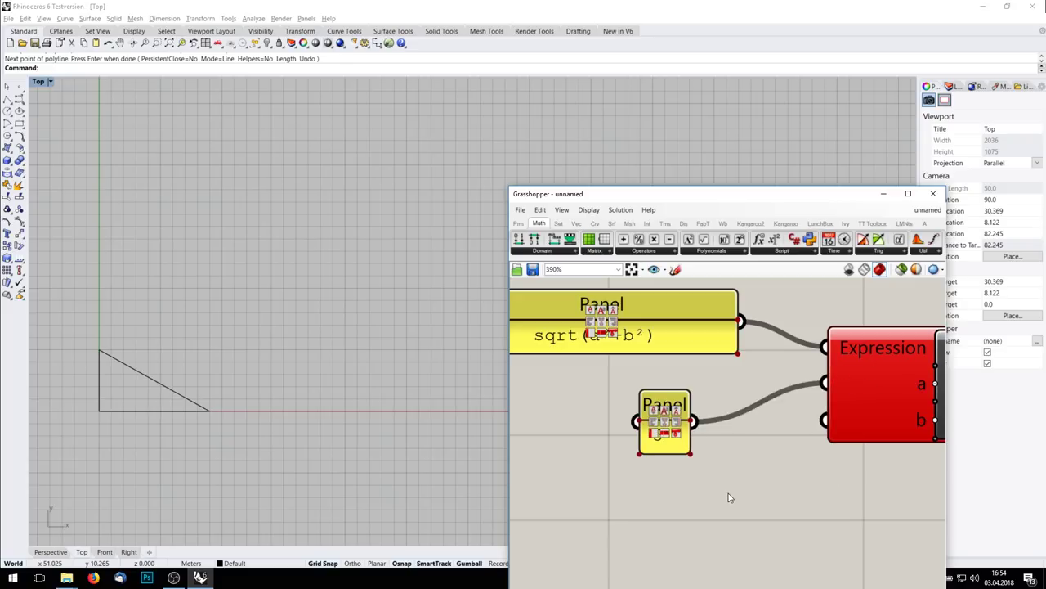
Step: Add a panel containing 9, wire it to input b, and line it up under the 5 panel
{"action": "double_click", "coordinate": [753, 508]}
{"action": "type", "text": "//"}
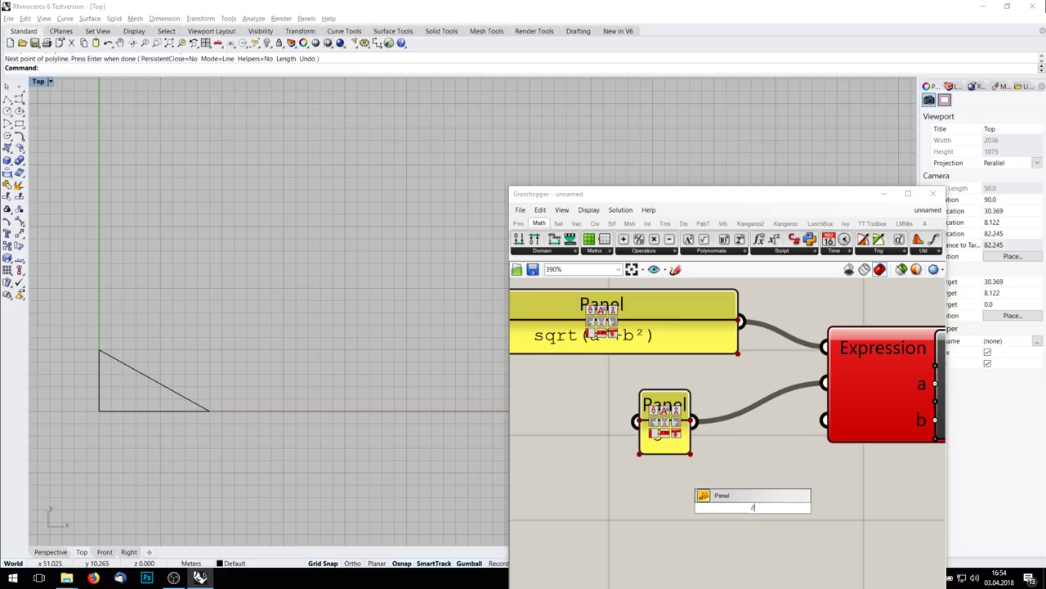
{"action": "type", "text": "9"}
{"action": "key", "text": "Return"}
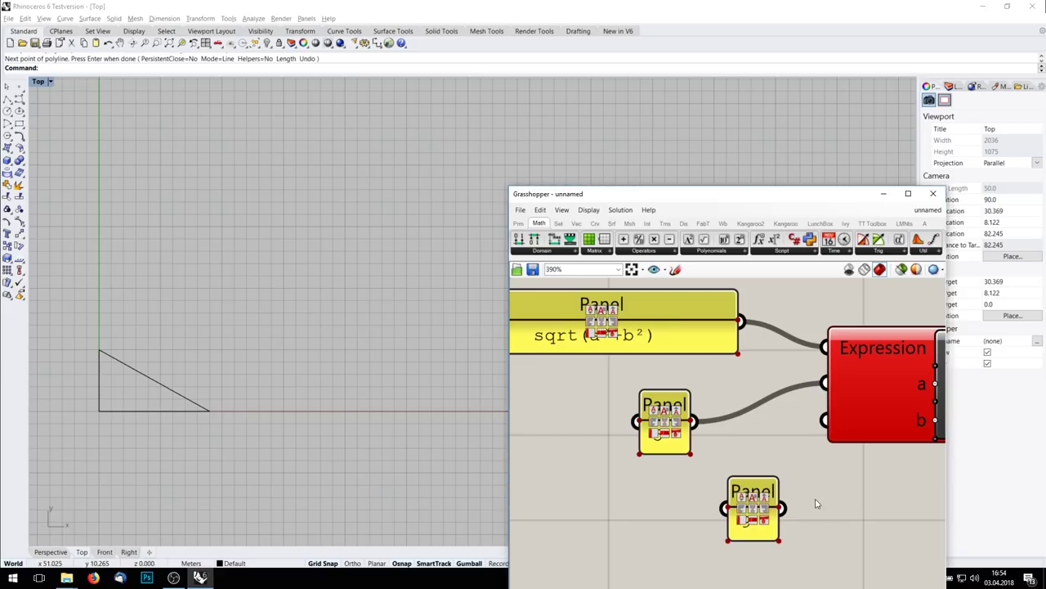
{"action": "left_click_drag", "start_coordinate": [783, 507], "coordinate": [824, 420]}
{"action": "scroll", "coordinate": [840, 464], "scroll_direction": "down", "scroll_amount": 5}
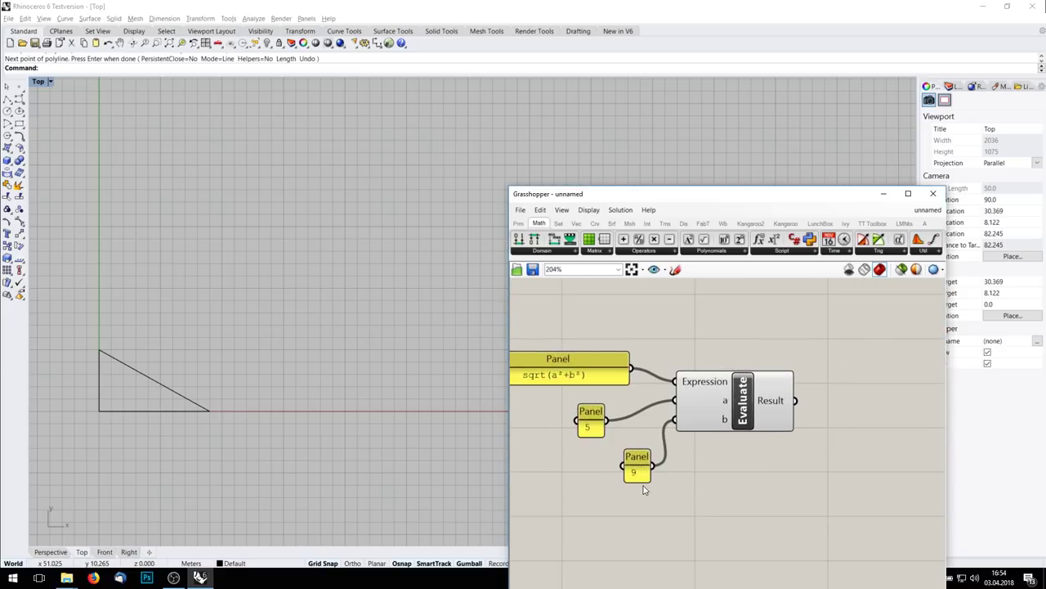
{"action": "left_click", "coordinate": [651, 449]}
{"action": "left_click_drag", "start_coordinate": [652, 449], "coordinate": [632, 451]}
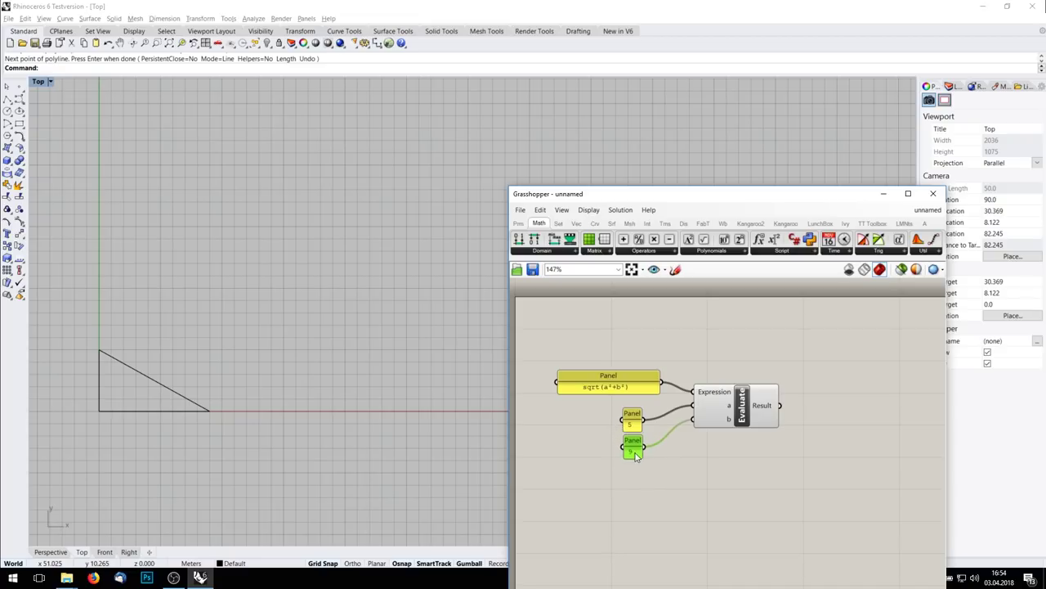
Step: Add an empty panel beyond the Evaluate component and connect the Result output to it
{"action": "double_click", "coordinate": [925, 459]}
{"action": "type", "text": "//"}
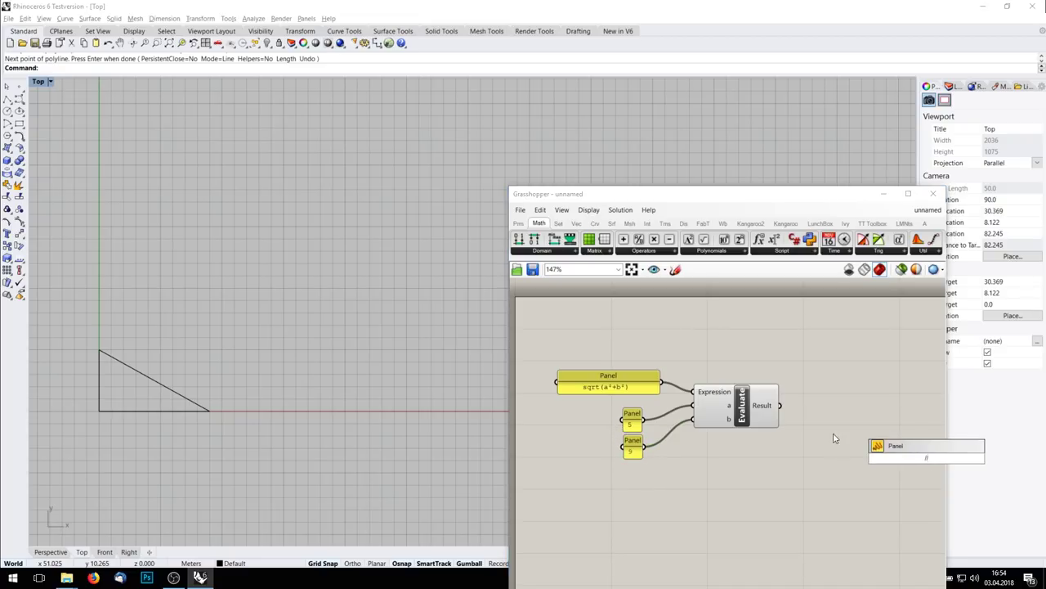
{"action": "key", "text": "Return"}
{"action": "left_click_drag", "start_coordinate": [780, 405], "coordinate": [840, 409]}
Step: Measure the length of the triangle's hypotenuse in the Rhino Top viewport with the Length command
{"action": "left_click", "coordinate": [163, 385]}
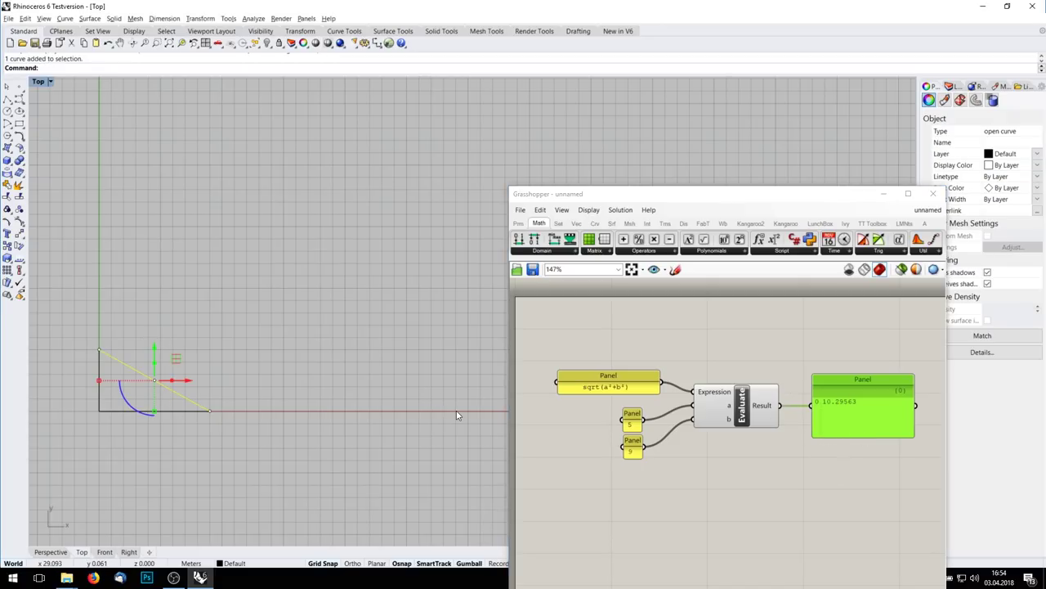
{"action": "type", "text": "length"}
{"action": "key", "text": "Return"}
Step: Delete the two panels with values 5 and 9 that feed inputs a and b
{"action": "right_click_drag", "start_coordinate": [831, 466], "coordinate": [759, 459]}
{"action": "scroll", "coordinate": [790, 427], "scroll_direction": "down", "scroll_amount": 1}
{"action": "scroll", "coordinate": [622, 456], "scroll_direction": "up", "scroll_amount": 1}
{"action": "left_click_drag", "start_coordinate": [664, 464], "coordinate": [617, 378]}
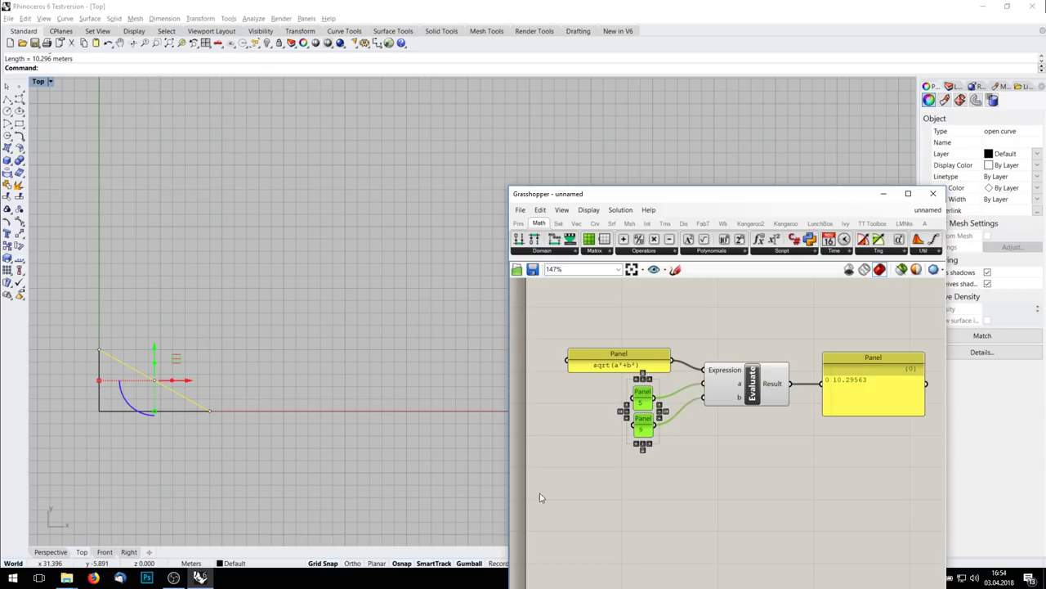
{"action": "key", "text": "Delete"}
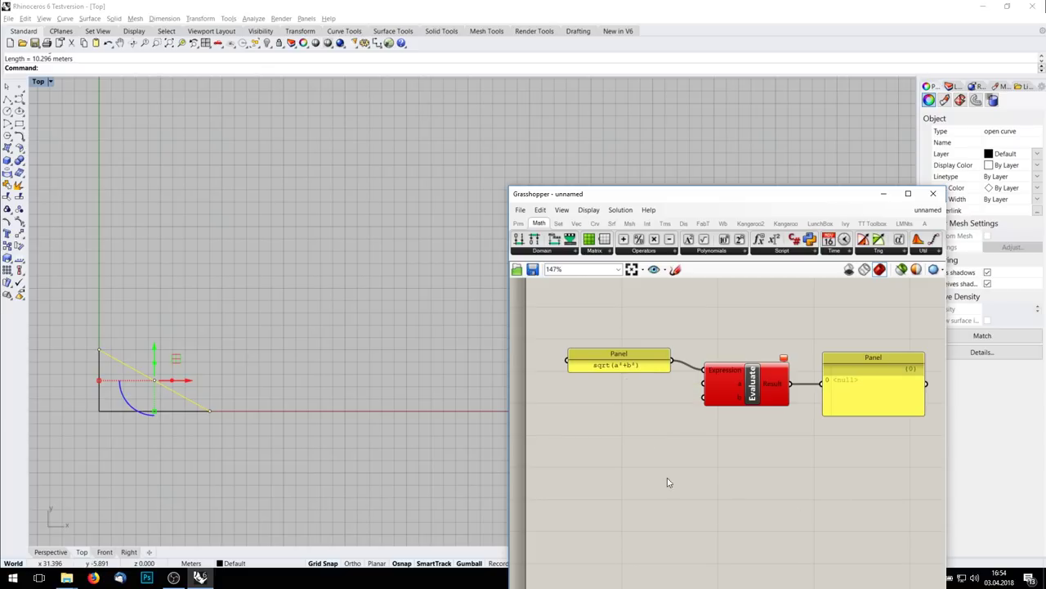
Step: Add a Number Slider at 0 below the formula panel and place a copy of it underneath
{"action": "double_click", "coordinate": [635, 441]}
{"action": "type", "text": "//"}
{"action": "key", "text": "BackSpace"}
{"action": "key", "text": "BackSpace"}
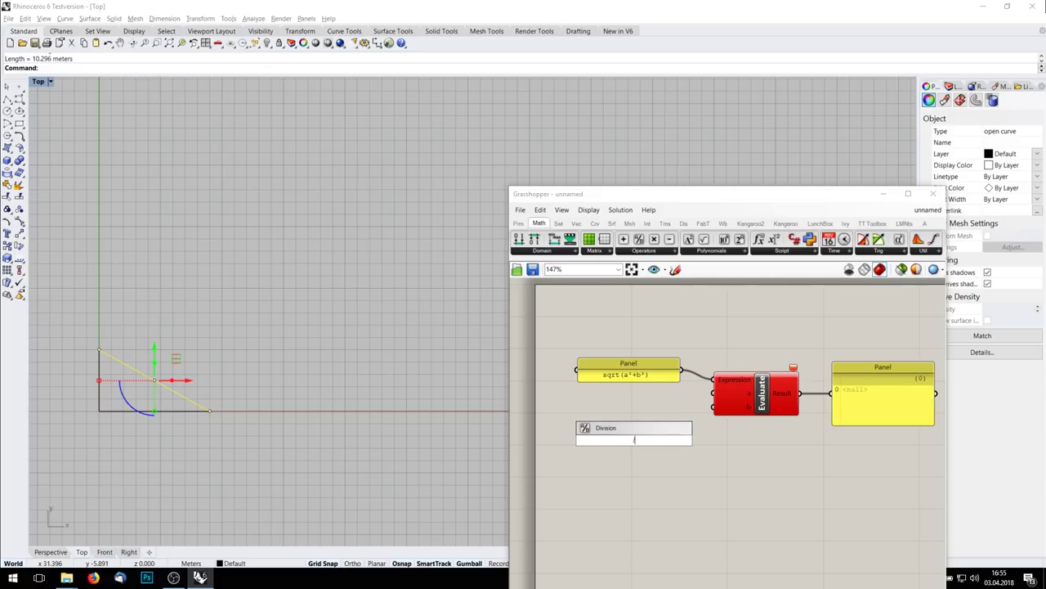
{"action": "type", "text": "0"}
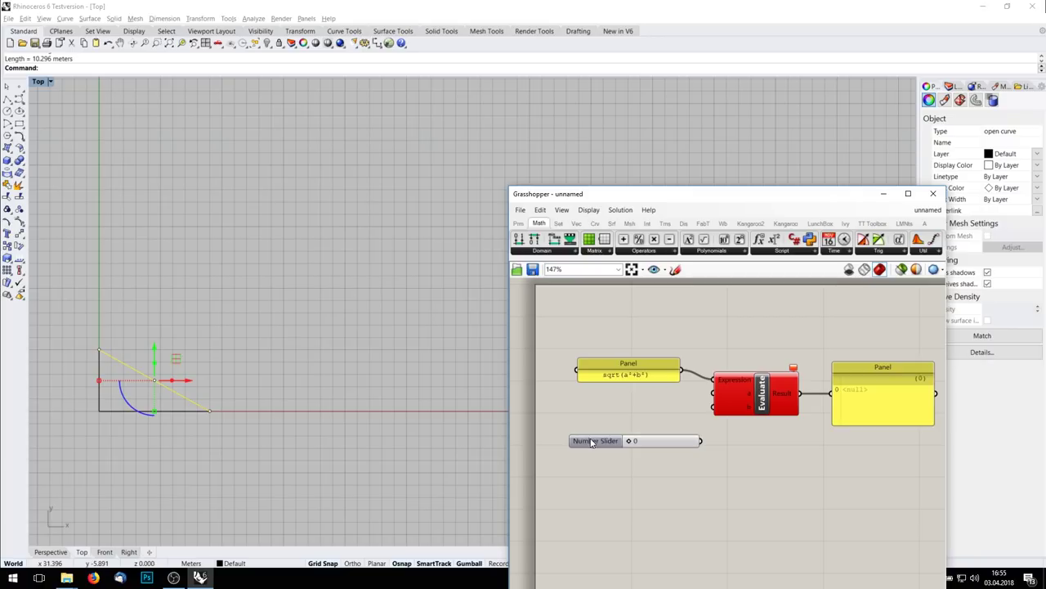
{"action": "key", "text": "Return"}
{"action": "left_click_drag", "start_coordinate": [587, 412], "coordinate": [606, 435]}
{"action": "key", "text": "ctrl+c"}
{"action": "key", "text": "ctrl+v"}
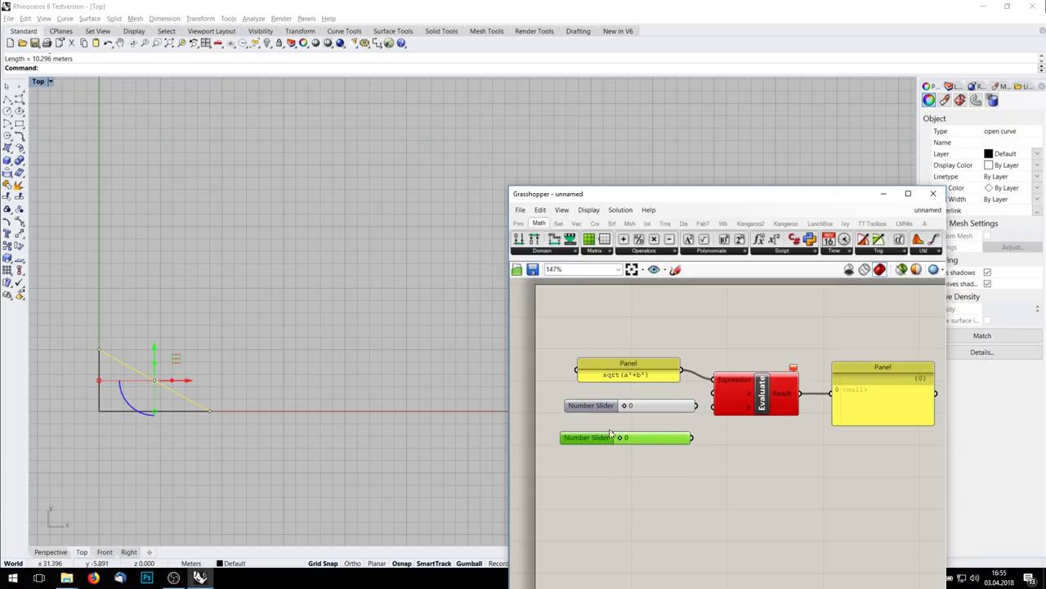
Step: Wire the two sliders to inputs a and b of Evaluate and set them to 4 and 8
{"action": "left_click_drag", "start_coordinate": [697, 406], "coordinate": [713, 394]}
{"action": "left_click_drag", "start_coordinate": [691, 437], "coordinate": [713, 407]}
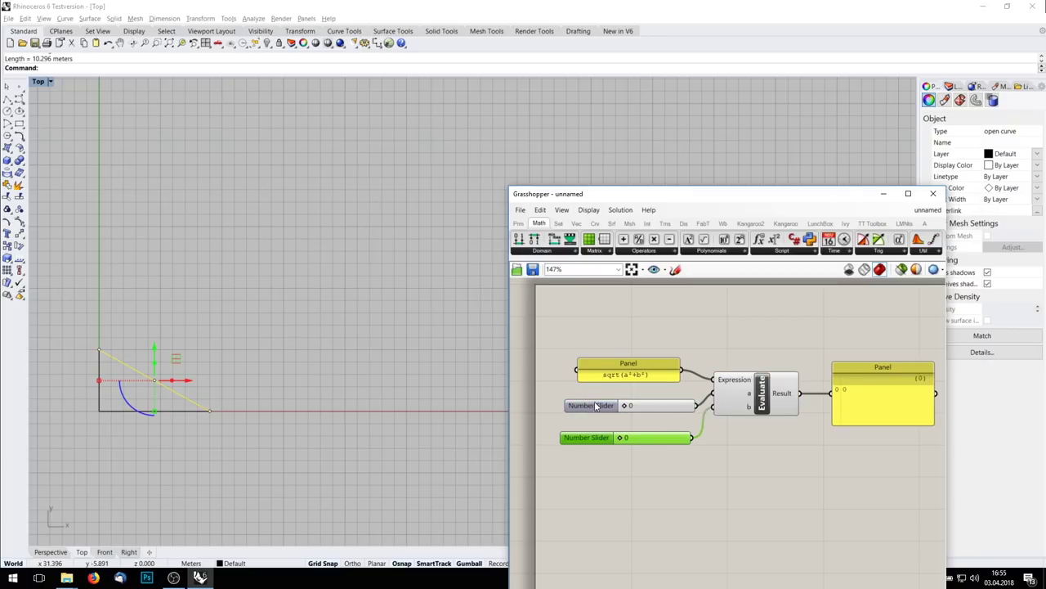
{"action": "left_click_drag", "start_coordinate": [625, 406], "coordinate": [637, 438]}
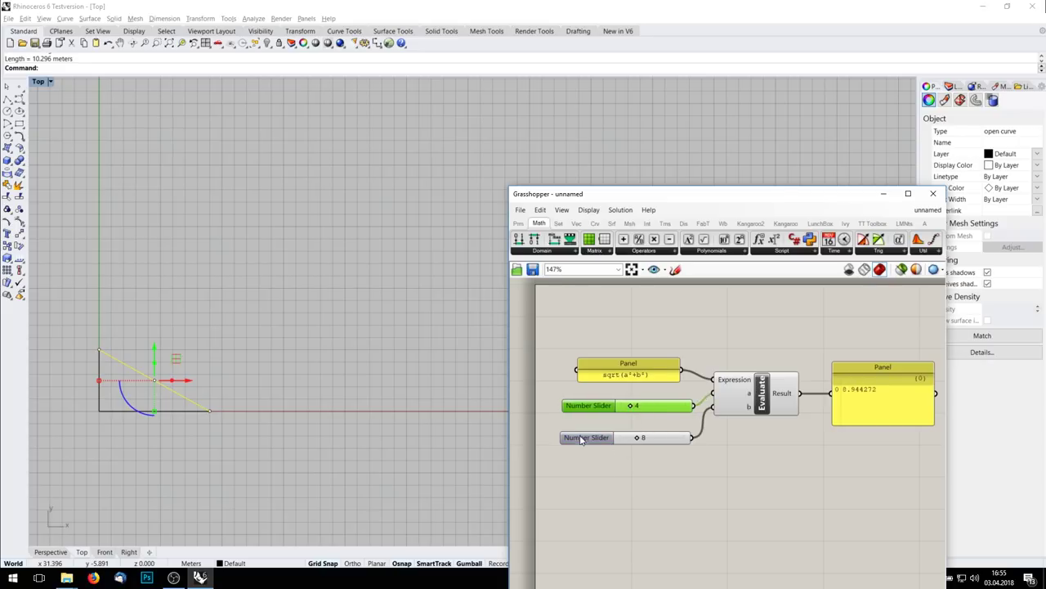
Step: Add an empty panel below the sliders and set the slider feeding input a to 12
{"action": "double_click", "coordinate": [614, 492]}
{"action": "type", "text": "//"}
{"action": "key", "text": "Return"}
{"action": "double_click", "coordinate": [611, 492]}
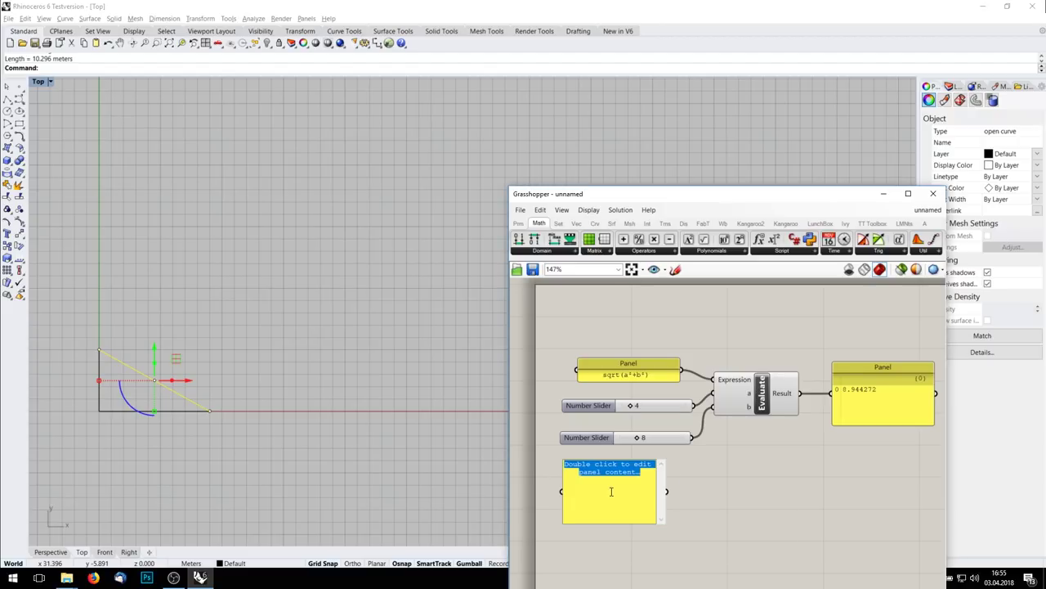
{"action": "left_click_drag", "start_coordinate": [636, 406], "coordinate": [650, 406]}
Step: Enter 2, 4, 6, 8 and 10 on separate lines in the new panel and split the lines into individual list items
{"action": "double_click", "coordinate": [611, 489]}
{"action": "type", "text": "2"}
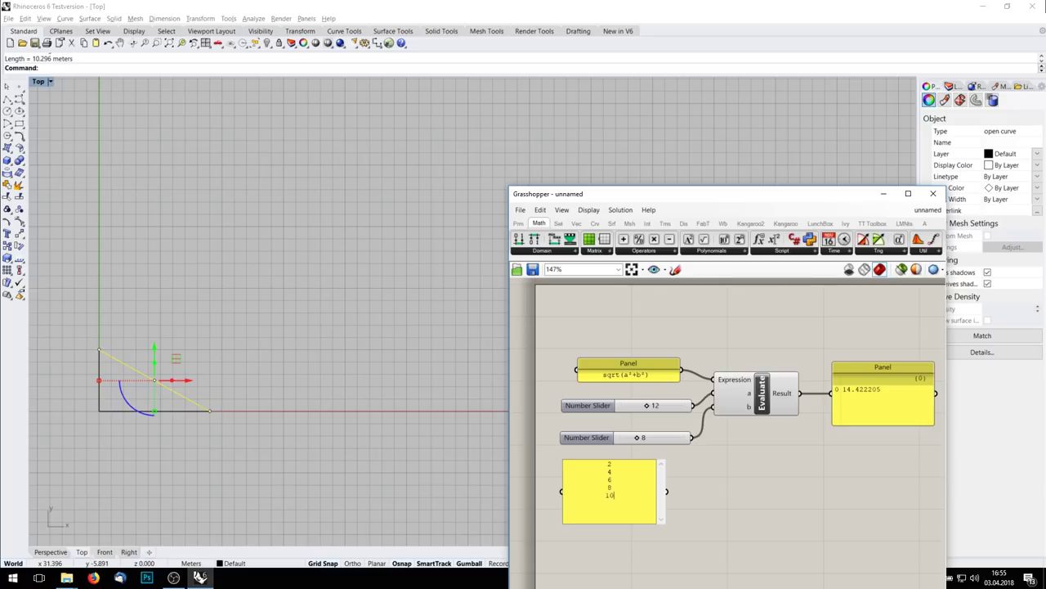
{"action": "left_click", "coordinate": [720, 510]}
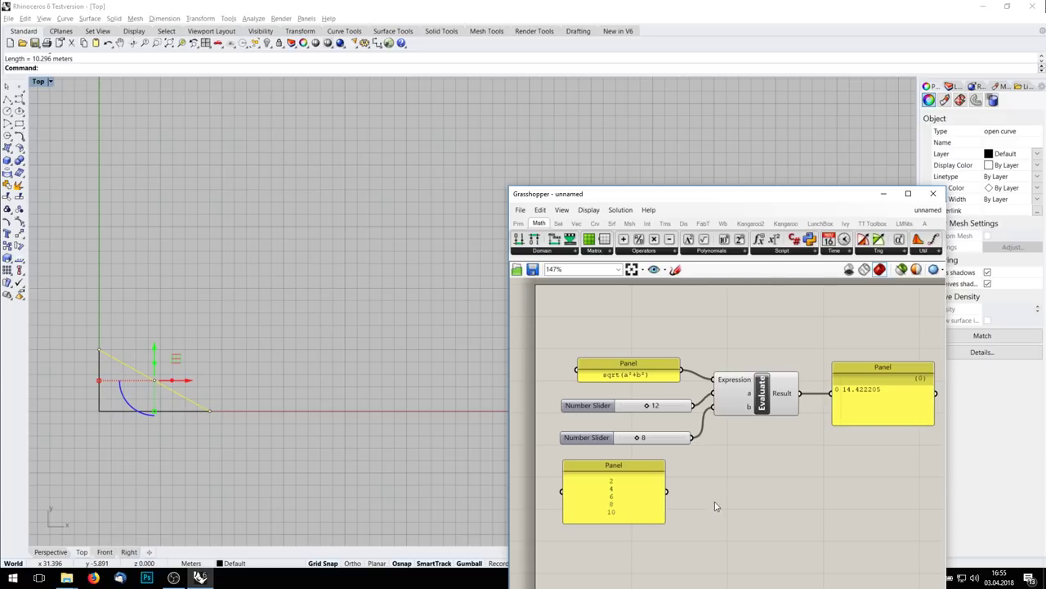
{"action": "right_click", "coordinate": [611, 489]}
{"action": "left_click", "coordinate": [640, 352]}
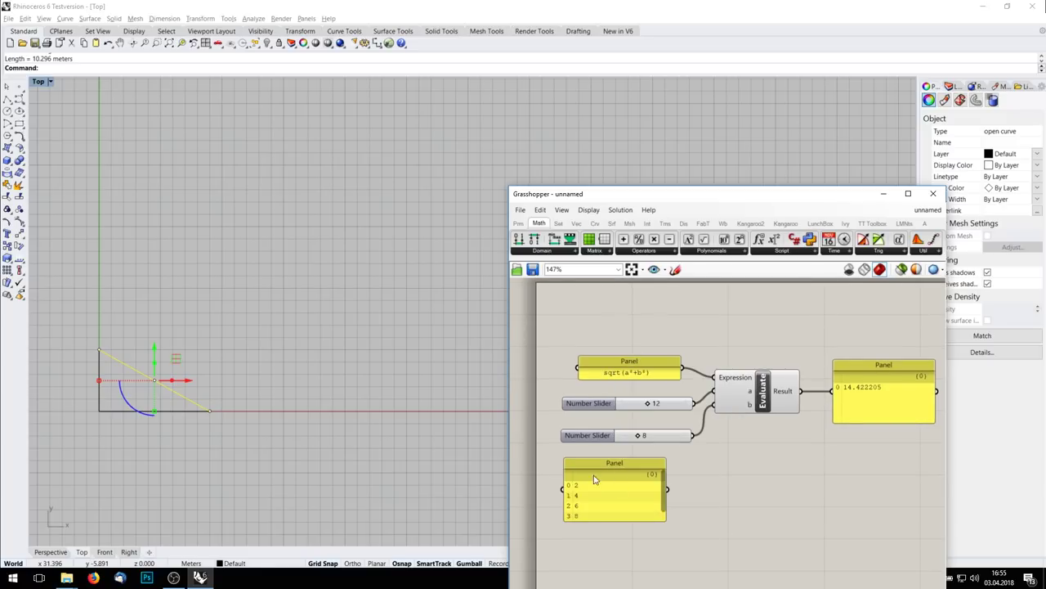
Step: Feed the even-number list panel into Evaluate's b input in place of the slider, and set the a slider to 6
{"action": "left_click_drag", "start_coordinate": [663, 494], "coordinate": [713, 403]}
{"action": "right_click_drag", "start_coordinate": [823, 453], "coordinate": [752, 451]}
{"action": "mouse_move", "coordinate": [864, 388]}
{"action": "left_mouse_down"}
{"action": "mouse_move", "coordinate": [859, 402]}
{"action": "mouse_move", "coordinate": [862, 378]}
{"action": "left_mouse_up"}
{"action": "right_click_drag", "start_coordinate": [668, 478], "coordinate": [719, 466]}
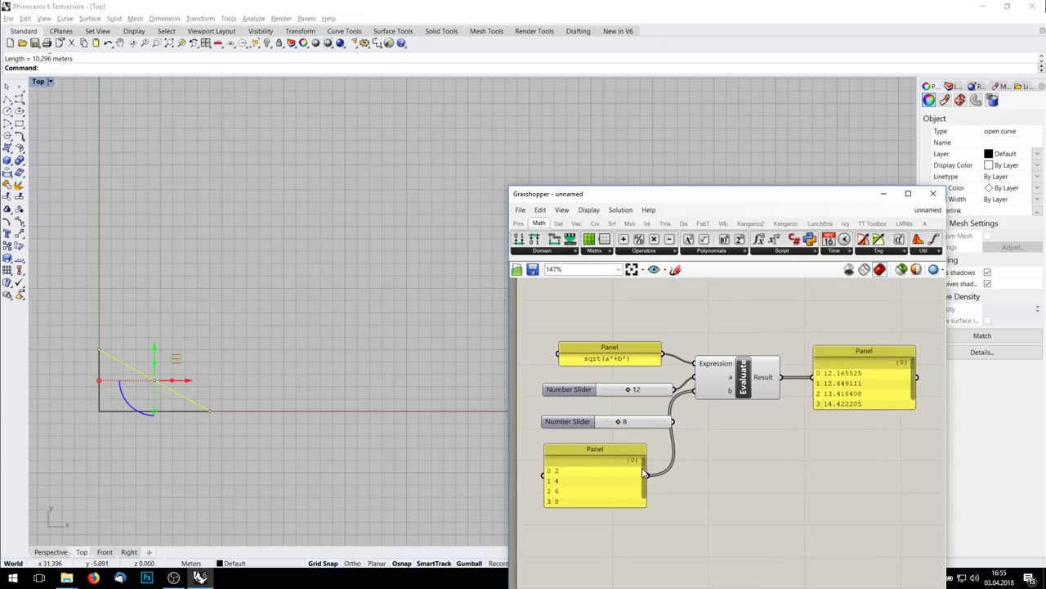
{"action": "left_click_drag", "start_coordinate": [646, 472], "coordinate": [646, 484]}
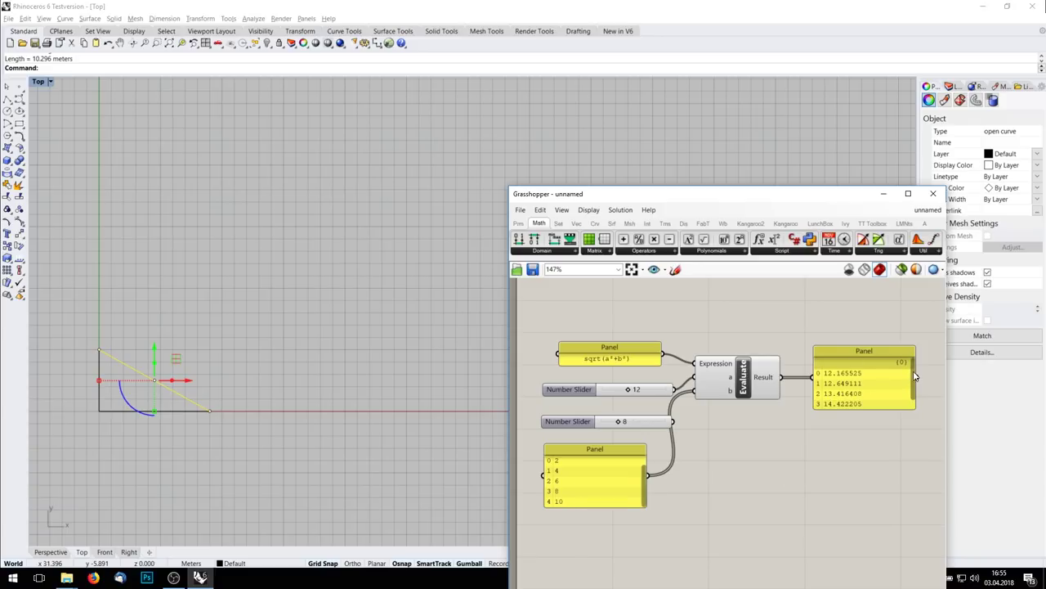
{"action": "mouse_move", "coordinate": [625, 391]}
{"action": "left_mouse_down"}
{"action": "mouse_move", "coordinate": [622, 377]}
{"action": "mouse_move", "coordinate": [609, 380]}
{"action": "left_mouse_up"}
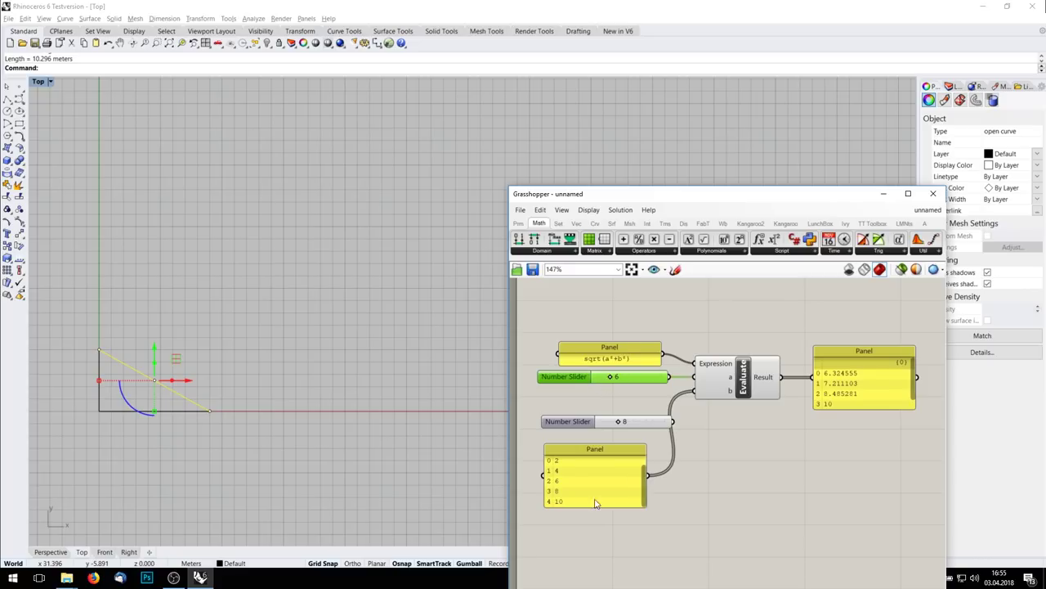
{"action": "mouse_move", "coordinate": [785, 466]}
{"action": "right_mouse_down"}
{"action": "mouse_move", "coordinate": [772, 500]}
{"action": "mouse_move", "coordinate": [785, 446]}
{"action": "right_mouse_up"}
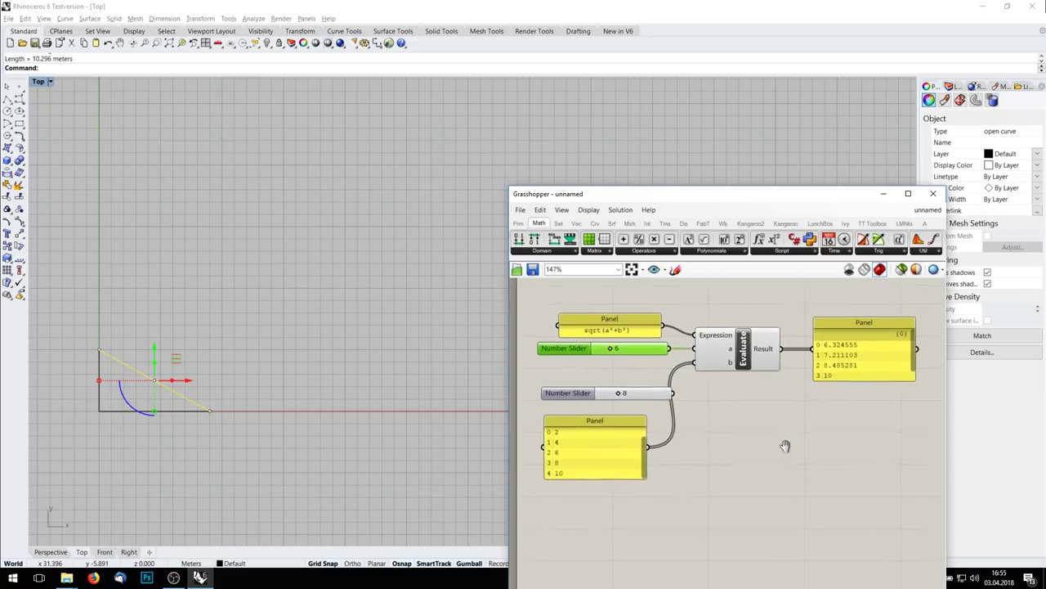
{"action": "right_click_drag", "start_coordinate": [743, 497], "coordinate": [721, 482]}
{"action": "left_click", "coordinate": [564, 379]}
{"action": "key", "text": "Delete"}
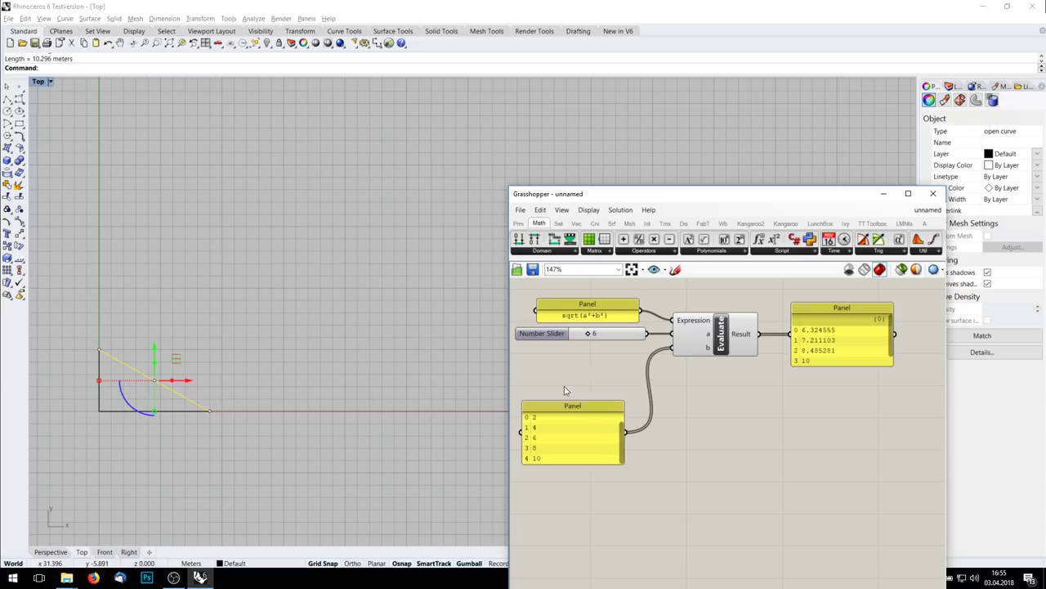
{"action": "key", "text": "ctrl+z"}
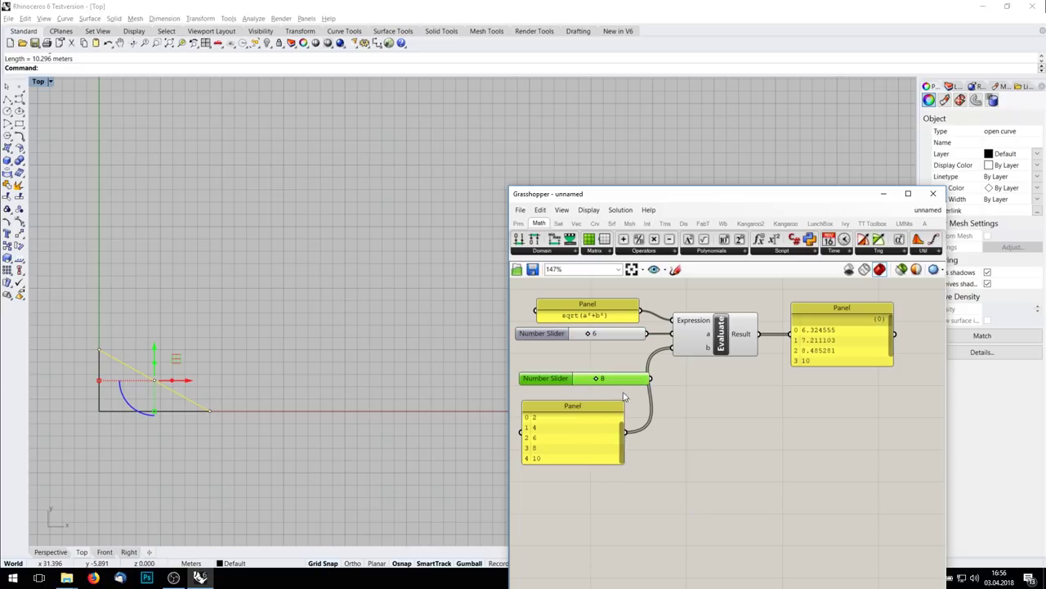
Step: Reconnect the lower number slider to Evaluate's b input and delete the list panel
{"action": "left_click_drag", "start_coordinate": [654, 383], "coordinate": [672, 347]}
{"action": "left_click", "coordinate": [606, 424]}
{"action": "key", "text": "Delete"}
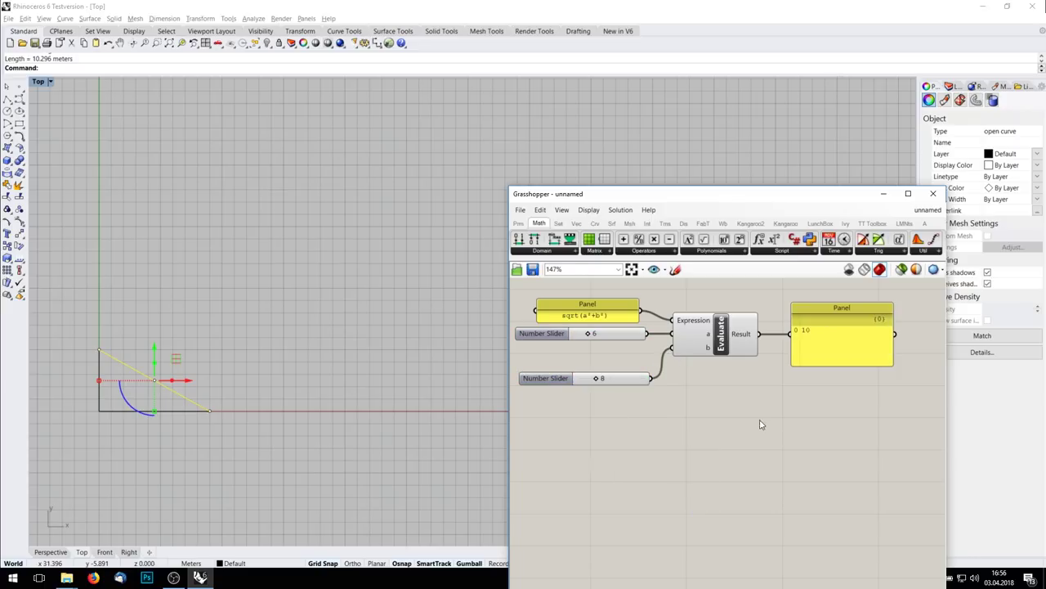
Step: Place an Expression component on the canvas below the Evaluate component
{"action": "right_click_drag", "start_coordinate": [759, 422], "coordinate": [699, 374]}
{"action": "right_click_drag", "start_coordinate": [687, 435], "coordinate": [731, 416]}
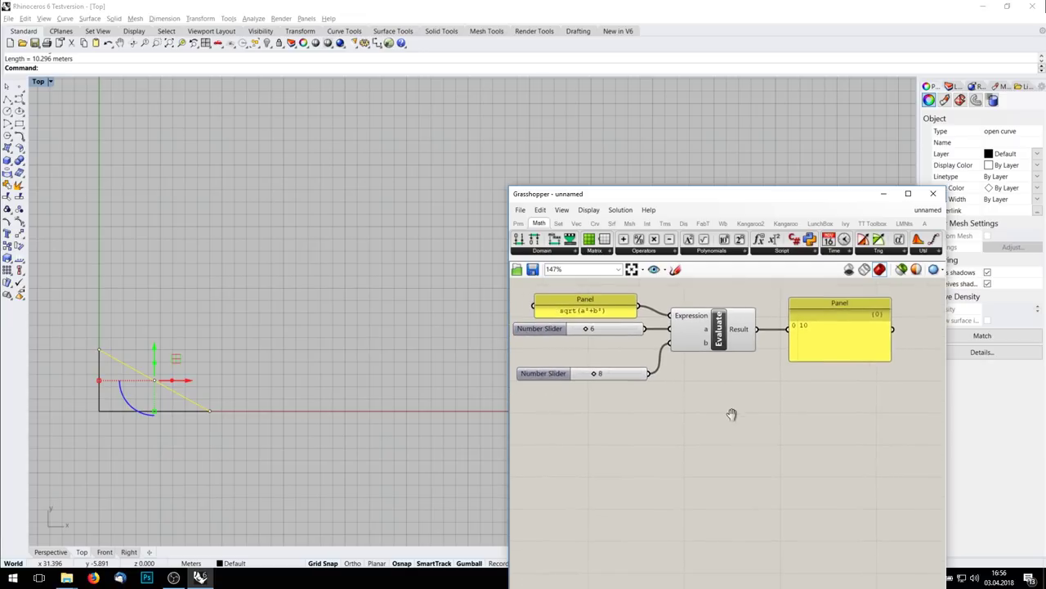
{"action": "left_click_drag", "start_coordinate": [778, 239], "coordinate": [723, 437]}
{"action": "right_click_drag", "start_coordinate": [721, 487], "coordinate": [727, 490]}
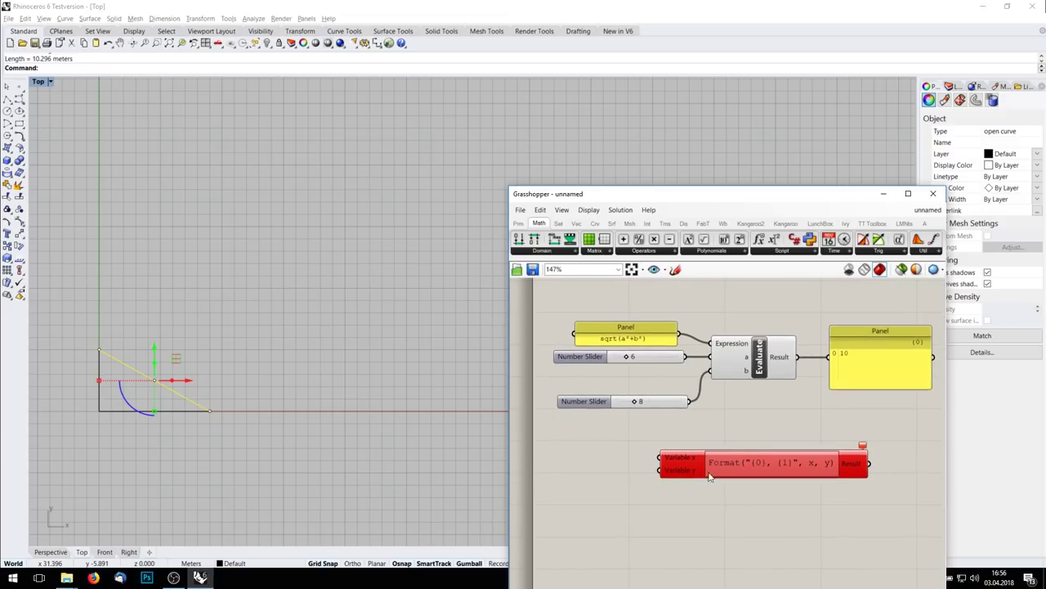
Step: Rename the Expression component's two inputs from Variable x and Variable y to a and b
{"action": "scroll", "coordinate": [646, 434], "scroll_direction": "up", "scroll_amount": 3}
{"action": "right_click", "coordinate": [673, 450]}
{"action": "left_click_drag", "start_coordinate": [724, 451], "coordinate": [572, 450]}
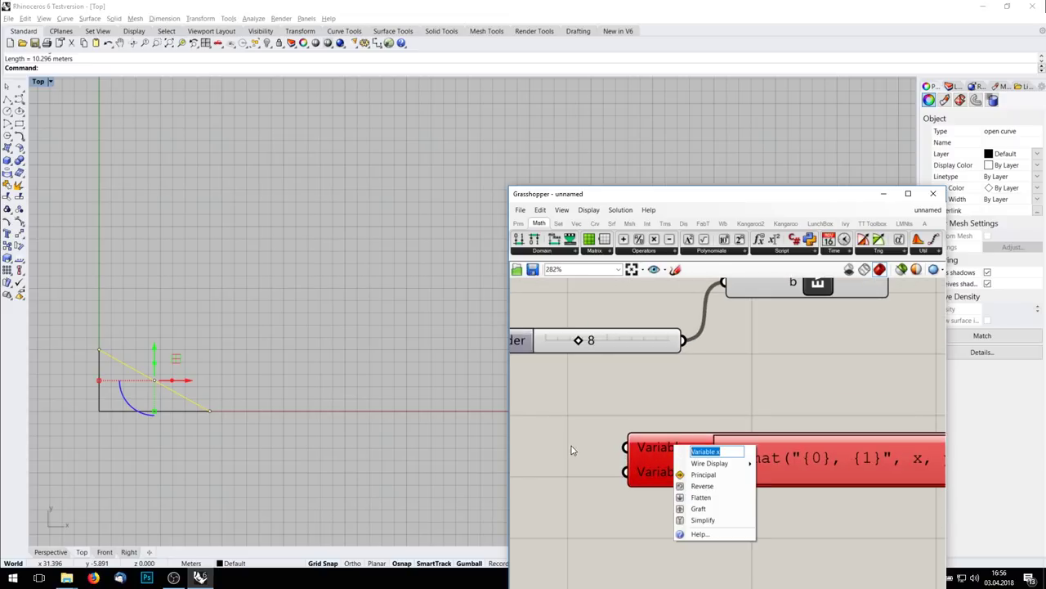
{"action": "type", "text": "a"}
{"action": "right_click", "coordinate": [659, 477]}
{"action": "left_click_drag", "start_coordinate": [708, 478], "coordinate": [537, 487]}
{"action": "type", "text": "b"}
{"action": "scroll", "coordinate": [802, 456], "scroll_direction": "down", "scroll_amount": 3}
{"action": "left_click", "coordinate": [845, 528]}
Step: Wire the two number sliders to the Expression component's a and b inputs and move the component closer beneath Evaluate
{"action": "right_click_drag", "start_coordinate": [846, 533], "coordinate": [758, 521]}
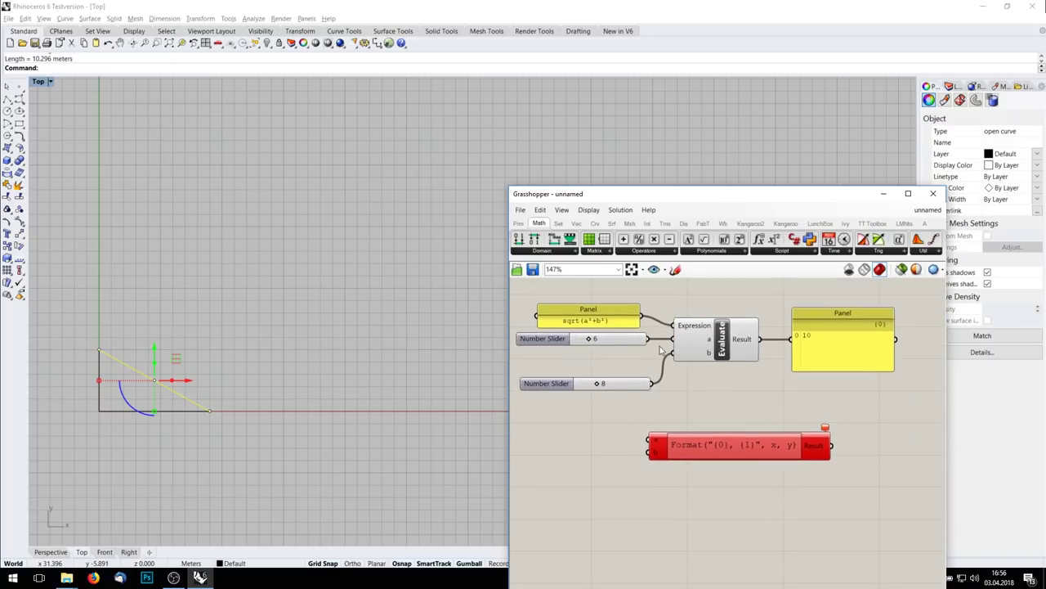
{"action": "left_click_drag", "start_coordinate": [647, 339], "coordinate": [650, 440]}
{"action": "left_click_drag", "start_coordinate": [652, 383], "coordinate": [650, 452]}
{"action": "left_click_drag", "start_coordinate": [720, 441], "coordinate": [763, 408]}
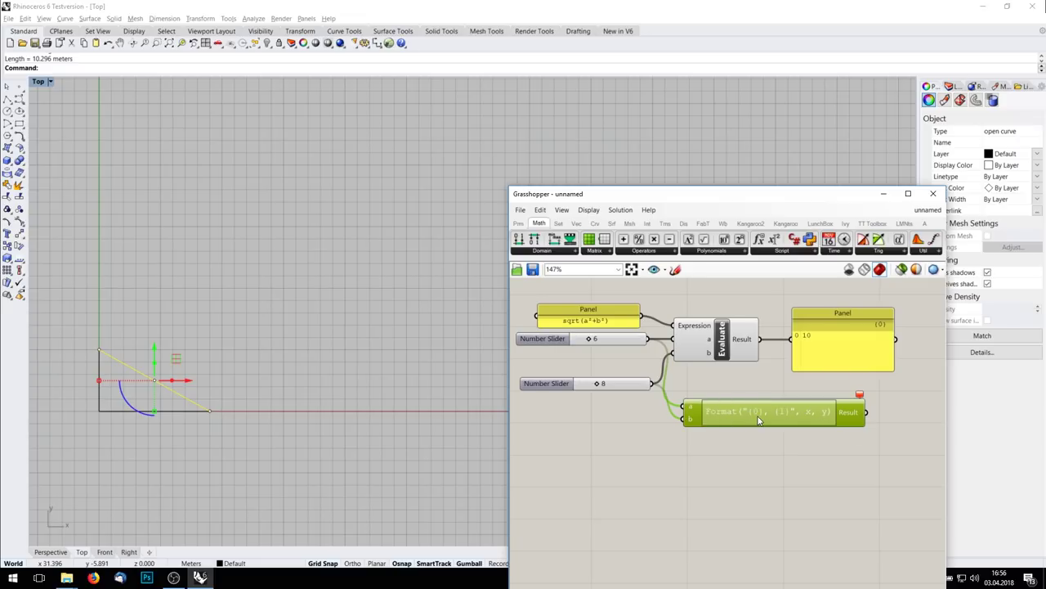
Step: Open the Expression component's Expression Designer and clear its default Format expression
{"action": "double_click", "coordinate": [759, 420]}
{"action": "left_click_drag", "start_coordinate": [623, 327], "coordinate": [600, 300]}
{"action": "left_click_drag", "start_coordinate": [783, 409], "coordinate": [303, 384]}
{"action": "key", "text": "Delete"}
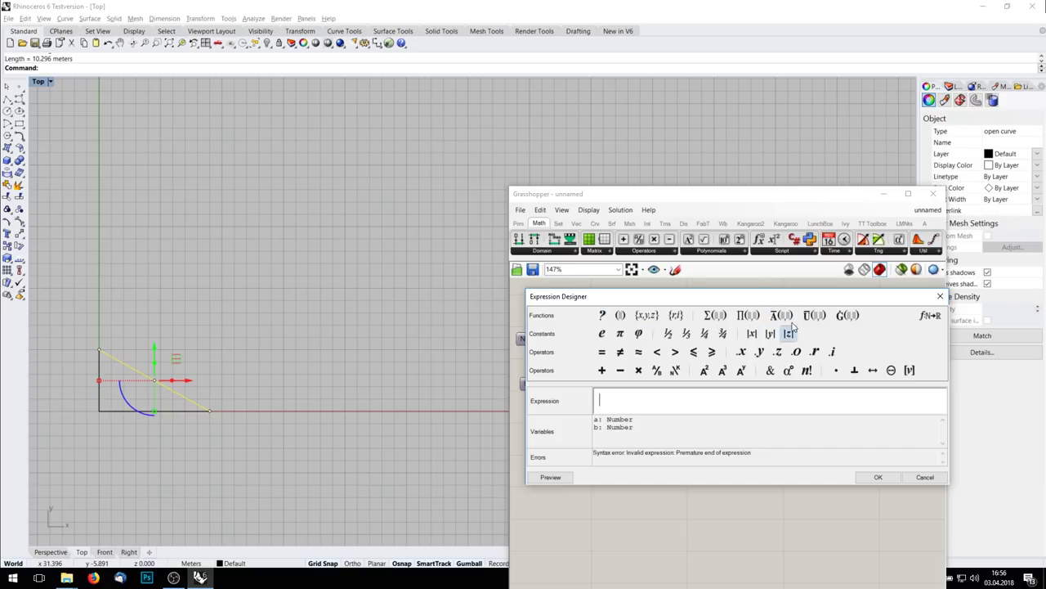
Step: Look up the square root function in the list of available expression functions
{"action": "left_click", "coordinate": [931, 317]}
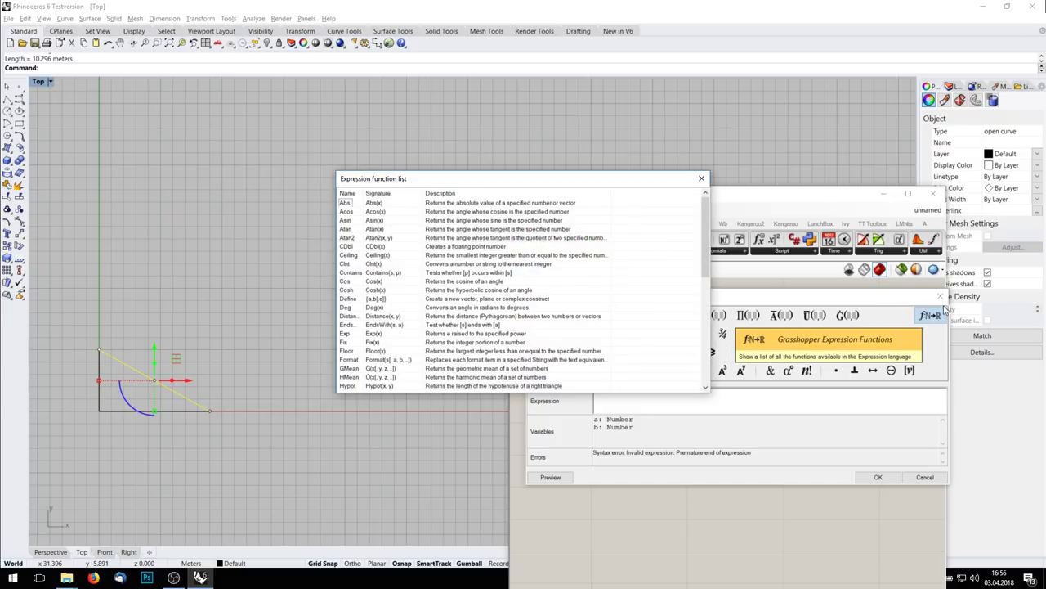
{"action": "scroll", "coordinate": [693, 264], "scroll_direction": "down", "scroll_amount": 5}
{"action": "scroll", "coordinate": [692, 264], "scroll_direction": "down", "scroll_amount": 5}
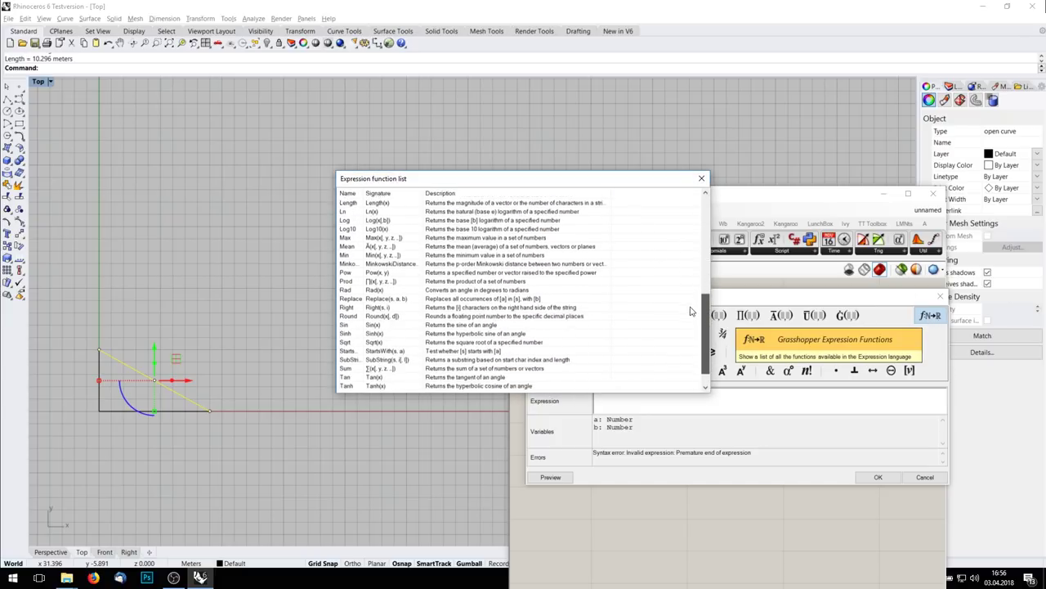
{"action": "left_click", "coordinate": [348, 325]}
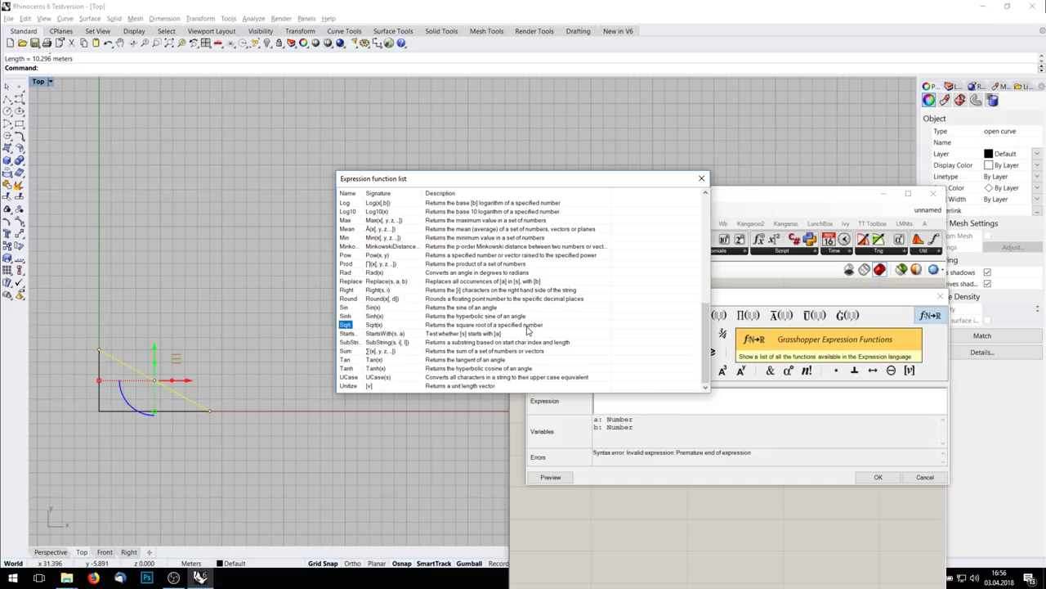
{"action": "left_click", "coordinate": [700, 179]}
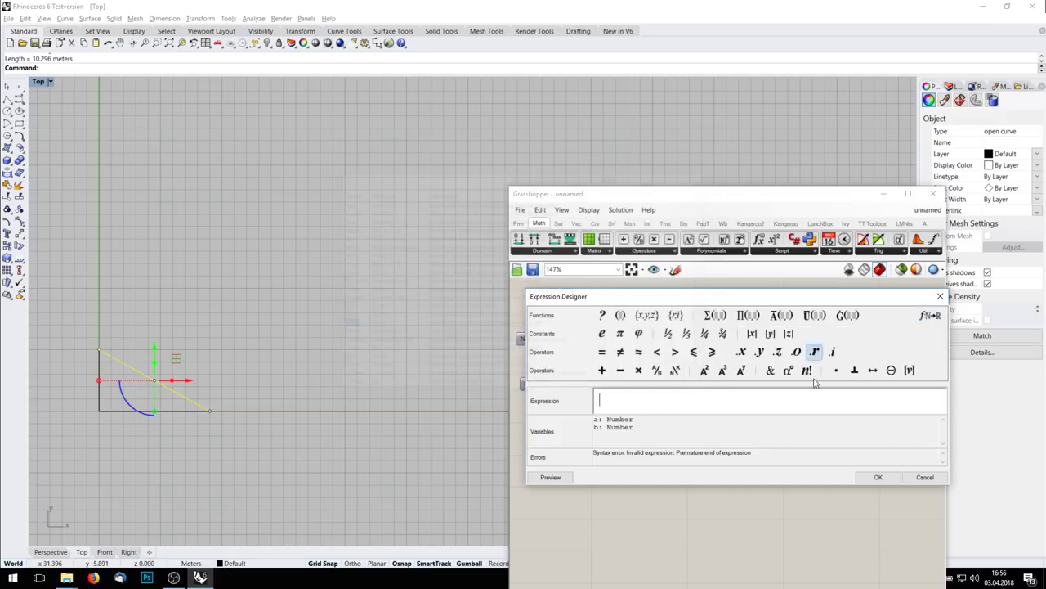
Step: Enter sqrt(a²+b²) as the component's expression and accept it
{"action": "type", "text": "s"}
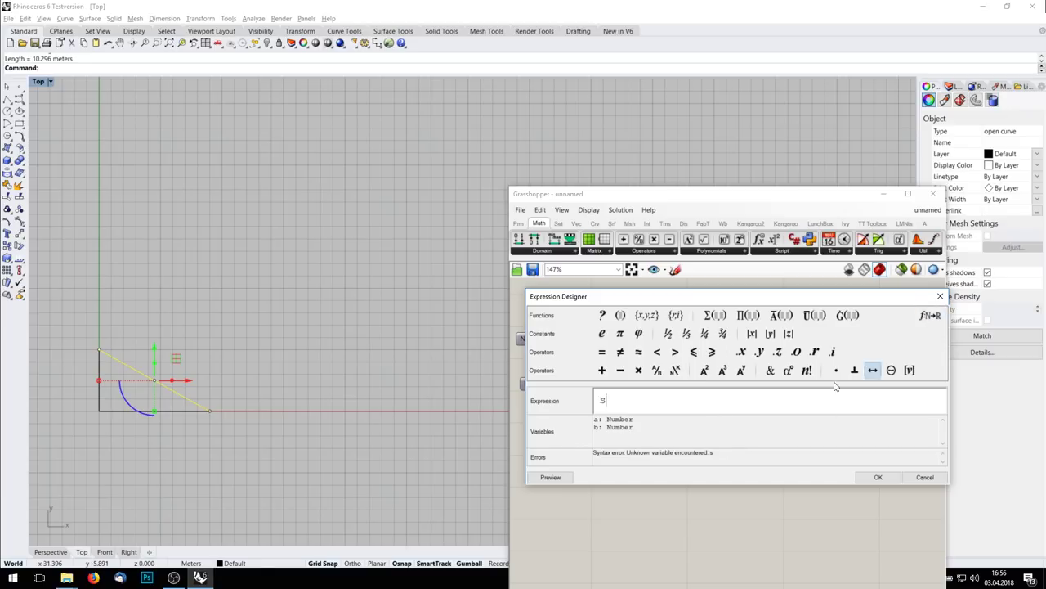
{"action": "type", "text": "qrt"}
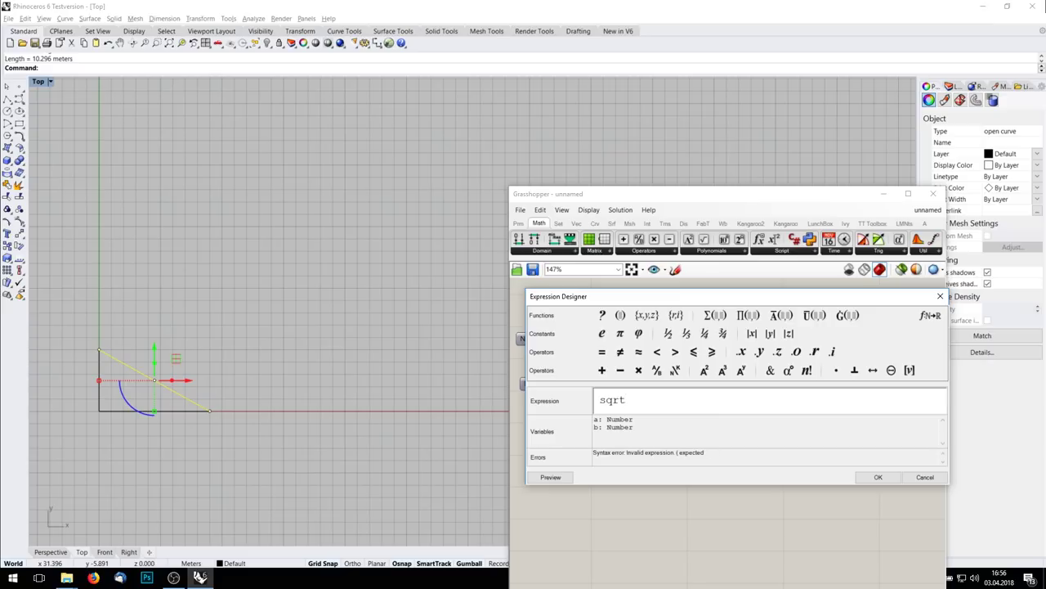
{"action": "type", "text": "(a²+b²"}
{"action": "type", "text": "()"}
{"action": "key", "text": "BackSpace"}
{"action": "key", "text": "BackSpace"}
{"action": "type", "text": ")"}
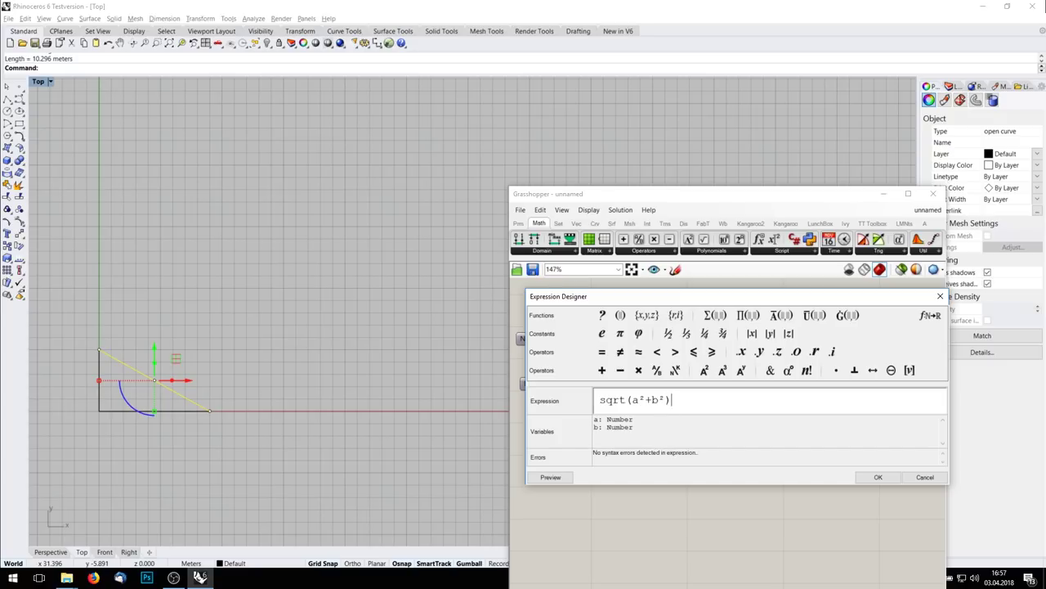
{"action": "left_click", "coordinate": [885, 474]}
Step: Connect the Expression component's result to the output panel, align the component, and set the b slider to 14
{"action": "left_click_drag", "start_coordinate": [768, 472], "coordinate": [723, 400]}
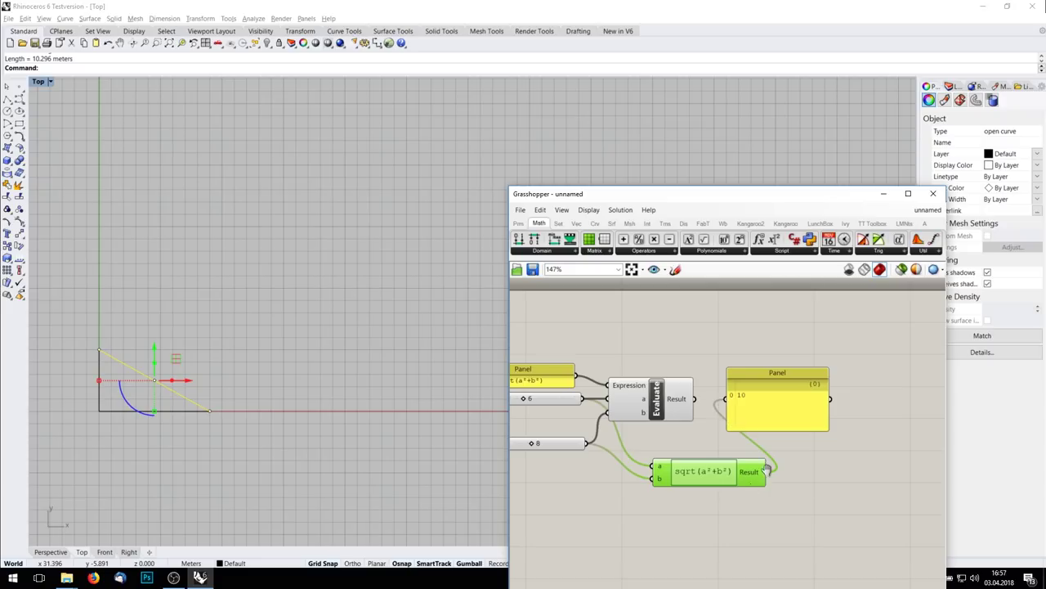
{"action": "right_click_drag", "start_coordinate": [767, 469], "coordinate": [875, 429]}
{"action": "left_click_drag", "start_coordinate": [827, 434], "coordinate": [783, 421]}
{"action": "left_click_drag", "start_coordinate": [639, 403], "coordinate": [652, 404]}
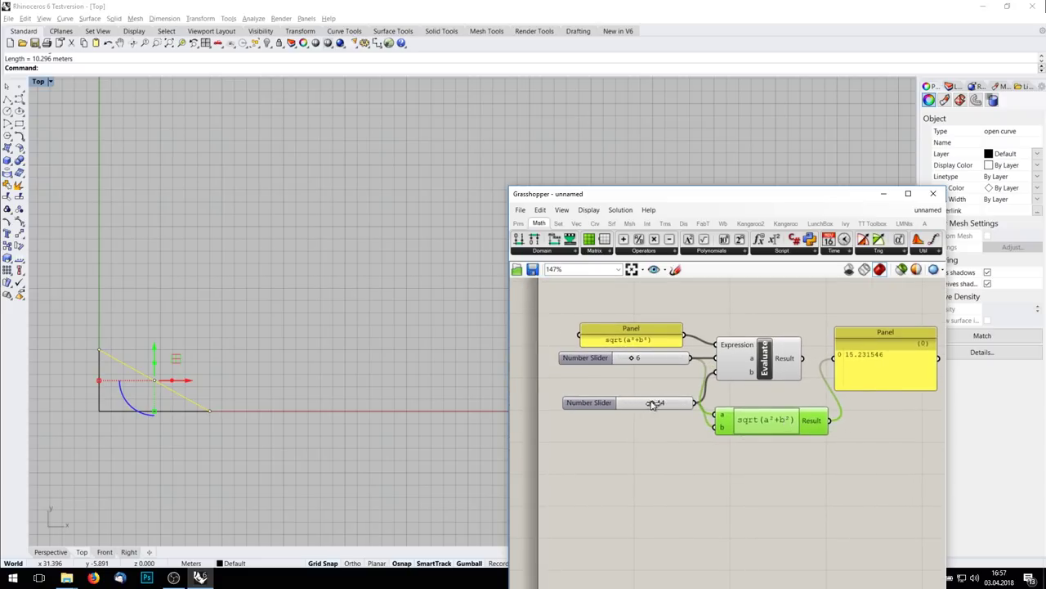
Step: Disconnect the formula panel from Evaluate and store sqrt(a²+b²) directly in its Expression input
{"action": "scroll", "coordinate": [750, 296], "scroll_direction": "up", "scroll_amount": 3}
{"action": "left_click_drag", "start_coordinate": [652, 365], "coordinate": [694, 377]}
{"action": "right_click", "coordinate": [716, 381]}
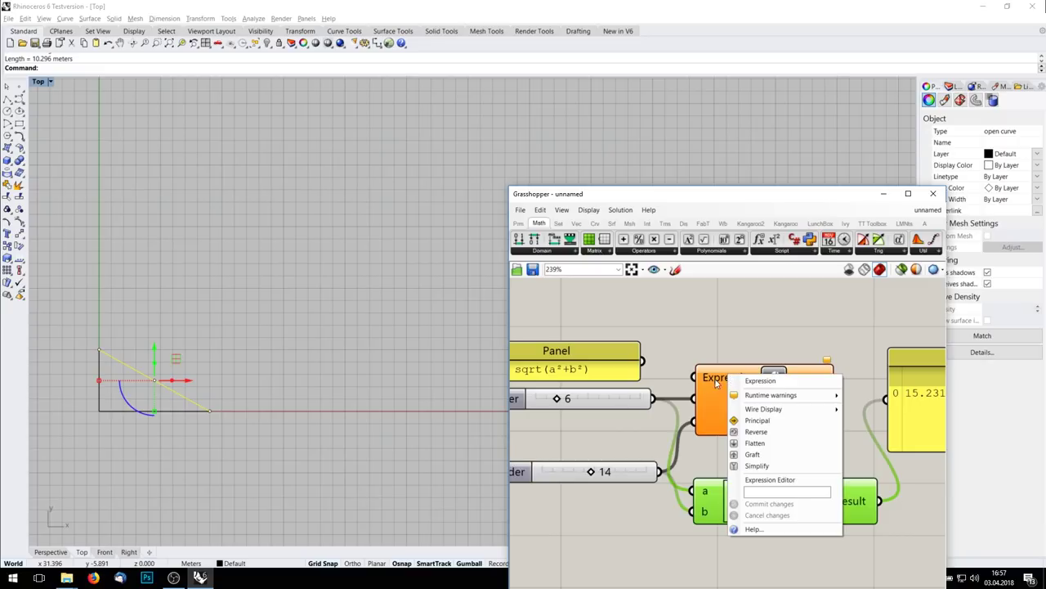
{"action": "left_click", "coordinate": [767, 480]}
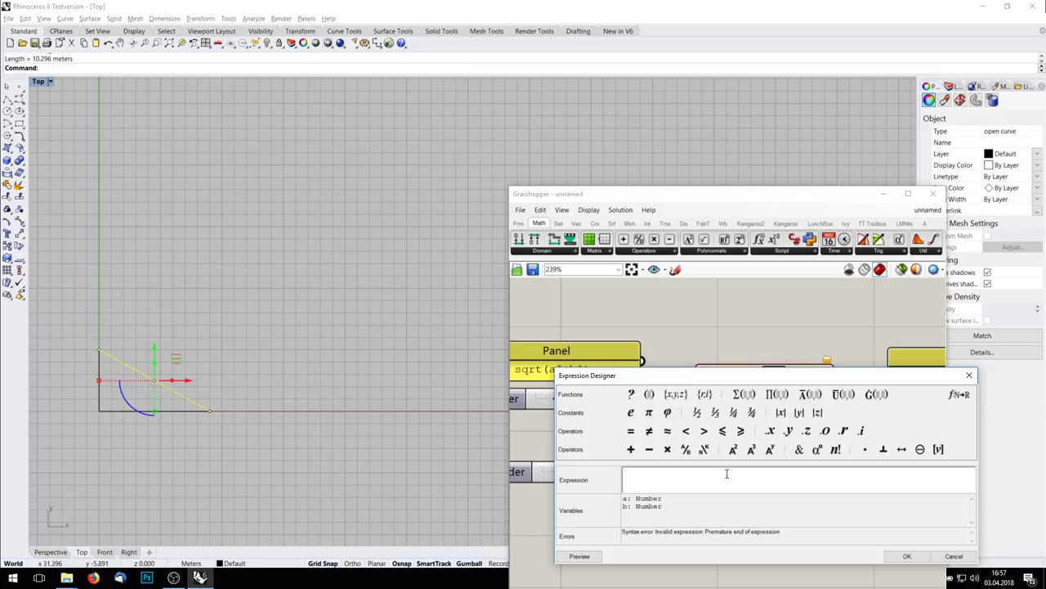
{"action": "type", "text": "sqrt(a²"}
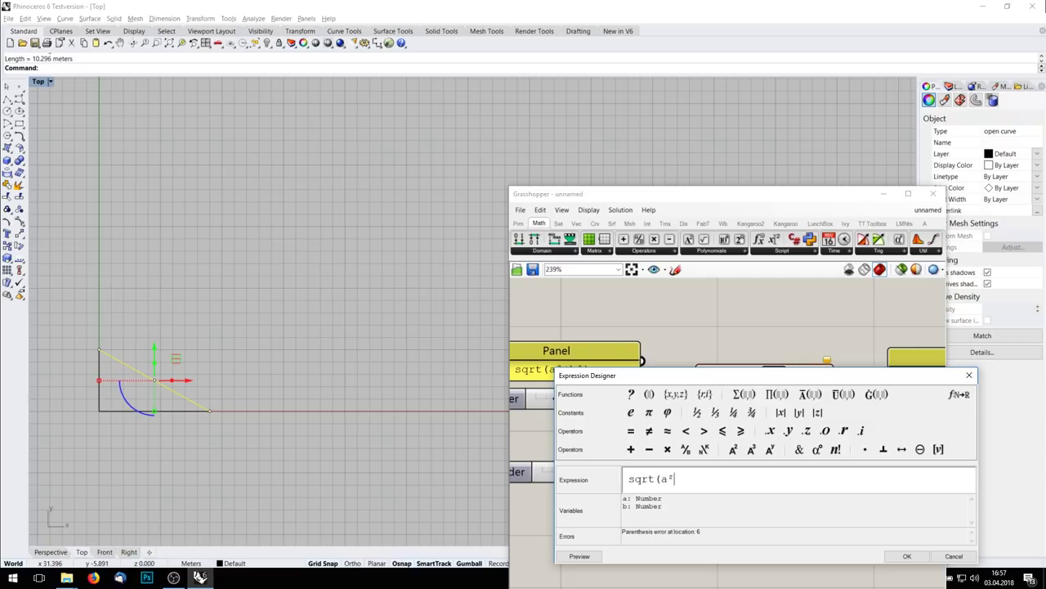
{"action": "type", "text": "+b²)"}
{"action": "left_click", "coordinate": [907, 556]}
Step: Add a second Evaluate component in the empty canvas area below the existing definition
{"action": "scroll", "coordinate": [789, 372], "scroll_direction": "down", "scroll_amount": 2}
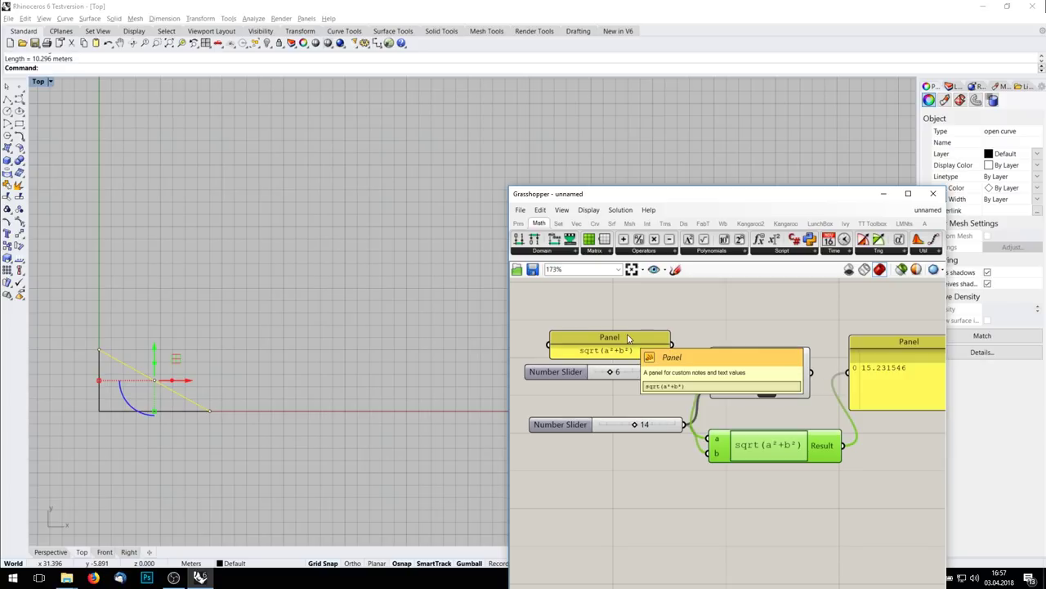
{"action": "scroll", "coordinate": [764, 414], "scroll_direction": "down", "scroll_amount": 3}
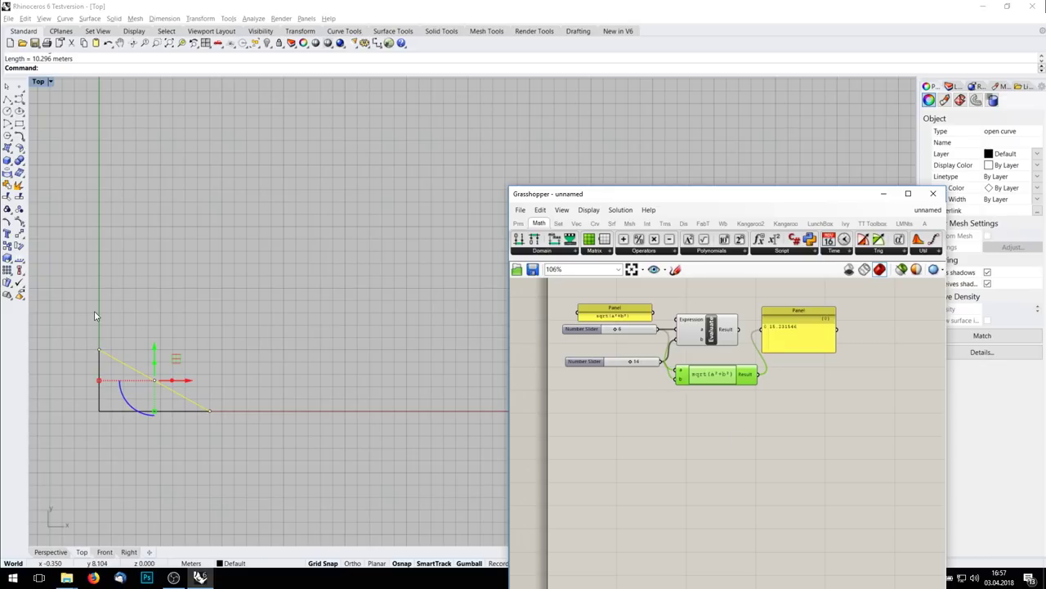
{"action": "right_click_drag", "start_coordinate": [782, 381], "coordinate": [760, 405]}
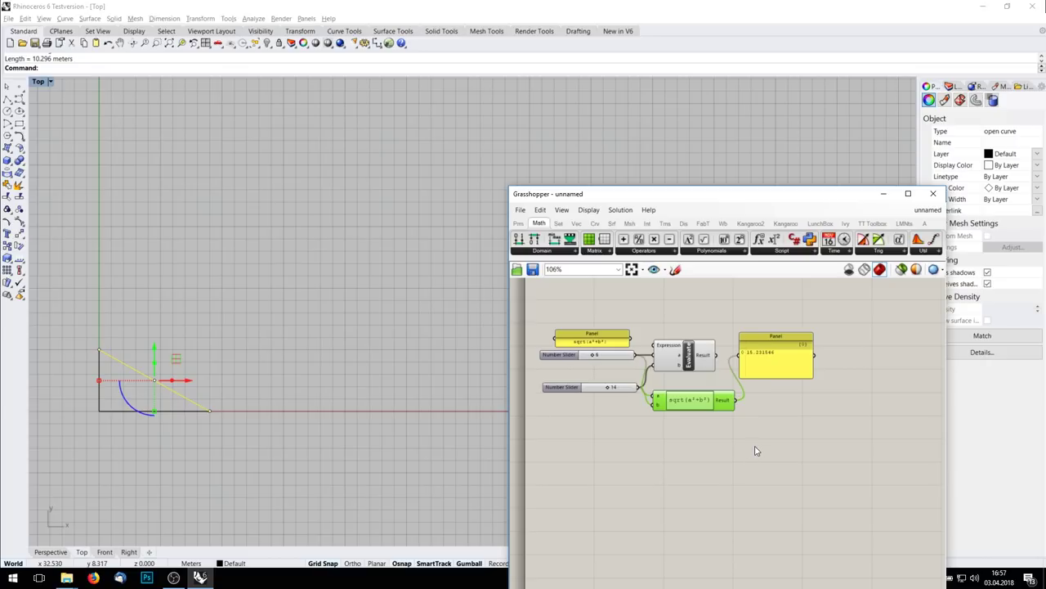
{"action": "right_click_drag", "start_coordinate": [755, 451], "coordinate": [712, 441]}
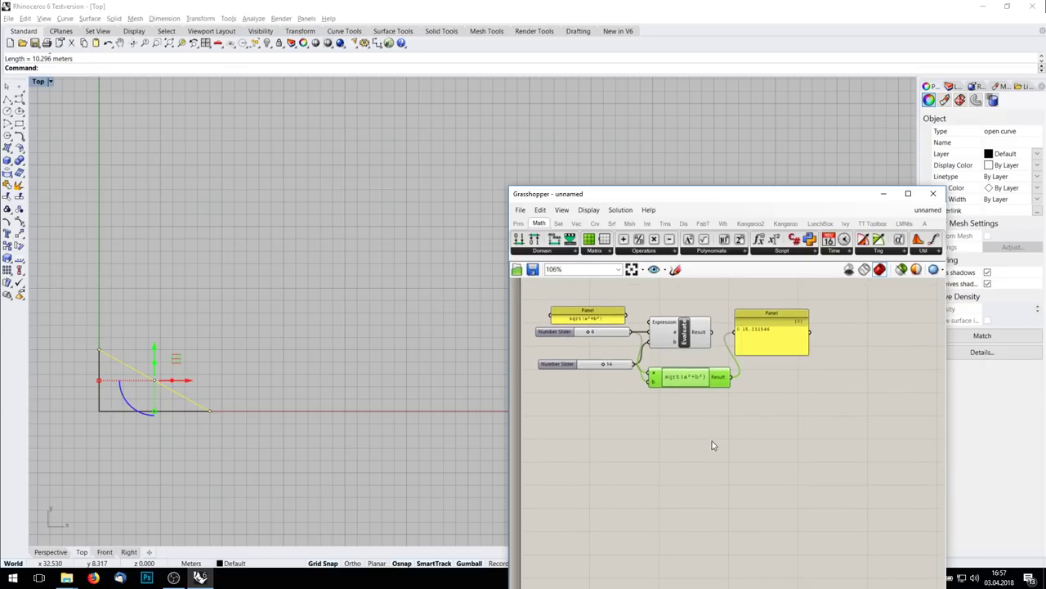
{"action": "double_click", "coordinate": [651, 473]}
{"action": "type", "text": "evaluate"}
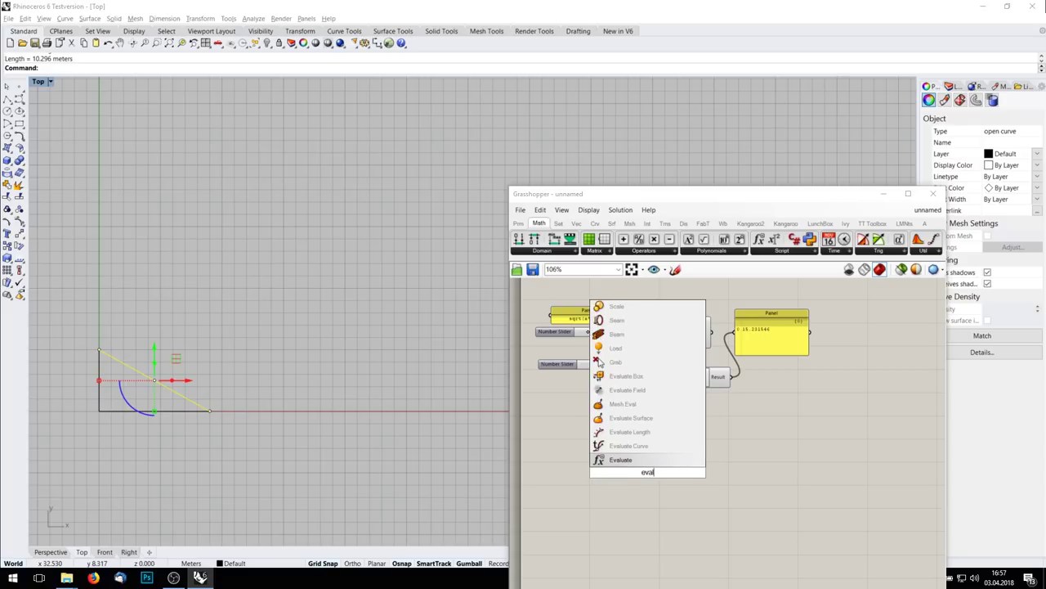
{"action": "key", "text": "Return"}
{"action": "left_click_drag", "start_coordinate": [651, 471], "coordinate": [699, 471]}
Step: Remove the Variable y input from the new Evaluate component and rename the remaining variable input to x
{"action": "scroll", "coordinate": [697, 474], "scroll_direction": "up", "scroll_amount": 5}
{"action": "scroll", "coordinate": [697, 474], "scroll_direction": "up", "scroll_amount": 4}
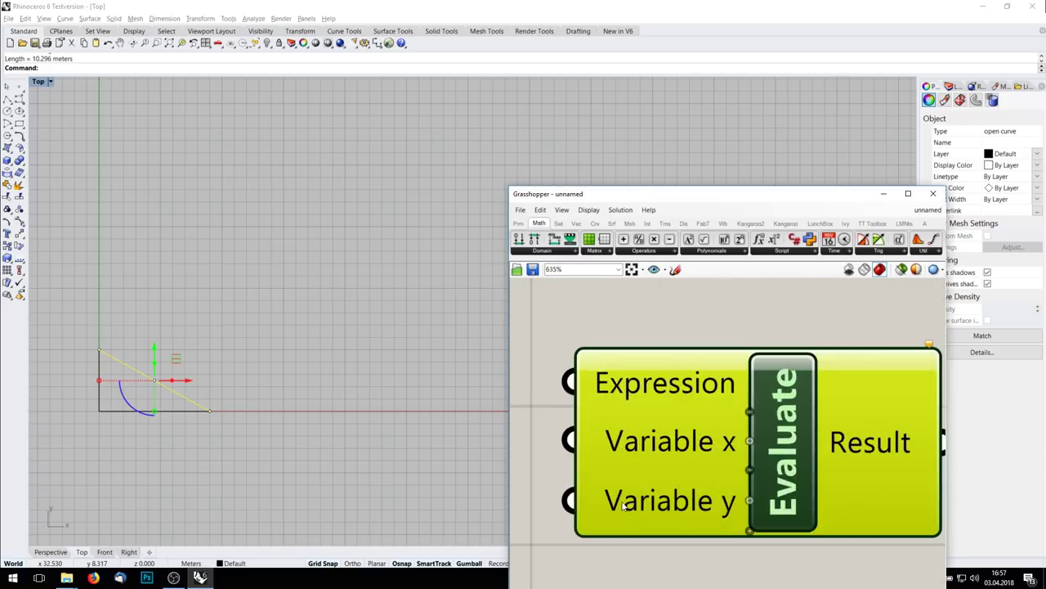
{"action": "left_click", "coordinate": [749, 502]}
{"action": "right_click", "coordinate": [709, 472]}
{"action": "left_click", "coordinate": [759, 476]}
{"action": "left_click_drag", "start_coordinate": [754, 477], "coordinate": [629, 470]}
{"action": "type", "text": "x"}
{"action": "scroll", "coordinate": [602, 451], "scroll_direction": "down", "scroll_amount": 7}
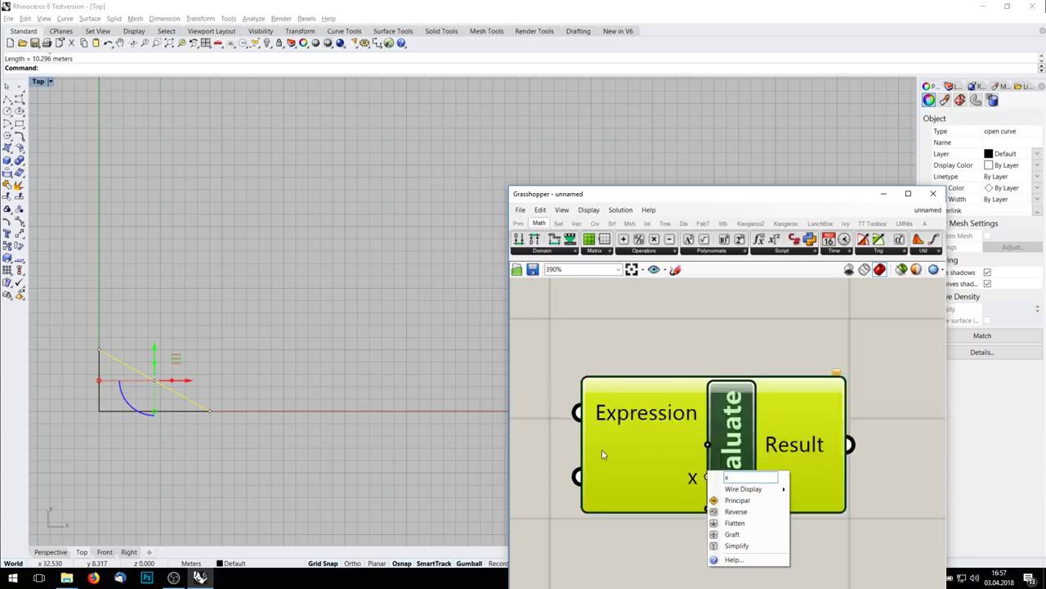
Step: Create a number slider ranging from 0 to 30 beside the new Evaluate component
{"action": "right_click_drag", "start_coordinate": [709, 476], "coordinate": [766, 458]}
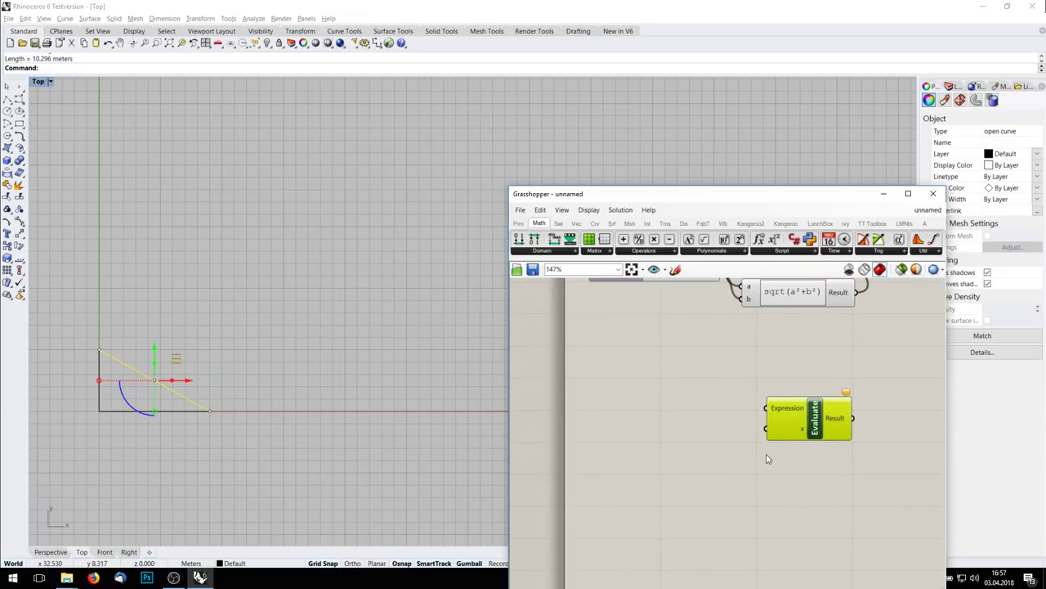
{"action": "double_click", "coordinate": [602, 460]}
{"action": "type", "text": "0"}
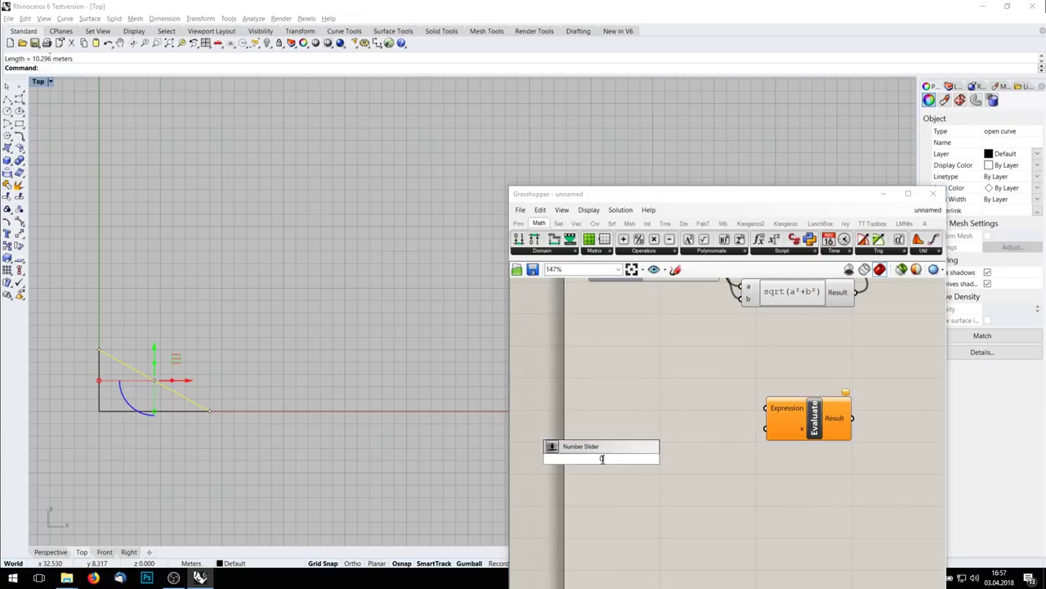
{"action": "type", "text": "<30"}
{"action": "key", "text": "Return"}
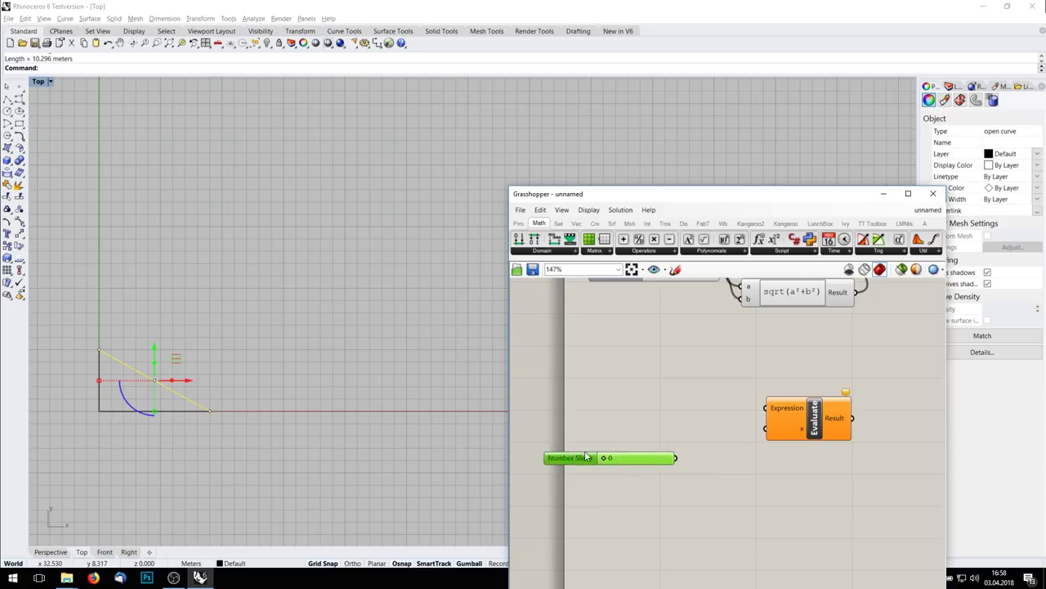
Step: Connect the number slider to the x input of the new Evaluate component
{"action": "left_click_drag", "start_coordinate": [714, 449], "coordinate": [760, 431]}
{"action": "right_click_drag", "start_coordinate": [741, 408], "coordinate": [716, 443]}
{"action": "left_click_drag", "start_coordinate": [788, 463], "coordinate": [771, 484]}
Step: Add a panel above the slider containing a sample first name followed by "hat x Äpfel!"
{"action": "double_click", "coordinate": [600, 415]}
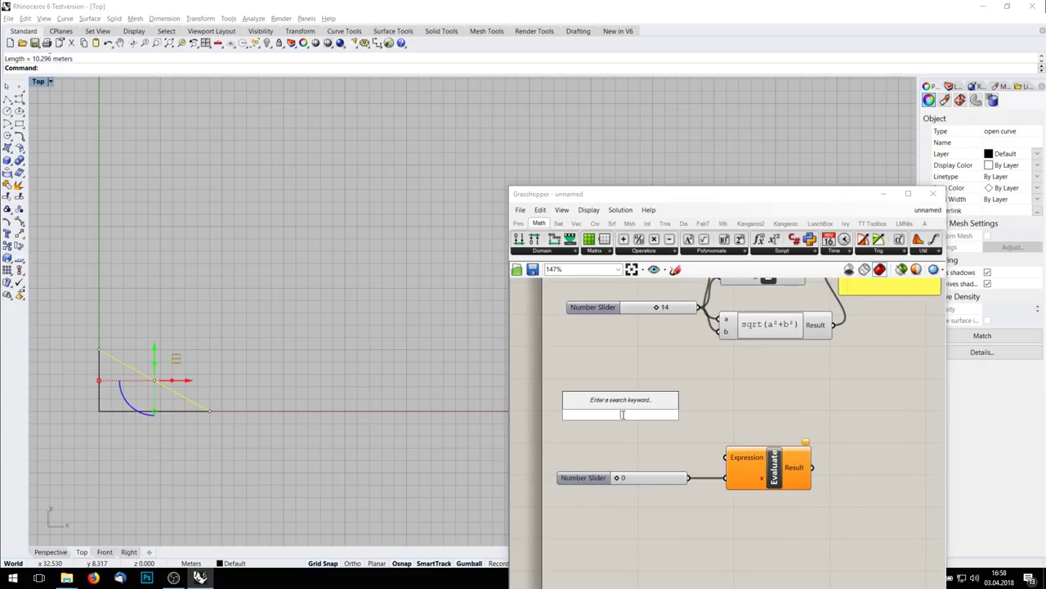
{"action": "type", "text": "panel"}
{"action": "key", "text": "Return"}
{"action": "double_click", "coordinate": [626, 420]}
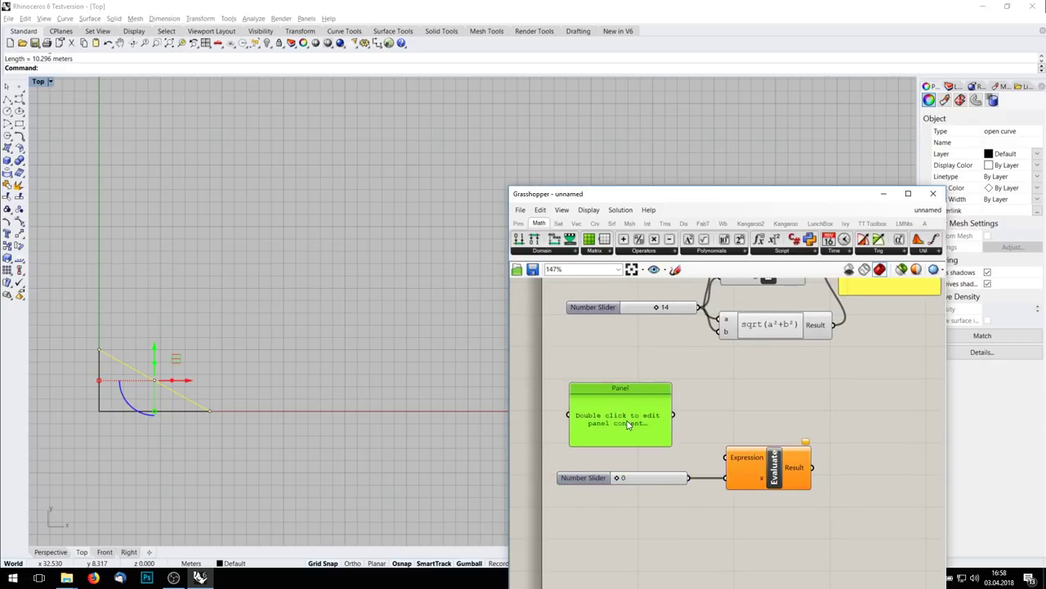
{"action": "key", "text": "BackSpace"}
{"action": "type", "text": "Laura hat x "}
{"action": "type", "text": "A"}
{"action": "type", "text": "pfel"}
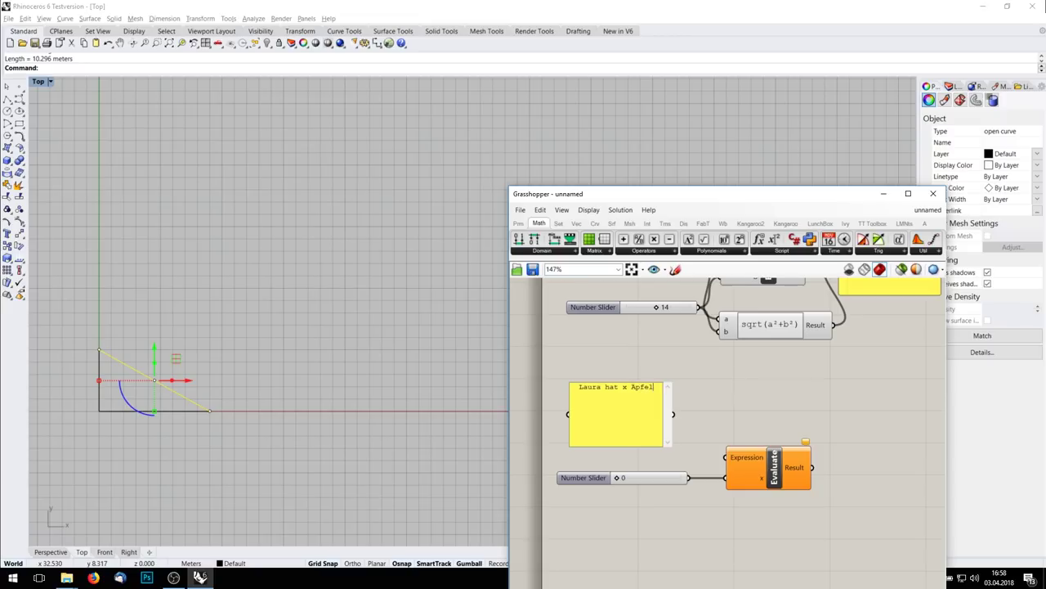
{"action": "type", "text": "!"}
Step: Turn the panel sentence into a text formula, quoting the words before and after x and joining the parts with &
{"action": "mouse_move", "coordinate": [577, 388]}
{"action": "left_mouse_down"}
{"action": "mouse_move", "coordinate": [610, 392]}
{"action": "mouse_move", "coordinate": [592, 387]}
{"action": "left_mouse_up"}
{"action": "left_click", "coordinate": [616, 390]}
{"action": "left_click", "coordinate": [579, 387]}
{"action": "type", "text": "\""}
{"action": "left_click", "coordinate": [623, 387]}
{"action": "type", "text": "\""}
{"action": "left_click", "coordinate": [634, 391]}
{"action": "type", "text": "\"x\""}
{"action": "left_click", "coordinate": [637, 387]}
{"action": "type", "text": "&"}
{"action": "left_click", "coordinate": [648, 388]}
{"action": "type", "text": "&"}
{"action": "left_click", "coordinate": [704, 399]}
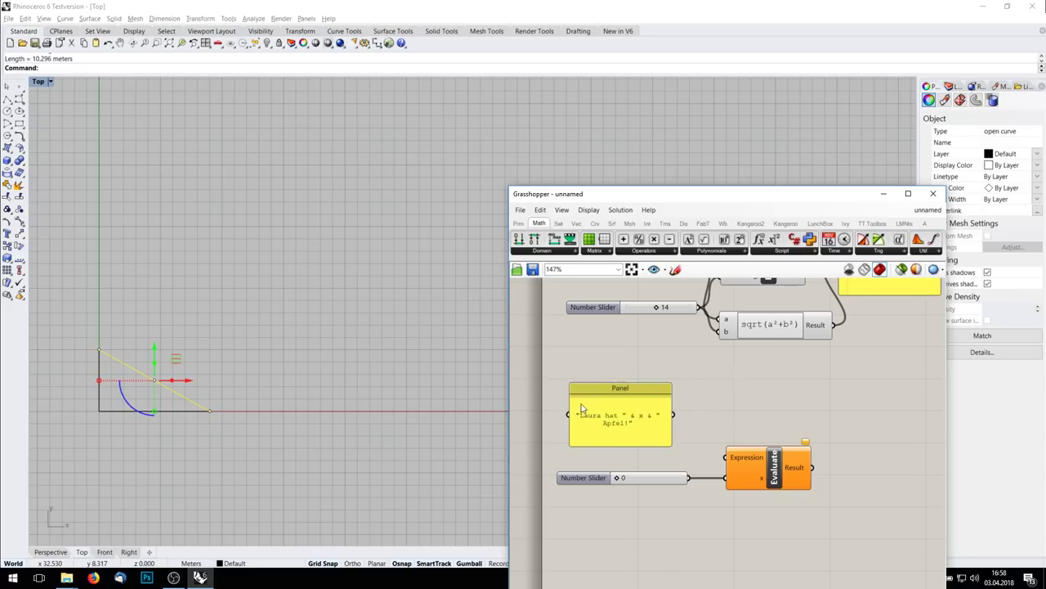
Step: Widen the text formula panel, connect it to Evaluate's Expression input, and place it just above the slider
{"action": "left_click_drag", "start_coordinate": [570, 404], "coordinate": [531, 402]}
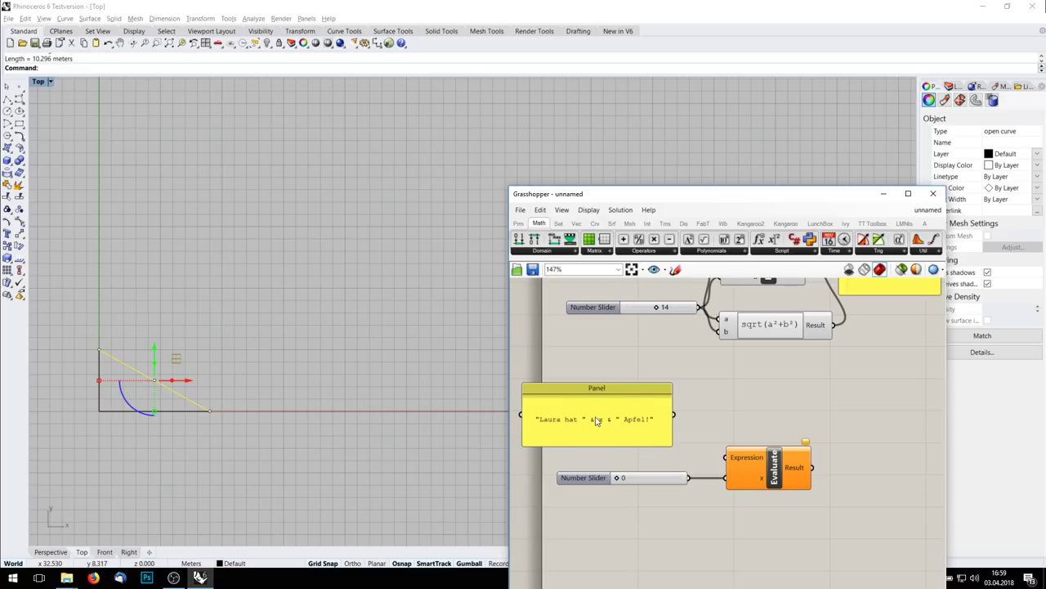
{"action": "left_click_drag", "start_coordinate": [674, 415], "coordinate": [715, 449]}
{"action": "left_click_drag", "start_coordinate": [619, 386], "coordinate": [648, 438]}
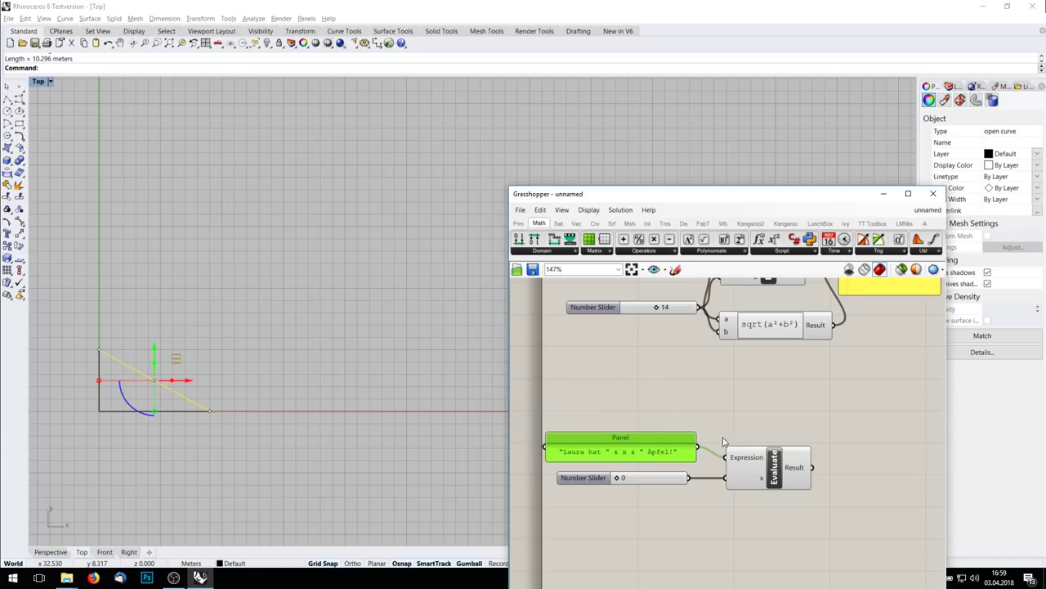
Step: Add a panel beside the new Evaluate component and connect its Result output to it
{"action": "right_click_drag", "start_coordinate": [908, 473], "coordinate": [805, 447]}
{"action": "double_click", "coordinate": [768, 424]}
{"action": "type", "text": "panel"}
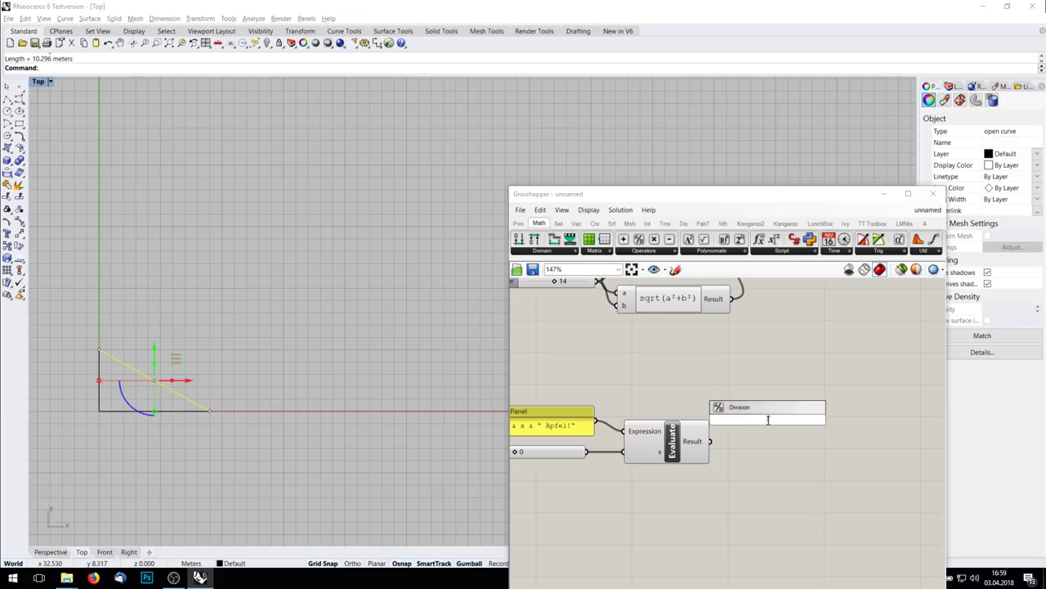
{"action": "key", "text": "Return"}
{"action": "left_click_drag", "start_coordinate": [710, 441], "coordinate": [761, 455]}
{"action": "right_click_drag", "start_coordinate": [789, 463], "coordinate": [850, 436]}
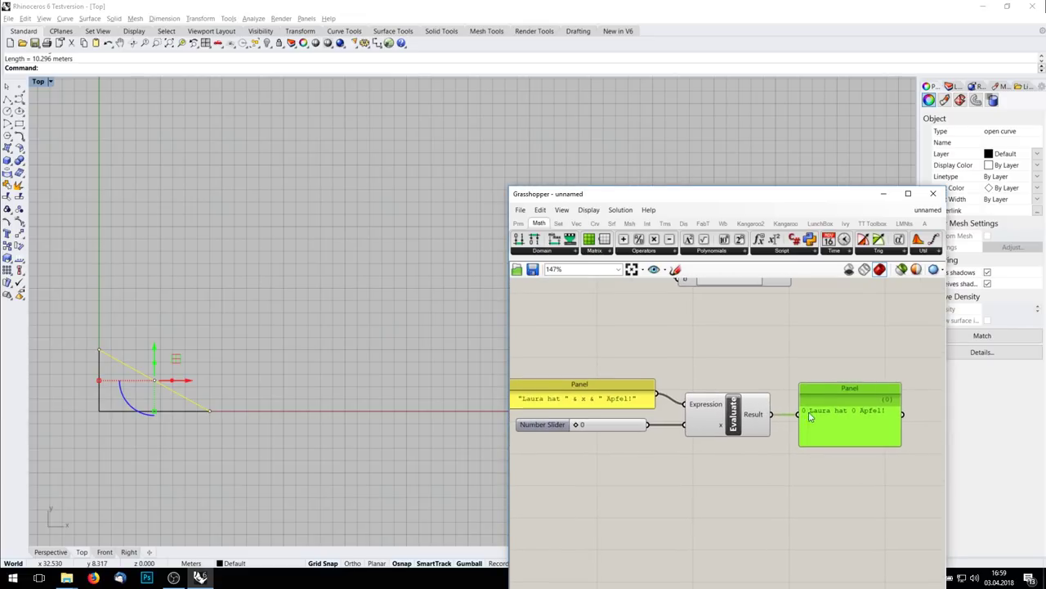
Step: Set the slider feeding Evaluate's x input to 10
{"action": "mouse_move", "coordinate": [578, 424]}
{"action": "left_mouse_down"}
{"action": "mouse_move", "coordinate": [648, 429]}
{"action": "mouse_move", "coordinate": [596, 424]}
{"action": "left_mouse_up"}
{"action": "scroll", "coordinate": [745, 505], "scroll_direction": "down", "scroll_amount": 2}
{"action": "right_click_drag", "start_coordinate": [745, 504], "coordinate": [756, 430]}
Step: Delete all the triangle curves in the Rhino Top viewport
{"action": "left_click", "coordinate": [758, 448]}
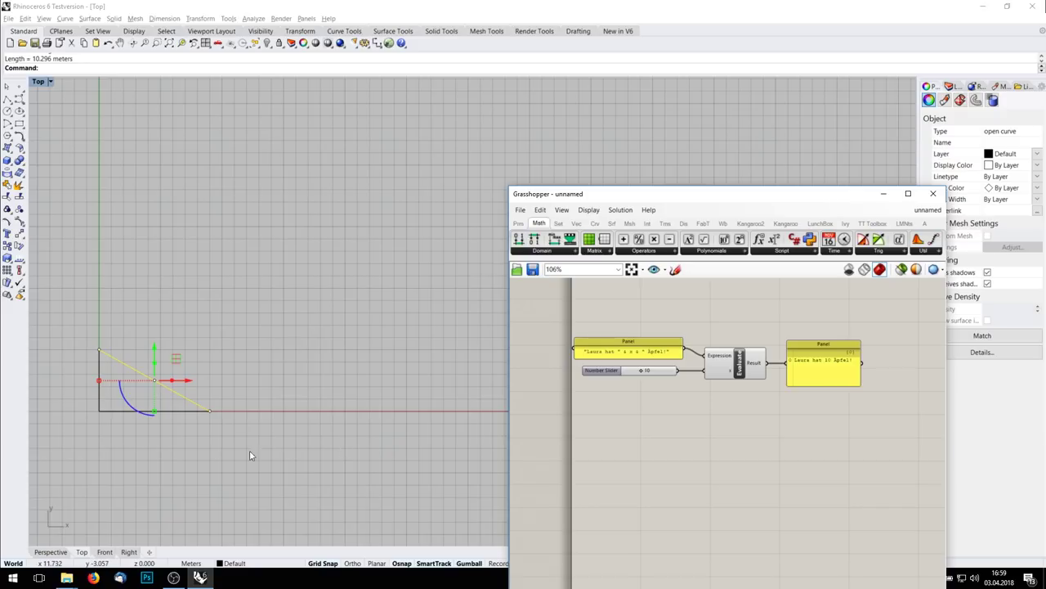
{"action": "left_click_drag", "start_coordinate": [281, 454], "coordinate": [15, 276]}
{"action": "key", "text": "Delete"}
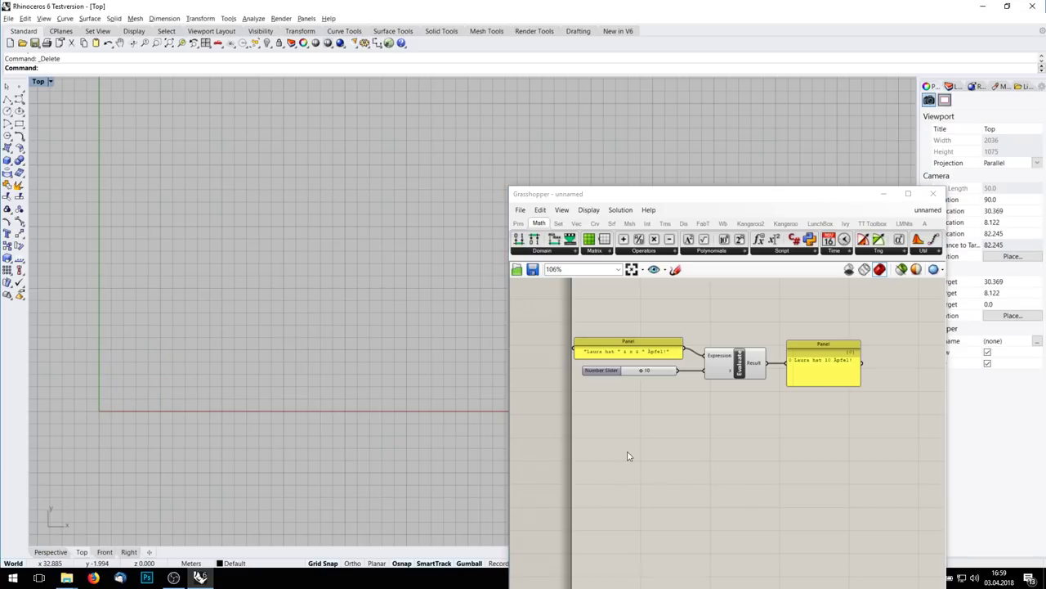
Step: Add a Construct Point component below the text example, leaving room for sliders on its input side
{"action": "right_click_drag", "start_coordinate": [649, 448], "coordinate": [671, 416]}
{"action": "double_click", "coordinate": [670, 412]}
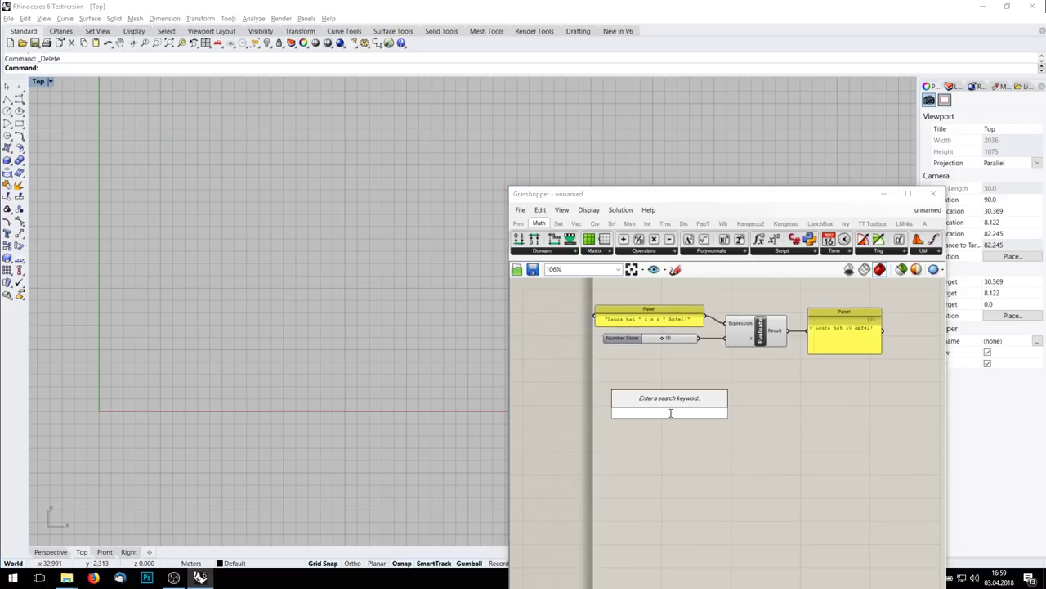
{"action": "type", "text": "construct"}
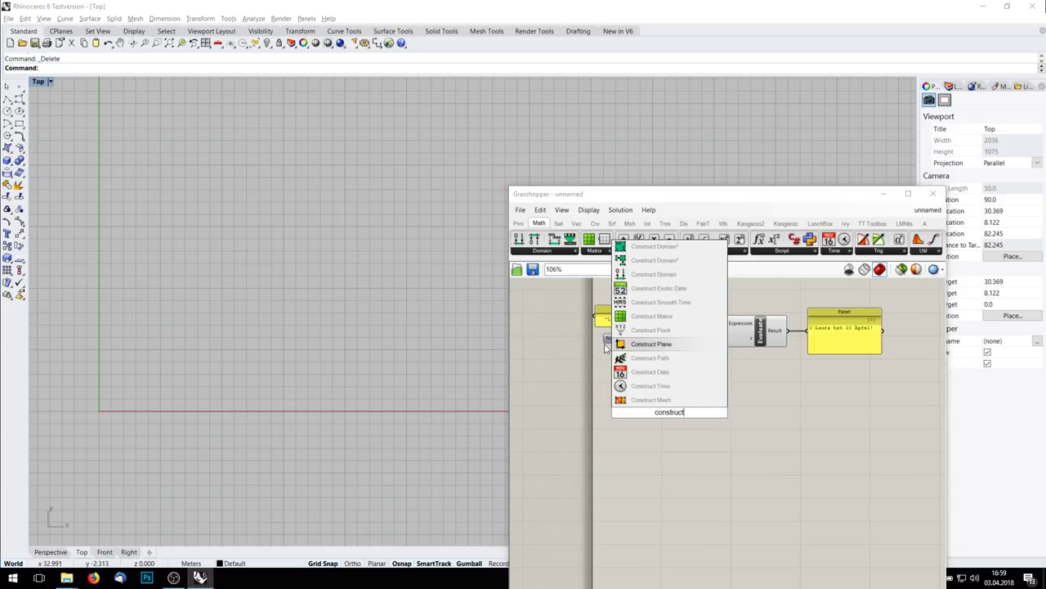
{"action": "left_click", "coordinate": [650, 330]}
{"action": "scroll", "coordinate": [742, 439], "scroll_direction": "up", "scroll_amount": 4}
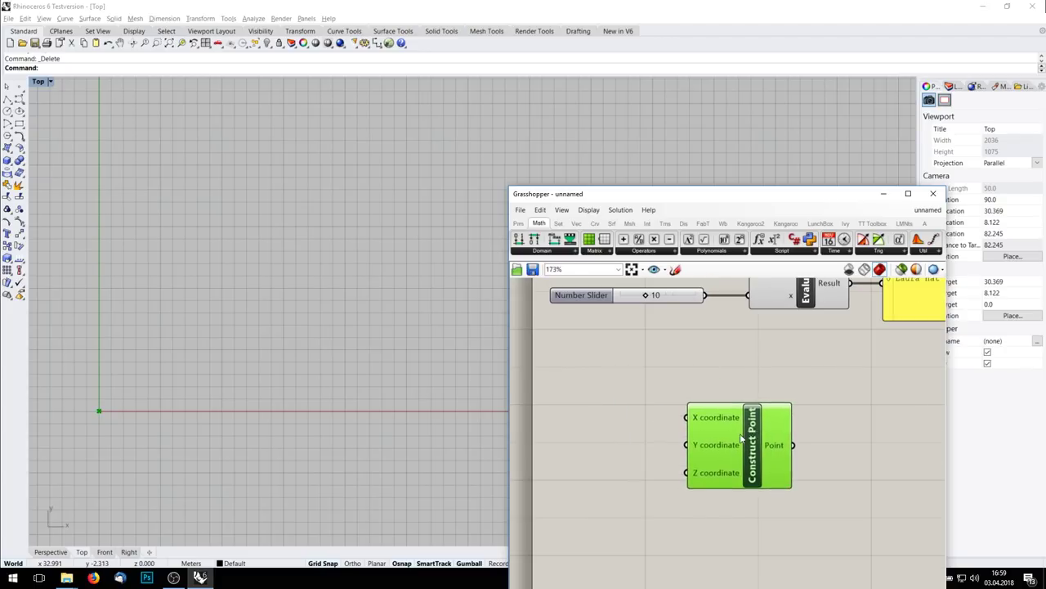
{"action": "scroll", "coordinate": [741, 439], "scroll_direction": "down", "scroll_amount": 2}
{"action": "left_click_drag", "start_coordinate": [697, 423], "coordinate": [776, 435]}
{"action": "left_click", "coordinate": [659, 445]}
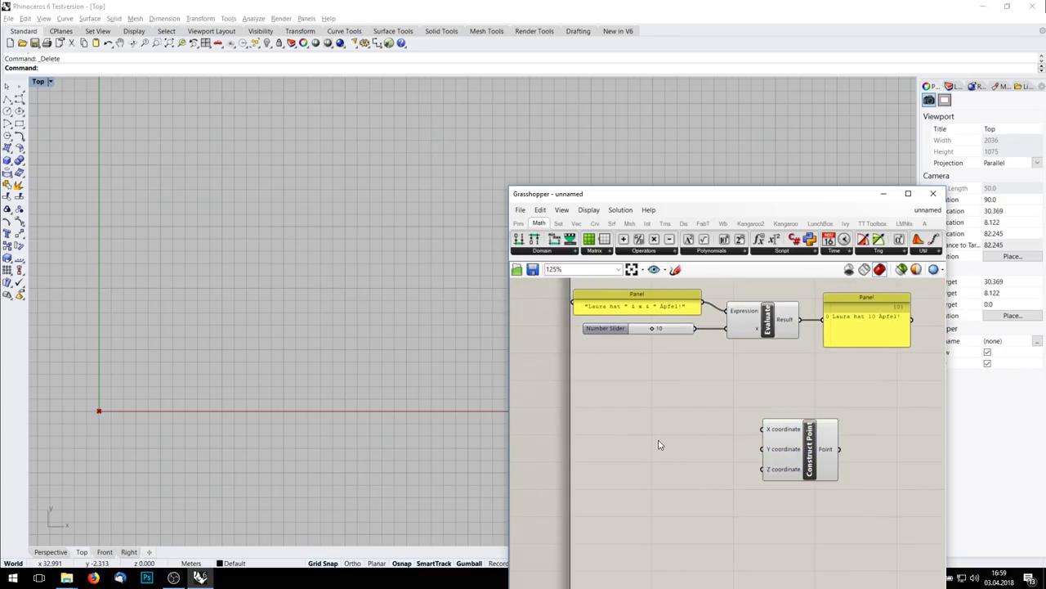
Step: Duplicate the number slider set to 10 and connect the copy to Construct Point's X coordinate
{"action": "left_click", "coordinate": [606, 328]}
{"action": "left_click_drag", "start_coordinate": [608, 333], "coordinate": [592, 426], "text": "alt"}
{"action": "left_click_drag", "start_coordinate": [681, 422], "coordinate": [769, 432]}
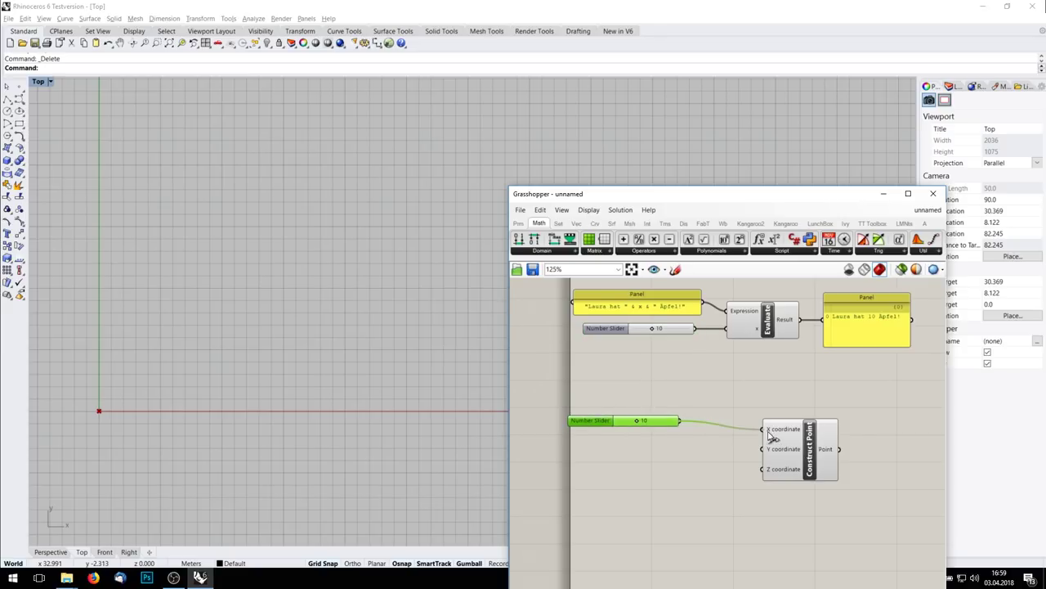
Step: Paste another slider copy, connect it to Construct Point's Y coordinate, and set the X slider to 6
{"action": "key", "text": "ctrl+v"}
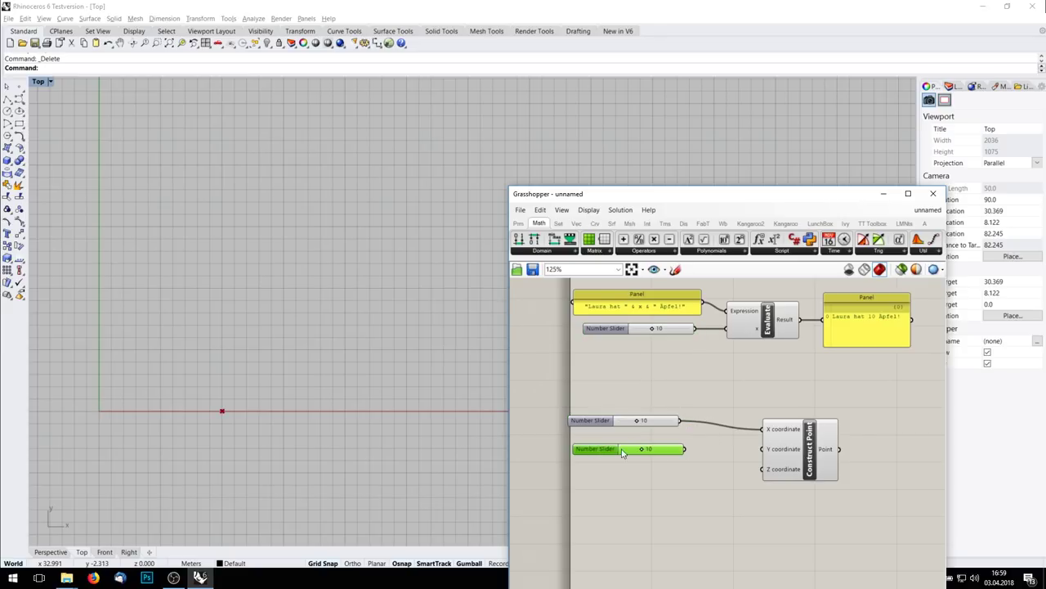
{"action": "left_click_drag", "start_coordinate": [684, 449], "coordinate": [791, 454]}
{"action": "left_click", "coordinate": [791, 455]}
{"action": "mouse_move", "coordinate": [637, 420]}
{"action": "left_mouse_down"}
{"action": "mouse_move", "coordinate": [621, 423]}
{"action": "mouse_move", "coordinate": [630, 423]}
{"action": "left_mouse_up"}
Step: Add a Line component and connect the constructed point to both its Start Point and End Point inputs
{"action": "scroll", "coordinate": [876, 439], "scroll_direction": "down", "scroll_amount": 2}
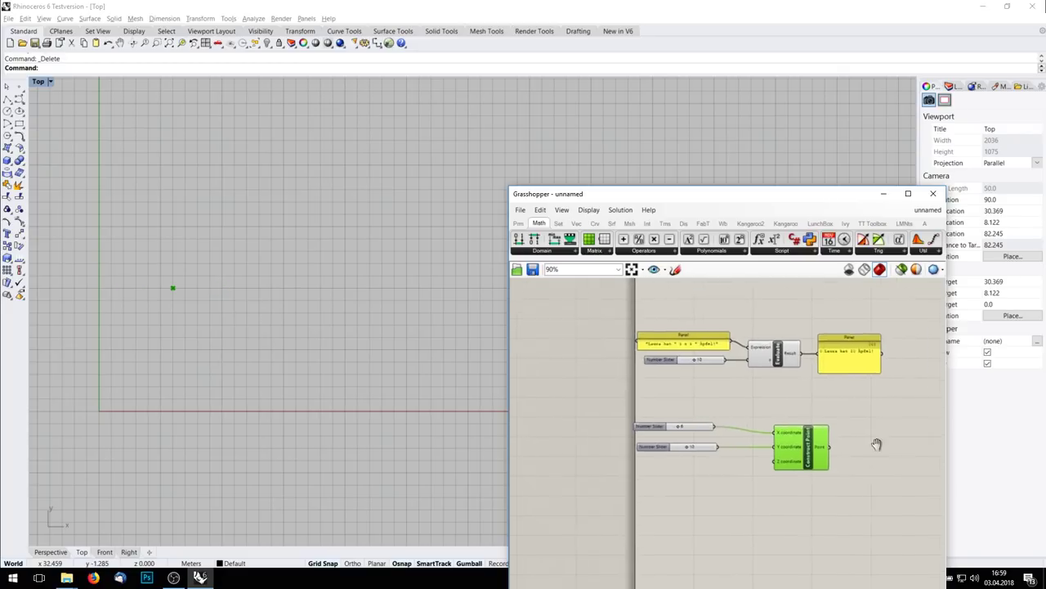
{"action": "right_click_drag", "start_coordinate": [876, 439], "coordinate": [731, 417]}
{"action": "double_click", "coordinate": [771, 413]}
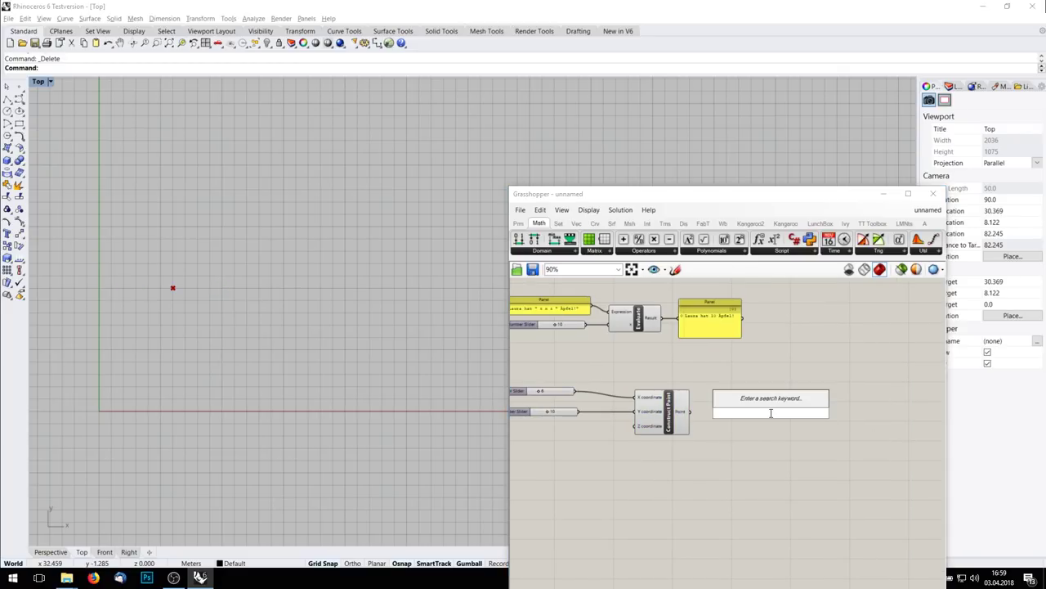
{"action": "type", "text": "line"}
{"action": "key", "text": "Return"}
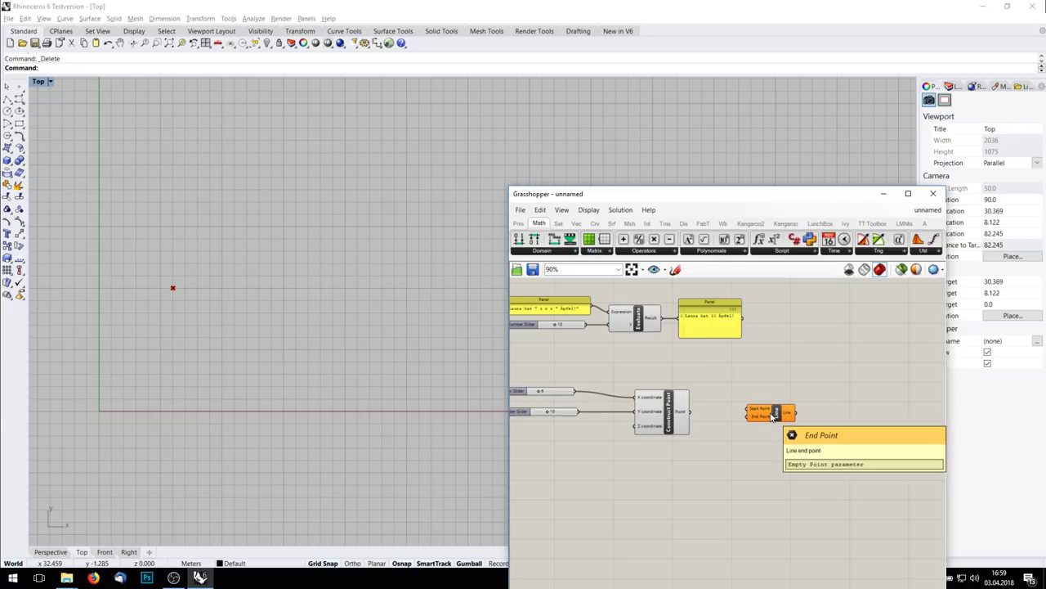
{"action": "scroll", "coordinate": [772, 415], "scroll_direction": "up", "scroll_amount": 2}
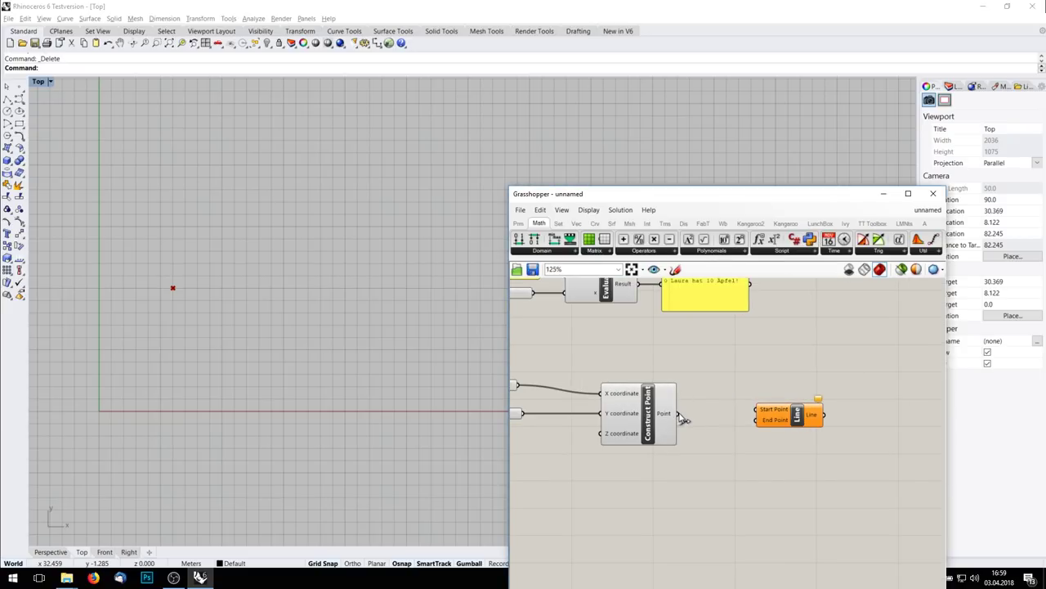
{"action": "left_click_drag", "start_coordinate": [677, 414], "coordinate": [744, 423]}
{"action": "left_click", "coordinate": [746, 453]}
Step: Apply the expression x + {20,0,0} to the Line component's End Point input using the Expression Designer
{"action": "scroll", "coordinate": [743, 441], "scroll_direction": "up", "scroll_amount": 4}
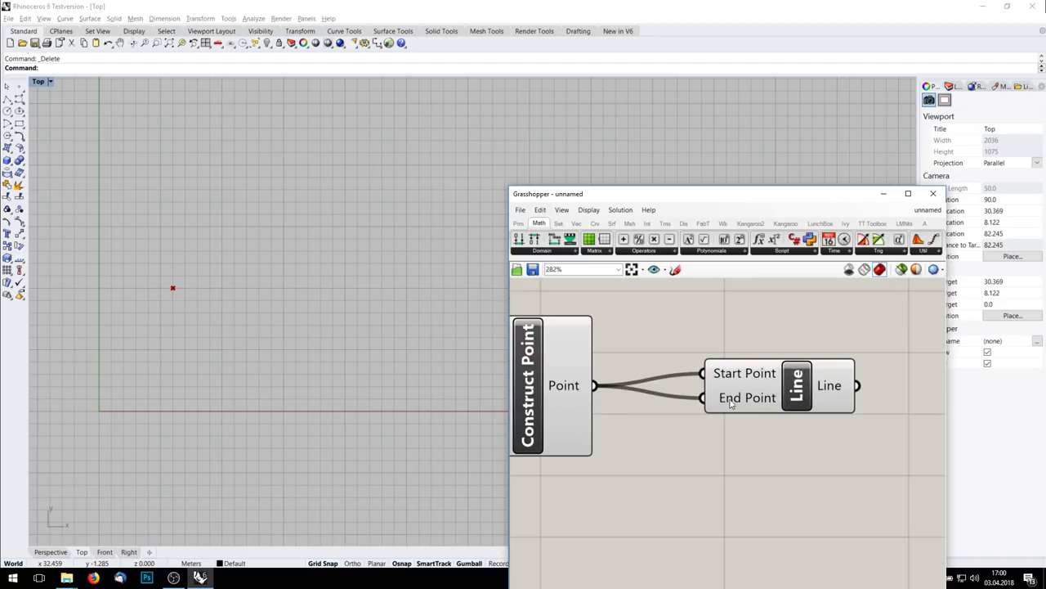
{"action": "right_click", "coordinate": [730, 404]}
{"action": "mouse_move", "coordinate": [787, 481]}
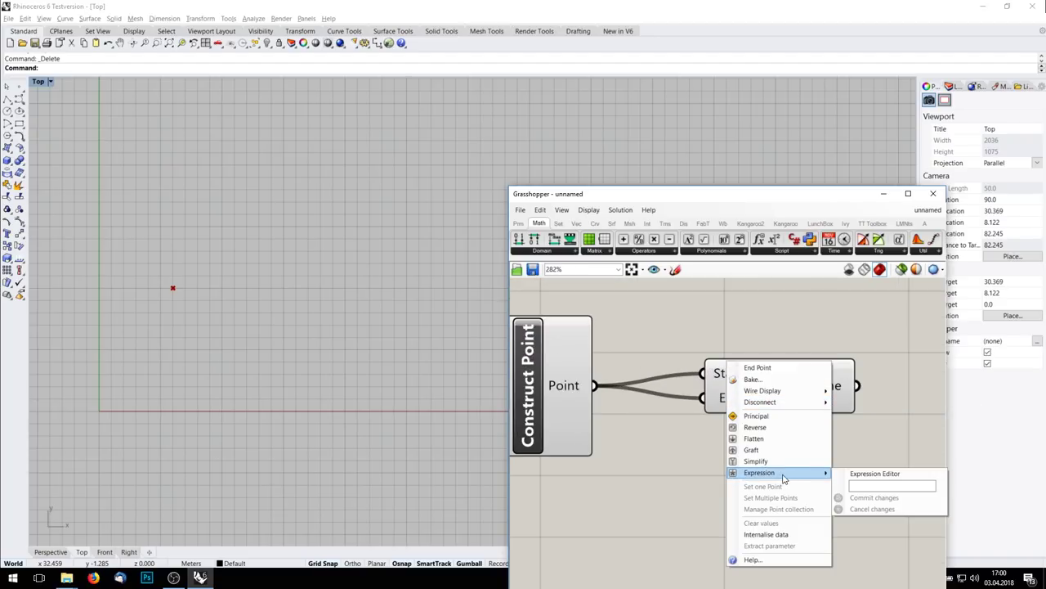
{"action": "left_click", "coordinate": [862, 475]}
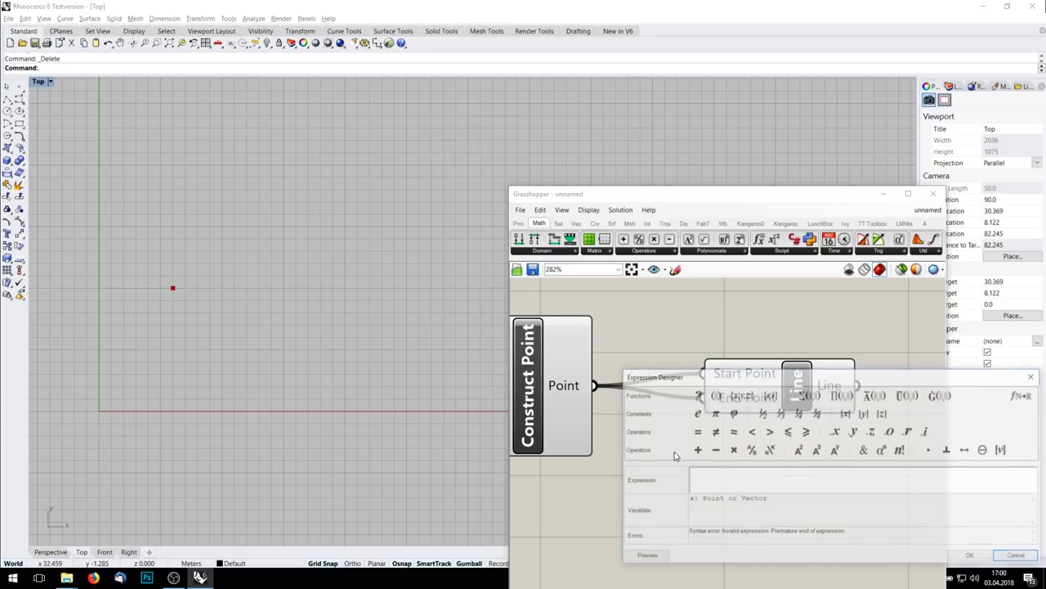
{"action": "left_click_drag", "start_coordinate": [777, 498], "coordinate": [635, 494]}
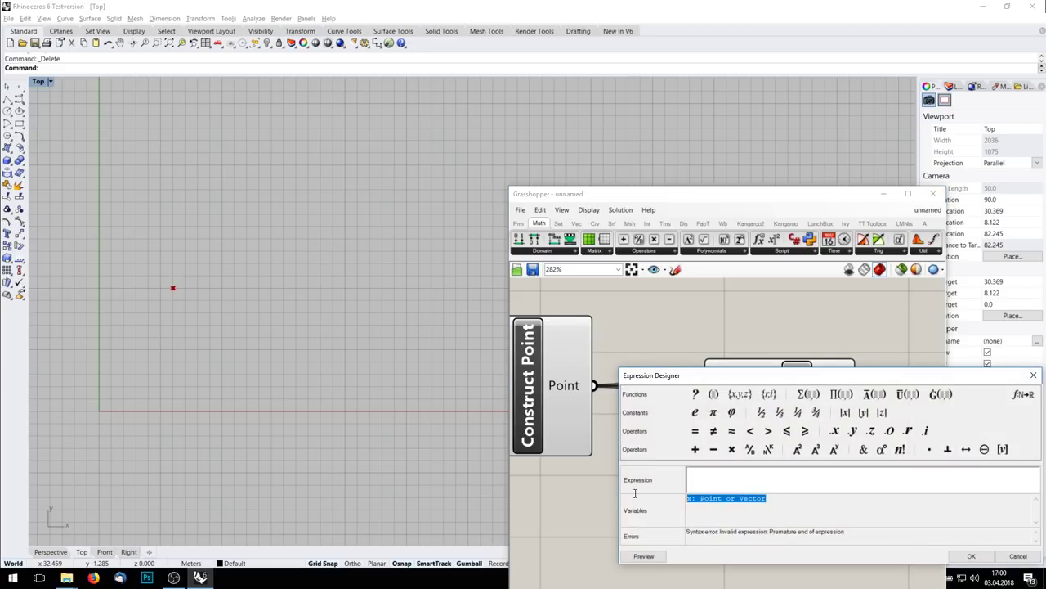
{"action": "left_click_drag", "start_coordinate": [842, 374], "coordinate": [789, 264]}
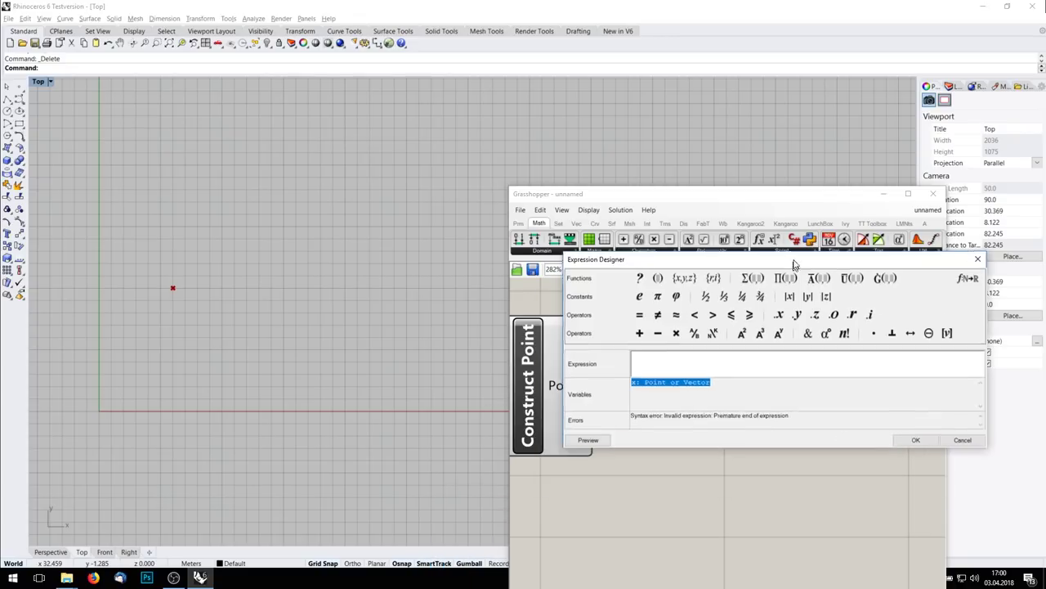
{"action": "left_click", "coordinate": [710, 362]}
{"action": "type", "text": "x +"}
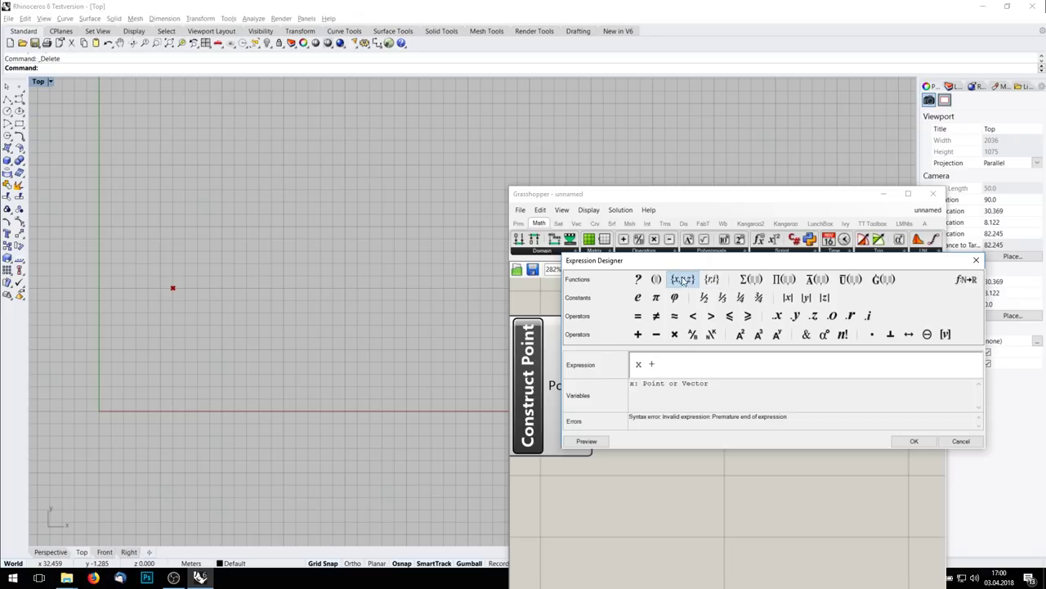
{"action": "left_click", "coordinate": [681, 280]}
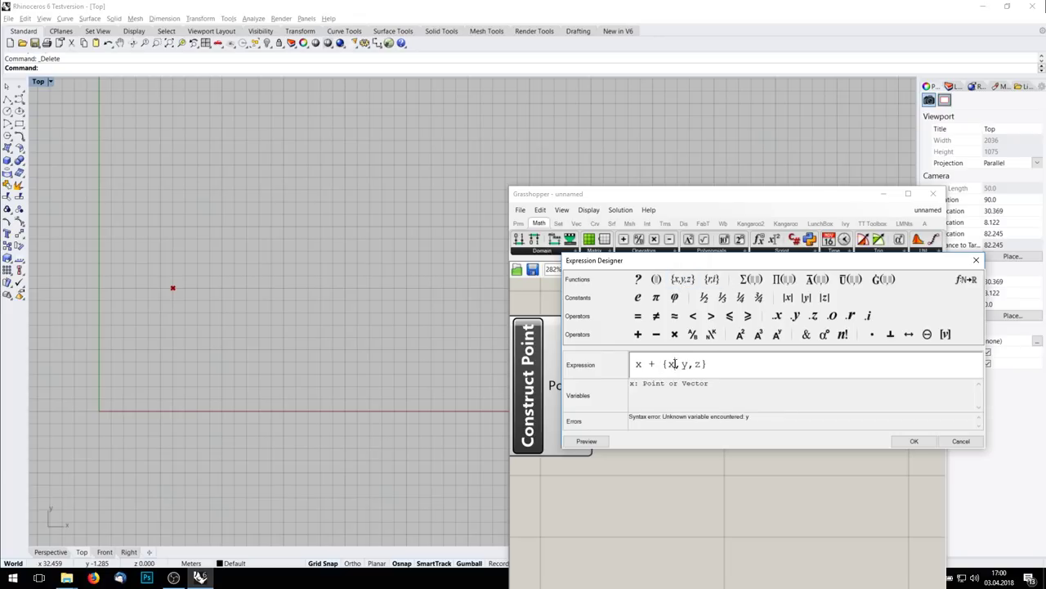
{"action": "type", "text": "20"}
{"action": "key", "text": "BackSpace"}
{"action": "type", "text": "0"}
{"action": "key", "text": "BackSpace"}
{"action": "type", "text": "0"}
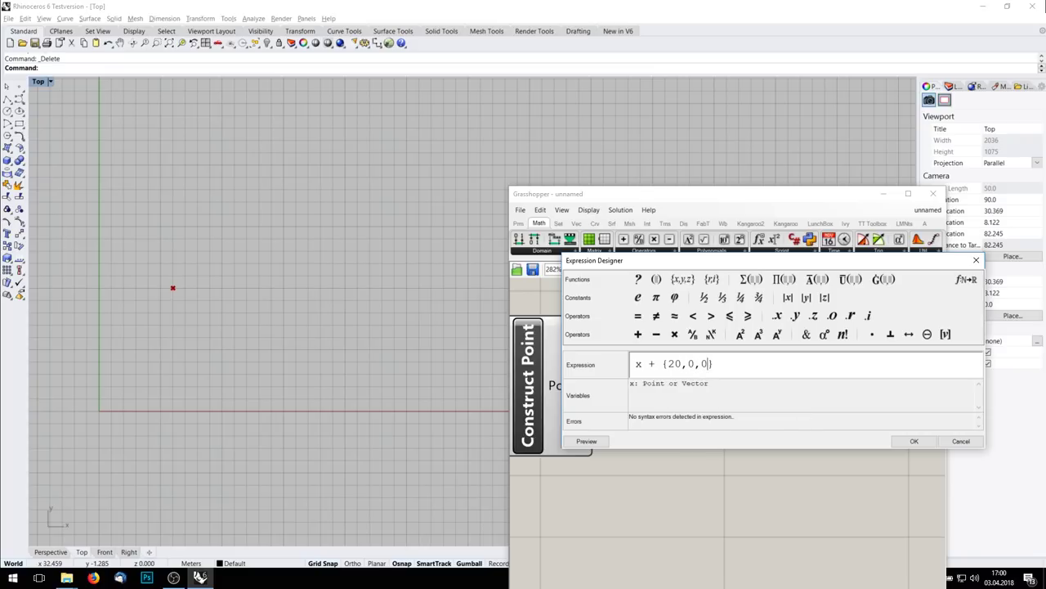
{"action": "left_click", "coordinate": [914, 440]}
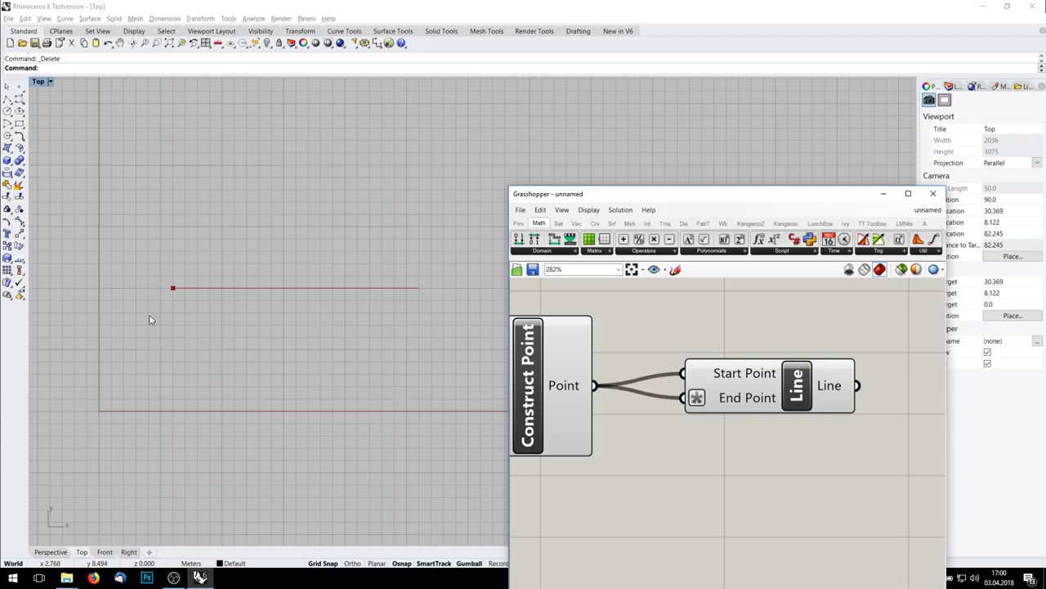
Step: Set the point's X slider to 12 and its Y slider to 15 to shift the line
{"action": "scroll", "coordinate": [266, 297], "scroll_direction": "down", "scroll_amount": 5}
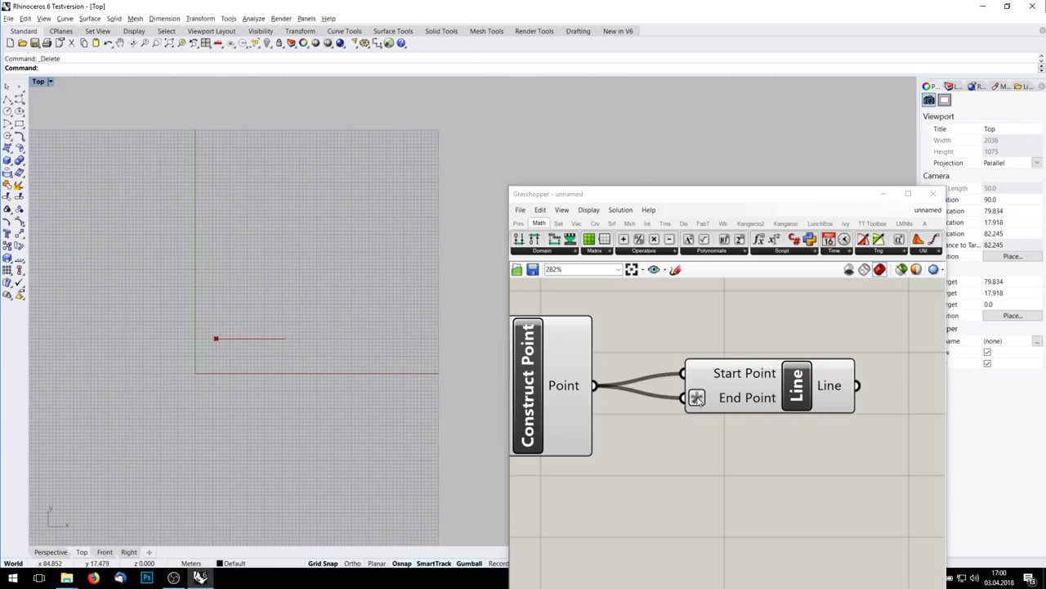
{"action": "scroll", "coordinate": [662, 406], "scroll_direction": "down", "scroll_amount": 4}
{"action": "left_click_drag", "start_coordinate": [563, 378], "coordinate": [560, 352]}
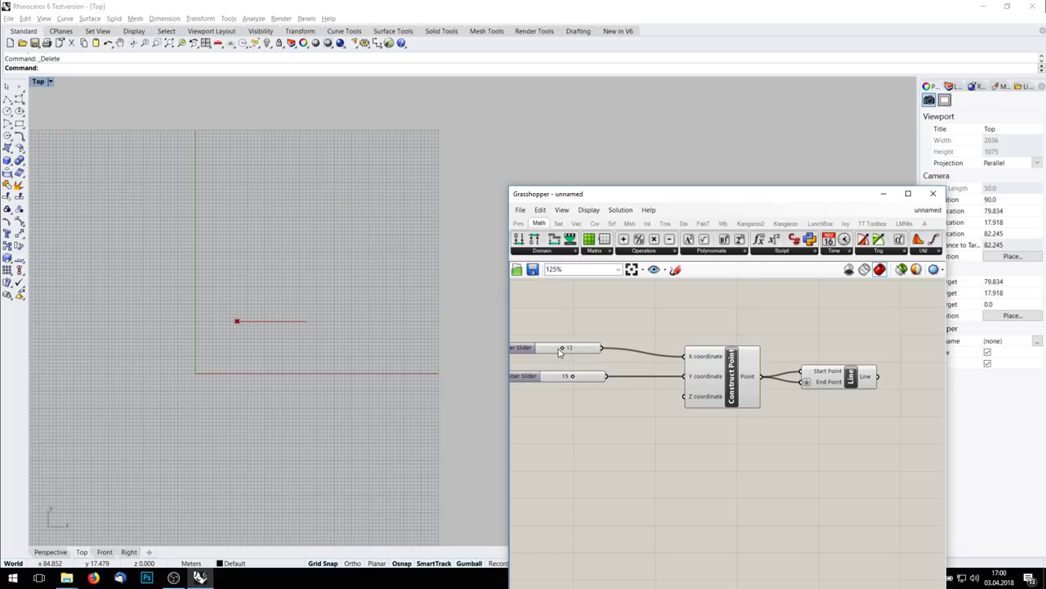
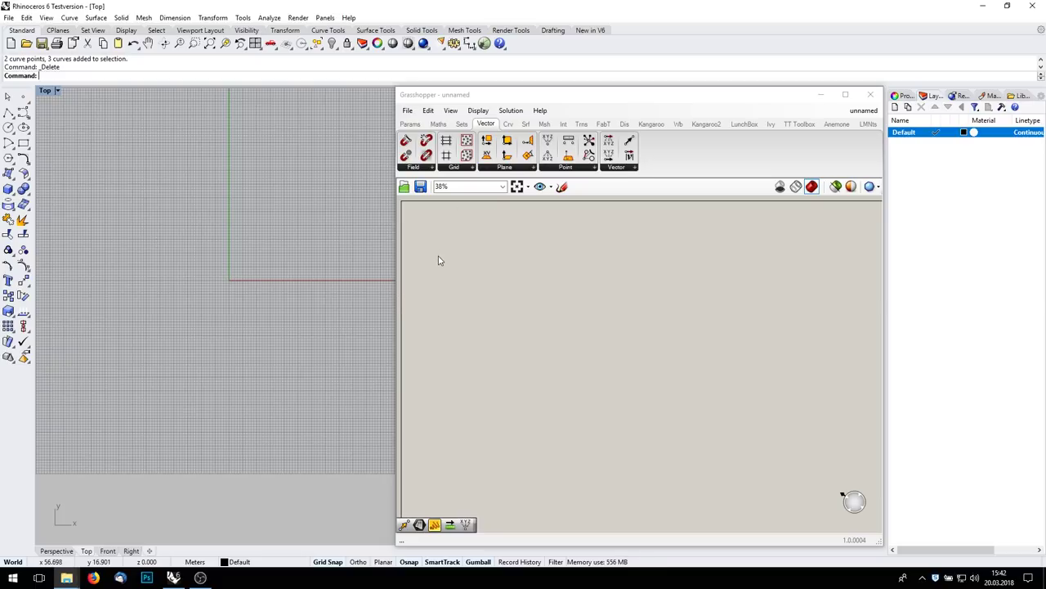
Step: Add a Rectangle parameter to the empty definition and place it near the canvas's upper-left corner
{"action": "double_click", "coordinate": [435, 229]}
{"action": "type", "text": "rectan"}
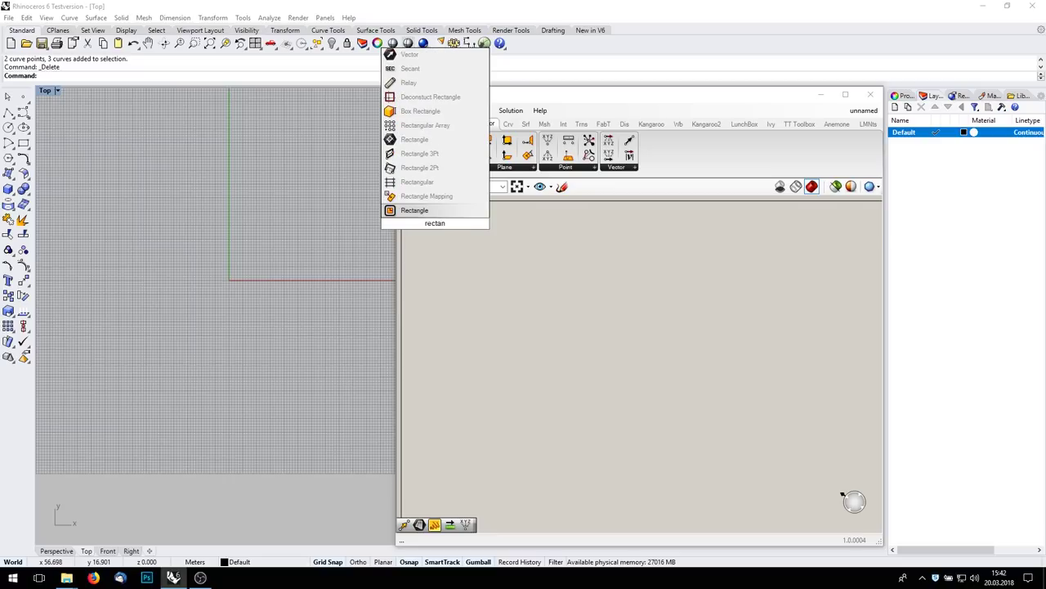
{"action": "left_click", "coordinate": [436, 140]}
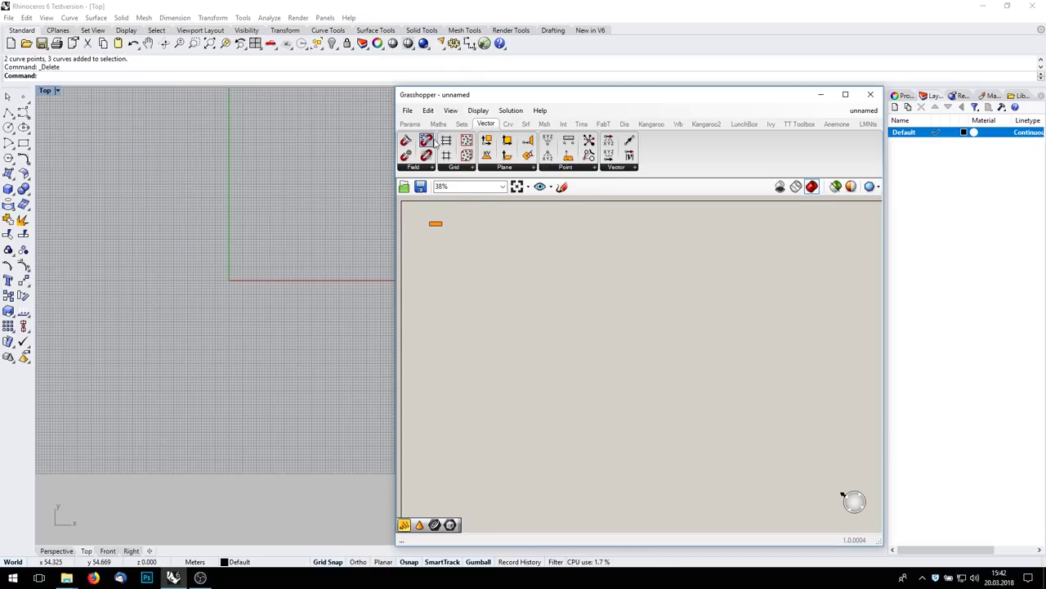
{"action": "right_click_drag", "start_coordinate": [515, 301], "coordinate": [663, 391]}
{"action": "left_click_drag", "start_coordinate": [574, 334], "coordinate": [541, 315]}
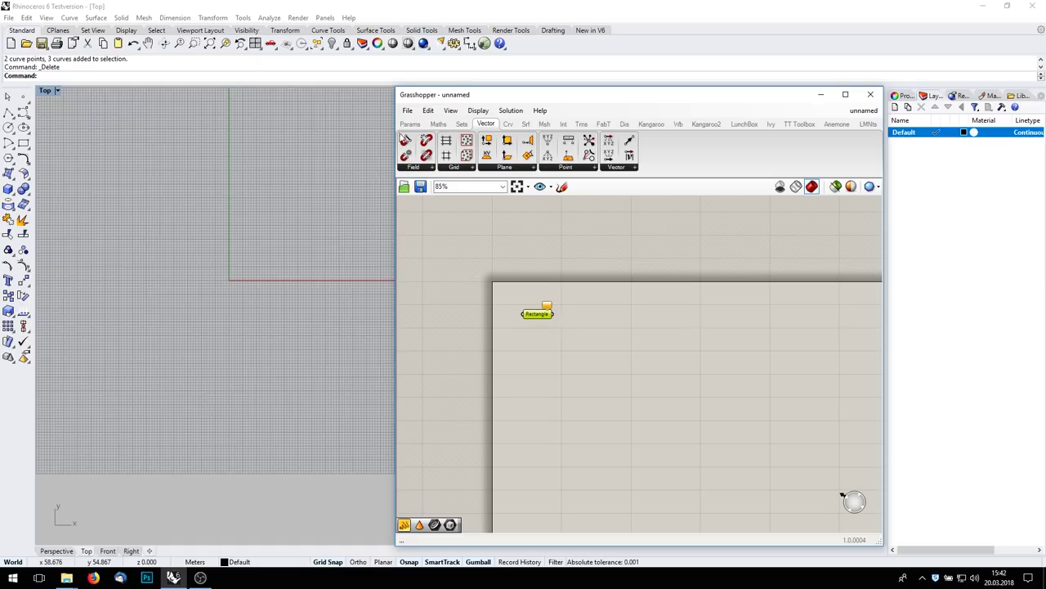
Step: Set one rectangle for the Rectangle parameter by drawing a wide, flat rectangle in the Top viewport, starting near -57, 38
{"action": "left_click", "coordinate": [411, 124]}
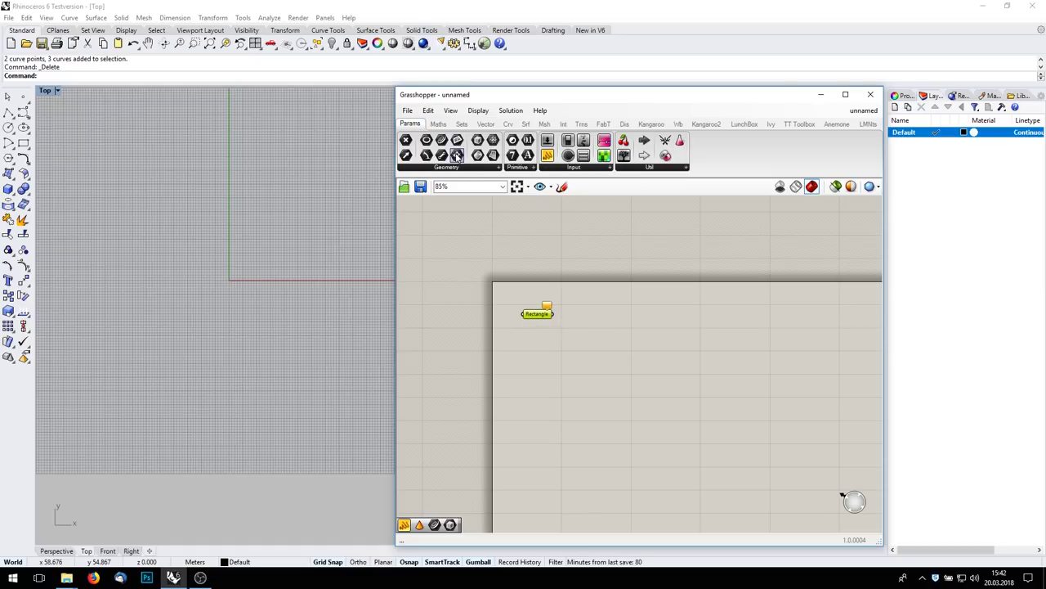
{"action": "scroll", "coordinate": [537, 328], "scroll_direction": "up", "scroll_amount": 1}
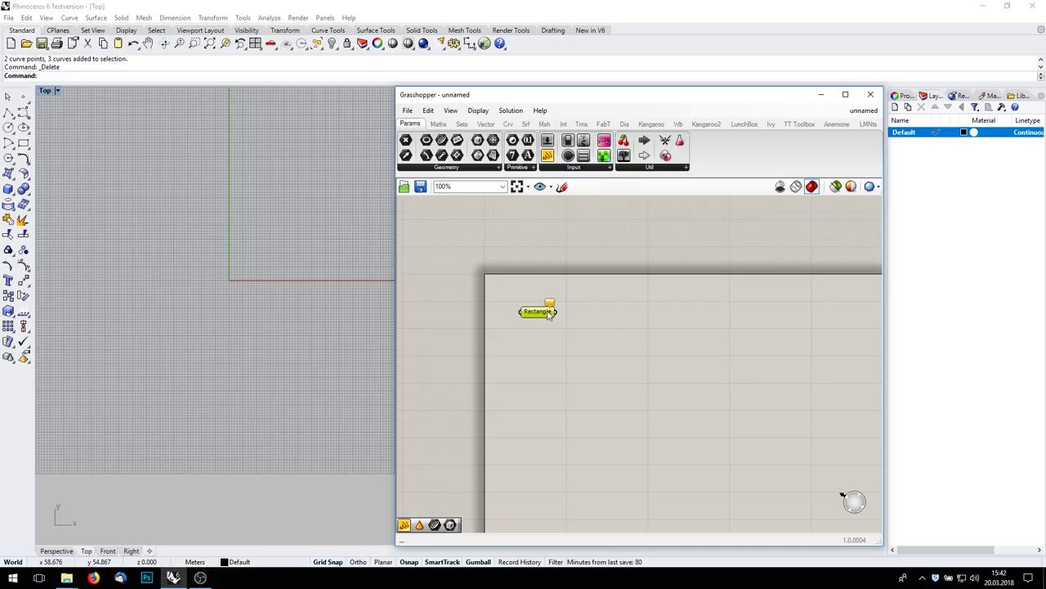
{"action": "right_click", "coordinate": [548, 310]}
{"action": "left_click", "coordinate": [612, 449]}
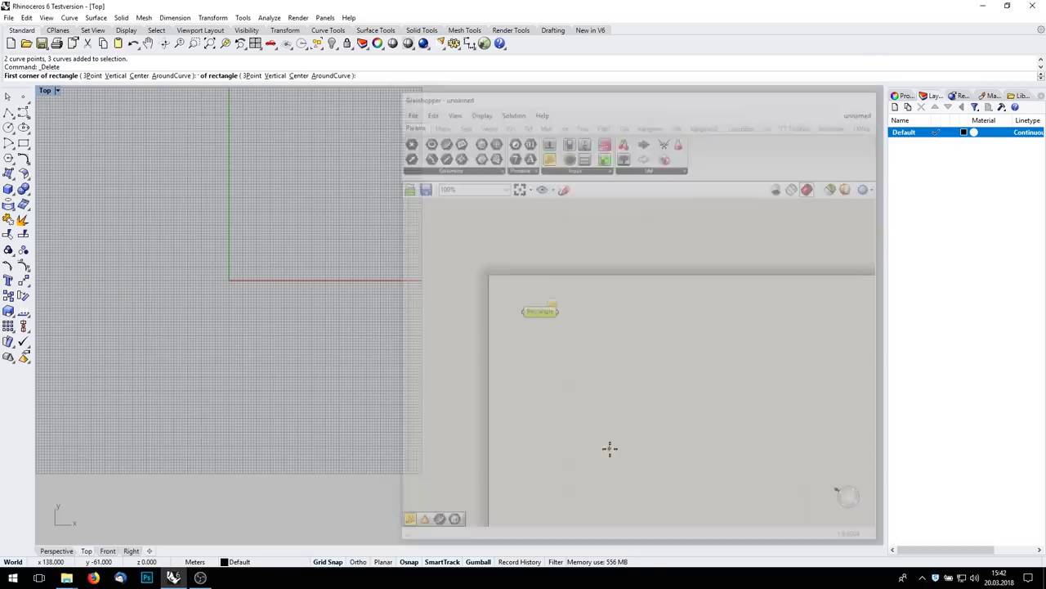
{"action": "left_click", "coordinate": [72, 176]}
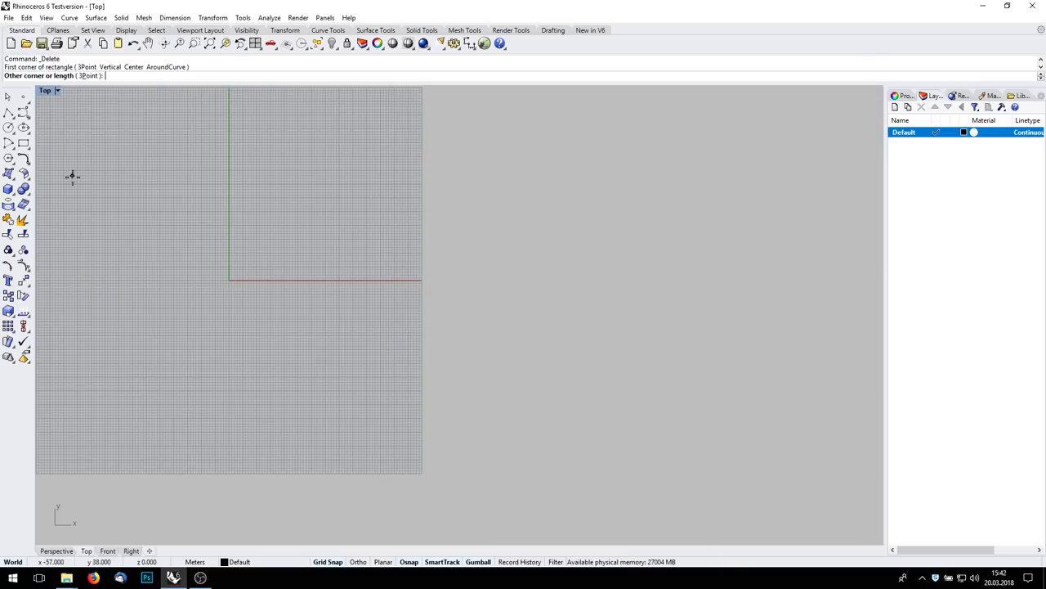
{"action": "left_click", "coordinate": [276, 207]}
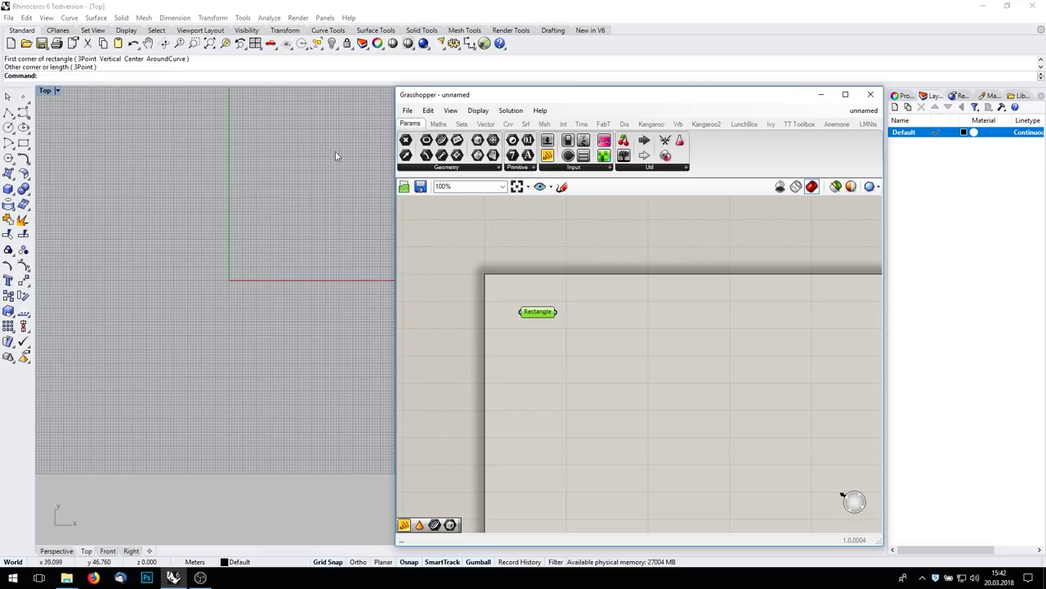
{"action": "left_click", "coordinate": [543, 324]}
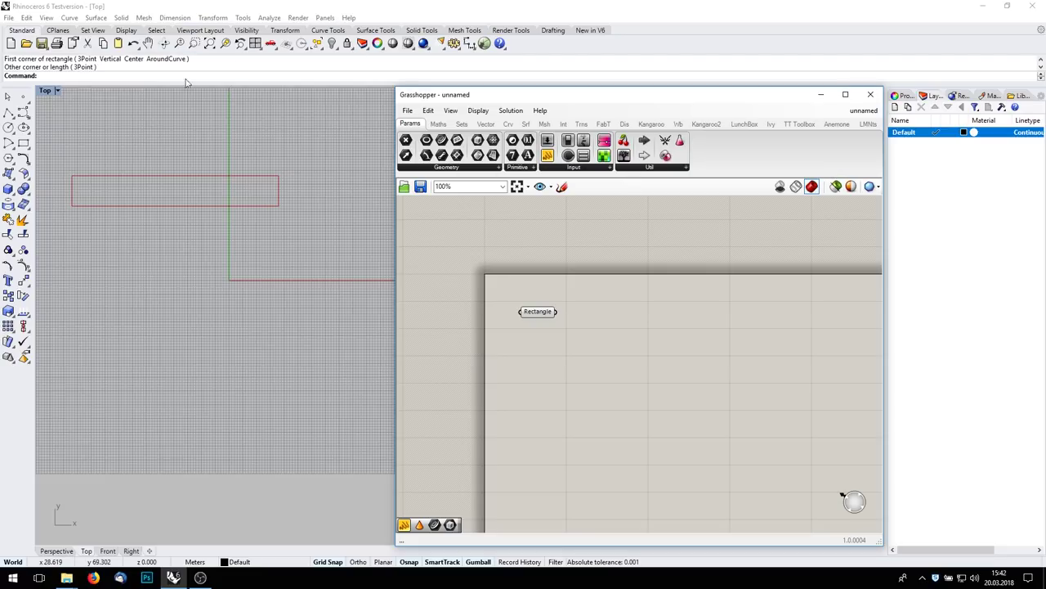
Step: Hide the grid, grid axes and world axes in the Top viewport with the Grid command
{"action": "left_click", "coordinate": [106, 73]}
{"action": "left_click_drag", "start_coordinate": [97, 81], "coordinate": [97, 84]}
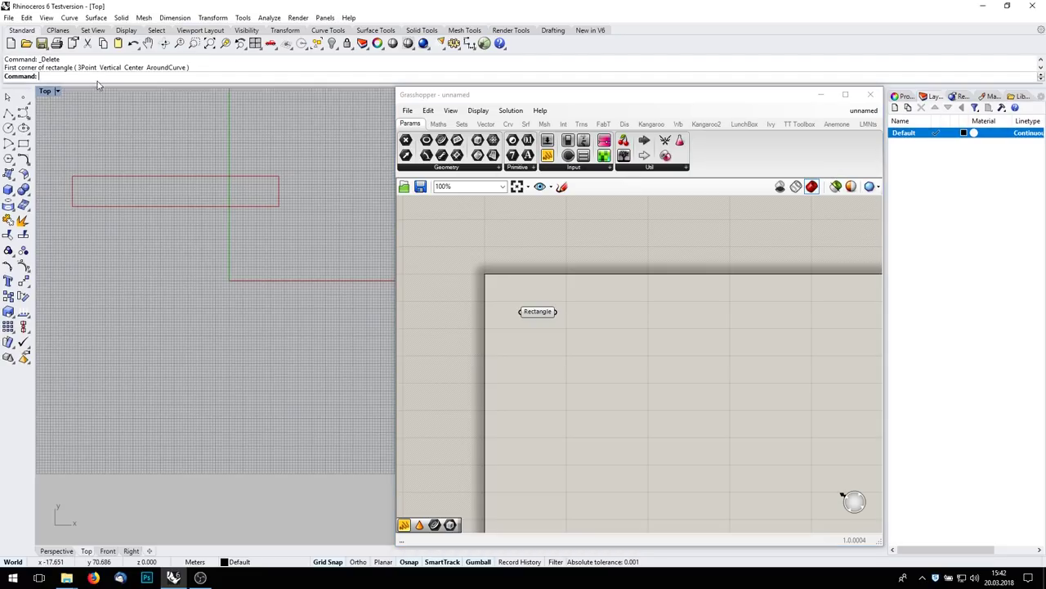
{"action": "type", "text": "Grid"}
{"action": "key", "text": "Return"}
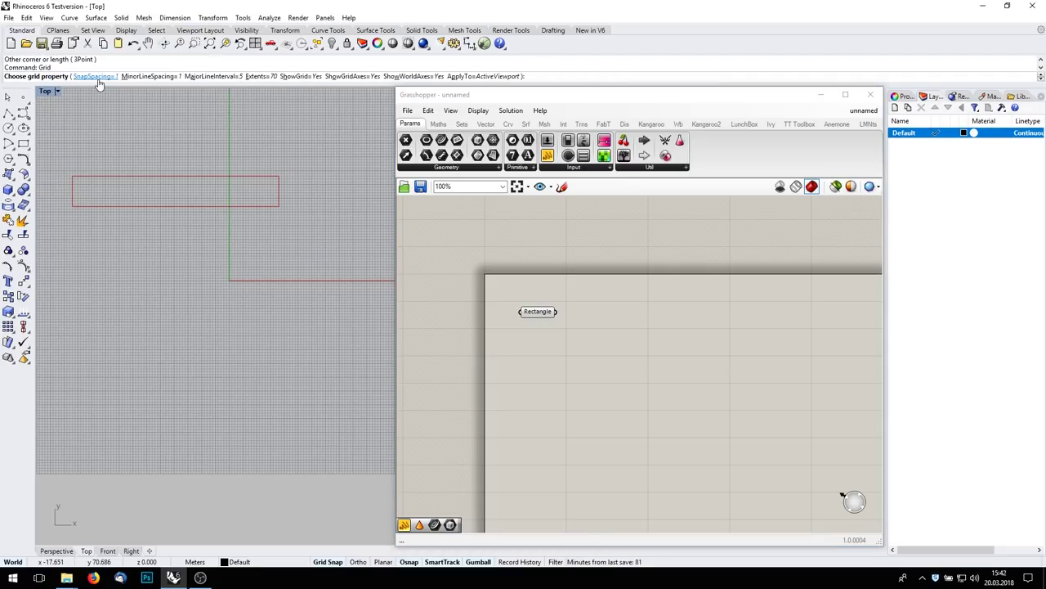
{"action": "left_click", "coordinate": [296, 76]}
{"action": "left_click", "coordinate": [348, 76]}
{"action": "left_click", "coordinate": [406, 76]}
{"action": "right_click_drag", "start_coordinate": [235, 244], "coordinate": [312, 281]}
{"action": "scroll", "coordinate": [257, 260], "scroll_direction": "up", "scroll_amount": 4}
{"action": "right_click_drag", "start_coordinate": [608, 379], "coordinate": [533, 312]}
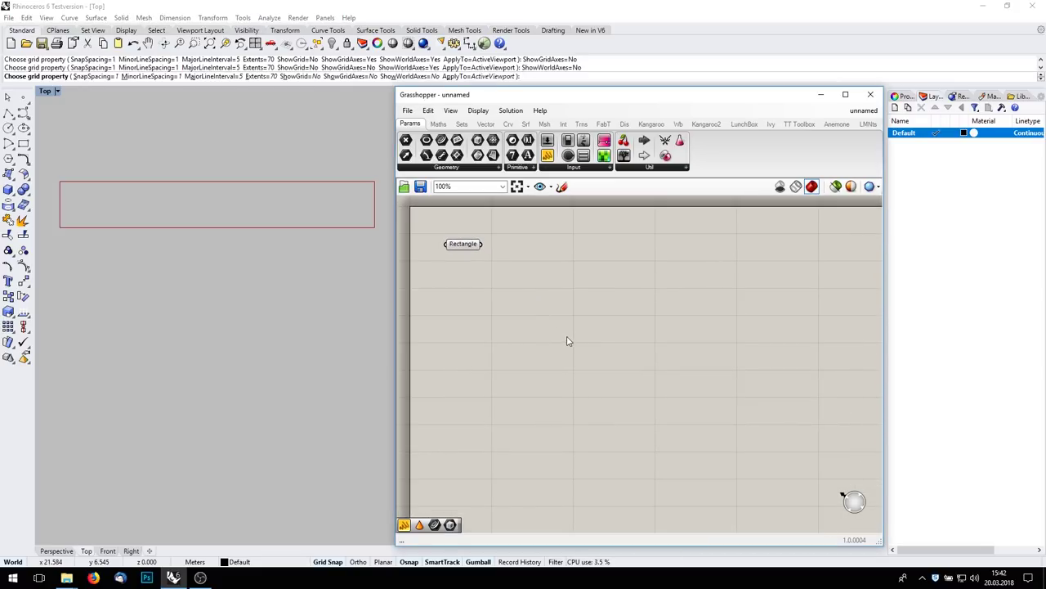
Step: Add a Populate 2D component beside the Rectangle parameter and connect the rectangle to its Region input
{"action": "double_click", "coordinate": [569, 341]}
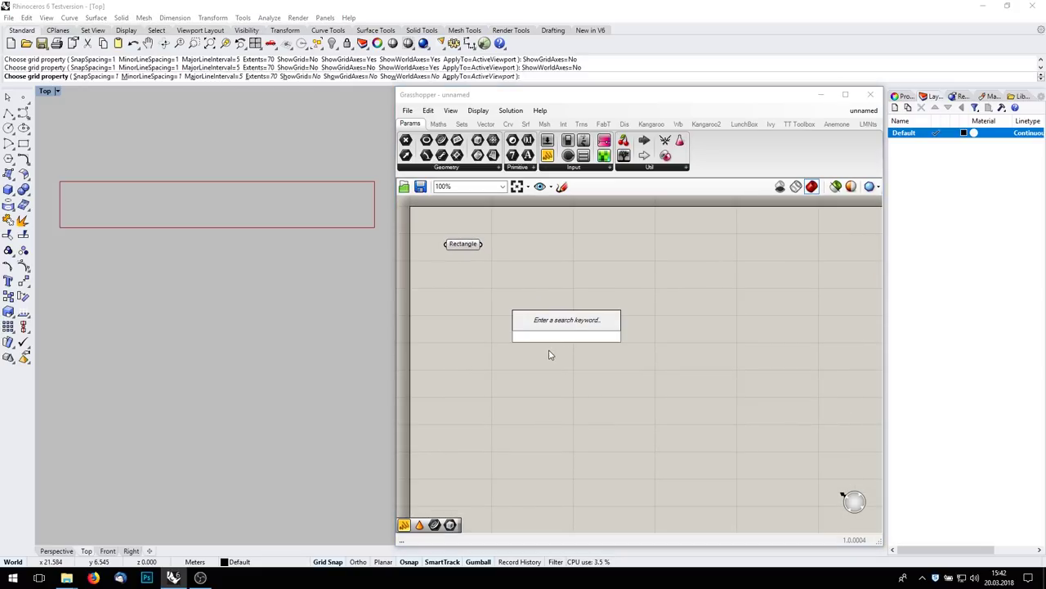
{"action": "type", "text": "Pop"}
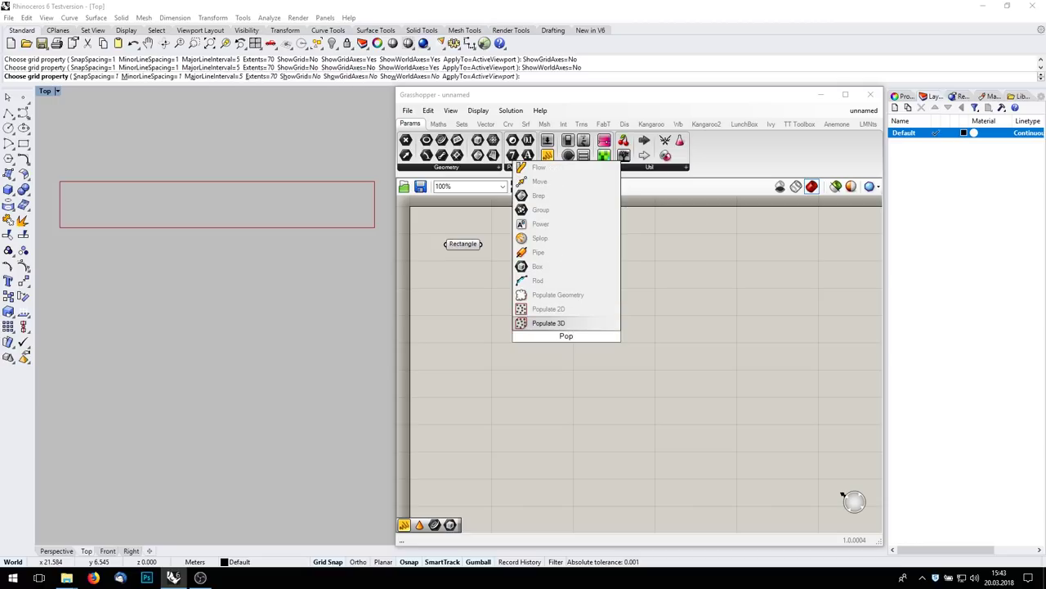
{"action": "key", "text": "Up"}
{"action": "key", "text": "Return"}
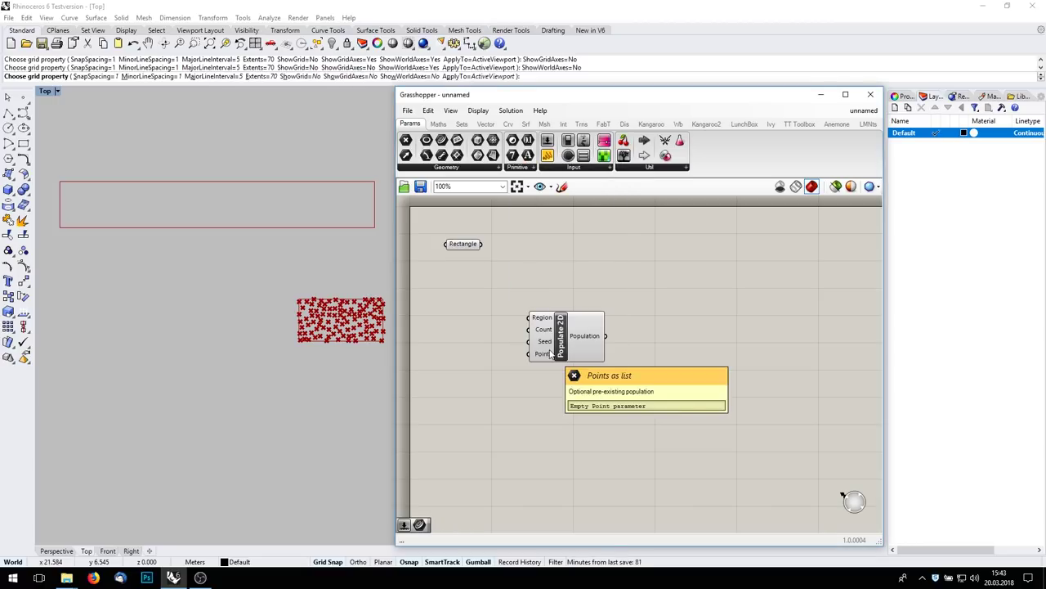
{"action": "left_click_drag", "start_coordinate": [552, 353], "coordinate": [585, 297]}
{"action": "left_click_drag", "start_coordinate": [484, 245], "coordinate": [605, 264]}
Step: Add a number slider below the Rectangle parameter, connect it to Populate 2D's Count input and set it to 100
{"action": "left_click", "coordinate": [449, 293]}
{"action": "double_click", "coordinate": [449, 297]}
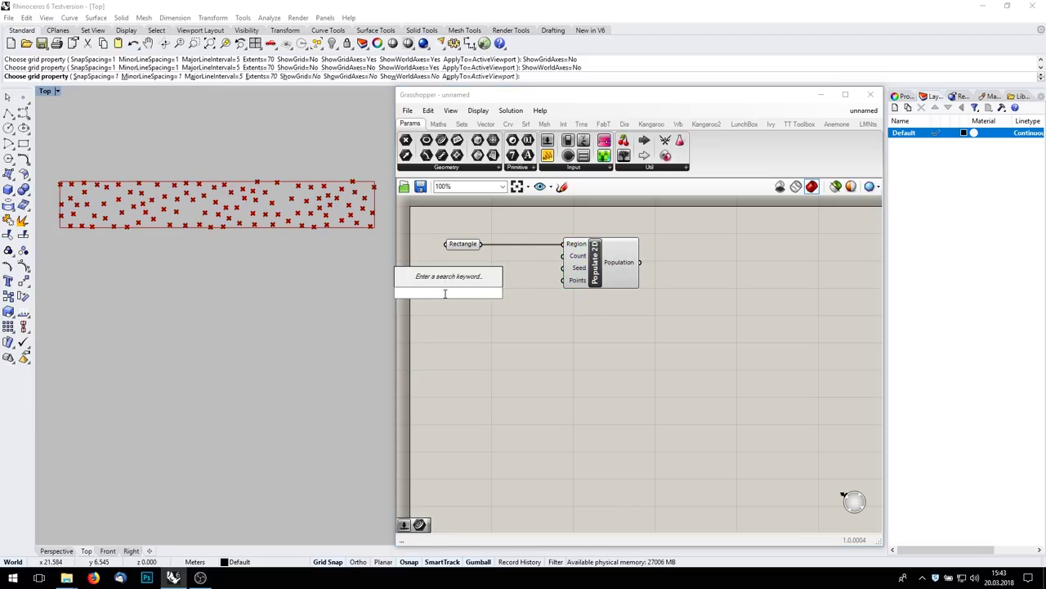
{"action": "type", "text": "10"}
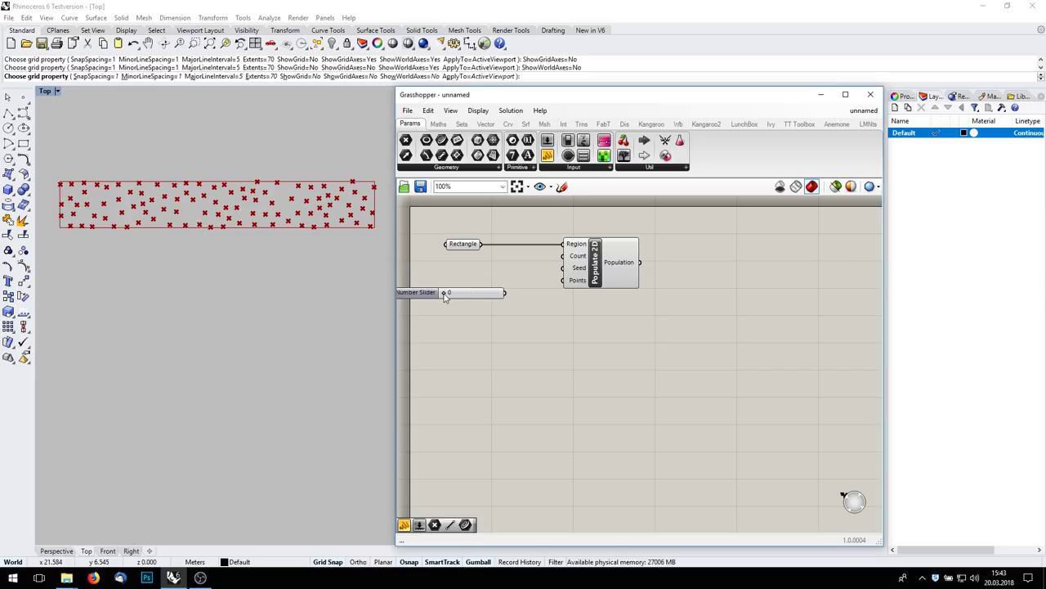
{"action": "key", "text": "Return"}
{"action": "mouse_move", "coordinate": [463, 278]}
{"action": "left_mouse_down"}
{"action": "mouse_move", "coordinate": [462, 260]}
{"action": "mouse_move", "coordinate": [447, 260]}
{"action": "left_mouse_up"}
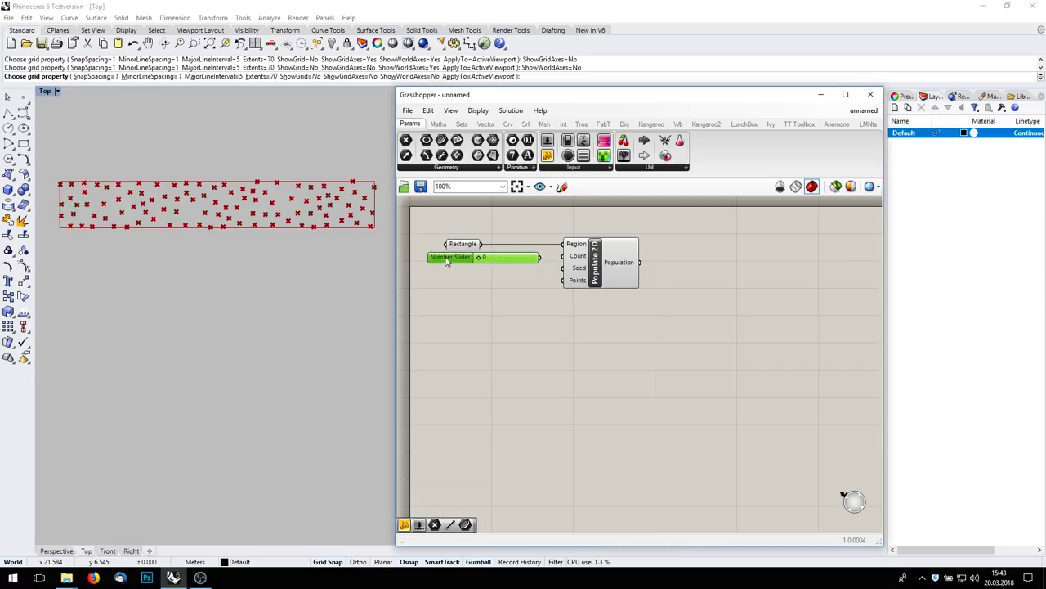
{"action": "left_click_drag", "start_coordinate": [541, 258], "coordinate": [563, 256]}
{"action": "left_click_drag", "start_coordinate": [481, 257], "coordinate": [554, 261]}
Step: Duplicate the Count slider, connect the copy to Populate 2D's Seed input and set it to 67
{"action": "mouse_move", "coordinate": [580, 271]}
{"action": "key", "text": "ctrl+c"}
{"action": "key", "text": "ctrl+v"}
{"action": "left_click_drag", "start_coordinate": [461, 254], "coordinate": [462, 274]}
{"action": "left_click_drag", "start_coordinate": [540, 277], "coordinate": [562, 269]}
{"action": "left_click_drag", "start_coordinate": [453, 281], "coordinate": [450, 273]}
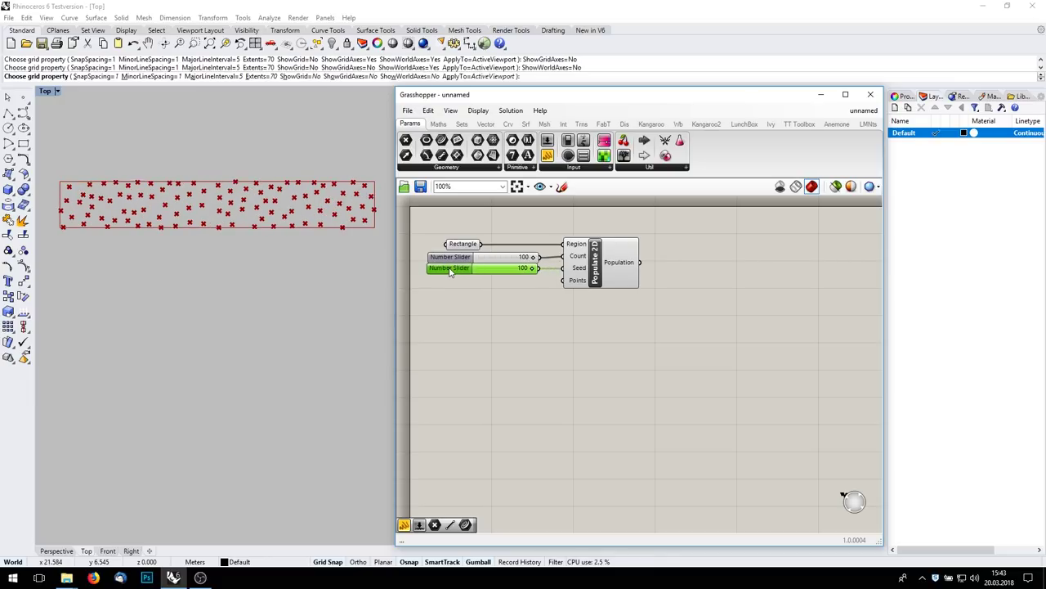
{"action": "mouse_move", "coordinate": [533, 271]}
{"action": "left_mouse_down"}
{"action": "mouse_move", "coordinate": [476, 270]}
{"action": "mouse_move", "coordinate": [520, 279]}
{"action": "left_mouse_up"}
{"action": "mouse_move", "coordinate": [579, 284]}
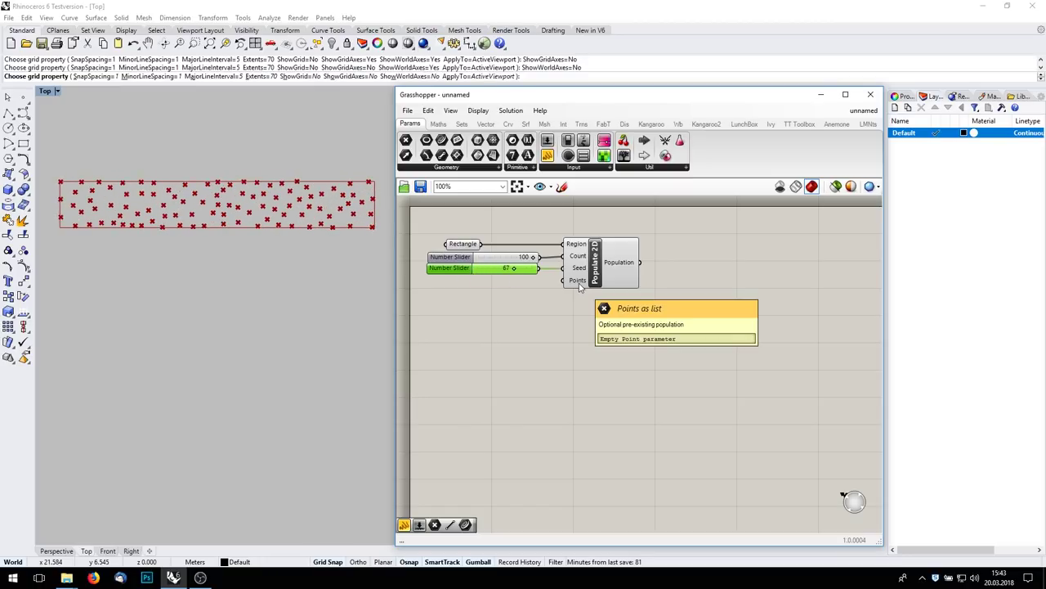
Step: Add a PolyLine component and connect Populate 2D's Population output to its Vertices input
{"action": "right_click_drag", "start_coordinate": [666, 344], "coordinate": [624, 395]}
{"action": "right_click_drag", "start_coordinate": [491, 340], "coordinate": [554, 331]}
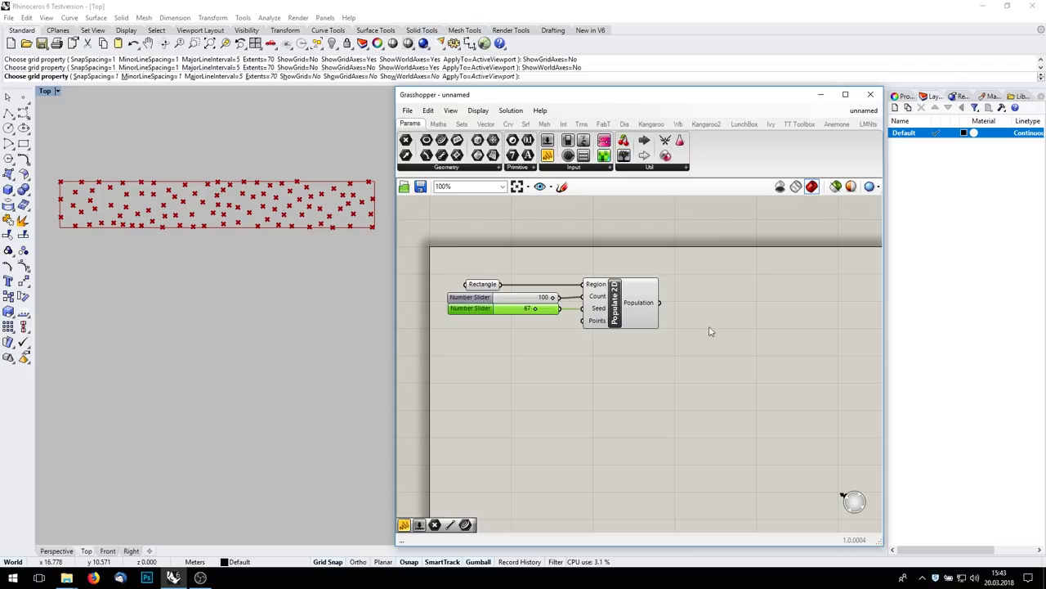
{"action": "double_click", "coordinate": [745, 331]}
{"action": "type", "text": "polyl"}
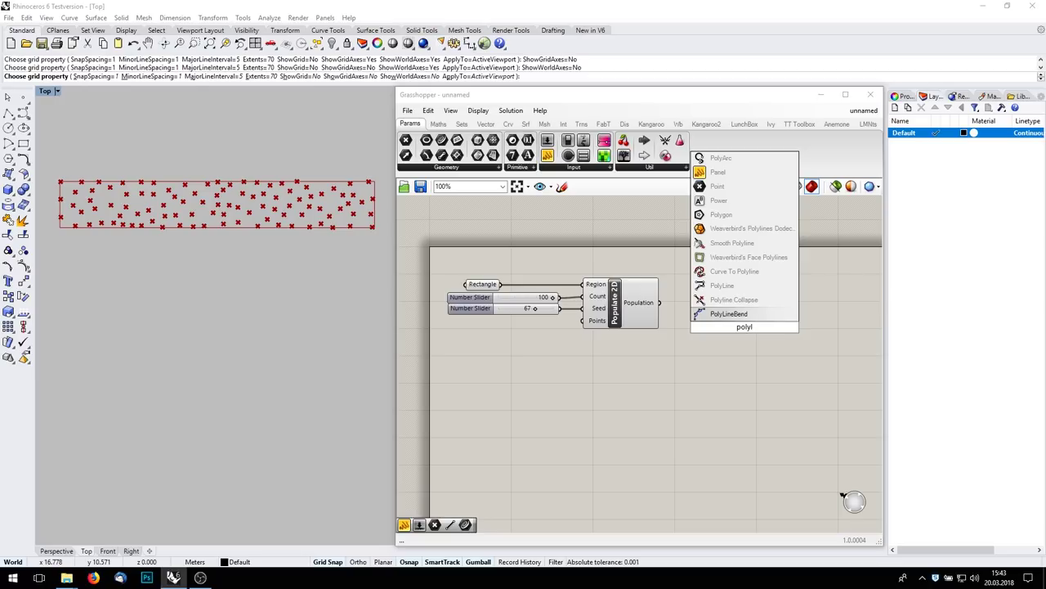
{"action": "left_click", "coordinate": [722, 286]}
{"action": "left_click_drag", "start_coordinate": [735, 322], "coordinate": [788, 312]}
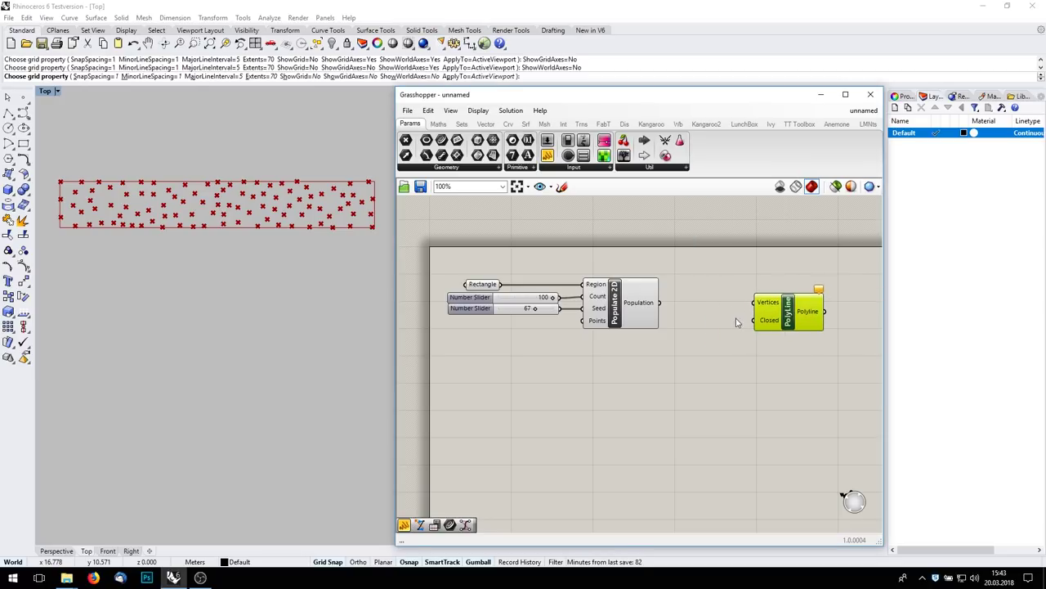
{"action": "left_click_drag", "start_coordinate": [667, 311], "coordinate": [766, 306]}
Step: Inspect the tangled polyline in the Top viewport and turn off the PolyLine component's preview
{"action": "scroll", "coordinate": [335, 269], "scroll_direction": "up", "scroll_amount": 5}
{"action": "scroll", "coordinate": [304, 282], "scroll_direction": "down", "scroll_amount": 3}
{"action": "scroll", "coordinate": [304, 282], "scroll_direction": "down", "scroll_amount": 3}
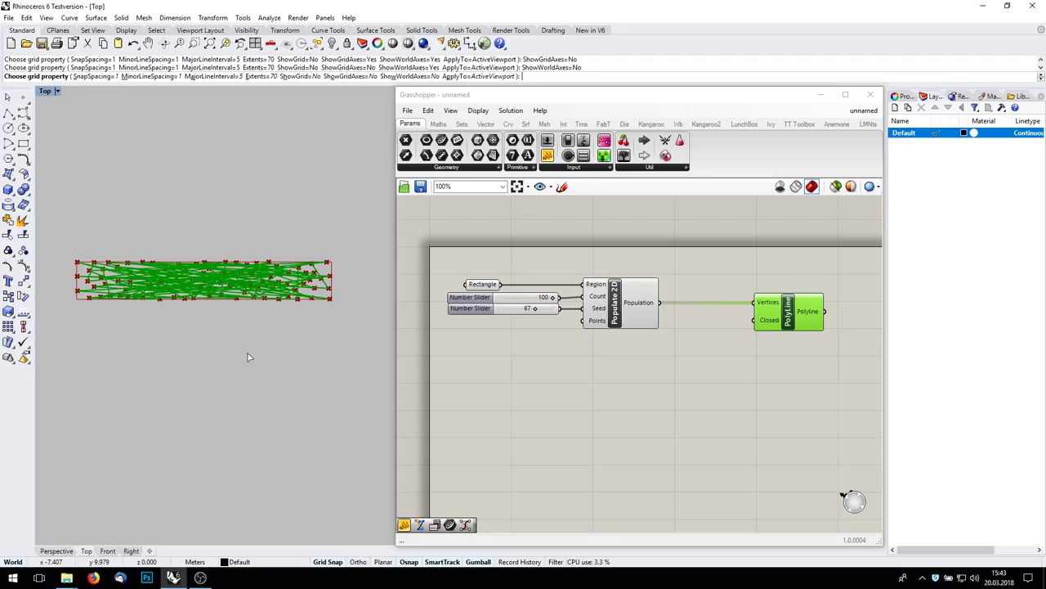
{"action": "right_click", "coordinate": [787, 314]}
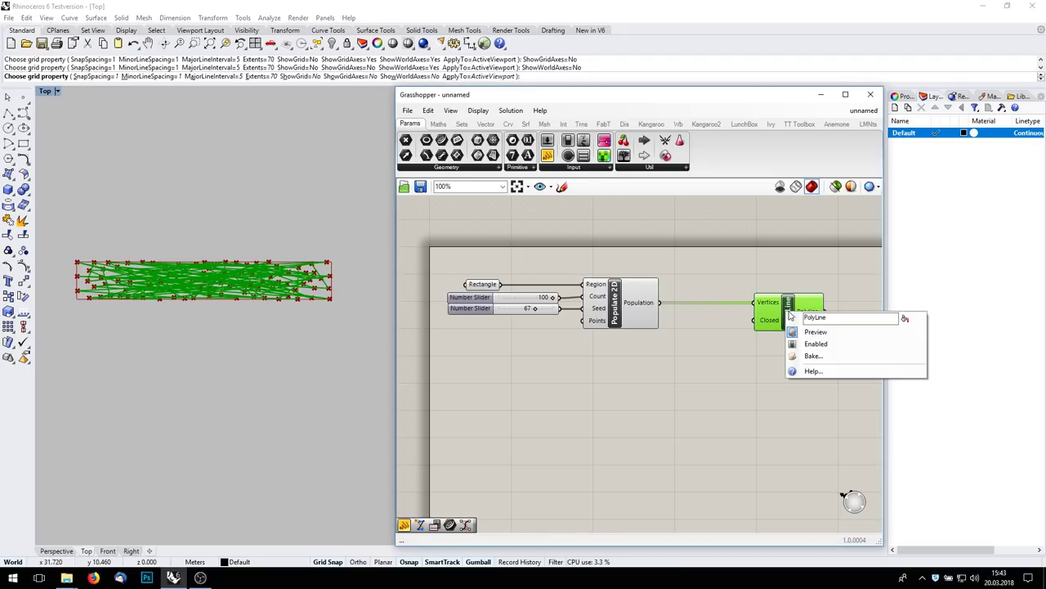
{"action": "left_click", "coordinate": [818, 332]}
{"action": "right_click_drag", "start_coordinate": [761, 385], "coordinate": [645, 363]}
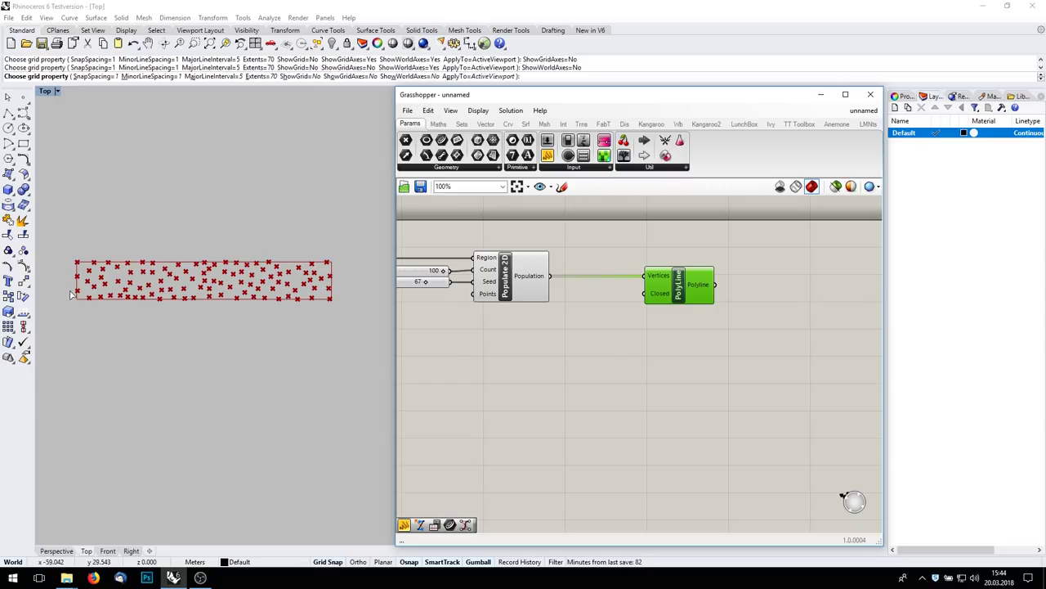
Step: Set Populate 2D's Count slider to 65
{"action": "scroll", "coordinate": [458, 278], "scroll_direction": "up", "scroll_amount": 3}
{"action": "left_click_drag", "start_coordinate": [555, 278], "coordinate": [510, 281]}
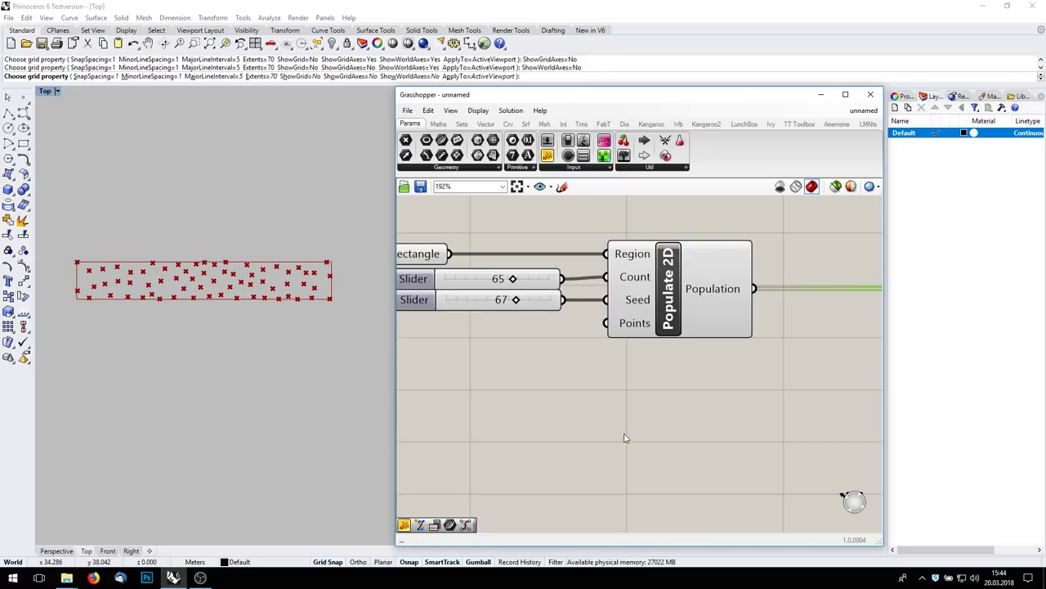
{"action": "right_click_drag", "start_coordinate": [713, 368], "coordinate": [497, 376]}
{"action": "scroll", "coordinate": [651, 371], "scroll_direction": "down", "scroll_amount": 3}
{"action": "right_click_drag", "start_coordinate": [650, 371], "coordinate": [708, 343]}
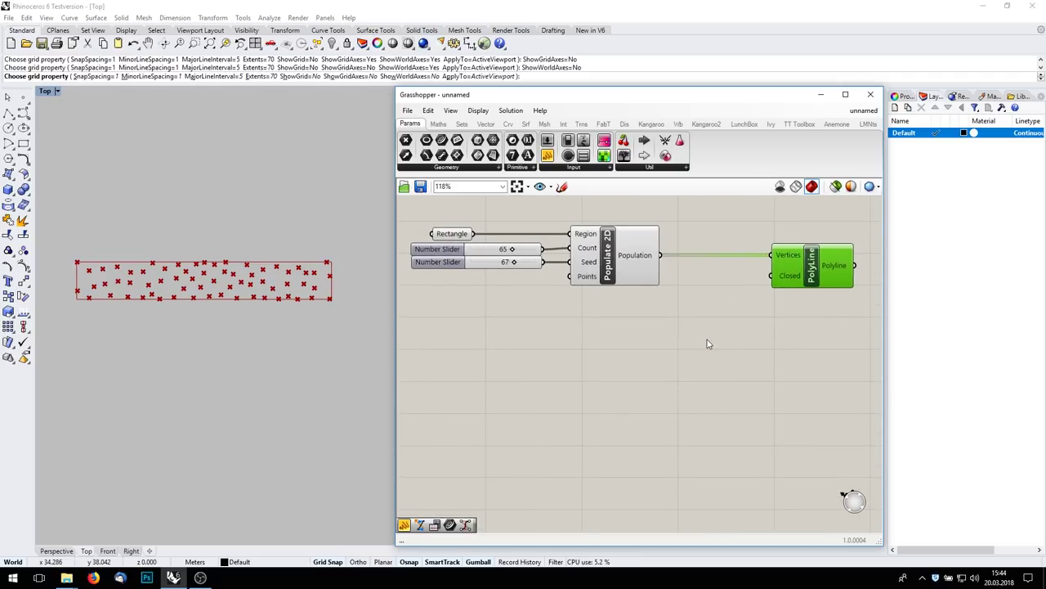
Step: Add a Sort List component and place it in the space below Populate 2D and PolyLine
{"action": "double_click", "coordinate": [635, 391]}
{"action": "type", "text": "sort"}
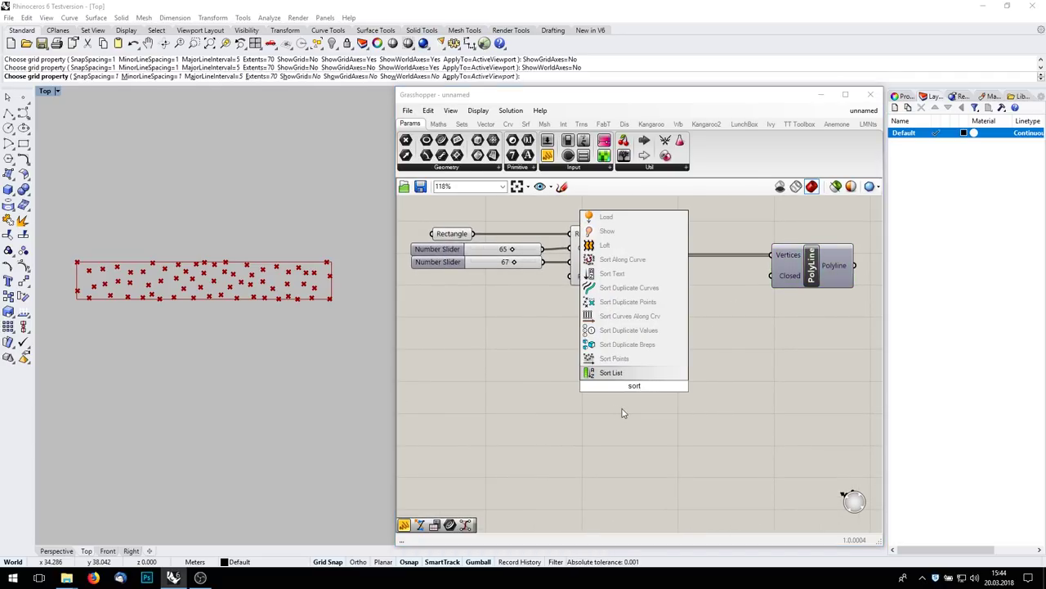
{"action": "key", "text": "Return"}
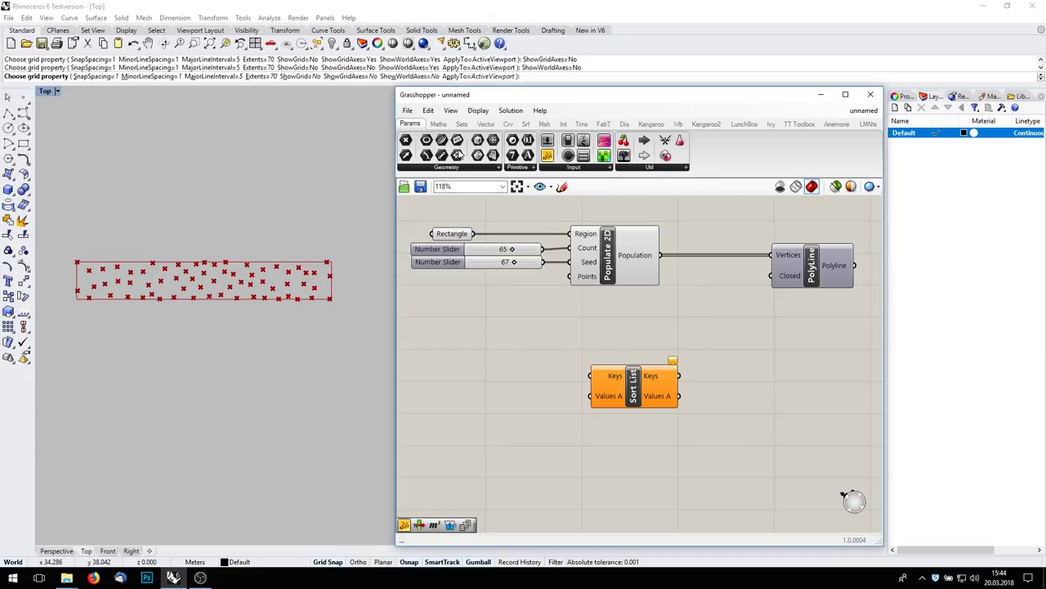
{"action": "left_click", "coordinate": [461, 124]}
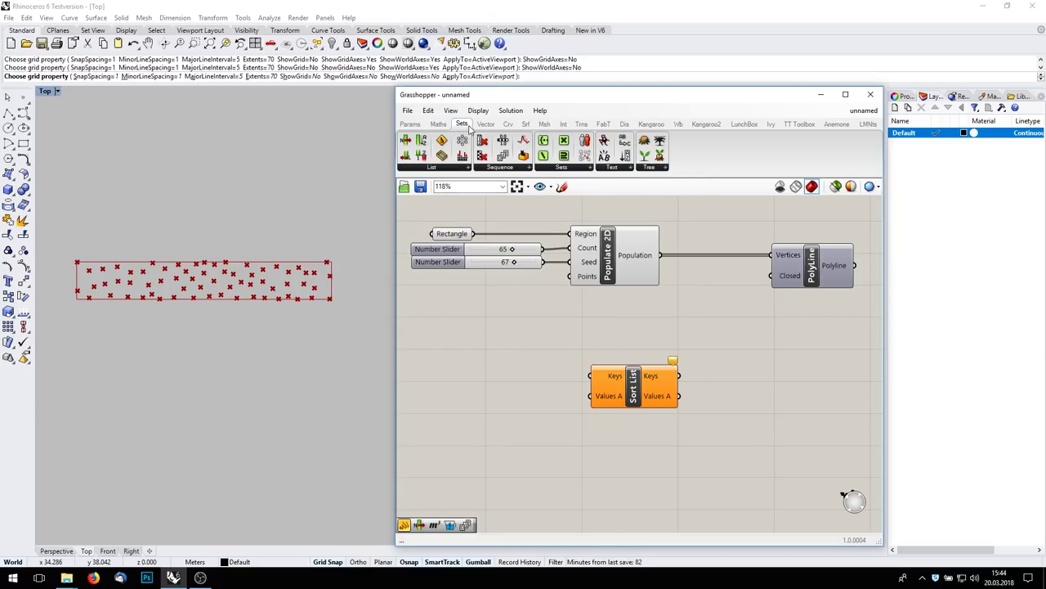
{"action": "left_click", "coordinate": [427, 167]}
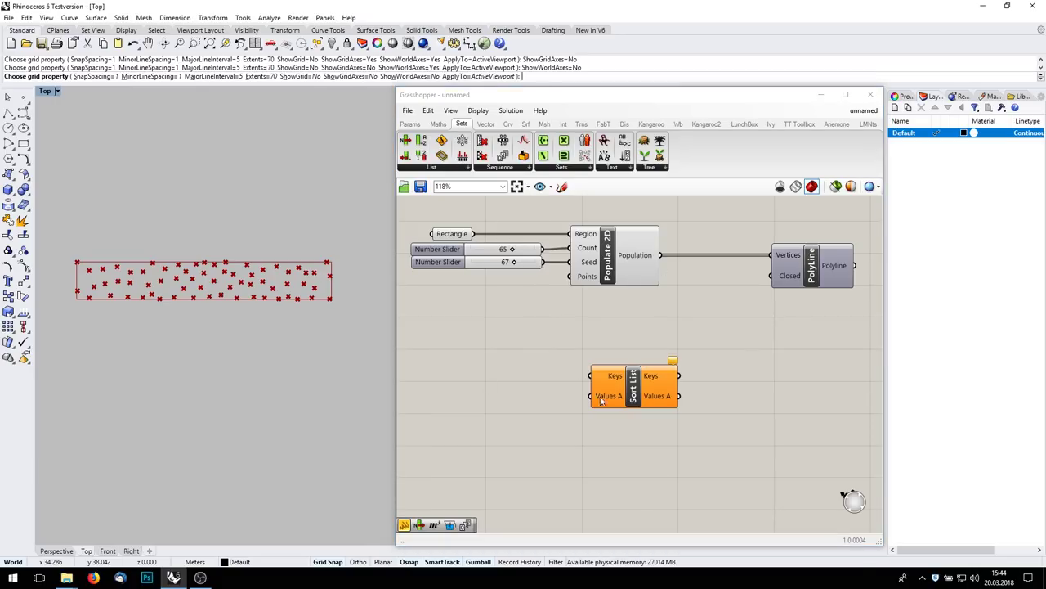
{"action": "left_click_drag", "start_coordinate": [632, 392], "coordinate": [708, 393]}
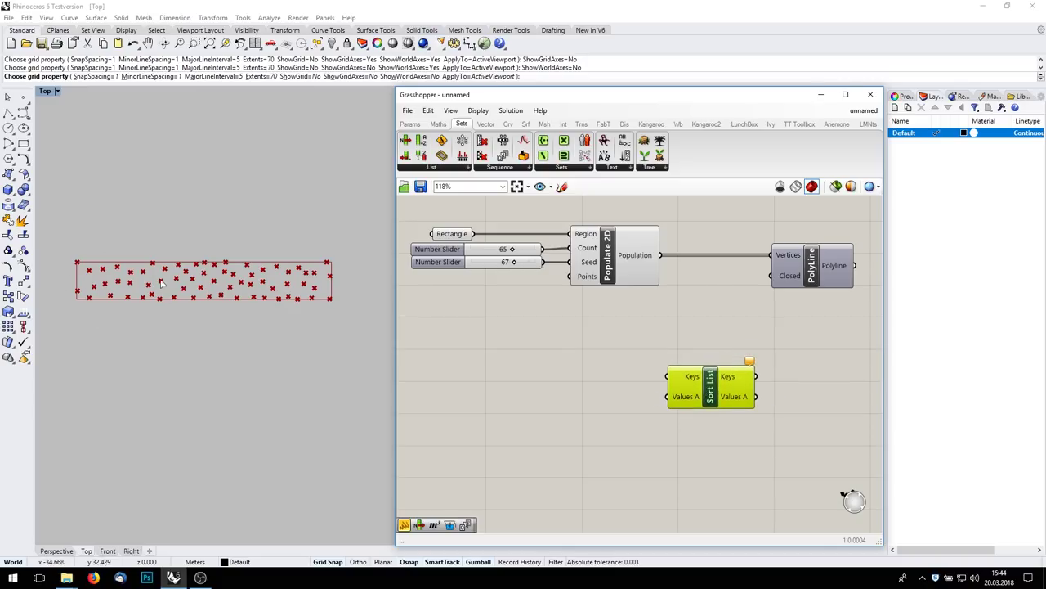
Step: Add a point Deconstruct component beside Sort List
{"action": "double_click", "coordinate": [599, 372]}
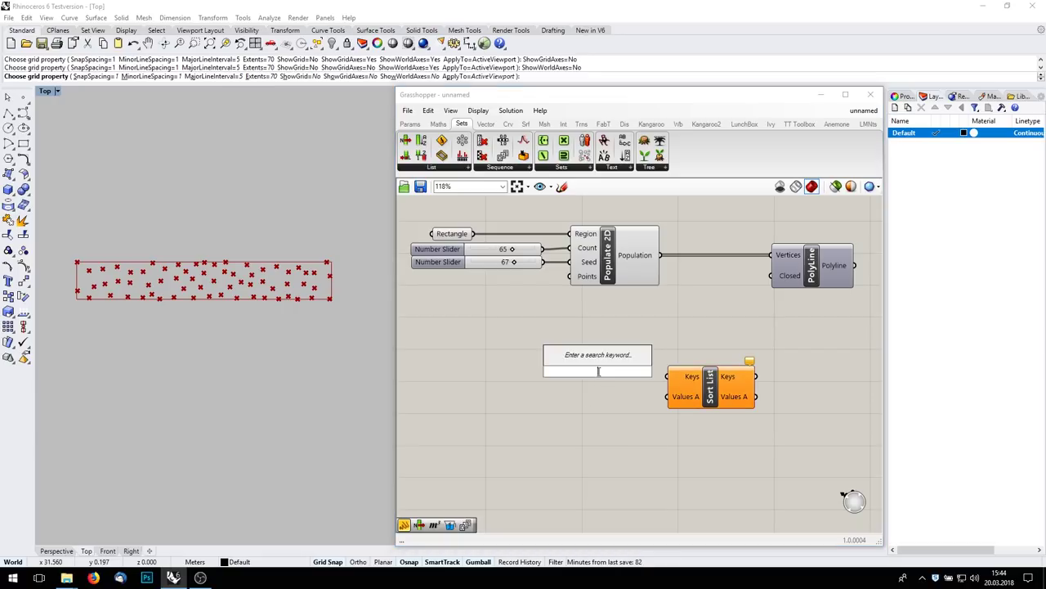
{"action": "type", "text": "dec"}
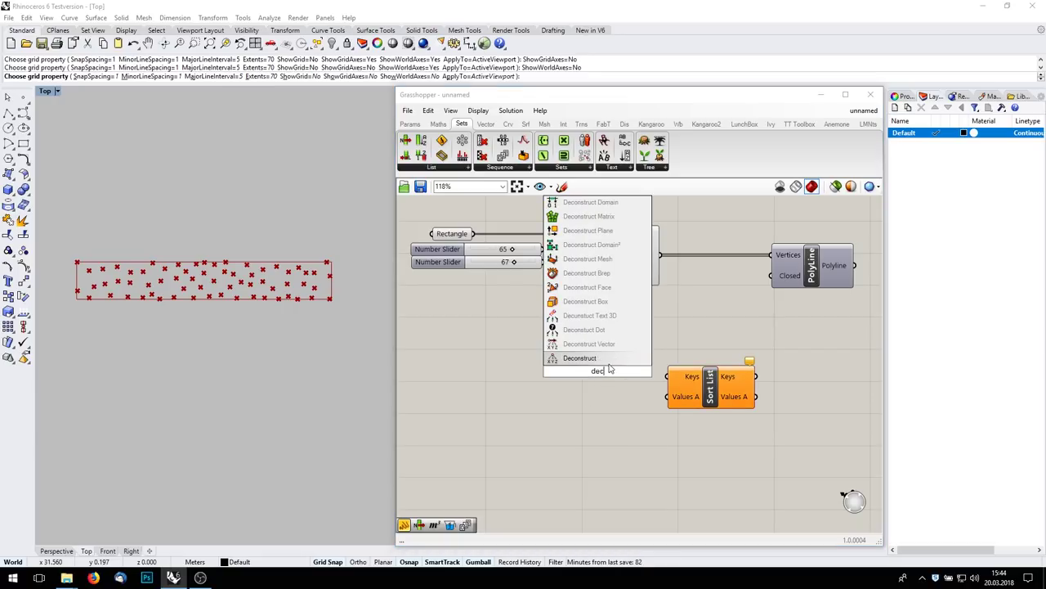
{"action": "left_click", "coordinate": [609, 361]}
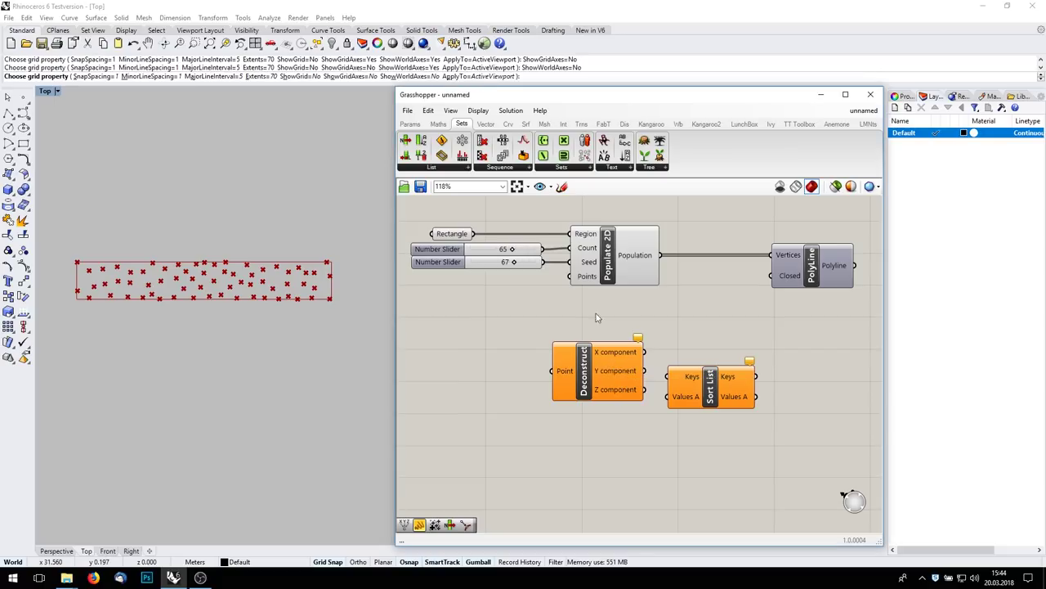
{"action": "left_click", "coordinate": [486, 124]}
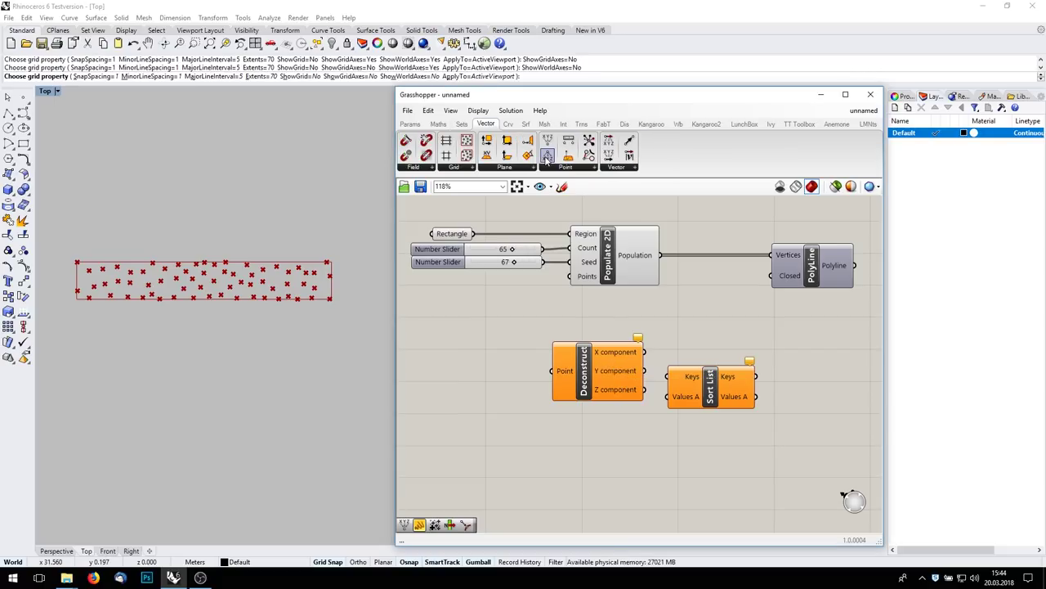
Step: Connect the Population output to Deconstruct's Point input and space Deconstruct and Sort List farther apart
{"action": "left_click_drag", "start_coordinate": [661, 255], "coordinate": [554, 371]}
{"action": "left_click_drag", "start_coordinate": [693, 382], "coordinate": [814, 364]}
{"action": "left_click_drag", "start_coordinate": [578, 365], "coordinate": [597, 344]}
{"action": "right_click_drag", "start_coordinate": [694, 312], "coordinate": [581, 284]}
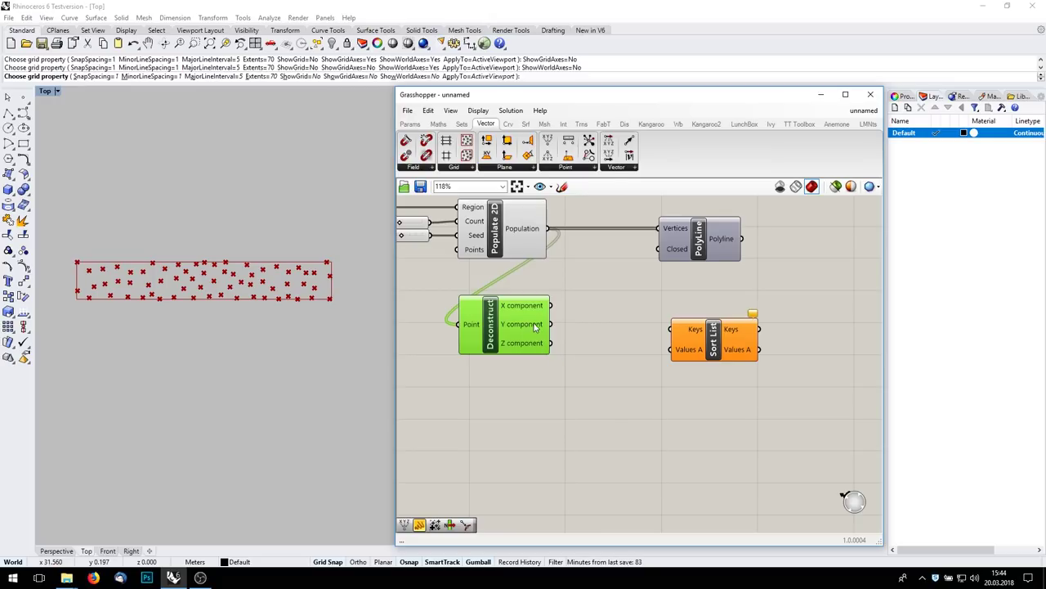
Step: Show Deconstruct's X component values in a temporary panel and delete the panel
{"action": "mouse_move", "coordinate": [535, 328]}
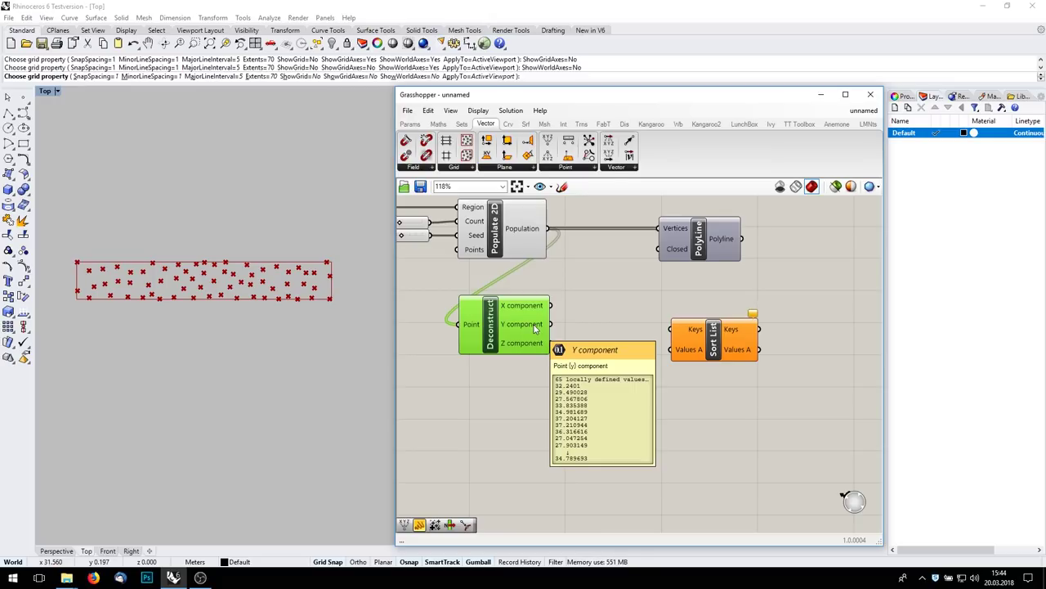
{"action": "mouse_move", "coordinate": [530, 309]}
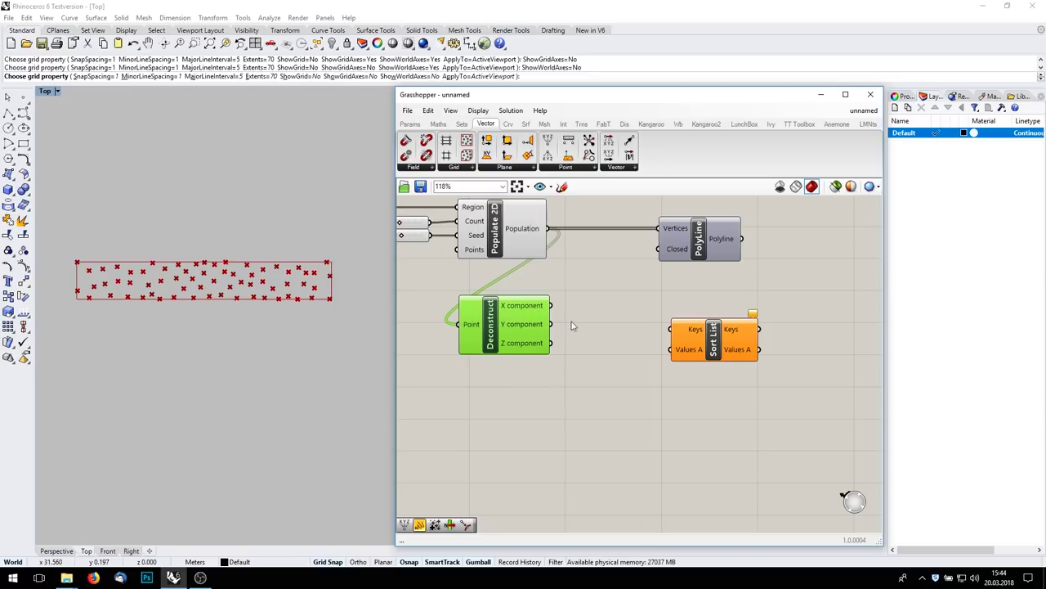
{"action": "left_click", "coordinate": [410, 123]}
{"action": "left_click_drag", "start_coordinate": [546, 156], "coordinate": [623, 350]}
{"action": "left_click_drag", "start_coordinate": [553, 306], "coordinate": [660, 335]}
{"action": "left_click", "coordinate": [612, 353]}
{"action": "key", "text": "Delete"}
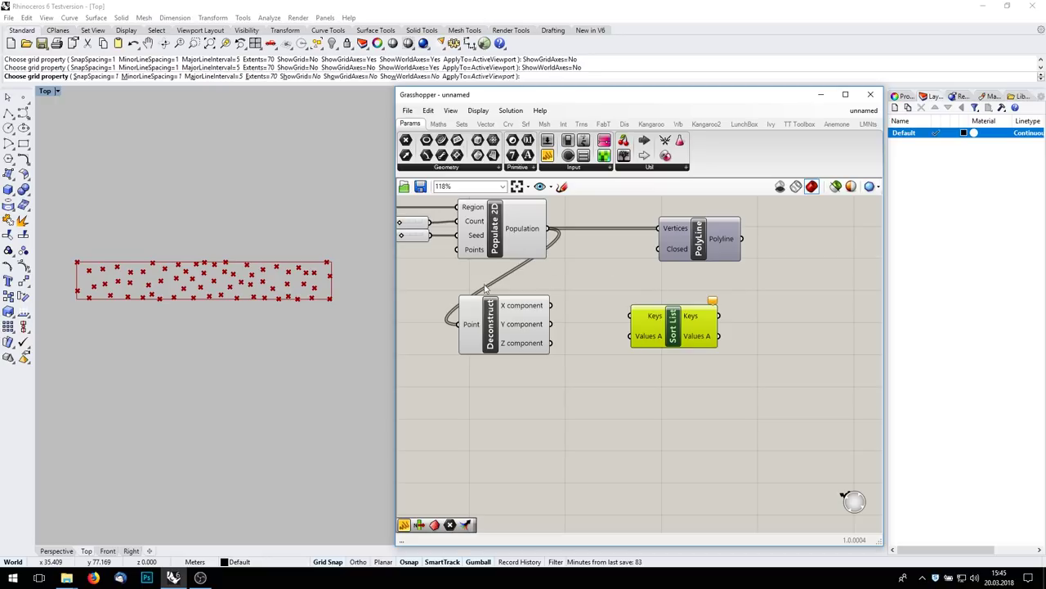
Step: Connect Deconstruct's X component to Sort List's Keys input and the Population output to its Values A input
{"action": "left_click_drag", "start_coordinate": [553, 305], "coordinate": [623, 308]}
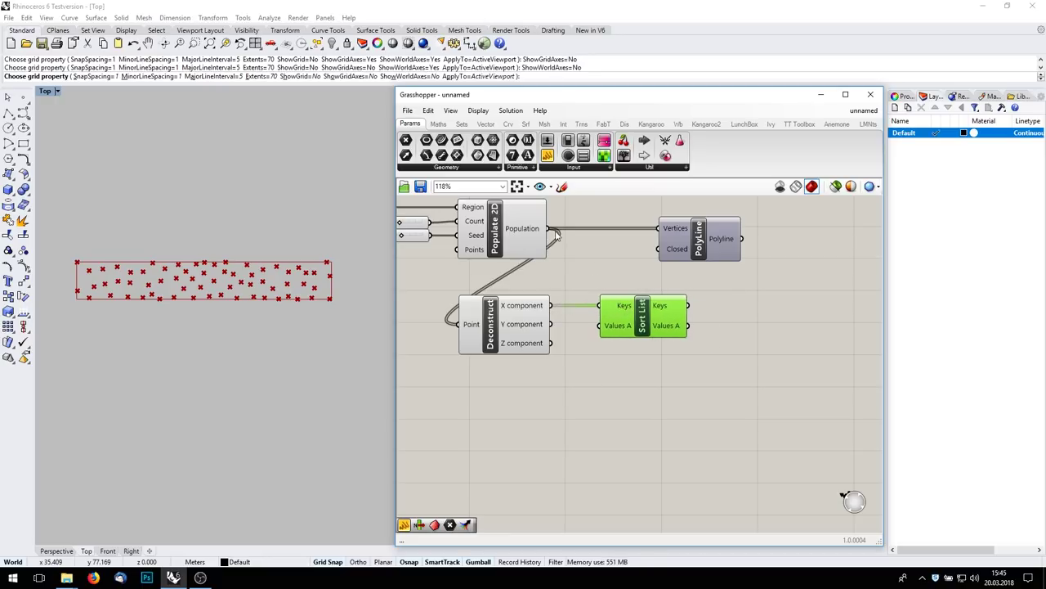
{"action": "left_click_drag", "start_coordinate": [553, 233], "coordinate": [651, 322]}
{"action": "mouse_move", "coordinate": [663, 330]}
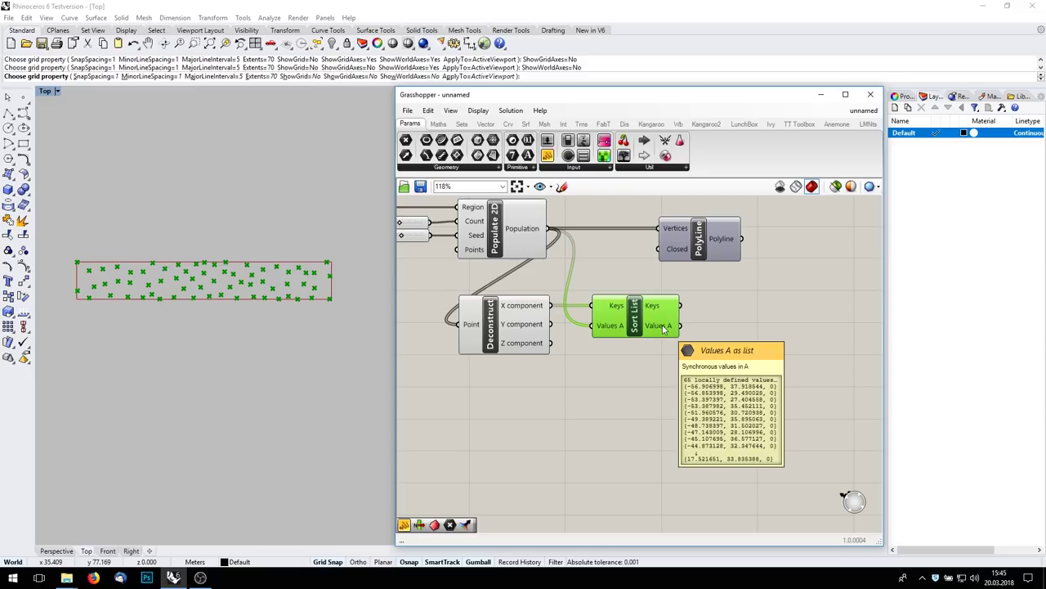
Step: Add a second PolyLine component beside Sort List and connect Sort List's Values A output to its Vertices input
{"action": "double_click", "coordinate": [719, 343]}
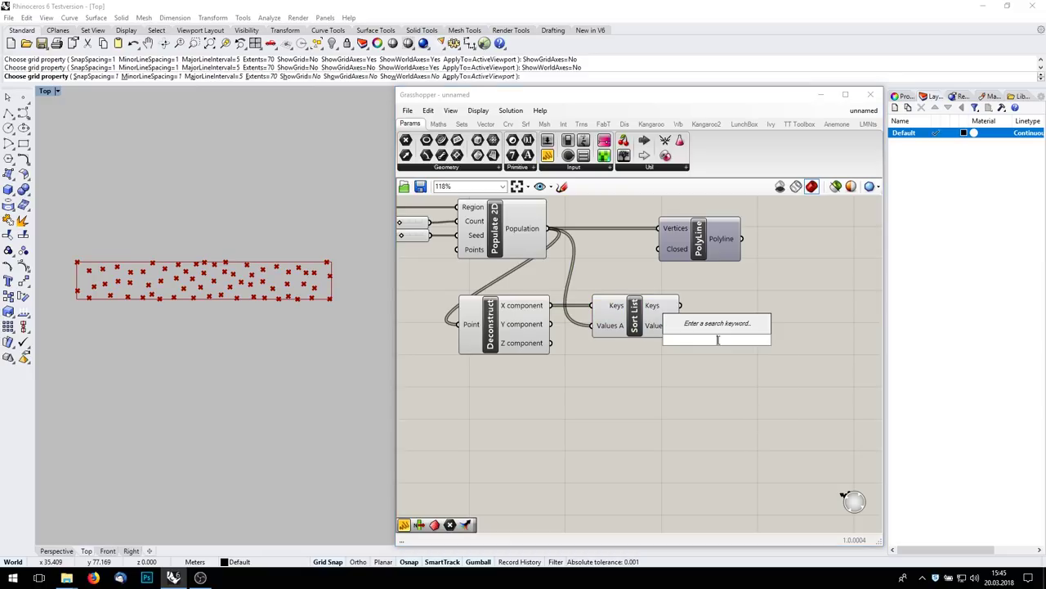
{"action": "type", "text": "polylin"}
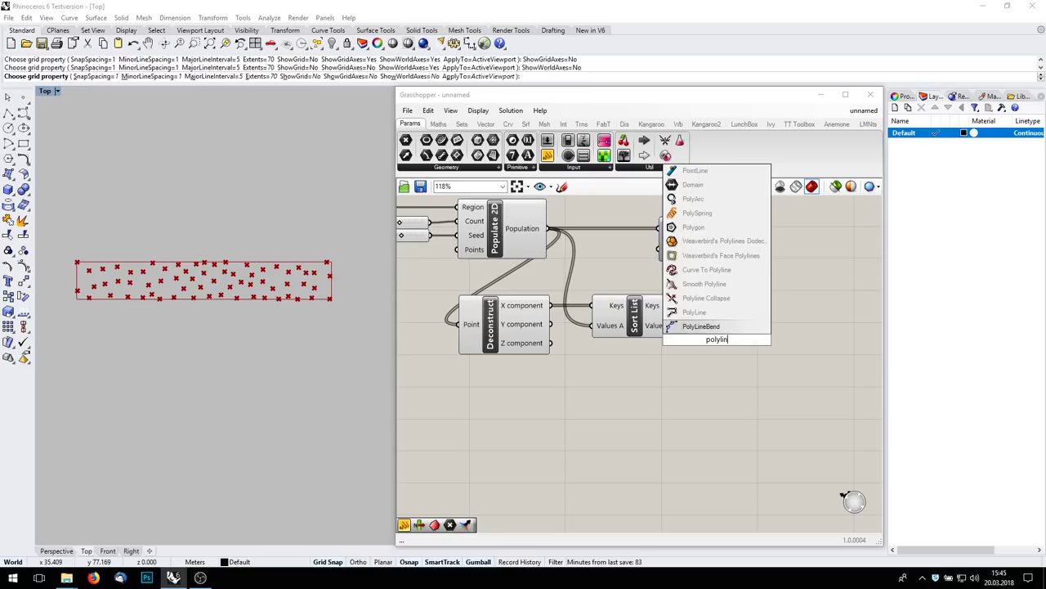
{"action": "key", "text": "Return"}
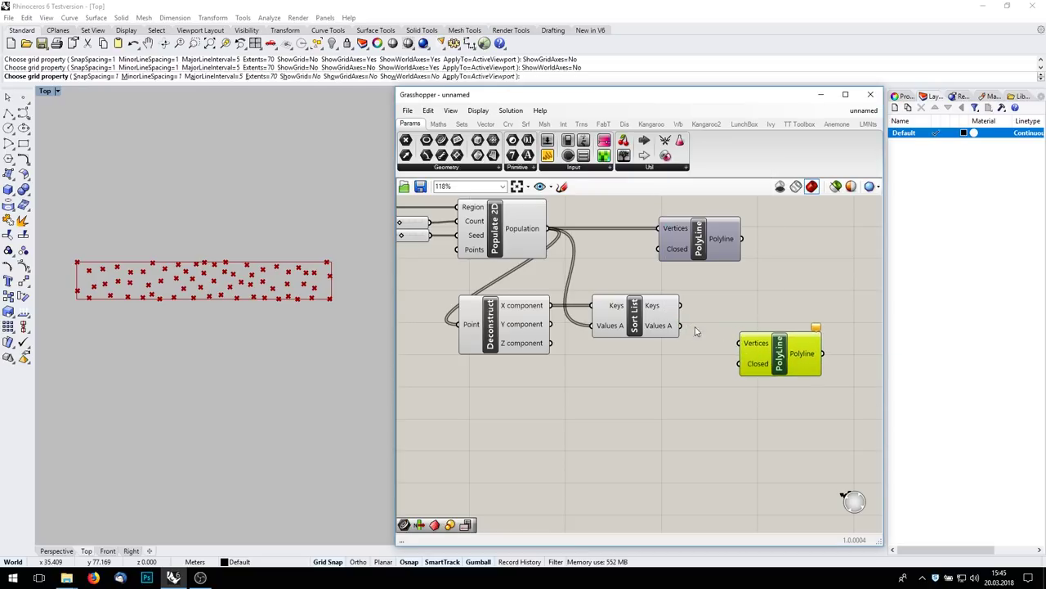
{"action": "left_click_drag", "start_coordinate": [681, 329], "coordinate": [750, 349]}
{"action": "left_click_drag", "start_coordinate": [763, 355], "coordinate": [722, 339]}
Step: Set Populate 2D's Count slider to 85
{"action": "scroll", "coordinate": [65, 256], "scroll_direction": "up", "scroll_amount": 4}
{"action": "right_click_drag", "start_coordinate": [323, 301], "coordinate": [184, 301]}
{"action": "scroll", "coordinate": [184, 301], "scroll_direction": "down", "scroll_amount": 4}
{"action": "right_click_drag", "start_coordinate": [213, 336], "coordinate": [253, 330]}
{"action": "right_click_drag", "start_coordinate": [462, 284], "coordinate": [587, 305]}
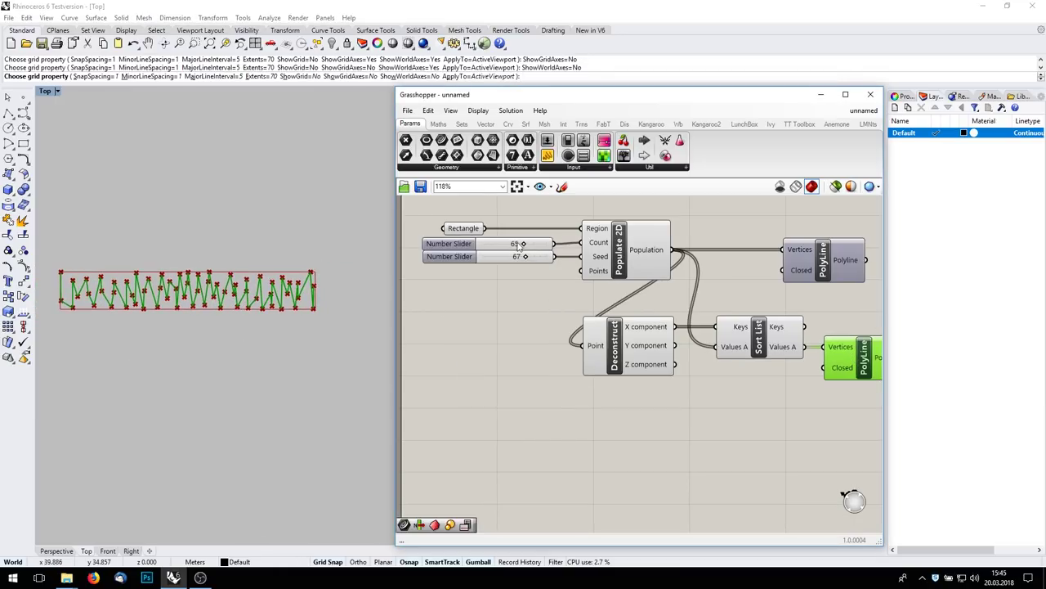
{"action": "mouse_move", "coordinate": [524, 245]}
{"action": "left_mouse_down"}
{"action": "mouse_move", "coordinate": [501, 245]}
{"action": "mouse_move", "coordinate": [538, 252]}
{"action": "left_mouse_up"}
{"action": "right_click_drag", "start_coordinate": [823, 417], "coordinate": [686, 386]}
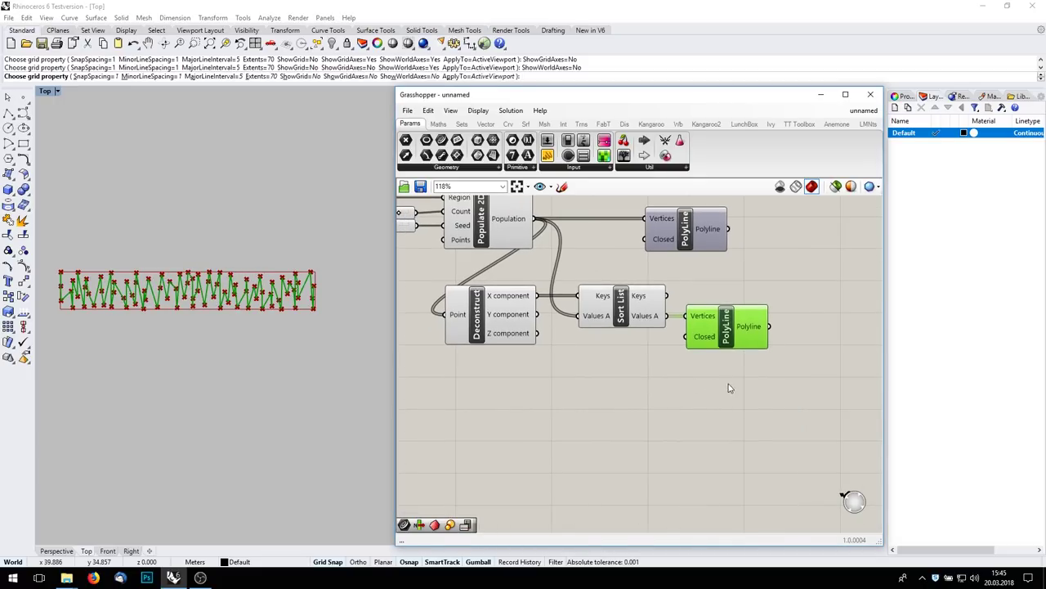
Step: Add a List Item component below the sorted PolyLine and connect the Polyline output to its List input
{"action": "right_click_drag", "start_coordinate": [765, 378], "coordinate": [714, 385]}
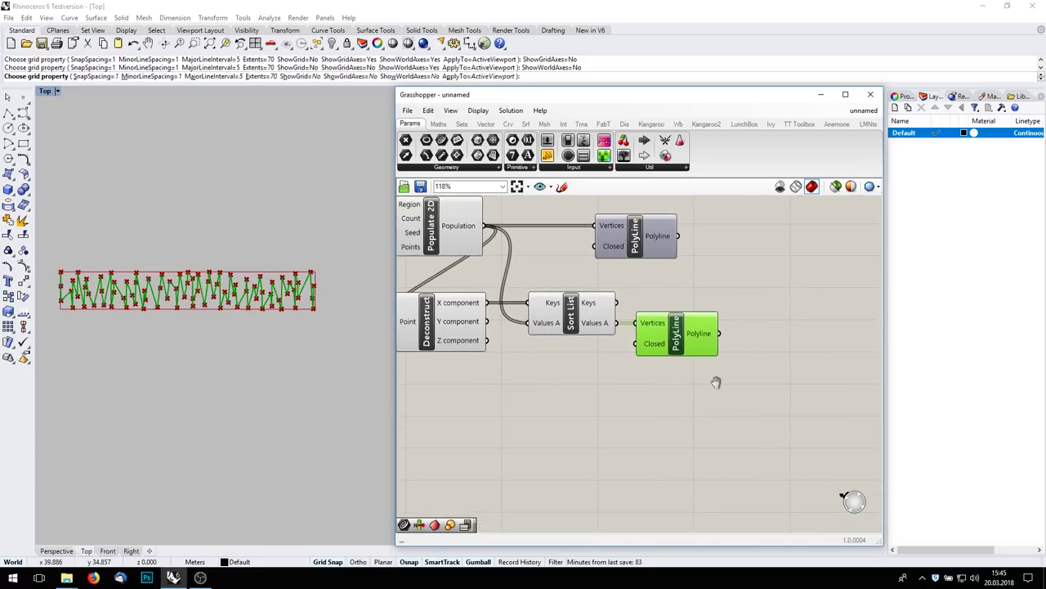
{"action": "left_click", "coordinate": [699, 430]}
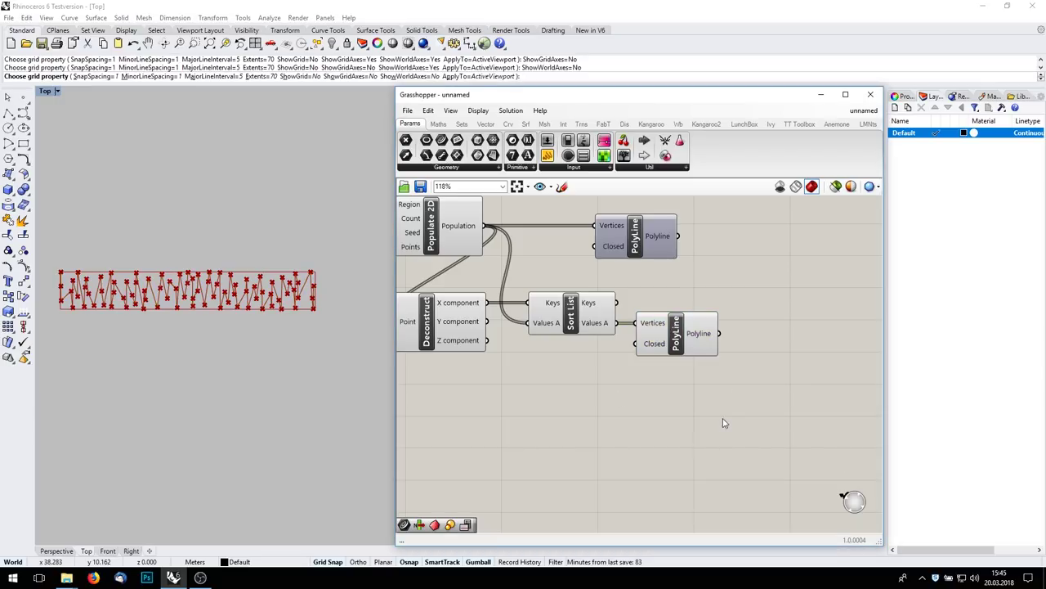
{"action": "double_click", "coordinate": [722, 422]}
{"action": "type", "text": "item"}
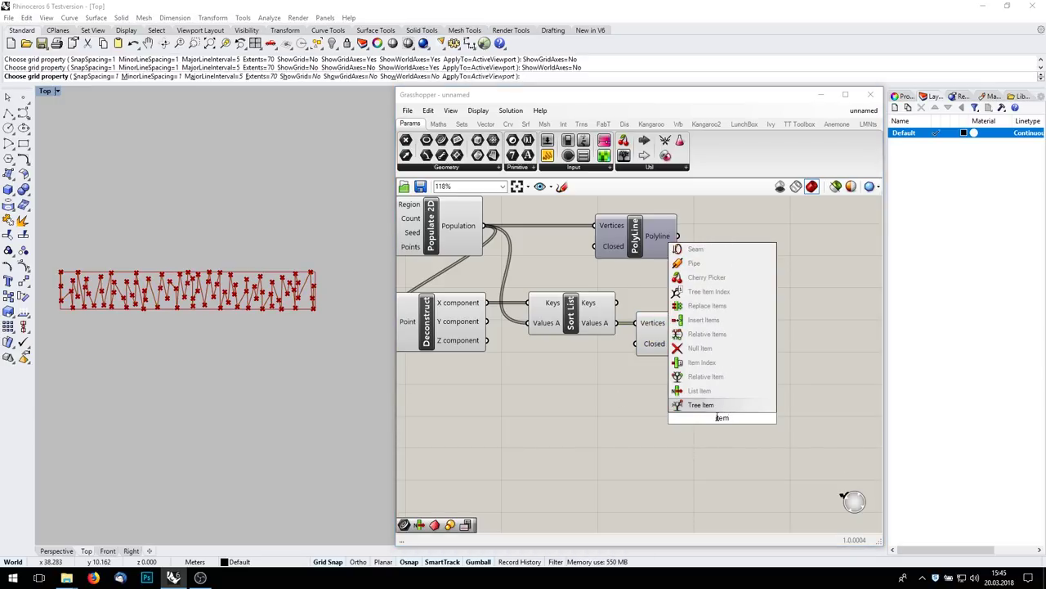
{"action": "left_click", "coordinate": [699, 390]}
{"action": "left_click_drag", "start_coordinate": [719, 333], "coordinate": [767, 406]}
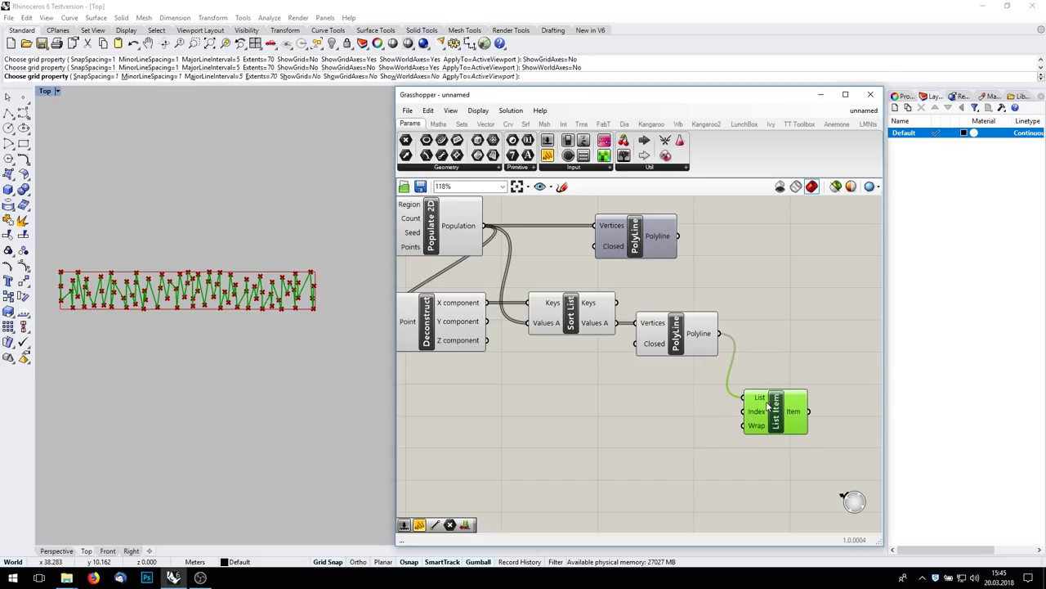
Step: Replace List Item's List connection with Sort List's Values A output
{"action": "double_click", "coordinate": [607, 434]}
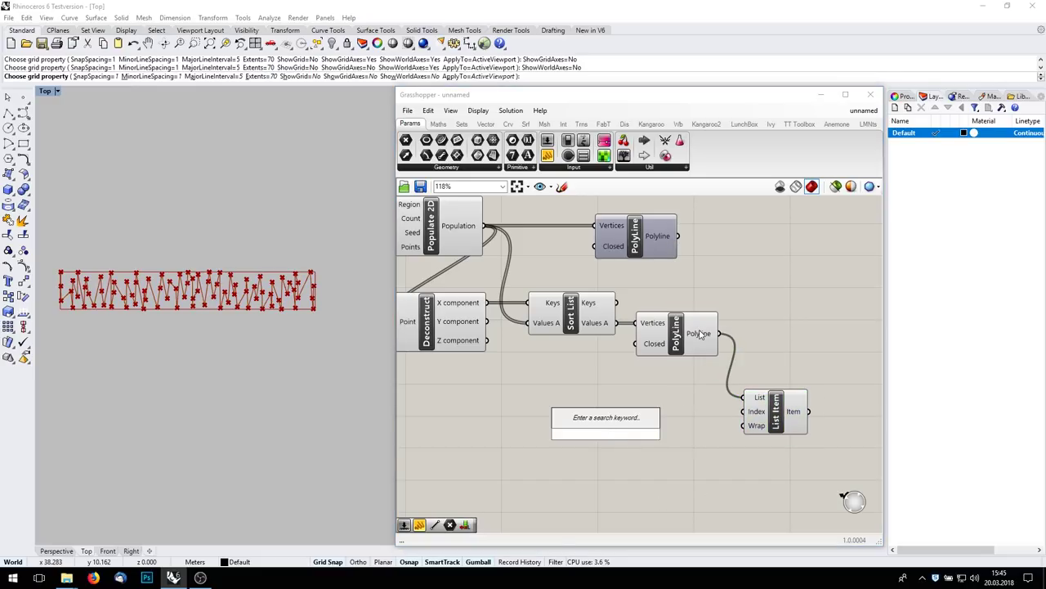
{"action": "mouse_move", "coordinate": [699, 336]}
{"action": "left_click_drag", "start_coordinate": [615, 324], "coordinate": [675, 427]}
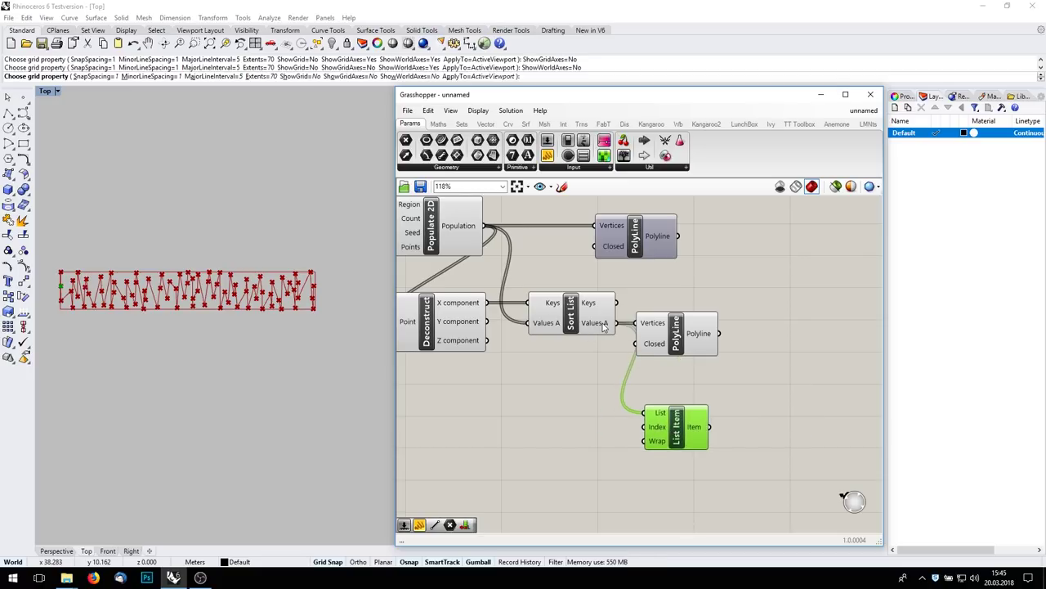
{"action": "mouse_move", "coordinate": [604, 325]}
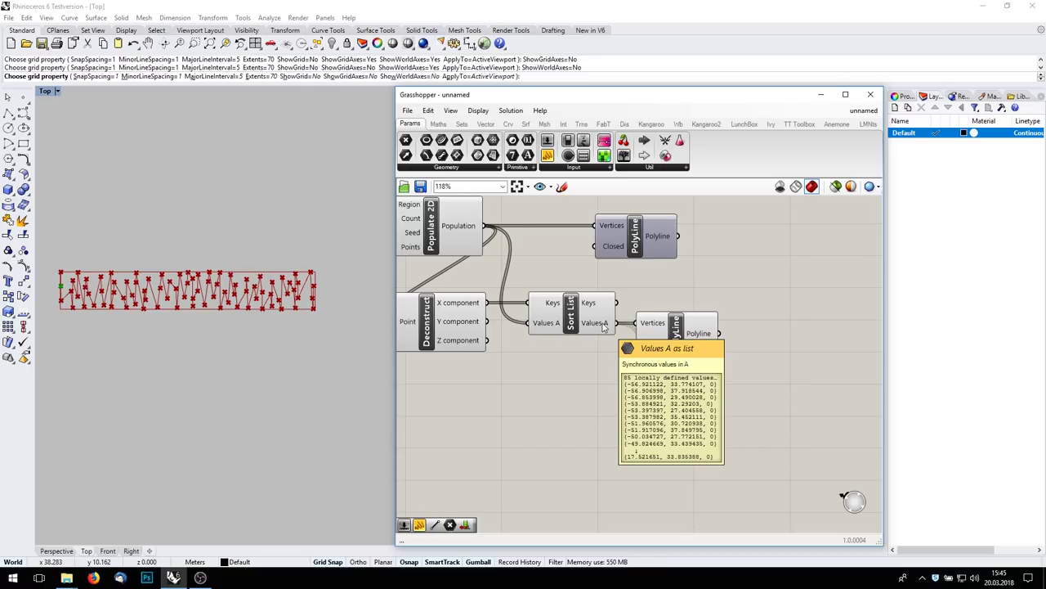
Step: Create a number slider ranging from 0 to 84 and connect it to List Item's Index input
{"action": "double_click", "coordinate": [528, 399]}
{"action": "type", "text": "0"}
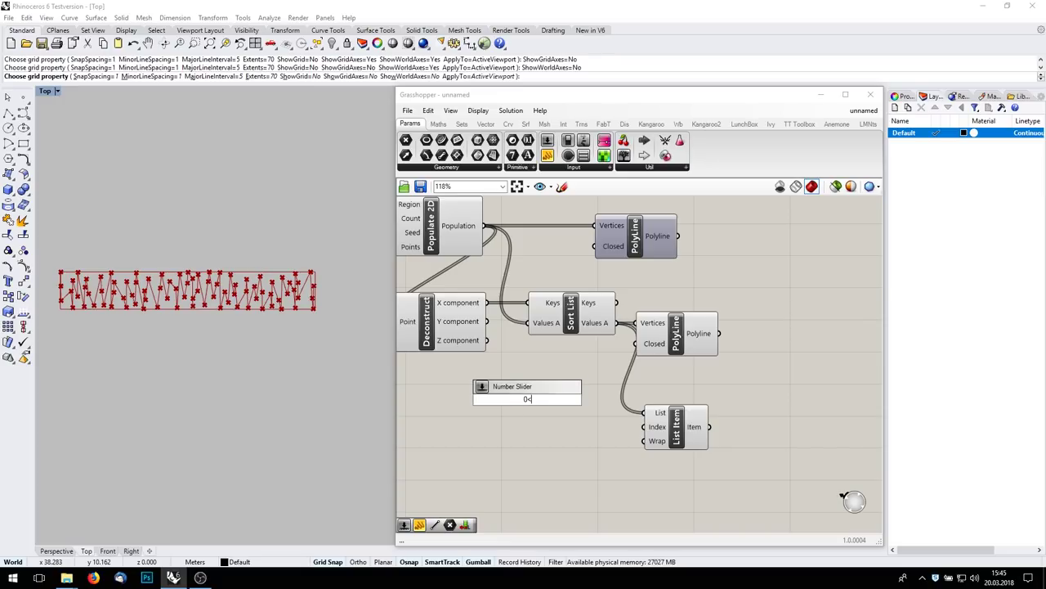
{"action": "type", "text": "<85"}
{"action": "key", "text": "BackSpace"}
{"action": "type", "text": "4"}
{"action": "key", "text": "Return"}
{"action": "left_click_drag", "start_coordinate": [595, 399], "coordinate": [645, 427]}
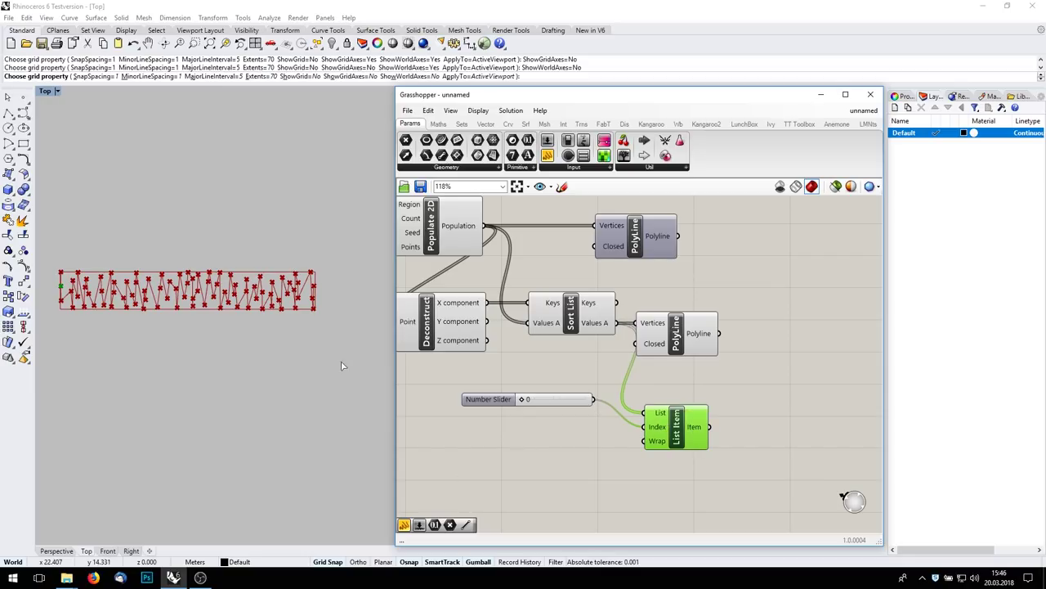
Step: Step through the sorted points by setting the index slider to 84, reversing List Item's List input, and setting the slider to 55
{"action": "left_click_drag", "start_coordinate": [524, 400], "coordinate": [597, 396]}
{"action": "right_click", "coordinate": [663, 414]}
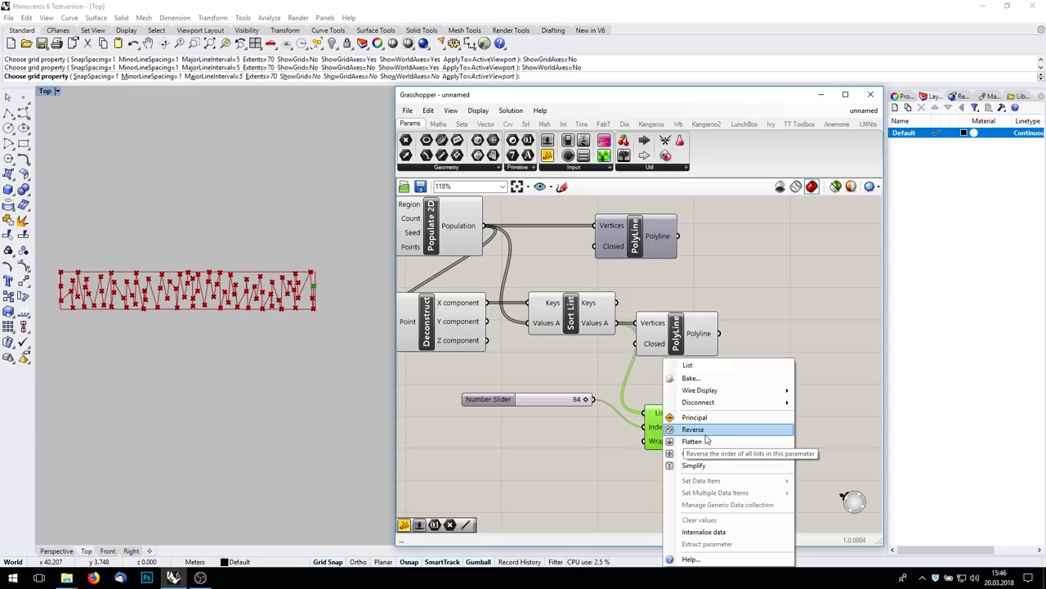
{"action": "left_click", "coordinate": [701, 431]}
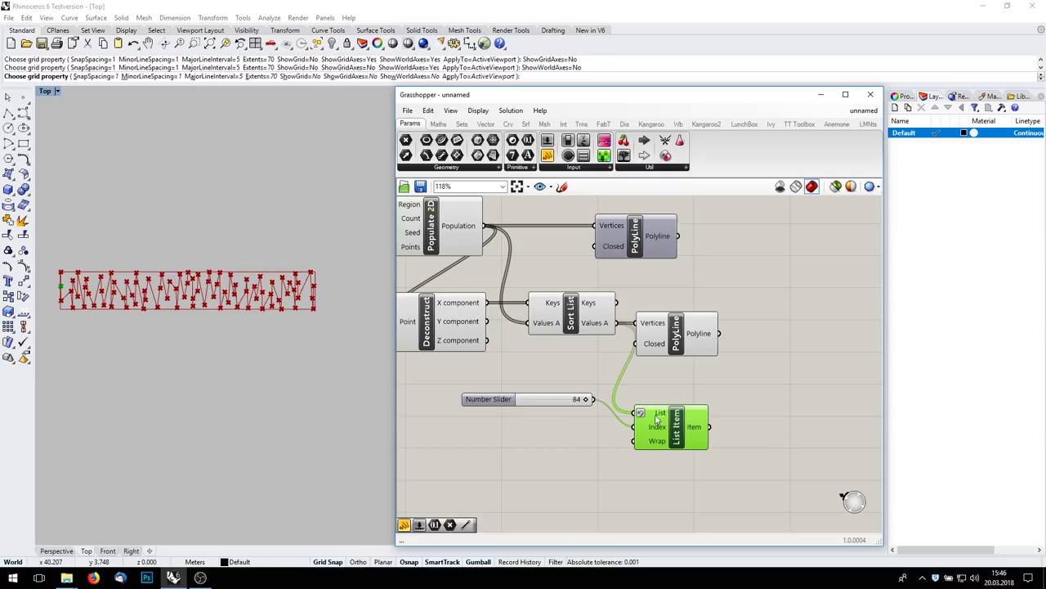
{"action": "mouse_move", "coordinate": [584, 401]}
{"action": "left_mouse_down"}
{"action": "mouse_move", "coordinate": [503, 399]}
{"action": "mouse_move", "coordinate": [566, 408]}
{"action": "left_mouse_up"}
Step: Delete the index slider and the List Item component together
{"action": "left_click_drag", "start_coordinate": [649, 495], "coordinate": [507, 480]}
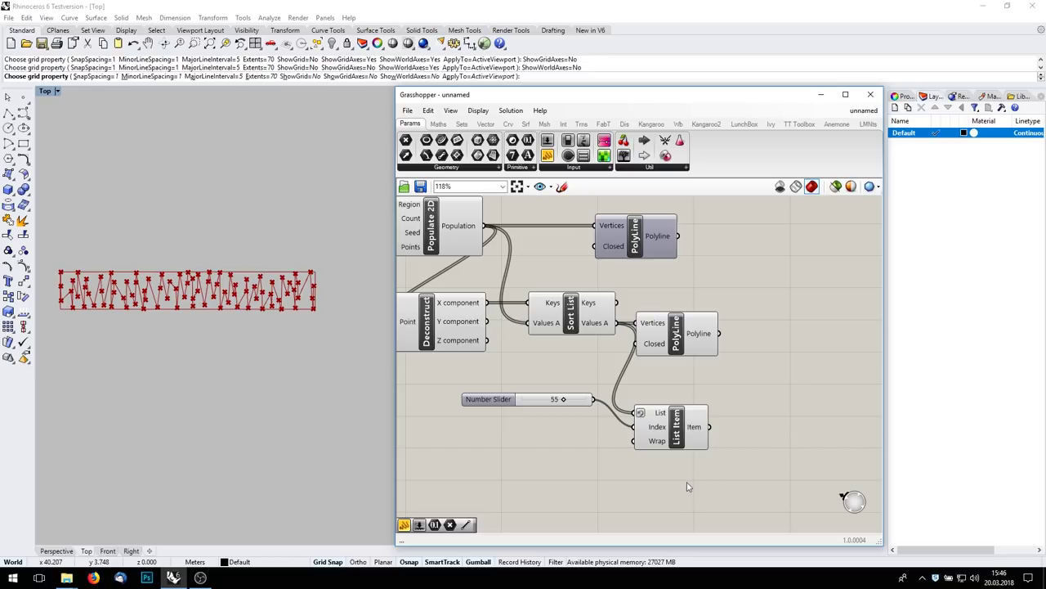
{"action": "left_click_drag", "start_coordinate": [699, 489], "coordinate": [464, 389]}
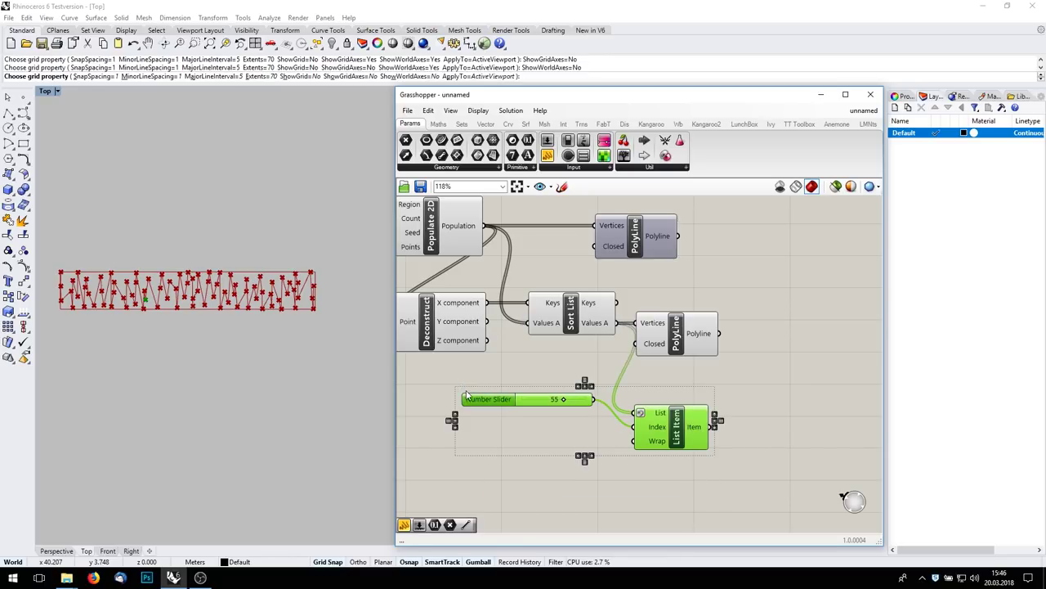
{"action": "key", "text": "Delete"}
Step: Turn off the preview of the PolyLine component fed by Sort List
{"action": "right_click_drag", "start_coordinate": [686, 307], "coordinate": [706, 330]}
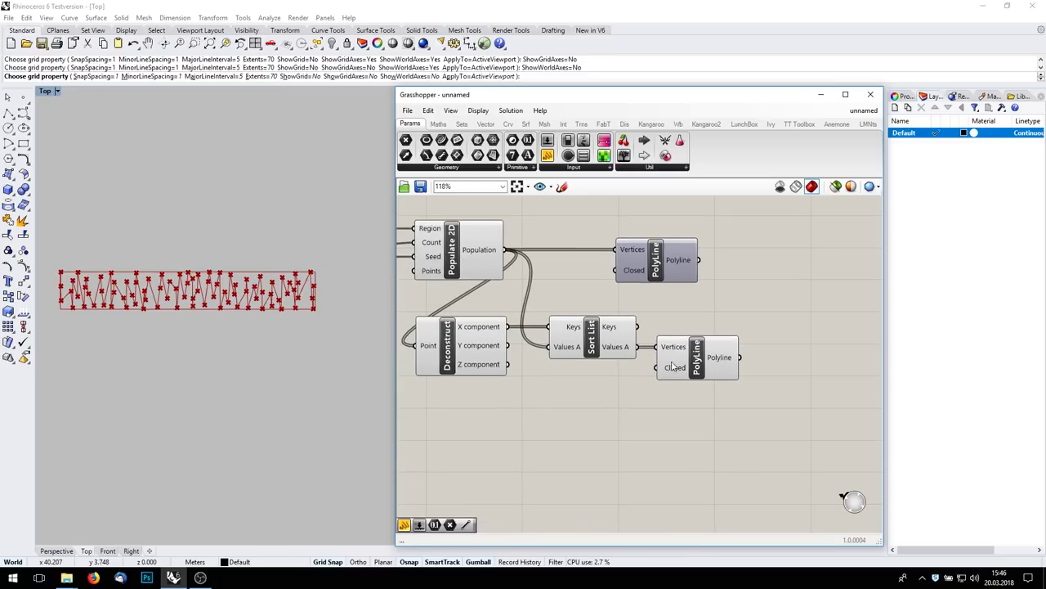
{"action": "left_click", "coordinate": [695, 358]}
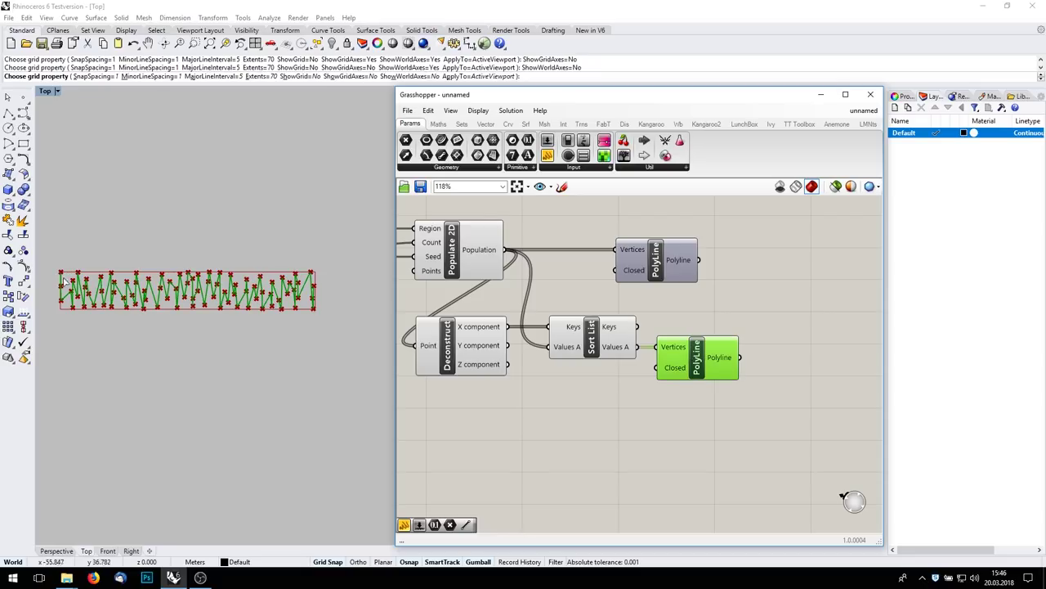
{"action": "right_click", "coordinate": [699, 351]}
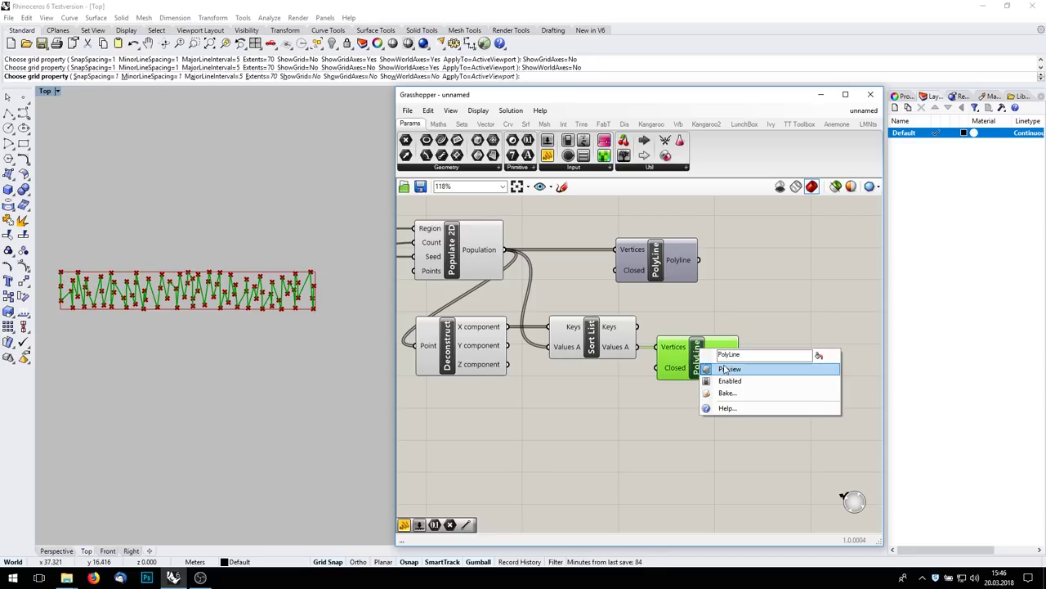
{"action": "left_click", "coordinate": [728, 370]}
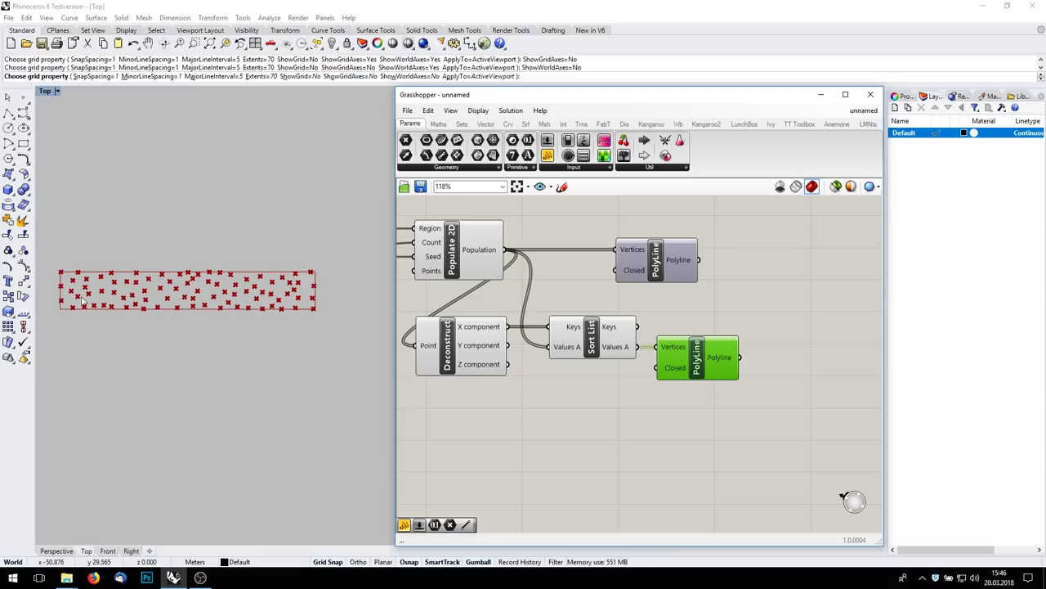
Step: Add a two-point Line component below the sorted PolyLine and connect Sort List's Values A output to its Start Point input
{"action": "scroll", "coordinate": [609, 438], "scroll_direction": "down", "scroll_amount": 2}
{"action": "right_click_drag", "start_coordinate": [609, 438], "coordinate": [655, 359]}
{"action": "left_click", "coordinate": [651, 396]}
{"action": "double_click", "coordinate": [609, 428]}
{"action": "type", "text": "line"}
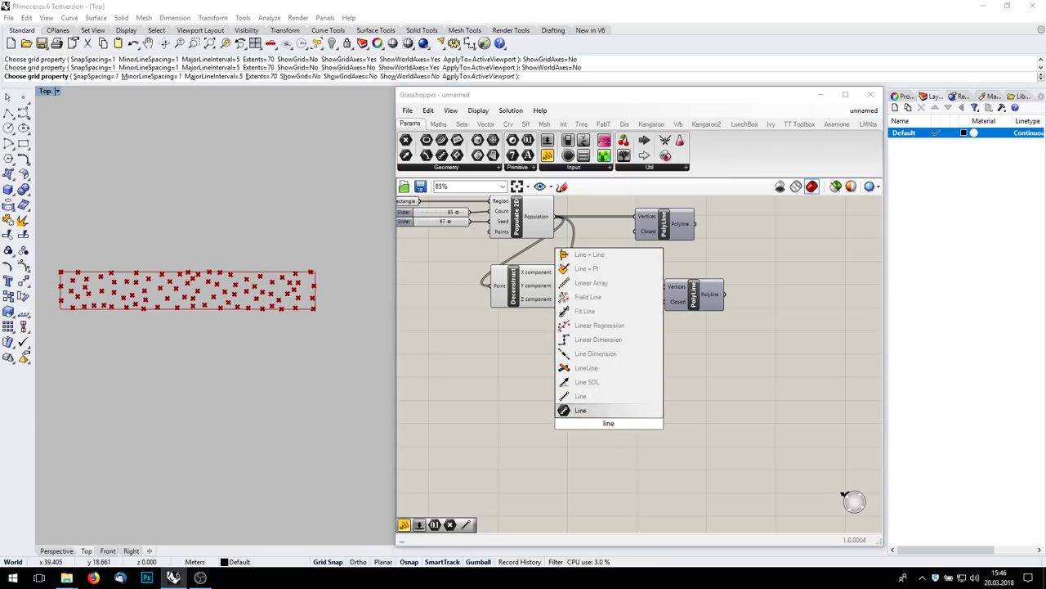
{"action": "key", "text": "Return"}
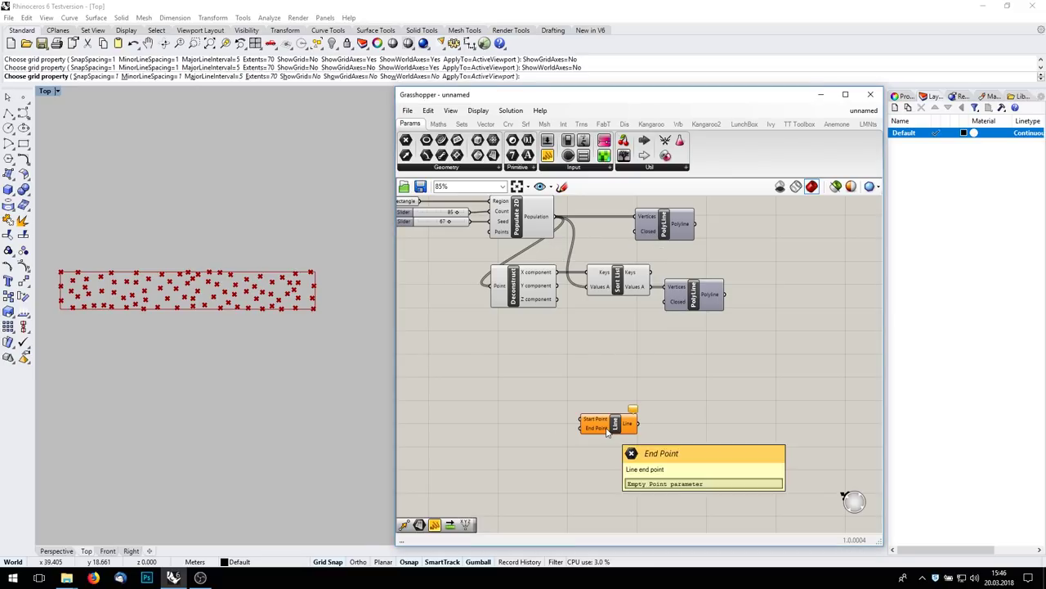
{"action": "left_click_drag", "start_coordinate": [652, 287], "coordinate": [703, 428]}
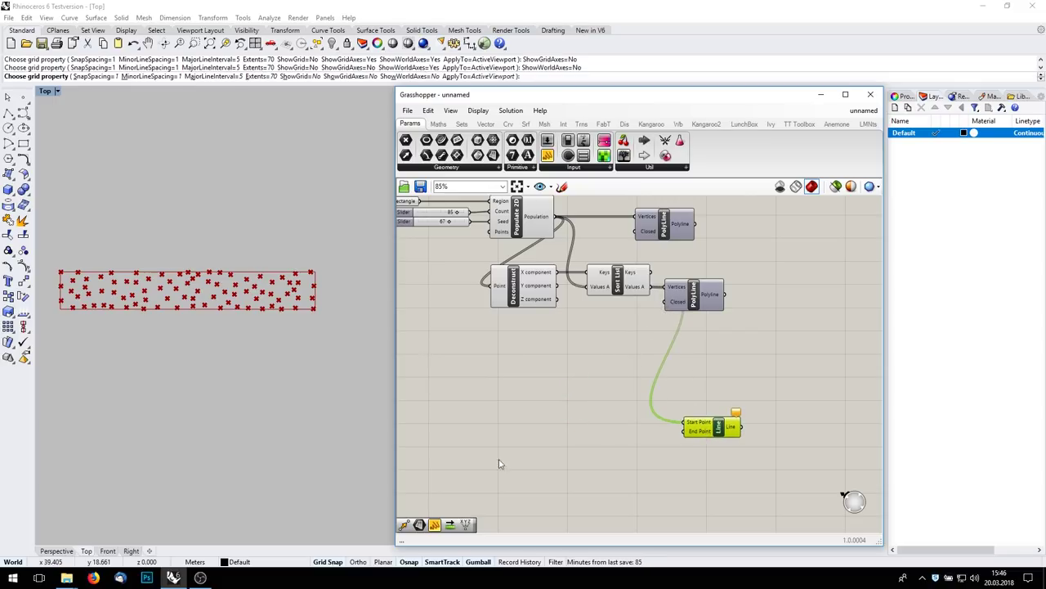
Step: Add a Shift List component beside Line and connect Sort List's Values A output to its List input
{"action": "double_click", "coordinate": [534, 443]}
{"action": "type", "text": "shiftz"}
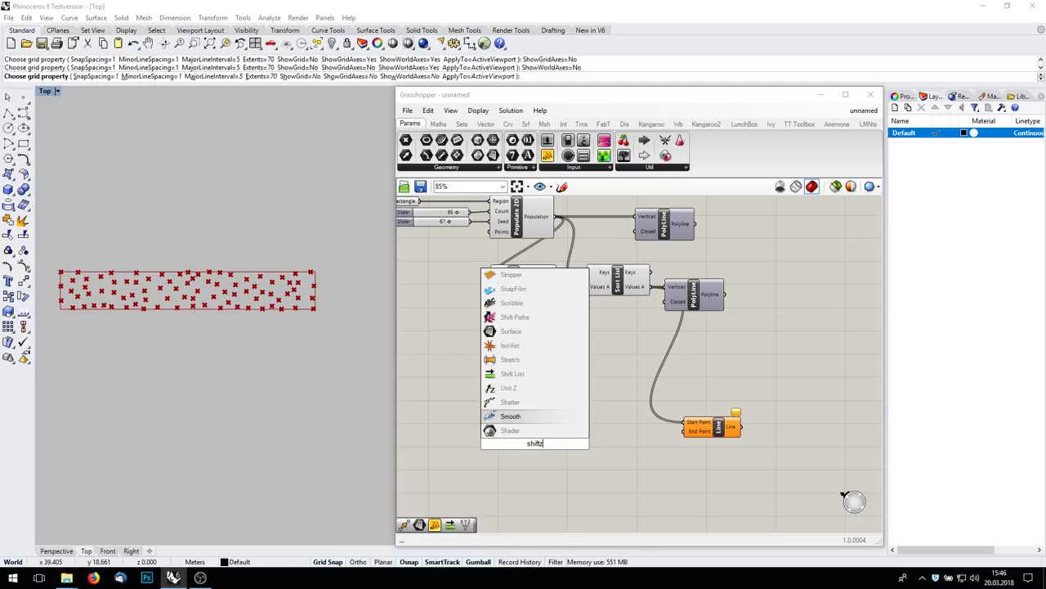
{"action": "key", "text": "BackSpace"}
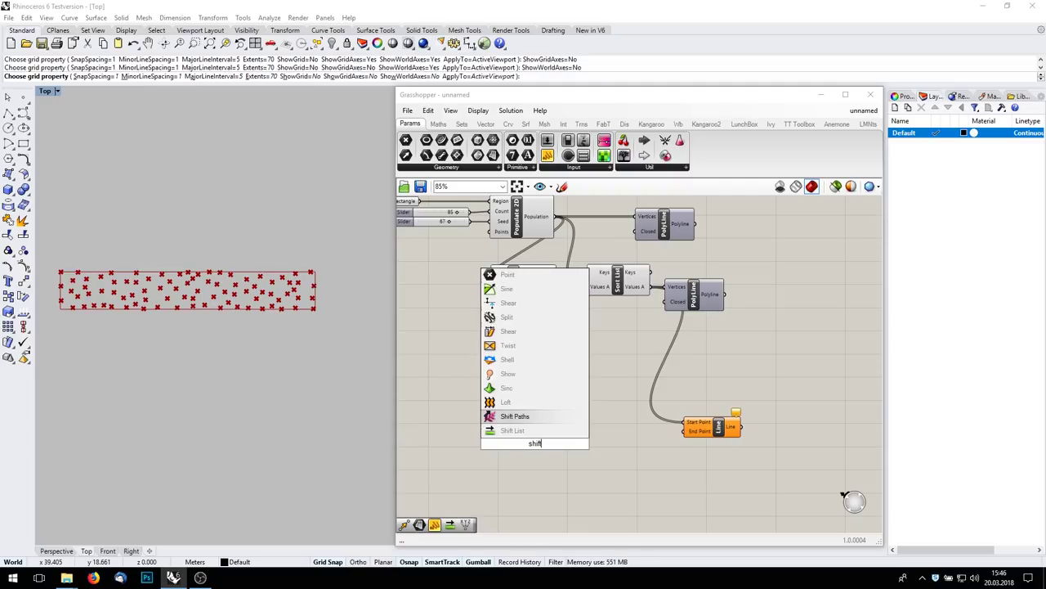
{"action": "key", "text": "Down"}
{"action": "key", "text": "Return"}
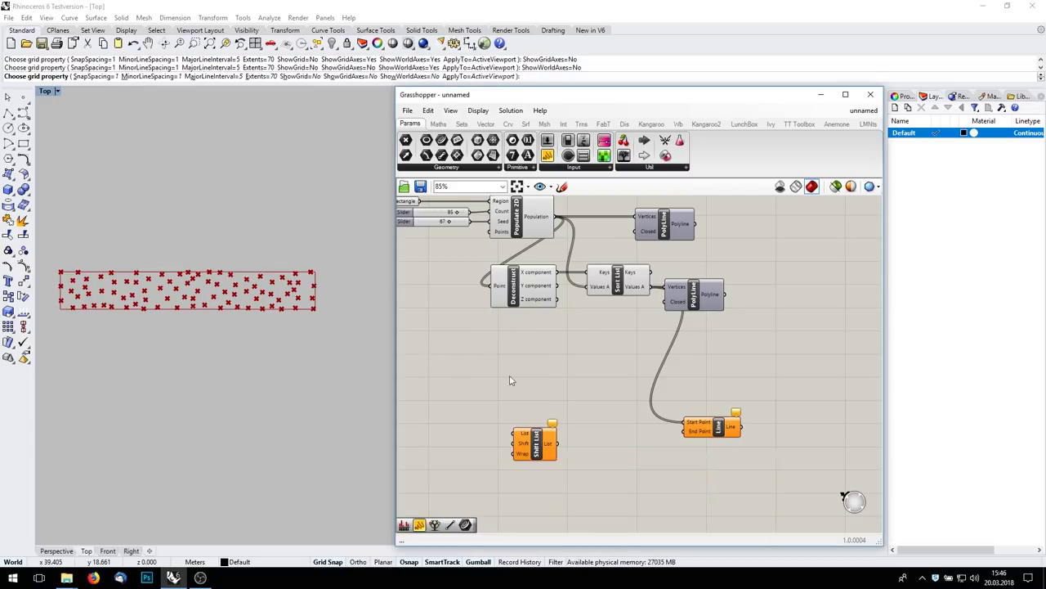
{"action": "left_click_drag", "start_coordinate": [652, 288], "coordinate": [577, 439]}
Step: Connect Shift List's List output to the Line component's End Point input, checking the Shift value first
{"action": "scroll", "coordinate": [561, 442], "scroll_direction": "up", "scroll_amount": 3}
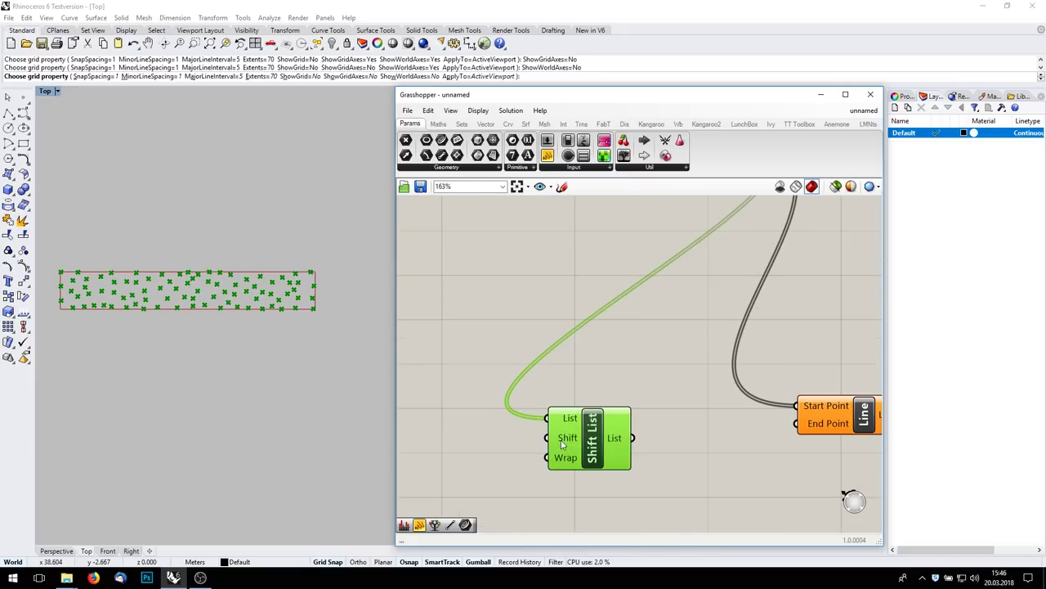
{"action": "right_click", "coordinate": [563, 445]}
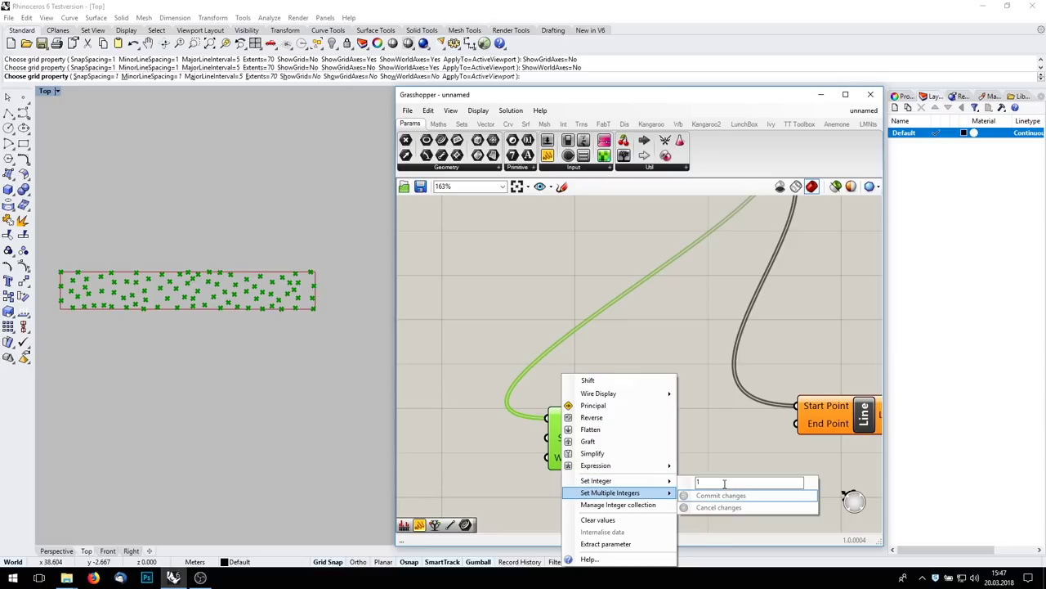
{"action": "scroll", "coordinate": [627, 305], "scroll_direction": "down", "scroll_amount": 3}
{"action": "right_click_drag", "start_coordinate": [643, 314], "coordinate": [560, 350]}
{"action": "left_click_drag", "start_coordinate": [546, 409], "coordinate": [634, 402]}
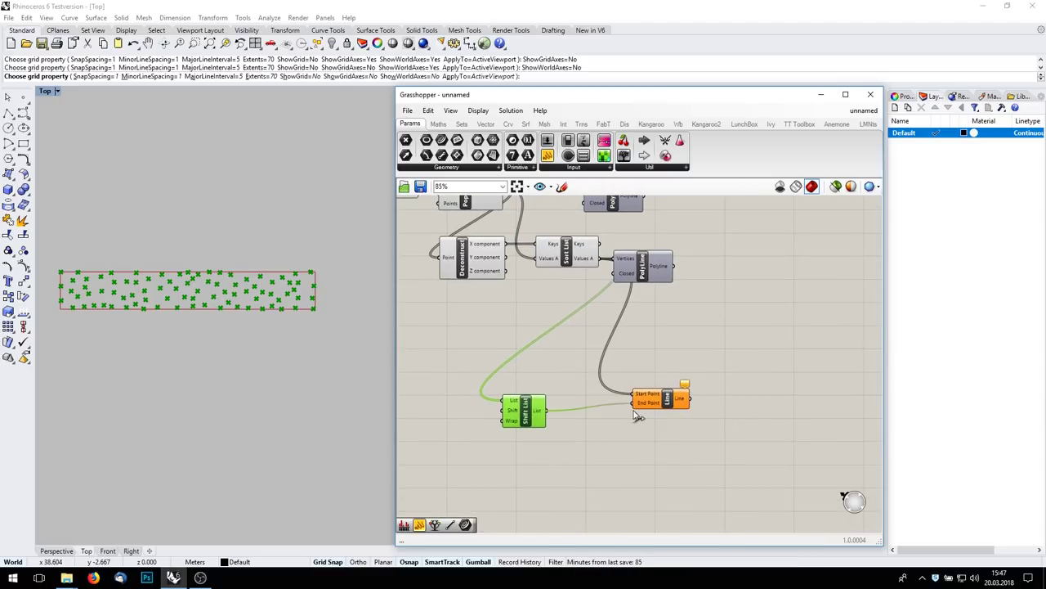
{"action": "left_click", "coordinate": [658, 398]}
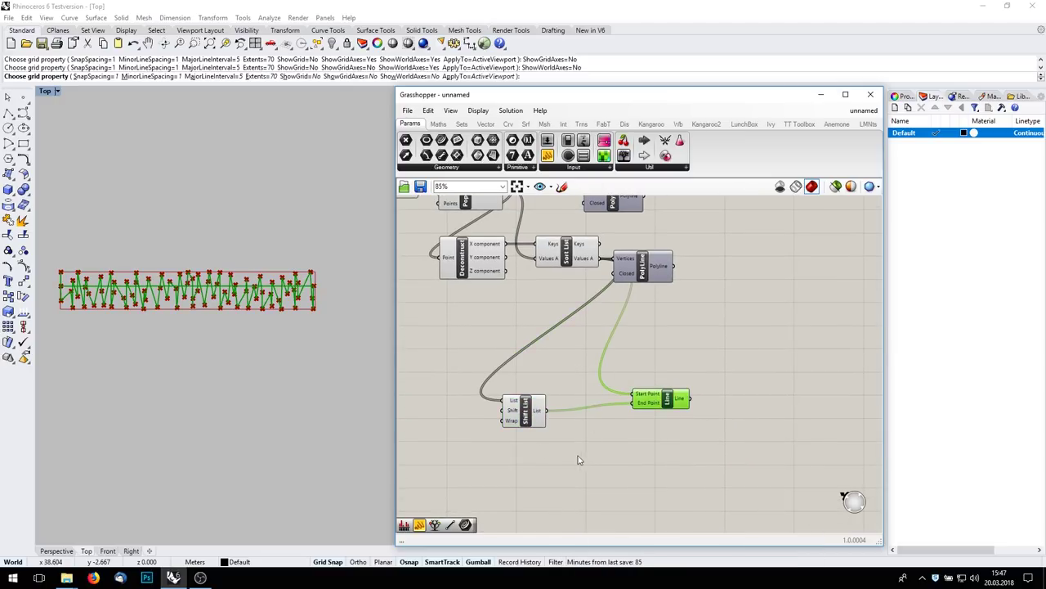
Step: Set Shift List's Wrap input to False
{"action": "scroll", "coordinate": [535, 444], "scroll_direction": "up", "scroll_amount": 2}
{"action": "right_click", "coordinate": [500, 408]}
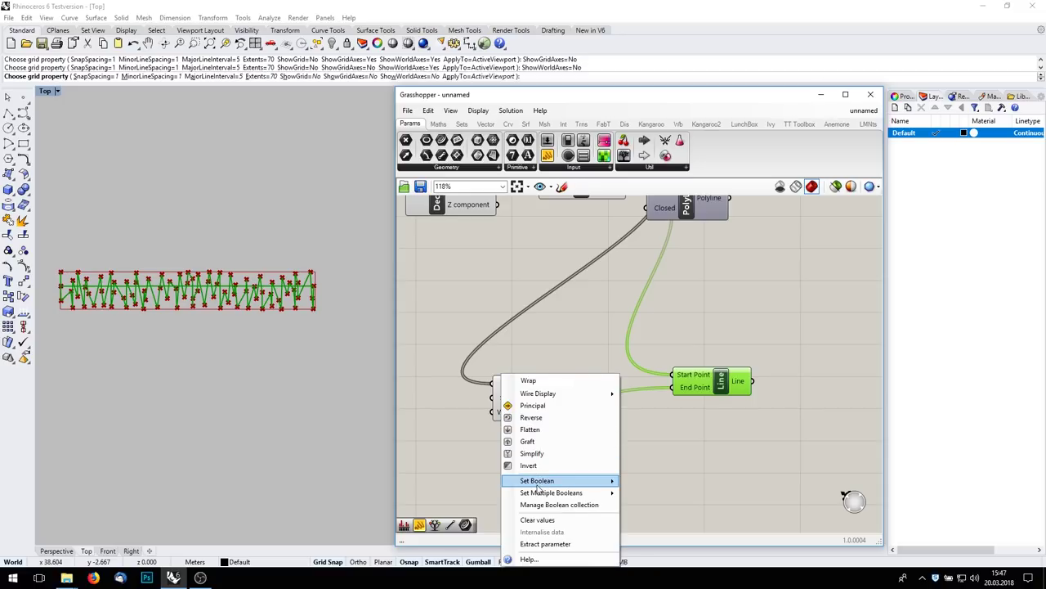
{"action": "mouse_move", "coordinate": [538, 482]}
{"action": "left_click", "coordinate": [444, 325]}
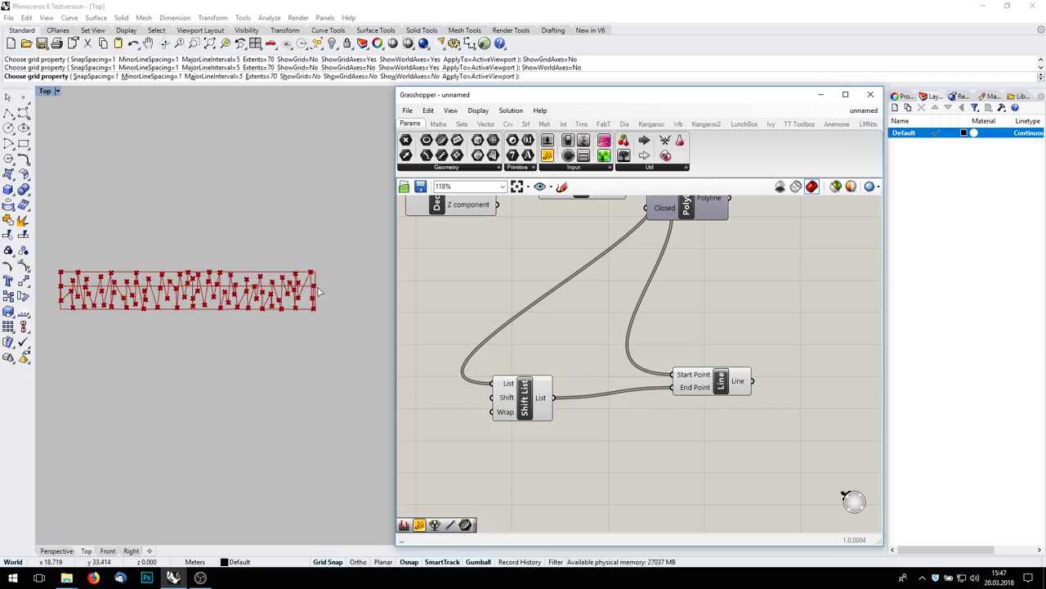
{"action": "right_click", "coordinate": [506, 417]}
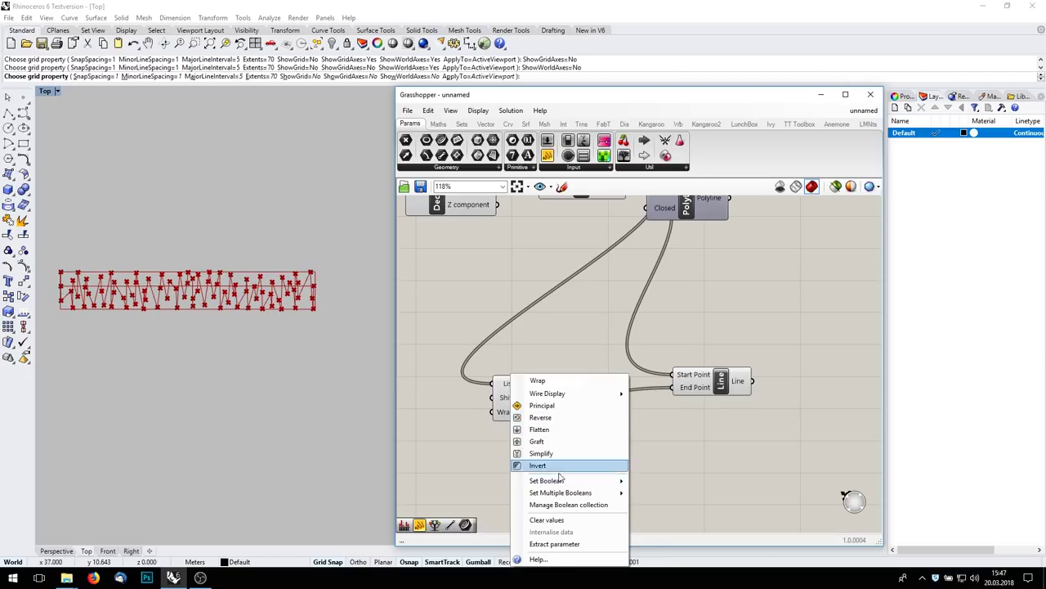
{"action": "mouse_move", "coordinate": [564, 481]}
{"action": "left_click", "coordinate": [661, 483]}
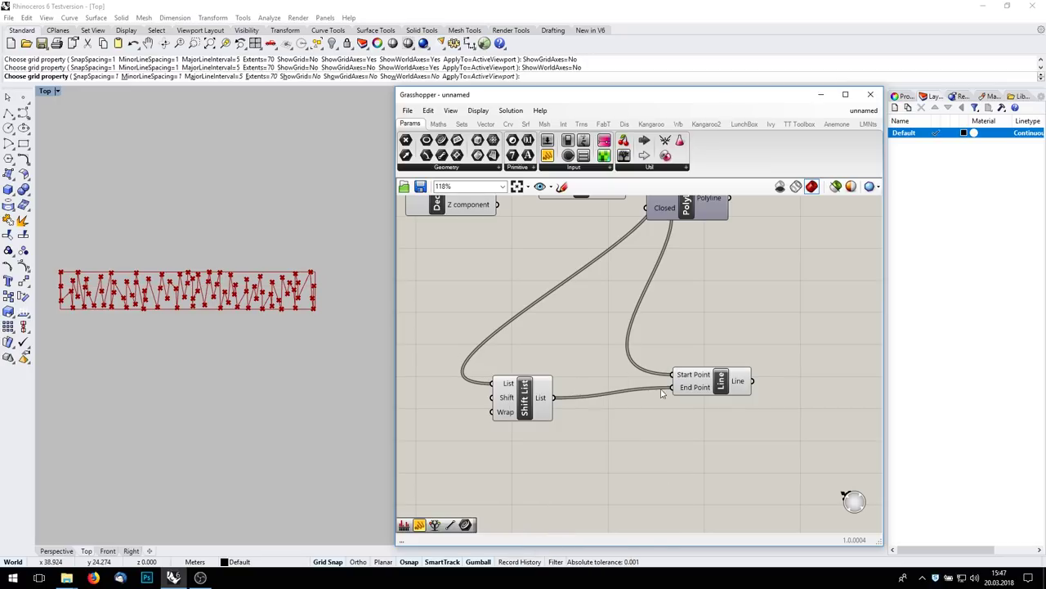
Step: Compare the outputs of the Line component and the PolyLine fed by Sort List
{"action": "right_click_drag", "start_coordinate": [662, 392], "coordinate": [614, 424]}
{"action": "left_click", "coordinate": [646, 412]}
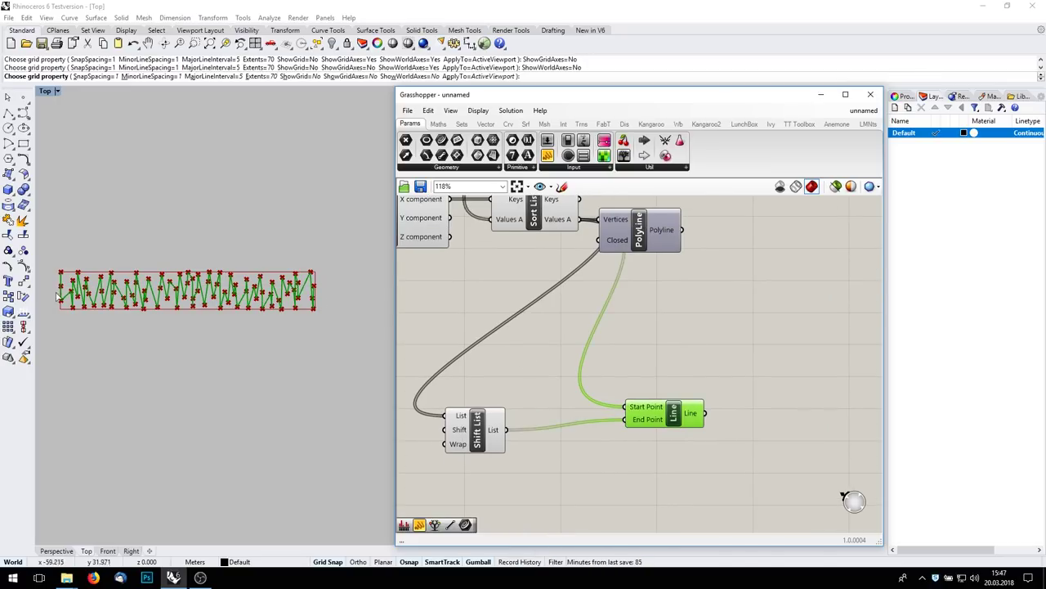
{"action": "right_click_drag", "start_coordinate": [662, 217], "coordinate": [638, 294]}
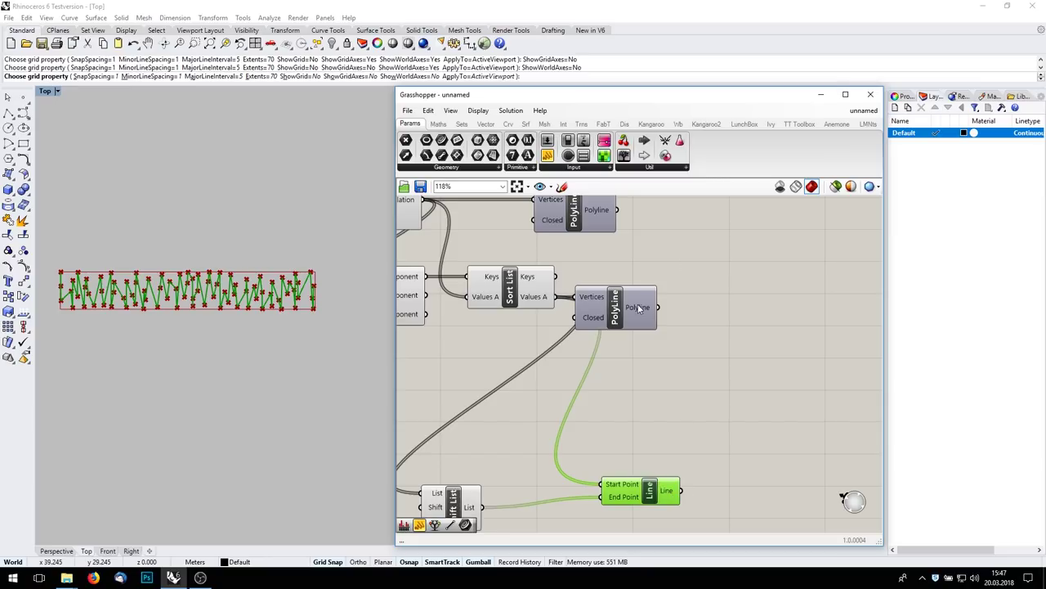
{"action": "mouse_move", "coordinate": [650, 313]}
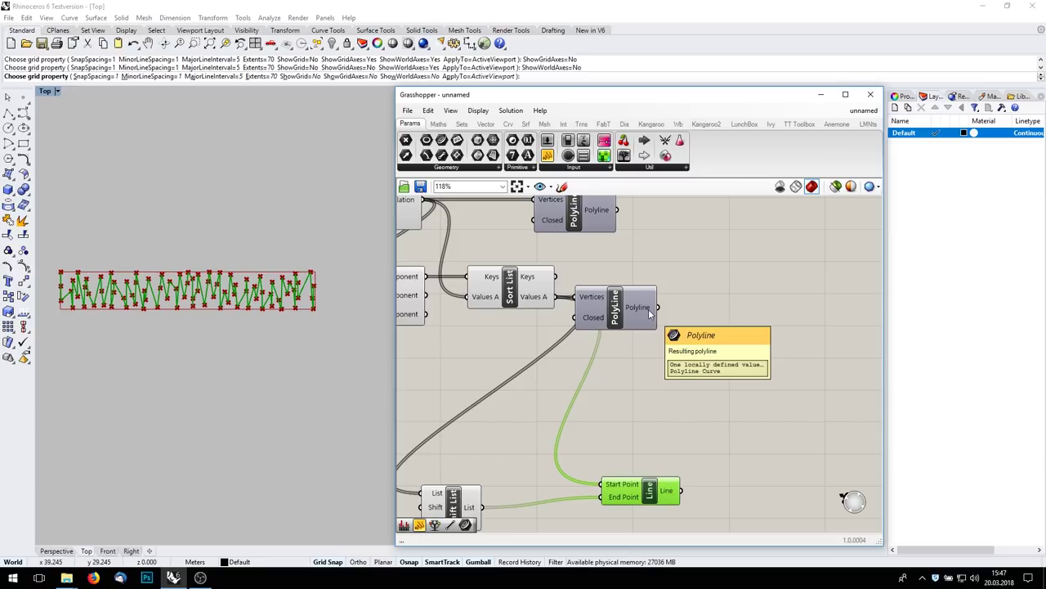
{"action": "mouse_move", "coordinate": [667, 491]}
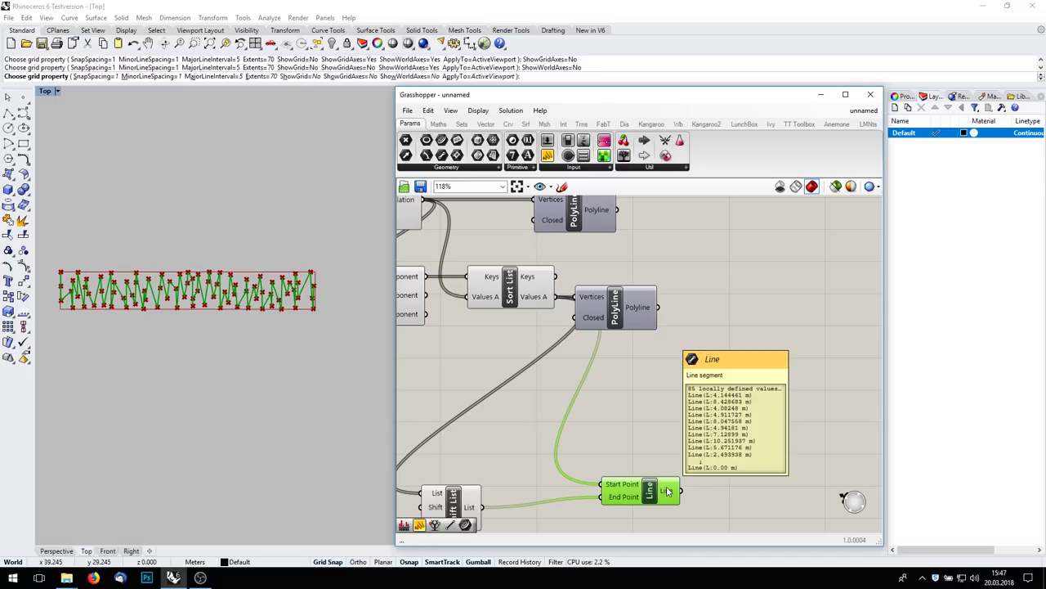
Step: Turn off the preview of the Shift List and Line components together
{"action": "right_click_drag", "start_coordinate": [783, 452], "coordinate": [718, 416]}
{"action": "right_click_drag", "start_coordinate": [743, 516], "coordinate": [778, 412]}
{"action": "left_click_drag", "start_coordinate": [722, 448], "coordinate": [646, 461]}
{"action": "left_click_drag", "start_coordinate": [751, 458], "coordinate": [421, 340]}
{"action": "middle_click", "coordinate": [677, 362]}
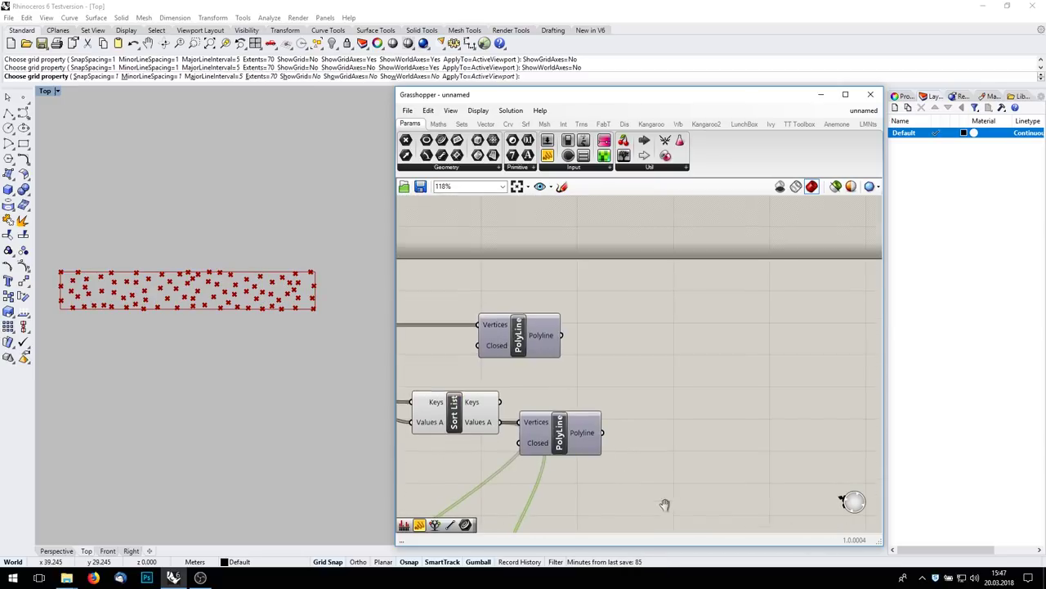
Step: Turn on the preview of the PolyLine component fed by Sort List
{"action": "left_click", "coordinate": [557, 435]}
{"action": "right_click", "coordinate": [555, 430]}
{"action": "left_click", "coordinate": [598, 454]}
{"action": "right_click_drag", "start_coordinate": [735, 454], "coordinate": [714, 406]}
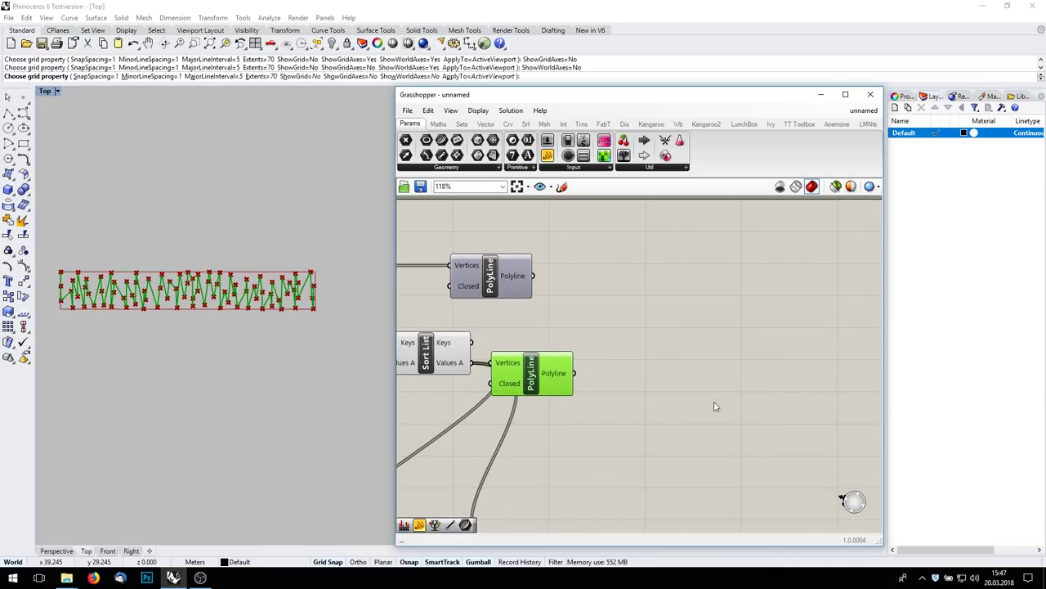
Step: Turn off the previews of the Sort List, Populate 2D and Deconstruct components
{"action": "left_click", "coordinate": [426, 349]}
{"action": "right_click", "coordinate": [426, 348]}
{"action": "left_click", "coordinate": [505, 367]}
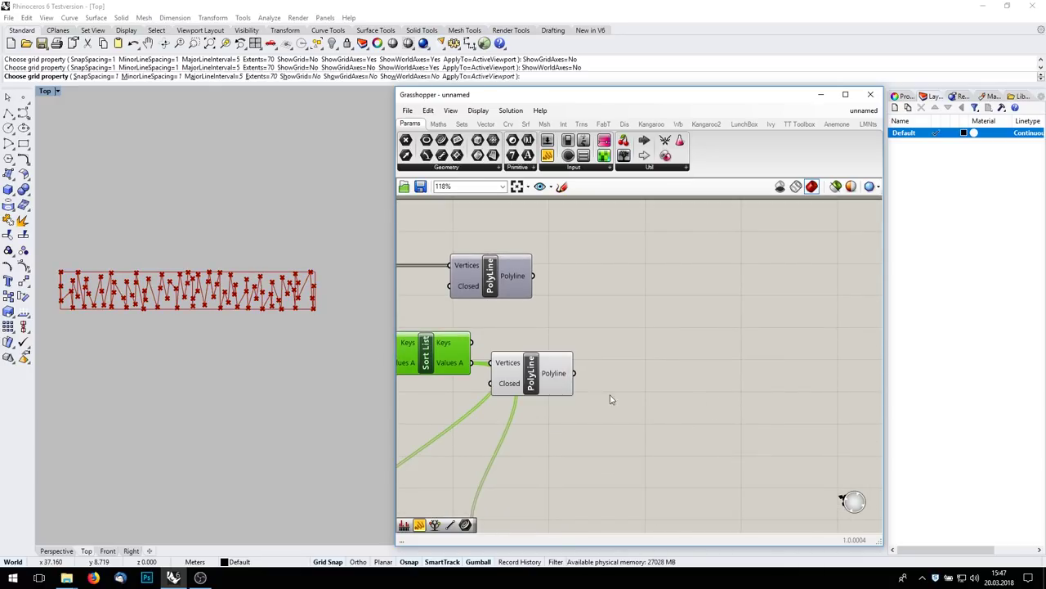
{"action": "scroll", "coordinate": [544, 409], "scroll_direction": "down", "scroll_amount": 4}
{"action": "left_click_drag", "start_coordinate": [548, 427], "coordinate": [467, 271]}
{"action": "right_click", "coordinate": [545, 388]}
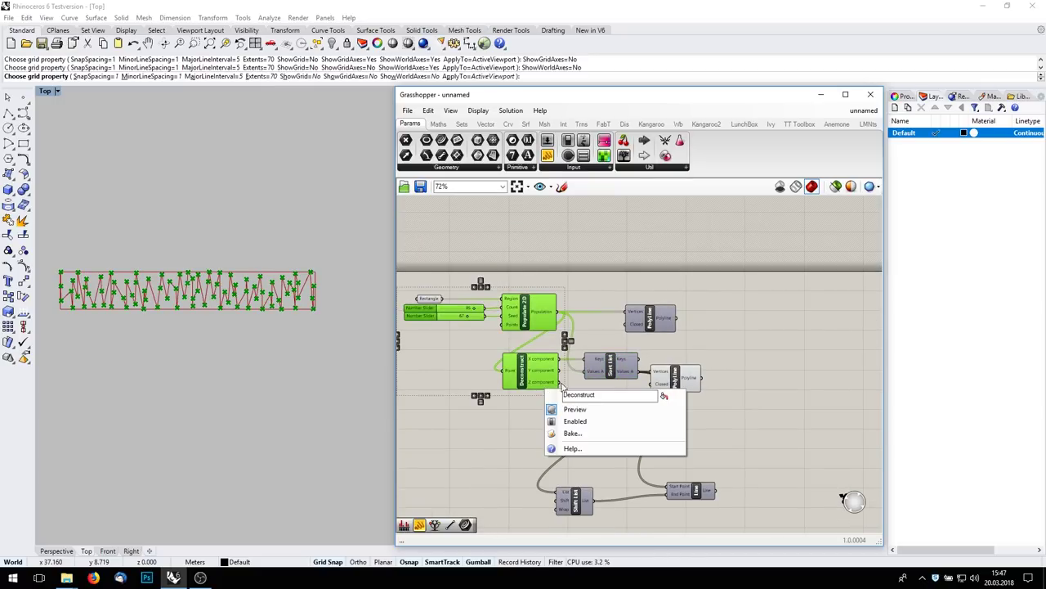
{"action": "middle_click", "coordinate": [475, 398]}
{"action": "left_click", "coordinate": [495, 377]}
{"action": "scroll", "coordinate": [761, 411], "scroll_direction": "up", "scroll_amount": 4}
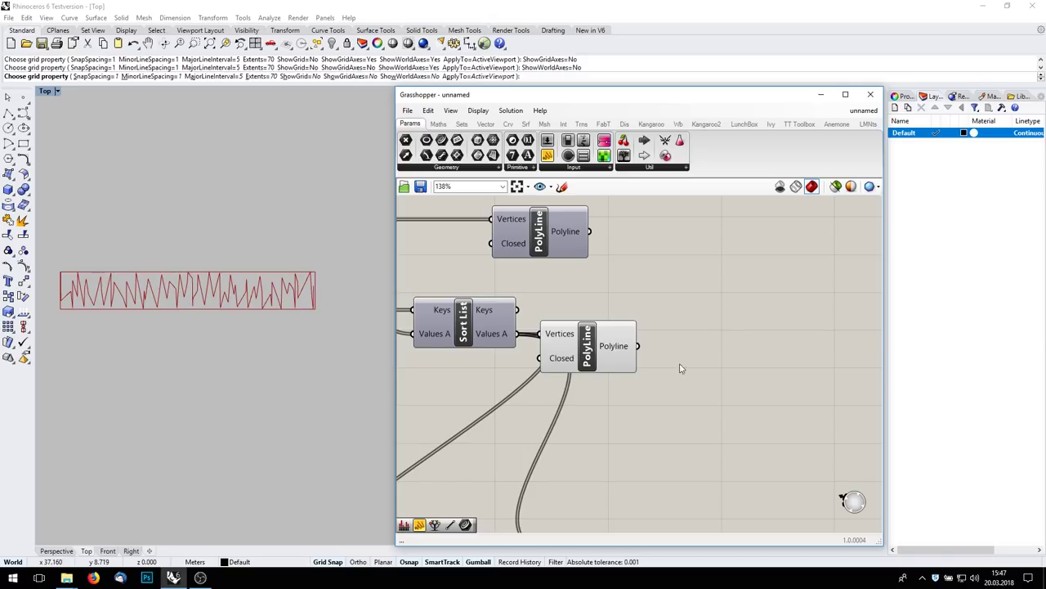
Step: Add a Control Points component beside the sorted PolyLine and connect the Polyline output to its Curve input
{"action": "double_click", "coordinate": [730, 359]}
{"action": "type", "text": "control"}
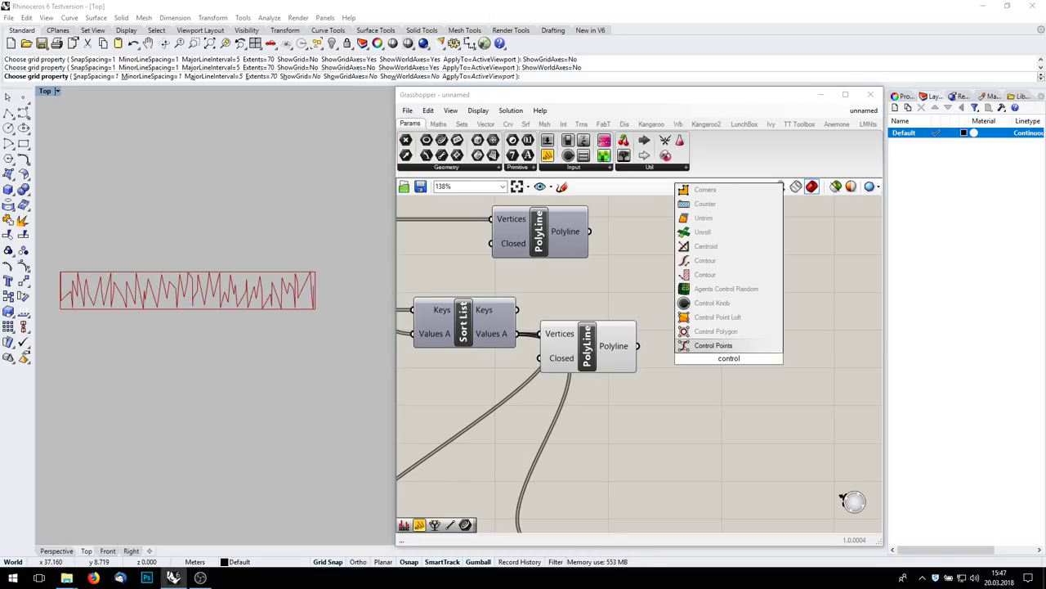
{"action": "key", "text": "Return"}
{"action": "left_click", "coordinate": [508, 123]}
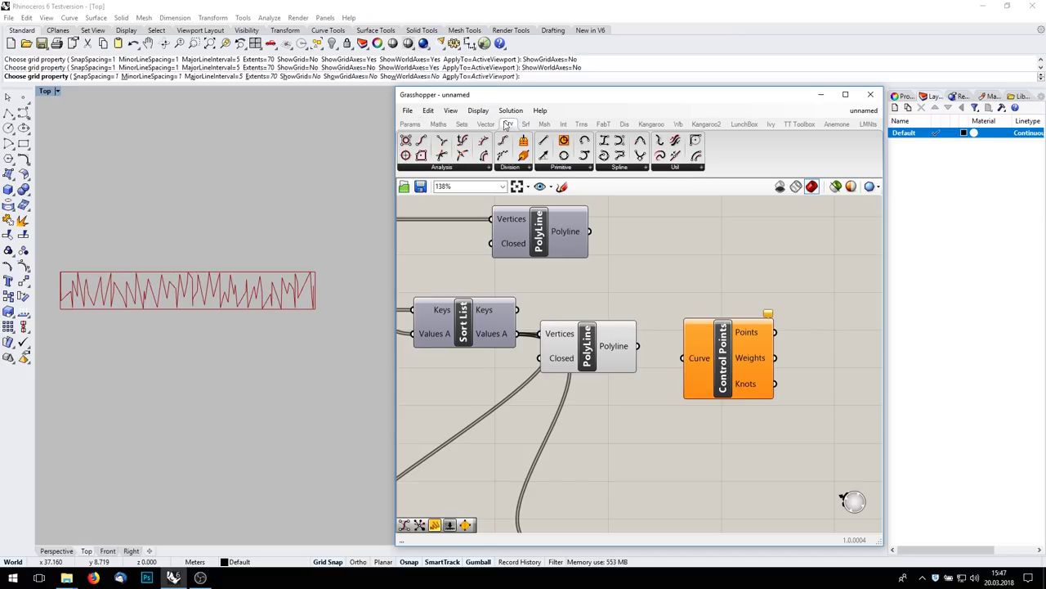
{"action": "left_click", "coordinate": [480, 168]}
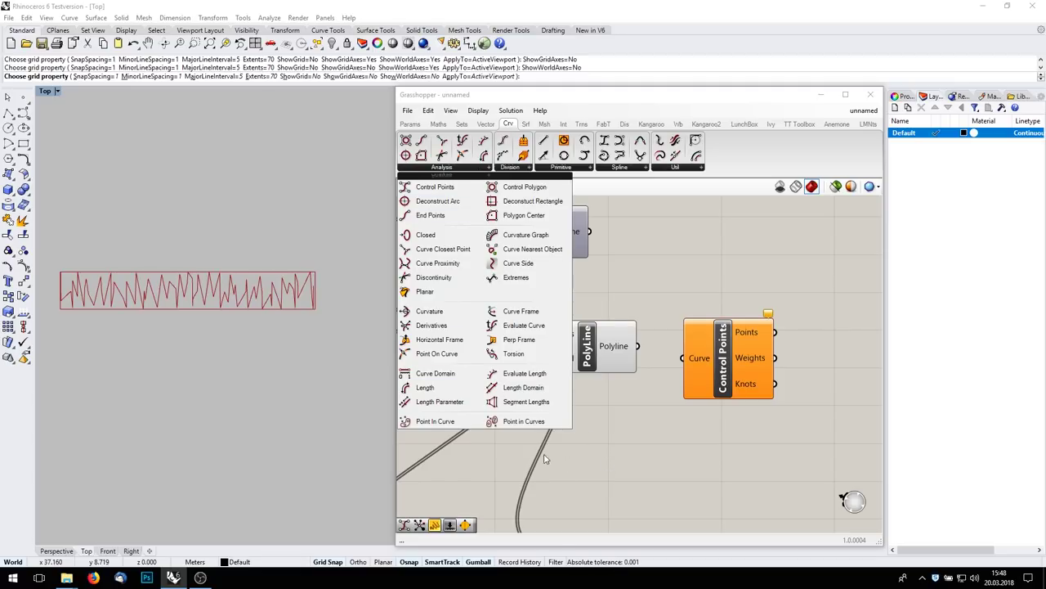
{"action": "left_click", "coordinate": [717, 481]}
{"action": "left_click_drag", "start_coordinate": [638, 347], "coordinate": [688, 361]}
{"action": "left_click_drag", "start_coordinate": [711, 361], "coordinate": [690, 350]}
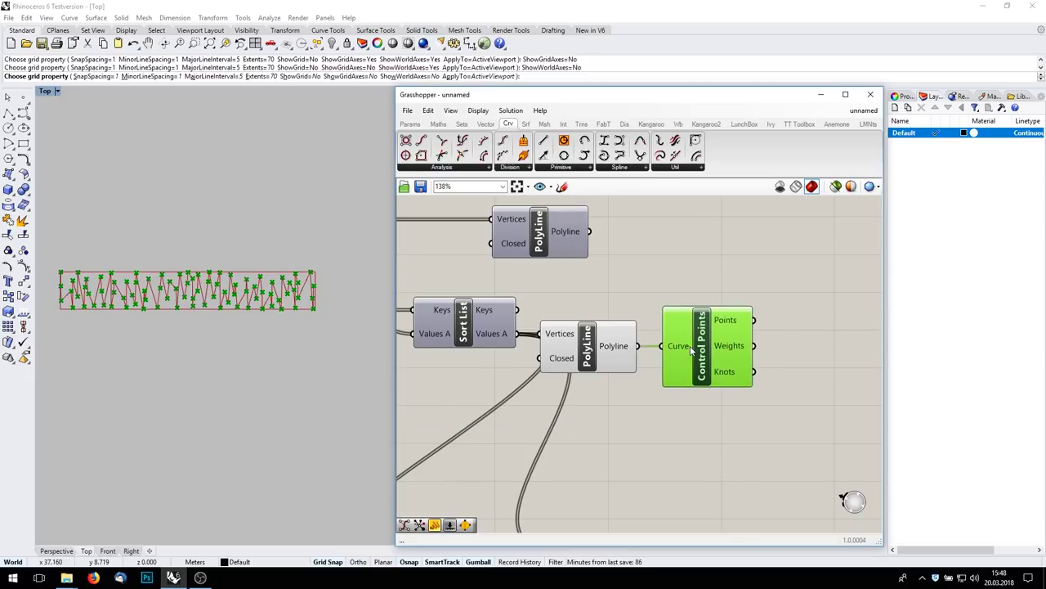
Step: Add a Deconstruct component beside Control Points and connect the Points output to its Point input
{"action": "right_click_drag", "start_coordinate": [774, 319], "coordinate": [715, 369]}
{"action": "right_click_drag", "start_coordinate": [780, 341], "coordinate": [755, 358]}
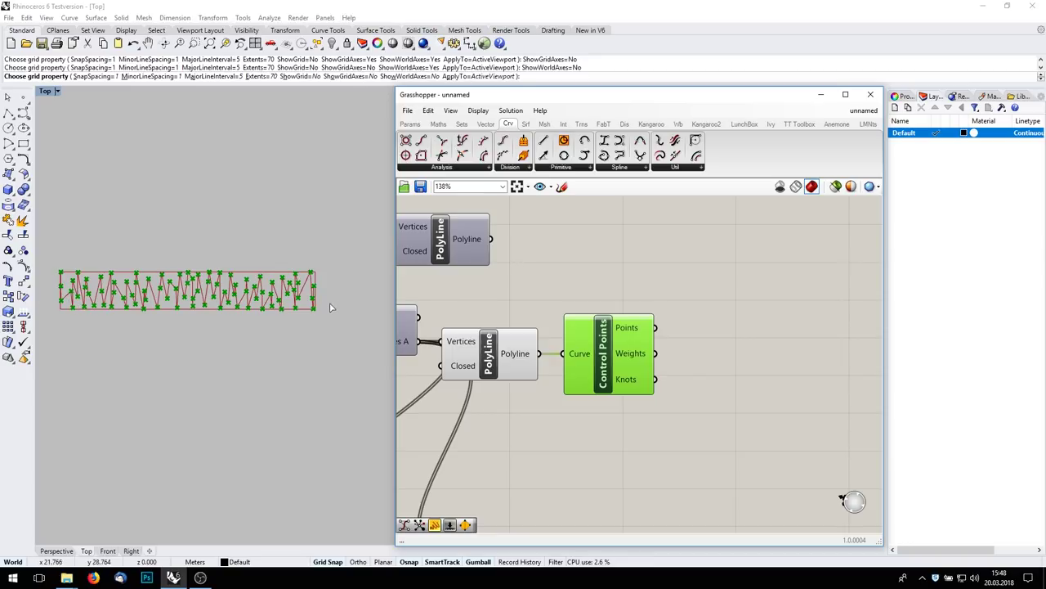
{"action": "double_click", "coordinate": [692, 345]}
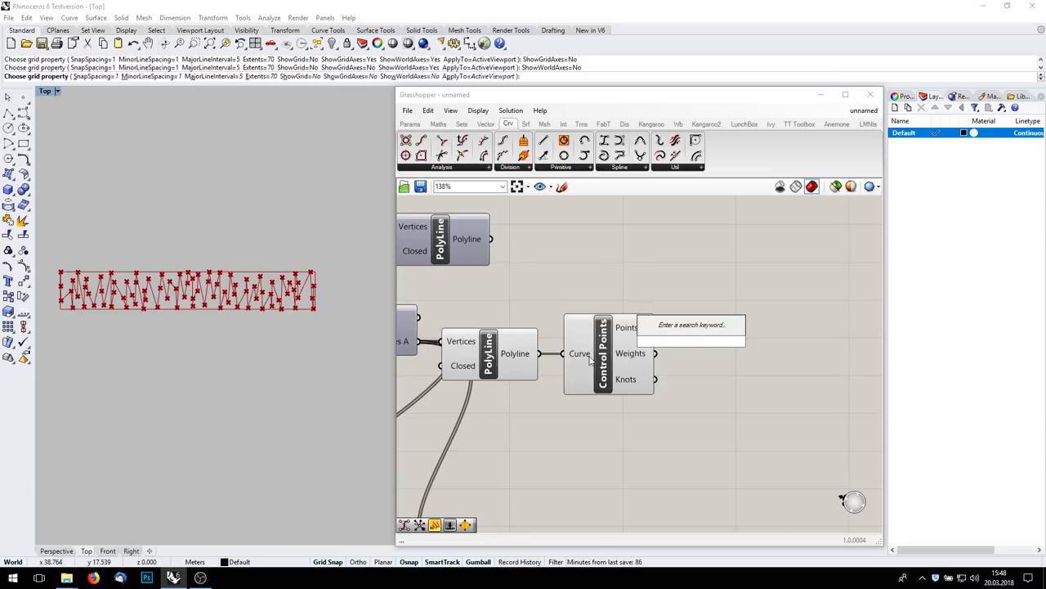
{"action": "type", "text": "deco"}
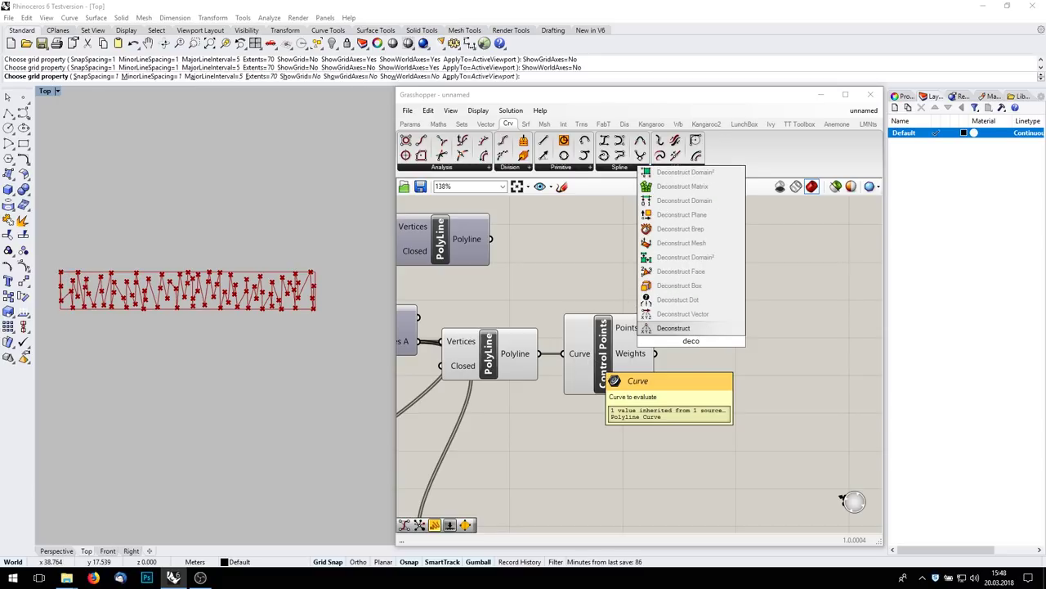
{"action": "key", "text": "Return"}
{"action": "left_click_drag", "start_coordinate": [715, 328], "coordinate": [771, 332]}
{"action": "left_click_drag", "start_coordinate": [656, 328], "coordinate": [749, 336]}
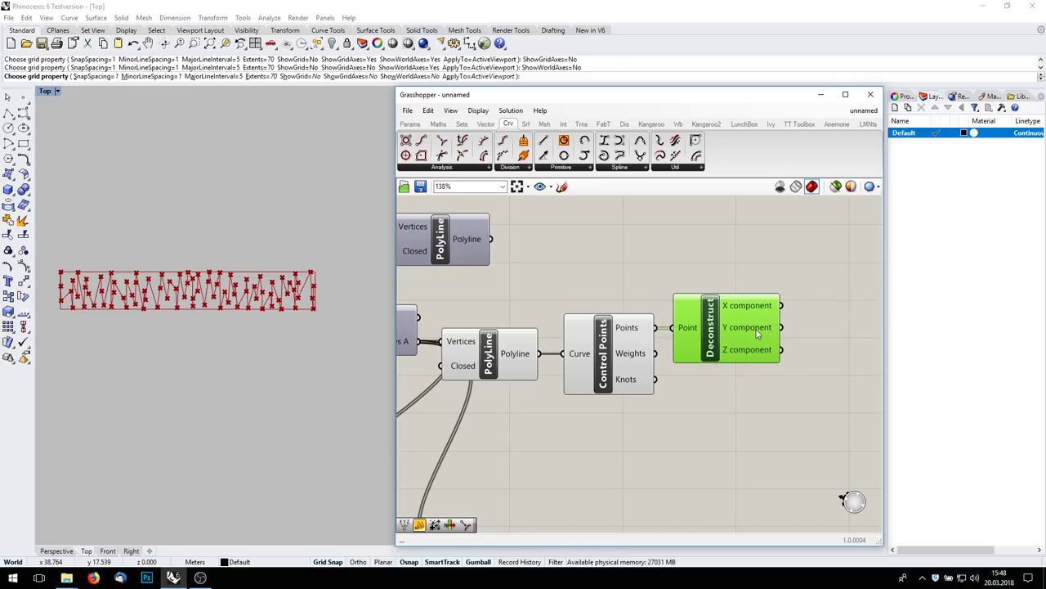
Step: Add a Bounds component and connect the new Deconstruct's Y component output to its Numbers input
{"action": "right_click_drag", "start_coordinate": [781, 329], "coordinate": [728, 354]}
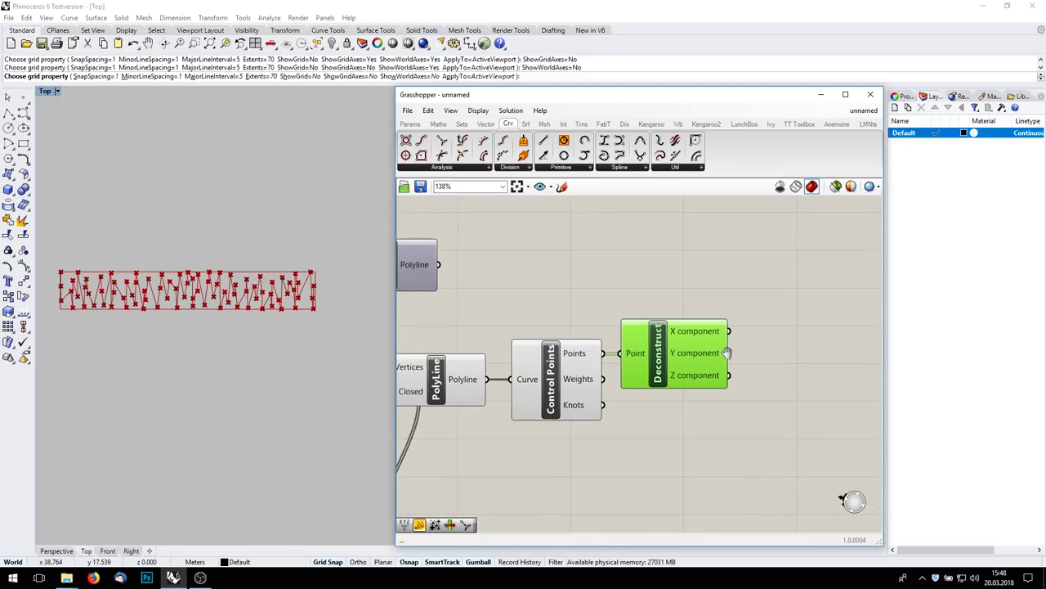
{"action": "double_click", "coordinate": [796, 423]}
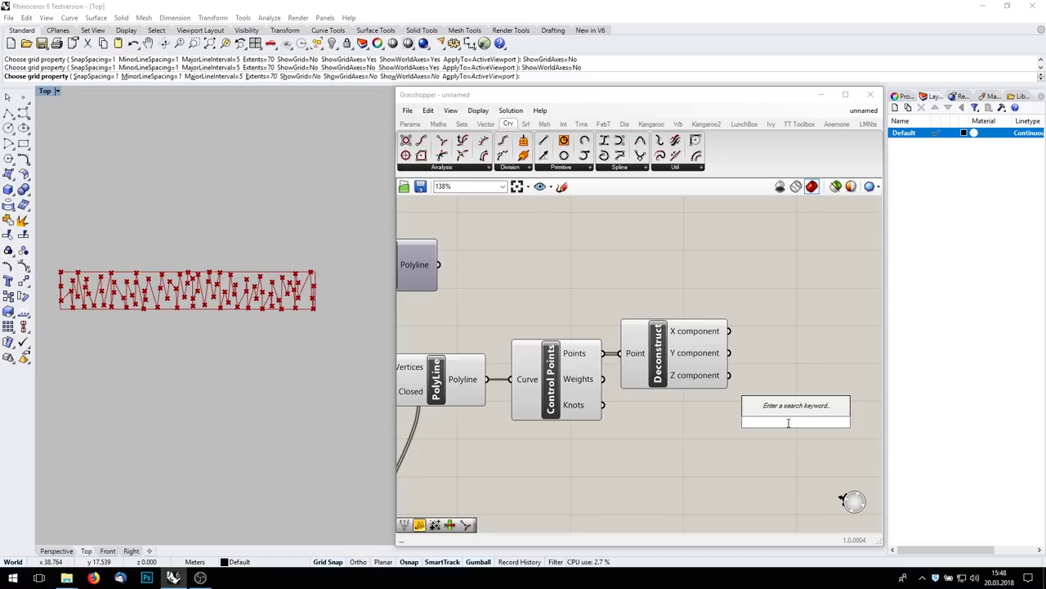
{"action": "type", "text": "bo"}
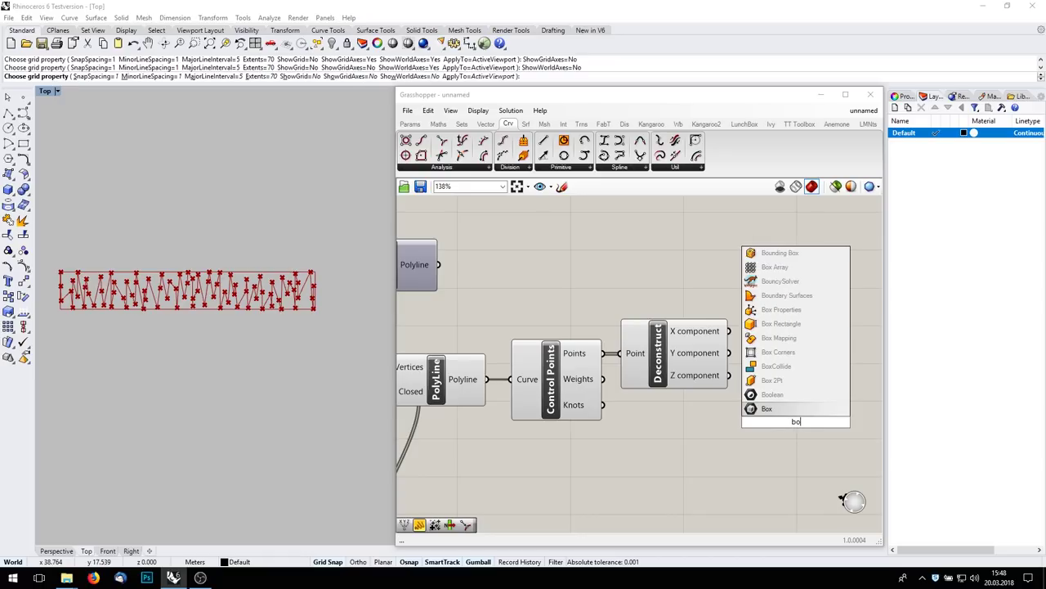
{"action": "type", "text": "und"}
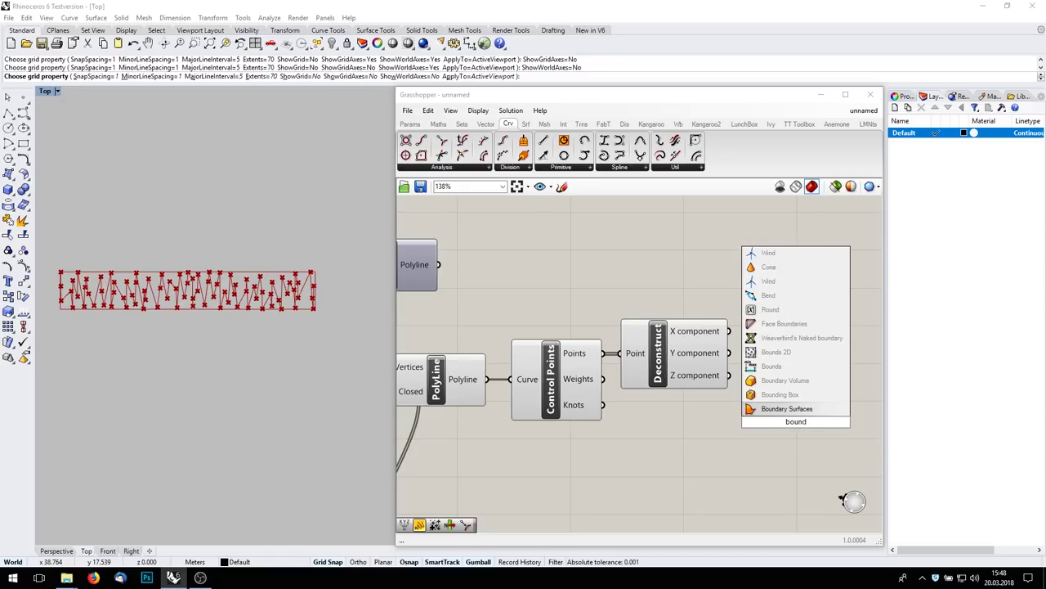
{"action": "left_click", "coordinate": [772, 367]}
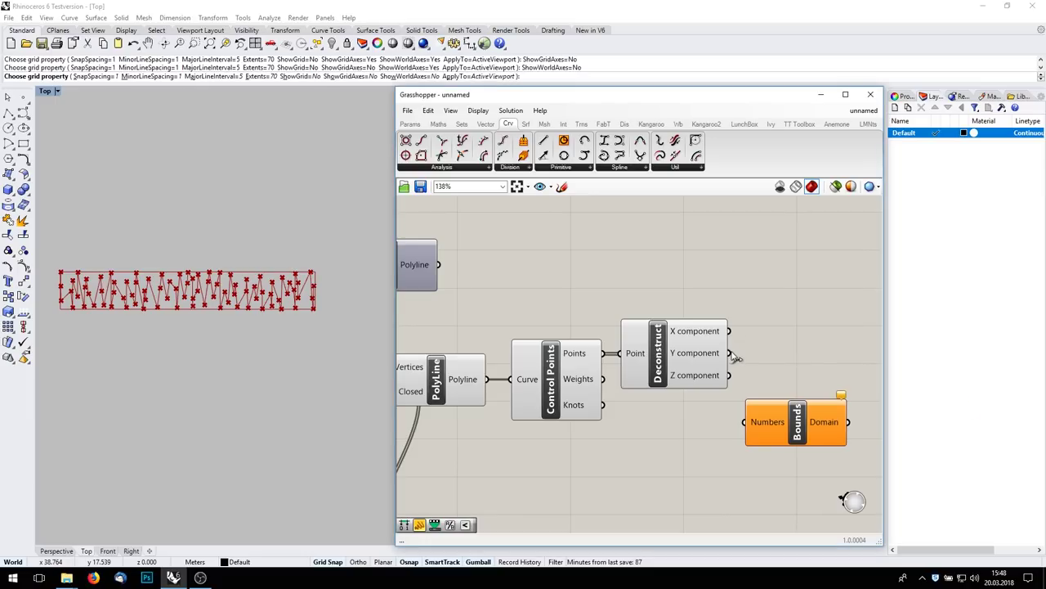
{"action": "left_click_drag", "start_coordinate": [730, 353], "coordinate": [745, 422]}
Step: Inspect the Bounds component's Domain output and delete the component
{"action": "right_click_drag", "start_coordinate": [838, 420], "coordinate": [748, 382]}
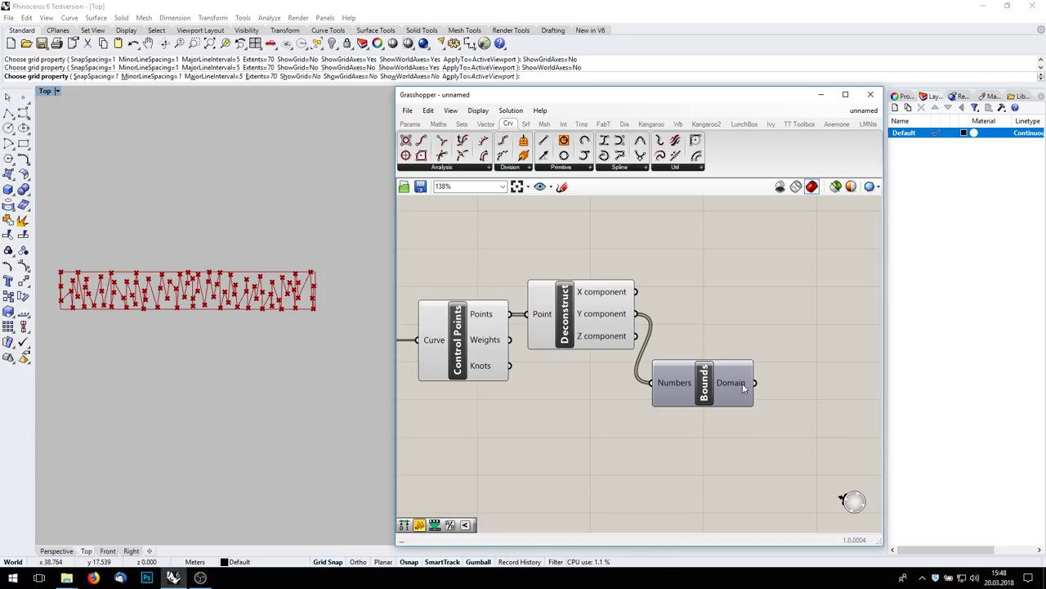
{"action": "mouse_move", "coordinate": [745, 390]}
{"action": "left_click", "coordinate": [744, 389]}
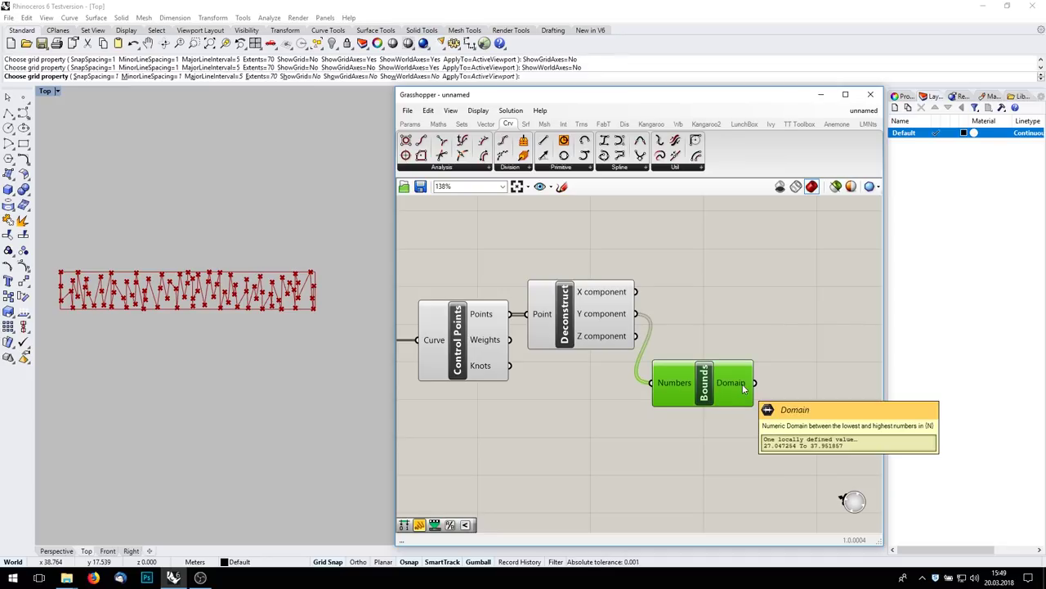
{"action": "key", "text": "Delete"}
Step: Add a Smaller Than component beside the Deconstruct component fed by Control Points
{"action": "right_click_drag", "start_coordinate": [775, 352], "coordinate": [759, 387]}
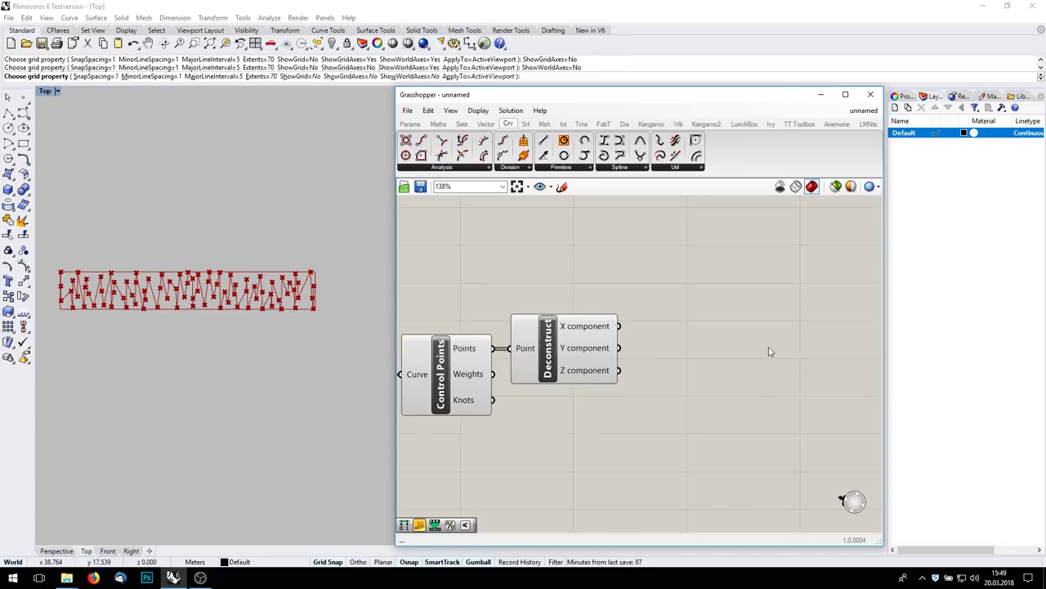
{"action": "double_click", "coordinate": [768, 351]}
{"action": "type", "text": "smaller"}
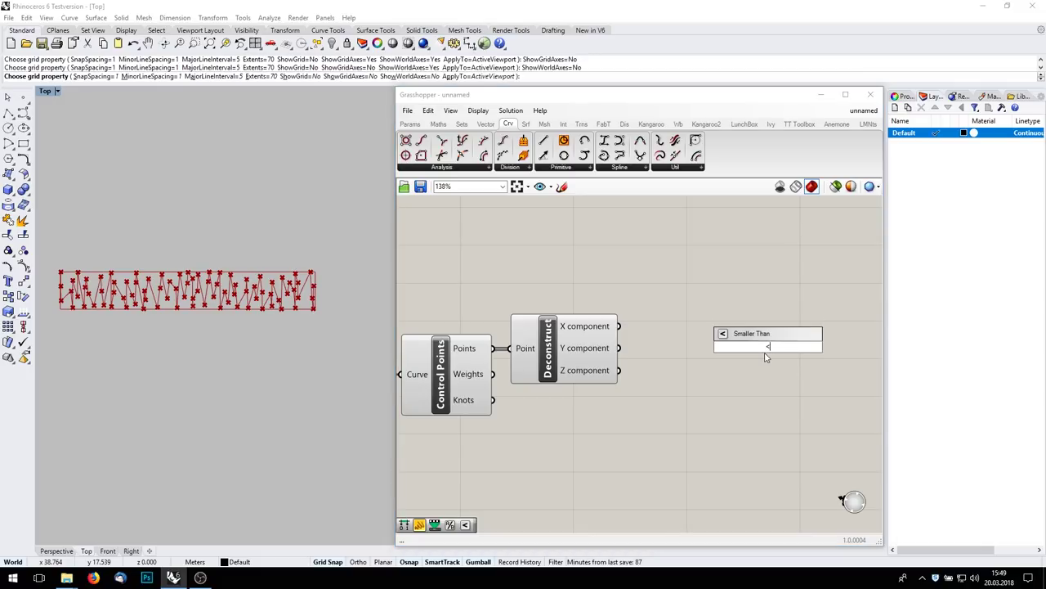
{"action": "key", "text": "Return"}
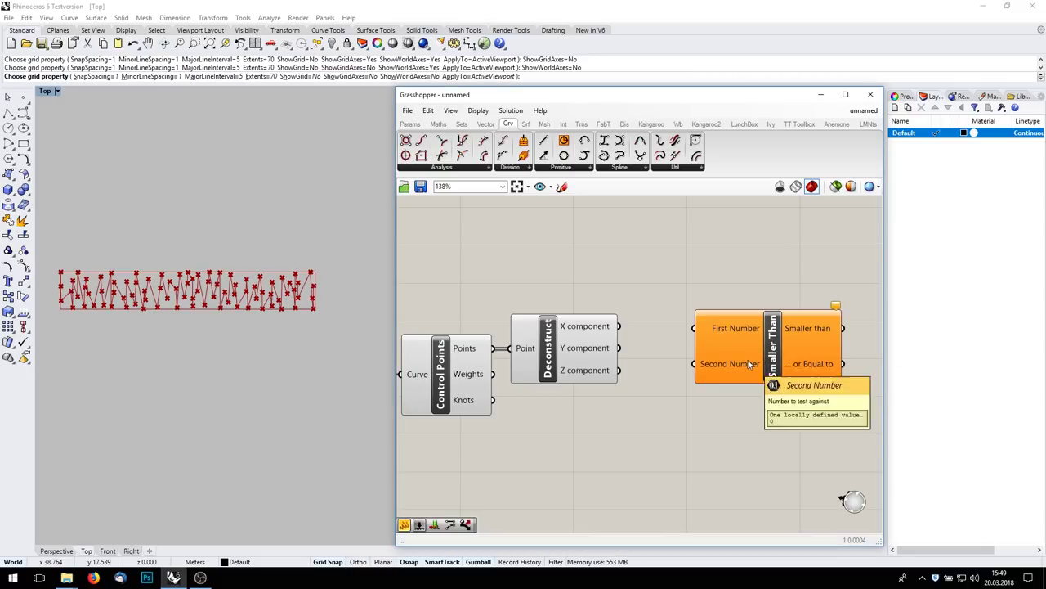
Step: Connect Deconstruct's Y component to Smaller Than's First Number input and a new panel containing 32 to its Second Number input
{"action": "double_click", "coordinate": [615, 421]}
{"action": "type", "text": "//32"}
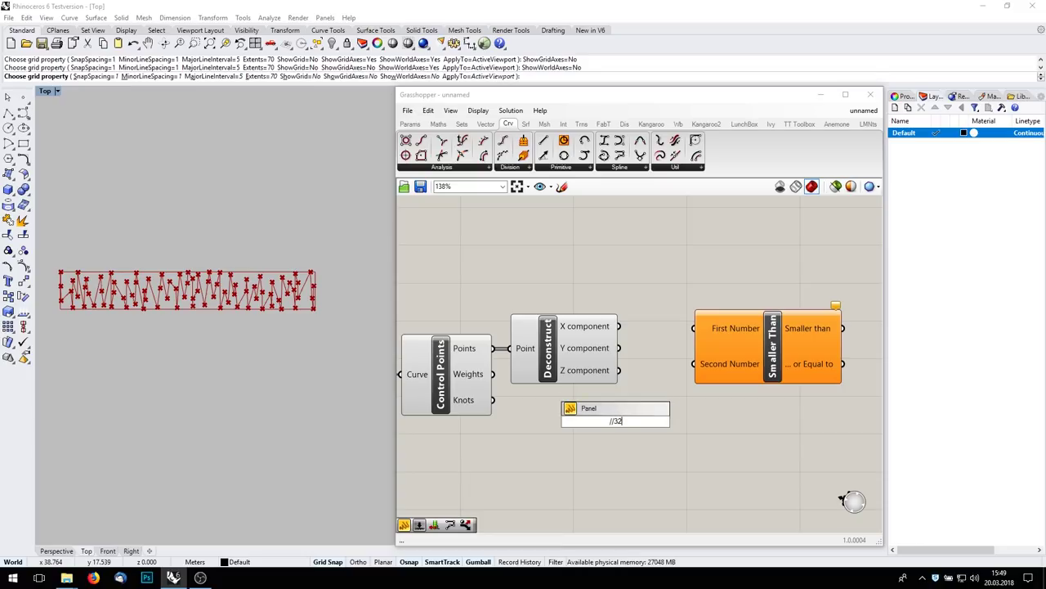
{"action": "key", "text": "Return"}
{"action": "left_click_drag", "start_coordinate": [632, 423], "coordinate": [694, 364]}
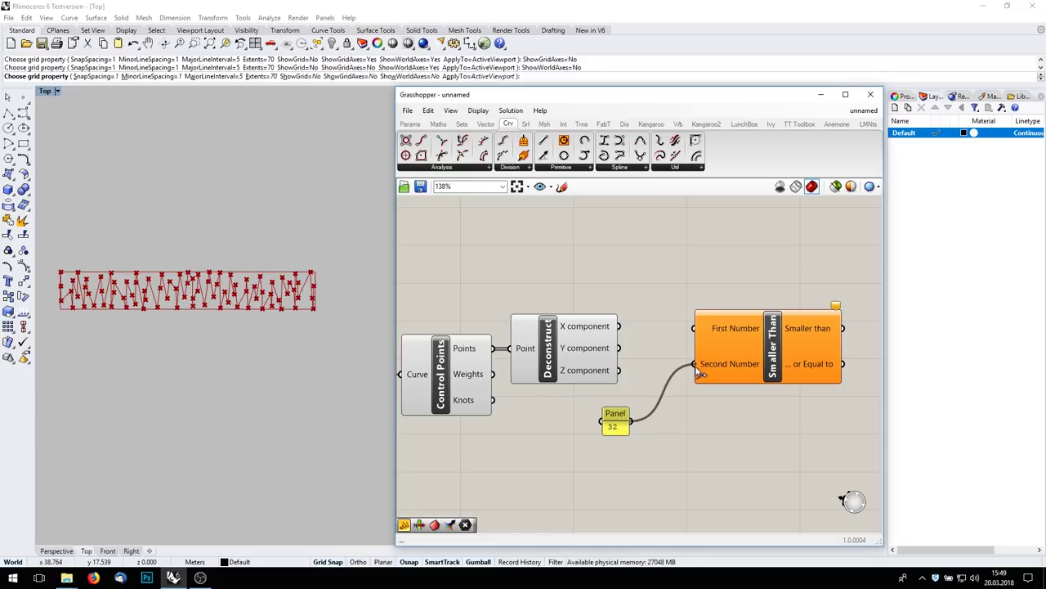
{"action": "left_click_drag", "start_coordinate": [619, 348], "coordinate": [713, 331]}
{"action": "left_click_drag", "start_coordinate": [772, 349], "coordinate": [729, 368]}
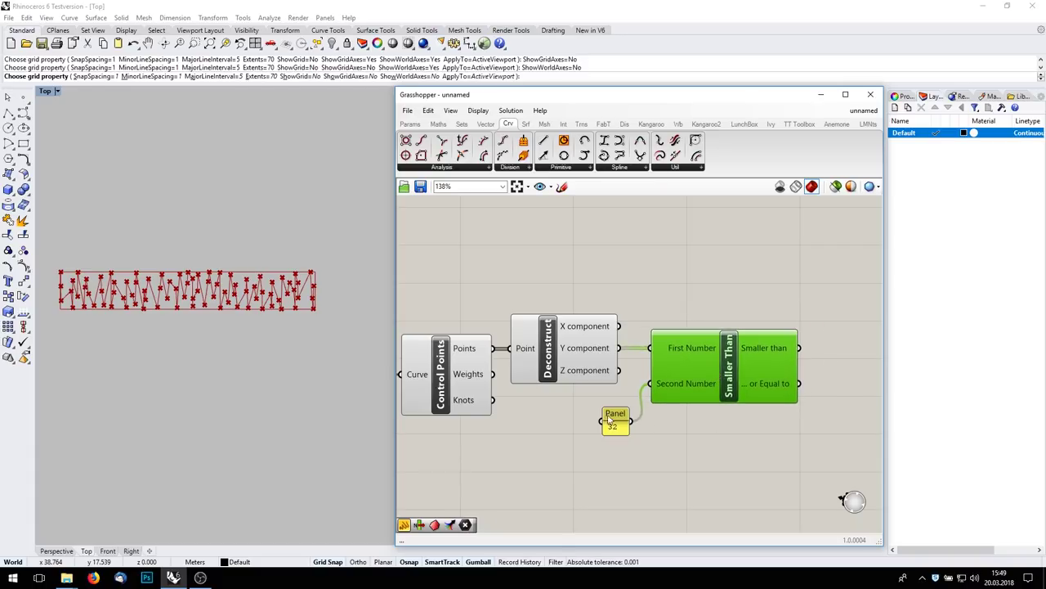
Step: Add a panel above Smaller Than and connect the Control Points component's Points output to it
{"action": "scroll", "coordinate": [479, 351], "scroll_direction": "down", "scroll_amount": 2}
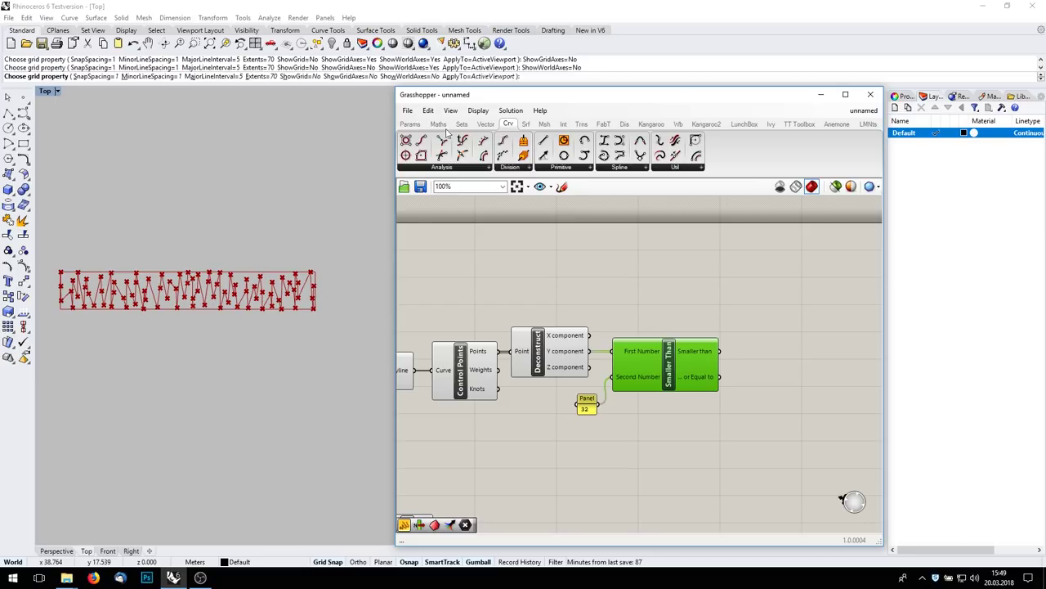
{"action": "left_click", "coordinate": [410, 123]}
{"action": "left_click_drag", "start_coordinate": [547, 156], "coordinate": [661, 268]}
{"action": "left_click_drag", "start_coordinate": [496, 354], "coordinate": [623, 271]}
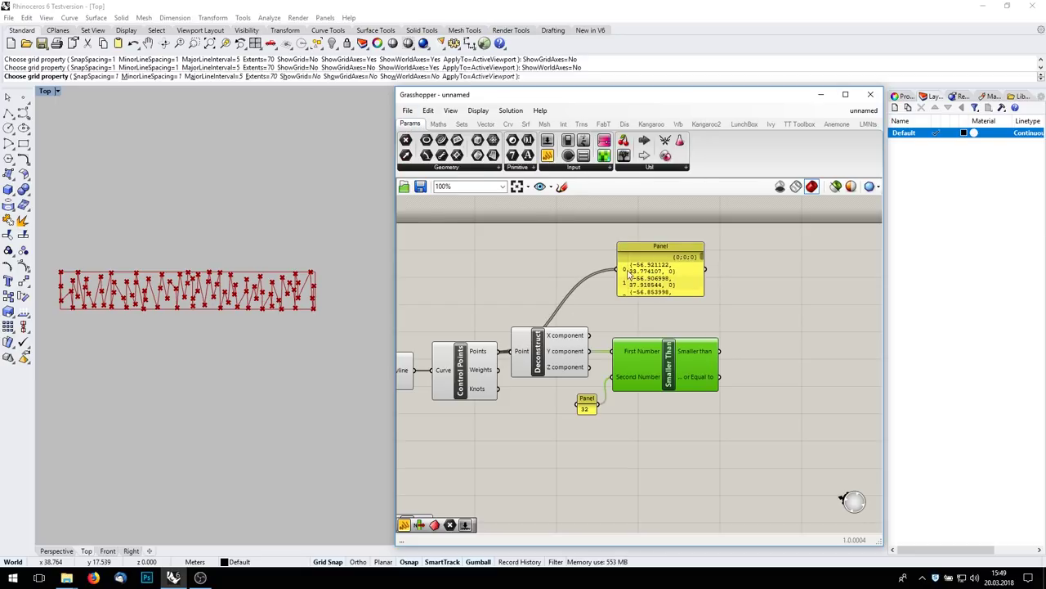
Step: Add a panel fed by the Smaller than output and compare its entries with the listed point coordinates
{"action": "double_click", "coordinate": [770, 380]}
{"action": "type", "text": "//"}
{"action": "key", "text": "Return"}
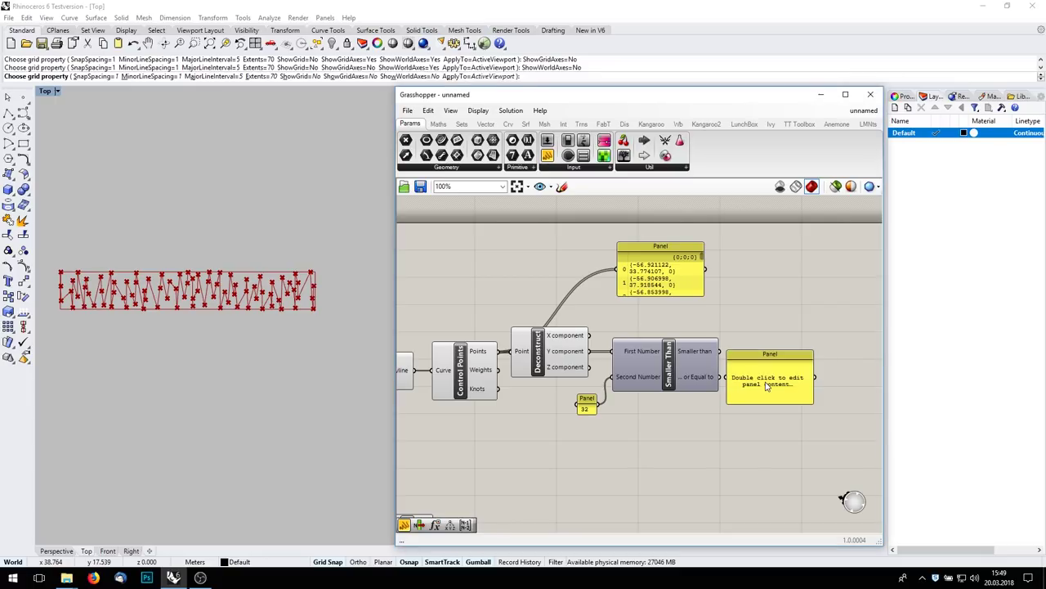
{"action": "left_click_drag", "start_coordinate": [720, 352], "coordinate": [783, 358]}
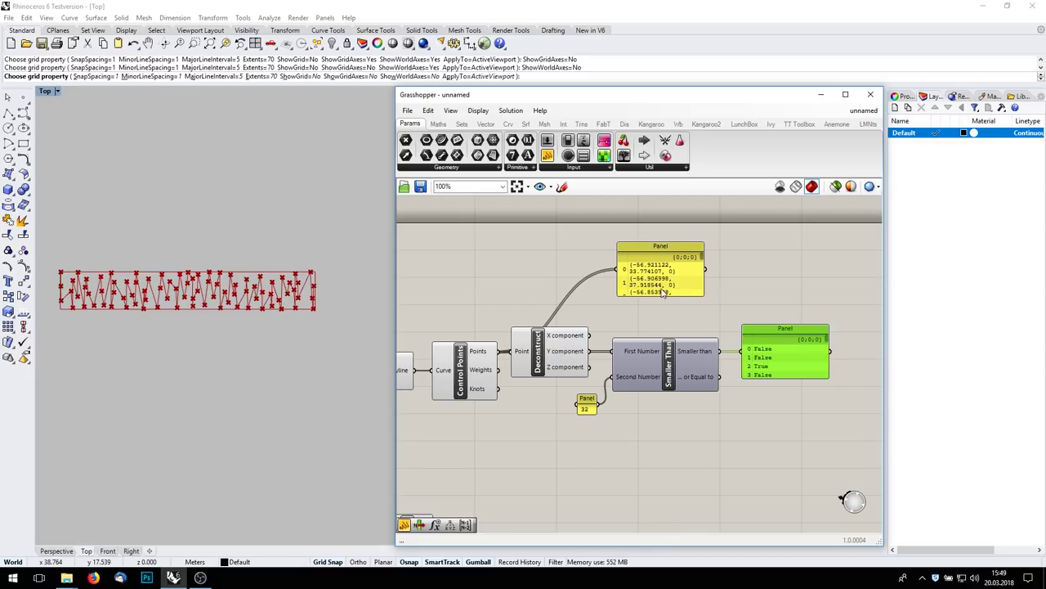
{"action": "scroll", "coordinate": [702, 259], "scroll_direction": "down", "scroll_amount": 2}
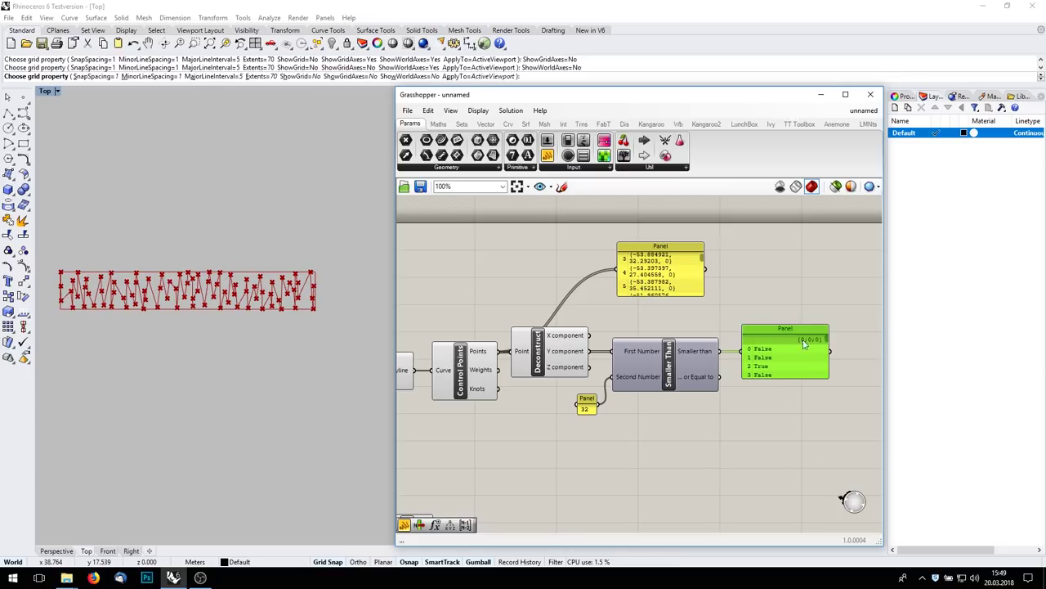
Step: Delete the two panels listing the points and the Smaller than results
{"action": "left_click", "coordinate": [648, 285]}
{"action": "key", "text": "Delete"}
{"action": "left_click", "coordinate": [774, 357]}
{"action": "right_click_drag", "start_coordinate": [774, 356], "coordinate": [711, 383]}
{"action": "key", "text": "Delete"}
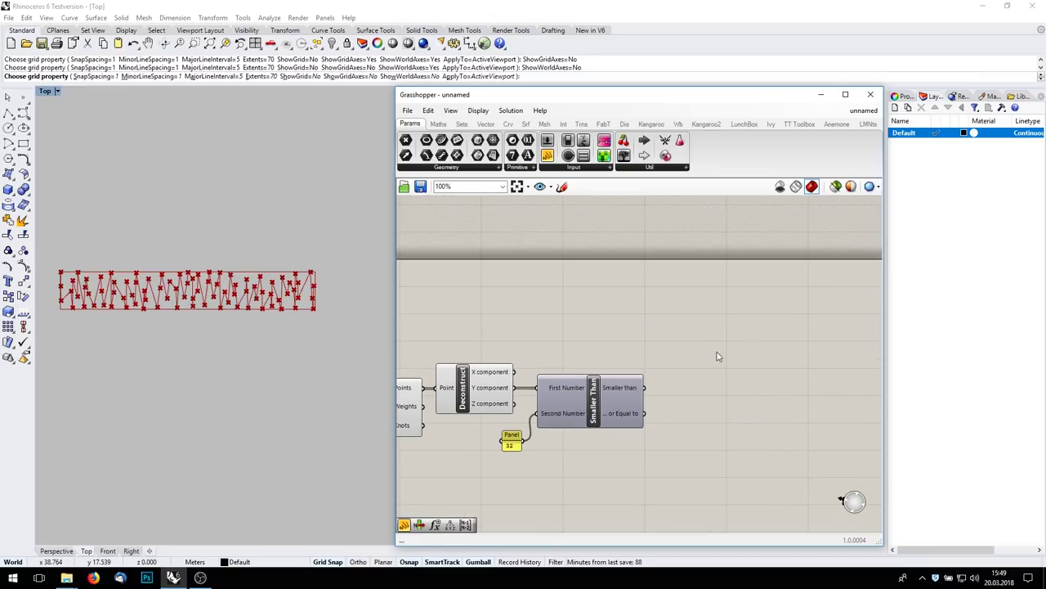
Step: Add a Cull Pattern component and connect the Smaller than output to Cull Pattern and the control points to List
{"action": "double_click", "coordinate": [715, 291]}
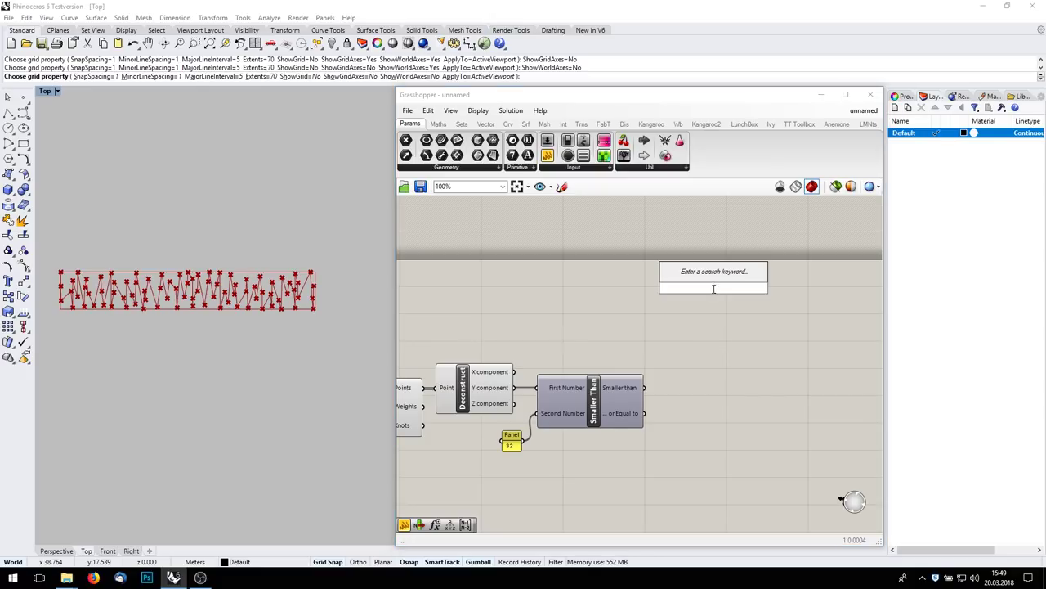
{"action": "type", "text": "cull"}
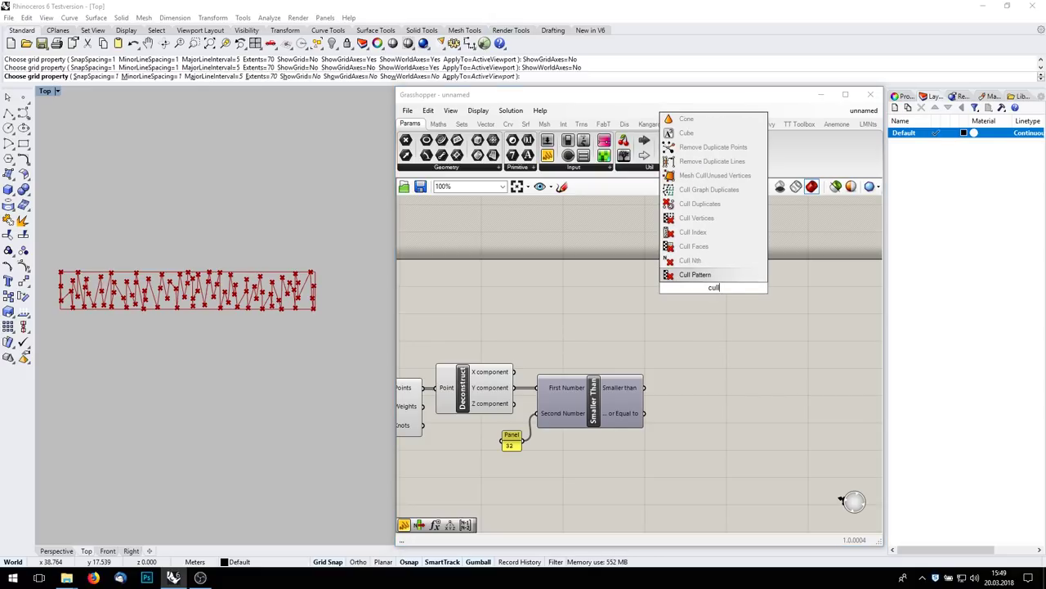
{"action": "key", "text": "Return"}
{"action": "left_click_drag", "start_coordinate": [644, 388], "coordinate": [679, 299]}
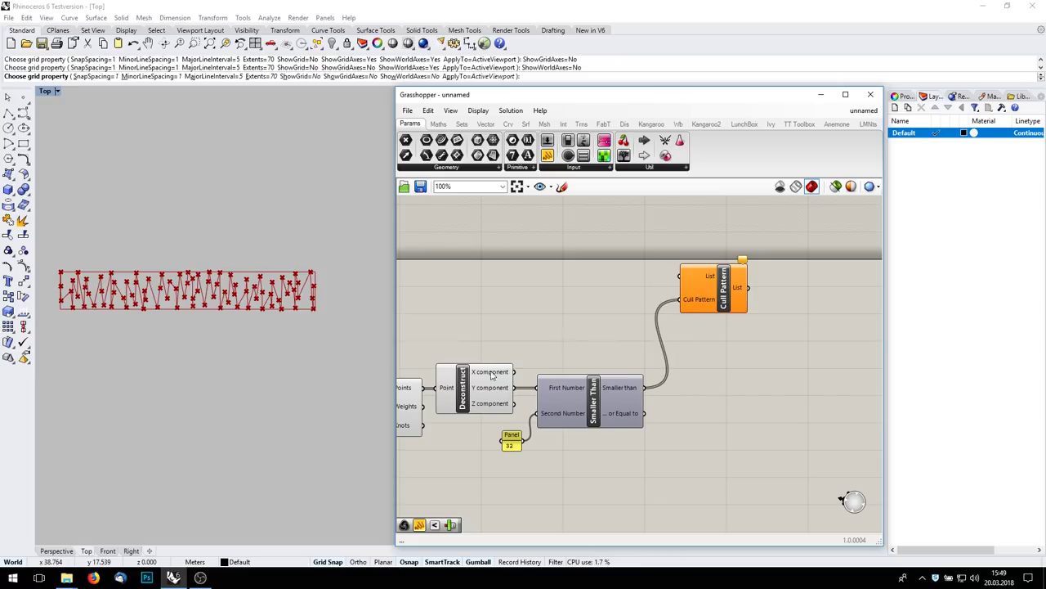
{"action": "right_click_drag", "start_coordinate": [461, 375], "coordinate": [494, 381]}
{"action": "left_click_drag", "start_coordinate": [456, 394], "coordinate": [713, 283]}
{"action": "right_click_drag", "start_coordinate": [749, 305], "coordinate": [606, 315]}
{"action": "left_click_drag", "start_coordinate": [605, 318], "coordinate": [603, 331]}
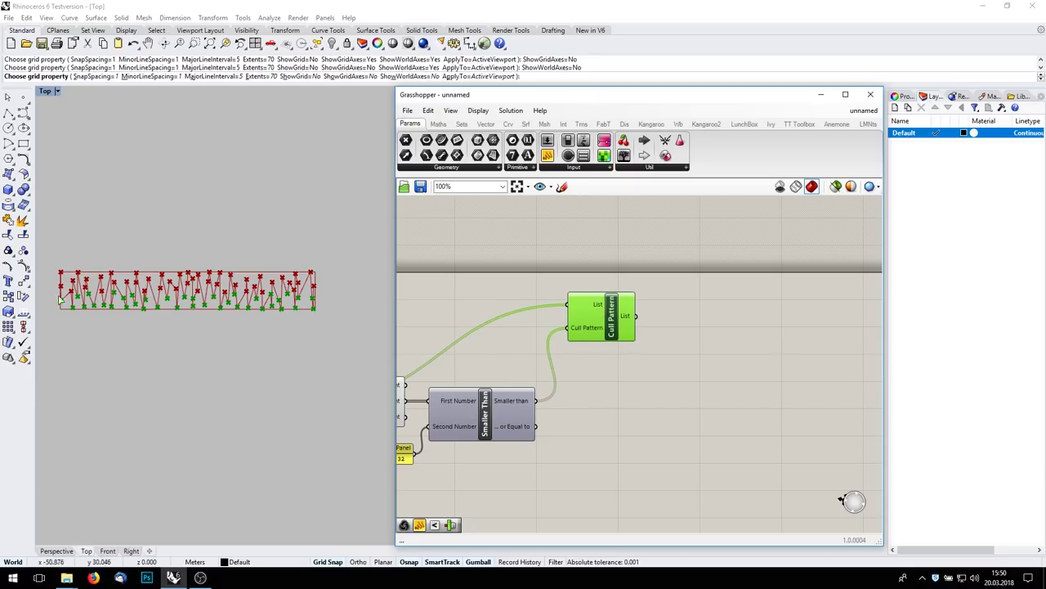
Step: Add a PolyLine component and connect the Cull Pattern component's List output to its Vertices input
{"action": "double_click", "coordinate": [699, 328]}
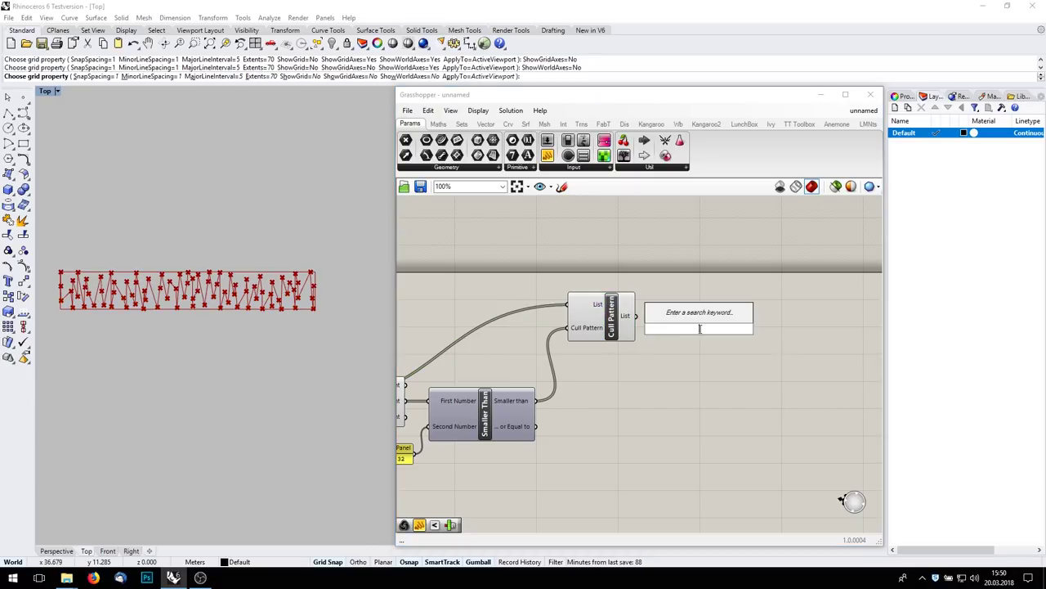
{"action": "type", "text": "polyl"}
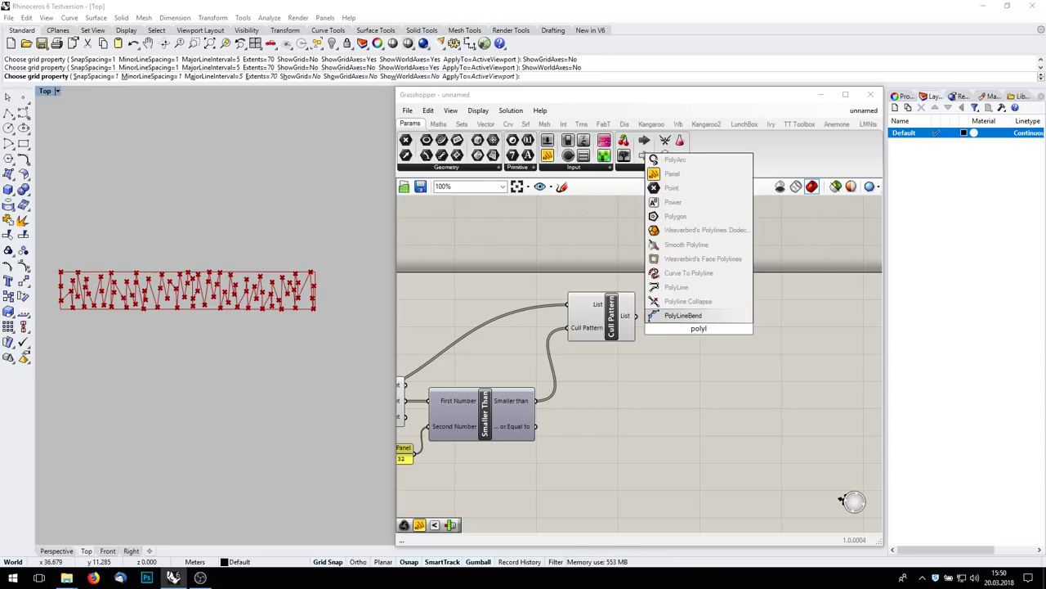
{"action": "left_click", "coordinate": [668, 290]}
{"action": "left_click_drag", "start_coordinate": [636, 316], "coordinate": [674, 323]}
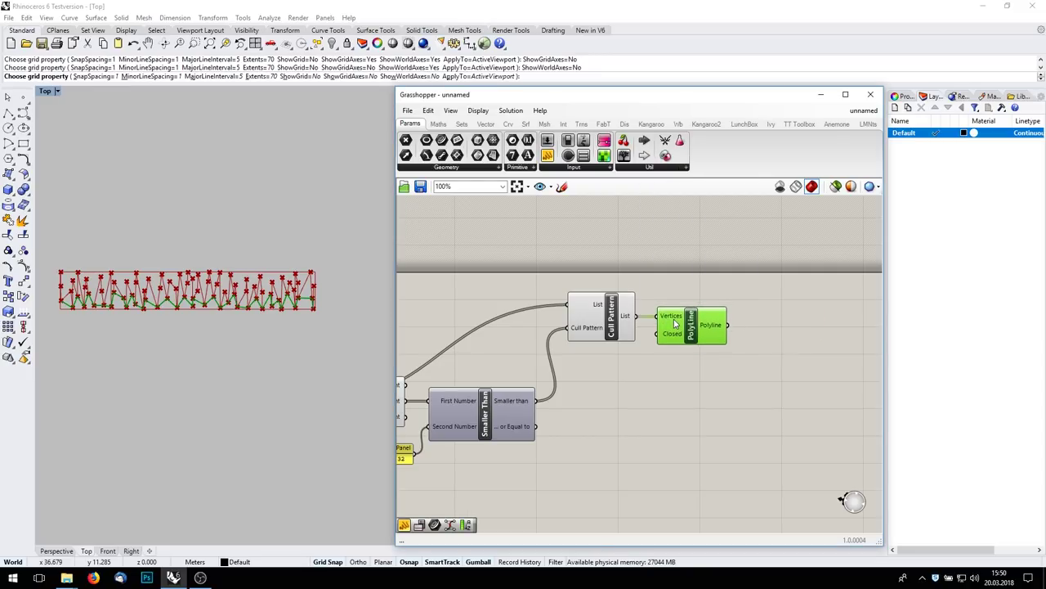
Step: Add a Dispatch component and connect the control points to List and the Smaller than output to Dispatch pattern
{"action": "right_click_drag", "start_coordinate": [703, 467], "coordinate": [729, 411]}
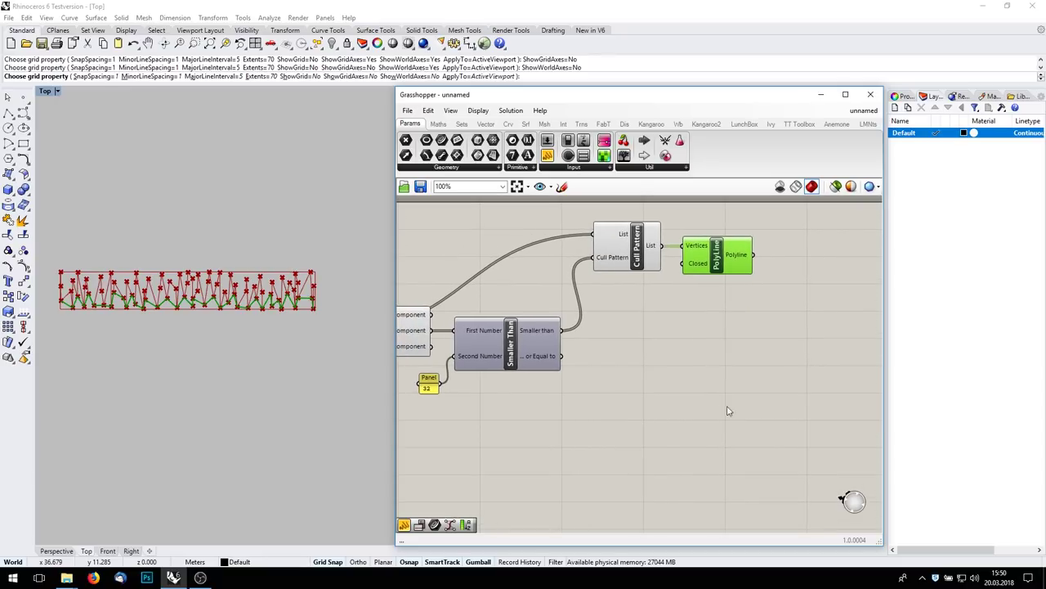
{"action": "double_click", "coordinate": [624, 403]}
{"action": "type", "text": "isp"}
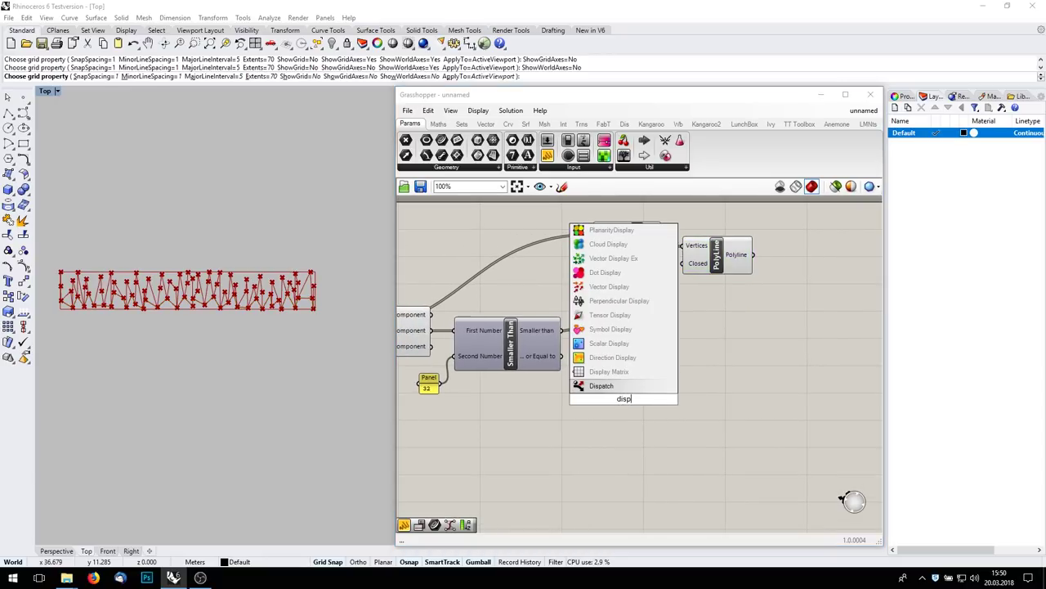
{"action": "key", "text": "Return"}
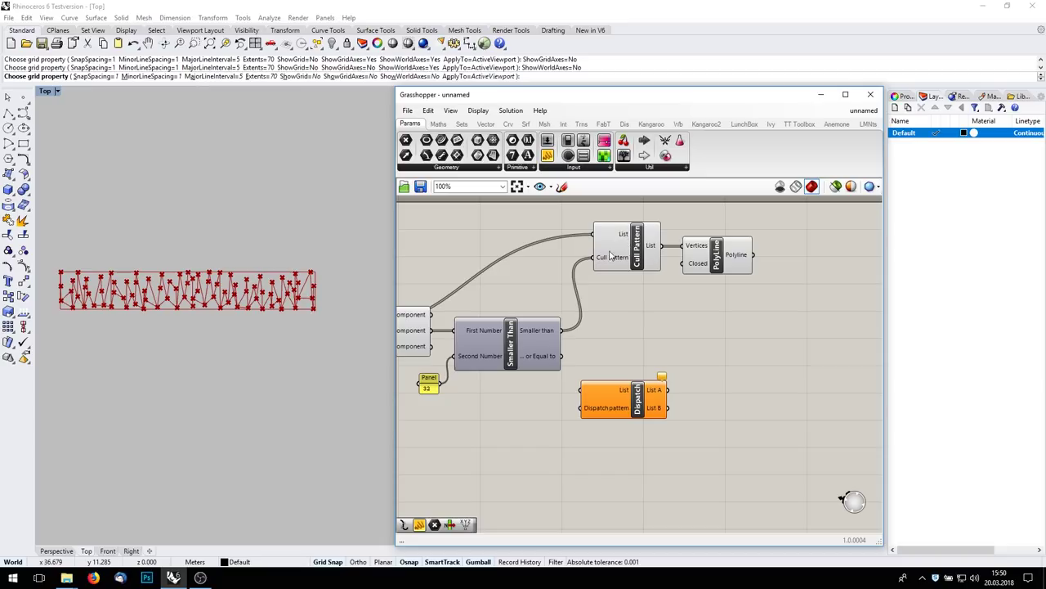
{"action": "right_click_drag", "start_coordinate": [655, 457], "coordinate": [706, 432]}
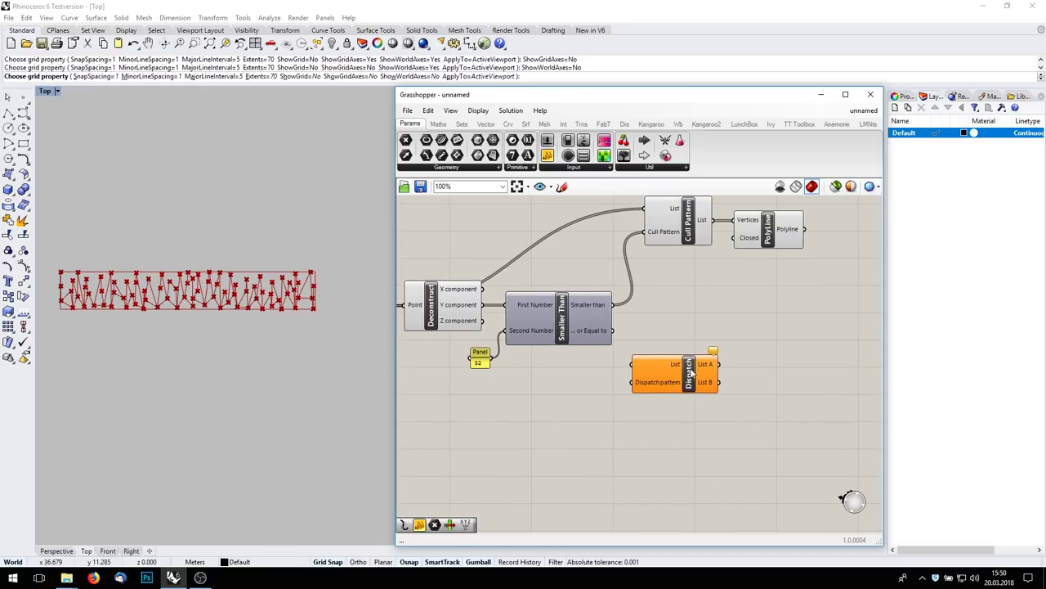
{"action": "right_click_drag", "start_coordinate": [498, 304], "coordinate": [565, 296]}
{"action": "left_click_drag", "start_coordinate": [461, 296], "coordinate": [703, 356]}
{"action": "left_click_drag", "start_coordinate": [681, 296], "coordinate": [700, 374]}
Step: Move the PolyLine component nearer to Dispatch and connect List A, followed by List B, to its Vertices input
{"action": "right_click_drag", "start_coordinate": [762, 336], "coordinate": [618, 330]}
{"action": "left_click_drag", "start_coordinate": [691, 224], "coordinate": [708, 282]}
{"action": "left_click_drag", "start_coordinate": [642, 350], "coordinate": [717, 292]}
{"action": "left_click_drag", "start_coordinate": [642, 367], "coordinate": [691, 282]}
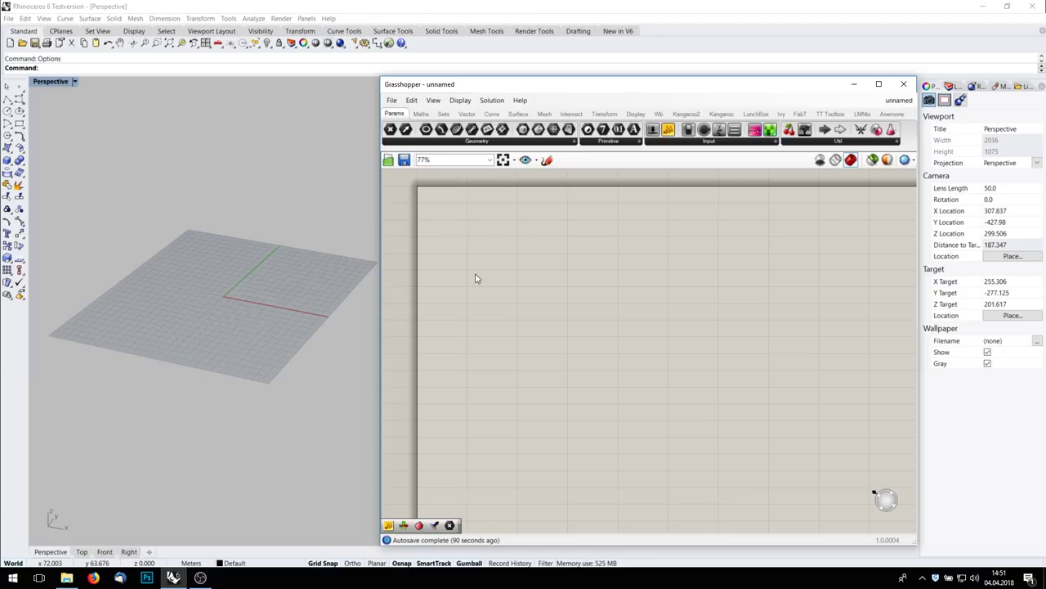
Step: Add a Square grid component to the empty canvas and shift it sideways to make room for its inputs
{"action": "double_click", "coordinate": [480, 239]}
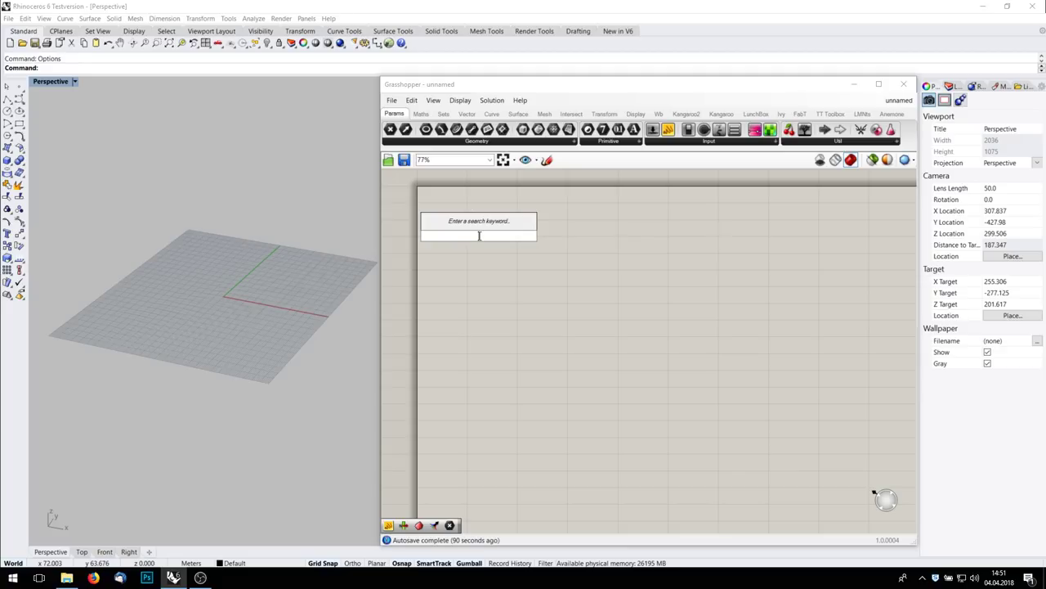
{"action": "type", "text": "Square"}
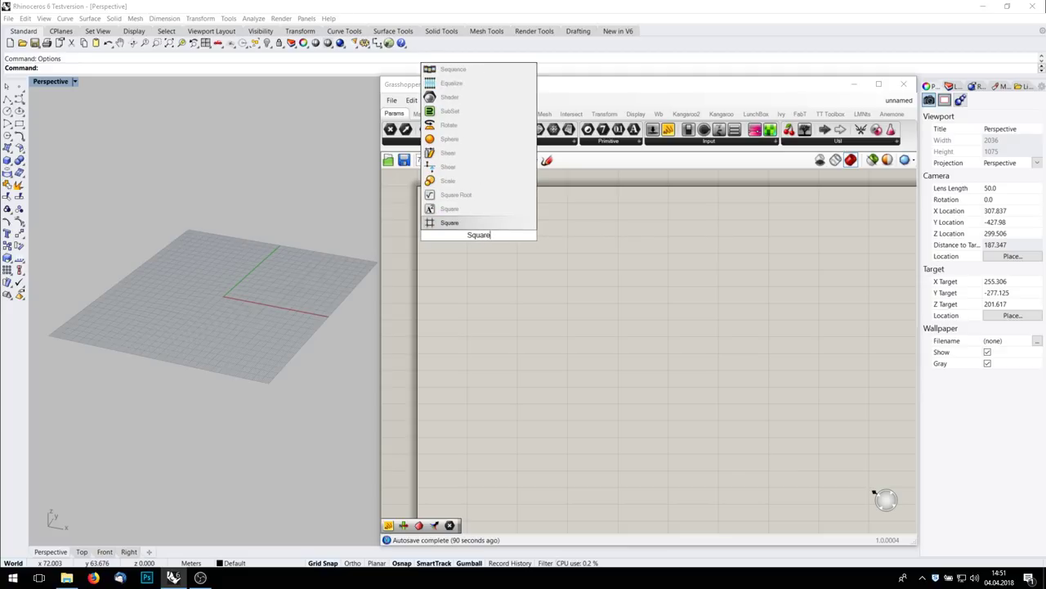
{"action": "key", "text": "Return"}
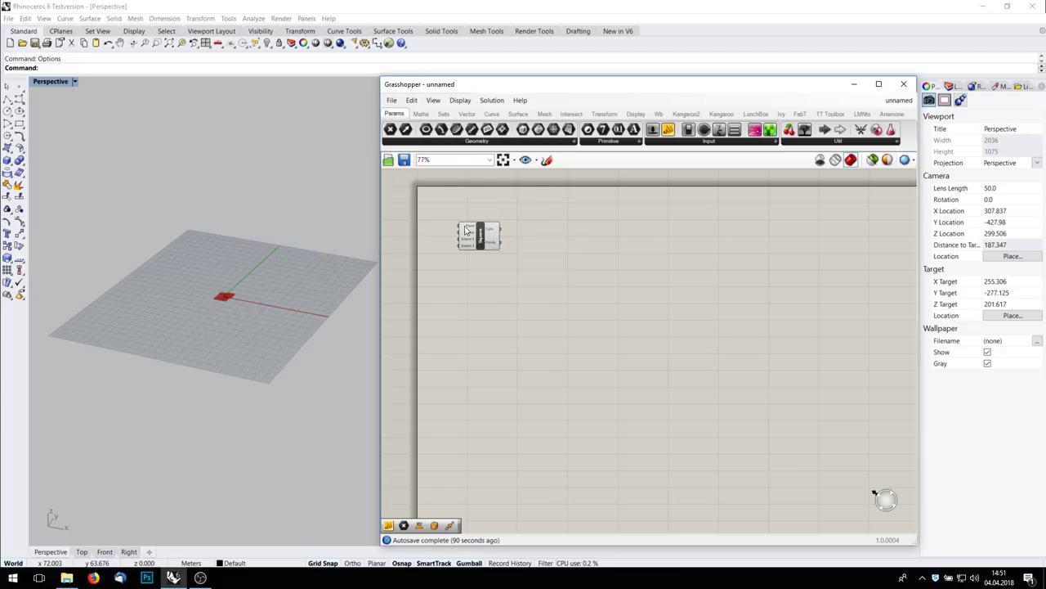
{"action": "scroll", "coordinate": [474, 246], "scroll_direction": "up", "scroll_amount": 3}
{"action": "right_click_drag", "start_coordinate": [474, 246], "coordinate": [599, 322]}
{"action": "left_click_drag", "start_coordinate": [671, 315], "coordinate": [690, 298]}
{"action": "scroll", "coordinate": [664, 307], "scroll_direction": "up", "scroll_amount": 2}
{"action": "right_click_drag", "start_coordinate": [661, 347], "coordinate": [644, 380]}
{"action": "left_click_drag", "start_coordinate": [691, 320], "coordinate": [753, 318]}
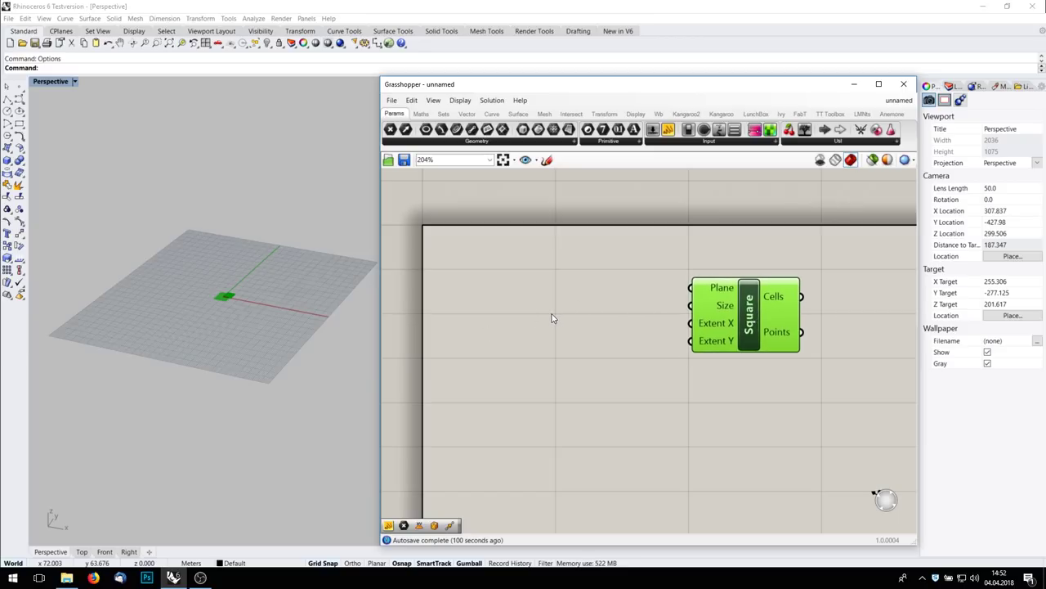
Step: Add a panel containing 10 and connect it to the Square component's Size input
{"action": "double_click", "coordinate": [531, 315]}
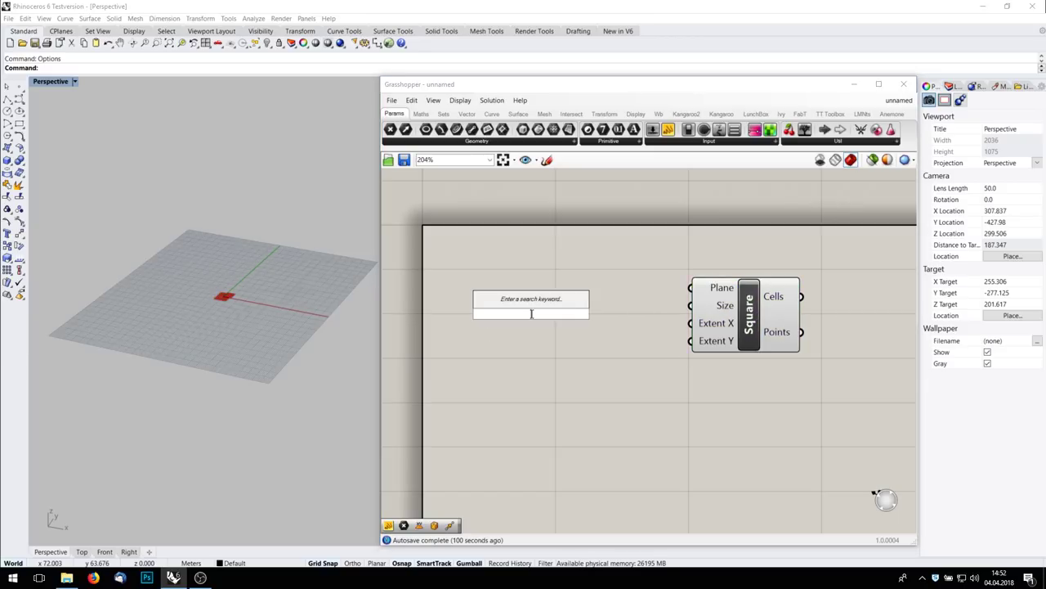
{"action": "type", "text": "//10"}
{"action": "key", "text": "Return"}
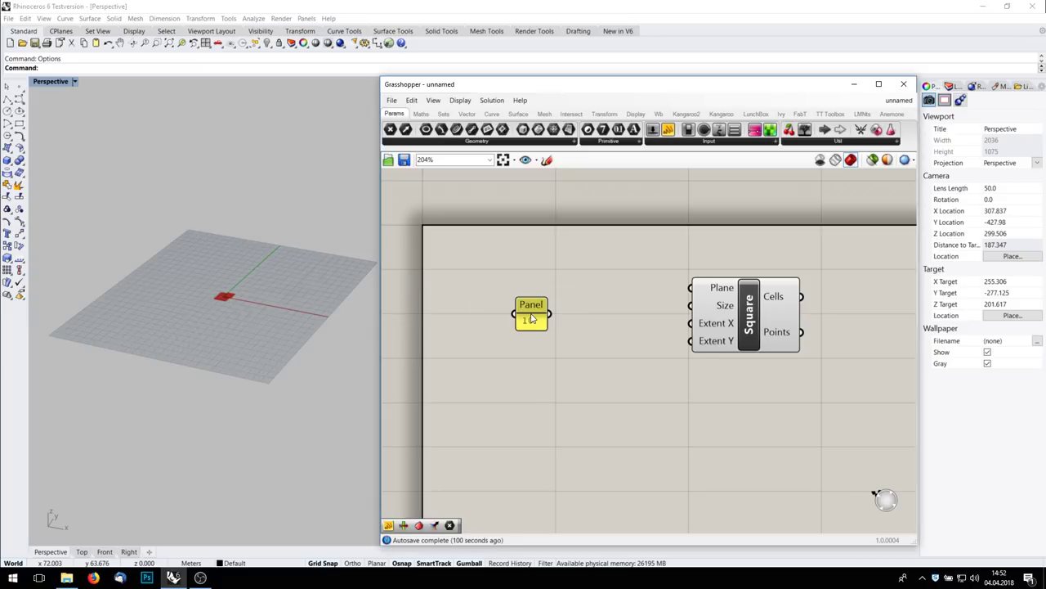
{"action": "left_click_drag", "start_coordinate": [559, 318], "coordinate": [533, 303]}
Step: Add a panel containing 9, connect it to Square's Extent X and Extent Y inputs, and place it beside the component
{"action": "double_click", "coordinate": [524, 406]}
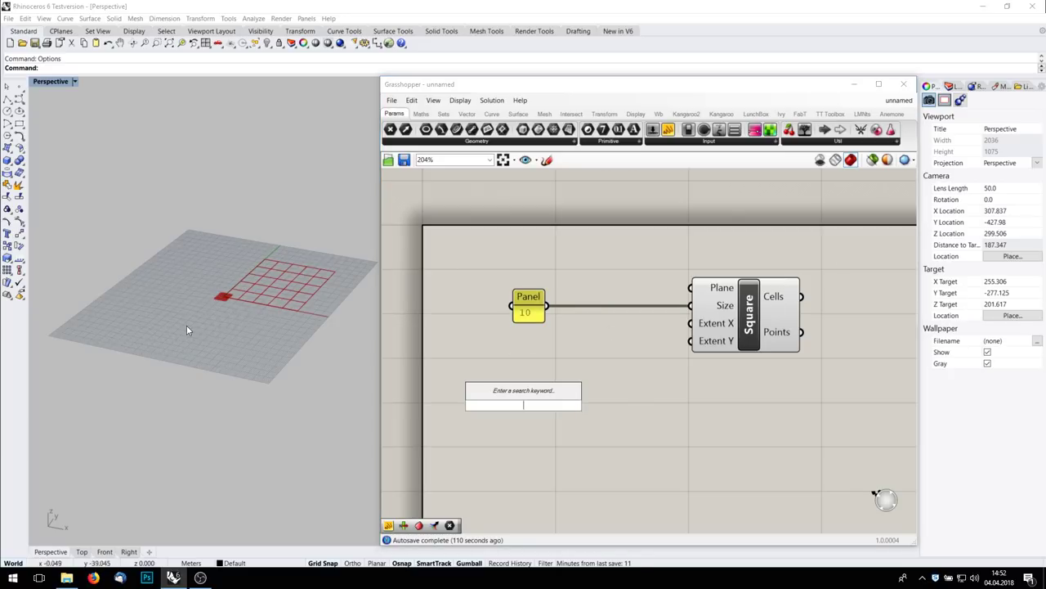
{"action": "type", "text": "/"}
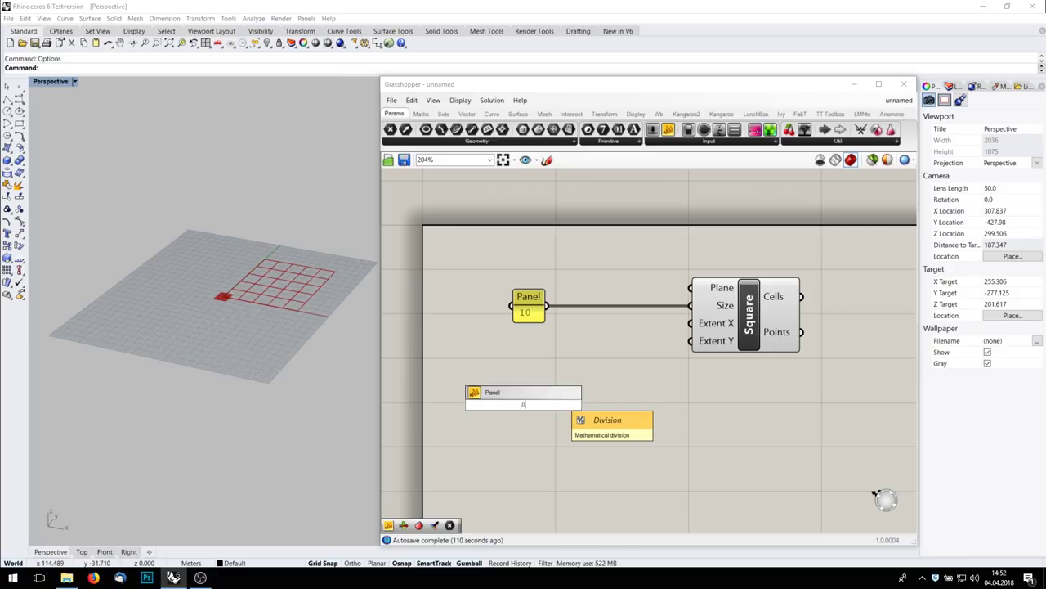
{"action": "type", "text": "/9"}
{"action": "key", "text": "Return"}
{"action": "left_click_drag", "start_coordinate": [540, 404], "coordinate": [691, 324]}
{"action": "left_click_drag", "start_coordinate": [540, 405], "coordinate": [691, 341]}
{"action": "left_click_drag", "start_coordinate": [537, 391], "coordinate": [632, 340]}
Step: Turn off the viewport preview of the Square grid component
{"action": "right_click_drag", "start_coordinate": [865, 343], "coordinate": [705, 406]}
{"action": "mouse_move", "coordinate": [655, 350]}
{"action": "left_click", "coordinate": [598, 357]}
{"action": "middle_click", "coordinate": [598, 357]}
{"action": "left_click", "coordinate": [634, 322]}
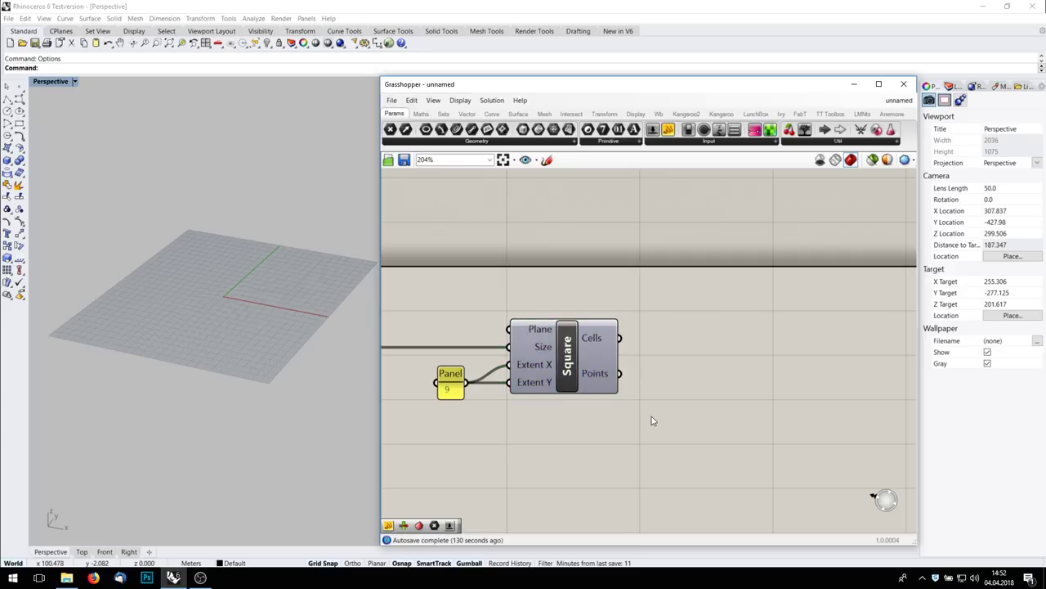
Step: Add a panel beside the Square component and connect the Points output to it
{"action": "right_click", "coordinate": [602, 375]}
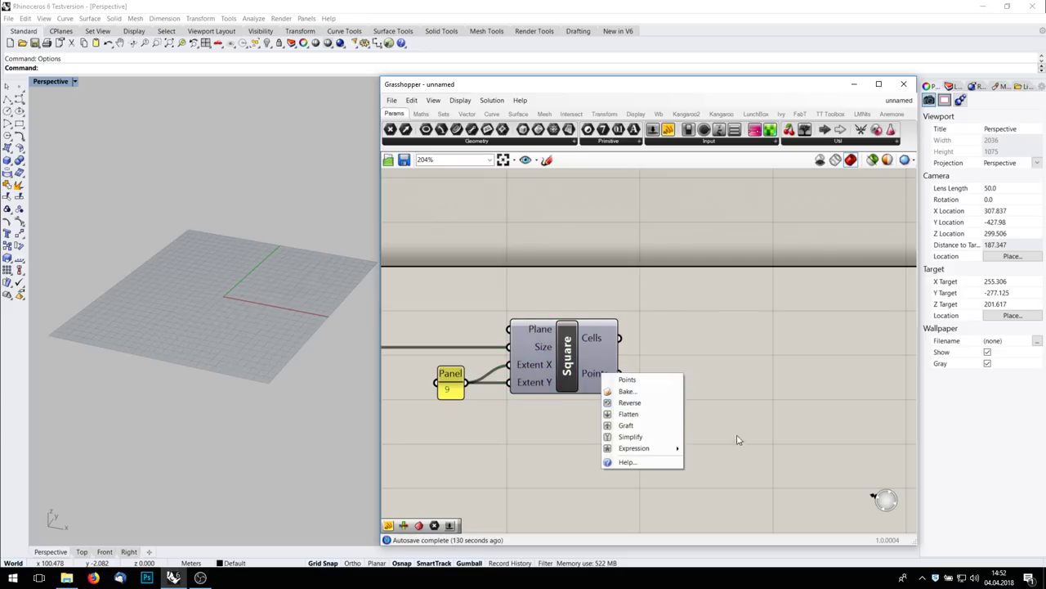
{"action": "left_click", "coordinate": [804, 428]}
{"action": "left_click_drag", "start_coordinate": [668, 129], "coordinate": [801, 497]}
{"action": "left_click_drag", "start_coordinate": [620, 374], "coordinate": [753, 364]}
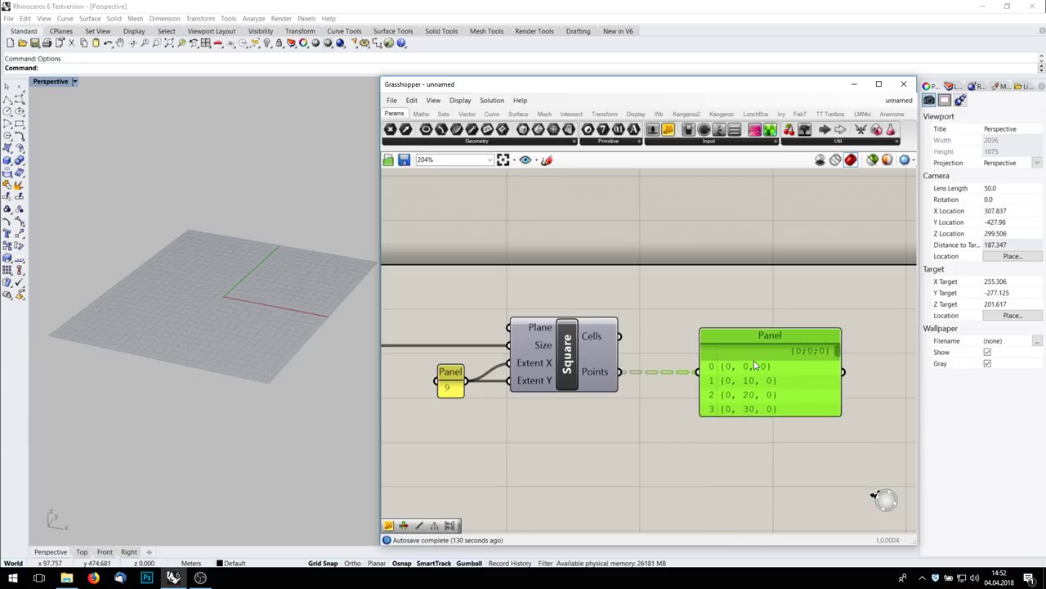
Step: Simplify the Square component's Points output and delete the panel that lists the points
{"action": "right_click", "coordinate": [595, 374]}
{"action": "left_click", "coordinate": [615, 449]}
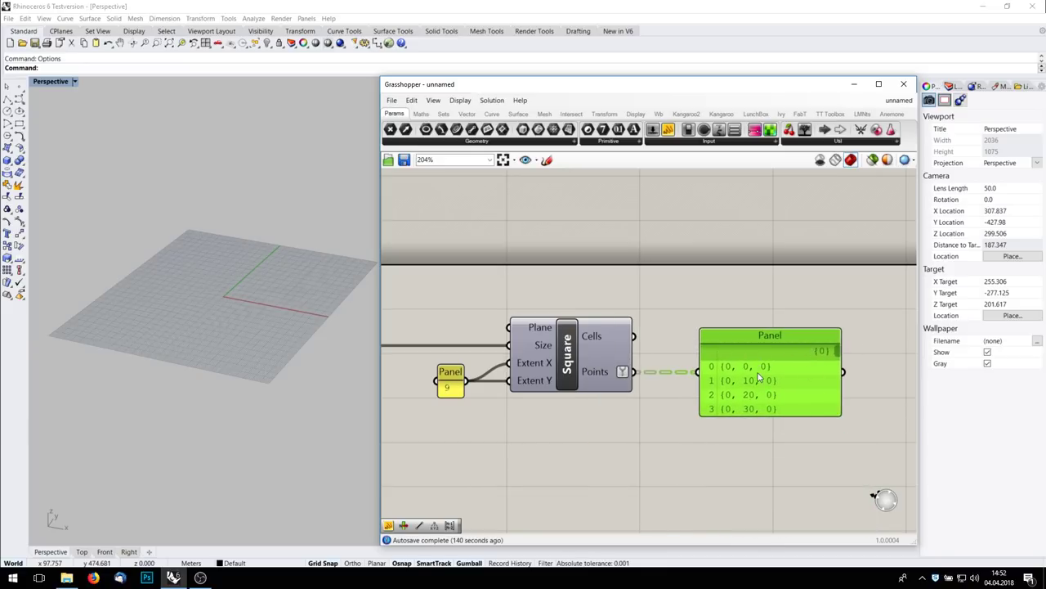
{"action": "key", "text": "Delete"}
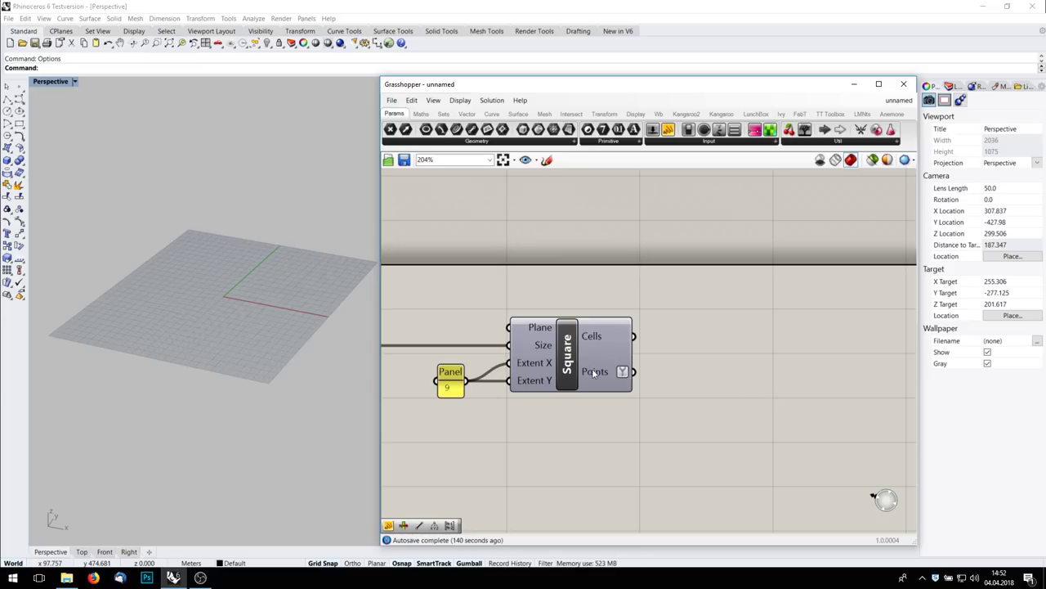
Step: Add a Move component after Square, connect Square's Points output to its Geometry input, and space it out from Square
{"action": "double_click", "coordinate": [846, 376]}
{"action": "type", "text": "move"}
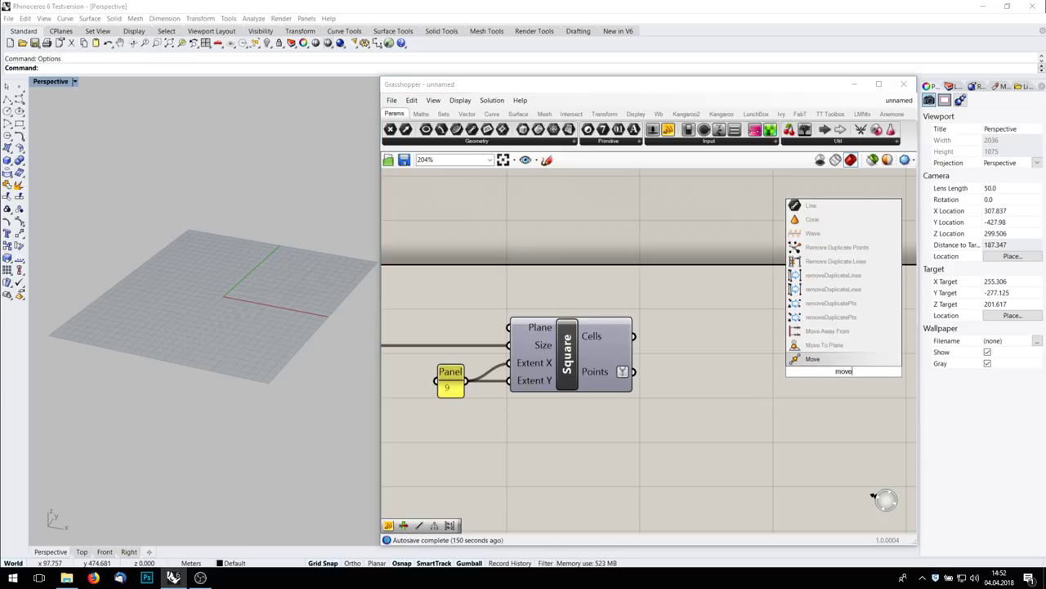
{"action": "key", "text": "Return"}
{"action": "left_click_drag", "start_coordinate": [635, 372], "coordinate": [799, 357]}
{"action": "left_click_drag", "start_coordinate": [825, 368], "coordinate": [864, 388]}
Step: Add a Point parameter, connect Square's Points output to it, and place it above the Move component
{"action": "double_click", "coordinate": [679, 398]}
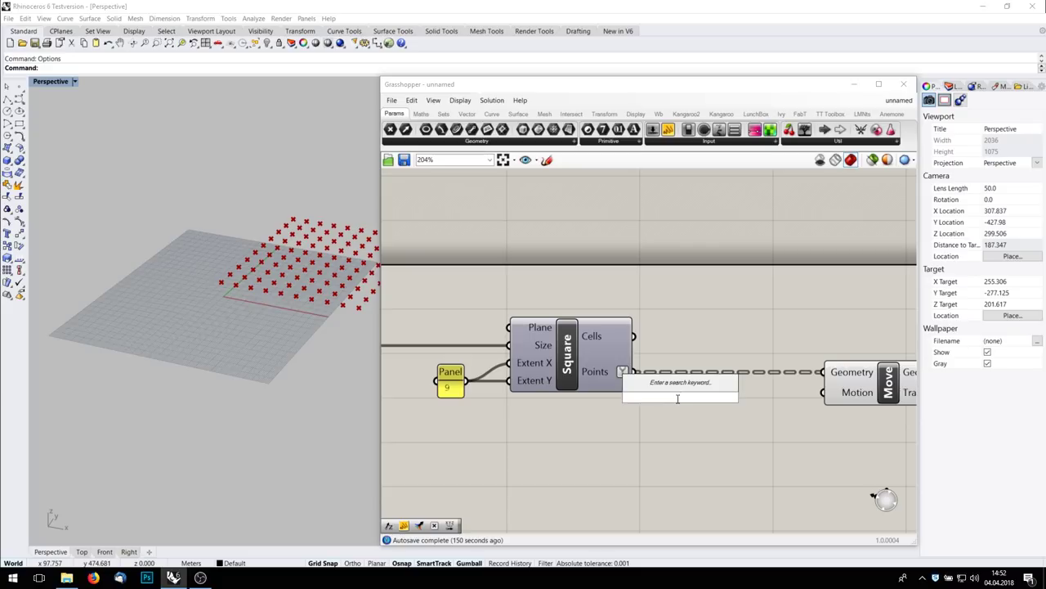
{"action": "type", "text": "point"}
{"action": "key", "text": "Return"}
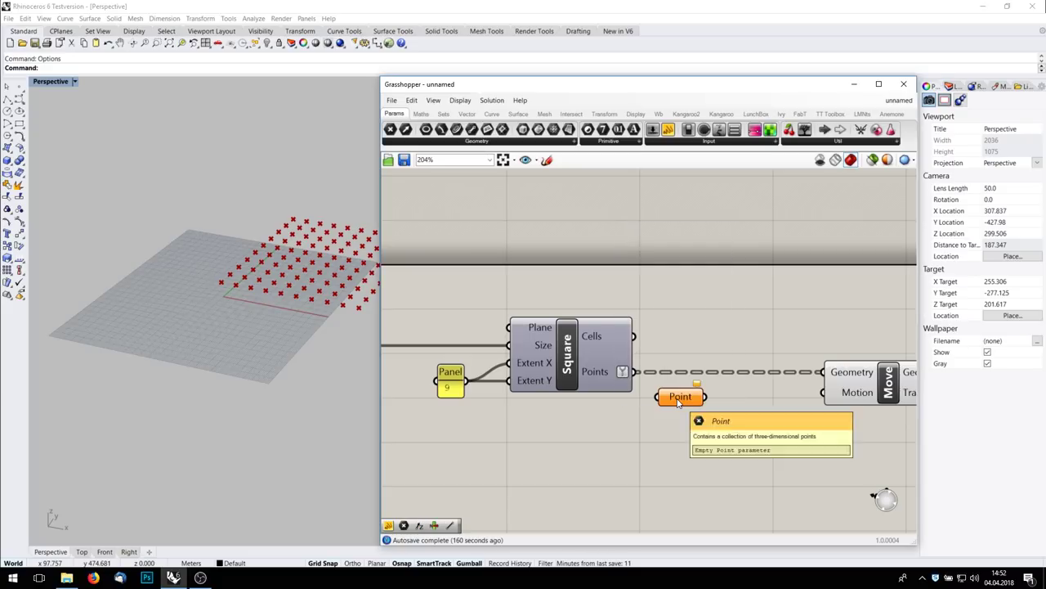
{"action": "left_click_drag", "start_coordinate": [678, 398], "coordinate": [722, 327]}
{"action": "left_click_drag", "start_coordinate": [634, 373], "coordinate": [697, 331]}
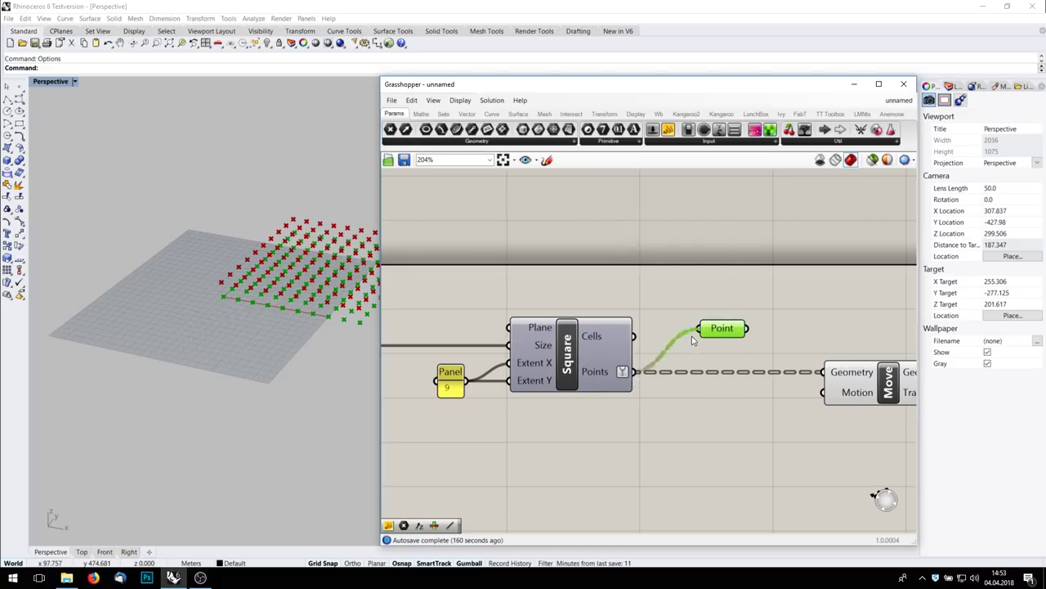
{"action": "right_click_drag", "start_coordinate": [662, 364], "coordinate": [558, 312]}
{"action": "left_click_drag", "start_coordinate": [619, 276], "coordinate": [830, 275]}
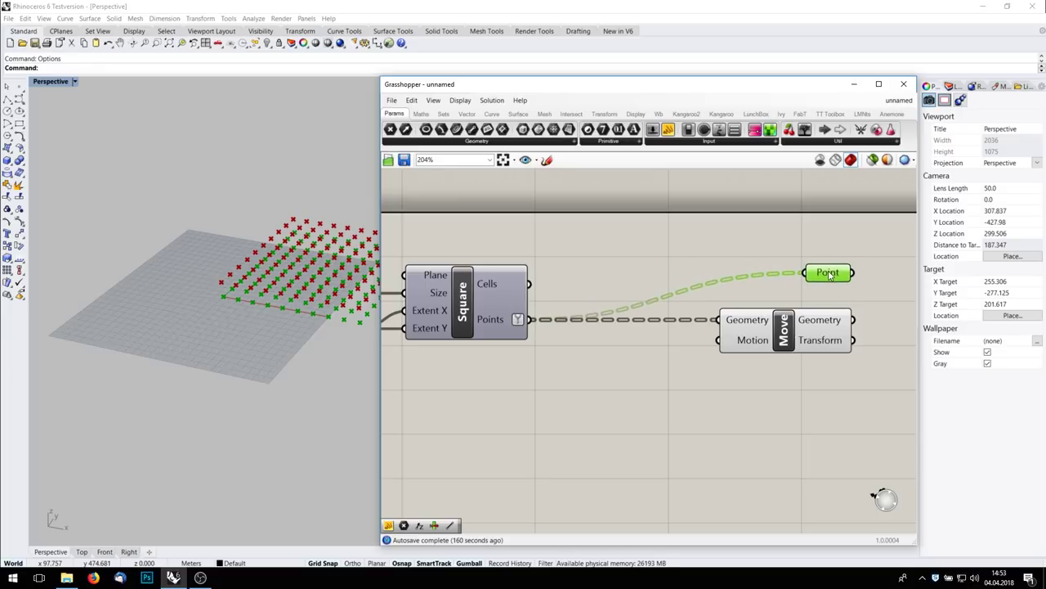
Step: Add a Unit Z component below Square, connect its Unit vector output to Move's Motion input, and place it near Move
{"action": "double_click", "coordinate": [657, 452]}
{"action": "type", "text": "z"}
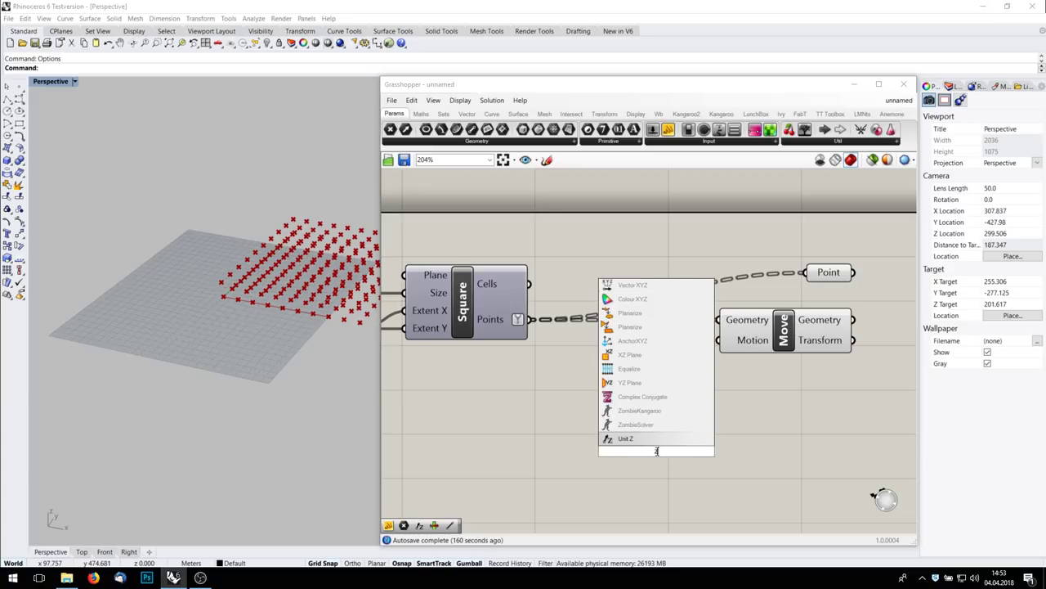
{"action": "key", "text": "Return"}
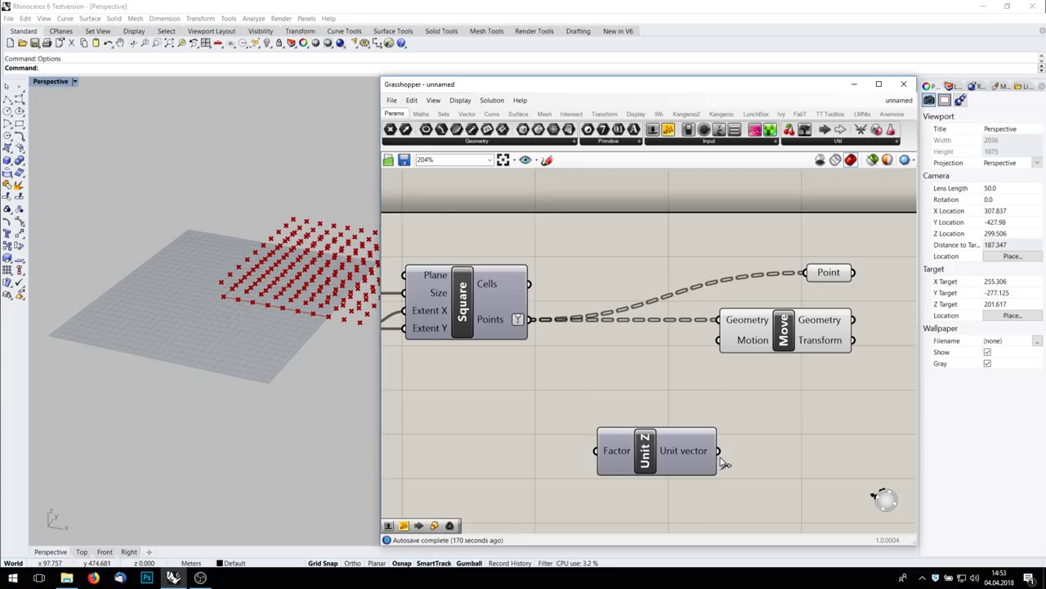
{"action": "left_click_drag", "start_coordinate": [721, 423], "coordinate": [720, 340]}
{"action": "left_click_drag", "start_coordinate": [658, 460], "coordinate": [596, 402]}
Step: Add a number slider ranging from 0 to 100 with value 50 and connect it to Unit Z's Factor input
{"action": "right_click_drag", "start_coordinate": [532, 427], "coordinate": [677, 410]}
{"action": "left_click", "coordinate": [554, 429]}
{"action": "double_click", "coordinate": [554, 429]}
{"action": "type", "text": "5"}
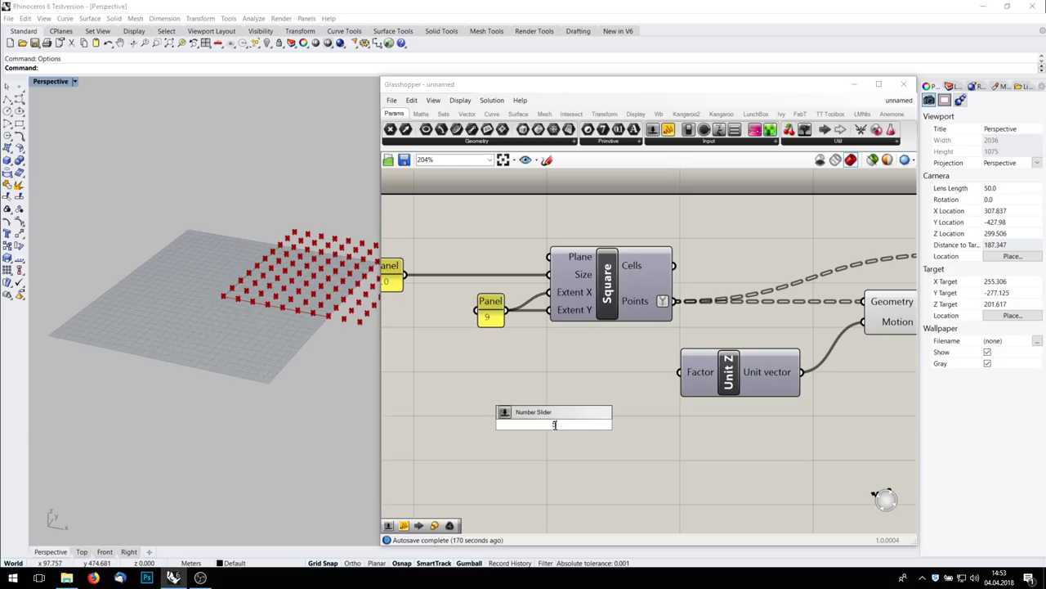
{"action": "key", "text": "BackSpace"}
{"action": "key", "text": "BackSpace"}
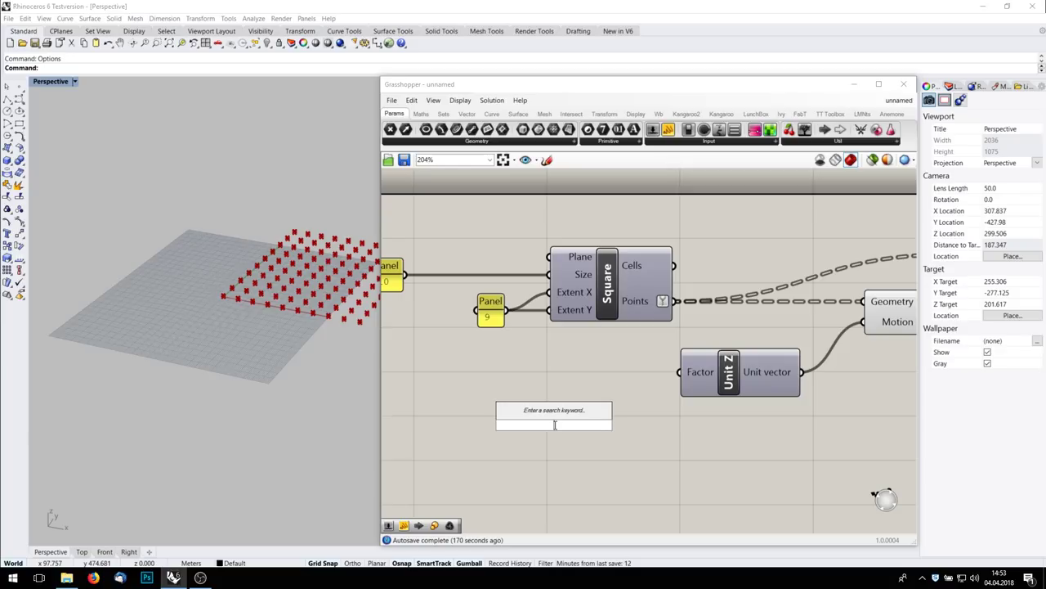
{"action": "type", "text": "0<50<100"}
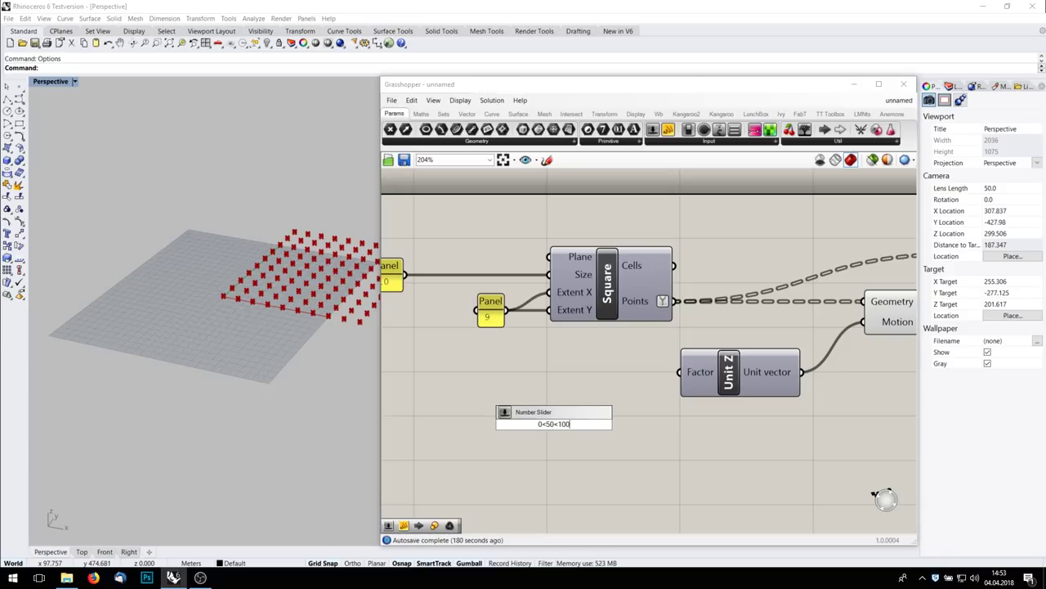
{"action": "key", "text": "Return"}
{"action": "left_click_drag", "start_coordinate": [647, 424], "coordinate": [680, 372]}
{"action": "right_click_drag", "start_coordinate": [867, 386], "coordinate": [759, 397]}
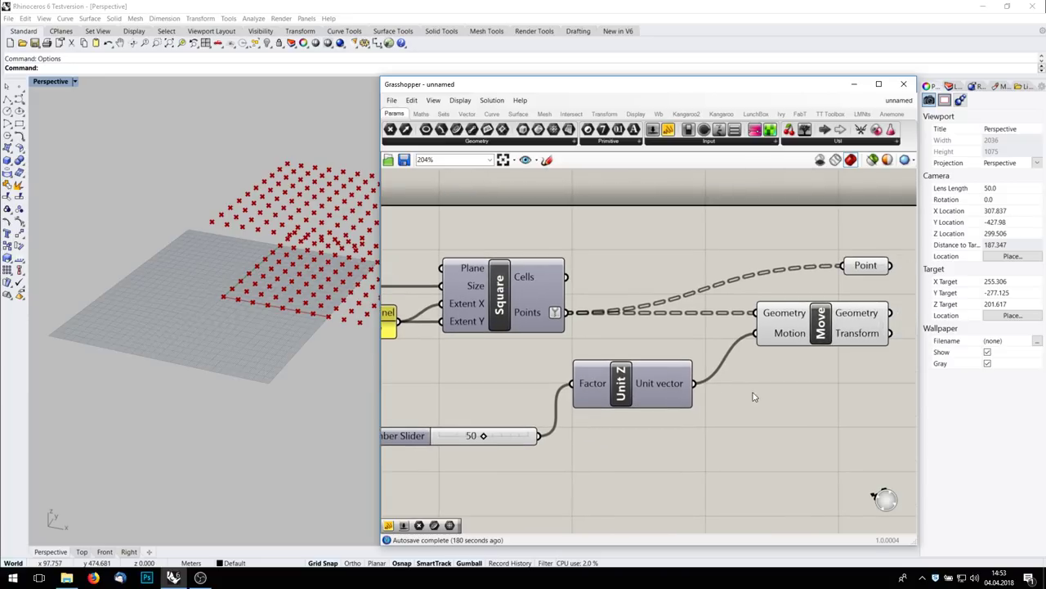
Step: Vary the Factor slider to 51 and back to 50, inspecting Unit Z's vector output
{"action": "left_click_drag", "start_coordinate": [483, 436], "coordinate": [485, 435]}
{"action": "right_click_drag", "start_coordinate": [814, 333], "coordinate": [743, 353]}
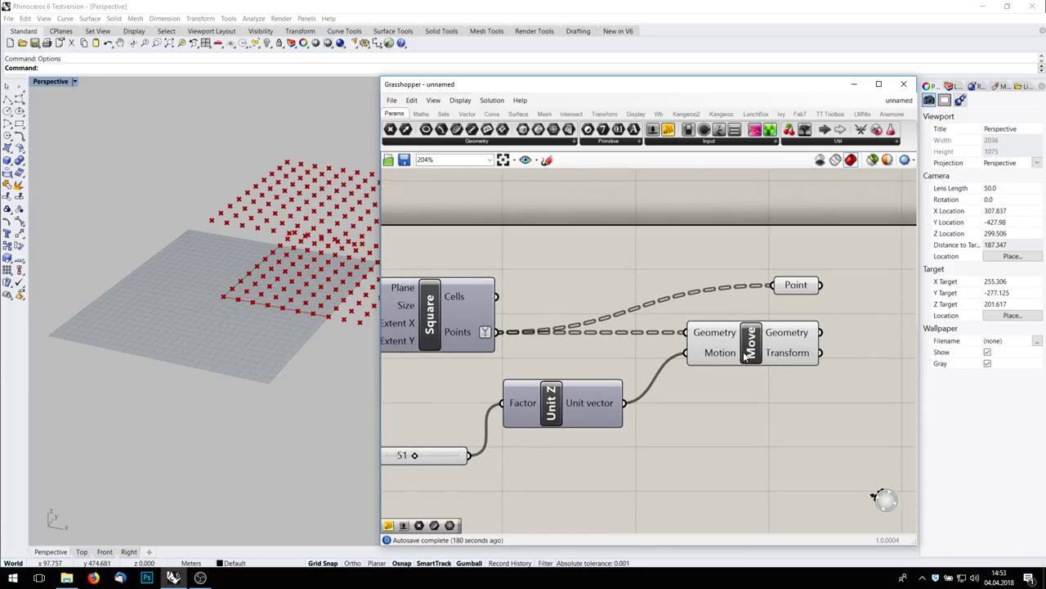
{"action": "left_click", "coordinate": [592, 403]}
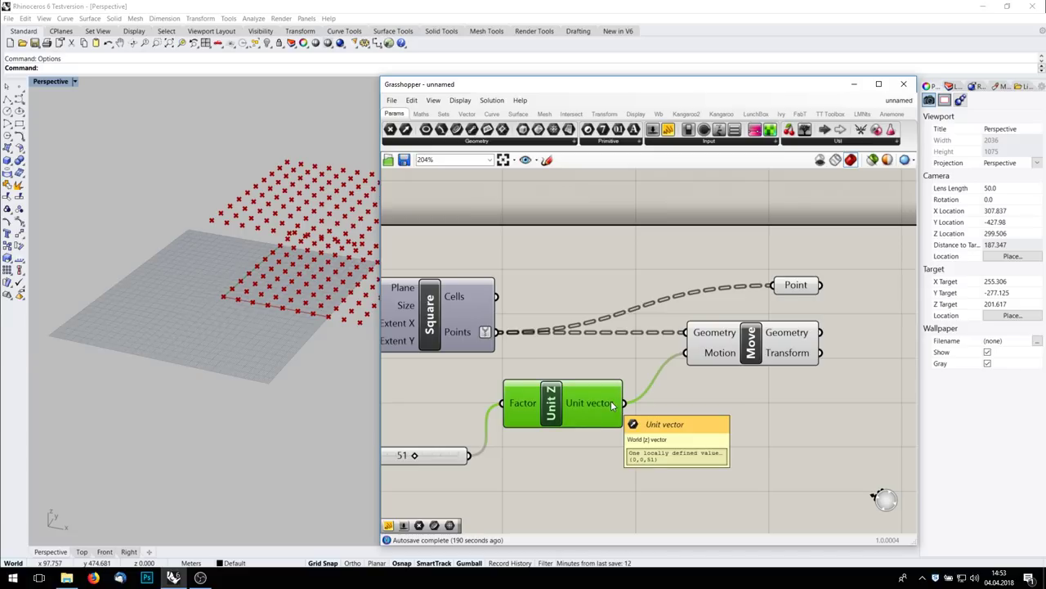
{"action": "mouse_move", "coordinate": [605, 406]}
{"action": "right_click_drag", "start_coordinate": [498, 438], "coordinate": [576, 425]}
{"action": "left_click_drag", "start_coordinate": [491, 444], "coordinate": [485, 443]}
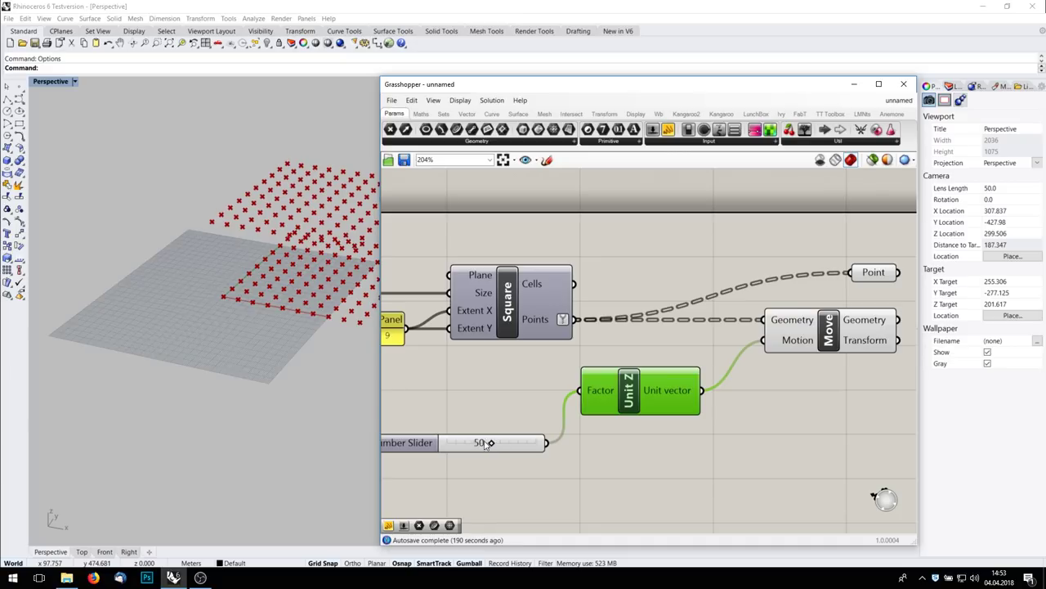
Step: Add a PolyLine component and place it on free canvas below and beyond Move
{"action": "right_click_drag", "start_coordinate": [850, 380], "coordinate": [715, 372]}
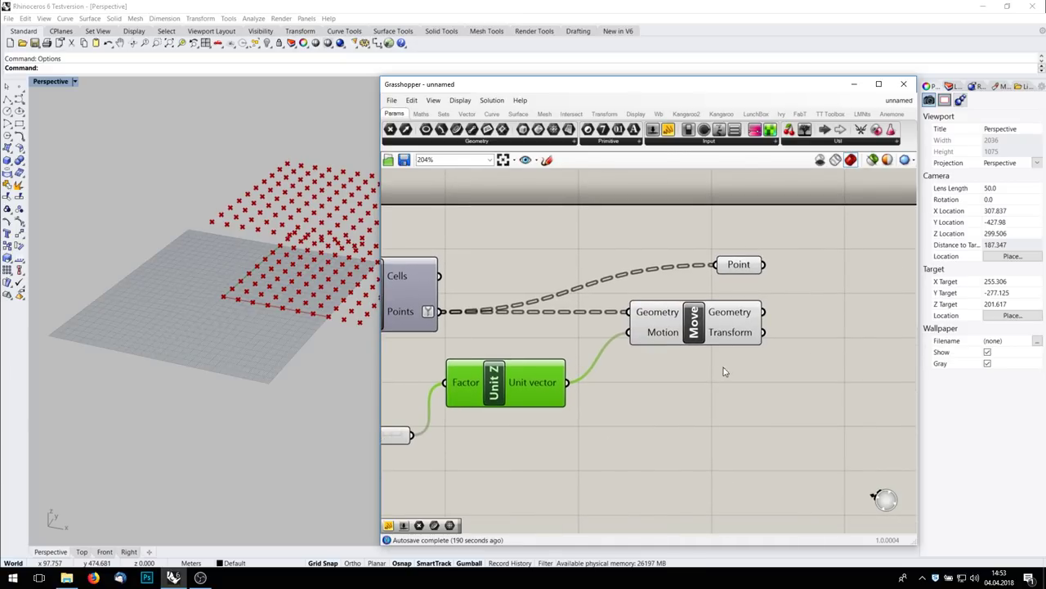
{"action": "scroll", "coordinate": [904, 360], "scroll_direction": "down", "scroll_amount": 3}
{"action": "right_click_drag", "start_coordinate": [839, 366], "coordinate": [770, 360]}
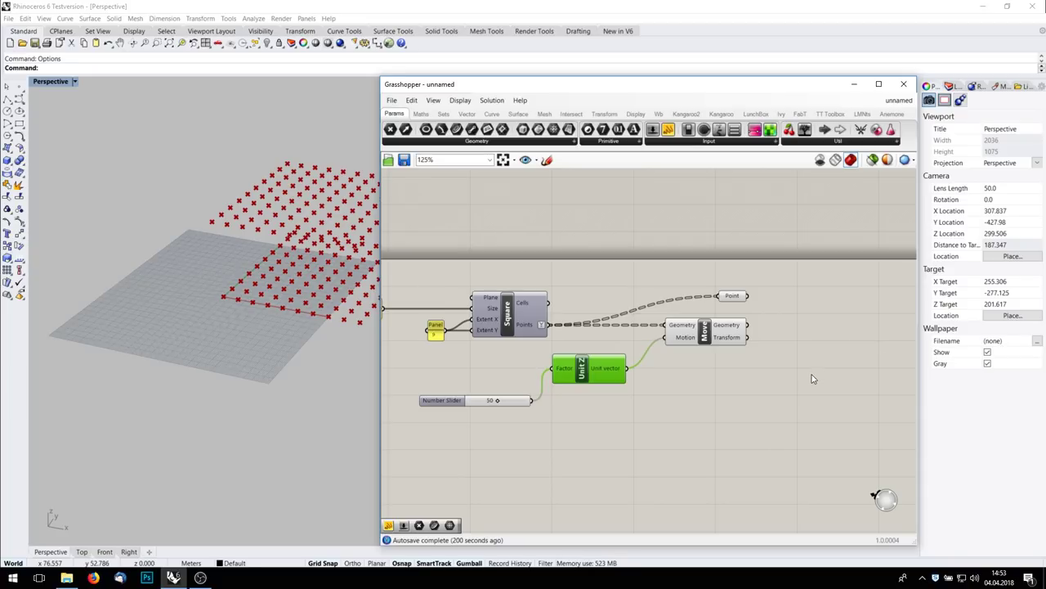
{"action": "right_click_drag", "start_coordinate": [803, 380], "coordinate": [749, 365]}
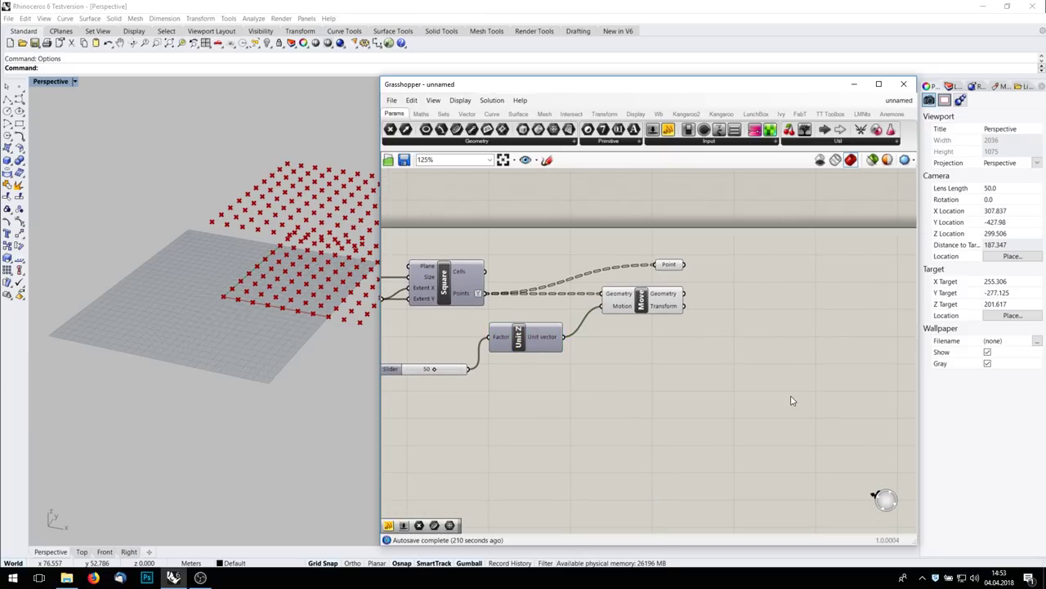
{"action": "double_click", "coordinate": [791, 398]}
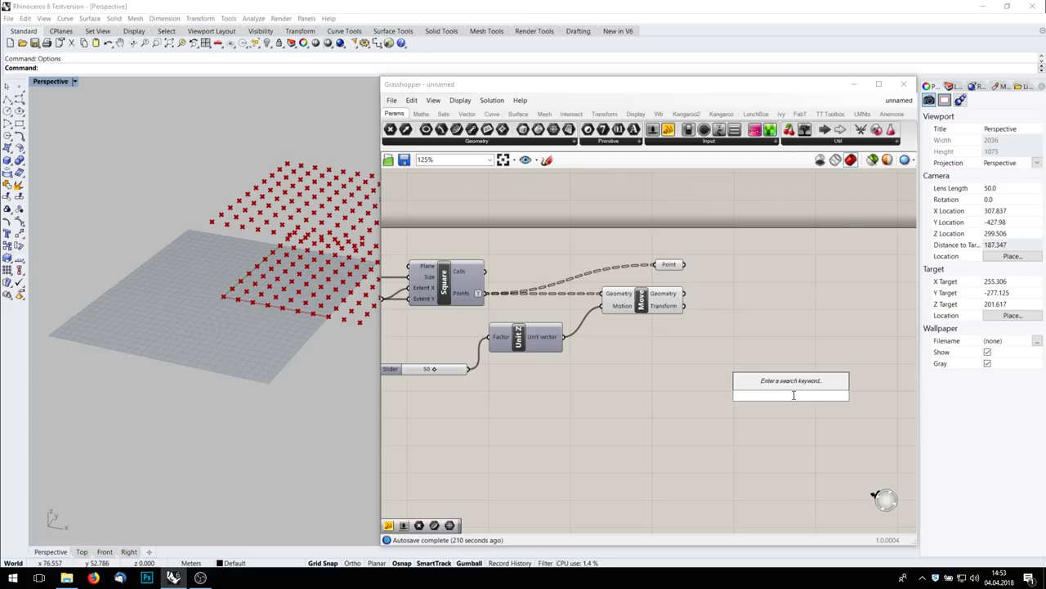
{"action": "type", "text": "polylin"}
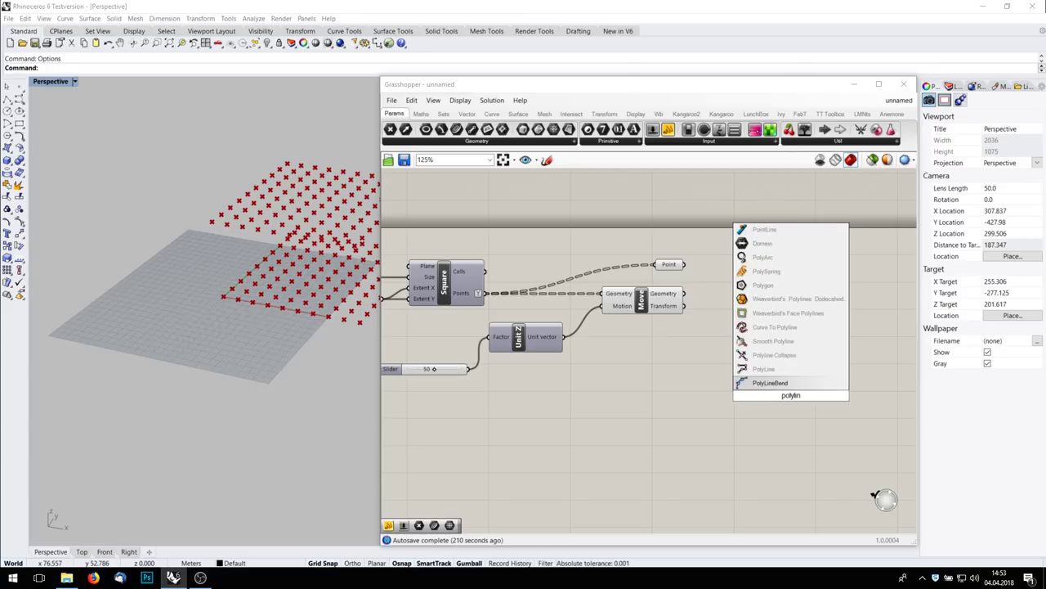
{"action": "key", "text": "Up"}
{"action": "key", "text": "Return"}
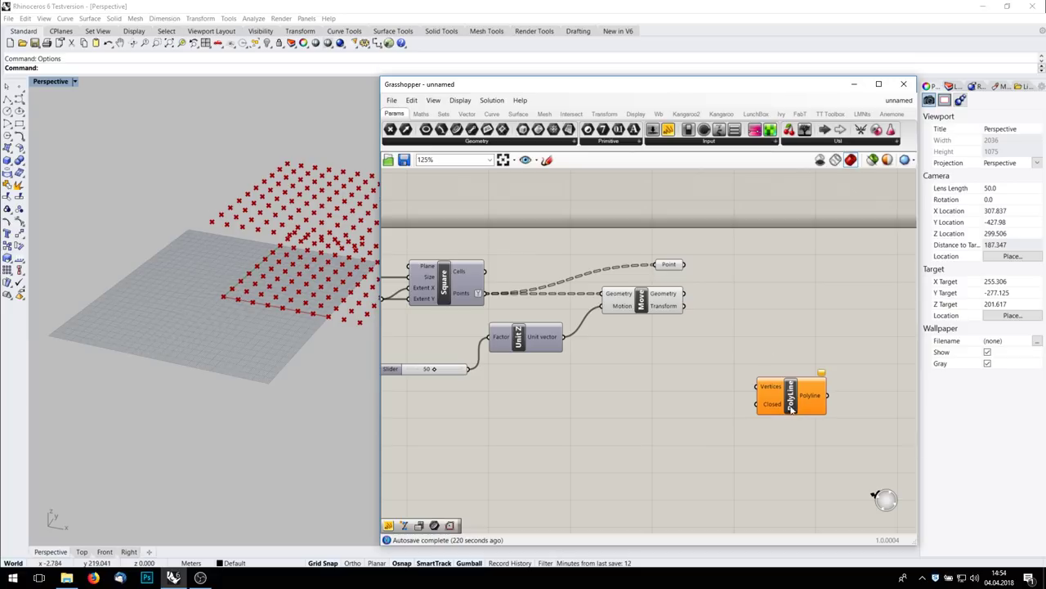
{"action": "left_click_drag", "start_coordinate": [791, 409], "coordinate": [857, 427]}
Step: Add a Weave component and place it in front of the PolyLine component
{"action": "double_click", "coordinate": [661, 424]}
{"action": "type", "text": "waeva"}
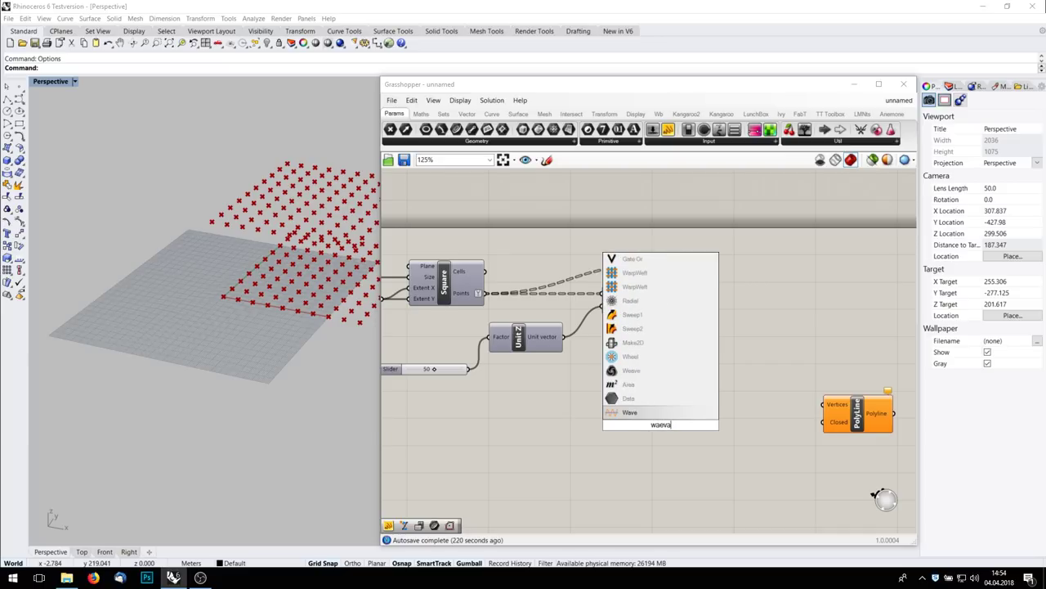
{"action": "key", "text": "BackSpace"}
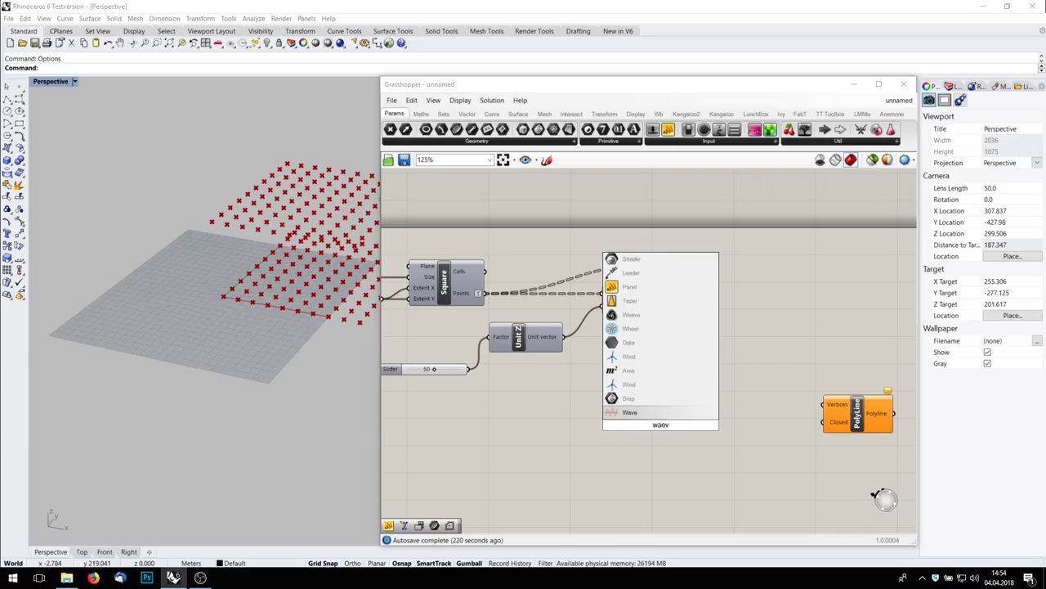
{"action": "left_click", "coordinate": [633, 352]}
{"action": "right_click_drag", "start_coordinate": [719, 452], "coordinate": [652, 385]}
{"action": "left_click_drag", "start_coordinate": [611, 360], "coordinate": [687, 341]}
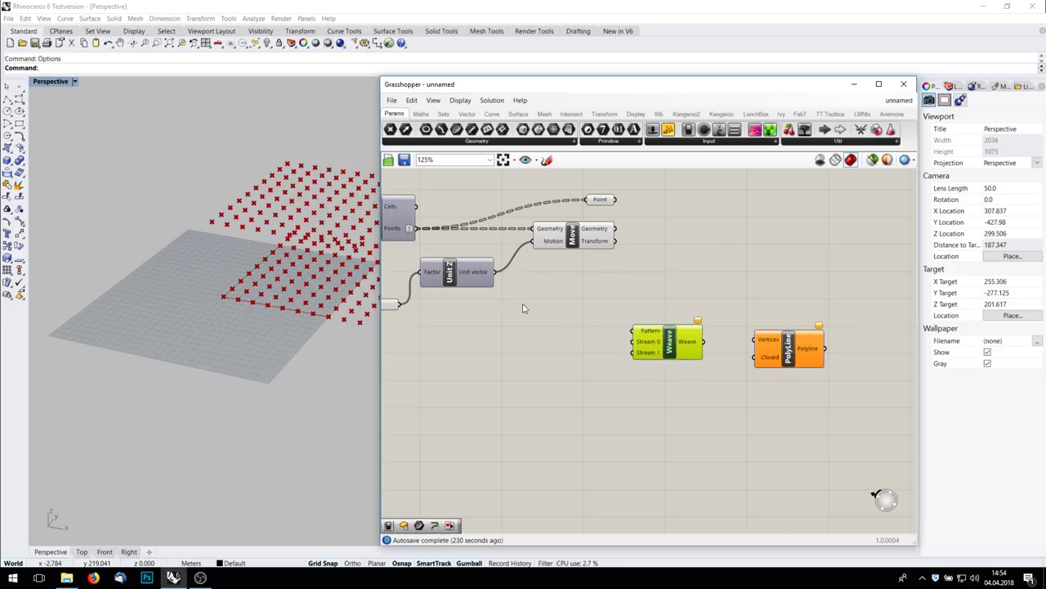
Step: Connect the Point parameter to Weave's Stream 0 and Move's Geometry output to Stream 1
{"action": "right_click_drag", "start_coordinate": [523, 306], "coordinate": [628, 305]}
{"action": "left_click_drag", "start_coordinate": [721, 197], "coordinate": [750, 340]}
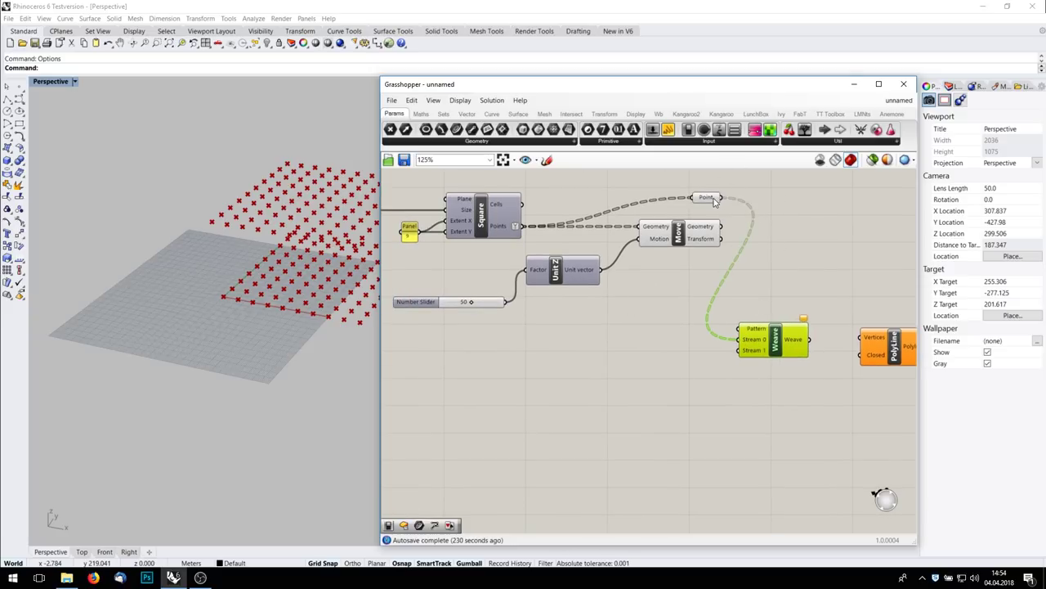
{"action": "left_click_drag", "start_coordinate": [720, 197], "coordinate": [739, 350]}
{"action": "right_click_drag", "start_coordinate": [837, 371], "coordinate": [778, 366]}
{"action": "left_click_drag", "start_coordinate": [746, 342], "coordinate": [736, 332]}
Step: Add a panel listing 0, 1, 1, 0 on separate lines and make it output each line as a separate item
{"action": "double_click", "coordinate": [616, 442]}
{"action": "type", "text": "0"}
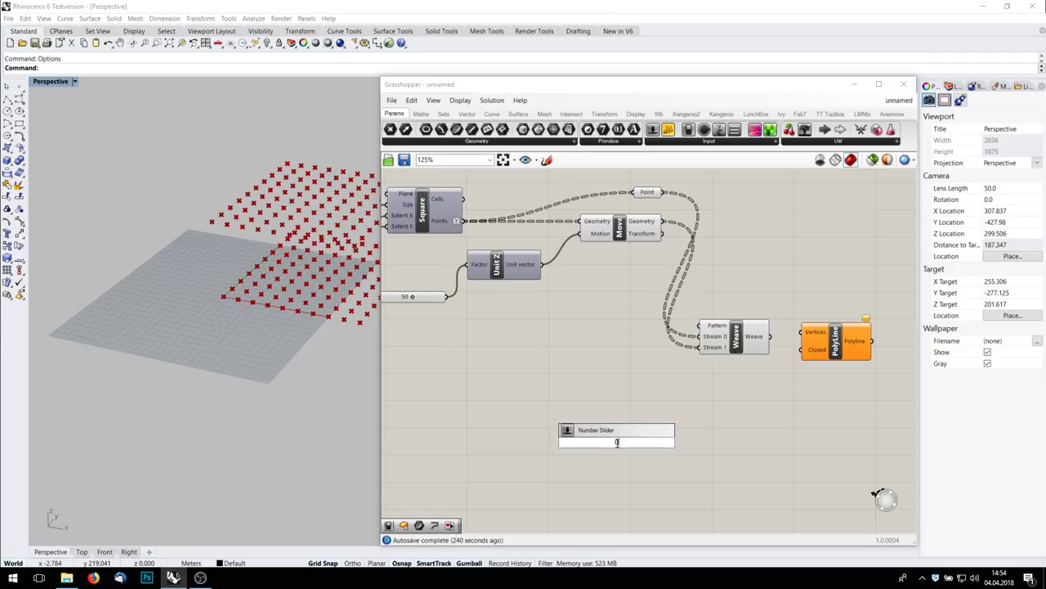
{"action": "key", "text": "BackSpace"}
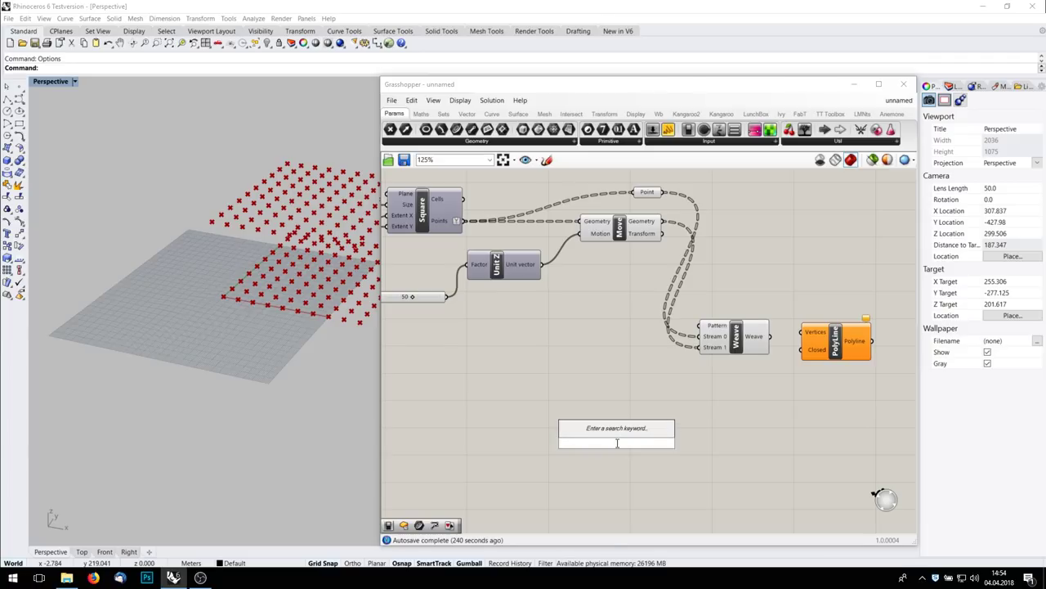
{"action": "type", "text": "//"}
{"action": "key", "text": "Return"}
{"action": "double_click", "coordinate": [618, 444]}
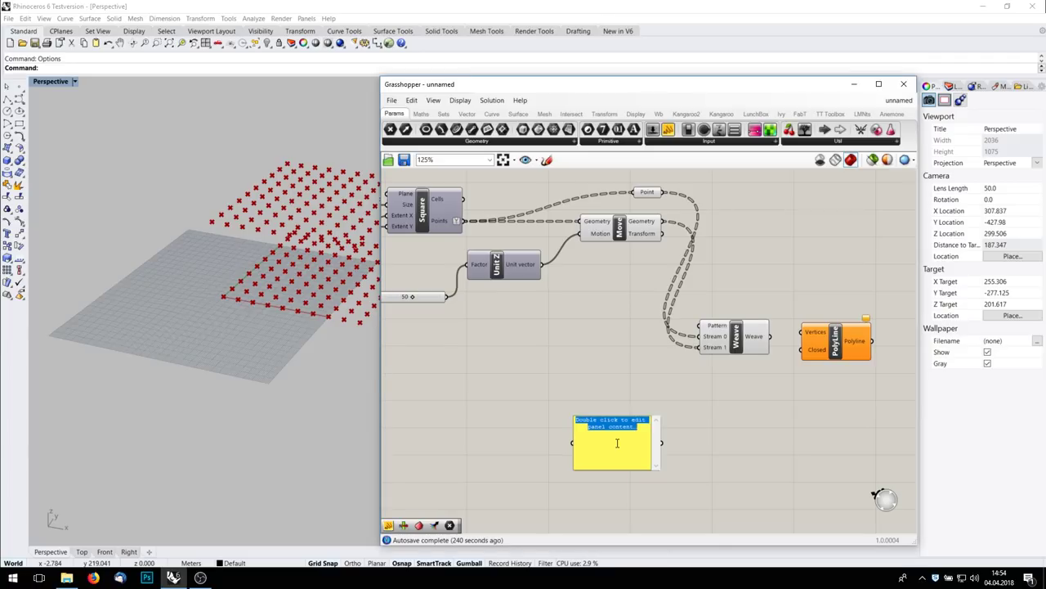
{"action": "type", "text": "0"}
{"action": "left_click", "coordinate": [779, 460]}
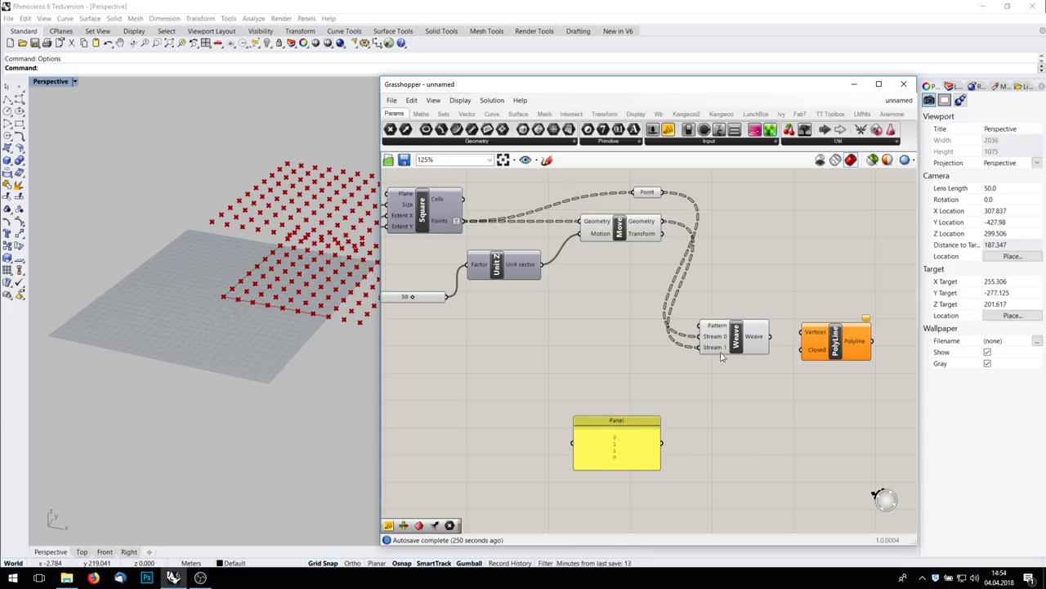
{"action": "right_click", "coordinate": [640, 445]}
{"action": "left_click", "coordinate": [678, 352]}
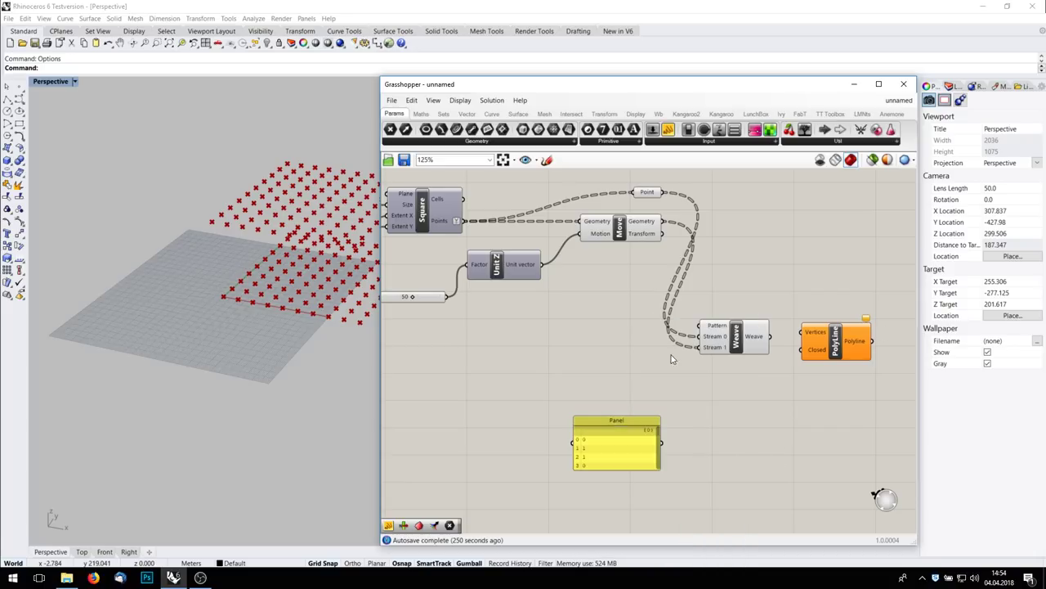
Step: Enlarge the 0, 1, 1, 0 panel, place it beside Weave, and connect it to Weave's Pattern input
{"action": "left_click_drag", "start_coordinate": [620, 435], "coordinate": [629, 494]}
{"action": "left_click_drag", "start_coordinate": [614, 425], "coordinate": [592, 333]}
{"action": "left_click_drag", "start_coordinate": [638, 361], "coordinate": [699, 327]}
Step: Connect Weave's output to PolyLine's Vertices input and examine the resulting polylines in the perspective view
{"action": "left_click", "coordinate": [735, 344]}
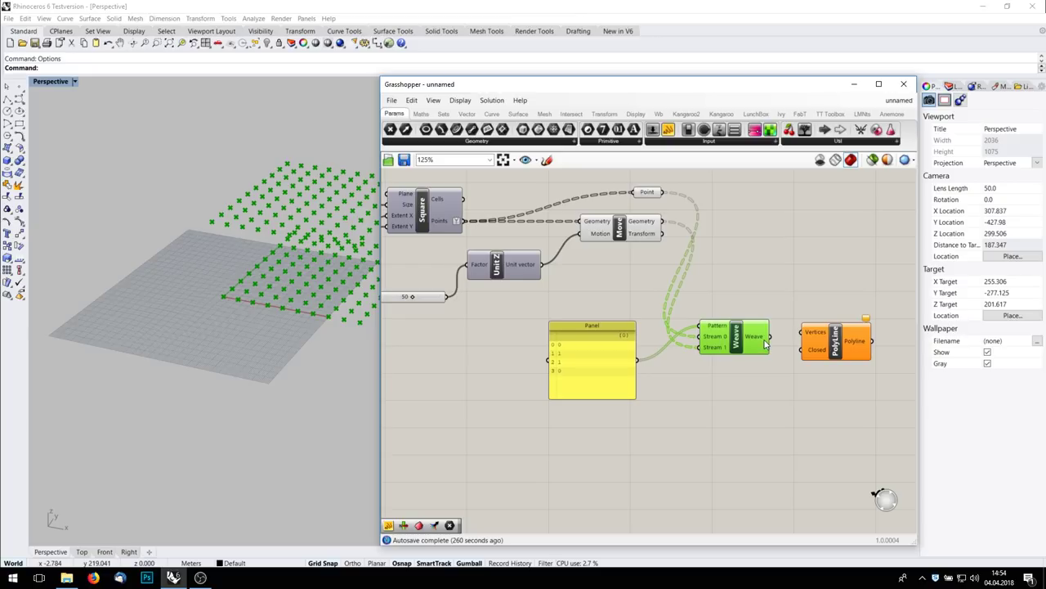
{"action": "left_click_drag", "start_coordinate": [771, 337], "coordinate": [826, 350]}
{"action": "right_click_drag", "start_coordinate": [303, 322], "coordinate": [263, 282]}
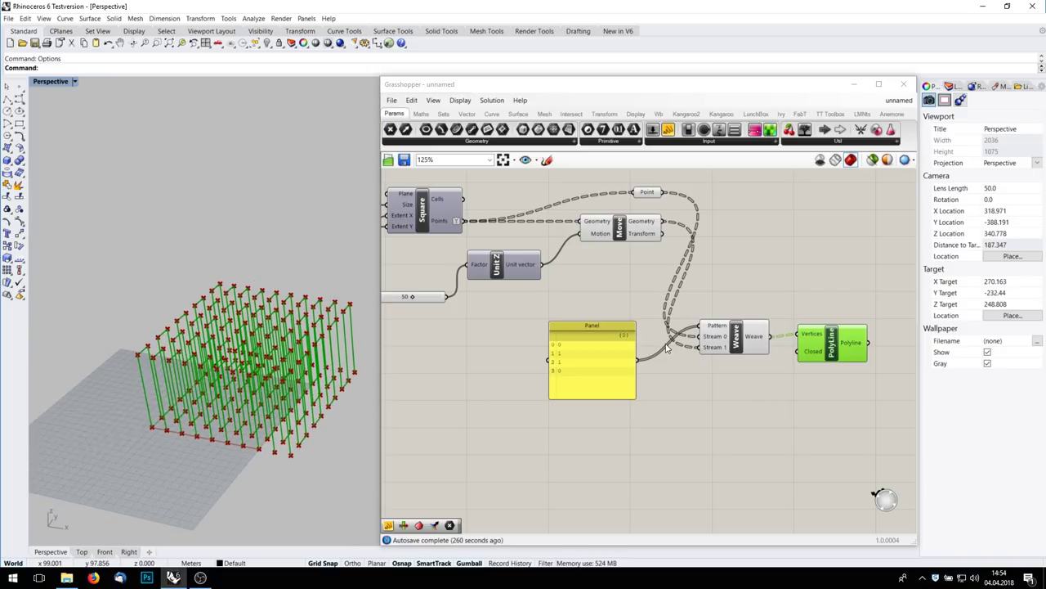
Step: Delete the pattern panel feeding Weave and examine the polylines produced by its default pattern
{"action": "left_click", "coordinate": [604, 348]}
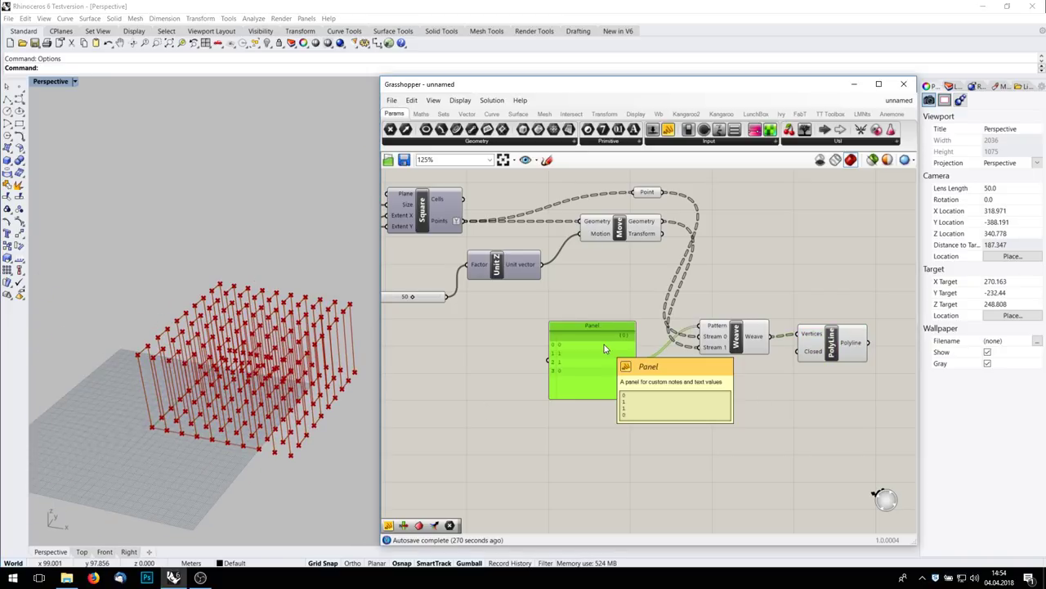
{"action": "key", "text": "Delete"}
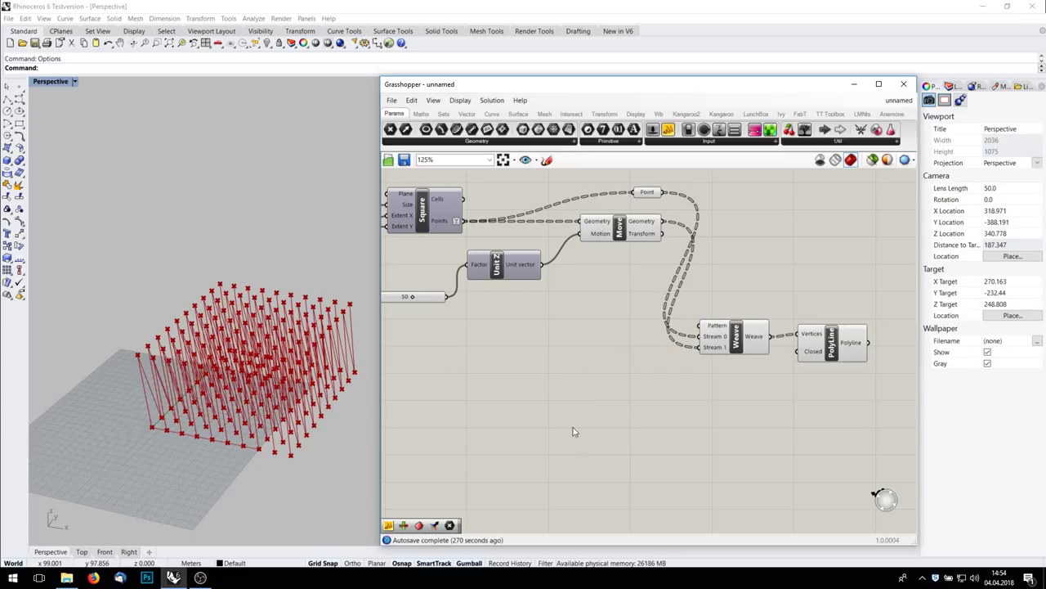
{"action": "mouse_move", "coordinate": [131, 409]}
{"action": "right_mouse_down"}
{"action": "mouse_move", "coordinate": [155, 376]}
{"action": "mouse_move", "coordinate": [150, 402]}
{"action": "right_mouse_up"}
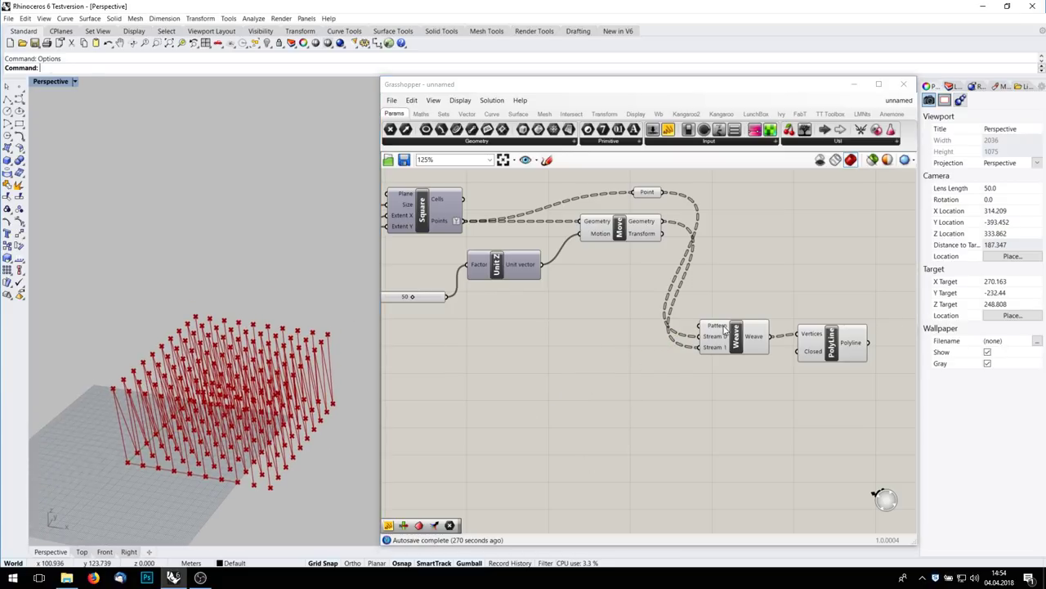
{"action": "mouse_move", "coordinate": [724, 329]}
{"action": "right_click_drag", "start_coordinate": [617, 383], "coordinate": [656, 374]}
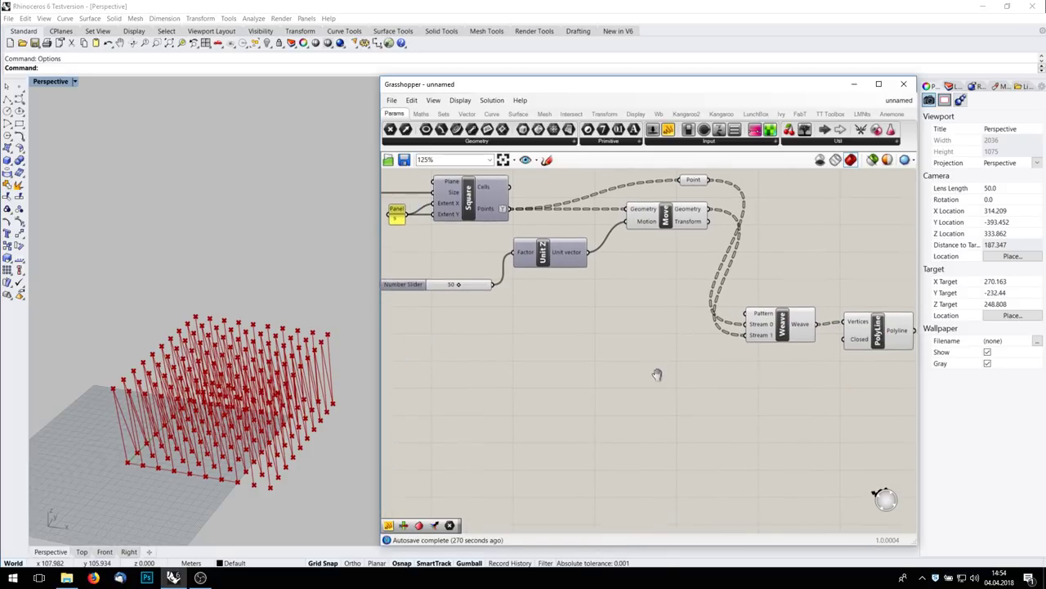
Step: Add a Boolean Toggle to the canvas below Weave and connect it to Weave's Pattern input
{"action": "double_click", "coordinate": [657, 376]}
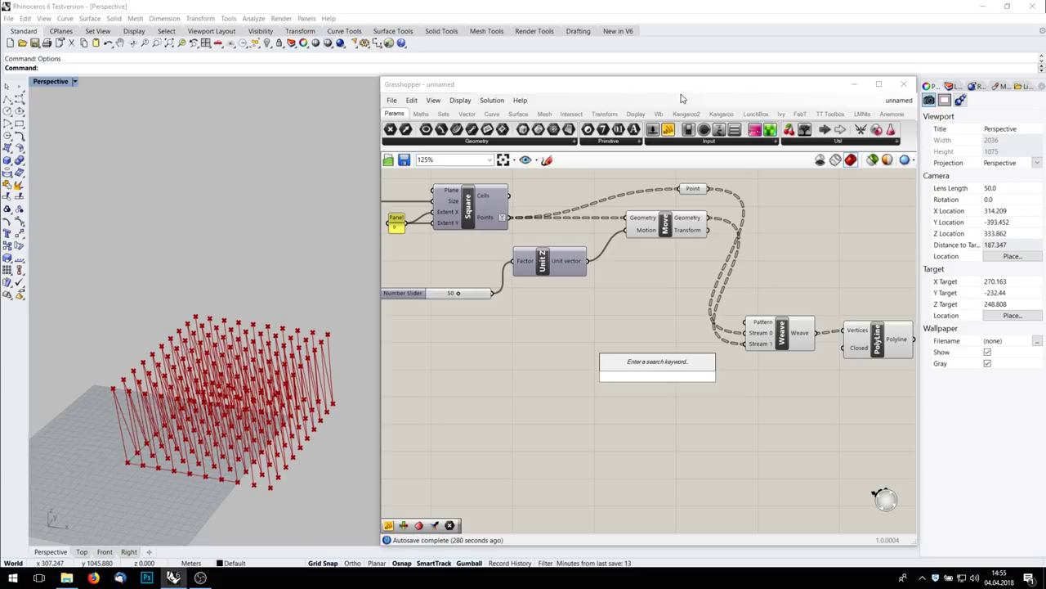
{"action": "left_click_drag", "start_coordinate": [699, 425], "coordinate": [744, 322]}
{"action": "left_click", "coordinate": [667, 408]}
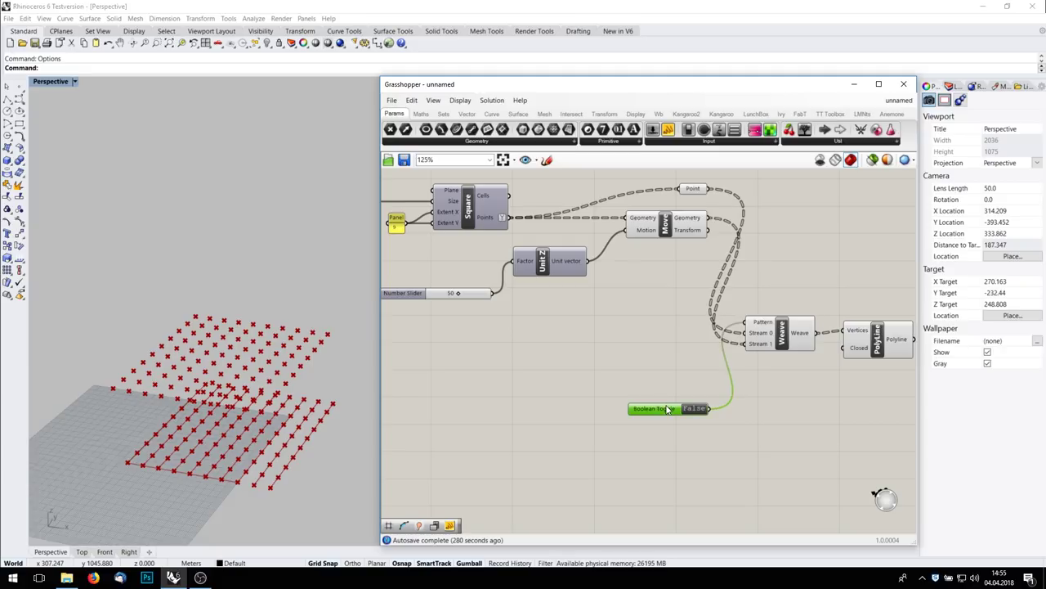
Step: Duplicate the Boolean Toggle, feed the copy into Weave's Pattern input as well, set it to True, and align it under the first
{"action": "left_click_drag", "start_coordinate": [669, 406], "coordinate": [751, 329], "text": "alt"}
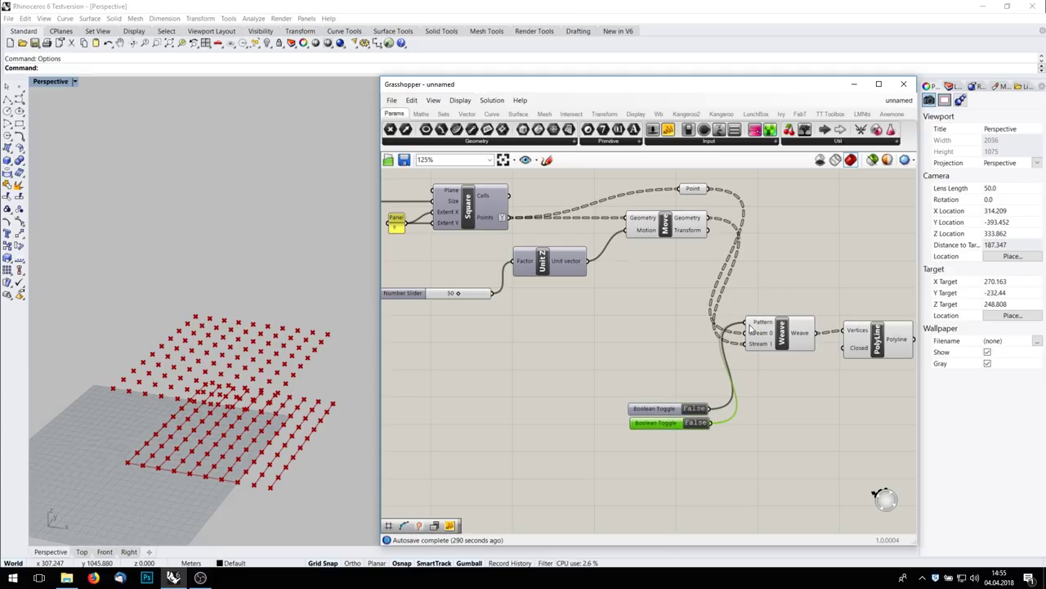
{"action": "double_click", "coordinate": [696, 424]}
{"action": "left_click_drag", "start_coordinate": [671, 424], "coordinate": [668, 422]}
{"action": "right_click_drag", "start_coordinate": [188, 368], "coordinate": [167, 384]}
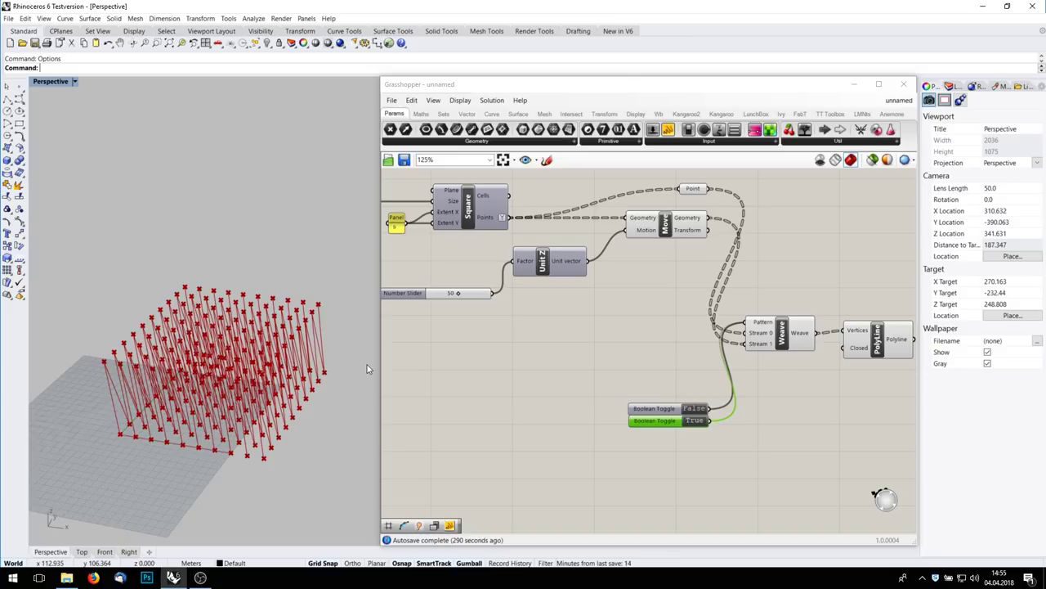
Step: Make room between Move and Weave on the canvas and add a Flip Matrix component
{"action": "left_click_drag", "start_coordinate": [734, 360], "coordinate": [841, 362], "text": "alt"}
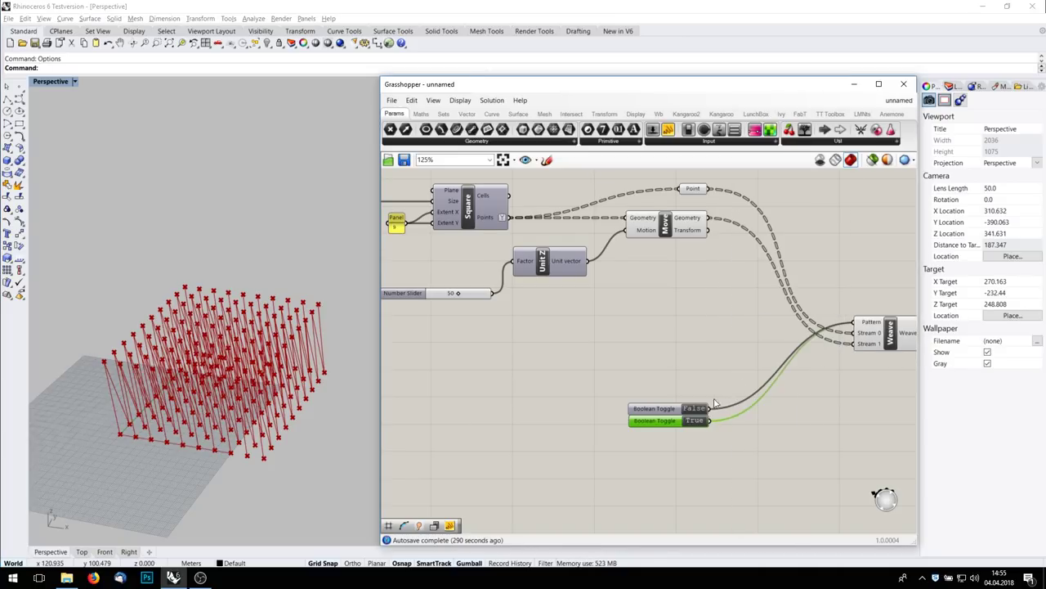
{"action": "right_click_drag", "start_coordinate": [713, 398], "coordinate": [651, 434]}
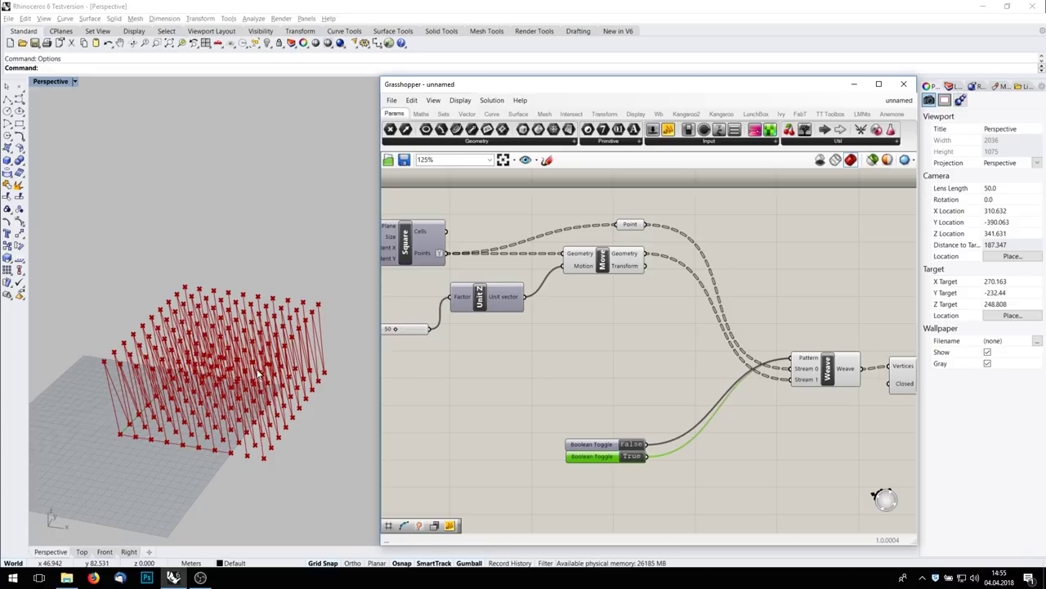
{"action": "left_click", "coordinate": [546, 383]}
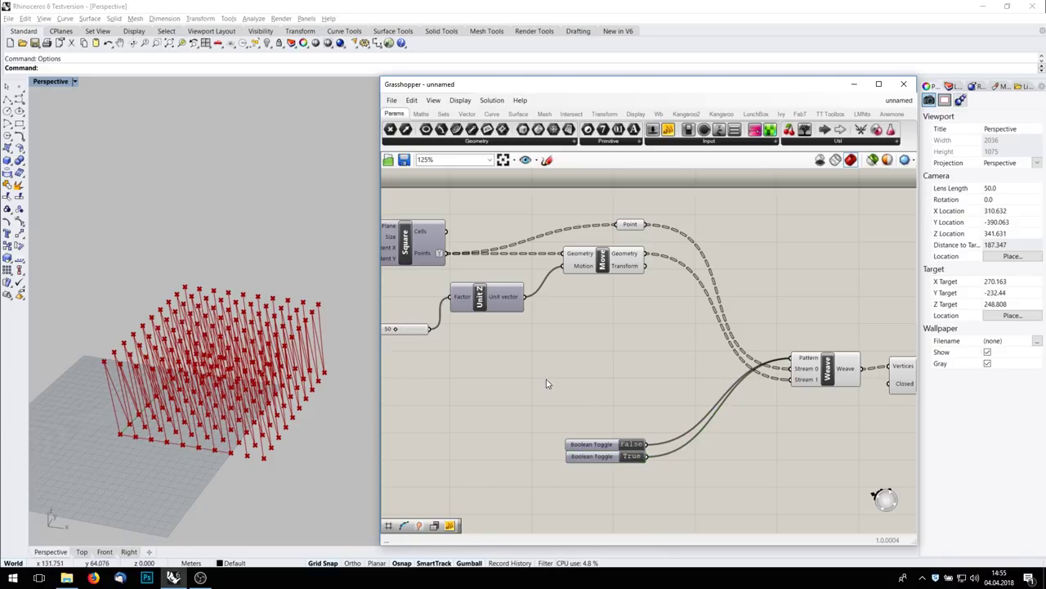
{"action": "double_click", "coordinate": [506, 390]}
{"action": "type", "text": "flip"}
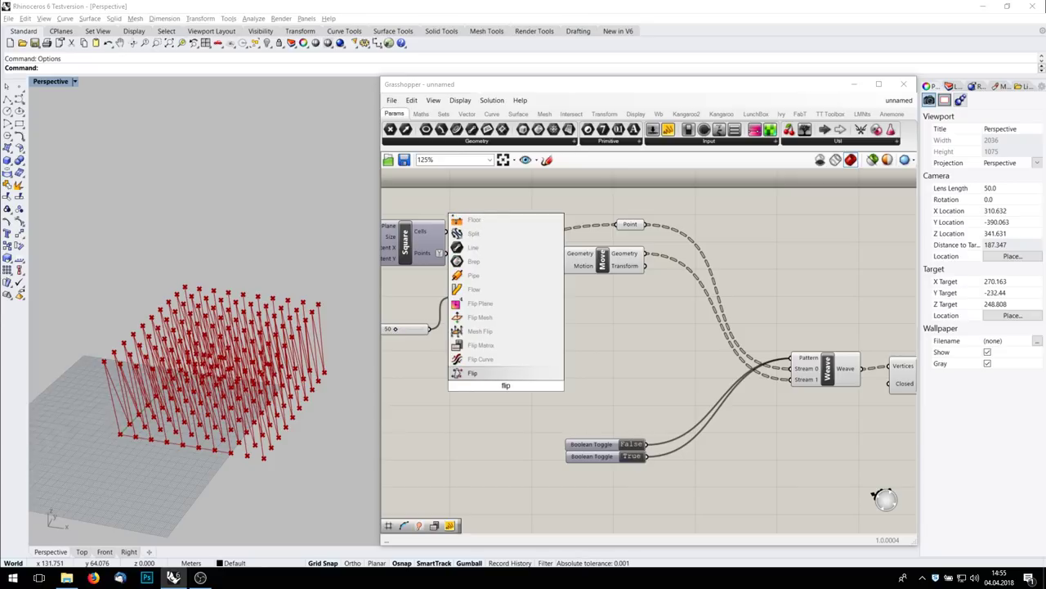
{"action": "left_click", "coordinate": [481, 344]}
Step: Route Move's Geometry output through Flip Matrix into Weave's Stream 1 input and view the resulting polylines
{"action": "right_click_drag", "start_coordinate": [551, 303], "coordinate": [613, 244]}
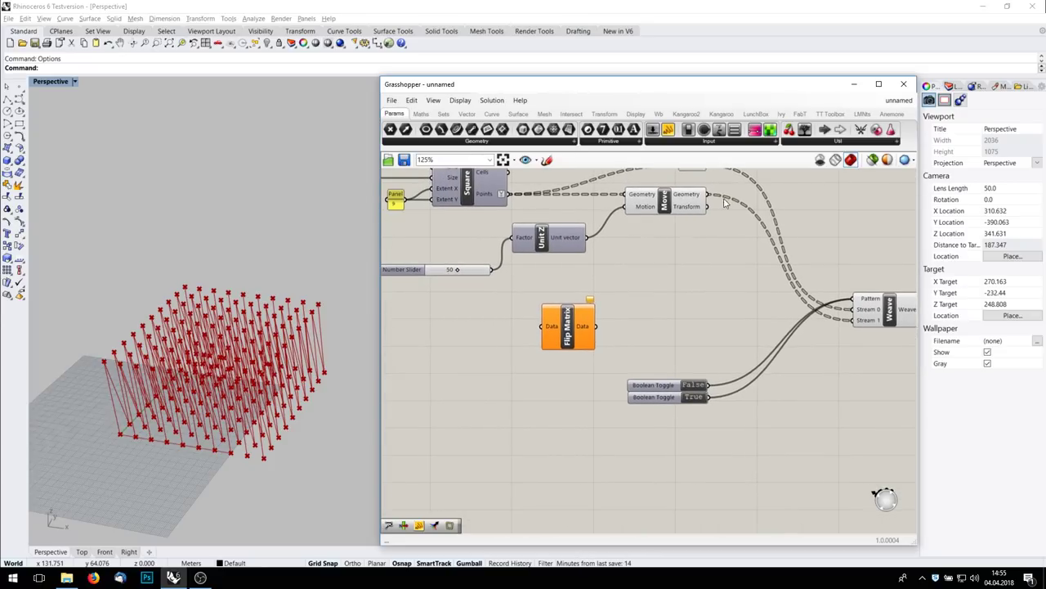
{"action": "right_click_drag", "start_coordinate": [715, 197], "coordinate": [703, 239]}
{"action": "left_click_drag", "start_coordinate": [695, 248], "coordinate": [842, 362]}
{"action": "right_click_drag", "start_coordinate": [230, 381], "coordinate": [258, 370]}
{"action": "right_click_drag", "start_coordinate": [776, 372], "coordinate": [716, 338]}
{"action": "scroll", "coordinate": [716, 338], "scroll_direction": "down", "scroll_amount": 2}
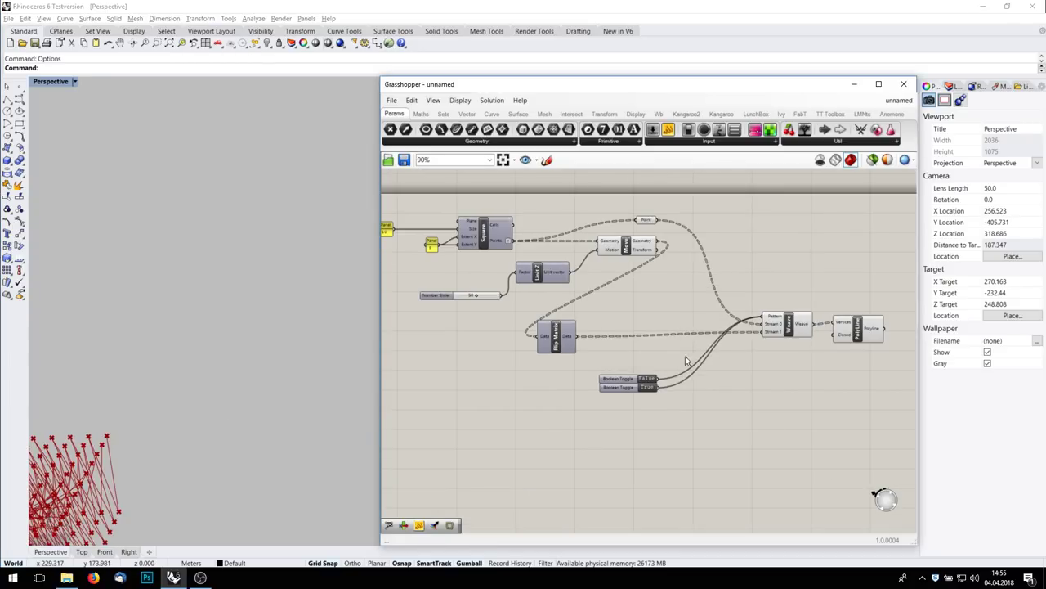
{"action": "right_click_drag", "start_coordinate": [209, 381], "coordinate": [220, 353]}
{"action": "right_click_drag", "start_coordinate": [158, 318], "coordinate": [231, 341], "text": "shift"}
Step: Rearrange the canvas so Flip Matrix sits between Move and Weave and the two Boolean Toggles sit just below Weave's inputs
{"action": "left_click_drag", "start_coordinate": [740, 411], "coordinate": [702, 375]}
{"action": "left_click", "coordinate": [597, 430]}
{"action": "left_click_drag", "start_coordinate": [563, 337], "coordinate": [594, 328]}
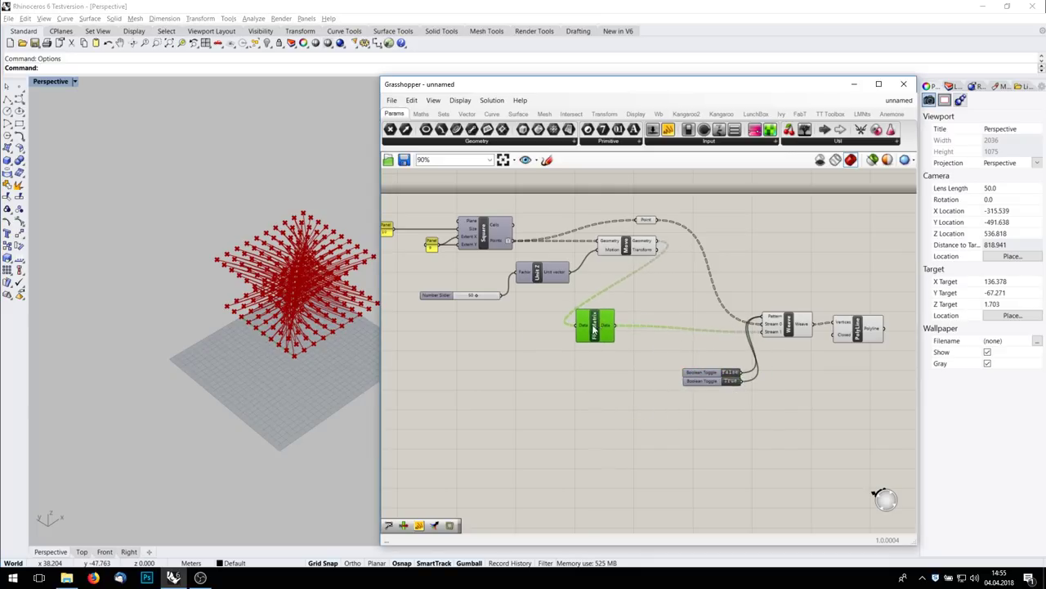
{"action": "left_click_drag", "start_coordinate": [695, 330], "coordinate": [803, 327], "text": "alt"}
{"action": "left_click_drag", "start_coordinate": [720, 396], "coordinate": [758, 377]}
{"action": "left_click", "coordinate": [597, 400]}
{"action": "left_click_drag", "start_coordinate": [595, 327], "coordinate": [718, 287]}
Step: Add a Path Mapper below Flip Matrix and connect Move's Geometry output to it
{"action": "double_click", "coordinate": [660, 344]}
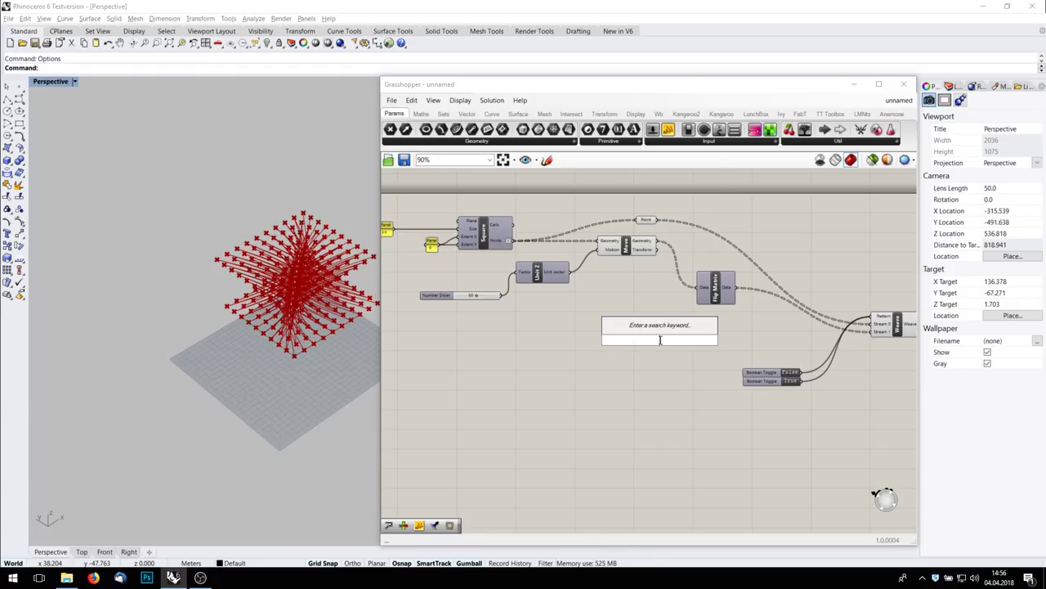
{"action": "type", "text": "path"}
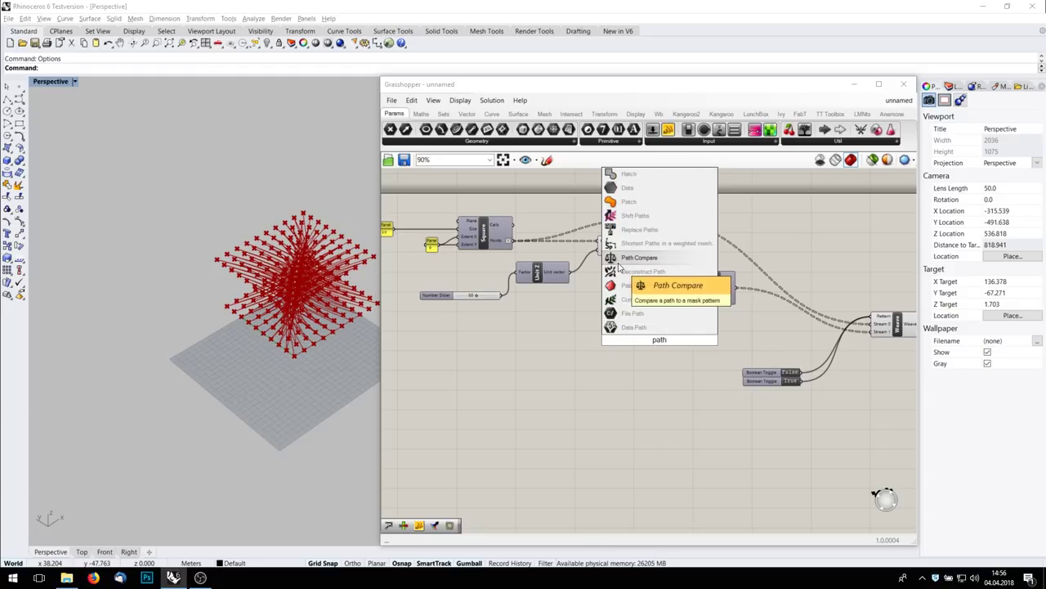
{"action": "left_click", "coordinate": [638, 285]}
{"action": "left_click_drag", "start_coordinate": [658, 242], "coordinate": [716, 329]}
{"action": "scroll", "coordinate": [716, 329], "scroll_direction": "up", "scroll_amount": 4}
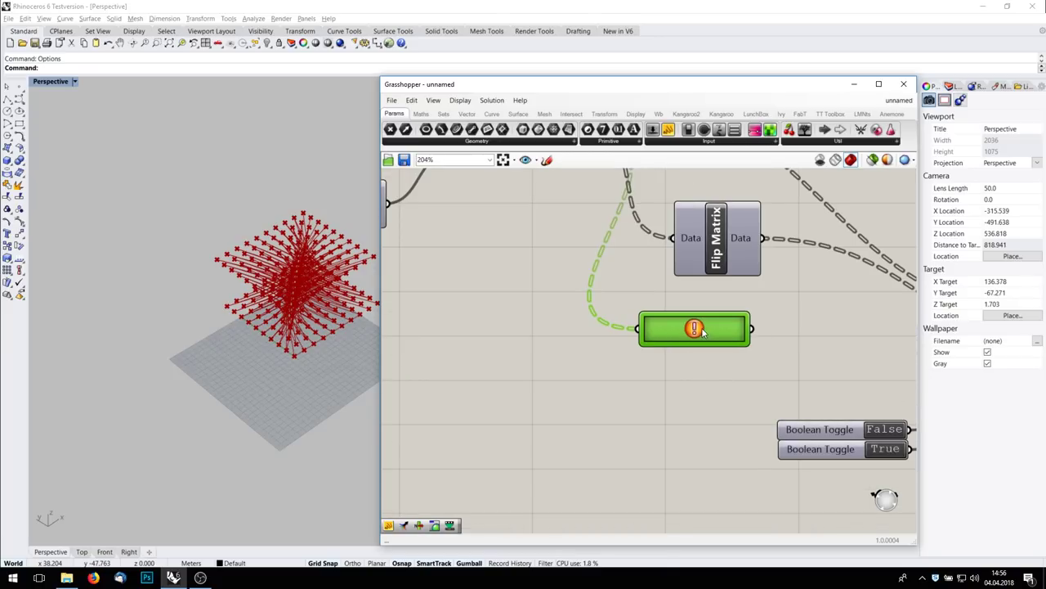
Step: Create a null mapping in the Path Mapper and position the component directly beneath Flip Matrix
{"action": "right_click", "coordinate": [701, 329]}
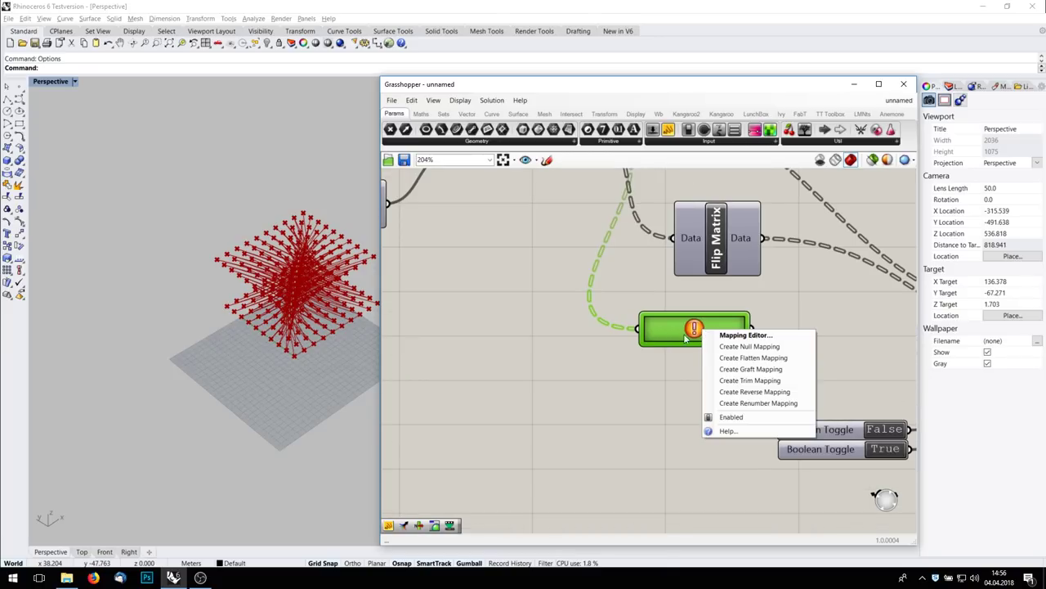
{"action": "left_click", "coordinate": [737, 350]}
{"action": "mouse_move", "coordinate": [692, 330]}
{"action": "left_mouse_down"}
{"action": "mouse_move", "coordinate": [720, 329]}
{"action": "mouse_move", "coordinate": [683, 330]}
{"action": "left_mouse_up"}
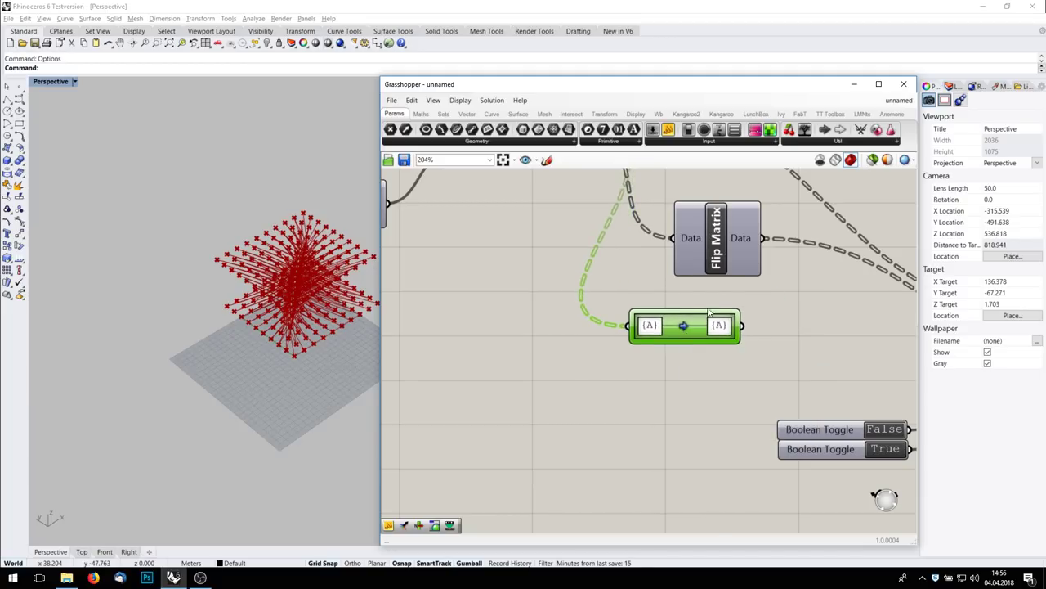
{"action": "right_click_drag", "start_coordinate": [659, 314], "coordinate": [577, 349]}
{"action": "right_click_drag", "start_coordinate": [632, 367], "coordinate": [640, 389]}
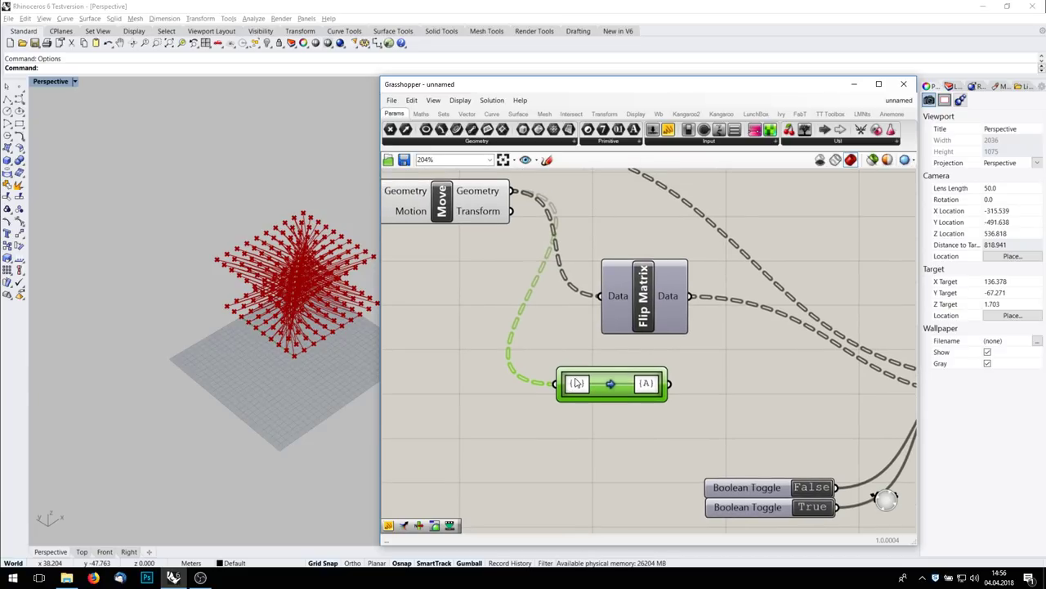
{"action": "mouse_move", "coordinate": [610, 386]}
{"action": "left_mouse_down"}
{"action": "mouse_move", "coordinate": [622, 370]}
{"action": "mouse_move", "coordinate": [629, 380]}
{"action": "left_mouse_up"}
{"action": "right_click_drag", "start_coordinate": [755, 380], "coordinate": [685, 372]}
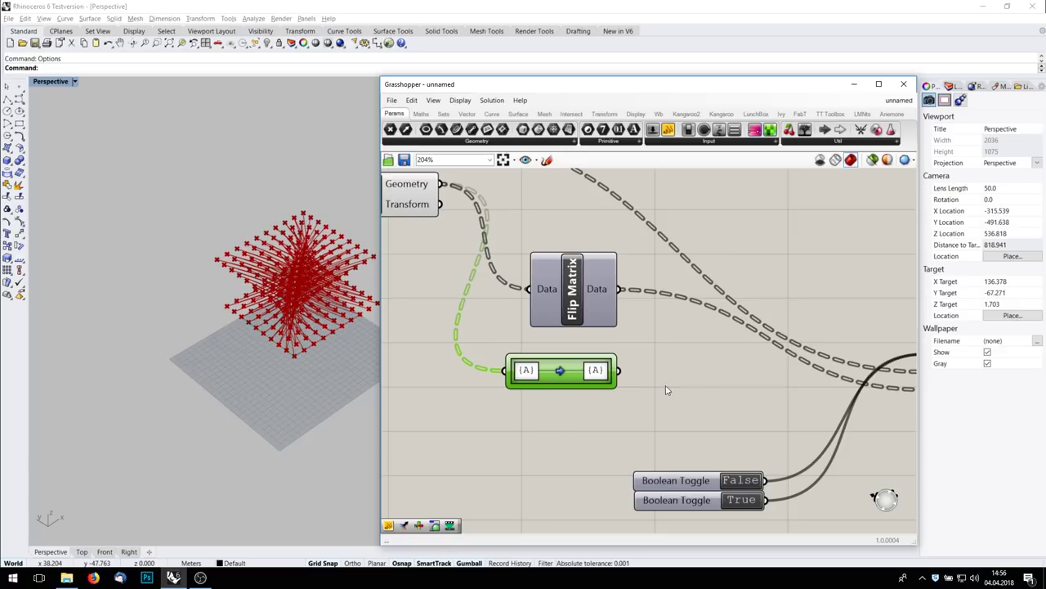
Step: Set both the source and the target expression of the Path Mapper to {A}(i)
{"action": "double_click", "coordinate": [571, 376]}
{"action": "left_click_drag", "start_coordinate": [543, 280], "coordinate": [710, 294]}
{"action": "left_click", "coordinate": [668, 333]}
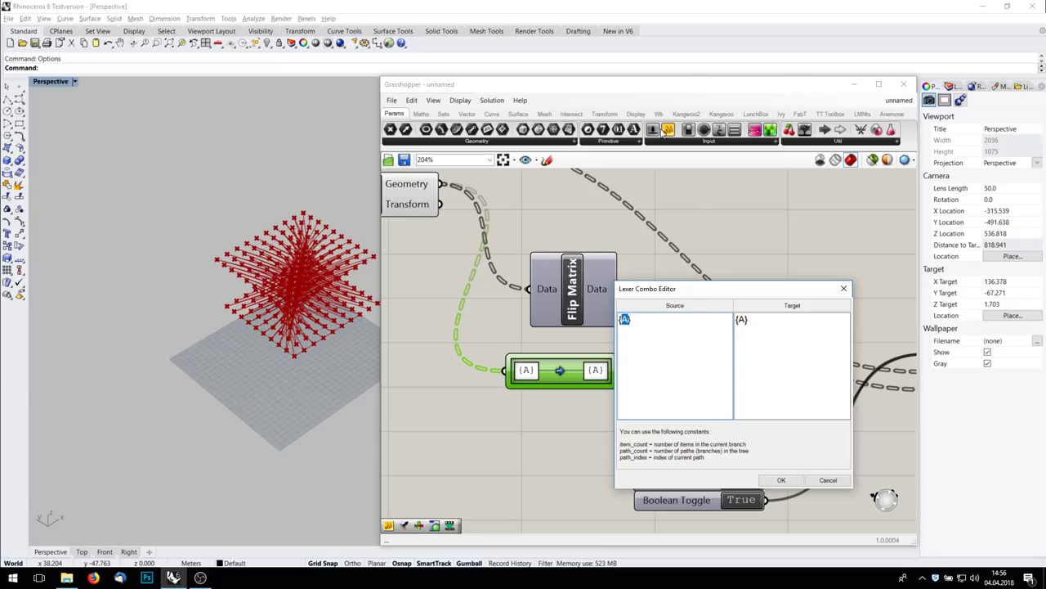
{"action": "left_click", "coordinate": [636, 321]}
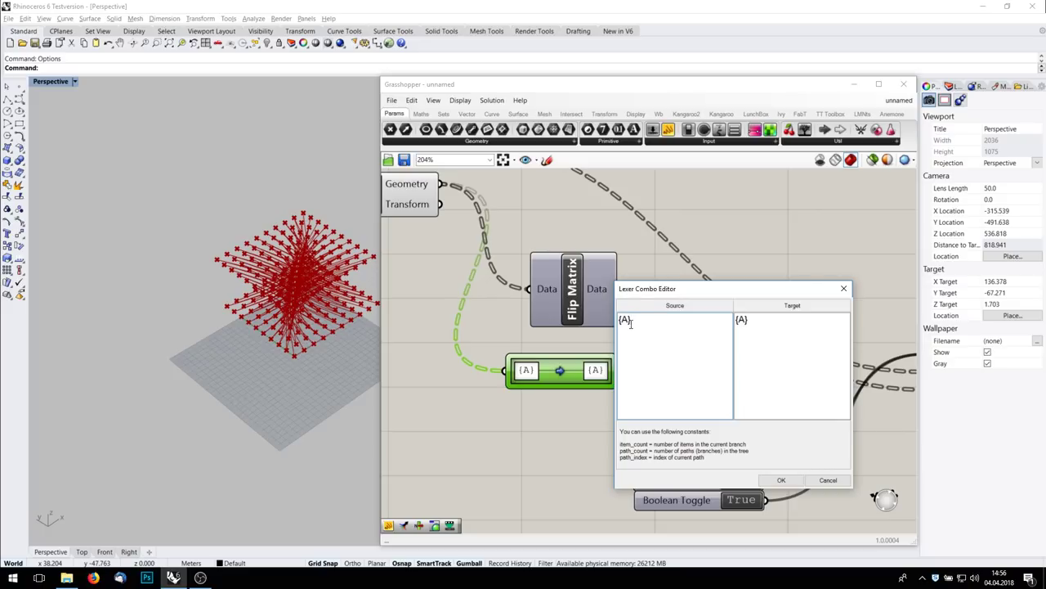
{"action": "left_click", "coordinate": [649, 324]}
{"action": "type", "text": "(i"}
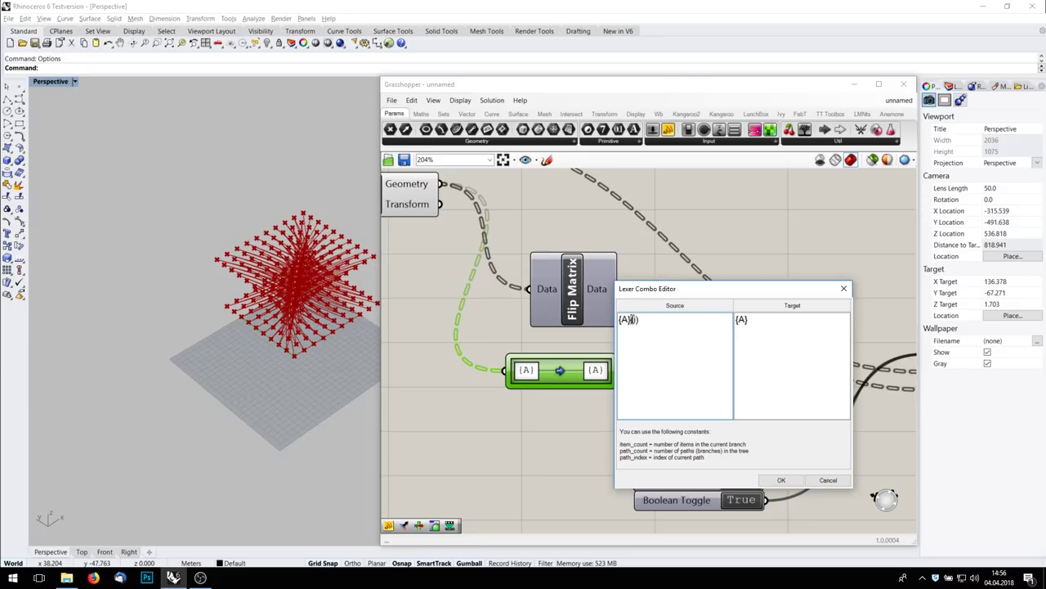
{"action": "left_click", "coordinate": [778, 329]}
{"action": "type", "text": "(i"}
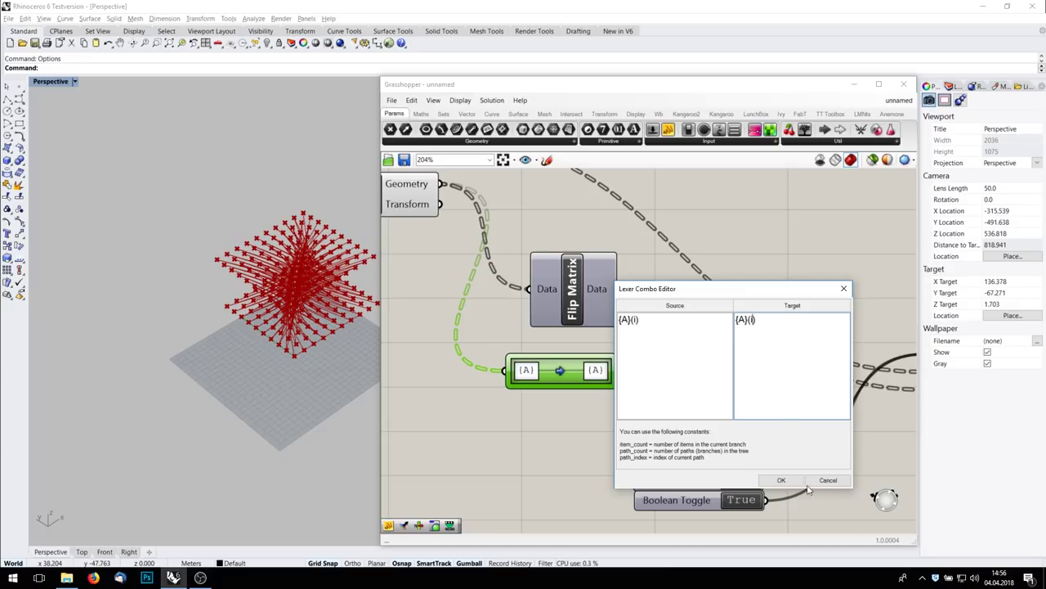
{"action": "left_click", "coordinate": [781, 480]}
Step: Connect the Path Mapper's output to Weave's Stream 1 input in place of Flip Matrix and view the resulting polylines
{"action": "scroll", "coordinate": [637, 329], "scroll_direction": "down", "scroll_amount": 1}
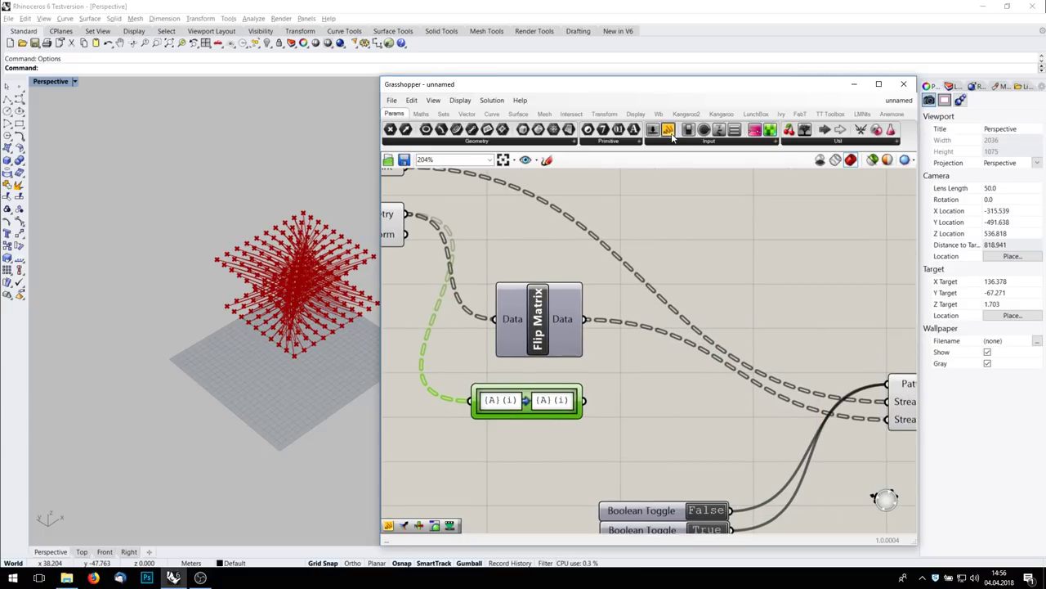
{"action": "scroll", "coordinate": [656, 373], "scroll_direction": "down", "scroll_amount": 1}
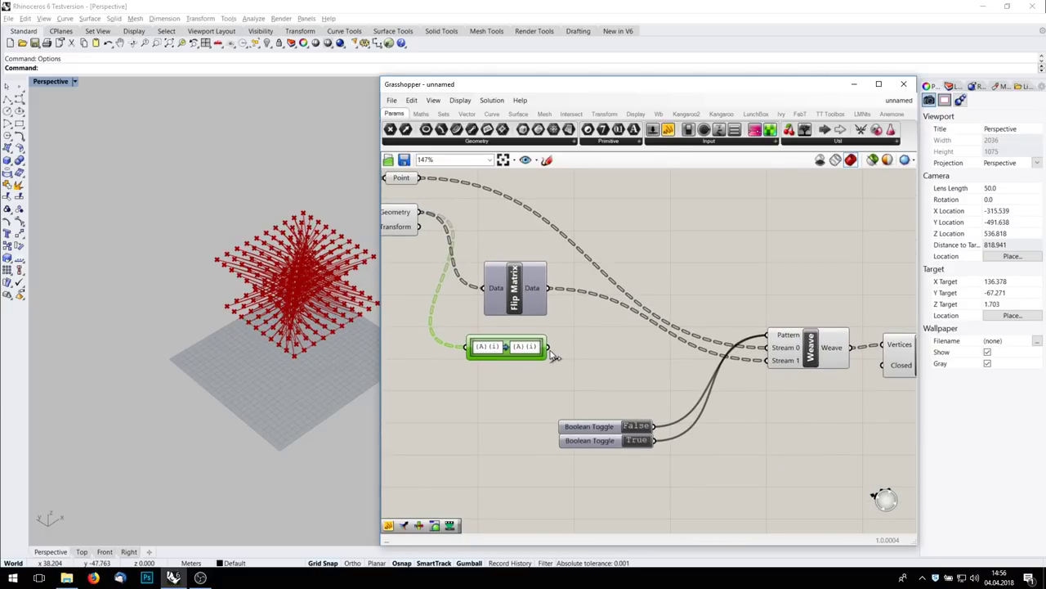
{"action": "left_click_drag", "start_coordinate": [549, 346], "coordinate": [768, 361]}
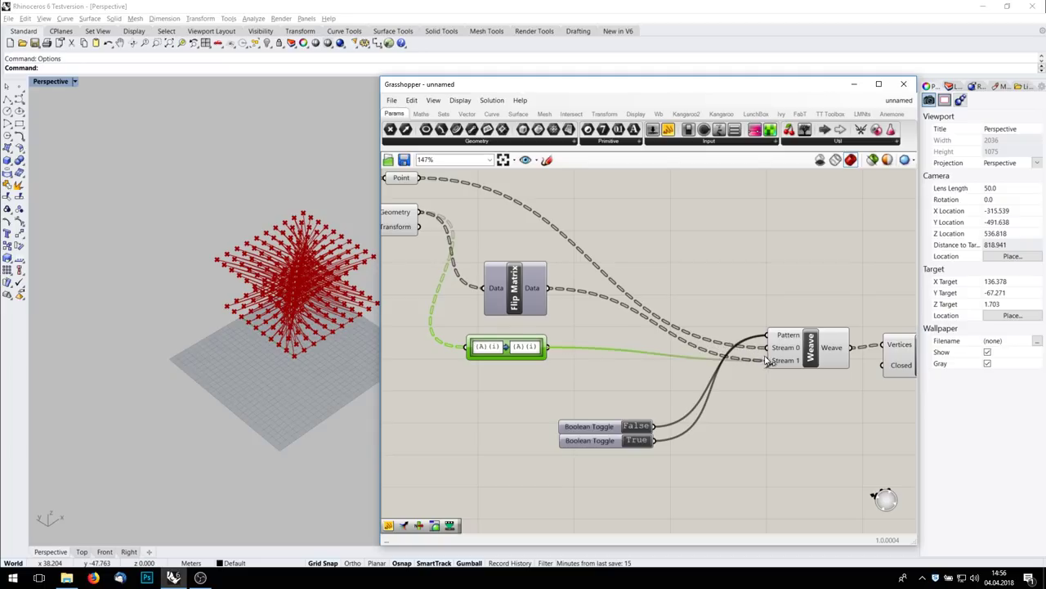
{"action": "right_click_drag", "start_coordinate": [245, 344], "coordinate": [306, 352]}
Step: Change the Path Mapper's target expression to {i}(A) and view the polylines in perspective
{"action": "scroll", "coordinate": [514, 328], "scroll_direction": "up", "scroll_amount": 4}
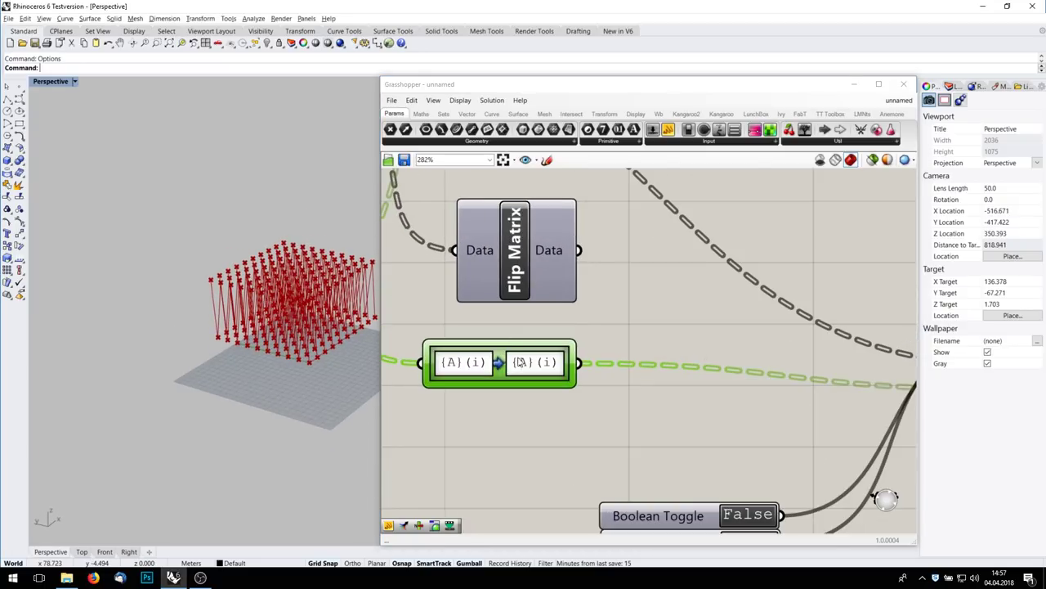
{"action": "double_click", "coordinate": [522, 359]}
{"action": "double_click", "coordinate": [529, 293]}
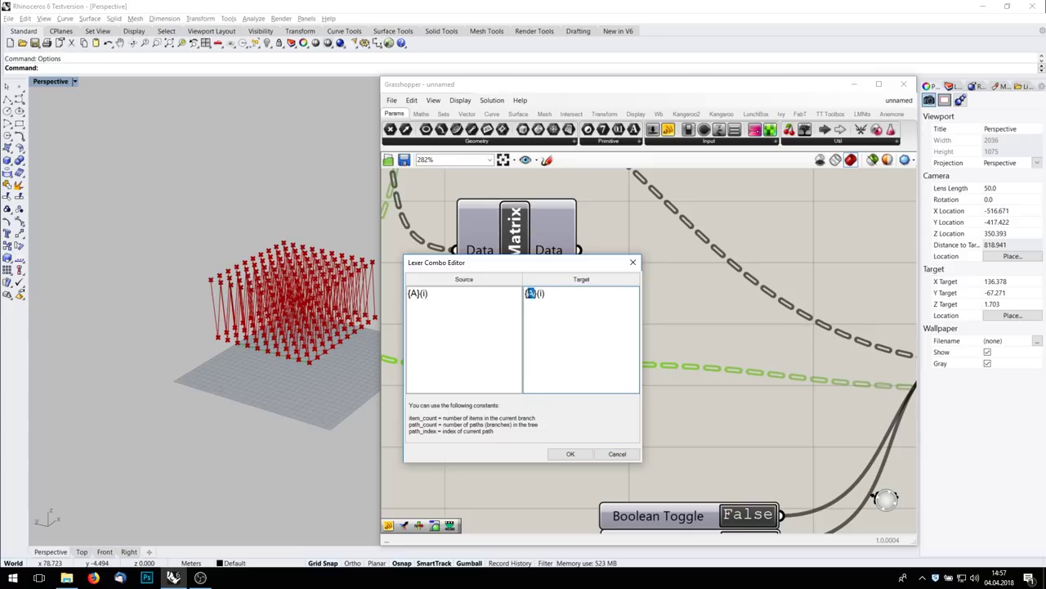
{"action": "key", "text": "BackSpace"}
{"action": "type", "text": "A"}
{"action": "left_click", "coordinate": [571, 453]}
{"action": "right_click_drag", "start_coordinate": [275, 371], "coordinate": [278, 413]}
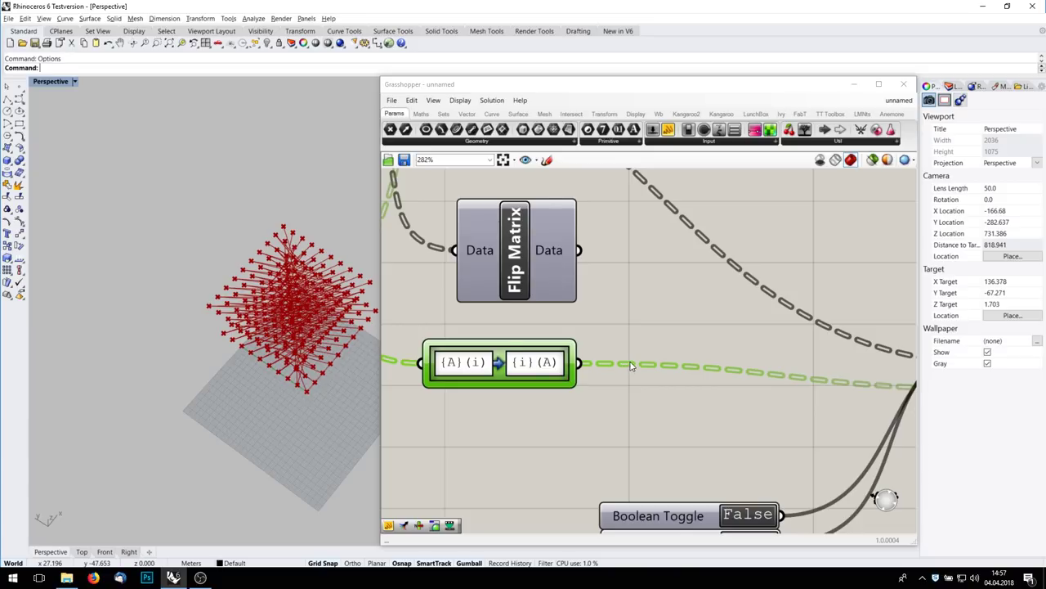
Step: Move Weave and PolyLine closer to the Path Mapper and Boolean Toggles, keeping PolyLine selected to highlight its curves
{"action": "scroll", "coordinate": [631, 365], "scroll_direction": "down", "scroll_amount": 4}
{"action": "right_click_drag", "start_coordinate": [899, 368], "coordinate": [696, 371]}
{"action": "left_click", "coordinate": [719, 377]}
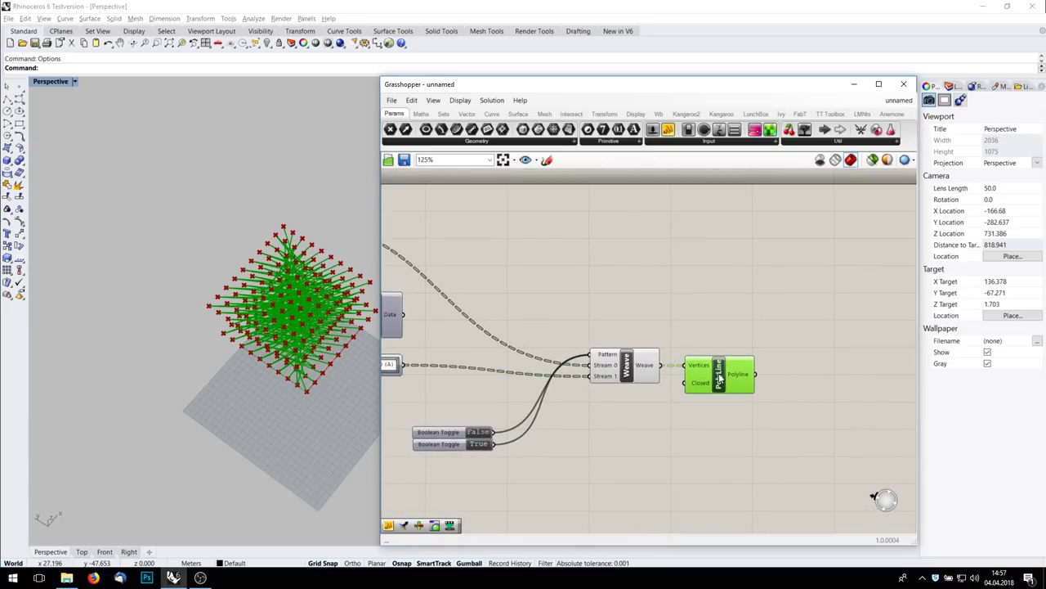
{"action": "scroll", "coordinate": [711, 429], "scroll_direction": "down", "scroll_amount": 2}
{"action": "right_click_drag", "start_coordinate": [691, 420], "coordinate": [757, 391]}
{"action": "left_click", "coordinate": [711, 350]}
{"action": "left_click_drag", "start_coordinate": [711, 350], "coordinate": [668, 344]}
{"action": "left_click_drag", "start_coordinate": [790, 360], "coordinate": [754, 351]}
Step: Inspect the data structure of Weave's output and examine the highlighted polylines from the side and from above
{"action": "scroll", "coordinate": [694, 371], "scroll_direction": "up", "scroll_amount": 4}
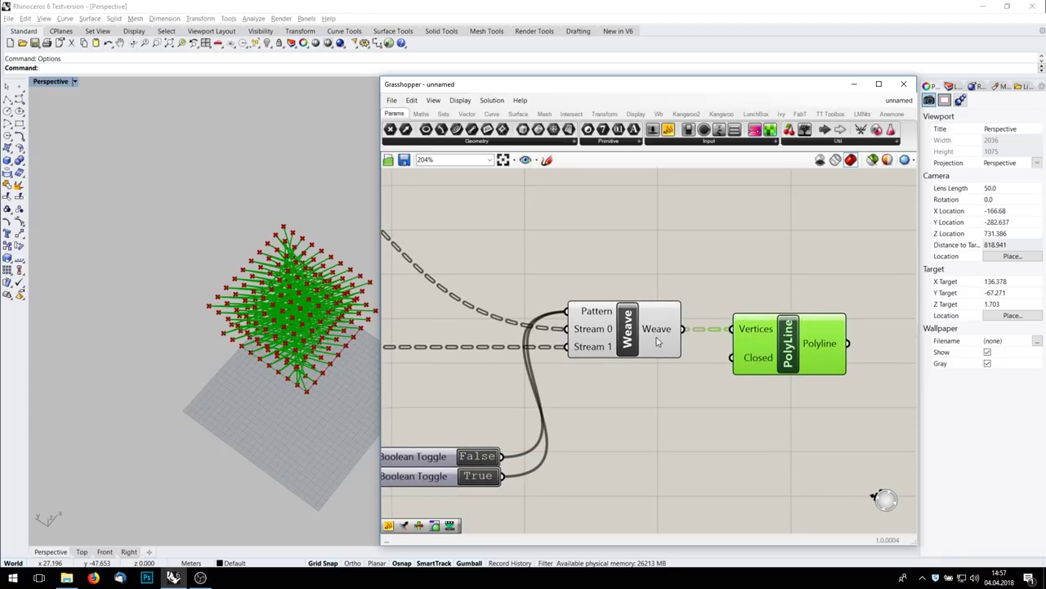
{"action": "mouse_move", "coordinate": [664, 334]}
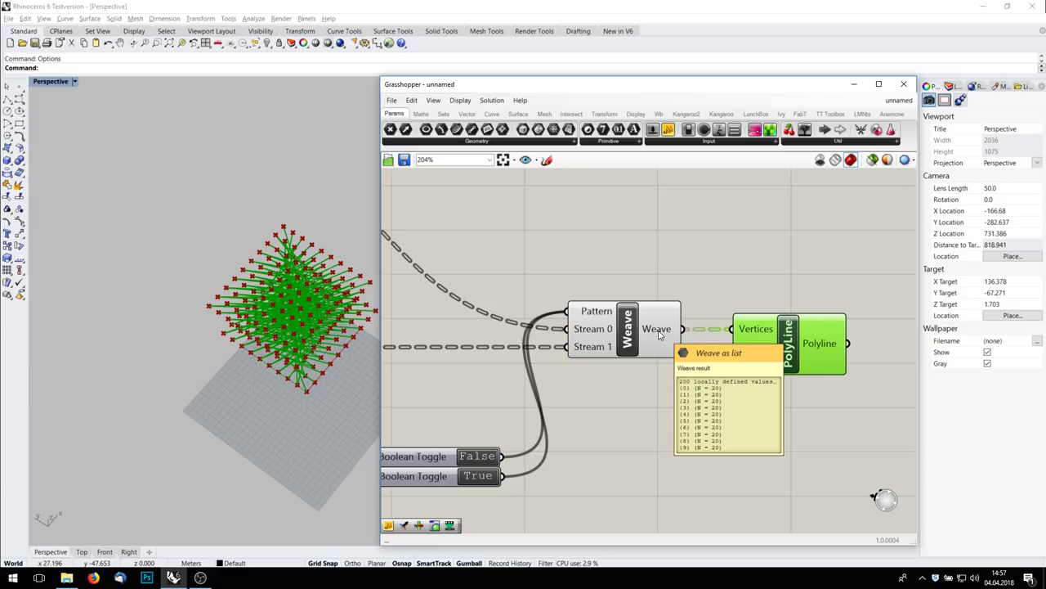
{"action": "scroll", "coordinate": [659, 334], "scroll_direction": "down", "scroll_amount": 3}
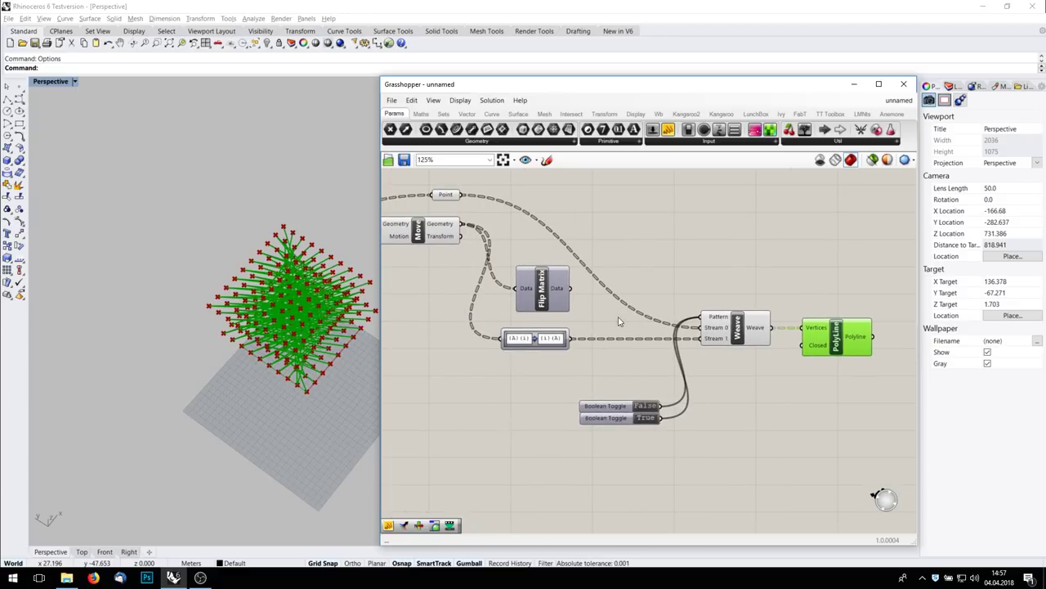
{"action": "mouse_move", "coordinate": [755, 330]}
{"action": "right_click_drag", "start_coordinate": [627, 262], "coordinate": [640, 337]}
{"action": "right_click_drag", "start_coordinate": [290, 376], "coordinate": [250, 330]}
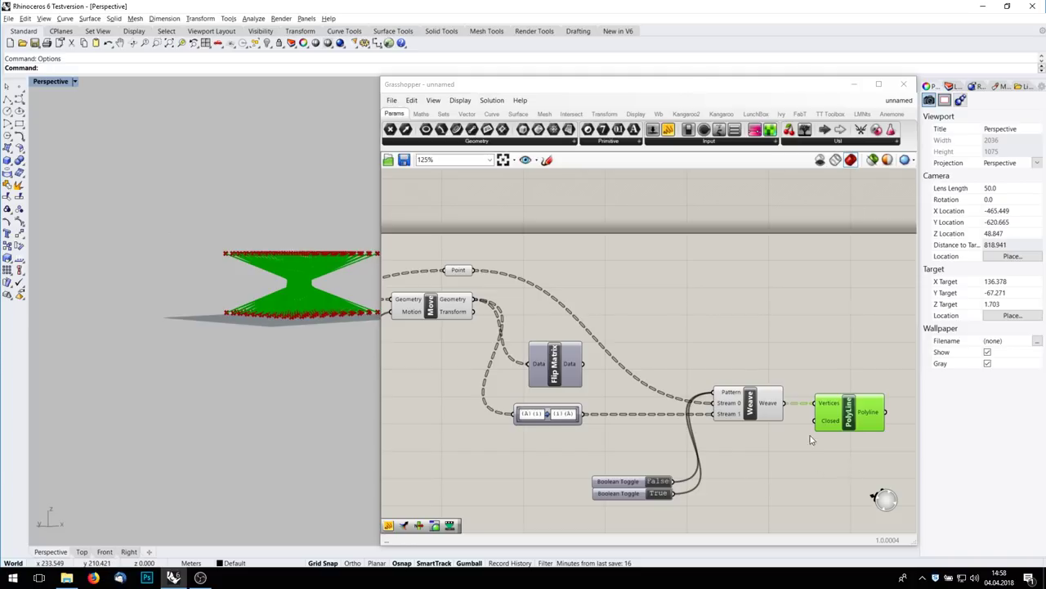
{"action": "right_click_drag", "start_coordinate": [255, 245], "coordinate": [264, 282]}
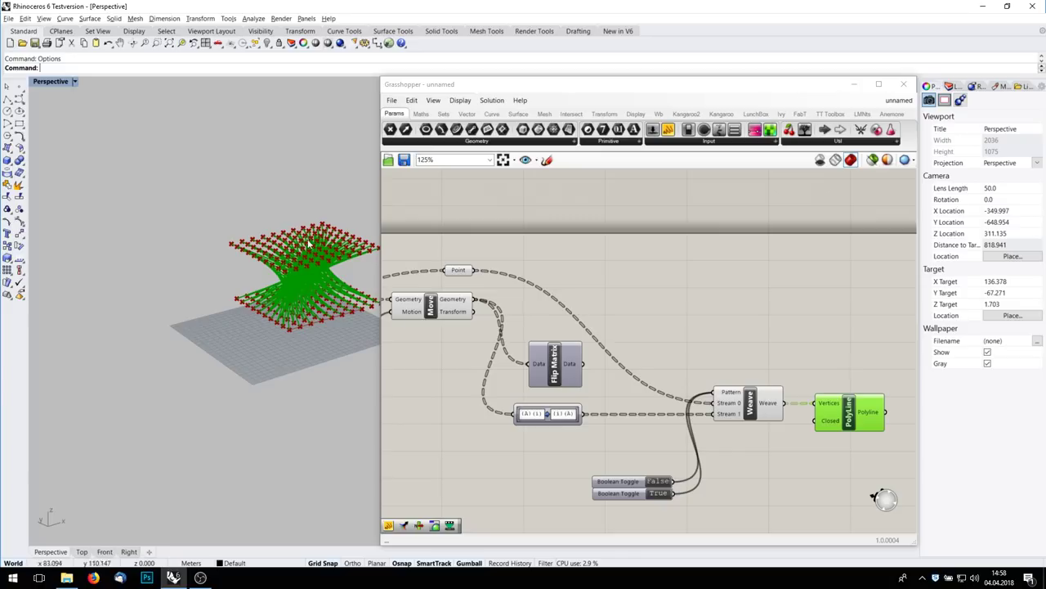
Step: Turn off the preview of the Weave and PolyLine components
{"action": "scroll", "coordinate": [812, 452], "scroll_direction": "down", "scroll_amount": 2}
{"action": "right_click_drag", "start_coordinate": [806, 444], "coordinate": [771, 367]}
{"action": "left_click_drag", "start_coordinate": [814, 402], "coordinate": [719, 292]}
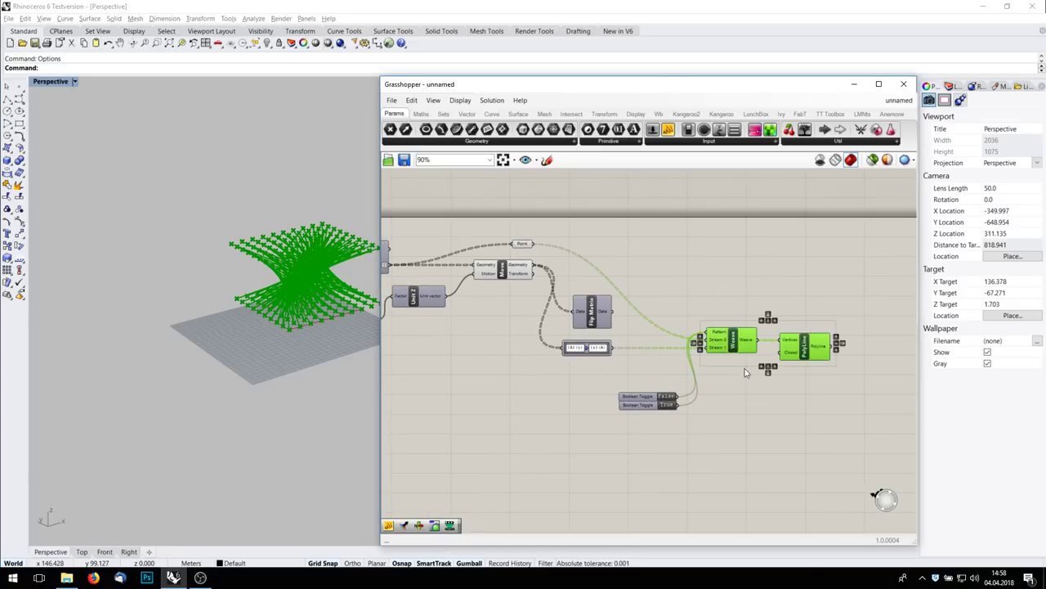
{"action": "middle_click", "coordinate": [759, 400]}
{"action": "left_click", "coordinate": [782, 381]}
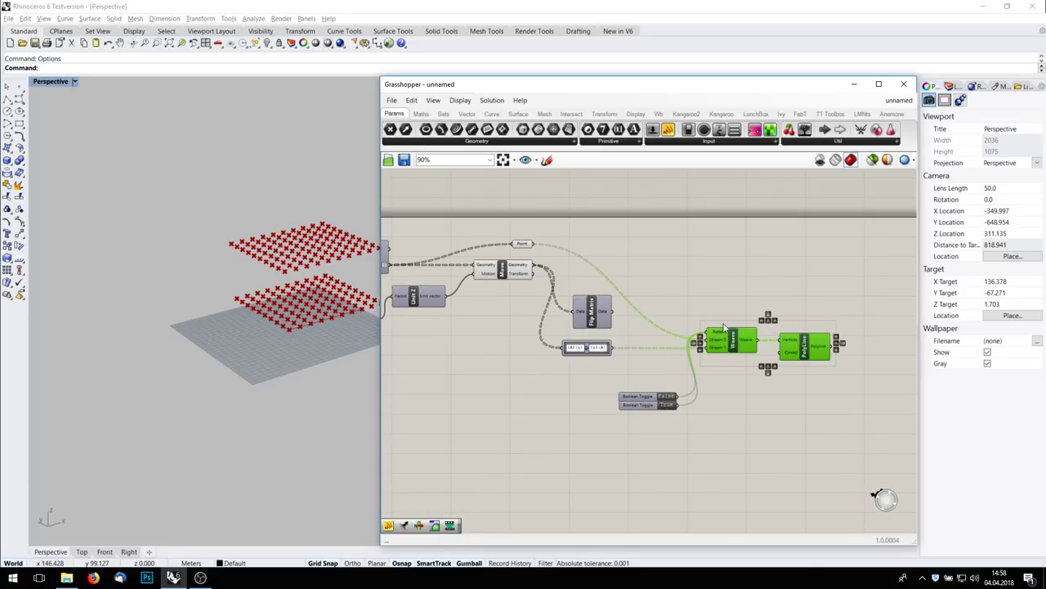
Step: Add a Path Mapper above Weave, connect the Point output to it, and create a null mapping of {A} to {A}
{"action": "right_click_drag", "start_coordinate": [724, 327], "coordinate": [772, 388]}
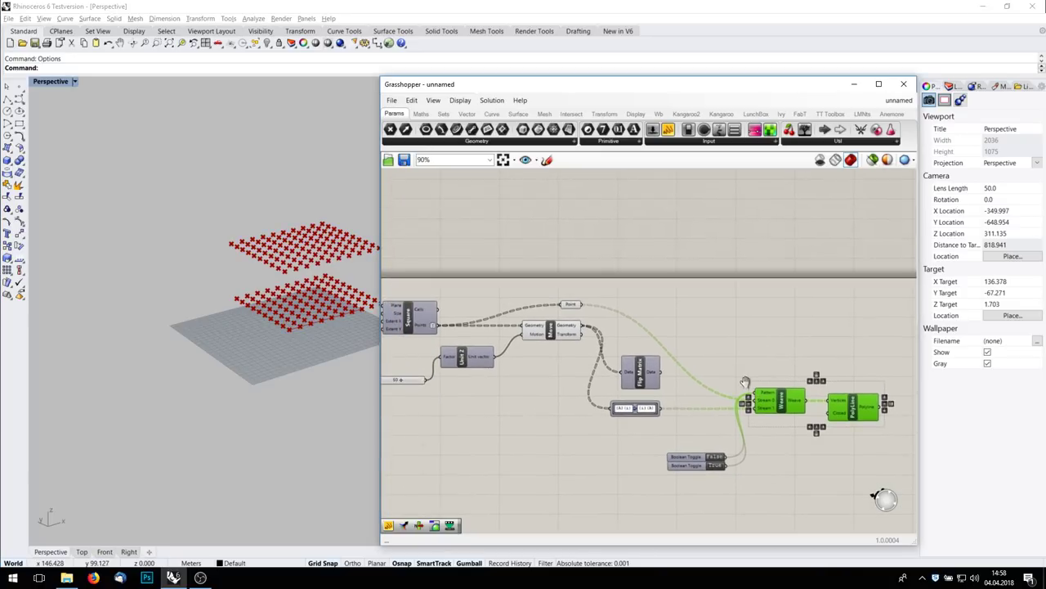
{"action": "double_click", "coordinate": [781, 333]}
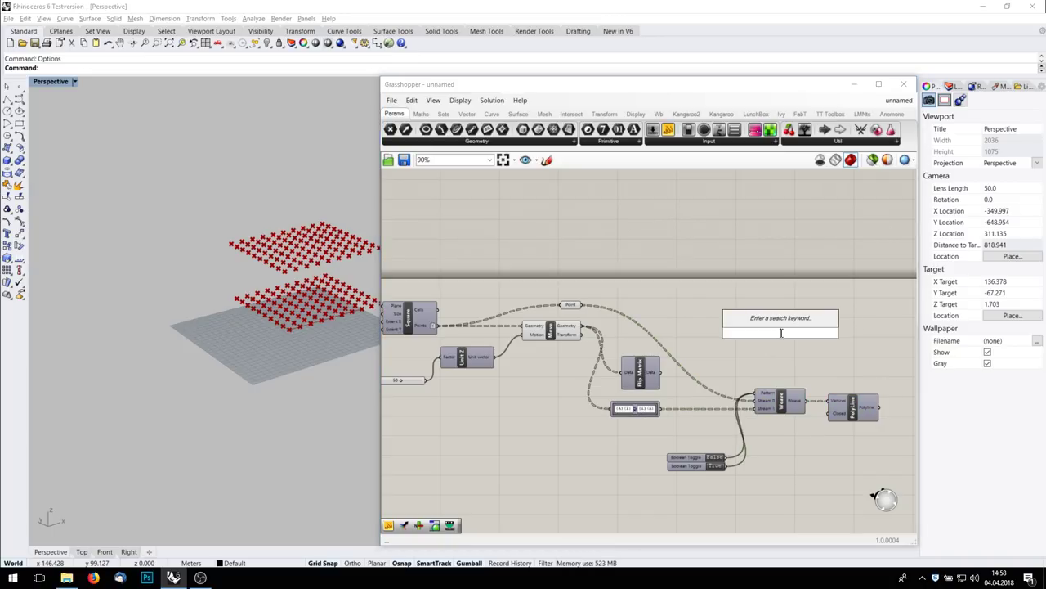
{"action": "type", "text": "path"}
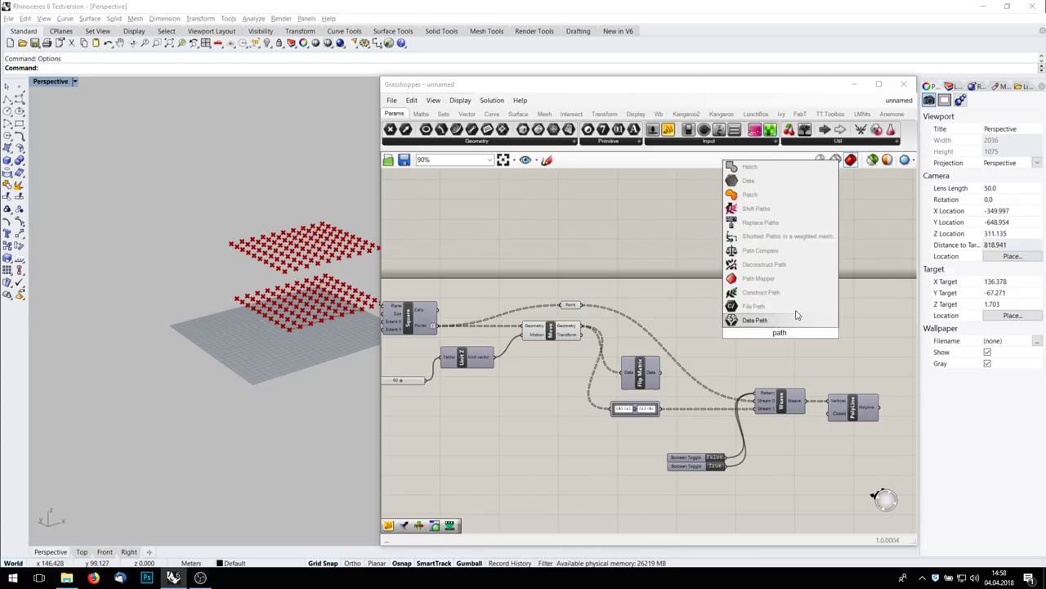
{"action": "left_click", "coordinate": [797, 318]}
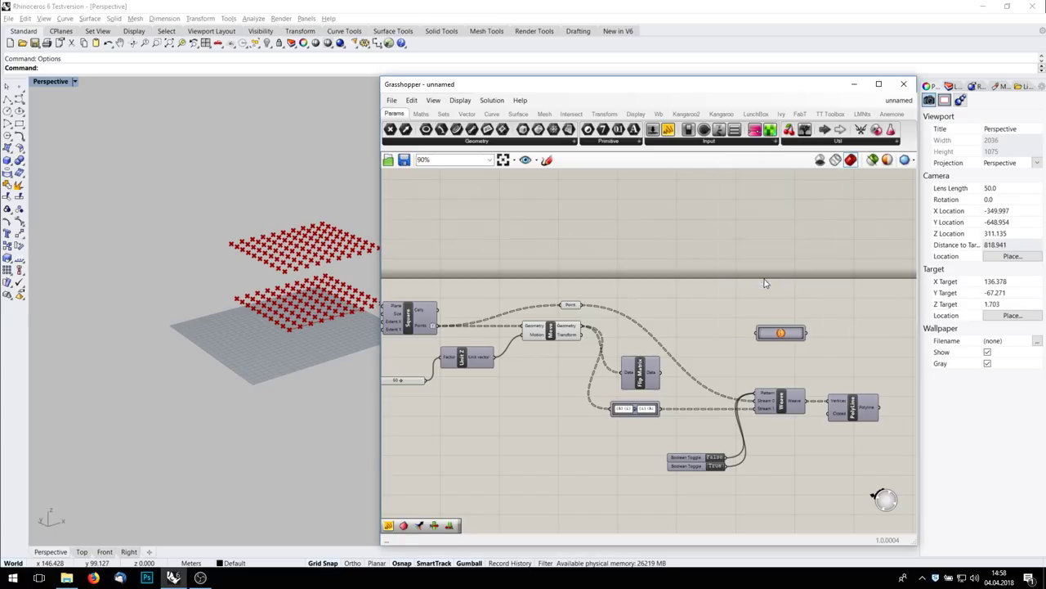
{"action": "left_click_drag", "start_coordinate": [582, 309], "coordinate": [768, 311]}
{"action": "right_click", "coordinate": [772, 309]}
{"action": "key", "text": "Escape"}
{"action": "scroll", "coordinate": [777, 282], "scroll_direction": "up", "scroll_amount": 5}
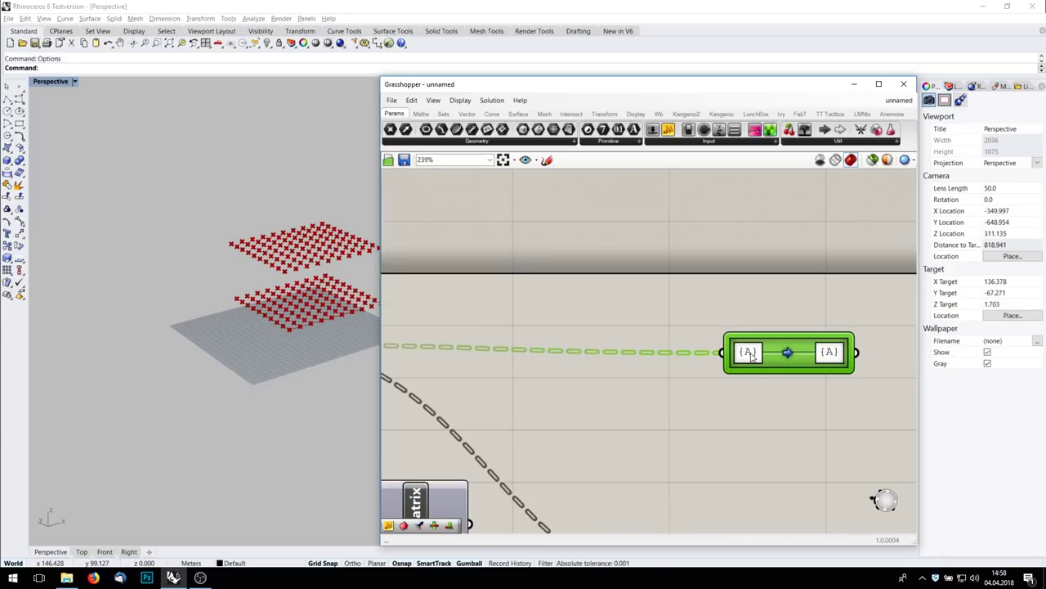
Step: Set the new Path Mapper's target expression to {0;A}, keeping {A} as its source
{"action": "double_click", "coordinate": [752, 356]}
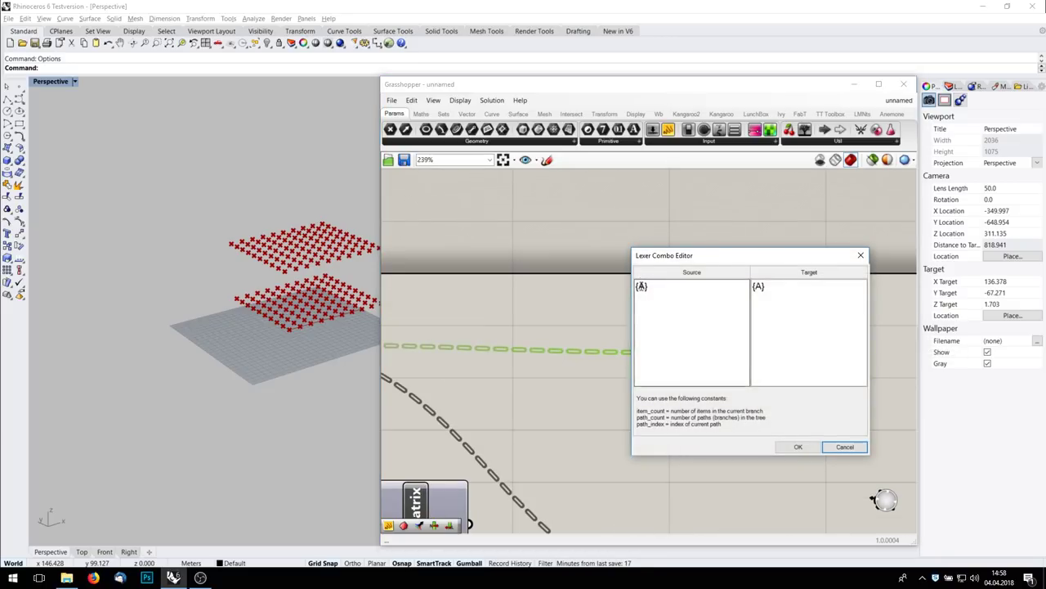
{"action": "left_click", "coordinate": [670, 285]}
{"action": "type", "text": "(i"}
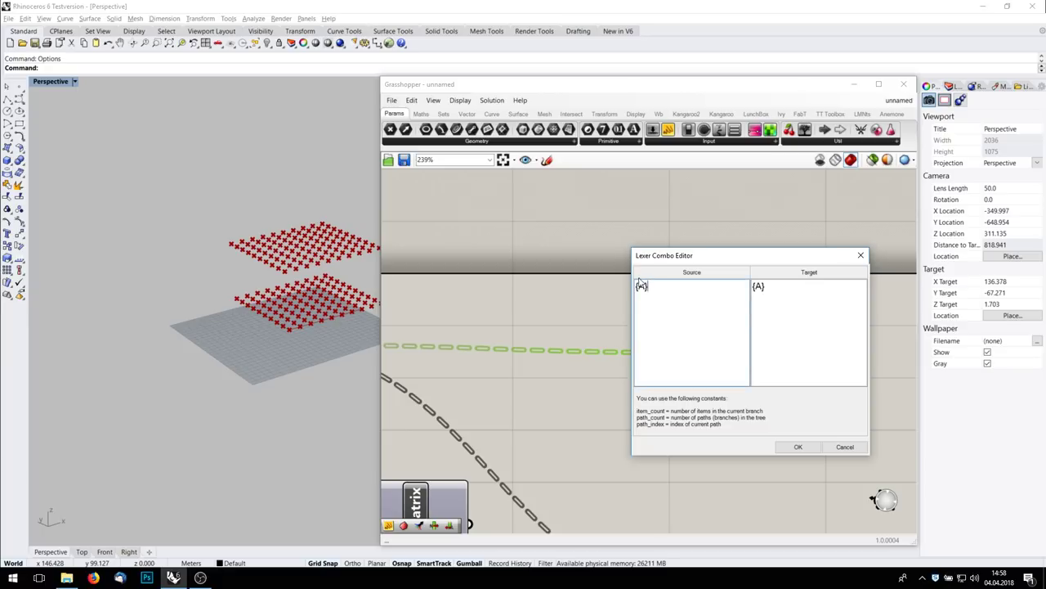
{"action": "type", "text": ";"}
{"action": "left_click", "coordinate": [793, 287]}
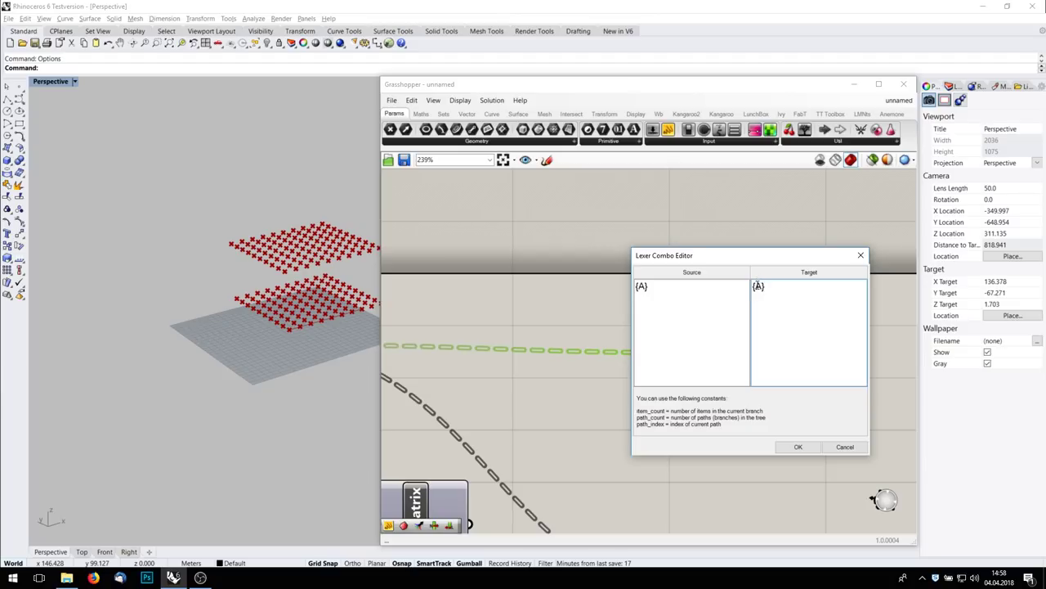
{"action": "left_click", "coordinate": [756, 286]}
{"action": "type", "text": "0;"}
{"action": "left_click", "coordinate": [781, 452]}
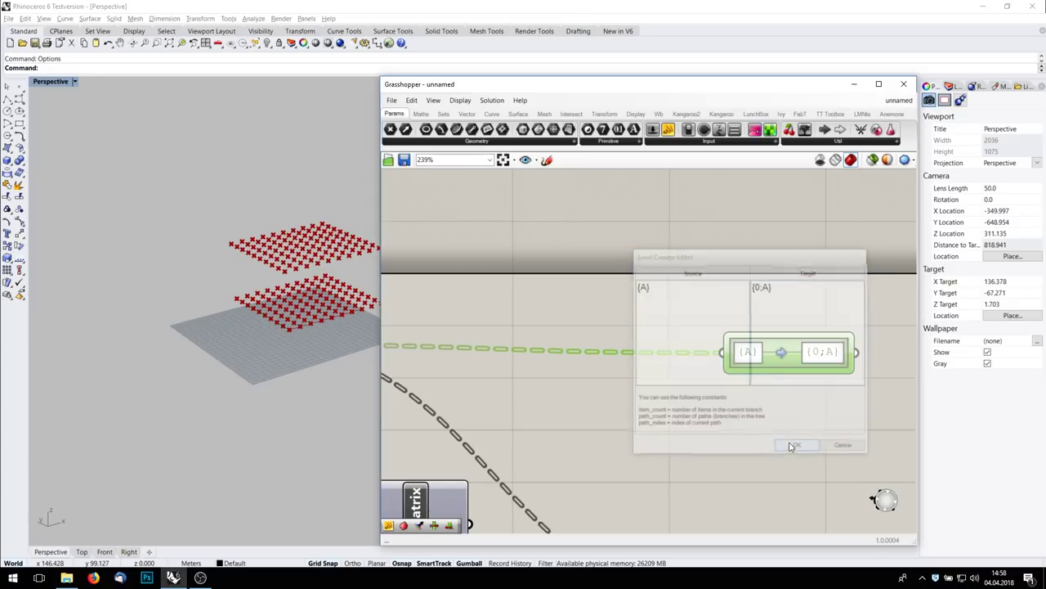
Step: Duplicate the {0;A} Path Mapper below itself, feed it from Move's Geometry output, and set its target expression to {1;A}
{"action": "scroll", "coordinate": [777, 372], "scroll_direction": "down", "scroll_amount": 3}
{"action": "left_click_drag", "start_coordinate": [765, 331], "coordinate": [764, 361], "text": "alt"}
{"action": "double_click", "coordinate": [782, 360]}
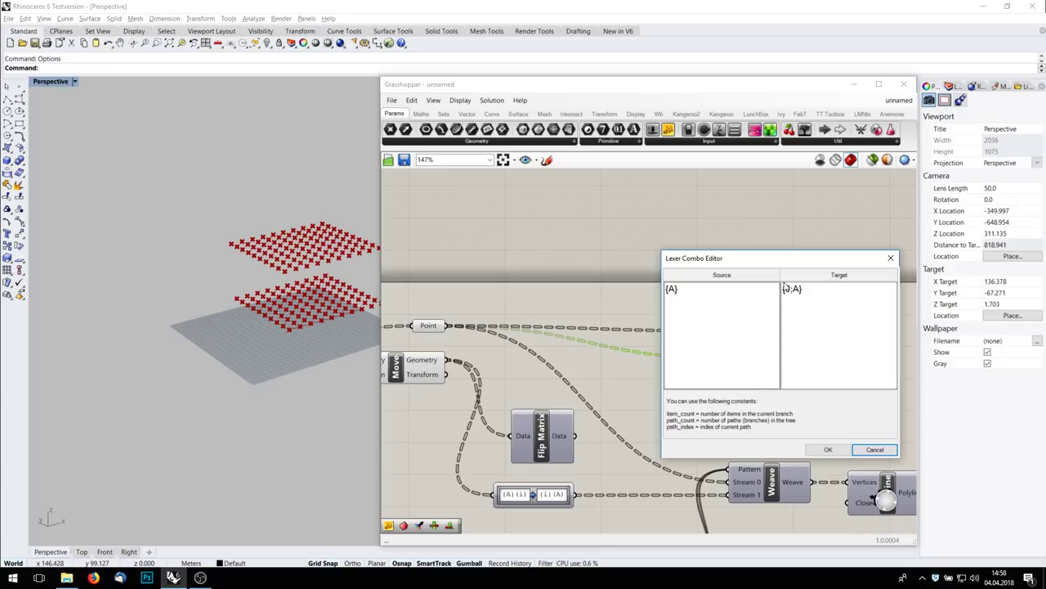
{"action": "double_click", "coordinate": [788, 289]}
{"action": "type", "text": "1"}
{"action": "left_click", "coordinate": [828, 449]}
{"action": "right_click_drag", "start_coordinate": [459, 393], "coordinate": [517, 371]}
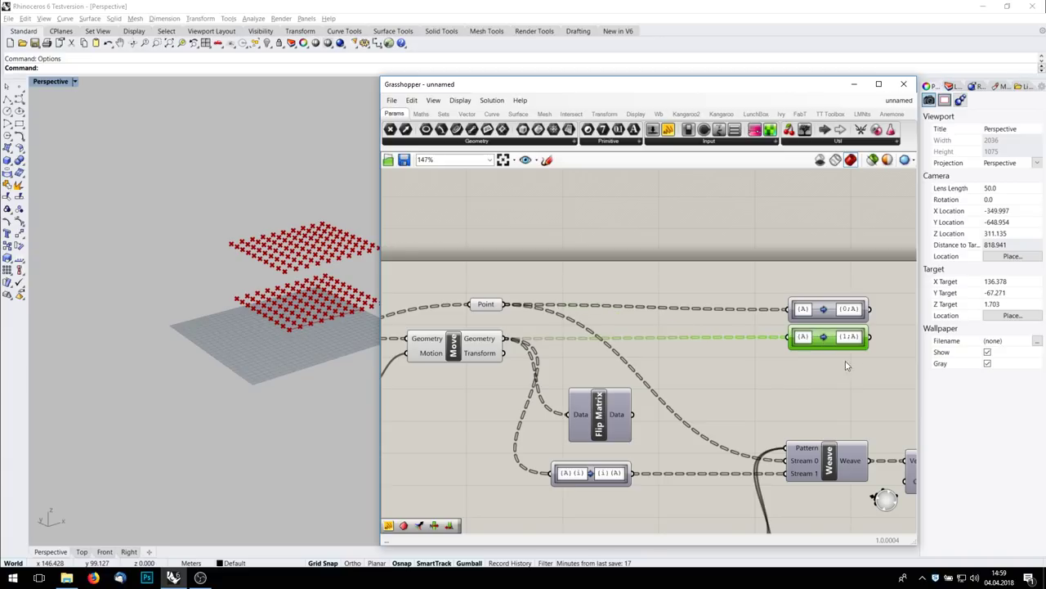
Step: Check the branch paths output by the {0;A} and {1;A} Path Mappers in a temporary Panel, and remove the Panel
{"action": "right_click_drag", "start_coordinate": [879, 311], "coordinate": [701, 307]}
{"action": "left_click", "coordinate": [668, 130]}
{"action": "left_click", "coordinate": [791, 312]}
{"action": "left_click_drag", "start_coordinate": [694, 306], "coordinate": [777, 311]}
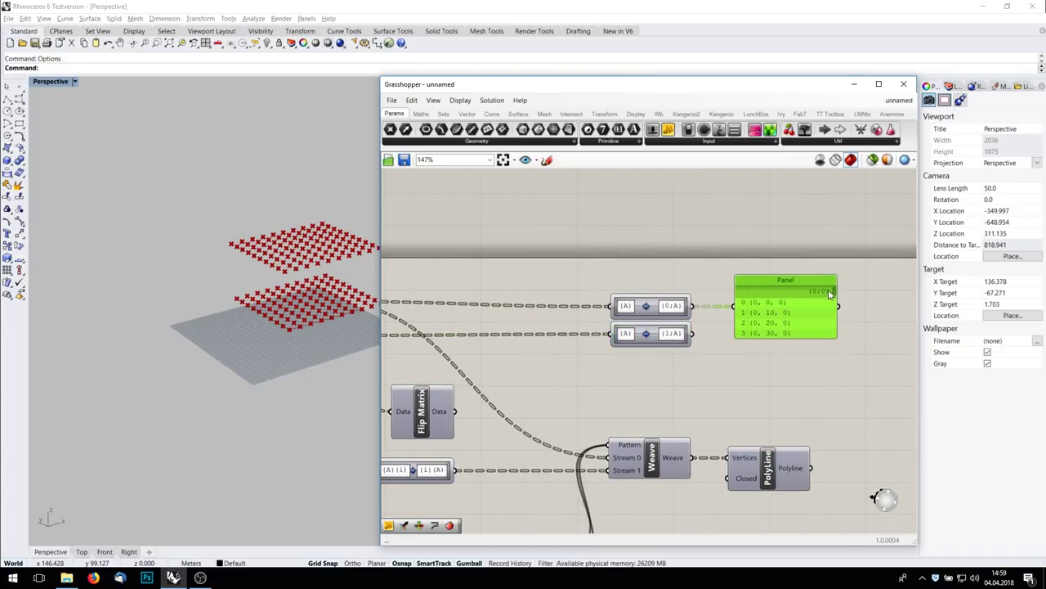
{"action": "left_click_drag", "start_coordinate": [835, 295], "coordinate": [820, 327]}
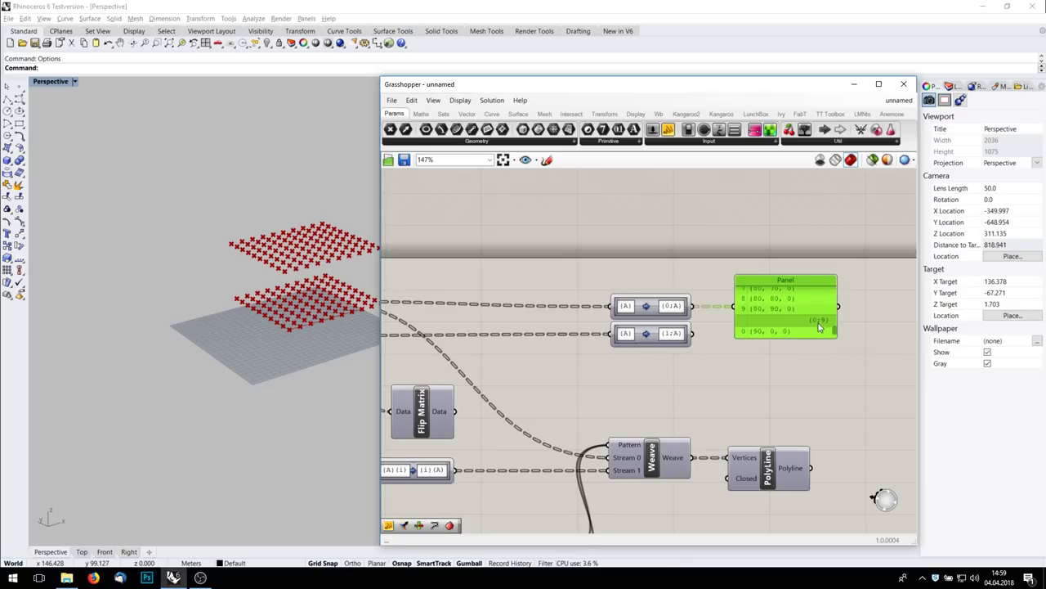
{"action": "left_click_drag", "start_coordinate": [693, 333], "coordinate": [734, 306]}
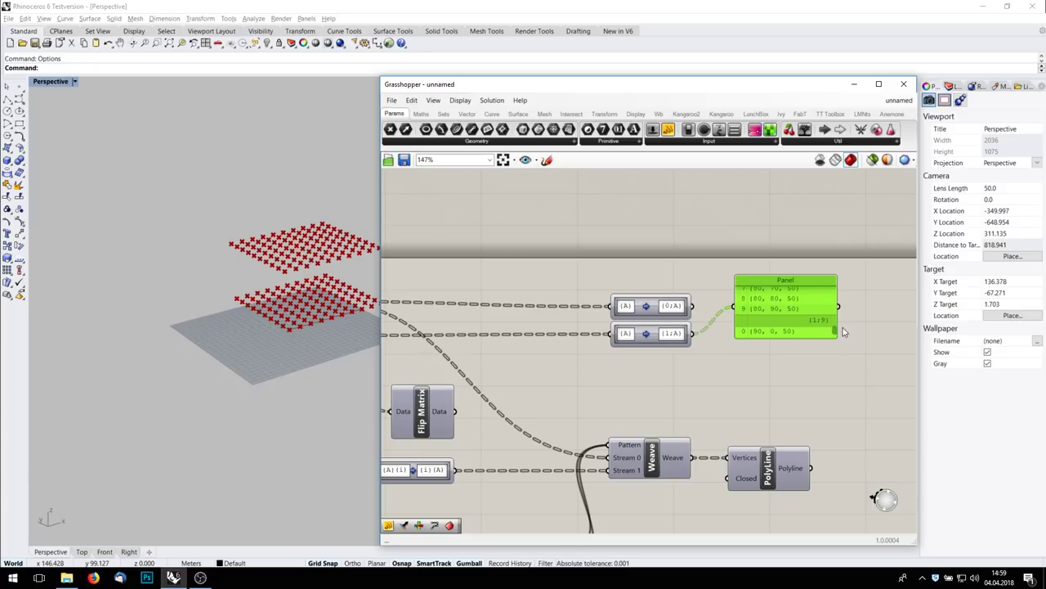
{"action": "mouse_move", "coordinate": [834, 331]}
{"action": "left_mouse_down"}
{"action": "mouse_move", "coordinate": [841, 289]}
{"action": "mouse_move", "coordinate": [835, 322]}
{"action": "left_mouse_up"}
{"action": "key", "text": "Delete"}
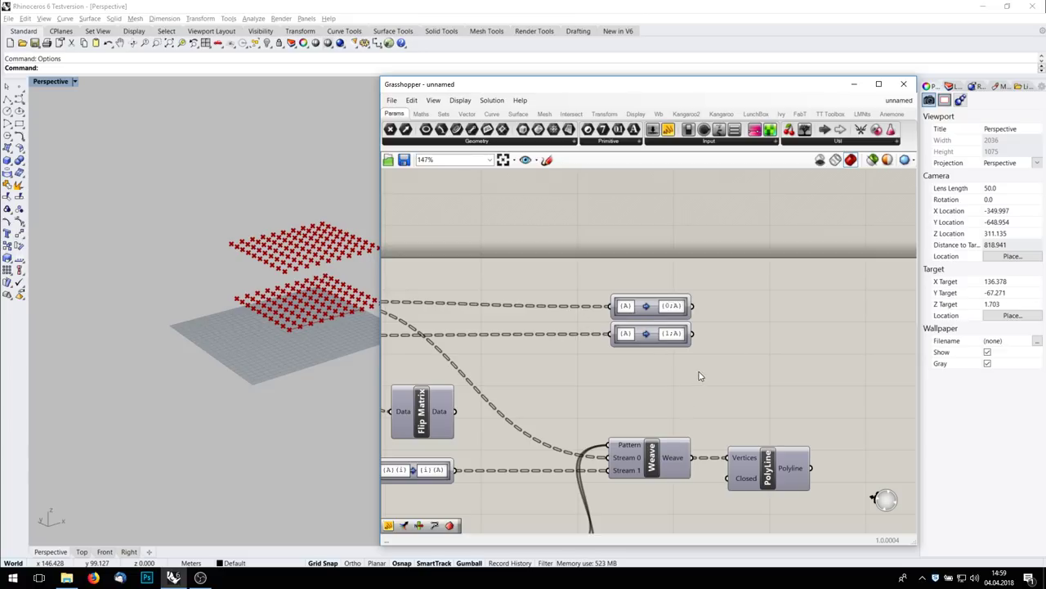
Step: Add a Merge component beside the two Path Mappers, connecting the {0;A} mapper to D1 and the {1;A} mapper to D2
{"action": "double_click", "coordinate": [838, 306]}
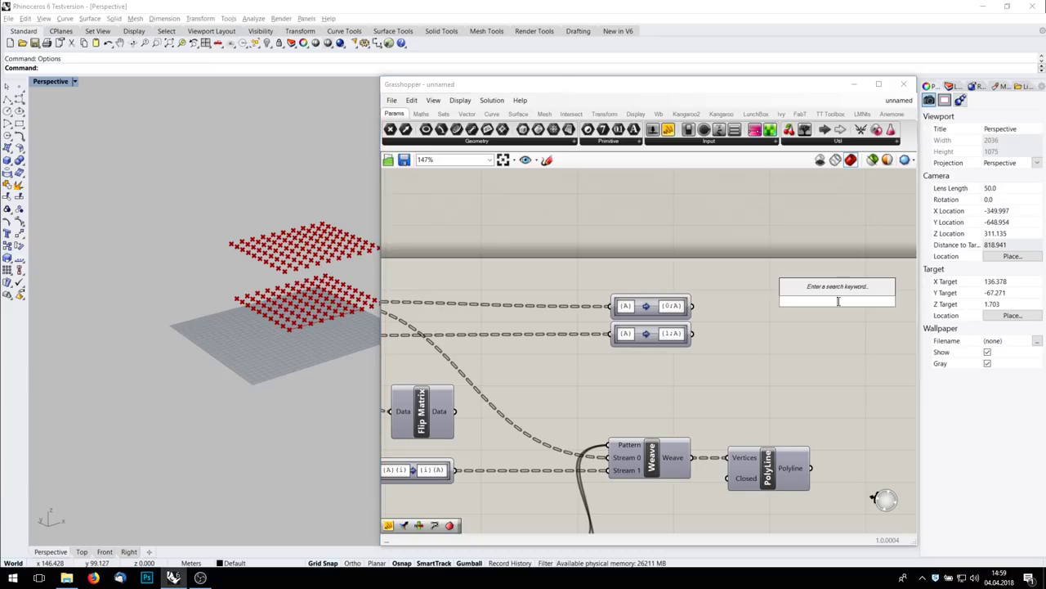
{"action": "type", "text": "merge"}
{"action": "key", "text": "Return"}
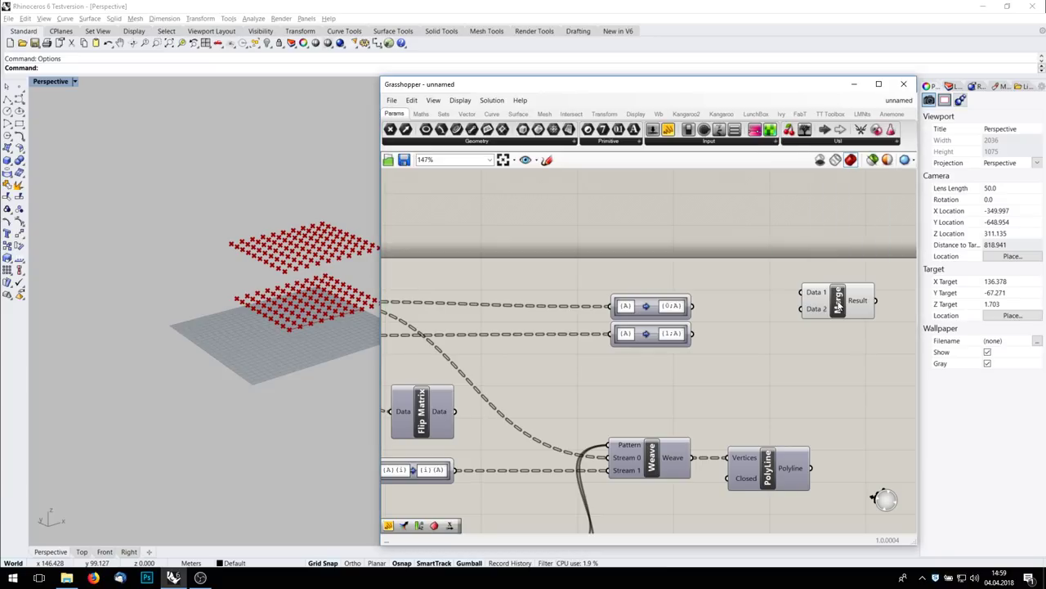
{"action": "left_click_drag", "start_coordinate": [693, 306], "coordinate": [812, 291]}
{"action": "left_click_drag", "start_coordinate": [693, 334], "coordinate": [814, 302]}
{"action": "left_click_drag", "start_coordinate": [859, 302], "coordinate": [834, 304]}
Step: Examine Merge's result from the first to the last branch in a temporary Panel, and delete the Panel
{"action": "left_click", "coordinate": [669, 130]}
{"action": "left_click", "coordinate": [846, 307]}
{"action": "right_click_drag", "start_coordinate": [824, 356], "coordinate": [709, 319]}
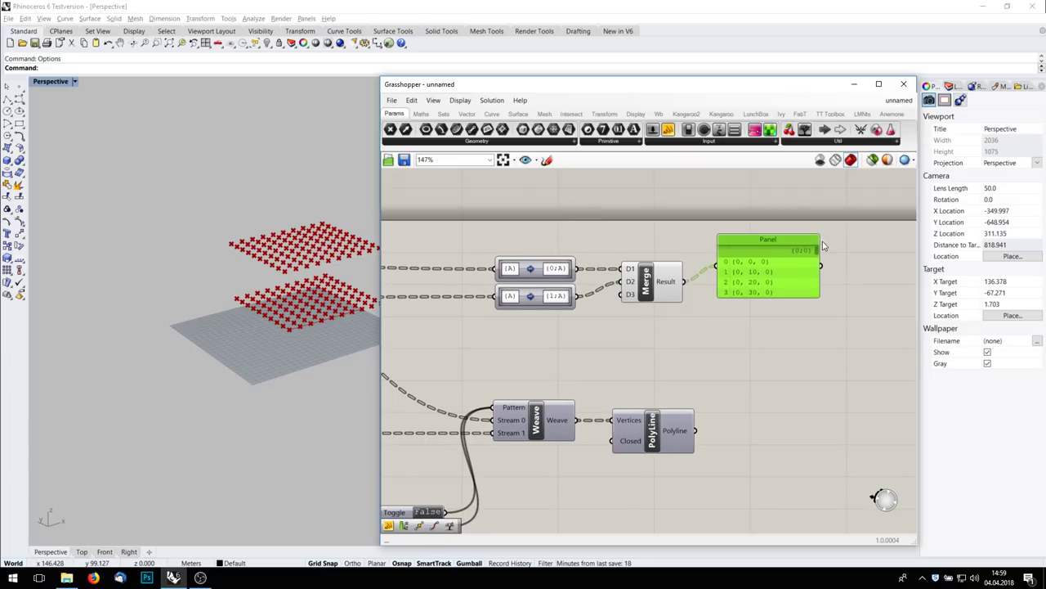
{"action": "left_click_drag", "start_coordinate": [820, 254], "coordinate": [818, 296]}
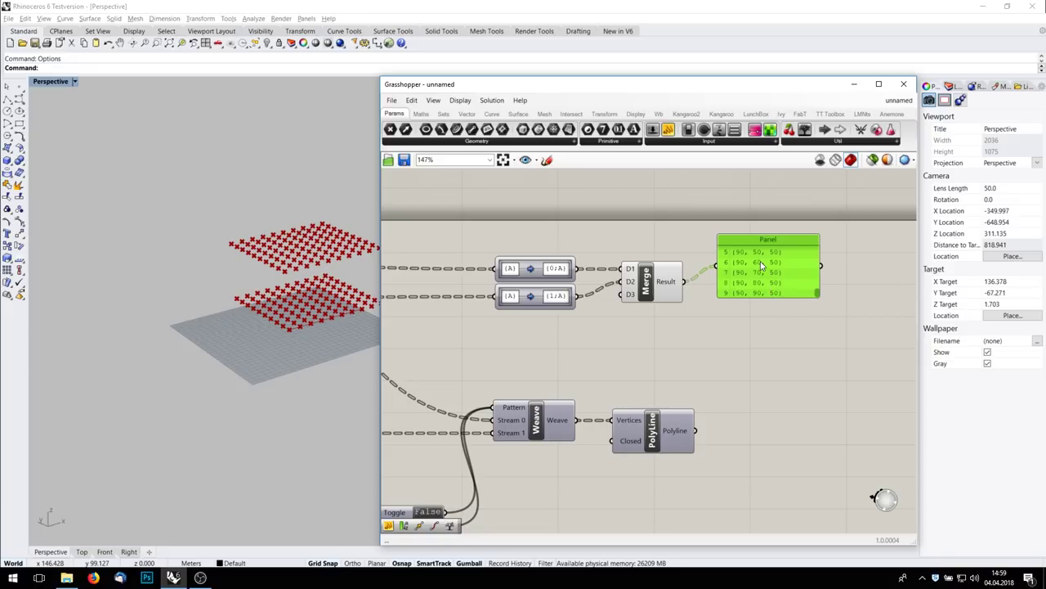
{"action": "key", "text": "Delete"}
Step: Change the {1;A} Path Mapper's source expression to {A}(i) and its target expression to {1;i}(A)
{"action": "right_click_drag", "start_coordinate": [679, 287], "coordinate": [732, 281]}
{"action": "right_click_drag", "start_coordinate": [613, 303], "coordinate": [676, 296]}
{"action": "scroll", "coordinate": [669, 282], "scroll_direction": "up", "scroll_amount": 3}
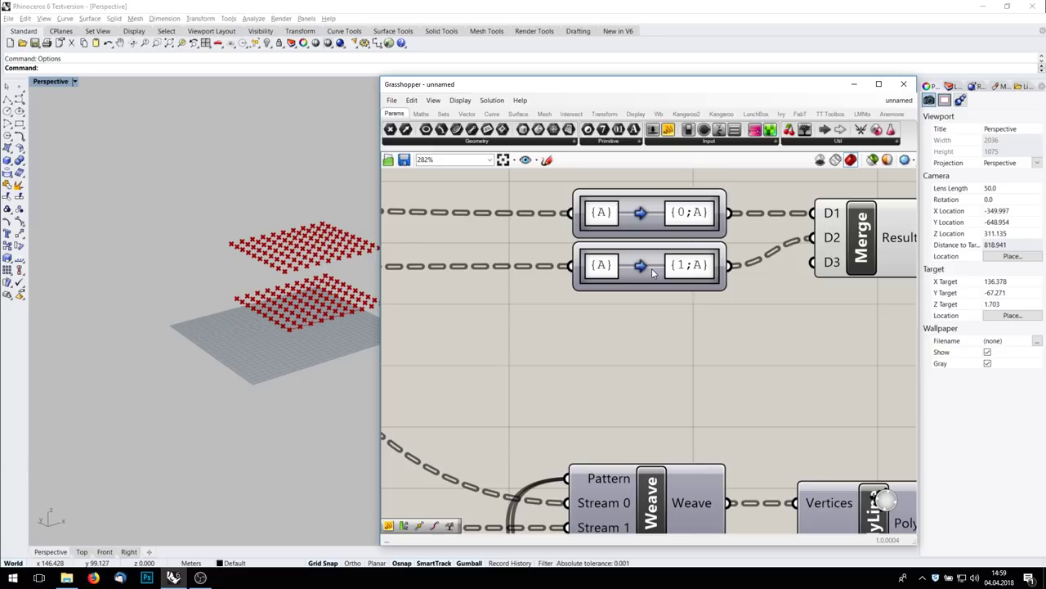
{"action": "double_click", "coordinate": [650, 270]}
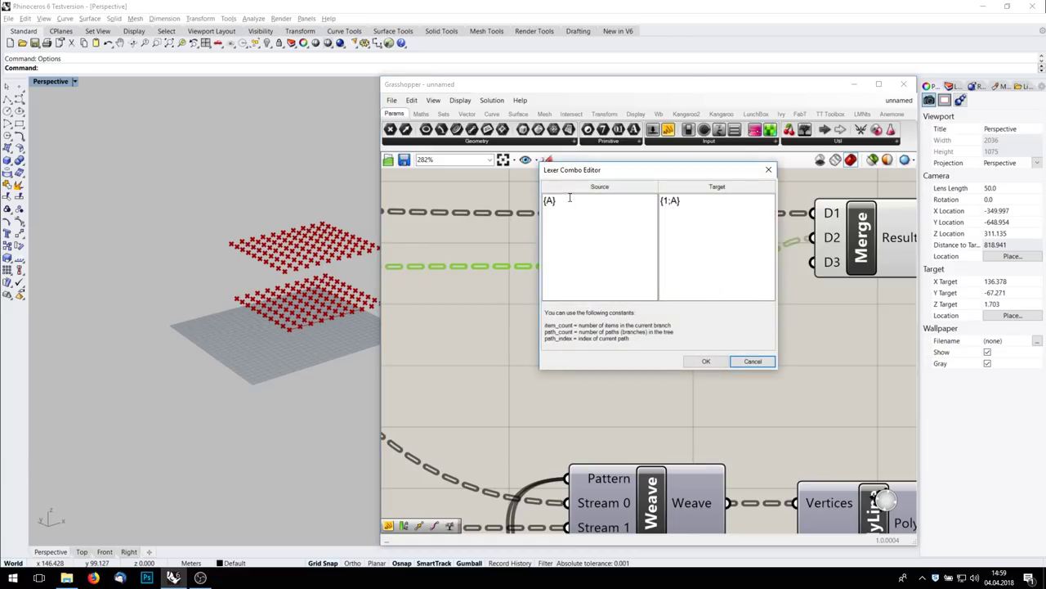
{"action": "left_click", "coordinate": [566, 204]}
{"action": "type", "text": "(i)"}
{"action": "left_click", "coordinate": [691, 198]}
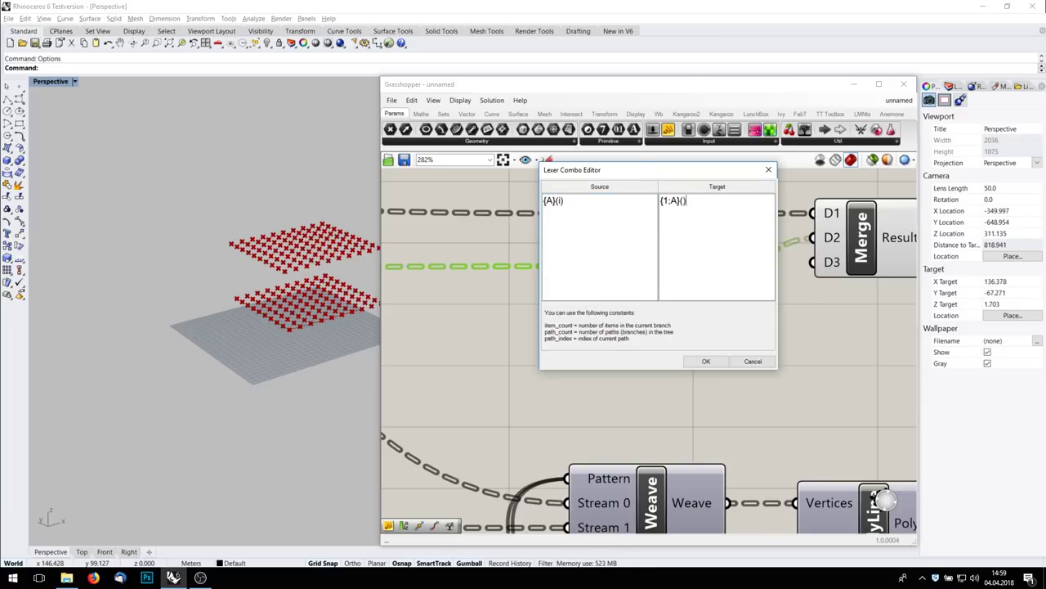
{"action": "double_click", "coordinate": [673, 200]}
{"action": "type", "text": "i"}
{"action": "left_click", "coordinate": [707, 361]}
{"action": "right_click_drag", "start_coordinate": [835, 250], "coordinate": [598, 323]}
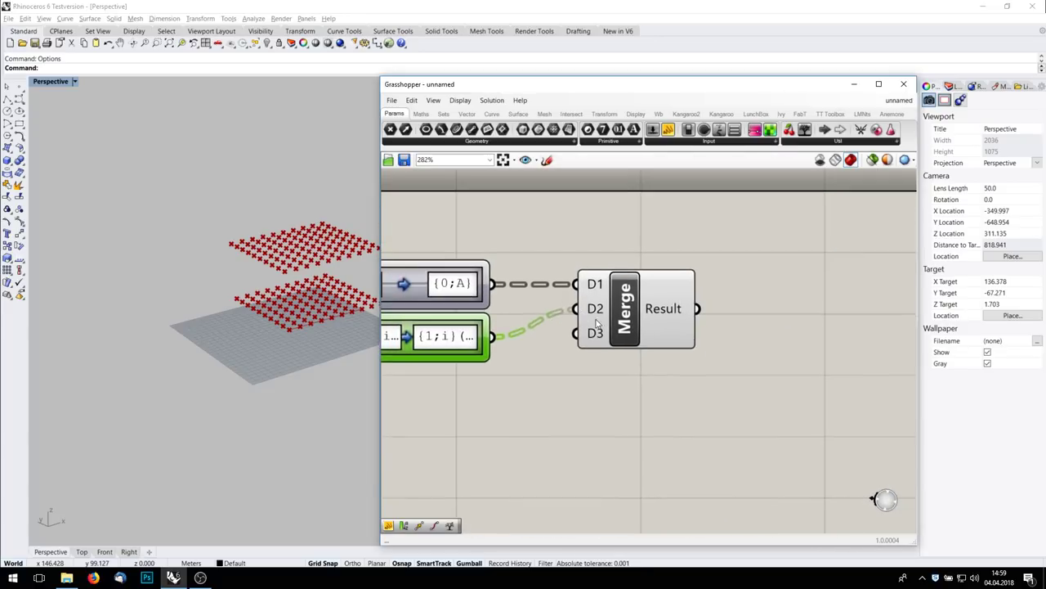
Step: Inspect the data tree structure of Merge's Result output
{"action": "scroll", "coordinate": [597, 324], "scroll_direction": "down", "scroll_amount": 1}
{"action": "left_click", "coordinate": [642, 315]}
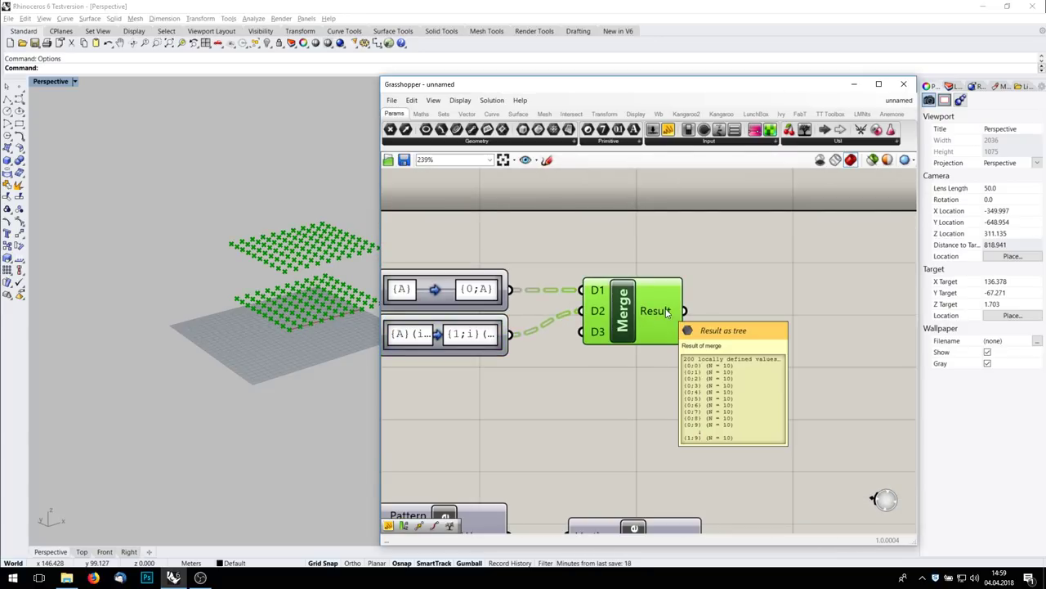
{"action": "double_click", "coordinate": [797, 375]}
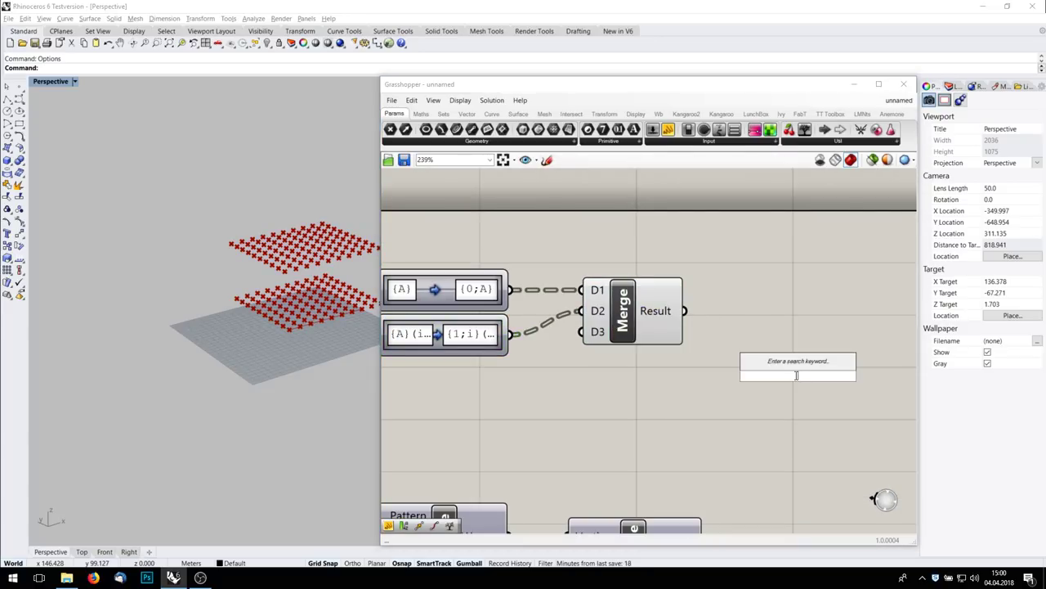
{"action": "left_click", "coordinate": [636, 318]}
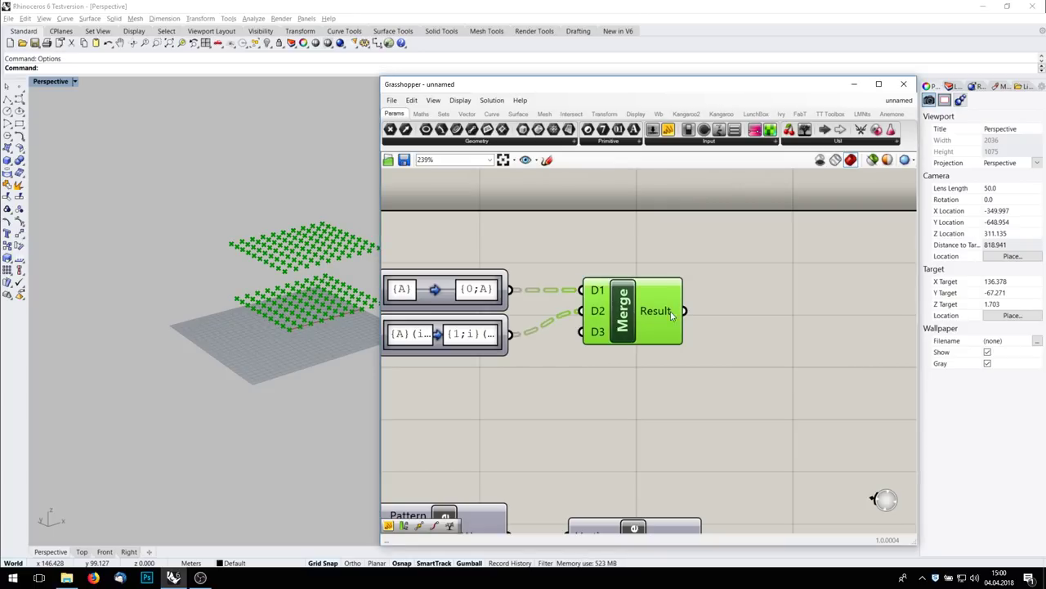
{"action": "left_click", "coordinate": [808, 345]}
{"action": "type", "text": "l"}
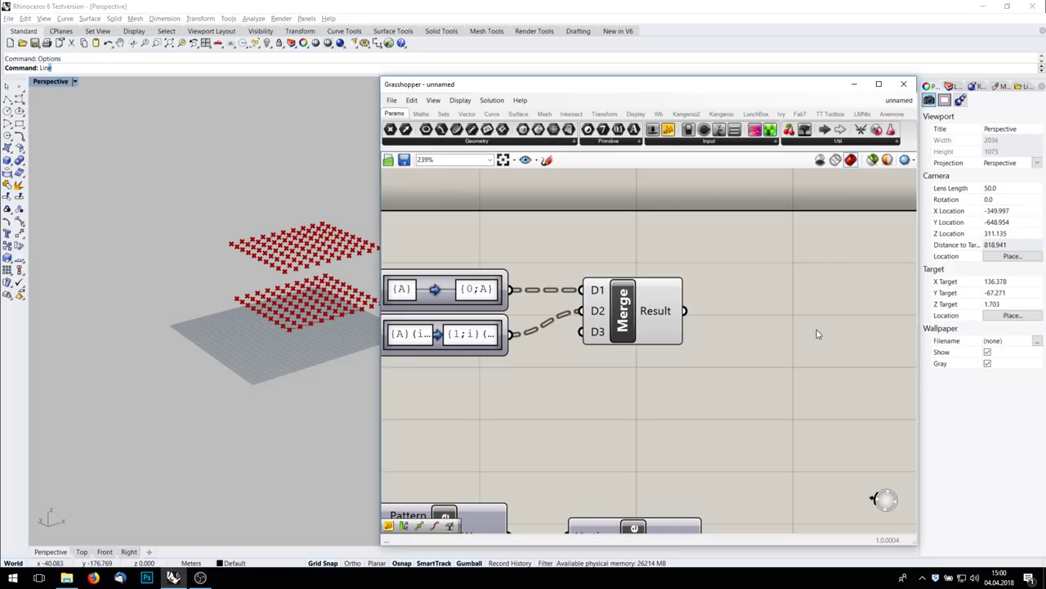
{"action": "left_click_drag", "start_coordinate": [54, 67], "coordinate": [28, 69]}
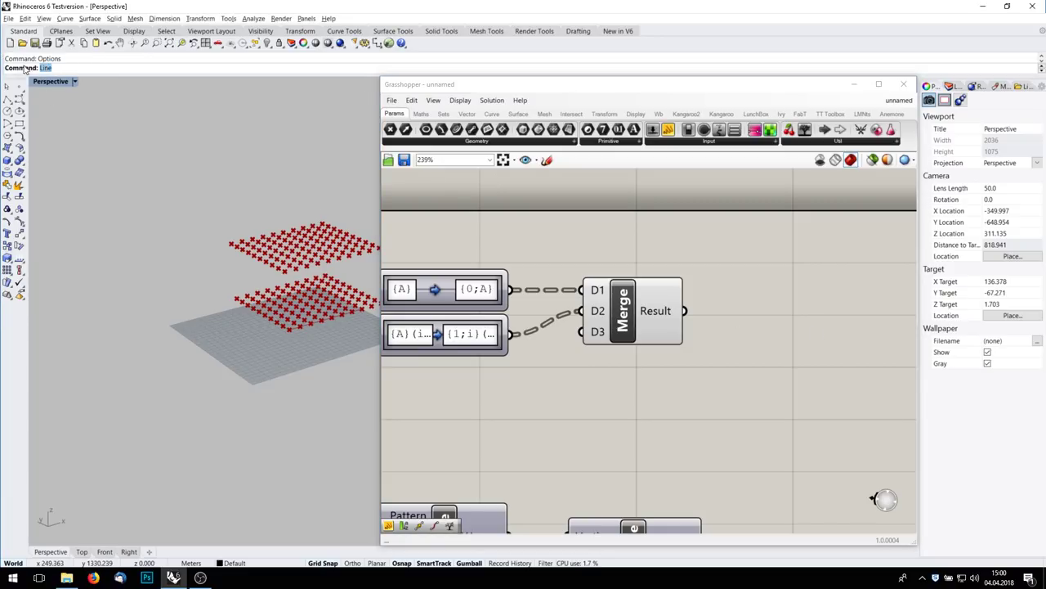
{"action": "key", "text": "BackSpace"}
Step: Copy the Display Tree group from the 07 - List-Trees document and return to the unnamed definition
{"action": "right_click_drag", "start_coordinate": [668, 286], "coordinate": [644, 275]}
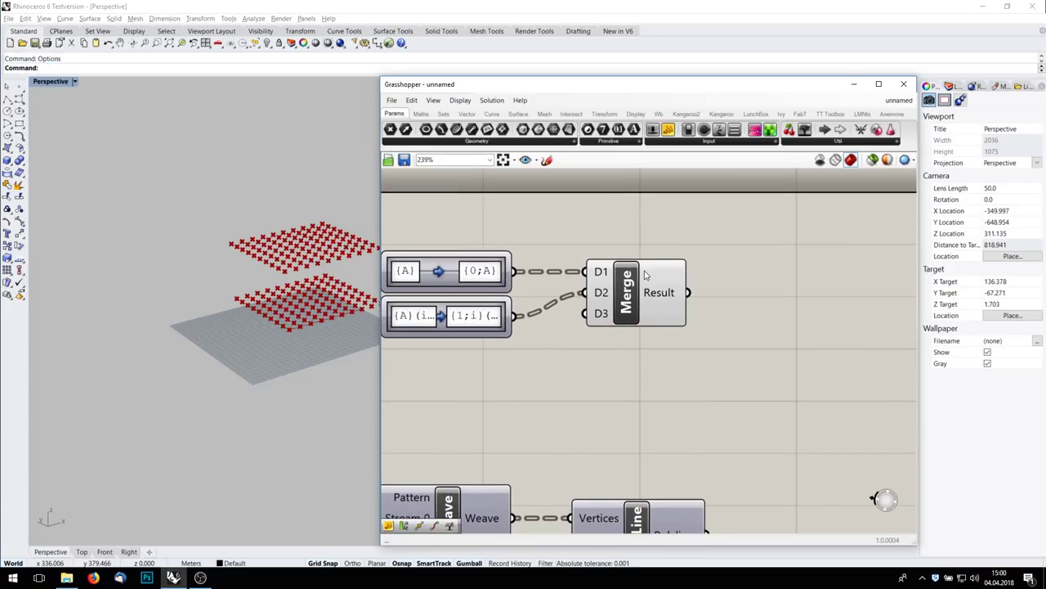
{"action": "left_click", "coordinate": [913, 105]}
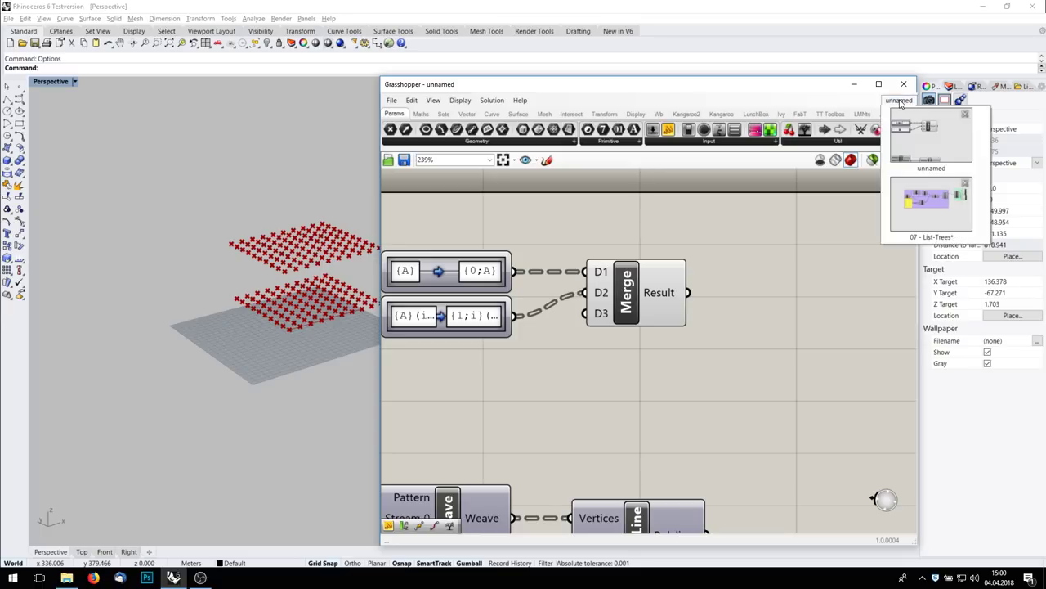
{"action": "left_click", "coordinate": [922, 209]}
{"action": "scroll", "coordinate": [784, 206], "scroll_direction": "up", "scroll_amount": 3}
{"action": "left_click_drag", "start_coordinate": [862, 399], "coordinate": [625, 180]}
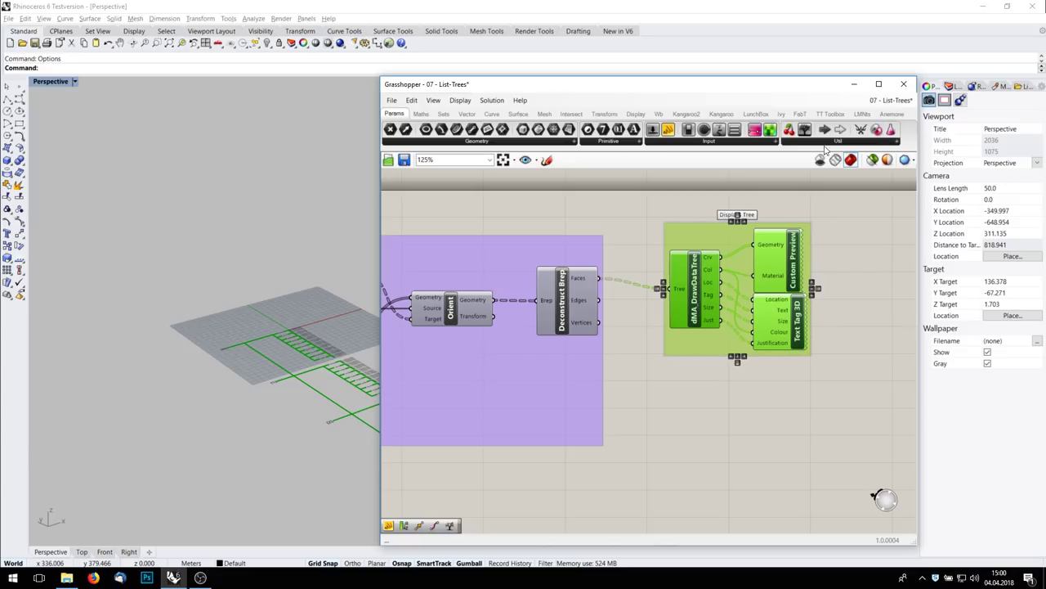
{"action": "left_click", "coordinate": [891, 100]}
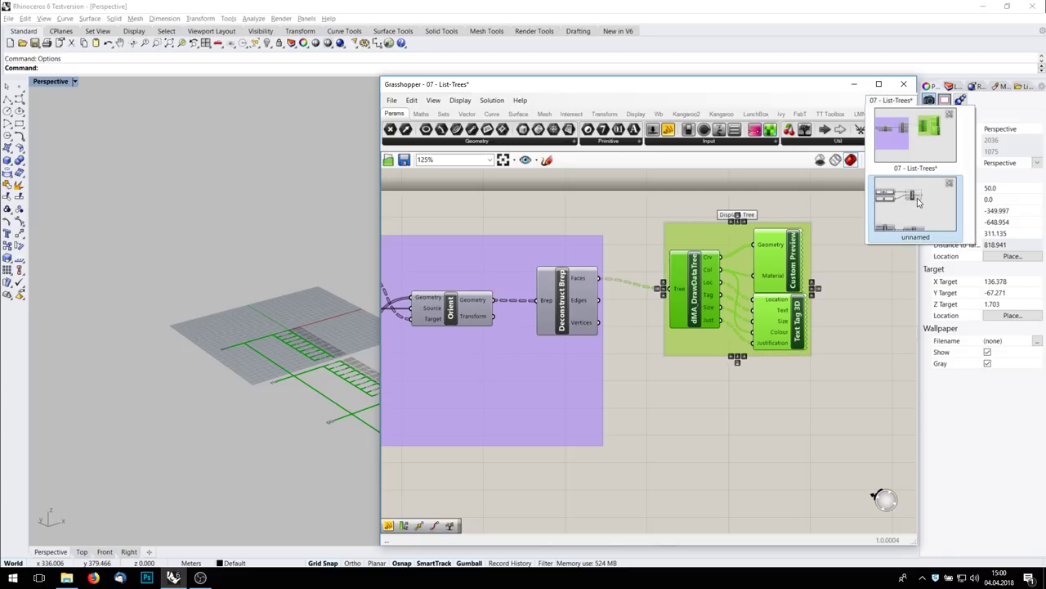
{"action": "left_click", "coordinate": [918, 202]}
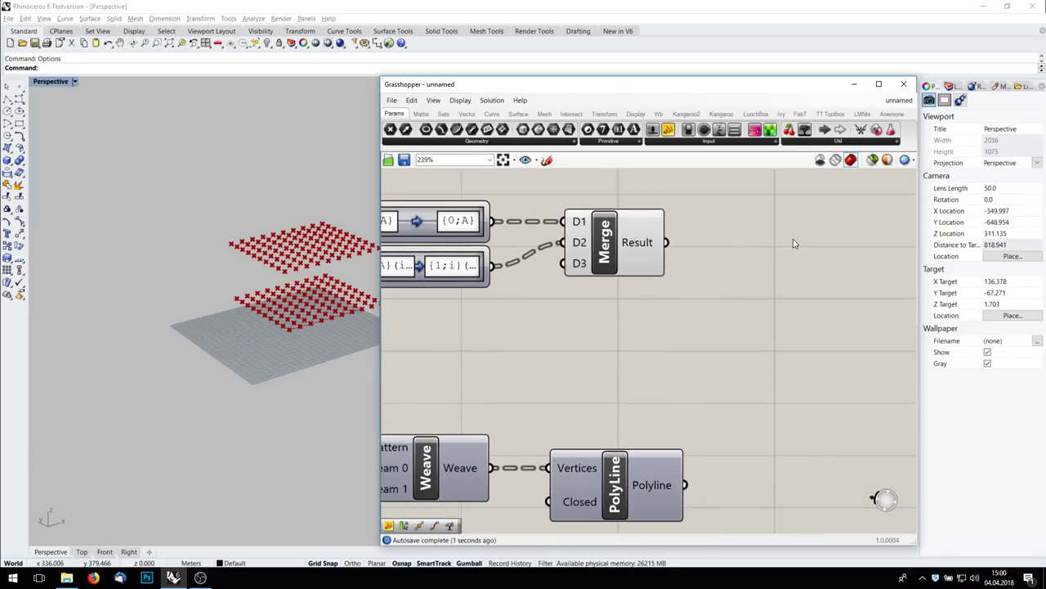
Step: Paste the Display Tree group beside Merge, connect Merge's Result to its Tree input, and inspect the branches drawn in the viewport
{"action": "key", "text": "ctrl+v"}
{"action": "right_click_drag", "start_coordinate": [684, 260], "coordinate": [806, 256]}
{"action": "scroll", "coordinate": [520, 291], "scroll_direction": "down", "scroll_amount": 3}
{"action": "left_click_drag", "start_coordinate": [447, 275], "coordinate": [771, 264]}
{"action": "left_click", "coordinate": [812, 360]}
{"action": "left_click_drag", "start_coordinate": [644, 268], "coordinate": [776, 269]}
{"action": "mouse_move", "coordinate": [346, 339]}
{"action": "right_mouse_down"}
{"action": "mouse_move", "coordinate": [249, 409]}
{"action": "mouse_move", "coordinate": [238, 357]}
{"action": "mouse_move", "coordinate": [296, 350]}
{"action": "mouse_move", "coordinate": [224, 393]}
{"action": "mouse_move", "coordinate": [271, 377]}
{"action": "right_mouse_up"}
{"action": "scroll", "coordinate": [238, 357], "scroll_direction": "up", "scroll_amount": 4}
{"action": "scroll", "coordinate": [292, 391], "scroll_direction": "up", "scroll_amount": 5}
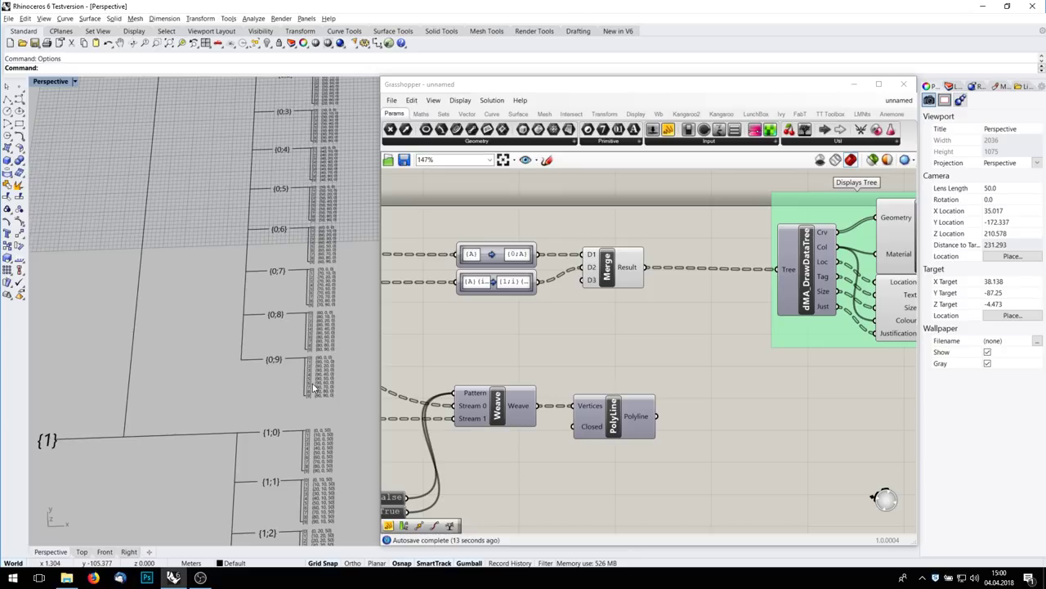
{"action": "scroll", "coordinate": [281, 200], "scroll_direction": "up", "scroll_amount": 5}
{"action": "scroll", "coordinate": [826, 288], "scroll_direction": "down", "scroll_amount": 3}
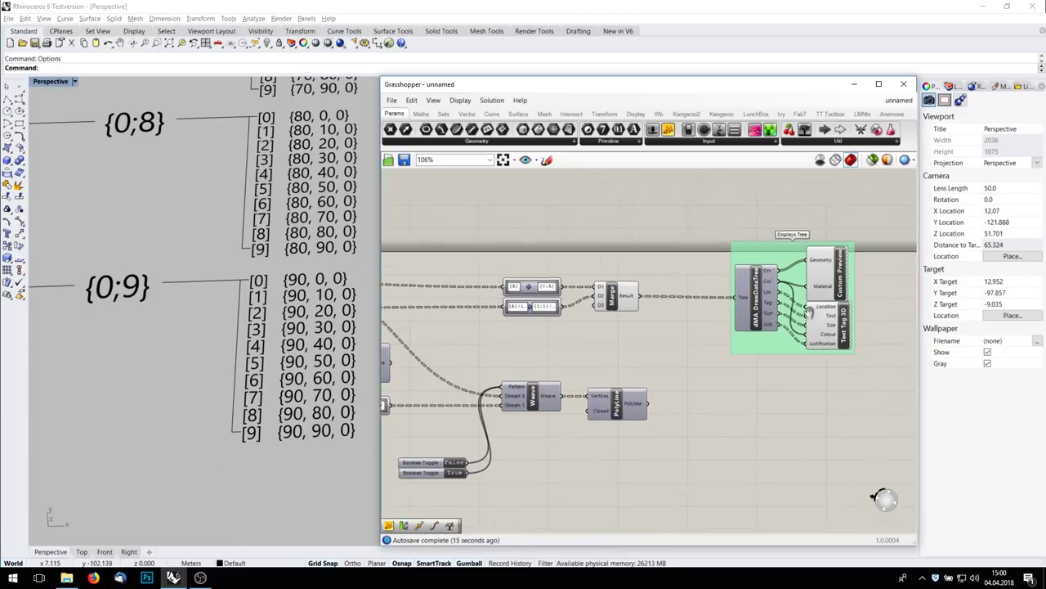
Step: Add a Shift List component between Merge's Result and the tree display, and inspect the shifted branches in the viewport
{"action": "double_click", "coordinate": [727, 329]}
{"action": "type", "text": "x"}
{"action": "key", "text": "BackSpace"}
{"action": "type", "text": "shift+"}
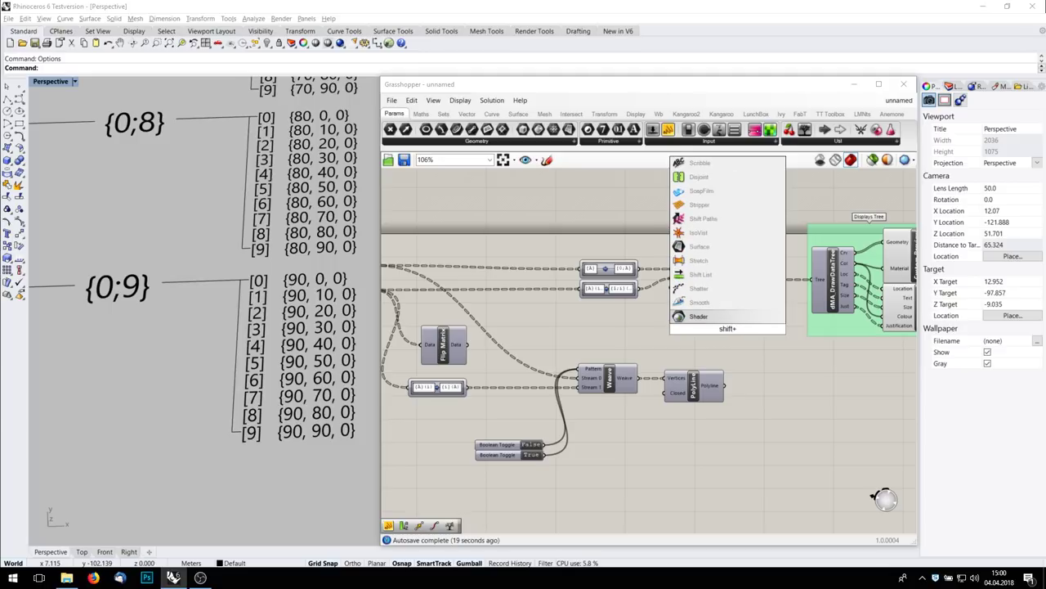
{"action": "key", "text": "BackSpace"}
{"action": "key", "text": "Return"}
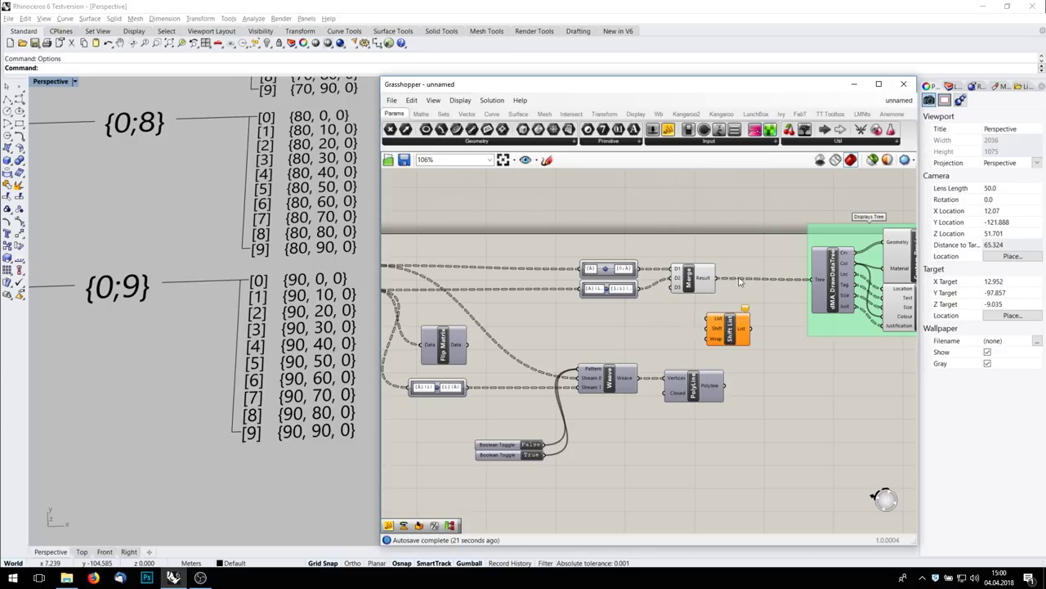
{"action": "left_click_drag", "start_coordinate": [717, 279], "coordinate": [810, 283]}
{"action": "scroll", "coordinate": [289, 273], "scroll_direction": "down", "scroll_amount": 8}
{"action": "right_click_drag", "start_coordinate": [307, 164], "coordinate": [304, 281], "text": "shift"}
{"action": "scroll", "coordinate": [303, 280], "scroll_direction": "up", "scroll_amount": 8}
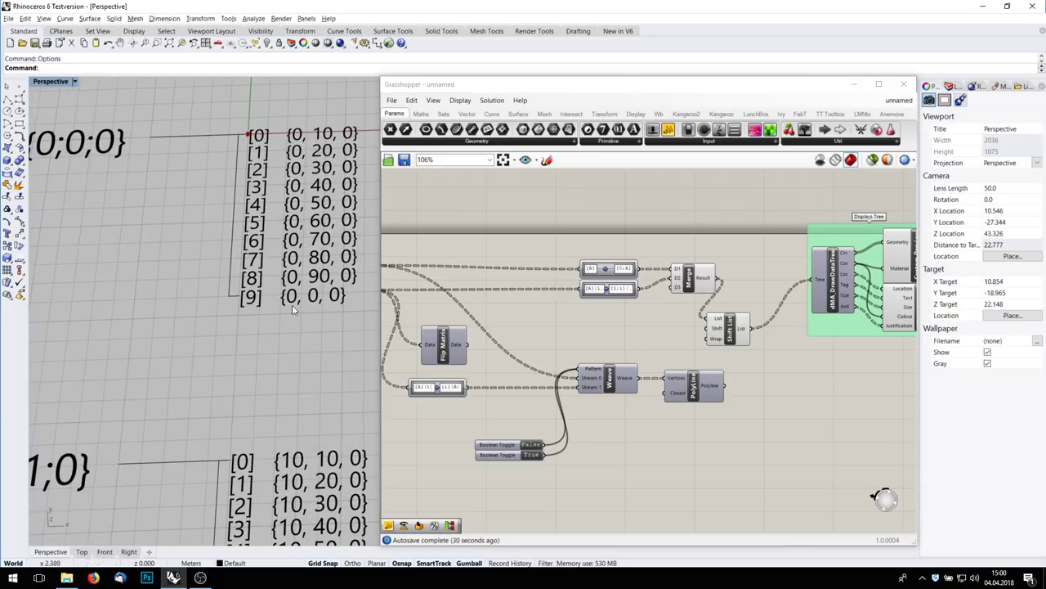
Step: Reconnect Merge's Result directly to the tree display and delete the Shift List component
{"action": "left_click_drag", "start_coordinate": [717, 282], "coordinate": [820, 279]}
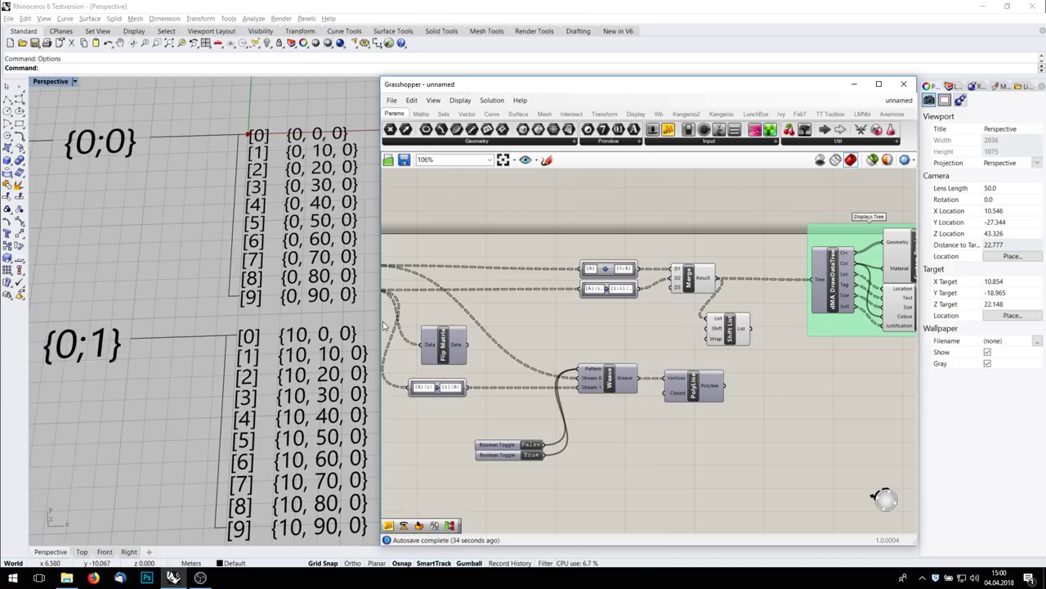
{"action": "scroll", "coordinate": [810, 315], "scroll_direction": "down", "scroll_amount": 4}
{"action": "right_click_drag", "start_coordinate": [801, 316], "coordinate": [652, 305]}
{"action": "scroll", "coordinate": [652, 308], "scroll_direction": "up", "scroll_amount": 5}
{"action": "left_click", "coordinate": [569, 313]}
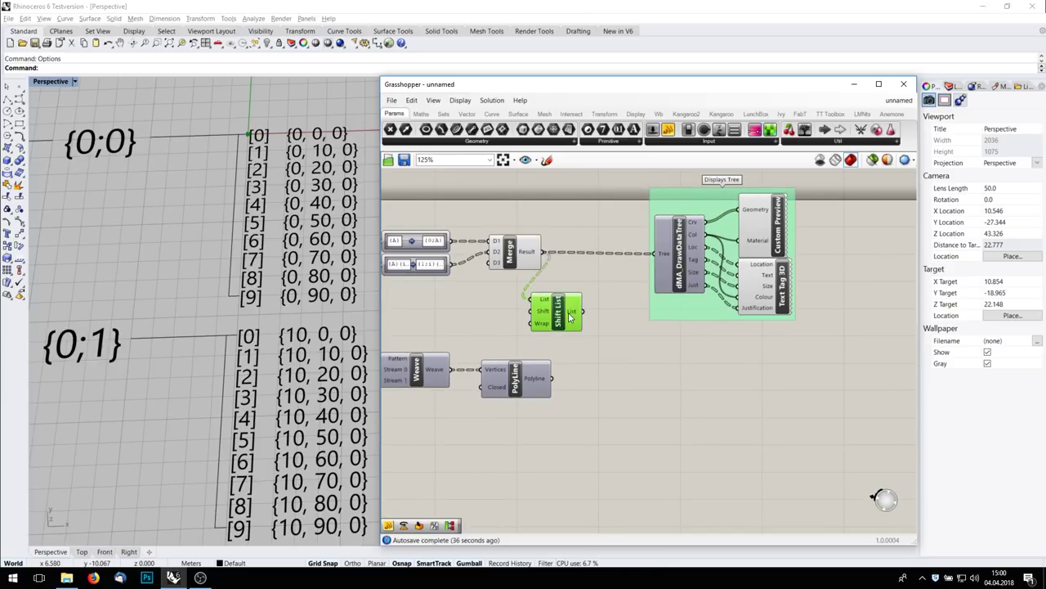
{"action": "key", "text": "Delete"}
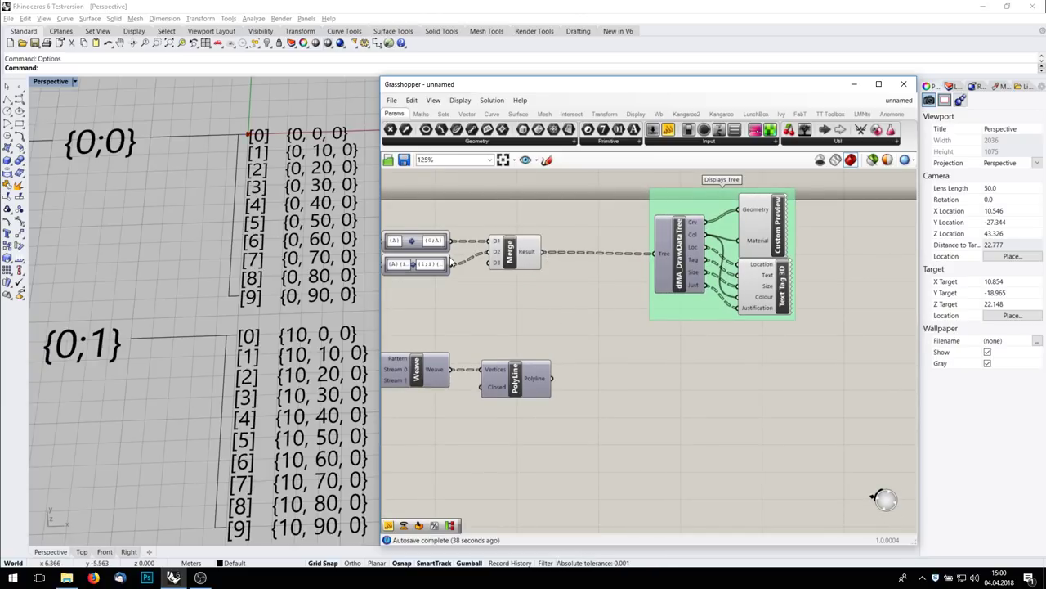
Step: Disconnect Merge's Result from the tree display and move the Display Tree group up out of the way
{"action": "scroll", "coordinate": [257, 300], "scroll_direction": "down", "scroll_amount": 20}
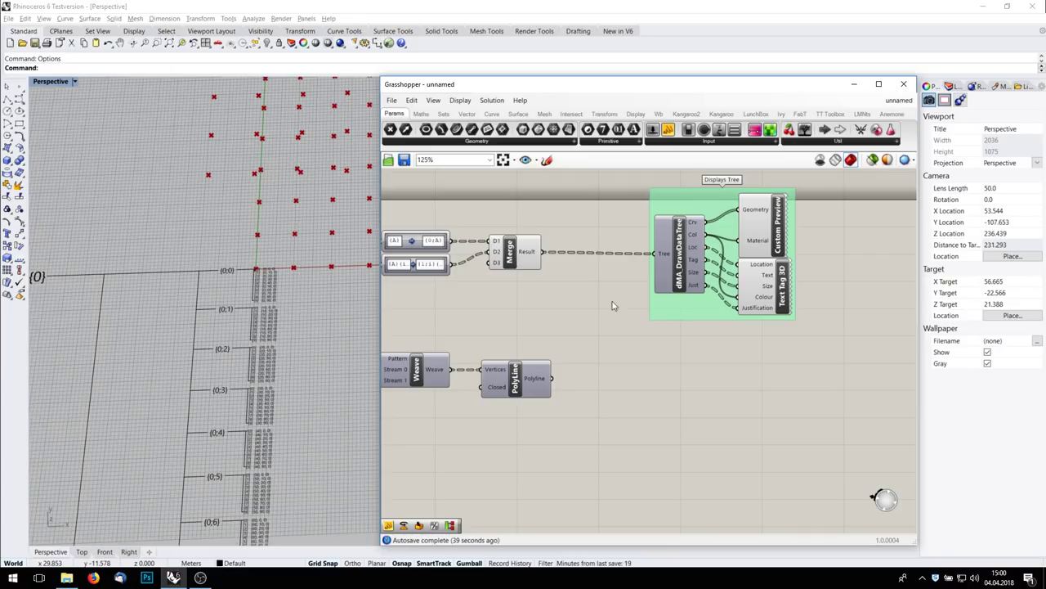
{"action": "left_click_drag", "start_coordinate": [546, 252], "coordinate": [658, 254], "text": "ctrl"}
{"action": "scroll", "coordinate": [701, 296], "scroll_direction": "down", "scroll_amount": 5}
{"action": "left_click_drag", "start_coordinate": [697, 308], "coordinate": [707, 255]}
{"action": "left_click", "coordinate": [672, 347]}
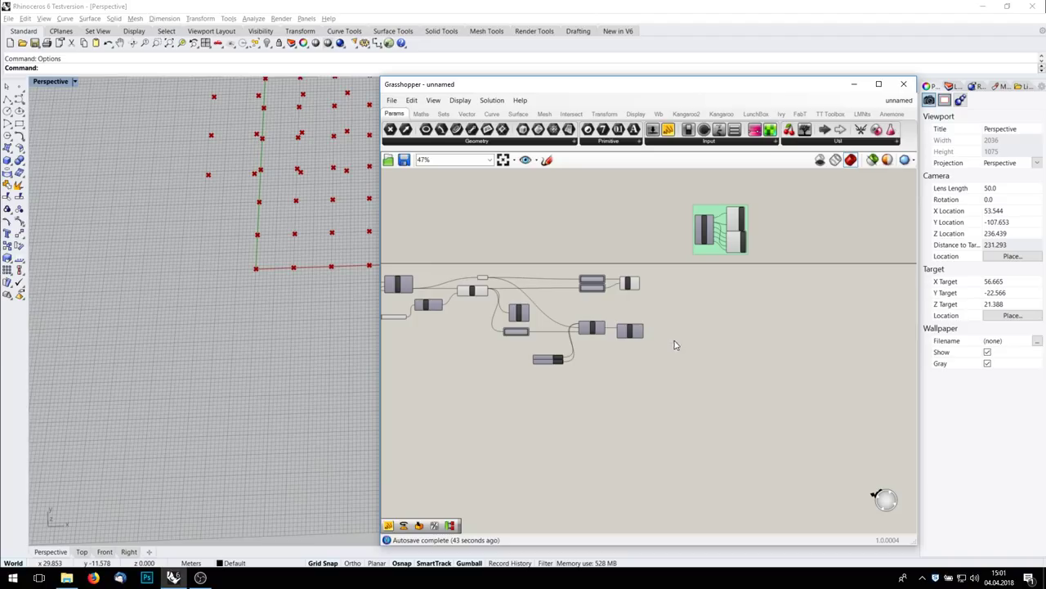
Step: Add a Relative Item component and place it to the right of Merge with room for its inputs
{"action": "scroll", "coordinate": [670, 302], "scroll_direction": "up", "scroll_amount": 4}
{"action": "double_click", "coordinate": [696, 292]}
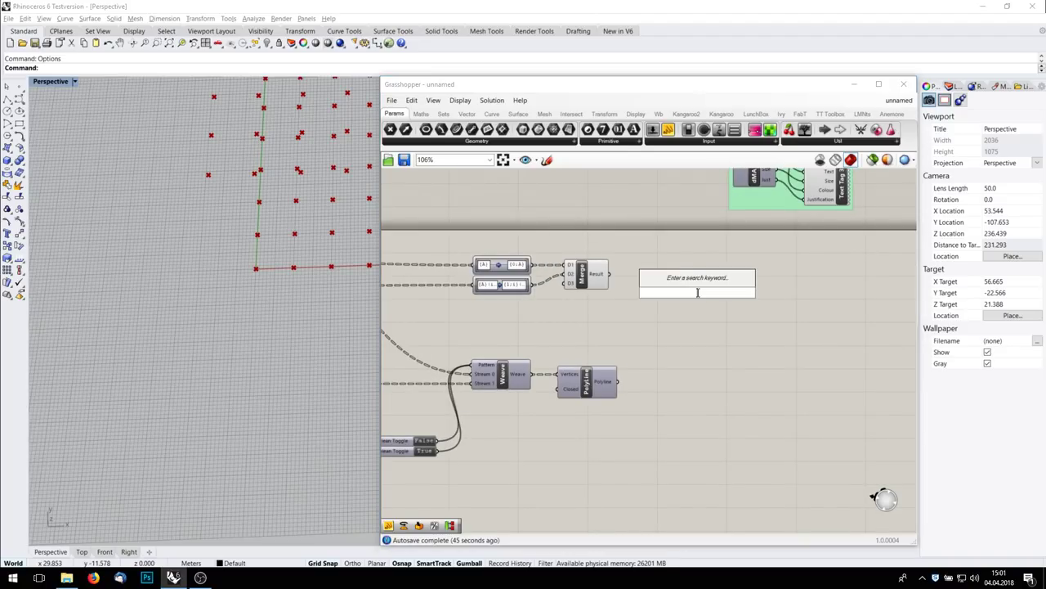
{"action": "type", "text": "relative"}
{"action": "key", "text": "Up"}
{"action": "key", "text": "Return"}
{"action": "scroll", "coordinate": [700, 320], "scroll_direction": "up", "scroll_amount": 1}
{"action": "right_click_drag", "start_coordinate": [700, 319], "coordinate": [716, 398]}
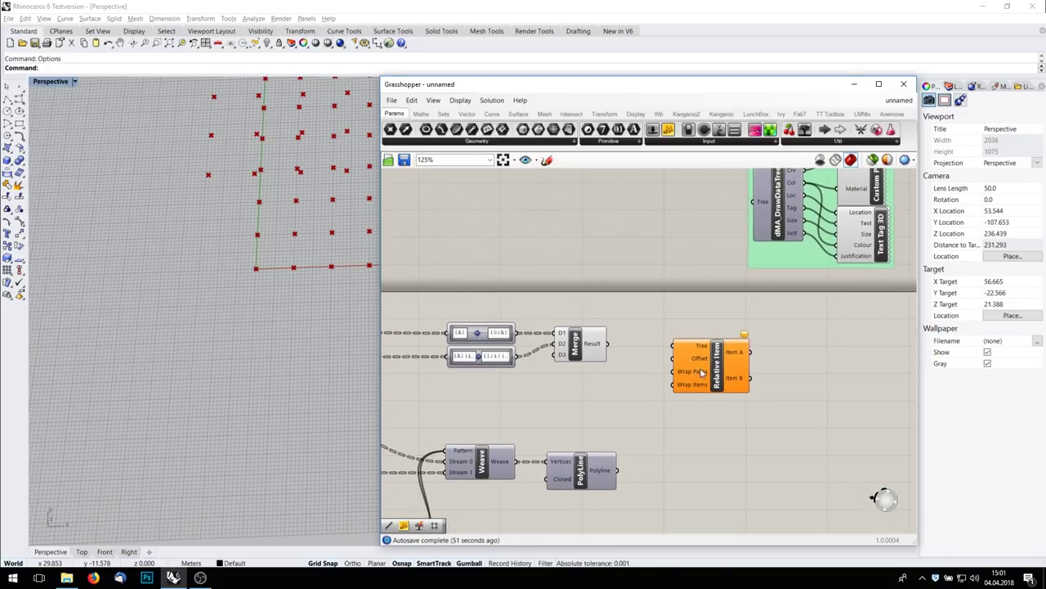
{"action": "left_click_drag", "start_coordinate": [706, 372], "coordinate": [770, 372]}
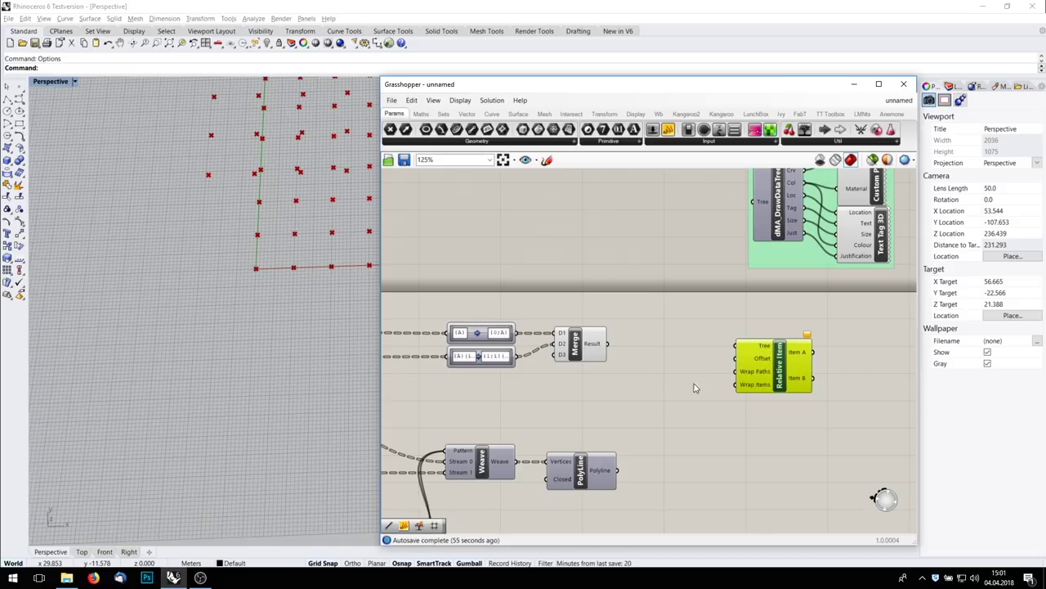
Step: Connect a False Boolean Toggle to Relative Item's Wrap Paths and Wrap Items, and Merge's Result to its Tree input
{"action": "double_click", "coordinate": [605, 396]}
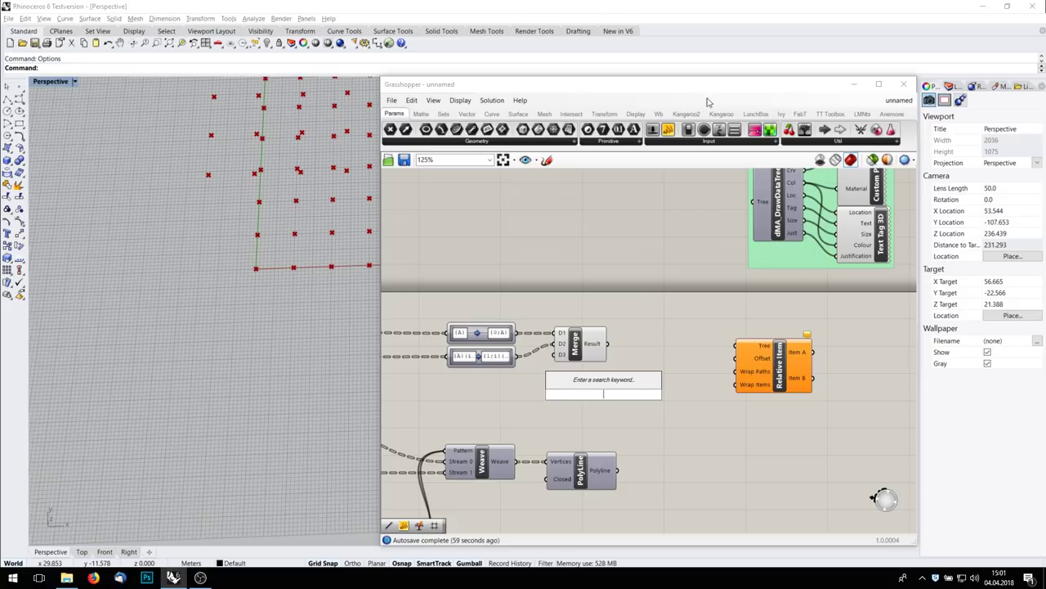
{"action": "left_click_drag", "start_coordinate": [689, 129], "coordinate": [731, 386]}
{"action": "left_click_drag", "start_coordinate": [647, 387], "coordinate": [664, 392]}
{"action": "left_click_drag", "start_coordinate": [606, 343], "coordinate": [735, 345]}
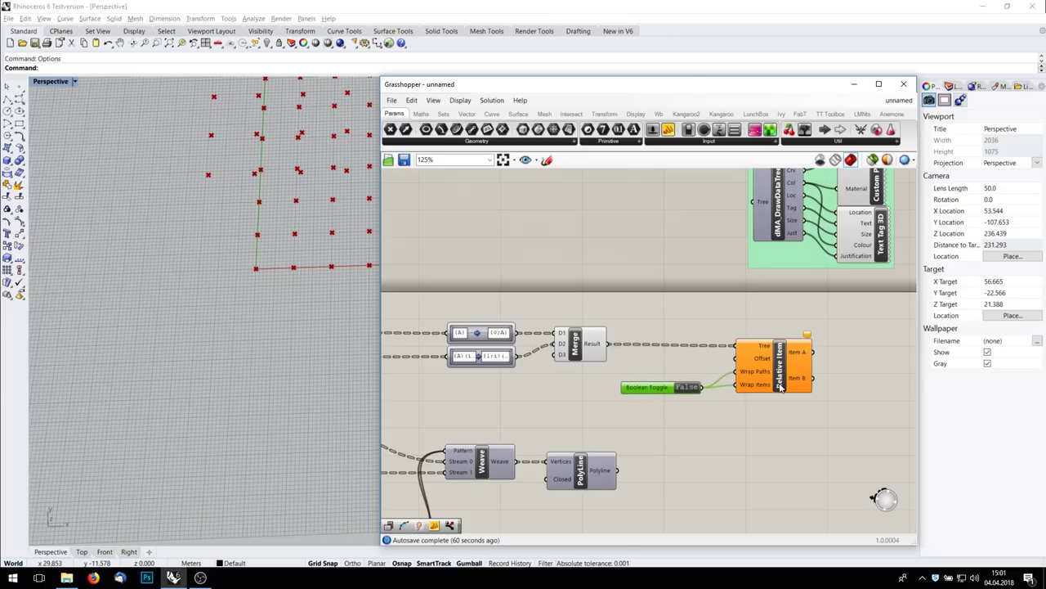
{"action": "right_click_drag", "start_coordinate": [808, 433], "coordinate": [735, 409]}
Step: Add a Line component and connect Item A to its Start Point and Item B to its End Point
{"action": "left_click", "coordinate": [795, 353]}
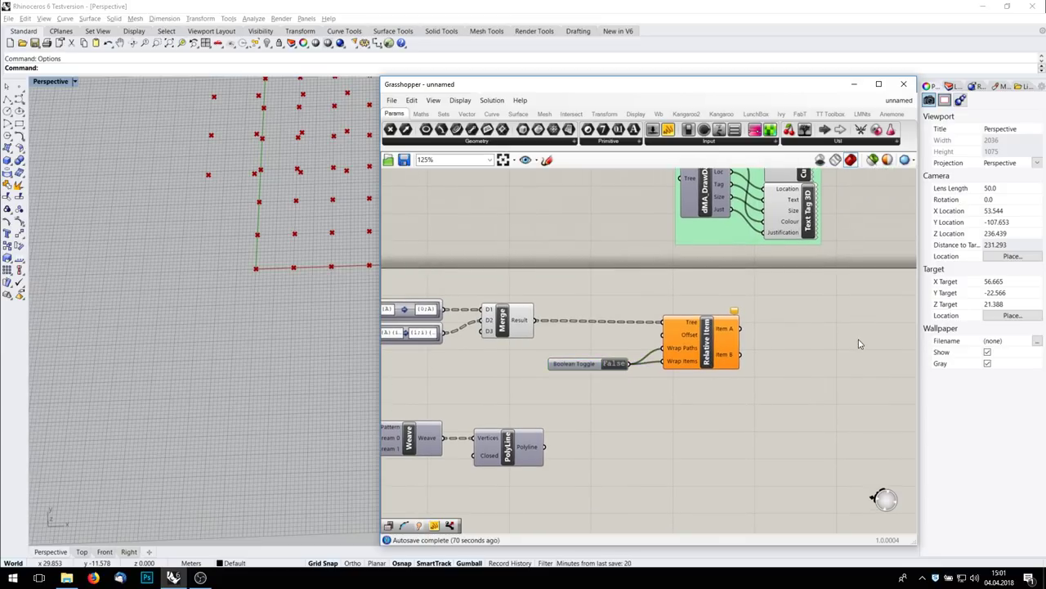
{"action": "type", "text": "Line"}
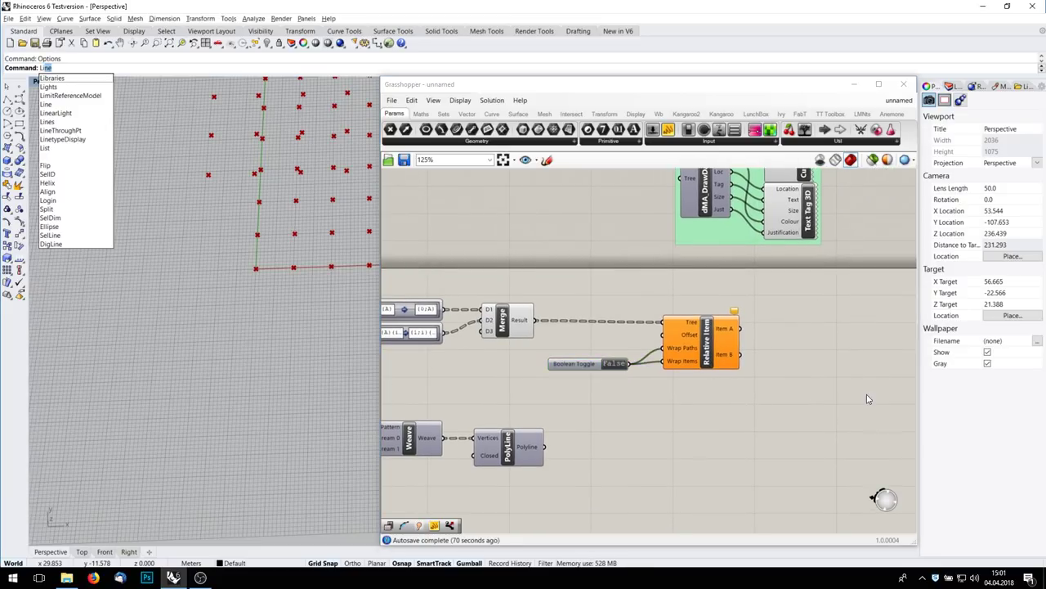
{"action": "double_click", "coordinate": [864, 393]}
{"action": "type", "text": "line"}
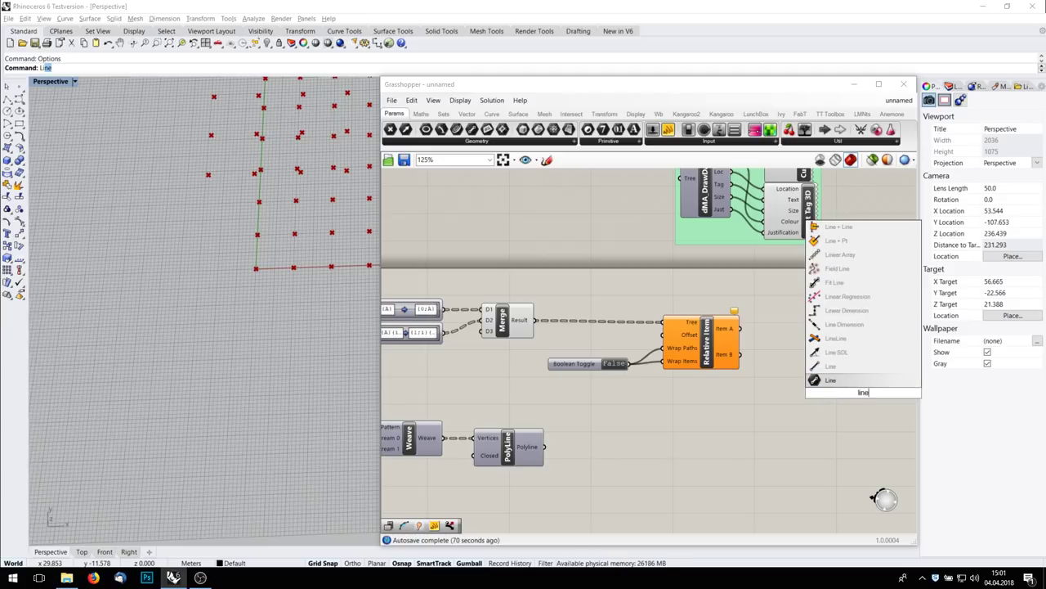
{"action": "key", "text": "Return"}
{"action": "left_click_drag", "start_coordinate": [741, 328], "coordinate": [831, 388]}
{"action": "left_click_drag", "start_coordinate": [743, 355], "coordinate": [797, 345]}
Step: Feed a Panel containing {1;0}[0] into Relative Item's Offset and inspect the lines between the two point grids
{"action": "left_click", "coordinate": [672, 134]}
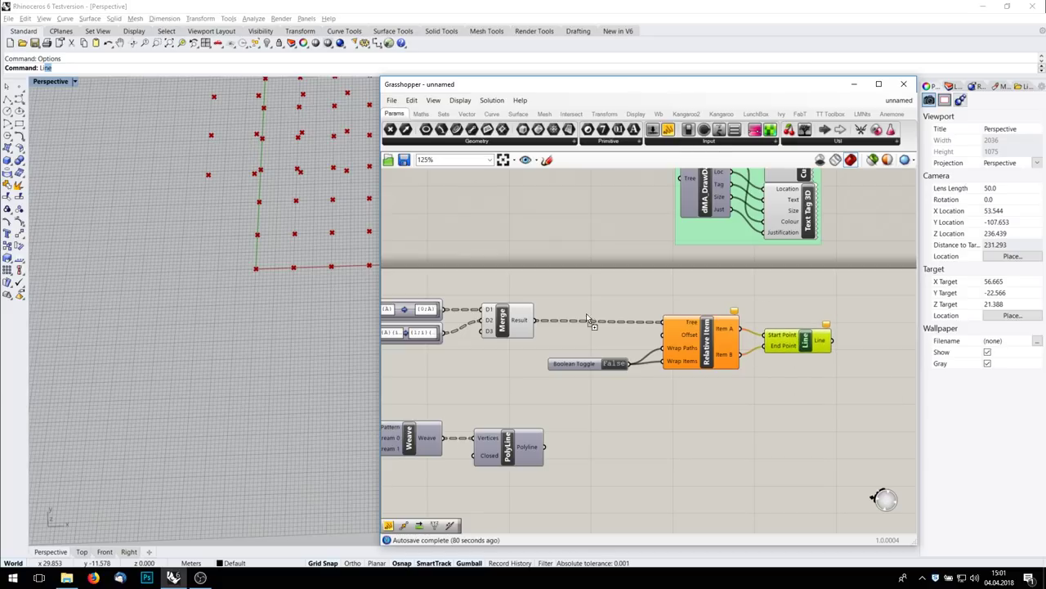
{"action": "left_click", "coordinate": [585, 315]}
{"action": "double_click", "coordinate": [582, 324]}
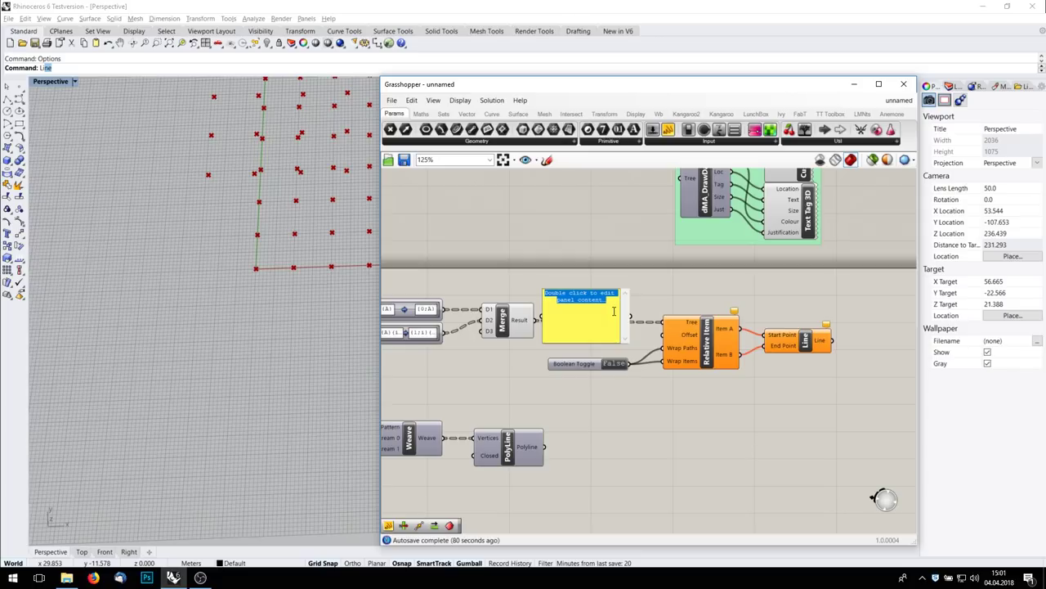
{"action": "key", "text": "BackSpace"}
{"action": "type", "text": "{0;1}(0"}
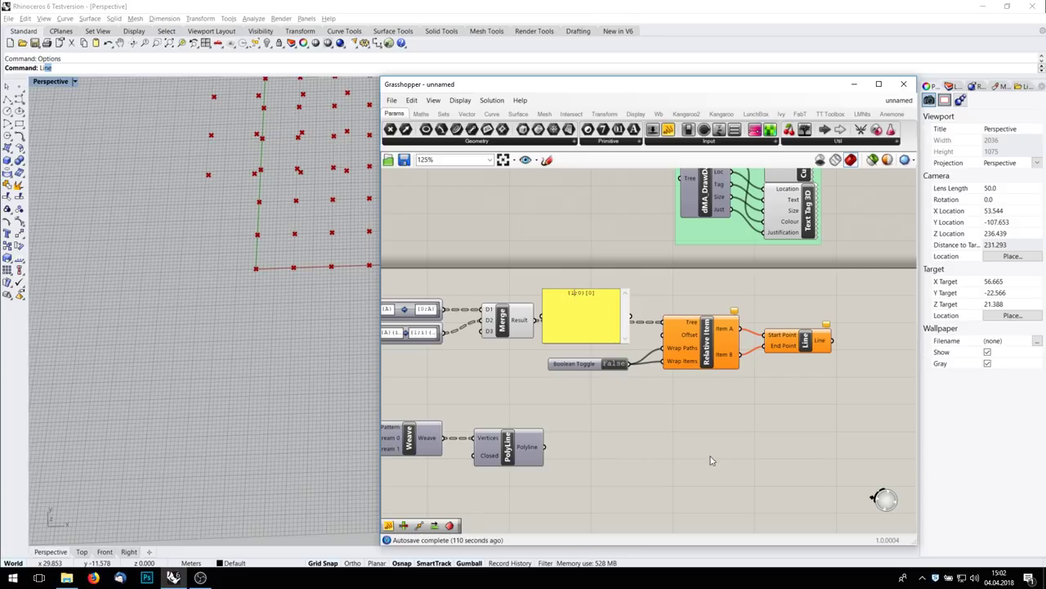
{"action": "left_click", "coordinate": [668, 417]}
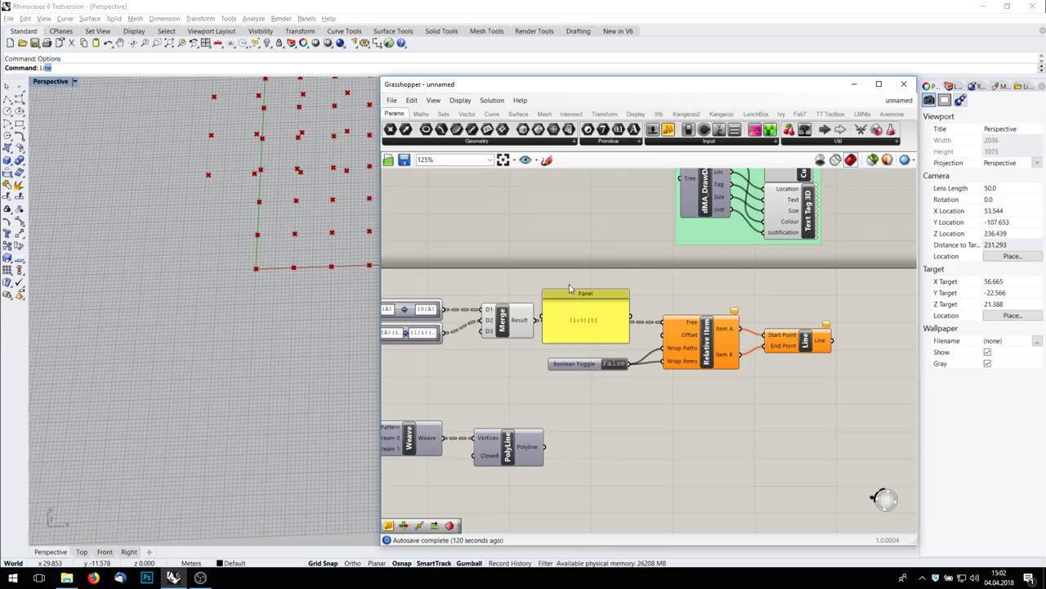
{"action": "mouse_move", "coordinate": [579, 291]}
{"action": "left_mouse_down"}
{"action": "mouse_move", "coordinate": [582, 324]}
{"action": "mouse_move", "coordinate": [666, 335]}
{"action": "left_mouse_up"}
{"action": "scroll", "coordinate": [219, 235], "scroll_direction": "down", "scroll_amount": 10}
{"action": "mouse_move", "coordinate": [226, 235]}
{"action": "right_mouse_down"}
{"action": "mouse_move", "coordinate": [335, 155]}
{"action": "mouse_move", "coordinate": [283, 192]}
{"action": "mouse_move", "coordinate": [278, 175]}
{"action": "right_mouse_up"}
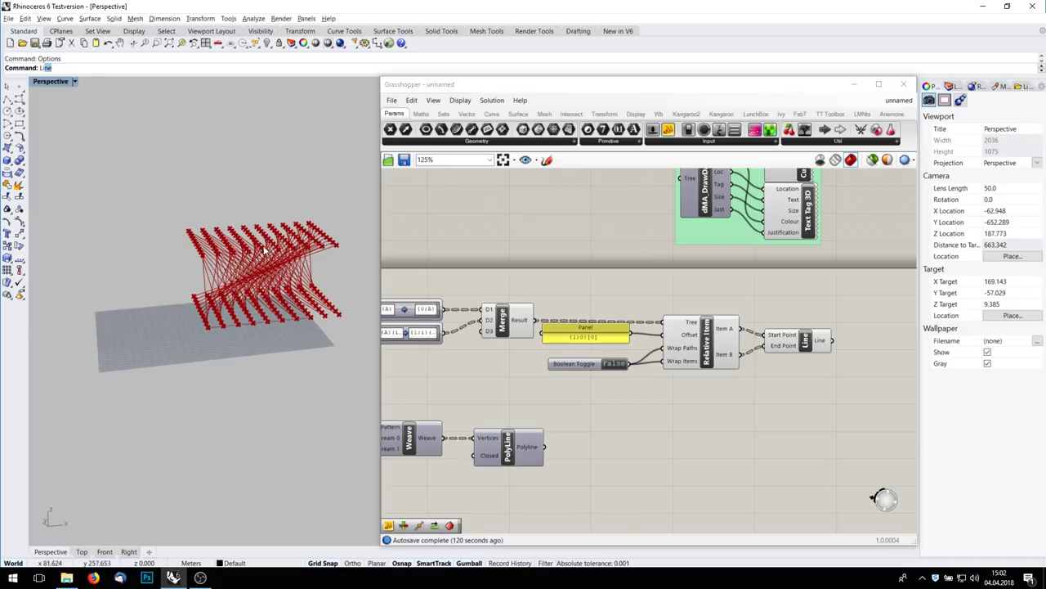
{"action": "right_click_drag", "start_coordinate": [268, 248], "coordinate": [274, 305]}
{"action": "mouse_move", "coordinate": [823, 344]}
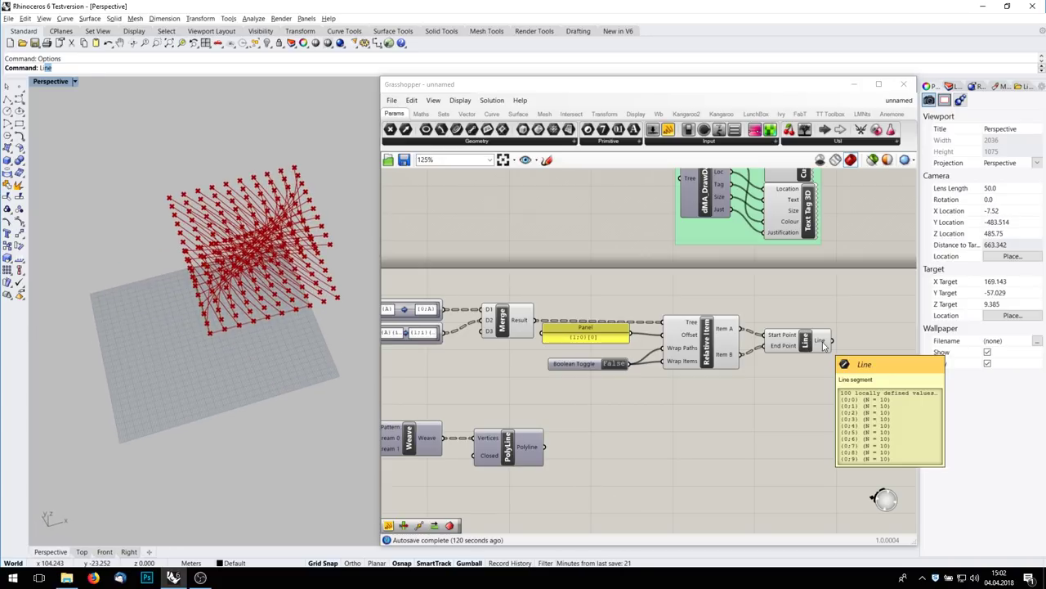
{"action": "right_click_drag", "start_coordinate": [214, 290], "coordinate": [260, 225]}
Step: Change the offset Panel's text to {1;5}[0] and inspect the lines in the viewport
{"action": "scroll", "coordinate": [621, 363], "scroll_direction": "up", "scroll_amount": 2}
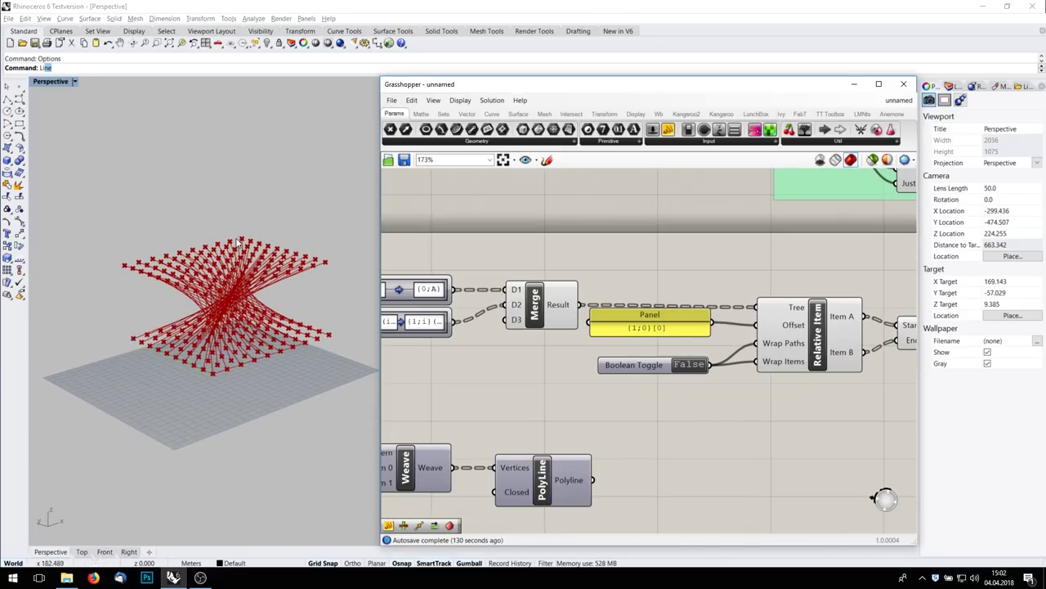
{"action": "double_click", "coordinate": [636, 331]}
{"action": "right_click", "coordinate": [581, 273]}
{"action": "left_click", "coordinate": [580, 271]}
{"action": "left_click_drag", "start_coordinate": [580, 271], "coordinate": [577, 272]}
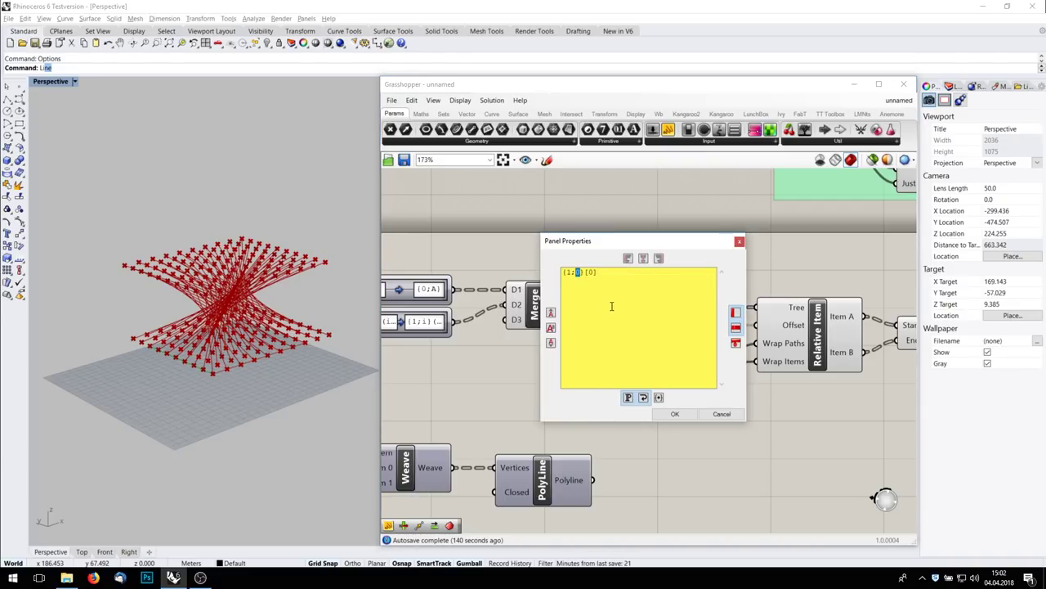
{"action": "left_click", "coordinate": [675, 415]}
{"action": "right_click_drag", "start_coordinate": [260, 167], "coordinate": [246, 244]}
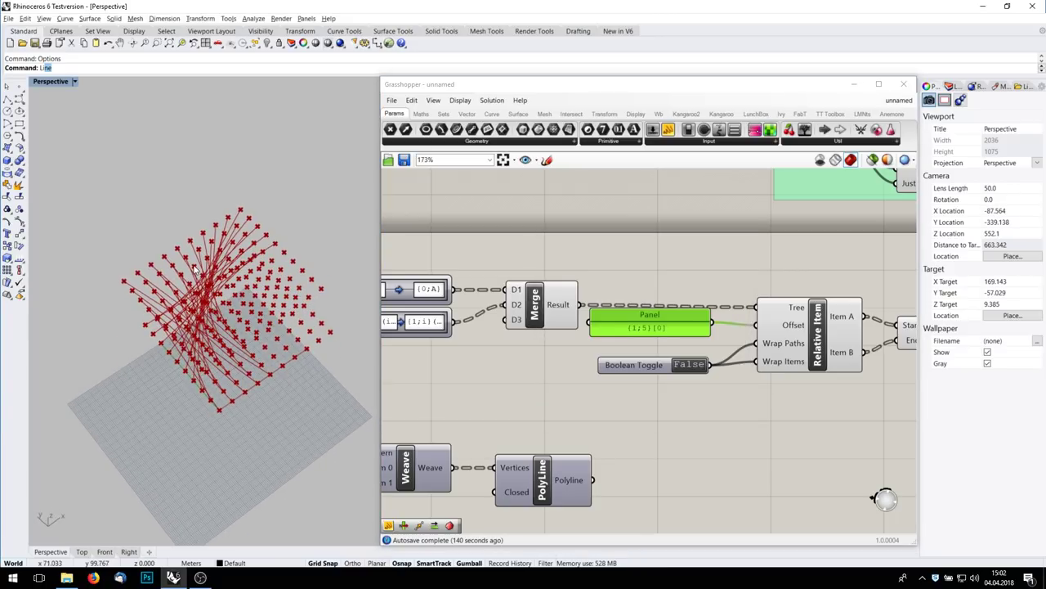
{"action": "right_click_drag", "start_coordinate": [212, 382], "coordinate": [185, 322]}
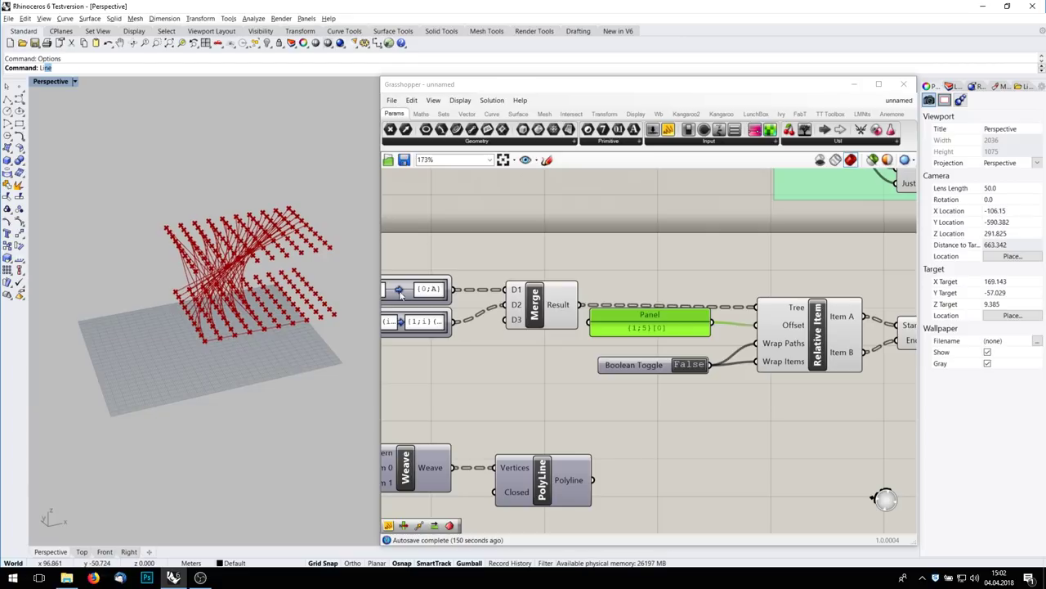
Step: Set the wrapping Boolean Toggle to True and inspect the wrapped line connections from several angles
{"action": "double_click", "coordinate": [691, 366]}
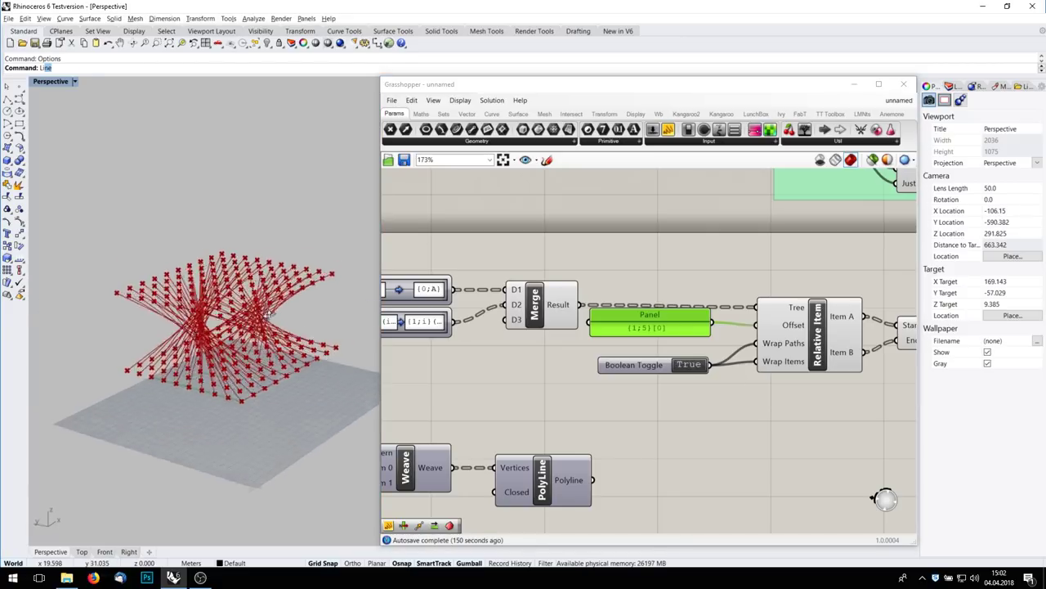
{"action": "right_click_drag", "start_coordinate": [210, 338], "coordinate": [208, 368]}
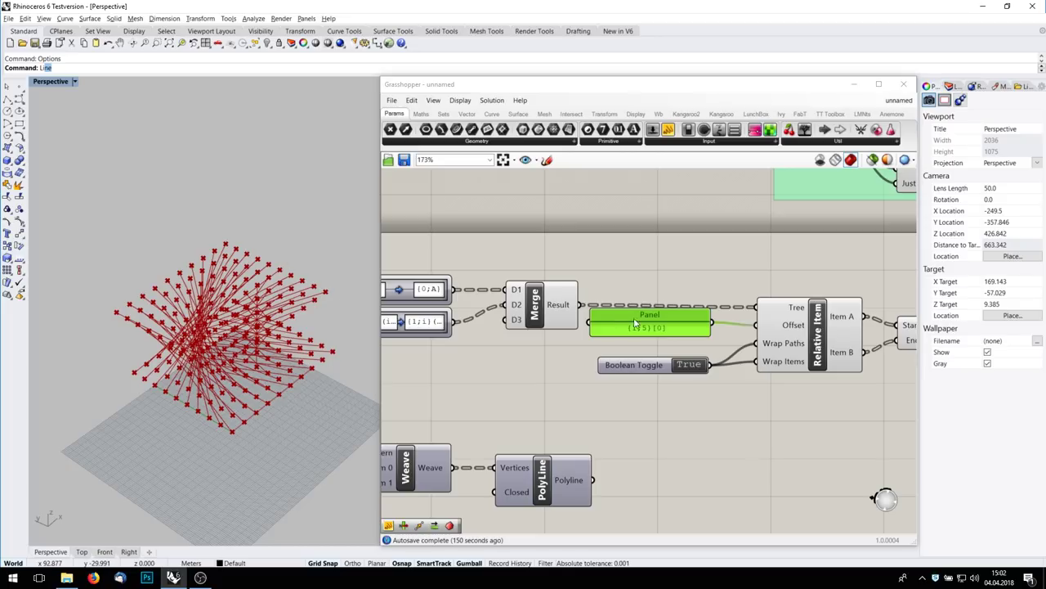
{"action": "right_click_drag", "start_coordinate": [262, 277], "coordinate": [315, 278]}
{"action": "right_click_drag", "start_coordinate": [756, 296], "coordinate": [691, 302]}
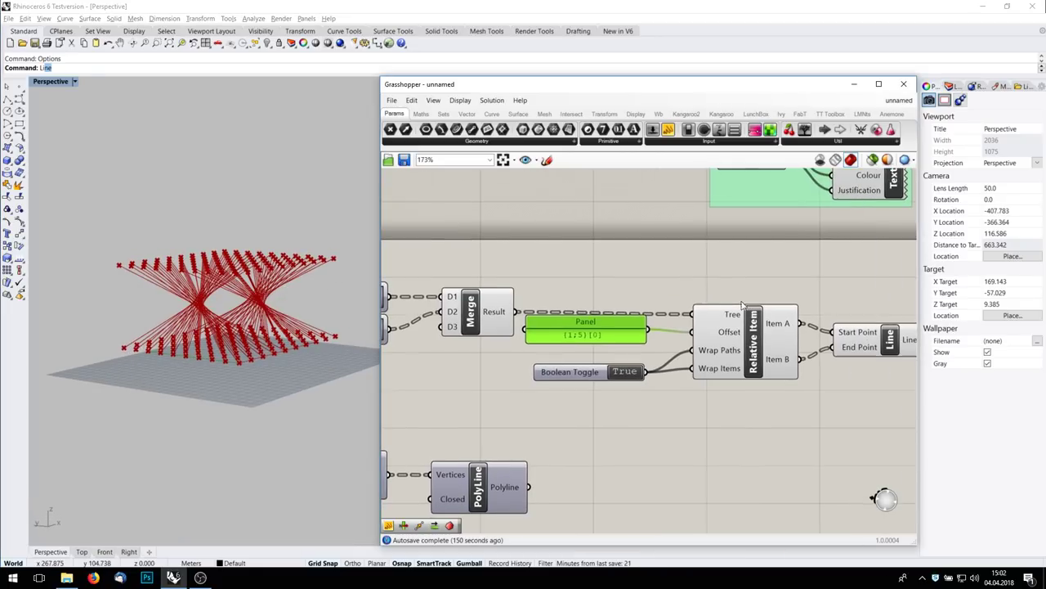
{"action": "mouse_move", "coordinate": [823, 374]}
{"action": "right_mouse_down"}
{"action": "mouse_move", "coordinate": [721, 373]}
{"action": "mouse_move", "coordinate": [820, 362]}
{"action": "right_mouse_up"}
{"action": "right_click_drag", "start_coordinate": [377, 290], "coordinate": [278, 254]}
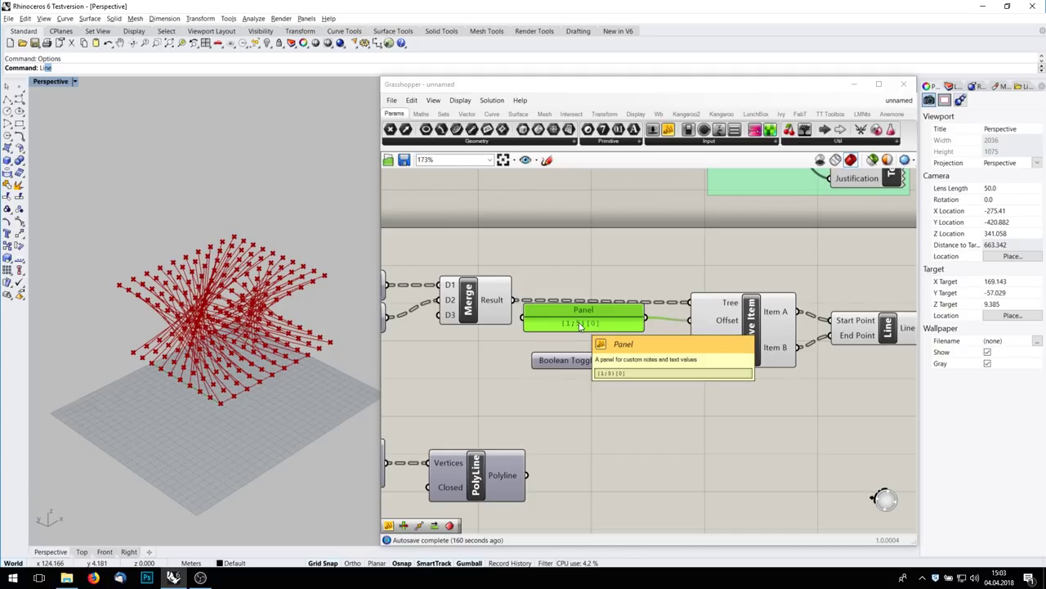
Step: Change the item offset in the Panel so its text reads {1;5}[5]
{"action": "double_click", "coordinate": [599, 327]}
{"action": "double_click", "coordinate": [543, 267]}
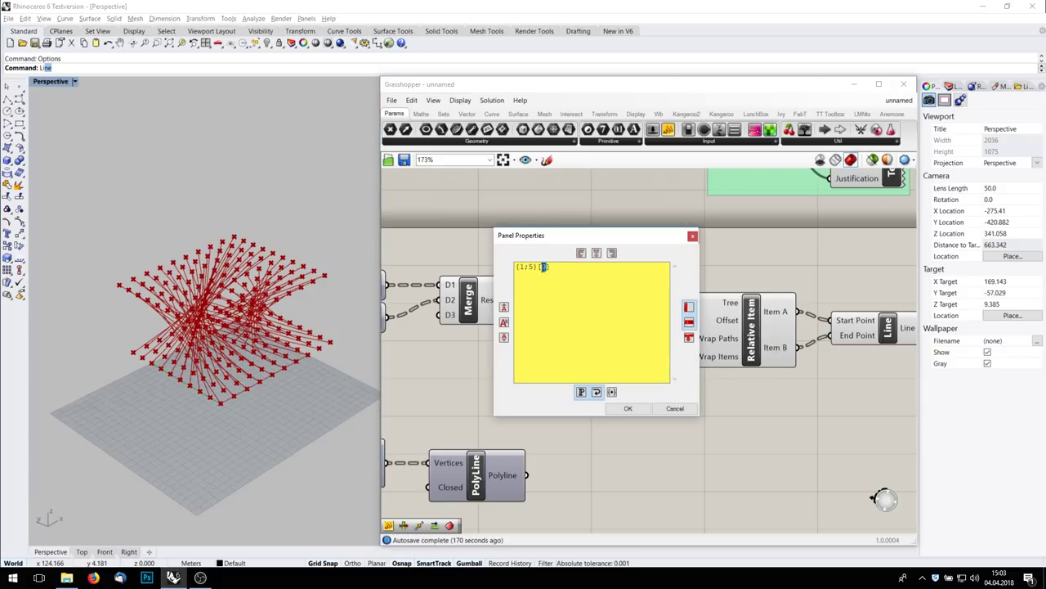
{"action": "type", "text": "5"}
{"action": "left_click", "coordinate": [628, 408]}
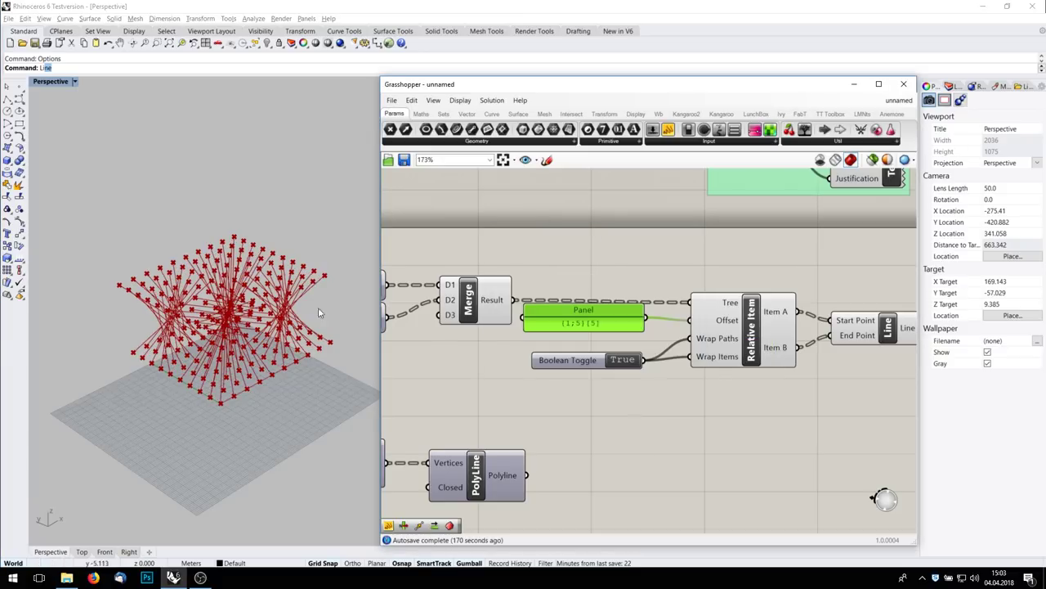
Step: Move the whole existing component network, from the input panels to the Line component, down to free canvas space above it
{"action": "right_click_drag", "start_coordinate": [151, 298], "coordinate": [275, 201]}
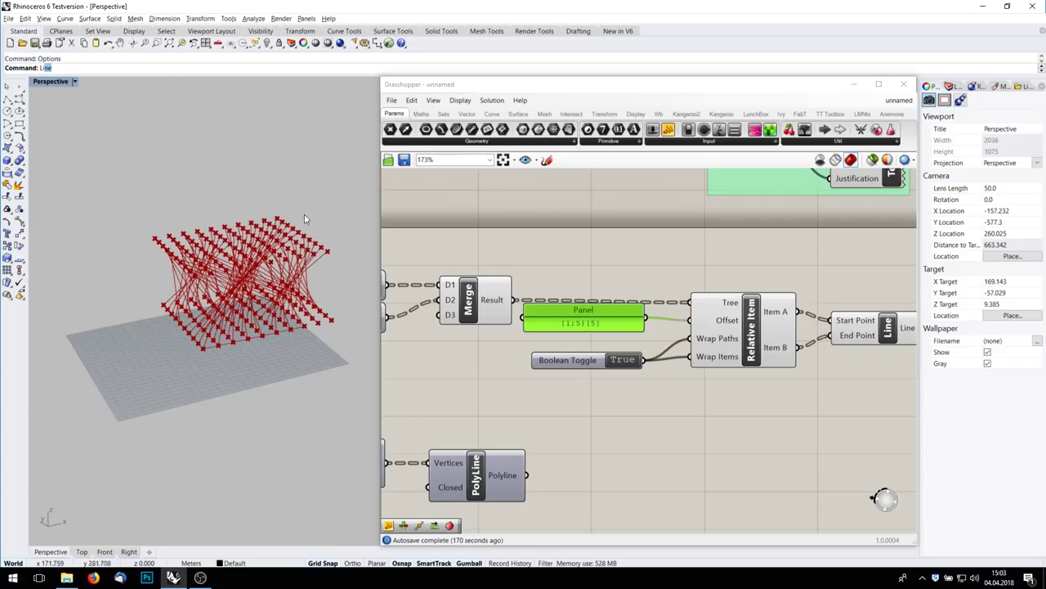
{"action": "scroll", "coordinate": [764, 285], "scroll_direction": "down", "scroll_amount": 8}
{"action": "left_click_drag", "start_coordinate": [852, 386], "coordinate": [508, 261]}
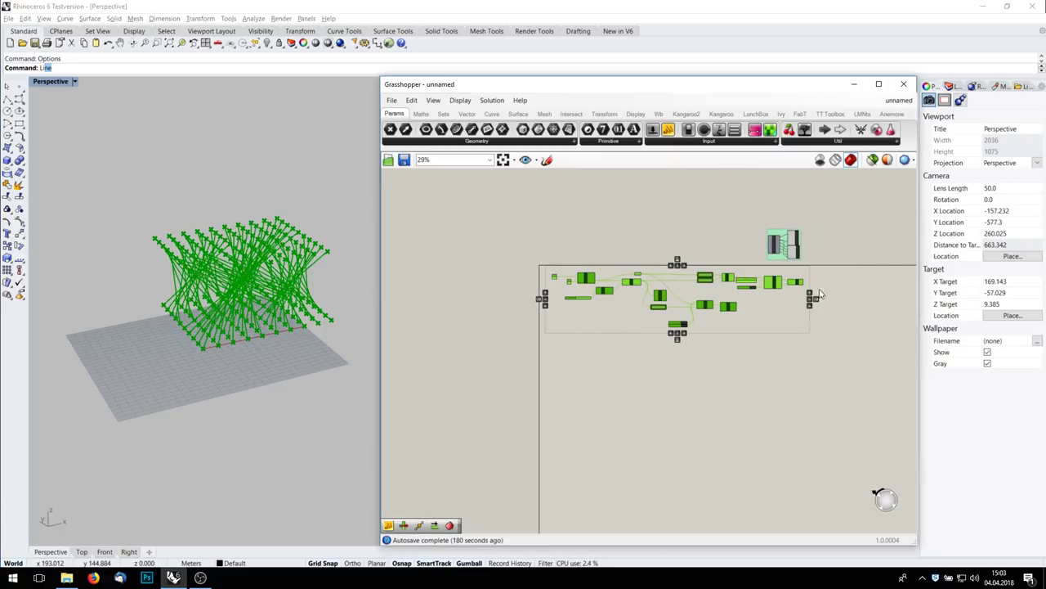
{"action": "left_click_drag", "start_coordinate": [711, 276], "coordinate": [695, 349]}
{"action": "left_click", "coordinate": [643, 275]}
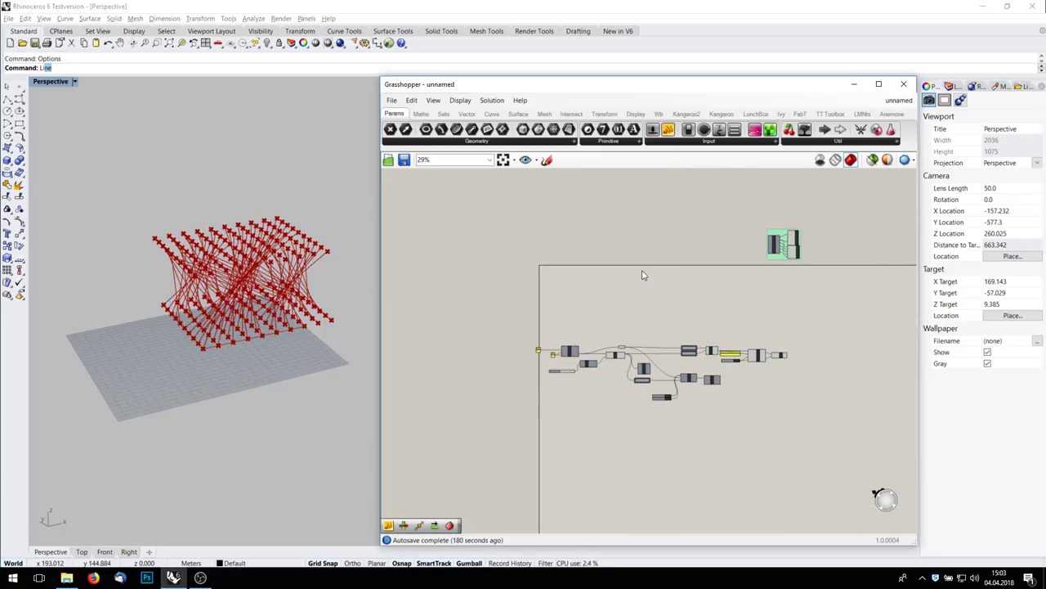
Step: Turn off the preview of all components in the existing network
{"action": "scroll", "coordinate": [703, 233], "scroll_direction": "up", "scroll_amount": 2}
{"action": "right_click_drag", "start_coordinate": [682, 239], "coordinate": [712, 271]}
{"action": "double_click", "coordinate": [708, 270]}
{"action": "right_click_drag", "start_coordinate": [808, 389], "coordinate": [680, 367]}
{"action": "left_click_drag", "start_coordinate": [872, 406], "coordinate": [521, 255]}
{"action": "middle_click", "coordinate": [653, 319]}
{"action": "left_click", "coordinate": [687, 283]}
Step: Add a second Move component above the existing network and connect the Point parameter to its Geometry input
{"action": "scroll", "coordinate": [539, 271], "scroll_direction": "up", "scroll_amount": 4}
{"action": "right_click_drag", "start_coordinate": [555, 319], "coordinate": [711, 334]}
{"action": "left_click", "coordinate": [710, 339]}
{"action": "left_click_drag", "start_coordinate": [694, 367], "coordinate": [645, 366]}
{"action": "left_click", "coordinate": [730, 233]}
{"action": "double_click", "coordinate": [729, 233]}
{"action": "type", "text": "move"}
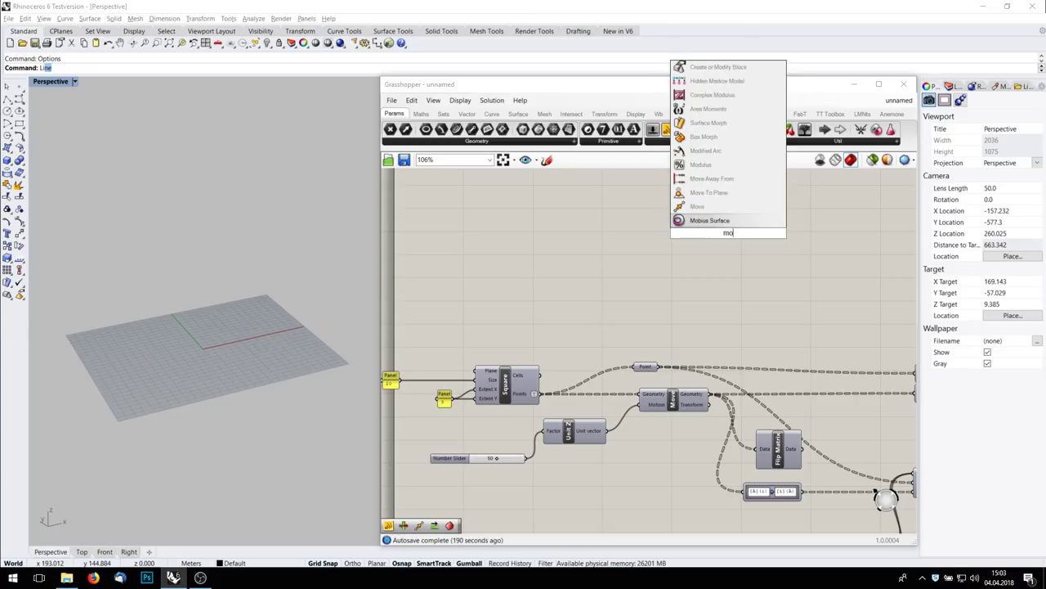
{"action": "key", "text": "Return"}
{"action": "left_click_drag", "start_coordinate": [658, 368], "coordinate": [782, 250]}
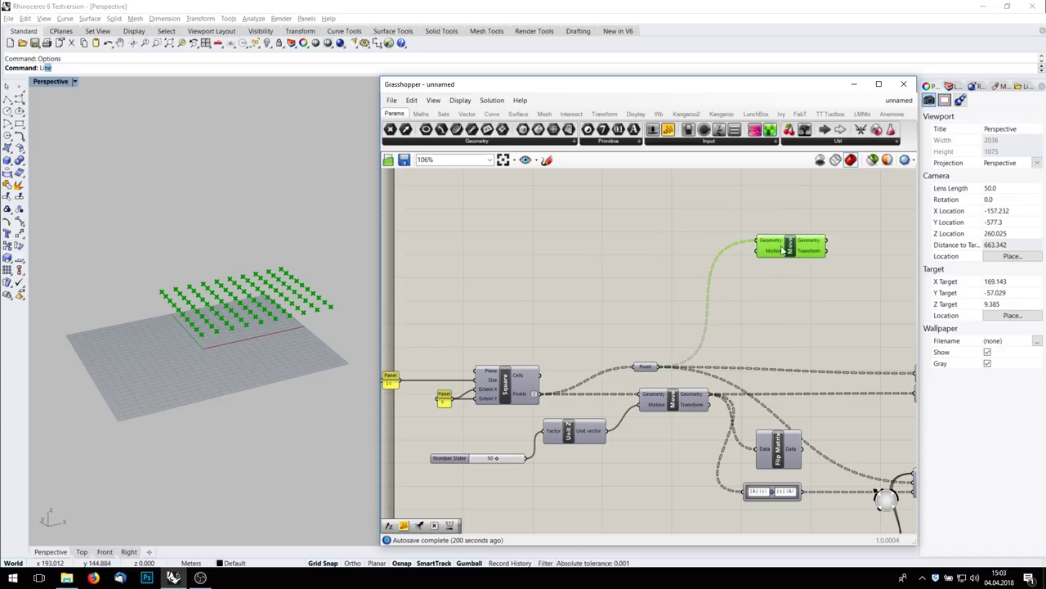
Step: Add a Unit Z component and feed its vector into the Motion input of the new Move
{"action": "double_click", "coordinate": [748, 296]}
{"action": "type", "text": "unit z"}
{"action": "key", "text": "Return"}
{"action": "left_click_drag", "start_coordinate": [784, 299], "coordinate": [868, 209]}
{"action": "left_click_drag", "start_coordinate": [741, 300], "coordinate": [794, 294]}
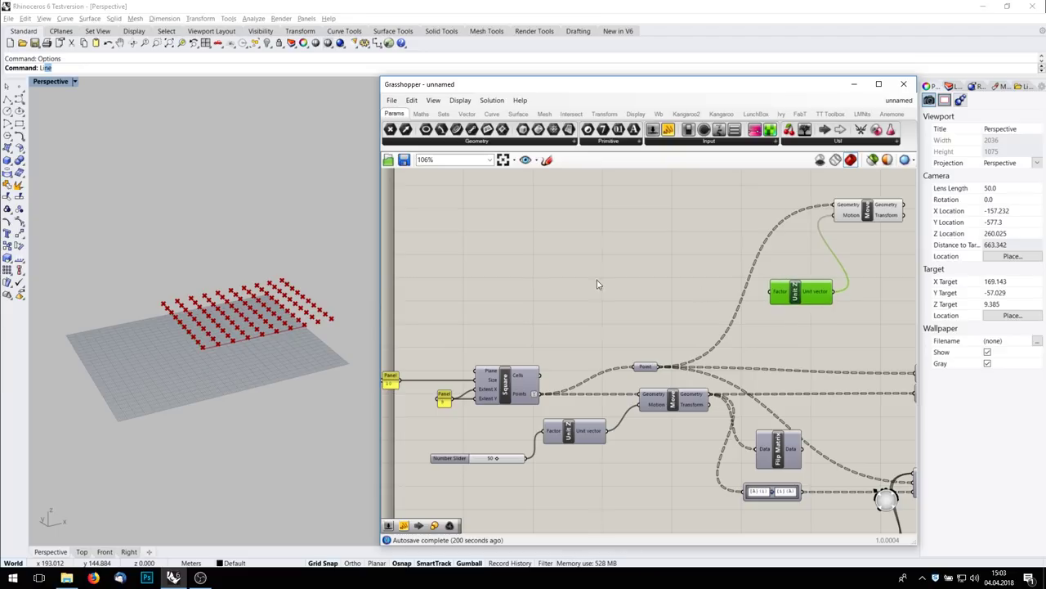
Step: Add a Series component to the left of the new Unit Z and connect a panel to its output
{"action": "double_click", "coordinate": [534, 276]}
{"action": "type", "text": "series"}
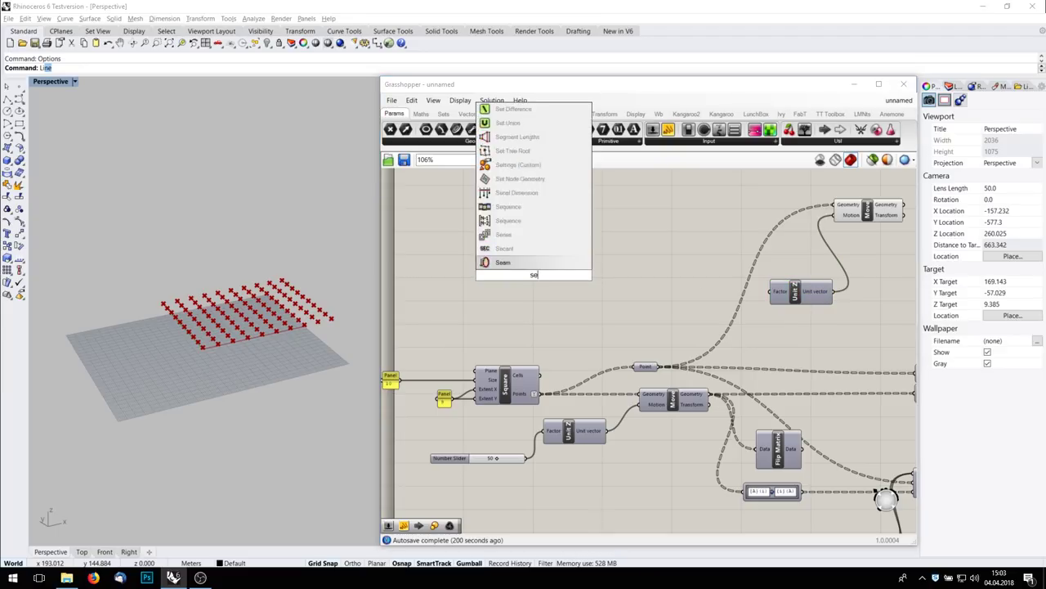
{"action": "key", "text": "Return"}
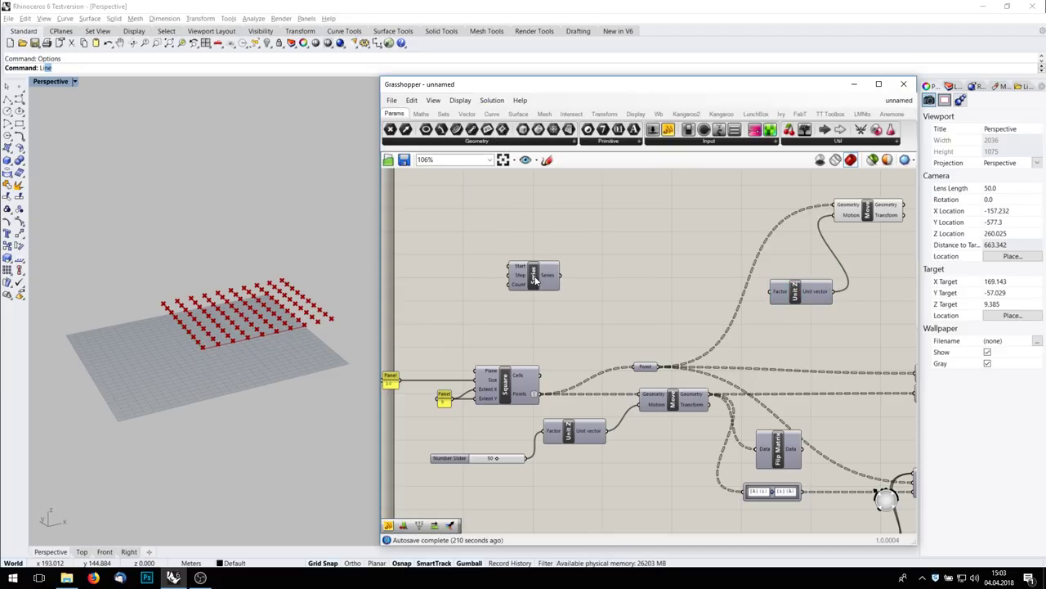
{"action": "left_click_drag", "start_coordinate": [535, 280], "coordinate": [646, 287]}
{"action": "left_click_drag", "start_coordinate": [668, 129], "coordinate": [699, 231]}
{"action": "left_click_drag", "start_coordinate": [671, 283], "coordinate": [600, 286]}
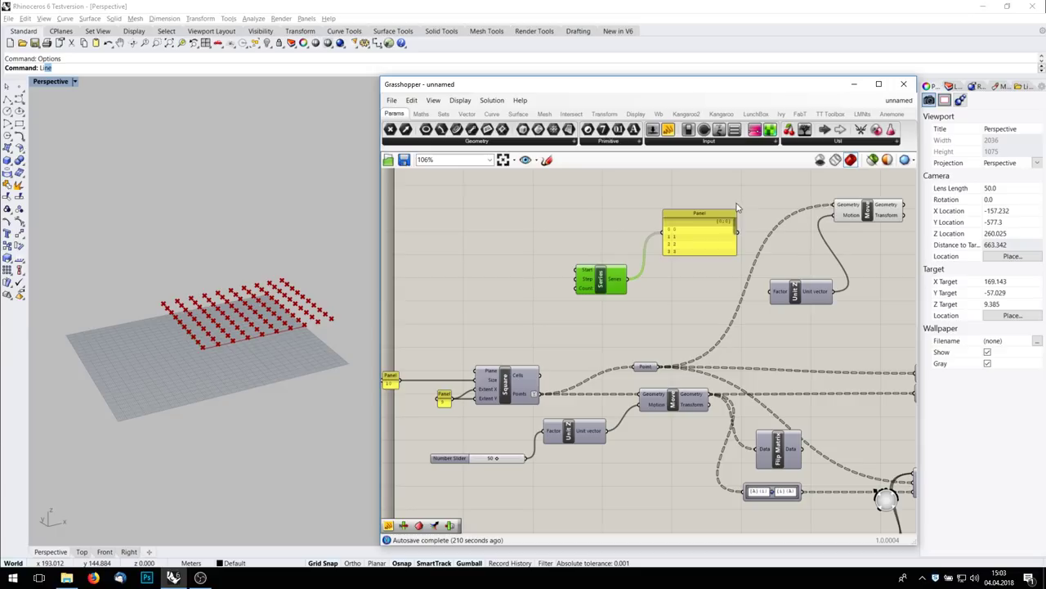
Step: Set the Step input of the Series component to 10
{"action": "scroll", "coordinate": [577, 290], "scroll_direction": "up", "scroll_amount": 5}
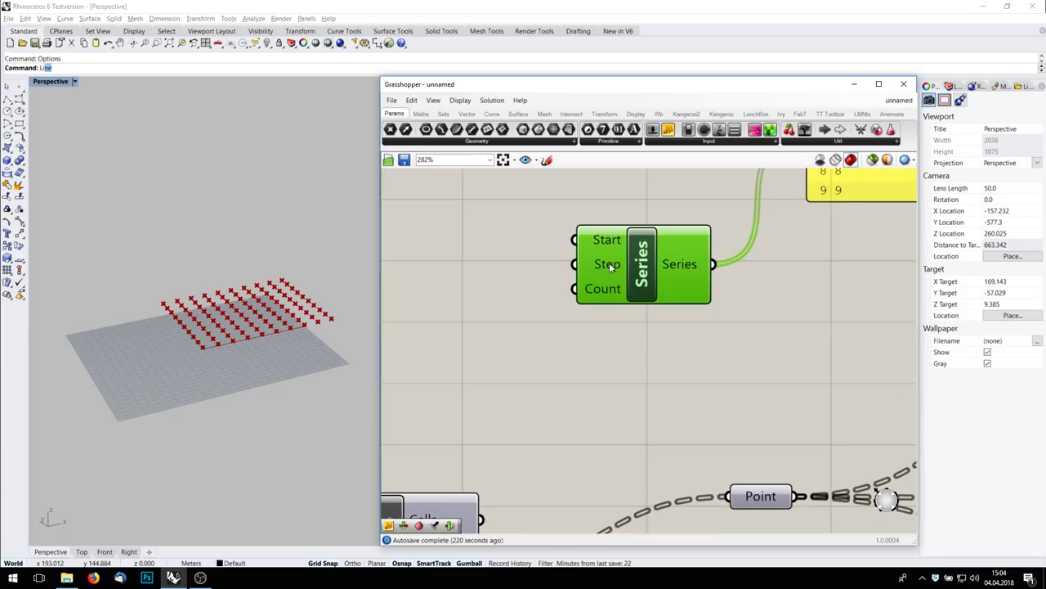
{"action": "right_click", "coordinate": [613, 266]}
{"action": "mouse_move", "coordinate": [668, 368]}
{"action": "left_click", "coordinate": [758, 364]}
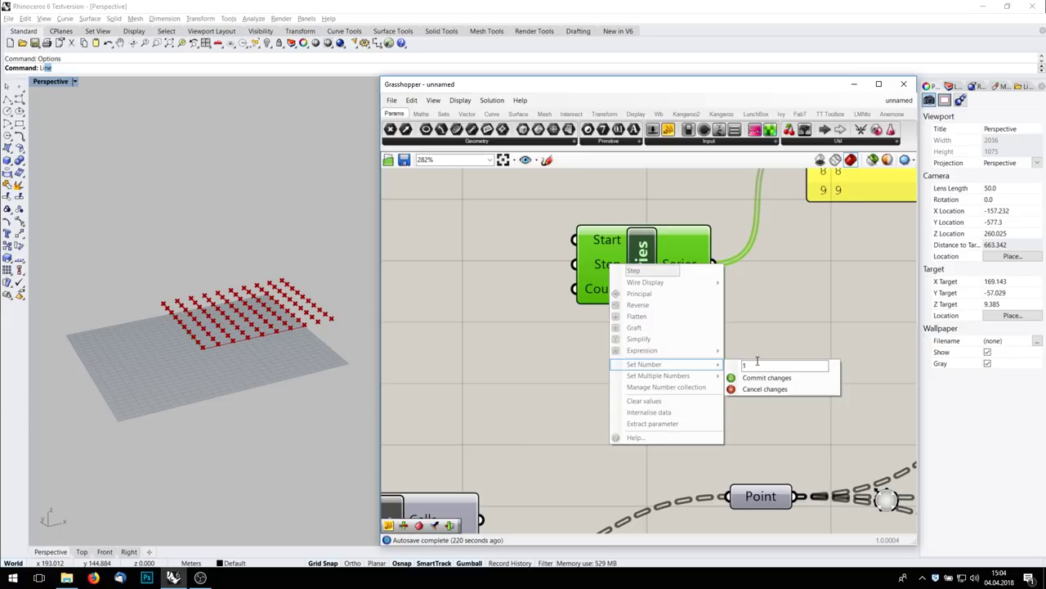
{"action": "type", "text": "0"}
{"action": "left_click", "coordinate": [757, 379]}
Step: Delete the panel on the Series output and connect the Series to the Factor input of the new Unit Z
{"action": "right_click_drag", "start_coordinate": [822, 265], "coordinate": [675, 395]}
{"action": "left_click_drag", "start_coordinate": [846, 294], "coordinate": [838, 324]}
{"action": "left_click", "coordinate": [703, 275]}
{"action": "scroll", "coordinate": [708, 286], "scroll_direction": "down", "scroll_amount": 4}
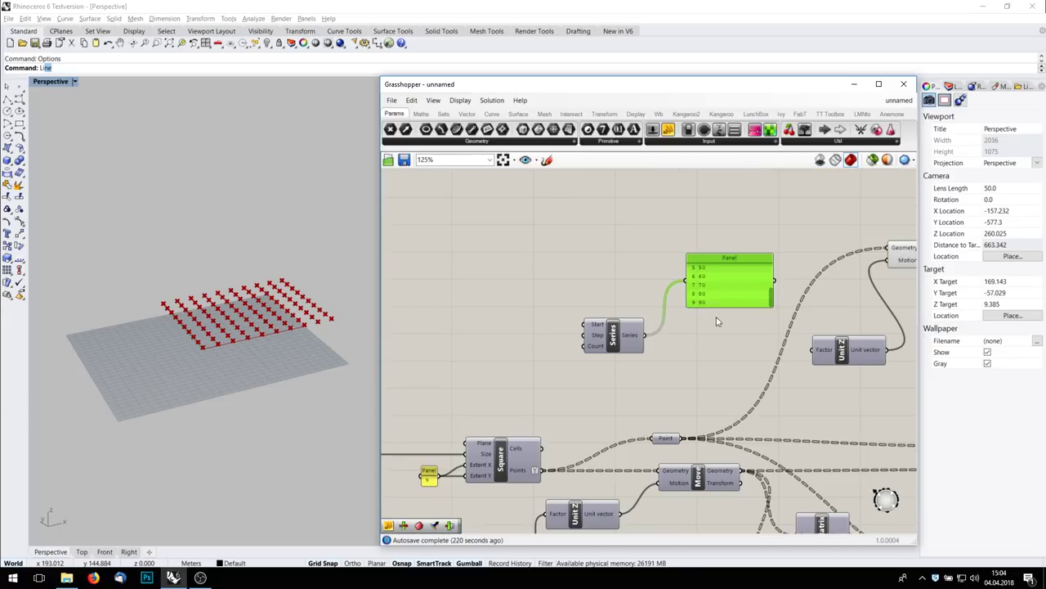
{"action": "key", "text": "Delete"}
{"action": "left_click_drag", "start_coordinate": [648, 335], "coordinate": [676, 372]}
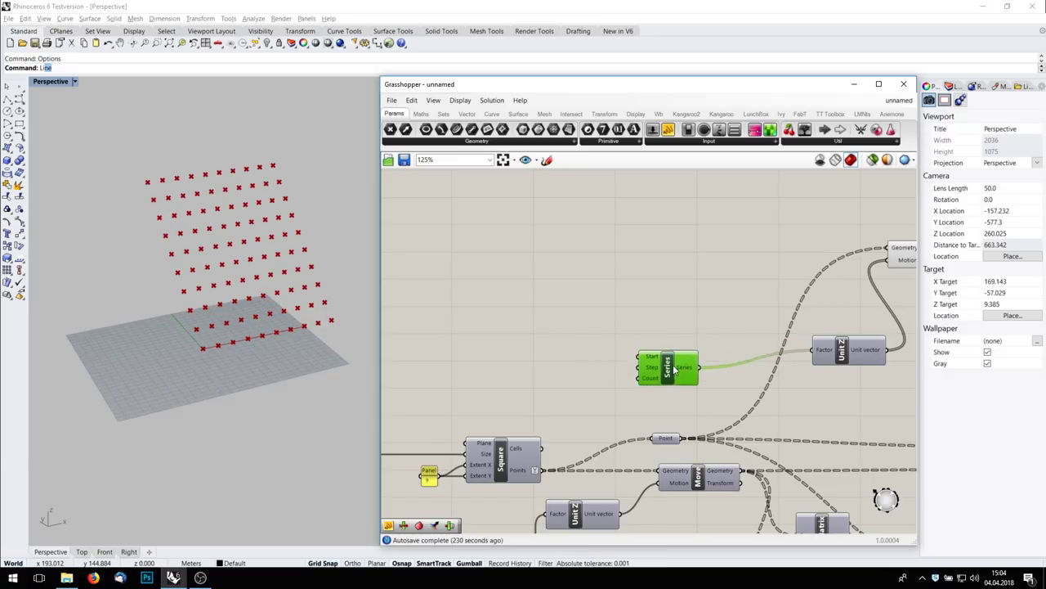
Step: Graft the Geometry input of the new Move component
{"action": "scroll", "coordinate": [675, 372], "scroll_direction": "down", "scroll_amount": 3}
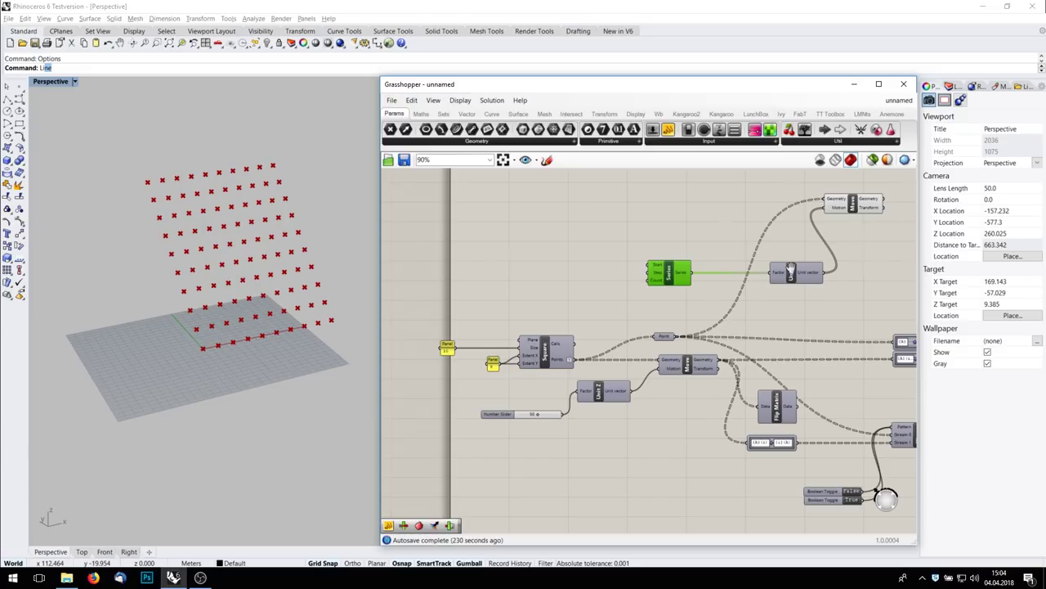
{"action": "scroll", "coordinate": [760, 245], "scroll_direction": "up", "scroll_amount": 5}
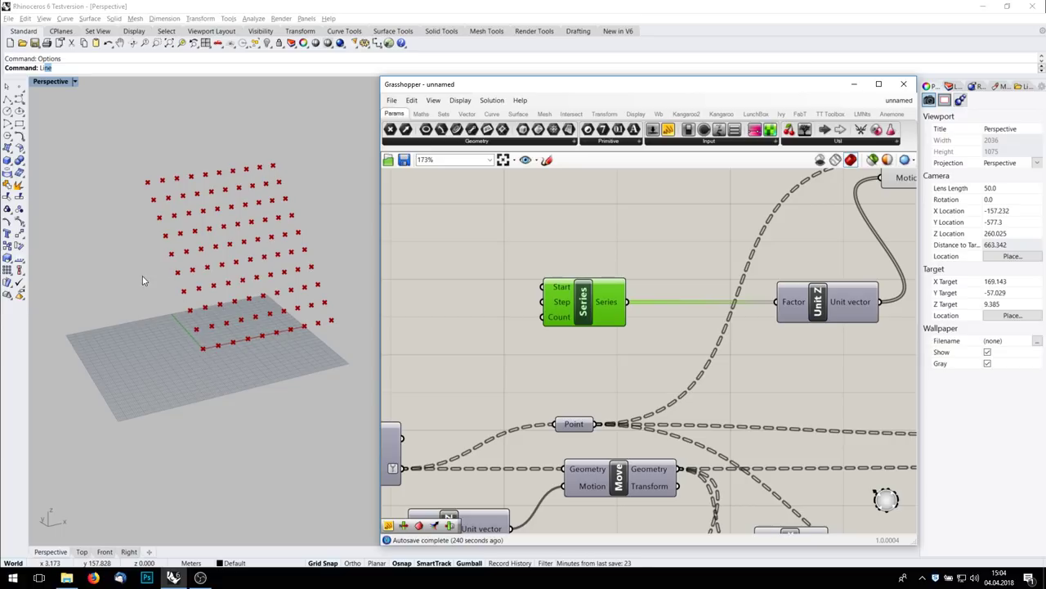
{"action": "right_click_drag", "start_coordinate": [759, 277], "coordinate": [596, 300]}
{"action": "right_click_drag", "start_coordinate": [773, 252], "coordinate": [767, 309]}
{"action": "right_click", "coordinate": [748, 244]}
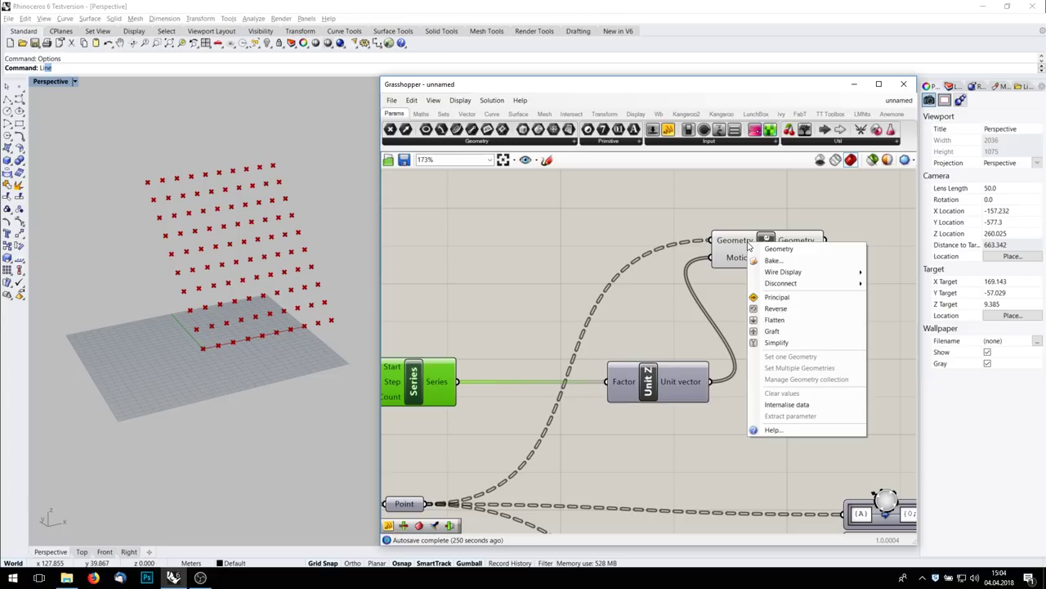
{"action": "left_click", "coordinate": [771, 331]}
{"action": "right_click_drag", "start_coordinate": [327, 227], "coordinate": [357, 224]}
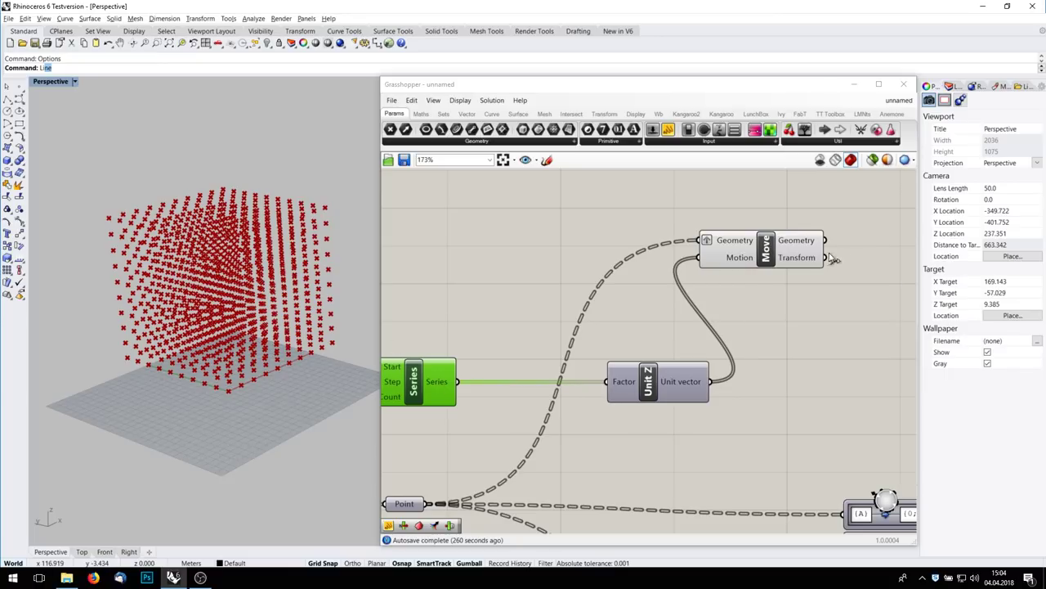
Step: Set the panel feeding the Square grid's Extent X and Extent Y to 4
{"action": "right_click_drag", "start_coordinate": [181, 245], "coordinate": [322, 303]}
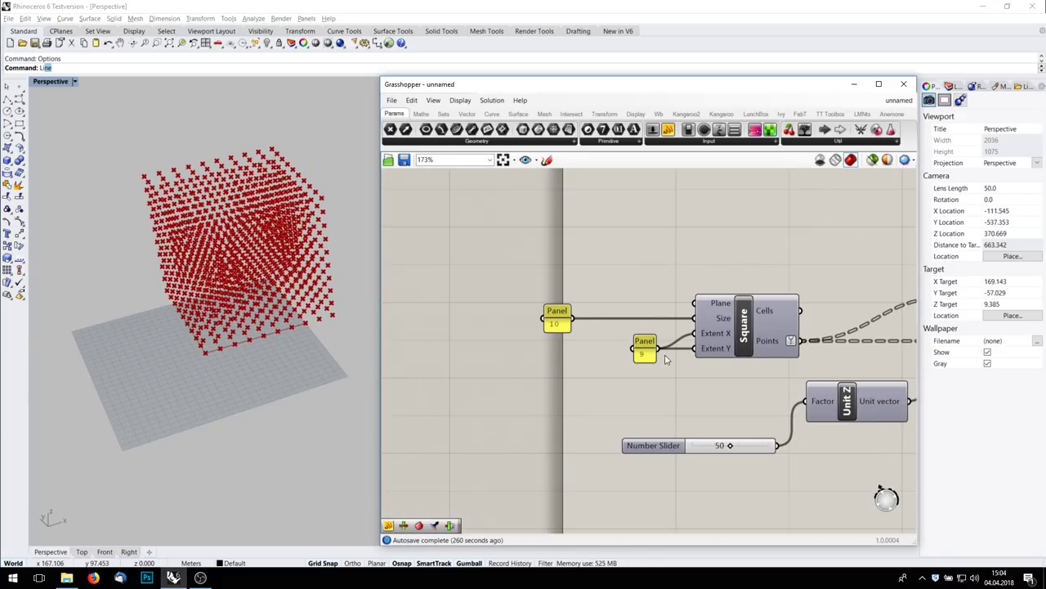
{"action": "double_click", "coordinate": [646, 353]}
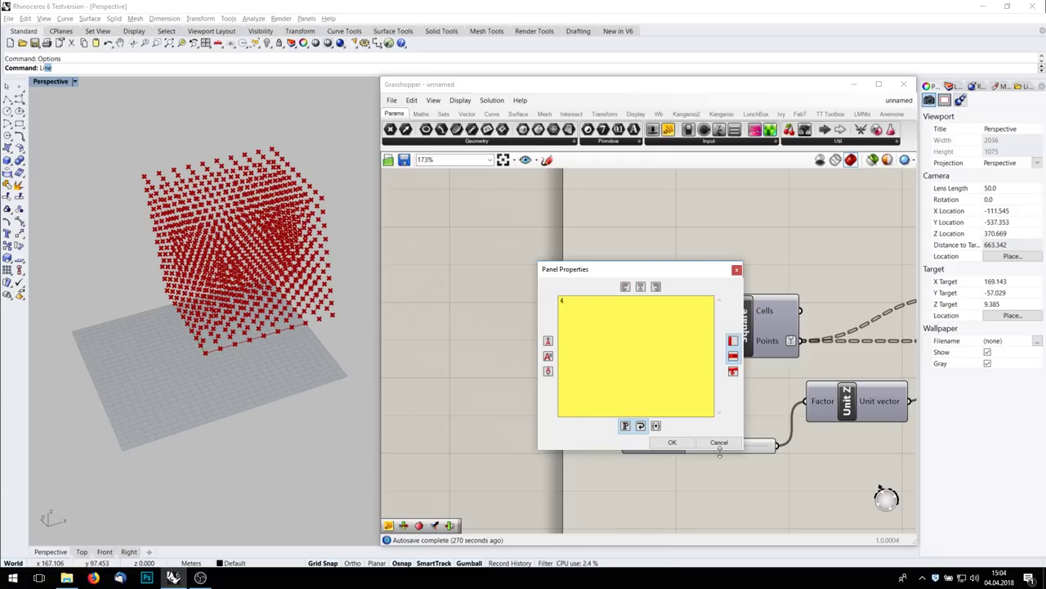
{"action": "left_click", "coordinate": [672, 441]}
Step: Set the Count input of the Series component to 5
{"action": "right_click_drag", "start_coordinate": [646, 357], "coordinate": [408, 411]}
{"action": "right_click_drag", "start_coordinate": [864, 313], "coordinate": [685, 406]}
{"action": "right_click", "coordinate": [542, 338]}
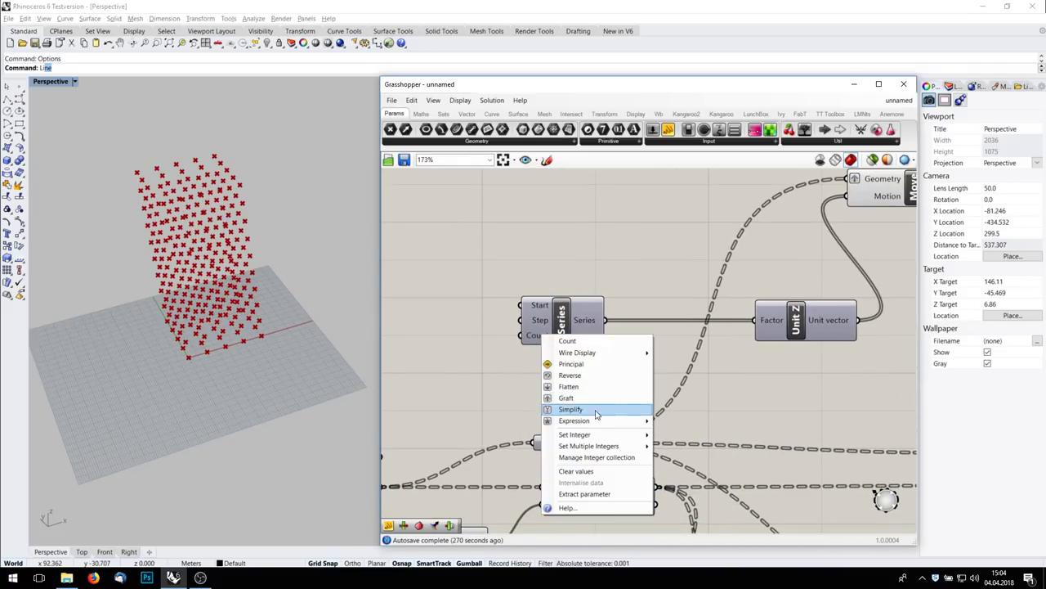
{"action": "mouse_move", "coordinate": [587, 434]}
{"action": "type", "text": "5"}
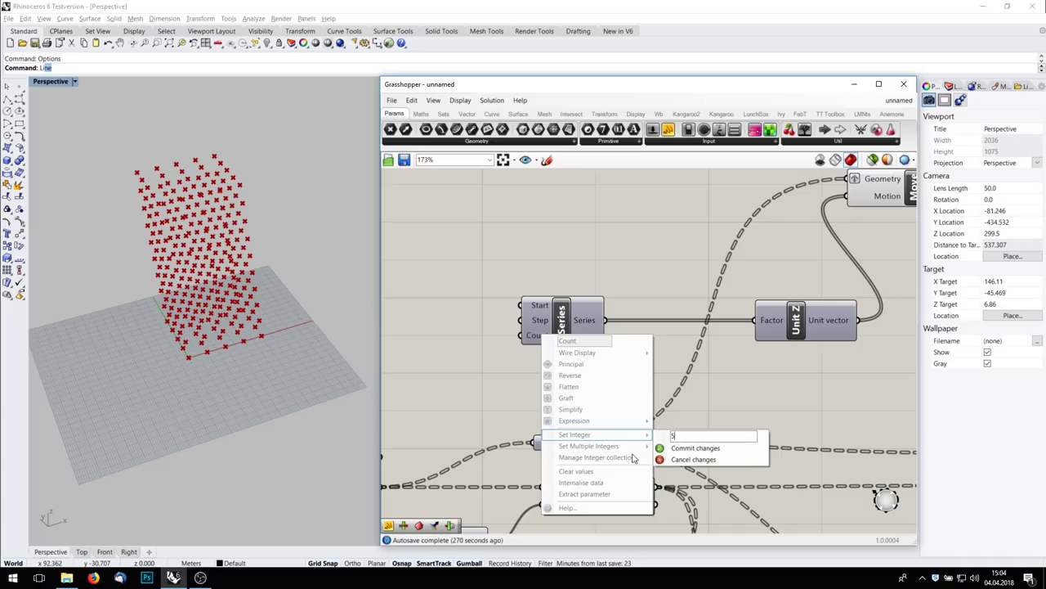
{"action": "left_click", "coordinate": [680, 448]}
{"action": "right_click_drag", "start_coordinate": [214, 364], "coordinate": [217, 330]}
Step: Lower the new Move component slightly and add a Split Tree component to its upper right
{"action": "scroll", "coordinate": [450, 374], "scroll_direction": "down", "scroll_amount": 3}
{"action": "right_click_drag", "start_coordinate": [674, 328], "coordinate": [671, 339]}
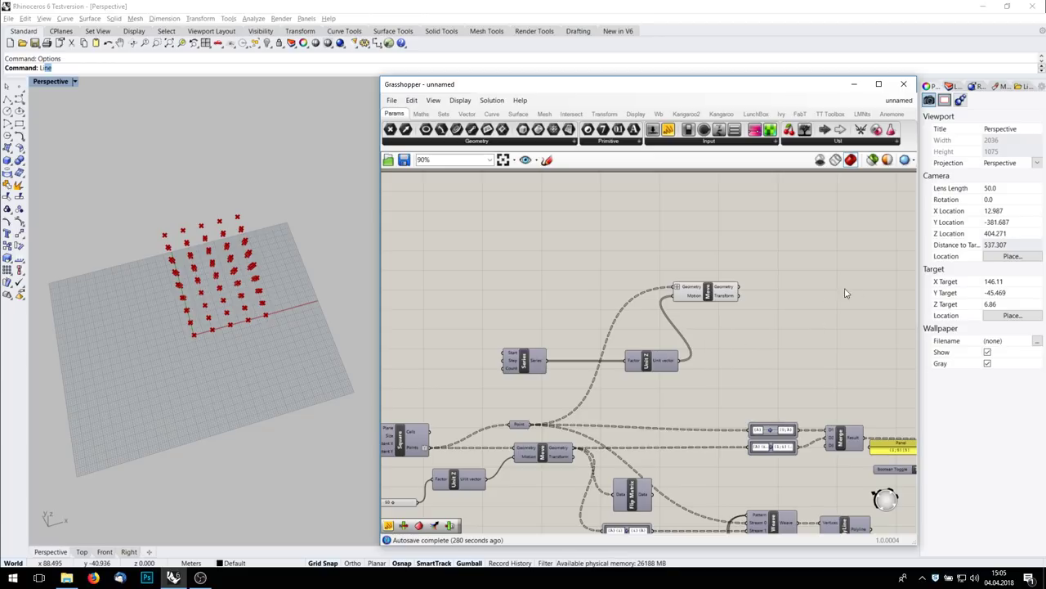
{"action": "mouse_move", "coordinate": [304, 304]}
{"action": "right_mouse_down"}
{"action": "mouse_move", "coordinate": [351, 270]}
{"action": "mouse_move", "coordinate": [316, 292]}
{"action": "right_mouse_up"}
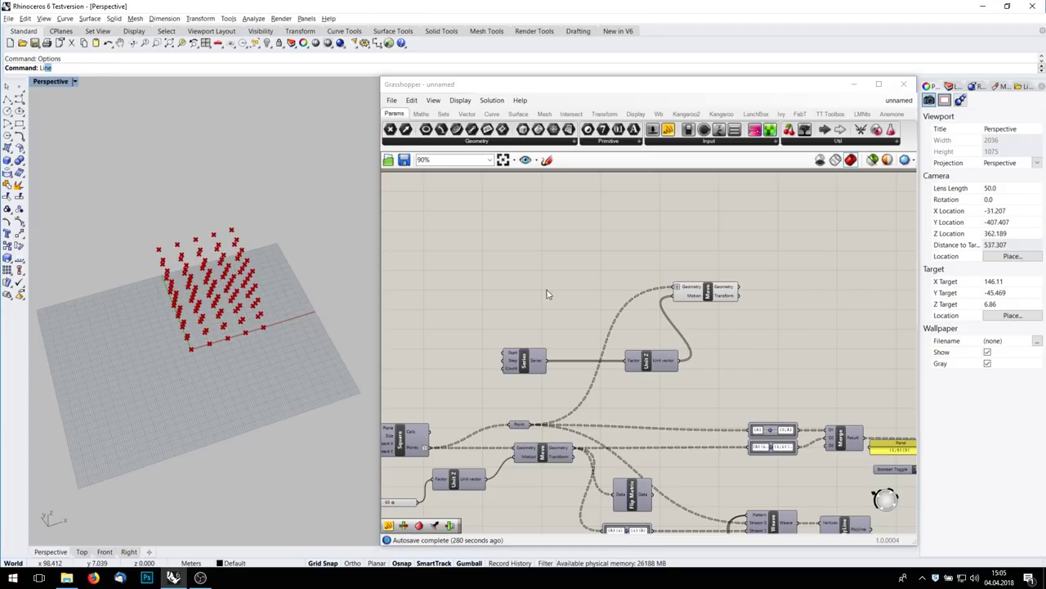
{"action": "left_click_drag", "start_coordinate": [675, 293], "coordinate": [677, 319]}
{"action": "double_click", "coordinate": [823, 266]}
{"action": "type", "text": "split"}
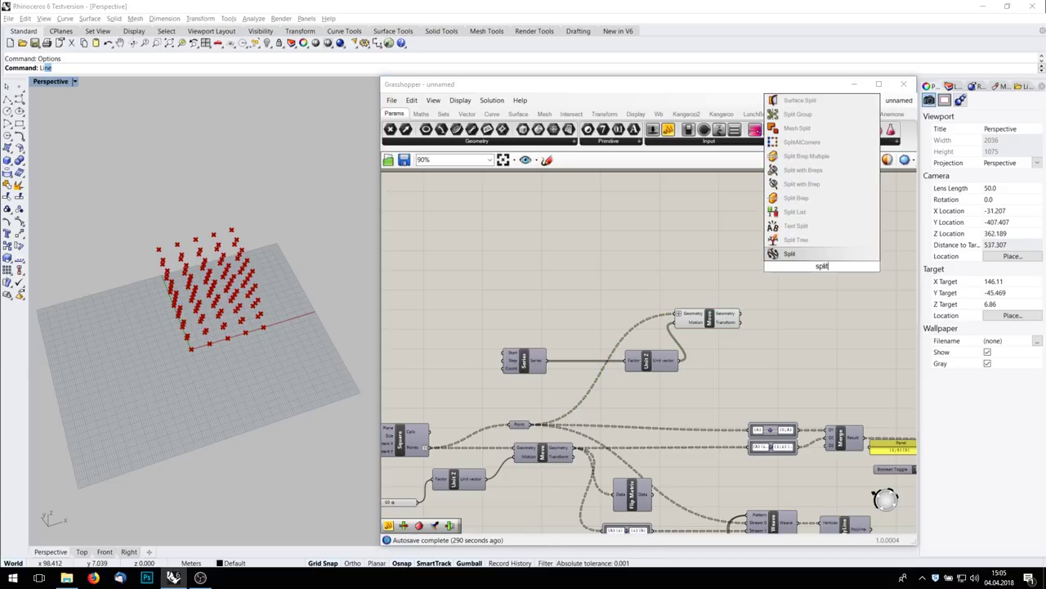
{"action": "key", "text": "Up"}
{"action": "key", "text": "Return"}
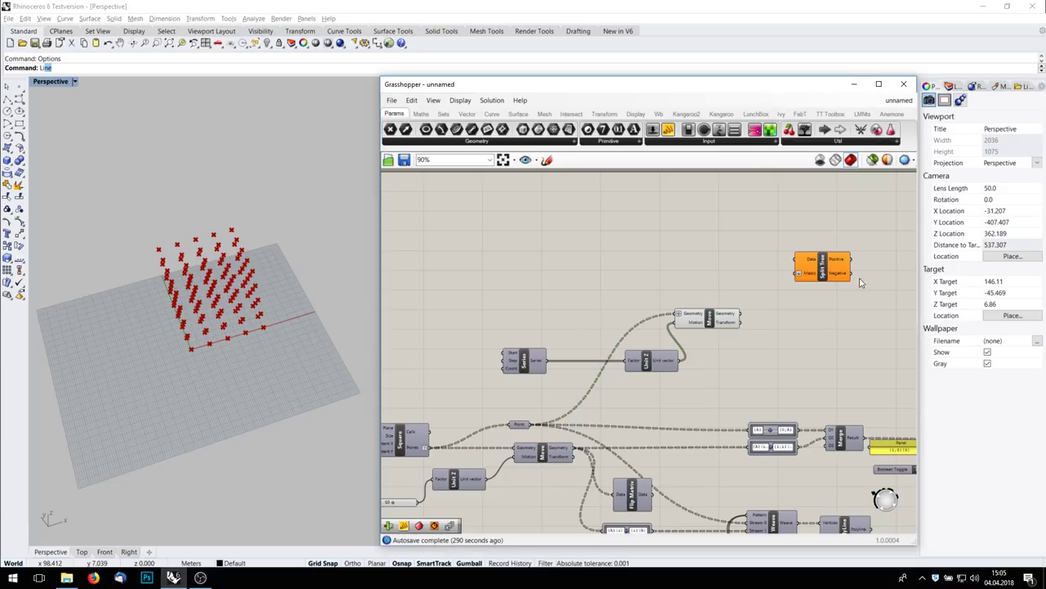
{"action": "scroll", "coordinate": [787, 328], "scroll_direction": "up", "scroll_amount": 3}
{"action": "right_click_drag", "start_coordinate": [787, 329], "coordinate": [770, 344]}
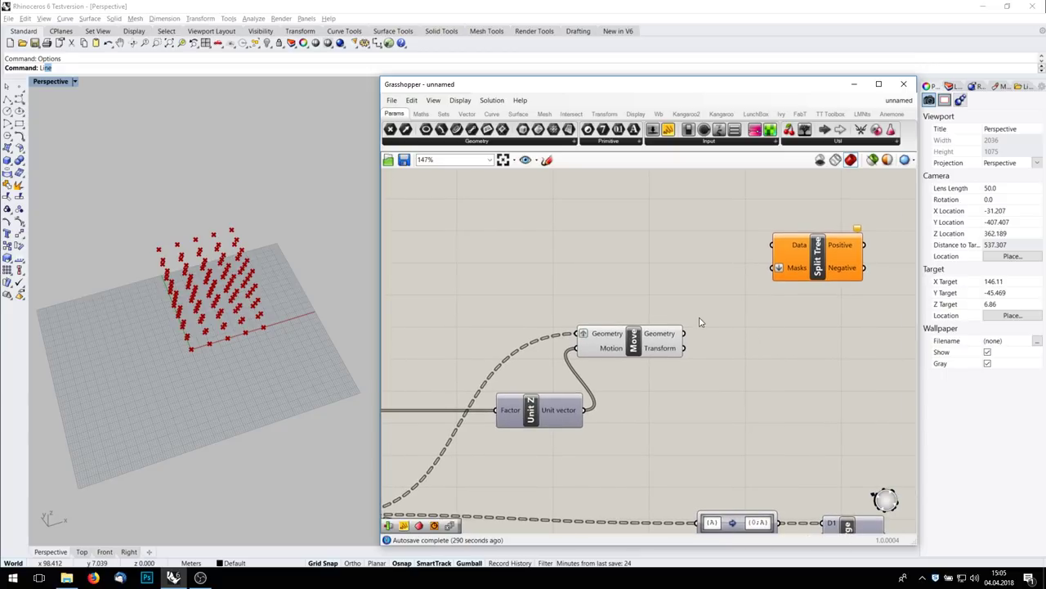
Step: Add a List Item component beside the new Move and connect the moved geometry to its List input
{"action": "double_click", "coordinate": [668, 230]}
{"action": "type", "text": "item"}
{"action": "key", "text": "Return"}
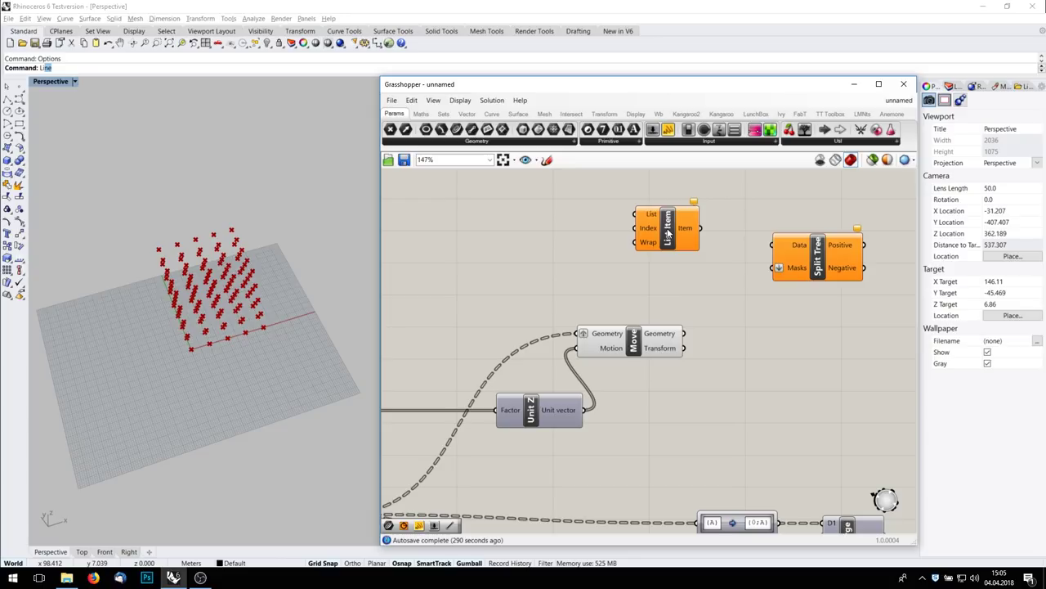
{"action": "left_click_drag", "start_coordinate": [662, 230], "coordinate": [791, 364]}
{"action": "left_click_drag", "start_coordinate": [702, 338], "coordinate": [786, 347]}
{"action": "right_click_drag", "start_coordinate": [226, 301], "coordinate": [182, 288]}
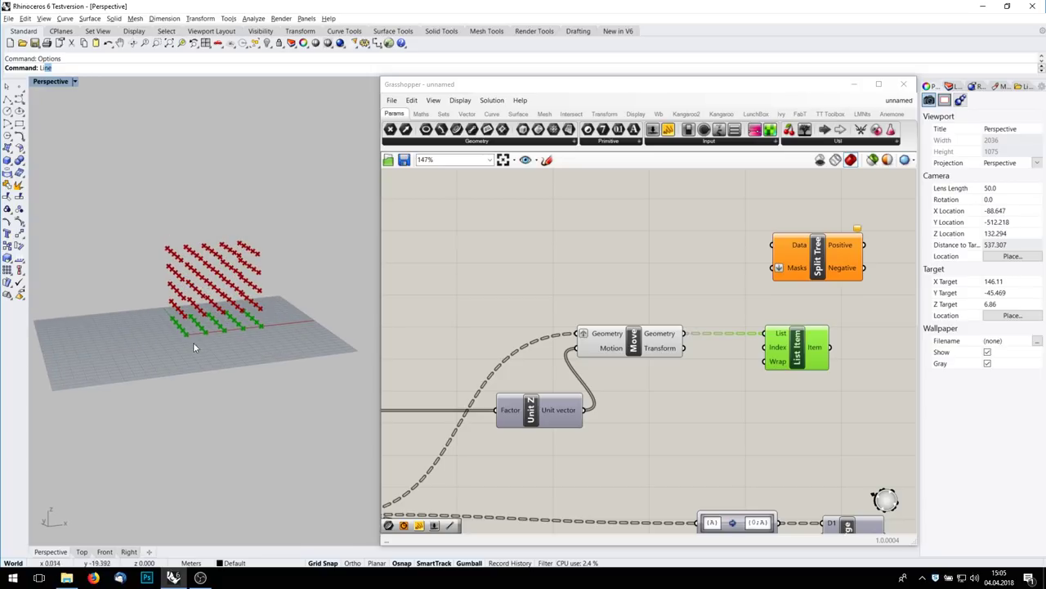
{"action": "right_click_drag", "start_coordinate": [191, 340], "coordinate": [241, 335]}
{"action": "double_click", "coordinate": [740, 426]}
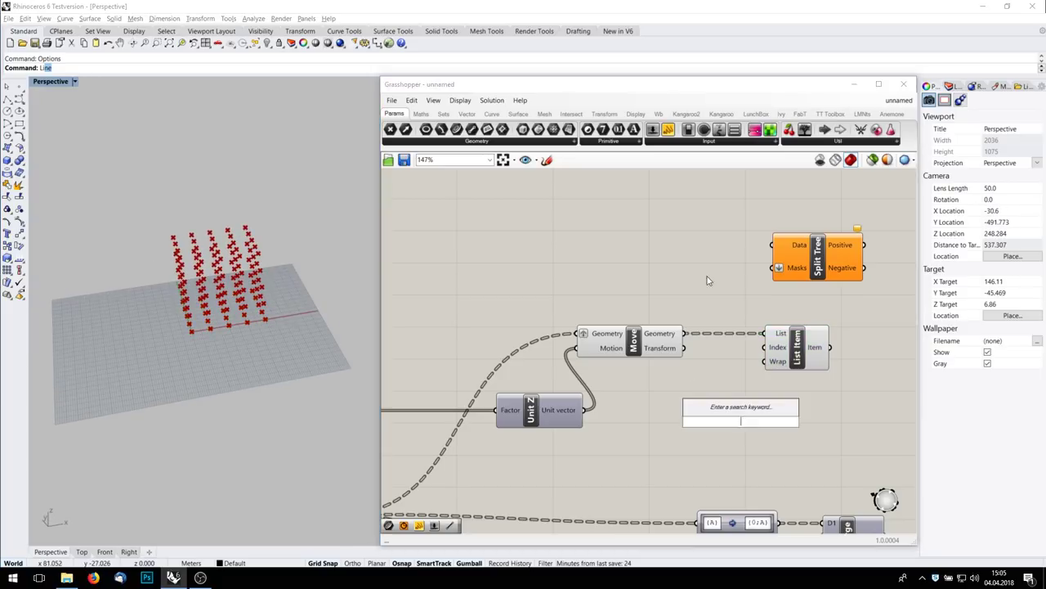
{"action": "left_click_drag", "start_coordinate": [653, 129], "coordinate": [691, 416]}
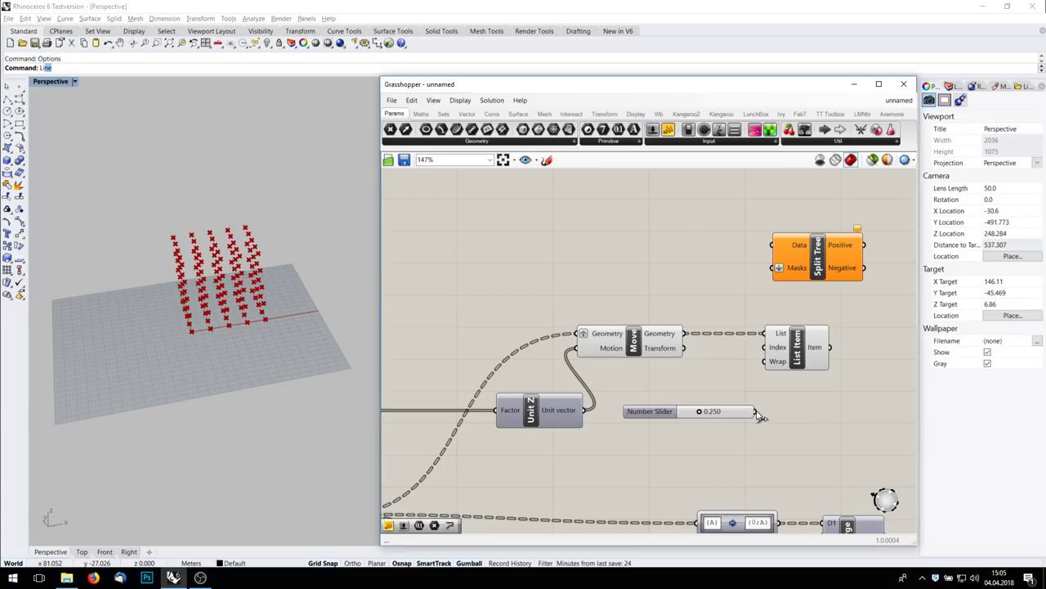
{"action": "left_click", "coordinate": [674, 413]}
{"action": "key", "text": "Delete"}
Step: Test the List Item's Index with a 0 to 4 number slider set to 4, and delete the slider
{"action": "double_click", "coordinate": [676, 411]}
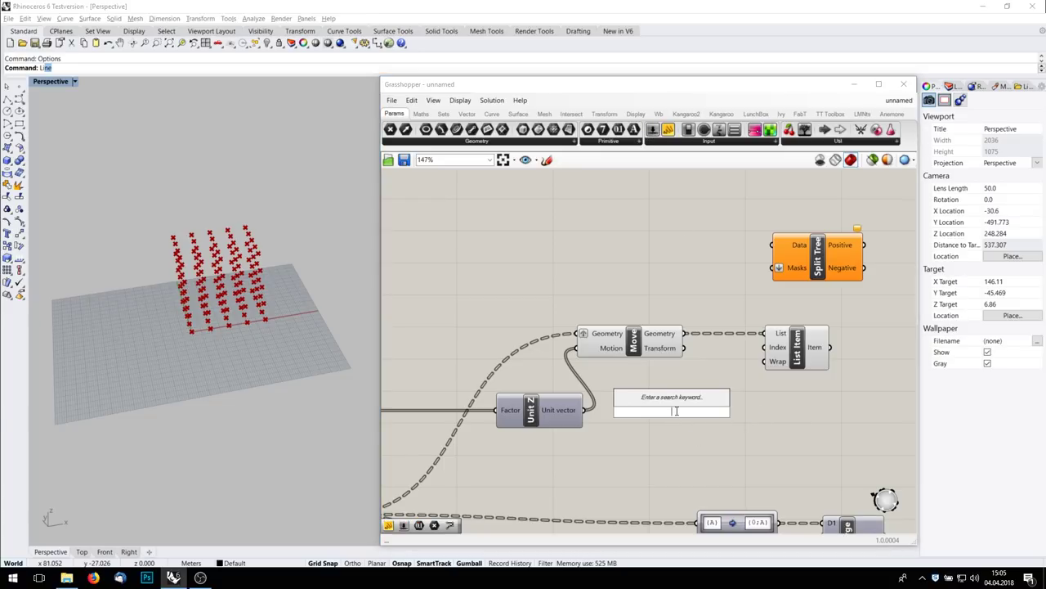
{"action": "type", "text": "0<4"}
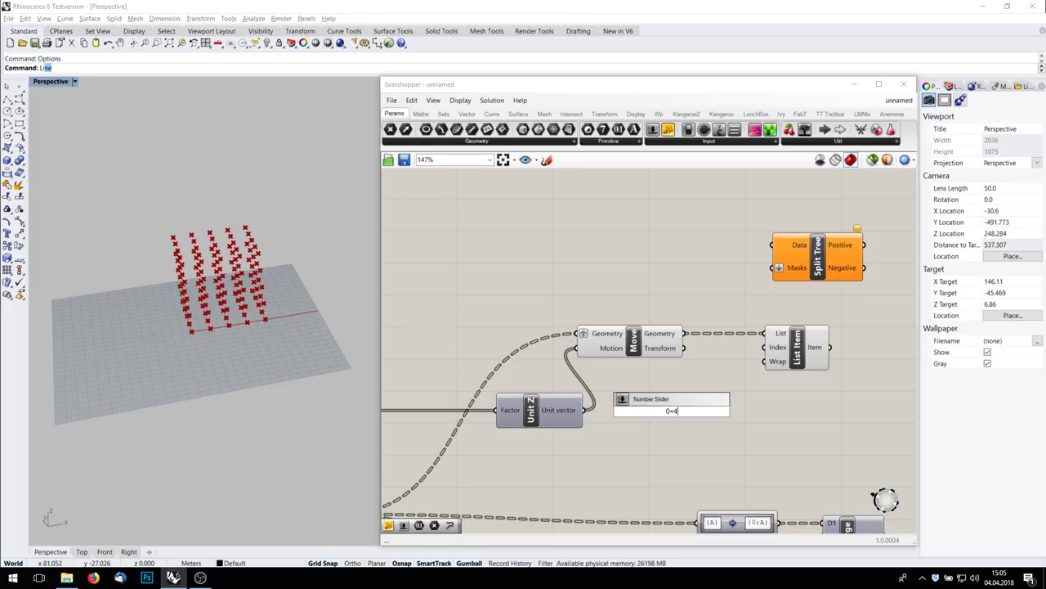
{"action": "key", "text": "Return"}
{"action": "left_click_drag", "start_coordinate": [740, 414], "coordinate": [765, 347]}
{"action": "left_click_drag", "start_coordinate": [668, 413], "coordinate": [748, 409]}
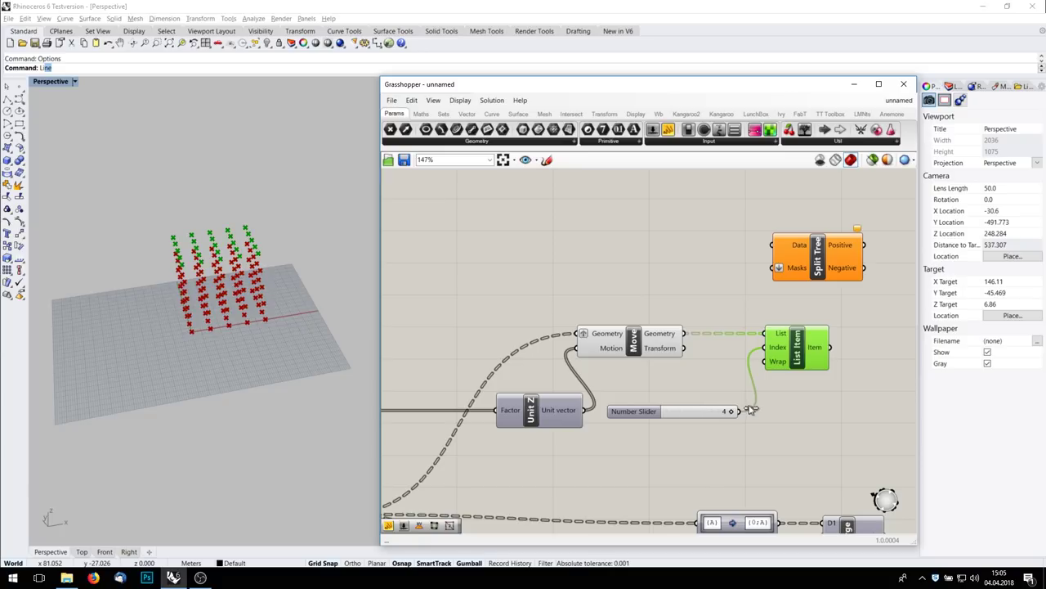
{"action": "left_click", "coordinate": [634, 413]}
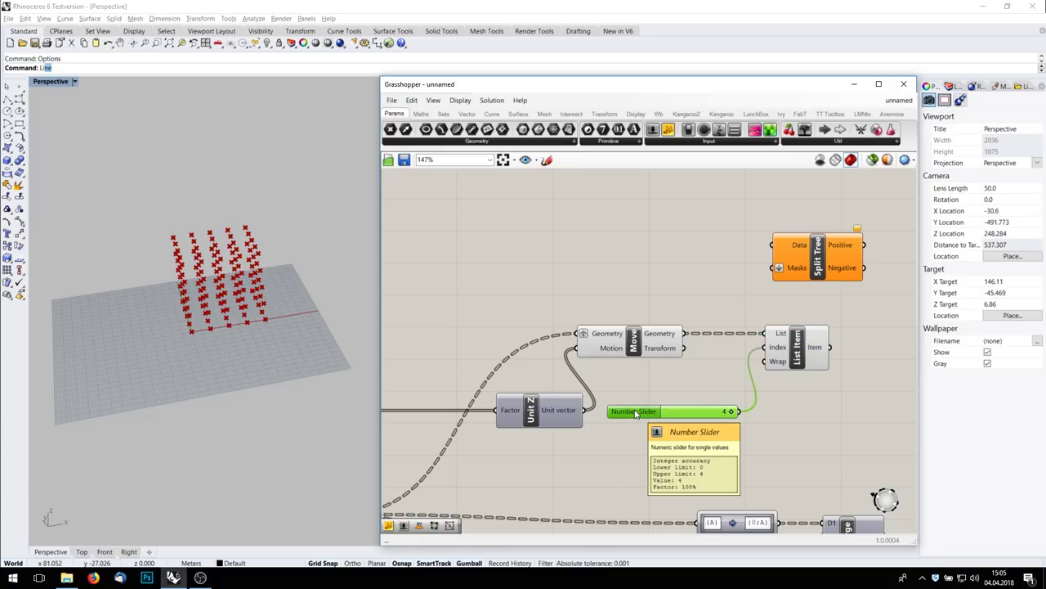
{"action": "key", "text": "Delete"}
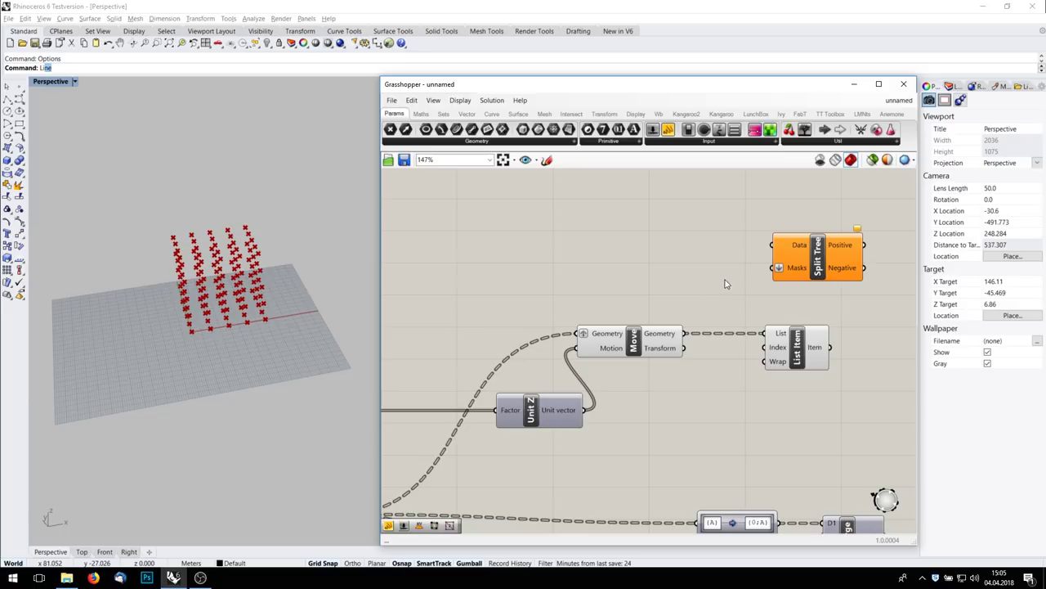
Step: Reposition the Split Tree component and connect the List Item's Item output to its Data input
{"action": "right_click_drag", "start_coordinate": [760, 267], "coordinate": [617, 270]}
{"action": "left_click_drag", "start_coordinate": [660, 258], "coordinate": [760, 282]}
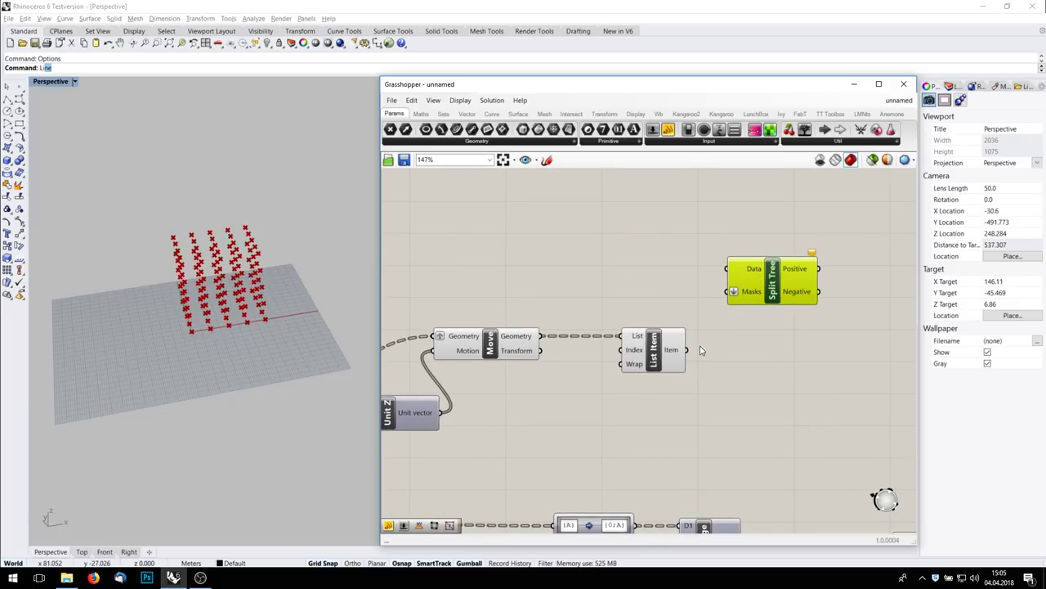
{"action": "mouse_move", "coordinate": [777, 307]}
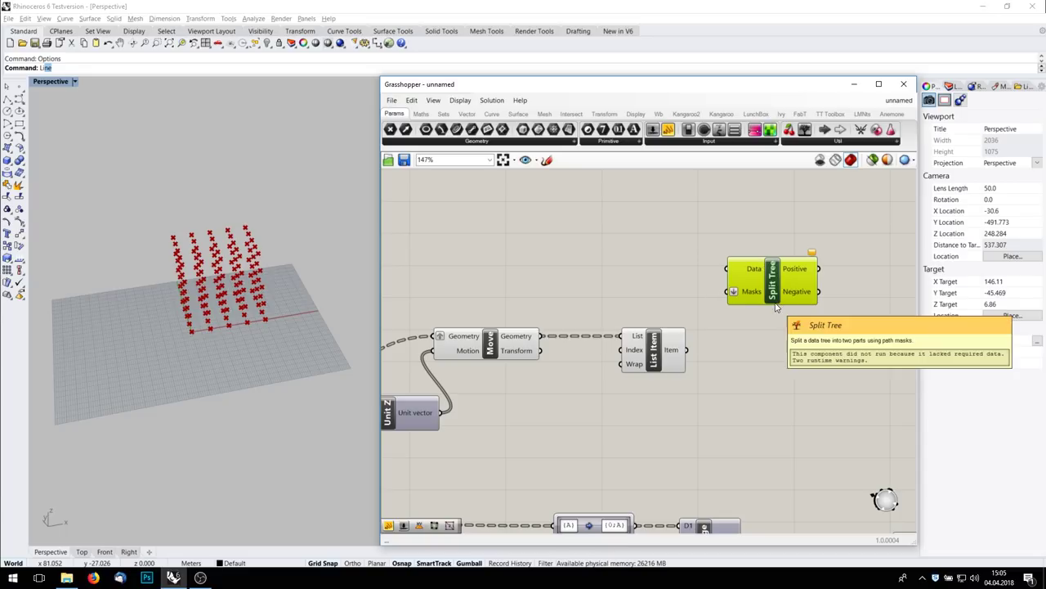
{"action": "left_click_drag", "start_coordinate": [688, 350], "coordinate": [736, 272]}
{"action": "left_click_drag", "start_coordinate": [763, 282], "coordinate": [835, 266]}
Step: Add a text panel between List Item and Split Tree and set its content to {0;0}[0]
{"action": "left_click_drag", "start_coordinate": [673, 155], "coordinate": [694, 265]}
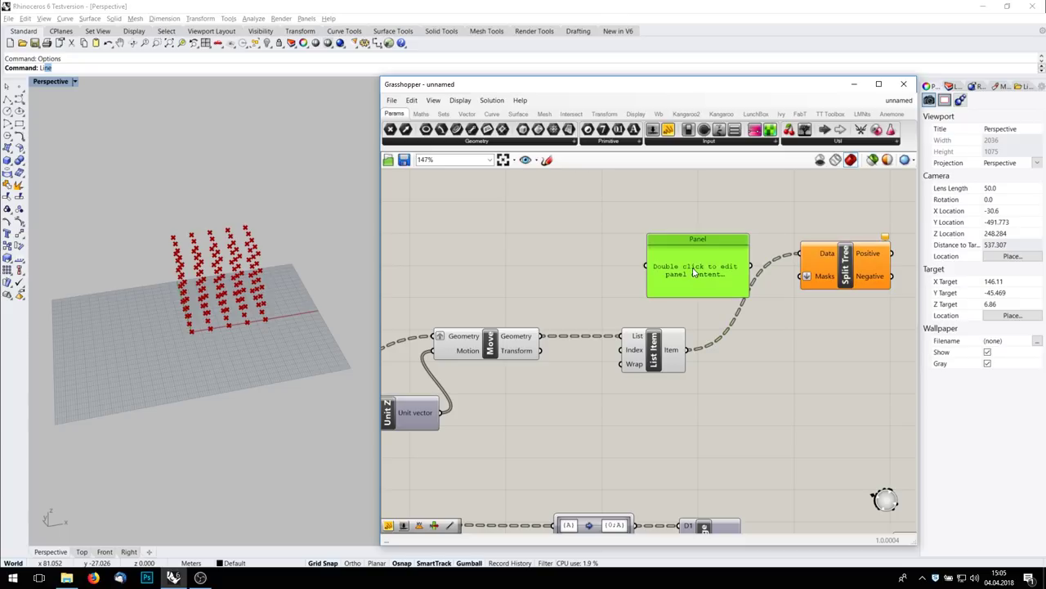
{"action": "double_click", "coordinate": [693, 268]}
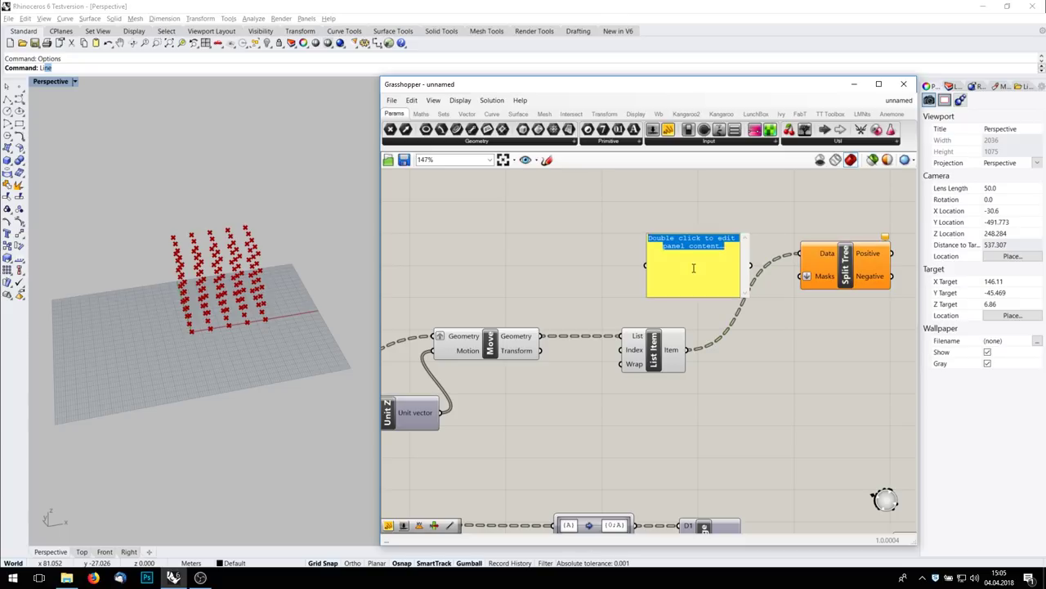
{"action": "key", "text": "BackSpace"}
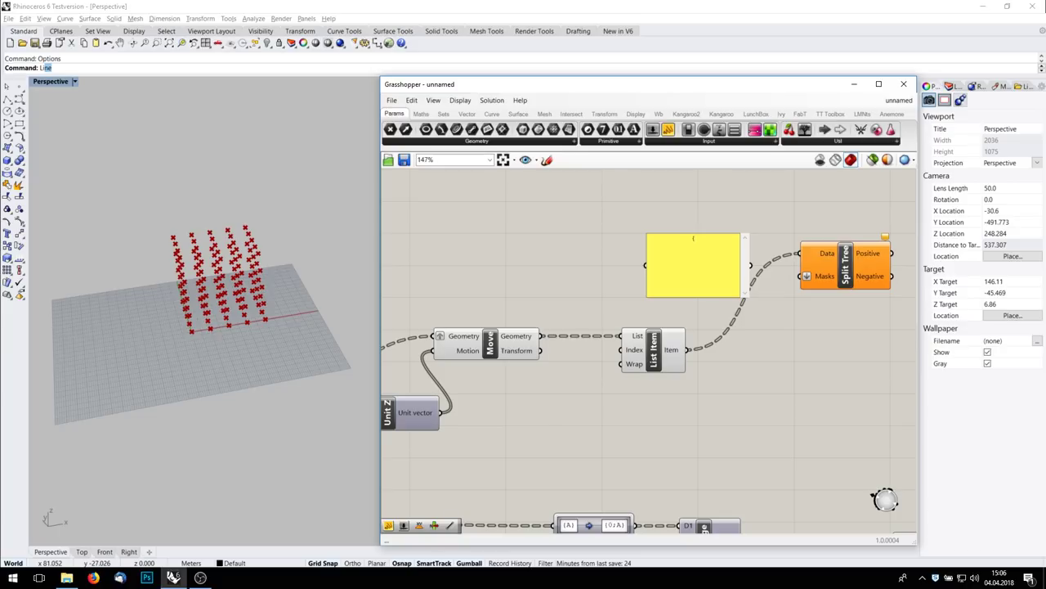
{"action": "type", "text": "("}
{"action": "type", "text": "0;0}[0]"}
{"action": "left_click", "coordinate": [715, 204]}
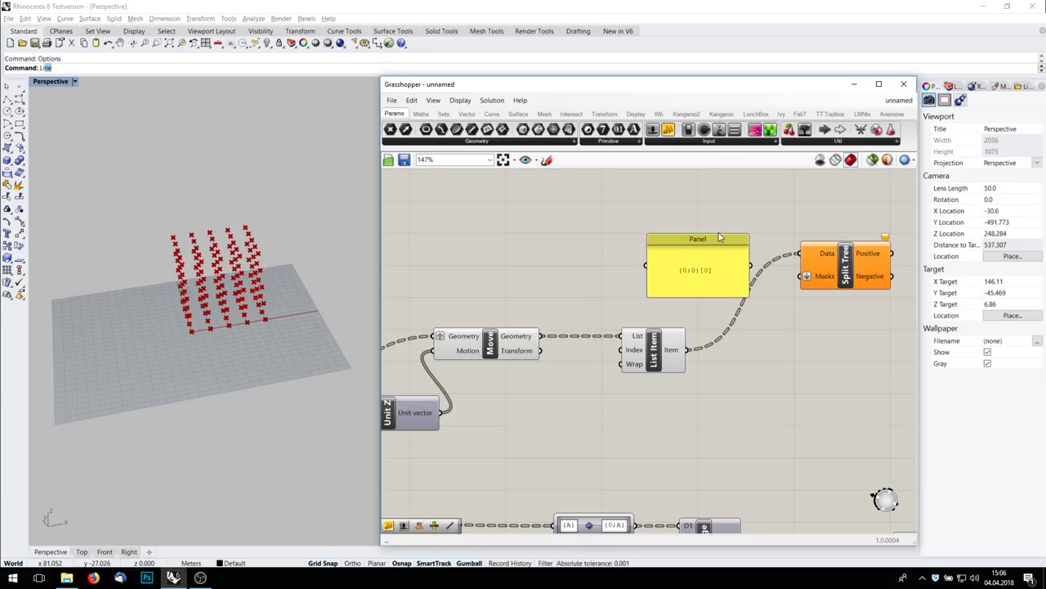
Step: Reduce the panel's height and connect it to the Split Tree's Masks input
{"action": "left_click_drag", "start_coordinate": [718, 235], "coordinate": [718, 270]}
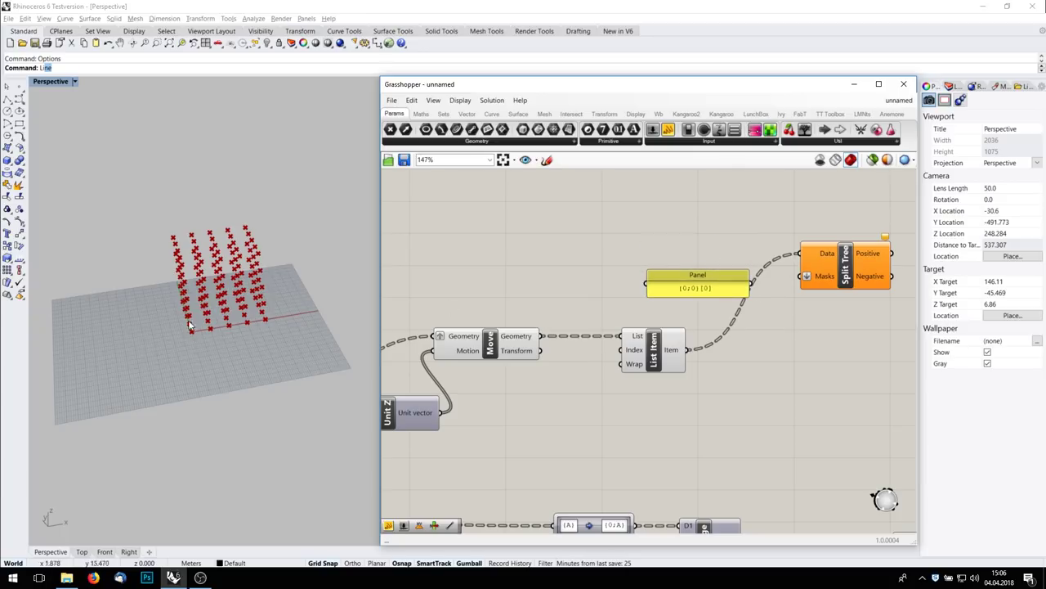
{"action": "left_click_drag", "start_coordinate": [751, 284], "coordinate": [803, 276]}
{"action": "left_click", "coordinate": [838, 268]}
Step: Add a Sphere component beside the Split Tree and connect the Positive output to its Base input
{"action": "right_click_drag", "start_coordinate": [838, 268], "coordinate": [631, 262]}
{"action": "left_click", "coordinate": [833, 236]}
{"action": "double_click", "coordinate": [833, 239]}
{"action": "type", "text": "sphere"}
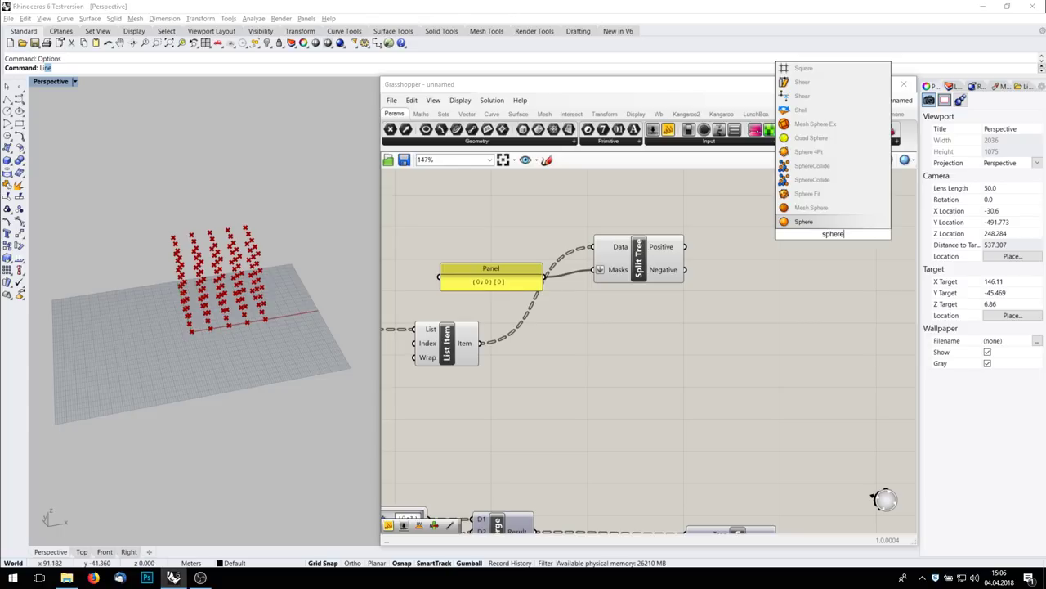
{"action": "key", "text": "Return"}
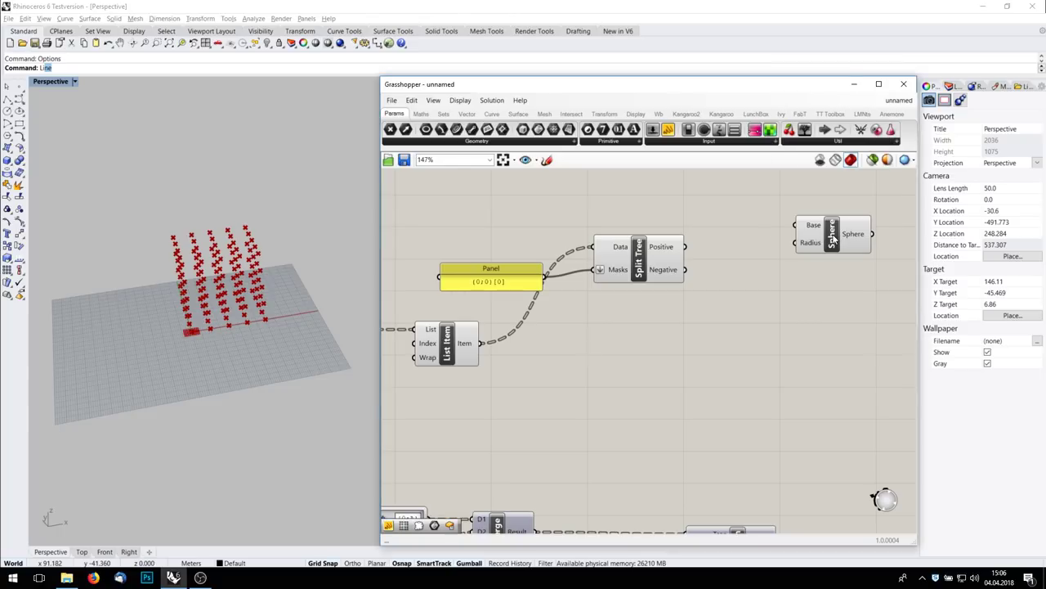
{"action": "left_click_drag", "start_coordinate": [685, 246], "coordinate": [816, 254]}
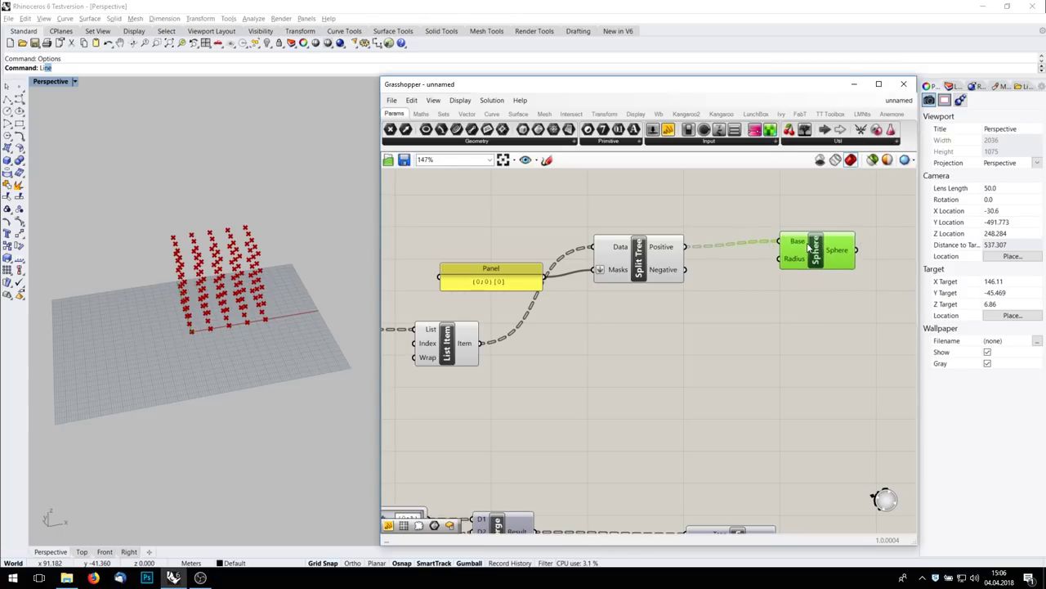
Step: Set the number of the Sphere's Radius input and inspect the sphere in the perspective viewport
{"action": "scroll", "coordinate": [816, 254], "scroll_direction": "up", "scroll_amount": 2}
{"action": "right_click", "coordinate": [790, 260]}
{"action": "mouse_move", "coordinate": [880, 363]}
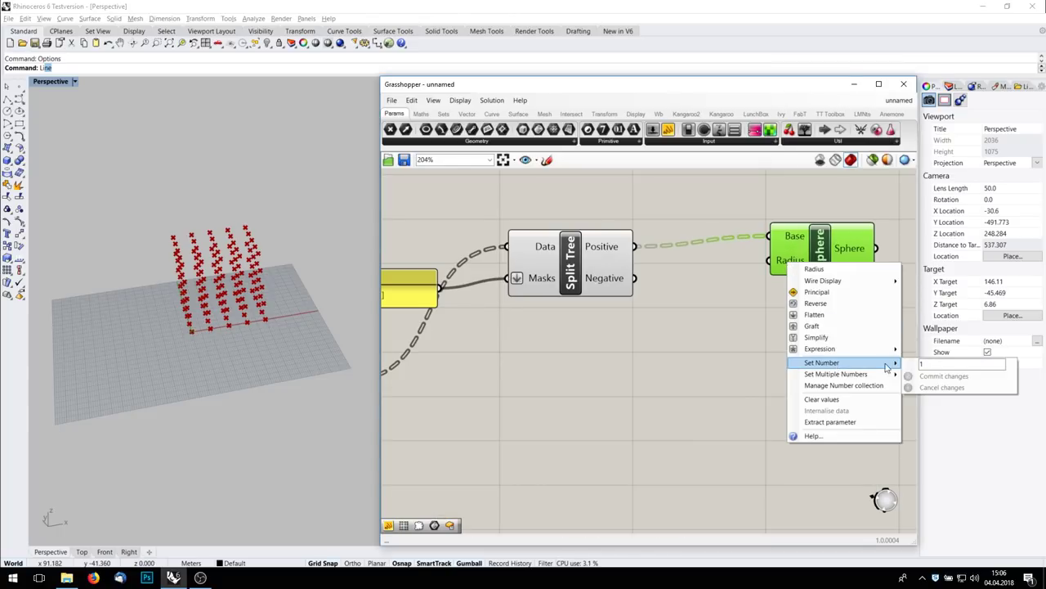
{"action": "left_click", "coordinate": [941, 376]}
{"action": "right_click_drag", "start_coordinate": [242, 350], "coordinate": [247, 319]}
{"action": "scroll", "coordinate": [234, 441], "scroll_direction": "up", "scroll_amount": 6}
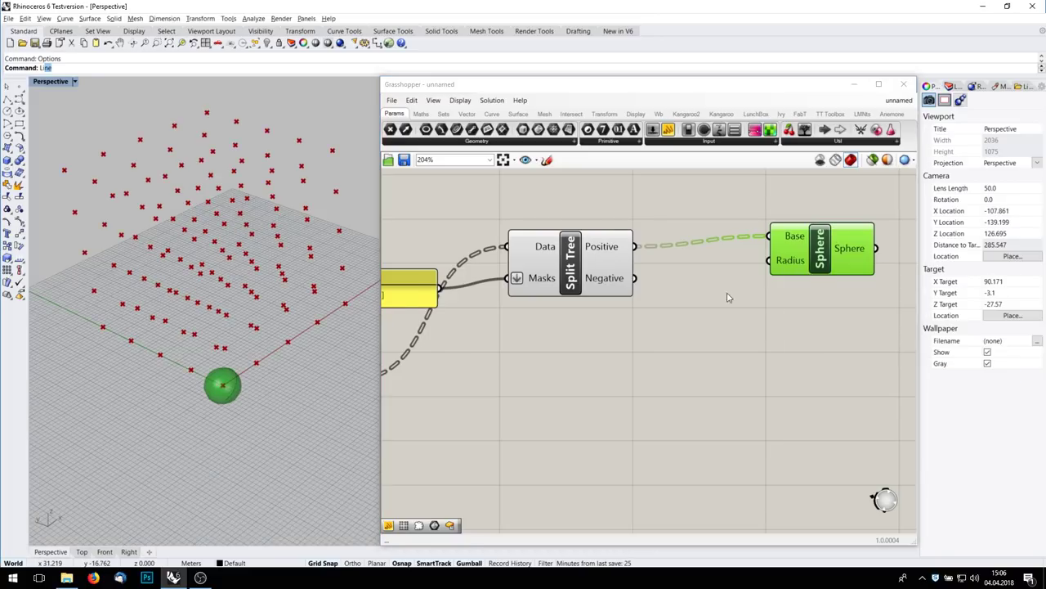
Step: Test the mask {0;2}[4] in the panel, and change the mask to {0;2}[3]
{"action": "right_click_drag", "start_coordinate": [747, 311], "coordinate": [763, 278]}
{"action": "left_click_drag", "start_coordinate": [829, 209], "coordinate": [829, 221]}
{"action": "right_click_drag", "start_coordinate": [489, 251], "coordinate": [814, 259]}
{"action": "left_click", "coordinate": [675, 270]}
{"action": "double_click", "coordinate": [675, 272]}
{"action": "left_click_drag", "start_coordinate": [603, 212], "coordinate": [598, 213]}
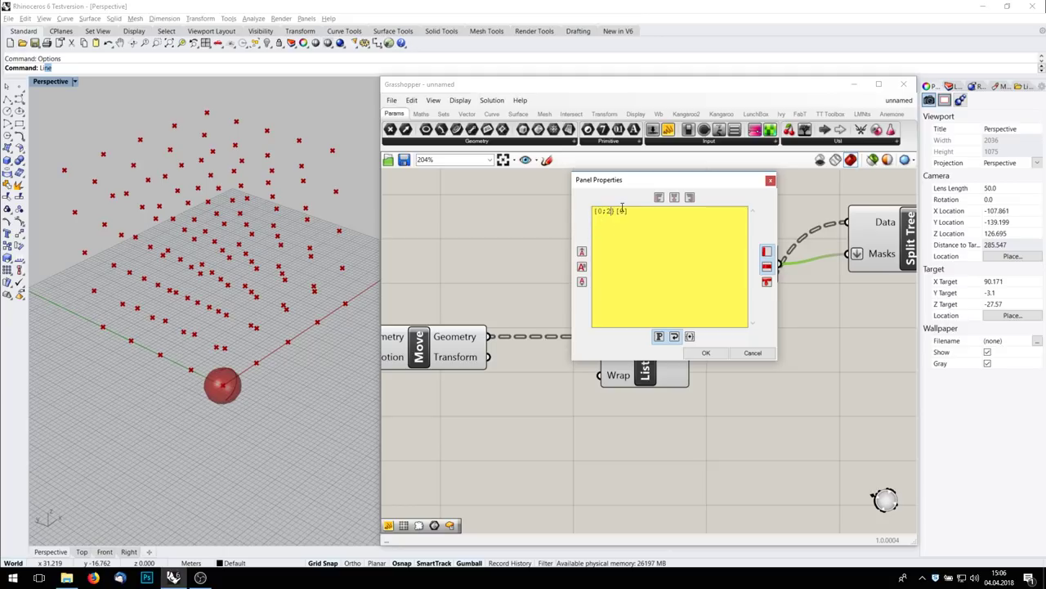
{"action": "double_click", "coordinate": [622, 211]}
{"action": "type", "text": "4"}
{"action": "left_click", "coordinate": [705, 352]}
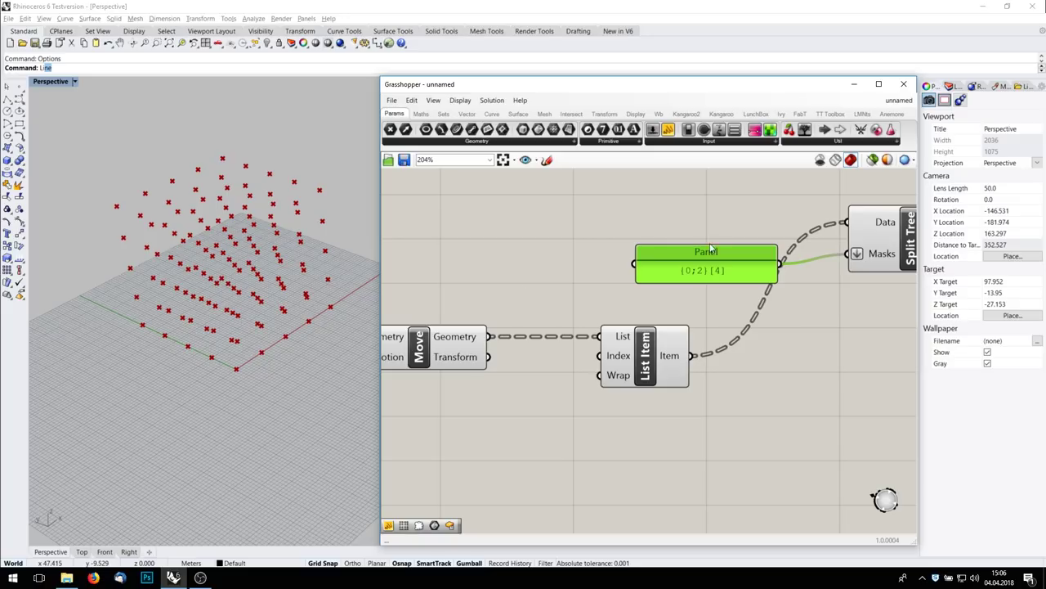
{"action": "double_click", "coordinate": [723, 273]}
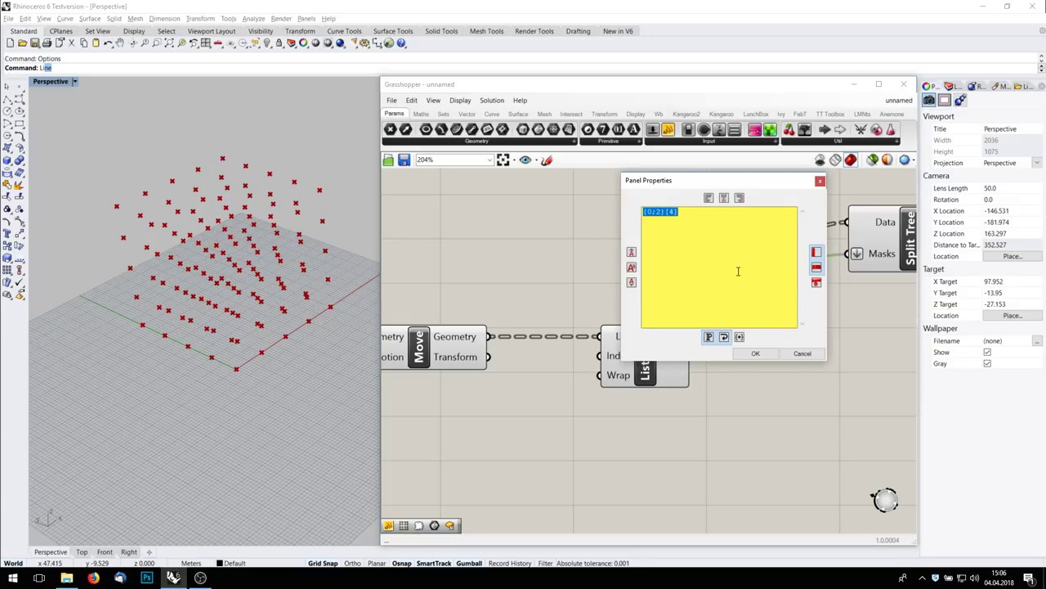
{"action": "double_click", "coordinate": [671, 212]}
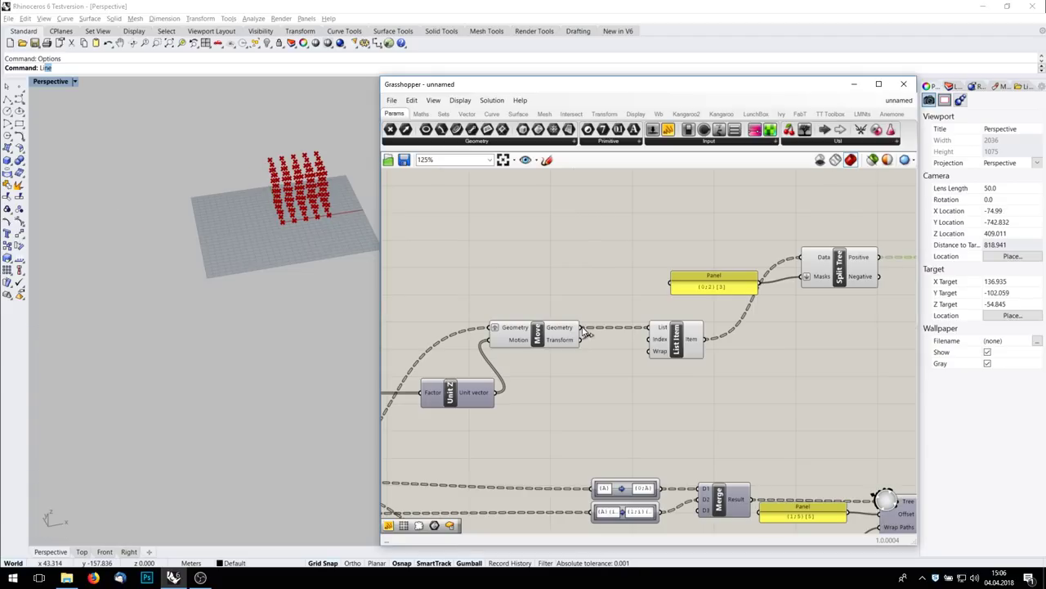
Step: Connect the Move's Geometry output directly to the Split Tree's Data input, delete the List Item, and inspect the selected point
{"action": "left_click_drag", "start_coordinate": [582, 327], "coordinate": [807, 262]}
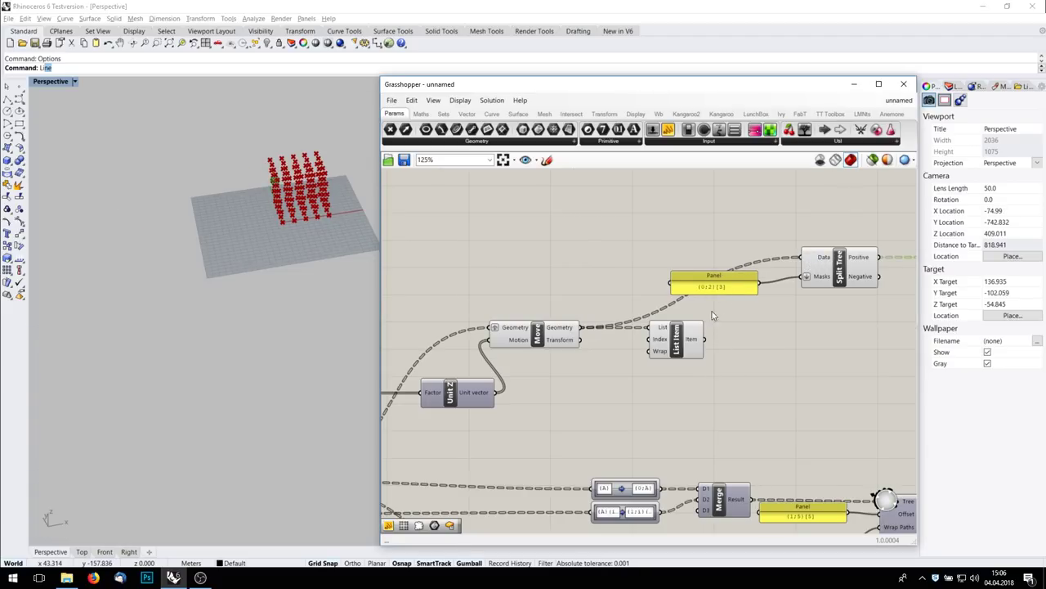
{"action": "left_click", "coordinate": [674, 337]}
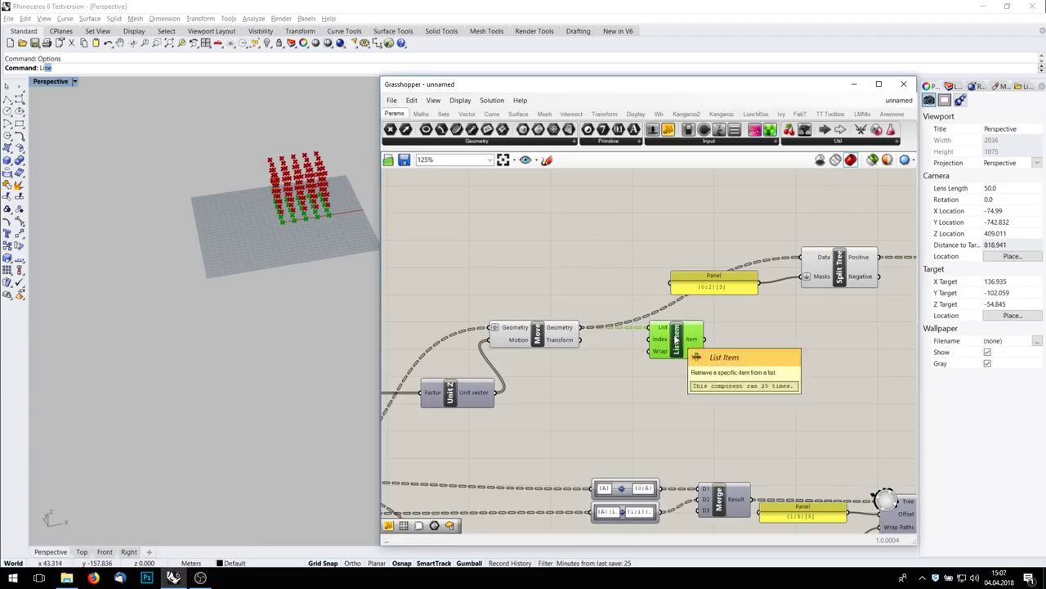
{"action": "key", "text": "Delete"}
{"action": "scroll", "coordinate": [182, 215], "scroll_direction": "up", "scroll_amount": 8}
{"action": "right_click_drag", "start_coordinate": [253, 222], "coordinate": [327, 448]}
{"action": "scroll", "coordinate": [222, 270], "scroll_direction": "down", "scroll_amount": 6}
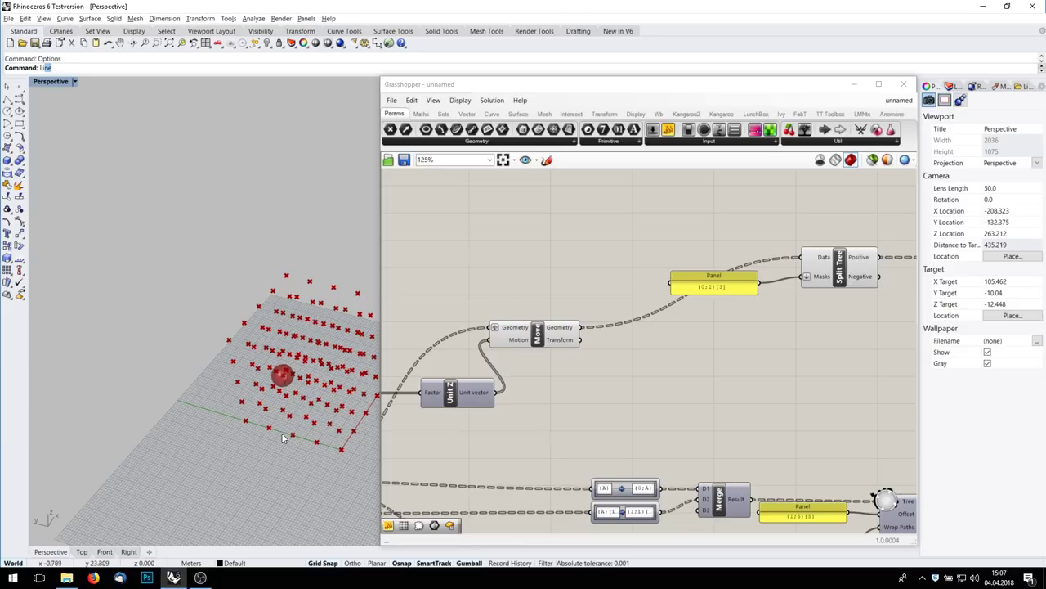
{"action": "right_click_drag", "start_coordinate": [286, 437], "coordinate": [261, 376]}
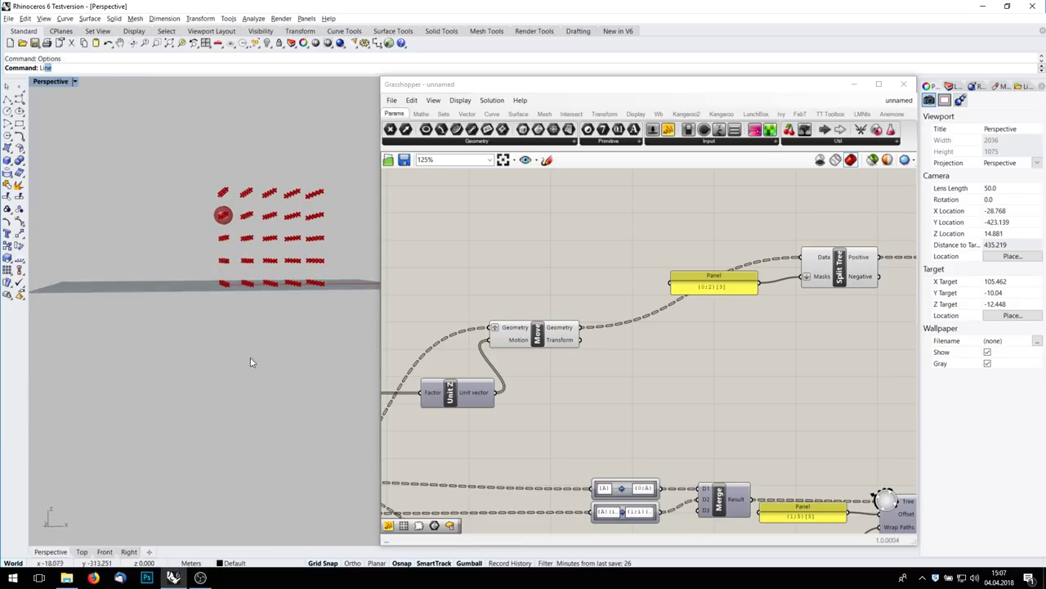
{"action": "right_click_drag", "start_coordinate": [302, 221], "coordinate": [286, 295]}
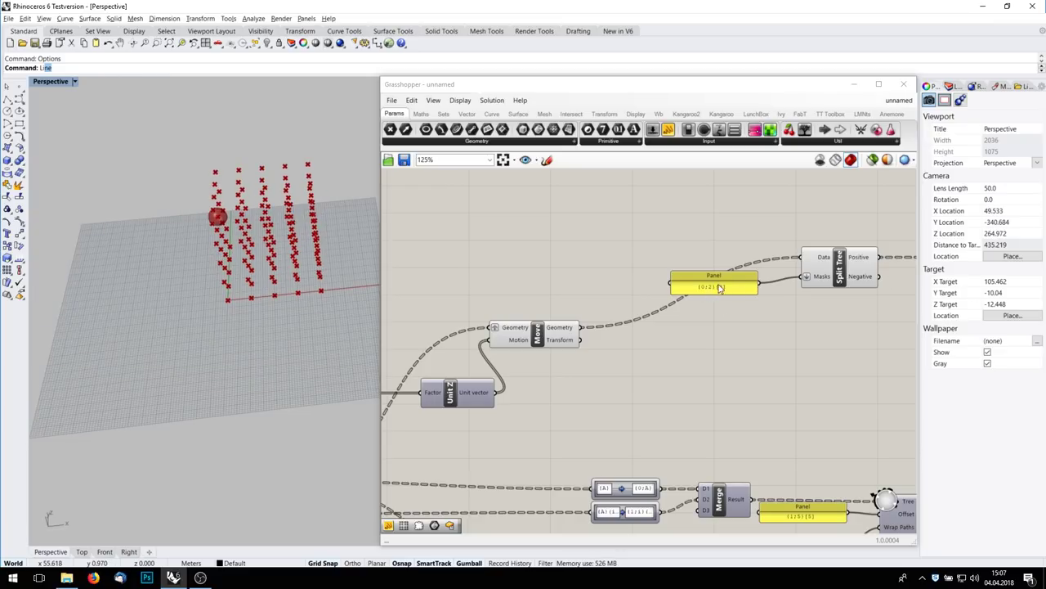
Step: Turn off the preview of the Split Tree and Sphere components
{"action": "scroll", "coordinate": [821, 310], "scroll_direction": "down", "scroll_amount": 4}
{"action": "right_click_drag", "start_coordinate": [788, 306], "coordinate": [645, 308]}
{"action": "left_click_drag", "start_coordinate": [841, 338], "coordinate": [598, 226]}
{"action": "middle_click", "coordinate": [771, 342]}
{"action": "left_click", "coordinate": [805, 309]}
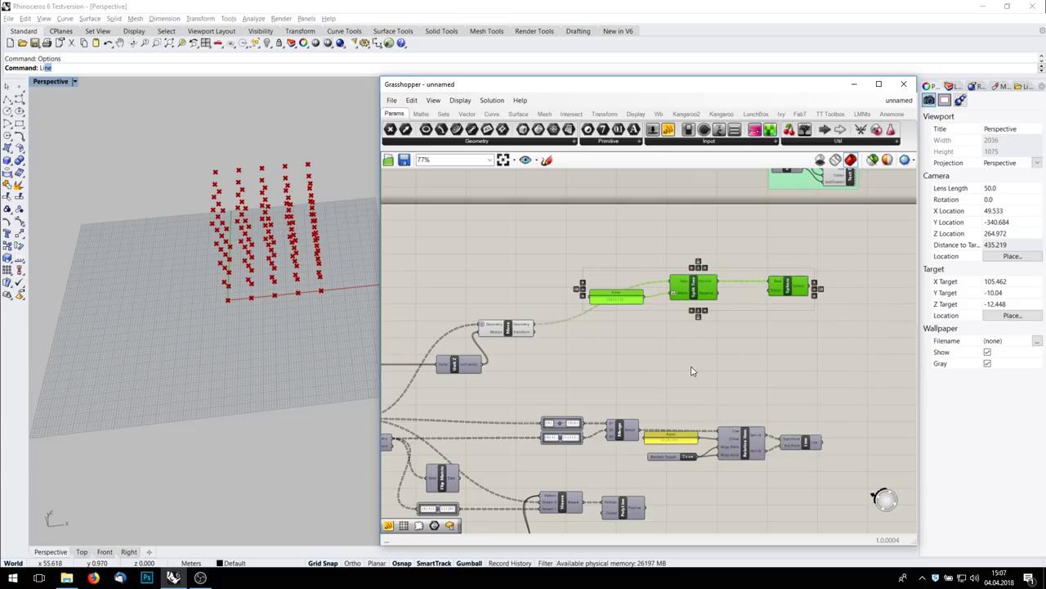
Step: Add a Relative Item component below the Split Tree and connect the Move's Geometry output to its Tree input
{"action": "double_click", "coordinate": [754, 385]}
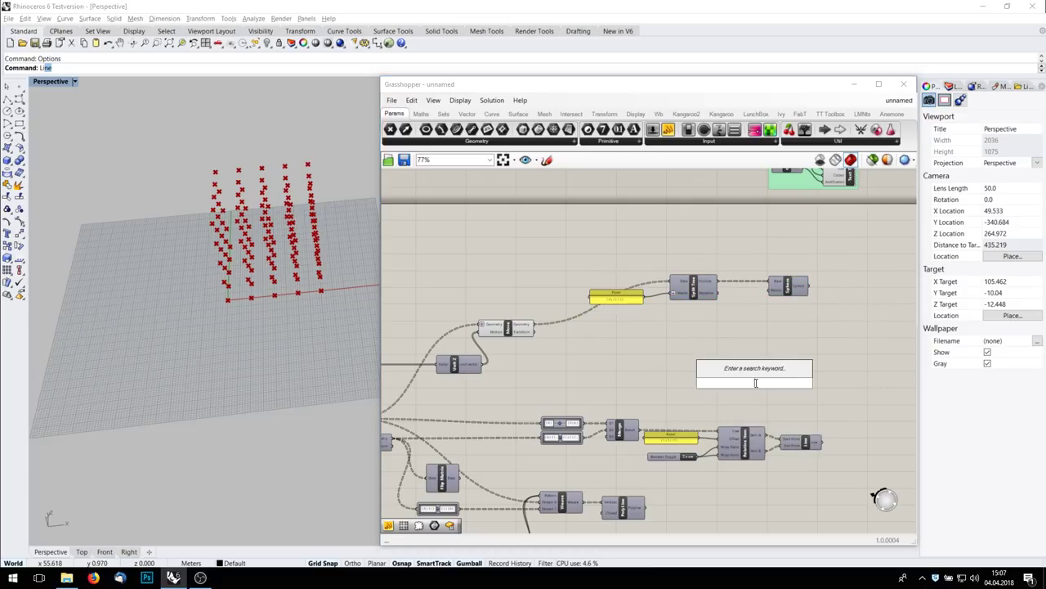
{"action": "type", "text": "reli"}
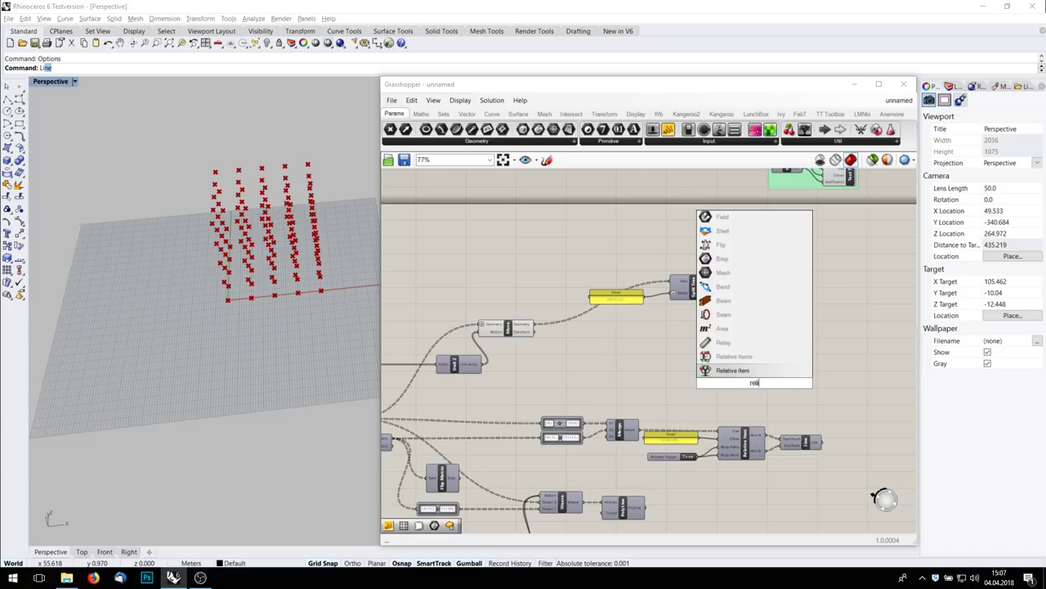
{"action": "key", "text": "Return"}
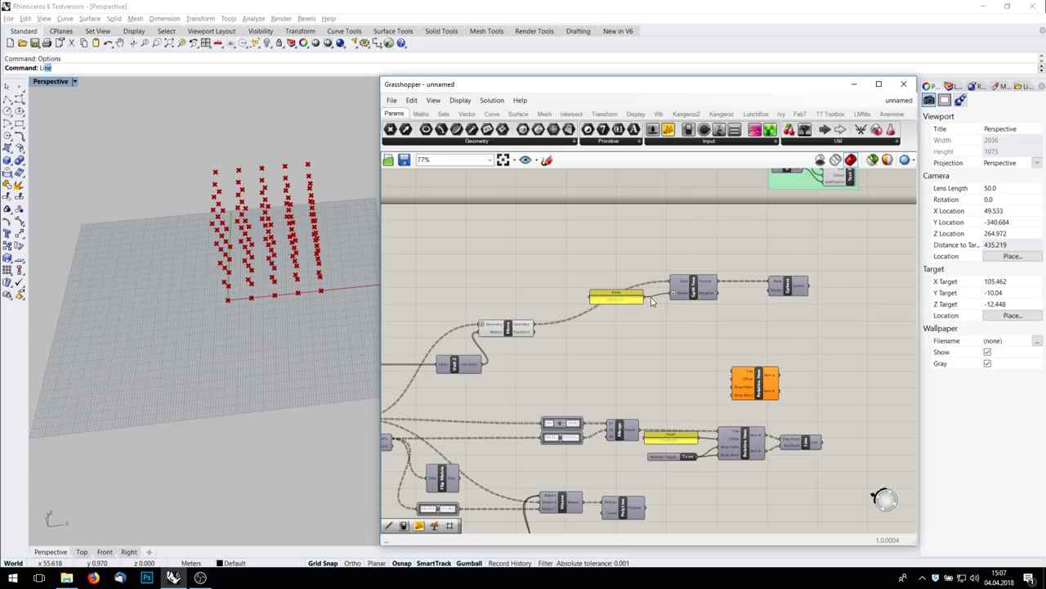
{"action": "left_click_drag", "start_coordinate": [538, 328], "coordinate": [734, 373]}
{"action": "left_click_drag", "start_coordinate": [747, 392], "coordinate": [691, 345]}
Step: Add a Boolean Toggle, connect it to the Relative Item's Wrap Paths and Wrap Items inputs, and set it to True
{"action": "scroll", "coordinate": [692, 345], "scroll_direction": "up", "scroll_amount": 5}
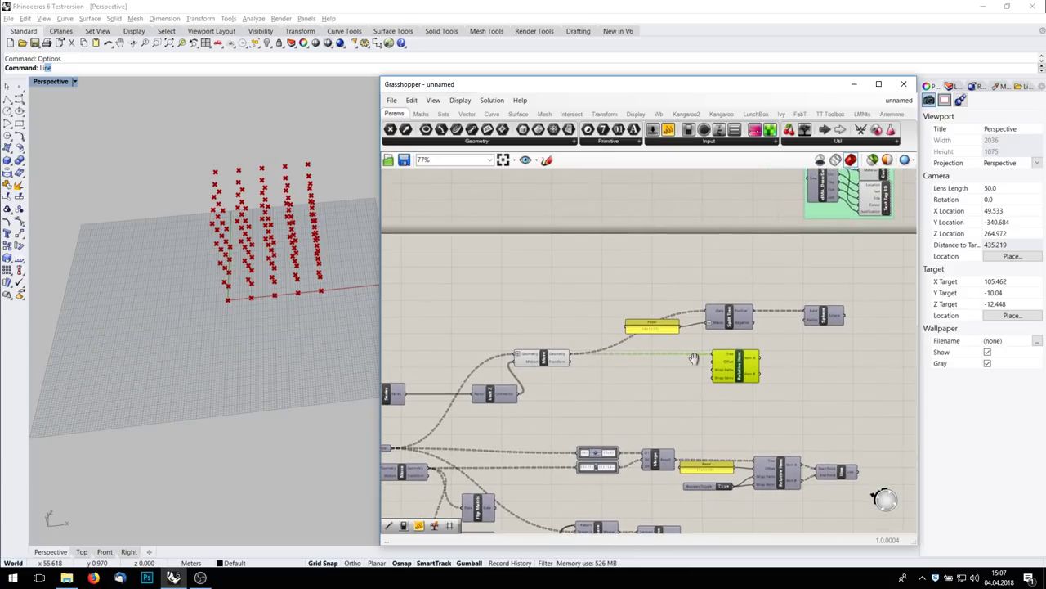
{"action": "left_click", "coordinate": [649, 433]}
{"action": "double_click", "coordinate": [649, 433]}
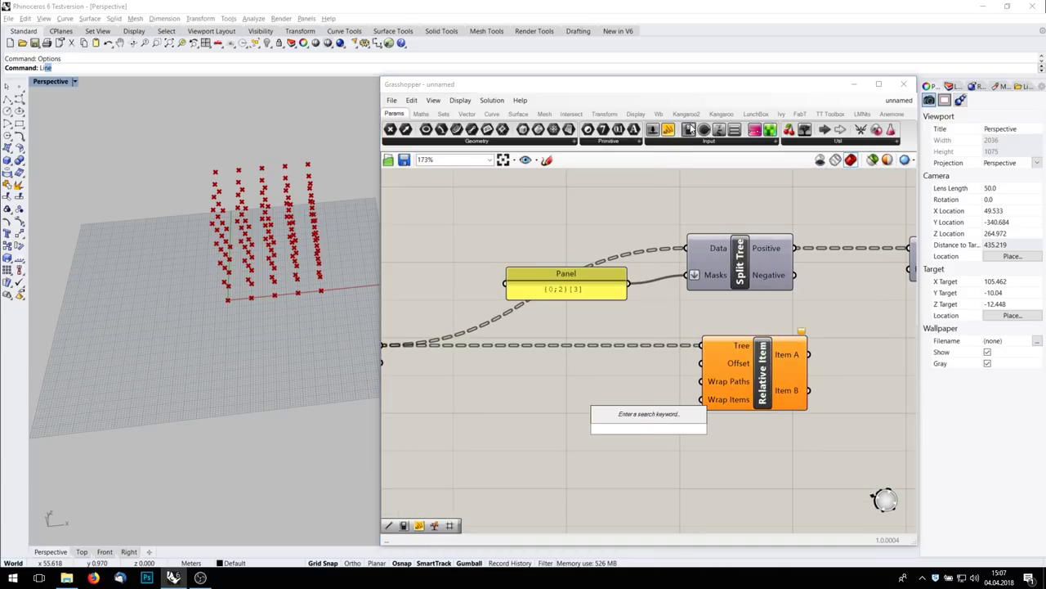
{"action": "key", "text": "Return"}
{"action": "left_click_drag", "start_coordinate": [669, 412], "coordinate": [701, 381]}
{"action": "left_click_drag", "start_coordinate": [669, 412], "coordinate": [702, 399]}
{"action": "double_click", "coordinate": [652, 413]}
{"action": "left_click_drag", "start_coordinate": [608, 423], "coordinate": [573, 432]}
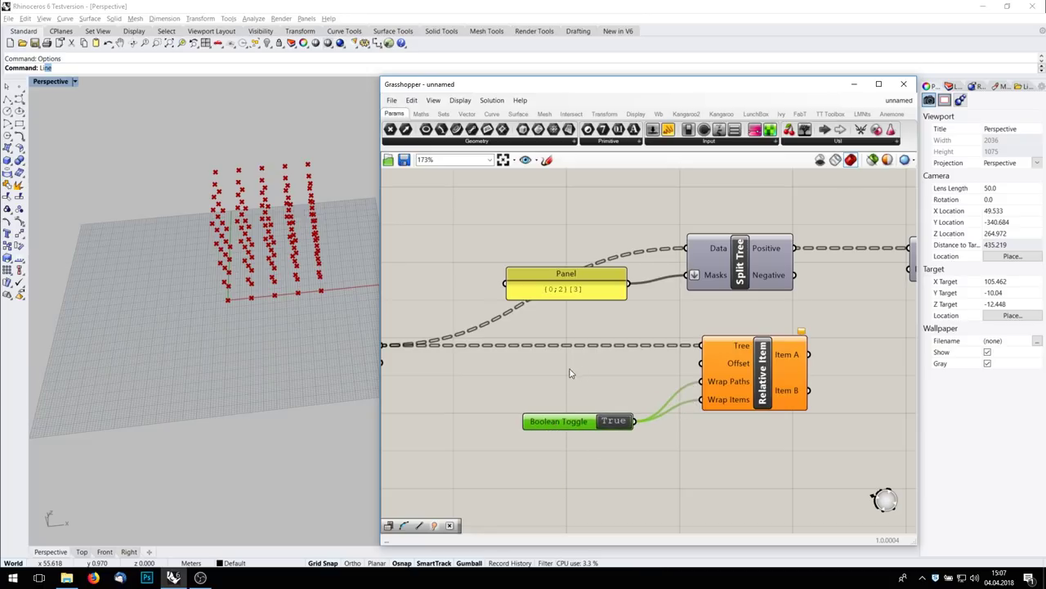
Step: Place the Boolean Toggle closer to the Relative Item and shift both components farther from the Move component
{"action": "left_click", "coordinate": [557, 290]}
{"action": "scroll", "coordinate": [502, 387], "scroll_direction": "down", "scroll_amount": 4}
{"action": "right_click_drag", "start_coordinate": [572, 338], "coordinate": [635, 257]}
{"action": "scroll", "coordinate": [668, 418], "scroll_direction": "up", "scroll_amount": 3}
{"action": "scroll", "coordinate": [668, 414], "scroll_direction": "up", "scroll_amount": 3}
{"action": "left_click", "coordinate": [638, 391]}
{"action": "right_click_drag", "start_coordinate": [547, 309], "coordinate": [578, 332]}
{"action": "left_click_drag", "start_coordinate": [628, 290], "coordinate": [633, 303]}
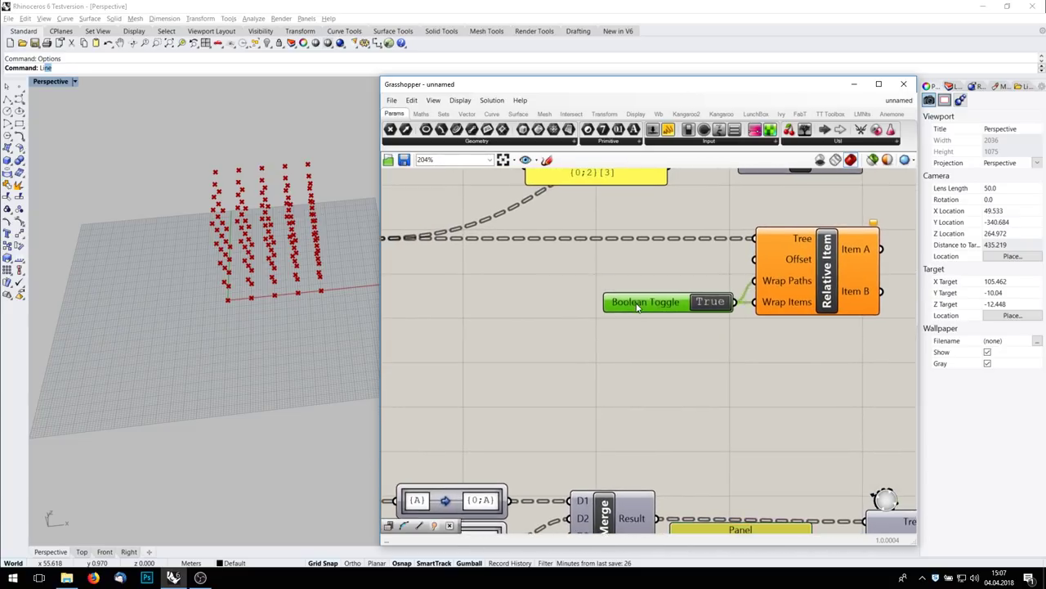
{"action": "left_click", "coordinate": [789, 312], "text": "shift"}
{"action": "left_click_drag", "start_coordinate": [790, 314], "coordinate": [860, 319]}
Step: Add an Evaluate component in the free area below the Move and Boolean Toggle components
{"action": "left_click", "coordinate": [569, 385]}
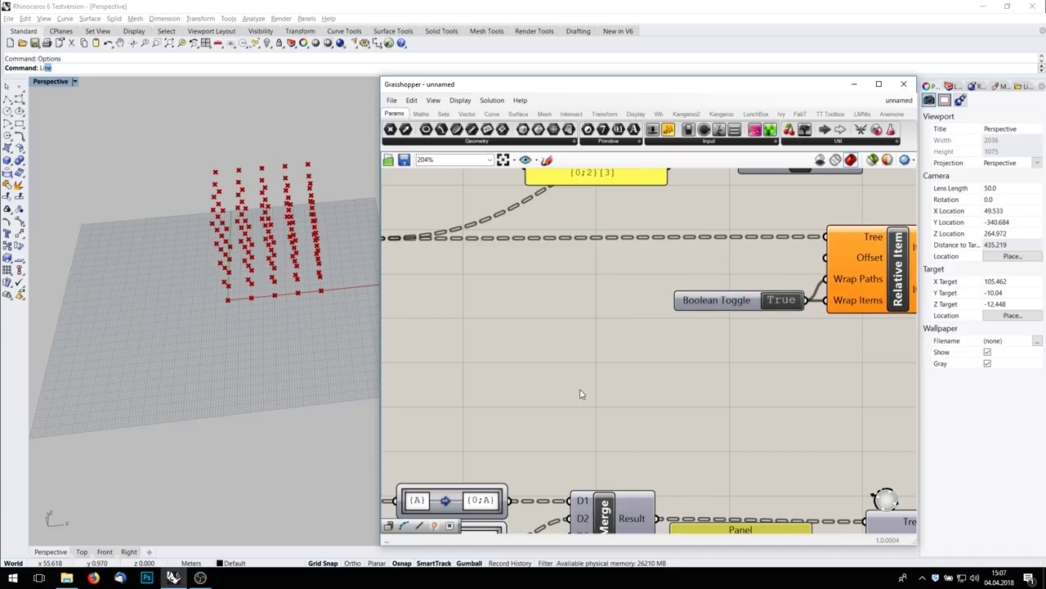
{"action": "double_click", "coordinate": [569, 385]}
{"action": "type", "text": "0.."}
{"action": "key", "text": "BackSpace"}
{"action": "key", "text": "BackSpace"}
{"action": "type", "text": "val"}
{"action": "key", "text": "Return"}
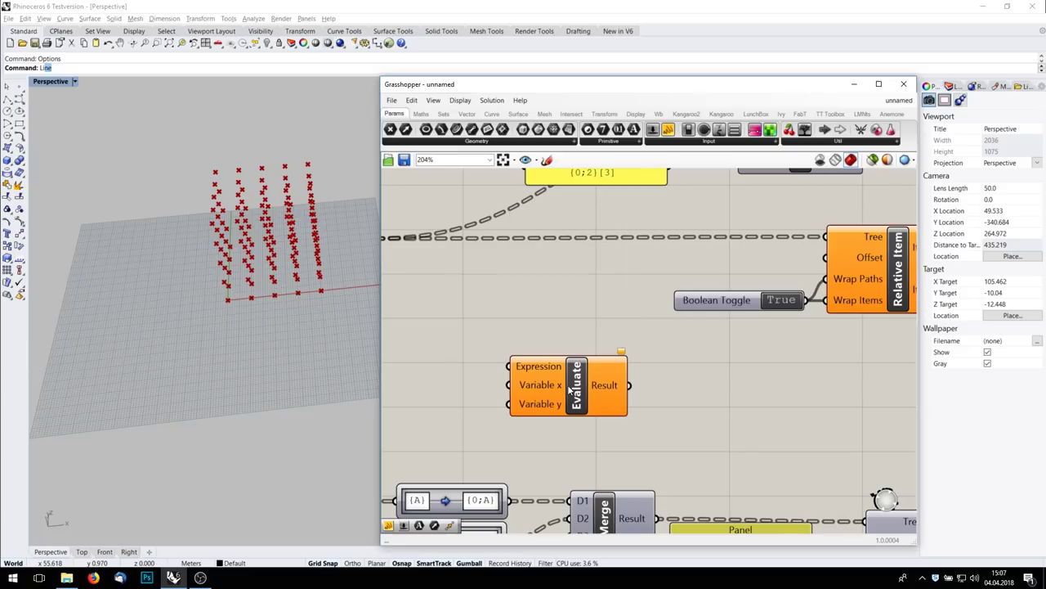
Step: Rename the Evaluate component's two variable inputs to x and y
{"action": "right_click_drag", "start_coordinate": [546, 372], "coordinate": [577, 317]}
{"action": "right_click", "coordinate": [585, 327]}
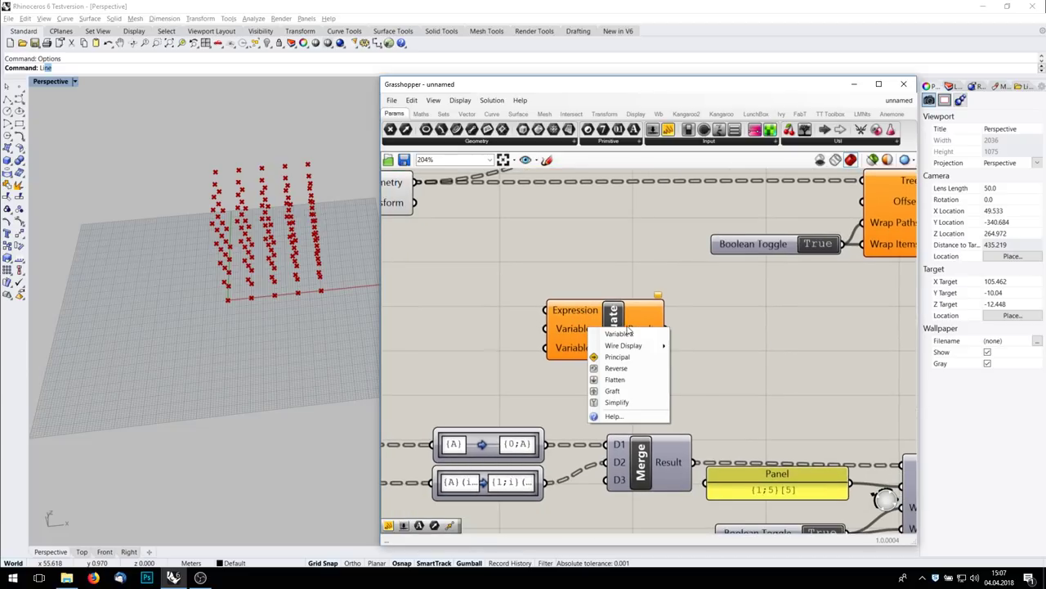
{"action": "type", "text": "x"}
{"action": "key", "text": "Return"}
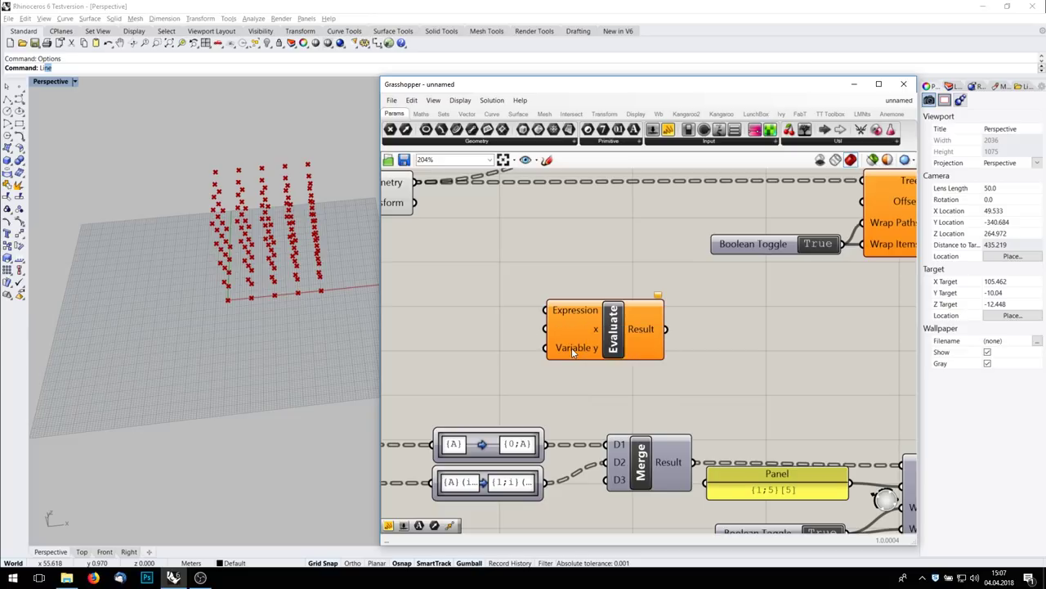
{"action": "right_click", "coordinate": [572, 347]}
{"action": "type", "text": "y"}
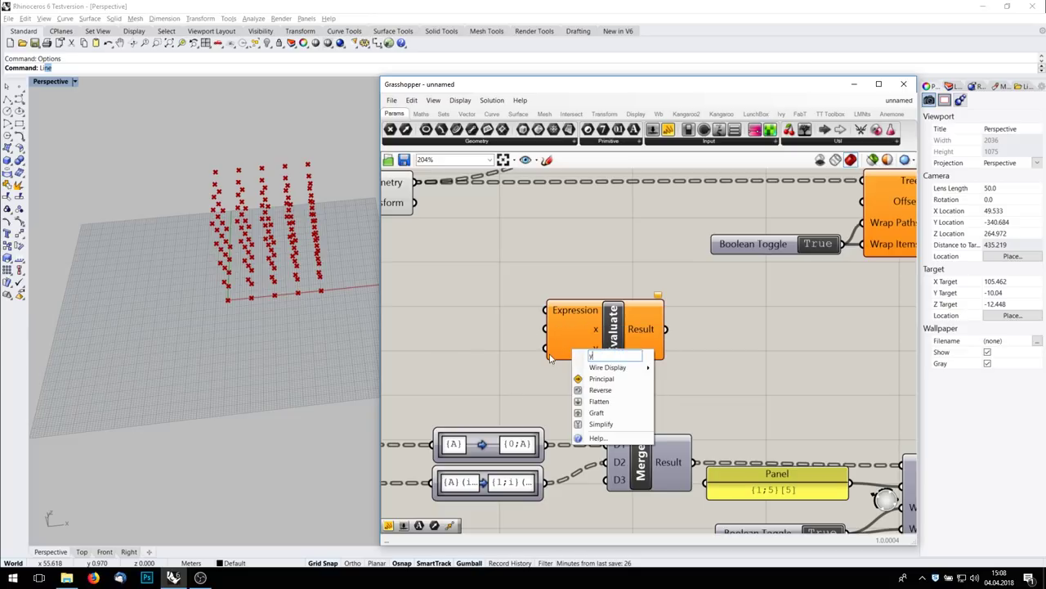
{"action": "key", "text": "Return"}
Step: Add a third variable input, z, to the Evaluate component
{"action": "scroll", "coordinate": [615, 365], "scroll_direction": "up", "scroll_amount": 5}
{"action": "left_click", "coordinate": [578, 360]}
{"action": "scroll", "coordinate": [578, 364], "scroll_direction": "down", "scroll_amount": 3}
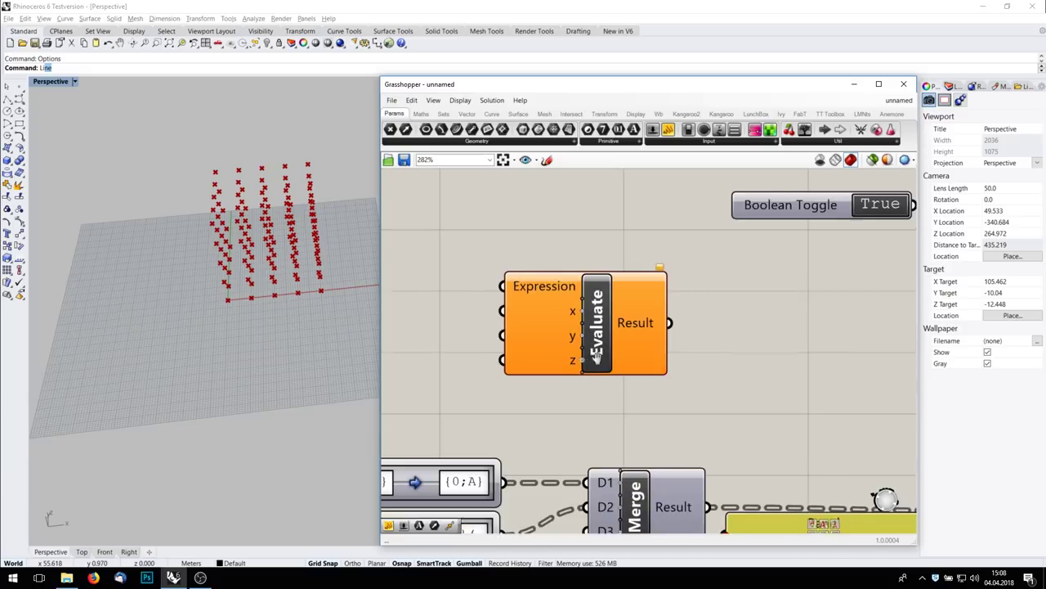
Step: Create an integer number slider ranging from 0 to 4 and connect it to the Evaluate component's x input
{"action": "left_click", "coordinate": [607, 372]}
{"action": "left_click_drag", "start_coordinate": [607, 372], "coordinate": [607, 377]}
{"action": "right_click_drag", "start_coordinate": [508, 389], "coordinate": [728, 324]}
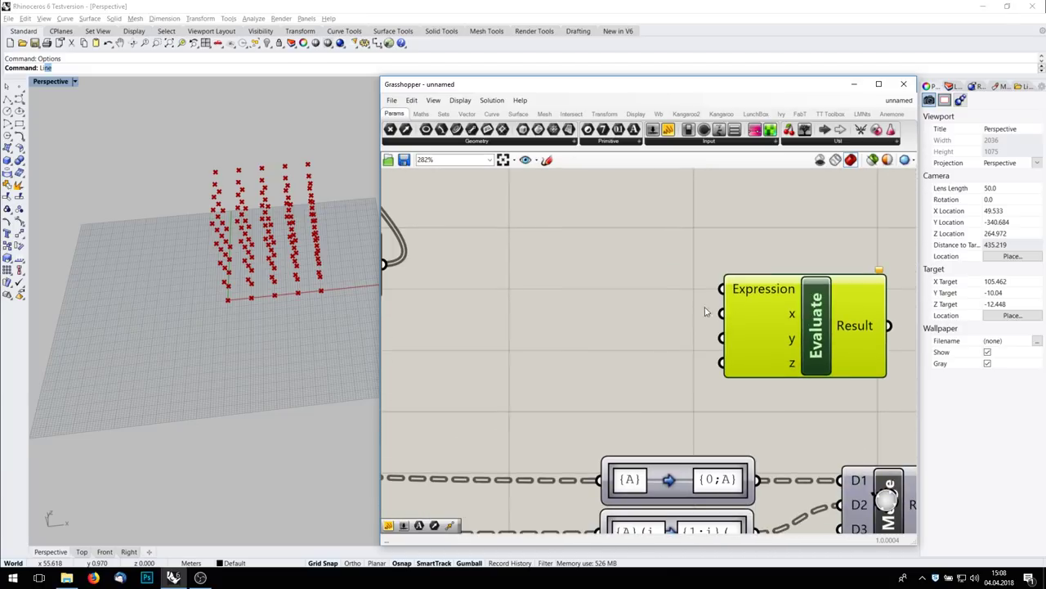
{"action": "double_click", "coordinate": [512, 313]}
{"action": "type", "text": "0<4"}
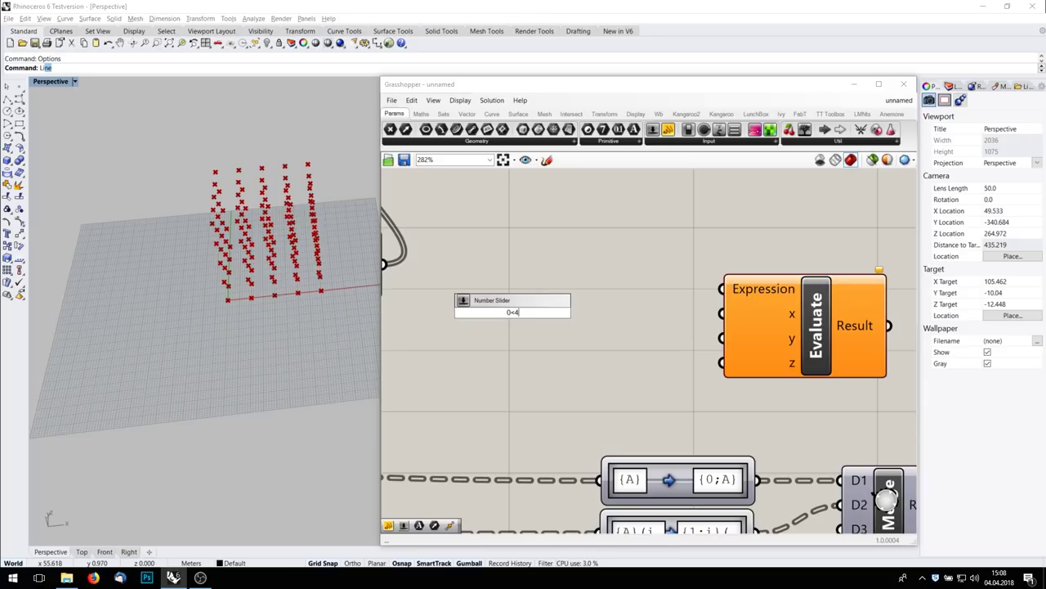
{"action": "key", "text": "Return"}
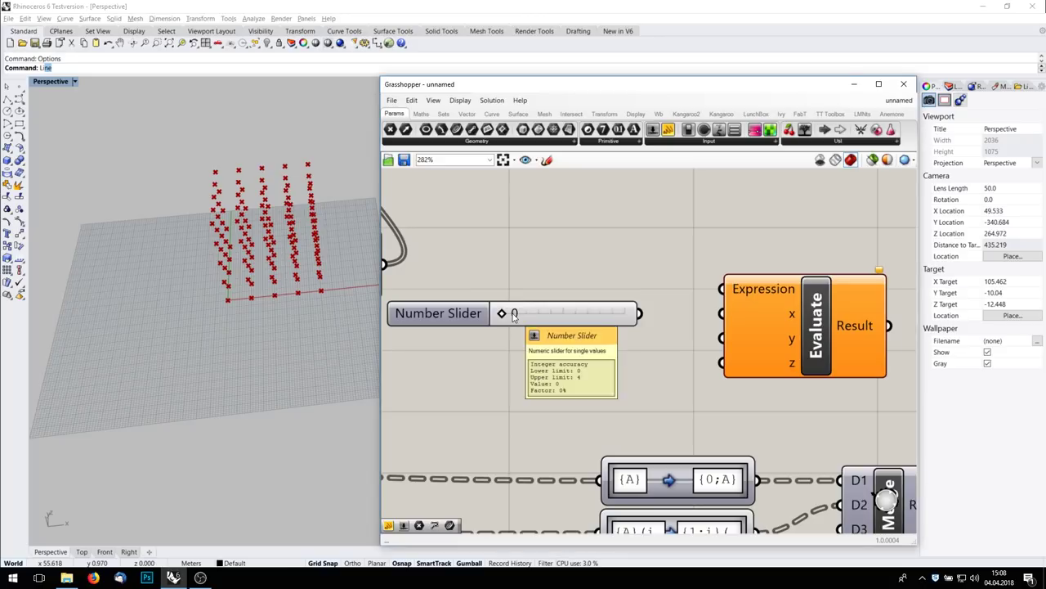
{"action": "left_click_drag", "start_coordinate": [681, 315], "coordinate": [720, 314]}
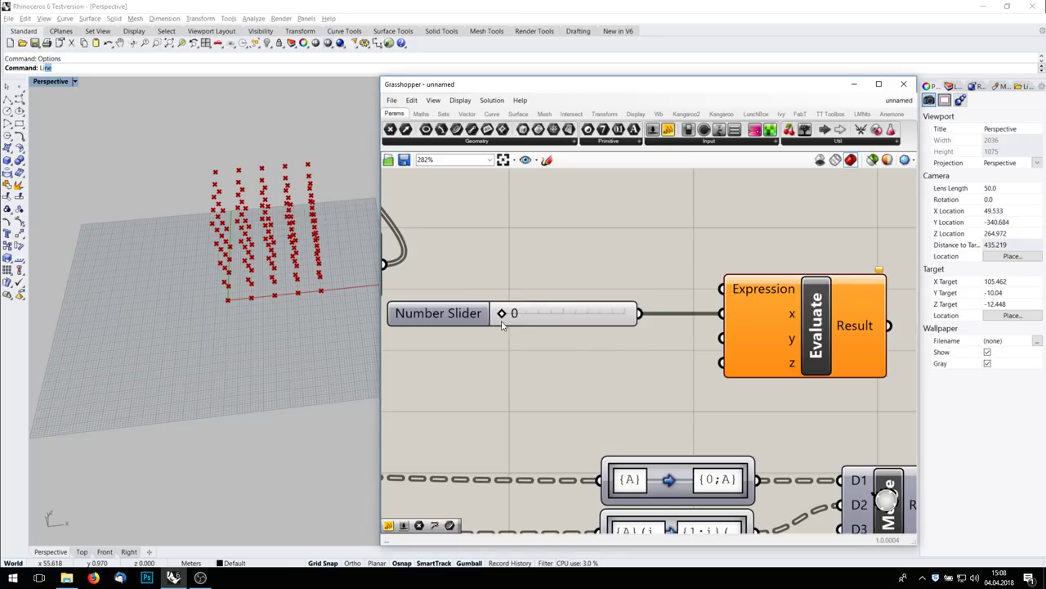
Step: Duplicate the number slider twice below the original and connect the copies to Evaluate's y and z inputs
{"action": "left_click", "coordinate": [436, 318]}
{"action": "left_click_drag", "start_coordinate": [443, 324], "coordinate": [429, 365], "text": "alt"}
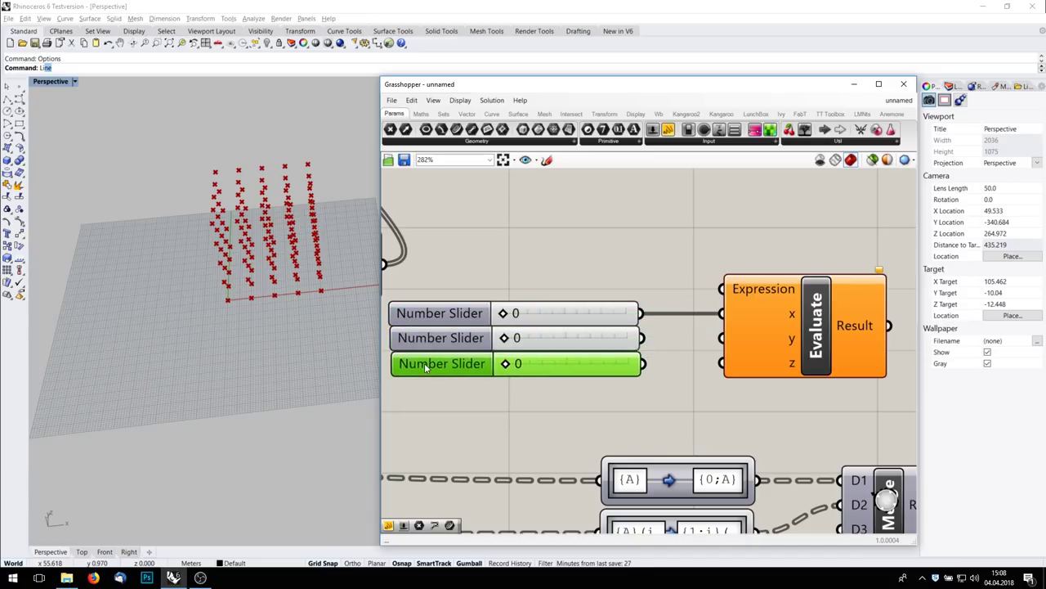
{"action": "left_click_drag", "start_coordinate": [642, 338], "coordinate": [722, 338]}
{"action": "left_click_drag", "start_coordinate": [641, 363], "coordinate": [717, 365]}
{"action": "right_click_drag", "start_coordinate": [699, 330], "coordinate": [716, 343]}
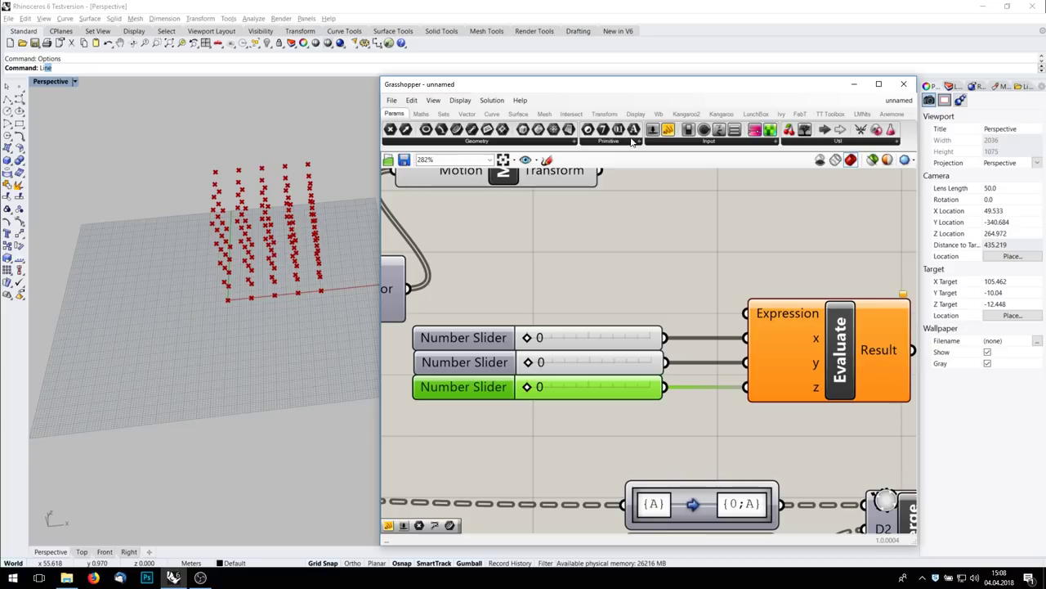
Step: Add a panel above the sliders containing the expression "{" & x & ";" & y & "}[" & z & "]"
{"action": "left_click_drag", "start_coordinate": [668, 131], "coordinate": [566, 252]}
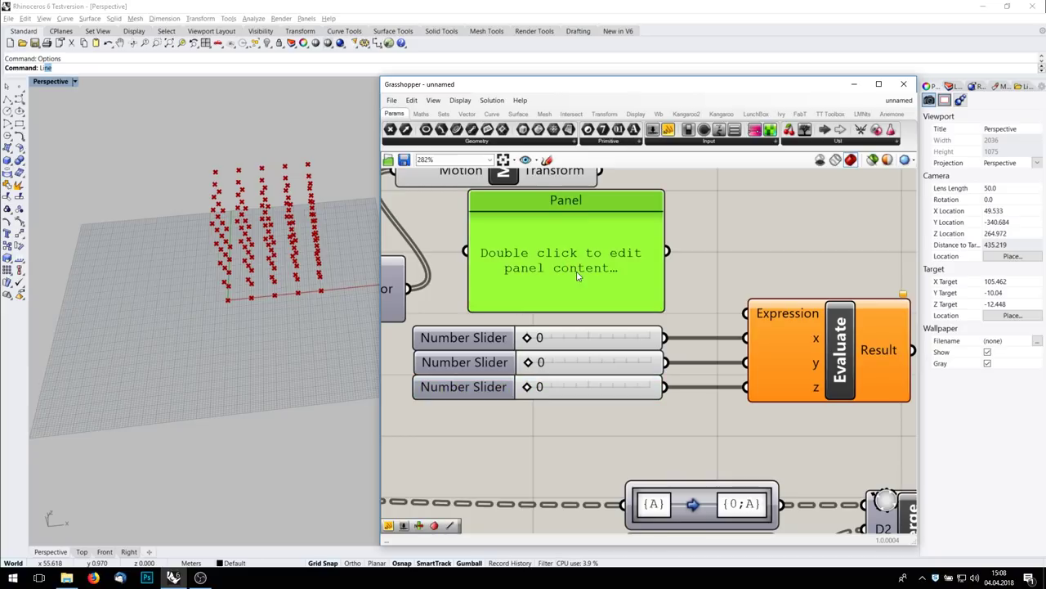
{"action": "double_click", "coordinate": [574, 267]}
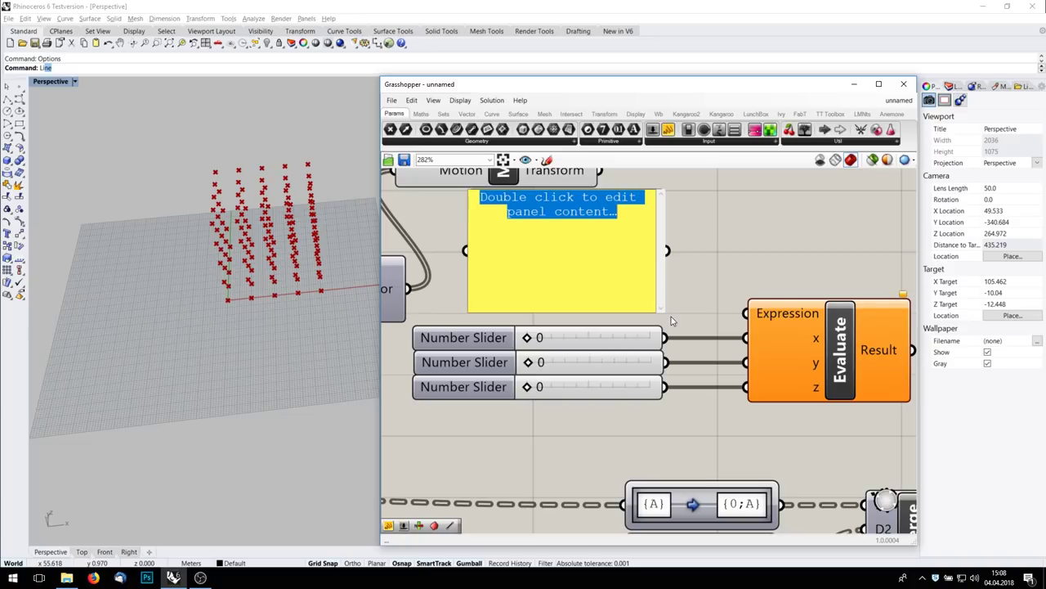
{"action": "type", "text": "2"}
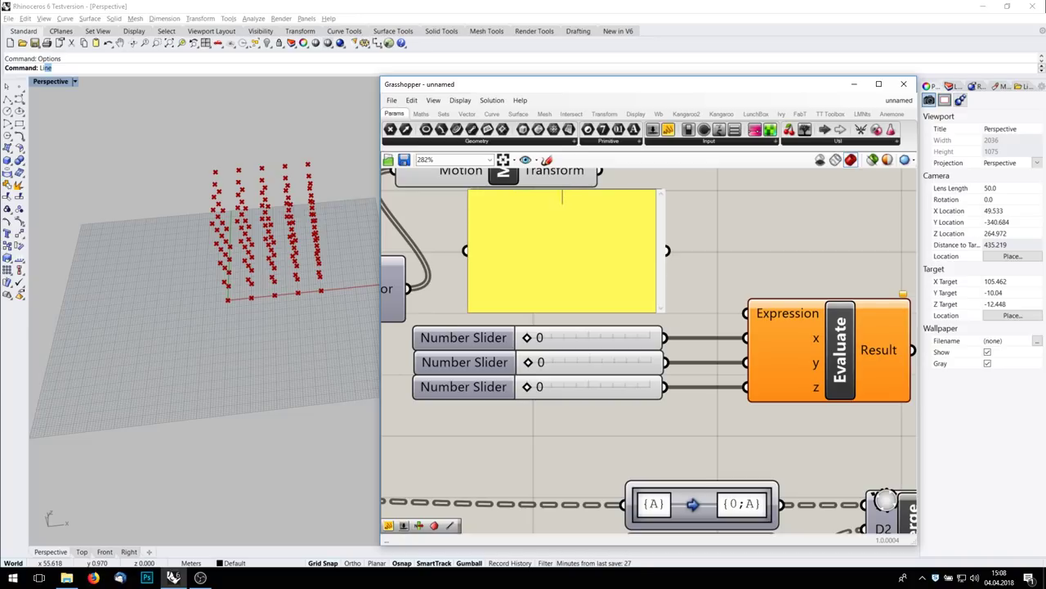
{"action": "type", "text": "{\" & x & \";\""}
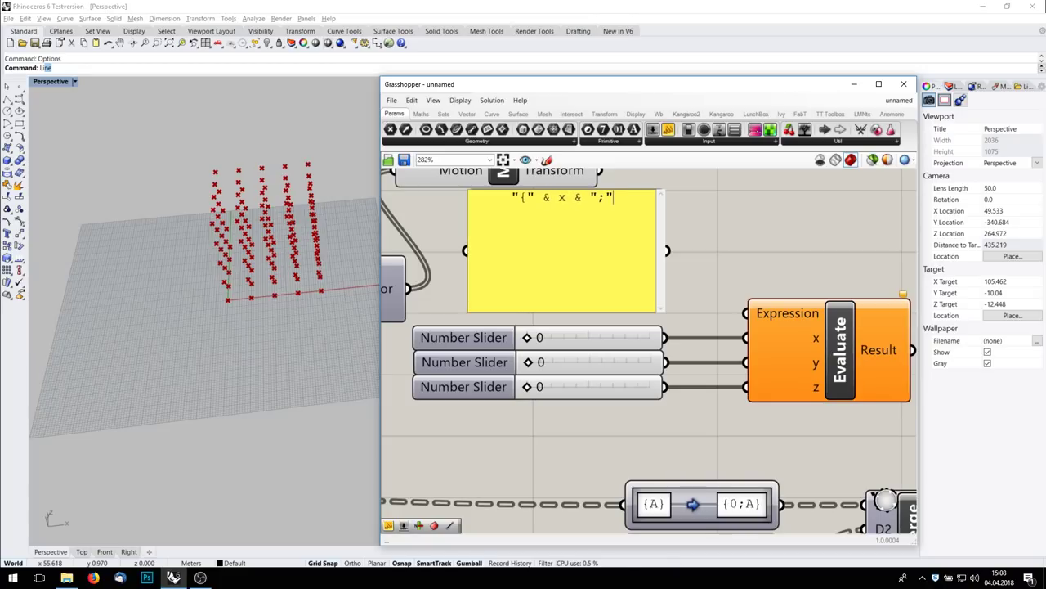
{"action": "type", "text": " & y "}
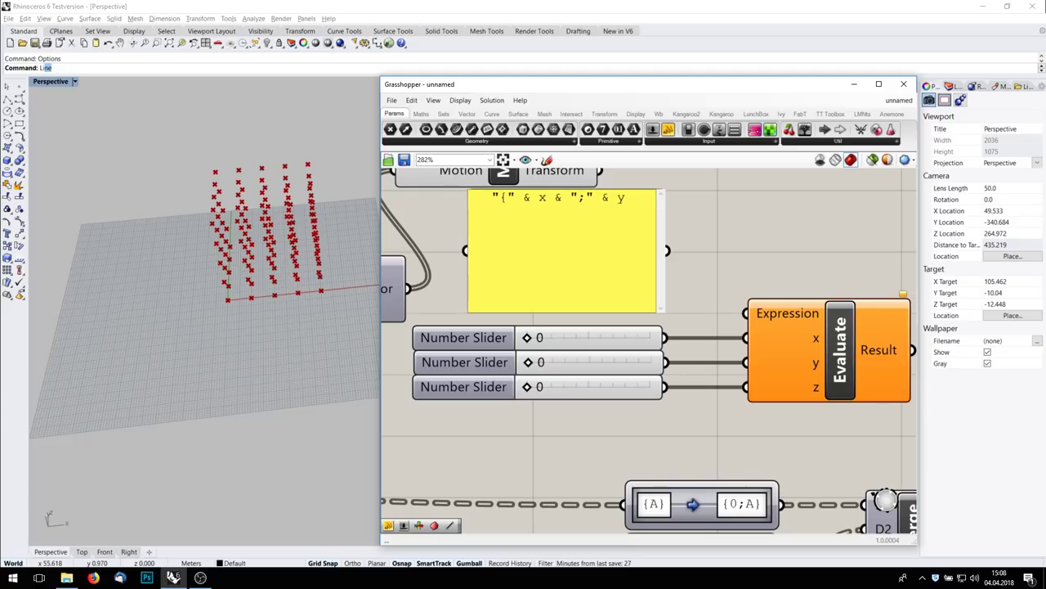
{"action": "type", "text": "&"}
{"action": "key", "text": "BackSpace"}
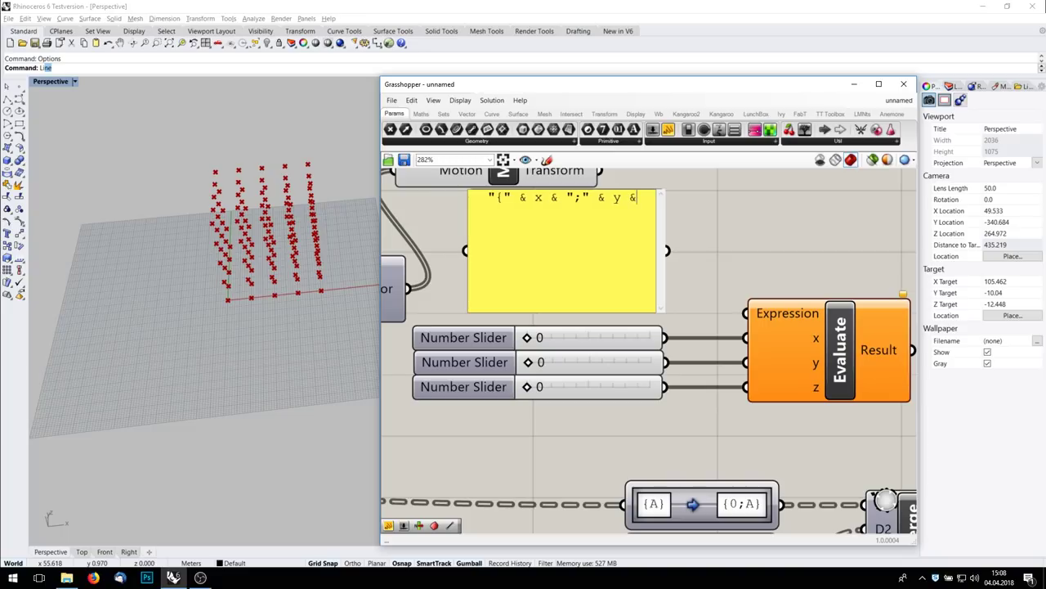
{"action": "type", "text": "\"}"}
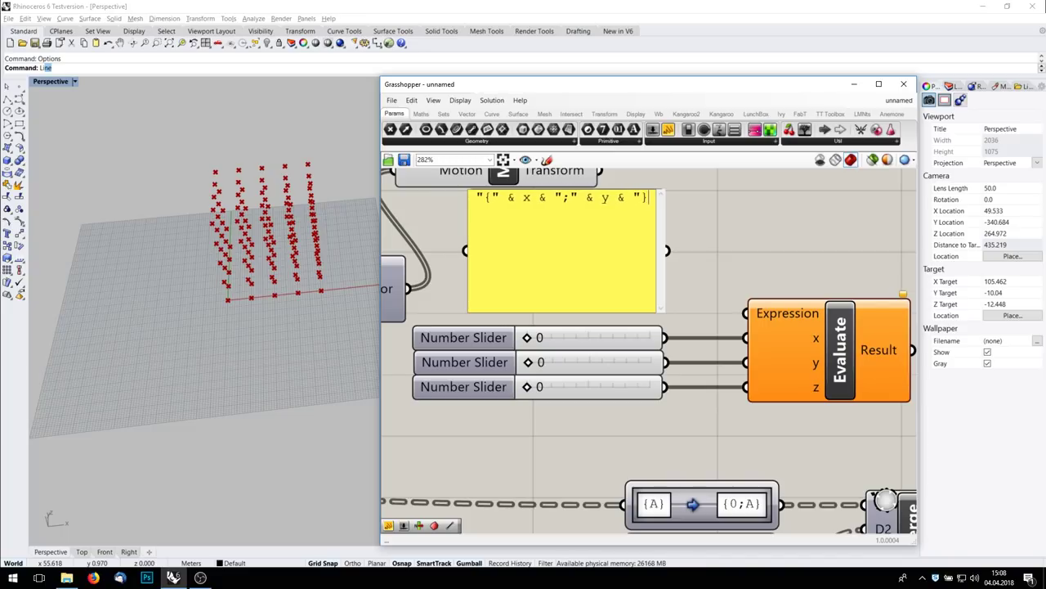
{"action": "type", "text": "["}
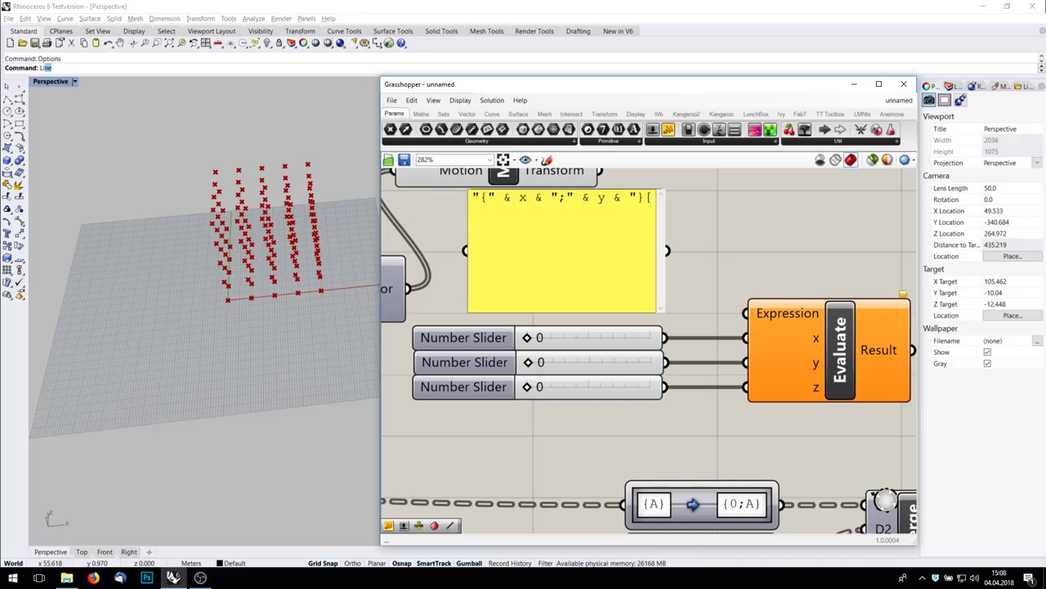
{"action": "type", "text": "\""}
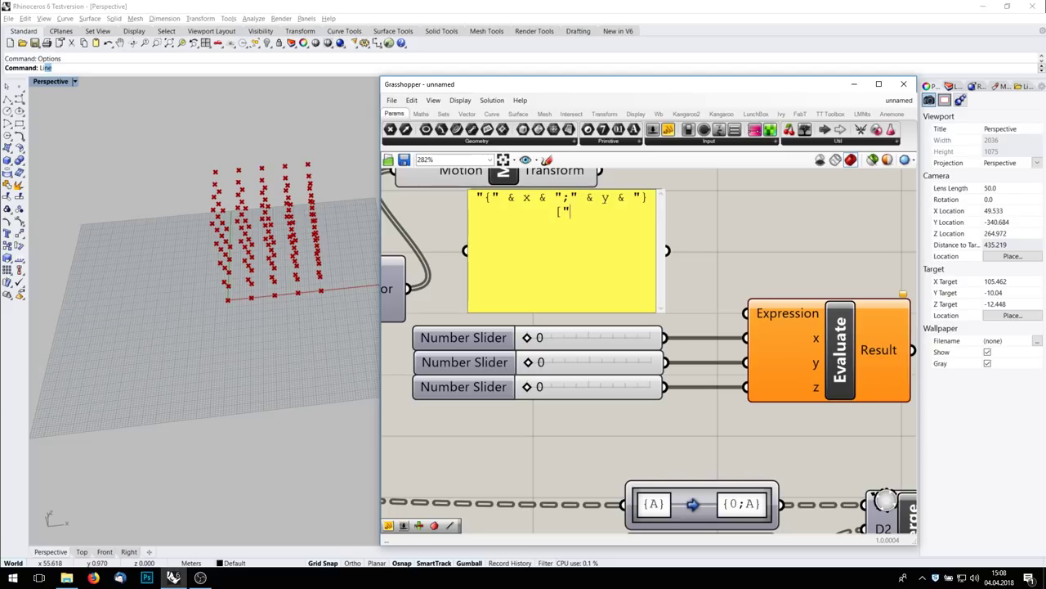
{"action": "type", "text": " & z"}
{"action": "type", "text": " & \""}
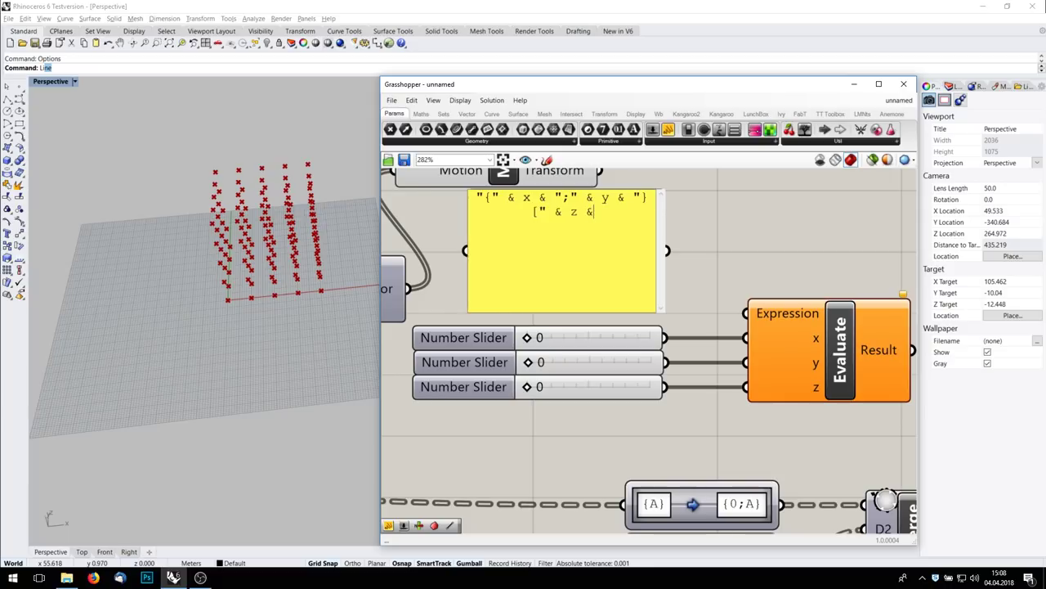
{"action": "type", "text": "]"}
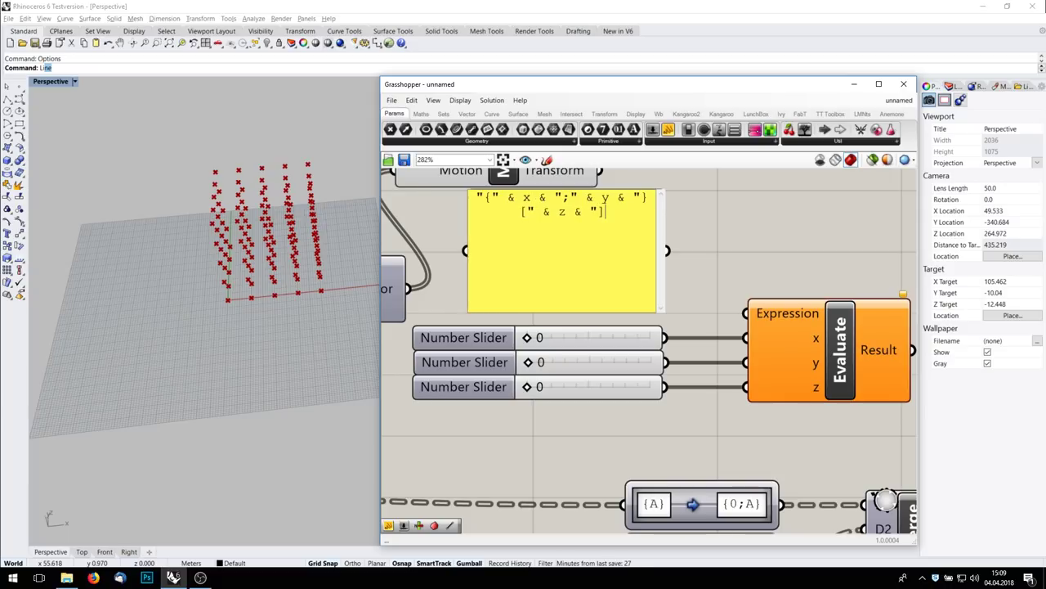
{"action": "type", "text": "\""}
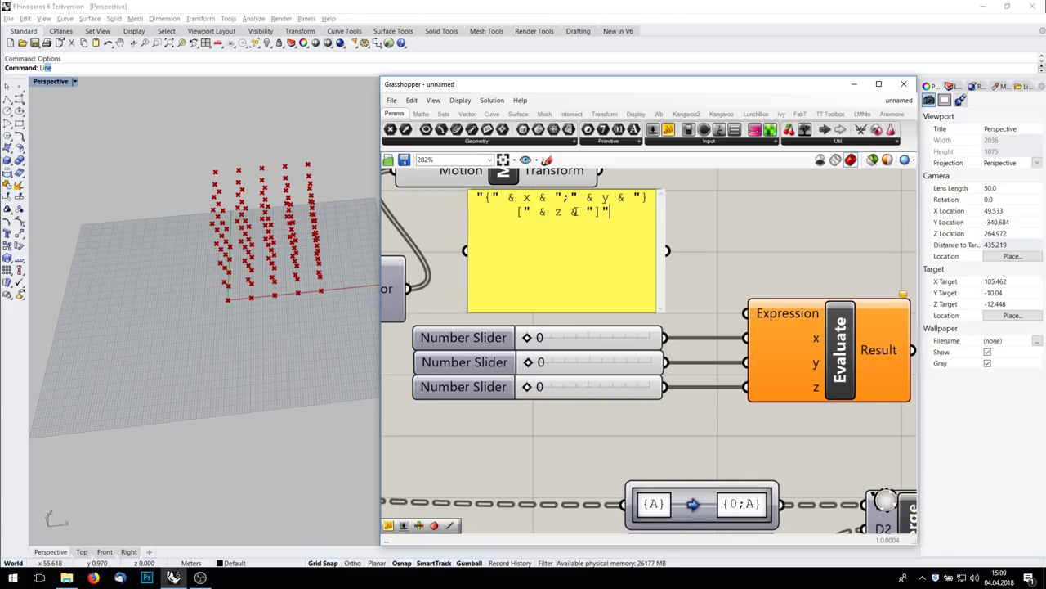
{"action": "left_click", "coordinate": [730, 219]}
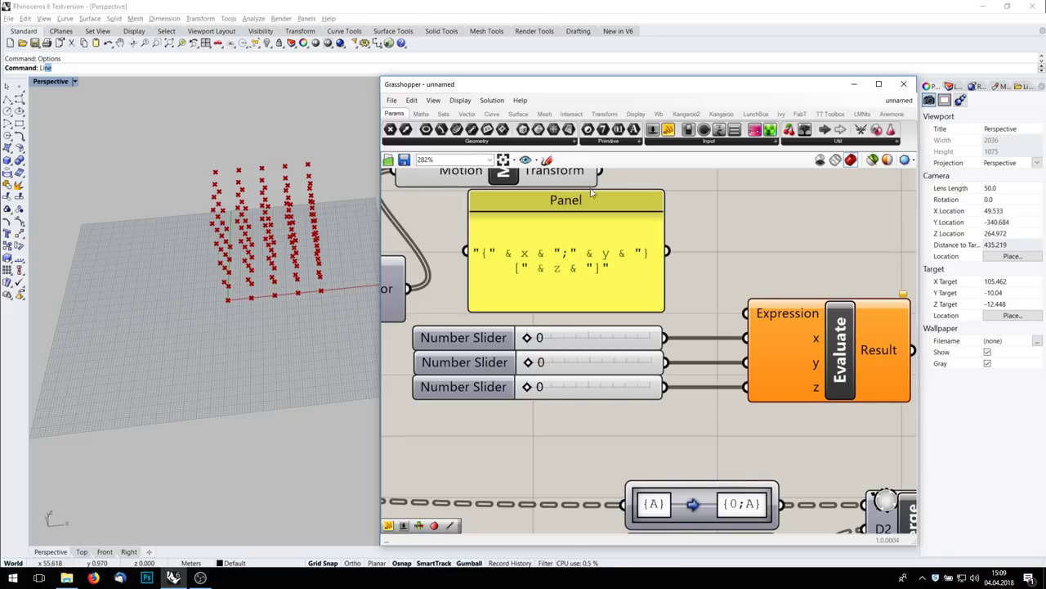
Step: Reduce the expression panel's height and connect it to Evaluate's Expression input
{"action": "left_click_drag", "start_coordinate": [589, 191], "coordinate": [595, 258]}
{"action": "left_click_drag", "start_coordinate": [667, 284], "coordinate": [761, 316]}
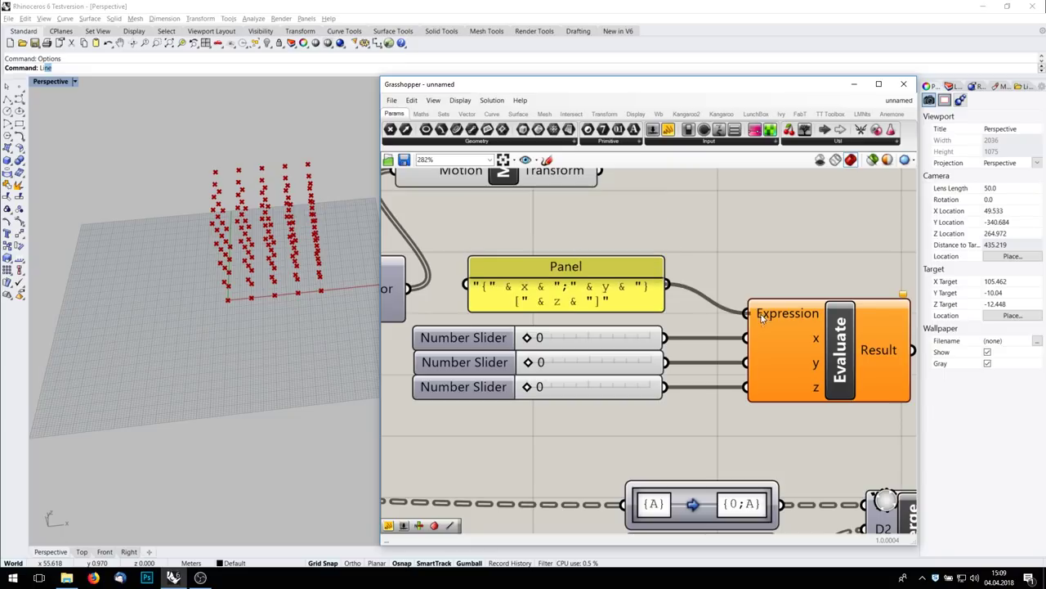
{"action": "left_click", "coordinate": [762, 317]}
Step: Add a panel fed by Evaluate's Result output, shrink it and place it right beside the component
{"action": "scroll", "coordinate": [732, 315], "scroll_direction": "down", "scroll_amount": 3}
{"action": "right_click_drag", "start_coordinate": [724, 308], "coordinate": [615, 302]}
{"action": "left_click_drag", "start_coordinate": [668, 130], "coordinate": [819, 361]}
{"action": "left_click_drag", "start_coordinate": [734, 332], "coordinate": [760, 362]}
{"action": "right_click_drag", "start_coordinate": [880, 401], "coordinate": [770, 368]}
{"action": "left_click_drag", "start_coordinate": [764, 365], "coordinate": [718, 331]}
{"action": "left_click_drag", "start_coordinate": [688, 325], "coordinate": [677, 303]}
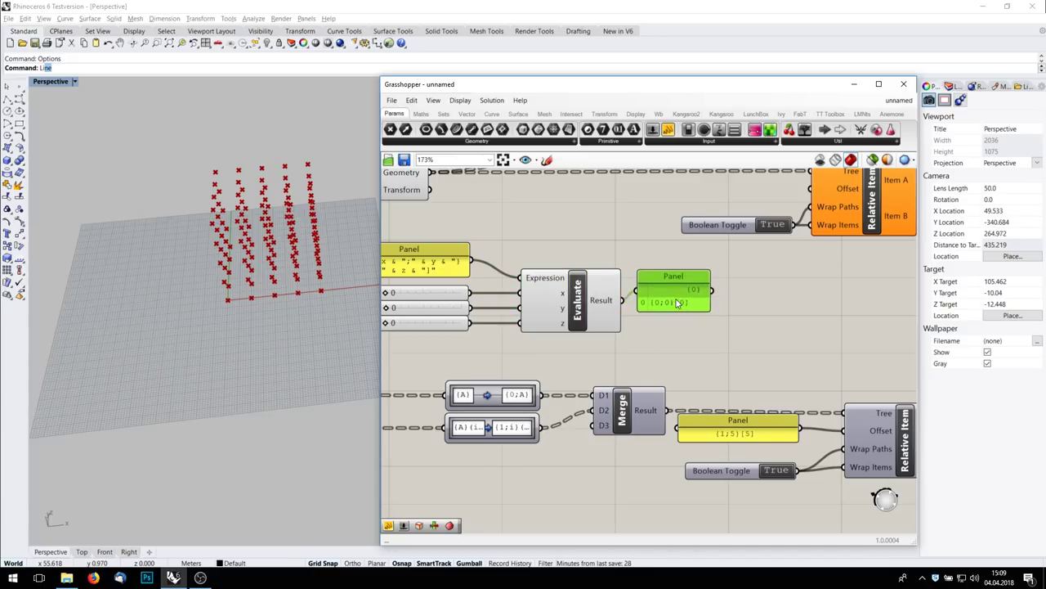
Step: Connect the Evaluate result panel to the Offset input of the upper Relative Item component
{"action": "right_click_drag", "start_coordinate": [685, 312], "coordinate": [770, 354]}
{"action": "left_click_drag", "start_coordinate": [799, 335], "coordinate": [896, 222]}
{"action": "right_click_drag", "start_coordinate": [899, 229], "coordinate": [605, 247]}
{"action": "left_click", "coordinate": [781, 247]}
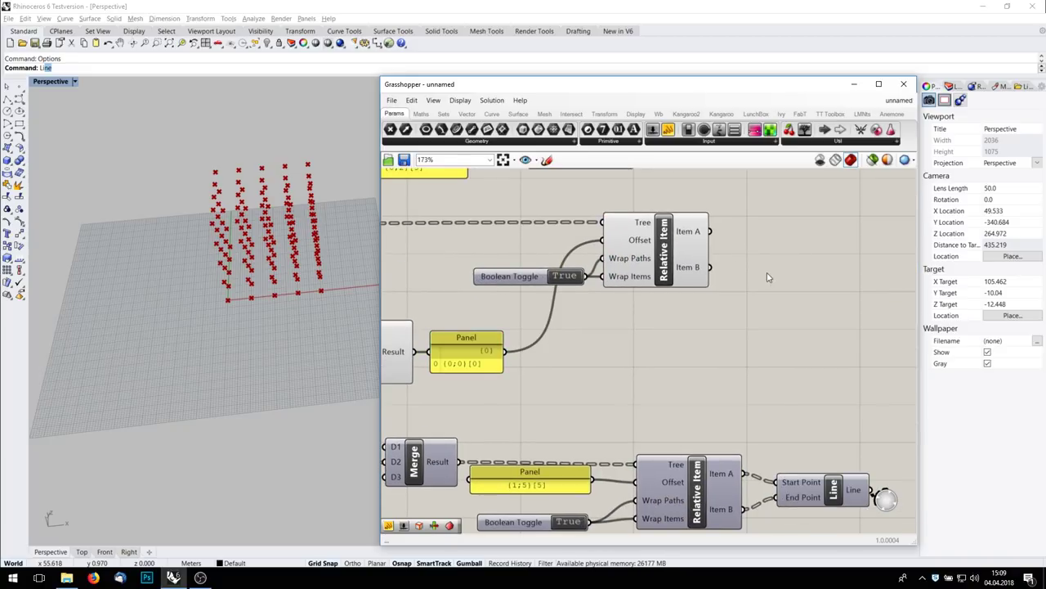
Step: Add a Line component, connecting the upper Relative Item's Item A to Start Point and Item B to End Point
{"action": "double_click", "coordinate": [810, 258]}
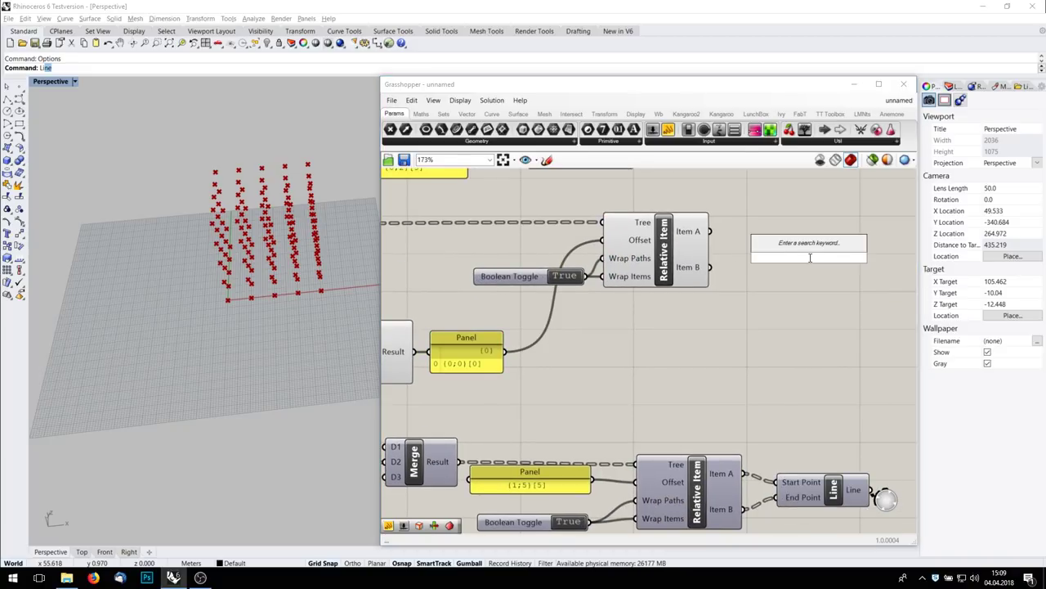
{"action": "type", "text": "line"}
{"action": "key", "text": "Return"}
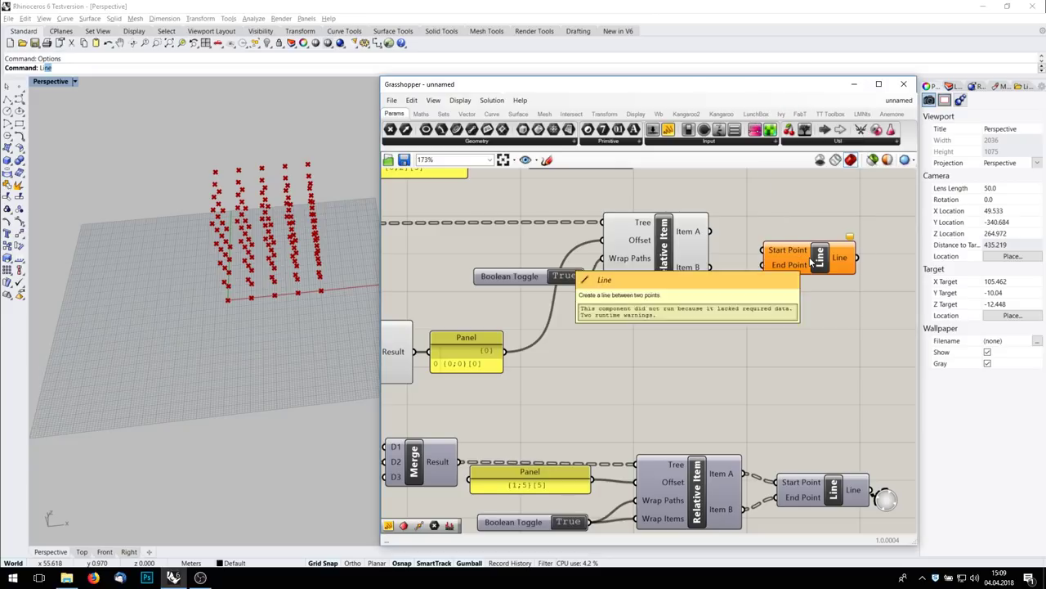
{"action": "left_click_drag", "start_coordinate": [710, 231], "coordinate": [768, 251]}
{"action": "left_click_drag", "start_coordinate": [710, 268], "coordinate": [797, 264]}
Step: Set the x and y offset sliders to 1 each, checking the connecting lines in the Rhino viewport
{"action": "right_click_drag", "start_coordinate": [511, 307], "coordinate": [611, 318]}
{"action": "scroll", "coordinate": [446, 330], "scroll_direction": "up", "scroll_amount": 4}
{"action": "right_click_drag", "start_coordinate": [297, 300], "coordinate": [304, 264]}
{"action": "scroll", "coordinate": [303, 264], "scroll_direction": "up", "scroll_amount": 4}
{"action": "left_click", "coordinate": [488, 321]}
{"action": "left_click_drag", "start_coordinate": [501, 321], "coordinate": [520, 320]}
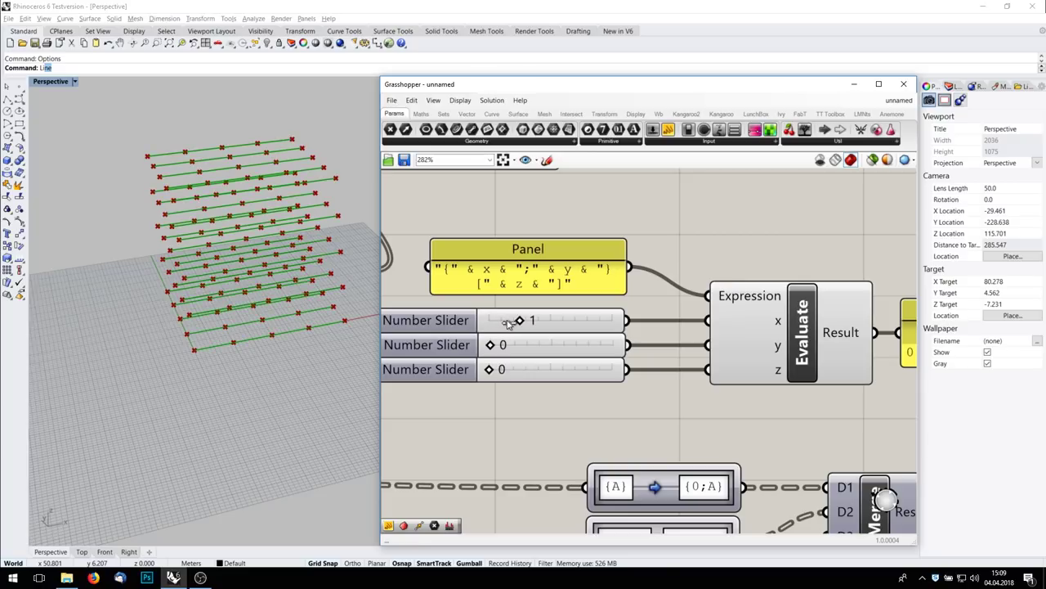
{"action": "right_click_drag", "start_coordinate": [270, 327], "coordinate": [294, 329]}
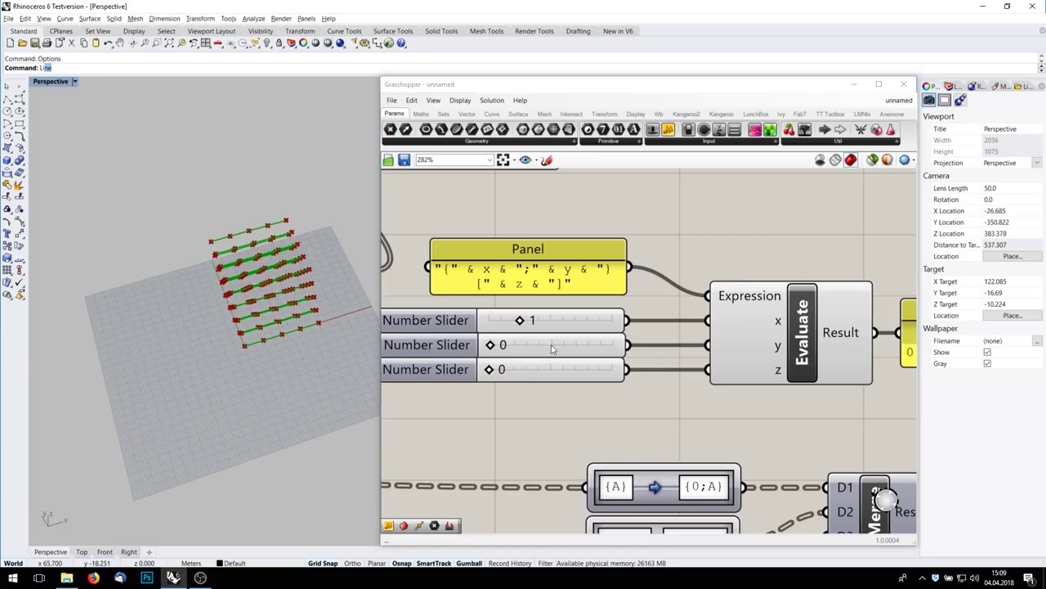
{"action": "left_click", "coordinate": [490, 345]}
{"action": "left_click_drag", "start_coordinate": [490, 345], "coordinate": [507, 347]}
{"action": "right_click_drag", "start_coordinate": [278, 335], "coordinate": [313, 295]}
{"action": "scroll", "coordinate": [477, 346], "scroll_direction": "up", "scroll_amount": 1}
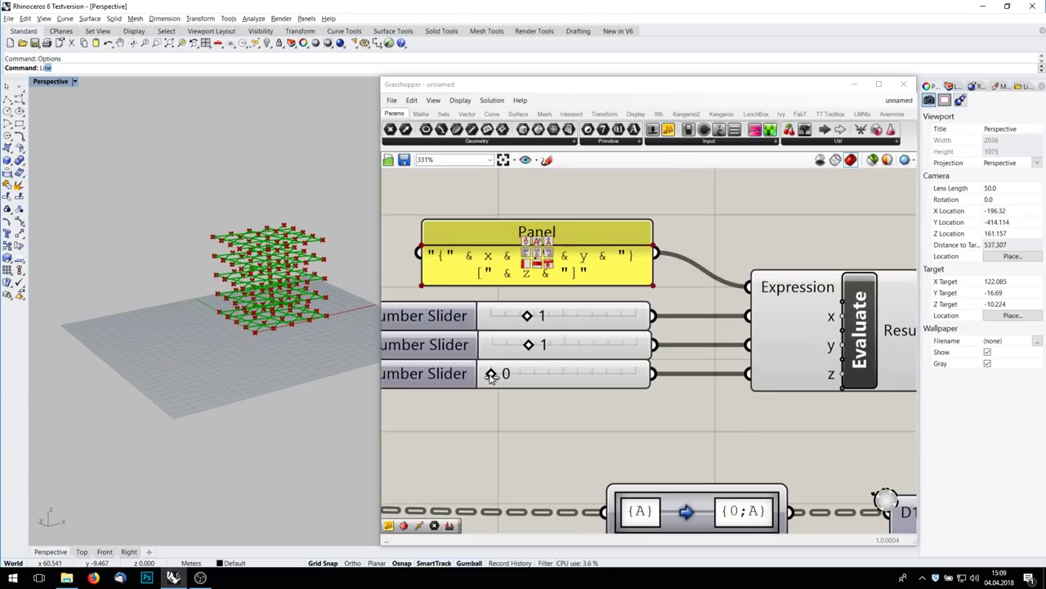
Step: Set the z offset slider to 1 and the x offset slider to 2
{"action": "left_click_drag", "start_coordinate": [490, 372], "coordinate": [510, 378]}
{"action": "right_click_drag", "start_coordinate": [278, 327], "coordinate": [281, 255]}
{"action": "scroll", "coordinate": [280, 255], "scroll_direction": "up", "scroll_amount": 4}
{"action": "left_click", "coordinate": [531, 318]}
{"action": "left_click_drag", "start_coordinate": [546, 319], "coordinate": [564, 317]}
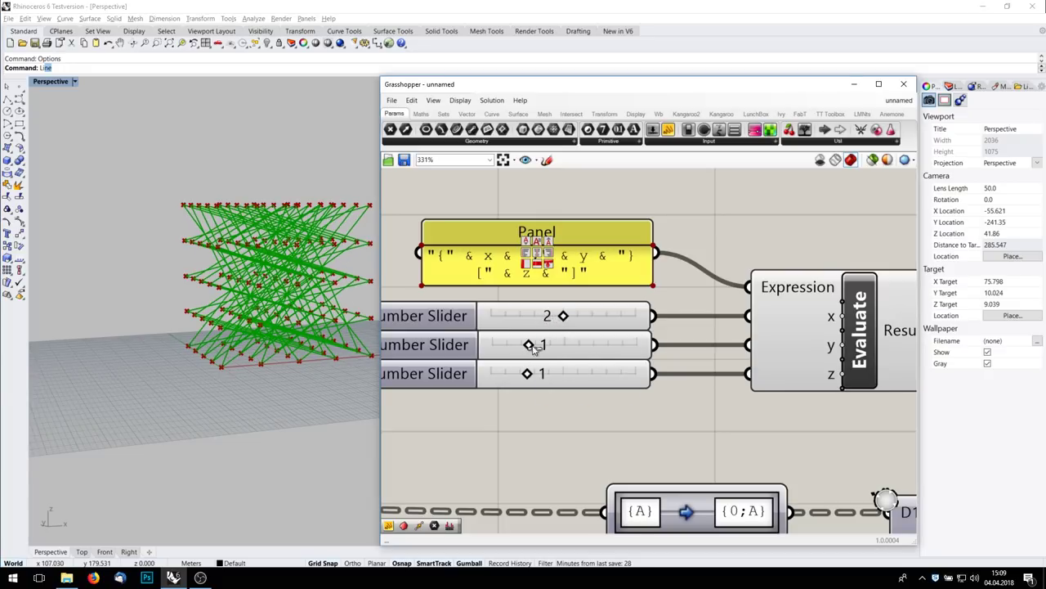
Step: Set the z offset slider to 0 and inspect the line pattern, and raise the slider again
{"action": "left_click_drag", "start_coordinate": [531, 373], "coordinate": [507, 374]}
{"action": "right_click_drag", "start_coordinate": [246, 245], "coordinate": [263, 191]}
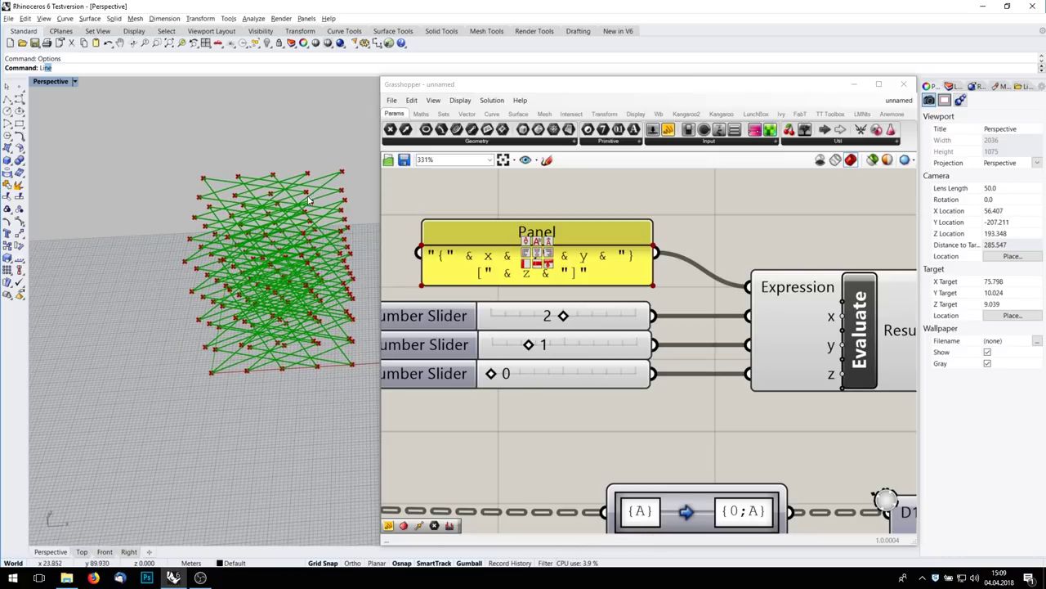
{"action": "left_click_drag", "start_coordinate": [494, 375], "coordinate": [562, 374]}
{"action": "right_click_drag", "start_coordinate": [221, 302], "coordinate": [206, 278]}
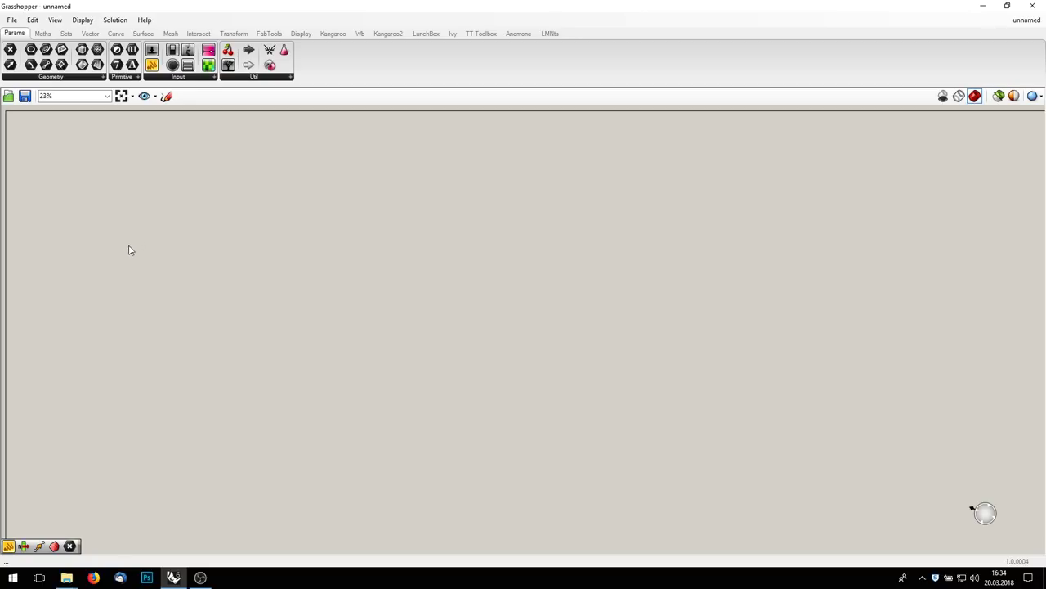
Step: Add a Series component to the empty canvas and place it near the canvas's upper-left corner
{"action": "double_click", "coordinate": [126, 220]}
{"action": "type", "text": "Range"}
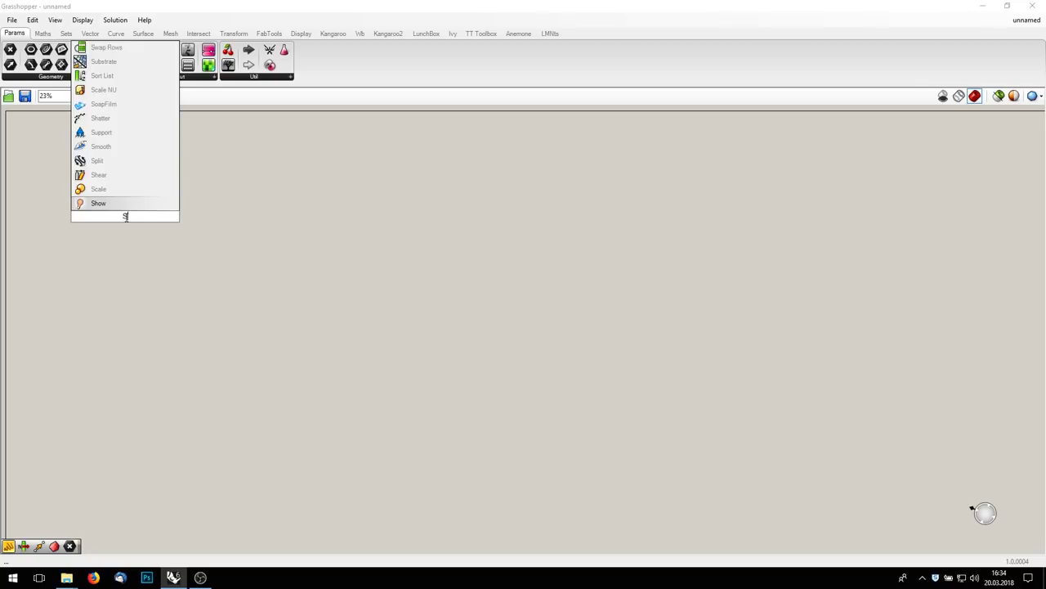
{"action": "key", "text": "Return"}
{"action": "scroll", "coordinate": [88, 217], "scroll_direction": "up", "scroll_amount": 2}
{"action": "right_click_drag", "start_coordinate": [170, 222], "coordinate": [476, 366]}
{"action": "left_click_drag", "start_coordinate": [453, 362], "coordinate": [348, 237]}
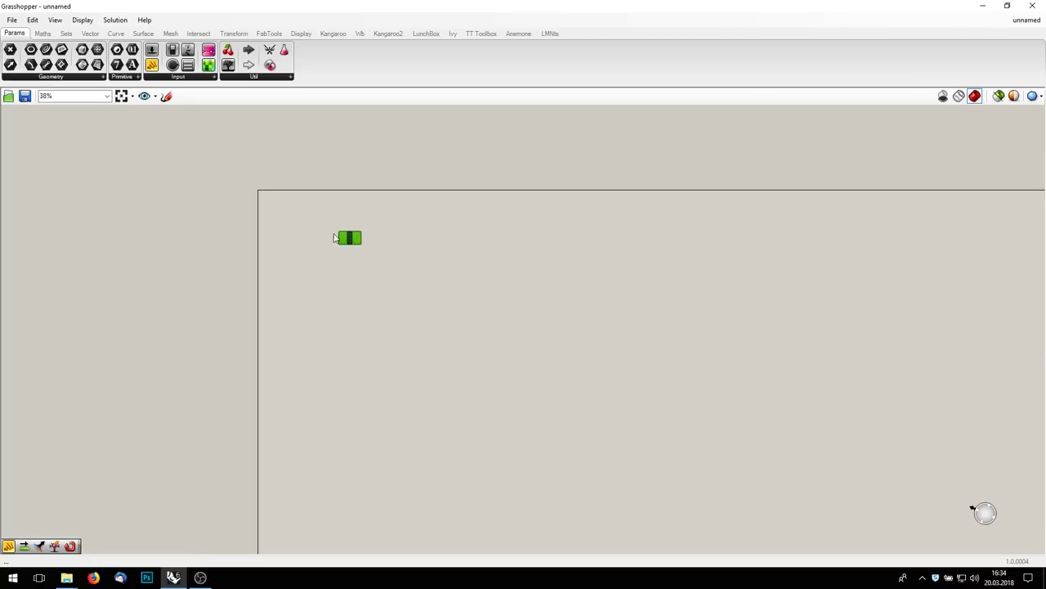
{"action": "scroll", "coordinate": [335, 238], "scroll_direction": "up", "scroll_amount": 4}
Step: Add three panels containing 0, 1 and 10 below the Series component
{"action": "double_click", "coordinate": [289, 286]}
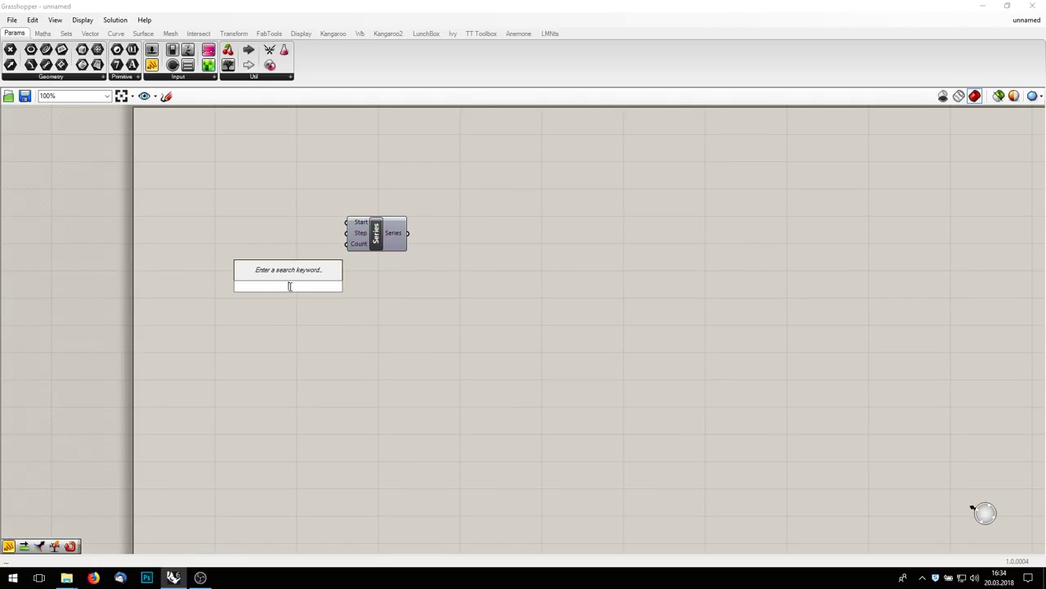
{"action": "type", "text": "panel"}
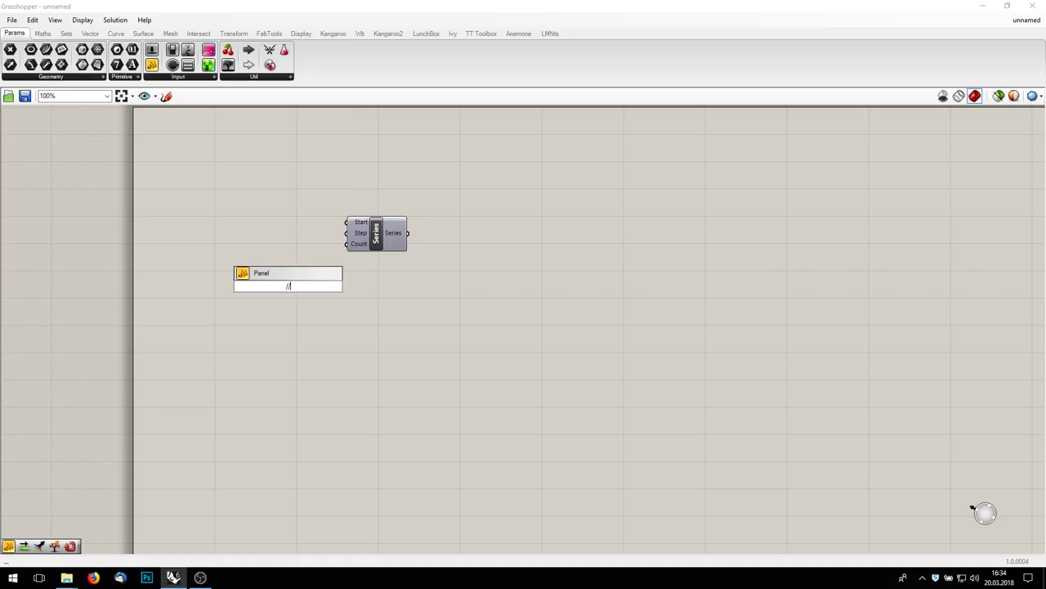
{"action": "key", "text": "Return"}
{"action": "double_click", "coordinate": [308, 317]}
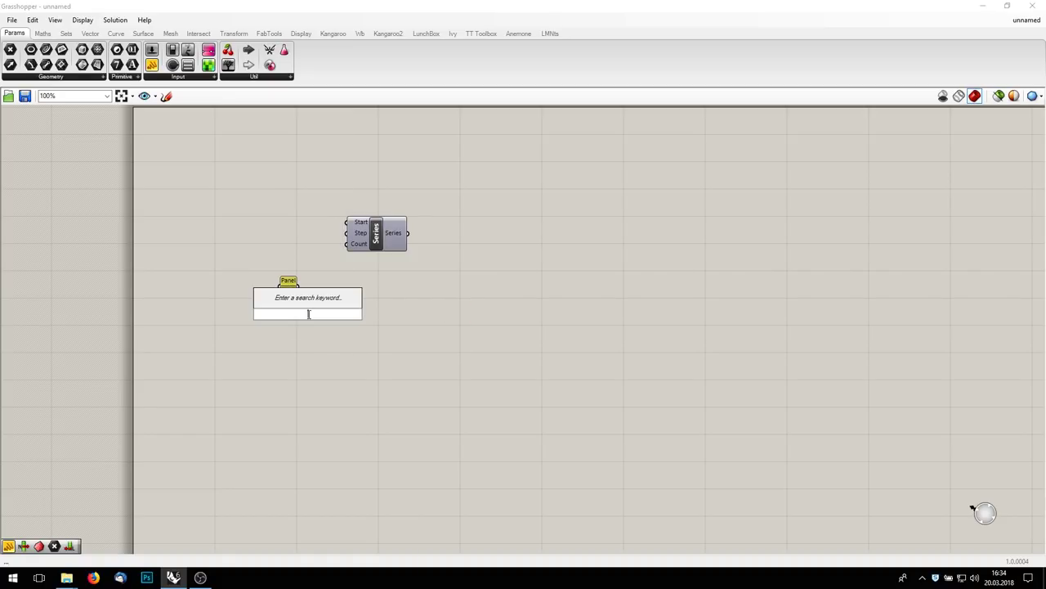
{"action": "type", "text": "panel"}
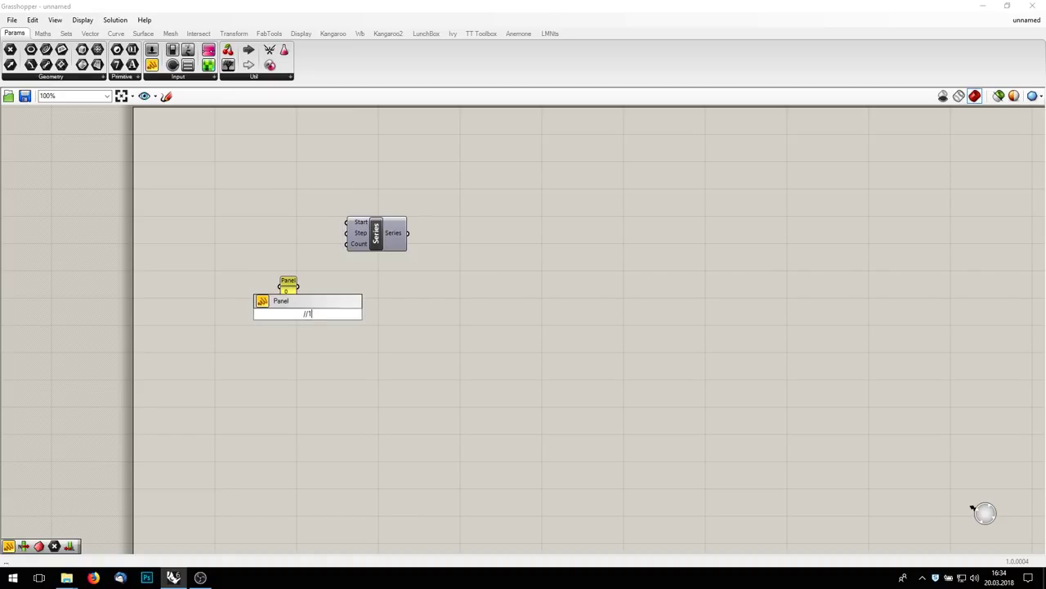
{"action": "key", "text": "Return"}
{"action": "double_click", "coordinate": [338, 356]}
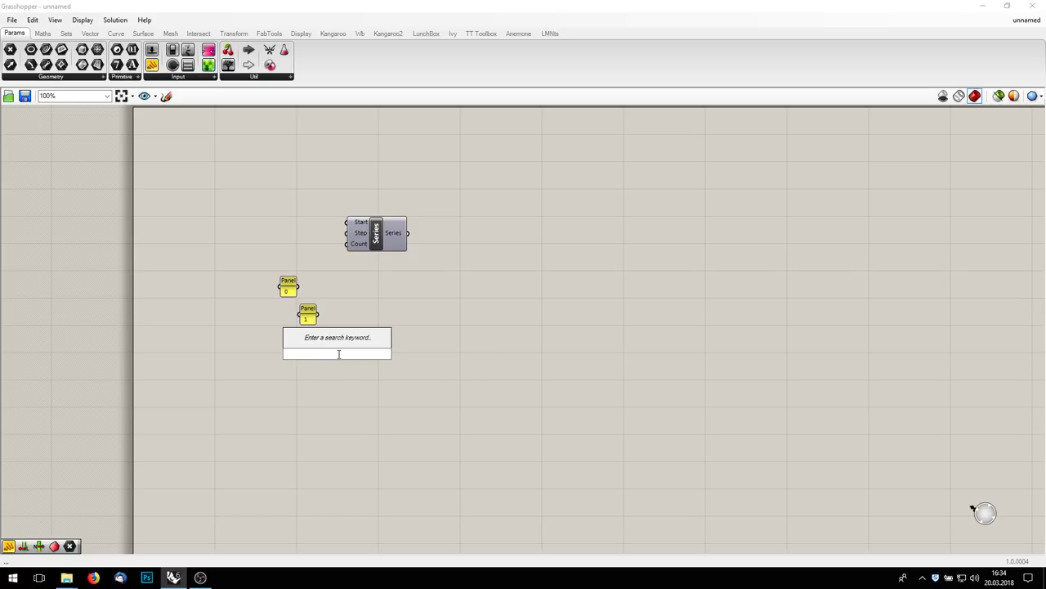
{"action": "type", "text": "//10"}
{"action": "key", "text": "Return"}
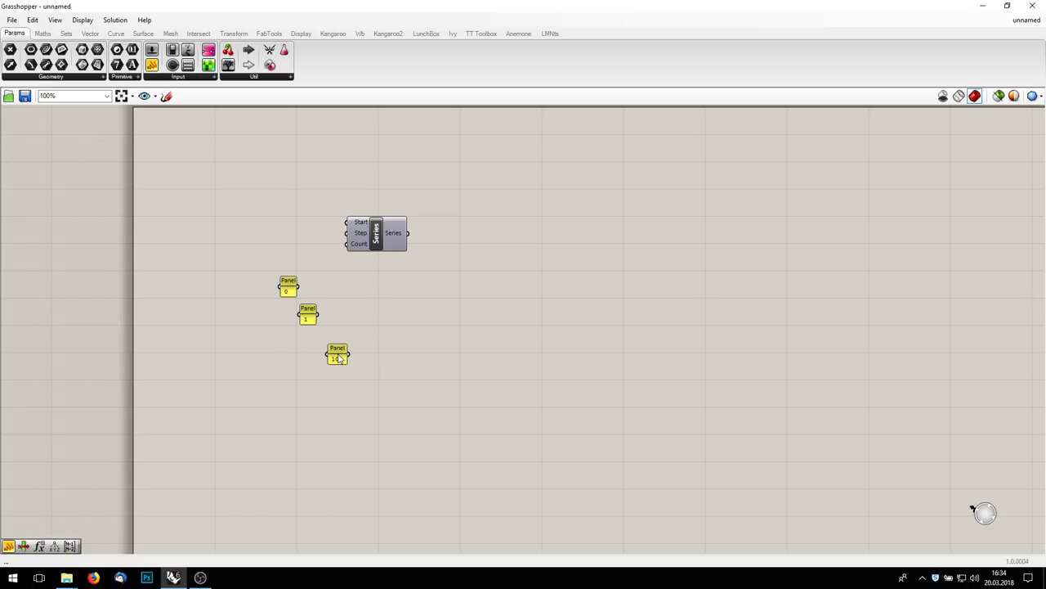
Step: Connect the 0, 1 and 10 panels to the Series Start, Step and Count inputs, and stack them beside the component
{"action": "left_click_drag", "start_coordinate": [291, 287], "coordinate": [347, 223]}
{"action": "left_click_drag", "start_coordinate": [287, 293], "coordinate": [289, 231]}
{"action": "left_click_drag", "start_coordinate": [309, 320], "coordinate": [349, 239]}
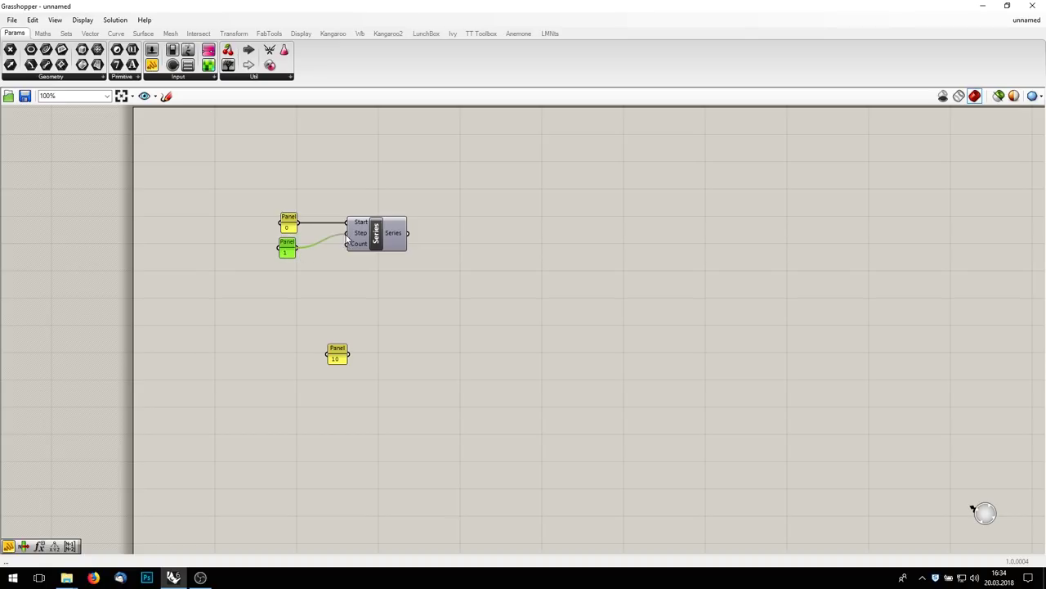
{"action": "left_click_drag", "start_coordinate": [338, 357], "coordinate": [346, 244]}
{"action": "left_click_drag", "start_coordinate": [298, 278], "coordinate": [291, 272]}
Step: Add an output panel, connect the Series output to it, and place it above the Series component
{"action": "left_click_drag", "start_coordinate": [152, 65], "coordinate": [483, 246]}
{"action": "left_click_drag", "start_coordinate": [481, 245], "coordinate": [478, 244]}
{"action": "left_click_drag", "start_coordinate": [414, 240], "coordinate": [515, 131]}
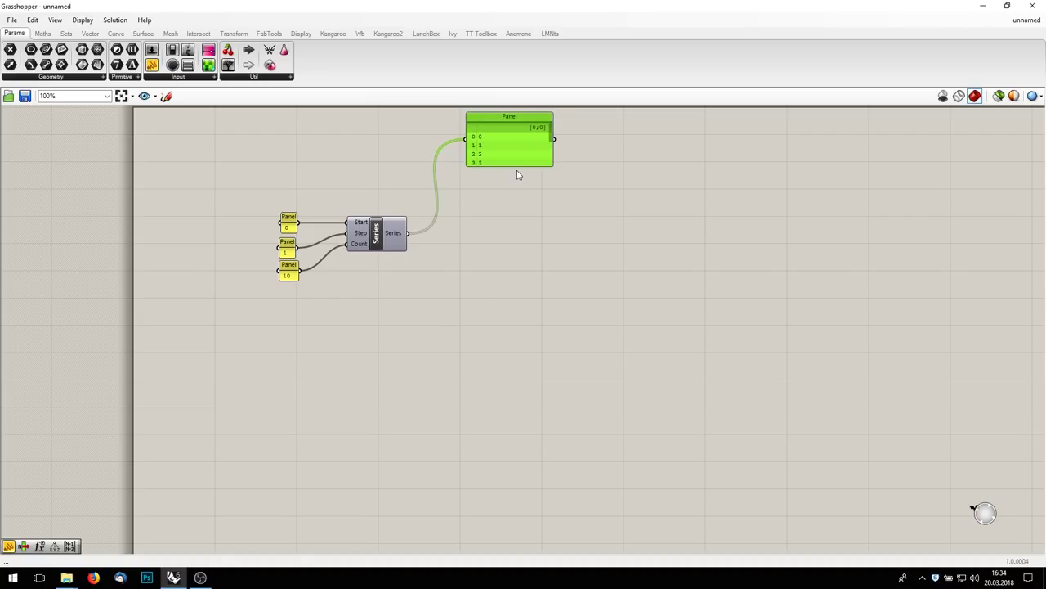
Step: Add a Construct Point component and connect the Series output to its X coordinate
{"action": "double_click", "coordinate": [511, 258]}
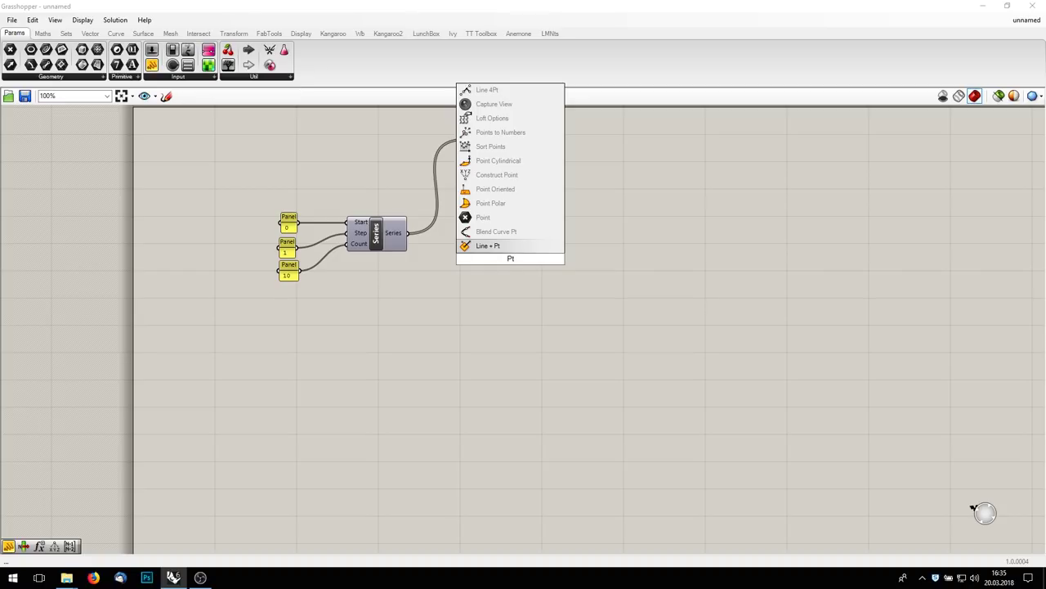
{"action": "key", "text": "Up"}
{"action": "key", "text": "Up"}
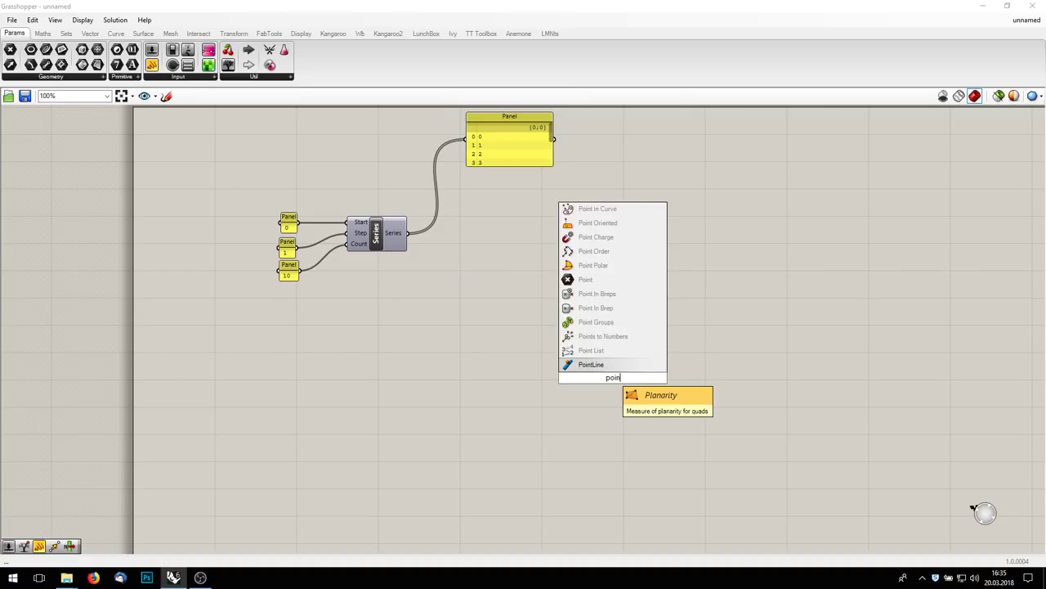
{"action": "type", "text": "t"}
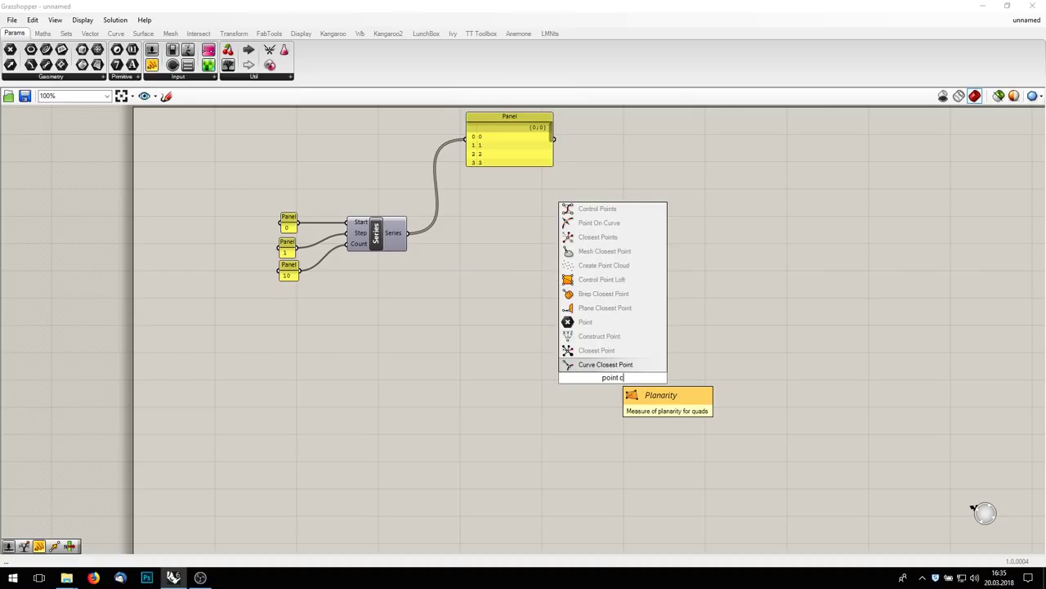
{"action": "key", "text": "Up"}
{"action": "key", "text": "Up"}
{"action": "key", "text": "Return"}
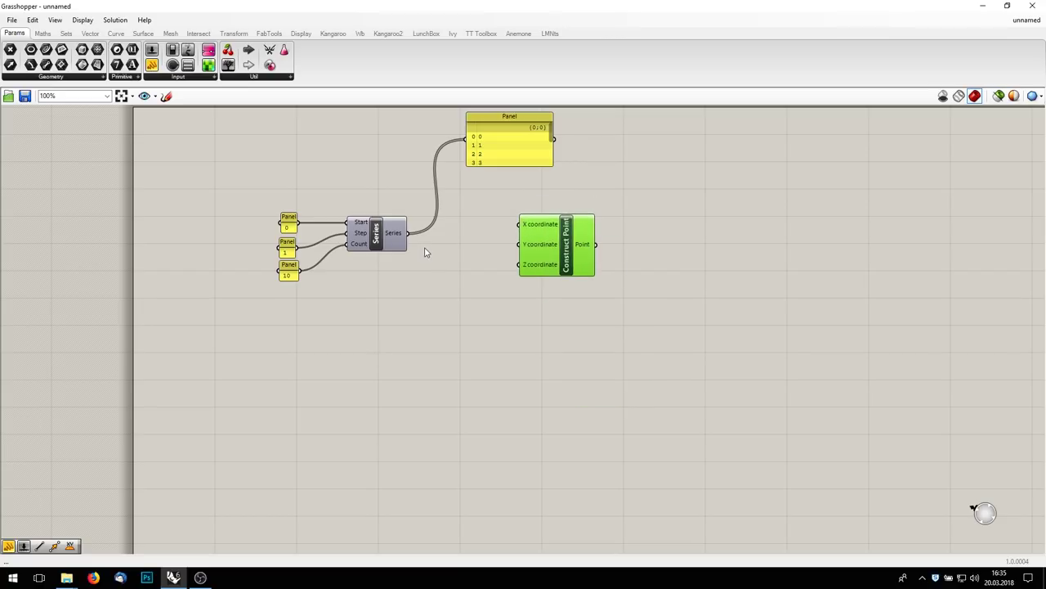
{"action": "left_click_drag", "start_coordinate": [398, 236], "coordinate": [521, 241]}
Step: Add a Range component and place it directly beneath the Series component
{"action": "double_click", "coordinate": [389, 374]}
{"action": "type", "text": "Range"}
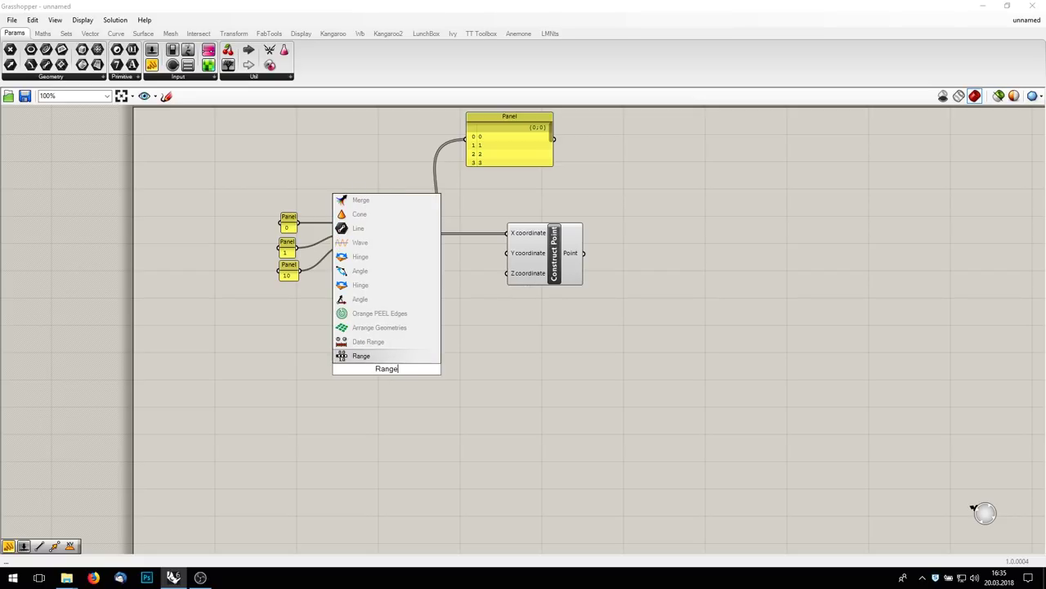
{"action": "key", "text": "Return"}
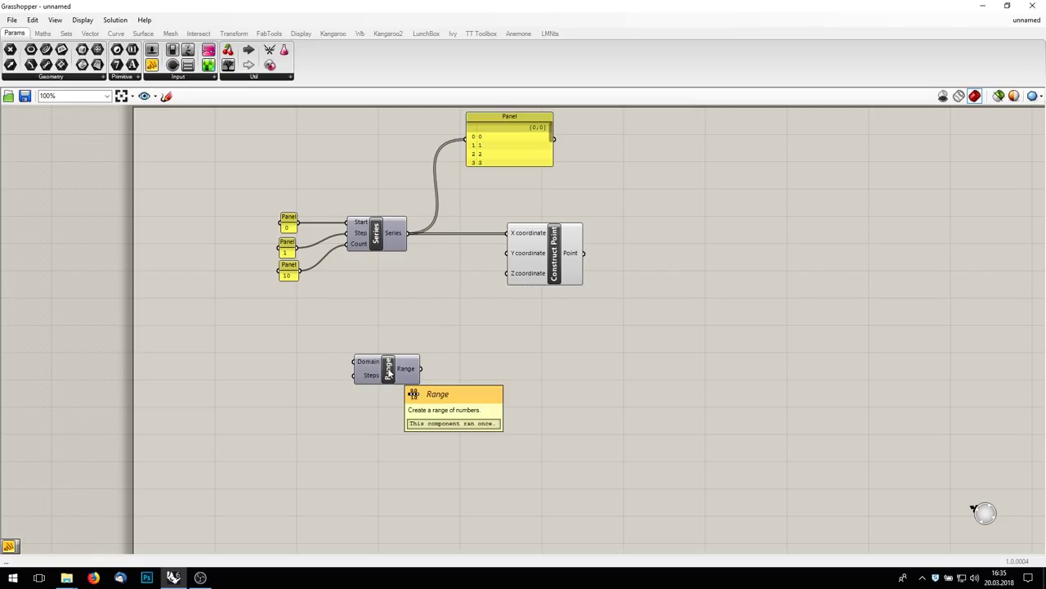
{"action": "left_click_drag", "start_coordinate": [389, 372], "coordinate": [361, 316]}
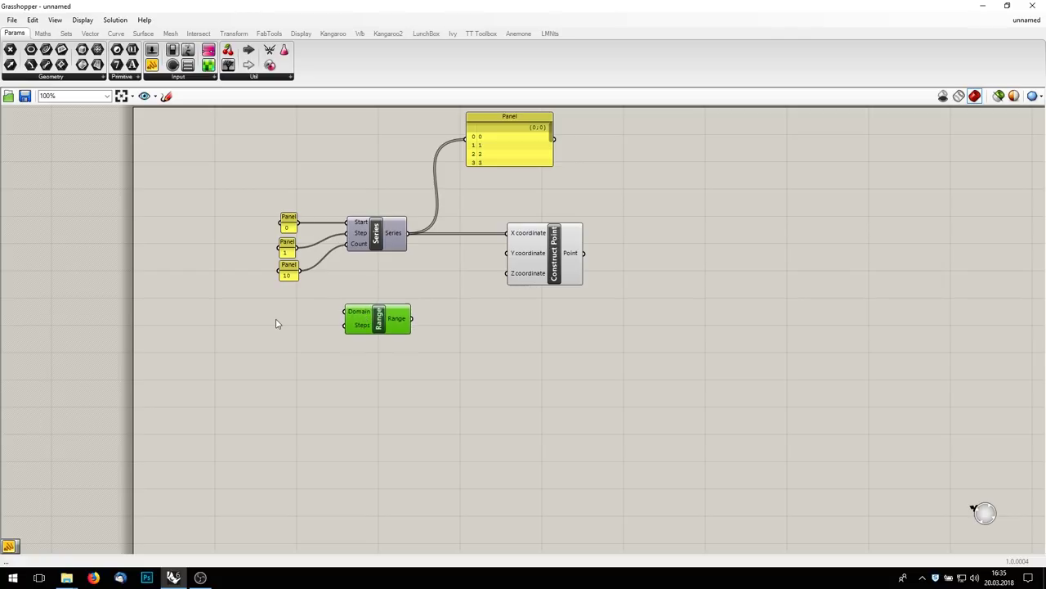
Step: Add a panel containing "0 To 9" and connect it to the Range's Domain input
{"action": "double_click", "coordinate": [276, 318]}
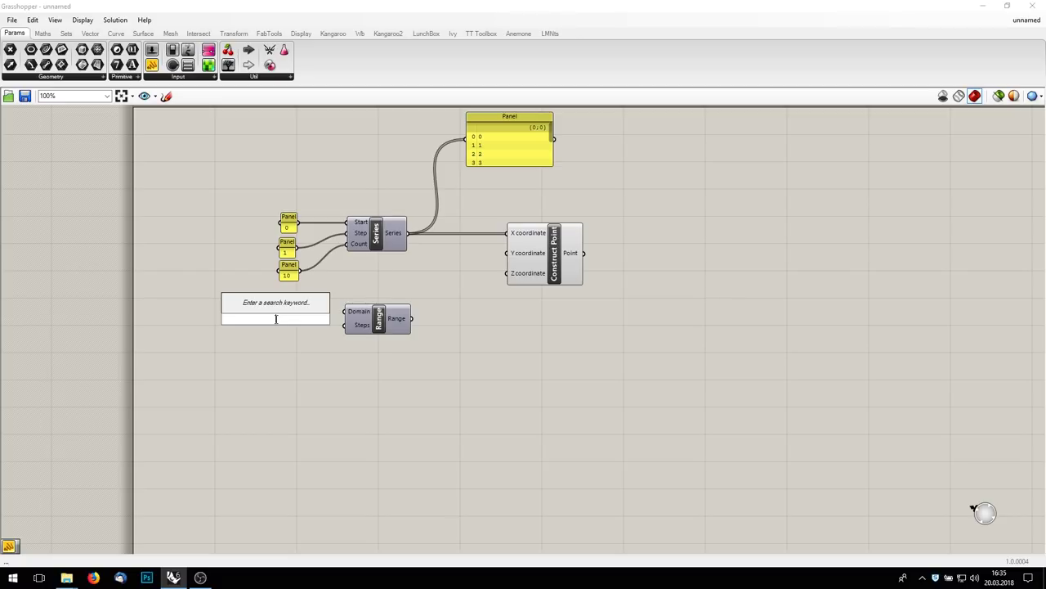
{"action": "type", "text": "//"}
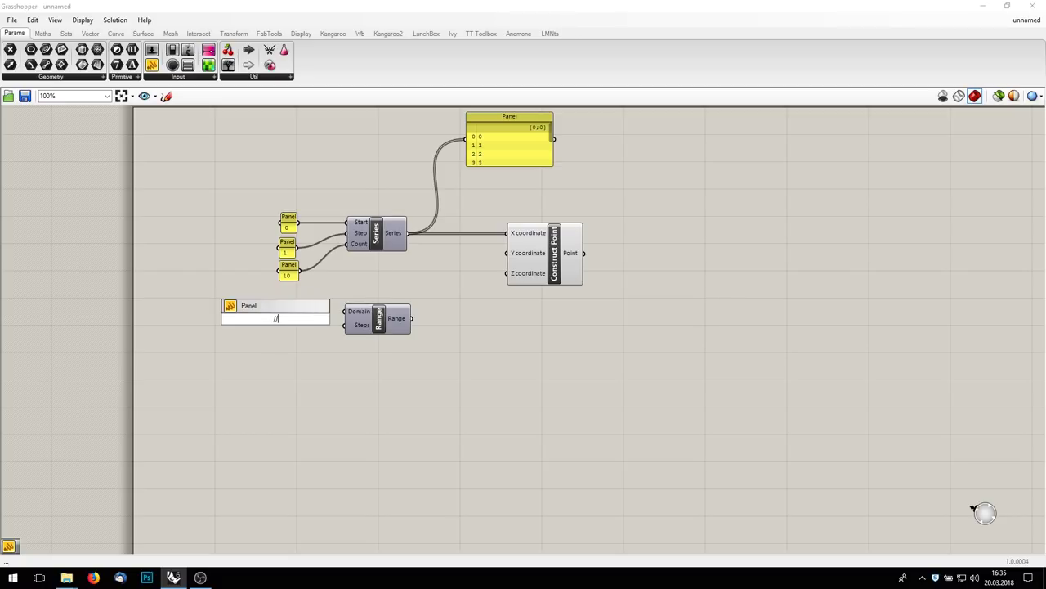
{"action": "type", "text": "0 To 9"}
{"action": "key", "text": "Return"}
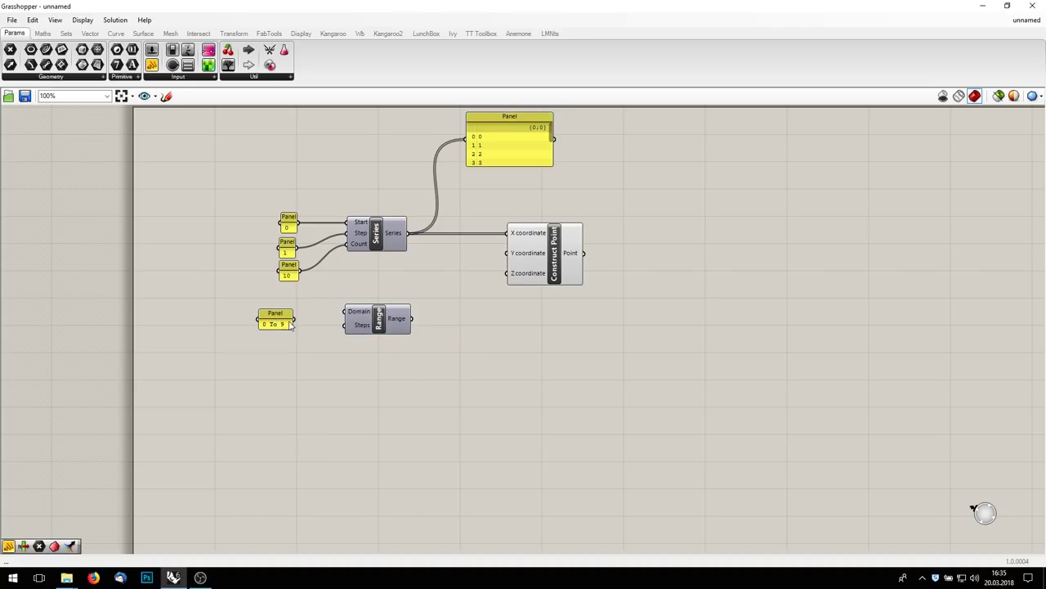
{"action": "mouse_move", "coordinate": [294, 319]}
{"action": "left_mouse_down"}
{"action": "mouse_move", "coordinate": [344, 312]}
{"action": "mouse_move", "coordinate": [282, 310]}
{"action": "left_mouse_up"}
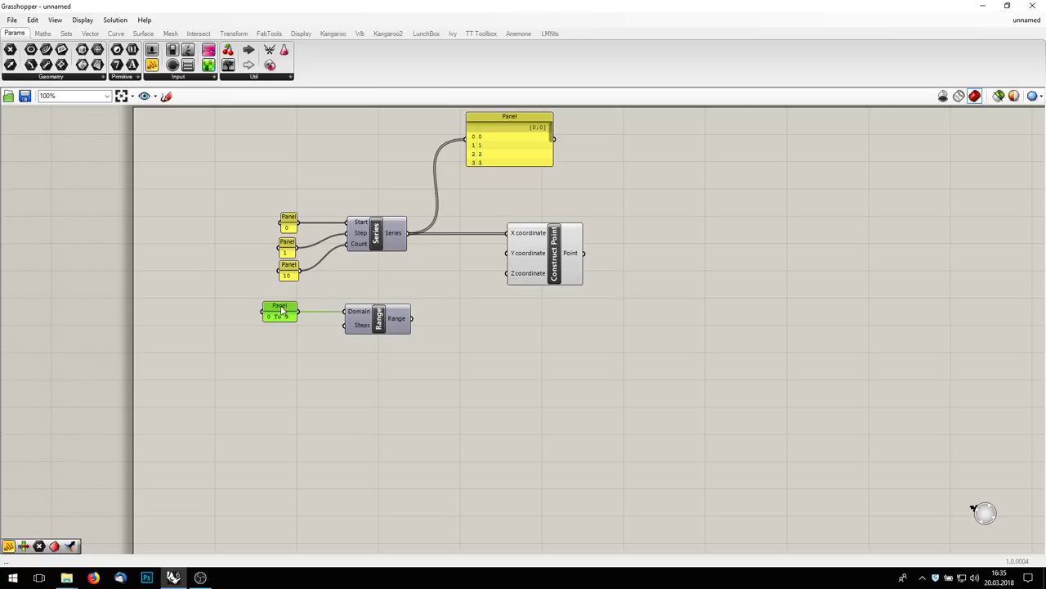
Step: Feed a panel containing 9 into the Range's Steps input and connect the Range output to Construct Point's Y coordinate
{"action": "double_click", "coordinate": [281, 353]}
{"action": "type", "text": "//1"}
{"action": "left_click_drag", "start_coordinate": [296, 330], "coordinate": [290, 338]}
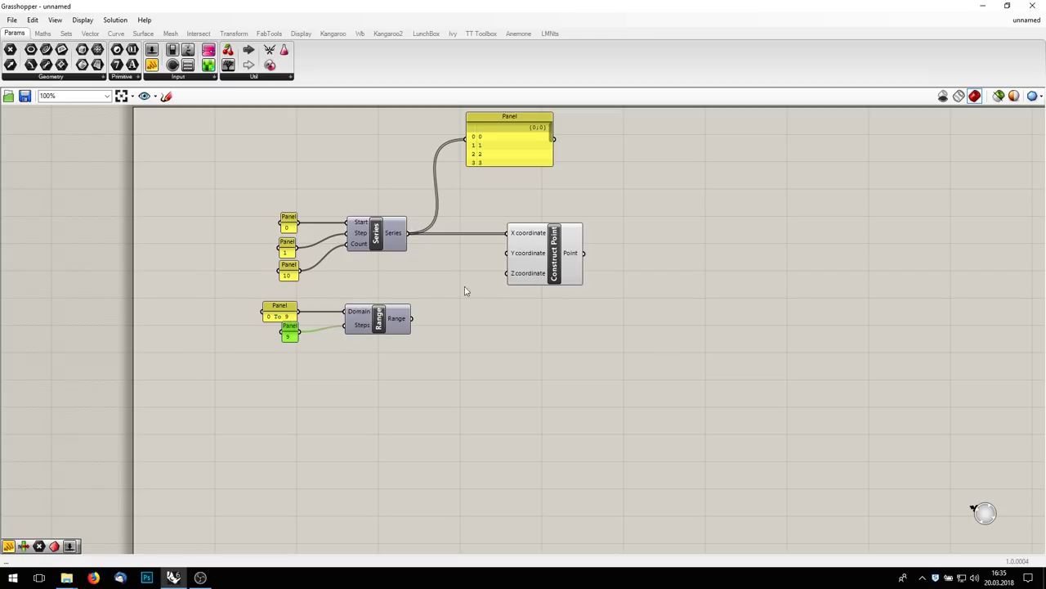
{"action": "mouse_move", "coordinate": [402, 323]}
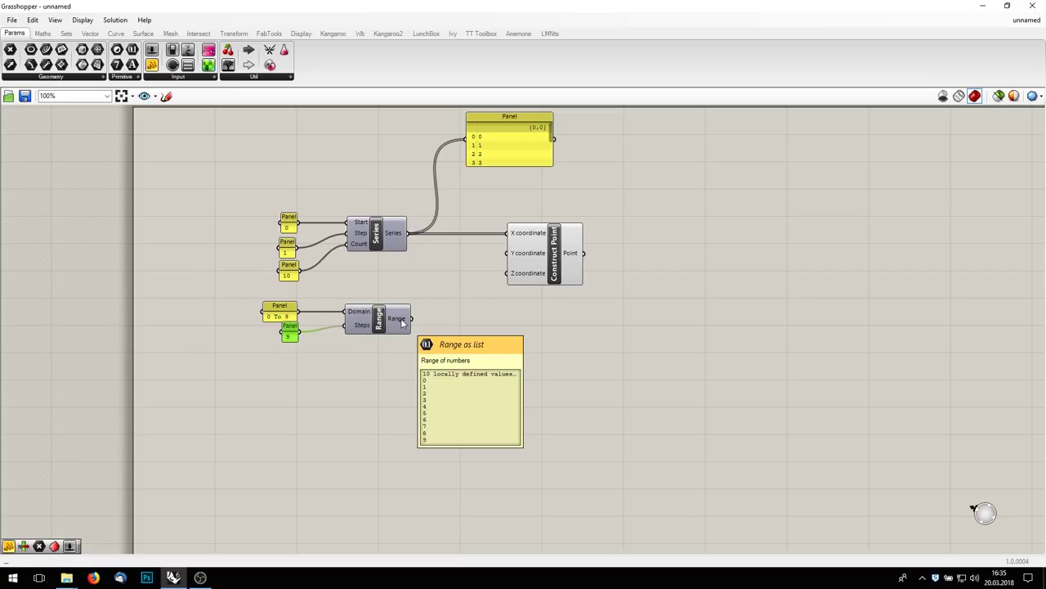
{"action": "left_click_drag", "start_coordinate": [411, 319], "coordinate": [507, 252]}
Step: Shrink and move the Grasshopper window so the points in Rhino's Perspective viewport can be viewed alongside the definition
{"action": "double_click", "coordinate": [527, 8]}
{"action": "left_click_drag", "start_coordinate": [534, 28], "coordinate": [557, 120]}
{"action": "right_click_drag", "start_coordinate": [112, 418], "coordinate": [200, 229]}
{"action": "scroll", "coordinate": [197, 208], "scroll_direction": "up", "scroll_amount": 10}
{"action": "right_click_drag", "start_coordinate": [731, 416], "coordinate": [593, 436]}
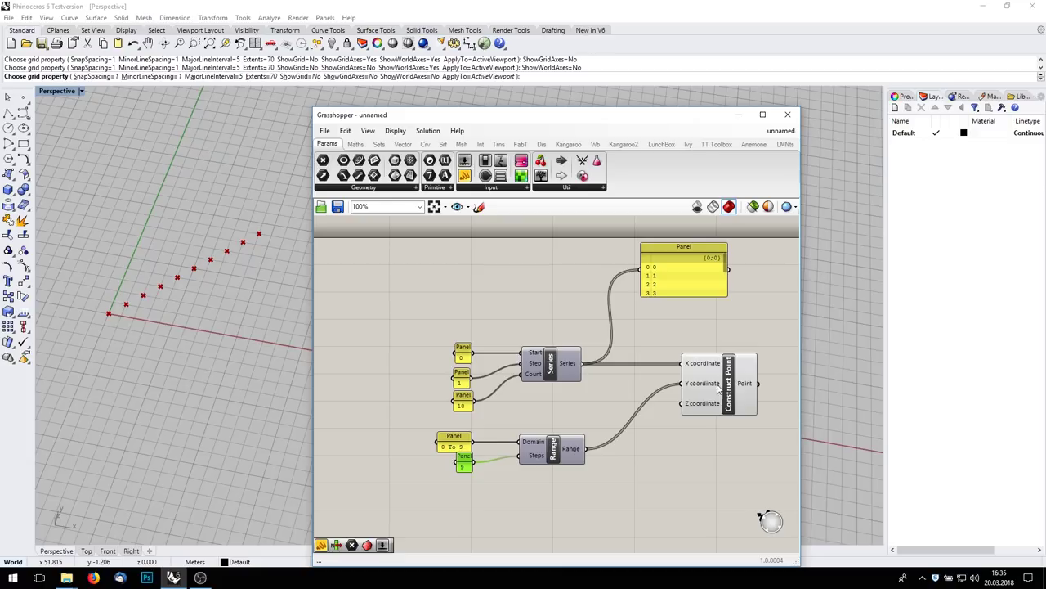
Step: Graft Construct Point's Y coordinate input and place an empty panel beneath the component
{"action": "right_click", "coordinate": [713, 390]}
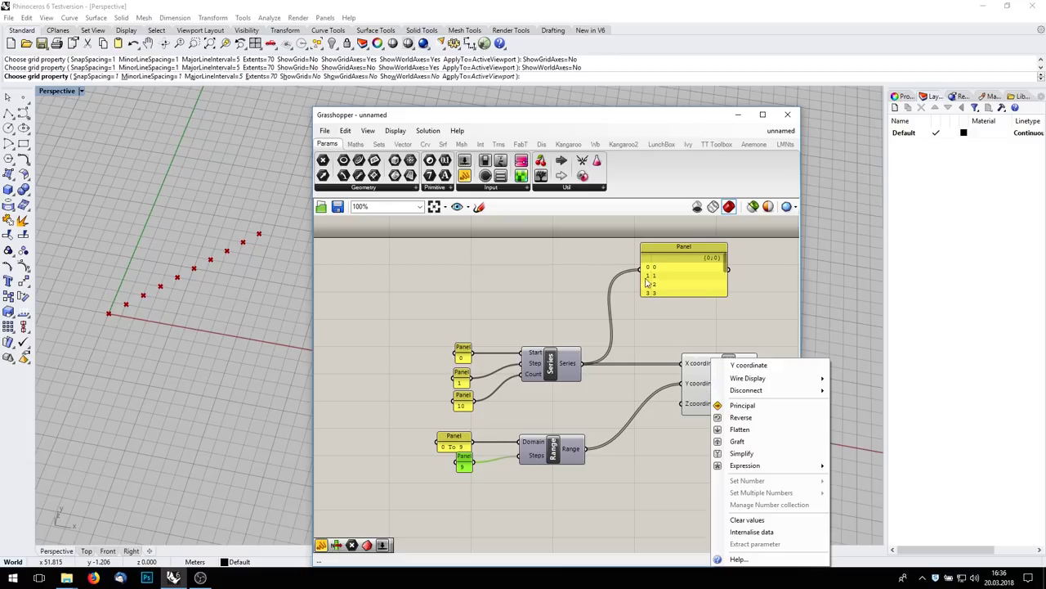
{"action": "left_click", "coordinate": [769, 441]}
{"action": "left_click_drag", "start_coordinate": [465, 175], "coordinate": [661, 489]}
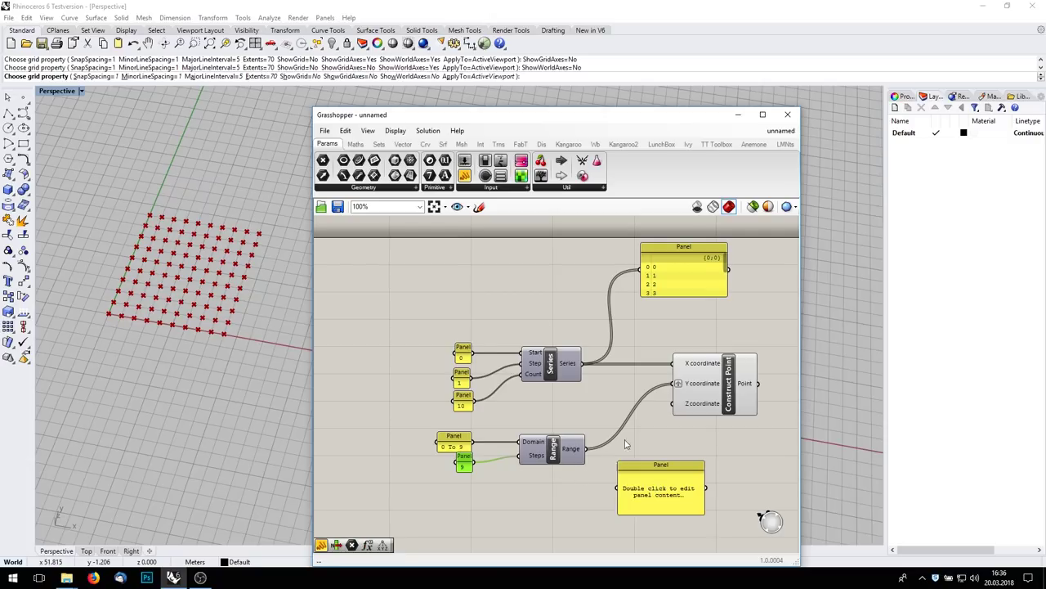
Step: Remove the graft from the Y coordinate input and graft the Range output instead
{"action": "right_click", "coordinate": [689, 382]}
{"action": "left_click", "coordinate": [703, 444]}
{"action": "right_click", "coordinate": [580, 449]}
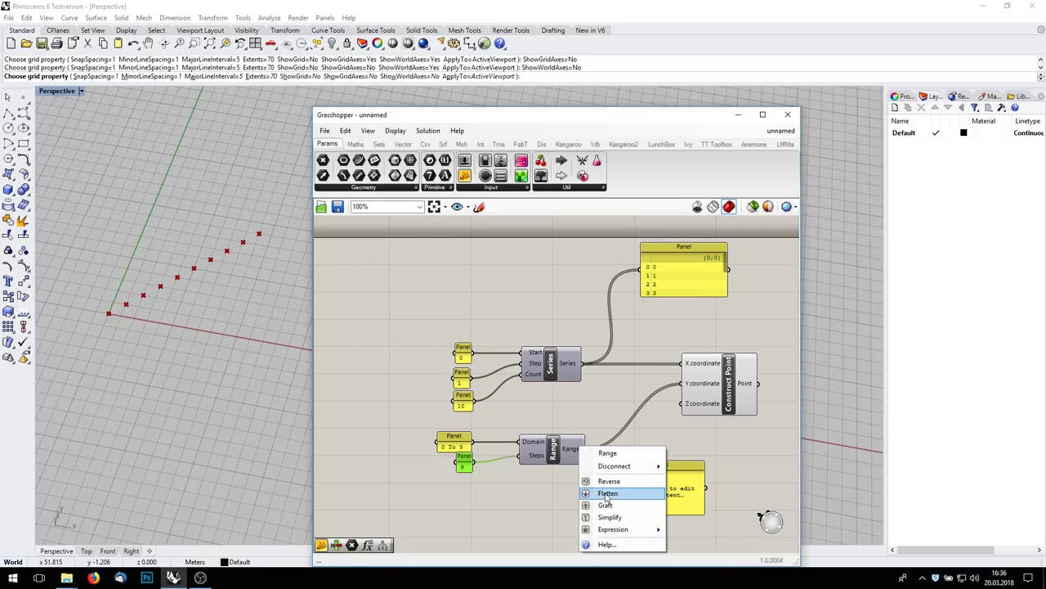
{"action": "left_click", "coordinate": [605, 505]}
Step: Connect the grafted Range output to the empty panel, check its branches, and simplify the Range output
{"action": "left_click_drag", "start_coordinate": [581, 449], "coordinate": [615, 488]}
{"action": "right_click_drag", "start_coordinate": [688, 484], "coordinate": [644, 393]}
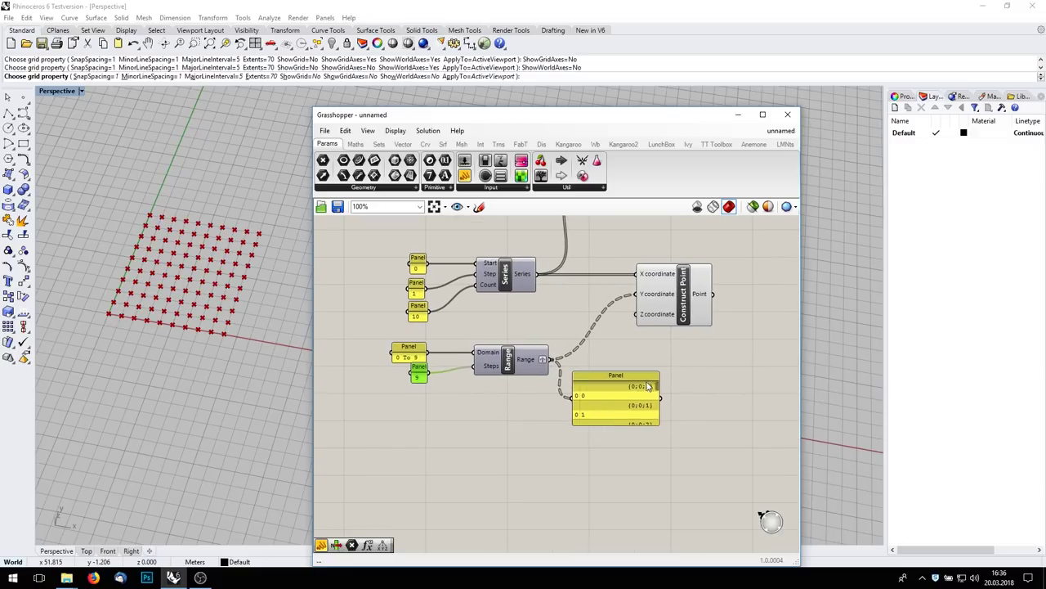
{"action": "left_click_drag", "start_coordinate": [656, 389], "coordinate": [574, 360]}
{"action": "right_click", "coordinate": [526, 356]}
{"action": "left_click", "coordinate": [595, 428]}
Step: Connect the Series output to the lower panel and read through its list of values
{"action": "right_click_drag", "start_coordinate": [604, 317], "coordinate": [599, 393]}
{"action": "left_click_drag", "start_coordinate": [530, 352], "coordinate": [573, 474]}
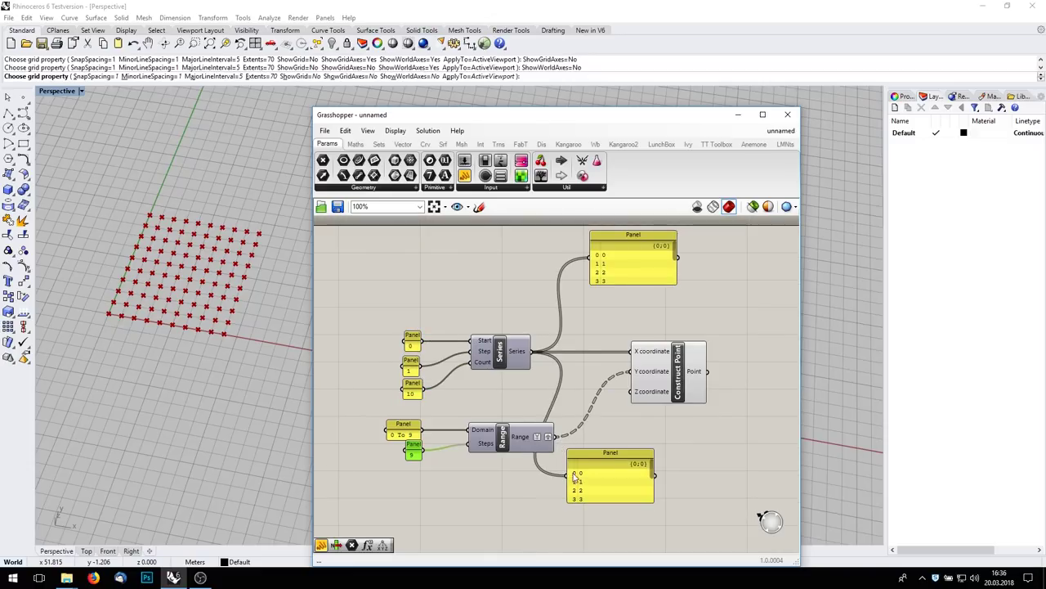
{"action": "left_click_drag", "start_coordinate": [651, 468], "coordinate": [648, 506]}
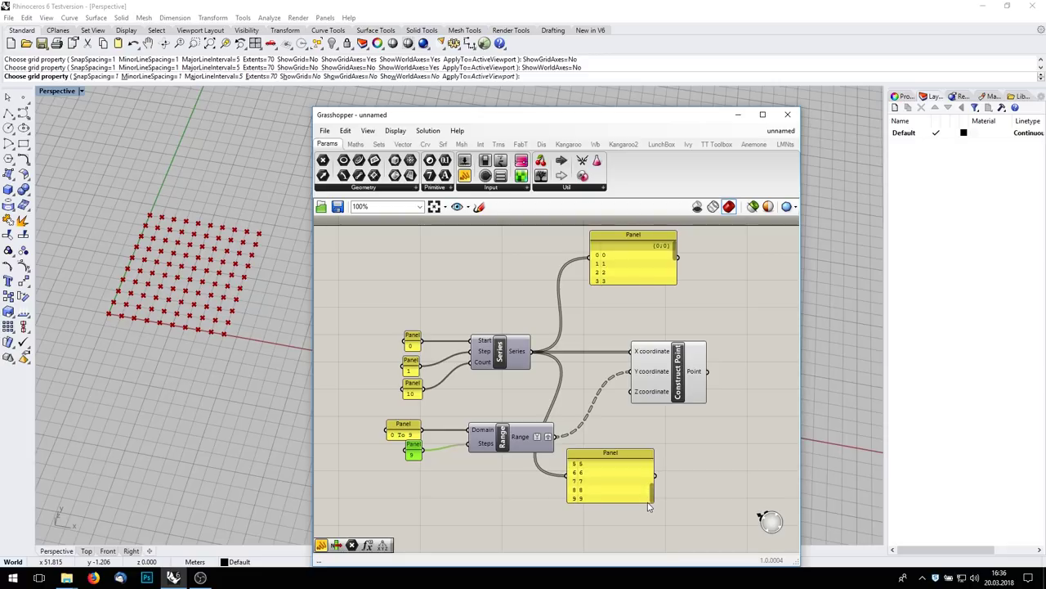
Step: Connect the Construct Point output to the lower panel and move that panel beside the component
{"action": "left_click_drag", "start_coordinate": [707, 372], "coordinate": [566, 476]}
{"action": "right_click_drag", "start_coordinate": [636, 474], "coordinate": [557, 439]}
{"action": "left_click_drag", "start_coordinate": [555, 426], "coordinate": [700, 345]}
{"action": "scroll", "coordinate": [658, 342], "scroll_direction": "up", "scroll_amount": 4}
{"action": "right_click_drag", "start_coordinate": [719, 345], "coordinate": [616, 318]}
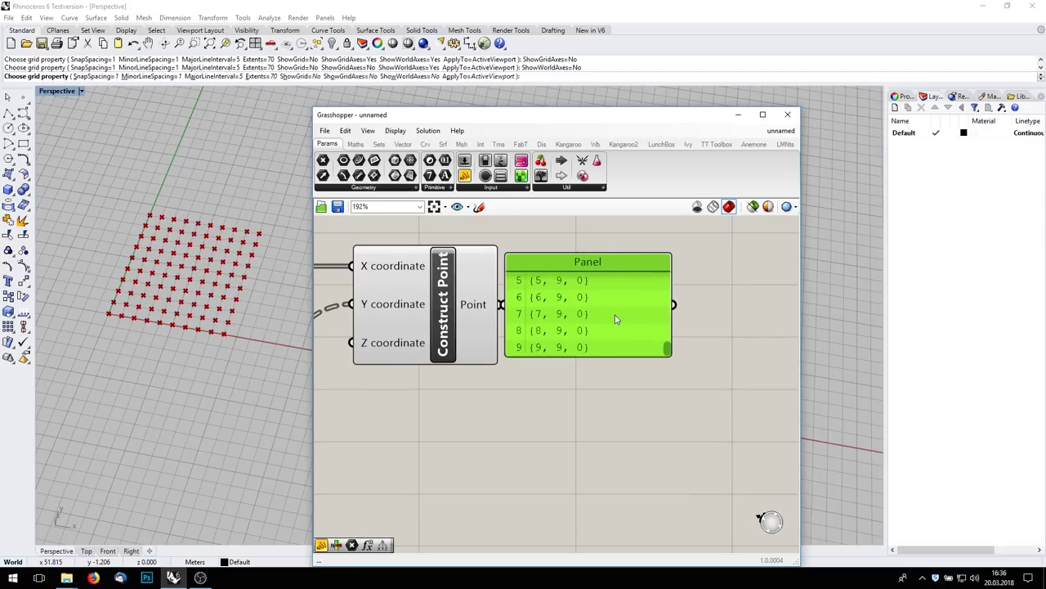
Step: Review the point coordinates and branch paths in the panel beside Construct Point, and delete that panel
{"action": "left_click_drag", "start_coordinate": [604, 319], "coordinate": [636, 321]}
{"action": "scroll", "coordinate": [586, 290], "scroll_direction": "down", "scroll_amount": 3}
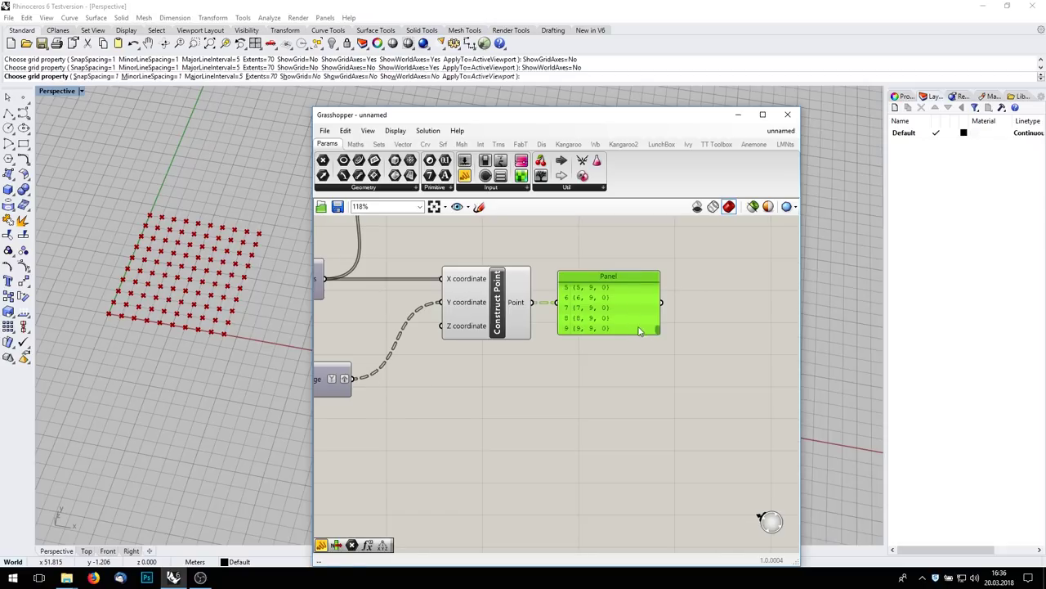
{"action": "left_click_drag", "start_coordinate": [659, 329], "coordinate": [664, 248]}
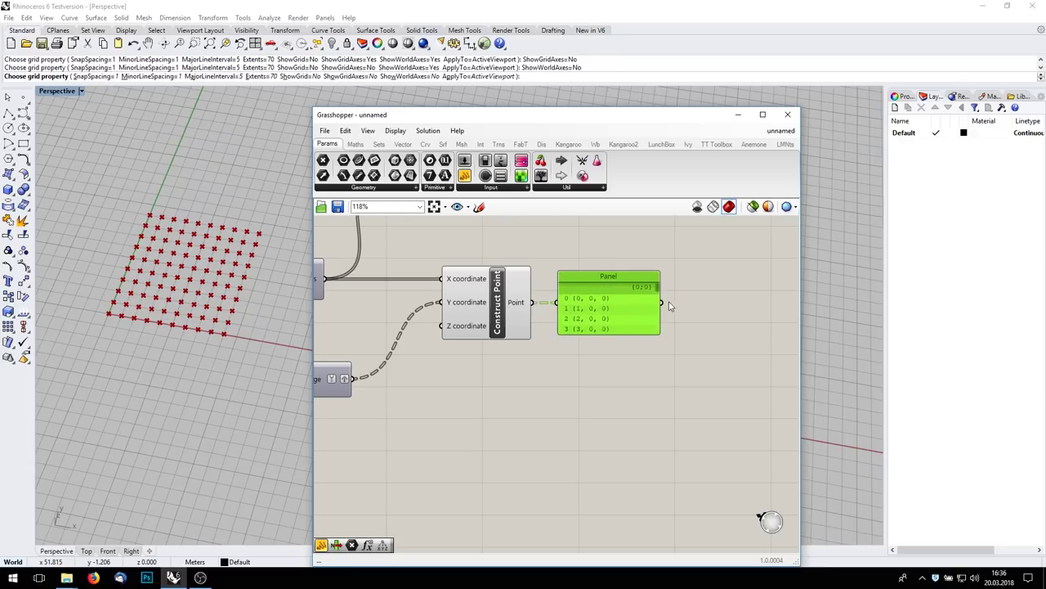
{"action": "key", "text": "Delete"}
{"action": "scroll", "coordinate": [630, 327], "scroll_direction": "down", "scroll_amount": 3}
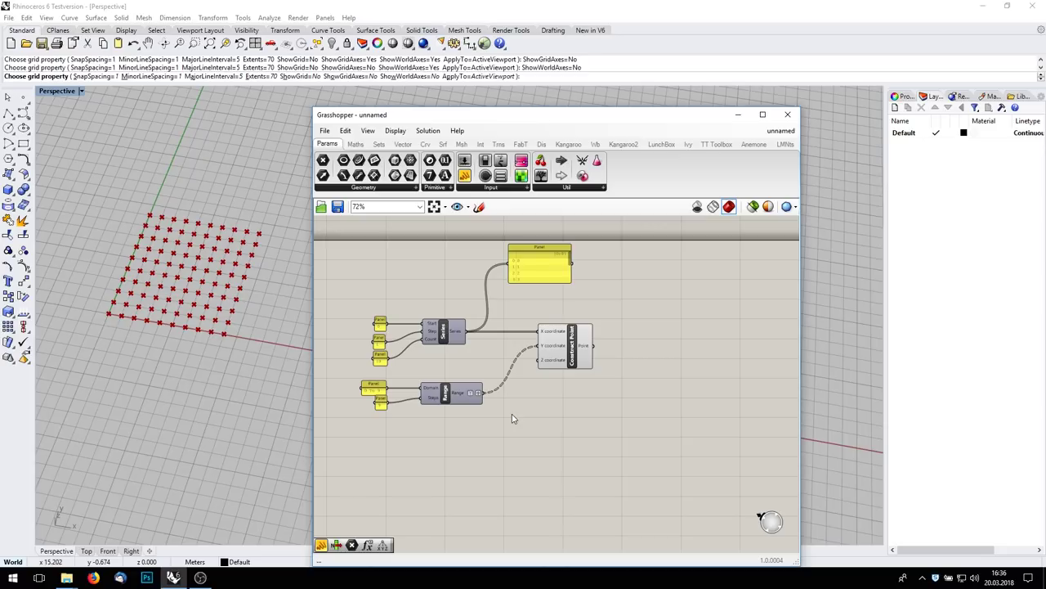
Step: Maximize the Grasshopper window, add a Deconstruct component, and connect the Construct Point output to its Point input
{"action": "double_click", "coordinate": [528, 116]}
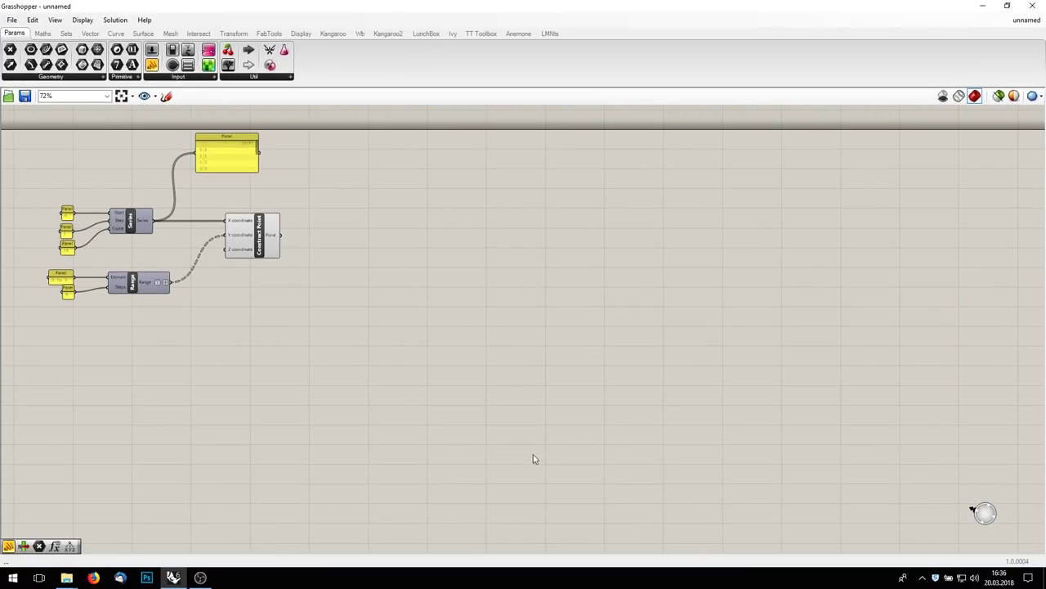
{"action": "scroll", "coordinate": [534, 458], "scroll_direction": "up", "scroll_amount": 4}
{"action": "double_click", "coordinate": [631, 289]}
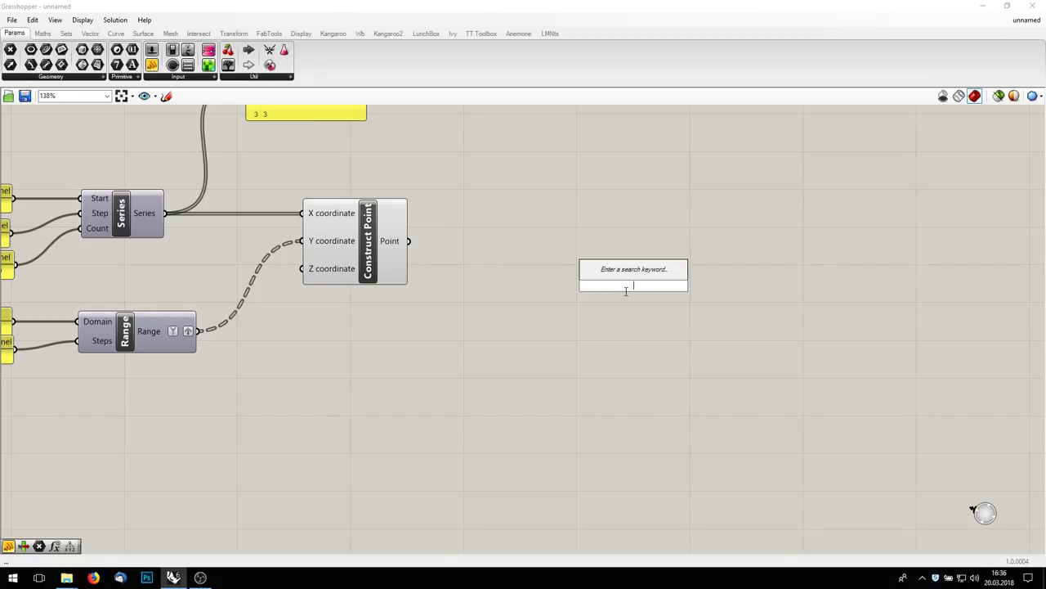
{"action": "type", "text": "poin"}
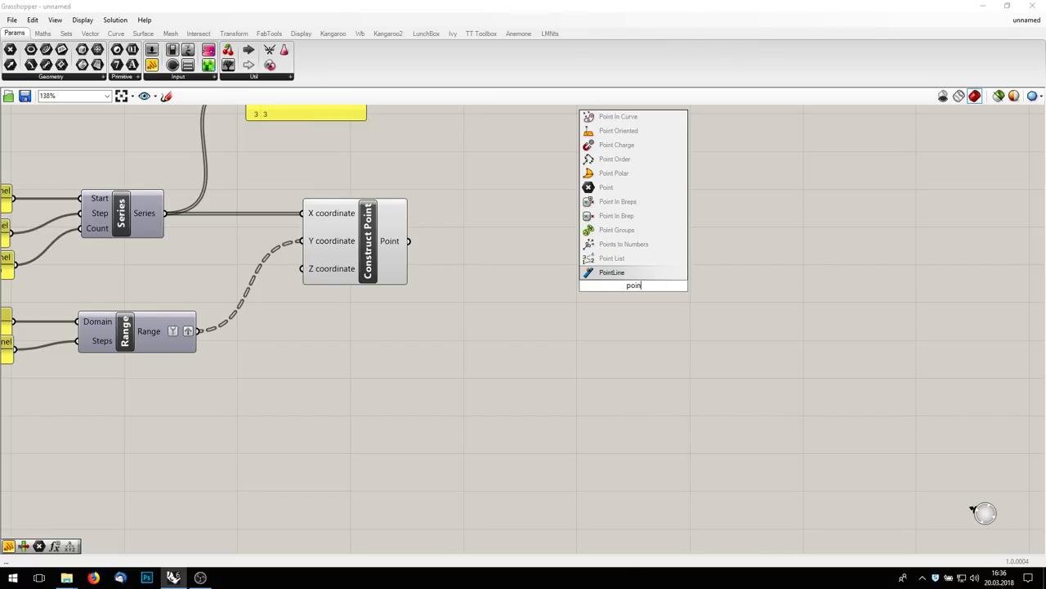
{"action": "key", "text": "BackSpace"}
{"action": "key", "text": "BackSpace"}
{"action": "key", "text": "BackSpace"}
{"action": "key", "text": "BackSpace"}
{"action": "type", "text": "deco"}
{"action": "key", "text": "Return"}
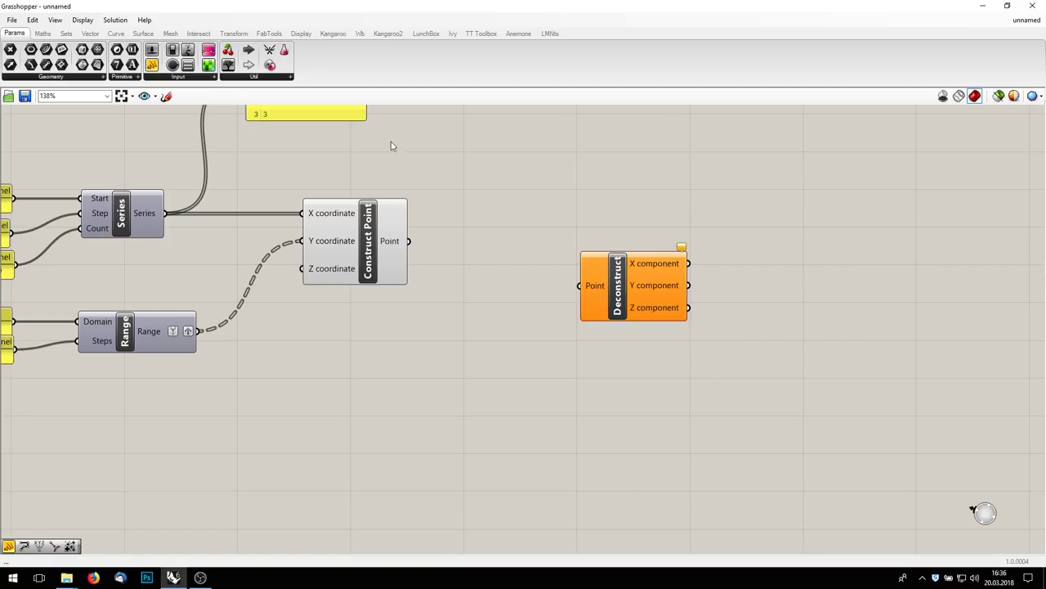
{"action": "left_click_drag", "start_coordinate": [408, 240], "coordinate": [482, 268]}
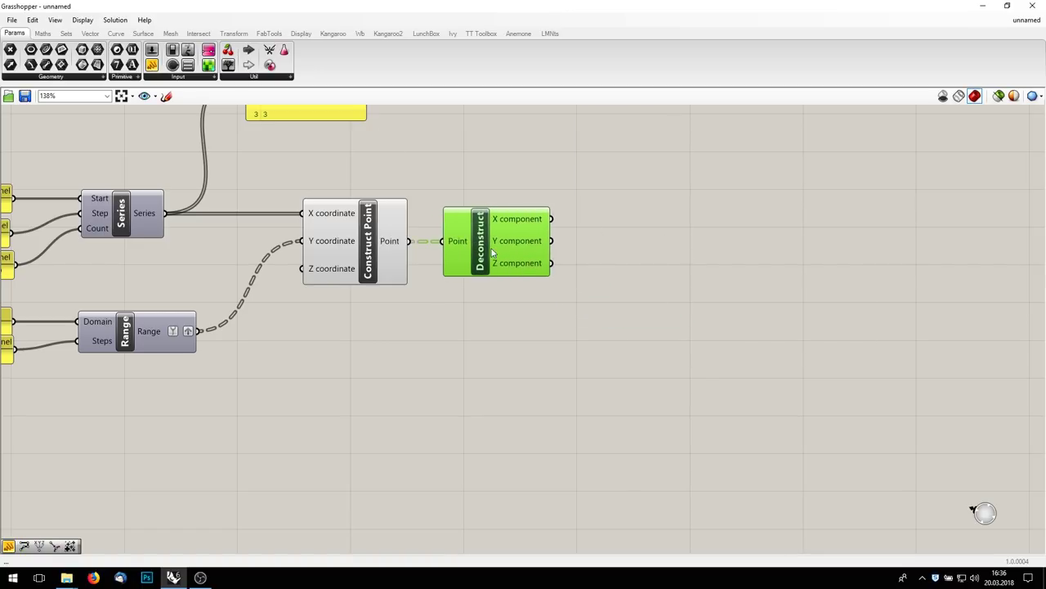
Step: Add a Bounds component beside Deconstruct and connect the Y component output to its Numbers input
{"action": "double_click", "coordinate": [620, 246]}
{"action": "type", "text": "bounds"}
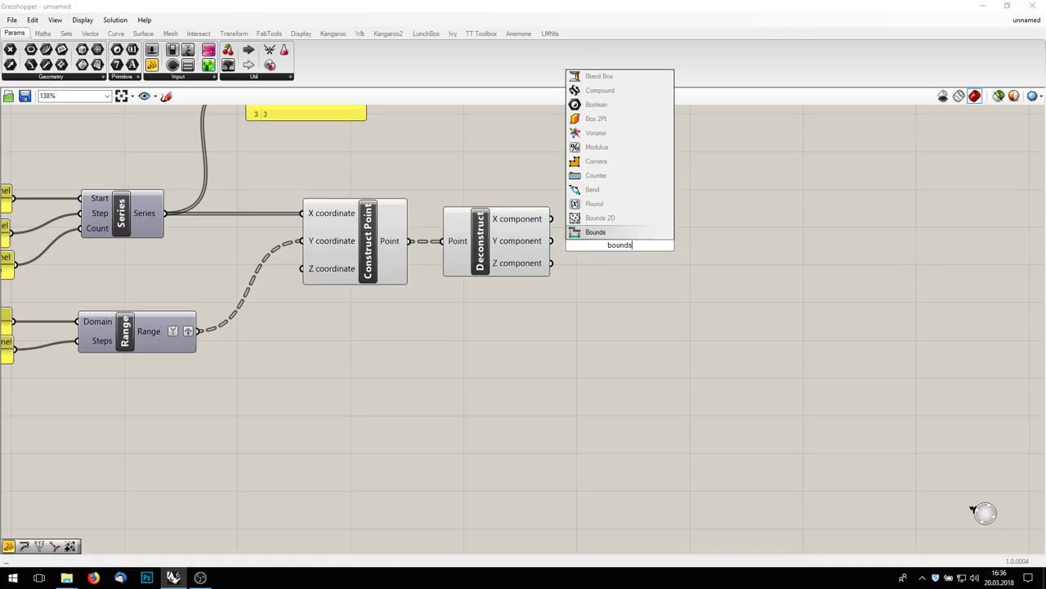
{"action": "key", "text": "Return"}
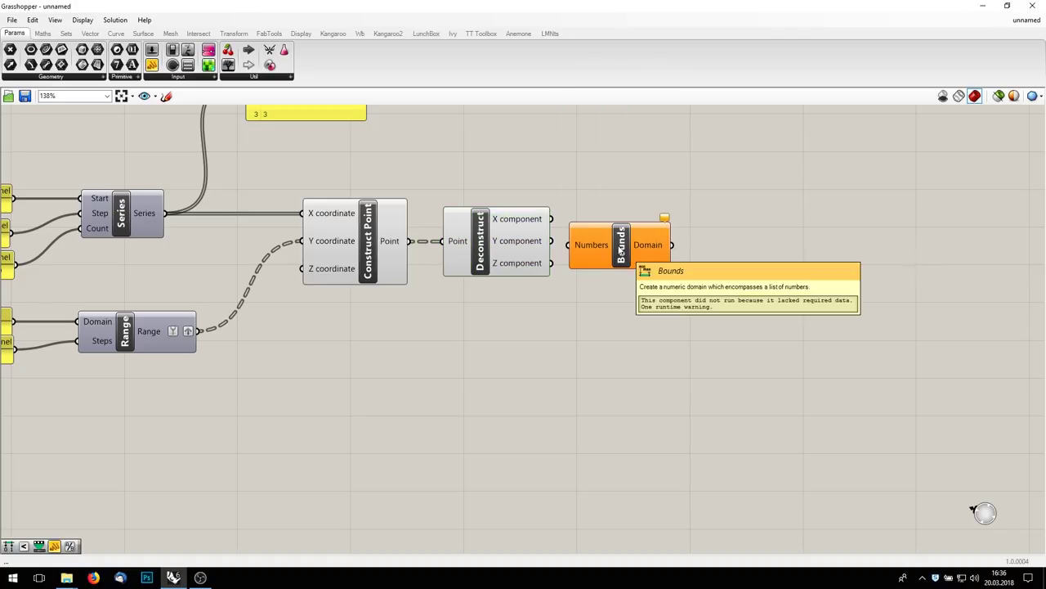
{"action": "left_click_drag", "start_coordinate": [555, 243], "coordinate": [572, 245]}
{"action": "left_click_drag", "start_coordinate": [585, 247], "coordinate": [587, 240]}
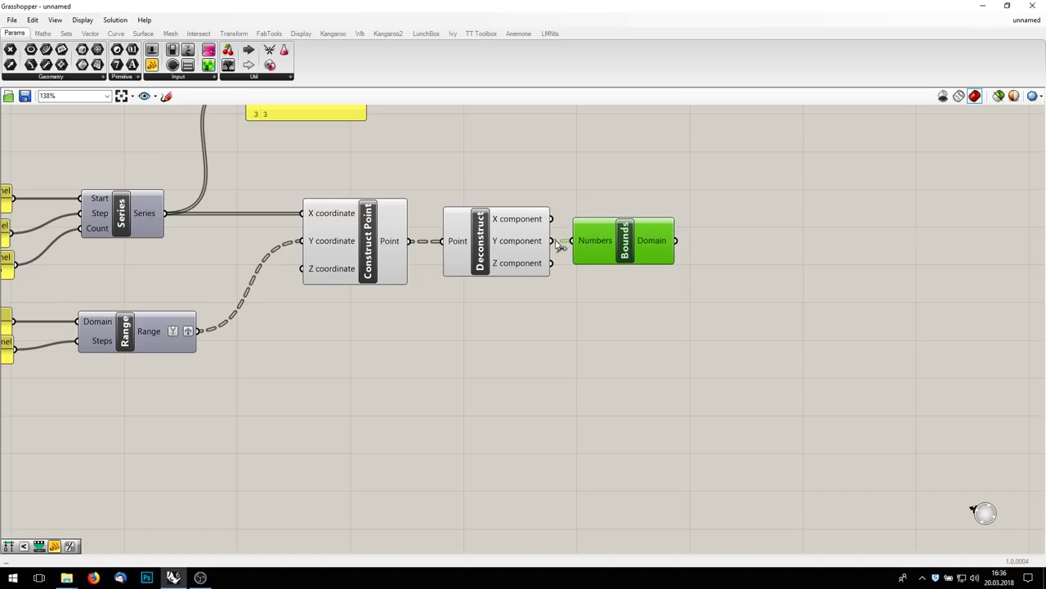
Step: Add a panel for the Bounds Domain output and read through the domain listed for each branch
{"action": "left_click_drag", "start_coordinate": [153, 65], "coordinate": [867, 271]}
{"action": "left_click_drag", "start_coordinate": [676, 240], "coordinate": [811, 277]}
{"action": "right_click_drag", "start_coordinate": [858, 333], "coordinate": [760, 290]}
{"action": "left_click_drag", "start_coordinate": [826, 214], "coordinate": [822, 285]}
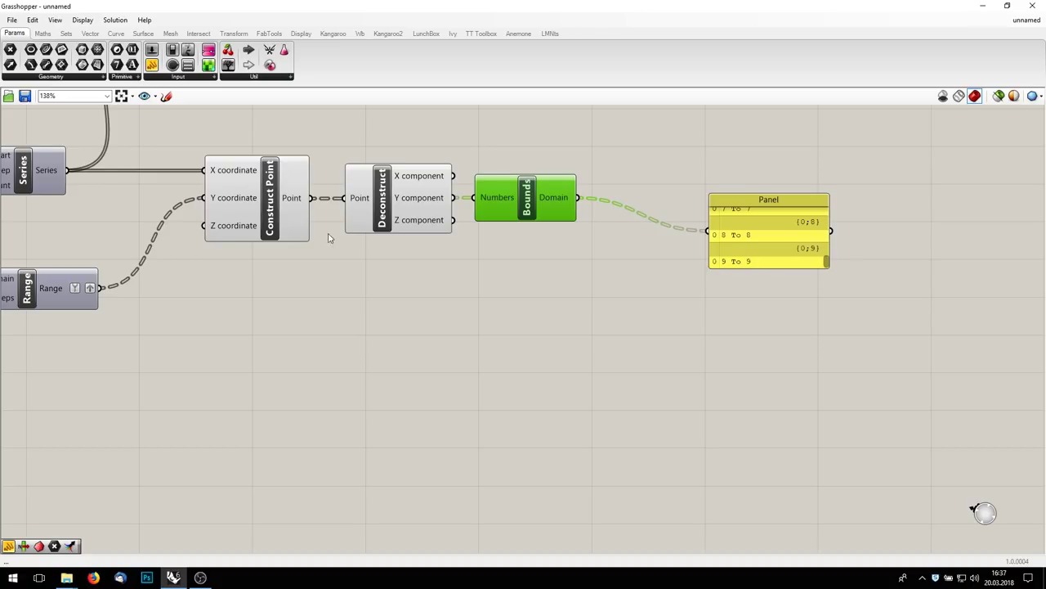
{"action": "right_click_drag", "start_coordinate": [366, 285], "coordinate": [389, 358]}
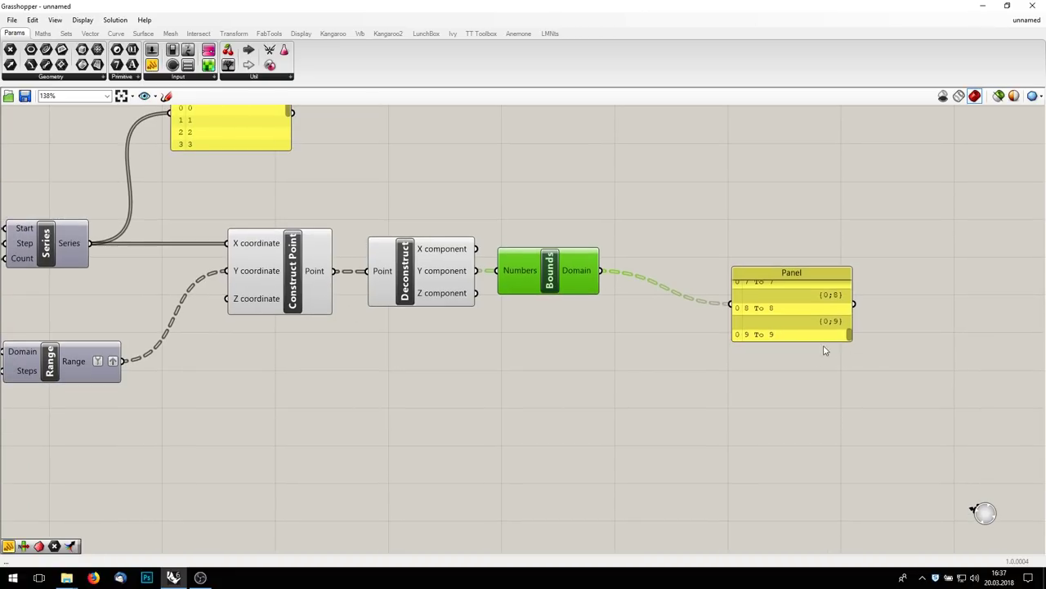
{"action": "mouse_move", "coordinate": [851, 335]}
{"action": "left_mouse_down"}
{"action": "mouse_move", "coordinate": [845, 222]}
{"action": "mouse_move", "coordinate": [854, 354]}
{"action": "left_mouse_up"}
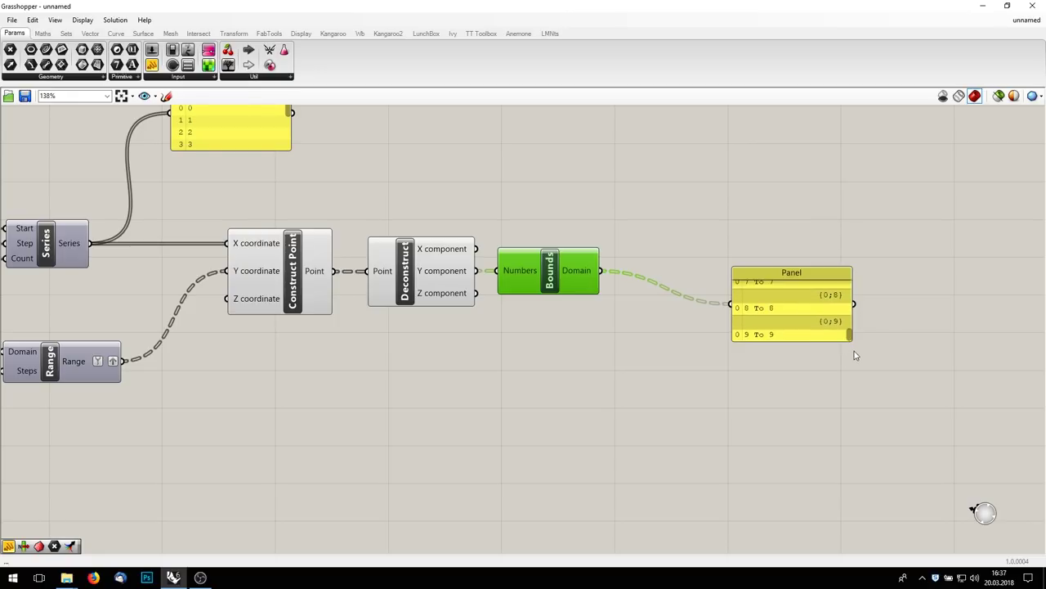
Step: Flatten the Point input of Deconstruct and move the domain panel beside the Bounds component
{"action": "right_click", "coordinate": [384, 278]}
{"action": "left_click", "coordinate": [458, 357]}
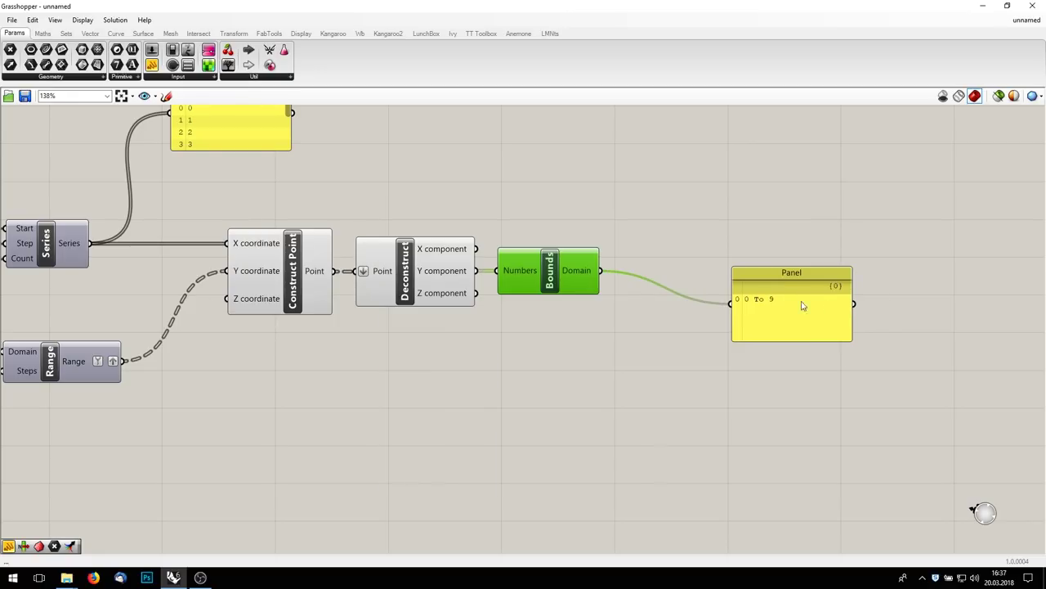
{"action": "left_click_drag", "start_coordinate": [781, 307], "coordinate": [697, 278]}
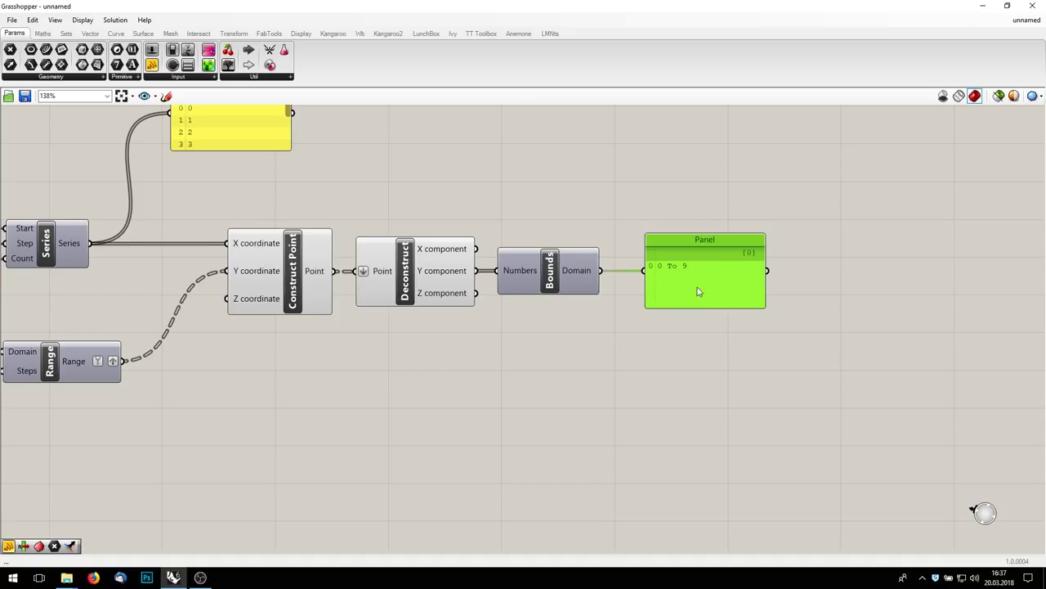
Step: Replace the domain panel with a Deconstruct Domain component fed by the Bounds Domain output
{"action": "right_click_drag", "start_coordinate": [712, 286], "coordinate": [651, 289]}
{"action": "key", "text": "Delete"}
{"action": "double_click", "coordinate": [659, 264]}
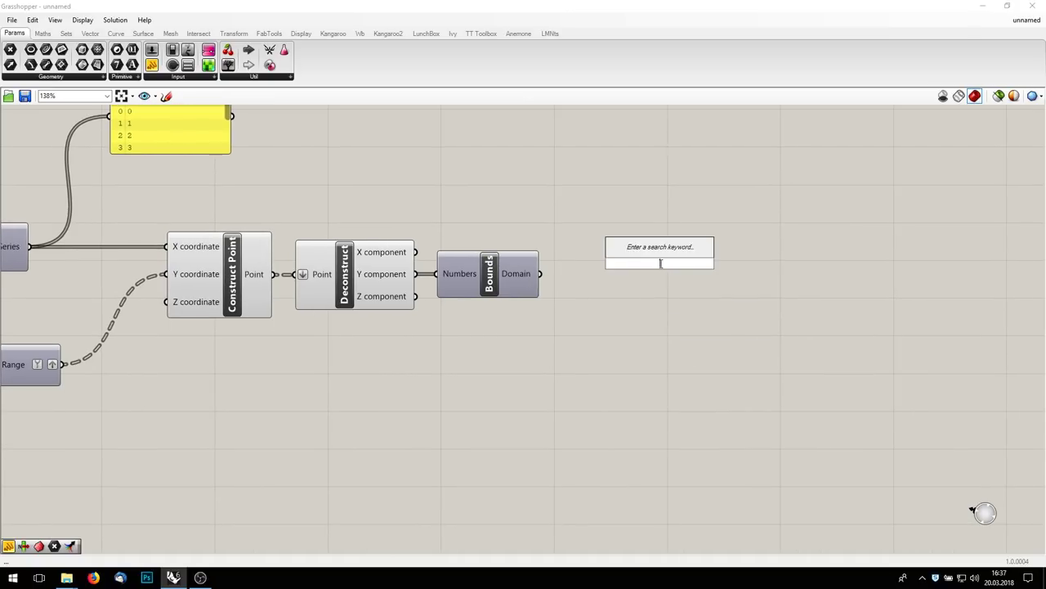
{"action": "type", "text": "deco"}
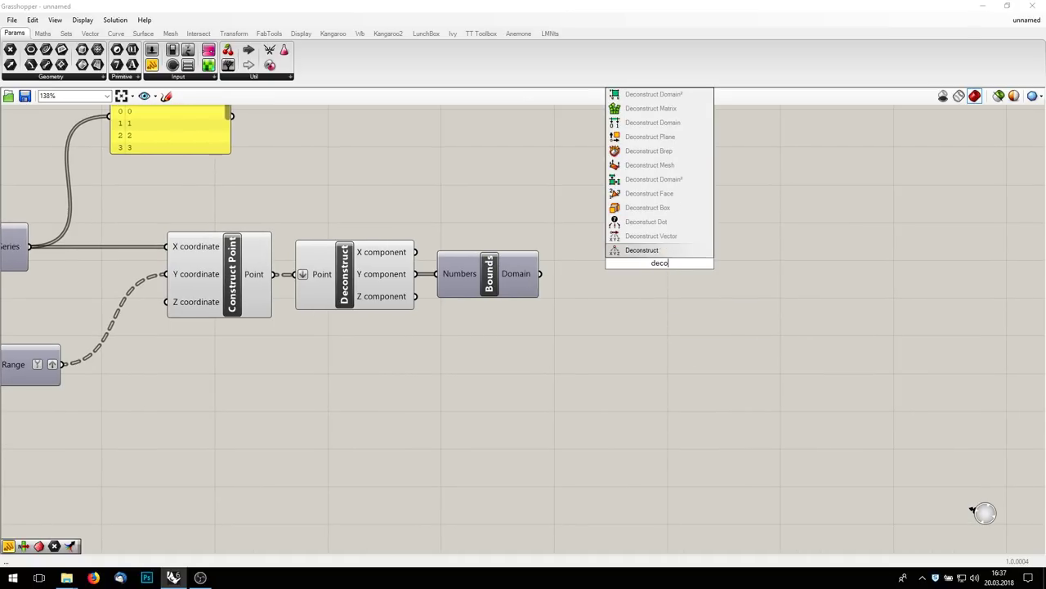
{"action": "left_click", "coordinate": [652, 122]}
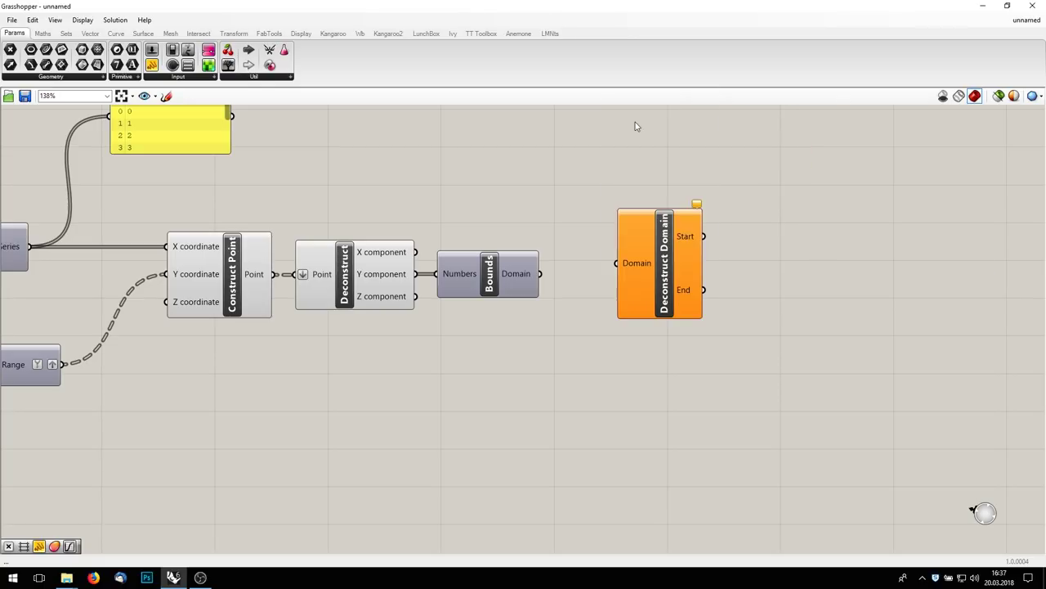
{"action": "left_click_drag", "start_coordinate": [540, 273], "coordinate": [616, 263]}
{"action": "left_click_drag", "start_coordinate": [650, 267], "coordinate": [612, 278]}
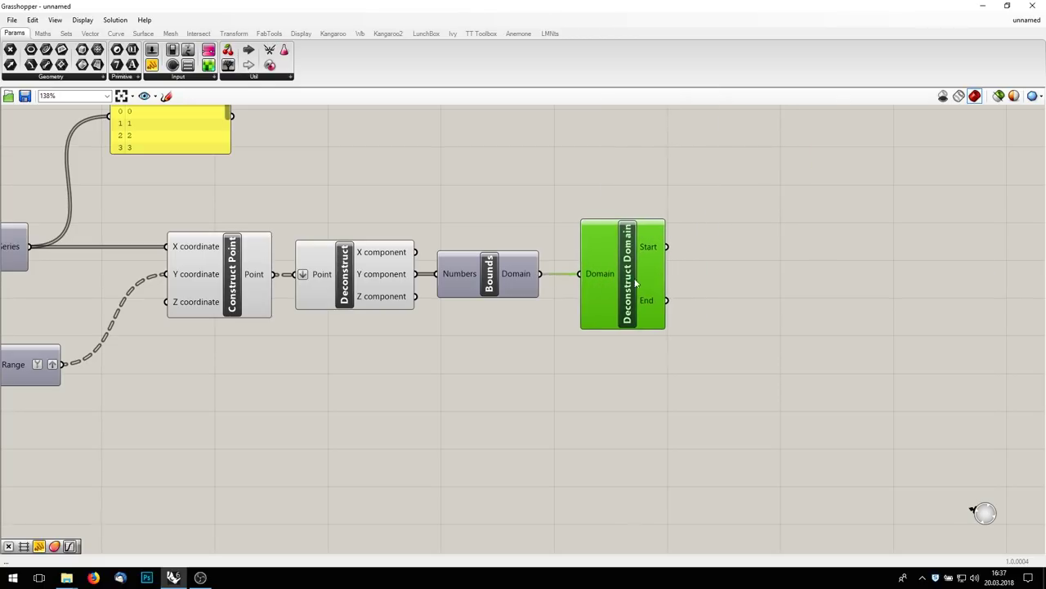
Step: Add two panels for the Start and End outputs of Deconstruct Domain and shrink both panels
{"action": "double_click", "coordinate": [765, 268]}
{"action": "type", "text": "panel"}
{"action": "key", "text": "Return"}
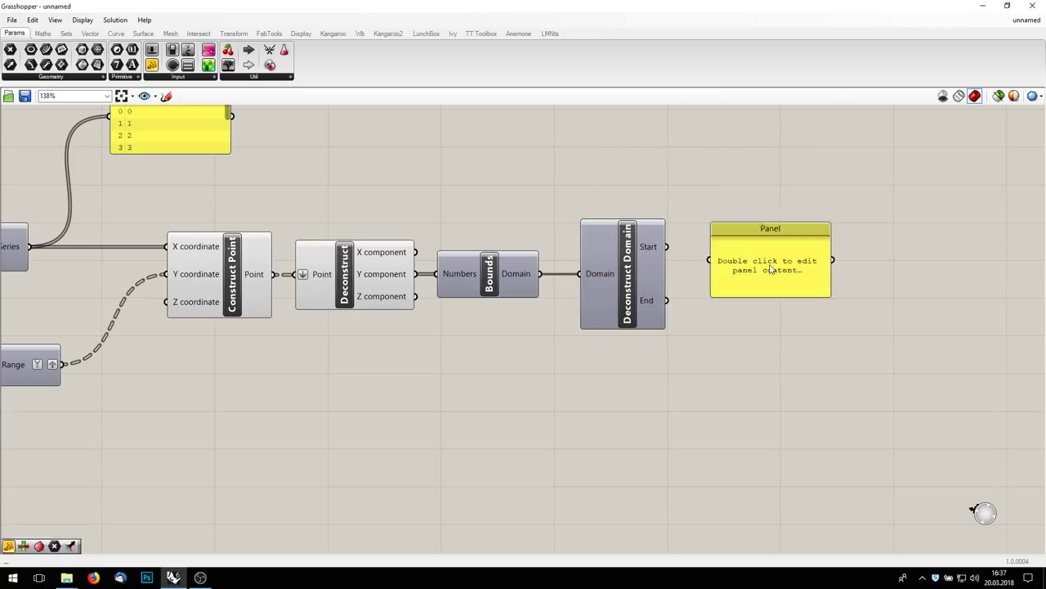
{"action": "left_click_drag", "start_coordinate": [767, 257], "coordinate": [771, 309]}
{"action": "key", "text": "ctrl+c"}
{"action": "key", "text": "ctrl+v"}
{"action": "left_click_drag", "start_coordinate": [666, 246], "coordinate": [714, 240]}
{"action": "left_click_drag", "start_coordinate": [667, 300], "coordinate": [719, 326]}
{"action": "left_click_drag", "start_coordinate": [833, 359], "coordinate": [808, 328]}
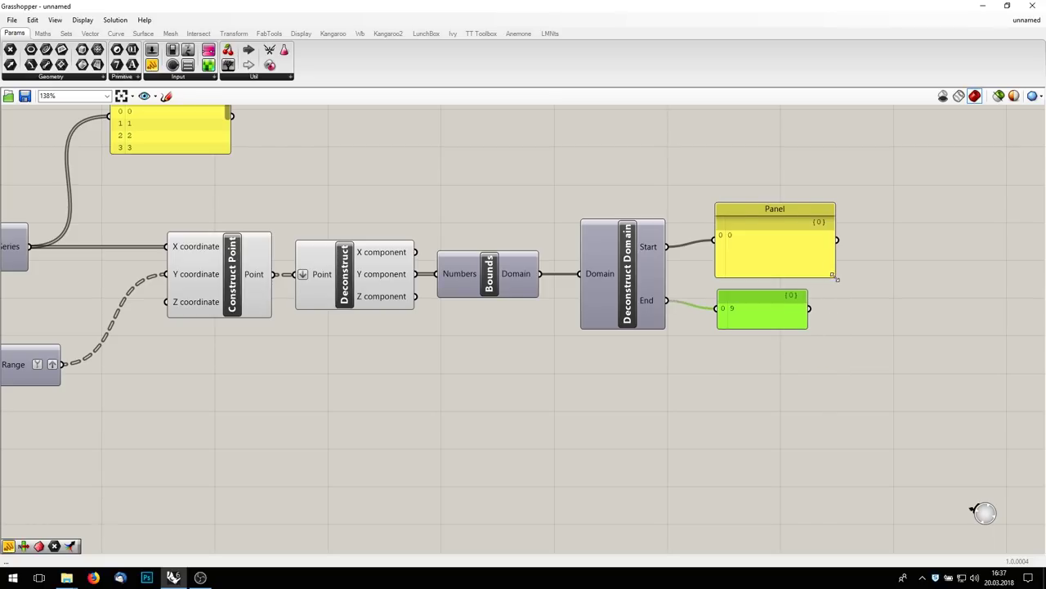
{"action": "left_click_drag", "start_coordinate": [836, 278], "coordinate": [783, 244]}
Step: Add a second Range component in the empty area below the existing Range
{"action": "scroll", "coordinate": [746, 310], "scroll_direction": "down", "scroll_amount": 5}
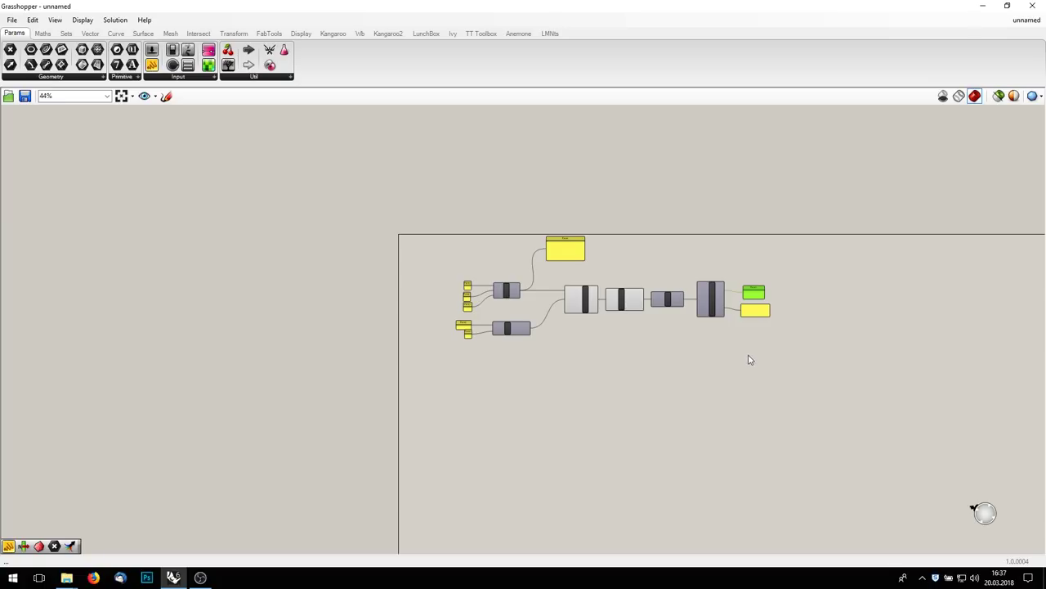
{"action": "scroll", "coordinate": [739, 371], "scroll_direction": "down", "scroll_amount": 2}
{"action": "scroll", "coordinate": [626, 285], "scroll_direction": "up", "scroll_amount": 4}
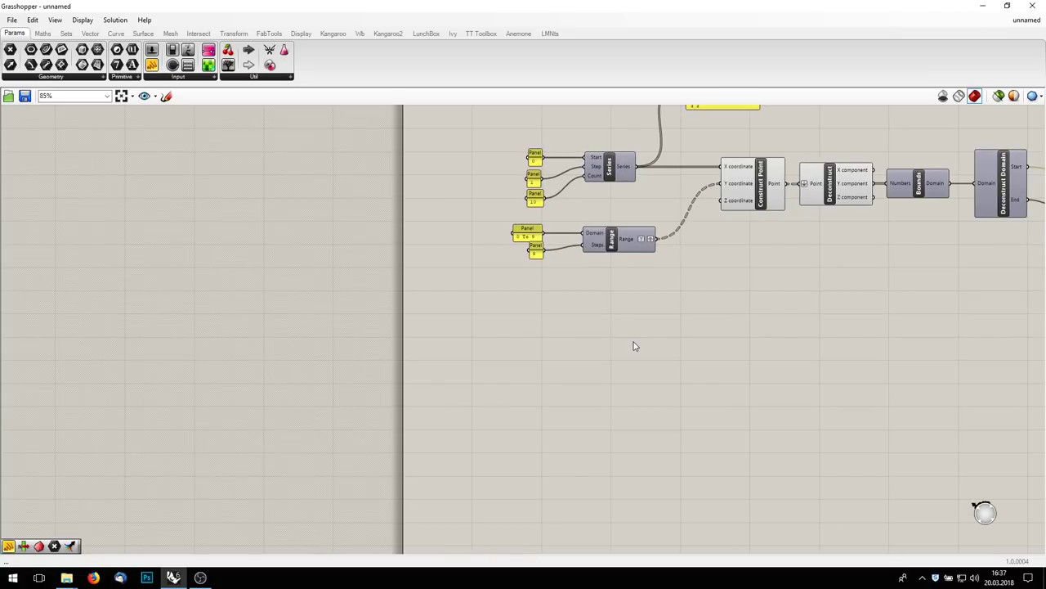
{"action": "double_click", "coordinate": [656, 361]}
{"action": "type", "text": "range"}
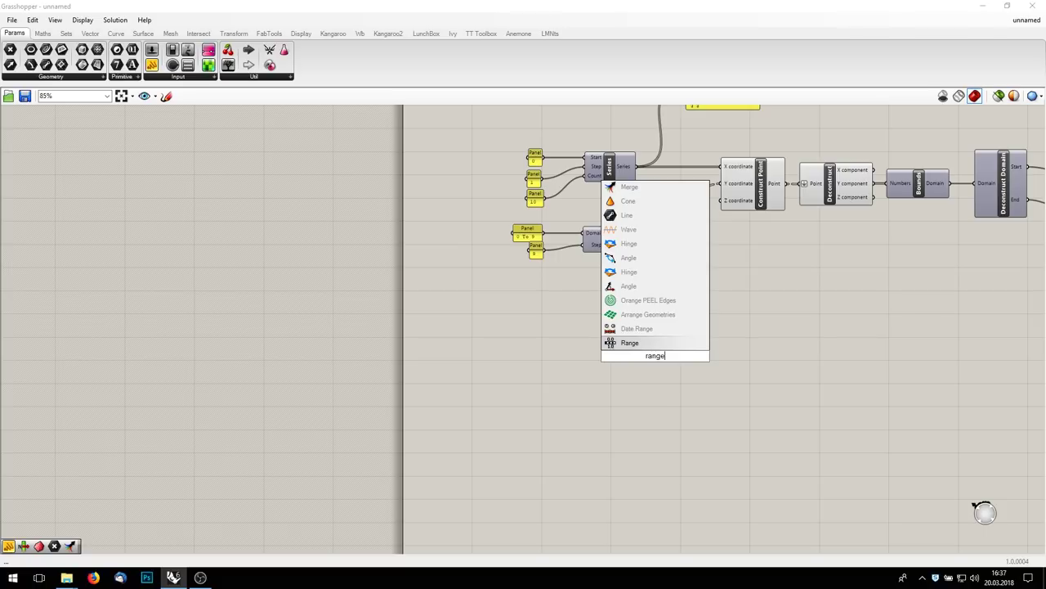
{"action": "key", "text": "Return"}
{"action": "left_click_drag", "start_coordinate": [659, 358], "coordinate": [654, 317]}
{"action": "scroll", "coordinate": [654, 317], "scroll_direction": "up", "scroll_amount": 2}
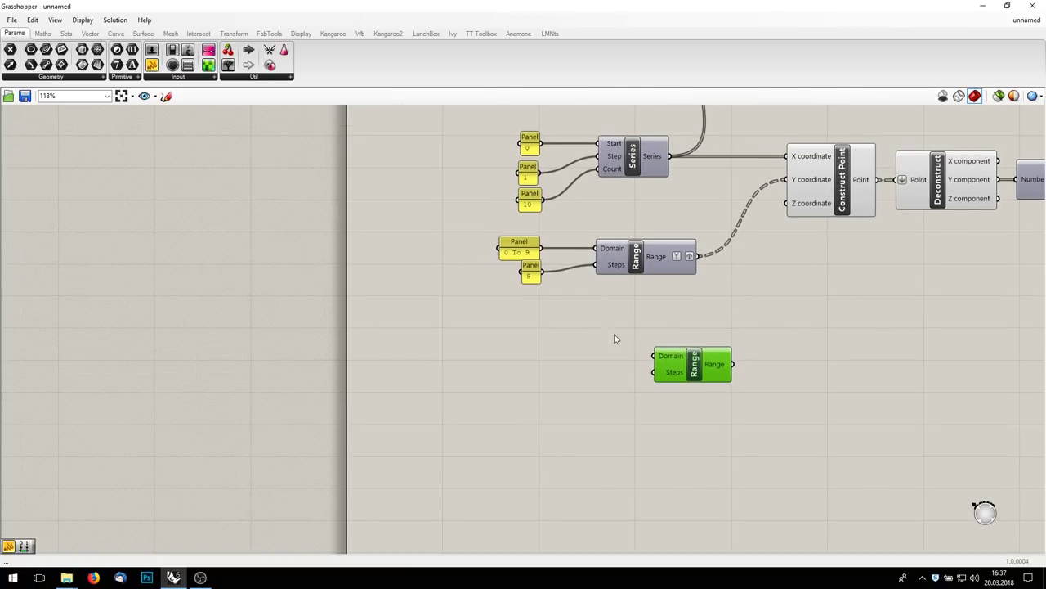
Step: Add a Construct Domain component and connect its Domain output to the new Range's Domain input
{"action": "double_click", "coordinate": [585, 358]}
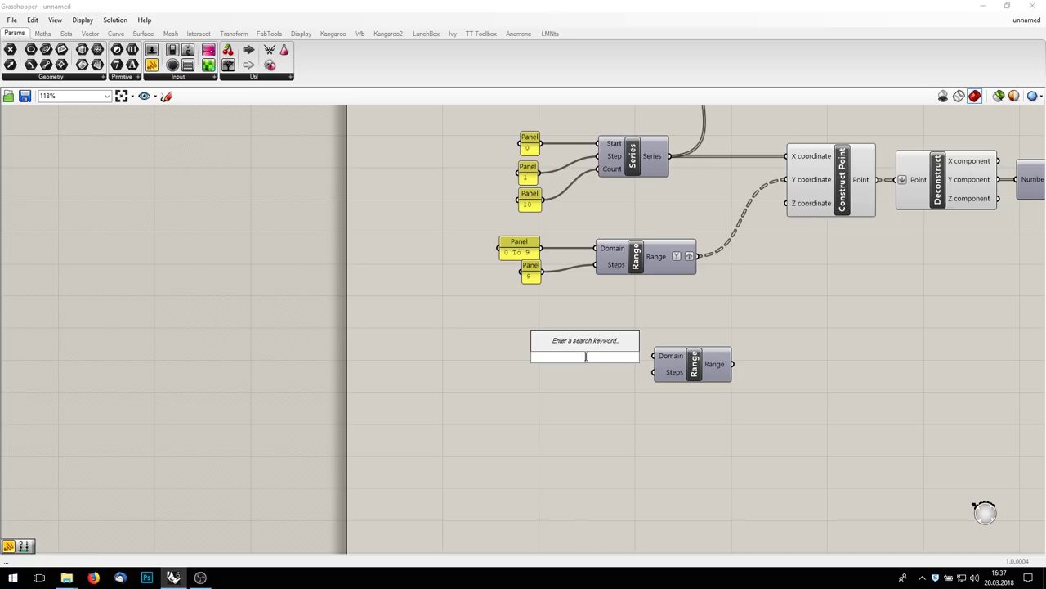
{"action": "type", "text": "con"}
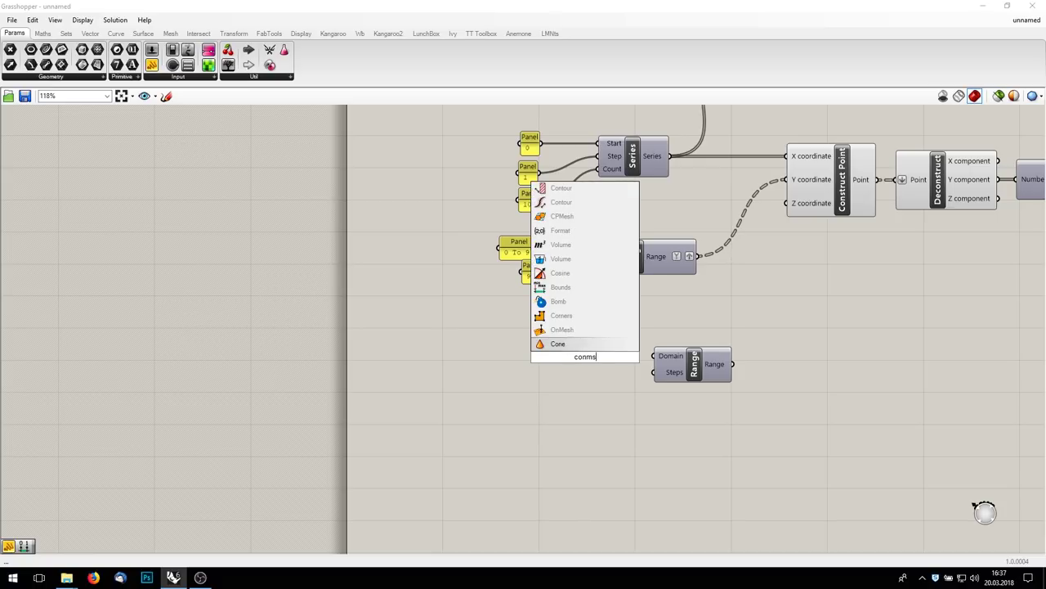
{"action": "type", "text": "struct Domain"}
{"action": "key", "text": "Up"}
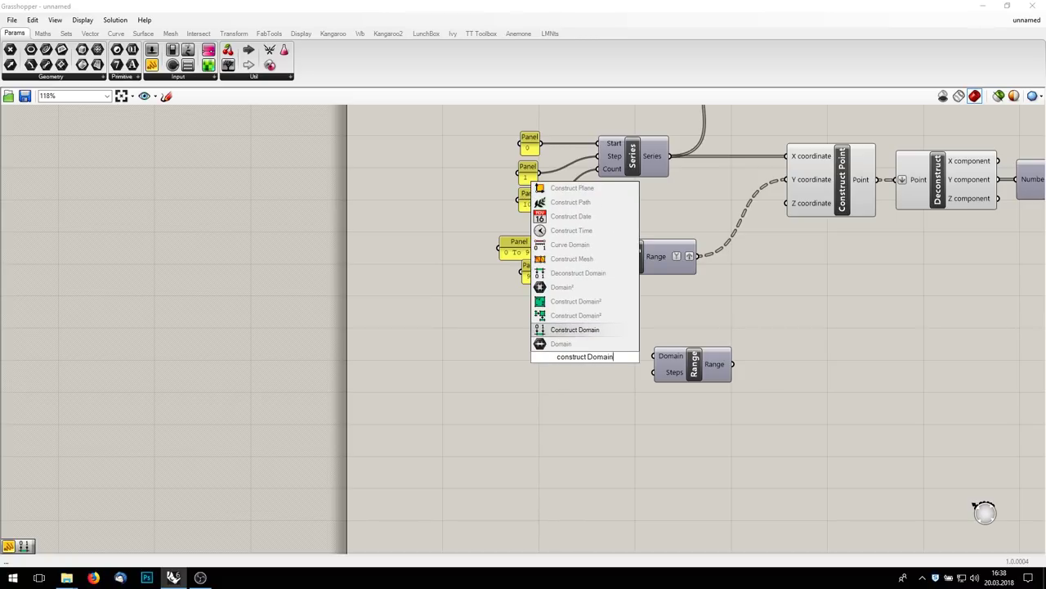
{"action": "key", "text": "Return"}
{"action": "left_click_drag", "start_coordinate": [618, 356], "coordinate": [654, 355]}
{"action": "left_click_drag", "start_coordinate": [502, 363], "coordinate": [555, 350]}
Step: Add an empty panel and a panel containing 90 beside the Construct Domain inputs
{"action": "double_click", "coordinate": [436, 326]}
{"action": "type", "text": "//"}
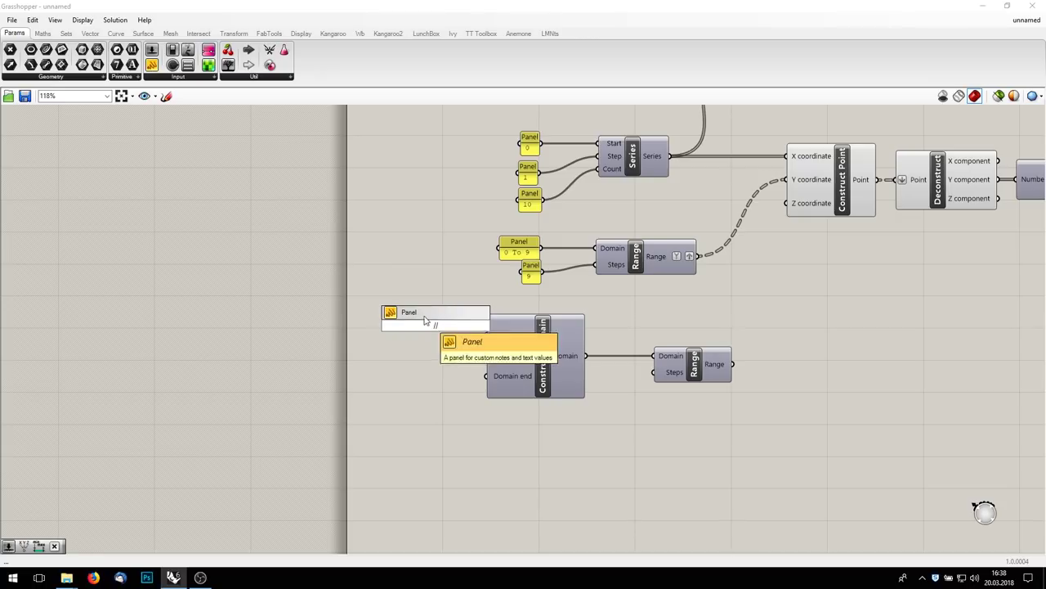
{"action": "key", "text": "Return"}
{"action": "double_click", "coordinate": [415, 395]}
{"action": "type", "text": "//"}
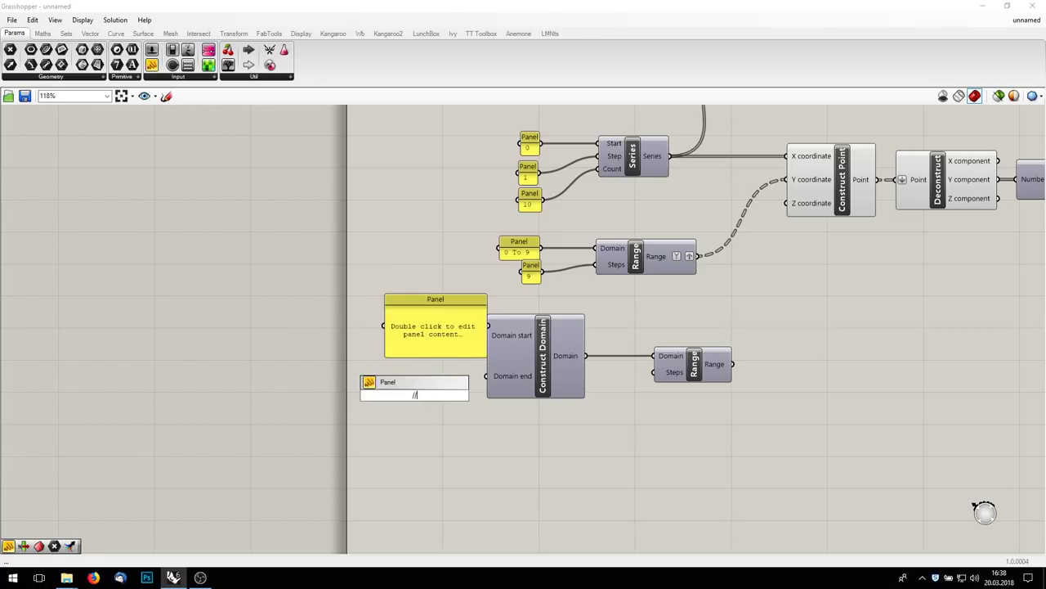
{"action": "type", "text": "90"}
{"action": "key", "text": "Return"}
Step: Replace the empty panel with one containing 0, and connect the 0 and 90 panels to Domain start and Domain end
{"action": "left_click", "coordinate": [453, 342]}
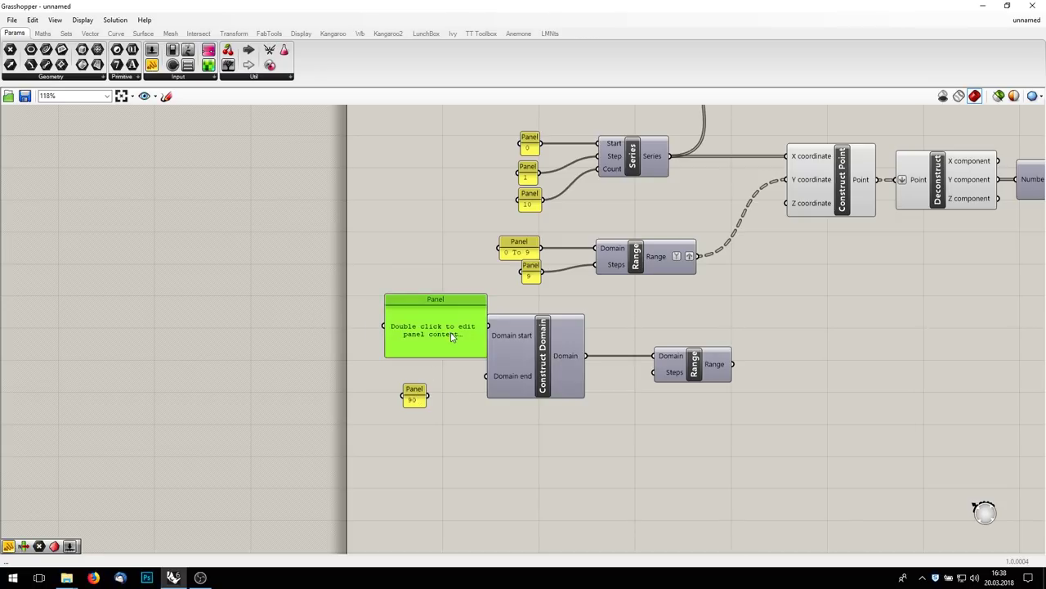
{"action": "key", "text": "Delete"}
{"action": "double_click", "coordinate": [421, 344]}
{"action": "type", "text": "//"}
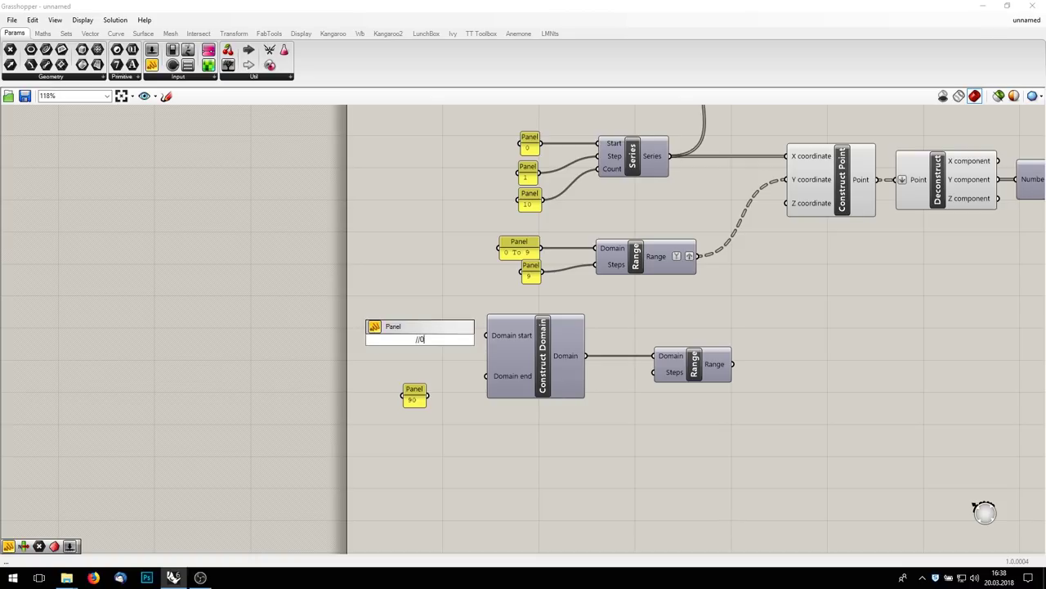
{"action": "type", "text": "0"}
{"action": "key", "text": "Return"}
{"action": "left_click_drag", "start_coordinate": [428, 343], "coordinate": [486, 335]}
{"action": "left_click_drag", "start_coordinate": [429, 398], "coordinate": [487, 376]}
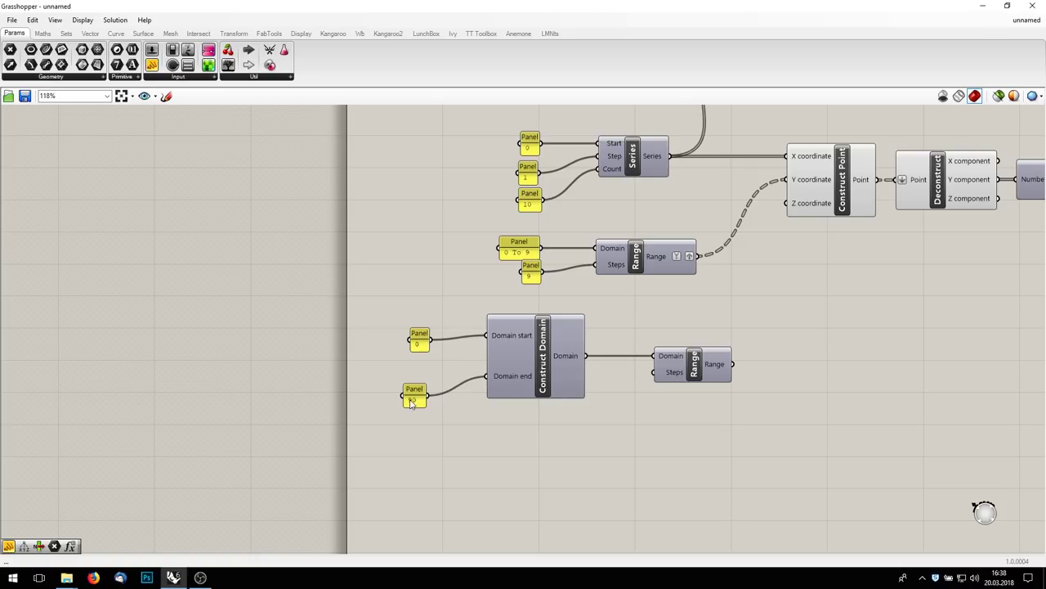
Step: Add a panel containing 9 and connect it to the Steps input of the new Range
{"action": "double_click", "coordinate": [580, 444]}
{"action": "type", "text": "//90"}
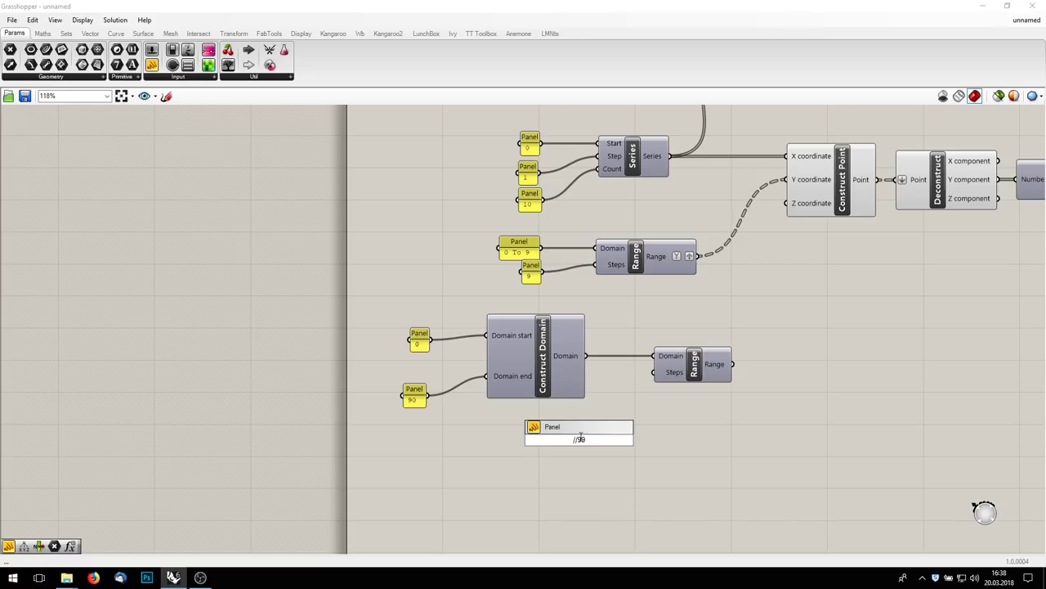
{"action": "key", "text": "Return"}
{"action": "left_click_drag", "start_coordinate": [590, 439], "coordinate": [654, 372]}
Step: Add a panel beside the new Range and connect the Range output to it
{"action": "right_click_drag", "start_coordinate": [722, 365], "coordinate": [658, 360]}
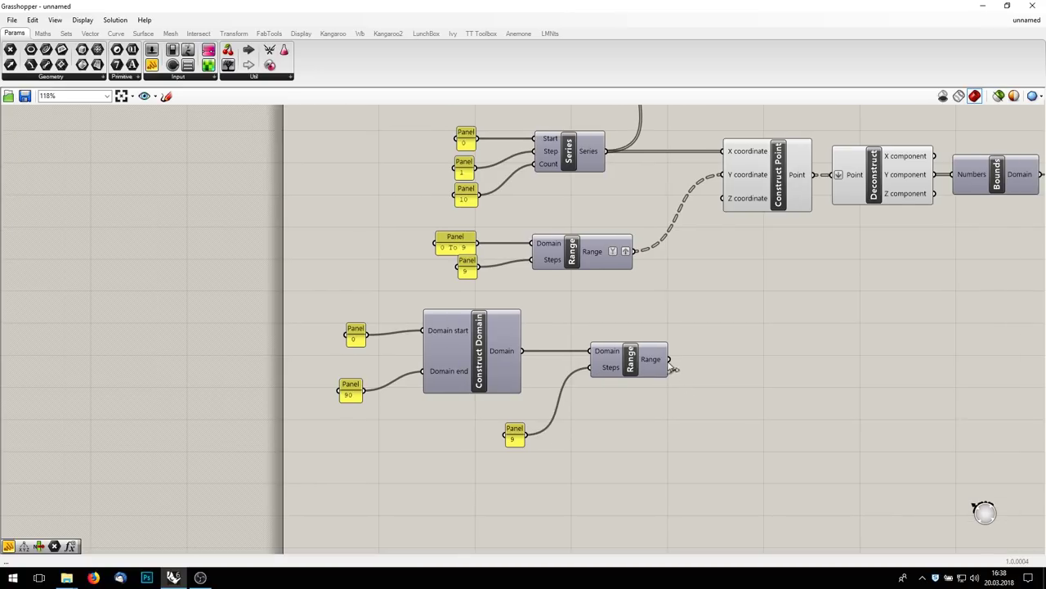
{"action": "double_click", "coordinate": [725, 376]}
{"action": "type", "text": "//"}
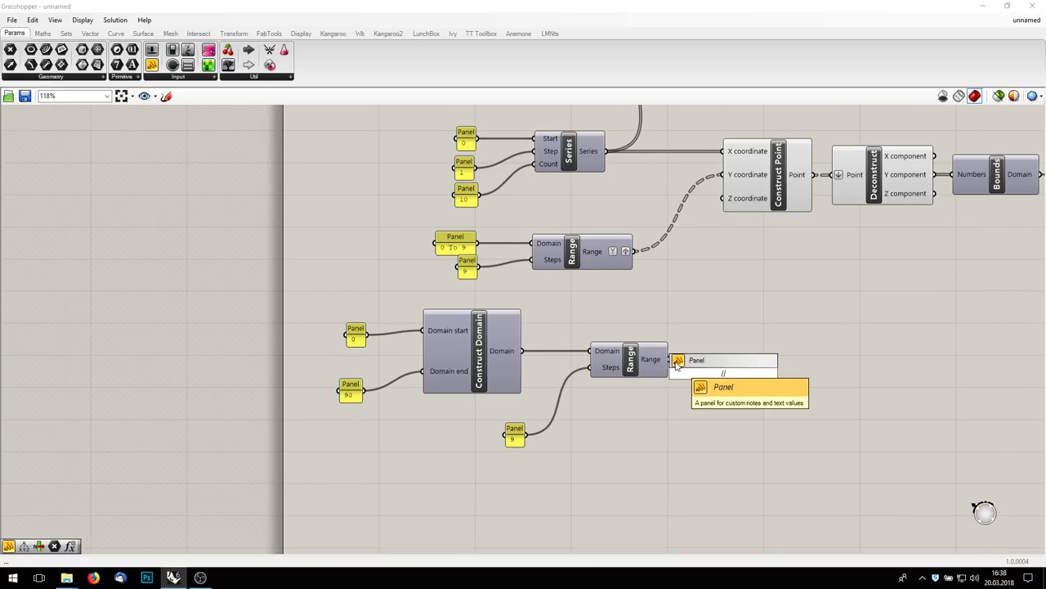
{"action": "key", "text": "Return"}
{"action": "left_click_drag", "start_coordinate": [669, 359], "coordinate": [702, 358]}
{"action": "left_click", "coordinate": [719, 369]}
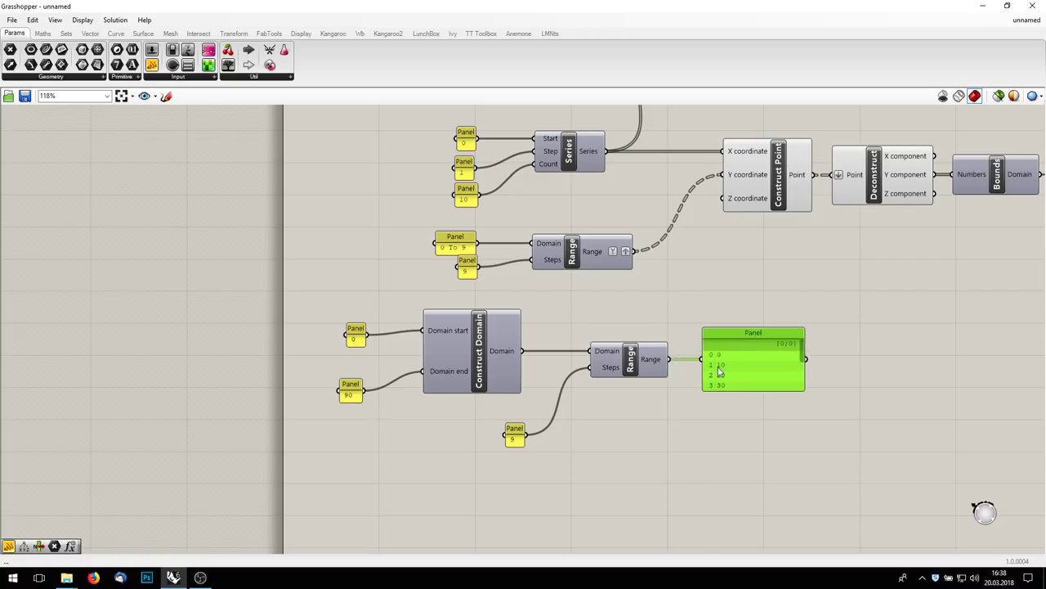
Step: Enlarge the panel on the new Range's output enough to fit the whole list of values
{"action": "left_click_drag", "start_coordinate": [804, 353], "coordinate": [805, 412]}
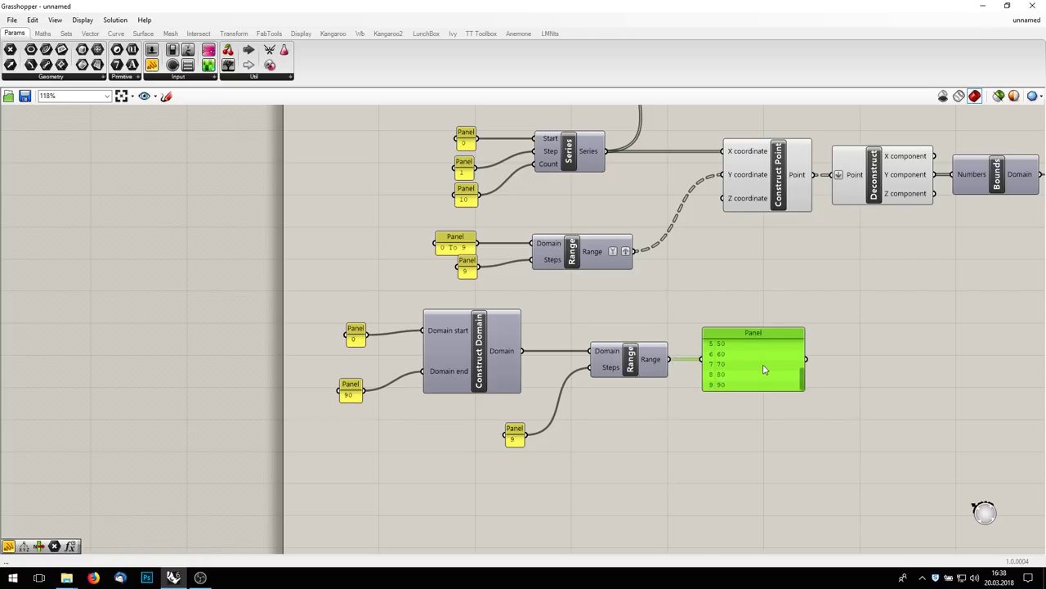
{"action": "key", "text": "Delete"}
{"action": "right_click_drag", "start_coordinate": [771, 319], "coordinate": [757, 327]}
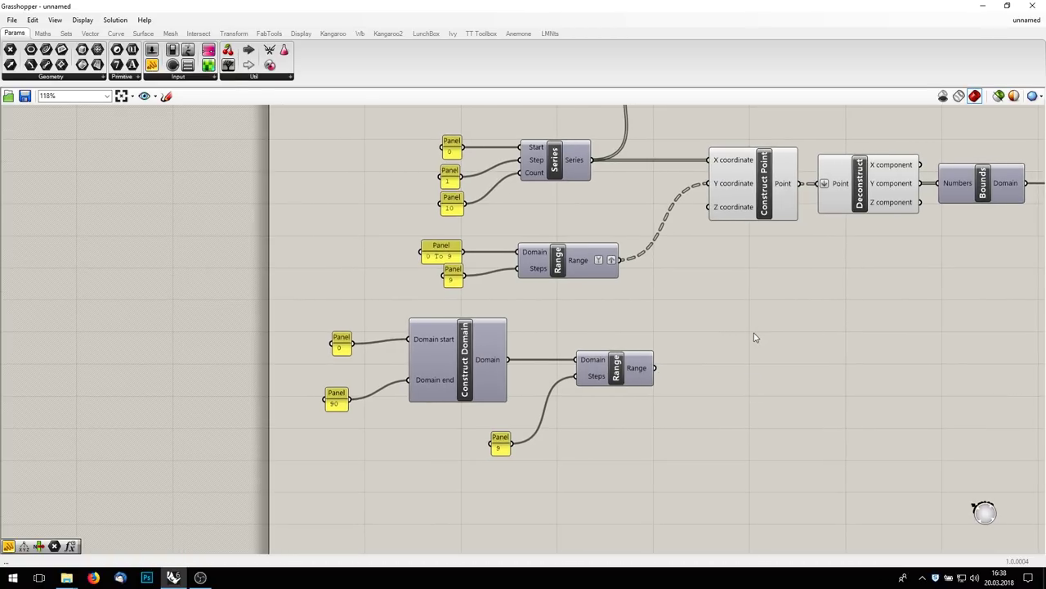
{"action": "key", "text": "ctrl+z"}
{"action": "left_click_drag", "start_coordinate": [725, 336], "coordinate": [723, 288]}
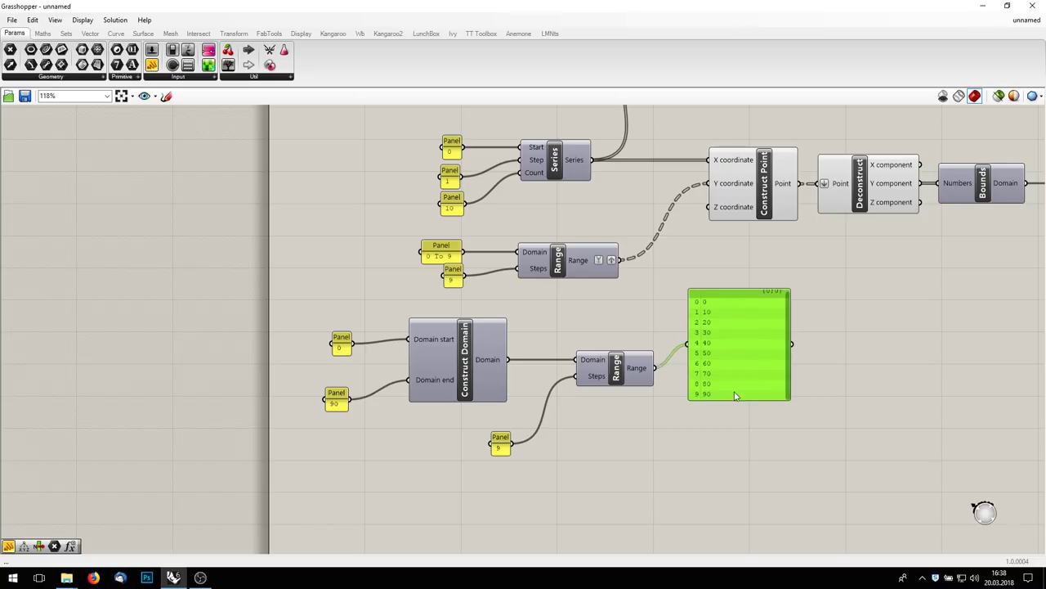
{"action": "left_click_drag", "start_coordinate": [731, 399], "coordinate": [732, 417]}
{"action": "left_click_drag", "start_coordinate": [740, 364], "coordinate": [736, 378]}
Step: Add a Remap Numbers component and connect the Range values panel to its Value input
{"action": "right_click_drag", "start_coordinate": [797, 377], "coordinate": [715, 381]}
{"action": "left_click", "coordinate": [872, 377]}
{"action": "double_click", "coordinate": [873, 378]}
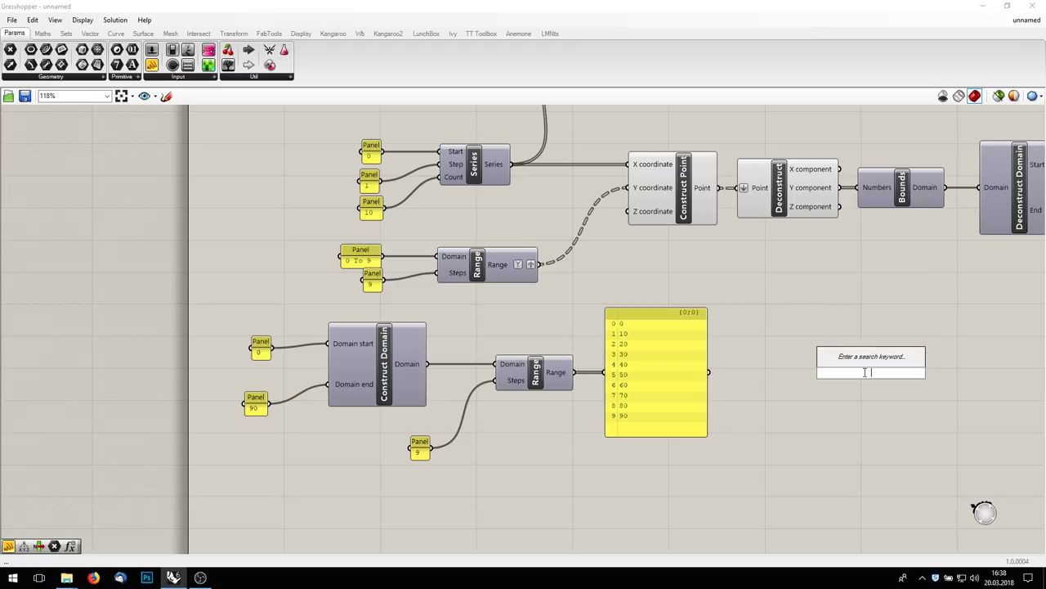
{"action": "type", "text": "remap"}
{"action": "key", "text": "Return"}
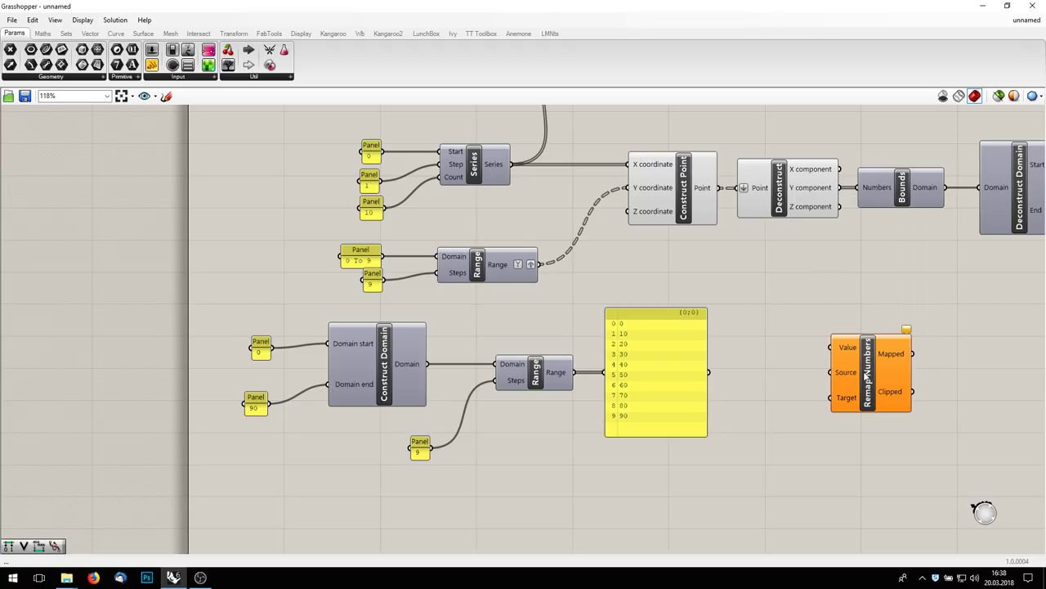
{"action": "mouse_move", "coordinate": [840, 359]}
{"action": "left_mouse_down"}
{"action": "mouse_move", "coordinate": [778, 367]}
{"action": "mouse_move", "coordinate": [843, 366]}
{"action": "left_mouse_up"}
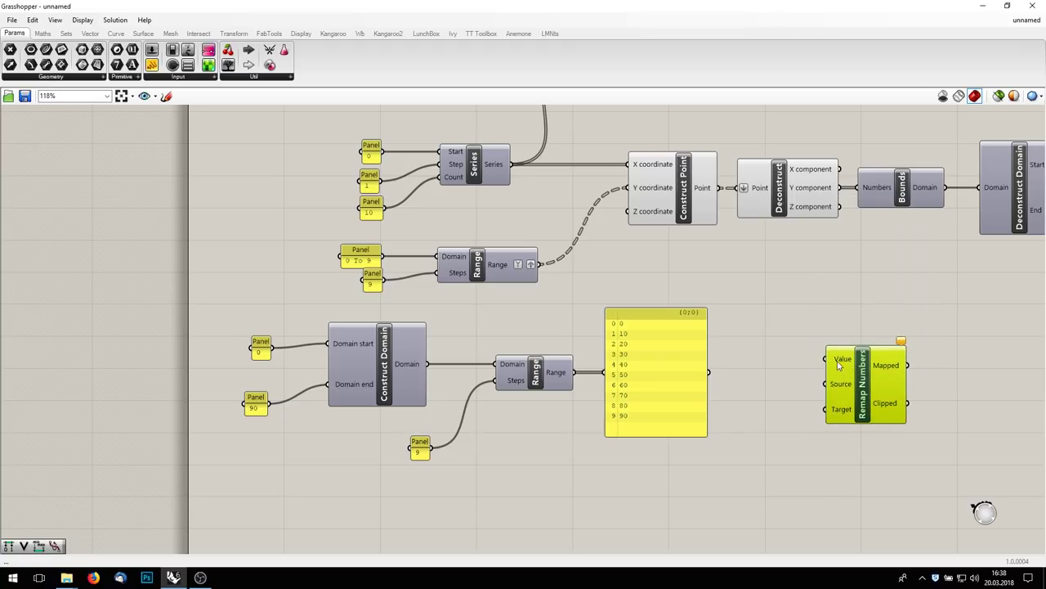
{"action": "mouse_move", "coordinate": [715, 379]}
{"action": "left_mouse_down"}
{"action": "mouse_move", "coordinate": [846, 344]}
{"action": "mouse_move", "coordinate": [736, 381]}
{"action": "mouse_move", "coordinate": [773, 370]}
{"action": "left_mouse_up"}
{"action": "left_click_drag", "start_coordinate": [841, 365], "coordinate": [821, 372]}
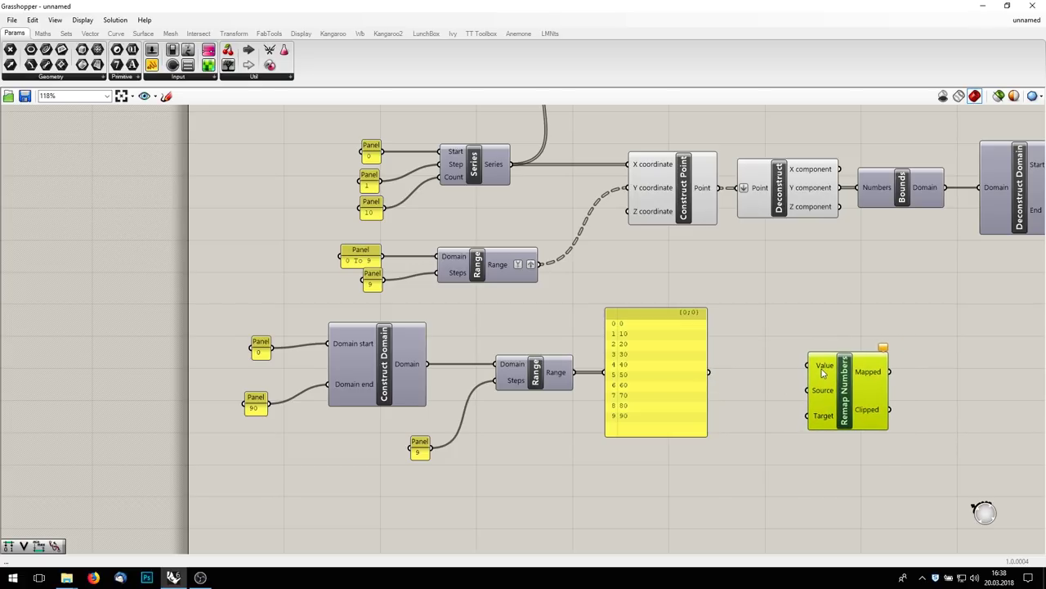
{"action": "left_click_drag", "start_coordinate": [709, 373], "coordinate": [818, 373]}
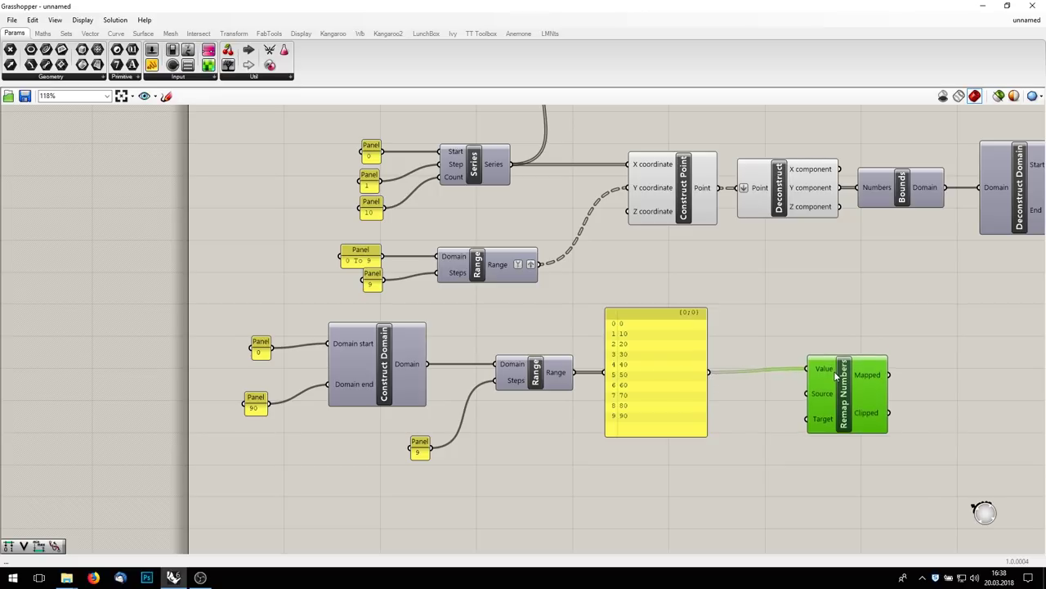
{"action": "left_click_drag", "start_coordinate": [844, 407], "coordinate": [886, 407]}
Step: Add a panel containing 0 To 100 and connect it to the Source input of Remap Numbers
{"action": "right_click_drag", "start_coordinate": [762, 428], "coordinate": [701, 422]}
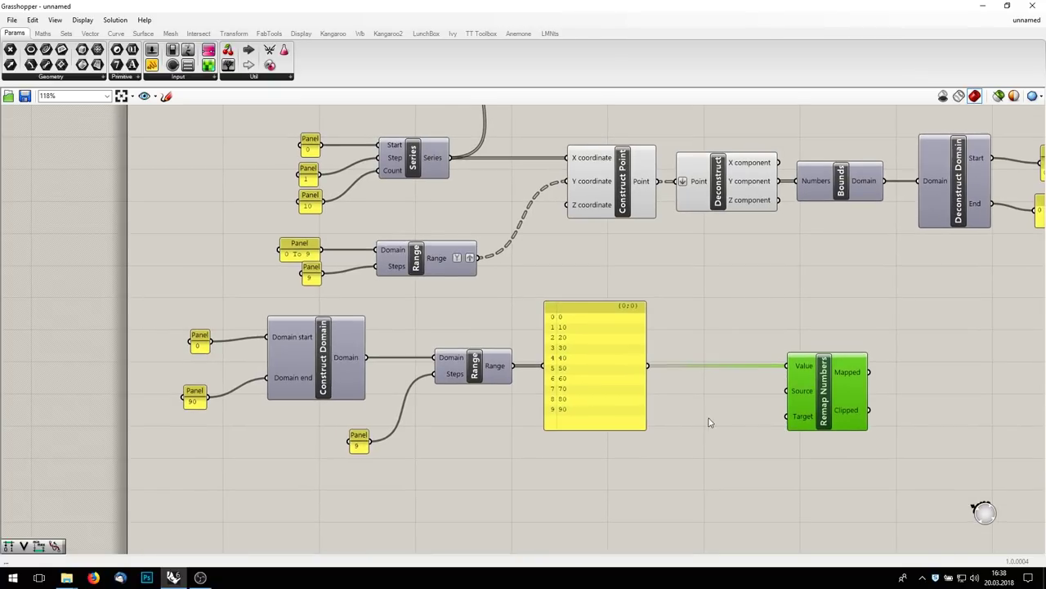
{"action": "double_click", "coordinate": [710, 413]}
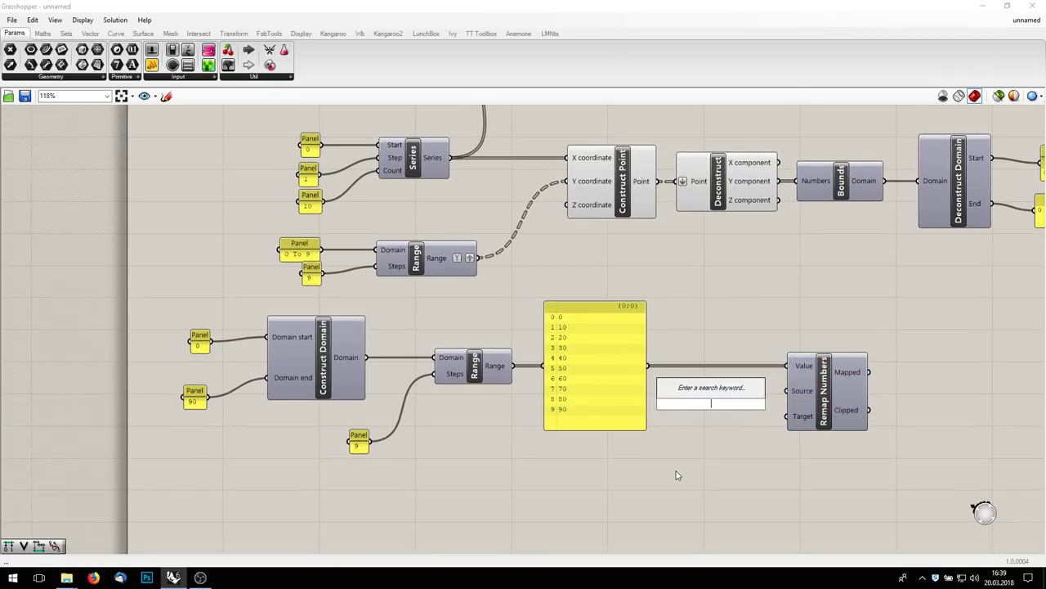
{"action": "type", "text": "//"}
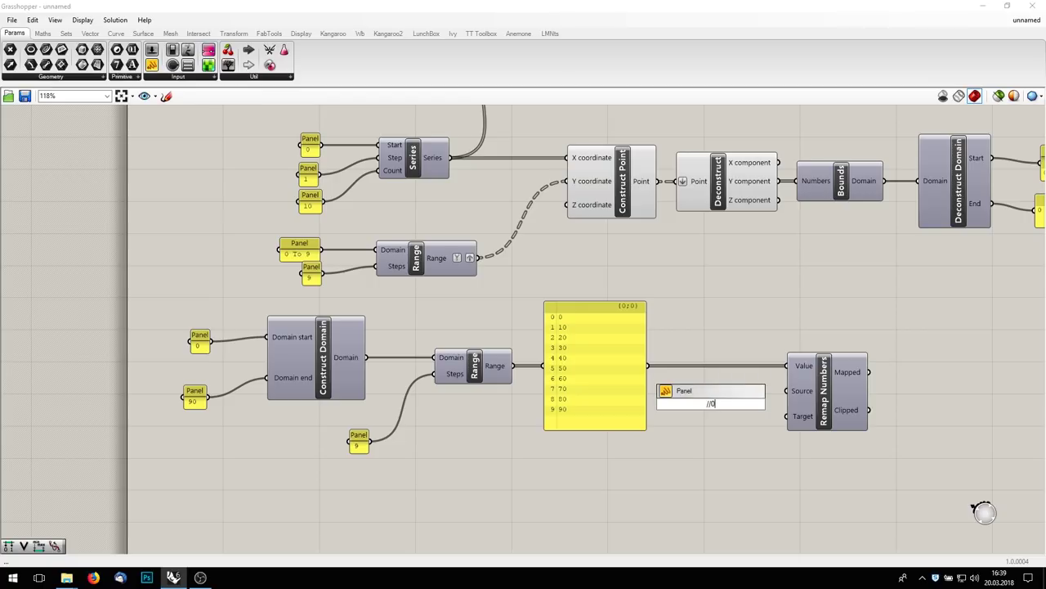
{"action": "type", "text": "0 To 100"}
{"action": "key", "text": "Return"}
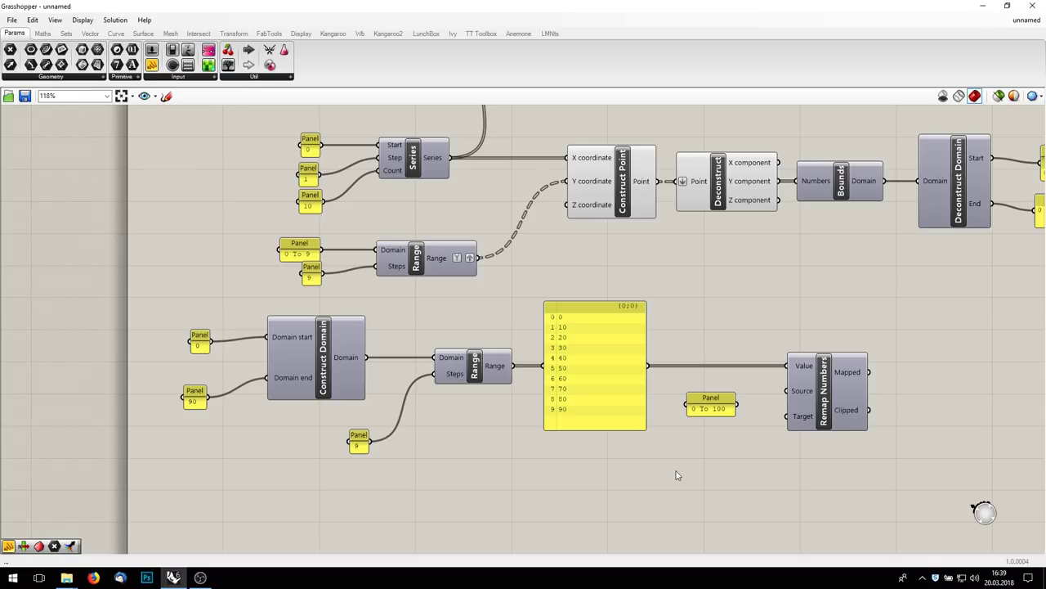
{"action": "left_click_drag", "start_coordinate": [737, 406], "coordinate": [799, 395]}
Step: Duplicate the 0 To 100 panel, change the copy to 0 To 1, and connect it to the Target input
{"action": "left_click_drag", "start_coordinate": [715, 404], "coordinate": [714, 432]}
{"action": "double_click", "coordinate": [715, 432]}
{"action": "double_click", "coordinate": [664, 371]}
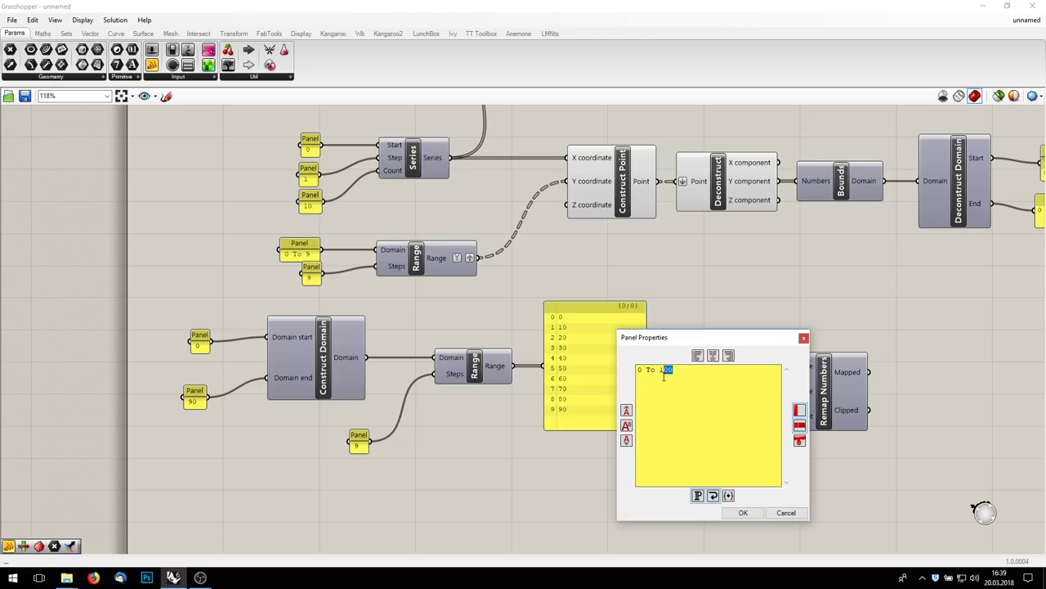
{"action": "type", "text": "1"}
{"action": "left_click", "coordinate": [743, 512]}
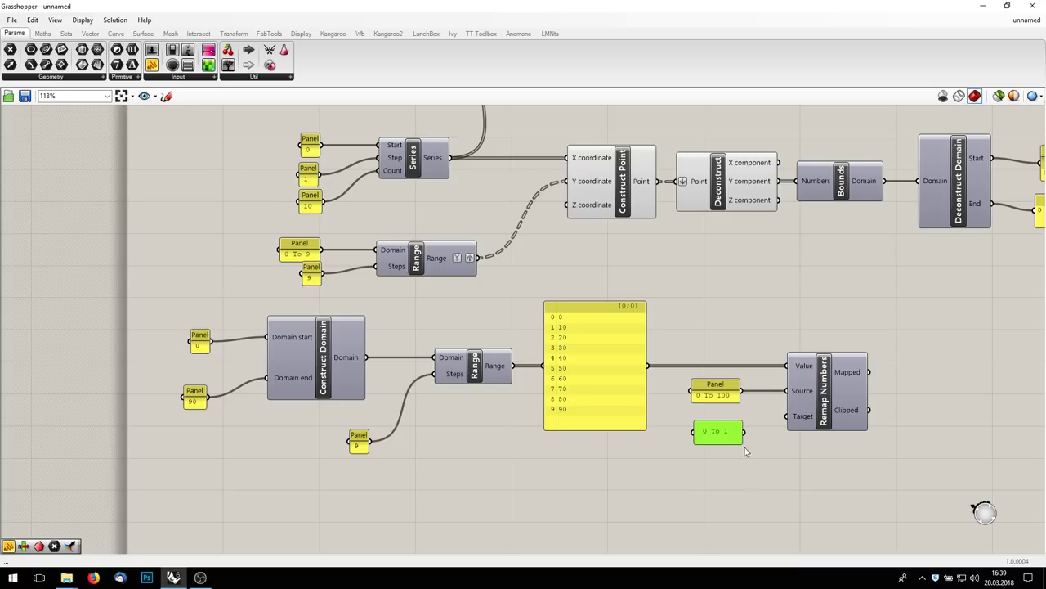
{"action": "left_click_drag", "start_coordinate": [744, 432], "coordinate": [718, 420]}
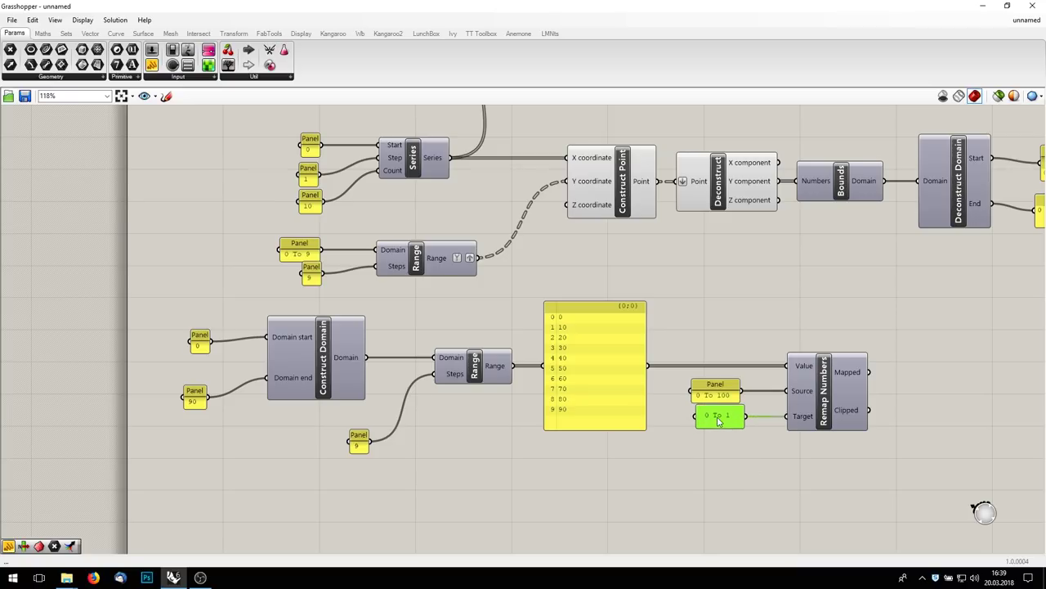
Step: Add a panel beside Remap Numbers and connect the Mapped output to it
{"action": "right_click_drag", "start_coordinate": [1002, 414], "coordinate": [778, 395]}
{"action": "double_click", "coordinate": [779, 390]}
{"action": "type", "text": "/panel"}
{"action": "key", "text": "Return"}
{"action": "left_click_drag", "start_coordinate": [645, 353], "coordinate": [727, 389]}
{"action": "mouse_move", "coordinate": [773, 360]}
{"action": "left_mouse_down"}
{"action": "mouse_move", "coordinate": [774, 258]}
{"action": "mouse_move", "coordinate": [754, 374]}
{"action": "mouse_move", "coordinate": [753, 364]}
{"action": "left_mouse_up"}
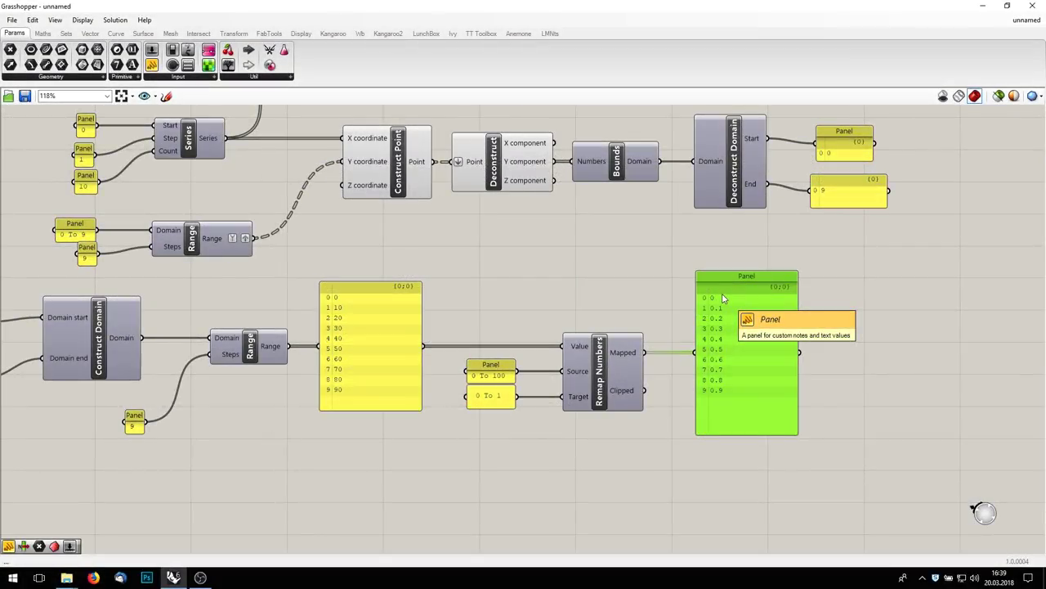
Step: Add a Graph Mapper in the empty canvas area below the Construct Domain and Range group
{"action": "scroll", "coordinate": [707, 341], "scroll_direction": "down", "scroll_amount": 2}
{"action": "right_click_drag", "start_coordinate": [706, 341], "coordinate": [699, 253]}
{"action": "scroll", "coordinate": [699, 253], "scroll_direction": "down", "scroll_amount": 2}
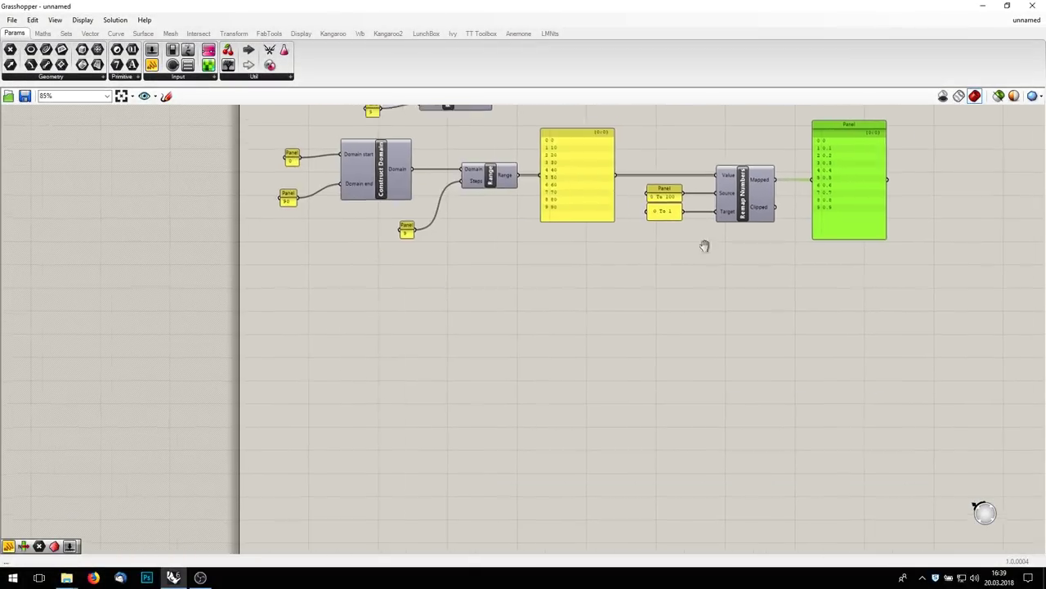
{"action": "right_click_drag", "start_coordinate": [656, 305], "coordinate": [656, 341]}
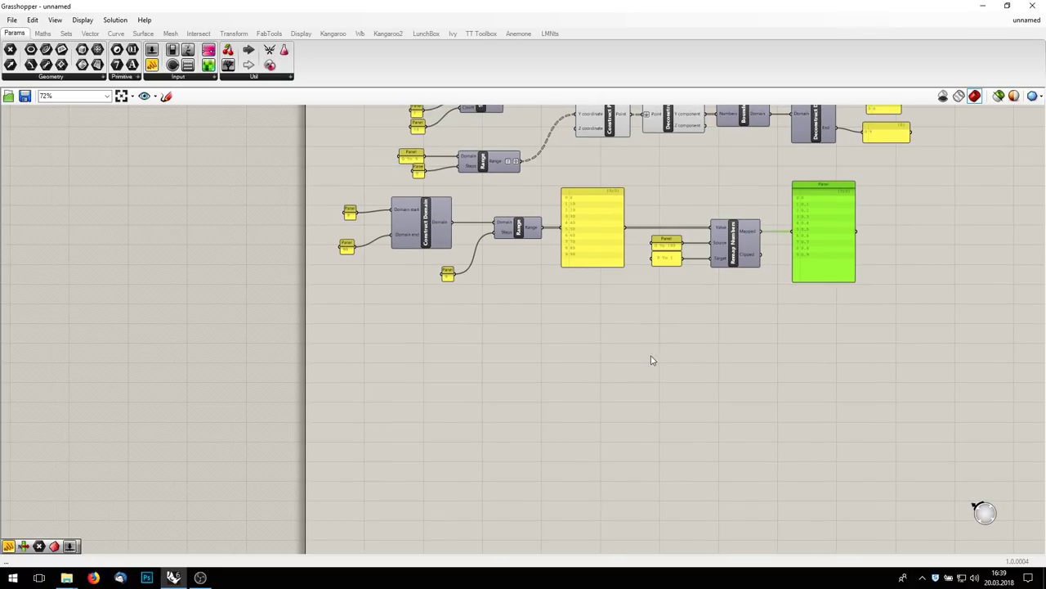
{"action": "double_click", "coordinate": [497, 345]}
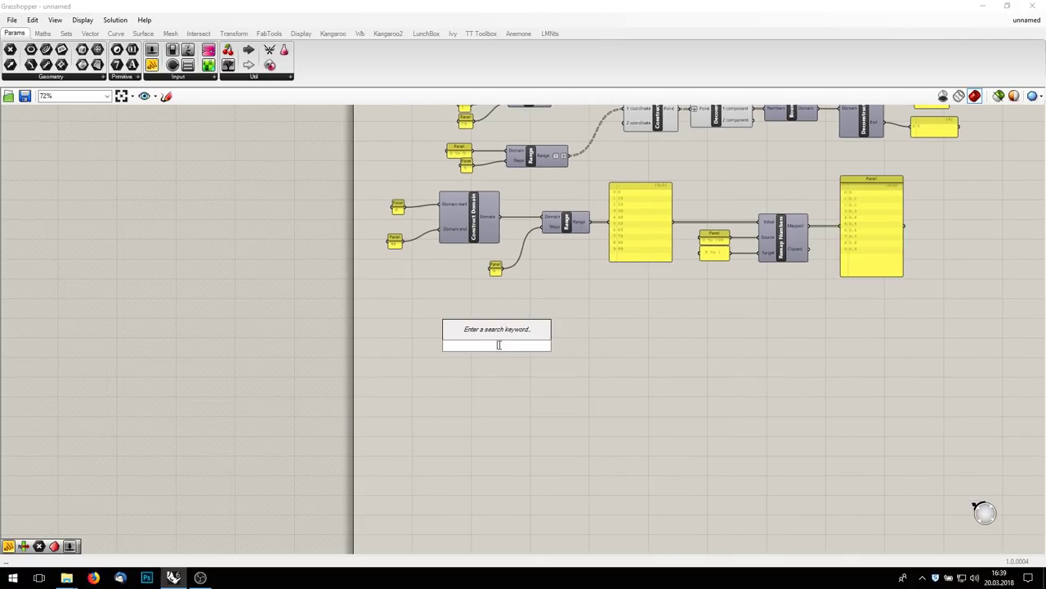
{"action": "type", "text": "graph"}
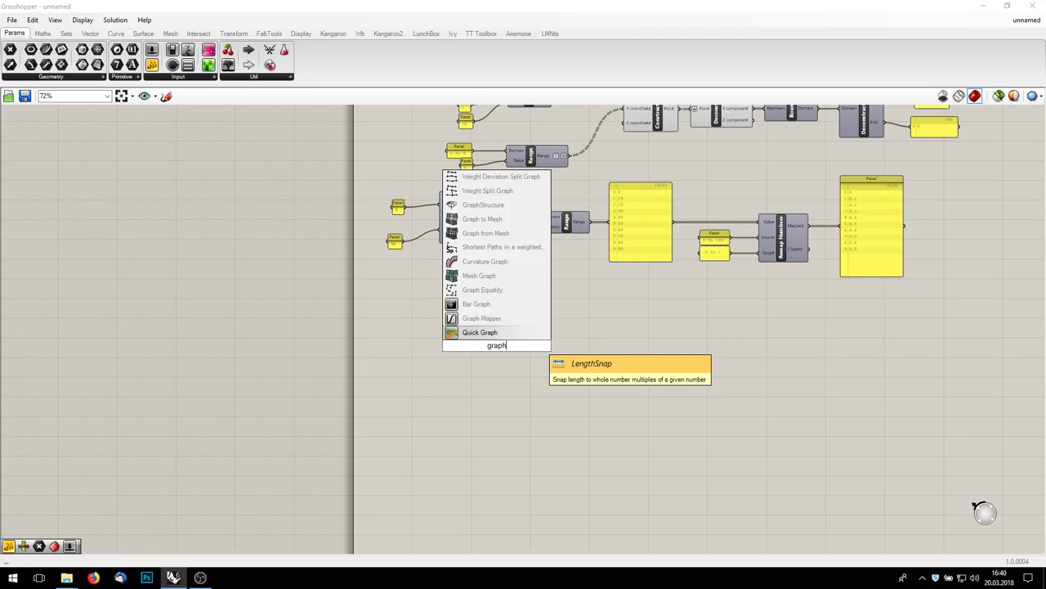
{"action": "left_click", "coordinate": [491, 318]}
{"action": "scroll", "coordinate": [504, 334], "scroll_direction": "up", "scroll_amount": 3}
{"action": "left_click_drag", "start_coordinate": [506, 338], "coordinate": [593, 338]}
Step: Add a Series component in front of the Graph Mapper's input
{"action": "left_click", "coordinate": [346, 365]}
{"action": "double_click", "coordinate": [345, 369]}
{"action": "type", "text": "Series"}
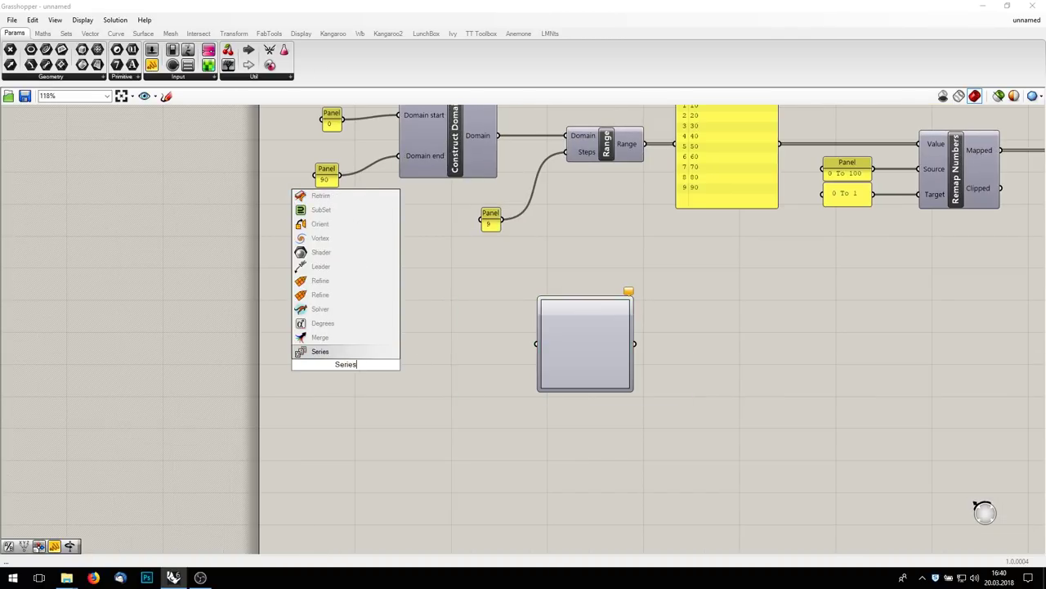
{"action": "key", "text": "Return"}
Step: Connect the existing 0, 1 and 10 panels to the new Series' Start, Step and Count, and its output to the Graph Mapper
{"action": "scroll", "coordinate": [353, 363], "scroll_direction": "down", "scroll_amount": 4}
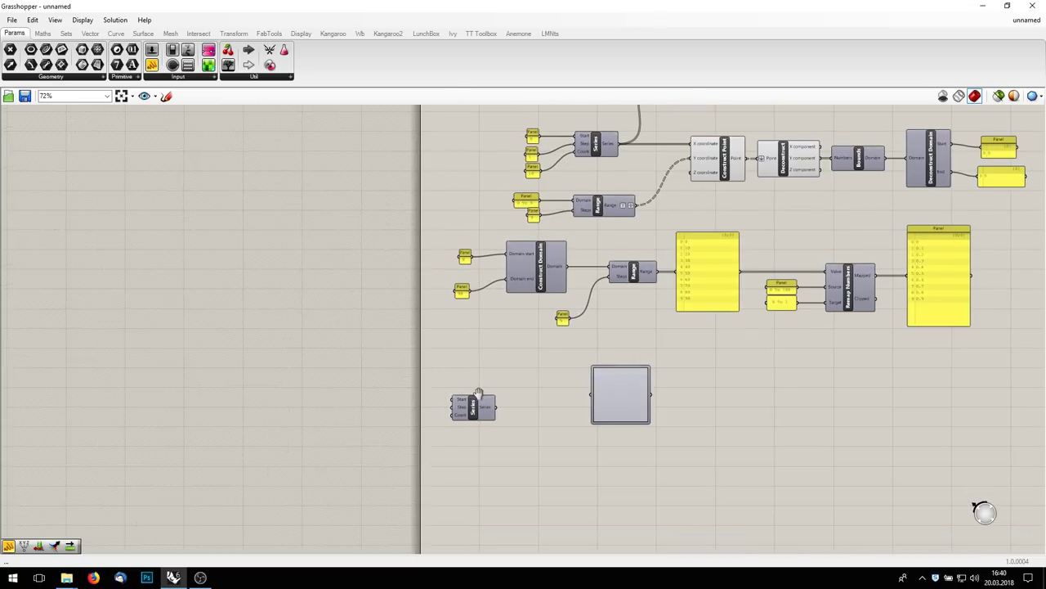
{"action": "left_click_drag", "start_coordinate": [535, 157], "coordinate": [448, 420]}
{"action": "left_click_drag", "start_coordinate": [536, 188], "coordinate": [447, 426]}
{"action": "left_click_drag", "start_coordinate": [536, 193], "coordinate": [622, 412]}
{"action": "scroll", "coordinate": [529, 423], "scroll_direction": "up", "scroll_amount": 3}
{"action": "left_click_drag", "start_coordinate": [508, 427], "coordinate": [514, 422]}
{"action": "scroll", "coordinate": [683, 410], "scroll_direction": "up", "scroll_amount": 2}
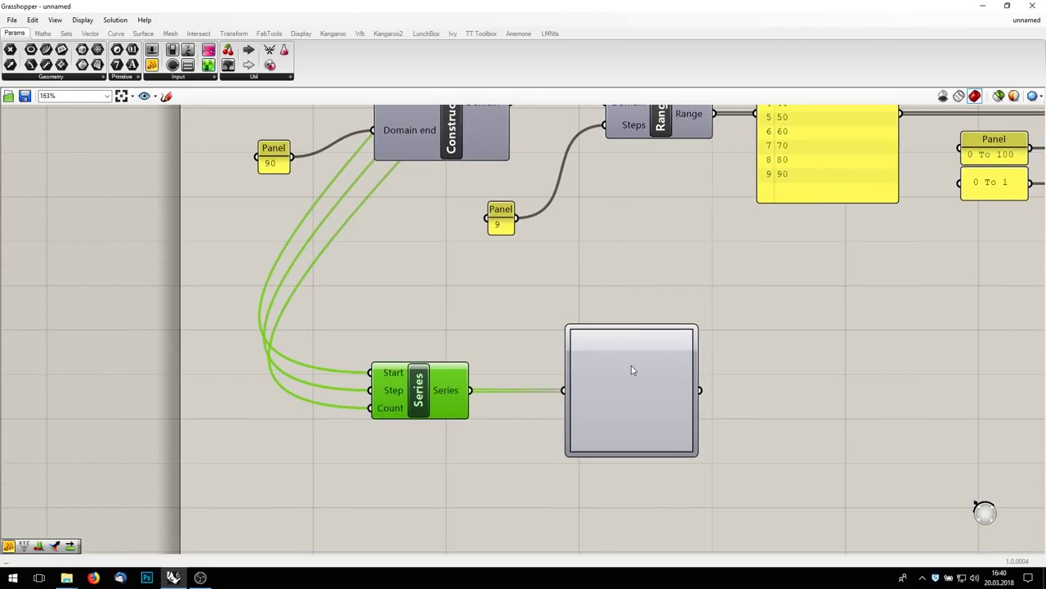
Step: Set the Graph Mapper's graph type to Gaussian
{"action": "right_click", "coordinate": [623, 391]}
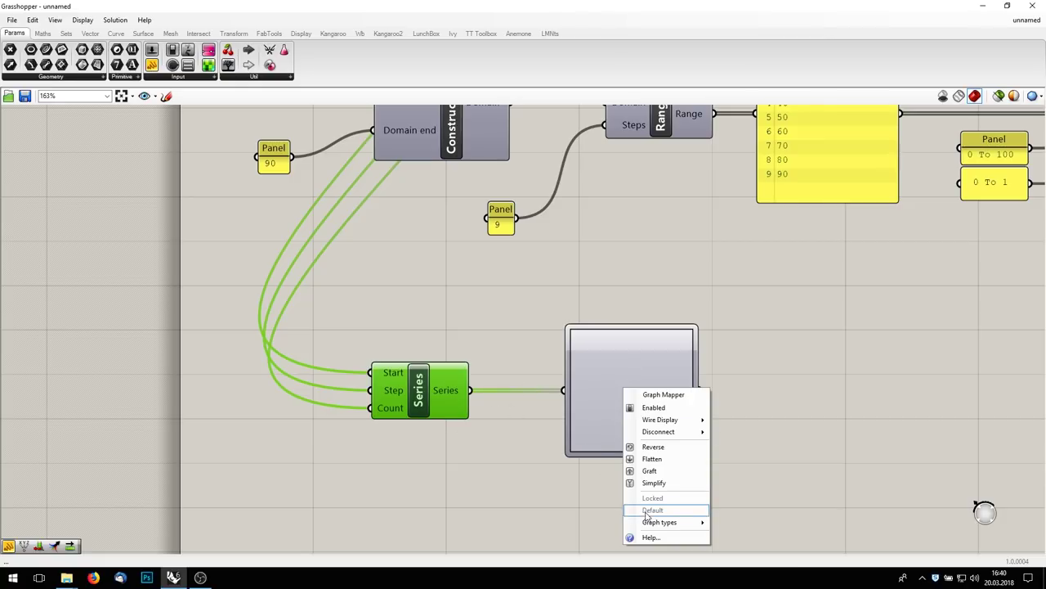
{"action": "mouse_move", "coordinate": [700, 526]}
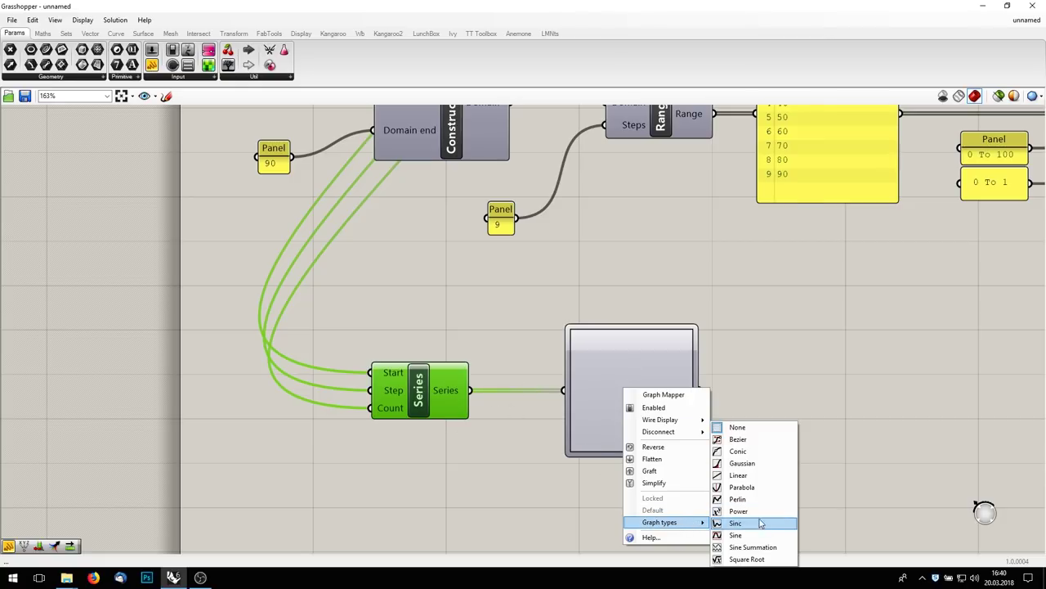
{"action": "left_click", "coordinate": [742, 463]}
{"action": "left_click_drag", "start_coordinate": [632, 390], "coordinate": [616, 451]}
{"action": "double_click", "coordinate": [629, 331]}
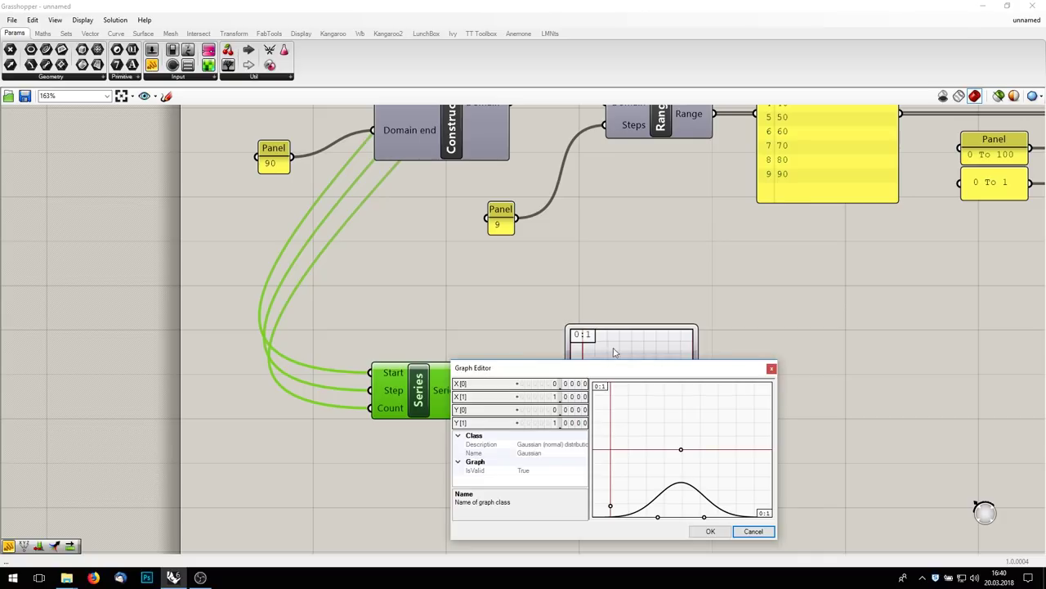
{"action": "left_click", "coordinate": [771, 368]}
{"action": "mouse_move", "coordinate": [455, 393]}
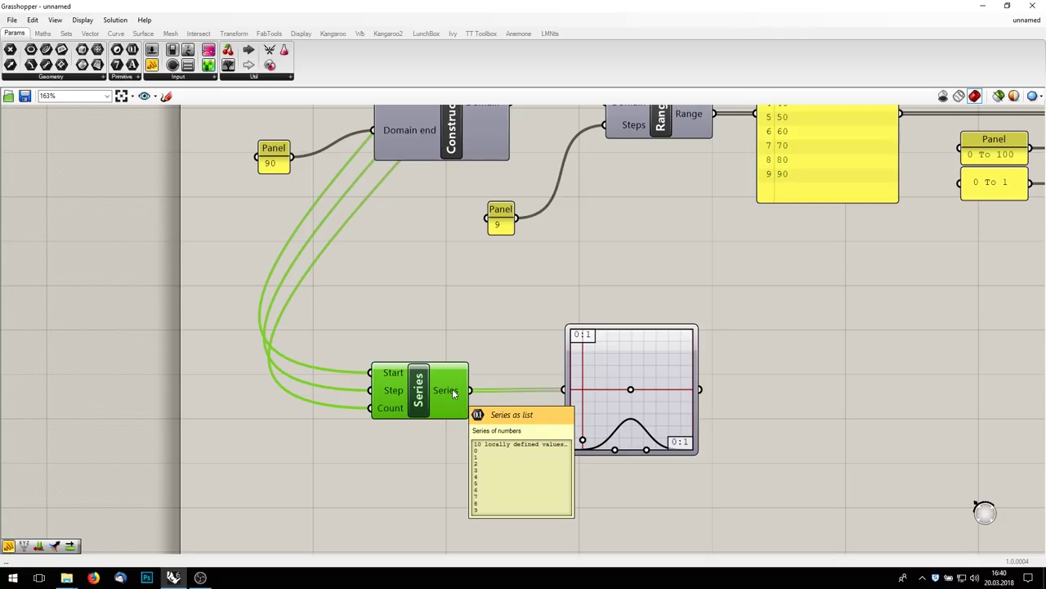
{"action": "right_click", "coordinate": [583, 342]}
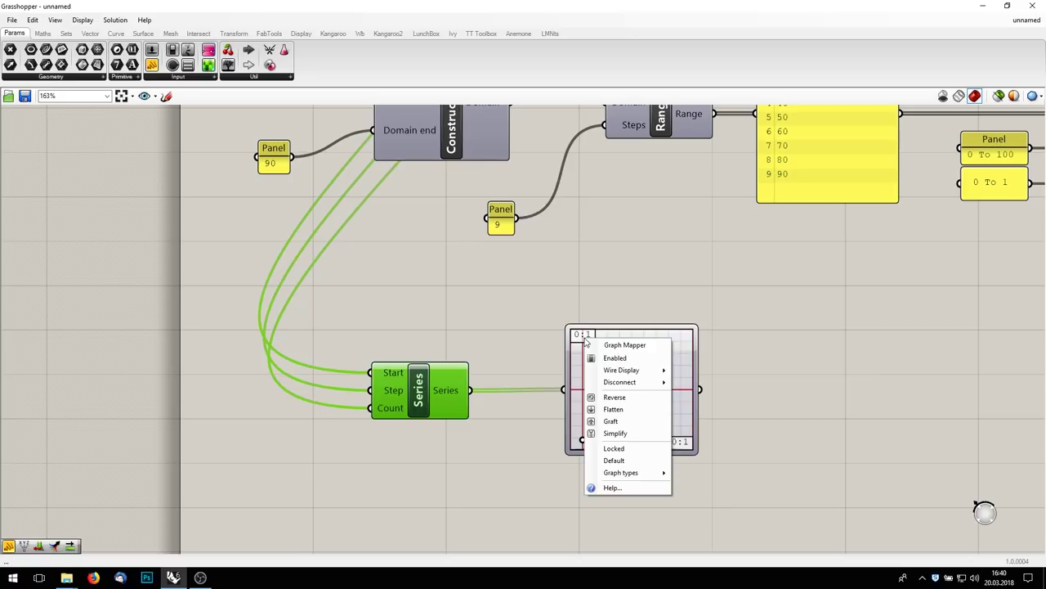
{"action": "left_click", "coordinate": [584, 340]}
Step: Set the upper limits of the Graph Mapper's X and Y domains to 9 in the Graph Editor
{"action": "double_click", "coordinate": [583, 339]}
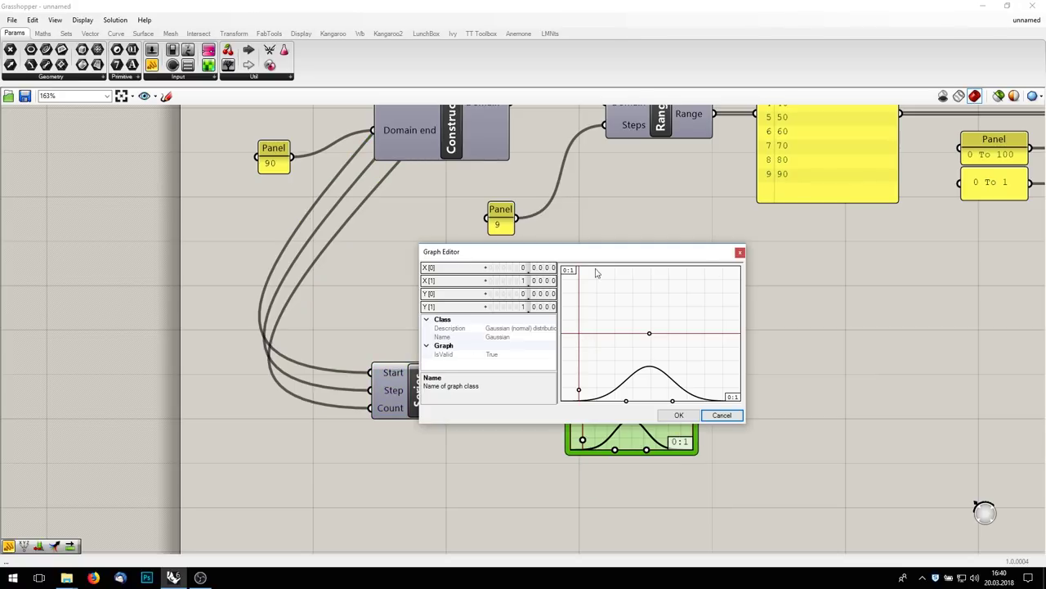
{"action": "left_click_drag", "start_coordinate": [526, 282], "coordinate": [547, 190]}
{"action": "left_click_drag", "start_coordinate": [530, 310], "coordinate": [568, 221]}
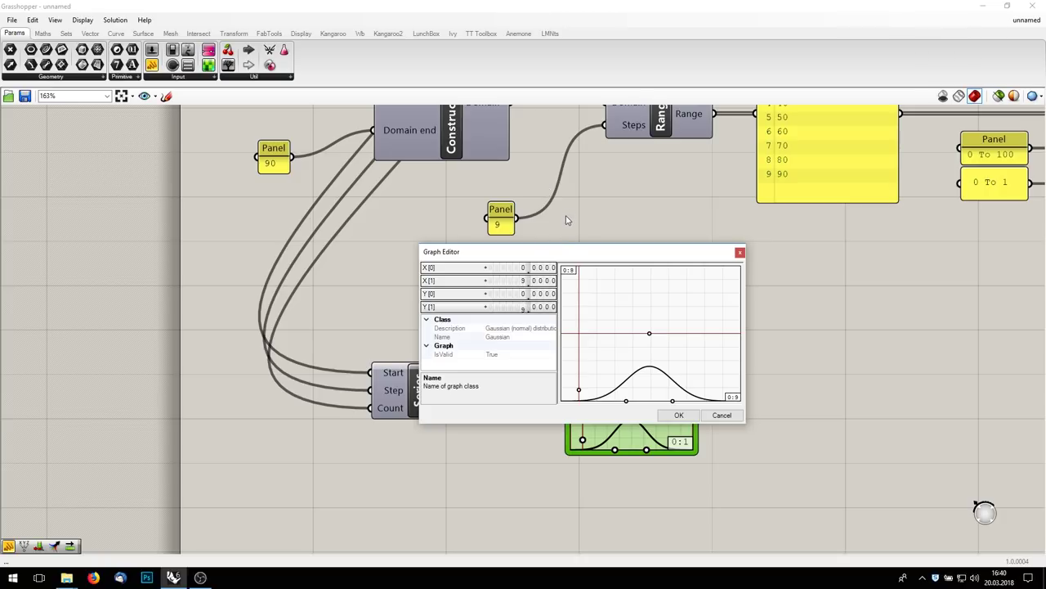
{"action": "left_click", "coordinate": [679, 415]}
{"action": "right_click_drag", "start_coordinate": [778, 405], "coordinate": [720, 376]}
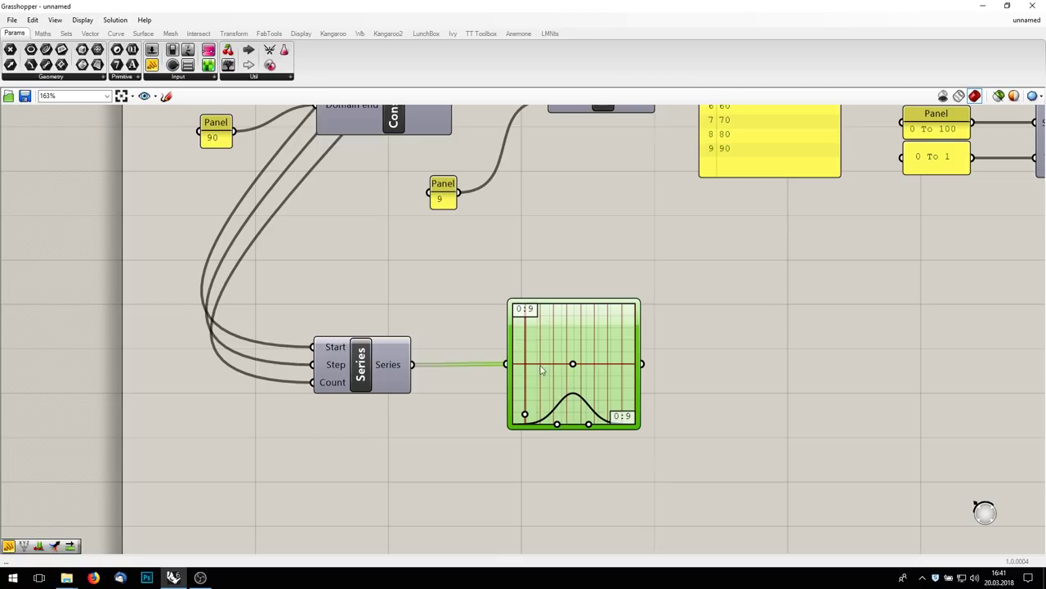
Step: Check the Graph Mapper's output values in a temporary connected panel, and remove that panel
{"action": "right_click_drag", "start_coordinate": [425, 370], "coordinate": [463, 327]}
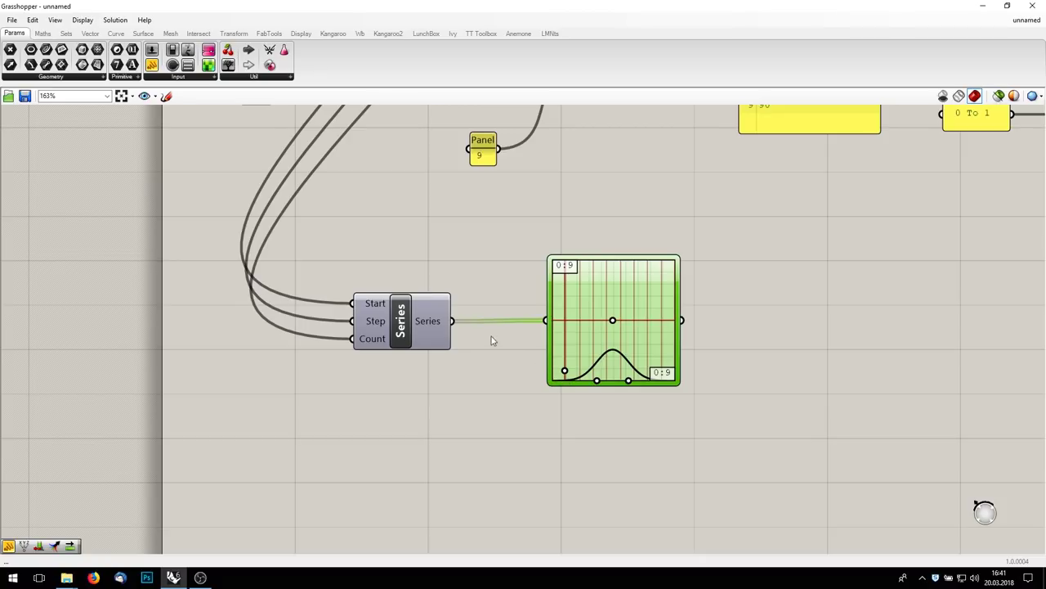
{"action": "mouse_move", "coordinate": [433, 327]}
{"action": "left_click_drag", "start_coordinate": [150, 65], "coordinate": [782, 342]}
{"action": "left_click_drag", "start_coordinate": [683, 320], "coordinate": [727, 317]}
{"action": "scroll", "coordinate": [763, 369], "scroll_direction": "up", "scroll_amount": 2}
{"action": "right_click_drag", "start_coordinate": [763, 368], "coordinate": [677, 338]}
{"action": "left_click_drag", "start_coordinate": [678, 281], "coordinate": [679, 285]}
{"action": "left_click_drag", "start_coordinate": [816, 249], "coordinate": [818, 303]}
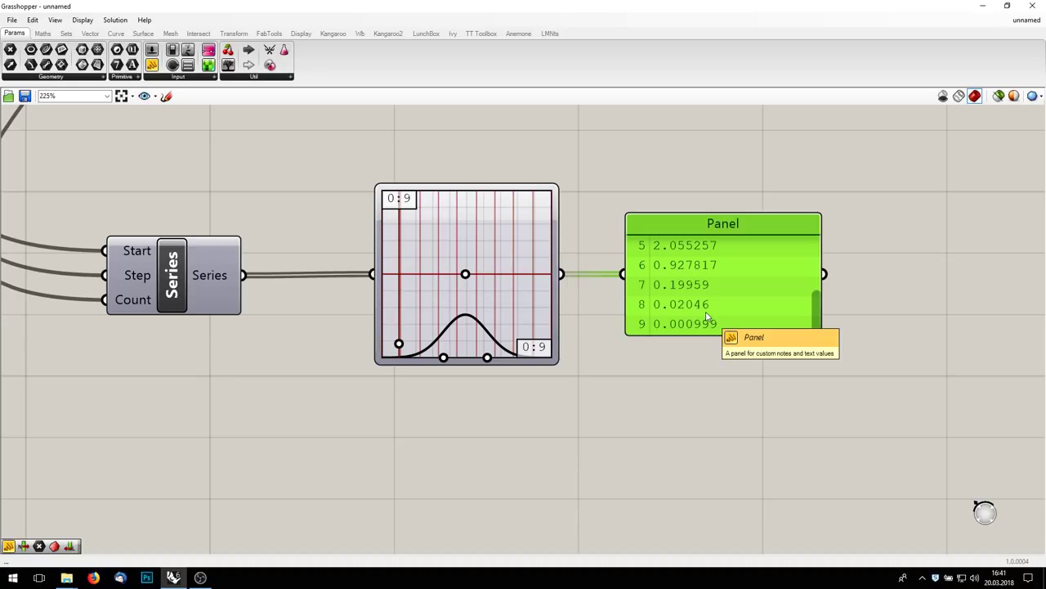
{"action": "key", "text": "Delete"}
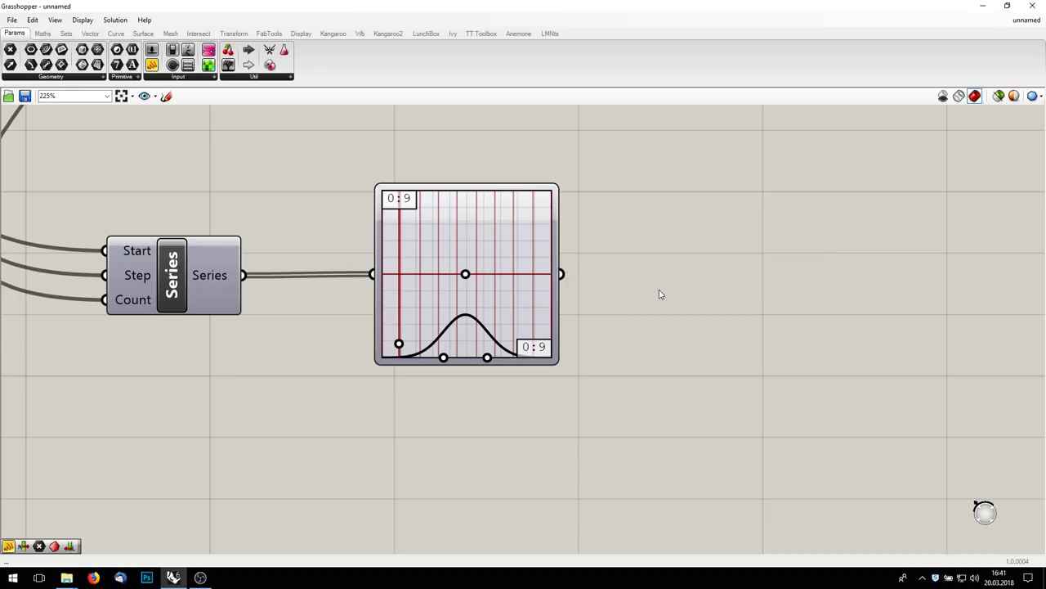
Step: Add a Number parameter beside the Graph Mapper and connect the mapper's output to it
{"action": "double_click", "coordinate": [659, 289]}
{"action": "type", "text": "numk"}
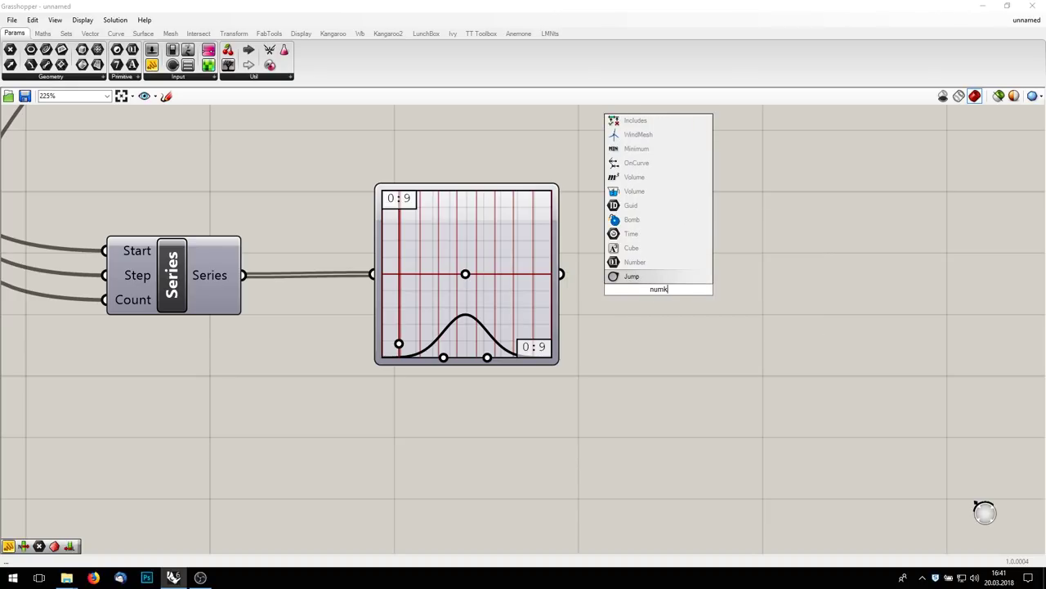
{"action": "key", "text": "Up"}
{"action": "key", "text": "Return"}
{"action": "left_click_drag", "start_coordinate": [562, 276], "coordinate": [624, 288]}
{"action": "left_click_drag", "start_coordinate": [659, 298], "coordinate": [670, 253]}
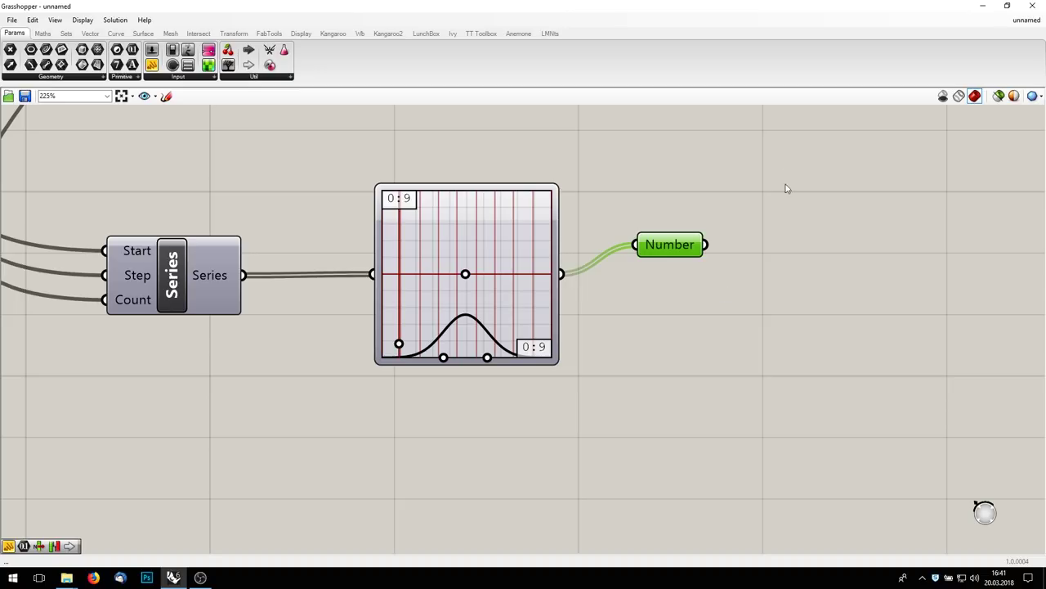
Step: Reduce the Grasshopper window so the Rhino viewport shows, and add a Move component beside the Number parameter
{"action": "double_click", "coordinate": [843, 172]}
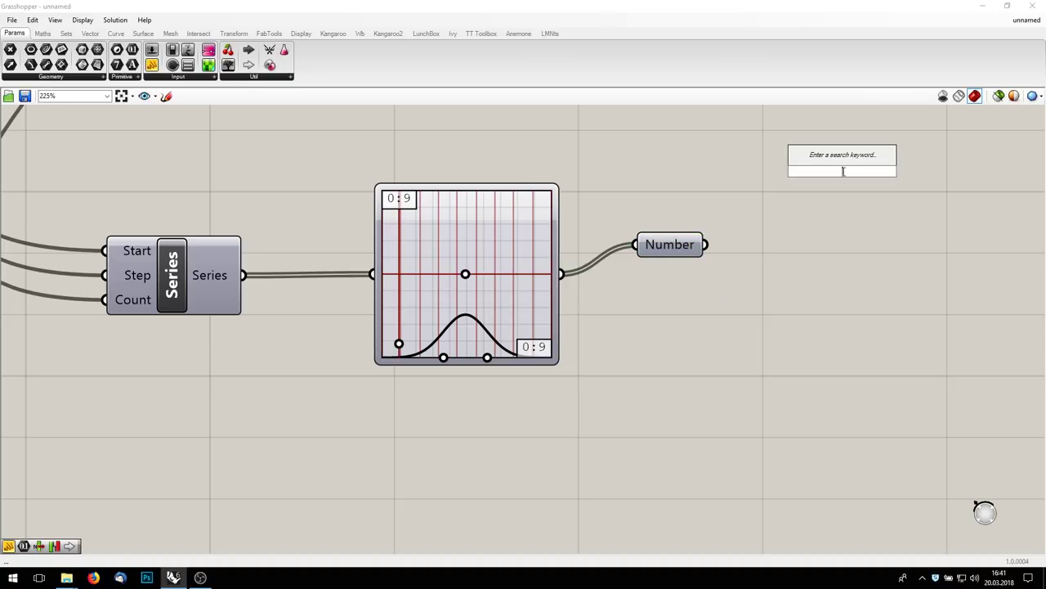
{"action": "left_click_drag", "start_coordinate": [611, 15], "coordinate": [733, 245]}
{"action": "scroll", "coordinate": [873, 453], "scroll_direction": "down", "scroll_amount": 3}
{"action": "right_click_drag", "start_coordinate": [843, 474], "coordinate": [642, 523]}
{"action": "scroll", "coordinate": [779, 487], "scroll_direction": "down", "scroll_amount": 3}
{"action": "double_click", "coordinate": [799, 494]}
{"action": "type", "text": "point"}
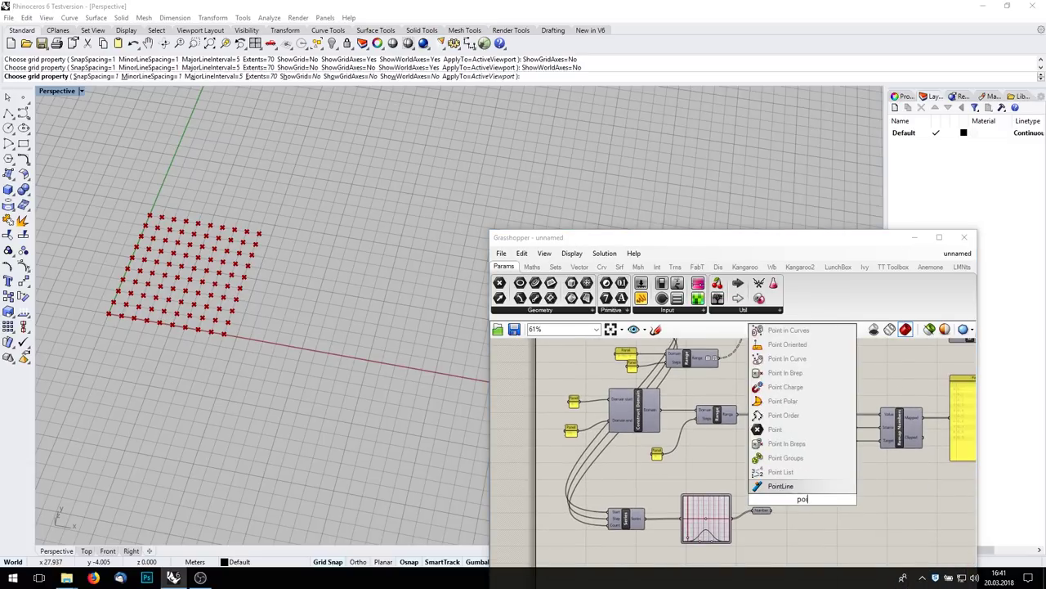
{"action": "key", "text": "BackSpace"}
{"action": "key", "text": "BackSpace"}
{"action": "key", "text": "BackSpace"}
{"action": "key", "text": "BackSpace"}
{"action": "key", "text": "BackSpace"}
{"action": "type", "text": "mov"}
Step: Connect the Construct Point component's Point output to the Move component's Geometry input
{"action": "scroll", "coordinate": [800, 503], "scroll_direction": "up", "scroll_amount": 1}
{"action": "scroll", "coordinate": [786, 505], "scroll_direction": "down", "scroll_amount": 2}
{"action": "right_click_drag", "start_coordinate": [757, 494], "coordinate": [721, 497]}
{"action": "scroll", "coordinate": [690, 358], "scroll_direction": "up", "scroll_amount": 3}
{"action": "scroll", "coordinate": [691, 358], "scroll_direction": "down", "scroll_amount": 3}
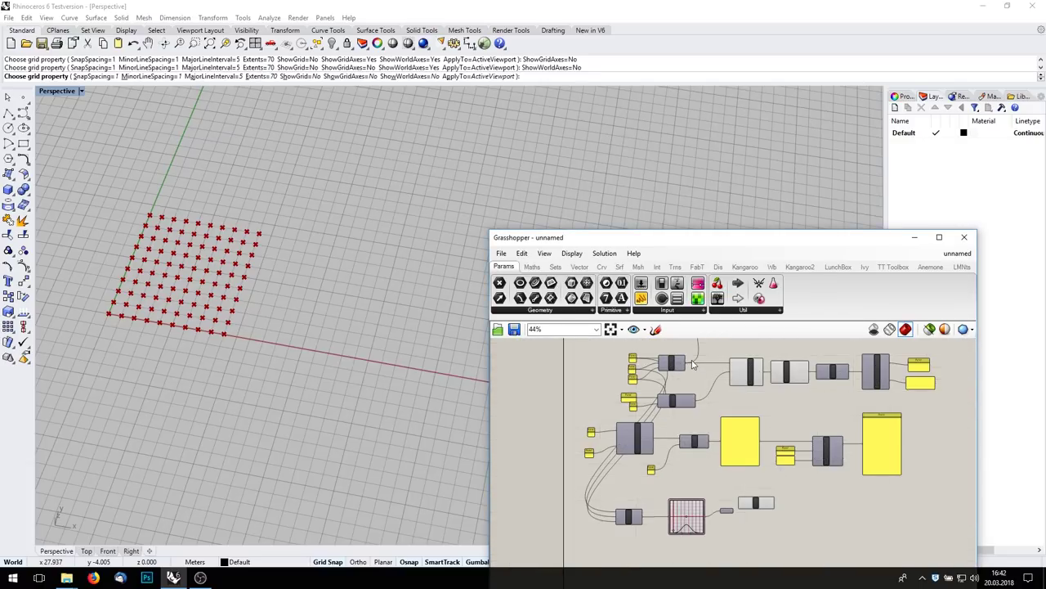
{"action": "scroll", "coordinate": [691, 368], "scroll_direction": "up", "scroll_amount": 3}
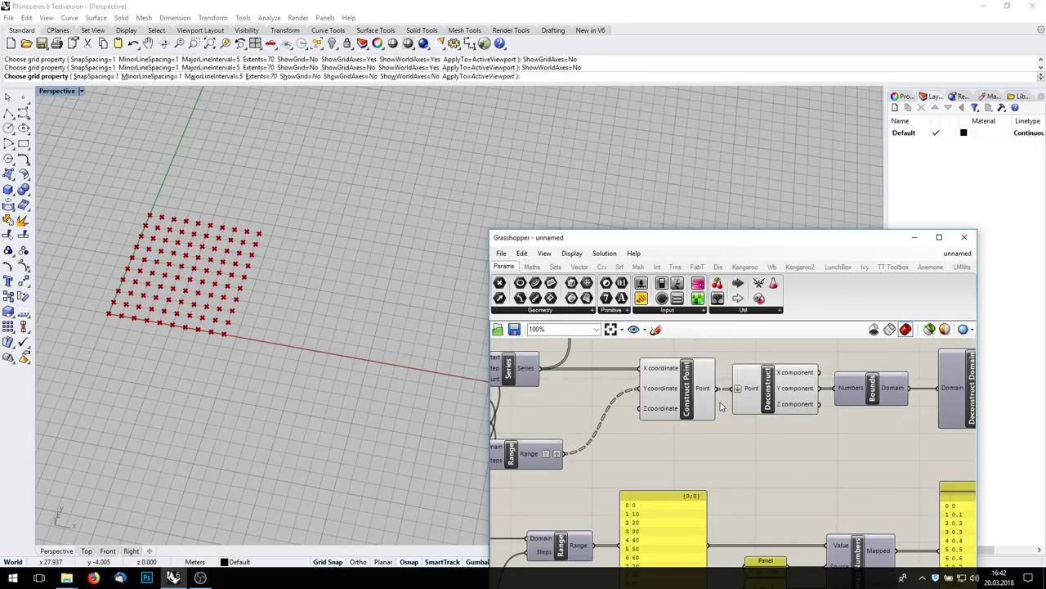
{"action": "scroll", "coordinate": [708, 358], "scroll_direction": "down", "scroll_amount": 3}
{"action": "scroll", "coordinate": [748, 401], "scroll_direction": "up", "scroll_amount": 3}
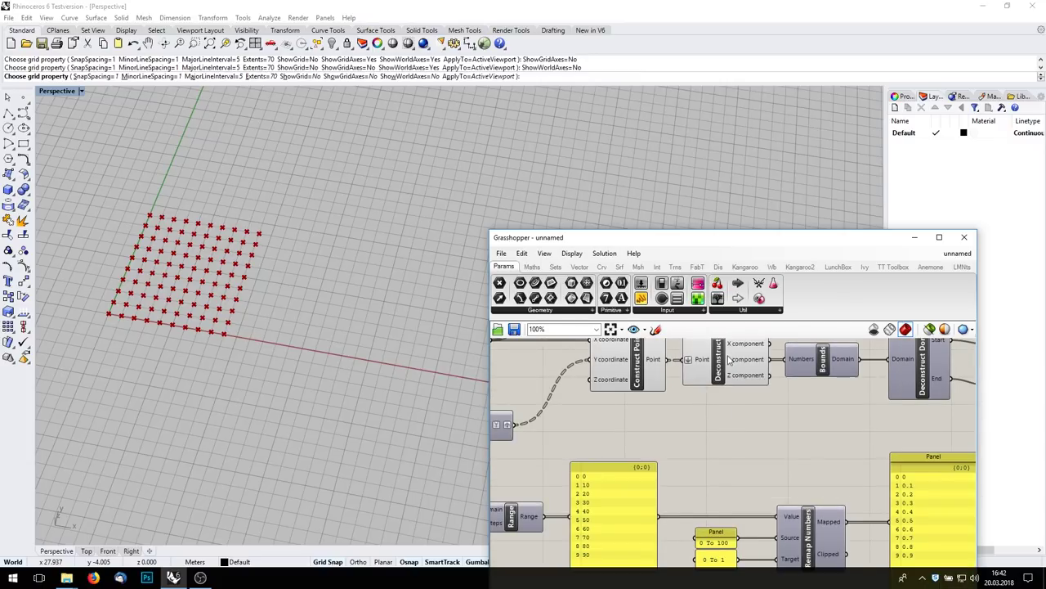
{"action": "right_click_drag", "start_coordinate": [748, 403], "coordinate": [875, 381]}
{"action": "scroll", "coordinate": [666, 382], "scroll_direction": "down", "scroll_amount": 4}
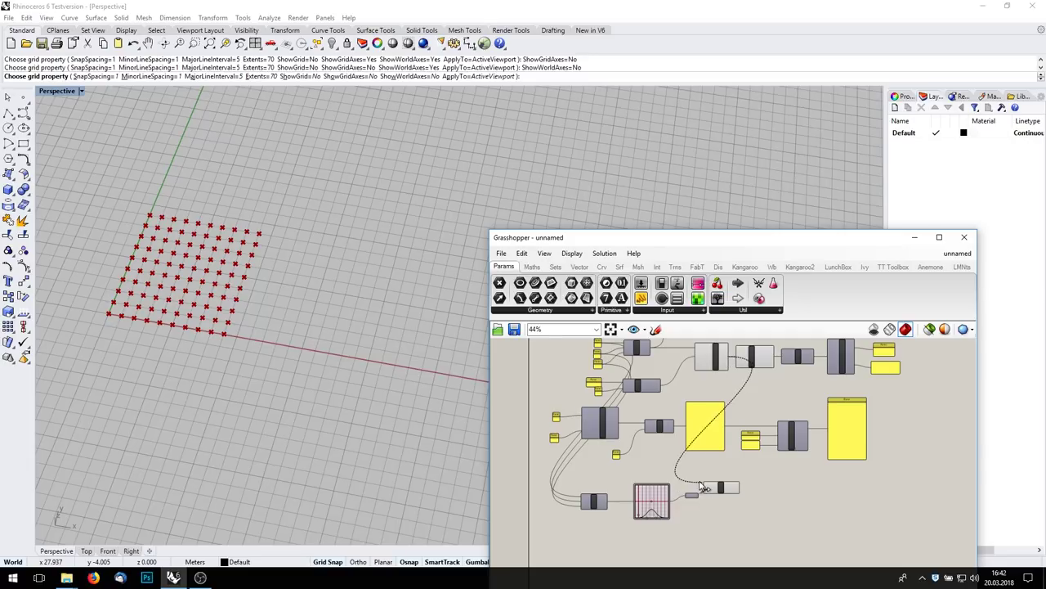
{"action": "left_click", "coordinate": [709, 489]}
Step: Add a Unit Z vector between Number and Move, with Number feeding its Factor and its Unit vector feeding Motion
{"action": "scroll", "coordinate": [709, 489], "scroll_direction": "up", "scroll_amount": 4}
{"action": "left_click_drag", "start_coordinate": [762, 462], "coordinate": [870, 453]}
{"action": "double_click", "coordinate": [757, 475]}
{"action": "type", "text": "Z"}
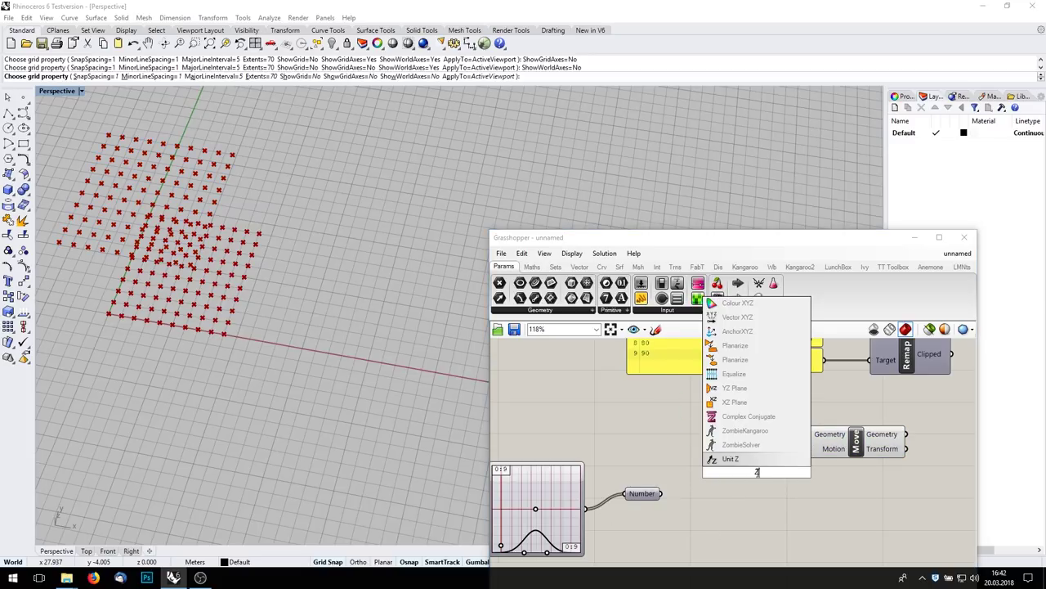
{"action": "key", "text": "Return"}
{"action": "left_click_drag", "start_coordinate": [661, 494], "coordinate": [809, 448]}
Step: Turn off the preview of the Construct Point component so only the moved points are displayed
{"action": "right_click_drag", "start_coordinate": [229, 385], "coordinate": [296, 368]}
{"action": "scroll", "coordinate": [752, 525], "scroll_direction": "down", "scroll_amount": 4}
{"action": "right_click_drag", "start_coordinate": [753, 353], "coordinate": [729, 455]}
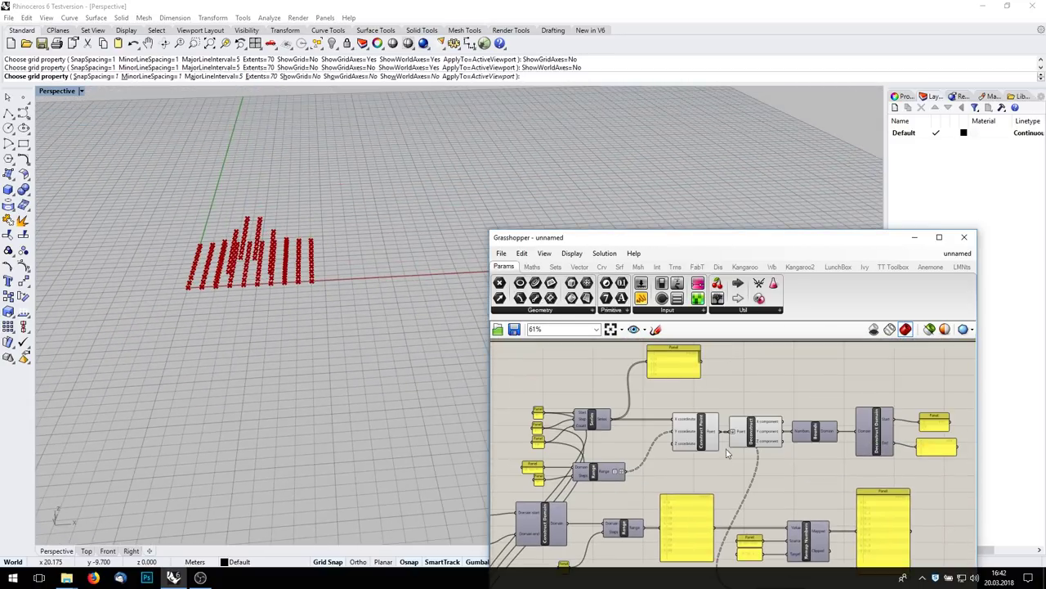
{"action": "right_click", "coordinate": [678, 432]}
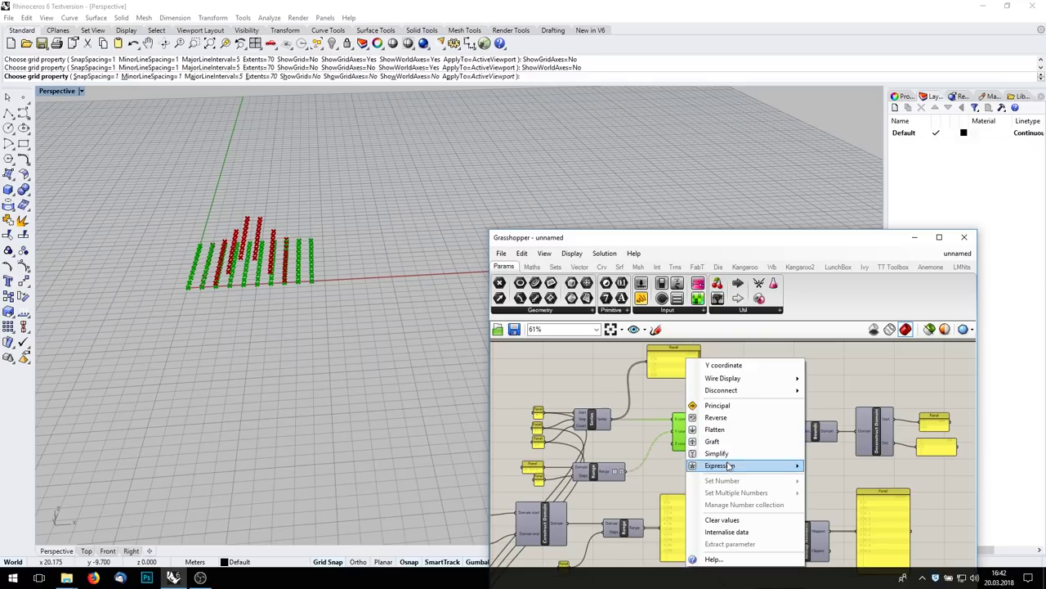
{"action": "left_click", "coordinate": [680, 424]}
{"action": "middle_click", "coordinate": [701, 415]}
{"action": "left_click", "coordinate": [727, 384]}
{"action": "mouse_move", "coordinate": [401, 433]}
{"action": "right_mouse_down"}
{"action": "mouse_move", "coordinate": [395, 376]}
{"action": "mouse_move", "coordinate": [407, 389]}
{"action": "mouse_move", "coordinate": [374, 390]}
{"action": "mouse_move", "coordinate": [400, 414]}
{"action": "right_mouse_up"}
{"action": "right_click_drag", "start_coordinate": [262, 202], "coordinate": [210, 416]}
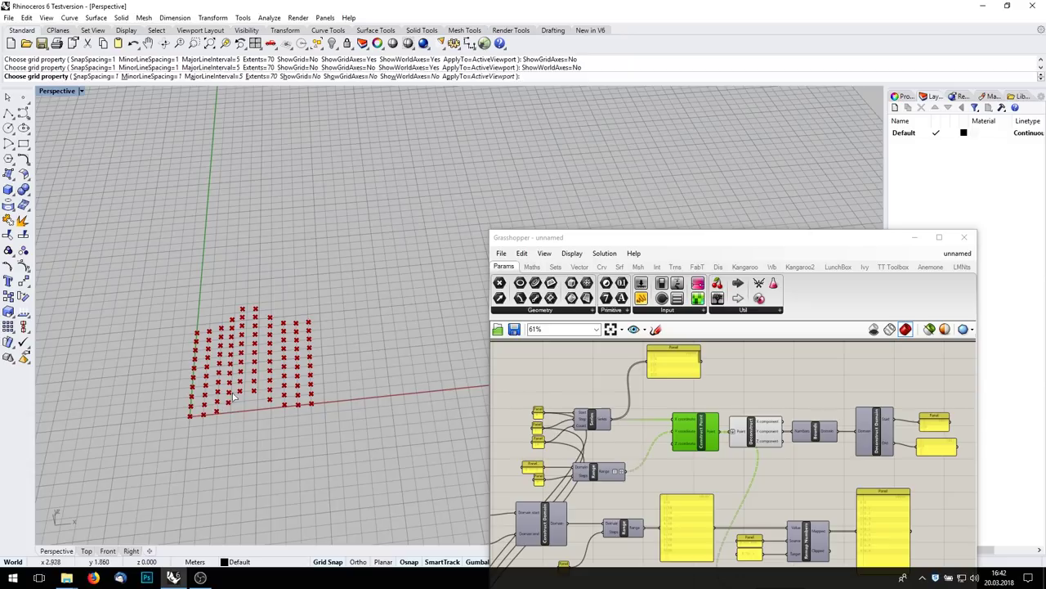
Step: Check the Graph Mapper's output list in a temporary panel below the Number parameter, and delete that panel
{"action": "scroll", "coordinate": [646, 409], "scroll_direction": "up", "scroll_amount": 4}
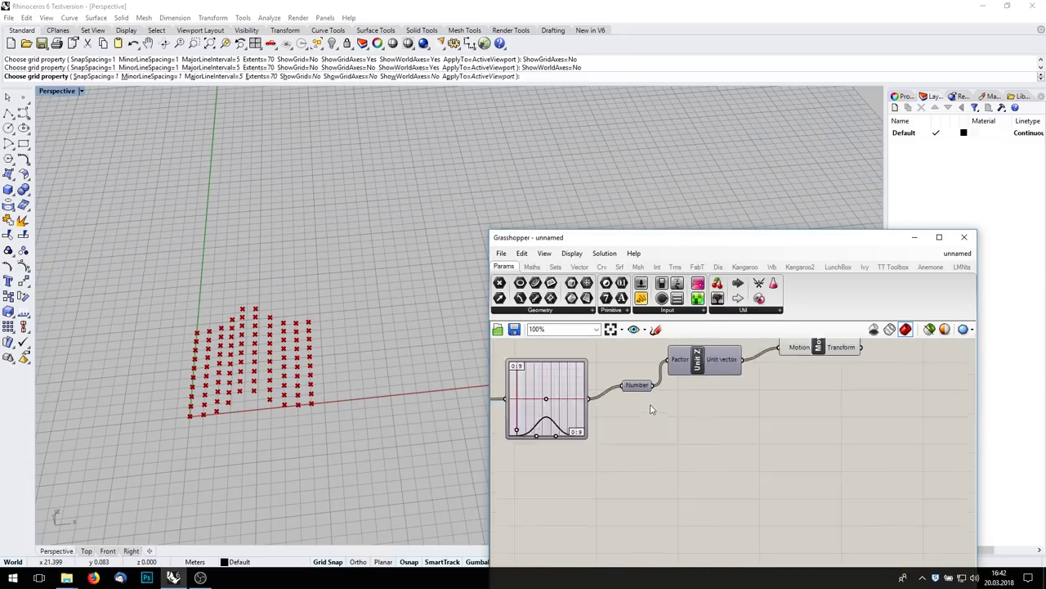
{"action": "left_click_drag", "start_coordinate": [642, 299], "coordinate": [603, 443]}
{"action": "right_click_drag", "start_coordinate": [175, 416], "coordinate": [141, 399]}
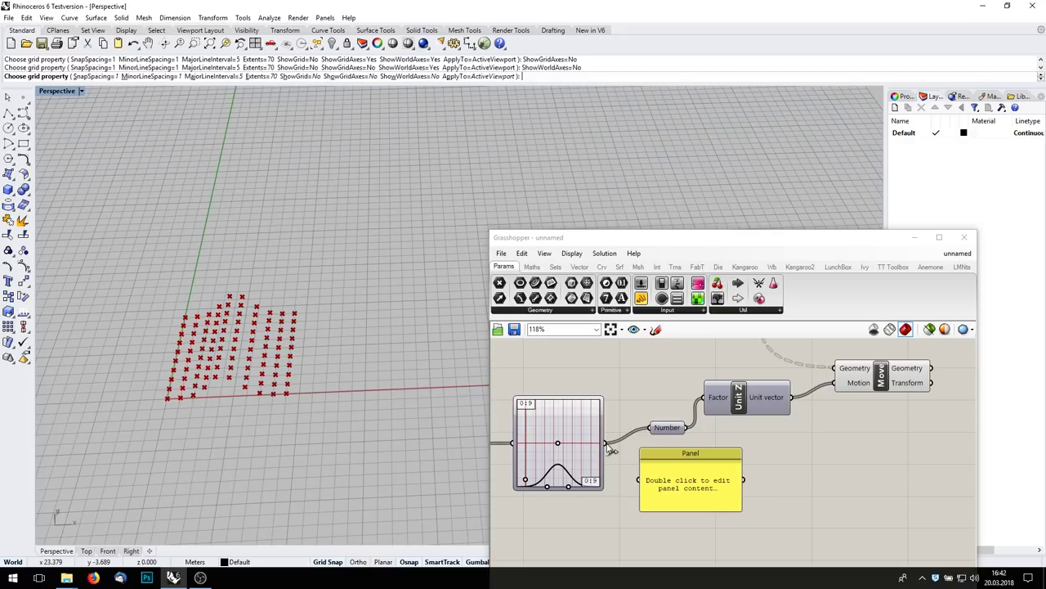
{"action": "left_click_drag", "start_coordinate": [609, 447], "coordinate": [699, 494]}
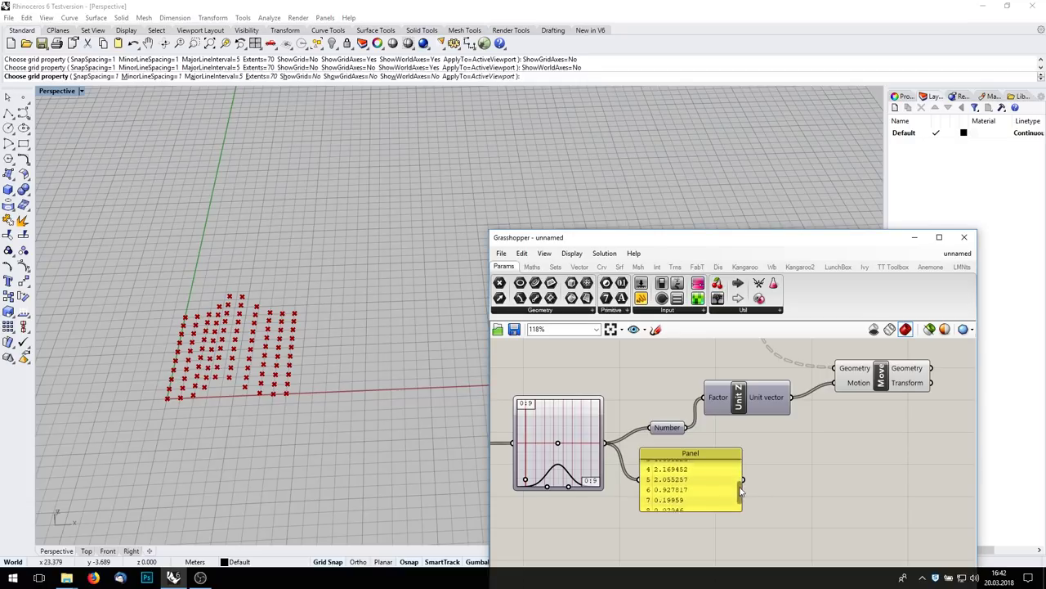
{"action": "left_click", "coordinate": [677, 466]}
{"action": "key", "text": "Delete"}
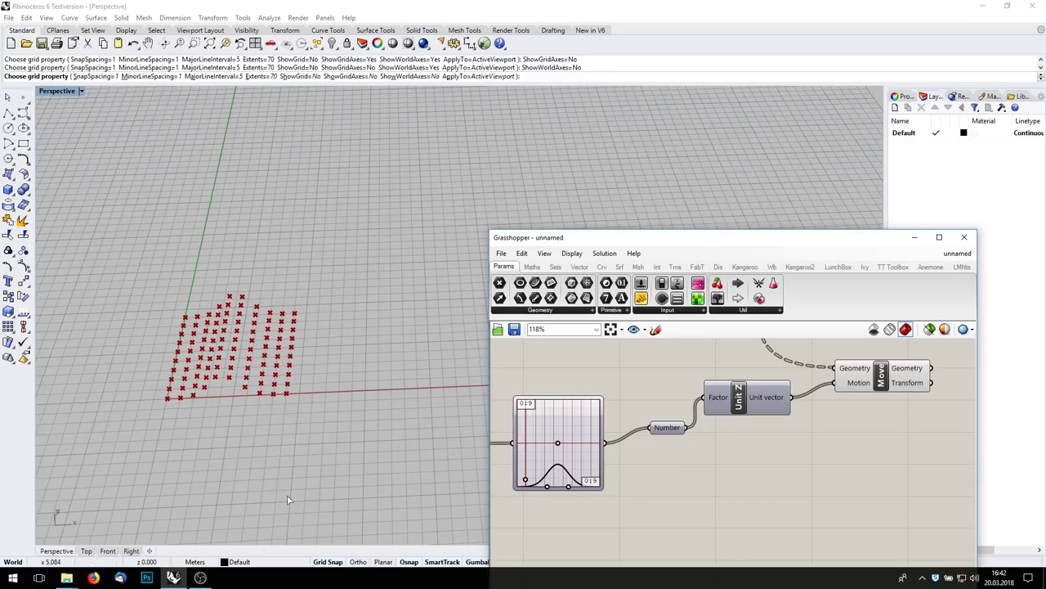
Step: Add a Multiplication component, connecting the Number parameter to A and the Graph Mapper's output to B
{"action": "scroll", "coordinate": [815, 425], "scroll_direction": "down", "scroll_amount": 2}
{"action": "scroll", "coordinate": [714, 423], "scroll_direction": "up", "scroll_amount": 3}
{"action": "left_click", "coordinate": [711, 426]}
{"action": "left_click_drag", "start_coordinate": [711, 427], "coordinate": [696, 442]}
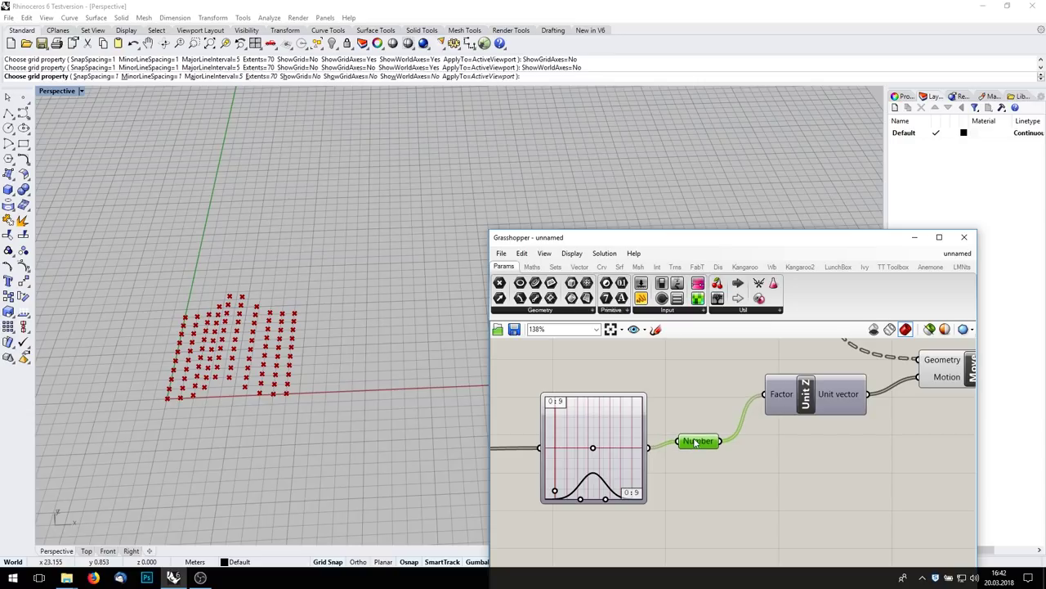
{"action": "right_click", "coordinate": [793, 453]}
{"action": "double_click", "coordinate": [758, 464]}
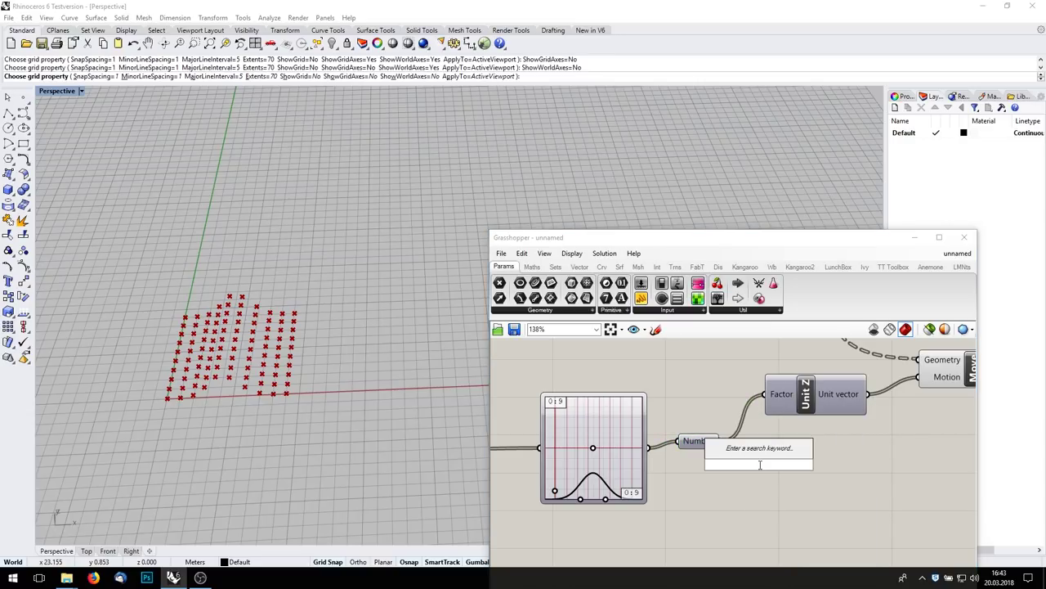
{"action": "type", "text": "*"}
{"action": "key", "text": "Return"}
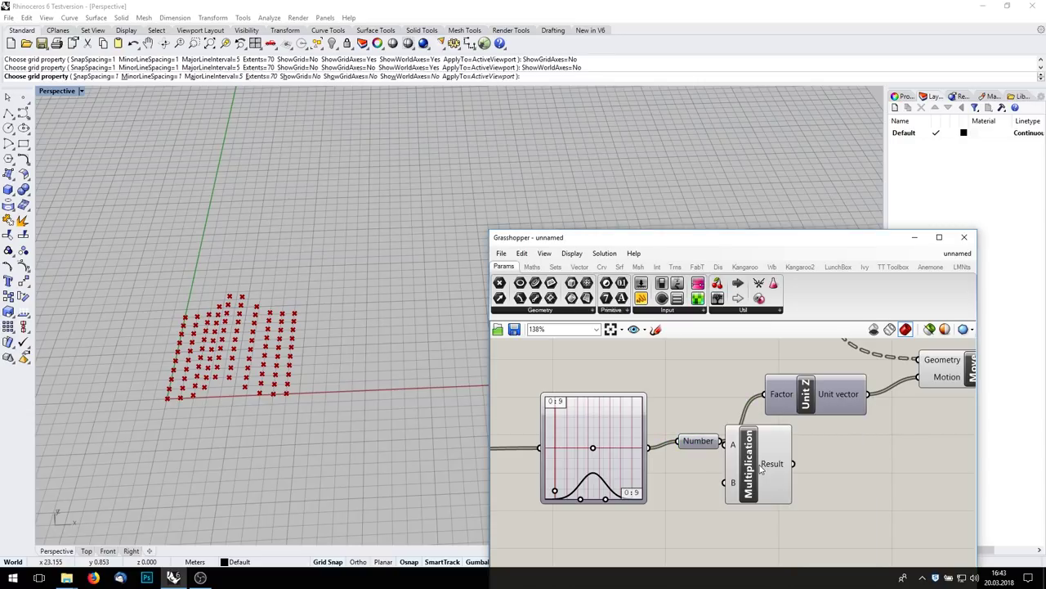
{"action": "left_click_drag", "start_coordinate": [755, 455], "coordinate": [812, 457]}
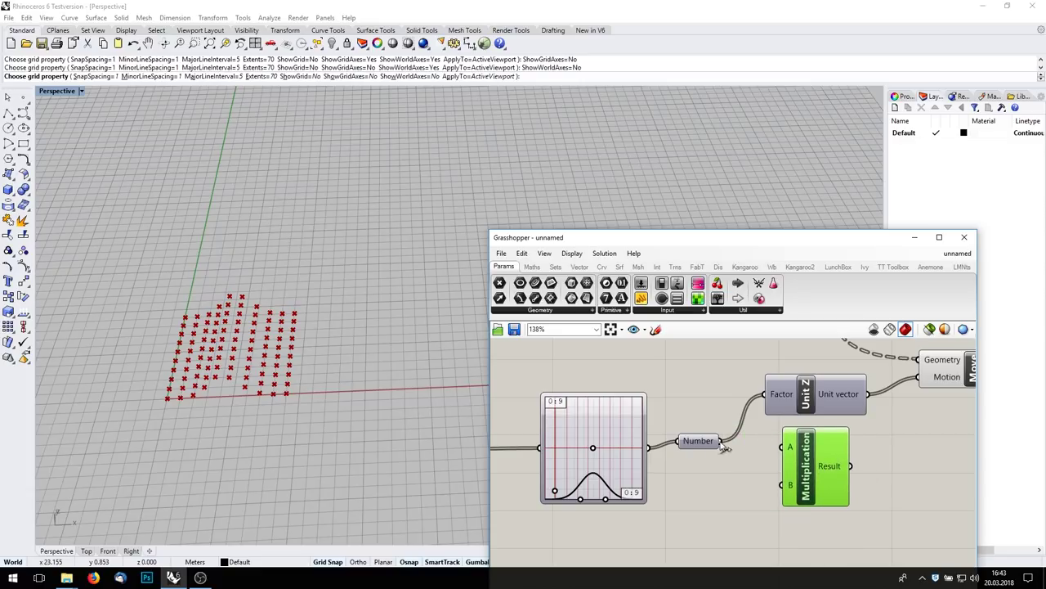
{"action": "left_click_drag", "start_coordinate": [649, 448], "coordinate": [782, 487]}
{"action": "left_click_drag", "start_coordinate": [721, 441], "coordinate": [782, 446]}
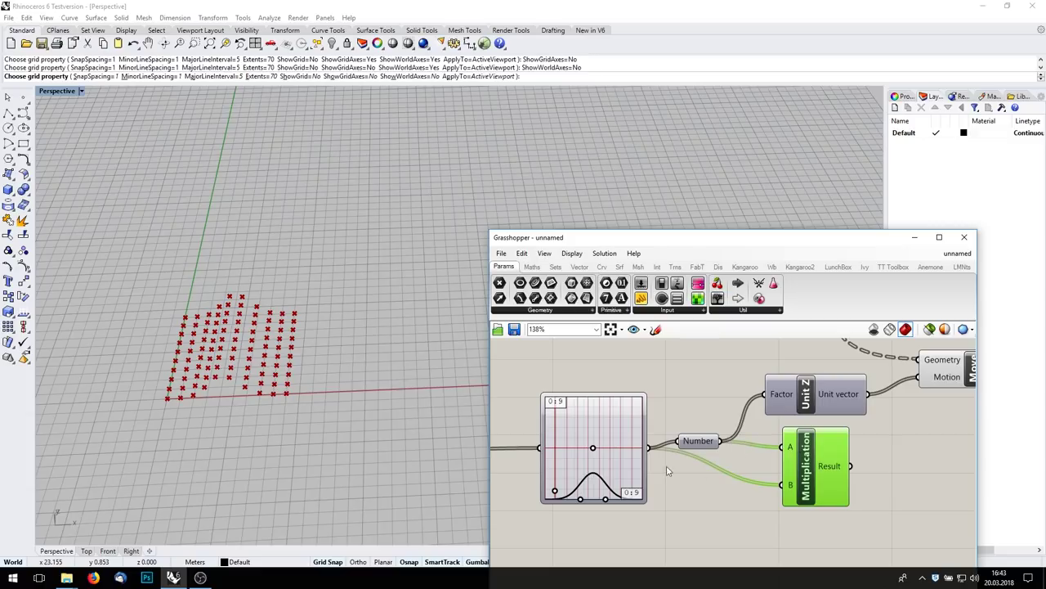
Step: Graft the Number parameter's input and rearrange the Number and Multiplication components
{"action": "right_click", "coordinate": [708, 447]}
{"action": "left_click", "coordinate": [751, 452]}
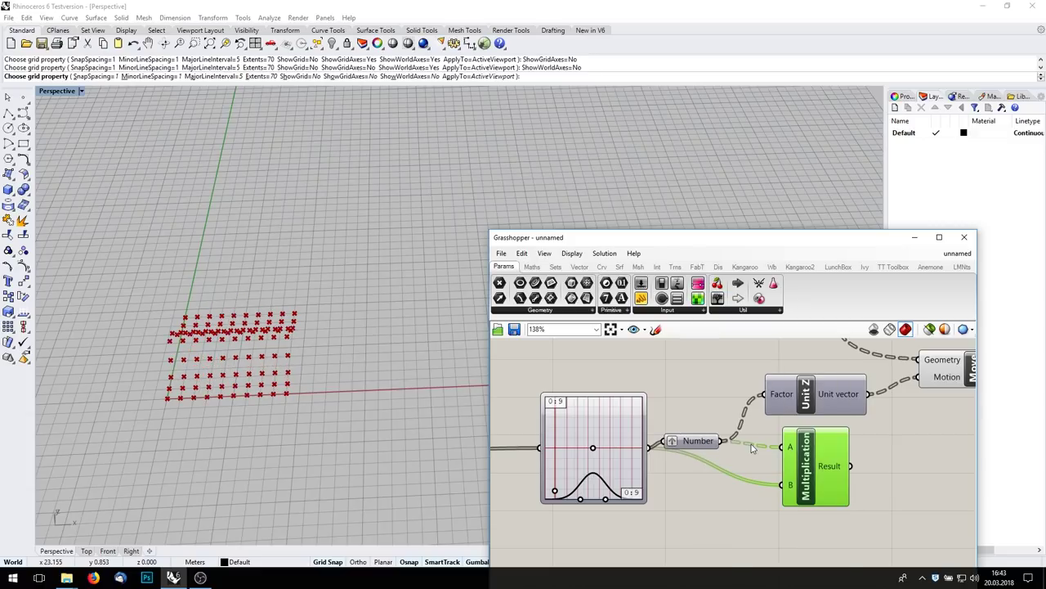
{"action": "left_click_drag", "start_coordinate": [678, 442], "coordinate": [701, 434]}
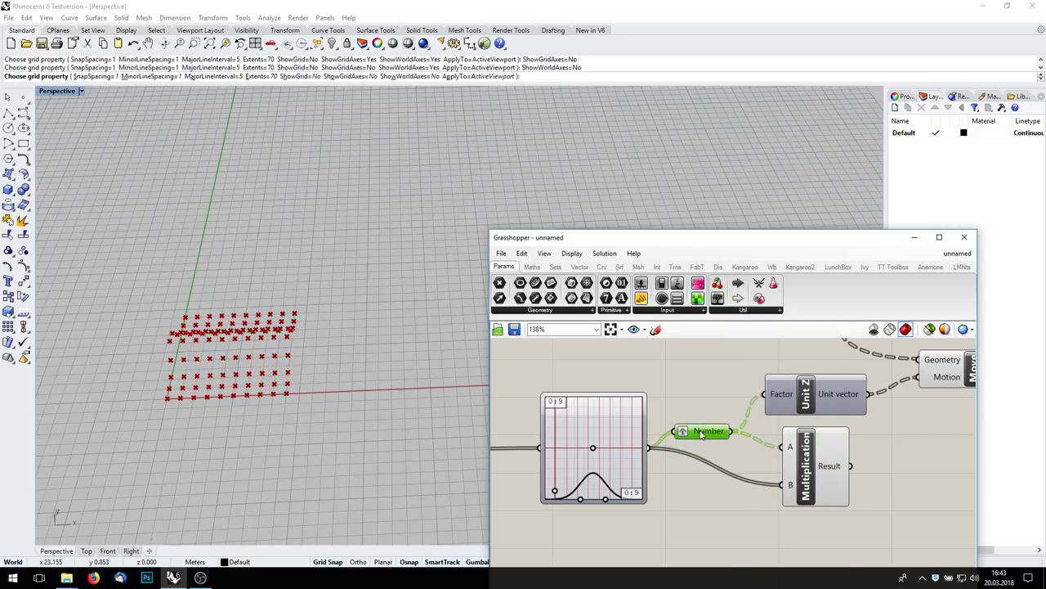
{"action": "left_click_drag", "start_coordinate": [818, 472], "coordinate": [783, 481]}
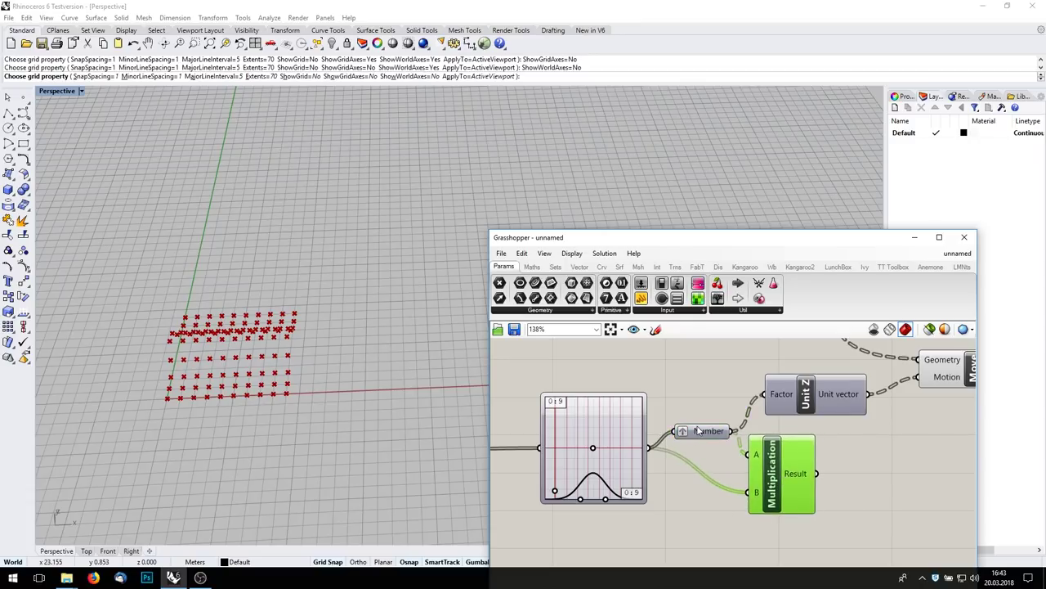
{"action": "right_click_drag", "start_coordinate": [800, 454], "coordinate": [749, 434]}
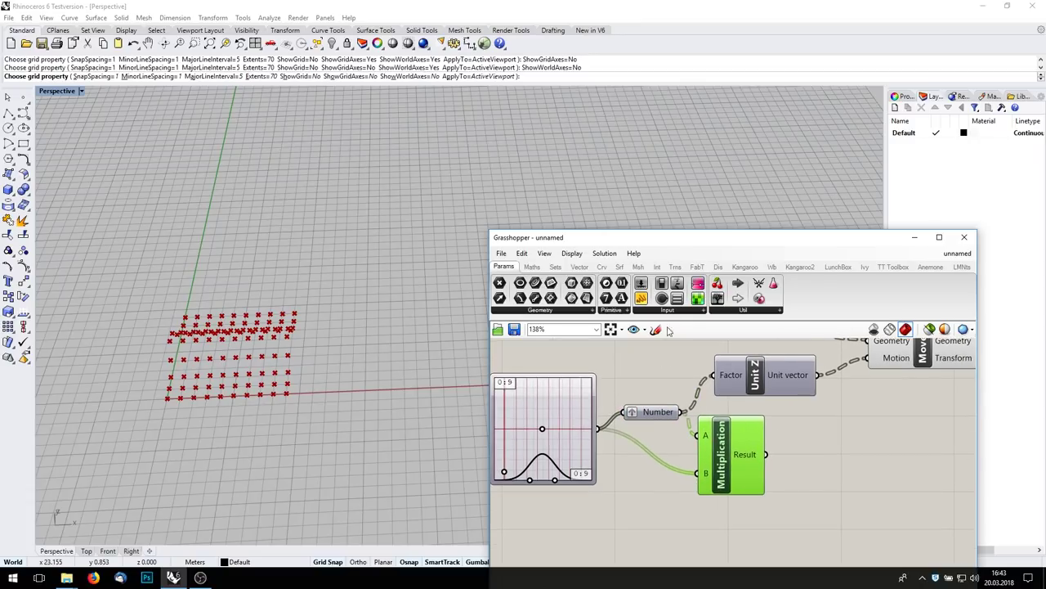
Step: Connect a new panel to the Multiplication's Result and look through its values
{"action": "left_click", "coordinate": [809, 459]}
{"action": "left_click_drag", "start_coordinate": [766, 455], "coordinate": [795, 453]}
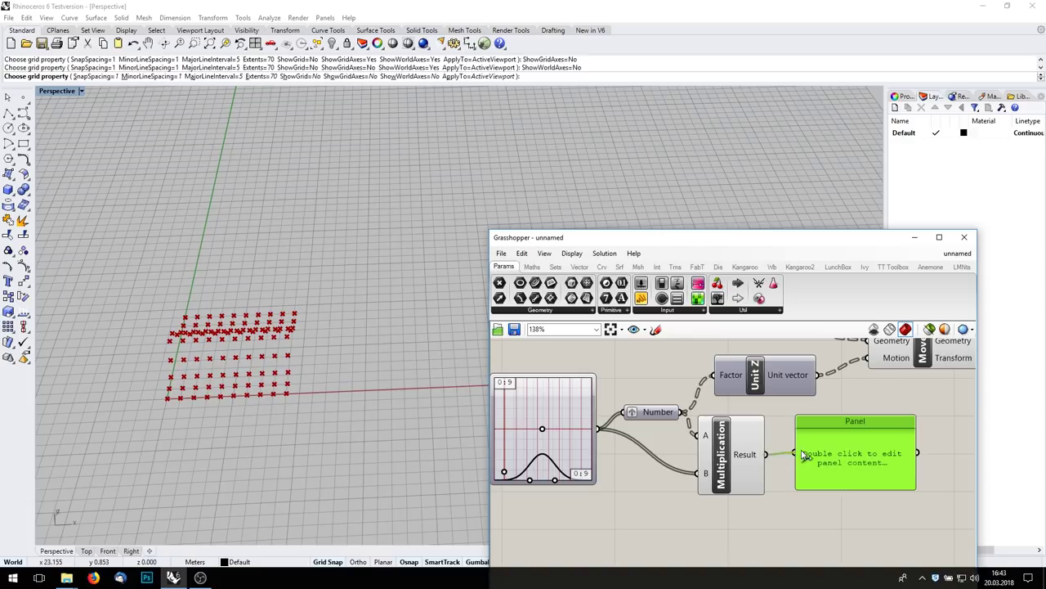
{"action": "left_click_drag", "start_coordinate": [915, 439], "coordinate": [920, 501]}
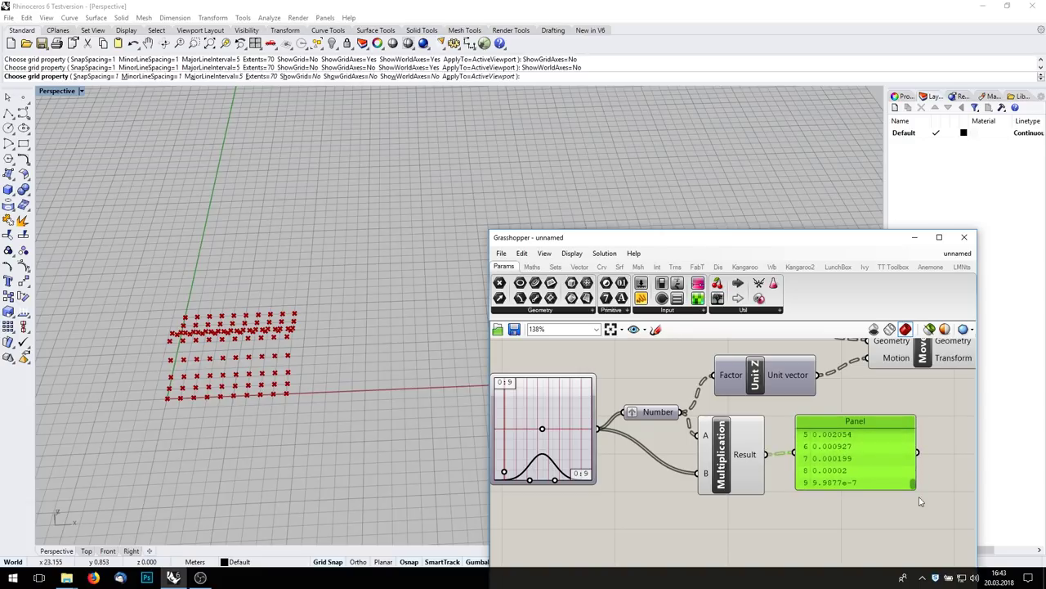
Step: Simplify the Multiplication's Result output and delete the connected panel
{"action": "right_click", "coordinate": [752, 462]}
{"action": "left_click", "coordinate": [781, 543]}
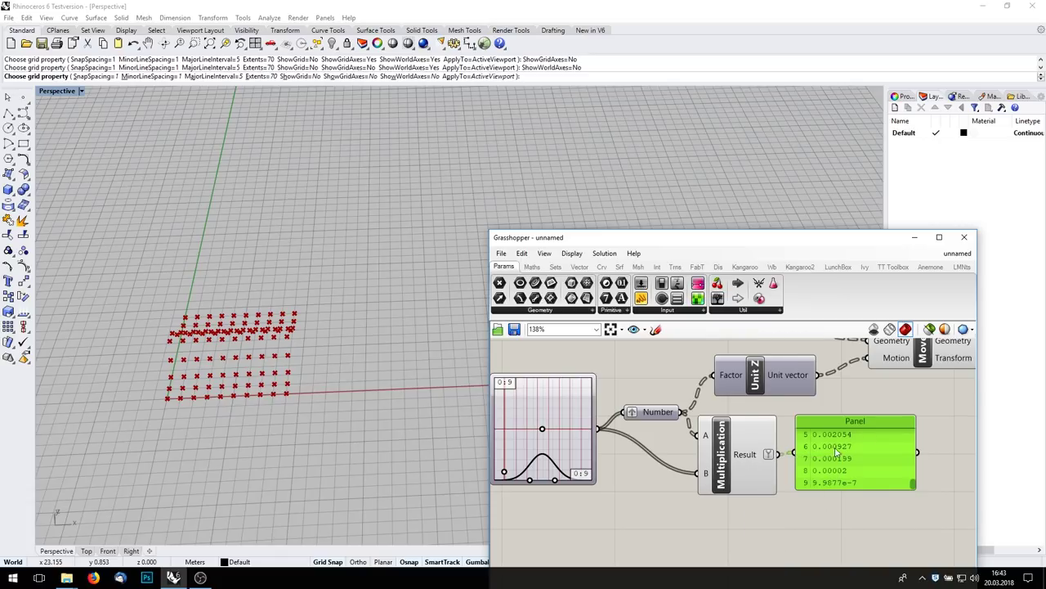
{"action": "scroll", "coordinate": [838, 448], "scroll_direction": "down", "scroll_amount": 2}
{"action": "key", "text": "Delete"}
Step: Replace Unit Z's Factor source with the Multiplication's Result and inspect the moved points in the perspective view
{"action": "left_click_drag", "start_coordinate": [767, 433], "coordinate": [798, 435]}
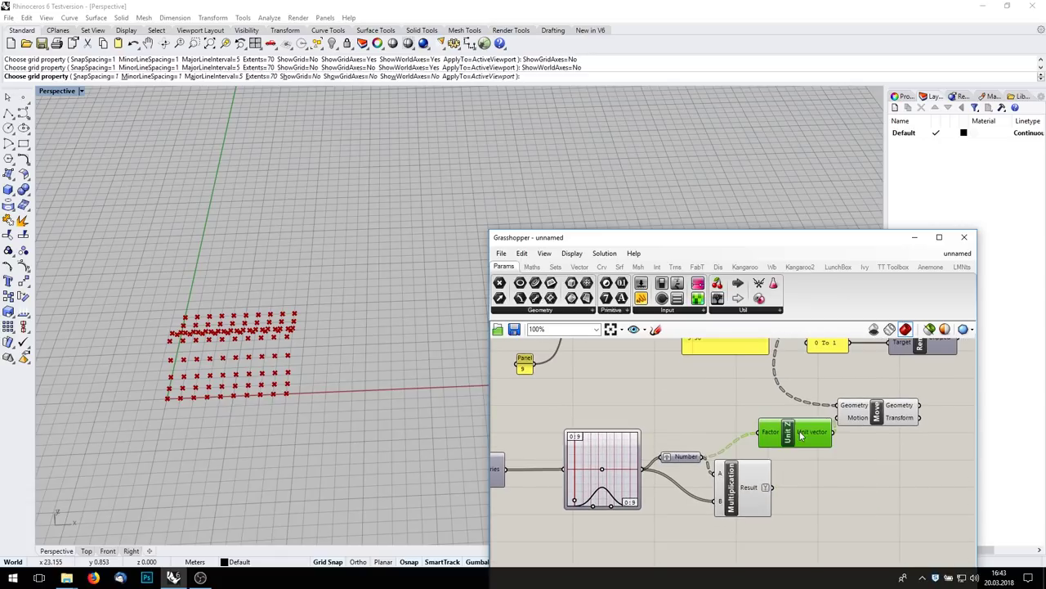
{"action": "left_click_drag", "start_coordinate": [773, 487], "coordinate": [758, 431]}
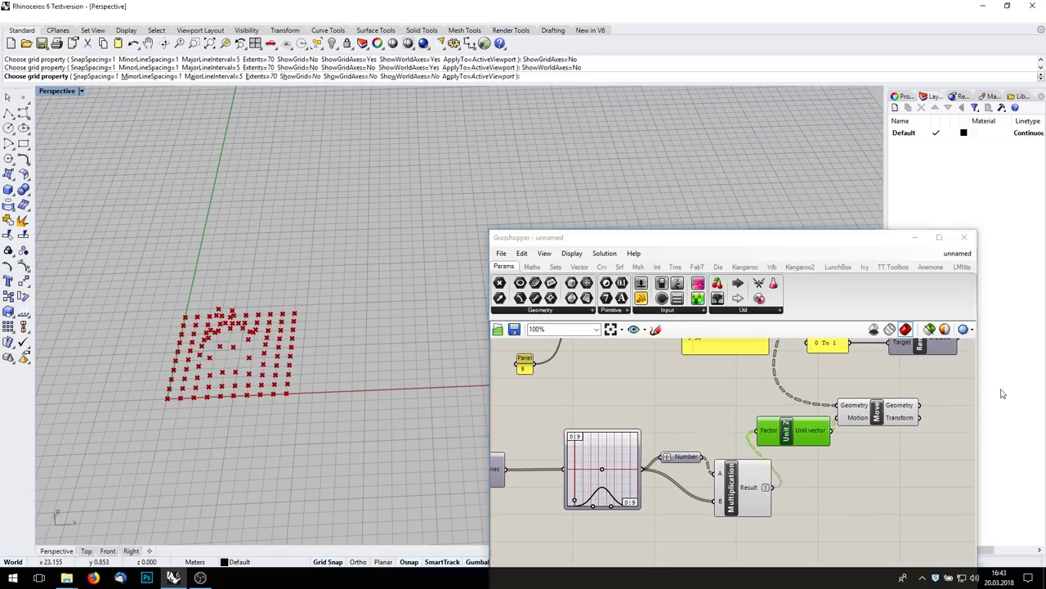
{"action": "right_click_drag", "start_coordinate": [428, 403], "coordinate": [260, 348]}
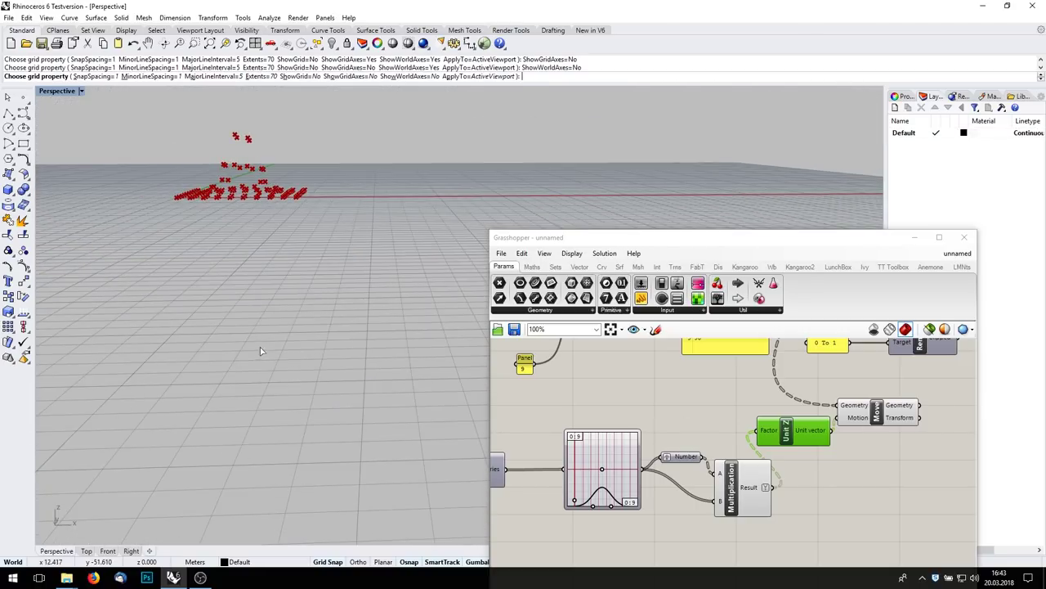
{"action": "scroll", "coordinate": [588, 487], "scroll_direction": "up", "scroll_amount": 3}
{"action": "left_click_drag", "start_coordinate": [595, 521], "coordinate": [560, 501]}
{"action": "right_click_drag", "start_coordinate": [270, 196], "coordinate": [301, 276]}
{"action": "scroll", "coordinate": [783, 393], "scroll_direction": "down", "scroll_amount": 3}
Step: Add a Nurbs Curve component beyond the Move component
{"action": "right_click_drag", "start_coordinate": [783, 393], "coordinate": [529, 421]}
{"action": "right_click_drag", "start_coordinate": [867, 439], "coordinate": [816, 462]}
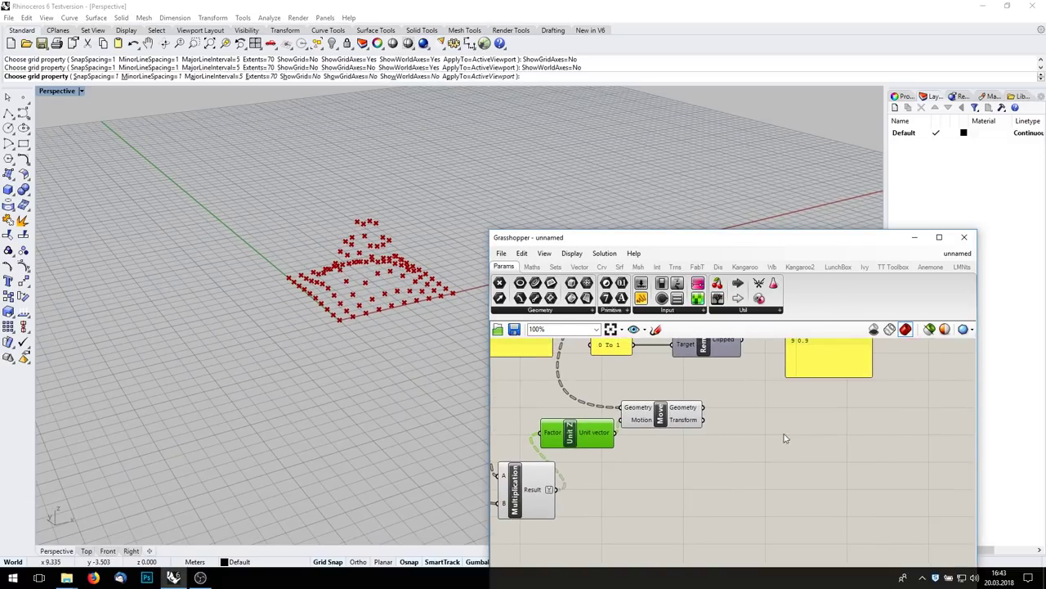
{"action": "right_click_drag", "start_coordinate": [659, 411], "coordinate": [661, 450]}
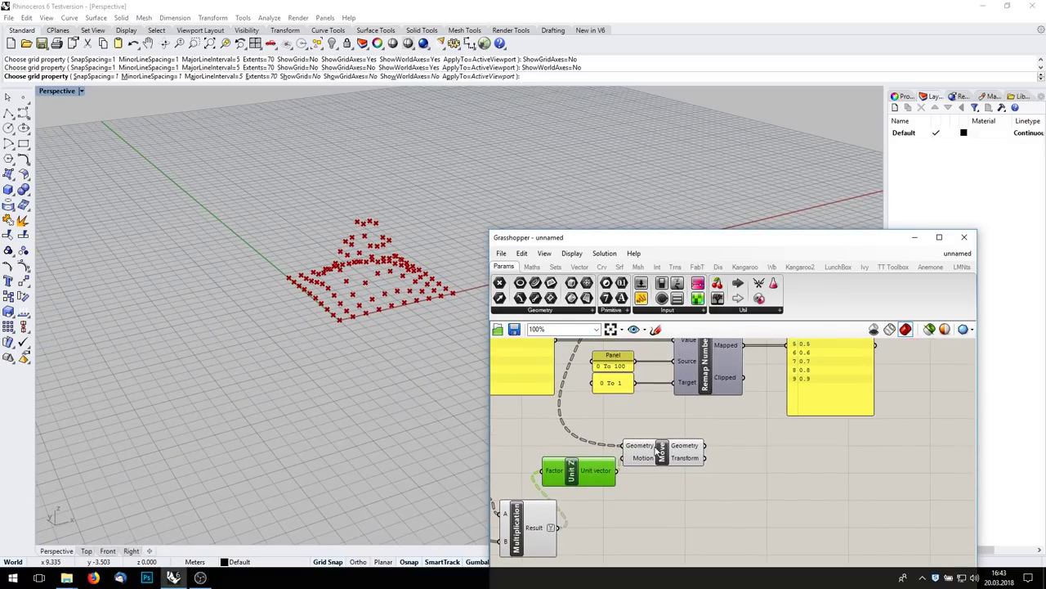
{"action": "right_click_drag", "start_coordinate": [758, 464], "coordinate": [741, 452]}
{"action": "double_click", "coordinate": [818, 431]}
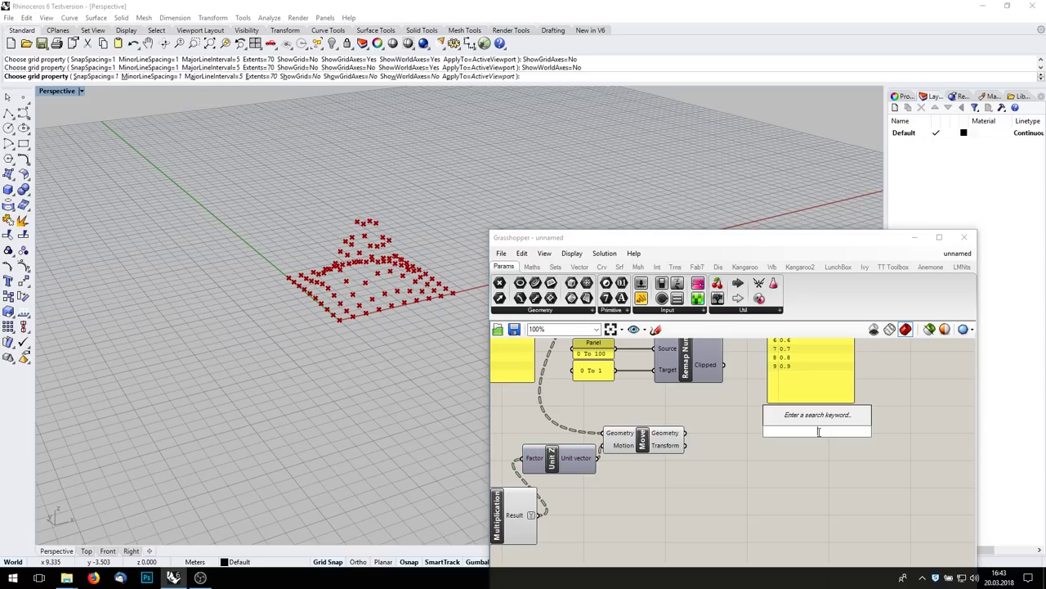
{"action": "type", "text": "nurbs"}
{"action": "key", "text": "Return"}
Step: Connect Move's Geometry output to the Nurbs Curve's Vertices and inspect the curves in the perspective view
{"action": "right_click_drag", "start_coordinate": [711, 499], "coordinate": [699, 471]}
{"action": "left_click_drag", "start_coordinate": [673, 404], "coordinate": [780, 385]}
{"action": "left_click_drag", "start_coordinate": [809, 391], "coordinate": [841, 430]}
{"action": "right_click_drag", "start_coordinate": [193, 184], "coordinate": [196, 254]}
{"action": "right_click_drag", "start_coordinate": [350, 408], "coordinate": [343, 321]}
{"action": "left_click", "coordinate": [661, 495]}
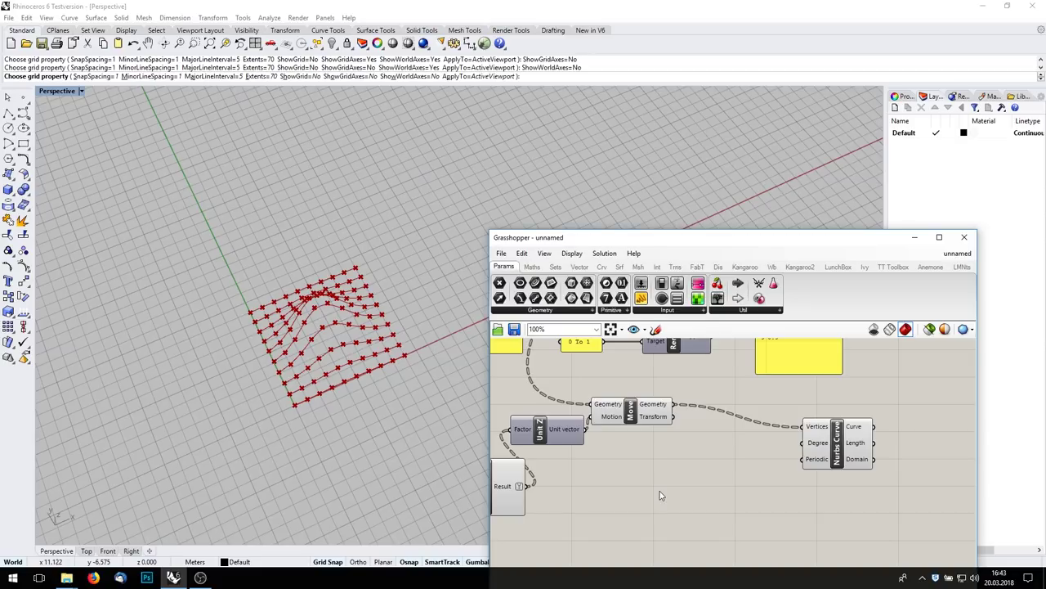
Step: Add a Flip Matrix component below Move and connect Move's Geometry output to its Data input
{"action": "double_click", "coordinate": [663, 496]}
{"action": "type", "text": "flip"}
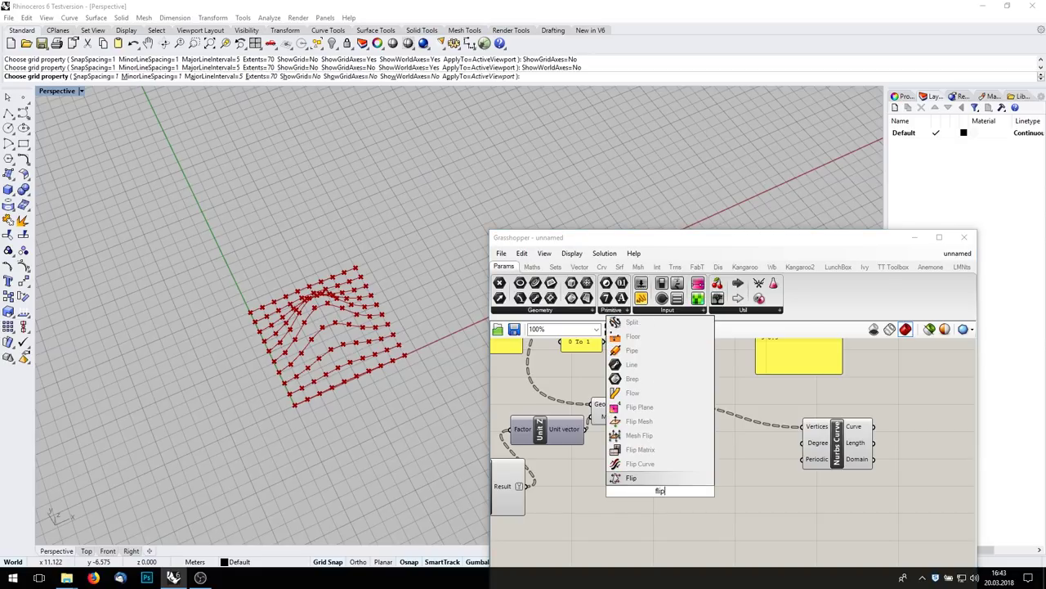
{"action": "key", "text": "Up"}
{"action": "key", "text": "Up"}
{"action": "key", "text": "Return"}
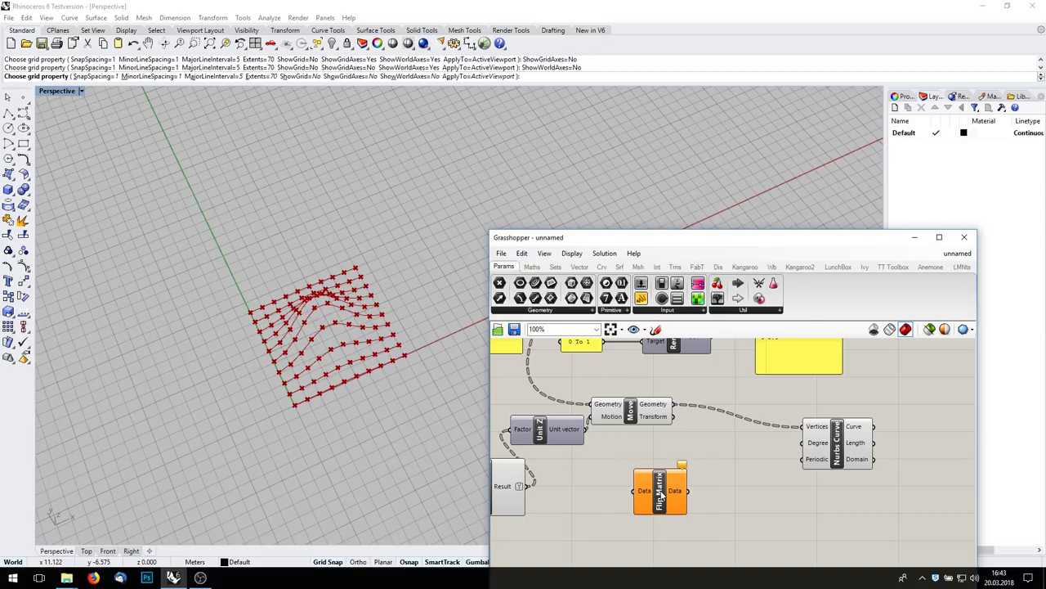
{"action": "left_click_drag", "start_coordinate": [678, 406], "coordinate": [635, 491]}
Step: Duplicate the Nurbs Curve component and connect Flip Matrix's Data output to the copy's Vertices
{"action": "left_click_drag", "start_coordinate": [840, 462], "coordinate": [839, 442]}
{"action": "key", "text": "ctrl+v"}
{"action": "left_click", "coordinate": [846, 472]}
{"action": "left_click_drag", "start_coordinate": [688, 494], "coordinate": [831, 463]}
Step: Turn off the Move component's preview and inspect the crossing curves in the perspective view
{"action": "left_click", "coordinate": [325, 406]}
{"action": "right_click_drag", "start_coordinate": [325, 406], "coordinate": [374, 331]}
{"action": "right_click_drag", "start_coordinate": [624, 411], "coordinate": [653, 425]}
{"action": "right_click", "coordinate": [653, 425]}
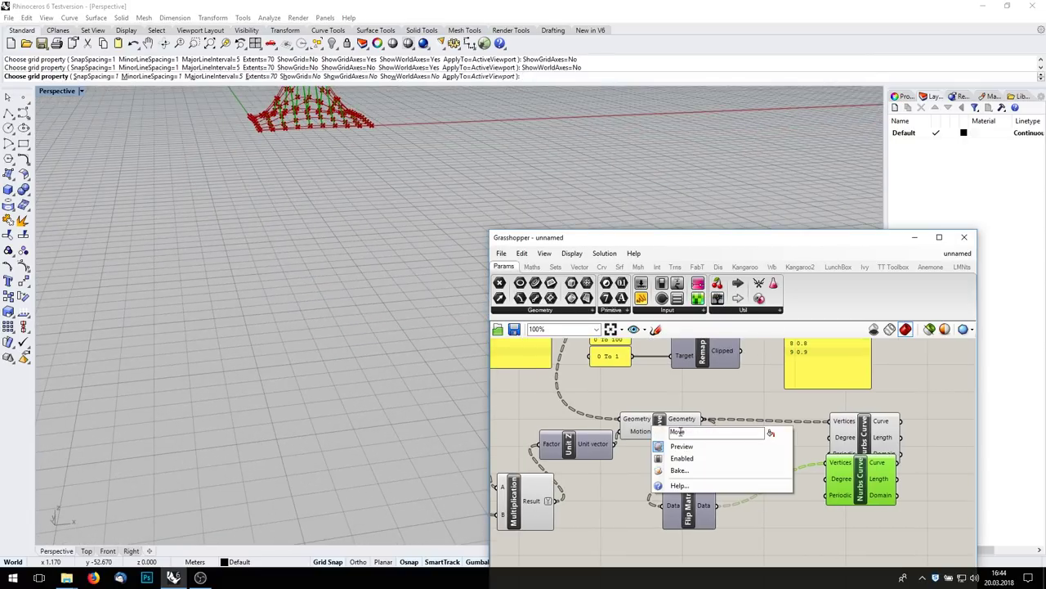
{"action": "left_click", "coordinate": [675, 446]}
{"action": "right_click_drag", "start_coordinate": [335, 164], "coordinate": [270, 204]}
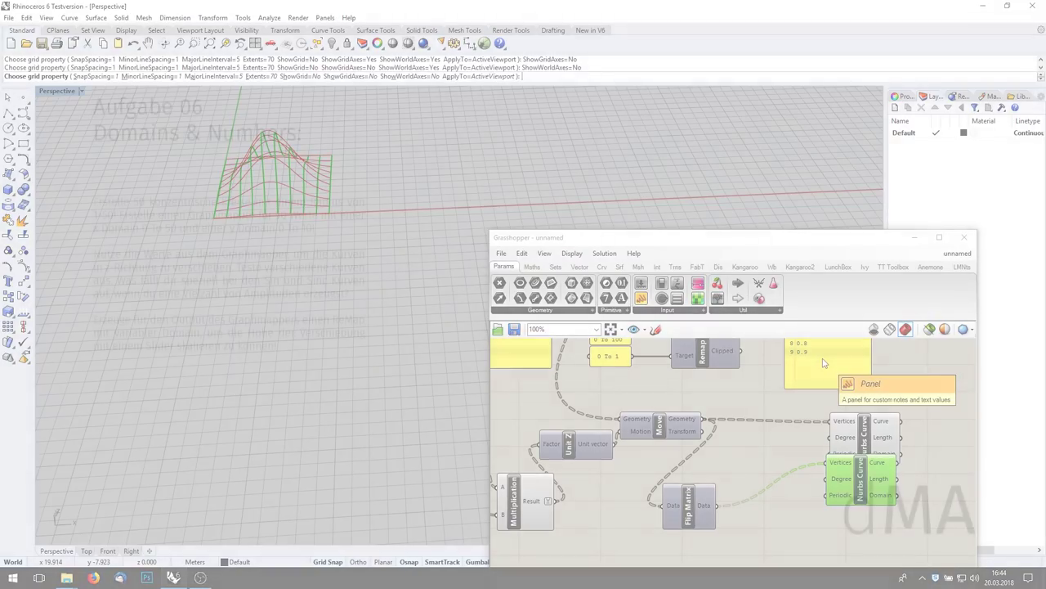
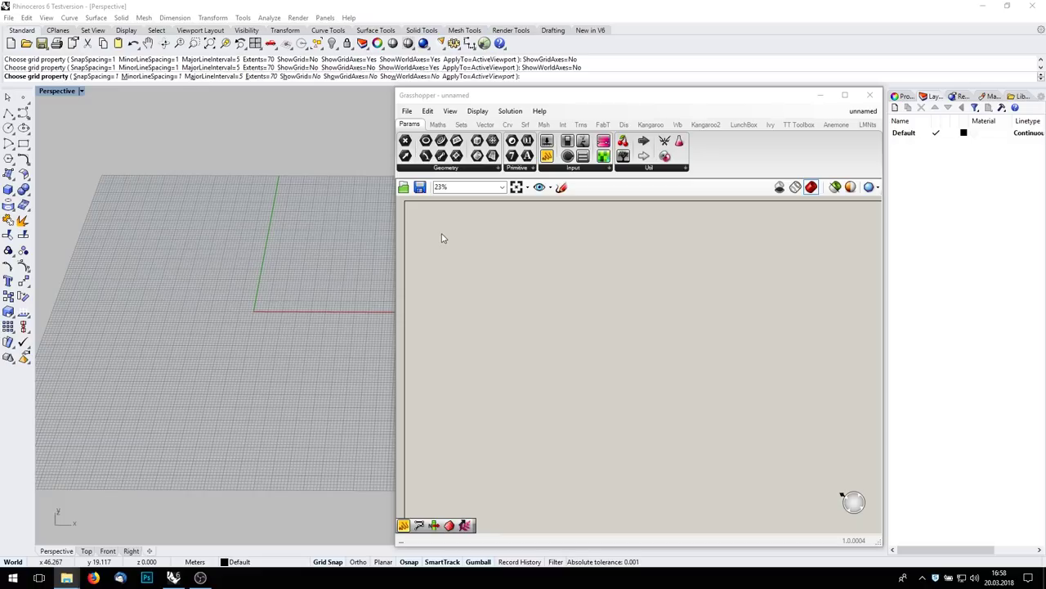
Step: Draw an S-shaped degree 3 control point curve with six points running across and beyond the grid in the perspective view
{"action": "scroll", "coordinate": [221, 237], "scroll_direction": "down", "scroll_amount": 5}
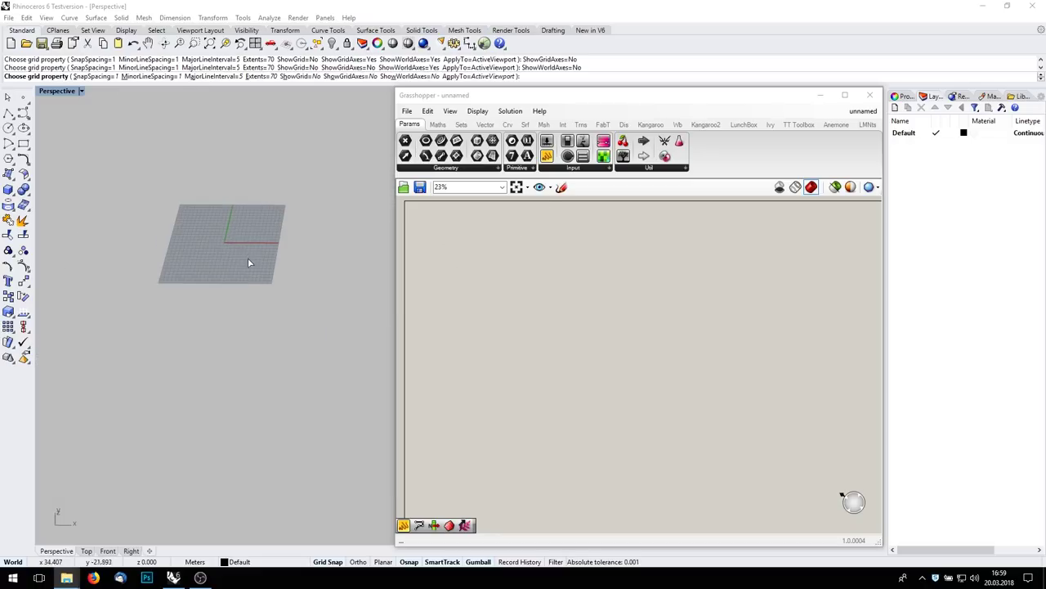
{"action": "left_click", "coordinate": [23, 113]}
{"action": "left_click", "coordinate": [164, 395]}
{"action": "left_click", "coordinate": [142, 321]}
{"action": "left_click", "coordinate": [231, 302]}
{"action": "left_click", "coordinate": [196, 238]}
{"action": "left_click", "coordinate": [218, 176]}
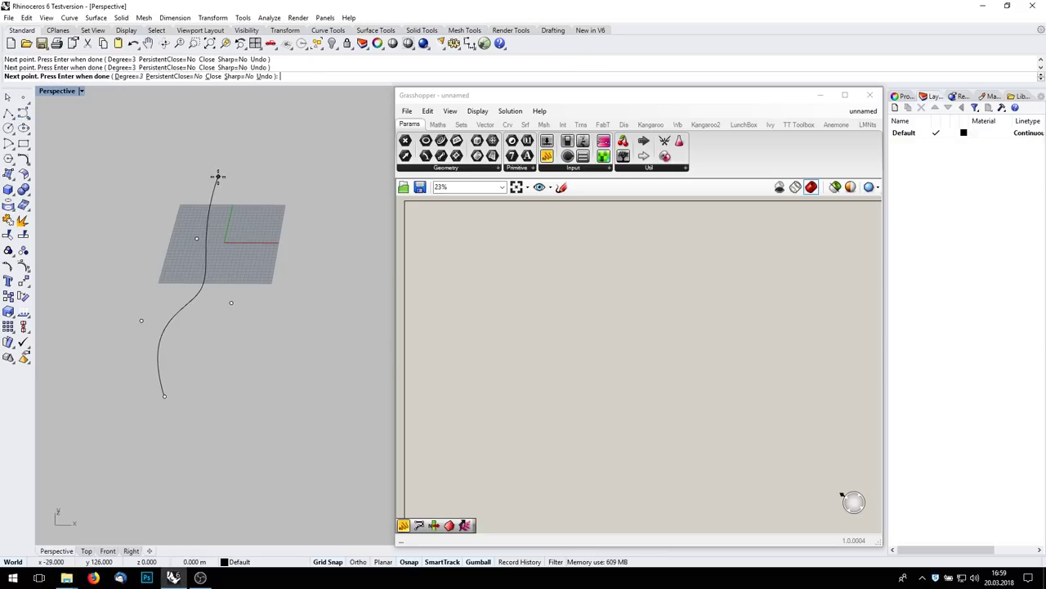
{"action": "left_click", "coordinate": [319, 161]}
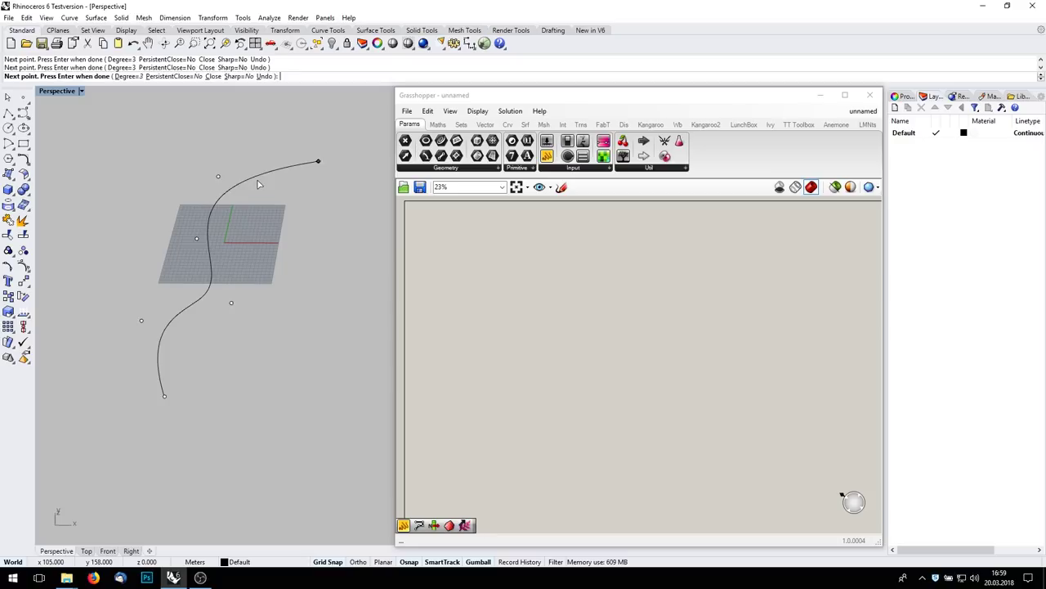
{"action": "key", "text": "Return"}
Step: Add a Curve parameter to the empty canvas and reference the drawn Rhino curve in it as one curve
{"action": "left_click", "coordinate": [493, 273]}
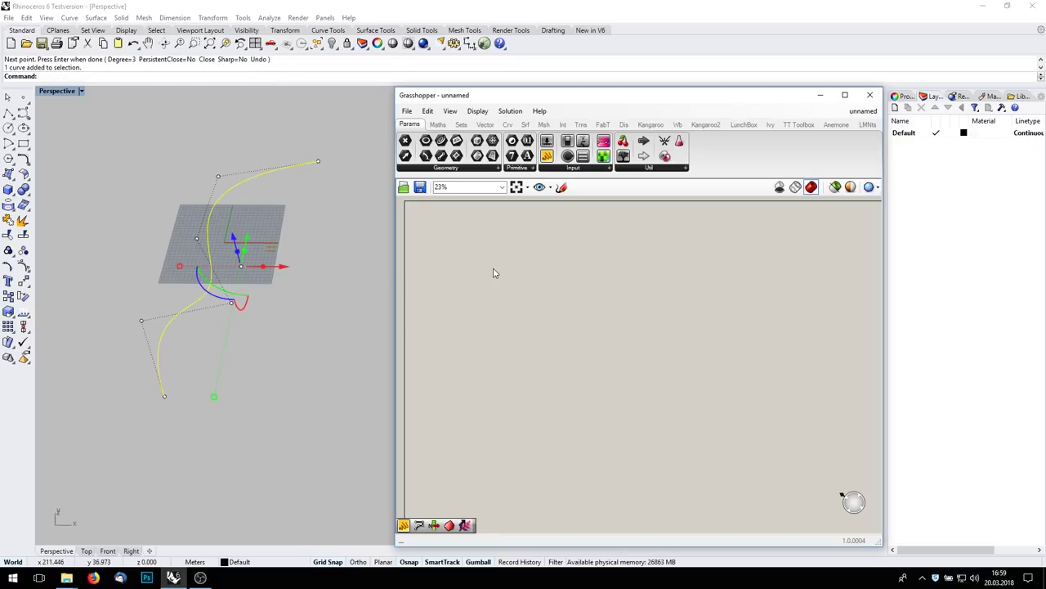
{"action": "double_click", "coordinate": [494, 273]}
{"action": "type", "text": "curve"}
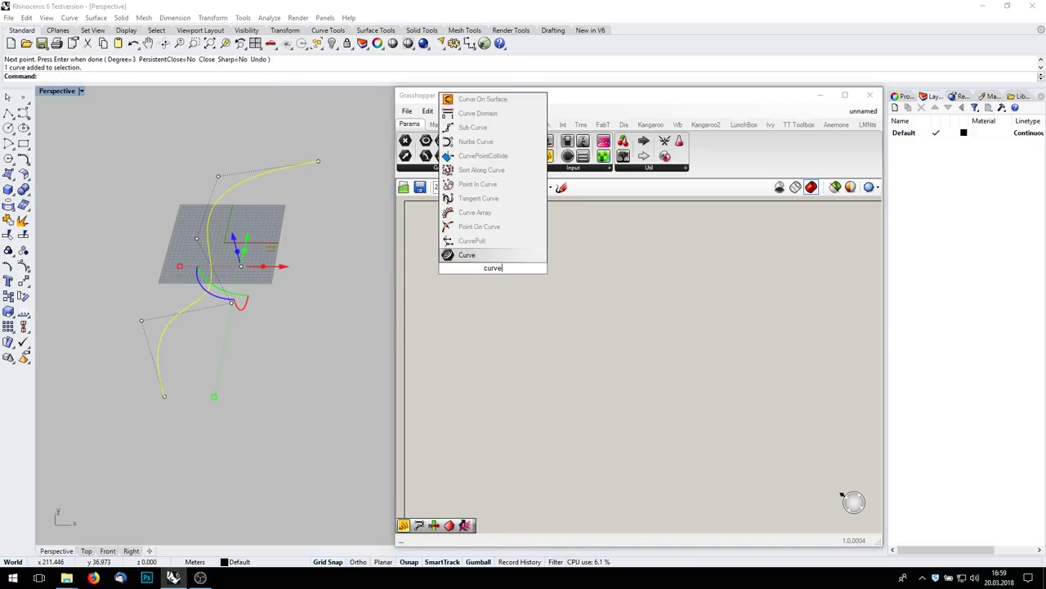
{"action": "key", "text": "Return"}
{"action": "right_click", "coordinate": [494, 271]}
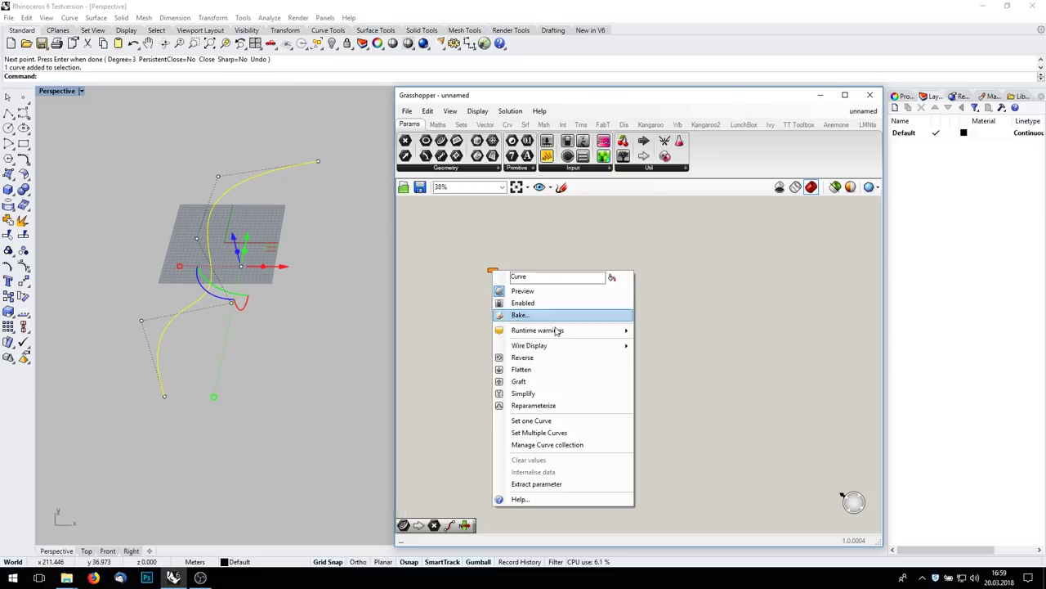
{"action": "left_click", "coordinate": [535, 421]}
{"action": "right_click_drag", "start_coordinate": [493, 324], "coordinate": [659, 412]}
{"action": "left_click", "coordinate": [655, 365]}
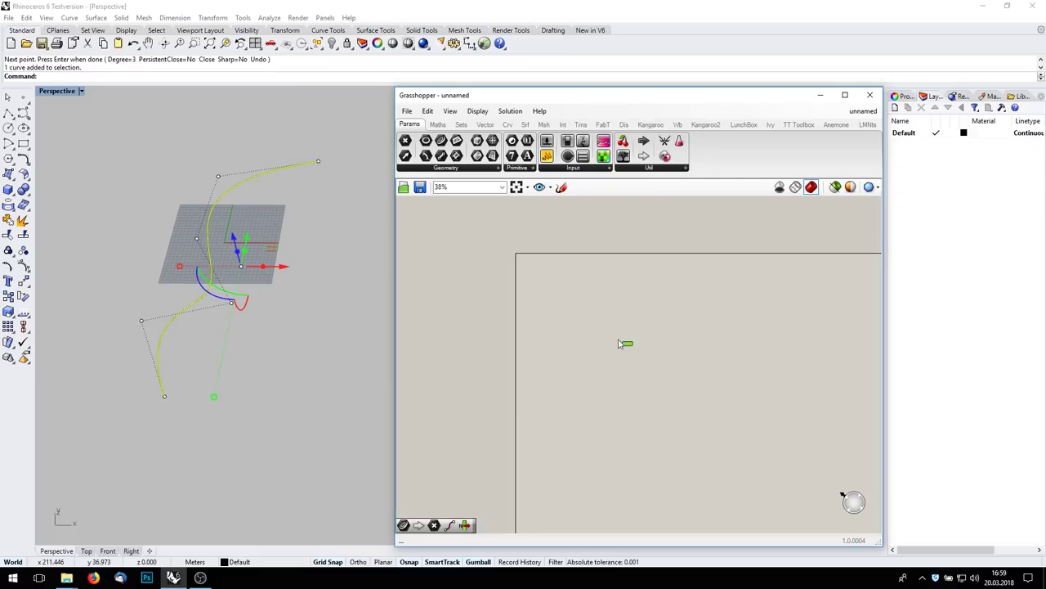
{"action": "left_click", "coordinate": [269, 365]}
{"action": "scroll", "coordinate": [589, 352], "scroll_direction": "up", "scroll_amount": 3}
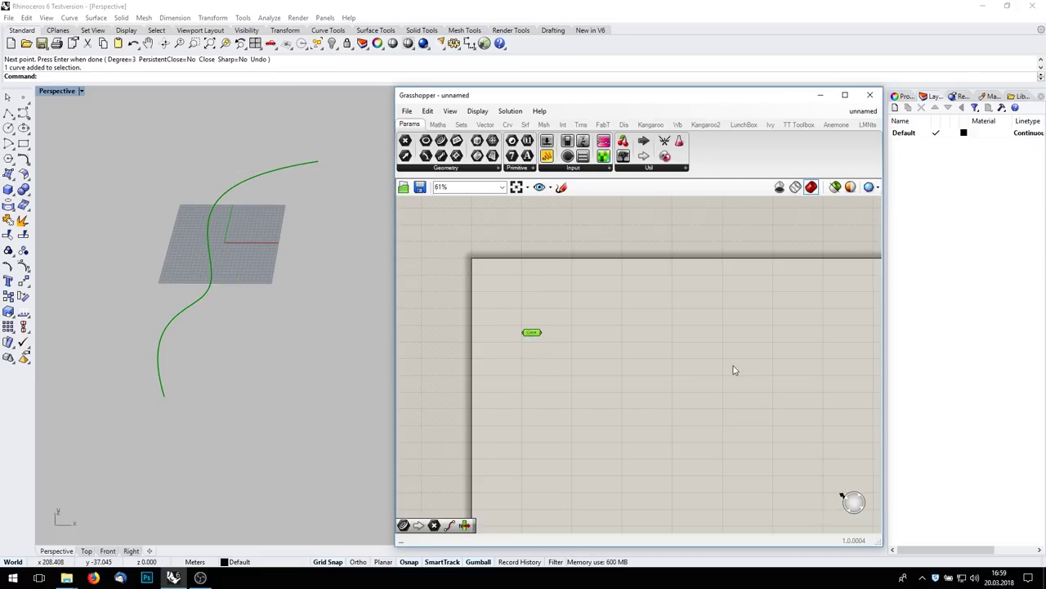
Step: Add a Point On Curve component, connect the Curve parameter to it, and set it to 1/2 (mid)
{"action": "double_click", "coordinate": [601, 332]}
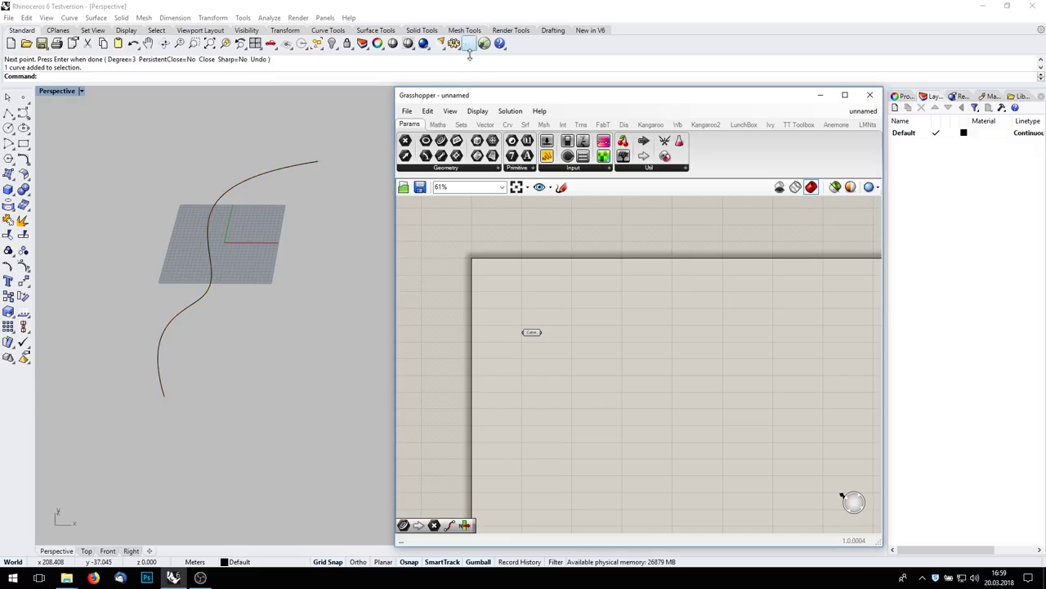
{"action": "left_click", "coordinate": [507, 124]}
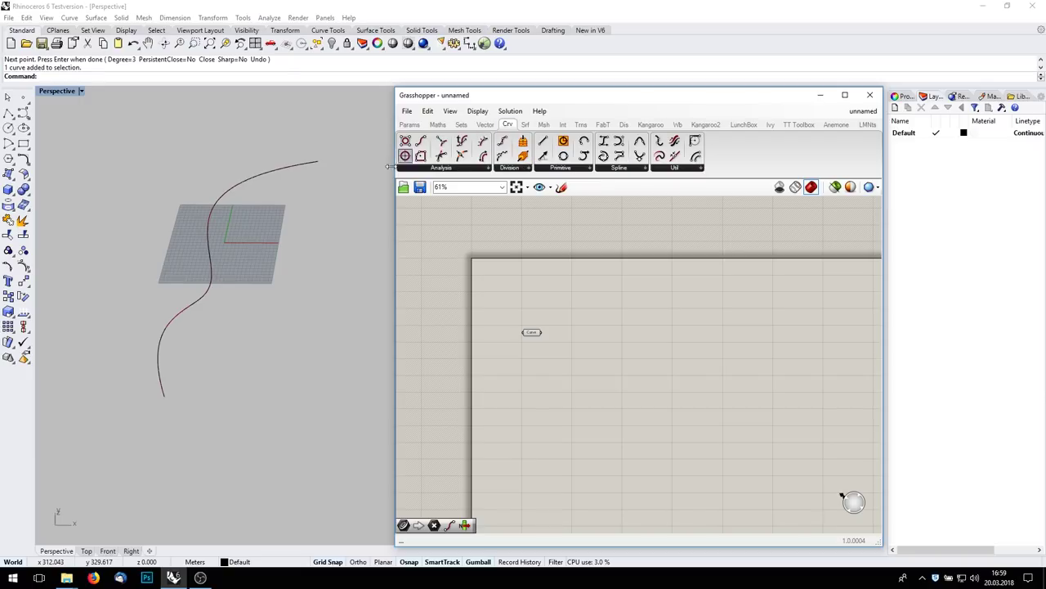
{"action": "left_click", "coordinate": [435, 168]}
{"action": "left_click", "coordinate": [462, 156]}
{"action": "left_click", "coordinate": [576, 304]}
{"action": "scroll", "coordinate": [577, 310], "scroll_direction": "up", "scroll_amount": 3}
{"action": "left_click_drag", "start_coordinate": [569, 287], "coordinate": [585, 339]}
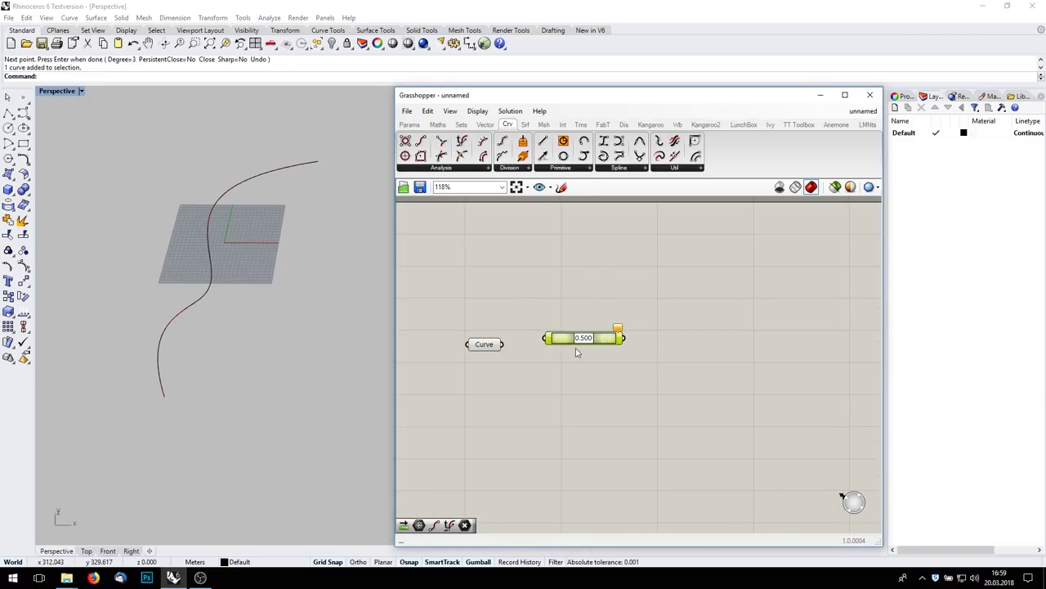
{"action": "left_click_drag", "start_coordinate": [504, 345], "coordinate": [594, 351]}
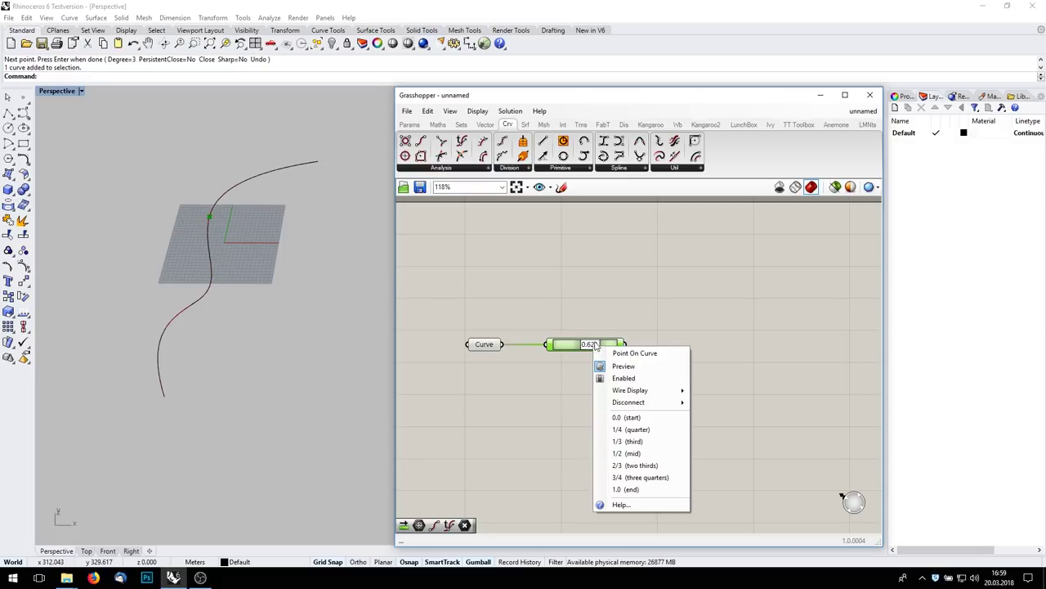
{"action": "left_click", "coordinate": [623, 453]}
Step: Add a Divide Curve component beyond Point On Curve and connect the Curve parameter to its Curve input
{"action": "scroll", "coordinate": [622, 381], "scroll_direction": "down", "scroll_amount": 2}
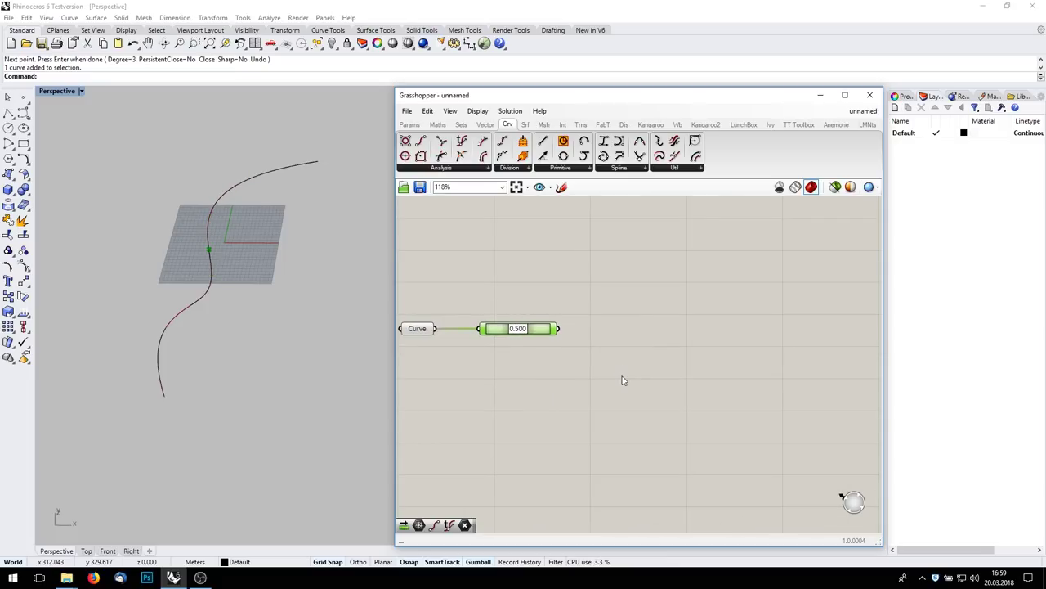
{"action": "double_click", "coordinate": [605, 381]}
{"action": "type", "text": "divide"}
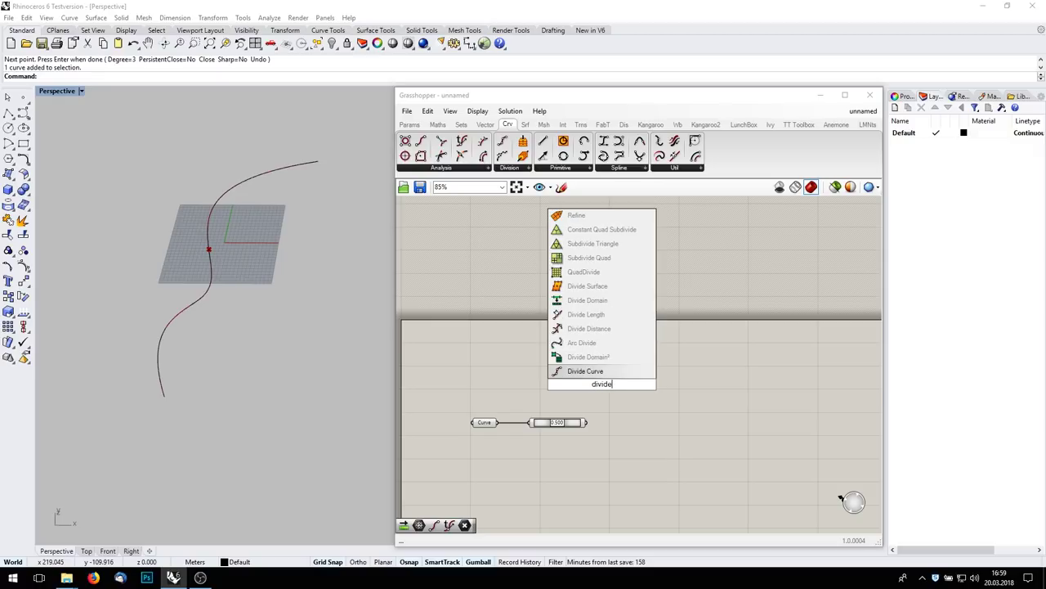
{"action": "key", "text": "Return"}
{"action": "left_click_drag", "start_coordinate": [596, 391], "coordinate": [690, 358]}
{"action": "left_click_drag", "start_coordinate": [497, 423], "coordinate": [668, 343]}
{"action": "mouse_move", "coordinate": [676, 351]}
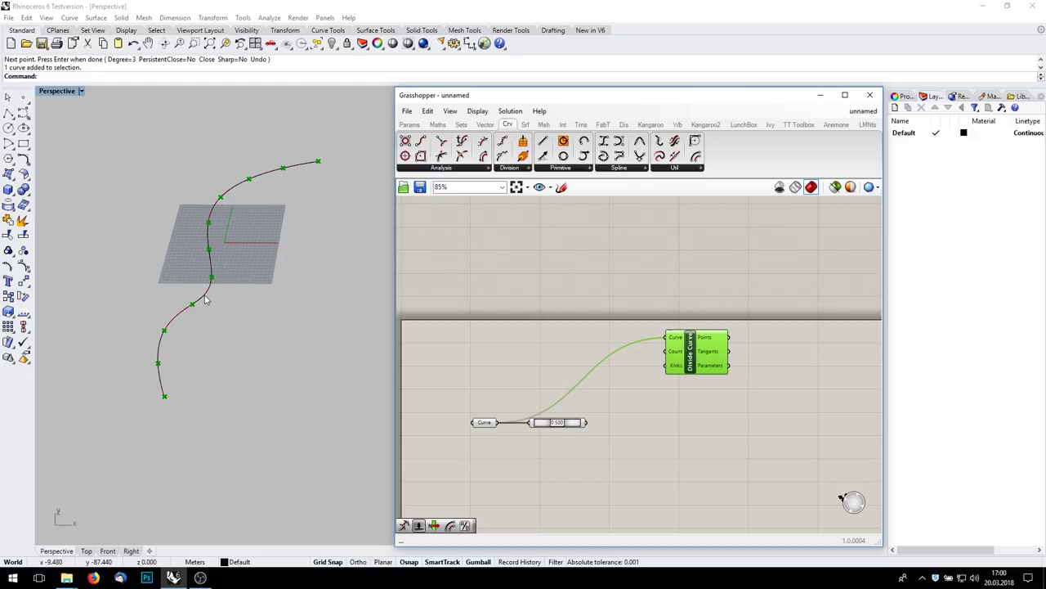
Step: Add a Divide Distance component directly below Divide Curve and connect the Curve parameter to its Curve input
{"action": "right_click_drag", "start_coordinate": [593, 390], "coordinate": [580, 347]}
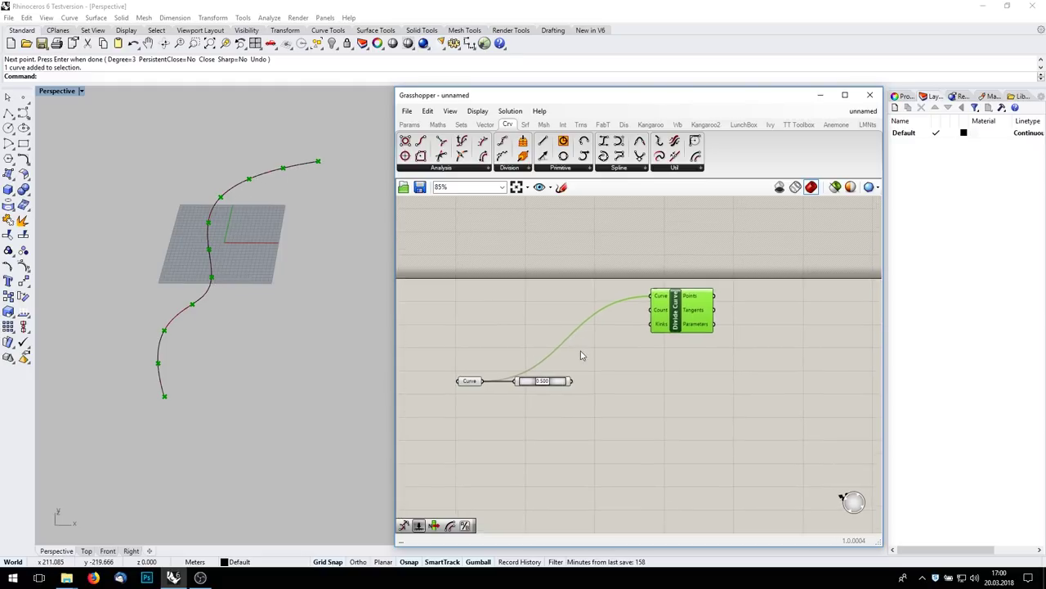
{"action": "double_click", "coordinate": [652, 413]}
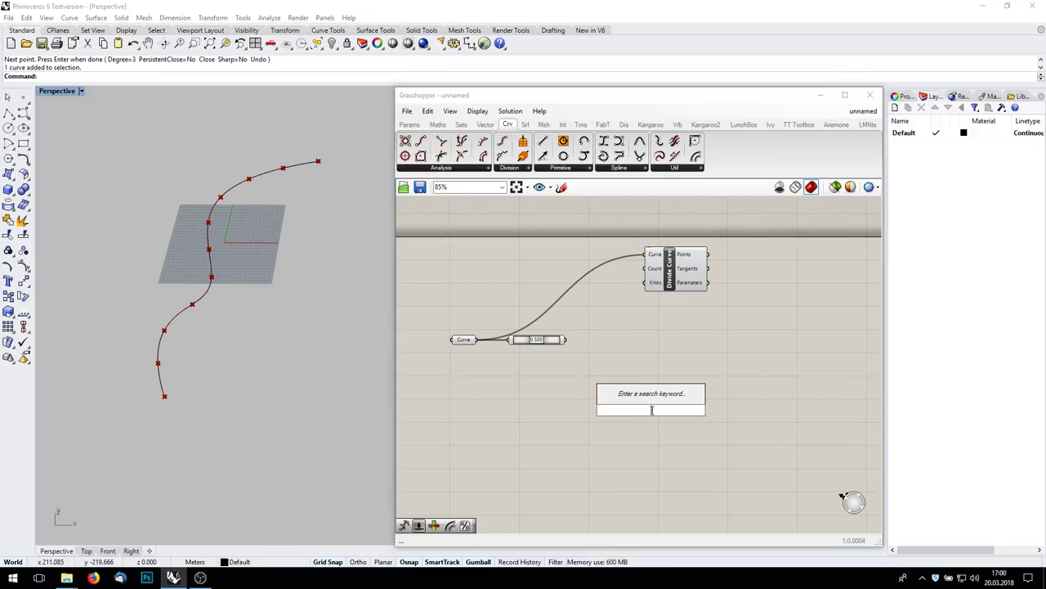
{"action": "type", "text": "divide"}
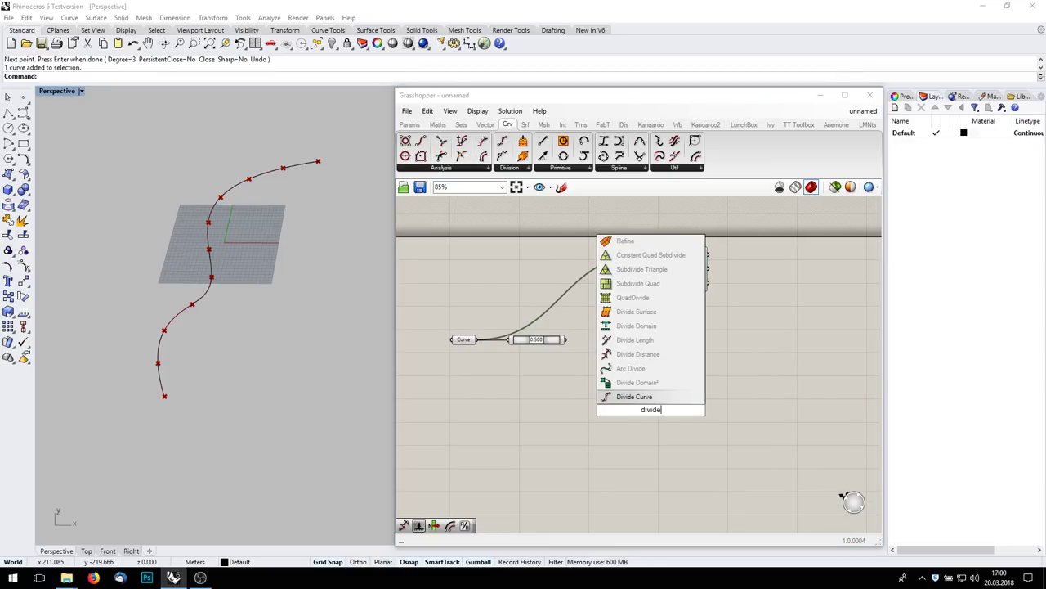
{"action": "key", "text": "Up"}
{"action": "key", "text": "Up"}
{"action": "key", "text": "Up"}
{"action": "key", "text": "Return"}
{"action": "left_click_drag", "start_coordinate": [646, 407], "coordinate": [679, 322]}
{"action": "left_click_drag", "start_coordinate": [479, 341], "coordinate": [656, 311]}
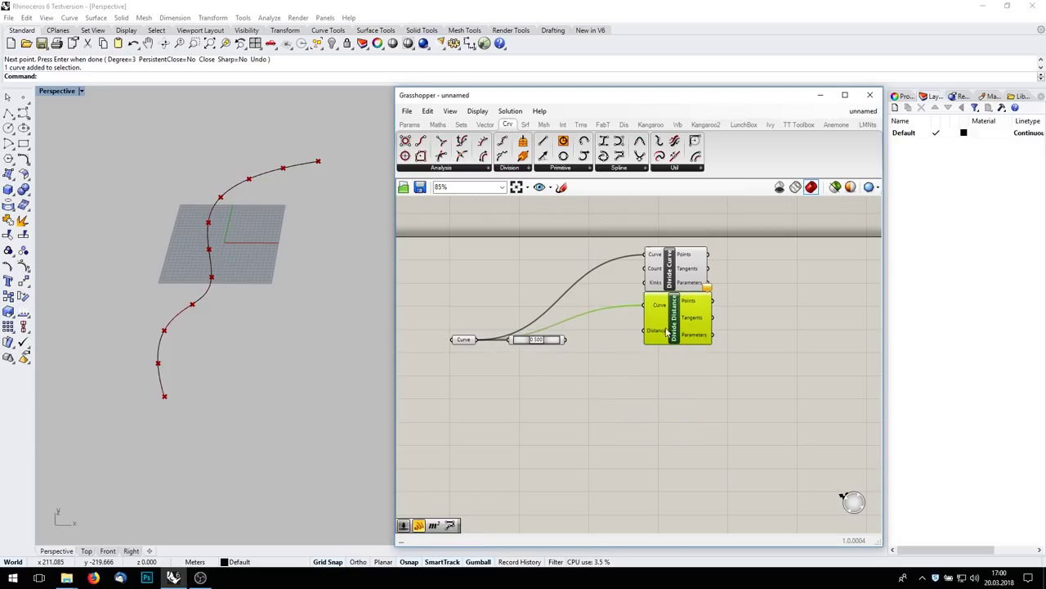
Step: Add an integer Number Slider from 0 to 20 and connect it to Divide Distance's Distance input
{"action": "scroll", "coordinate": [675, 331], "scroll_direction": "up", "scroll_amount": 3}
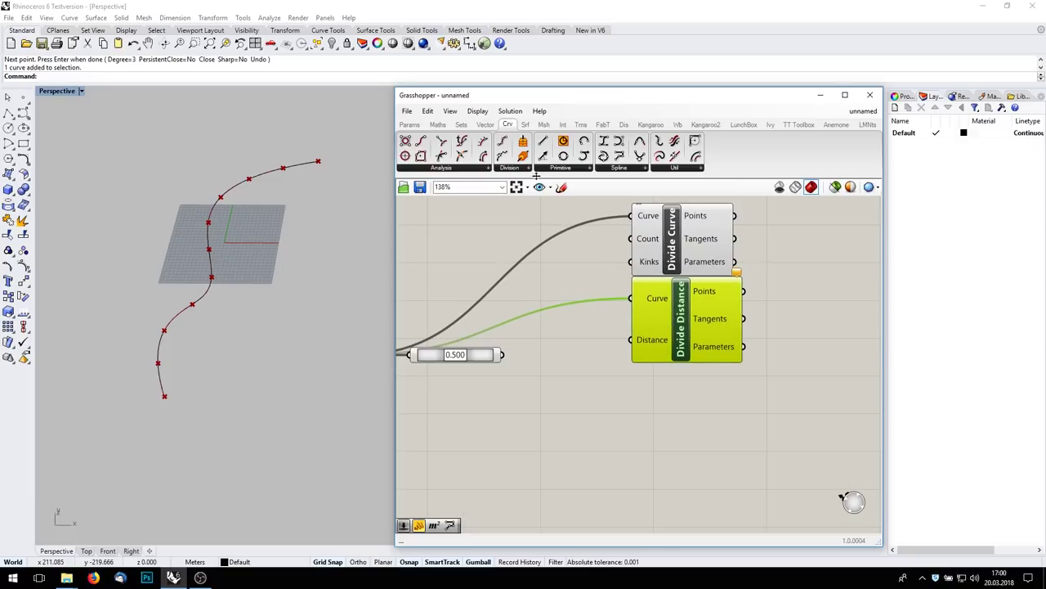
{"action": "double_click", "coordinate": [570, 361]}
{"action": "type", "text": "0"}
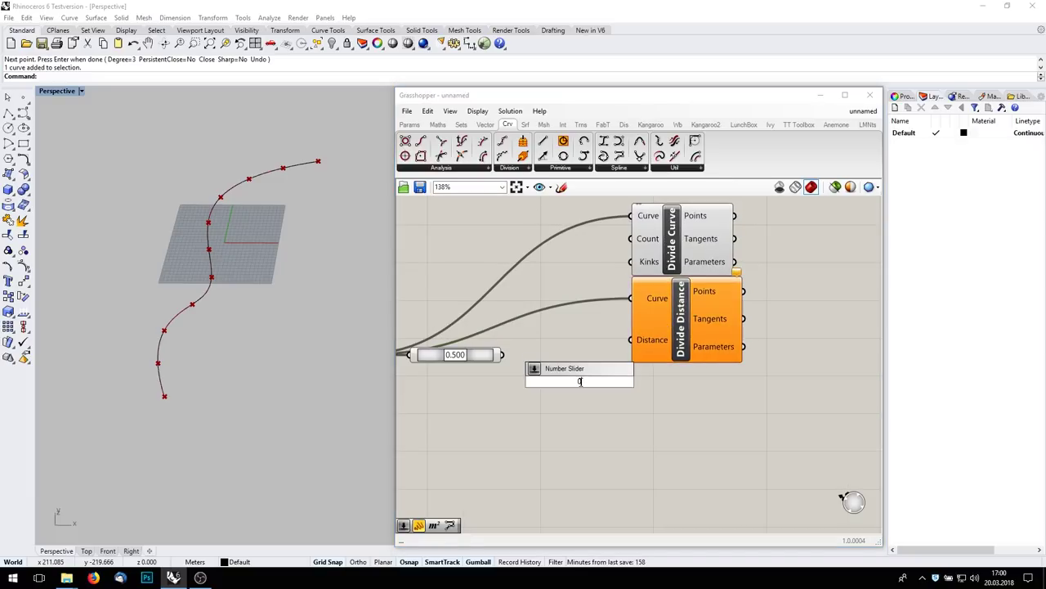
{"action": "type", "text": "<10"}
{"action": "key", "text": "Return"}
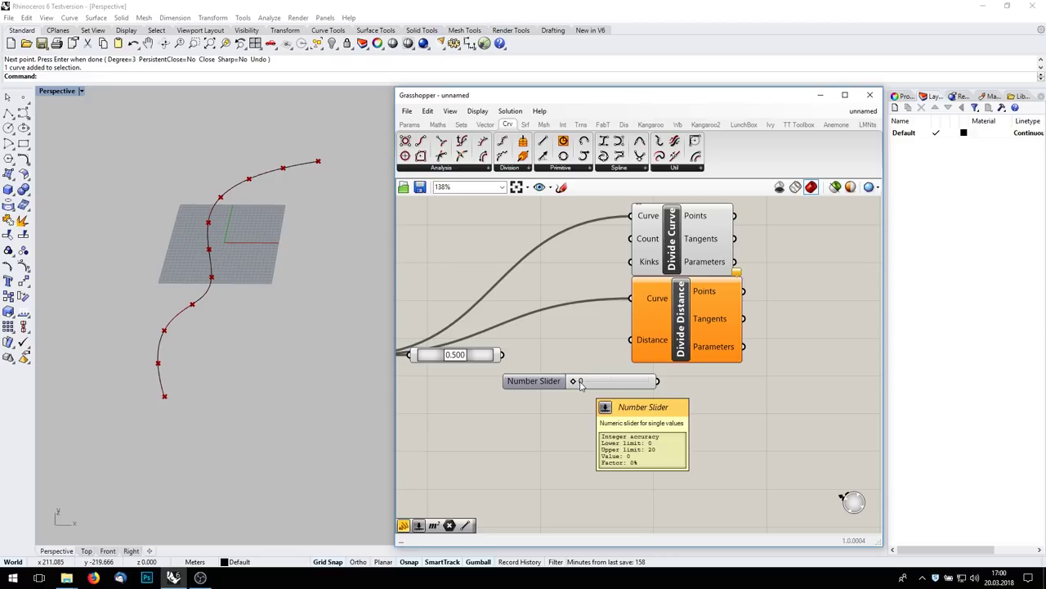
{"action": "left_click_drag", "start_coordinate": [542, 380], "coordinate": [466, 278]}
{"action": "left_click_drag", "start_coordinate": [576, 281], "coordinate": [630, 339]}
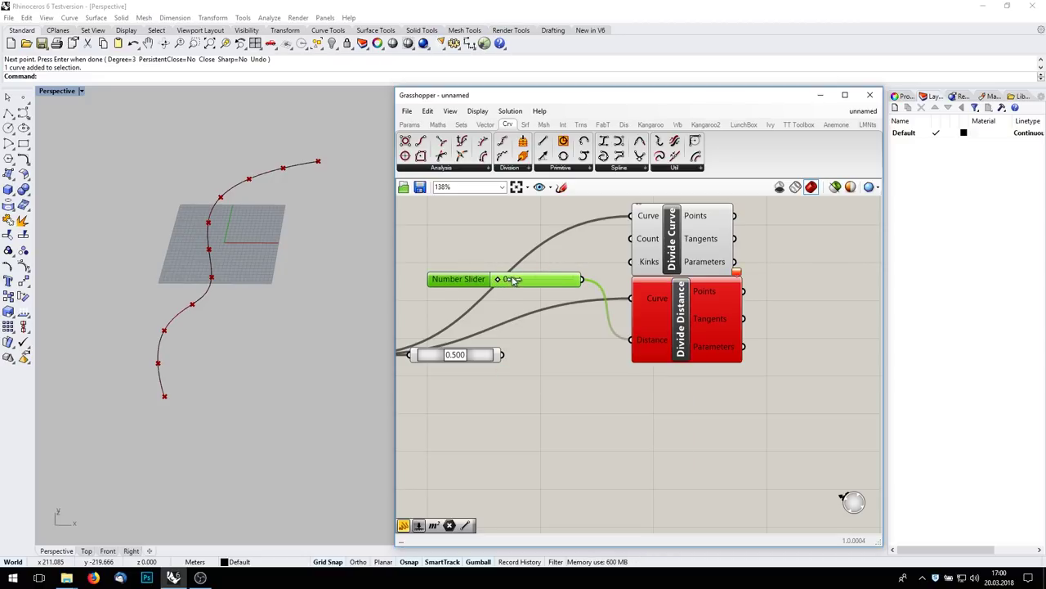
Step: Set the distance slider to 20, raise its maximum to 100, and increase its value further
{"action": "left_click_drag", "start_coordinate": [495, 280], "coordinate": [592, 280]}
{"action": "double_click", "coordinate": [468, 280]}
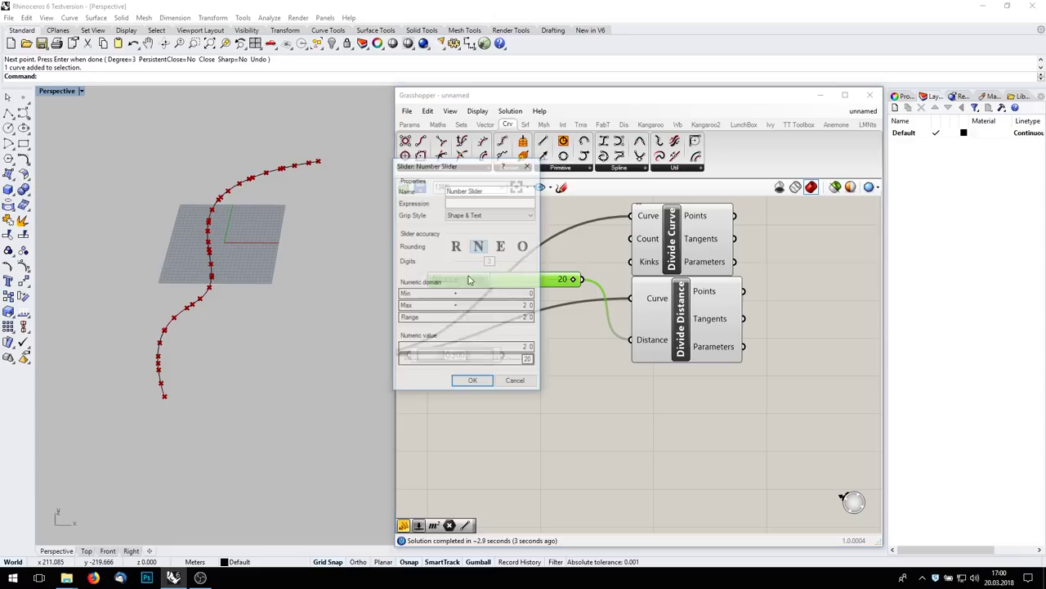
{"action": "left_click_drag", "start_coordinate": [527, 306], "coordinate": [539, 217]}
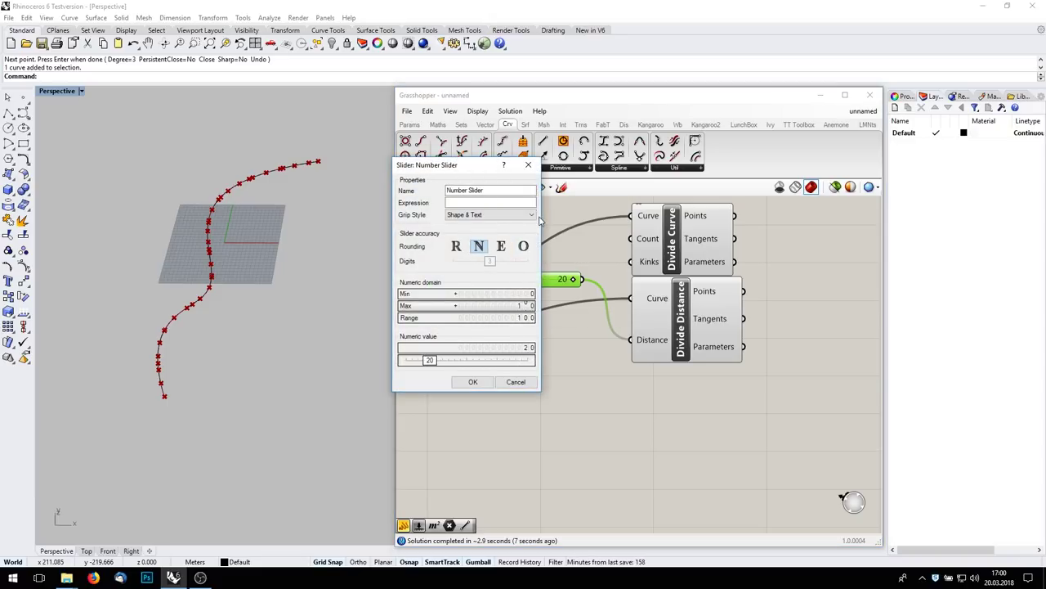
{"action": "left_click", "coordinate": [473, 382]}
{"action": "left_click_drag", "start_coordinate": [518, 280], "coordinate": [533, 281]}
Step: Turn off Divide Curve's preview and vary the distance slider to 61, ending at 57
{"action": "left_click", "coordinate": [672, 245]}
{"action": "right_click", "coordinate": [674, 242]}
{"action": "left_click", "coordinate": [719, 262]}
{"action": "left_click_drag", "start_coordinate": [533, 281], "coordinate": [543, 279]}
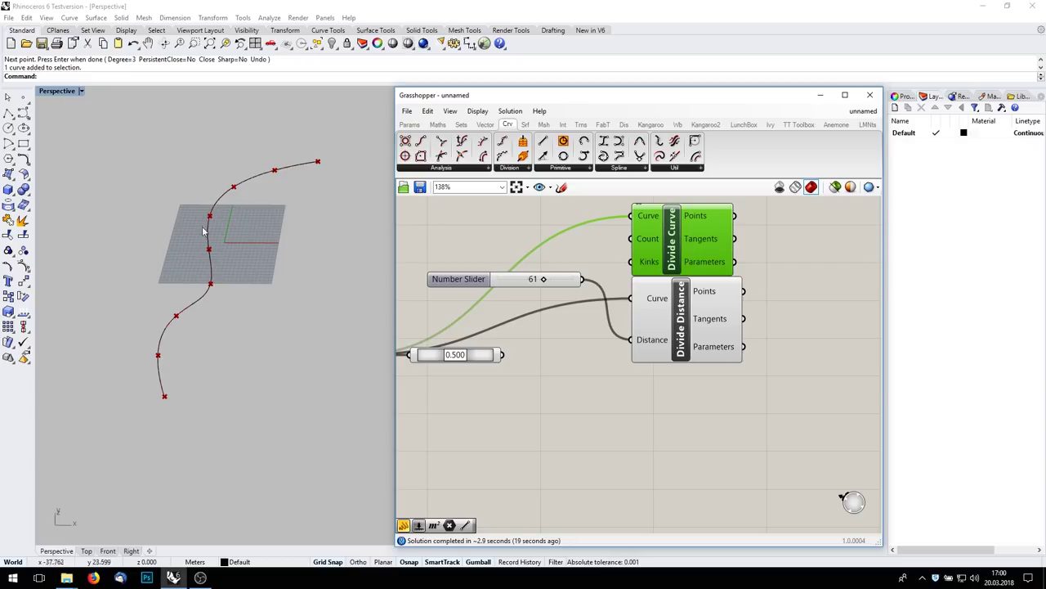
{"action": "left_click_drag", "start_coordinate": [543, 280], "coordinate": [540, 279]}
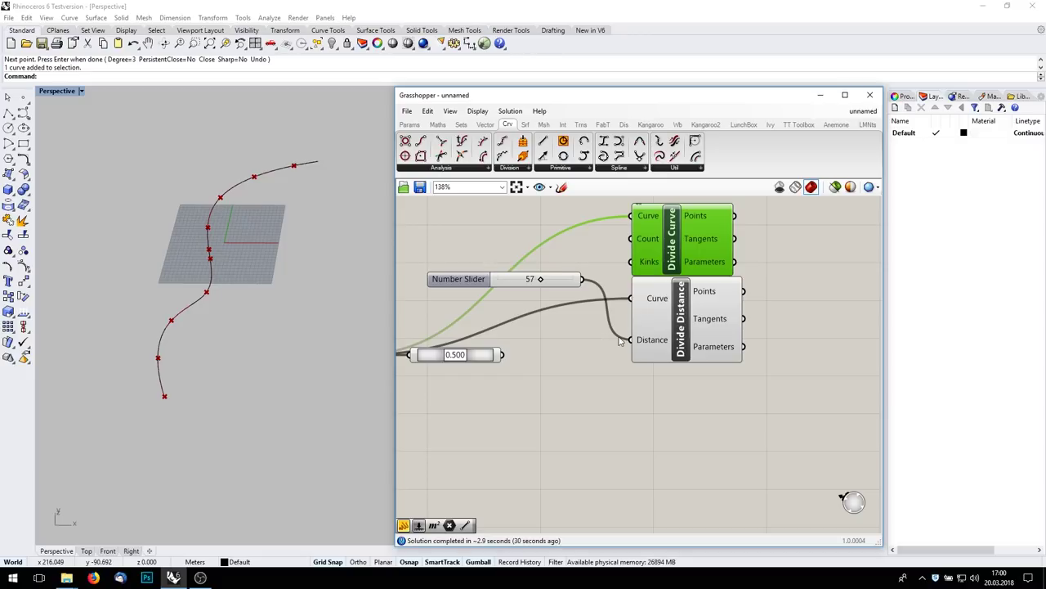
Step: Select Divide Distance and examine the Tangents and Parameters outputs of the two division components
{"action": "scroll", "coordinate": [716, 329], "scroll_direction": "up", "scroll_amount": 2}
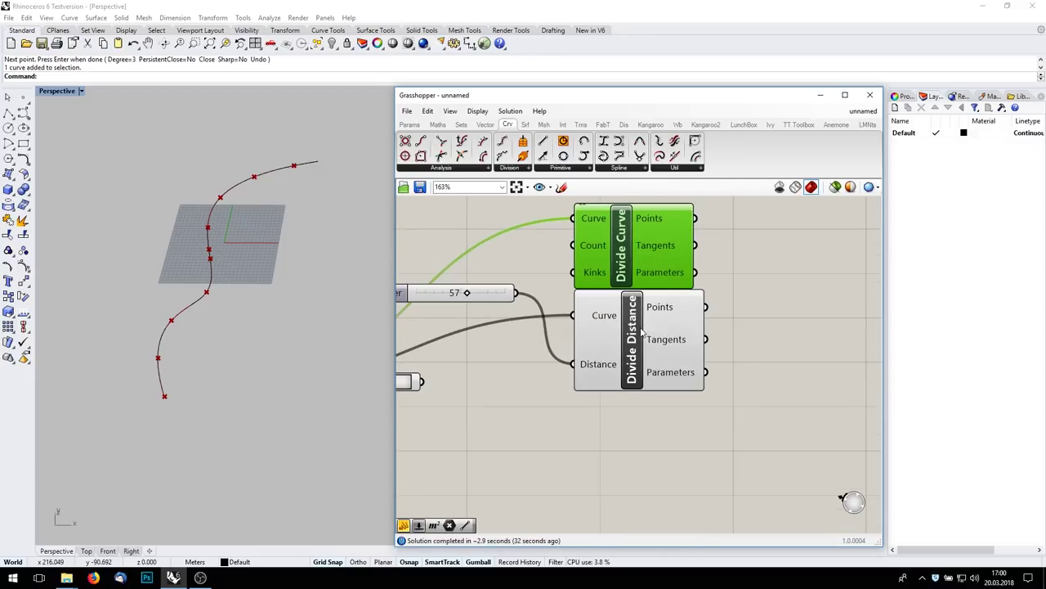
{"action": "left_click", "coordinate": [645, 332]}
{"action": "left_click_drag", "start_coordinate": [646, 331], "coordinate": [641, 331]}
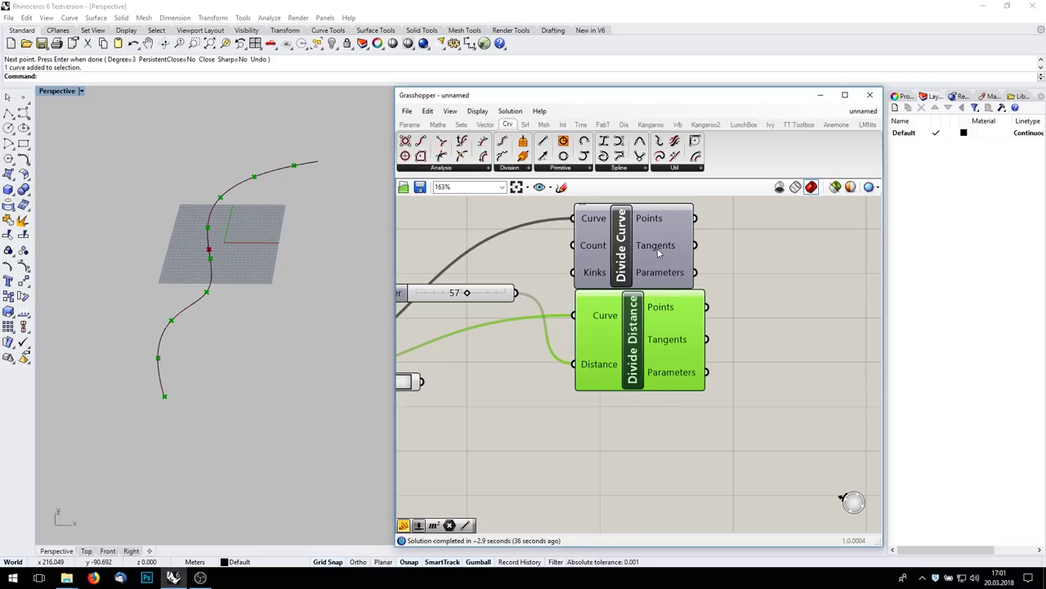
{"action": "mouse_move", "coordinate": [660, 249]}
{"action": "mouse_move", "coordinate": [676, 377]}
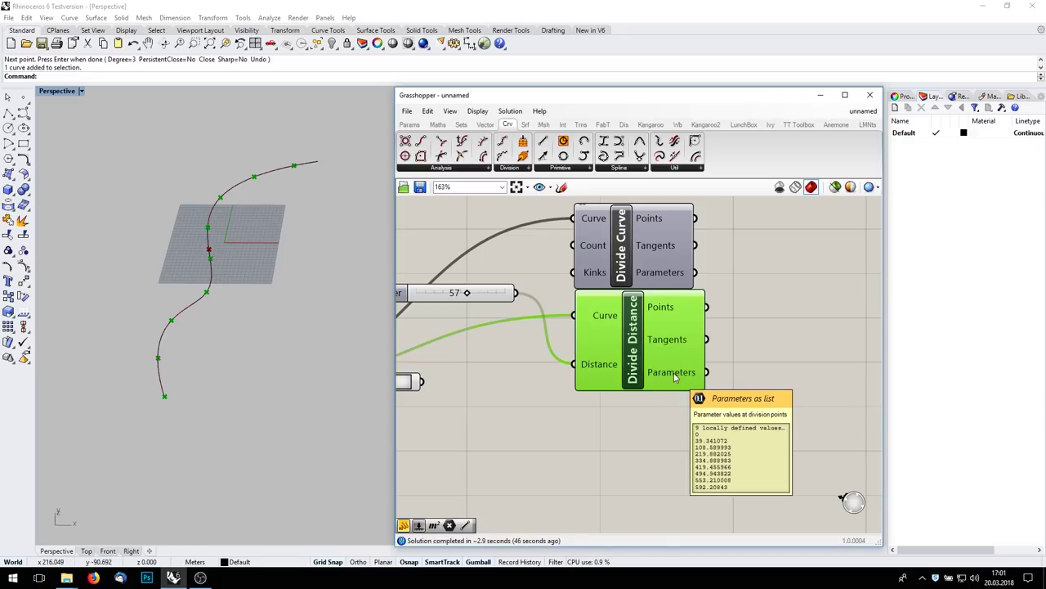
Step: Read the values of Divide Distance's Parameters output in a connected Panel and delete the Panel
{"action": "left_click", "coordinate": [410, 126]}
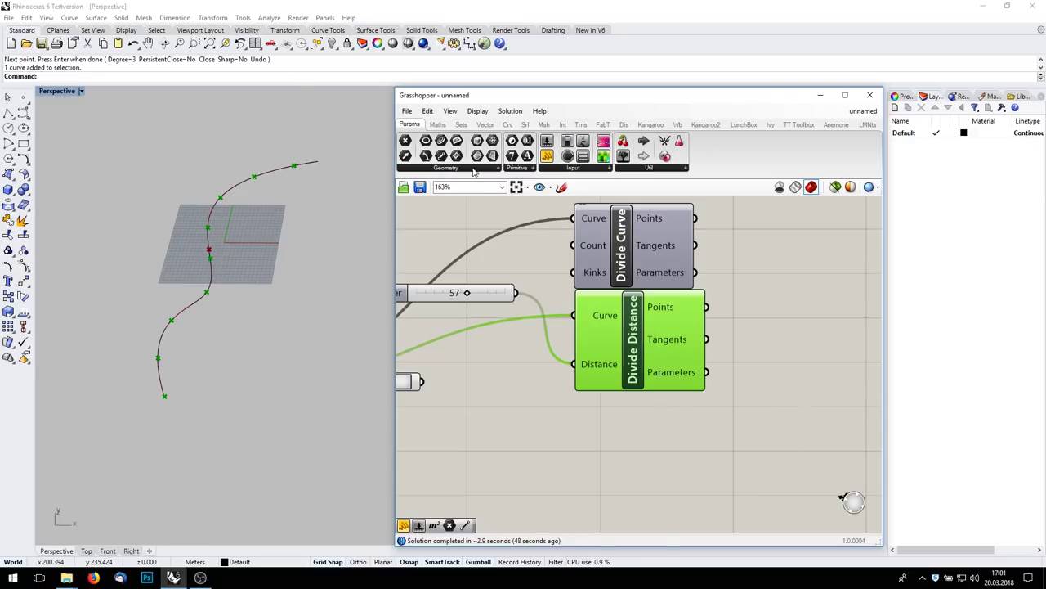
{"action": "left_click_drag", "start_coordinate": [567, 158], "coordinate": [855, 367]}
{"action": "left_click_drag", "start_coordinate": [706, 372], "coordinate": [777, 373]}
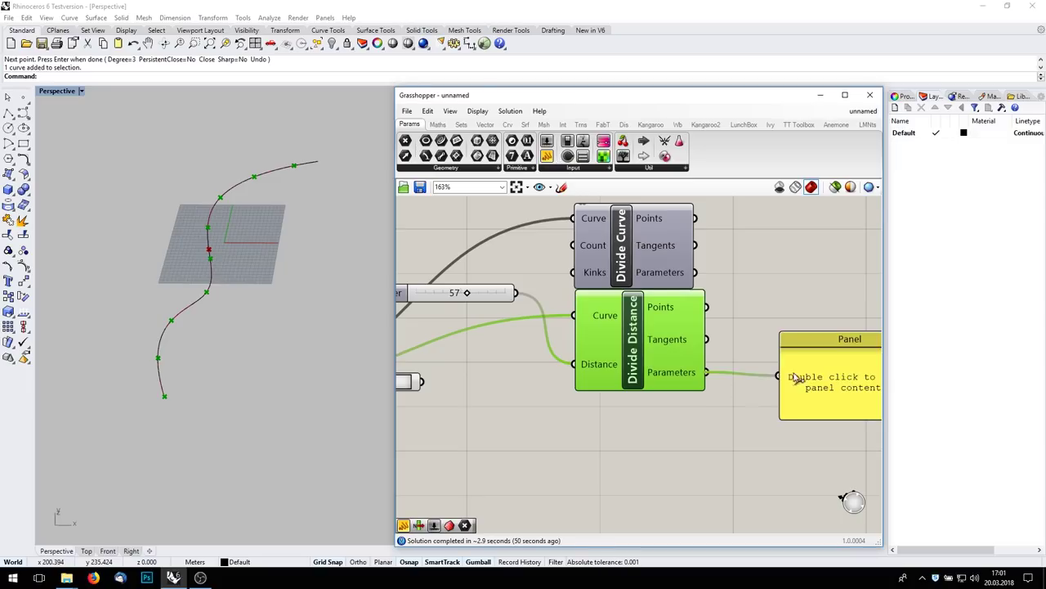
{"action": "right_click_drag", "start_coordinate": [769, 432], "coordinate": [577, 372]}
{"action": "left_click_drag", "start_coordinate": [730, 302], "coordinate": [730, 344]}
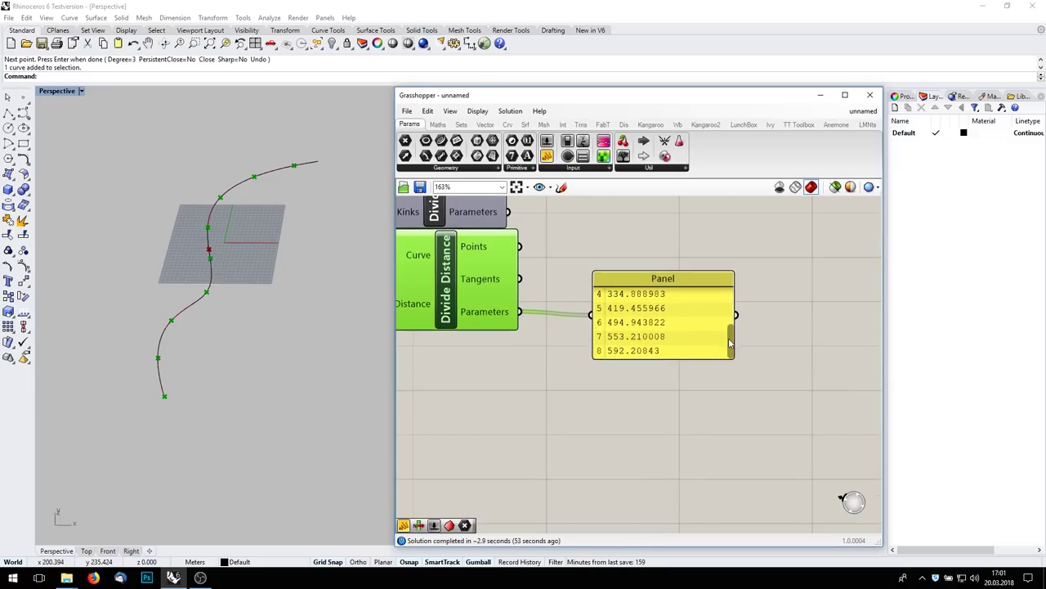
{"action": "left_click", "coordinate": [640, 350]}
{"action": "key", "text": "Delete"}
Step: Add a Shatter component, connecting the referenced curve to its Curve input and Divide Curve's Parameters output to its Parameters input
{"action": "scroll", "coordinate": [626, 335], "scroll_direction": "down", "scroll_amount": 2}
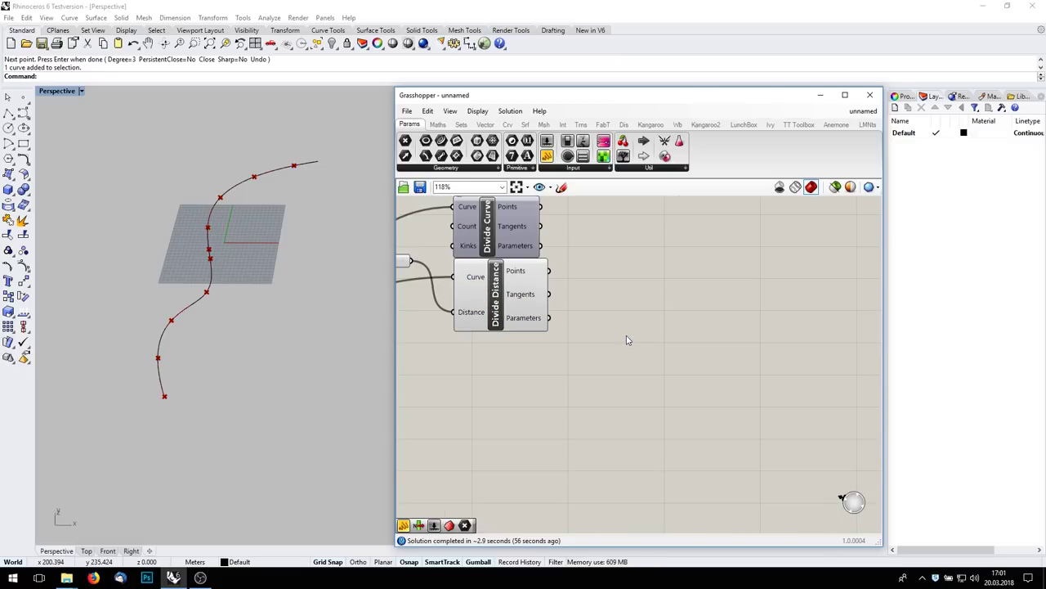
{"action": "double_click", "coordinate": [699, 325]}
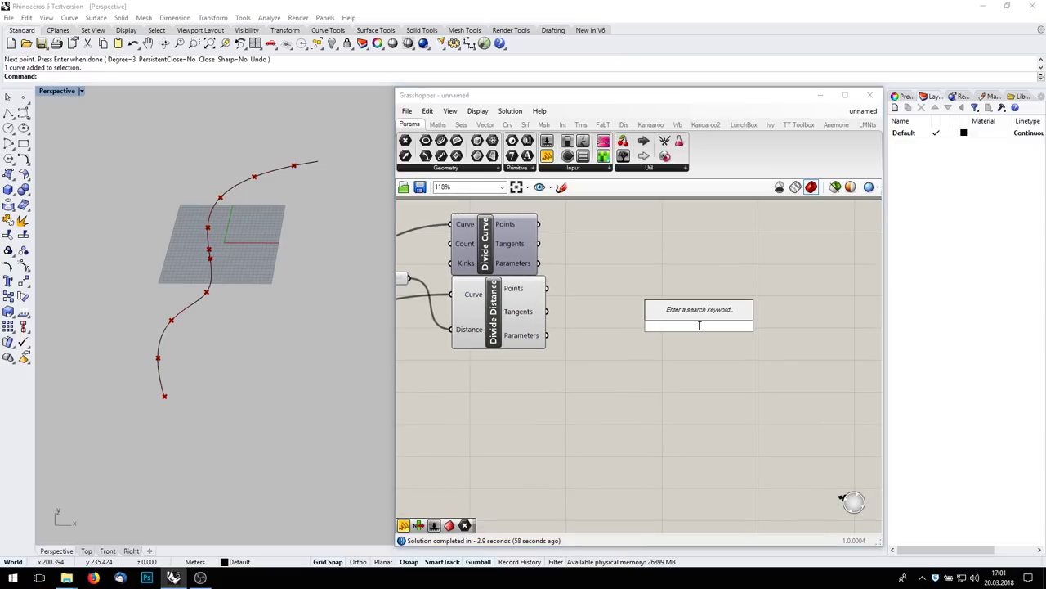
{"action": "type", "text": "shatter"}
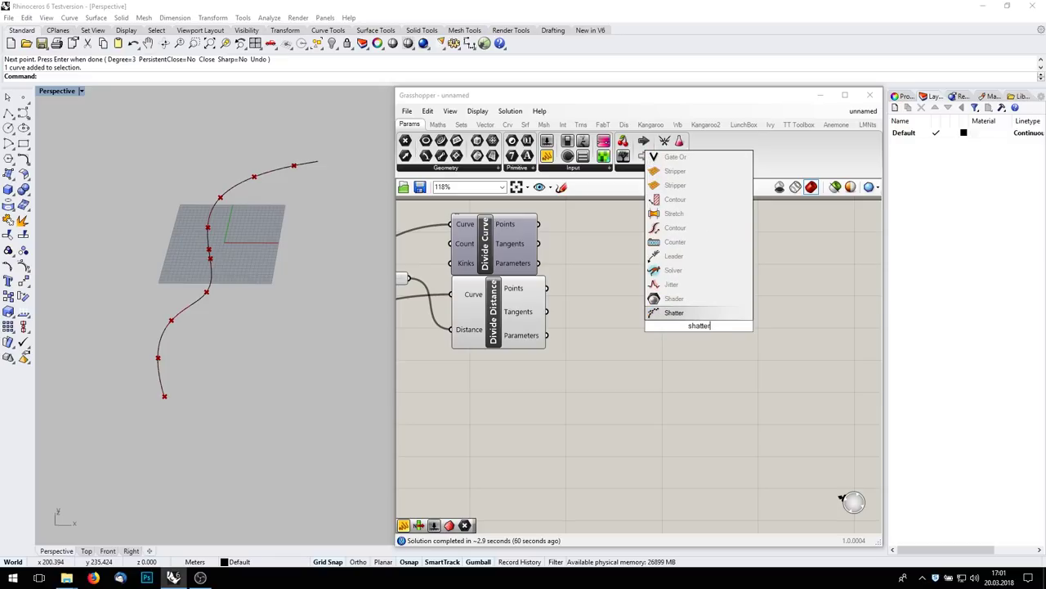
{"action": "key", "text": "Return"}
{"action": "scroll", "coordinate": [703, 318], "scroll_direction": "down", "scroll_amount": 1}
{"action": "right_click_drag", "start_coordinate": [535, 329], "coordinate": [619, 307]}
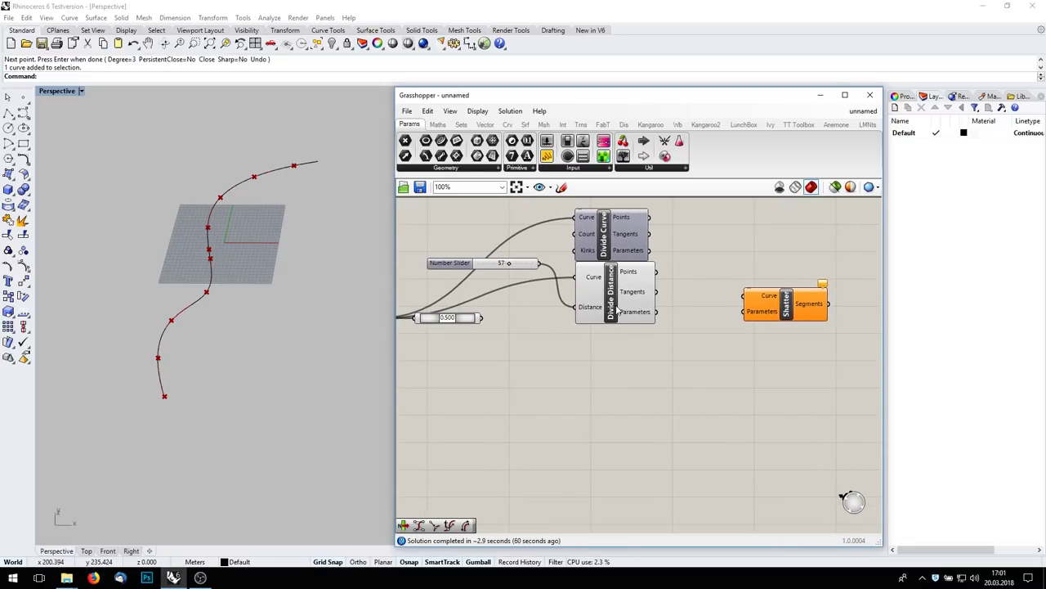
{"action": "scroll", "coordinate": [619, 306], "scroll_direction": "down", "scroll_amount": 1}
{"action": "left_click_drag", "start_coordinate": [413, 317], "coordinate": [711, 285]}
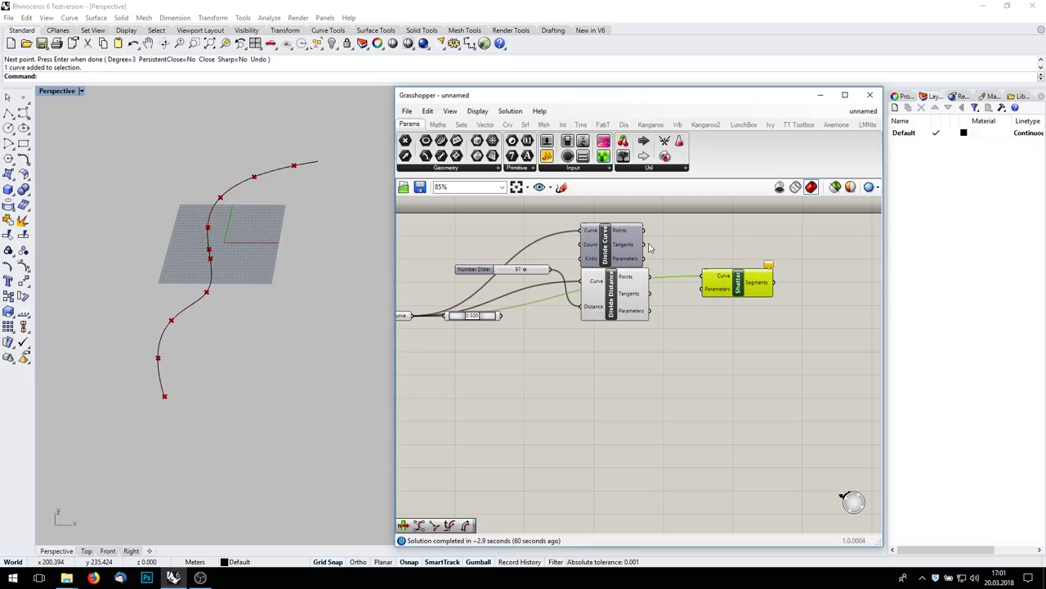
{"action": "left_click_drag", "start_coordinate": [645, 257], "coordinate": [702, 289]}
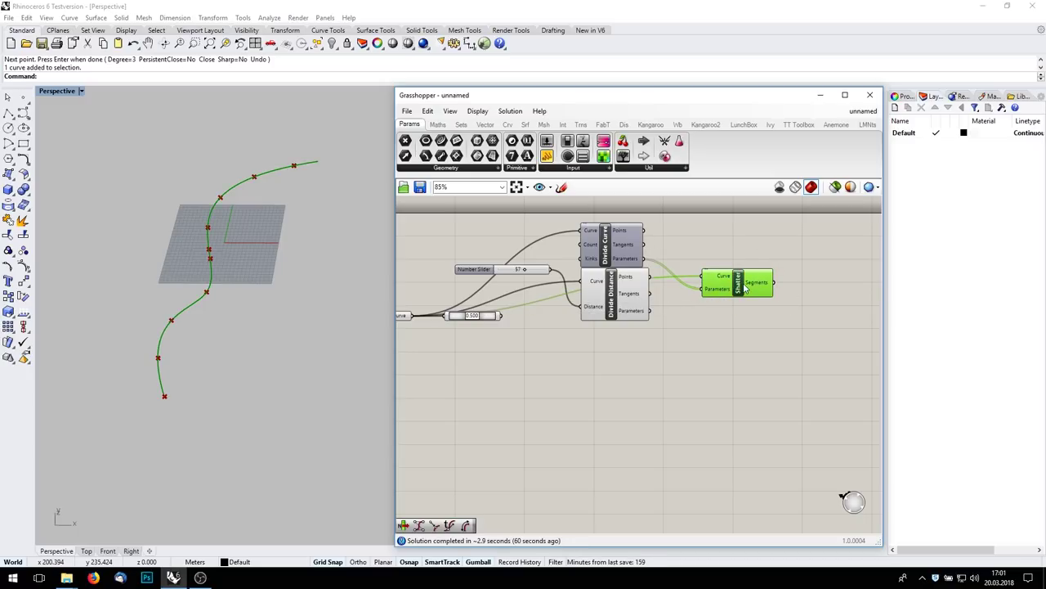
{"action": "right_click_drag", "start_coordinate": [839, 293], "coordinate": [714, 286]}
{"action": "left_click", "coordinate": [714, 286]}
{"action": "double_click", "coordinate": [713, 282]}
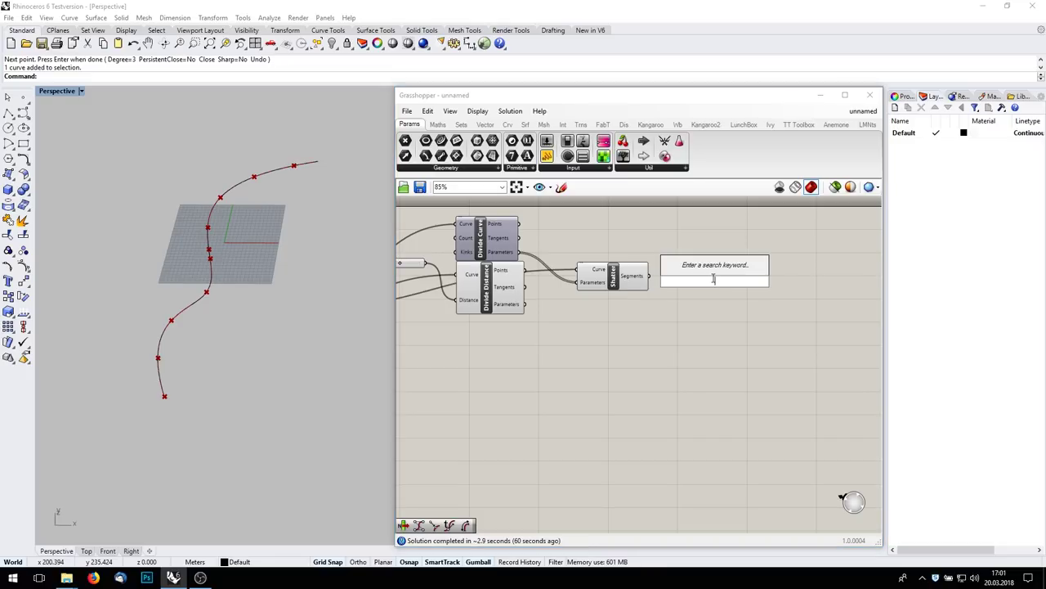
{"action": "type", "text": "item"}
{"action": "key", "text": "Return"}
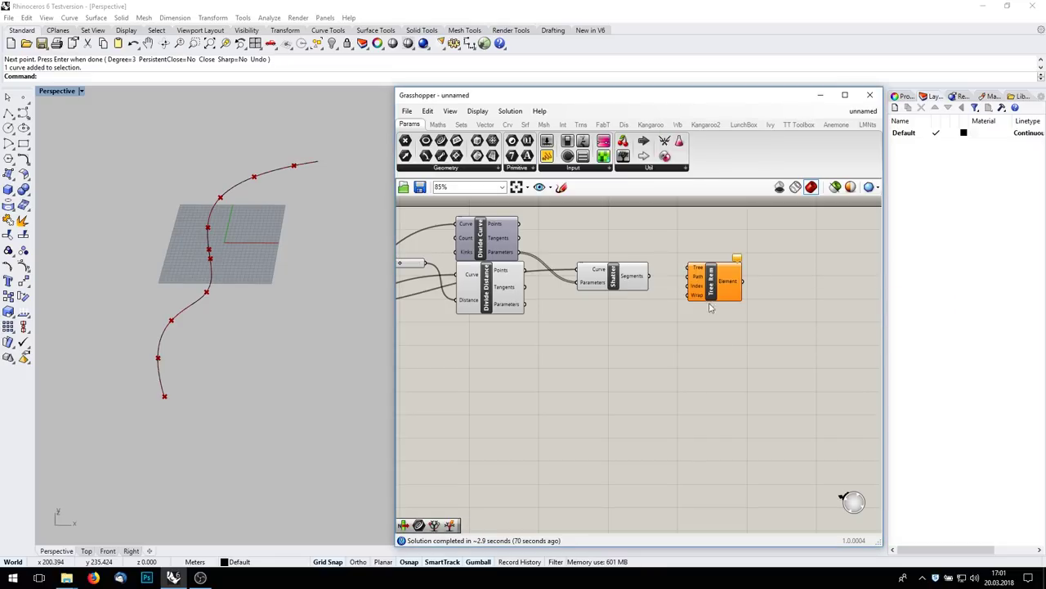
{"action": "left_click", "coordinate": [714, 286]}
{"action": "key", "text": "Delete"}
Step: Add a List Item component and a Number Slider, feeding Shatter's Segments into List and the slider into Index
{"action": "double_click", "coordinate": [699, 299]}
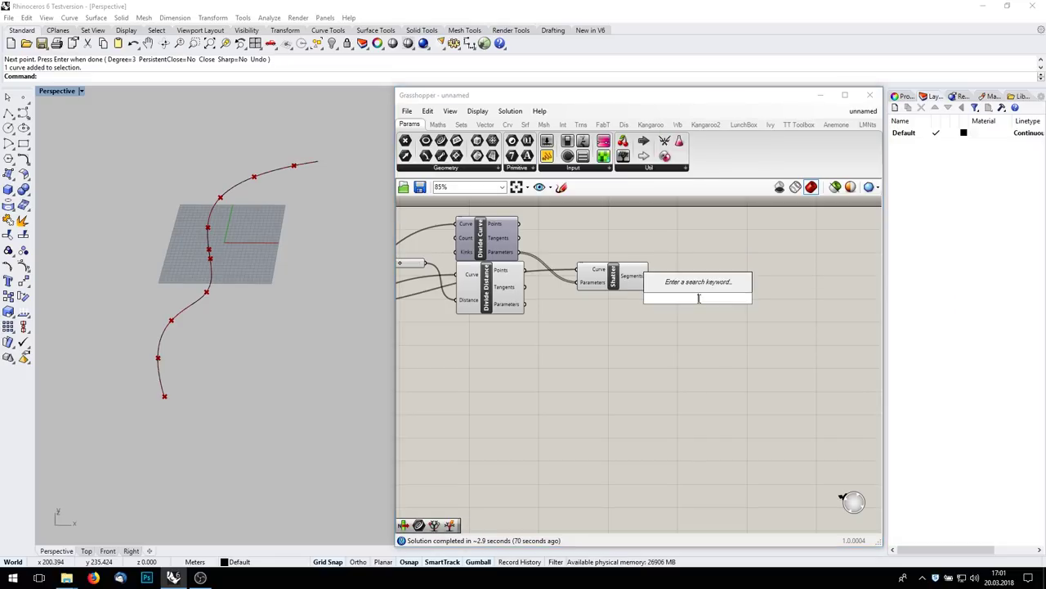
{"action": "type", "text": "list item"}
{"action": "key", "text": "Return"}
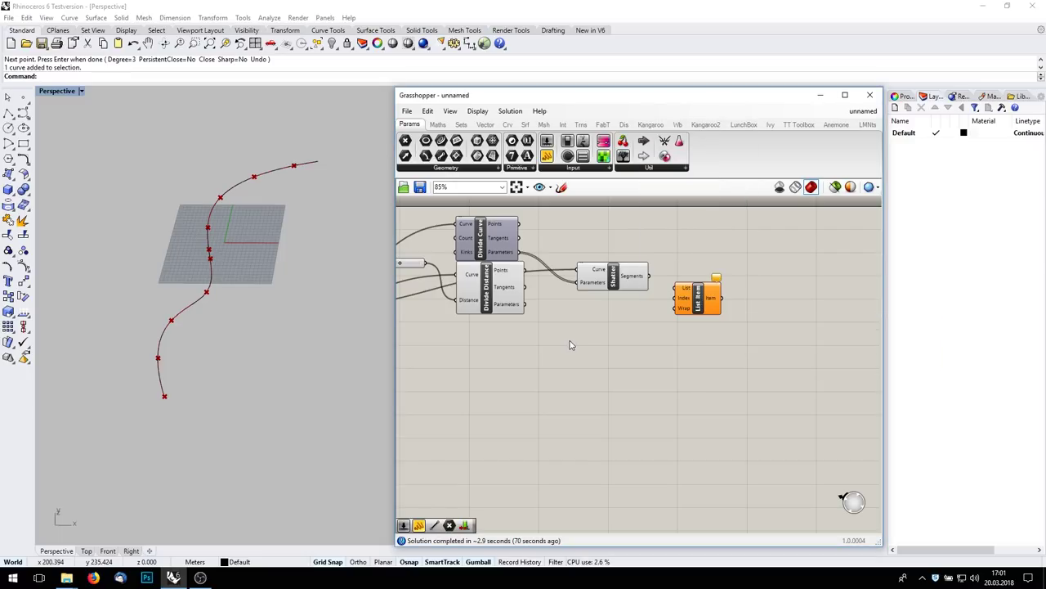
{"action": "double_click", "coordinate": [600, 347]}
{"action": "type", "text": "0"}
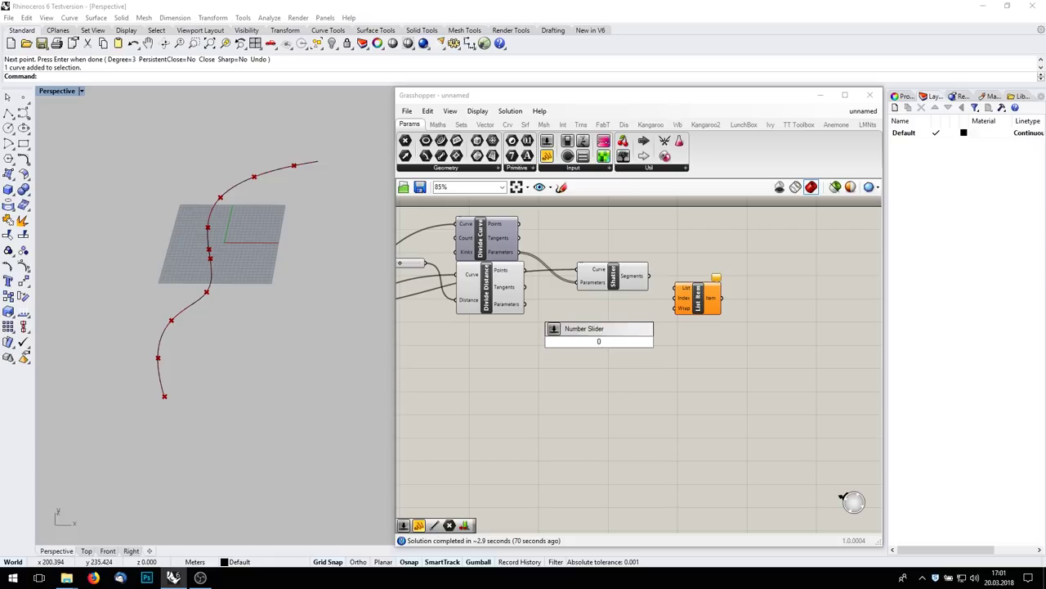
{"action": "type", "text": "<"}
{"action": "key", "text": "Return"}
{"action": "left_click_drag", "start_coordinate": [648, 341], "coordinate": [678, 289]}
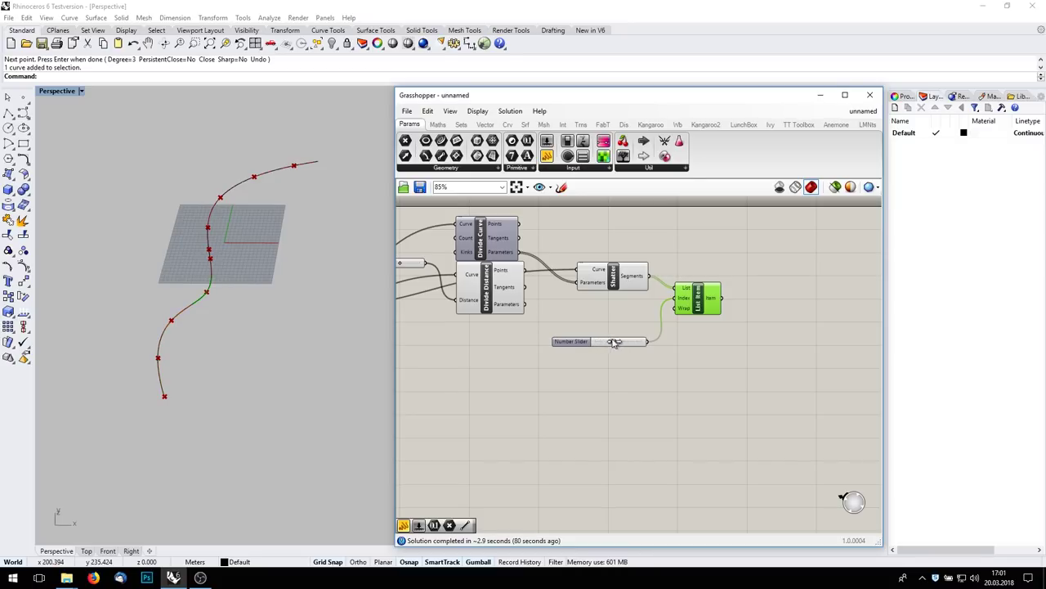
Step: Set the List Item index slider to 0, and delete both the slider and the List Item component
{"action": "left_click_drag", "start_coordinate": [646, 336], "coordinate": [568, 349]}
{"action": "left_click_drag", "start_coordinate": [767, 370], "coordinate": [628, 304]}
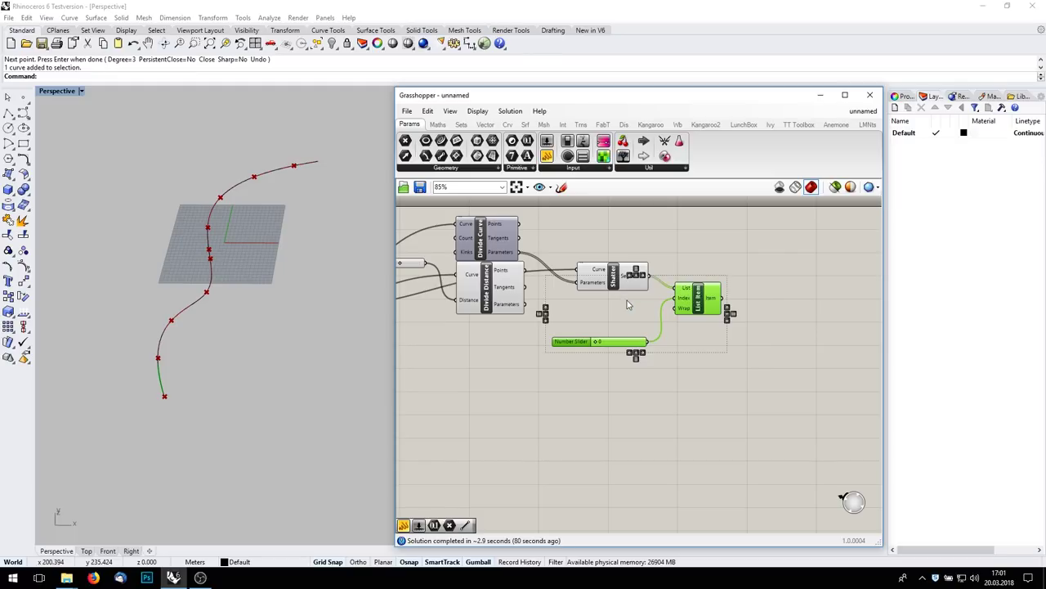
{"action": "key", "text": "Delete"}
{"action": "right_click_drag", "start_coordinate": [669, 429], "coordinate": [688, 365]}
{"action": "scroll", "coordinate": [674, 382], "scroll_direction": "down", "scroll_amount": 3}
{"action": "right_click_drag", "start_coordinate": [659, 313], "coordinate": [654, 355]}
{"action": "scroll", "coordinate": [633, 327], "scroll_direction": "up", "scroll_amount": 5}
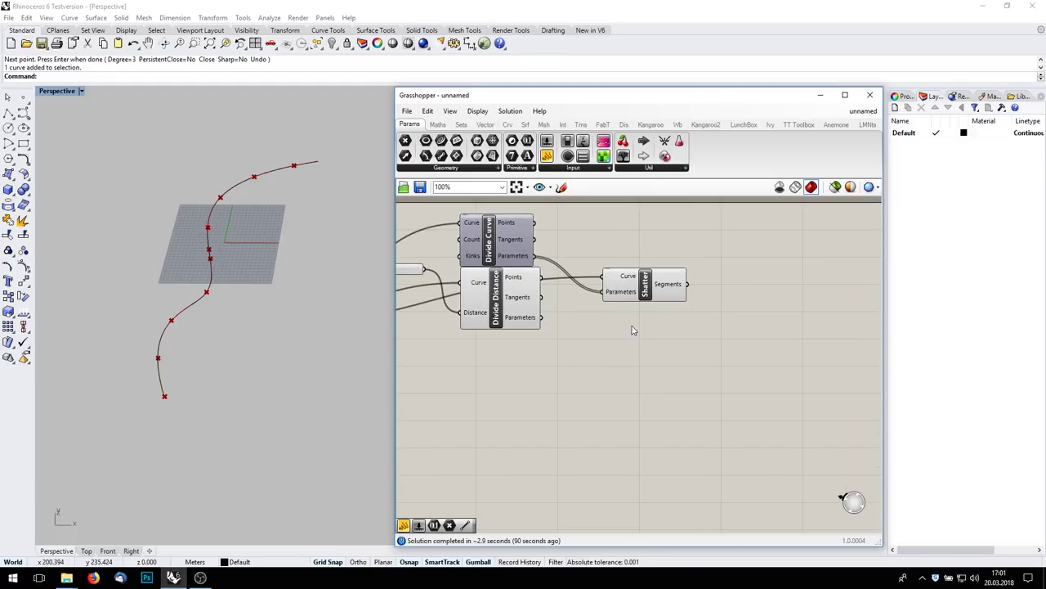
{"action": "double_click", "coordinate": [663, 342]}
{"action": "type", "text": "eval"}
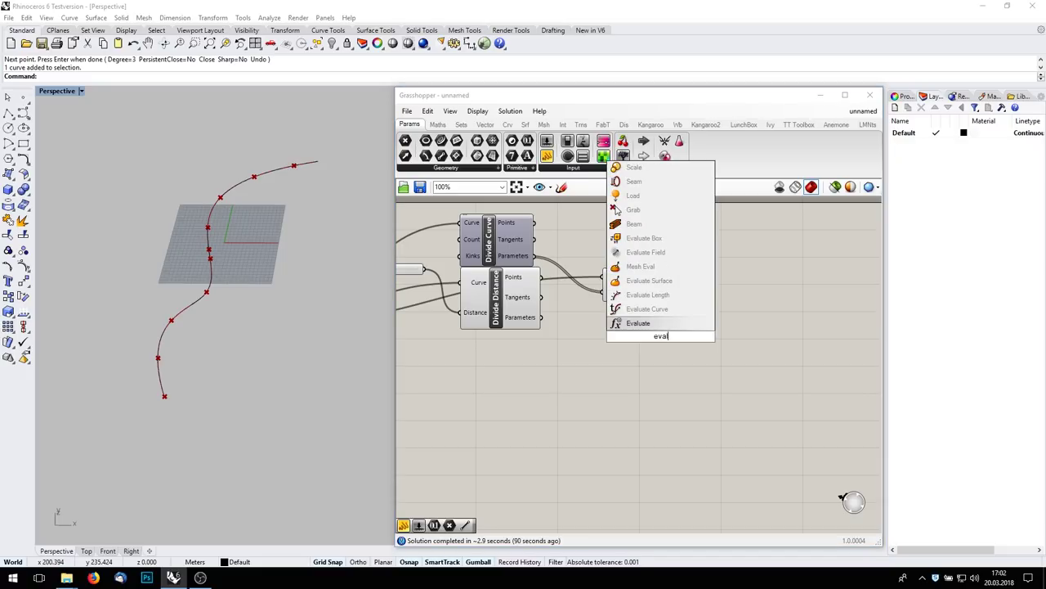
{"action": "key", "text": "Return"}
{"action": "left_click", "coordinate": [652, 333]}
{"action": "key", "text": "Delete"}
Step: Add an Evaluate Curve component, connecting the referenced curve to Curve and Divide Curve's Parameters output to Parameter
{"action": "double_click", "coordinate": [659, 343]}
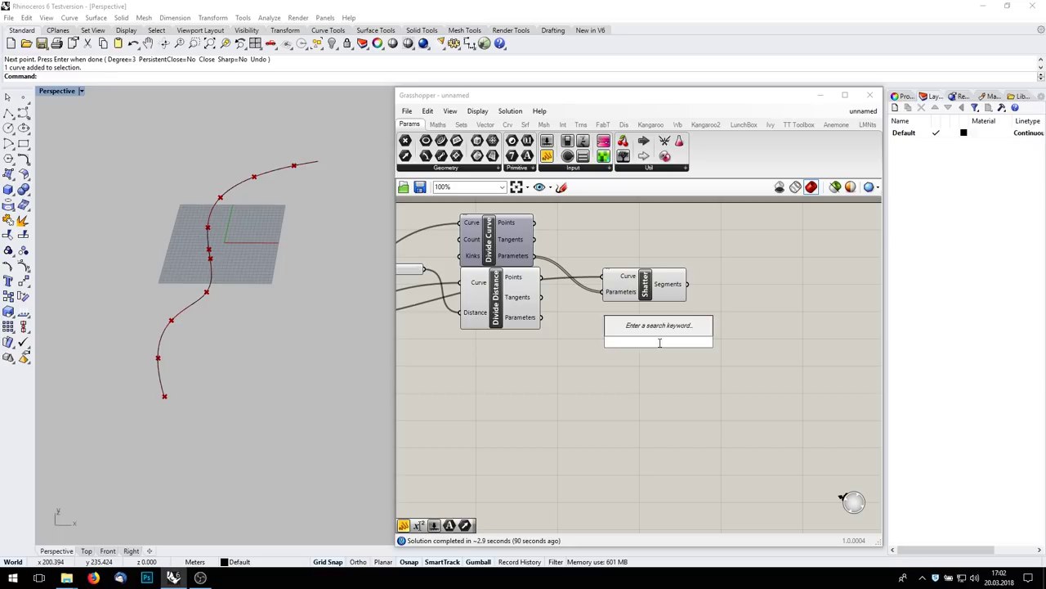
{"action": "type", "text": "eval"}
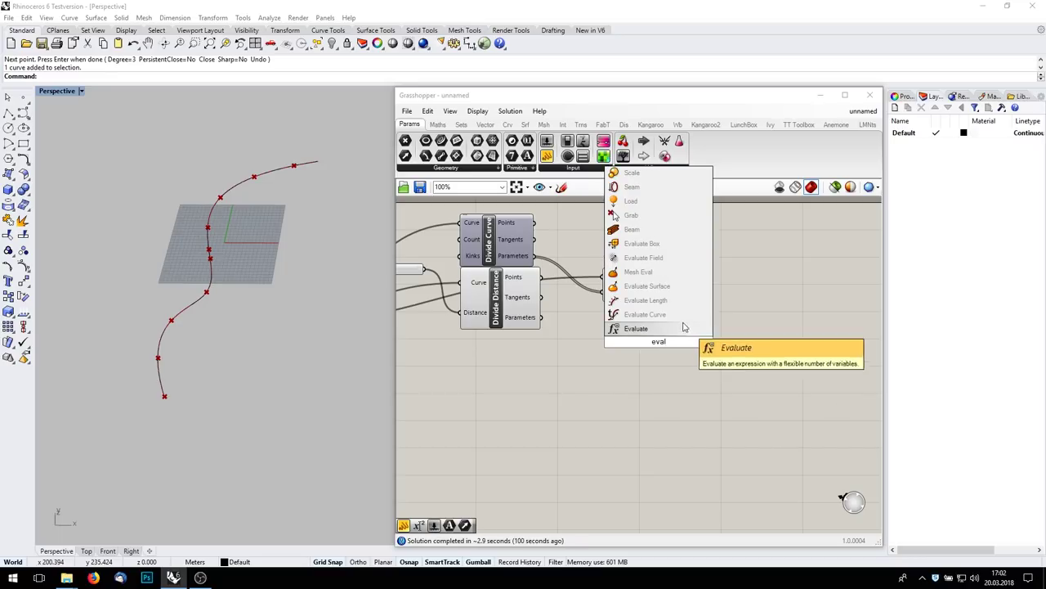
{"action": "left_click", "coordinate": [645, 314]}
{"action": "right_click_drag", "start_coordinate": [515, 279], "coordinate": [610, 267]}
{"action": "scroll", "coordinate": [540, 283], "scroll_direction": "down", "scroll_amount": 2}
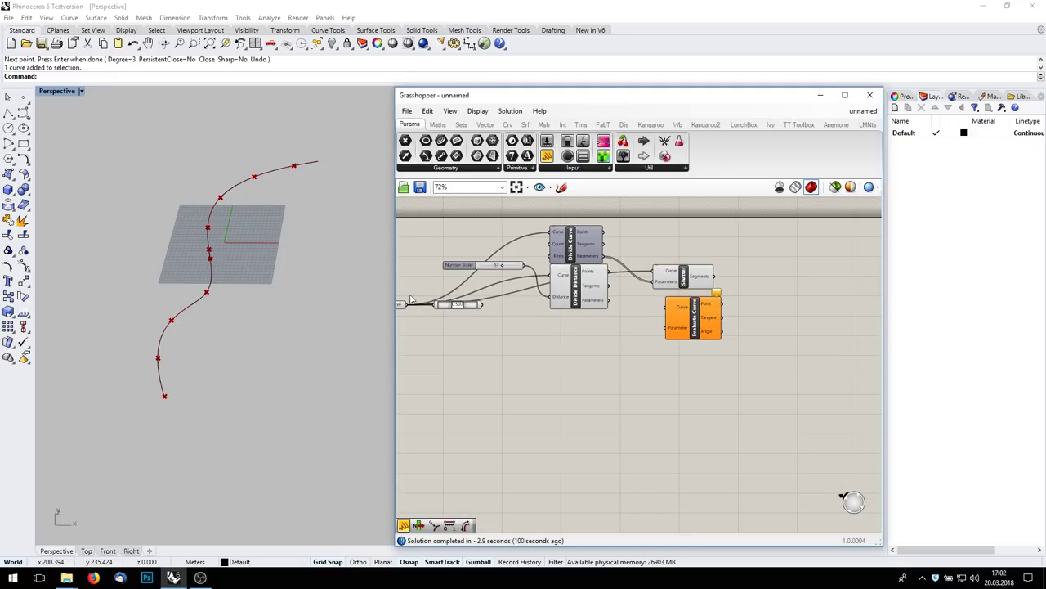
{"action": "left_click_drag", "start_coordinate": [483, 305], "coordinate": [666, 317]}
{"action": "scroll", "coordinate": [670, 344], "scroll_direction": "up", "scroll_amount": 2}
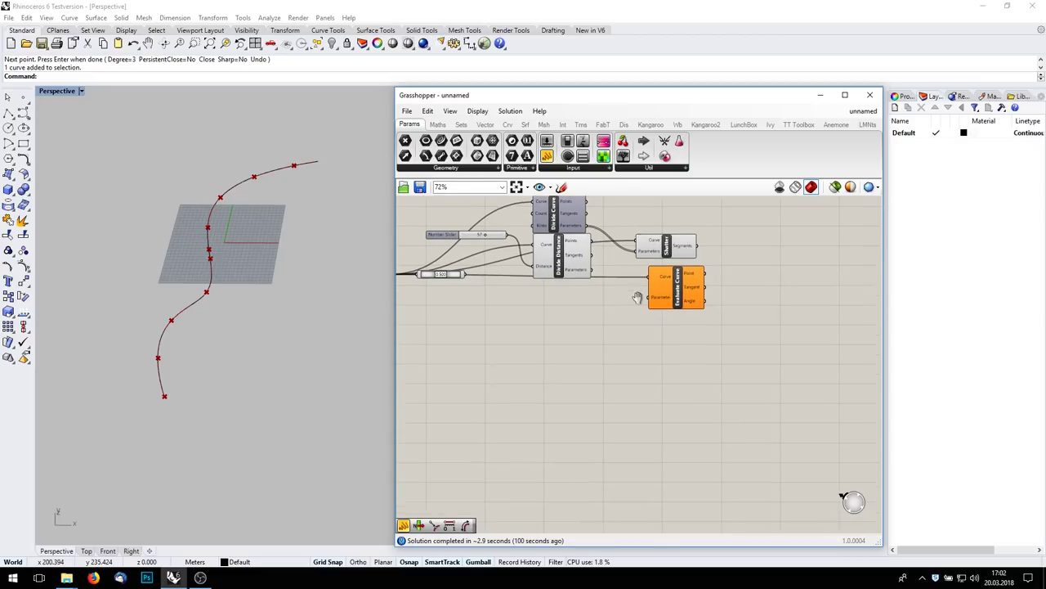
{"action": "left_click_drag", "start_coordinate": [578, 219], "coordinate": [700, 302]}
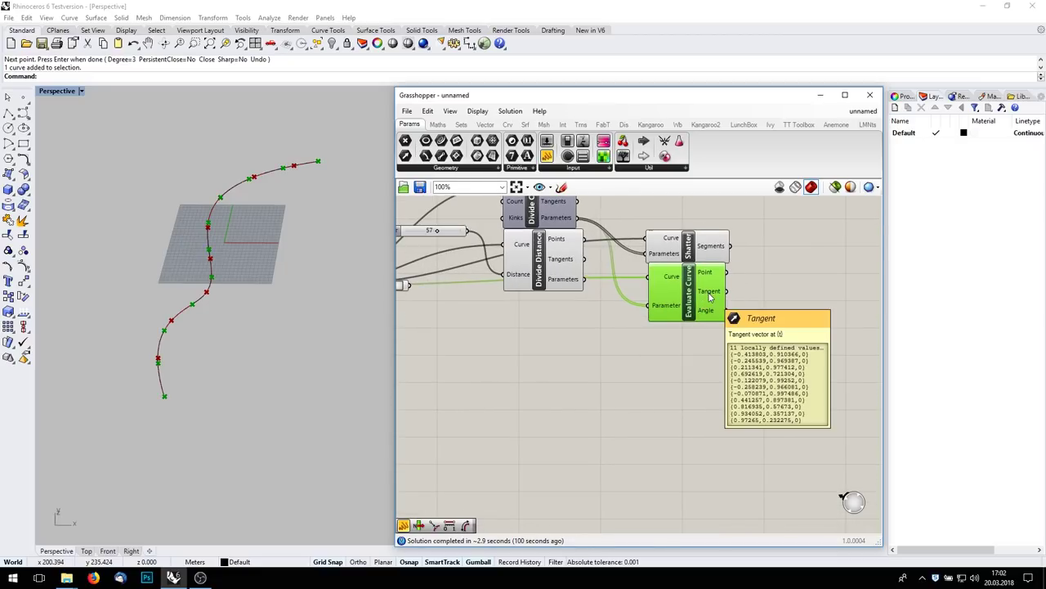
{"action": "right_click_drag", "start_coordinate": [709, 342], "coordinate": [708, 378]}
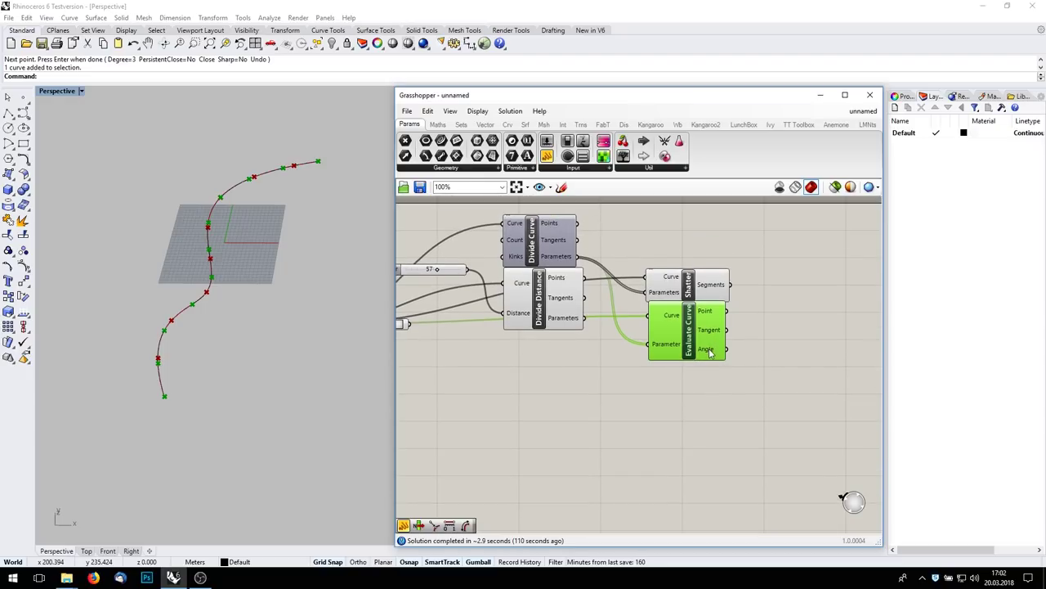
{"action": "mouse_move", "coordinate": [711, 352]}
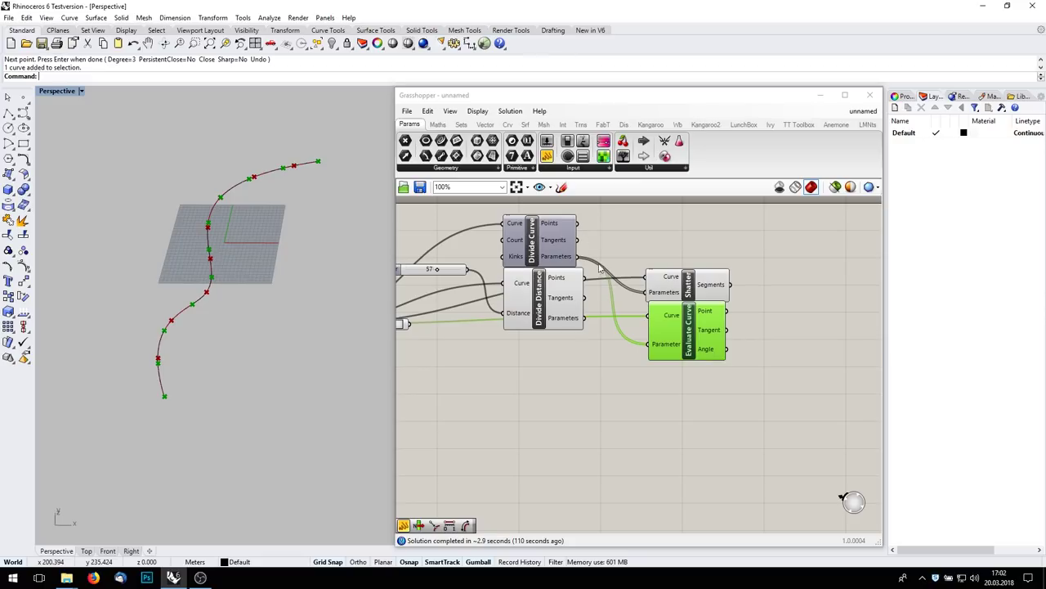
Step: Turn off the preview of the Divide Distance, Shatter and Evaluate Curve components
{"action": "scroll", "coordinate": [605, 415], "scroll_direction": "down", "scroll_amount": 2}
{"action": "right_click_drag", "start_coordinate": [605, 416], "coordinate": [802, 378]}
{"action": "left_click", "coordinate": [756, 291]}
{"action": "right_click", "coordinate": [757, 290]}
{"action": "left_click", "coordinate": [802, 310]}
{"action": "right_click_drag", "start_coordinate": [808, 309], "coordinate": [679, 294]}
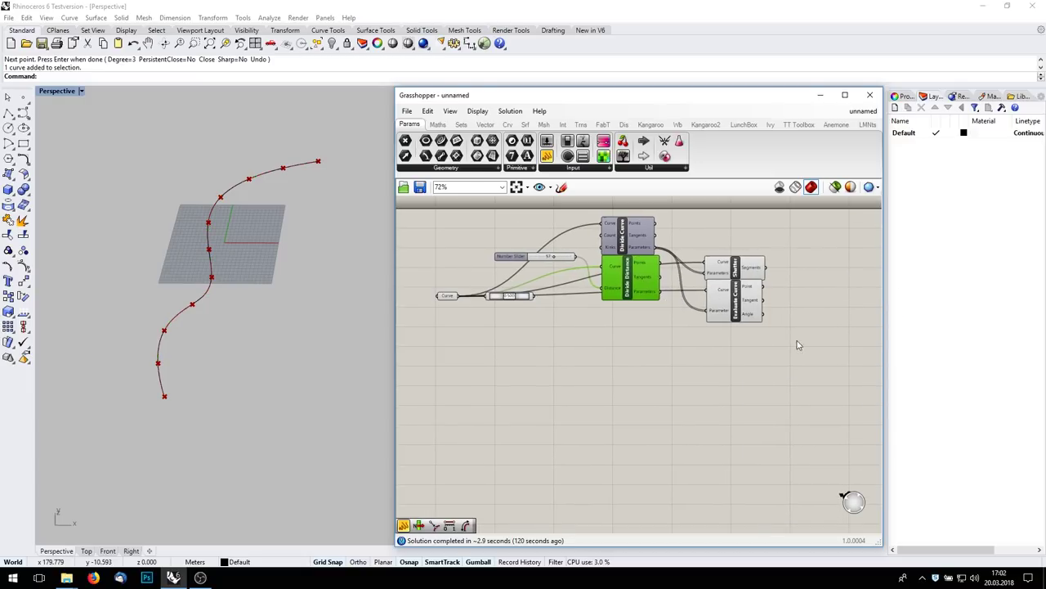
{"action": "right_click", "coordinate": [743, 270]}
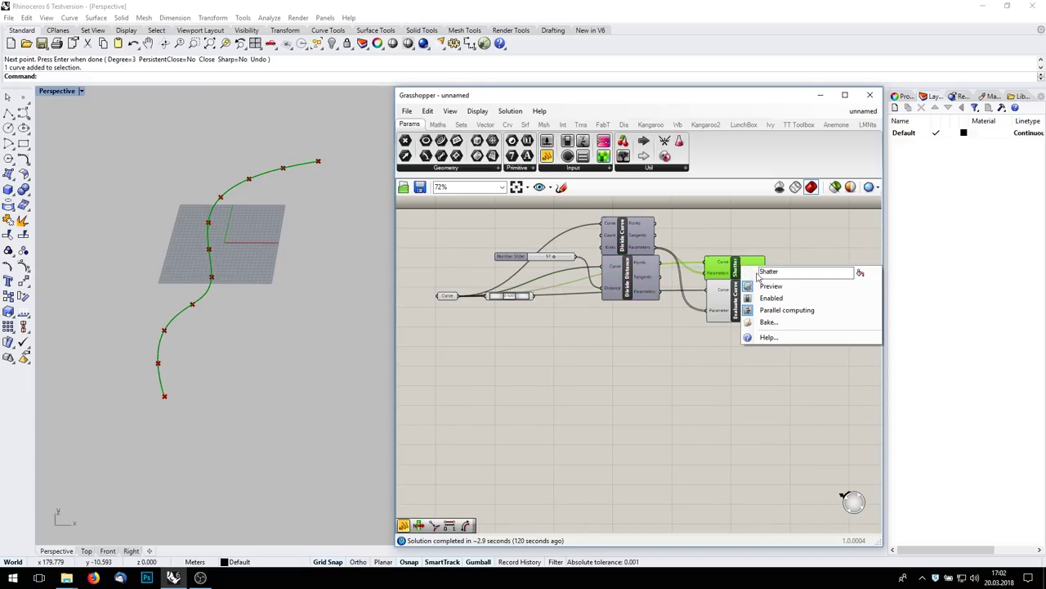
{"action": "right_click", "coordinate": [734, 304]}
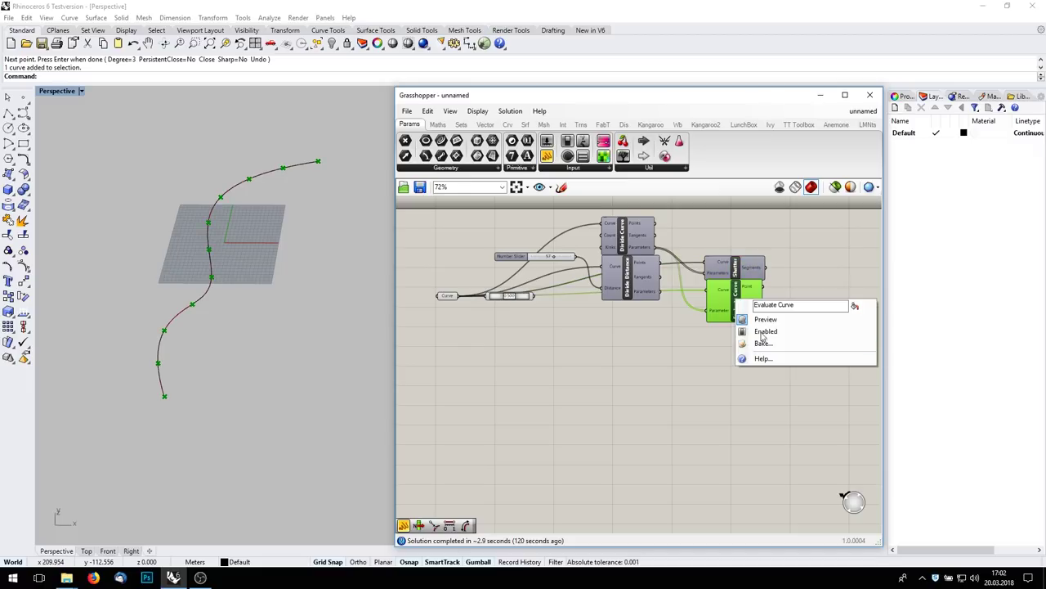
Step: Draw a second degree-3 curve with five points in Rhino's Perspective view, crossing the existing curve
{"action": "left_click", "coordinate": [23, 112]}
{"action": "left_click", "coordinate": [96, 159]}
{"action": "left_click", "coordinate": [107, 238]}
{"action": "left_click", "coordinate": [148, 229]}
{"action": "left_click", "coordinate": [206, 171]}
{"action": "left_click", "coordinate": [299, 282]}
{"action": "right_click", "coordinate": [303, 287]}
Step: Add a second Curve parameter below the first one in Grasshopper and reference the newly drawn Rhino curve in it
{"action": "left_click", "coordinate": [463, 359]}
{"action": "double_click", "coordinate": [462, 359]}
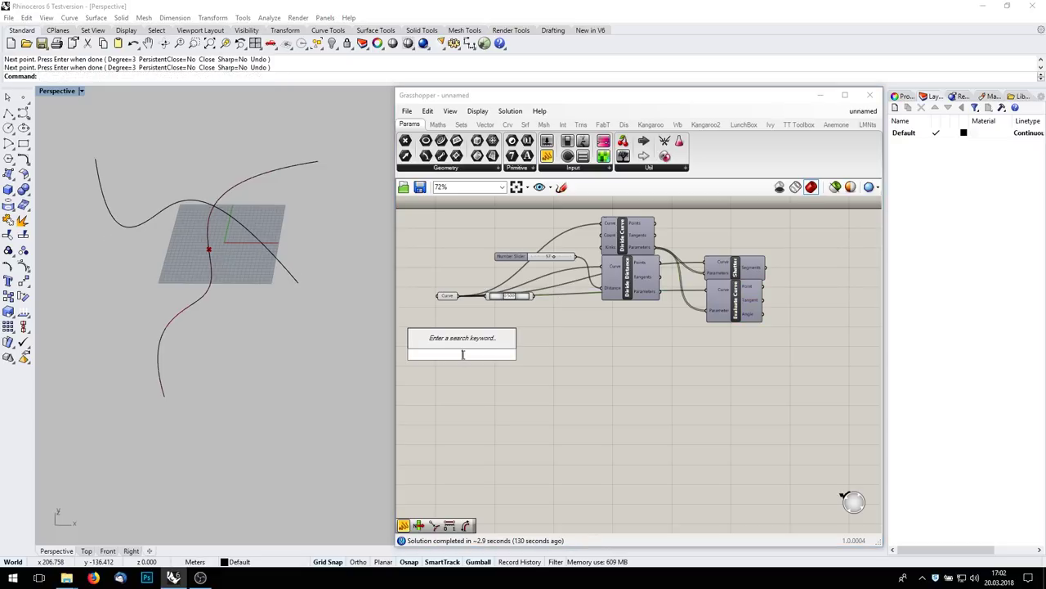
{"action": "type", "text": "curve"}
{"action": "key", "text": "Return"}
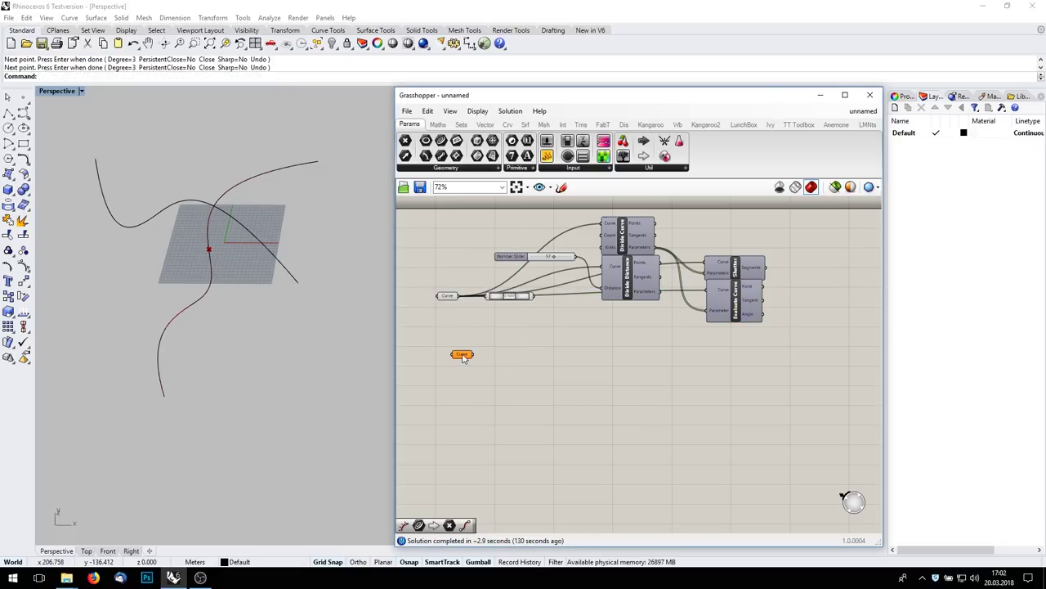
{"action": "right_click", "coordinate": [463, 357]}
{"action": "left_click", "coordinate": [507, 479]}
{"action": "left_click_drag", "start_coordinate": [297, 250], "coordinate": [263, 319]}
{"action": "scroll", "coordinate": [471, 350], "scroll_direction": "up", "scroll_amount": 3}
{"action": "left_click_drag", "start_coordinate": [457, 358], "coordinate": [429, 352]}
{"action": "left_click", "coordinate": [630, 354]}
{"action": "double_click", "coordinate": [630, 354]}
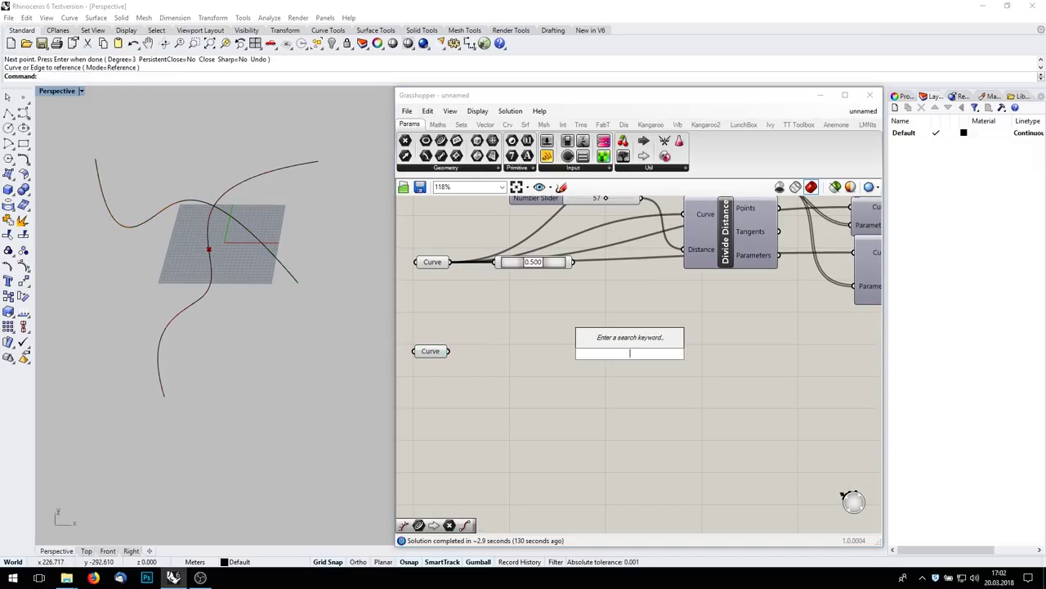
{"action": "type", "text": "curve"}
{"action": "key", "text": "Up"}
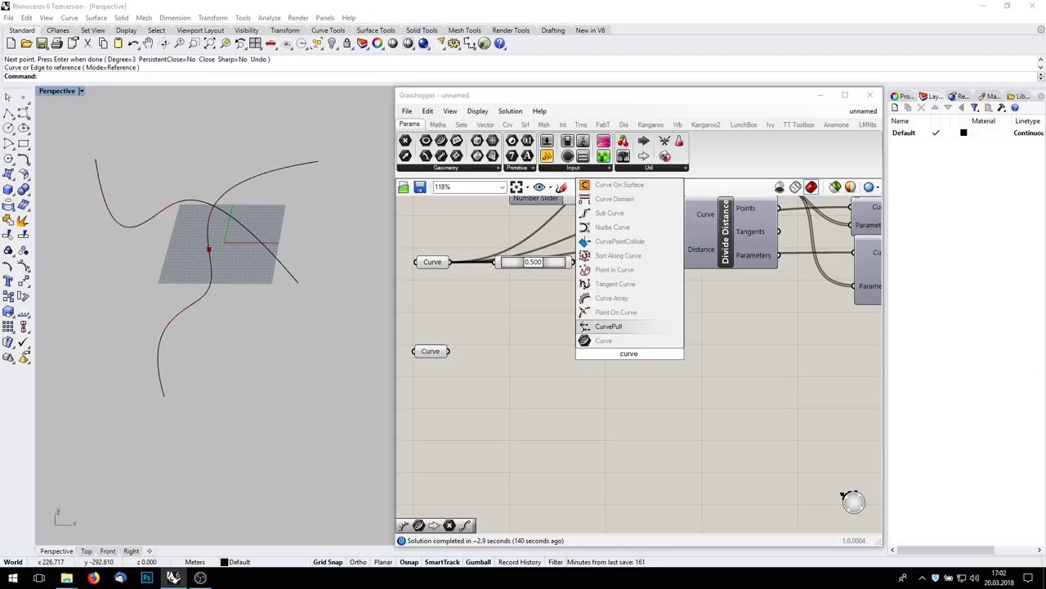
{"action": "key", "text": "Down"}
{"action": "type", "text": "curve"}
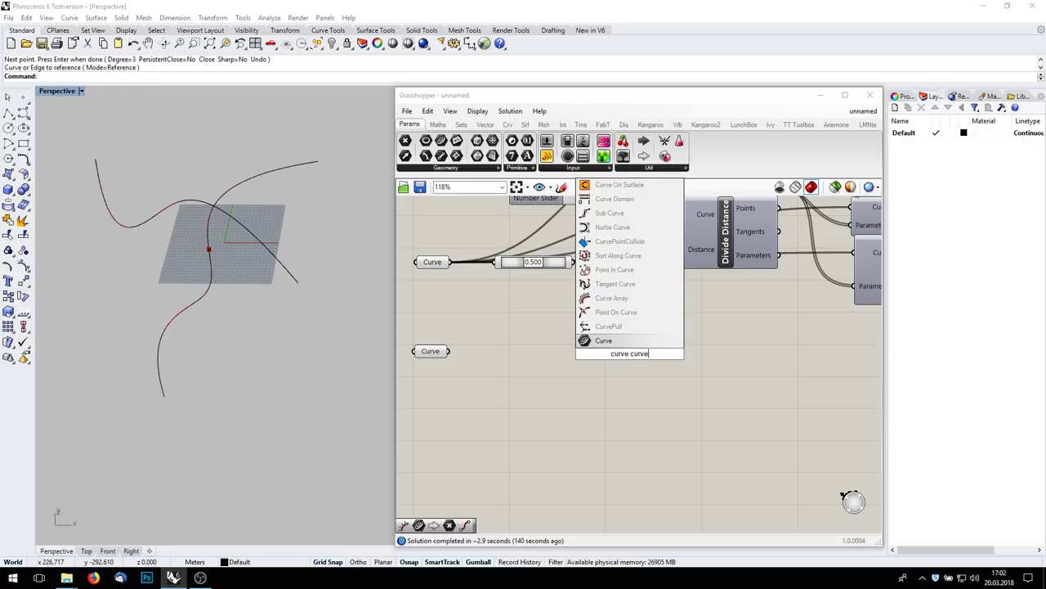
{"action": "left_click", "coordinate": [680, 406]}
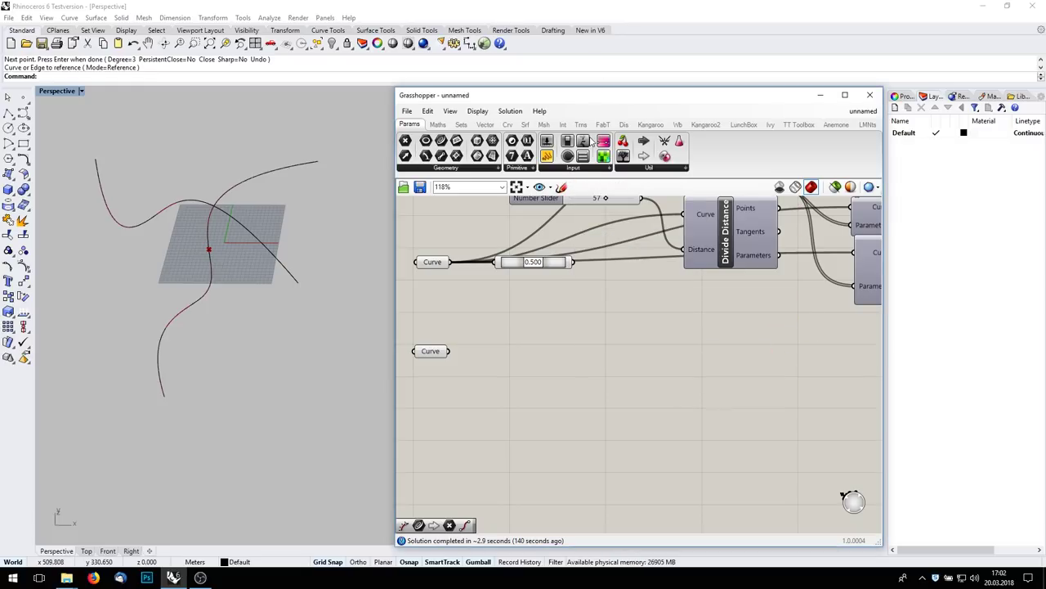
Step: Add a Curve | Curve intersection component, connecting the first referenced curve to Curve A and the second to Curve B
{"action": "left_click", "coordinate": [564, 125]}
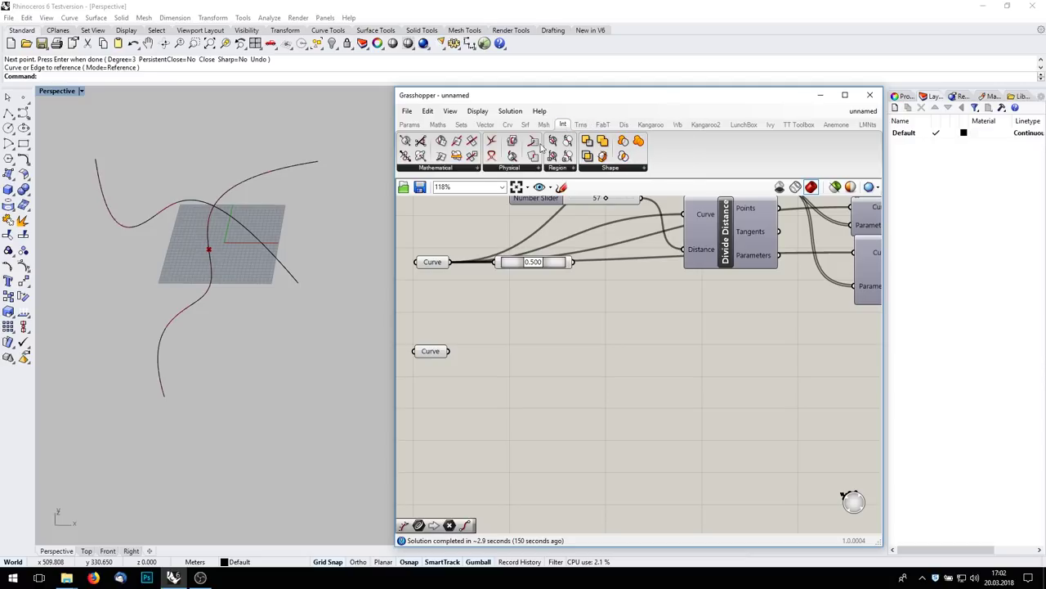
{"action": "left_click_drag", "start_coordinate": [496, 142], "coordinate": [598, 343]}
{"action": "scroll", "coordinate": [454, 345], "scroll_direction": "down", "scroll_amount": 3}
{"action": "left_click_drag", "start_coordinate": [446, 298], "coordinate": [584, 332]}
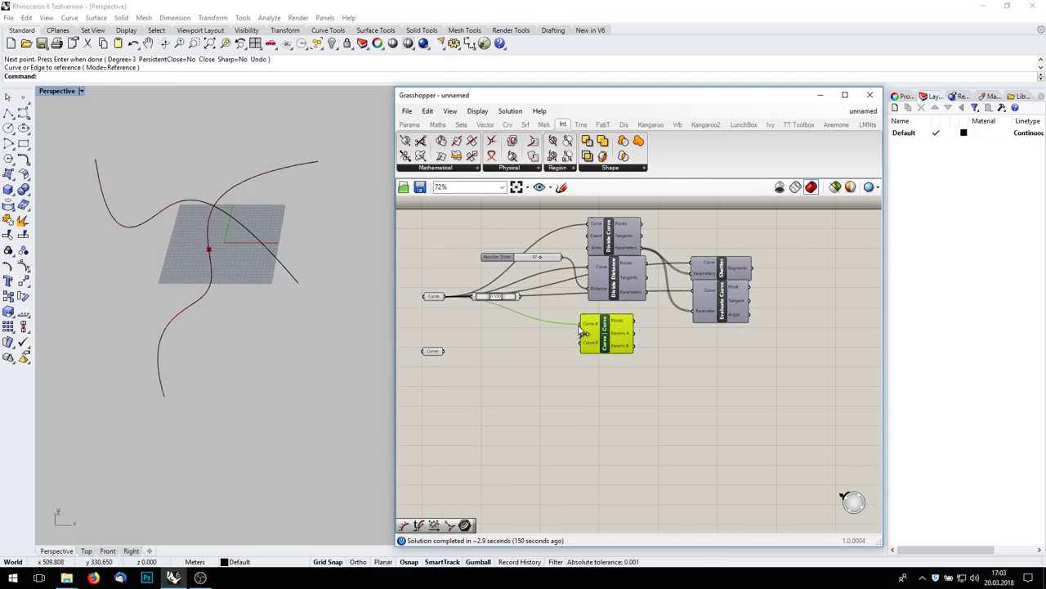
{"action": "left_click_drag", "start_coordinate": [444, 350], "coordinate": [631, 309]}
{"action": "scroll", "coordinate": [620, 332], "scroll_direction": "up", "scroll_amount": 3}
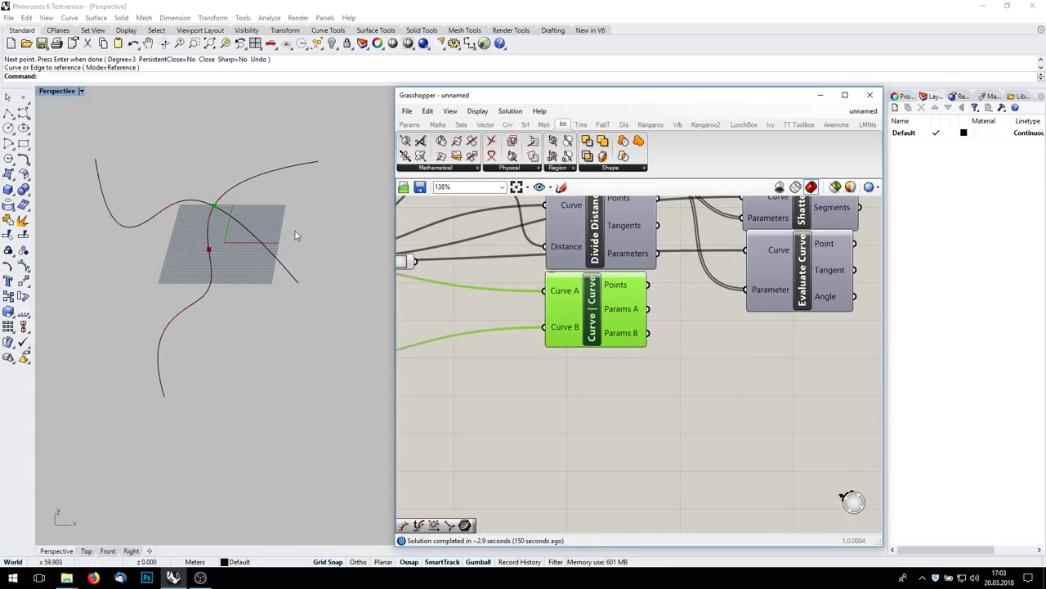
{"action": "right_click_drag", "start_coordinate": [630, 309], "coordinate": [528, 417]}
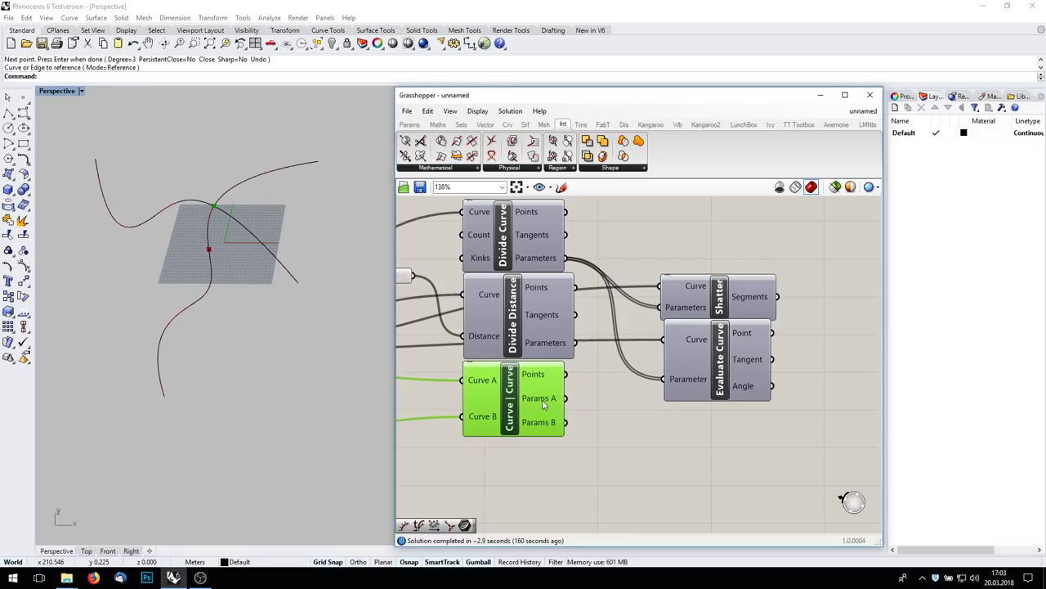
{"action": "scroll", "coordinate": [544, 404], "scroll_direction": "down", "scroll_amount": 3}
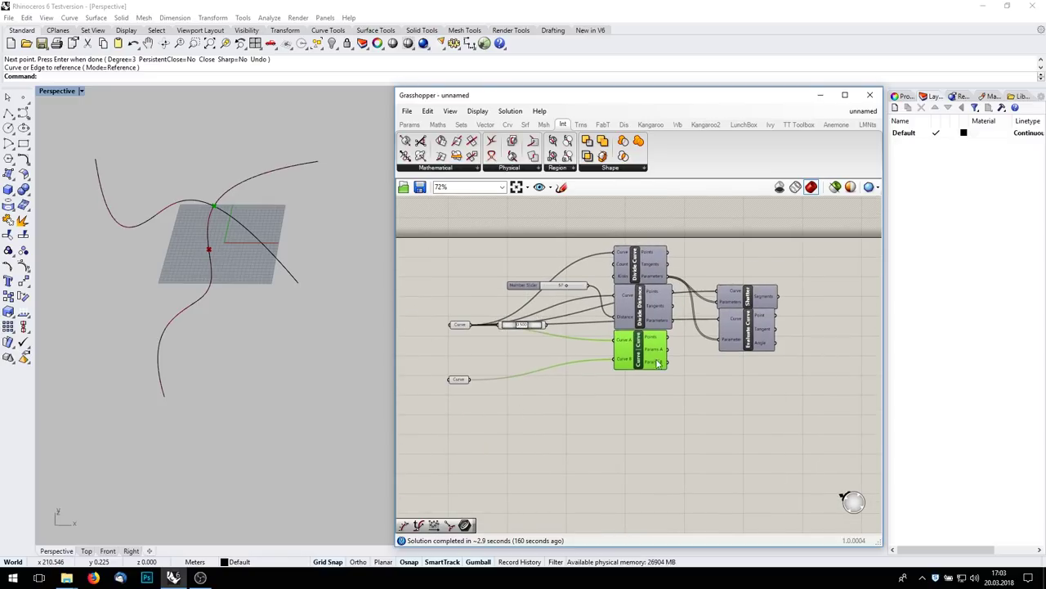
{"action": "right_click_drag", "start_coordinate": [667, 330], "coordinate": [640, 327]}
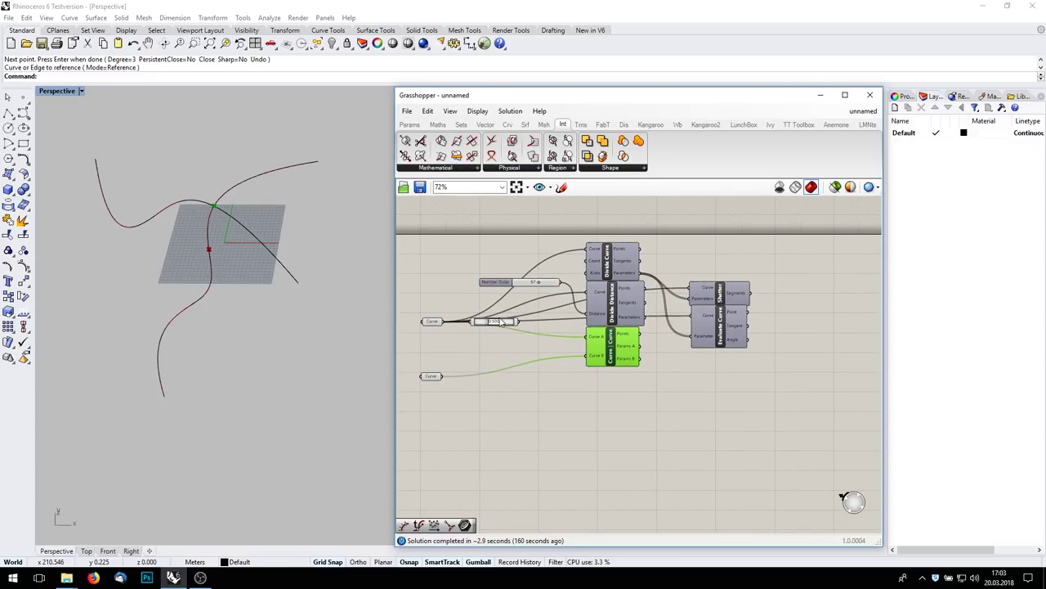
Step: Connect the intersection component's Params A output to Evaluate Curve's Parameter input and turn on the preview of Evaluate Curve
{"action": "left_click_drag", "start_coordinate": [449, 328], "coordinate": [700, 321]}
{"action": "left_click_drag", "start_coordinate": [646, 349], "coordinate": [700, 338]}
{"action": "left_click", "coordinate": [645, 350]}
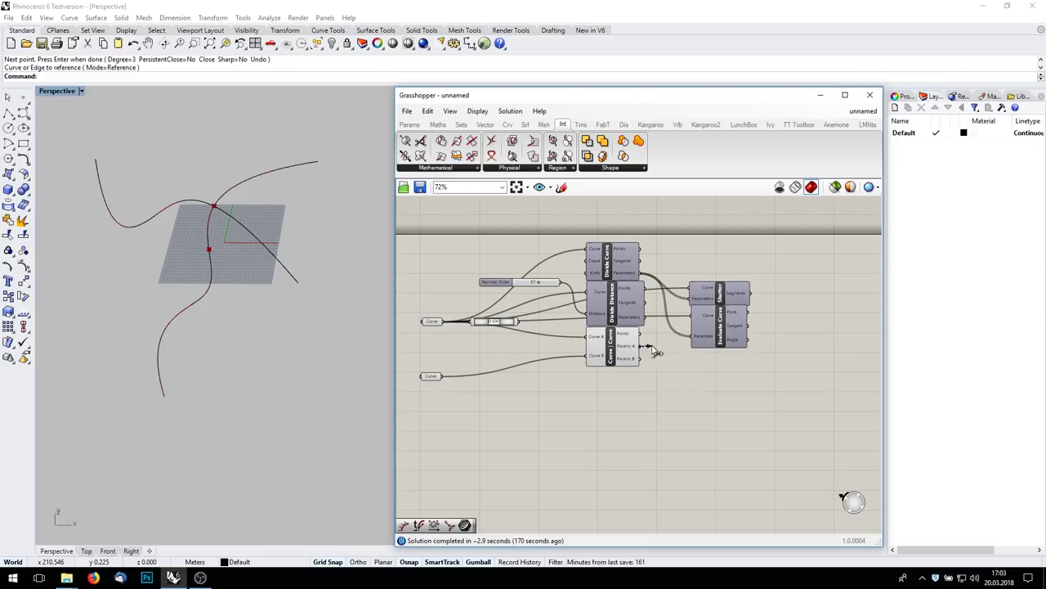
{"action": "right_click", "coordinate": [717, 324]}
{"action": "left_click", "coordinate": [741, 357]}
{"action": "scroll", "coordinate": [739, 318], "scroll_direction": "up", "scroll_amount": 3}
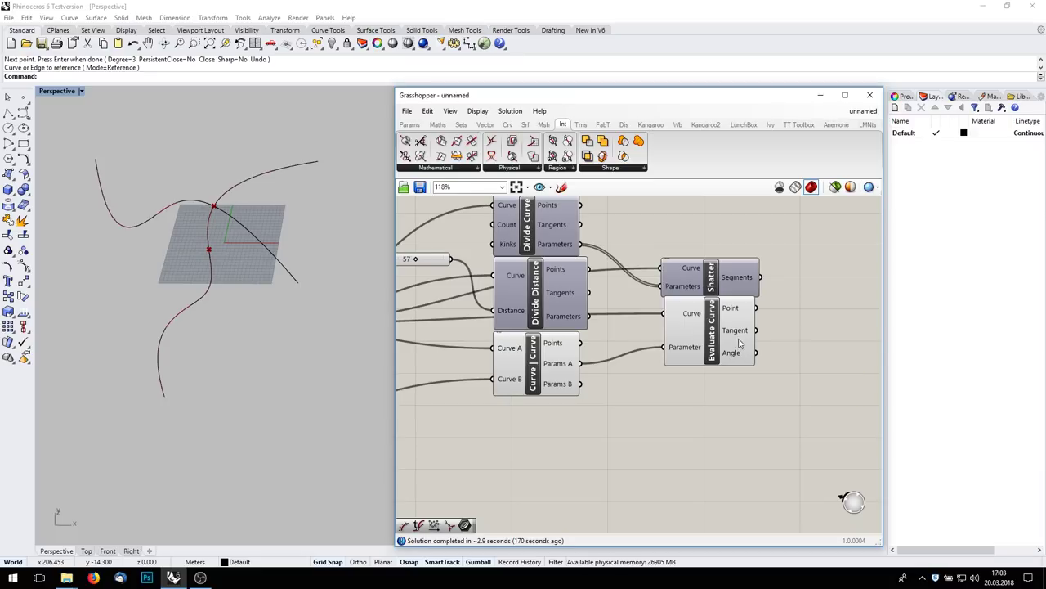
{"action": "scroll", "coordinate": [505, 331], "scroll_direction": "down", "scroll_amount": 3}
{"action": "left_click_drag", "start_coordinate": [504, 331], "coordinate": [502, 335]}
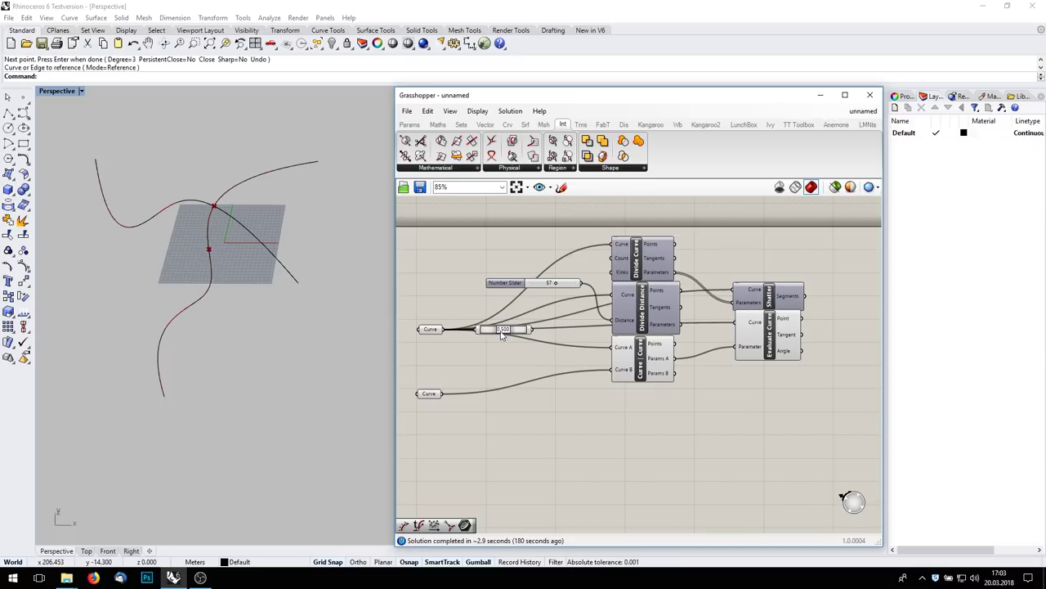
Step: Add a second Evaluate Curve component fed by the first referenced curve and reparameterize its Curve input
{"action": "right_click_drag", "start_coordinate": [584, 357], "coordinate": [557, 331]}
{"action": "right_click_drag", "start_coordinate": [457, 320], "coordinate": [523, 324]}
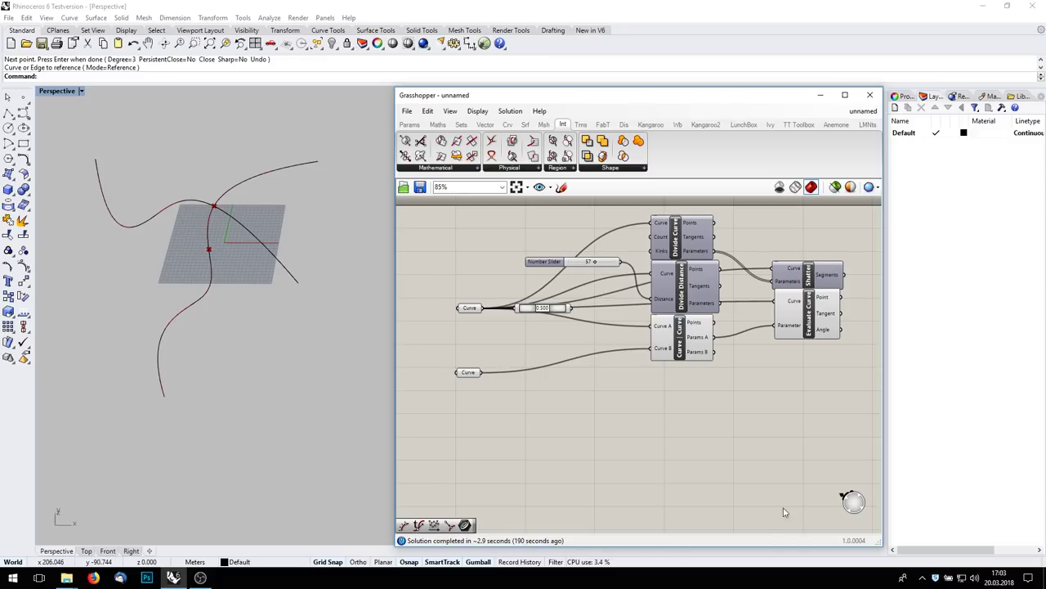
{"action": "double_click", "coordinate": [679, 418]}
{"action": "type", "text": "eval"}
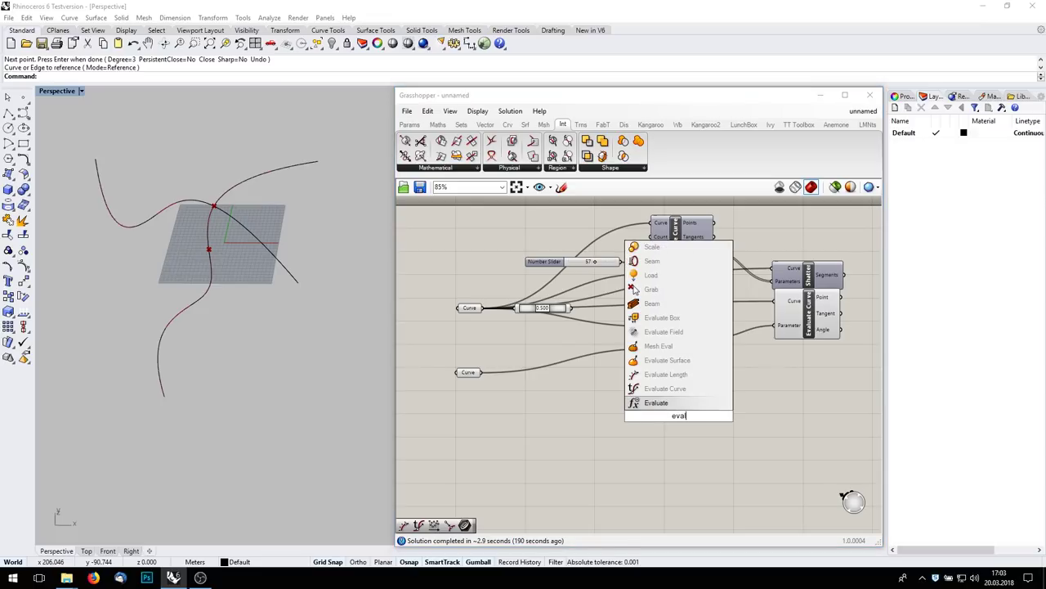
{"action": "left_click", "coordinate": [682, 388]}
{"action": "left_click", "coordinate": [684, 393]}
{"action": "left_click_drag", "start_coordinate": [684, 392], "coordinate": [689, 394]}
{"action": "left_click_drag", "start_coordinate": [489, 317], "coordinate": [654, 374]}
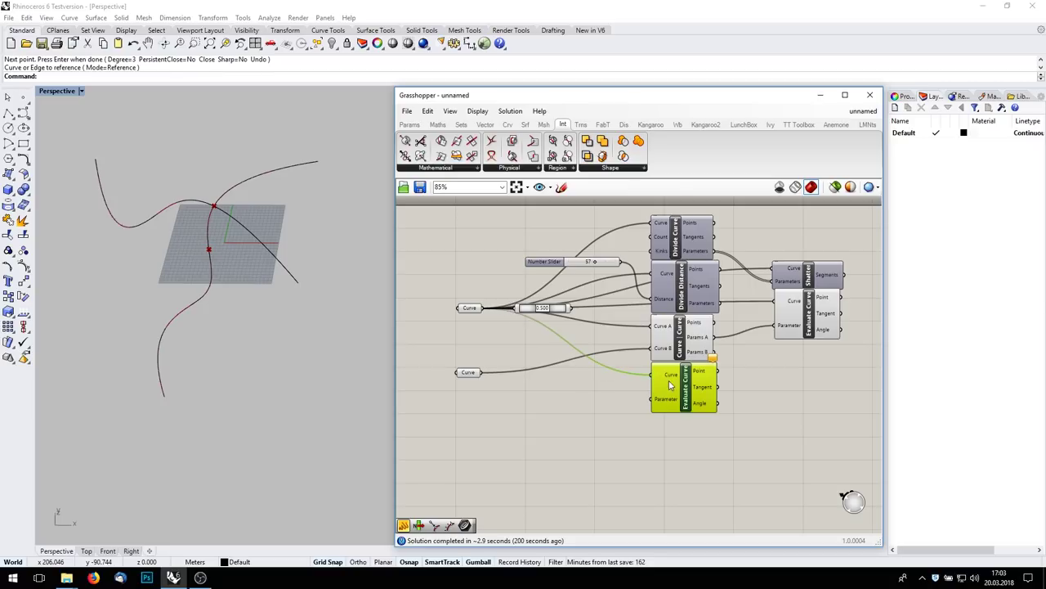
{"action": "scroll", "coordinate": [654, 374], "scroll_direction": "up", "scroll_amount": 3}
{"action": "right_click", "coordinate": [667, 368]}
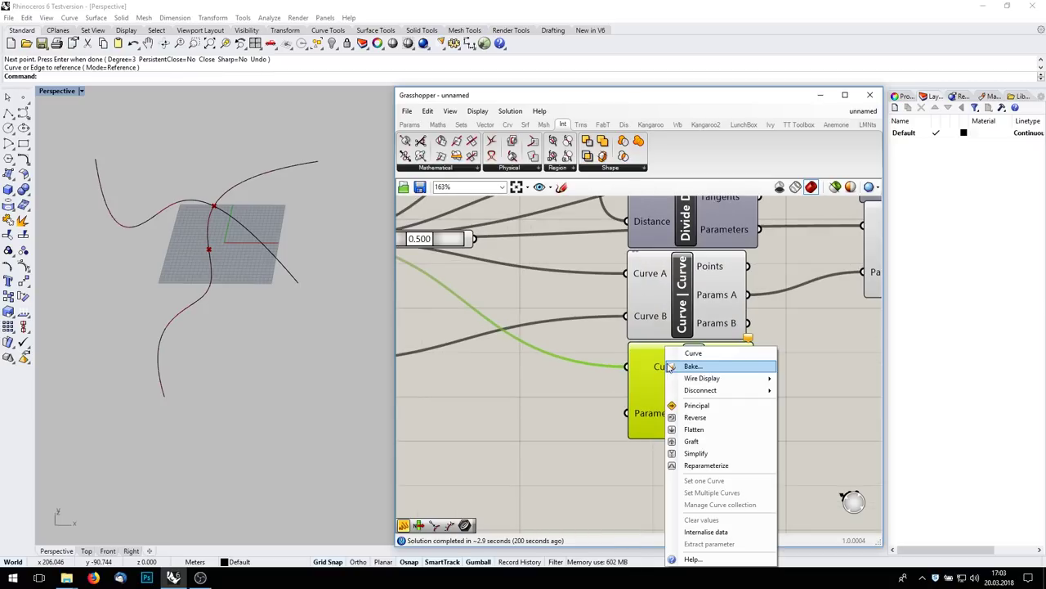
{"action": "left_click", "coordinate": [721, 467]}
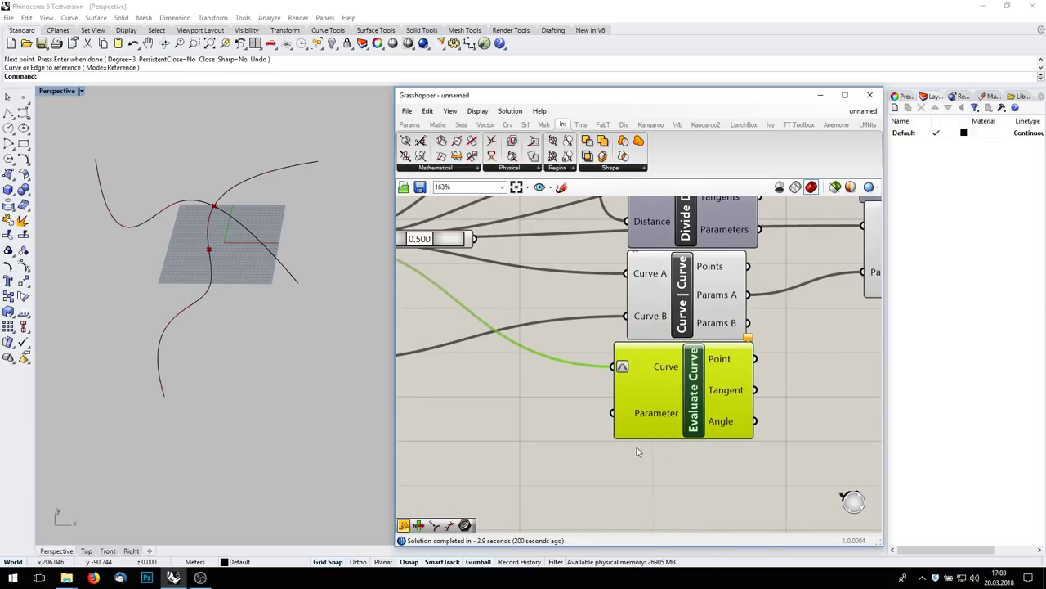
Step: Add a panel containing 0.5, connect it to the new Evaluate Curve's Parameter, and compare its point with the Point On Curve result
{"action": "scroll", "coordinate": [635, 448], "scroll_direction": "down", "scroll_amount": 2}
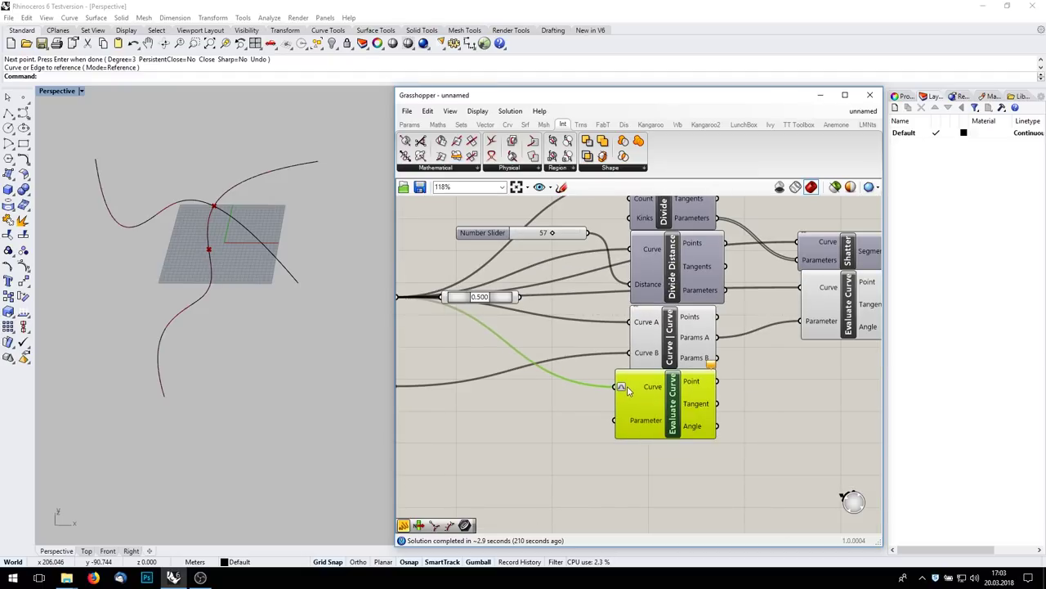
{"action": "right_click_drag", "start_coordinate": [638, 393], "coordinate": [671, 383]}
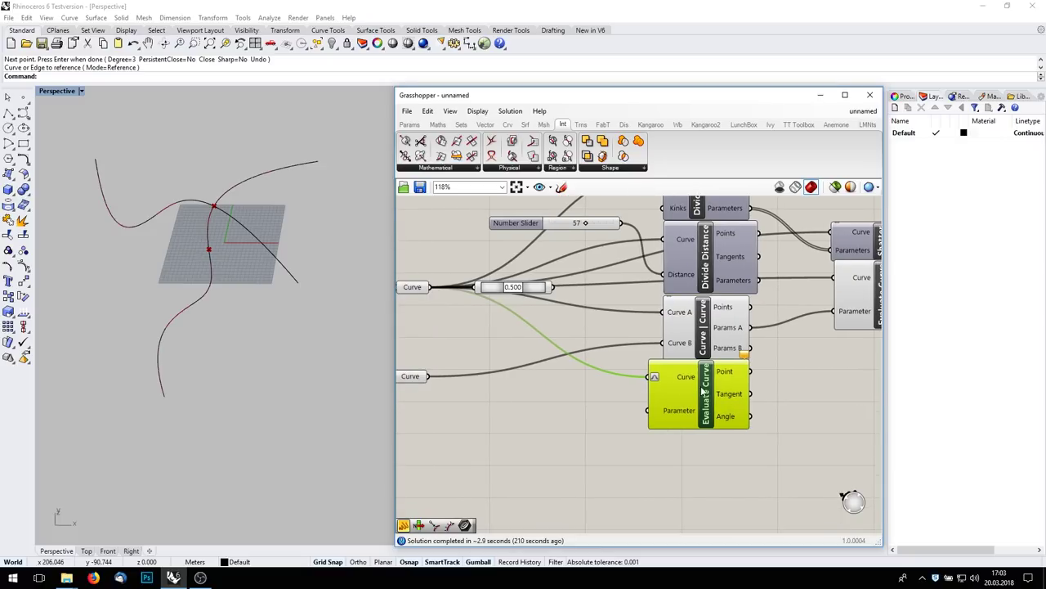
{"action": "right_click_drag", "start_coordinate": [570, 496], "coordinate": [659, 433]}
{"action": "double_click", "coordinate": [643, 381]}
{"action": "type", "text": "//"}
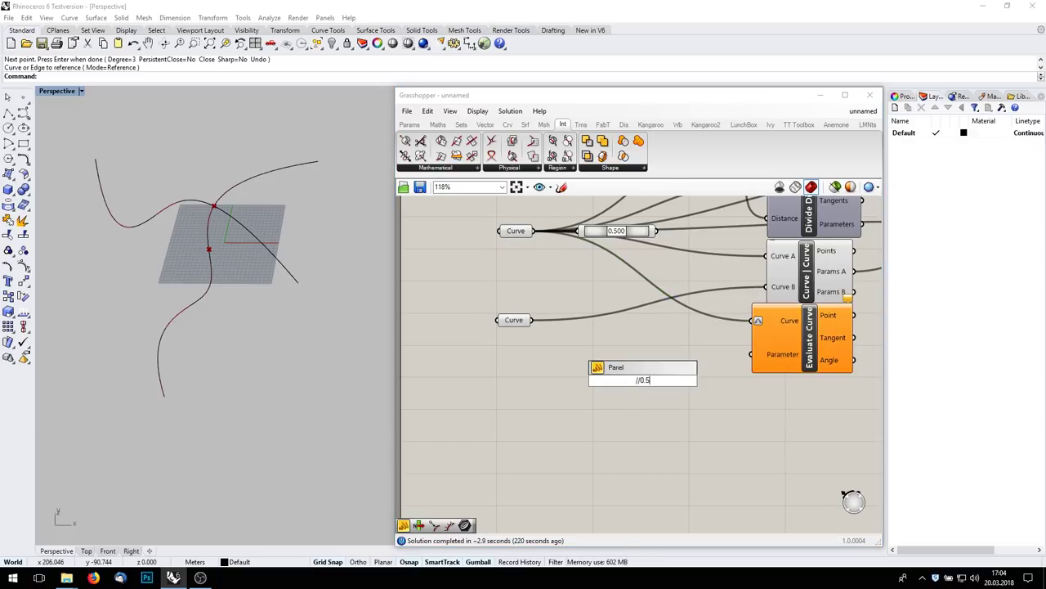
{"action": "type", "text": "0.5"}
{"action": "key", "text": "Return"}
{"action": "left_click_drag", "start_coordinate": [660, 380], "coordinate": [759, 351]}
{"action": "right_click_drag", "start_coordinate": [810, 341], "coordinate": [641, 360]}
{"action": "left_click", "coordinate": [643, 357]}
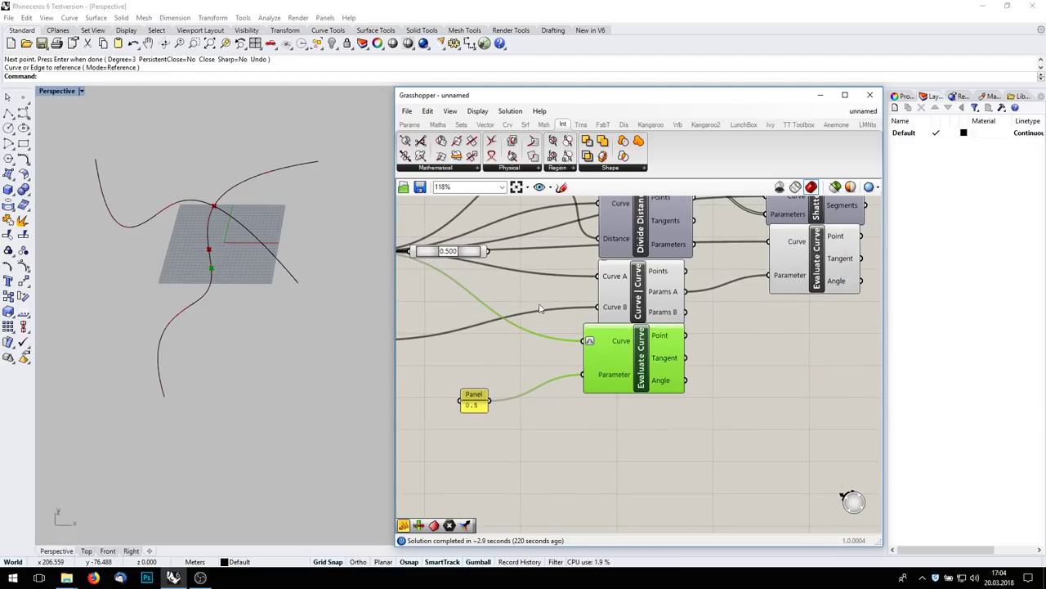
{"action": "right_click_drag", "start_coordinate": [521, 245], "coordinate": [563, 309]}
{"action": "left_click", "coordinate": [474, 318]}
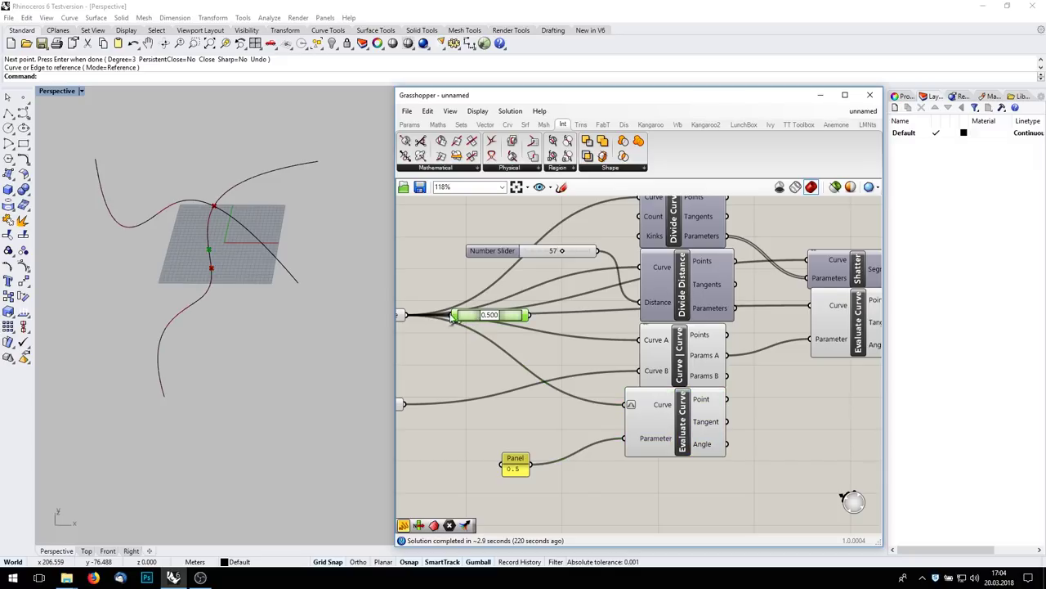
{"action": "left_click", "coordinate": [719, 424]}
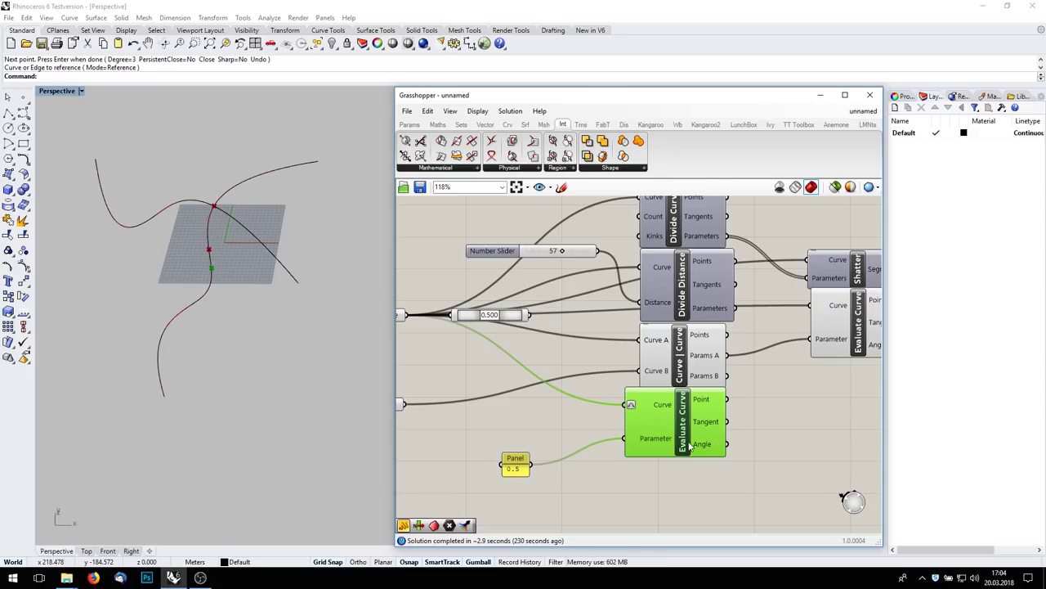
Step: Add a Curve Domain component, connect the first referenced curve to it, and inspect its Domain output
{"action": "right_click_drag", "start_coordinate": [567, 509], "coordinate": [653, 446]}
{"action": "double_click", "coordinate": [575, 464]}
{"action": "type", "text": "curve"}
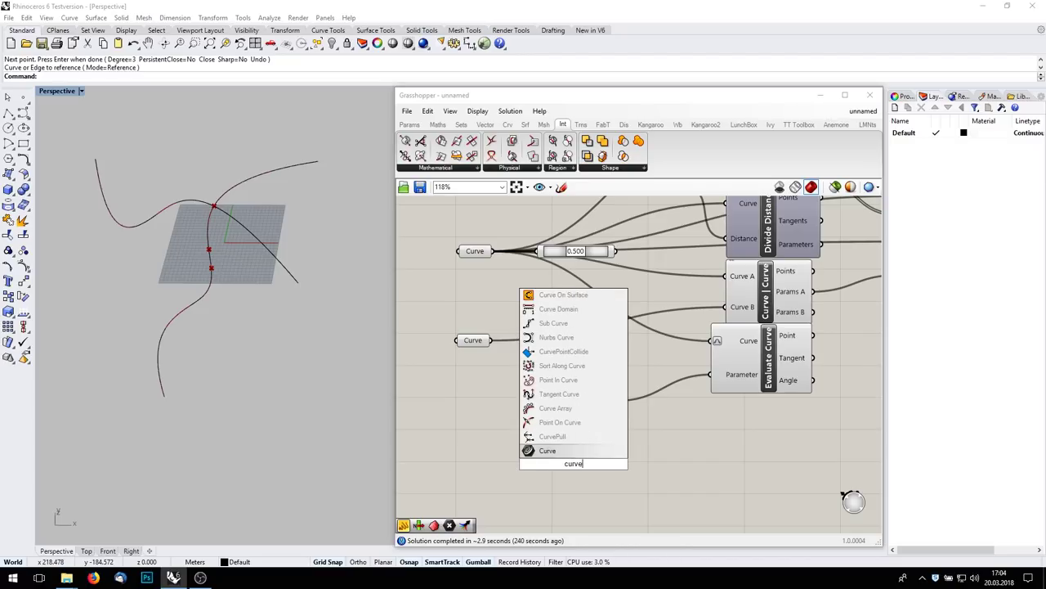
{"action": "type", "text": " domain"}
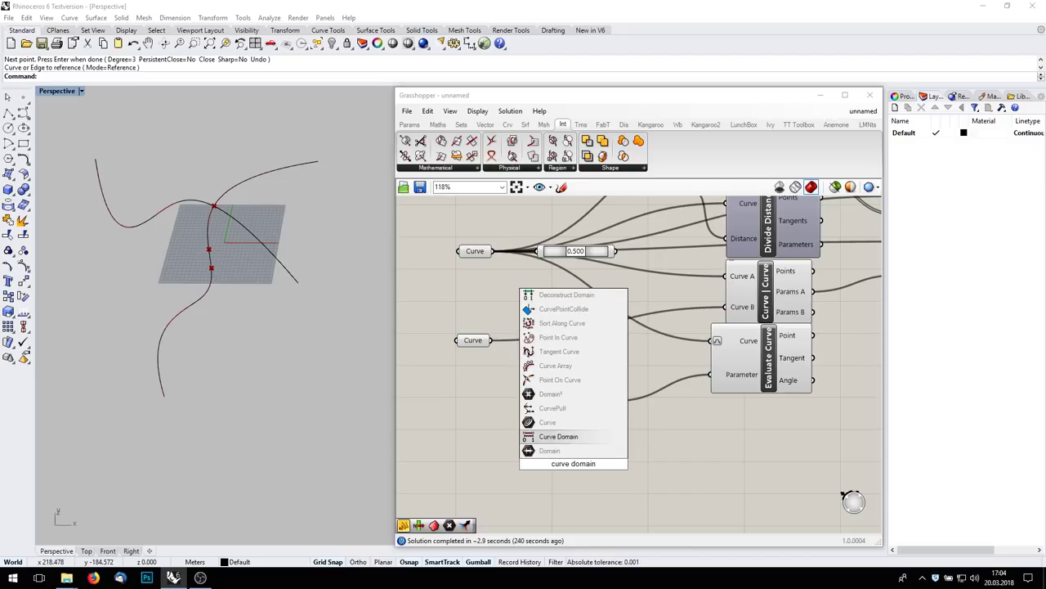
{"action": "key", "text": "Return"}
{"action": "left_click_drag", "start_coordinate": [493, 251], "coordinate": [533, 447]}
{"action": "mouse_move", "coordinate": [601, 484]}
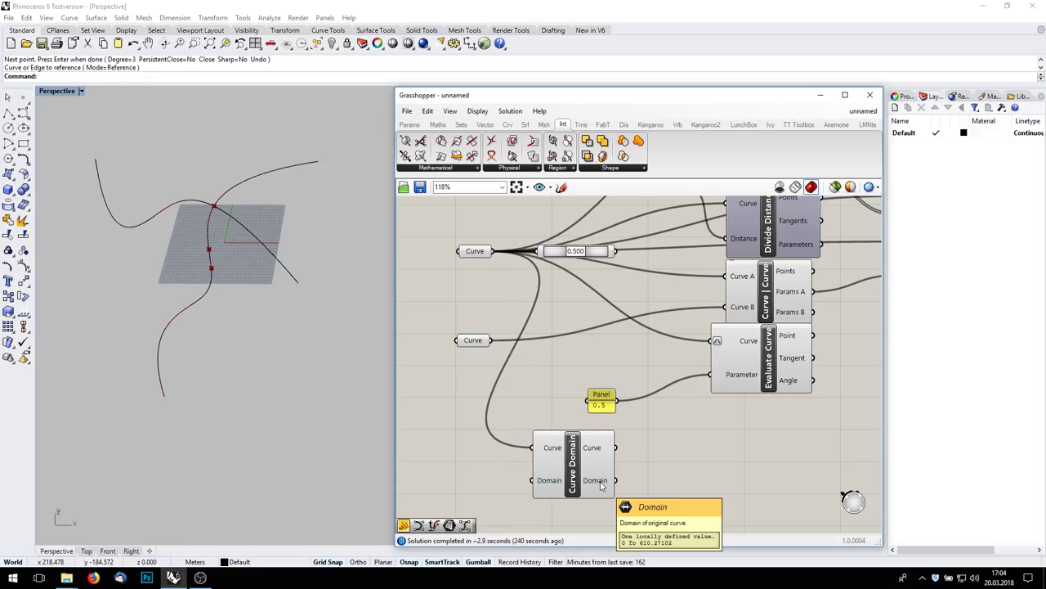
{"action": "mouse_move", "coordinate": [552, 485]}
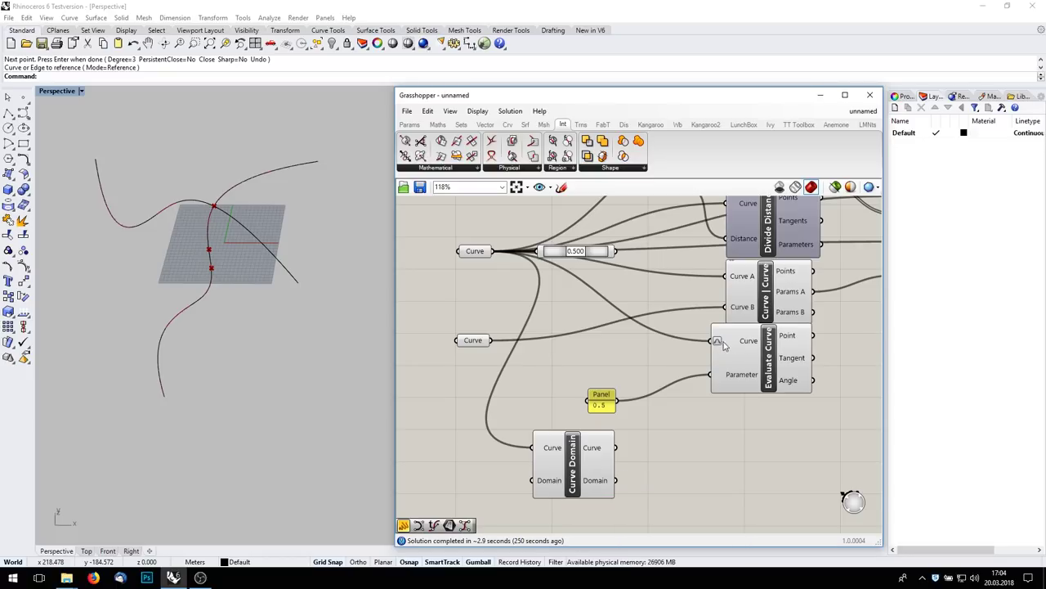
Step: Add a PolyLine component and connect Divide Curve's Points output to its Vertices input
{"action": "right_click_drag", "start_coordinate": [739, 501], "coordinate": [664, 409]}
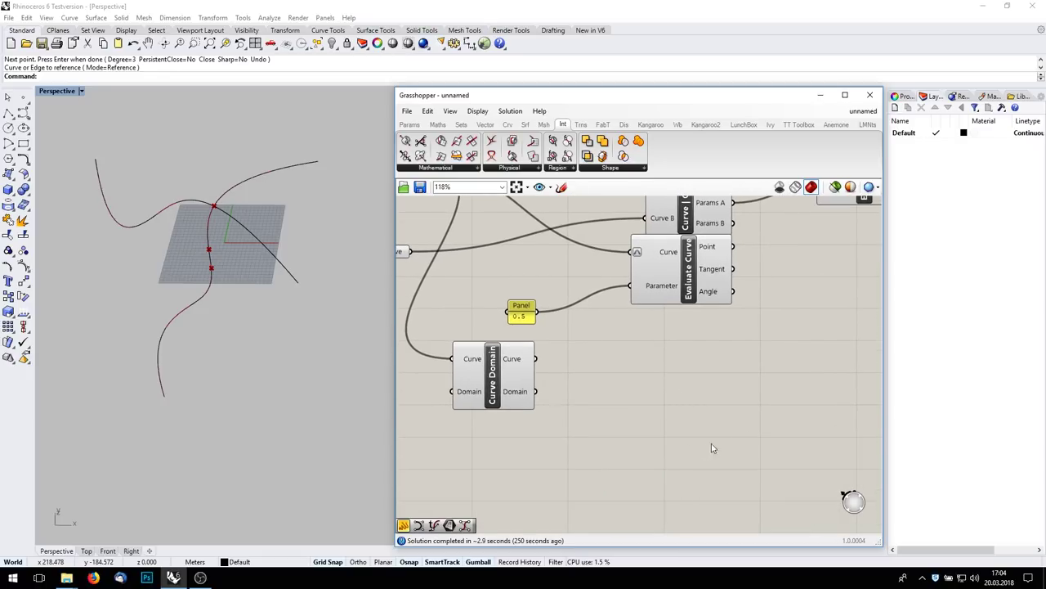
{"action": "scroll", "coordinate": [800, 374], "scroll_direction": "down", "scroll_amount": 1}
{"action": "right_click_drag", "start_coordinate": [840, 306], "coordinate": [597, 491]}
{"action": "scroll", "coordinate": [663, 283], "scroll_direction": "down", "scroll_amount": 2}
{"action": "scroll", "coordinate": [663, 278], "scroll_direction": "up", "scroll_amount": 1}
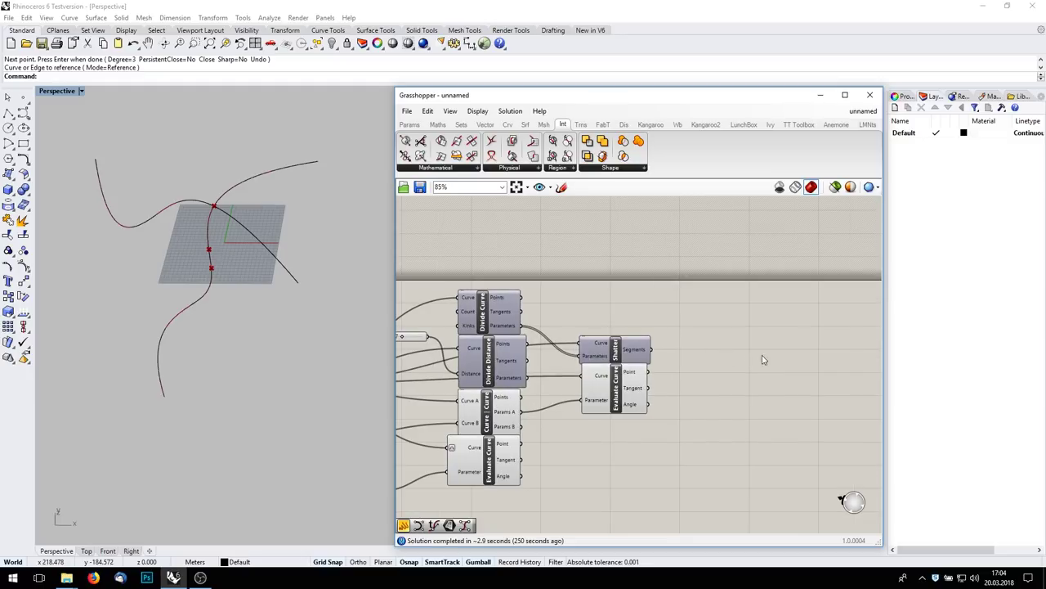
{"action": "double_click", "coordinate": [761, 346]}
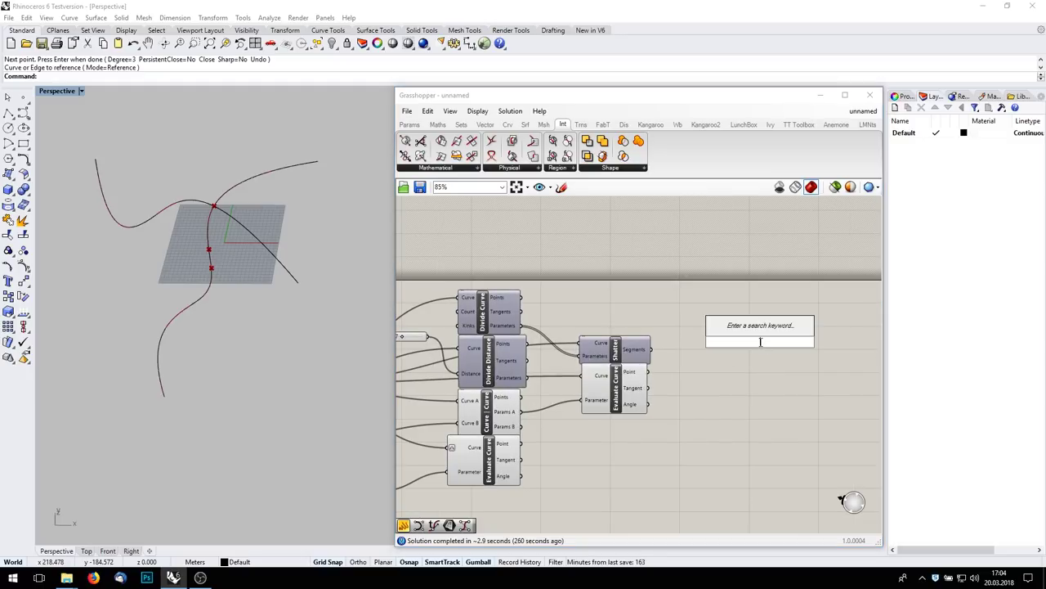
{"action": "type", "text": "pol"}
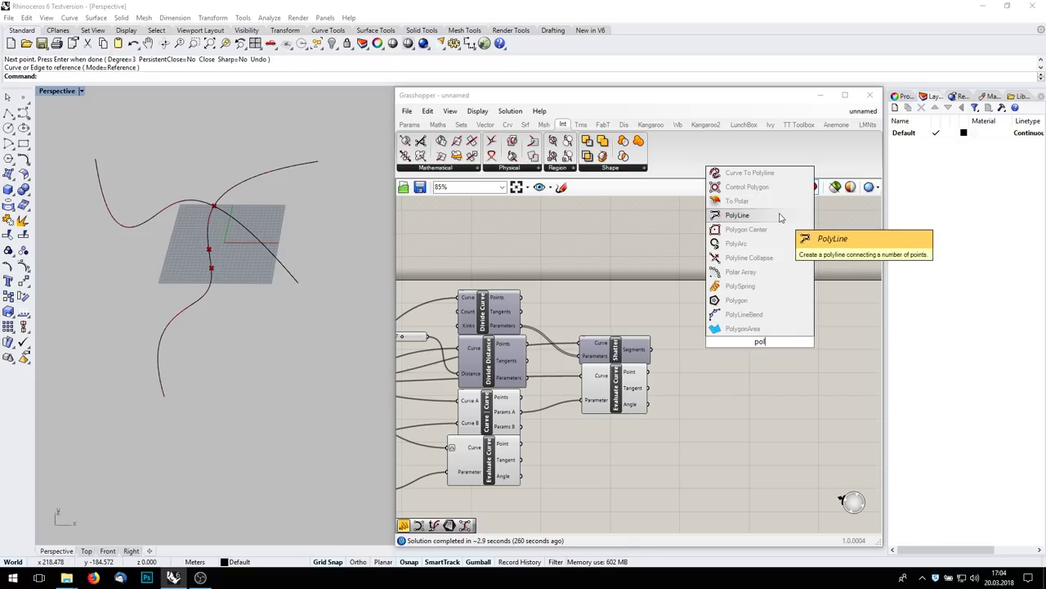
{"action": "left_click", "coordinate": [738, 215]}
{"action": "left_click_drag", "start_coordinate": [520, 297], "coordinate": [760, 339]}
{"action": "scroll", "coordinate": [229, 283], "scroll_direction": "up", "scroll_amount": 5}
{"action": "scroll", "coordinate": [227, 292], "scroll_direction": "down", "scroll_amount": 4}
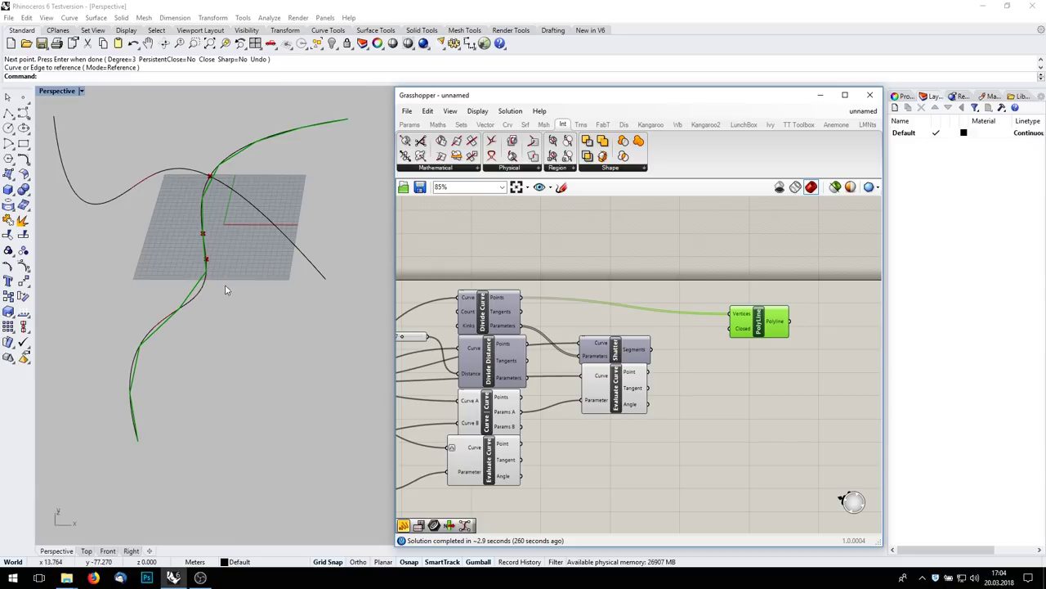
{"action": "left_click", "coordinate": [297, 300]}
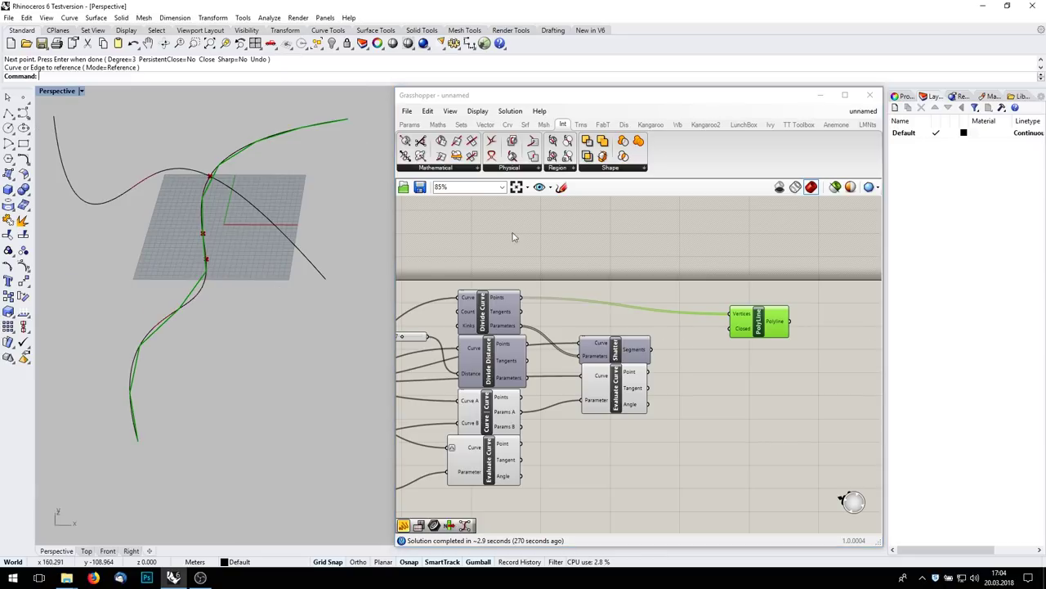
Step: Internalise the data of both Curve parameters and delete the two source curves from the Rhino model
{"action": "right_click_drag", "start_coordinate": [561, 333], "coordinate": [865, 270]}
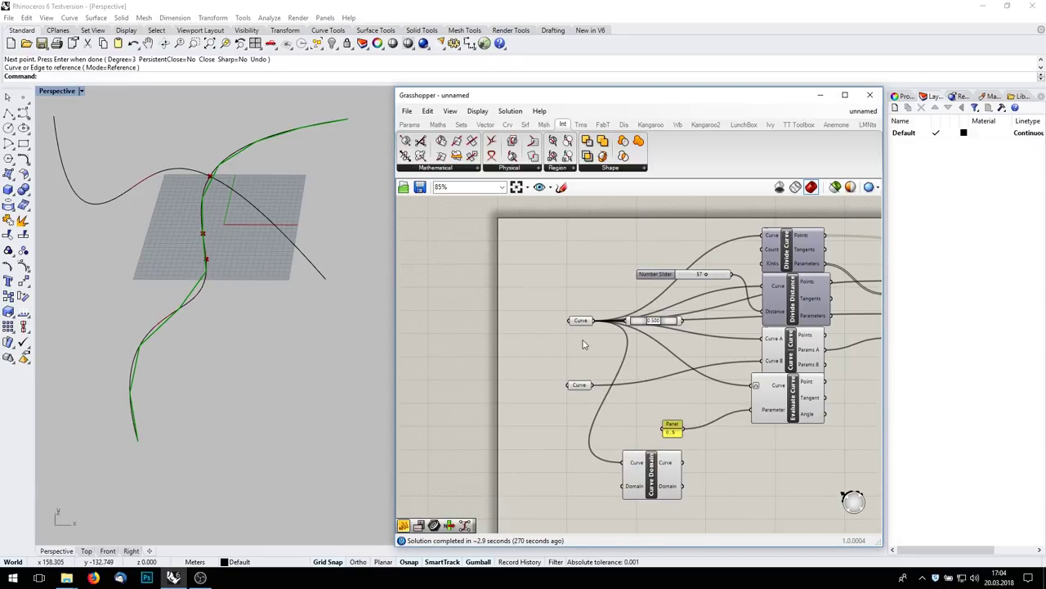
{"action": "right_click", "coordinate": [580, 324]}
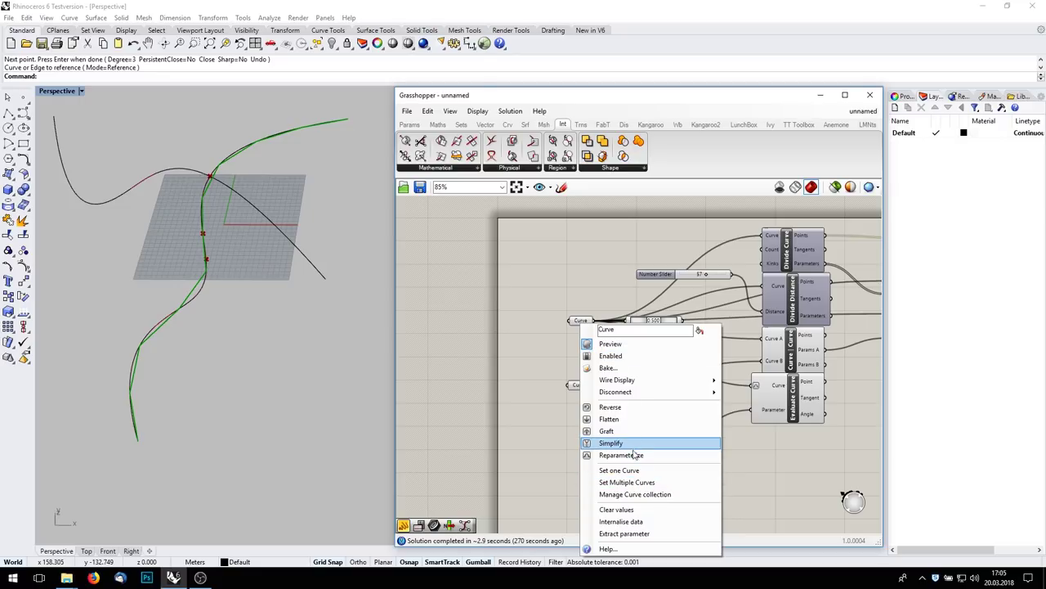
{"action": "left_click", "coordinate": [630, 521]}
{"action": "right_click", "coordinate": [583, 384]}
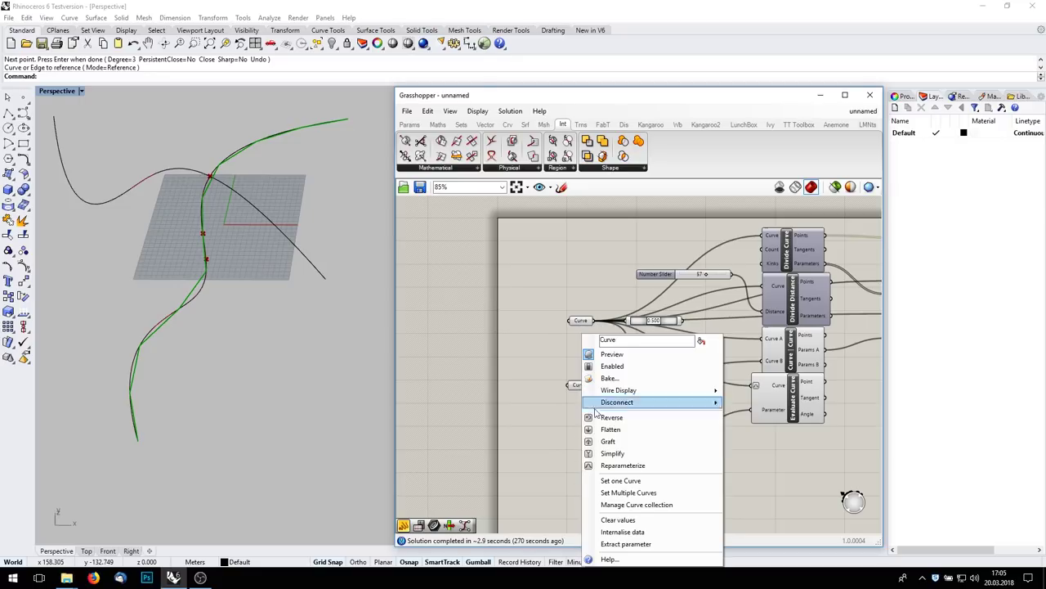
{"action": "left_click", "coordinate": [648, 530]}
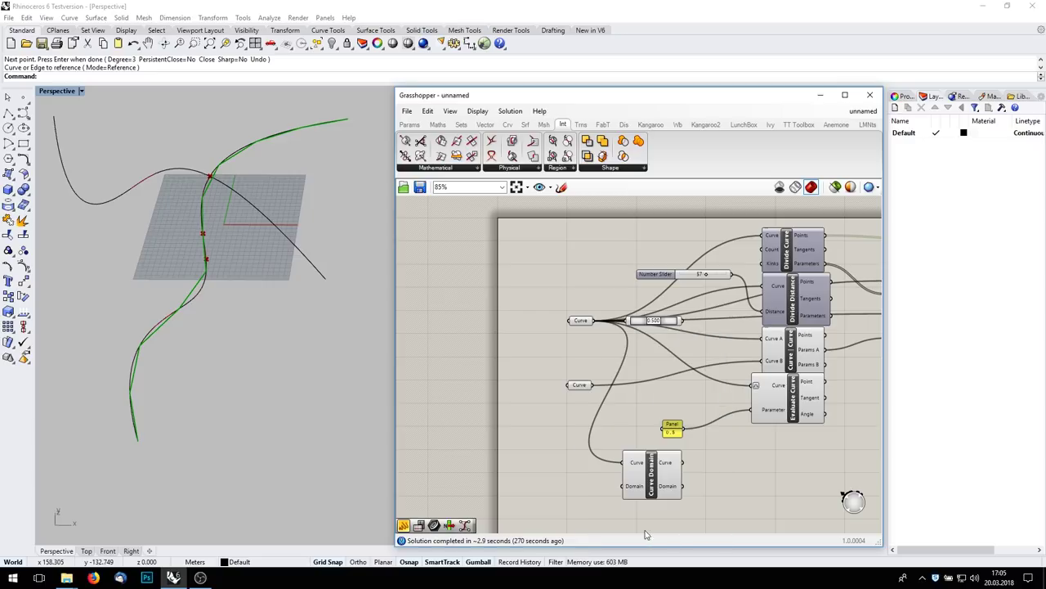
{"action": "left_click_drag", "start_coordinate": [281, 303], "coordinate": [180, 173]}
{"action": "key", "text": "Delete"}
Step: Turn off the preview of both Curve parameters and the Curve Domain component
{"action": "left_click_drag", "start_coordinate": [576, 284], "coordinate": [573, 392]}
{"action": "middle_click", "coordinate": [593, 363]}
{"action": "left_click", "coordinate": [626, 331]}
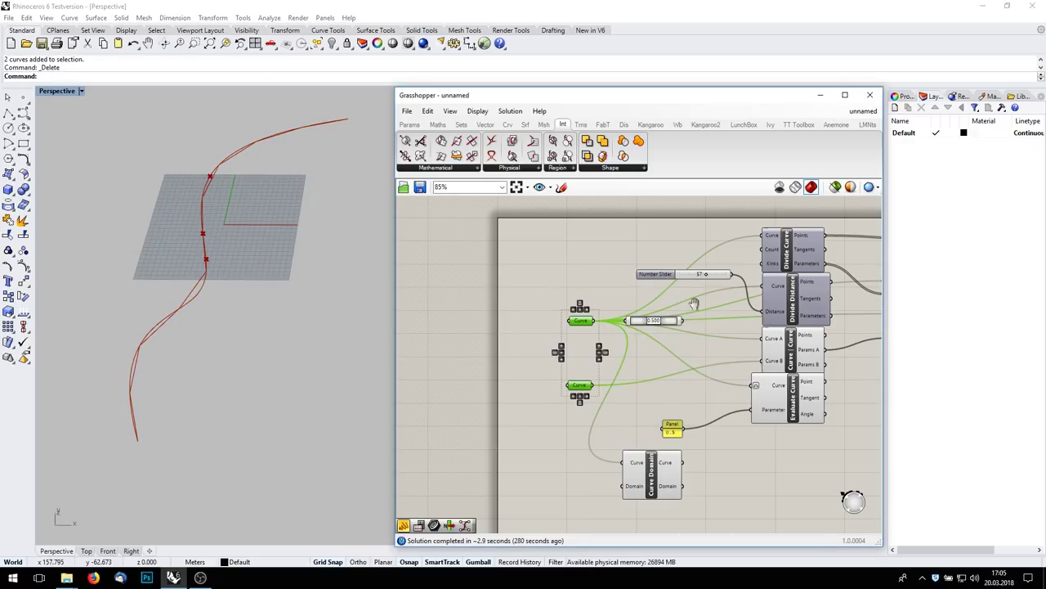
{"action": "right_click_drag", "start_coordinate": [808, 312], "coordinate": [719, 360]}
{"action": "right_click_drag", "start_coordinate": [718, 420], "coordinate": [636, 316]}
{"action": "scroll", "coordinate": [776, 400], "scroll_direction": "down", "scroll_amount": 1}
{"action": "right_click_drag", "start_coordinate": [775, 400], "coordinate": [670, 427]}
{"action": "left_click", "coordinate": [652, 331]}
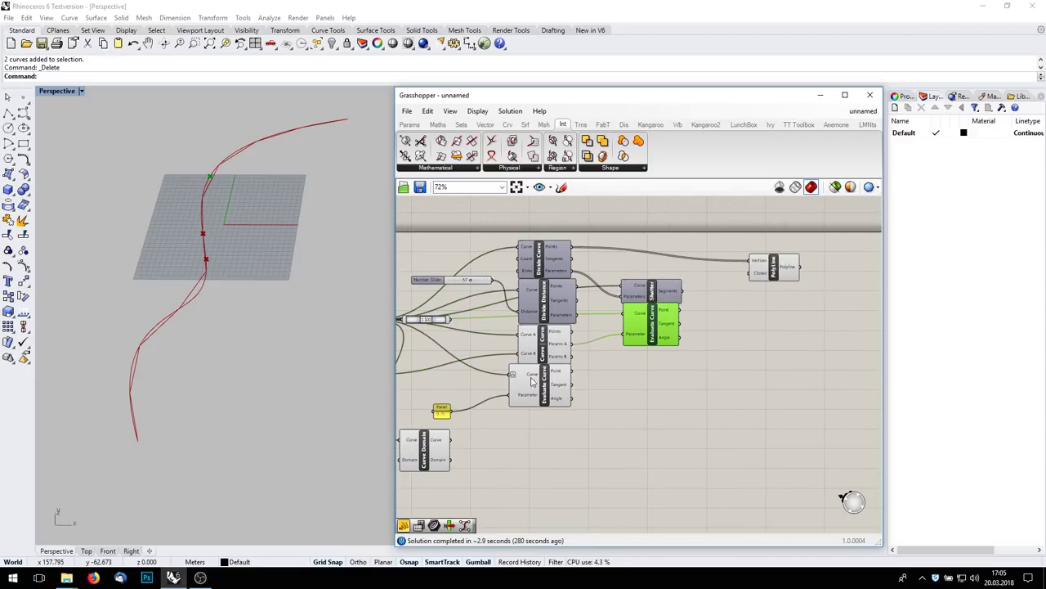
{"action": "right_click_drag", "start_coordinate": [423, 454], "coordinate": [575, 413]}
{"action": "left_click", "coordinate": [575, 413]}
{"action": "key", "text": "space"}
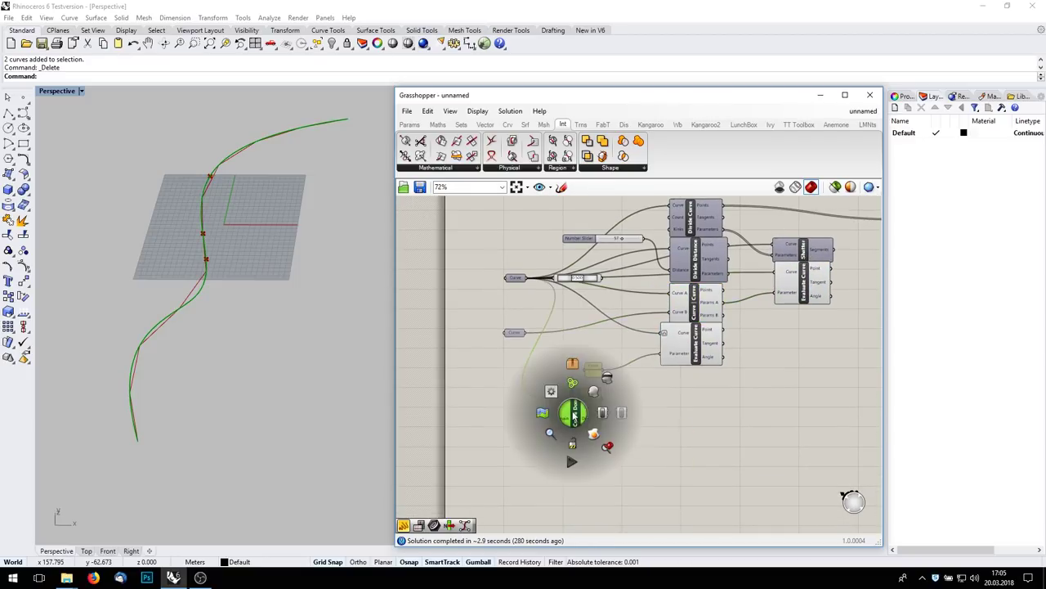
{"action": "left_click", "coordinate": [608, 378]}
{"action": "right_click_drag", "start_coordinate": [621, 372], "coordinate": [416, 476]}
{"action": "scroll", "coordinate": [724, 332], "scroll_direction": "up", "scroll_amount": 4}
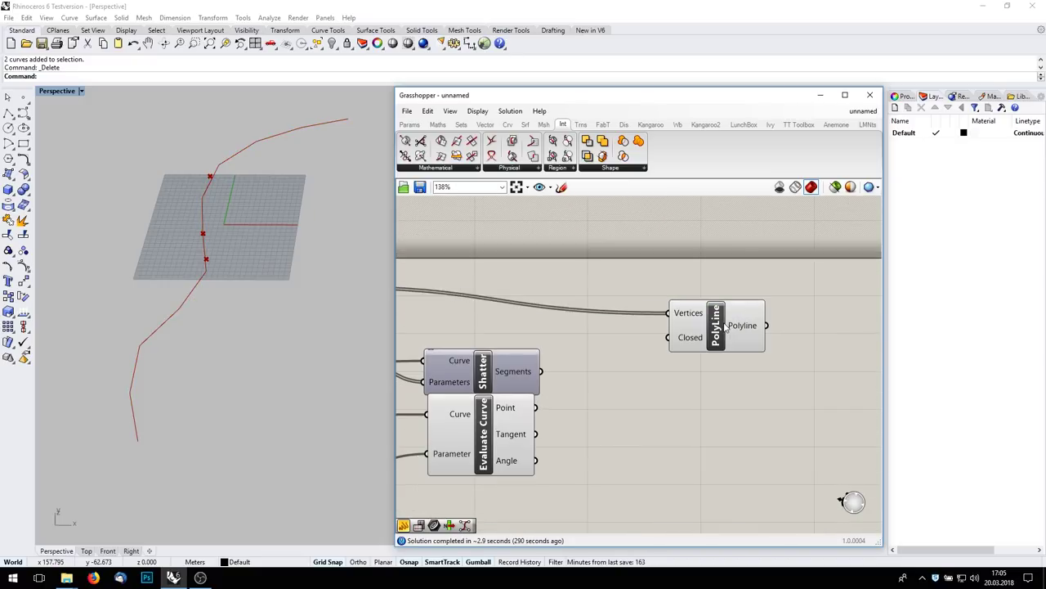
Step: Add a Curve Domain component beside the PolyLine component and connect the Polyline output to its Curve input
{"action": "left_click", "coordinate": [724, 324]}
{"action": "scroll", "coordinate": [724, 324], "scroll_direction": "down", "scroll_amount": 2}
{"action": "left_click_drag", "start_coordinate": [724, 324], "coordinate": [729, 309]}
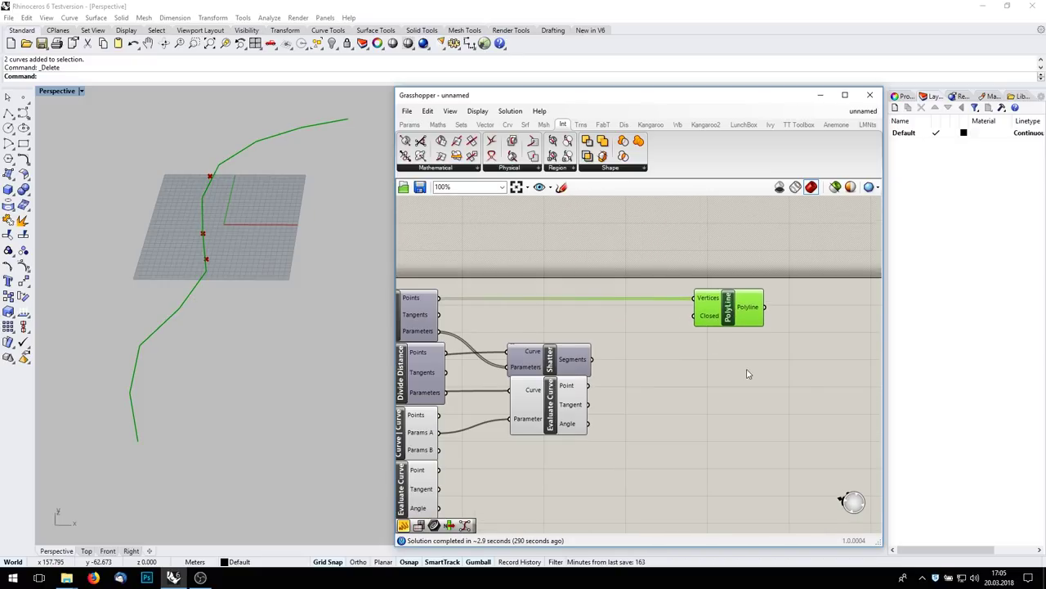
{"action": "right_click_drag", "start_coordinate": [828, 373], "coordinate": [747, 420]}
{"action": "double_click", "coordinate": [747, 412]}
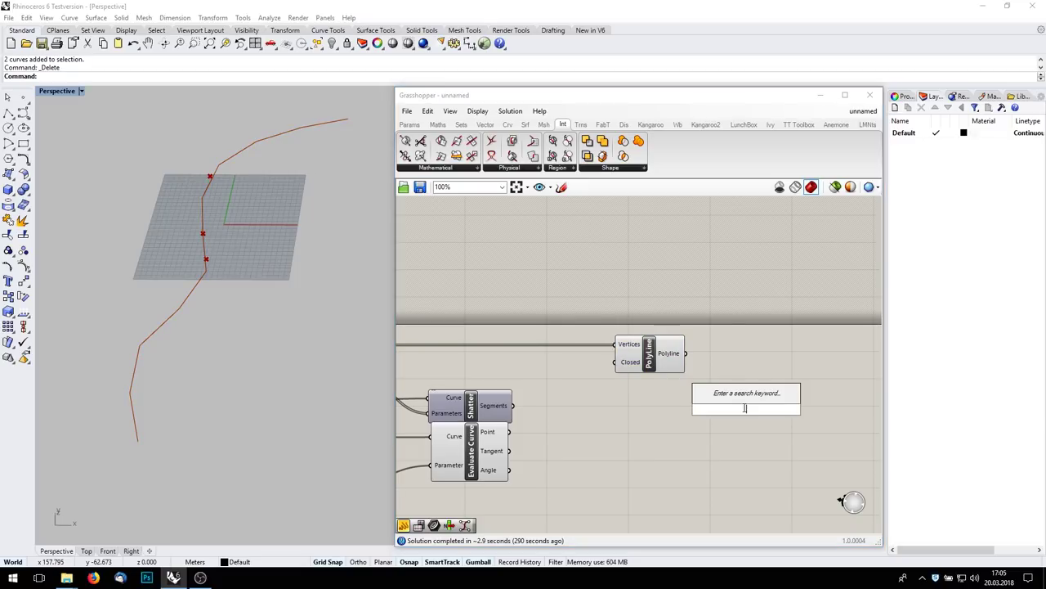
{"action": "type", "text": "curve"}
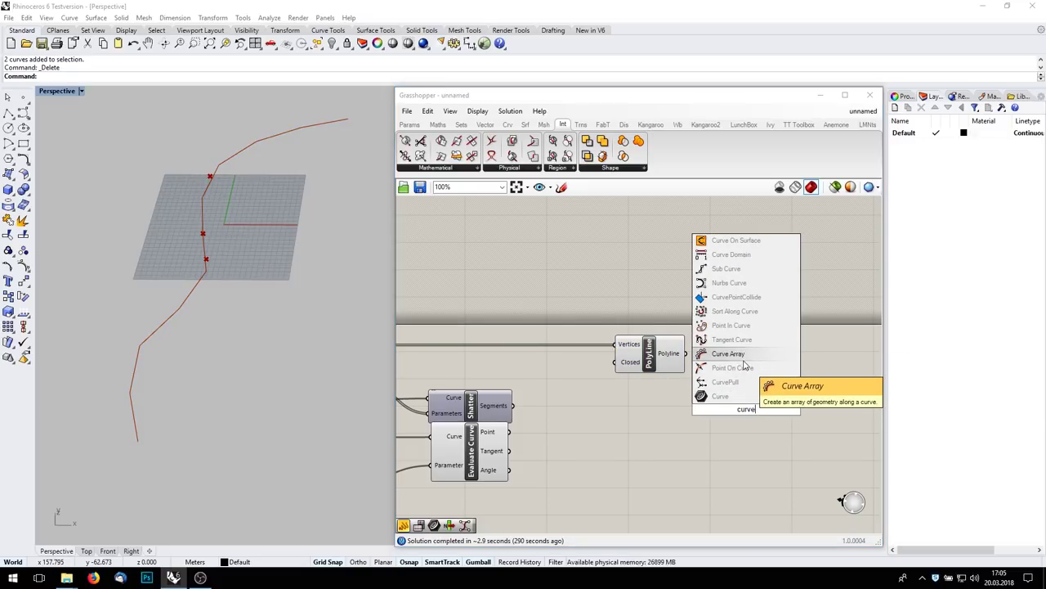
{"action": "left_click", "coordinate": [736, 304]}
{"action": "left_click_drag", "start_coordinate": [687, 354], "coordinate": [758, 368]}
{"action": "scroll", "coordinate": [758, 368], "scroll_direction": "down", "scroll_amount": 2}
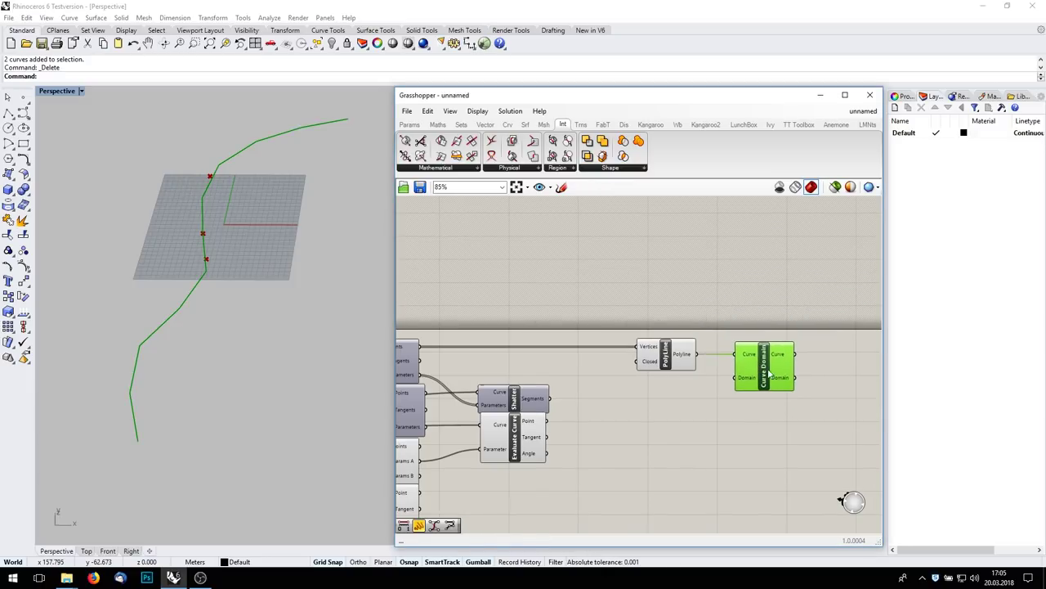
Step: Add a panel next to Curve Domain and connect the Domain output to it
{"action": "double_click", "coordinate": [836, 368]}
{"action": "type", "text": "panel"}
{"action": "key", "text": "Return"}
{"action": "left_click_drag", "start_coordinate": [796, 379], "coordinate": [810, 384]}
{"action": "right_click_drag", "start_coordinate": [813, 385], "coordinate": [740, 340]}
{"action": "left_click_drag", "start_coordinate": [767, 329], "coordinate": [804, 338]}
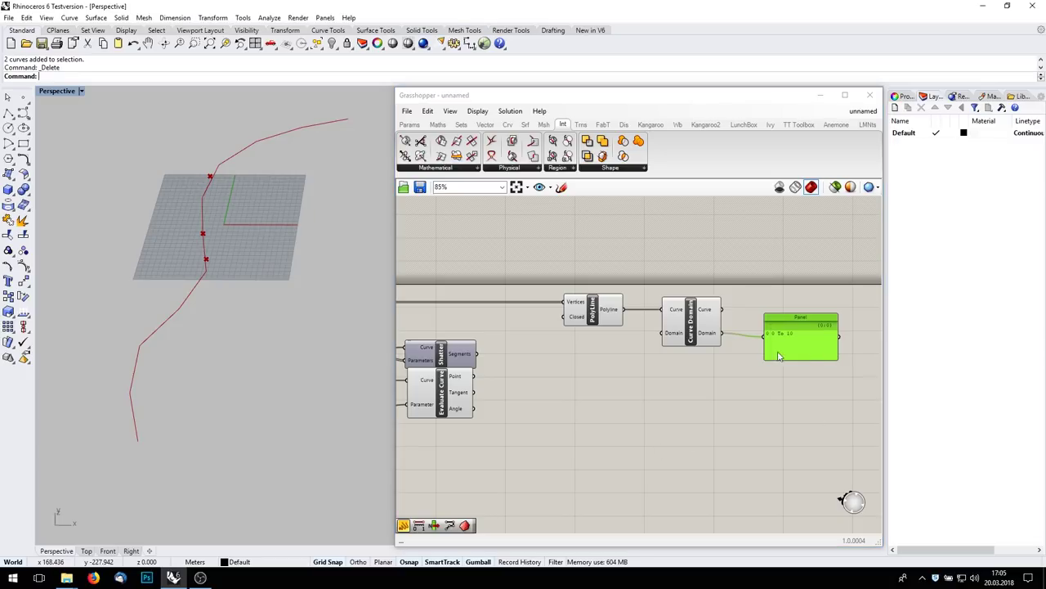
{"action": "left_click_drag", "start_coordinate": [783, 354], "coordinate": [788, 344]}
{"action": "right_click_drag", "start_coordinate": [745, 385], "coordinate": [722, 401]}
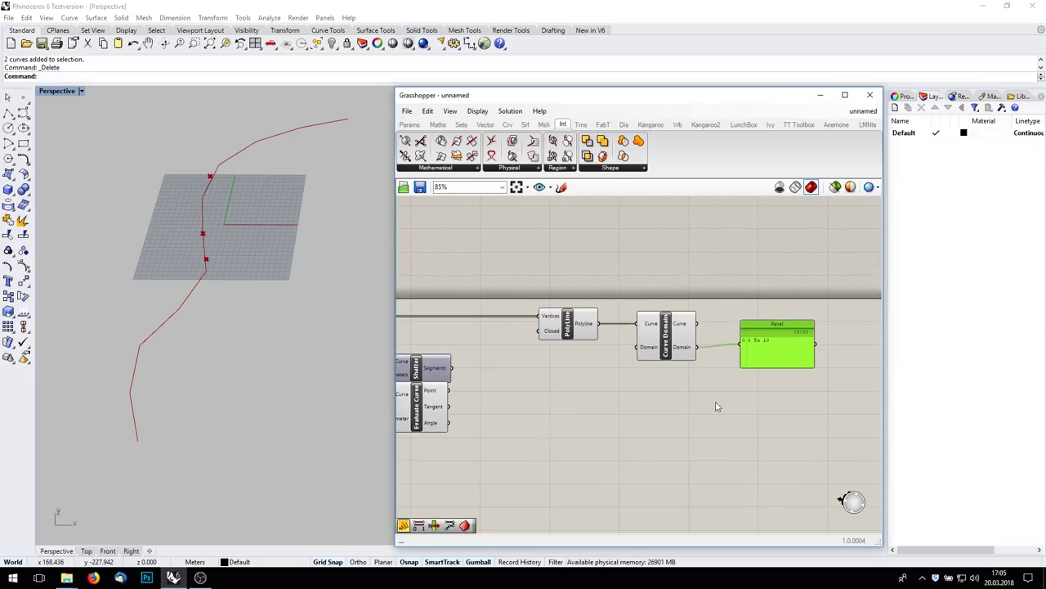
Step: Add a Control Points component below the PolyLine component and connect the Polyline output to its Curve input
{"action": "double_click", "coordinate": [622, 425]}
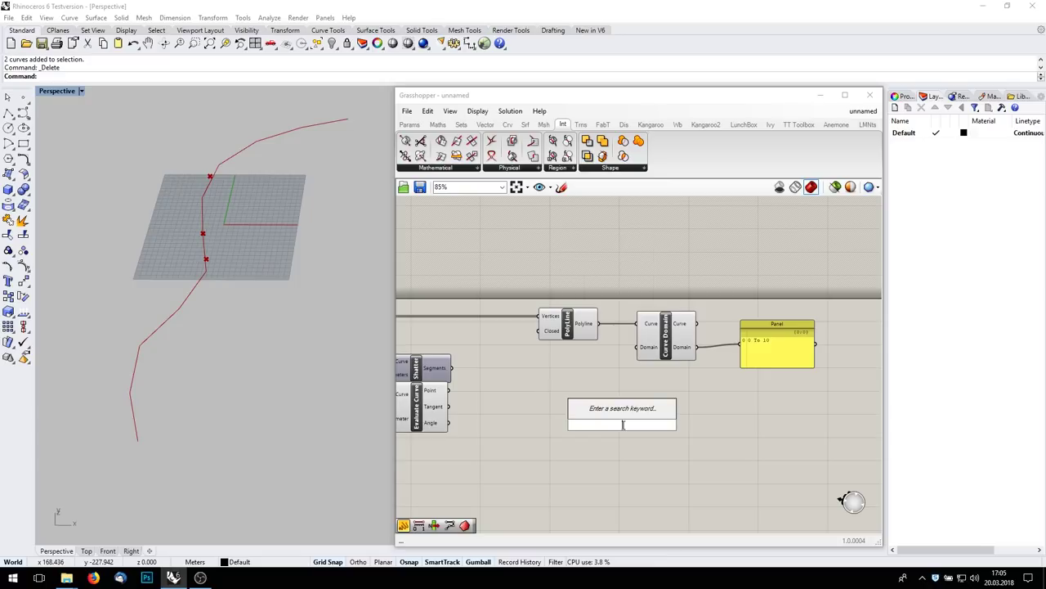
{"action": "type", "text": "curve"}
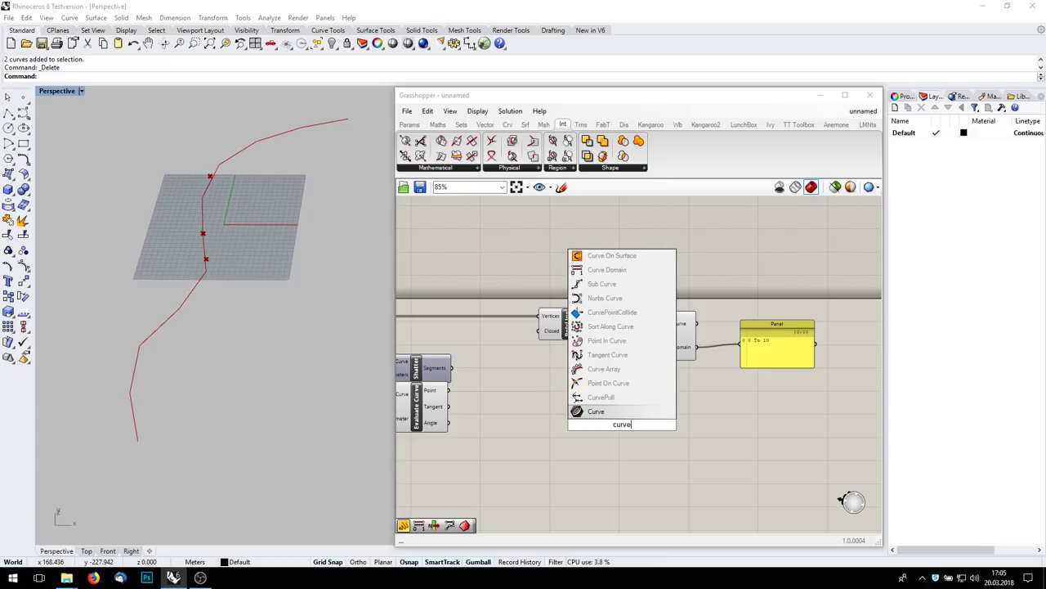
{"action": "type", "text": " poi"}
{"action": "key", "text": "BackSpace"}
{"action": "key", "text": "BackSpace"}
{"action": "key", "text": "BackSpace"}
{"action": "key", "text": "BackSpace"}
{"action": "key", "text": "BackSpace"}
{"action": "key", "text": "BackSpace"}
{"action": "key", "text": "BackSpace"}
{"action": "key", "text": "BackSpace"}
{"action": "key", "text": "BackSpace"}
{"action": "type", "text": "ed"}
{"action": "key", "text": "BackSpace"}
{"action": "key", "text": "BackSpace"}
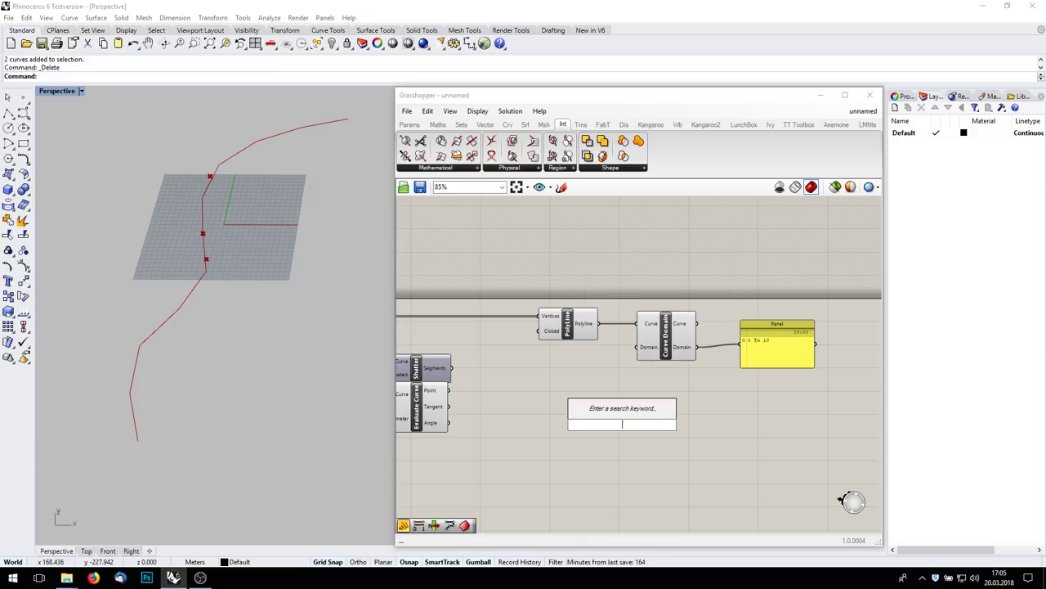
{"action": "type", "text": "contr"}
{"action": "left_click", "coordinate": [606, 397]}
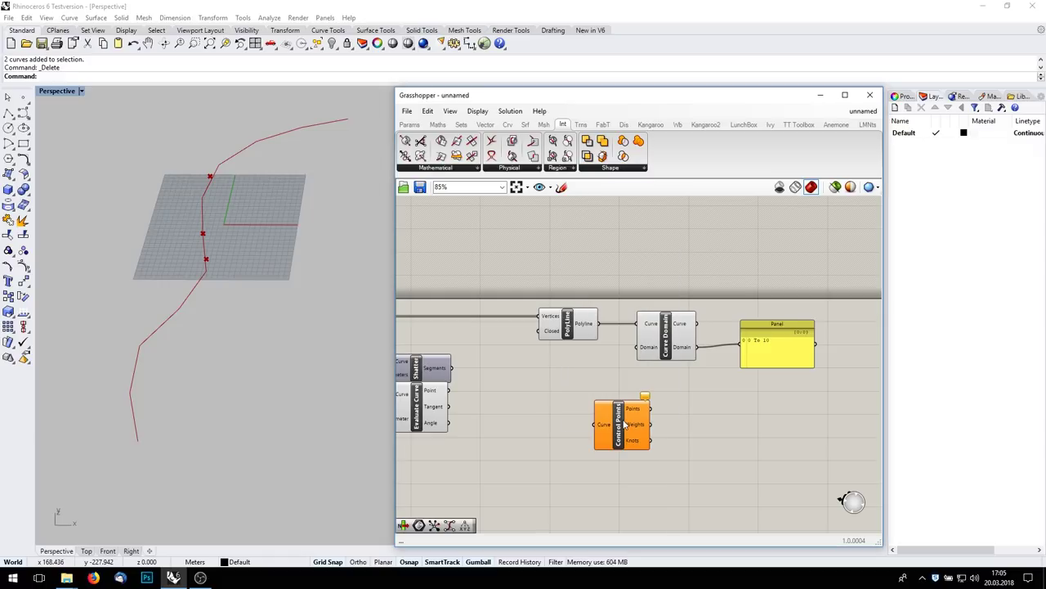
{"action": "left_click_drag", "start_coordinate": [600, 324], "coordinate": [615, 448]}
Step: Add a Curve Closest Point component fed by the Control Points' Points output and the Polyline output as its curve
{"action": "double_click", "coordinate": [733, 446]}
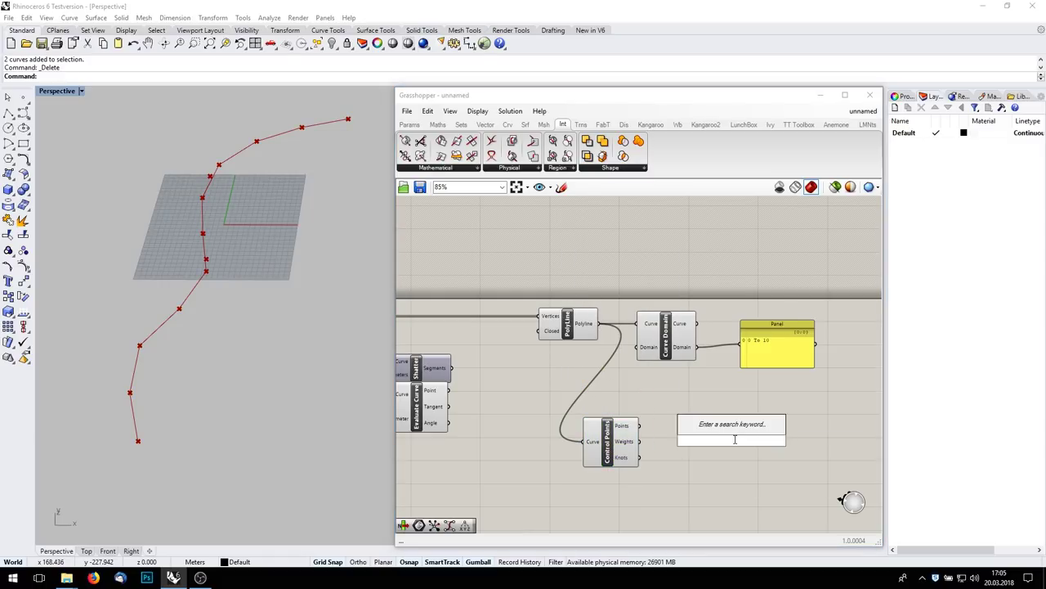
{"action": "type", "text": "cr"}
{"action": "key", "text": "BackSpace"}
{"action": "key", "text": "BackSpace"}
{"action": "type", "text": "c"}
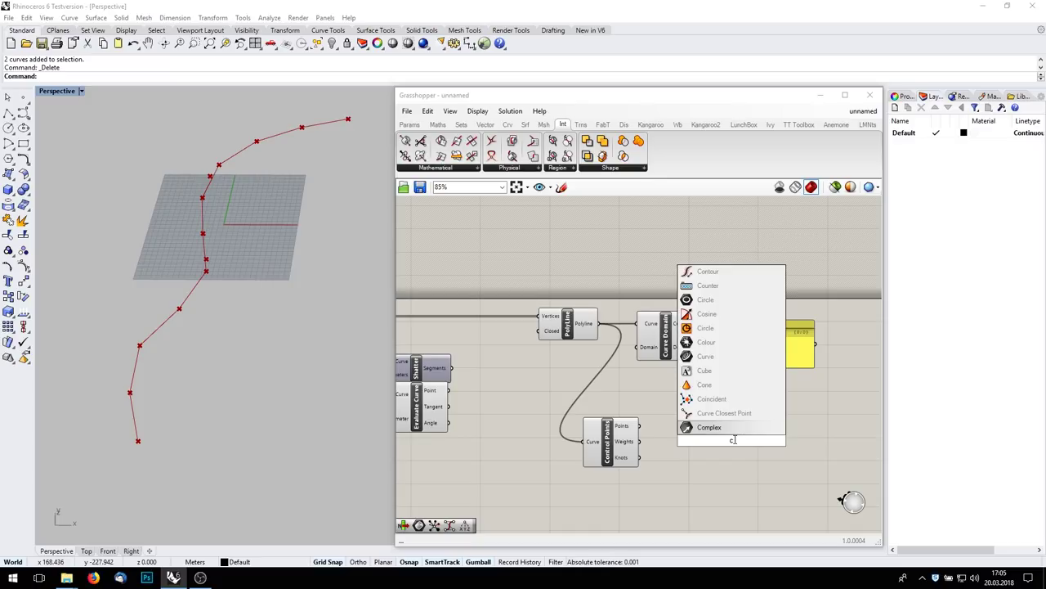
{"action": "key", "text": "Up"}
{"action": "key", "text": "Return"}
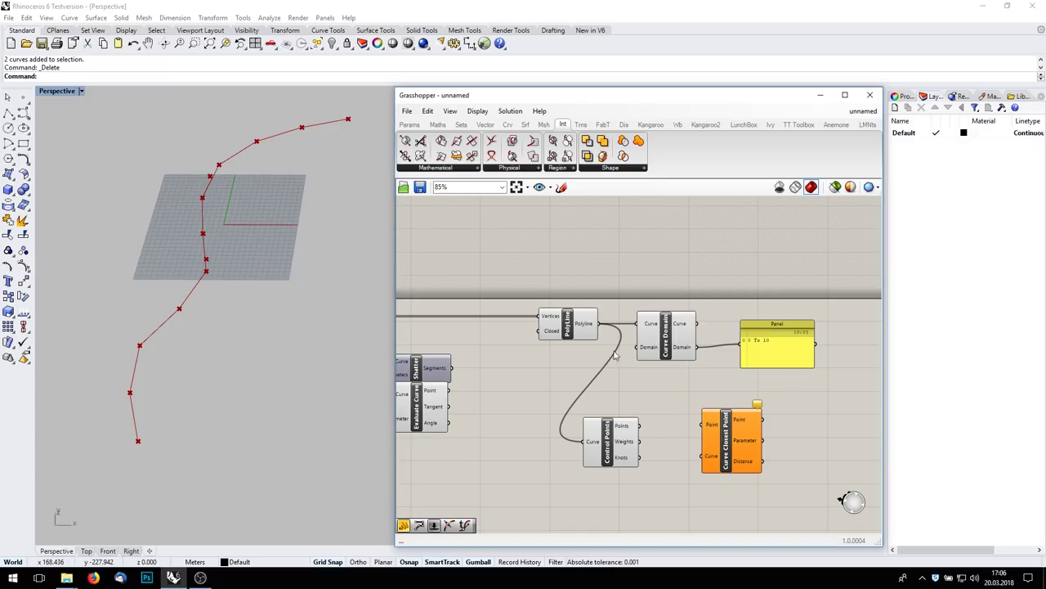
{"action": "left_click_drag", "start_coordinate": [639, 425], "coordinate": [702, 425]}
{"action": "left_click_drag", "start_coordinate": [600, 324], "coordinate": [695, 446]}
Step: Add an Evaluate Curve component, feeding it the Polyline output as Curve and the Curve Closest Point's Parameter output
{"action": "right_click_drag", "start_coordinate": [729, 443], "coordinate": [682, 475]}
{"action": "double_click", "coordinate": [728, 450]}
{"action": "type", "text": "eval"}
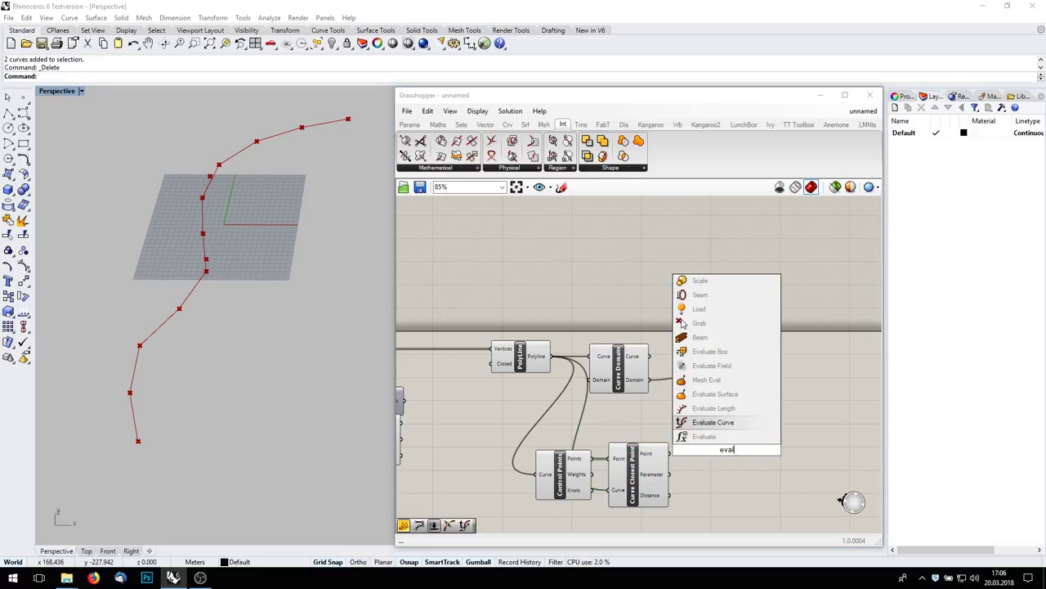
{"action": "left_click", "coordinate": [713, 421]}
{"action": "left_click_drag", "start_coordinate": [552, 357], "coordinate": [695, 437]}
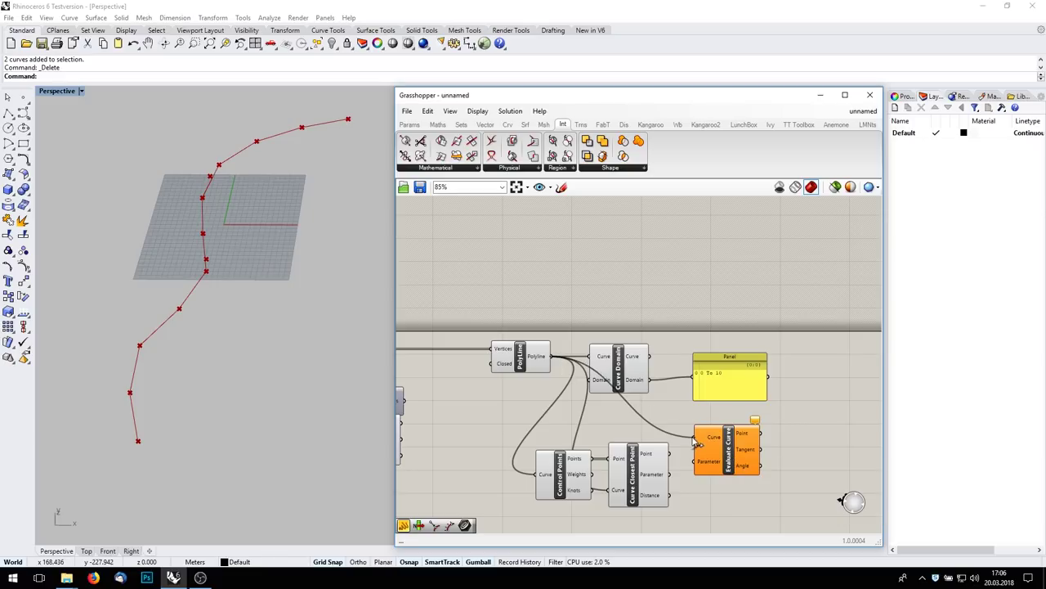
{"action": "left_click_drag", "start_coordinate": [669, 474], "coordinate": [695, 461]}
{"action": "right_click_drag", "start_coordinate": [740, 473], "coordinate": [693, 419]}
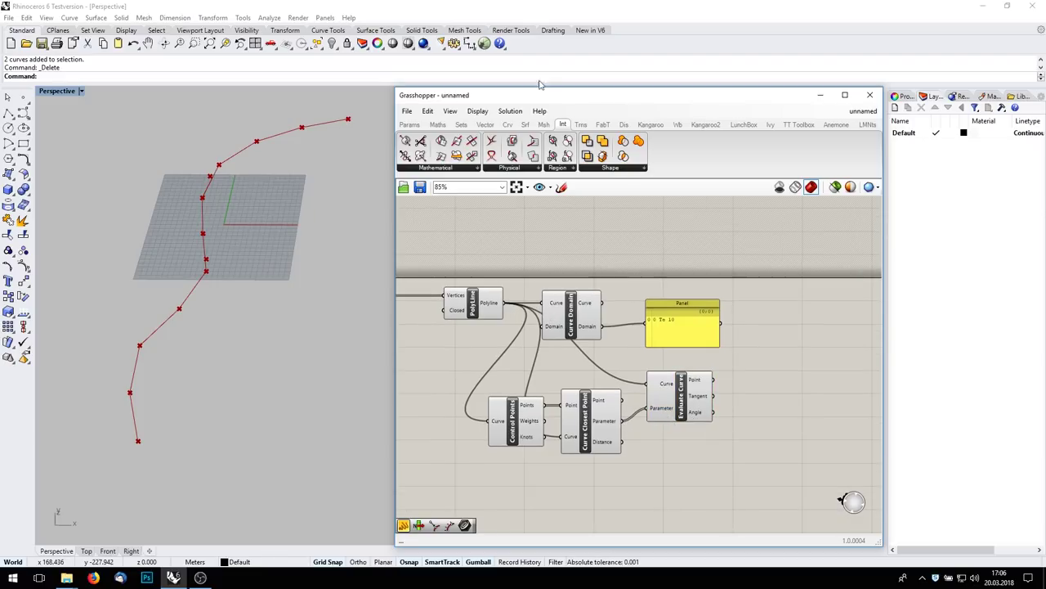
Step: Add a panel beside the new Evaluate Curve component and connect its Angle output to it
{"action": "double_click", "coordinate": [712, 486]}
{"action": "type", "text": "//"}
{"action": "key", "text": "Return"}
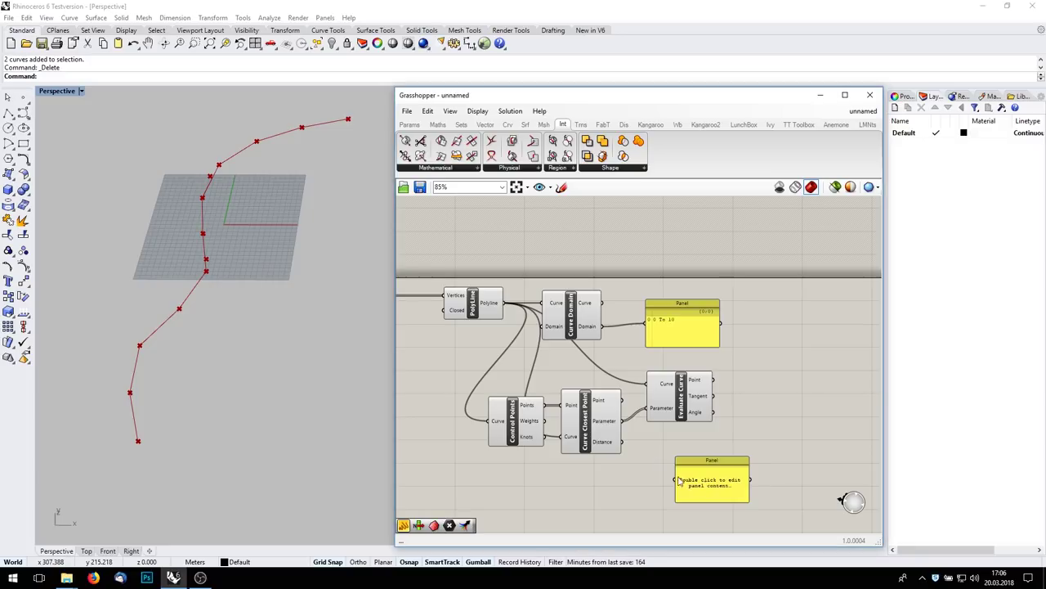
{"action": "left_click_drag", "start_coordinate": [630, 429], "coordinate": [676, 480]}
{"action": "left_click_drag", "start_coordinate": [746, 471], "coordinate": [753, 500]}
{"action": "left_click_drag", "start_coordinate": [713, 412], "coordinate": [795, 420]}
{"action": "scroll", "coordinate": [785, 409], "scroll_direction": "up", "scroll_amount": 3}
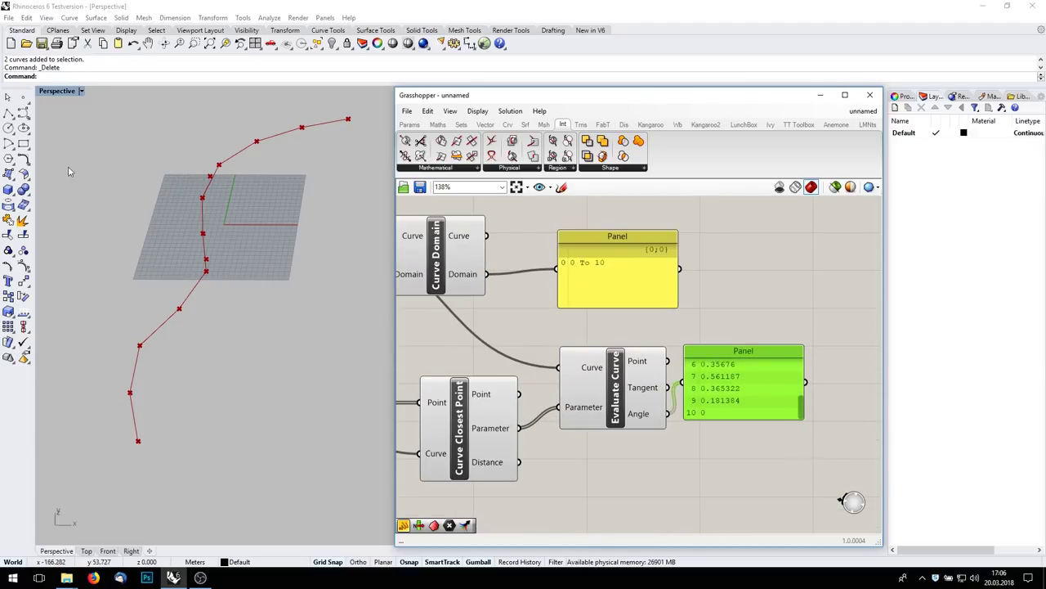
{"action": "left_click_drag", "start_coordinate": [751, 394], "coordinate": [842, 421]}
{"action": "scroll", "coordinate": [735, 414], "scroll_direction": "up", "scroll_amount": 3}
{"action": "right_click_drag", "start_coordinate": [843, 421], "coordinate": [725, 390]}
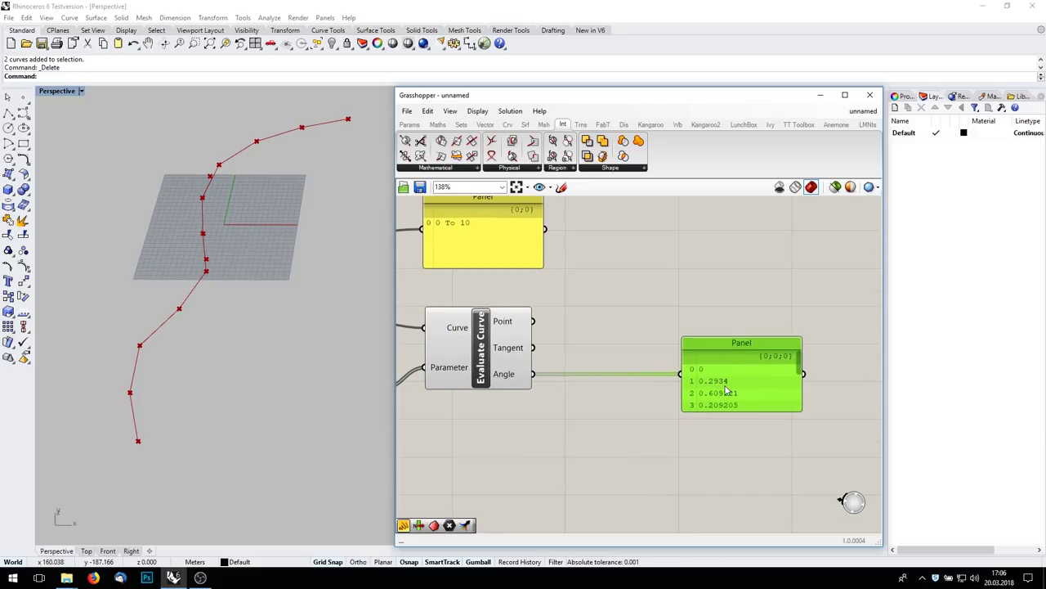
Step: Insert a Degrees component between Evaluate Curve's Angle output and the panel to list the angles in degrees
{"action": "double_click", "coordinate": [564, 451]}
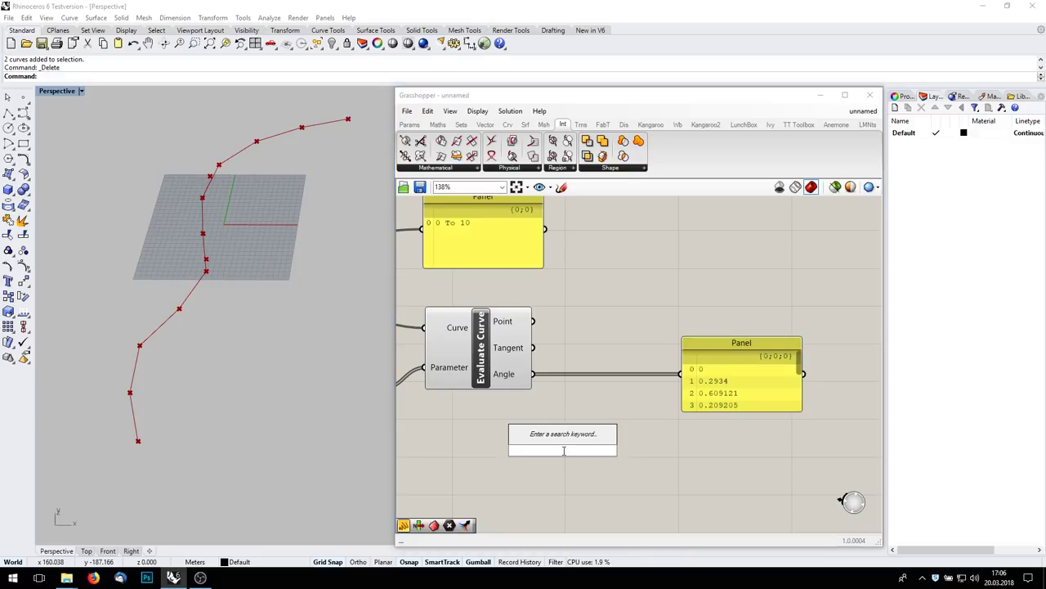
{"action": "type", "text": "degre"}
{"action": "key", "text": "Return"}
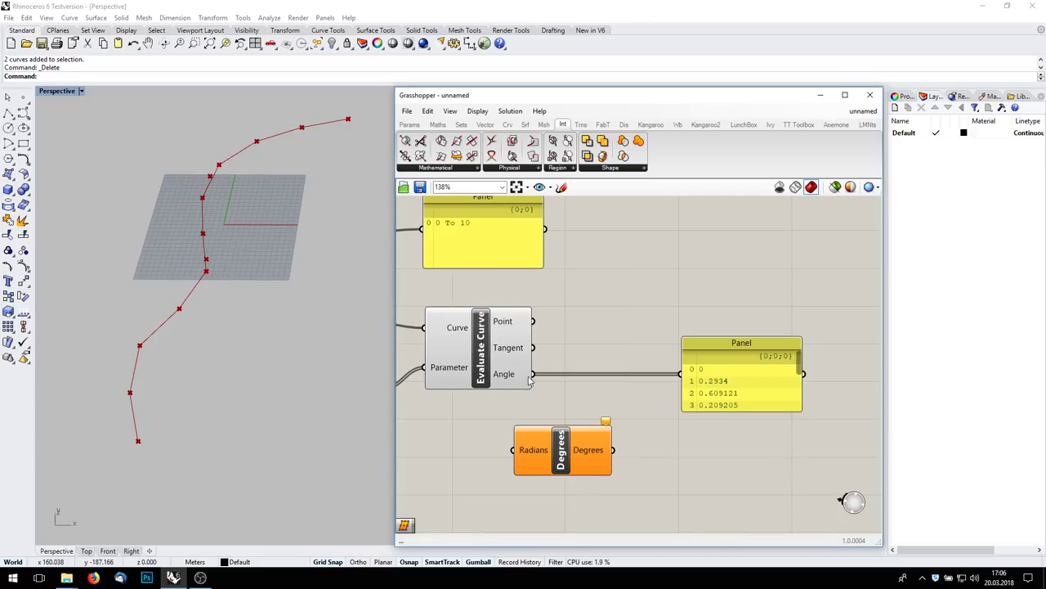
{"action": "left_click_drag", "start_coordinate": [534, 375], "coordinate": [513, 450]}
{"action": "left_click_drag", "start_coordinate": [613, 449], "coordinate": [680, 375]}
{"action": "left_click_drag", "start_coordinate": [575, 444], "coordinate": [600, 382]}
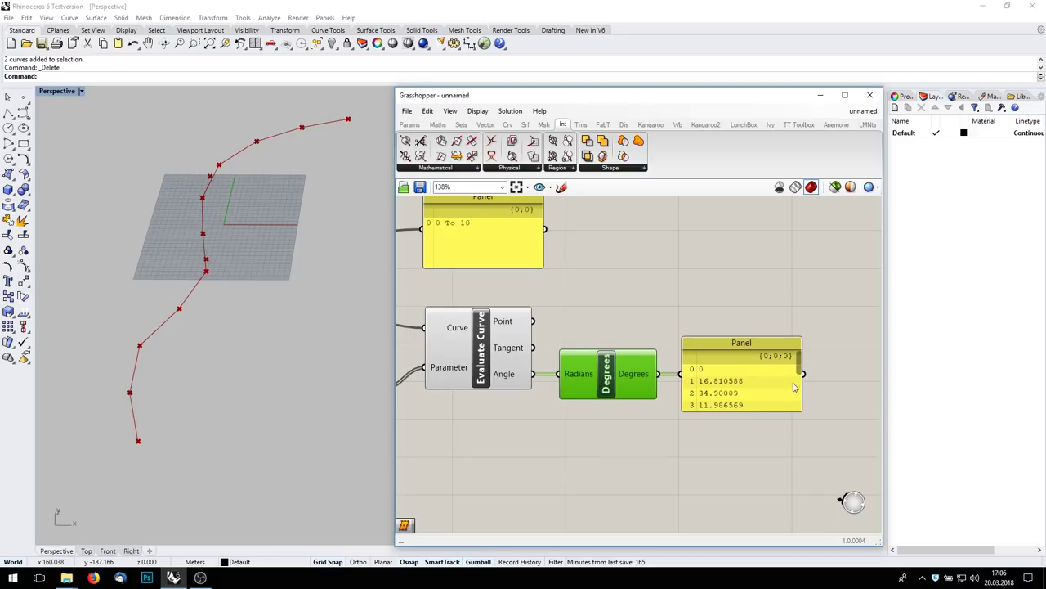
{"action": "left_click_drag", "start_coordinate": [800, 365], "coordinate": [799, 405]}
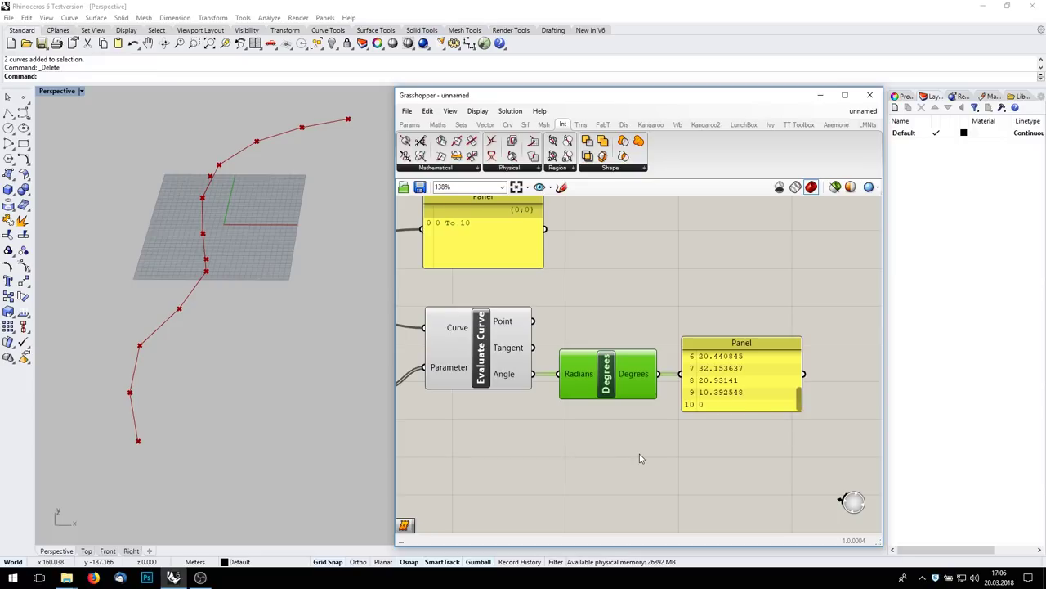
Step: Add a panel containing 5.5 and connect it to the Evaluate Curve's Parameter input in place of the closest-point parameters
{"action": "scroll", "coordinate": [640, 458], "scroll_direction": "down", "scroll_amount": 1}
{"action": "right_click_drag", "start_coordinate": [639, 459], "coordinate": [791, 402]}
{"action": "left_click", "coordinate": [613, 415]}
{"action": "double_click", "coordinate": [611, 412]}
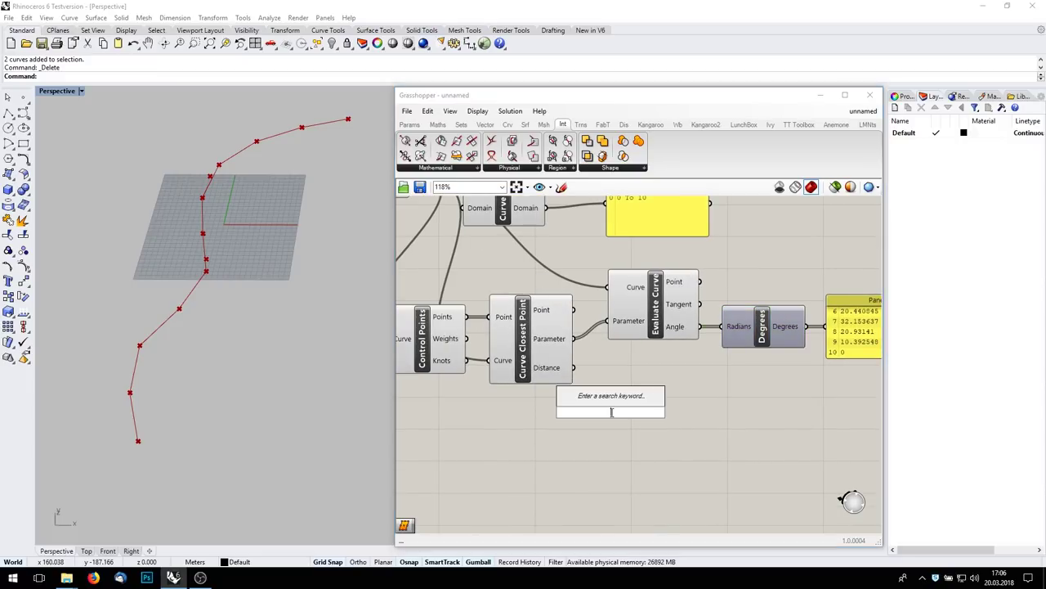
{"action": "type", "text": "//5.5"}
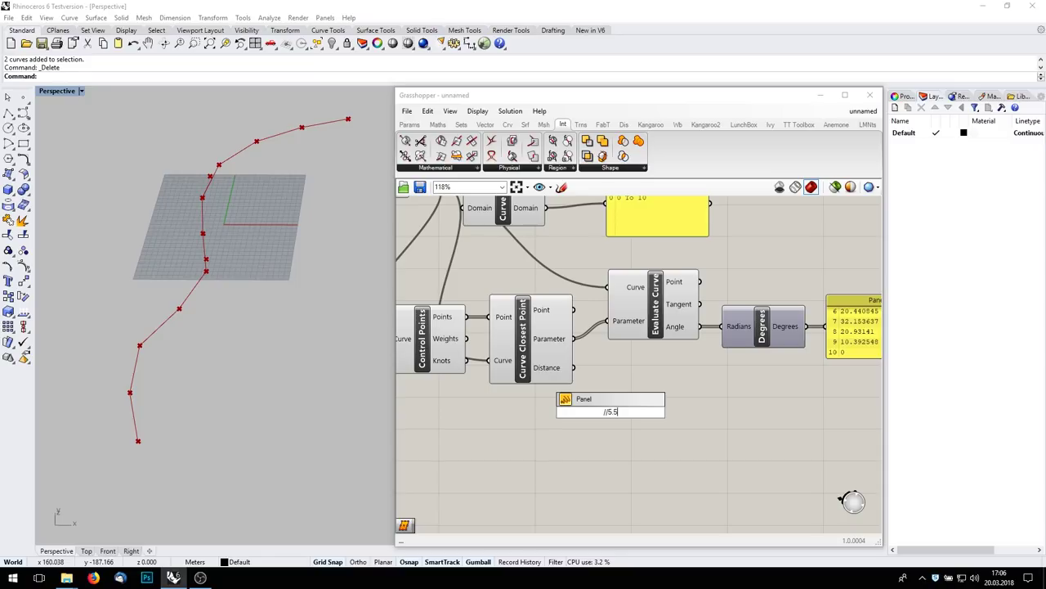
{"action": "key", "text": "Return"}
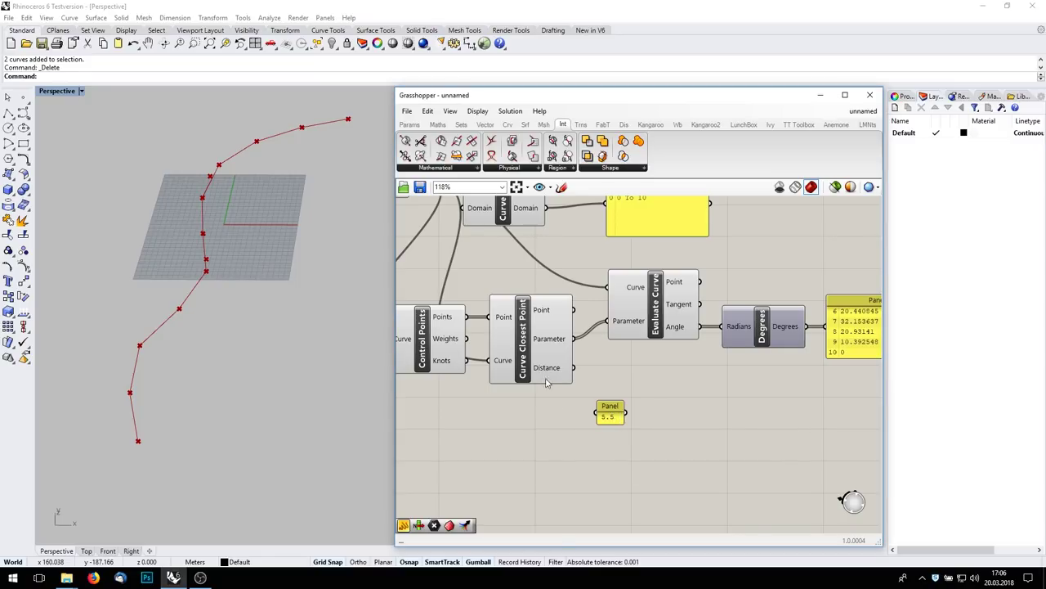
{"action": "left_click_drag", "start_coordinate": [624, 409], "coordinate": [607, 320]}
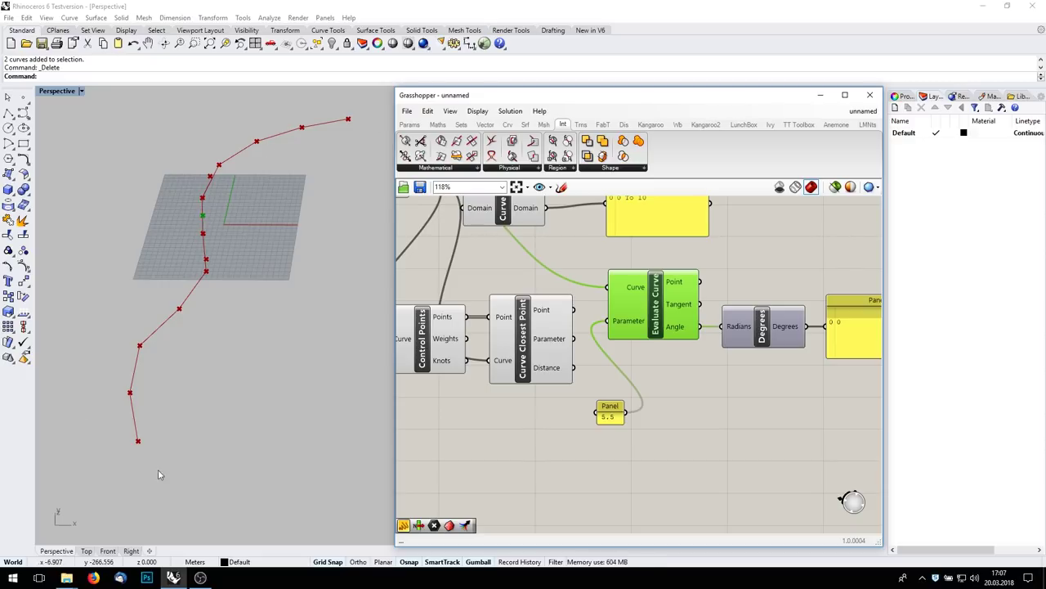
{"action": "scroll", "coordinate": [605, 411], "scroll_direction": "down", "scroll_amount": 3}
{"action": "scroll", "coordinate": [606, 411], "scroll_direction": "down", "scroll_amount": 3}
{"action": "right_click_drag", "start_coordinate": [569, 431], "coordinate": [682, 331]}
{"action": "right_click_drag", "start_coordinate": [570, 270], "coordinate": [562, 359]}
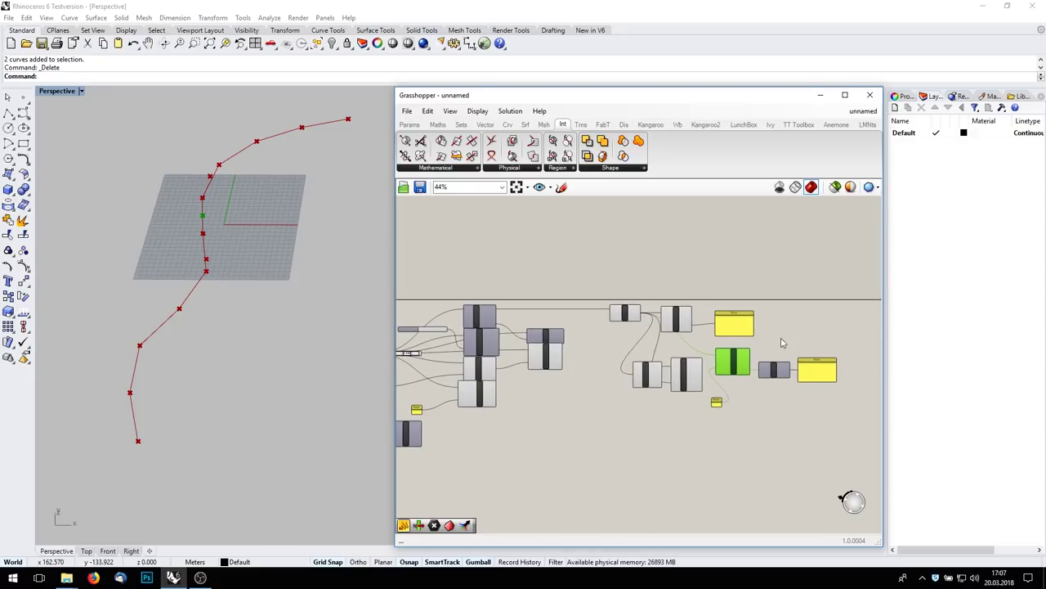
{"action": "right_click_drag", "start_coordinate": [549, 440], "coordinate": [593, 394]}
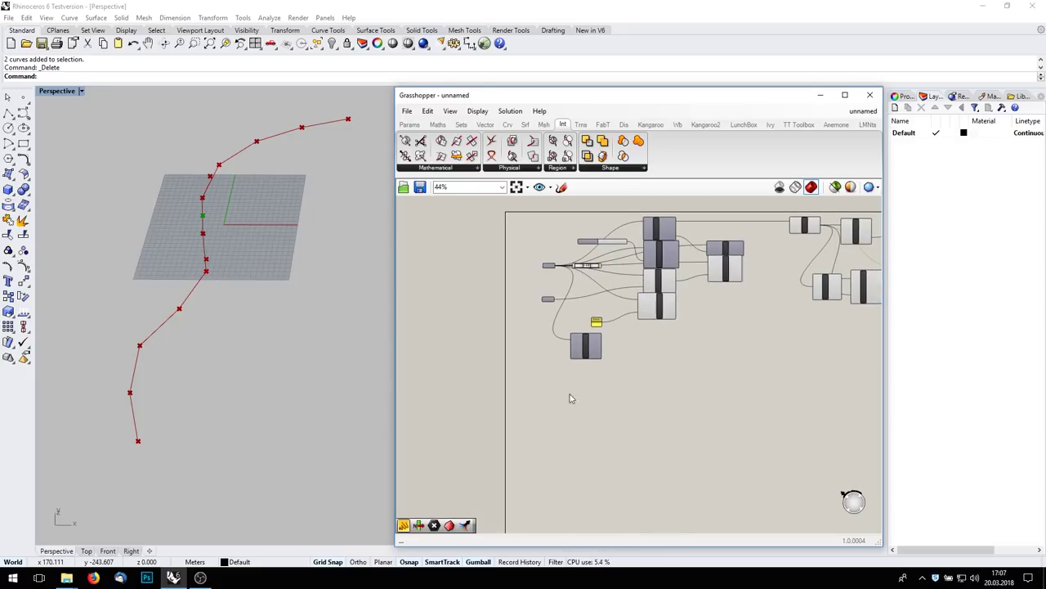
Step: Move the Grasshopper window aside and draw a degree 3 S-shaped curve with six control points beside the polyline
{"action": "left_click_drag", "start_coordinate": [643, 107], "coordinate": [817, 217]}
{"action": "left_click", "coordinate": [22, 112]}
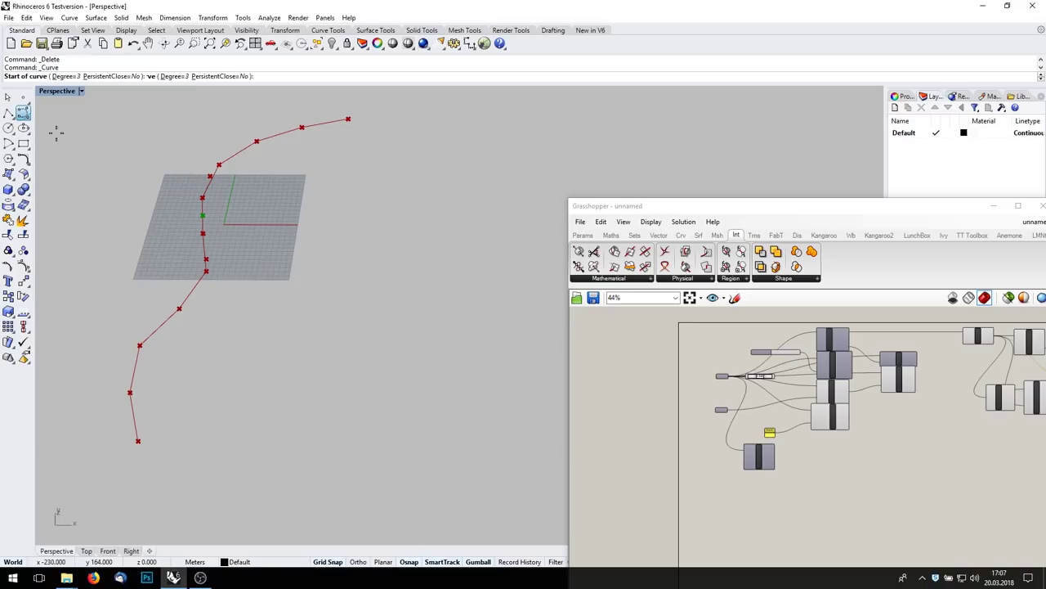
{"action": "left_click", "coordinate": [330, 269]}
{"action": "left_click", "coordinate": [400, 308]}
{"action": "left_click", "coordinate": [438, 259]}
{"action": "left_click", "coordinate": [440, 169]}
{"action": "left_click", "coordinate": [550, 160]}
{"action": "key", "text": "Return"}
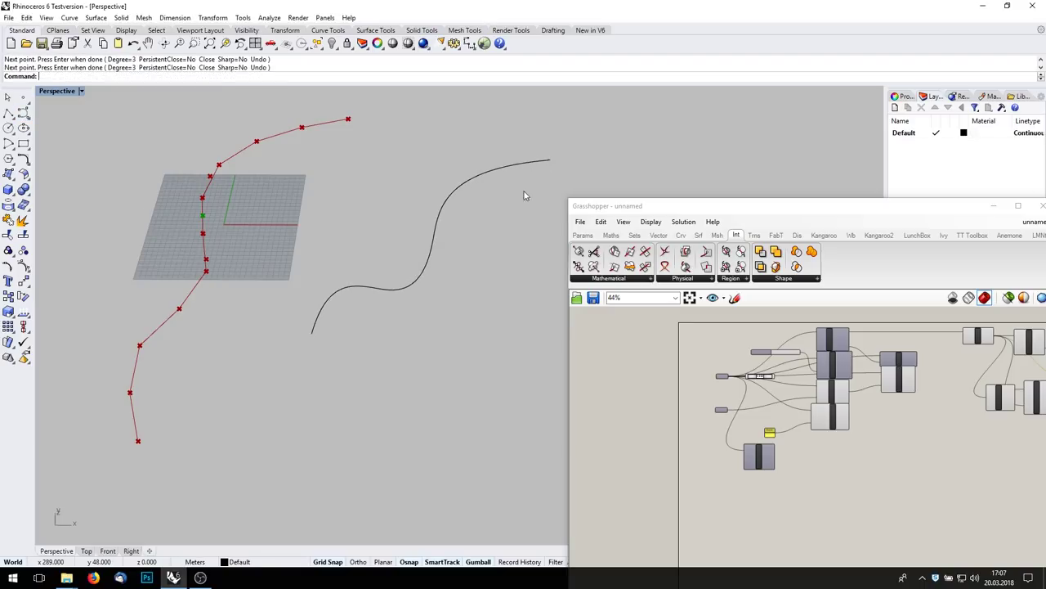
Step: Copy the newly drawn S-shaped curve, using its upper end point as the base point
{"action": "left_click", "coordinate": [457, 191]}
{"action": "type", "text": "Copy"}
{"action": "key", "text": "Return"}
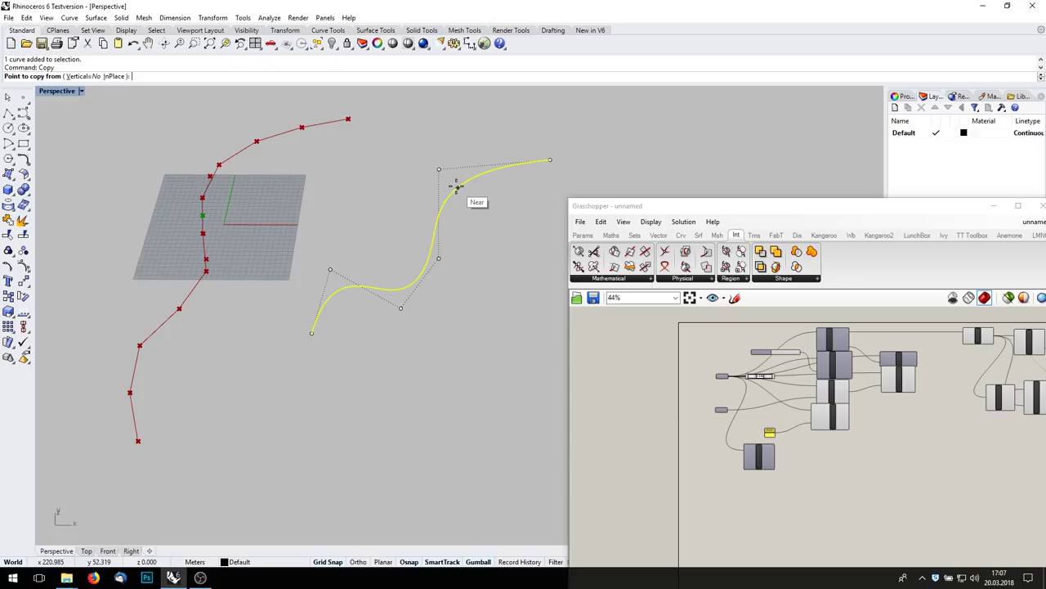
{"action": "left_click", "coordinate": [551, 160]}
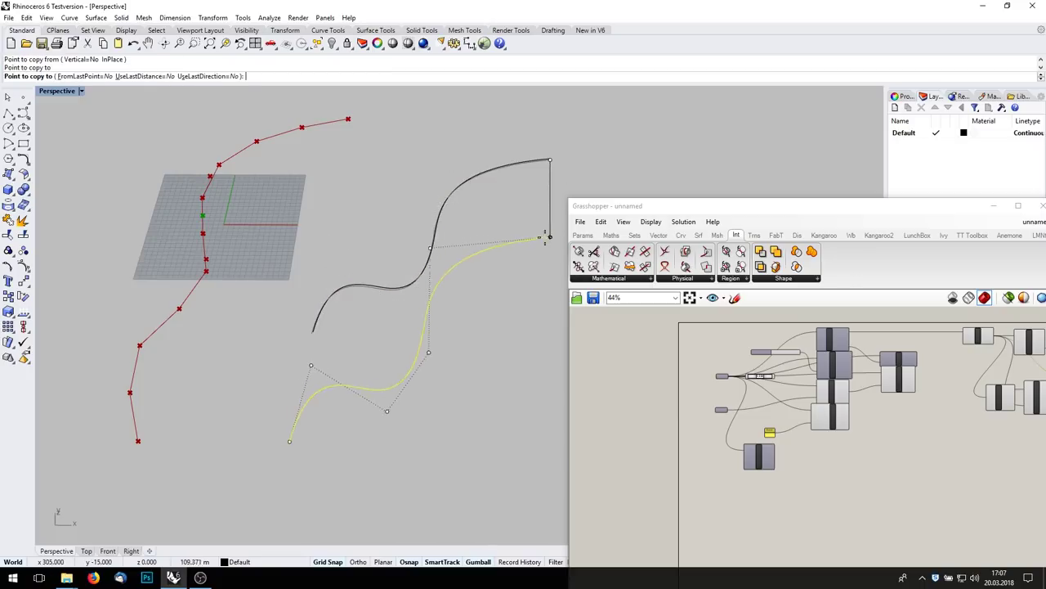
{"action": "key", "text": "Escape"}
{"action": "scroll", "coordinate": [512, 270], "scroll_direction": "down", "scroll_amount": 6}
{"action": "left_click_drag", "start_coordinate": [478, 232], "coordinate": [479, 101], "text": "alt"}
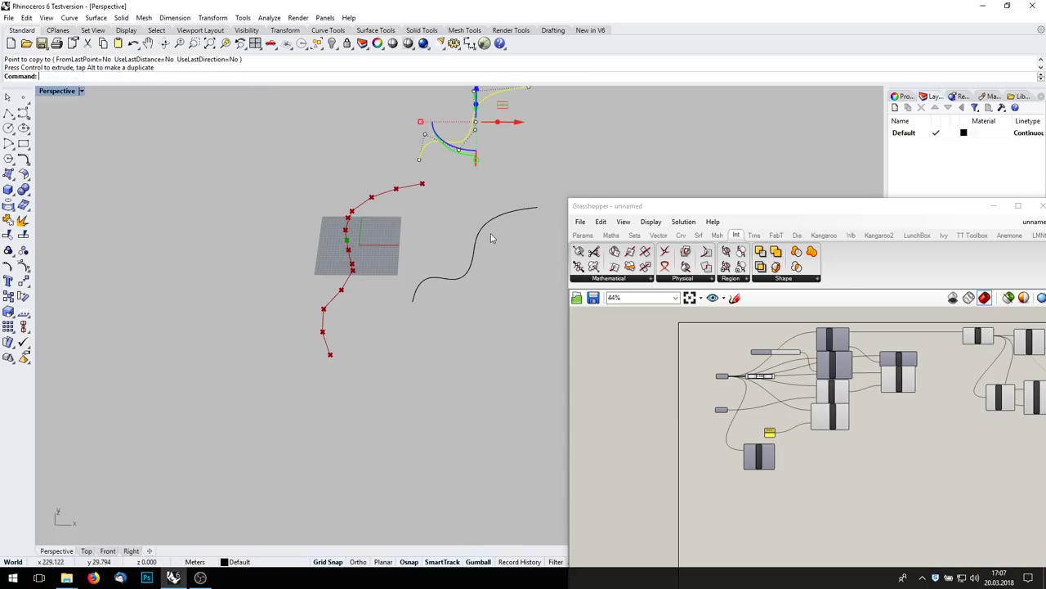
{"action": "right_click_drag", "start_coordinate": [490, 236], "coordinate": [479, 188]}
{"action": "key", "text": "ctrl+z"}
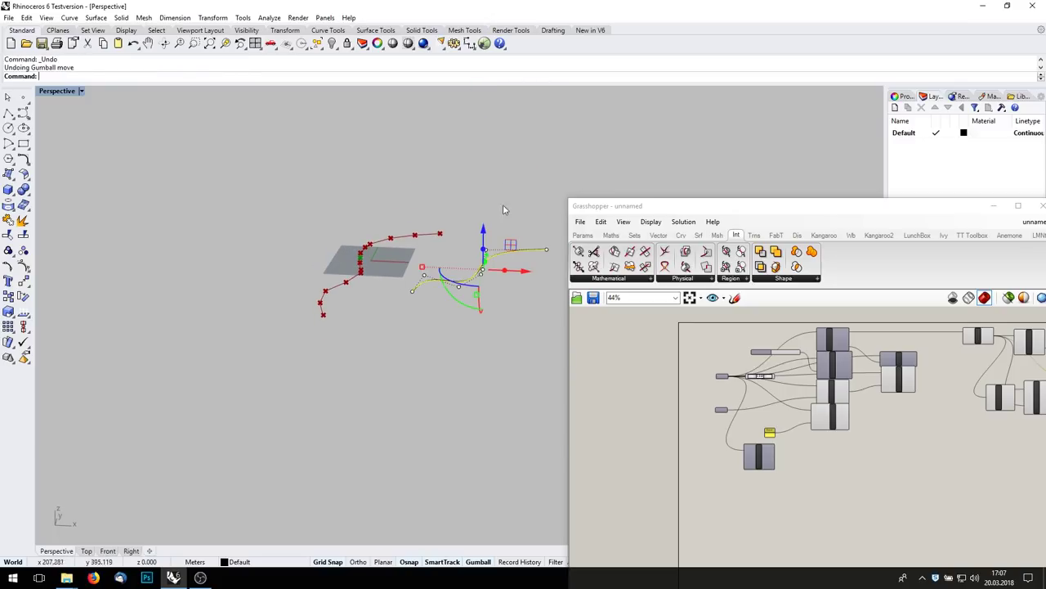
Step: Copy the S-shaped curve vertically upward and loft a surface between the original and the copy
{"action": "left_click_drag", "start_coordinate": [482, 235], "coordinate": [484, 150], "text": "alt"}
{"action": "left_click_drag", "start_coordinate": [503, 338], "coordinate": [466, 142]}
{"action": "type", "text": "loft"}
{"action": "key", "text": "Return"}
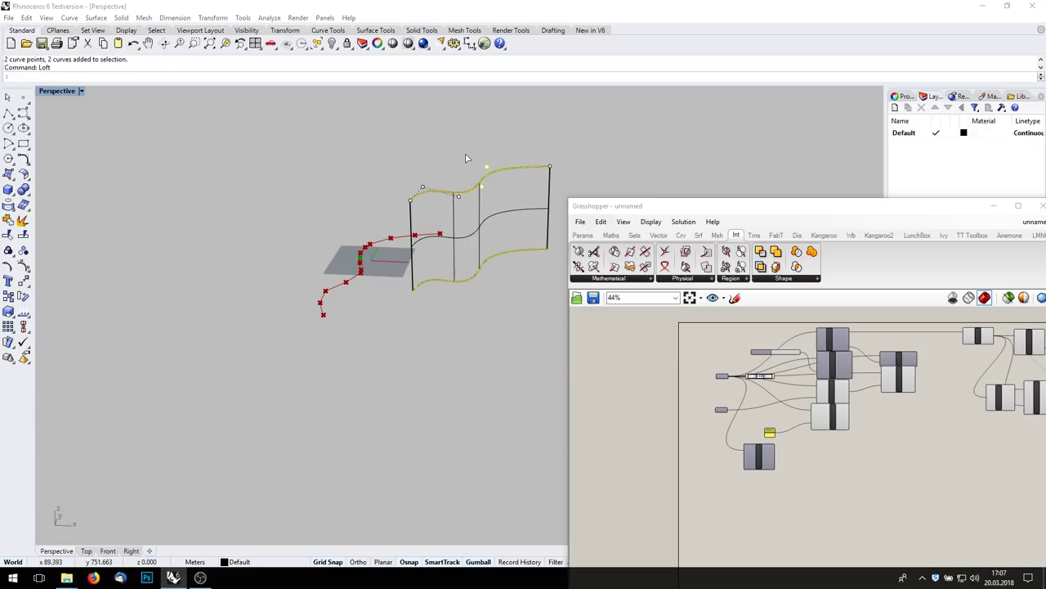
{"action": "key", "text": "Return"}
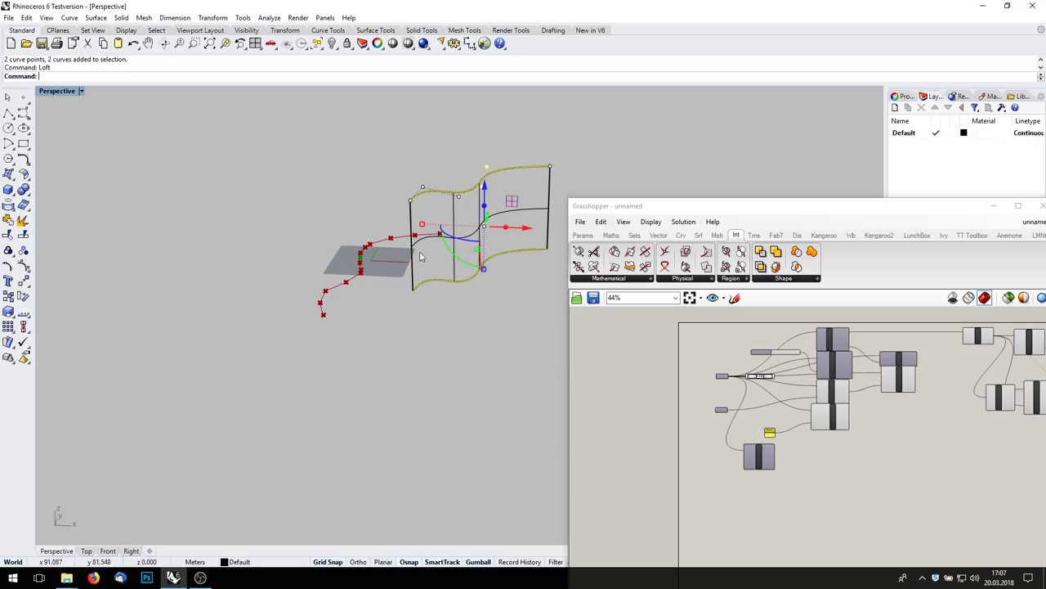
Step: Turn on the lofted surface's control points and pull an inner point away from the surface to bend it
{"action": "left_click", "coordinate": [526, 215]}
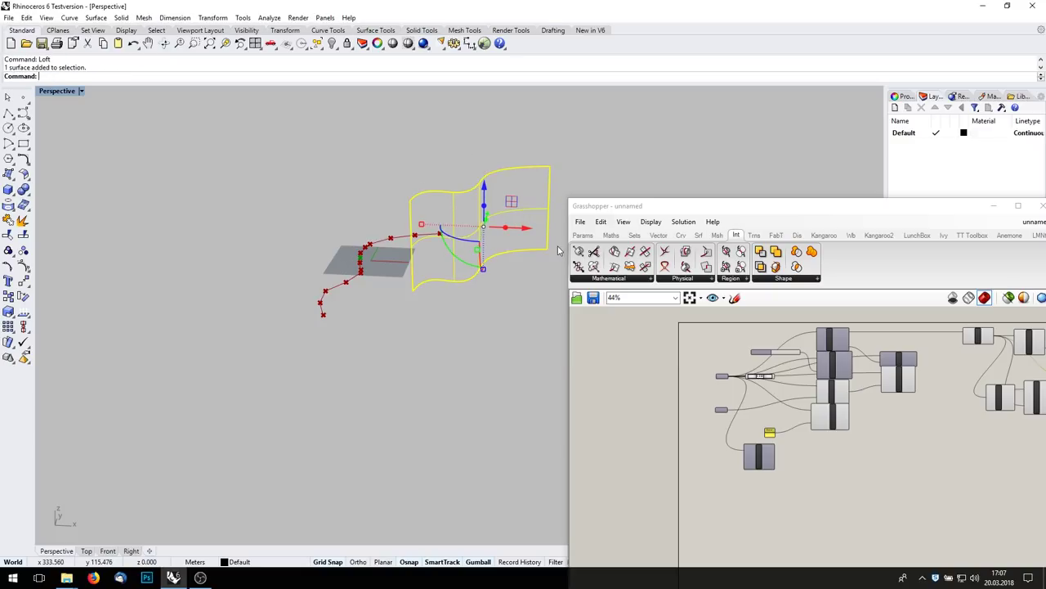
{"action": "key", "text": "F10"}
{"action": "left_click", "coordinate": [459, 228]}
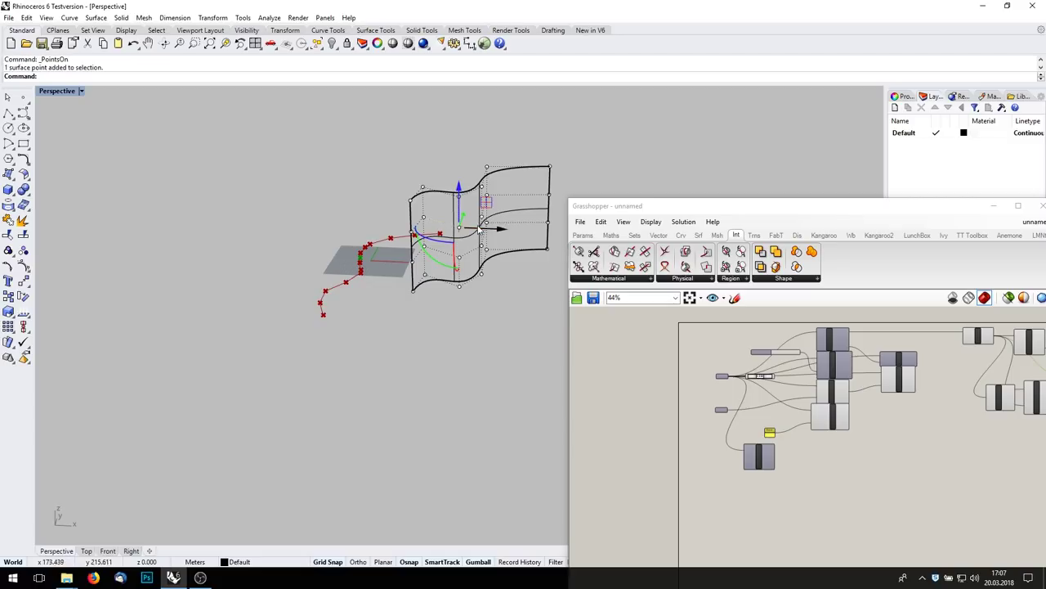
{"action": "right_click_drag", "start_coordinate": [478, 228], "coordinate": [577, 304]}
{"action": "left_click_drag", "start_coordinate": [448, 235], "coordinate": [330, 244]}
{"action": "right_click_drag", "start_coordinate": [368, 253], "coordinate": [495, 283]}
{"action": "left_click", "coordinate": [416, 338]}
{"action": "left_click", "coordinate": [460, 309]}
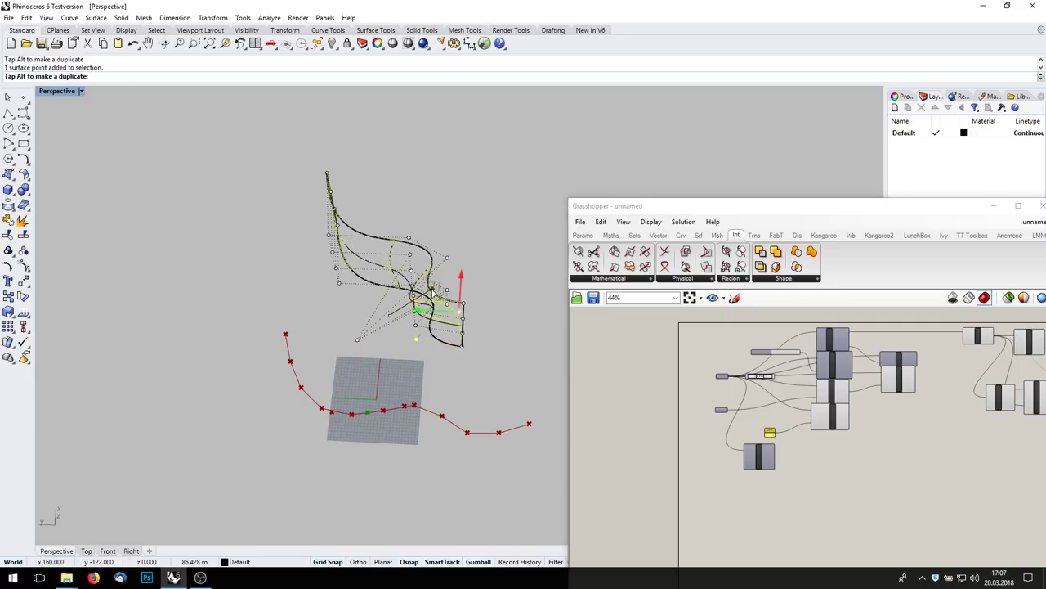
Step: Select the surface's upper corner control point at the end nearest the grid and move it outward
{"action": "left_click_drag", "start_coordinate": [479, 297], "coordinate": [457, 307]}
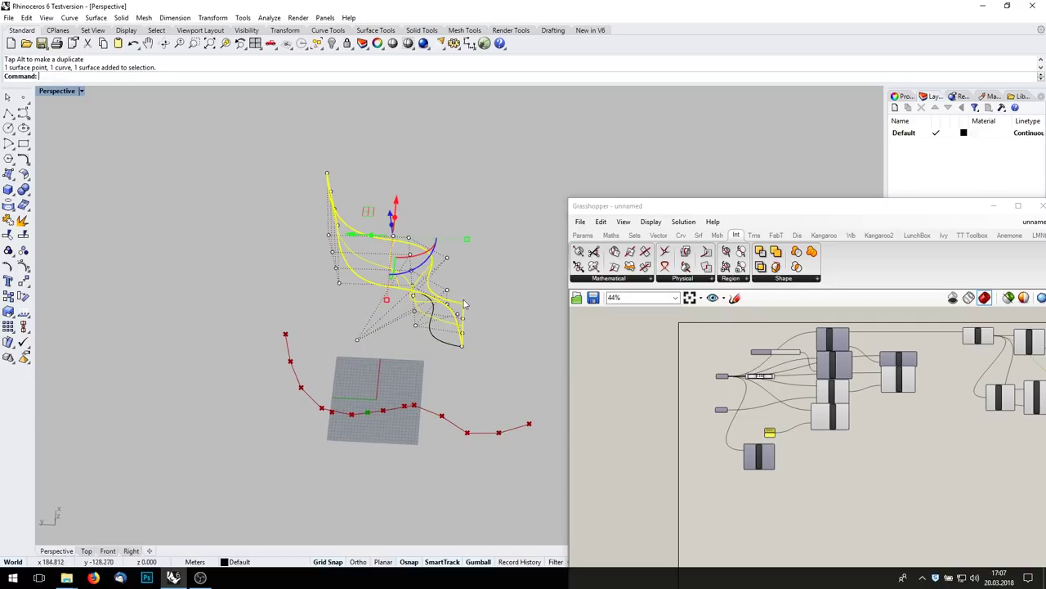
{"action": "left_click", "coordinate": [464, 307]}
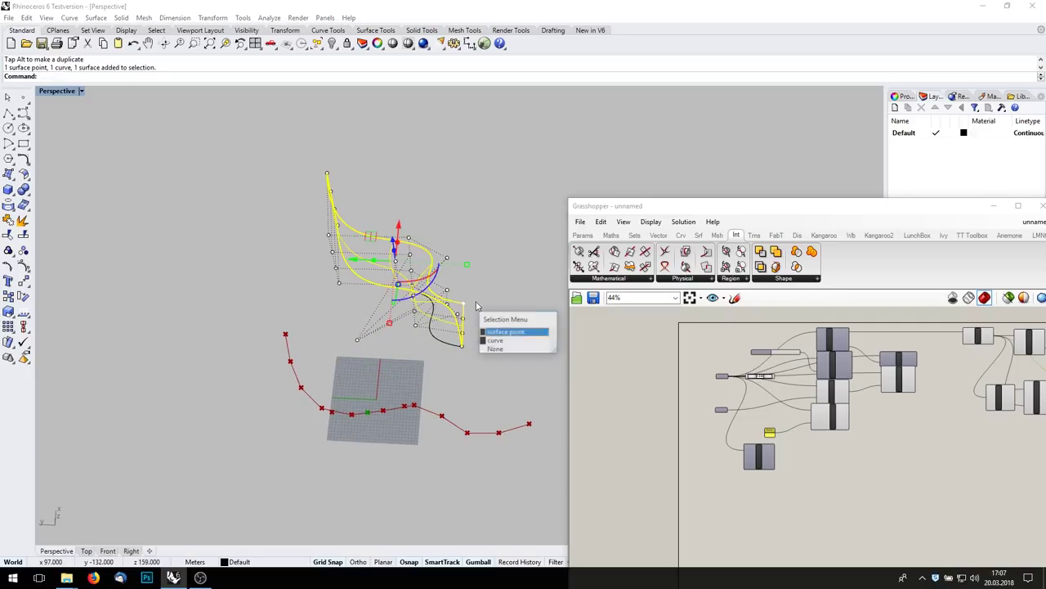
{"action": "left_click", "coordinate": [504, 333]}
{"action": "left_click_drag", "start_coordinate": [462, 308], "coordinate": [499, 274]}
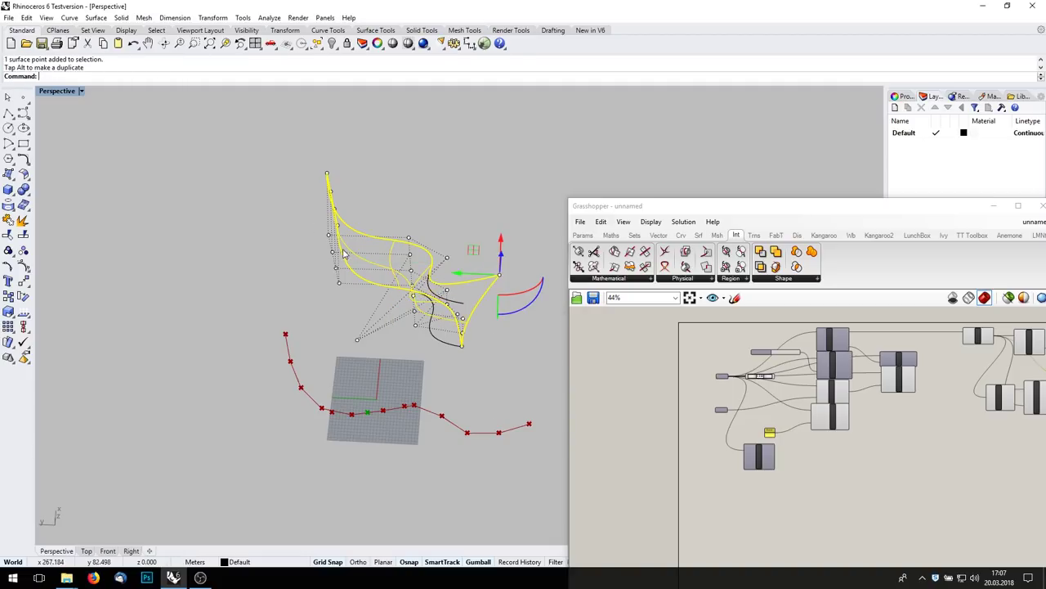
Step: Shift two control points on the surface's lower edge outward and delete the lower source curve
{"action": "left_click_drag", "start_coordinate": [344, 280], "coordinate": [344, 256]}
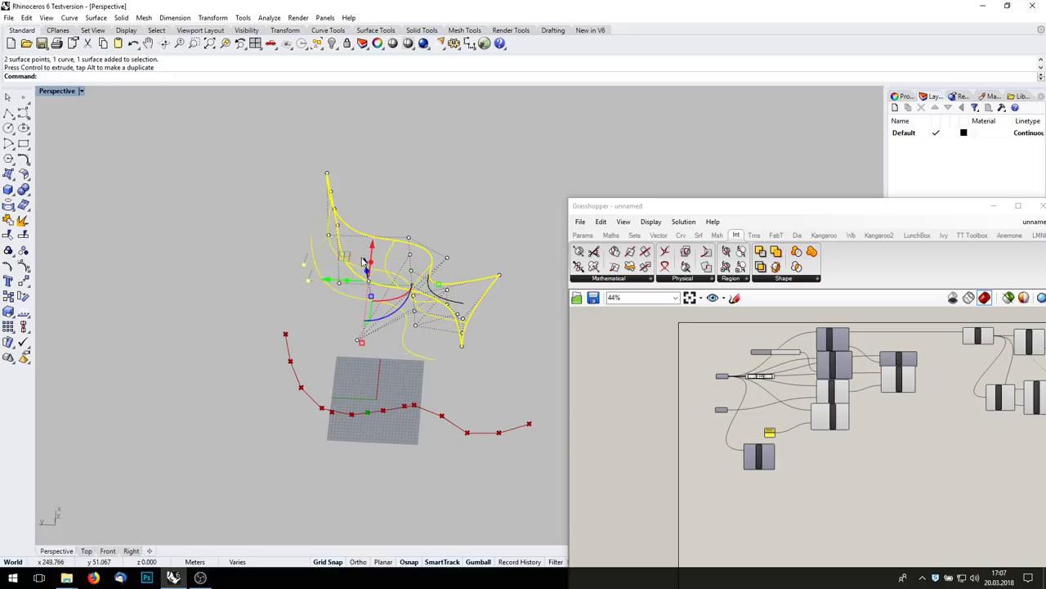
{"action": "left_click", "coordinate": [381, 206]}
{"action": "left_click", "coordinate": [359, 299]}
{"action": "key", "text": "Delete"}
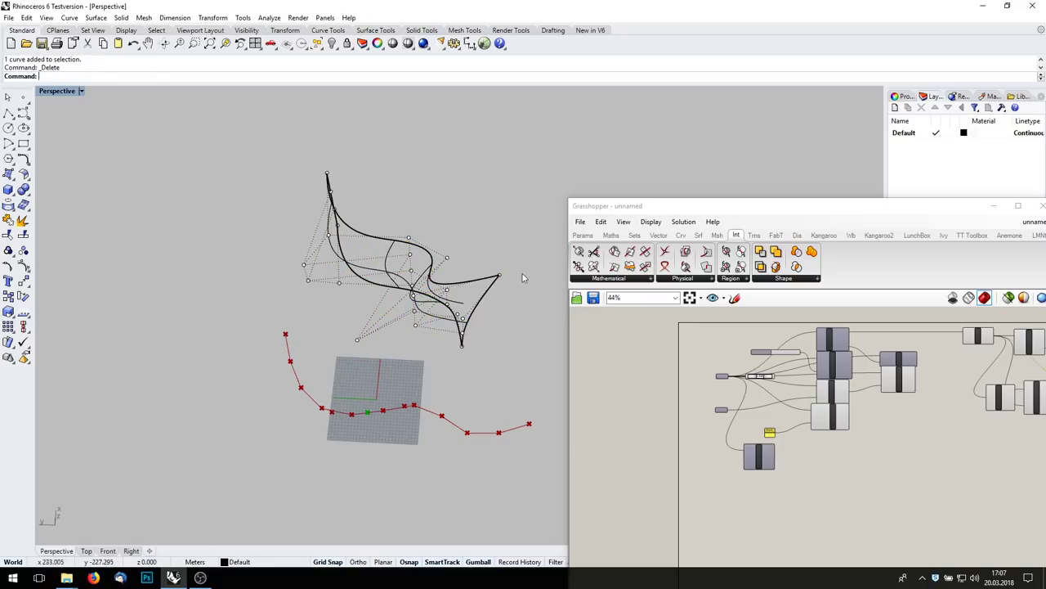
Step: Move the control point at the surface's far upper corner upward into a raised tip
{"action": "left_click", "coordinate": [470, 285]}
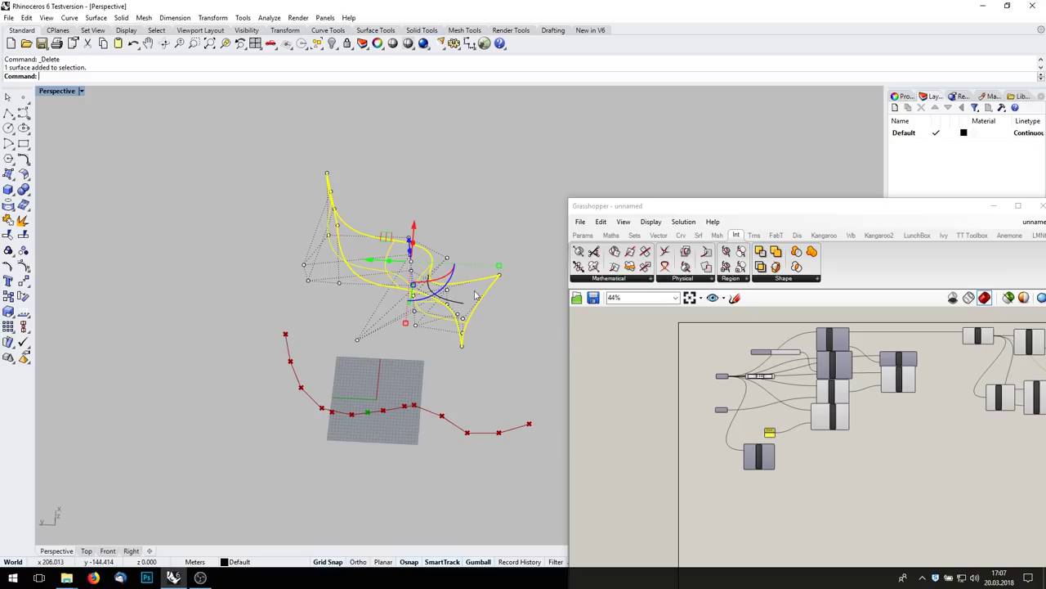
{"action": "left_click", "coordinate": [526, 327]}
{"action": "right_click_drag", "start_coordinate": [384, 245], "coordinate": [264, 250]}
{"action": "left_click", "coordinate": [296, 207]}
{"action": "left_click_drag", "start_coordinate": [257, 231], "coordinate": [270, 174]}
{"action": "right_click_drag", "start_coordinate": [360, 312], "coordinate": [281, 275]}
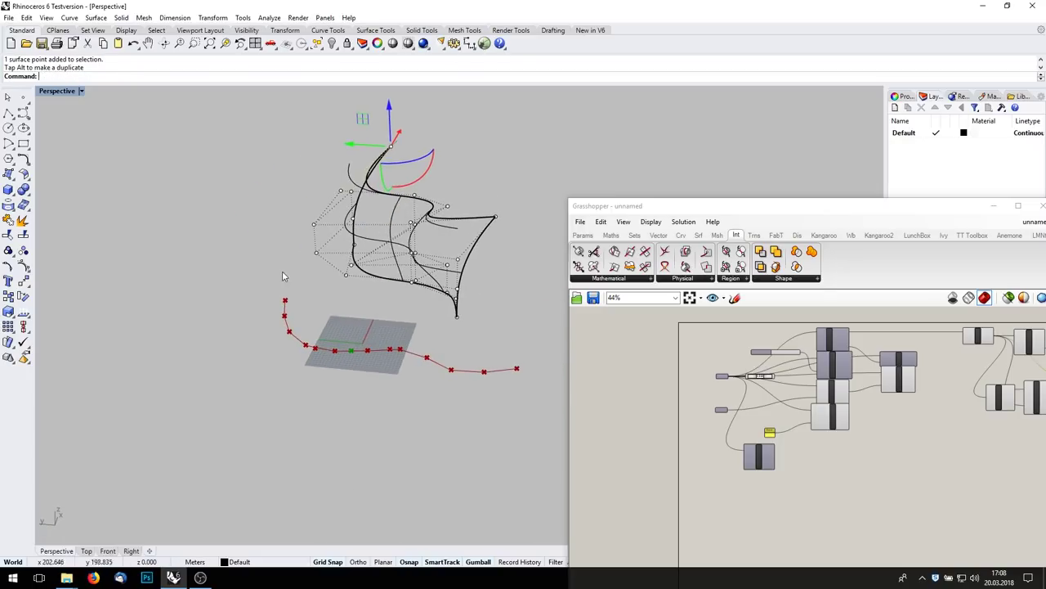
Step: Turn off the surface's control points and delete the leftover upper source curve
{"action": "key", "text": "F11"}
{"action": "left_click", "coordinate": [378, 244]}
{"action": "right_click_drag", "start_coordinate": [378, 243], "coordinate": [395, 266]}
{"action": "left_click", "coordinate": [310, 213]}
{"action": "key", "text": "Delete"}
Step: Add a Surface parameter in Grasshopper below Curve Domain and reference the sculpted Rhino surface in it
{"action": "left_click", "coordinate": [341, 211]}
{"action": "double_click", "coordinate": [755, 507]}
{"action": "type", "text": "s"}
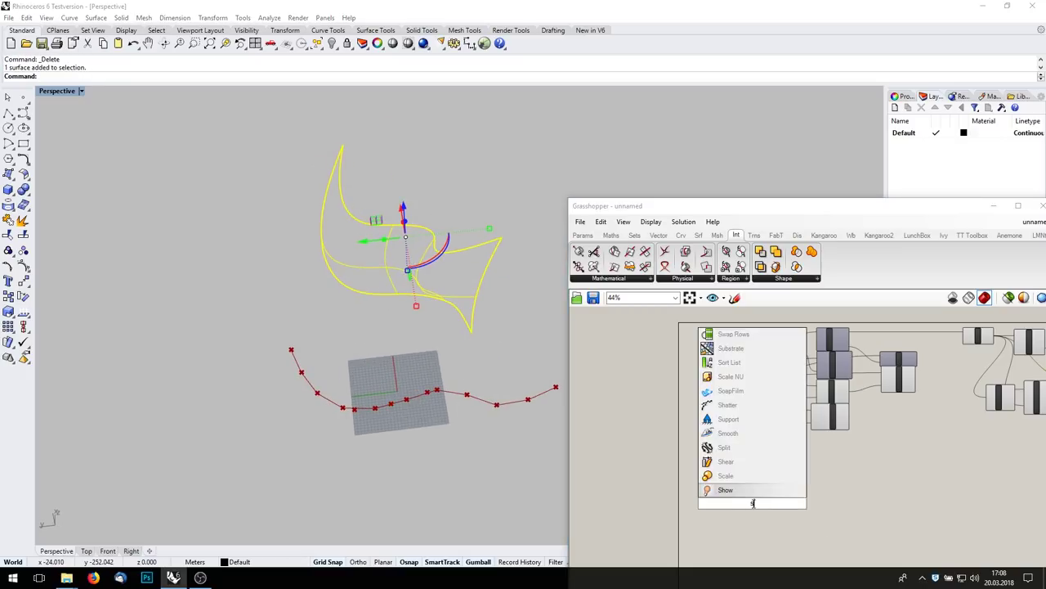
{"action": "type", "text": "urface"}
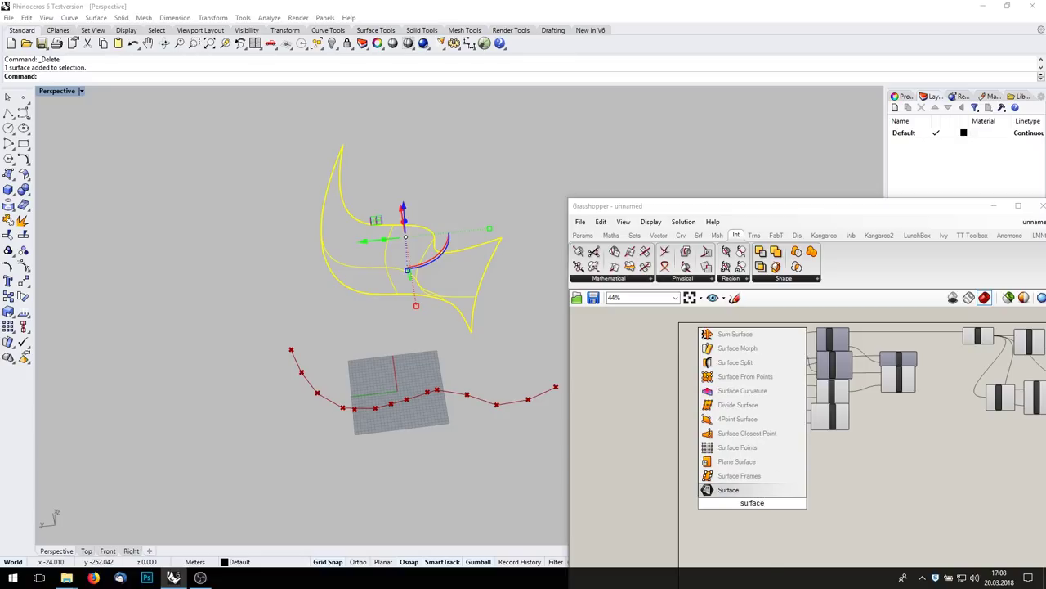
{"action": "key", "text": "Return"}
{"action": "right_click", "coordinate": [753, 504]}
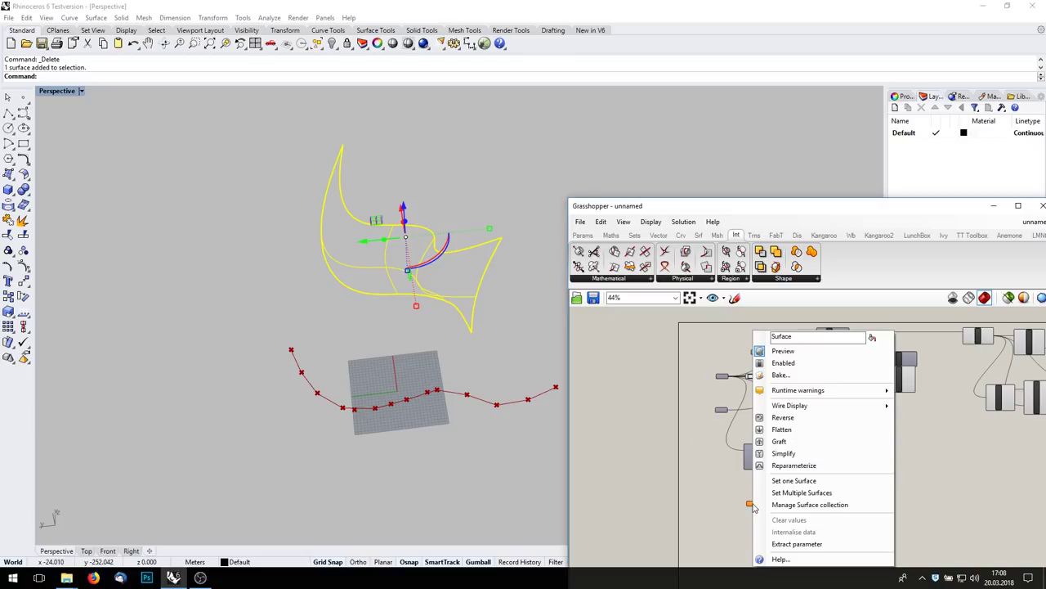
{"action": "left_click", "coordinate": [827, 483]}
{"action": "scroll", "coordinate": [767, 498], "scroll_direction": "up", "scroll_amount": 3}
{"action": "right_click_drag", "start_coordinate": [764, 504], "coordinate": [718, 454]}
{"action": "left_click_drag", "start_coordinate": [699, 456], "coordinate": [649, 474]}
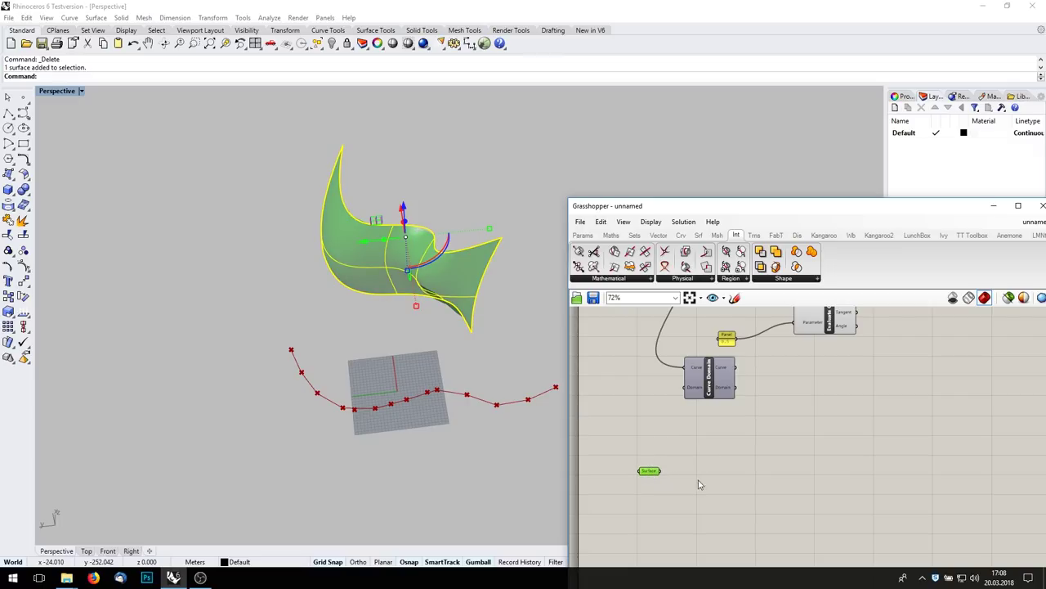
Step: Add an Evaluate Surface component and connect the Surface parameter to its Surface input
{"action": "double_click", "coordinate": [801, 470]}
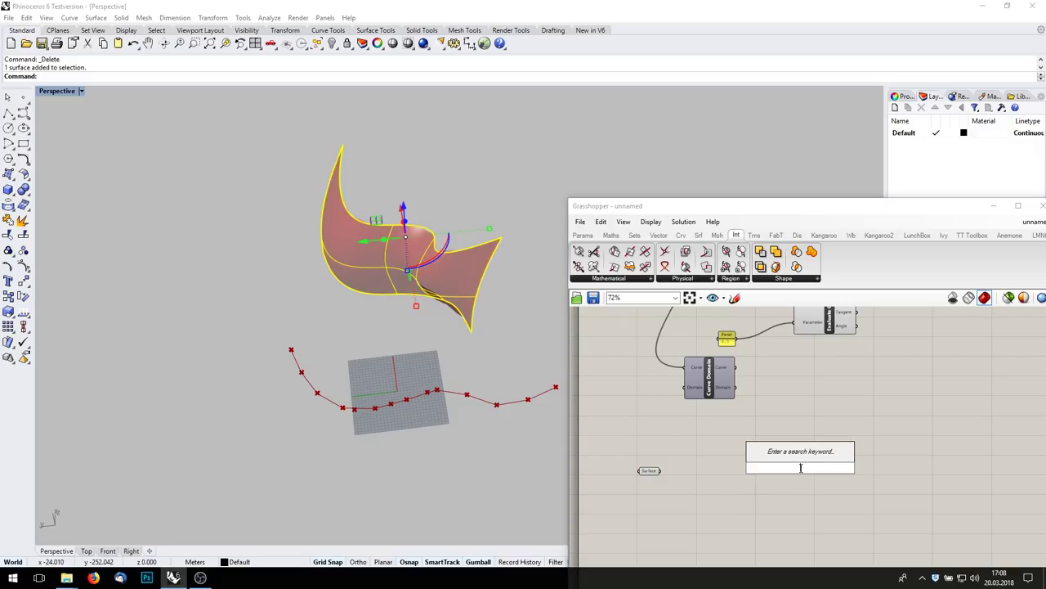
{"action": "type", "text": "eval"}
{"action": "left_click", "coordinate": [772, 435]}
{"action": "right_click_drag", "start_coordinate": [788, 469], "coordinate": [758, 386]}
{"action": "scroll", "coordinate": [758, 384], "scroll_direction": "up", "scroll_amount": 1}
{"action": "left_click_drag", "start_coordinate": [770, 376], "coordinate": [763, 403]}
{"action": "left_click_drag", "start_coordinate": [609, 392], "coordinate": [743, 407]}
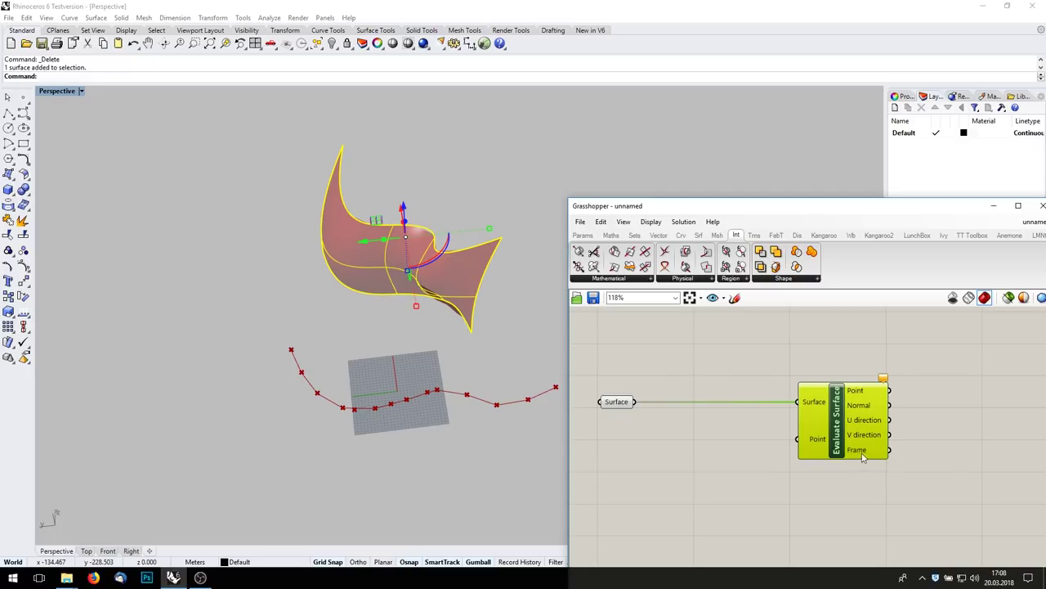
Step: Place an MD Slider below the Surface parameter and connect it to Evaluate Surface's Point input
{"action": "left_click", "coordinate": [586, 237]}
{"action": "right_click_drag", "start_coordinate": [727, 417], "coordinate": [812, 367]}
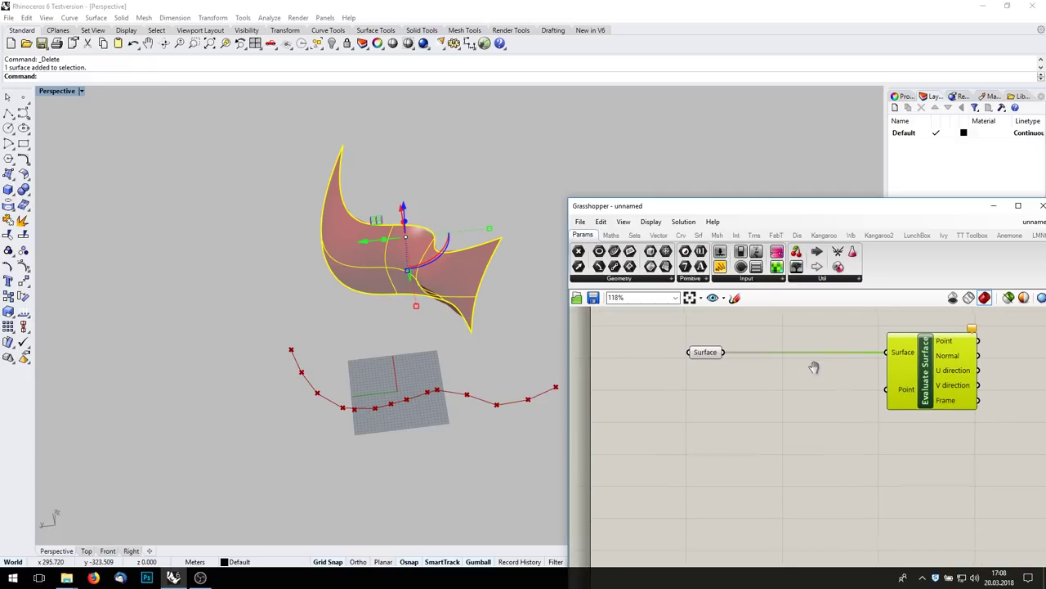
{"action": "left_click", "coordinate": [759, 477]}
{"action": "double_click", "coordinate": [759, 478]}
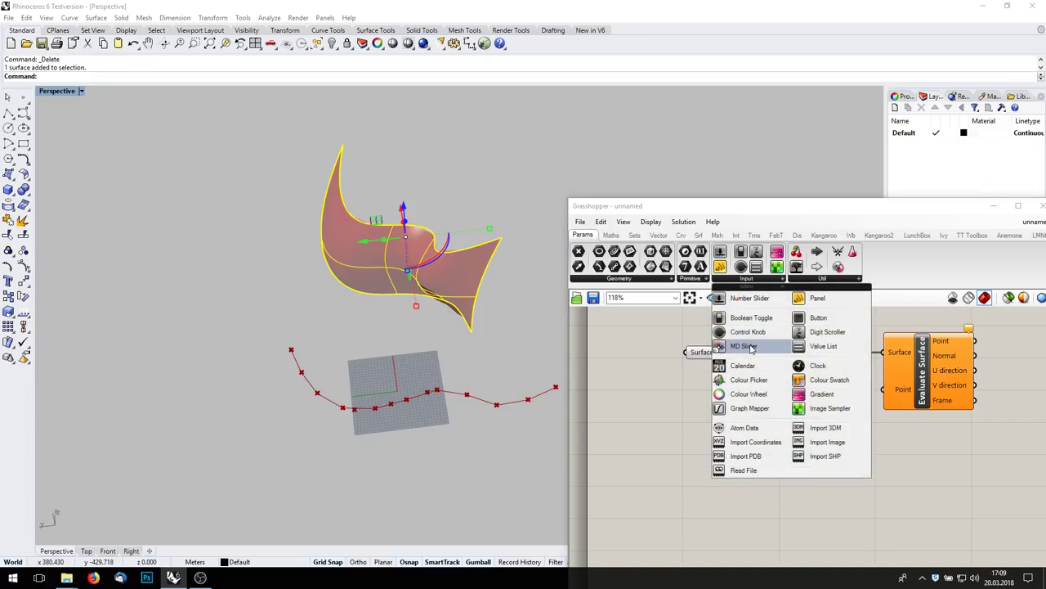
{"action": "left_click", "coordinate": [752, 345]}
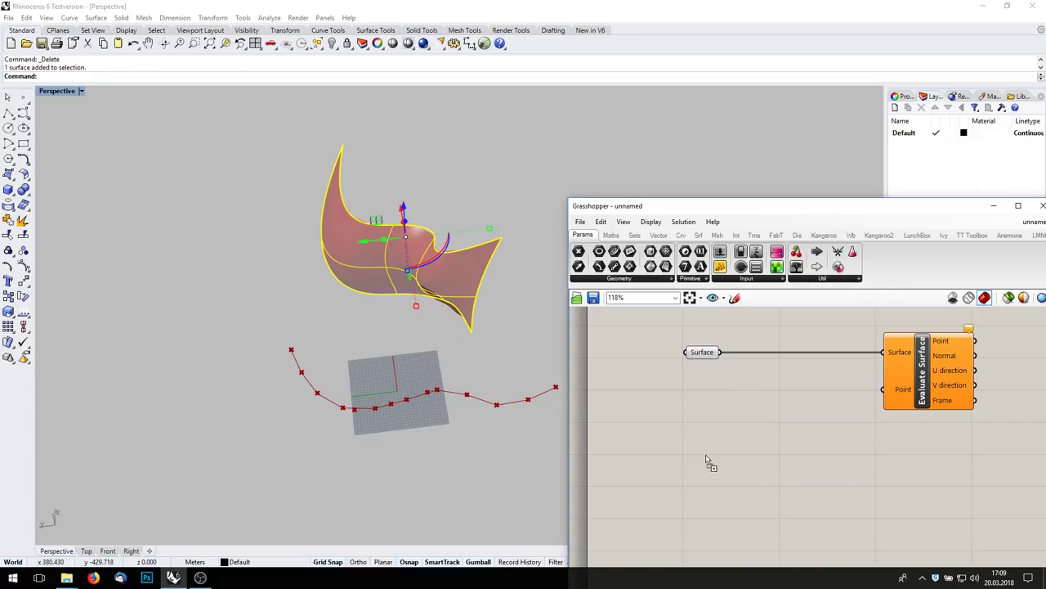
{"action": "left_click", "coordinate": [706, 459]}
{"action": "left_click_drag", "start_coordinate": [771, 459], "coordinate": [885, 389]}
{"action": "mouse_move", "coordinate": [707, 459]}
{"action": "left_mouse_down"}
{"action": "mouse_move", "coordinate": [759, 409]}
{"action": "mouse_move", "coordinate": [652, 490]}
{"action": "mouse_move", "coordinate": [663, 467]}
{"action": "mouse_move", "coordinate": [709, 464]}
{"action": "left_mouse_up"}
Step: Reparameterize Evaluate Surface's Surface input and adjust the MD Slider's point near the middle of its range
{"action": "right_click", "coordinate": [901, 352]}
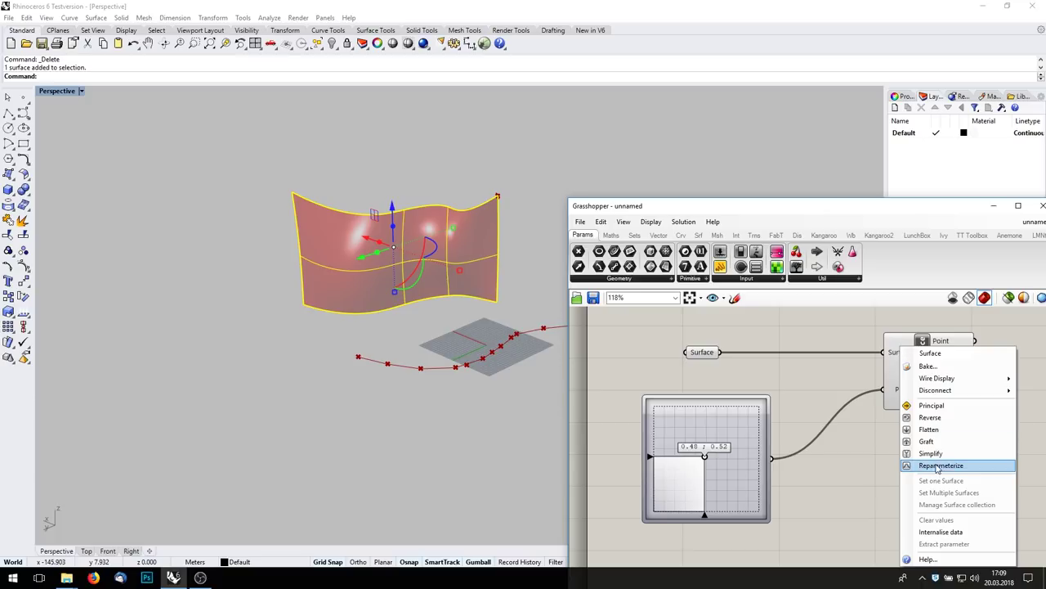
{"action": "left_click", "coordinate": [940, 465]}
{"action": "mouse_move", "coordinate": [705, 458]}
{"action": "left_mouse_down"}
{"action": "mouse_move", "coordinate": [777, 473]}
{"action": "mouse_move", "coordinate": [787, 545]}
{"action": "mouse_move", "coordinate": [828, 359]}
{"action": "mouse_move", "coordinate": [601, 348]}
{"action": "mouse_move", "coordinate": [591, 507]}
{"action": "mouse_move", "coordinate": [691, 484]}
{"action": "mouse_move", "coordinate": [712, 455]}
{"action": "mouse_move", "coordinate": [742, 444]}
{"action": "mouse_move", "coordinate": [697, 467]}
{"action": "mouse_move", "coordinate": [748, 421]}
{"action": "mouse_move", "coordinate": [694, 483]}
{"action": "mouse_move", "coordinate": [707, 460]}
{"action": "left_mouse_up"}
Step: Move Evaluate Surface level with the MD Slider and inspect its Normal output
{"action": "scroll", "coordinate": [769, 389], "scroll_direction": "up", "scroll_amount": 4}
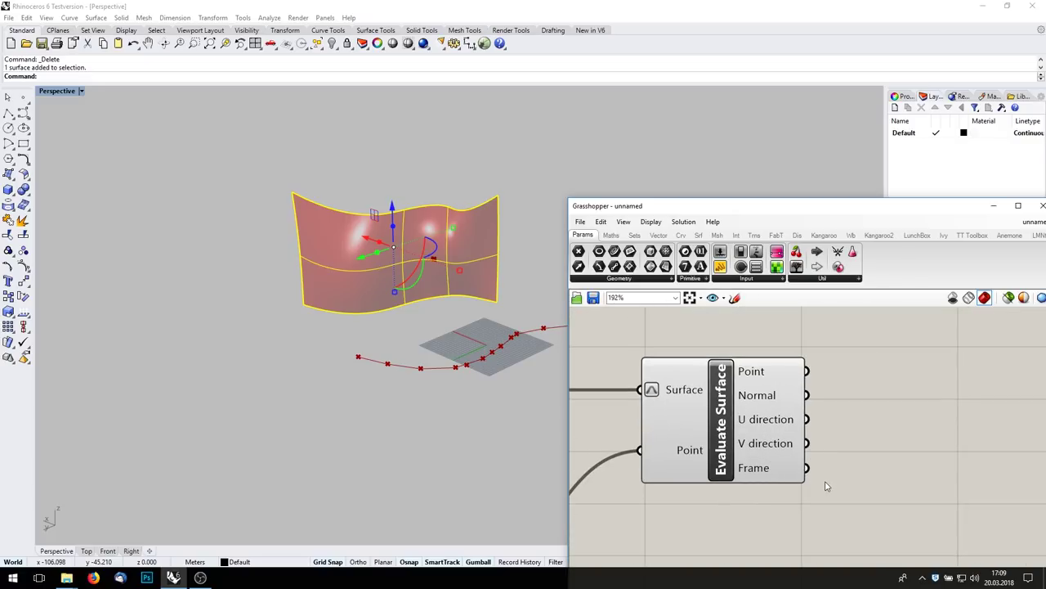
{"action": "scroll", "coordinate": [771, 479], "scroll_direction": "down", "scroll_amount": 6}
{"action": "right_click_drag", "start_coordinate": [847, 555], "coordinate": [833, 577]}
{"action": "right_click_drag", "start_coordinate": [856, 466], "coordinate": [823, 399]}
{"action": "scroll", "coordinate": [824, 535], "scroll_direction": "down", "scroll_amount": 4}
{"action": "right_click_drag", "start_coordinate": [824, 535], "coordinate": [820, 458]}
{"action": "left_click_drag", "start_coordinate": [786, 433], "coordinate": [793, 459]}
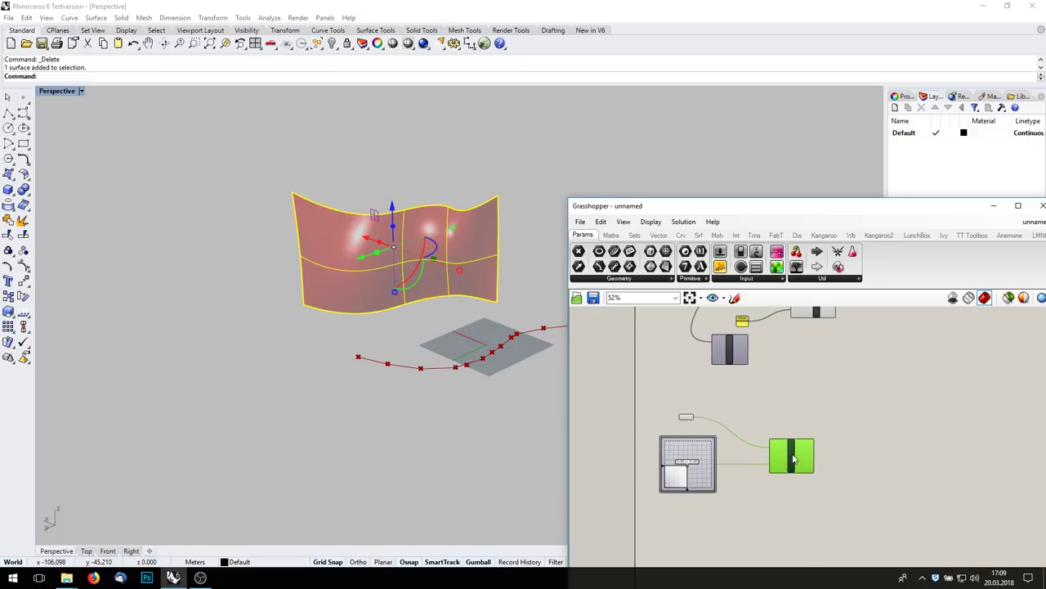
{"action": "scroll", "coordinate": [793, 459], "scroll_direction": "up", "scroll_amount": 6}
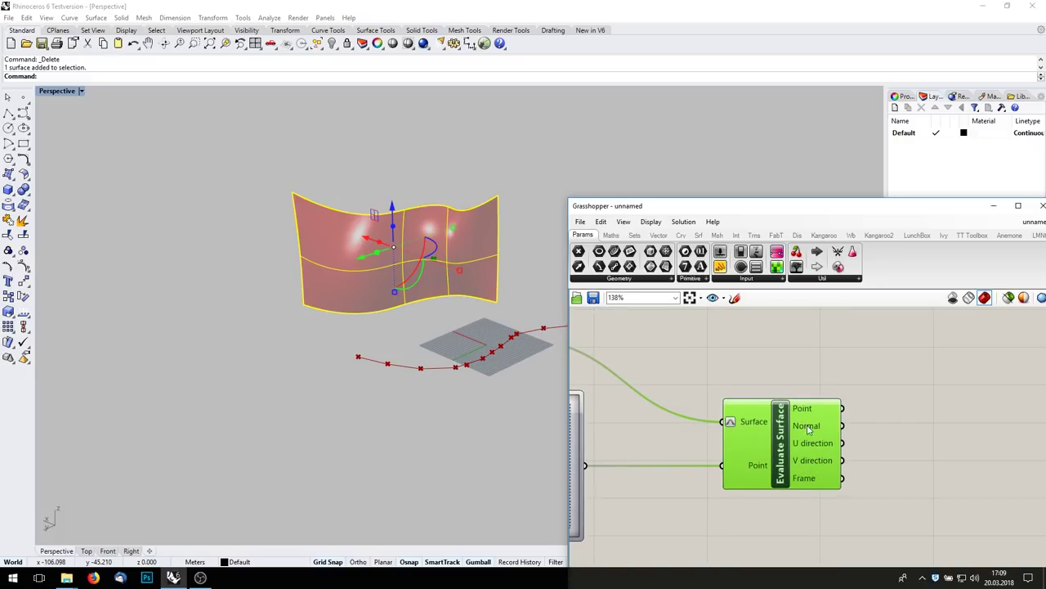
{"action": "mouse_move", "coordinate": [807, 427]}
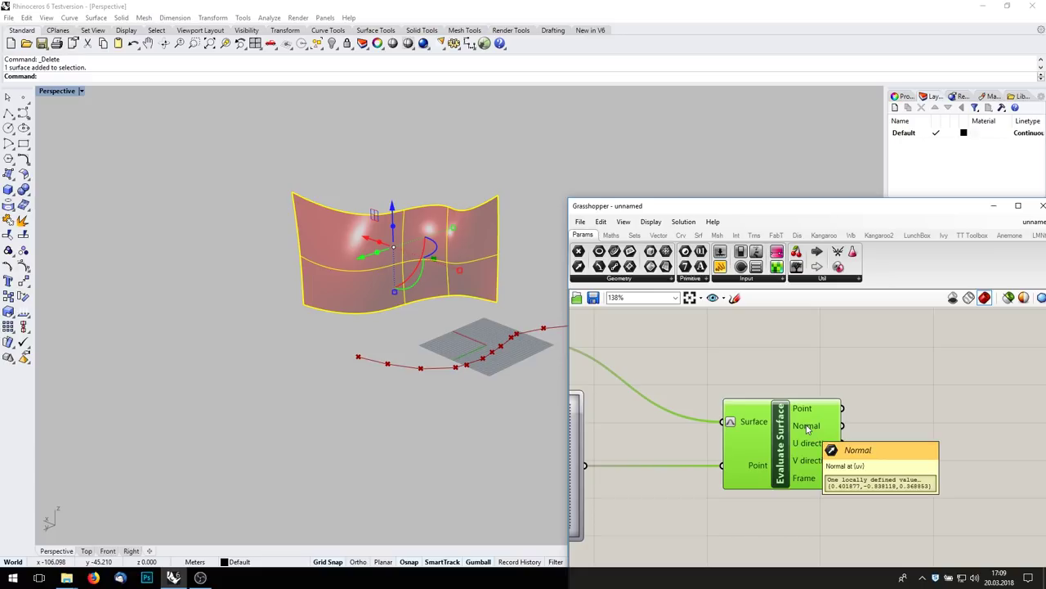
{"action": "scroll", "coordinate": [797, 401], "scroll_direction": "down", "scroll_amount": 1}
Step: Add a Divide Surface component above Evaluate Surface and connect the Surface parameter to its Surface input
{"action": "right_click_drag", "start_coordinate": [795, 399], "coordinate": [798, 505]}
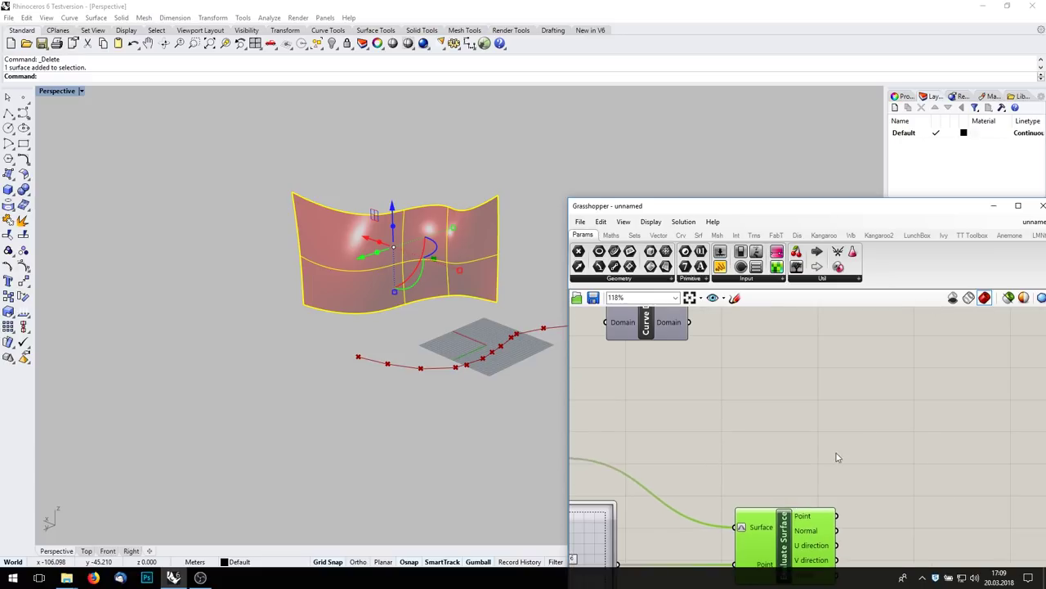
{"action": "double_click", "coordinate": [822, 451]}
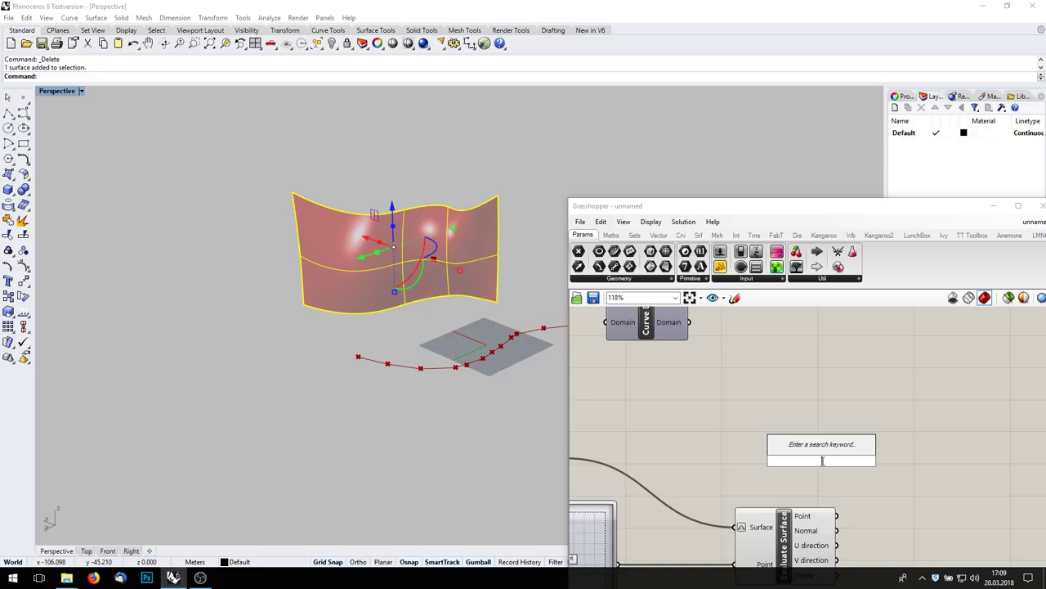
{"action": "type", "text": "sur"}
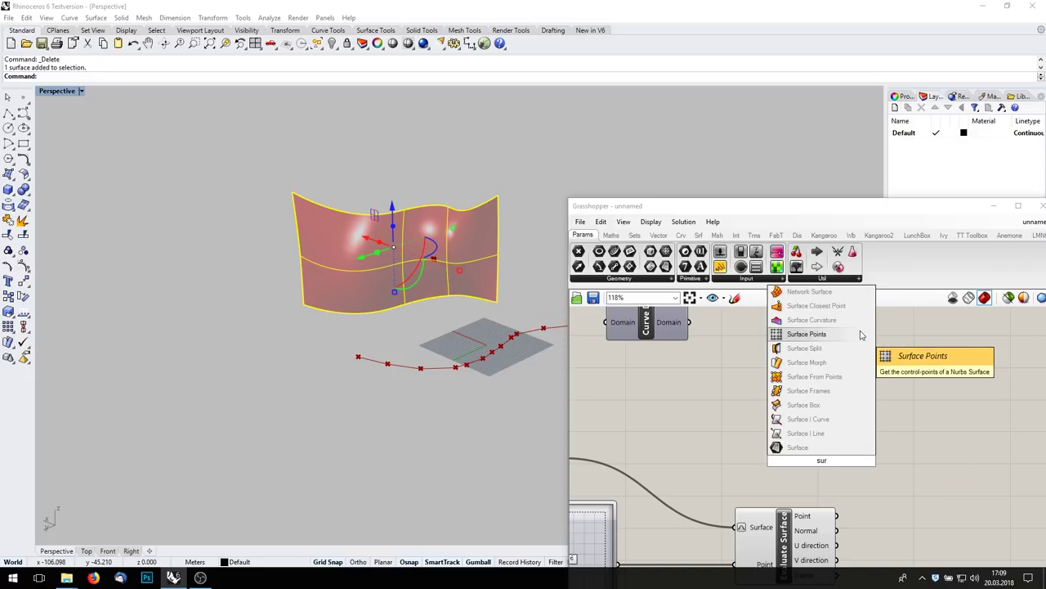
{"action": "type", "text": "face"}
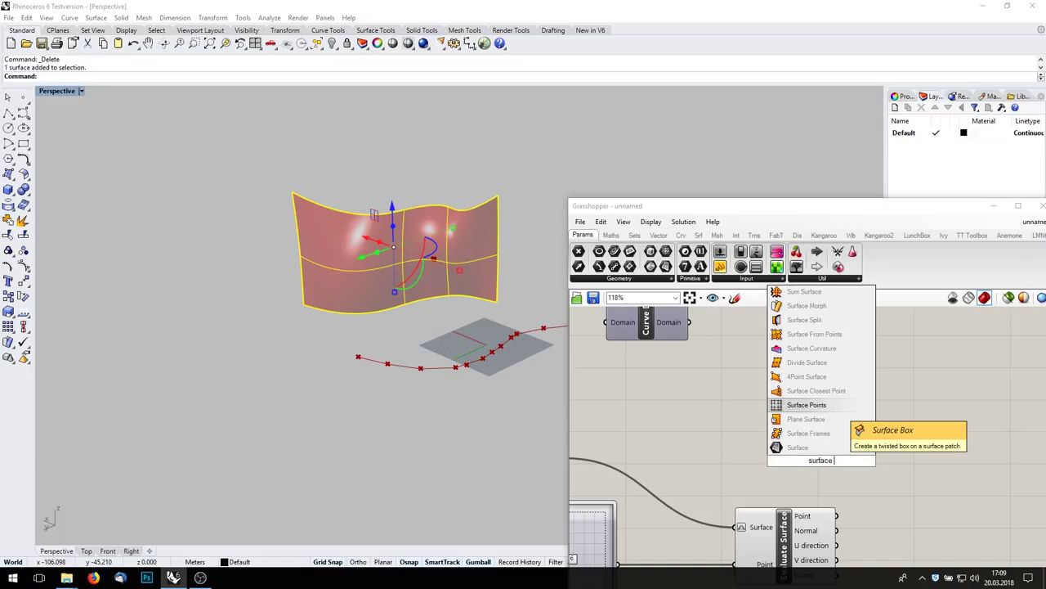
{"action": "left_click", "coordinate": [807, 363]}
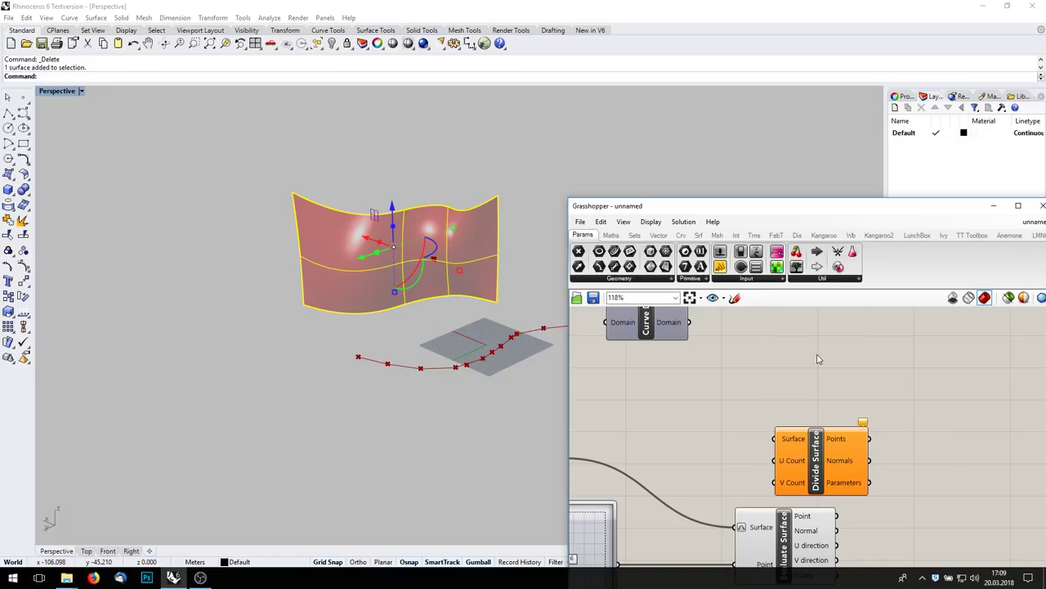
{"action": "scroll", "coordinate": [871, 391], "scroll_direction": "down", "scroll_amount": 3}
{"action": "left_click_drag", "start_coordinate": [728, 432], "coordinate": [942, 391]}
{"action": "scroll", "coordinate": [860, 408], "scroll_direction": "up", "scroll_amount": 3}
{"action": "scroll", "coordinate": [860, 407], "scroll_direction": "up", "scroll_amount": 1}
{"action": "right_click_drag", "start_coordinate": [783, 367], "coordinate": [752, 460]}
{"action": "double_click", "coordinate": [750, 456]}
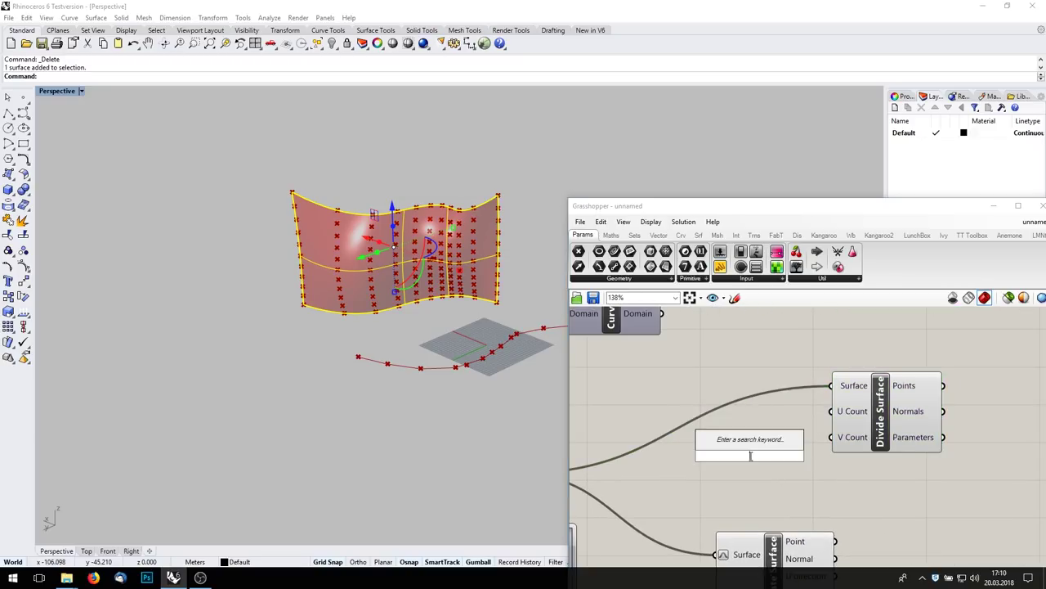
{"action": "type", "text": "//"}
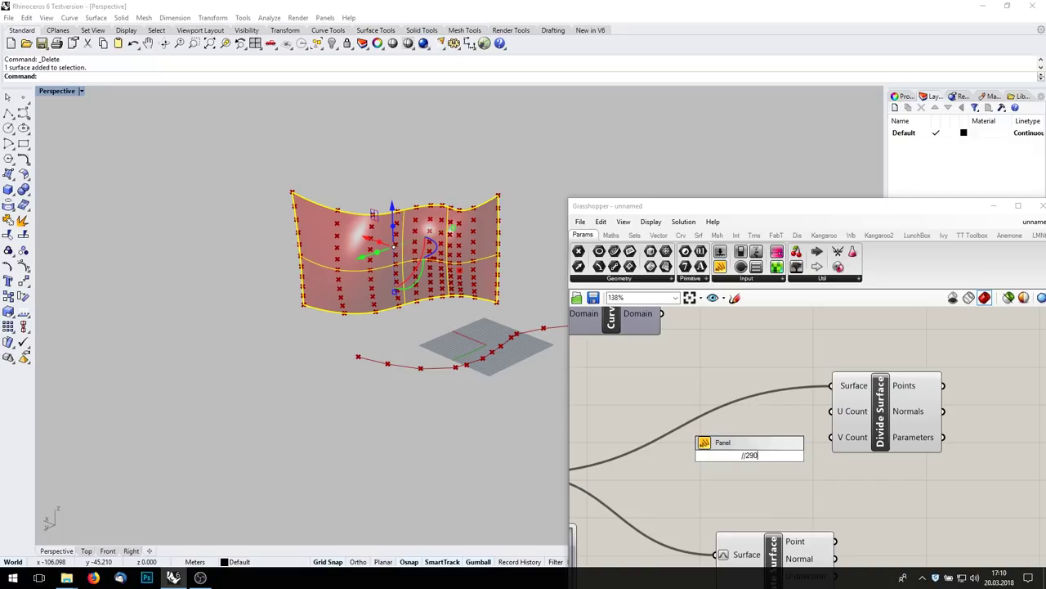
{"action": "type", "text": "290"}
{"action": "key", "text": "Return"}
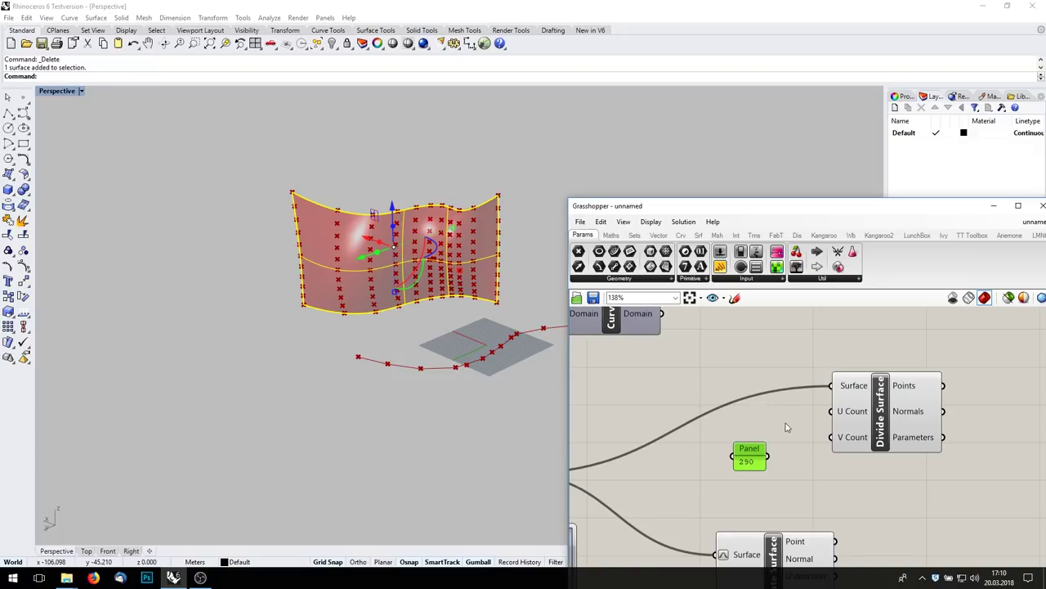
{"action": "key", "text": "Delete"}
Step: Add a panel containing 20 and connect it to both the U Count and V Count inputs of Divide Surface
{"action": "double_click", "coordinate": [723, 424]}
{"action": "type", "text": "//20"}
{"action": "key", "text": "Return"}
{"action": "left_click_drag", "start_coordinate": [737, 423], "coordinate": [831, 411]}
{"action": "left_click_drag", "start_coordinate": [740, 427], "coordinate": [830, 437]}
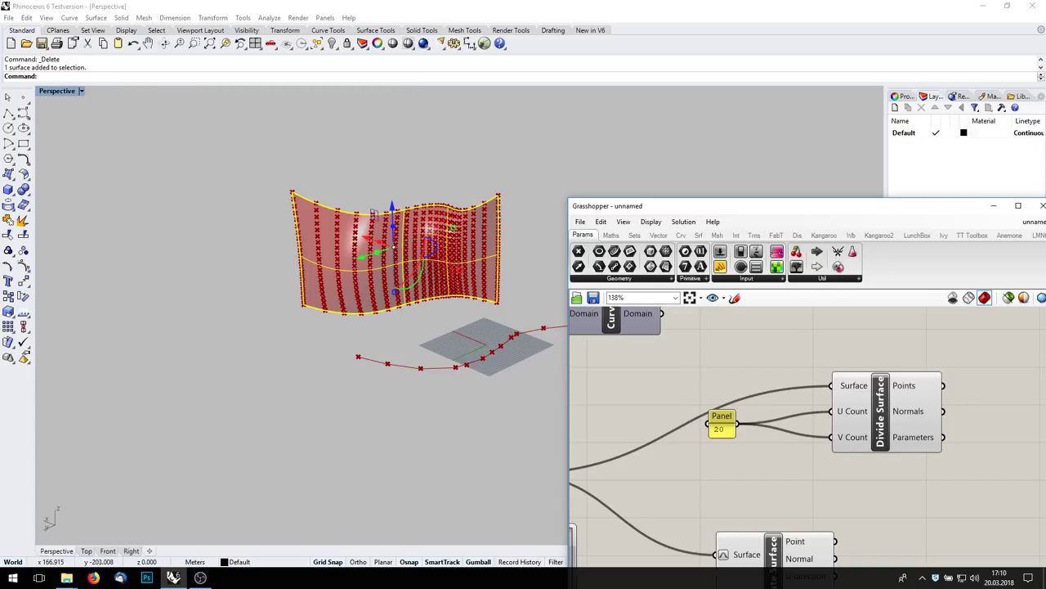
Step: Add a Surface Curvature component to the right of Divide Surface
{"action": "mouse_move", "coordinate": [501, 370]}
{"action": "right_mouse_down"}
{"action": "mouse_move", "coordinate": [485, 306]}
{"action": "mouse_move", "coordinate": [496, 369]}
{"action": "right_mouse_up"}
{"action": "right_click_drag", "start_coordinate": [956, 412], "coordinate": [820, 436]}
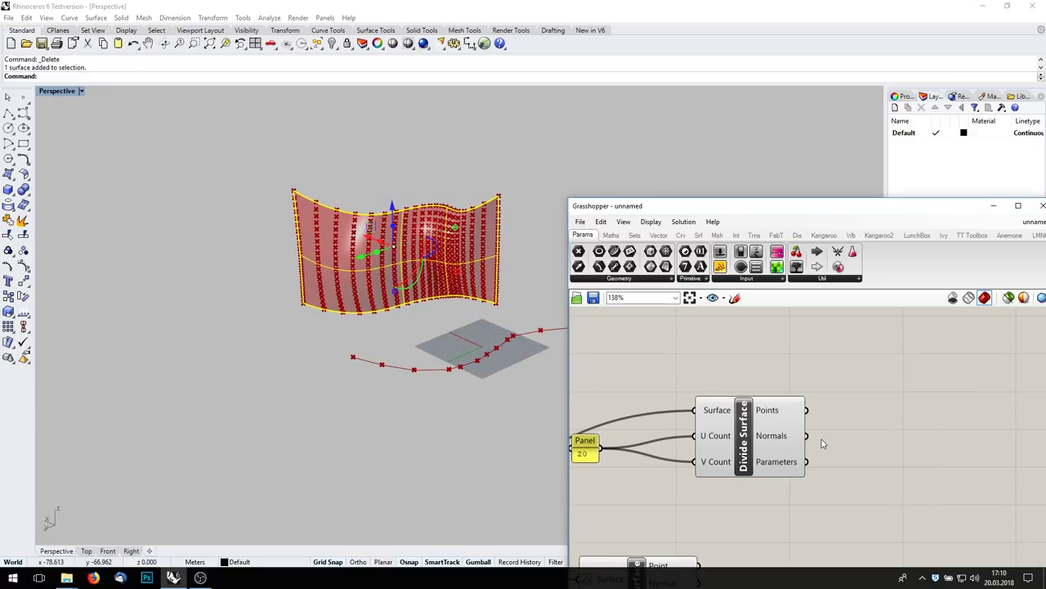
{"action": "double_click", "coordinate": [899, 476]}
{"action": "type", "text": "cur"}
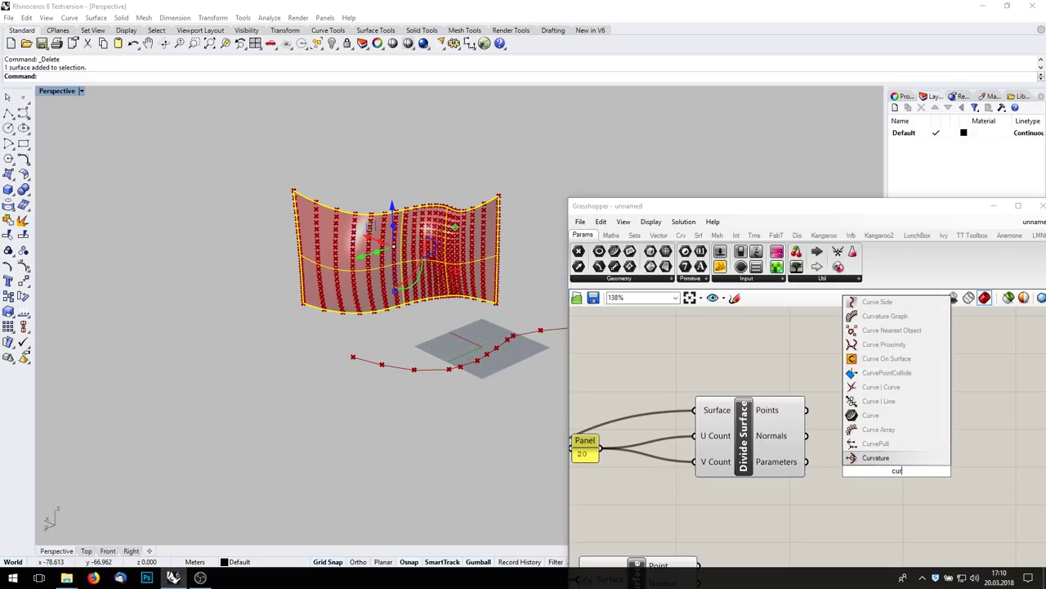
{"action": "type", "text": "va"}
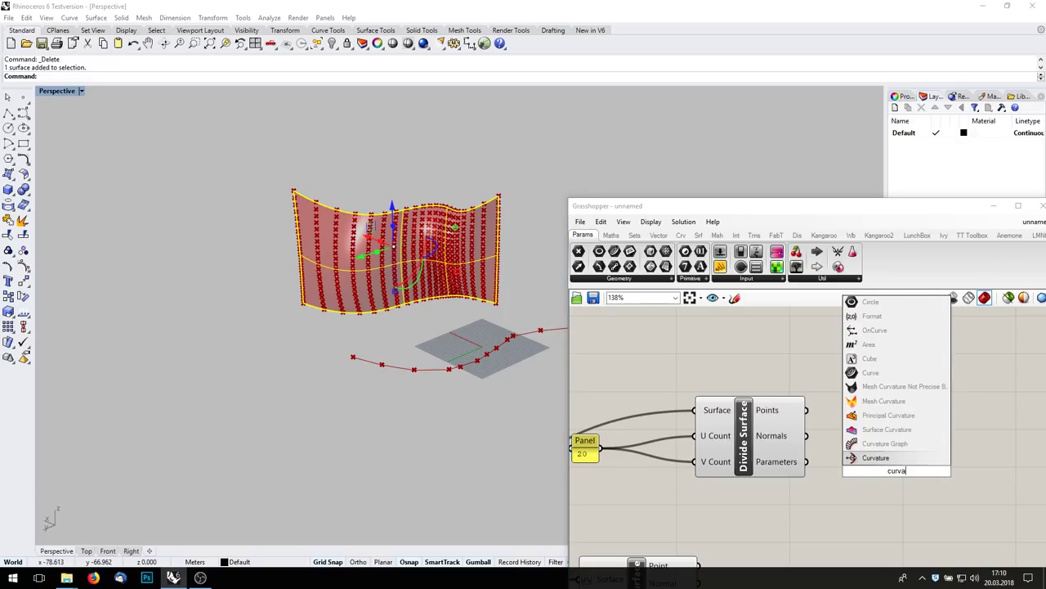
{"action": "left_click", "coordinate": [893, 433]}
{"action": "left_click_drag", "start_coordinate": [893, 432], "coordinate": [961, 408]}
Step: Connect the Surface parameter to Surface Curvature's Surface input and Divide Surface's Parameters output to its Point input
{"action": "right_click_drag", "start_coordinate": [889, 438], "coordinate": [796, 385]}
{"action": "right_click_drag", "start_coordinate": [574, 401], "coordinate": [764, 382]}
{"action": "scroll", "coordinate": [741, 394], "scroll_direction": "down", "scroll_amount": 2}
{"action": "right_click_drag", "start_coordinate": [622, 429], "coordinate": [749, 410]}
{"action": "scroll", "coordinate": [750, 410], "scroll_direction": "down", "scroll_amount": 2}
{"action": "left_click_drag", "start_coordinate": [700, 401], "coordinate": [970, 363]}
{"action": "scroll", "coordinate": [960, 395], "scroll_direction": "up", "scroll_amount": 4}
{"action": "right_click_drag", "start_coordinate": [961, 394], "coordinate": [766, 478]}
{"action": "left_click_drag", "start_coordinate": [675, 446], "coordinate": [802, 443]}
{"action": "right_click_drag", "start_coordinate": [858, 419], "coordinate": [771, 408]}
{"action": "mouse_move", "coordinate": [742, 413]}
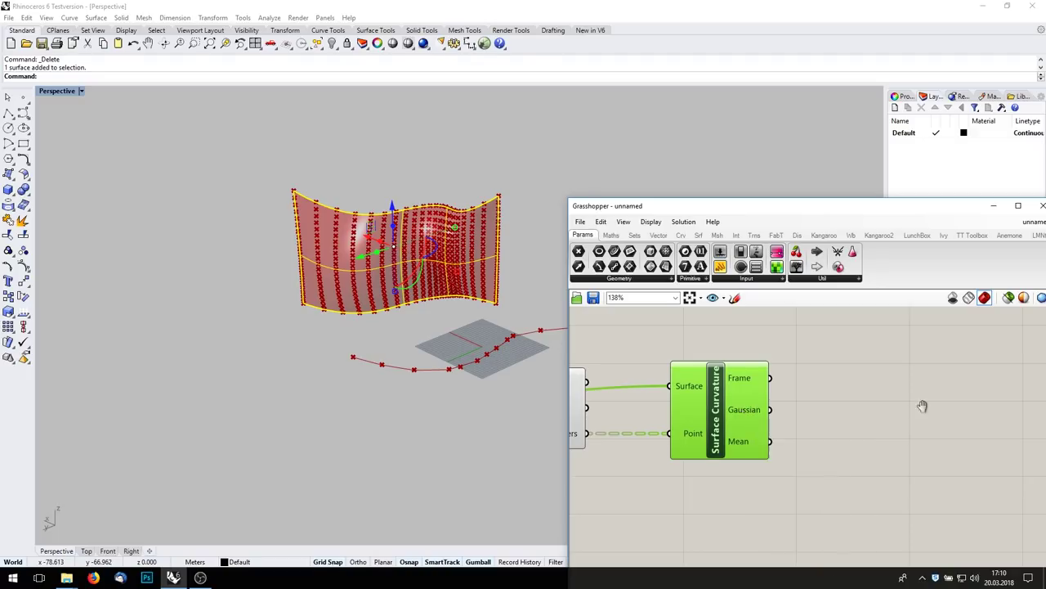
Step: Add a Text Tag component and connect Divide Surface's Points to its Location and Surface Curvature's Gaussian output to its Text
{"action": "right_click_drag", "start_coordinate": [934, 403], "coordinate": [892, 423]}
{"action": "double_click", "coordinate": [858, 428]}
{"action": "type", "text": "tagh"}
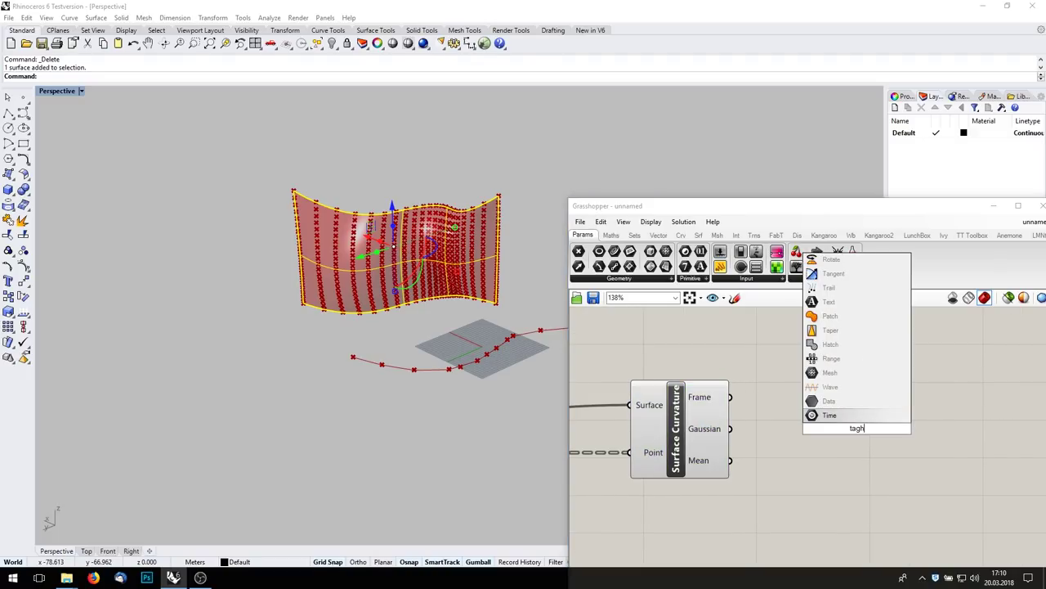
{"action": "key", "text": "BackSpace"}
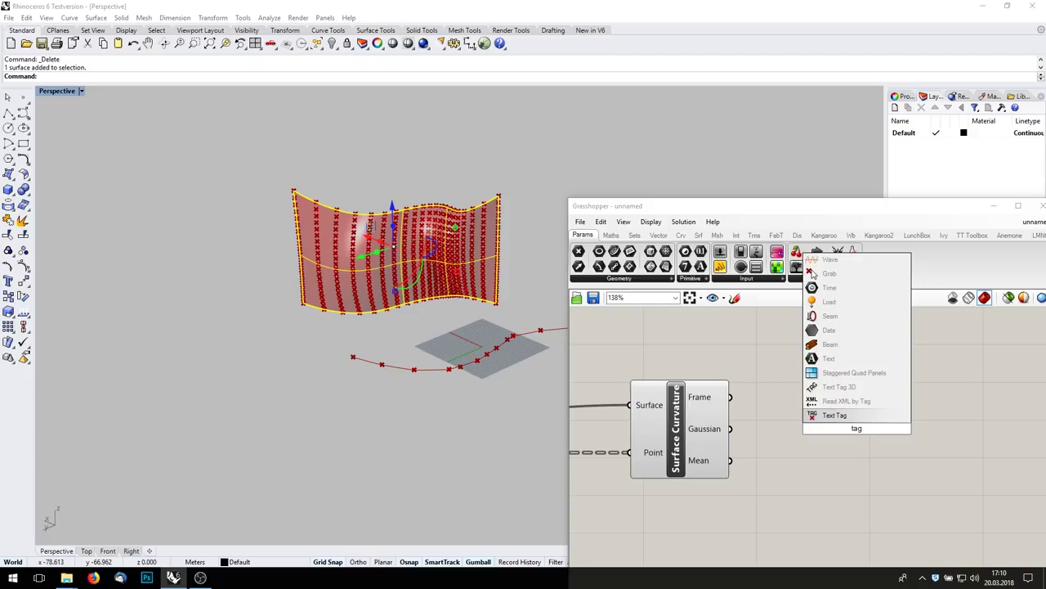
{"action": "left_click", "coordinate": [834, 415]}
{"action": "right_click_drag", "start_coordinate": [658, 453], "coordinate": [785, 425]}
{"action": "scroll", "coordinate": [788, 424], "scroll_direction": "down", "scroll_amount": 1}
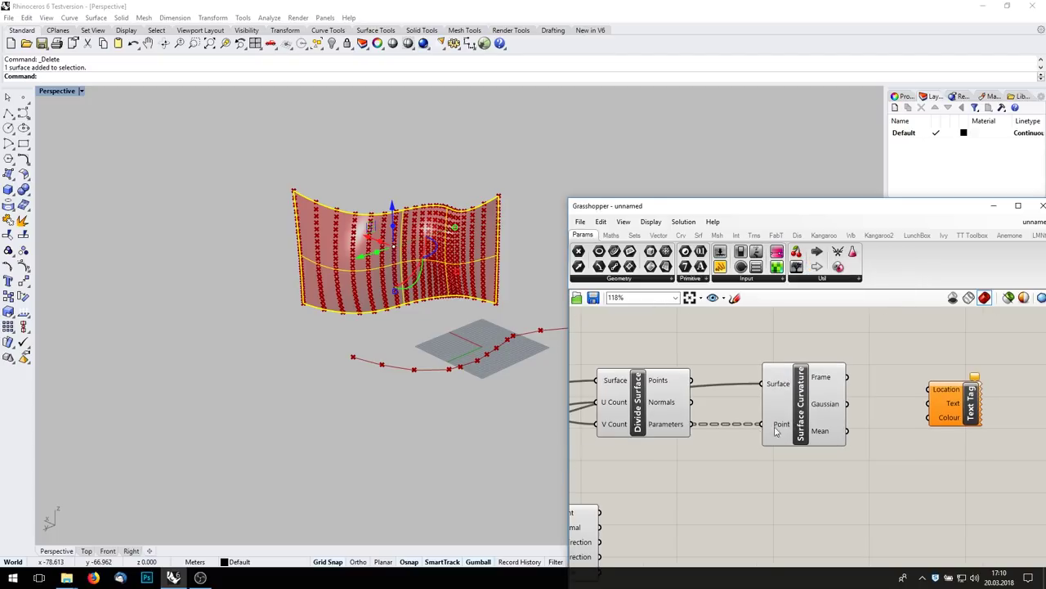
{"action": "left_click_drag", "start_coordinate": [691, 381], "coordinate": [937, 395]}
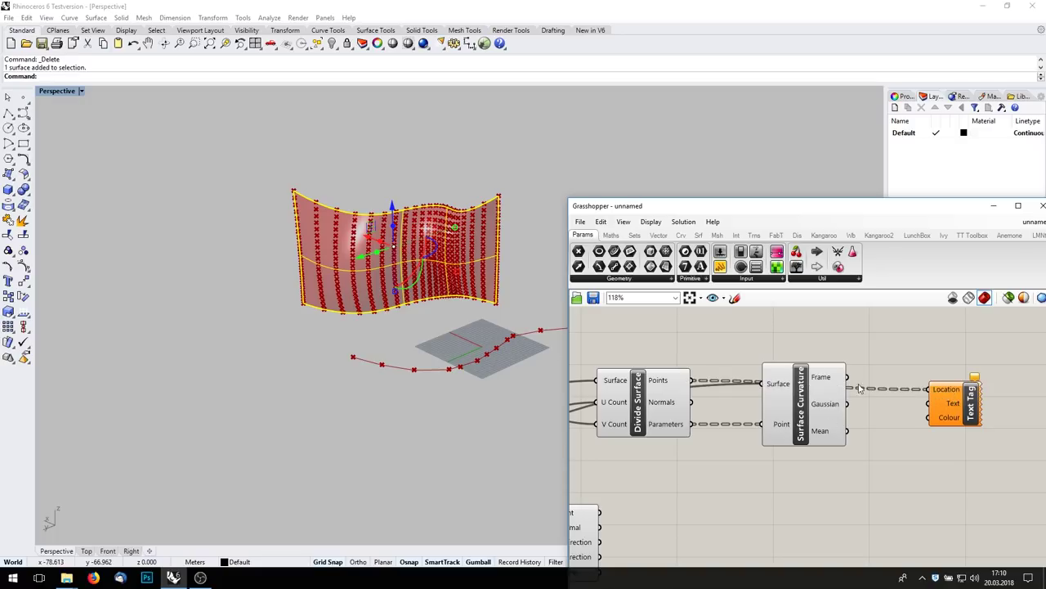
{"action": "left_click_drag", "start_coordinate": [848, 403], "coordinate": [944, 406]}
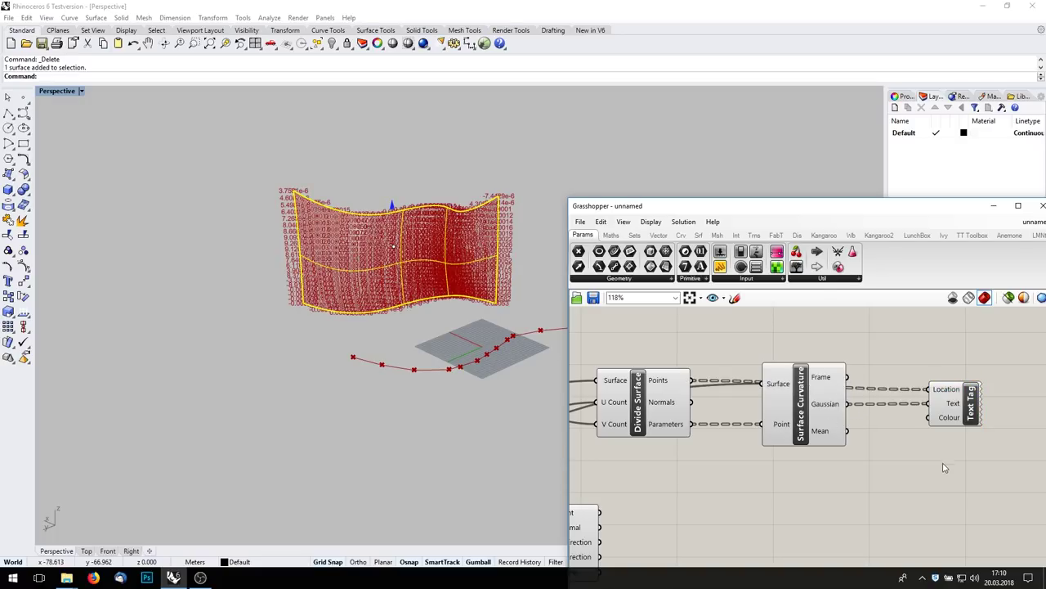
Step: Add a black Colour Swatch and connect it to the Colour input of Text Tag
{"action": "double_click", "coordinate": [943, 459]}
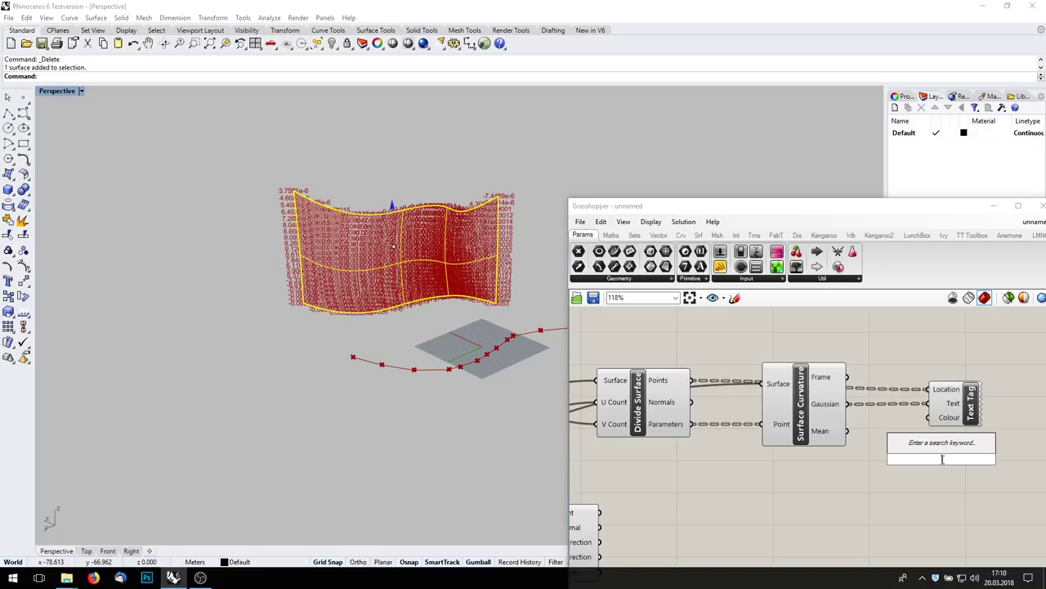
{"action": "type", "text": "swatch"}
{"action": "key", "text": "Return"}
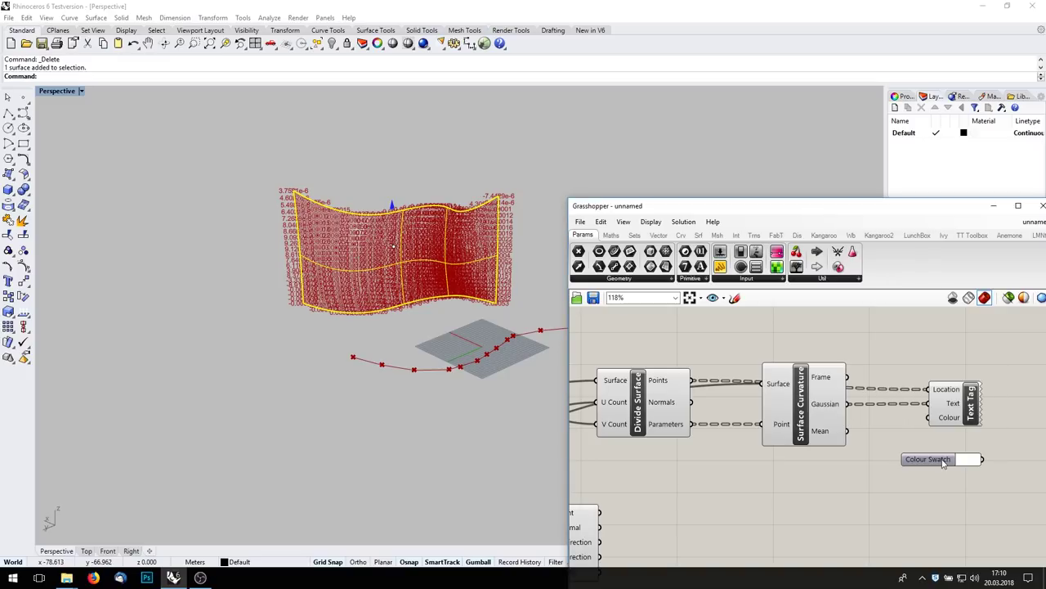
{"action": "left_click", "coordinate": [968, 460]}
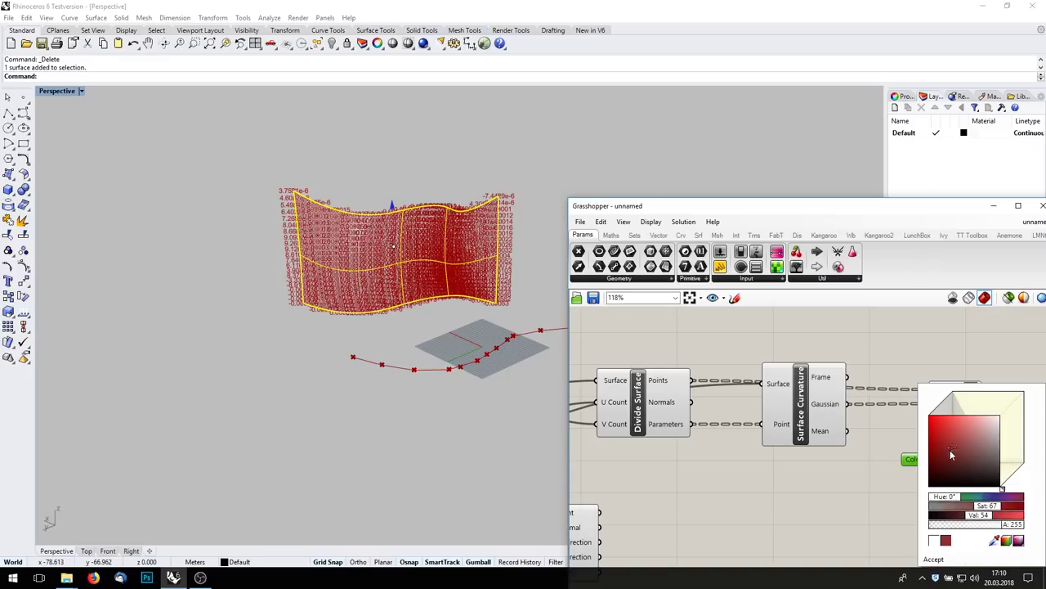
{"action": "left_click", "coordinate": [933, 558]}
{"action": "left_click_drag", "start_coordinate": [927, 460], "coordinate": [929, 418]}
Step: Inspect the Gaussian curvature tags on the surface, and turn off the preview of Divide Surface
{"action": "scroll", "coordinate": [344, 247], "scroll_direction": "up", "scroll_amount": 5}
{"action": "scroll", "coordinate": [333, 214], "scroll_direction": "up", "scroll_amount": 6}
{"action": "right_click_drag", "start_coordinate": [334, 215], "coordinate": [467, 458]}
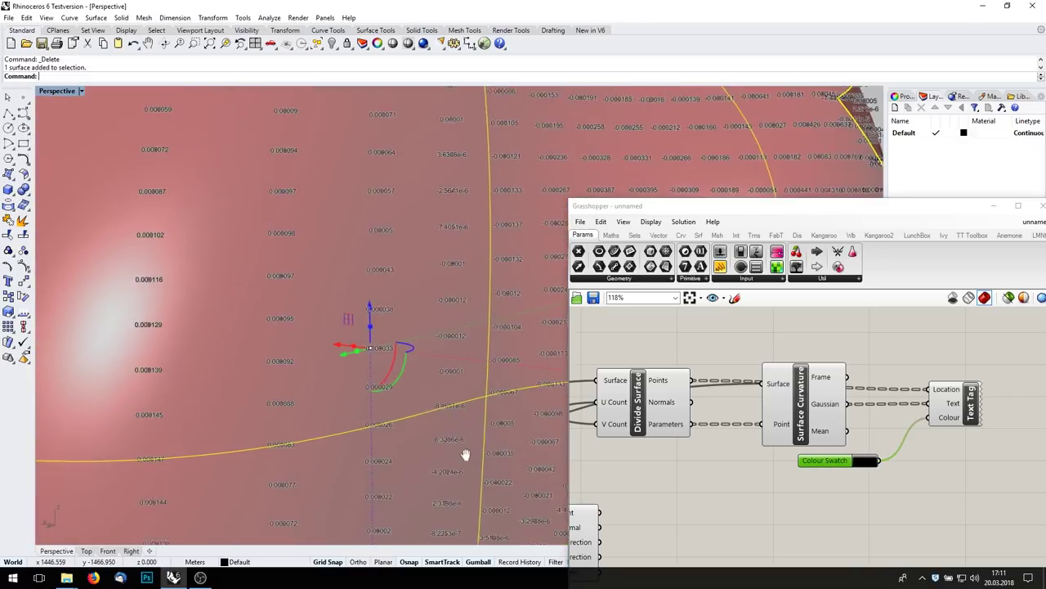
{"action": "scroll", "coordinate": [419, 399], "scroll_direction": "down", "scroll_amount": 5}
{"action": "right_click_drag", "start_coordinate": [420, 399], "coordinate": [399, 419]}
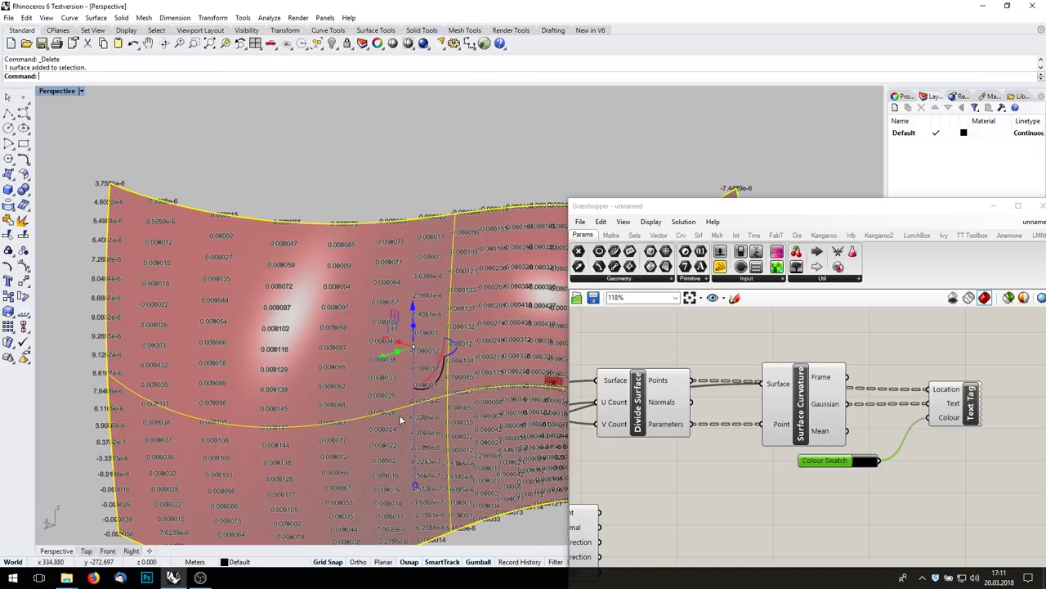
{"action": "right_click", "coordinate": [637, 400]}
{"action": "left_click", "coordinate": [682, 424]}
Step: Move all the surface analysis components down, away from the curve components above
{"action": "scroll", "coordinate": [719, 407], "scroll_direction": "down", "scroll_amount": 3}
{"action": "right_click_drag", "start_coordinate": [892, 482], "coordinate": [983, 438]}
{"action": "left_click_drag", "start_coordinate": [968, 430], "coordinate": [820, 341]}
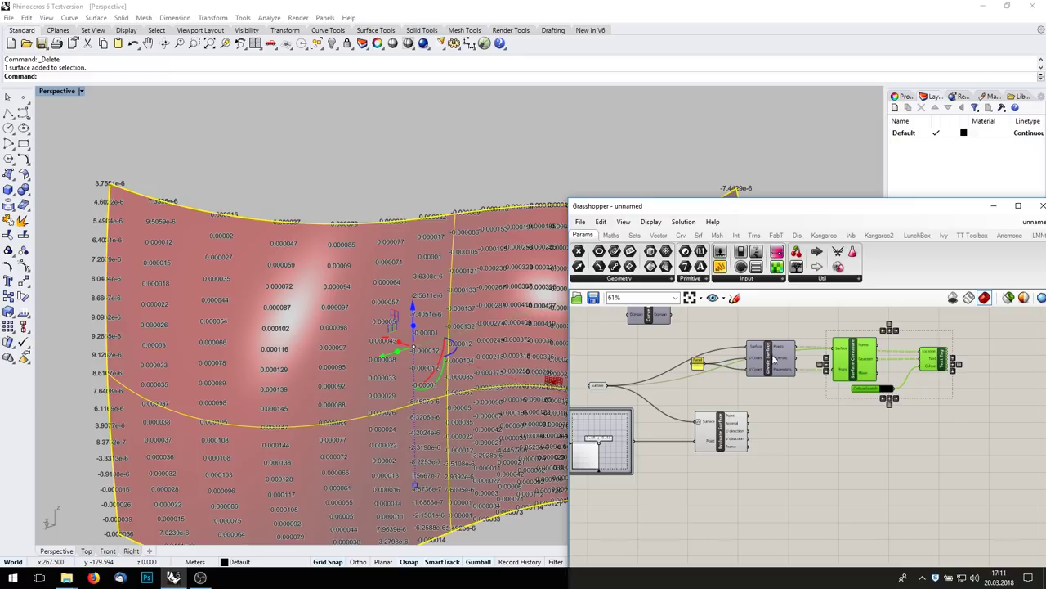
{"action": "scroll", "coordinate": [826, 426], "scroll_direction": "down", "scroll_amount": 2}
{"action": "left_click_drag", "start_coordinate": [923, 511], "coordinate": [600, 363]}
{"action": "left_click_drag", "start_coordinate": [832, 392], "coordinate": [826, 477]}
{"action": "left_click", "coordinate": [920, 481]}
Step: Turn off the preview of Surface Curvature and Text Tag
{"action": "left_click_drag", "start_coordinate": [963, 422], "coordinate": [839, 495]}
{"action": "middle_click", "coordinate": [839, 496]}
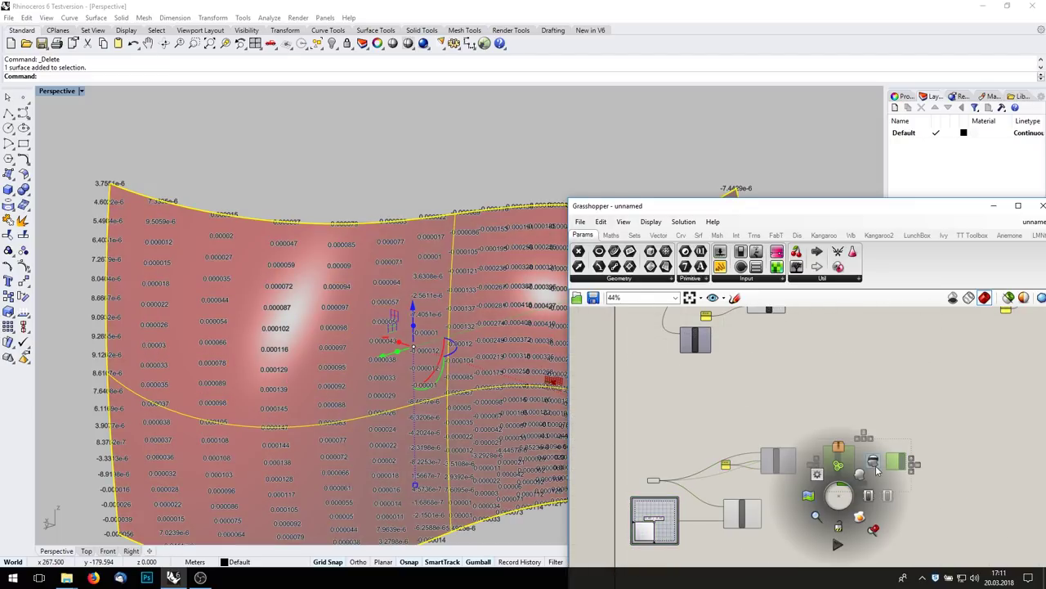
{"action": "left_click", "coordinate": [875, 464]}
Step: Duplicate the Divide Surface component and place the copy directly above the original
{"action": "scroll", "coordinate": [861, 475], "scroll_direction": "up", "scroll_amount": 2}
{"action": "scroll", "coordinate": [800, 472], "scroll_direction": "up", "scroll_amount": 2}
{"action": "left_click", "coordinate": [799, 472]}
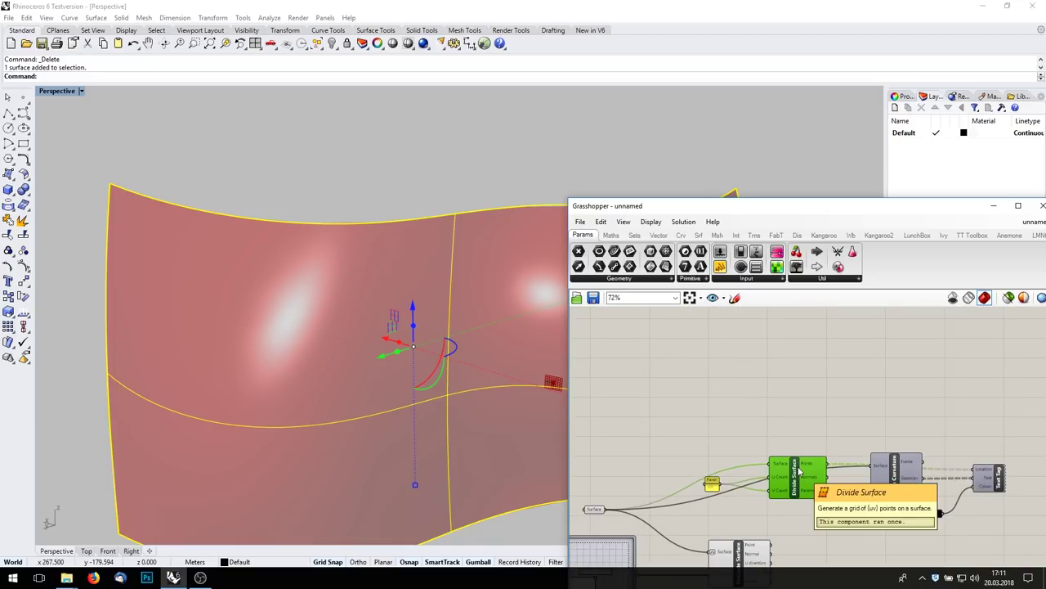
{"action": "left_click_drag", "start_coordinate": [799, 472], "coordinate": [804, 401], "text": "alt"}
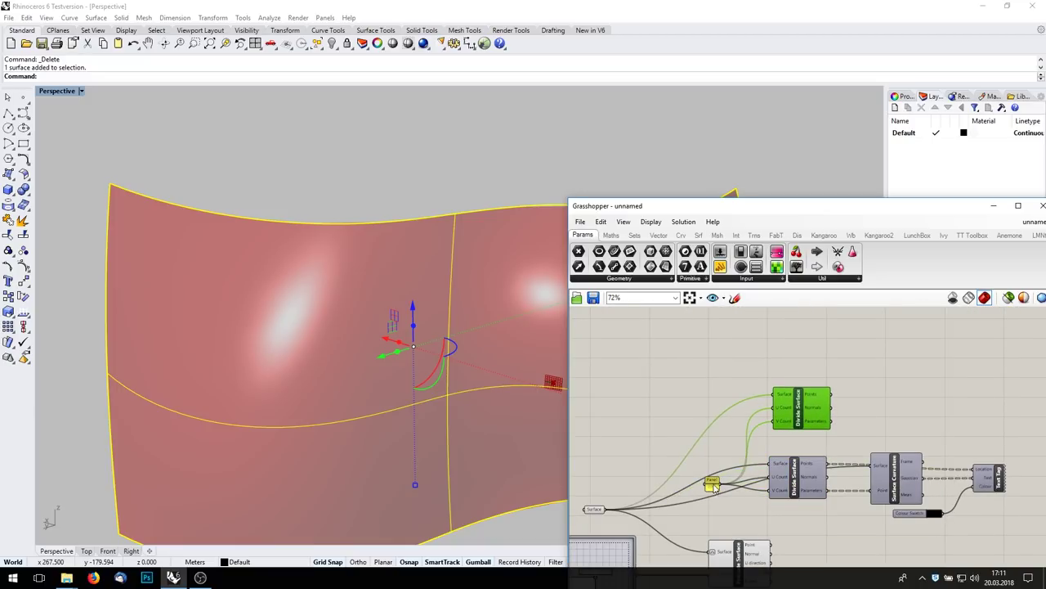
Step: Add a panel containing 100 and connect it to the U Count and V Count inputs of the duplicated Divide Surface
{"action": "double_click", "coordinate": [716, 441]}
{"action": "type", "text": "//10"}
{"action": "key", "text": "Return"}
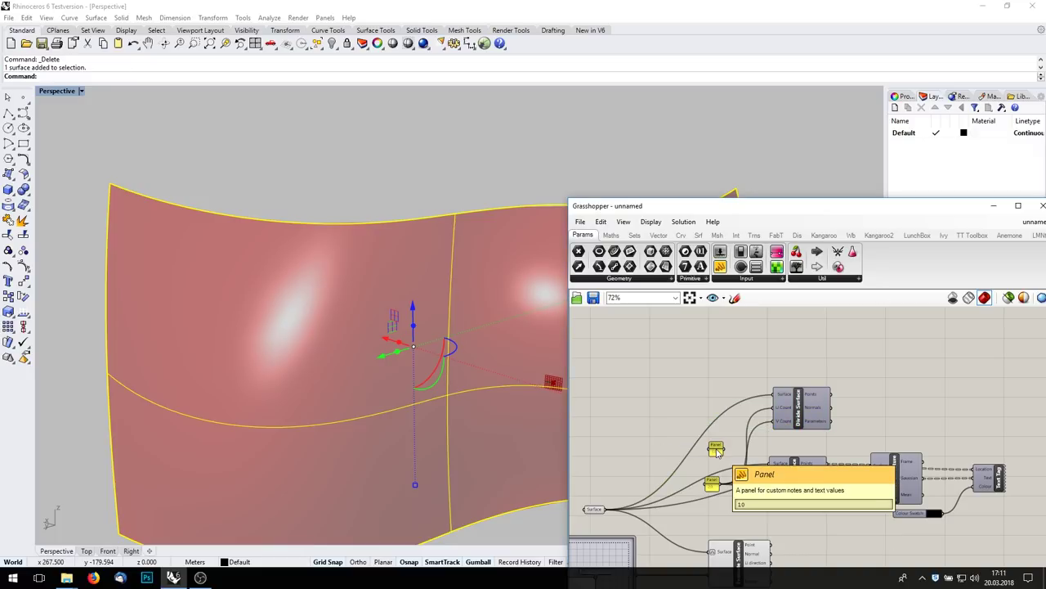
{"action": "scroll", "coordinate": [713, 446], "scroll_direction": "up", "scroll_amount": 5}
{"action": "double_click", "coordinate": [717, 469]}
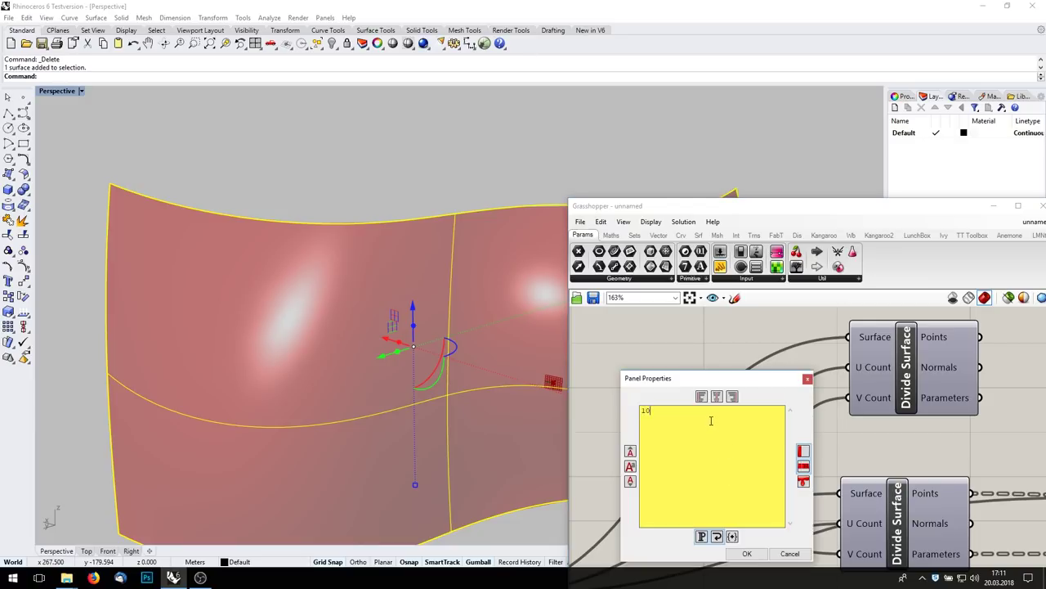
{"action": "type", "text": "100"}
{"action": "left_click", "coordinate": [746, 553]}
{"action": "left_click_drag", "start_coordinate": [740, 461], "coordinate": [848, 367]}
{"action": "left_click_drag", "start_coordinate": [740, 460], "coordinate": [848, 398]}
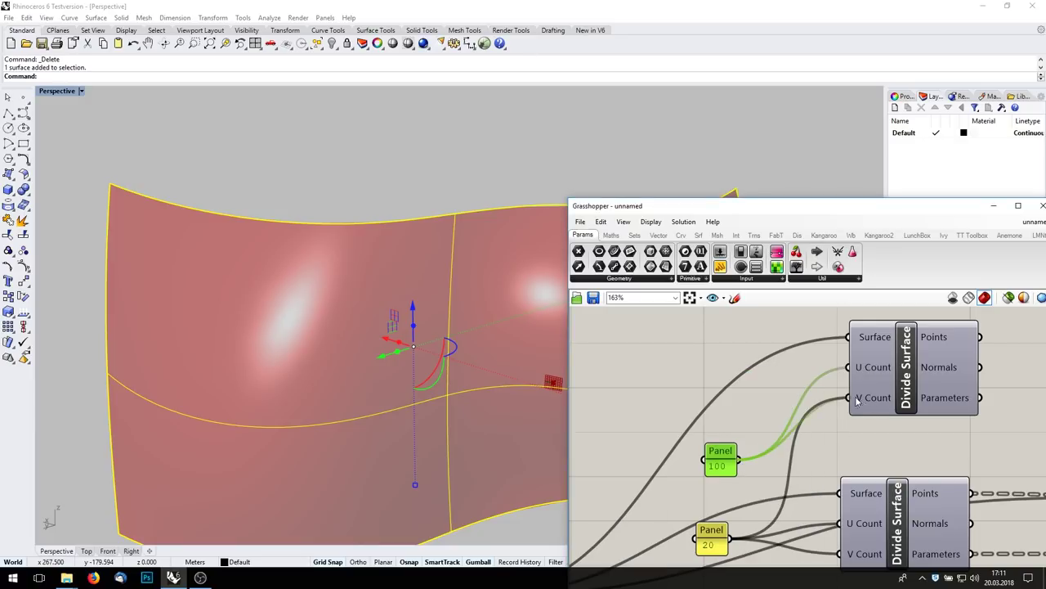
Step: Turn on the preview of the duplicated Divide Surface and check its point grid on the surface
{"action": "scroll", "coordinate": [686, 423], "scroll_direction": "down", "scroll_amount": 3}
{"action": "right_click", "coordinate": [774, 405]}
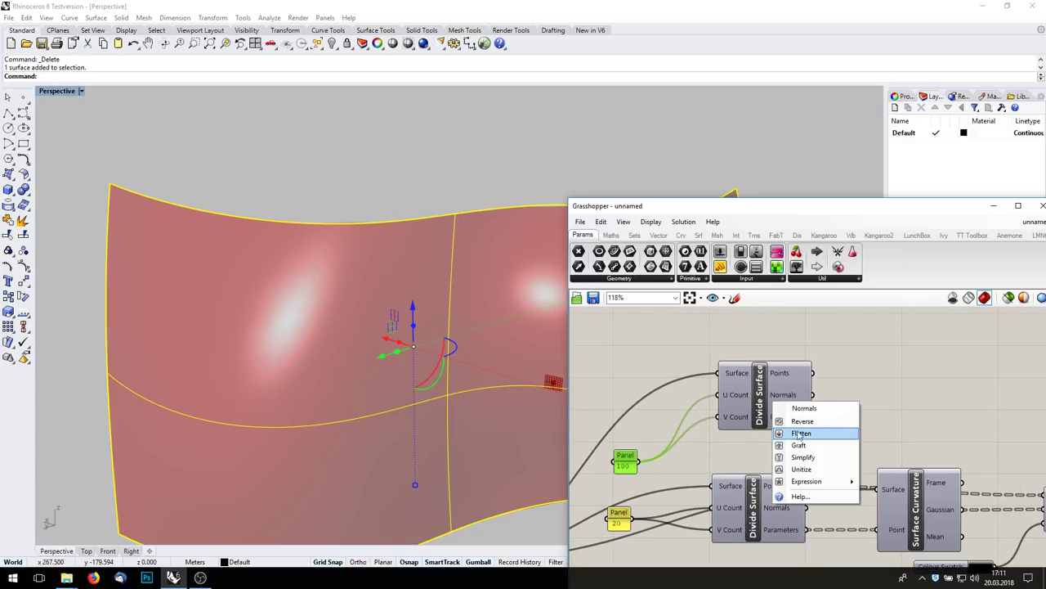
{"action": "right_click", "coordinate": [765, 389]}
{"action": "left_click", "coordinate": [785, 402]}
{"action": "scroll", "coordinate": [416, 374], "scroll_direction": "down", "scroll_amount": 5}
{"action": "mouse_move", "coordinate": [415, 374]}
{"action": "right_mouse_down"}
{"action": "mouse_move", "coordinate": [442, 364]}
{"action": "mouse_move", "coordinate": [395, 362]}
{"action": "mouse_move", "coordinate": [411, 366]}
{"action": "right_mouse_up"}
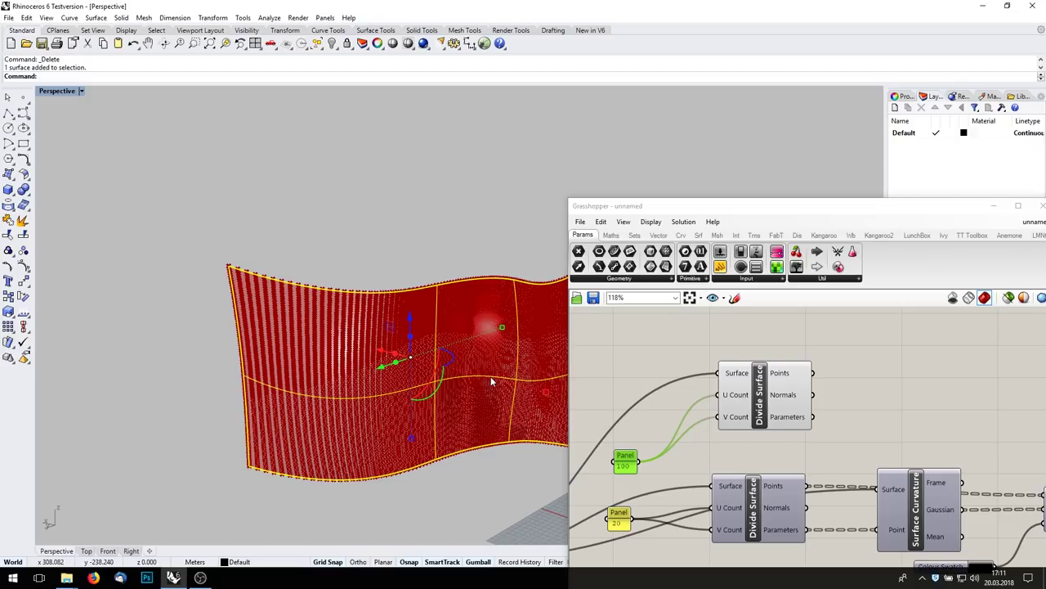
Step: Add a second Surface Curvature component and connect the Surface parameter and the duplicated Divide Surface's Parameters output to its inputs
{"action": "right_click_drag", "start_coordinate": [892, 407], "coordinate": [846, 385]}
{"action": "double_click", "coordinate": [844, 381]}
{"action": "type", "text": "curva"}
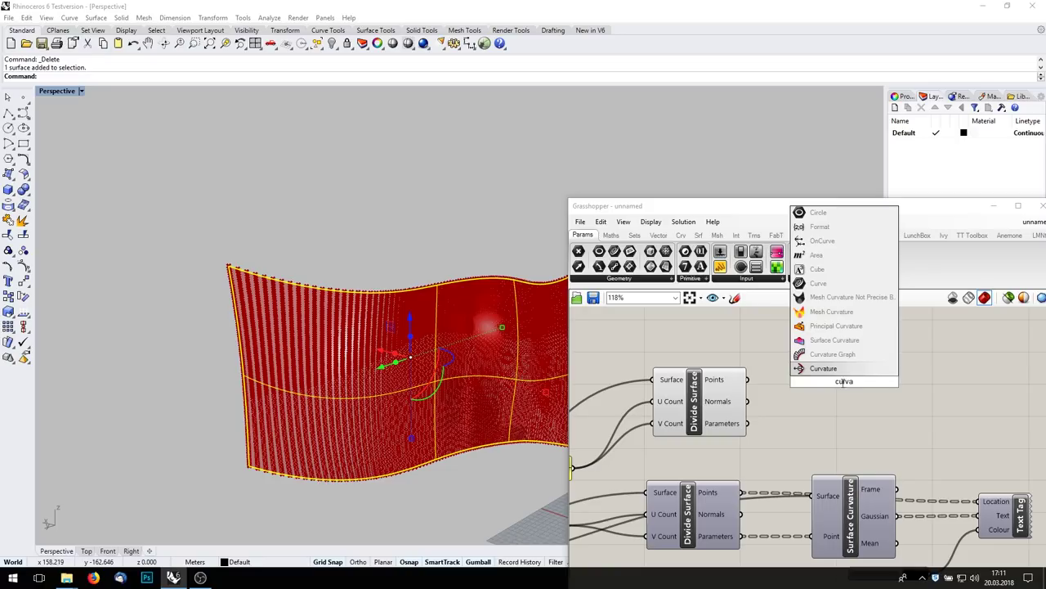
{"action": "left_click", "coordinate": [834, 339]}
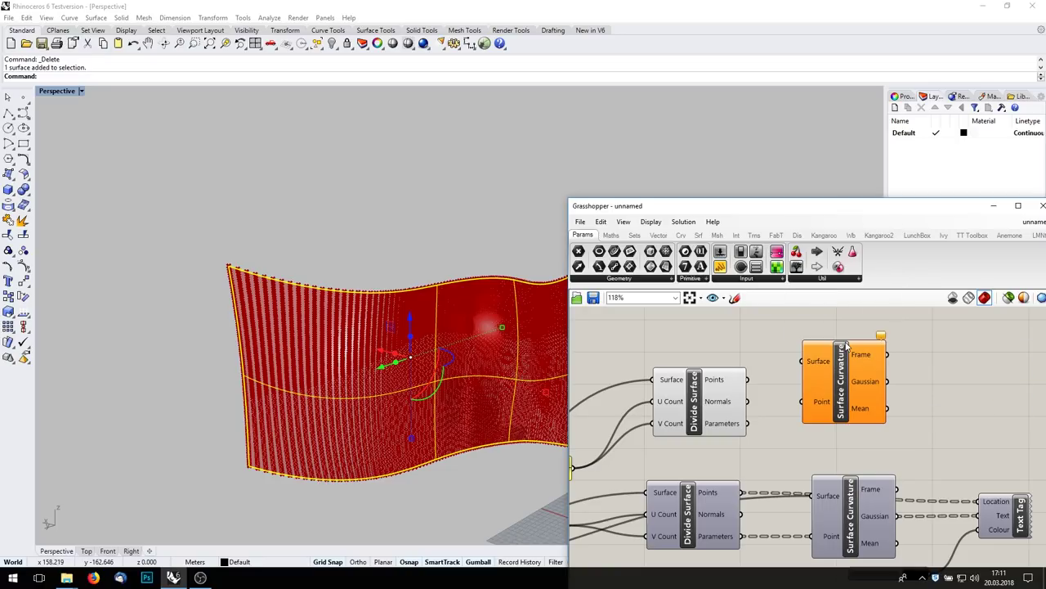
{"action": "scroll", "coordinate": [754, 384], "scroll_direction": "down", "scroll_amount": 4}
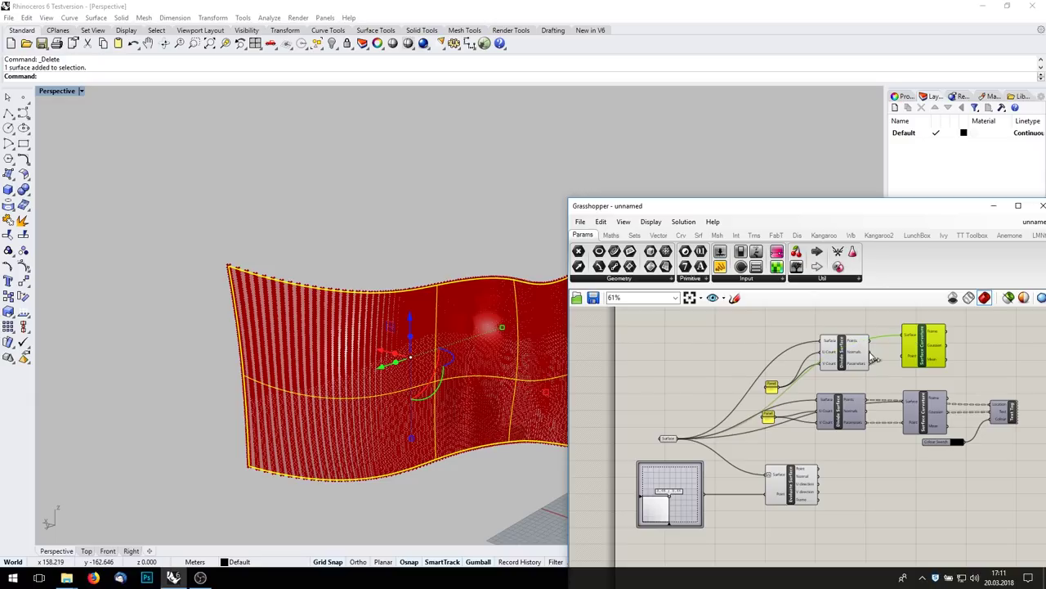
{"action": "scroll", "coordinate": [878, 358], "scroll_direction": "up", "scroll_amount": 4}
{"action": "left_click_drag", "start_coordinate": [820, 372], "coordinate": [883, 356]}
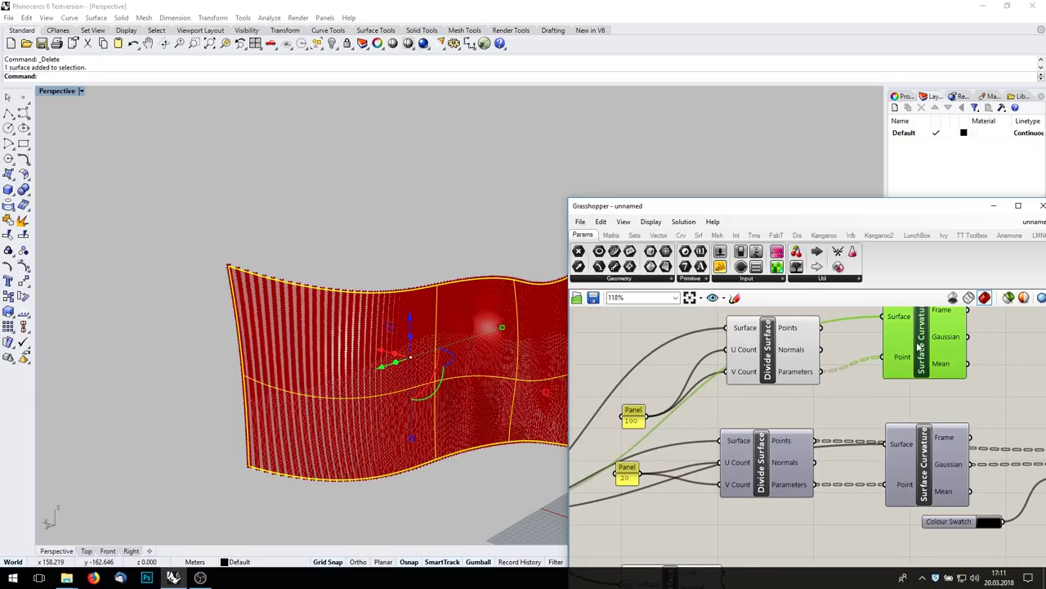
Step: Rename the Point input of the new Surface Curvature component to Parameter
{"action": "right_click_drag", "start_coordinate": [1014, 330], "coordinate": [781, 391]}
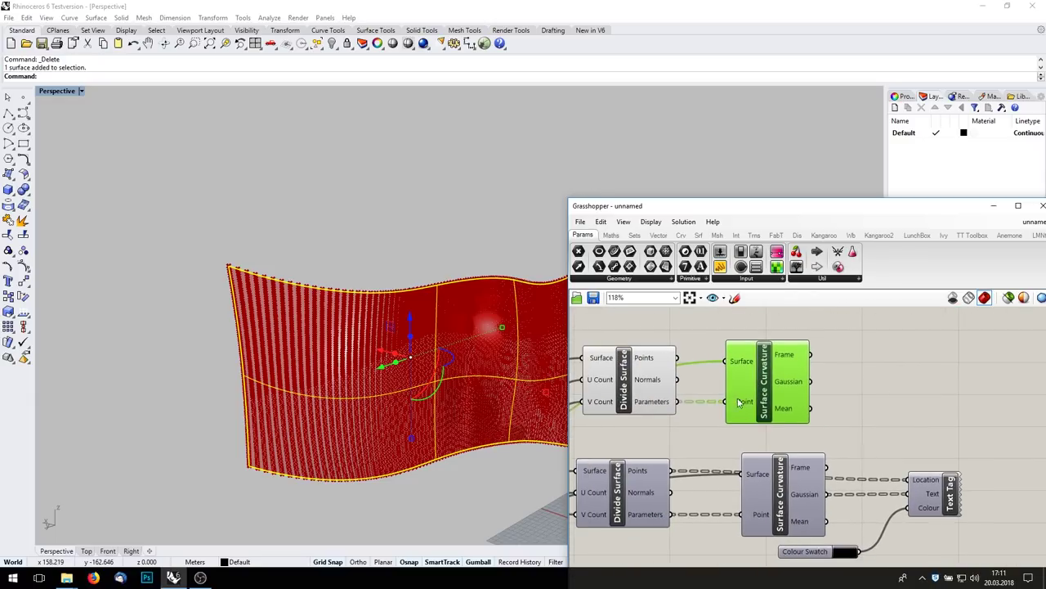
{"action": "scroll", "coordinate": [742, 399], "scroll_direction": "up", "scroll_amount": 2}
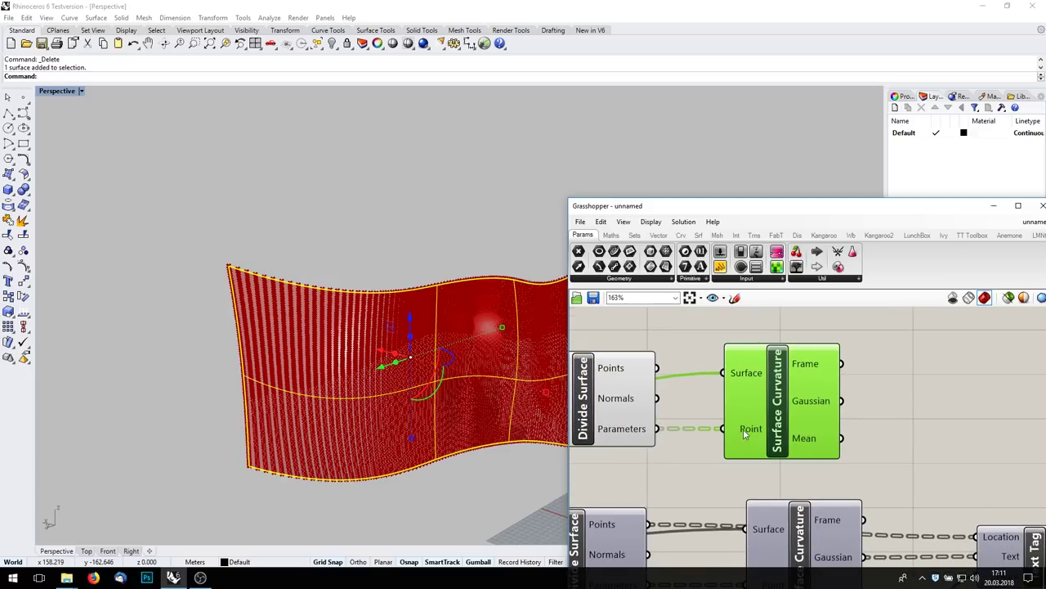
{"action": "right_click", "coordinate": [752, 436]}
{"action": "double_click", "coordinate": [813, 354]}
{"action": "type", "text": "Parameter"}
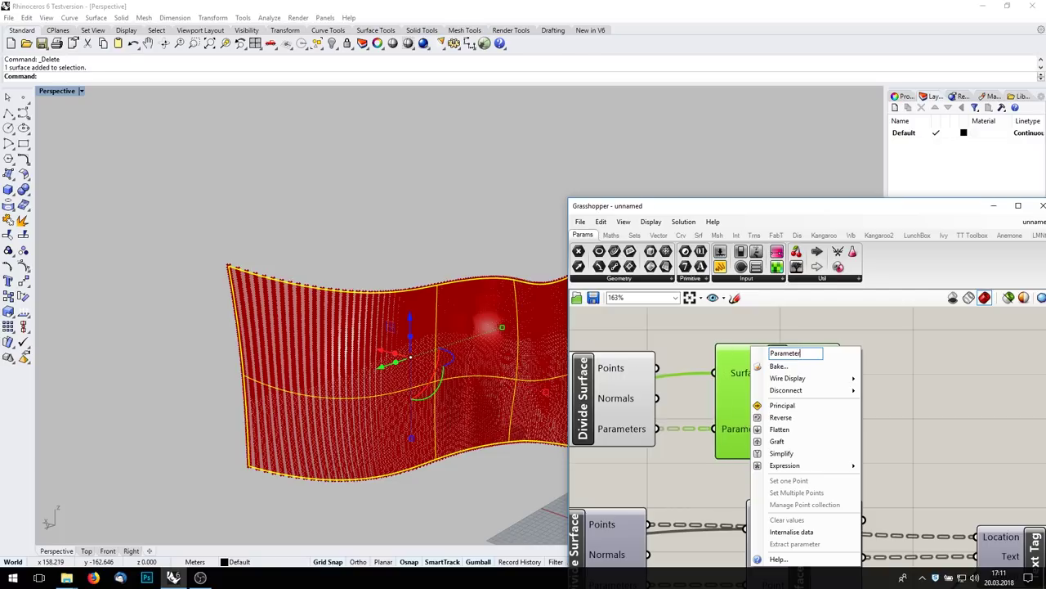
{"action": "key", "text": "Return"}
Step: Add a Bounds component and connect the new Surface Curvature's Gaussian output to its Numbers input
{"action": "right_click_drag", "start_coordinate": [944, 437], "coordinate": [853, 413]}
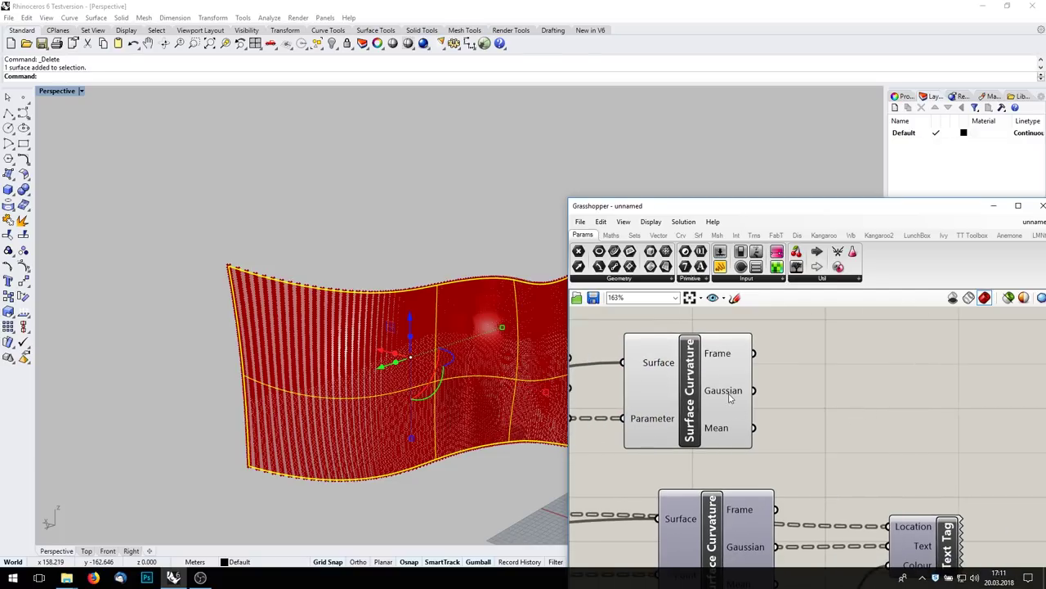
{"action": "double_click", "coordinate": [851, 404]}
{"action": "type", "text": "bnd"}
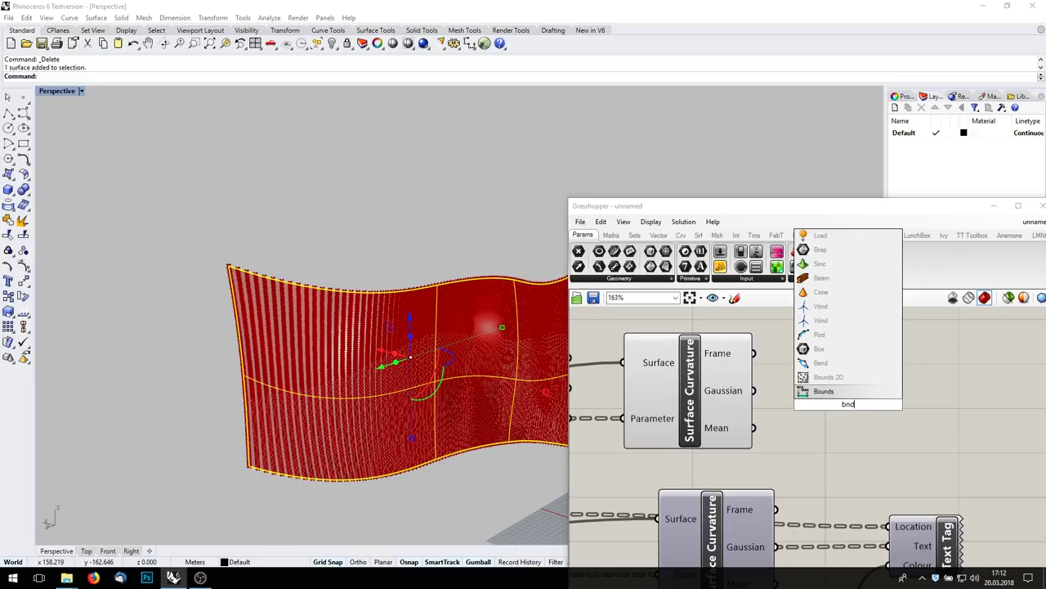
{"action": "key", "text": "Return"}
{"action": "mouse_move", "coordinate": [753, 390]}
{"action": "left_mouse_down"}
{"action": "mouse_move", "coordinate": [786, 404]}
{"action": "mouse_move", "coordinate": [835, 398]}
{"action": "left_mouse_up"}
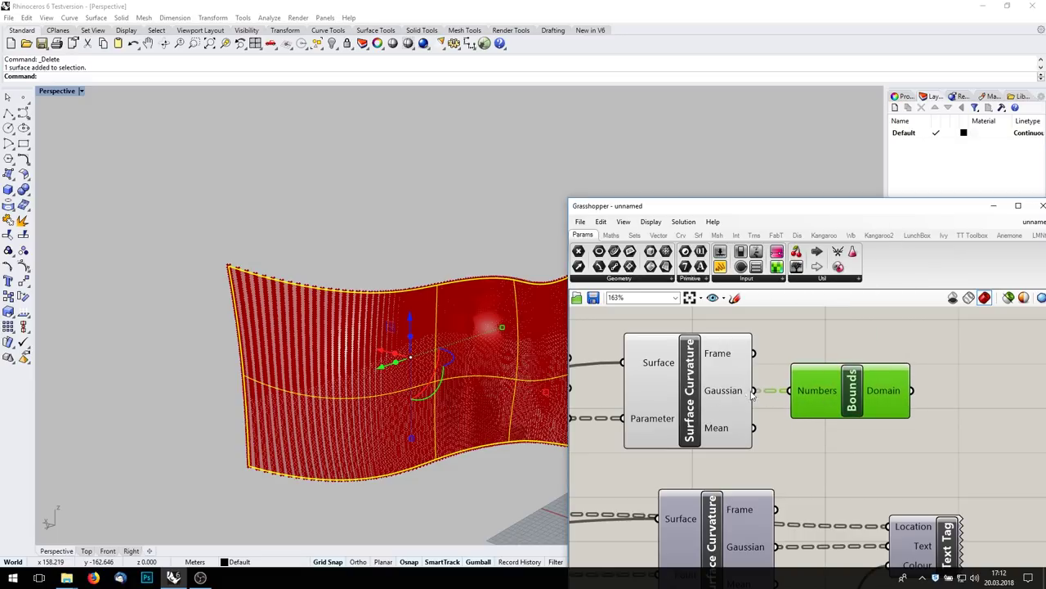
Step: Flatten the Numbers input of Bounds and shift the component slightly away from Surface Curvature
{"action": "right_click", "coordinate": [805, 393]}
{"action": "left_click", "coordinate": [821, 430]}
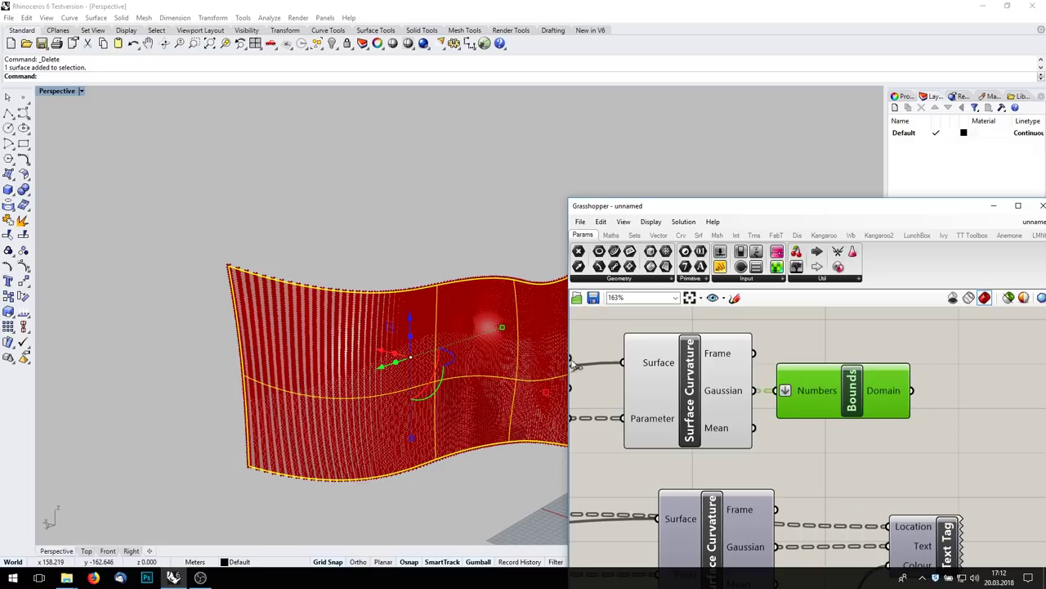
{"action": "right_click_drag", "start_coordinate": [841, 397], "coordinate": [757, 406]}
{"action": "left_click_drag", "start_coordinate": [758, 406], "coordinate": [764, 406]}
{"action": "right_click_drag", "start_coordinate": [925, 391], "coordinate": [911, 427]}
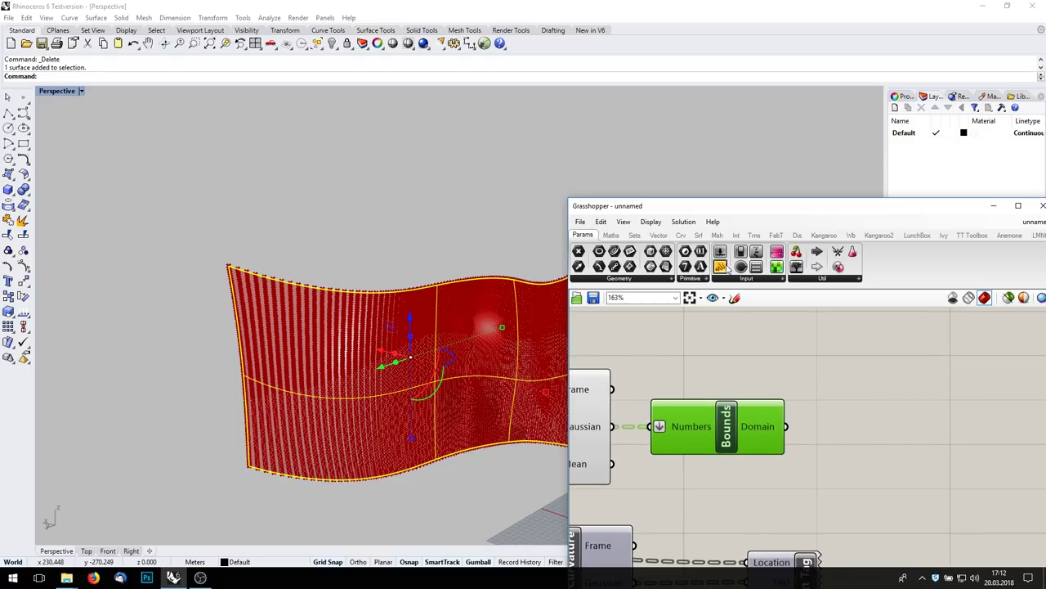
Step: Check the Domain output of Bounds in a temporary Panel and delete the panel
{"action": "left_click_drag", "start_coordinate": [723, 267], "coordinate": [899, 427]}
{"action": "left_click_drag", "start_coordinate": [785, 426], "coordinate": [829, 427]}
{"action": "right_click_drag", "start_coordinate": [865, 422], "coordinate": [695, 372]}
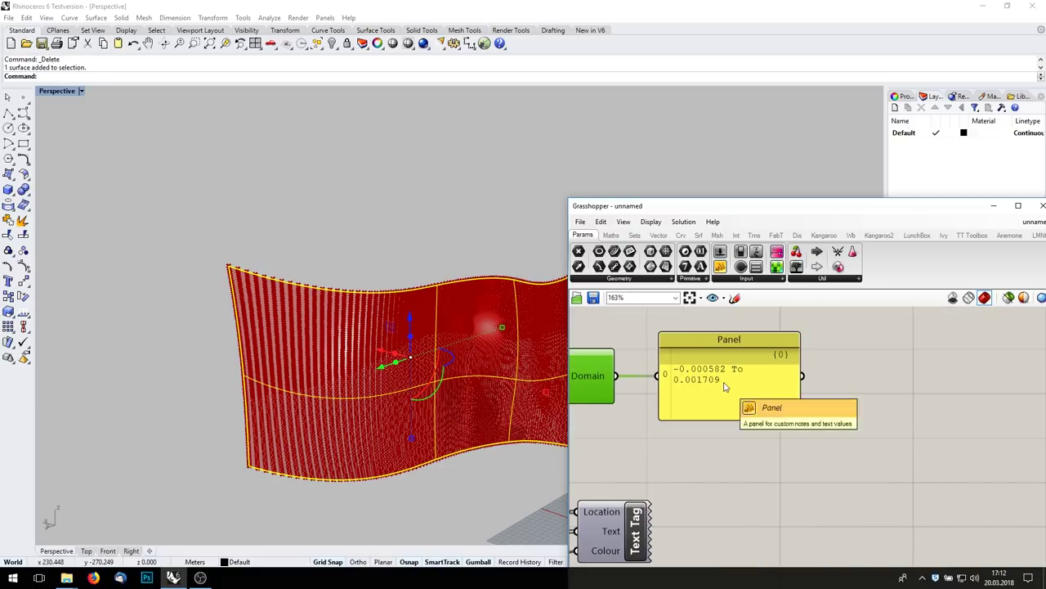
{"action": "left_click", "coordinate": [719, 388]}
{"action": "key", "text": "Delete"}
Step: Add a Gradient component beside Bounds and move its two colour grips to the outer ends of the gradient
{"action": "double_click", "coordinate": [774, 385]}
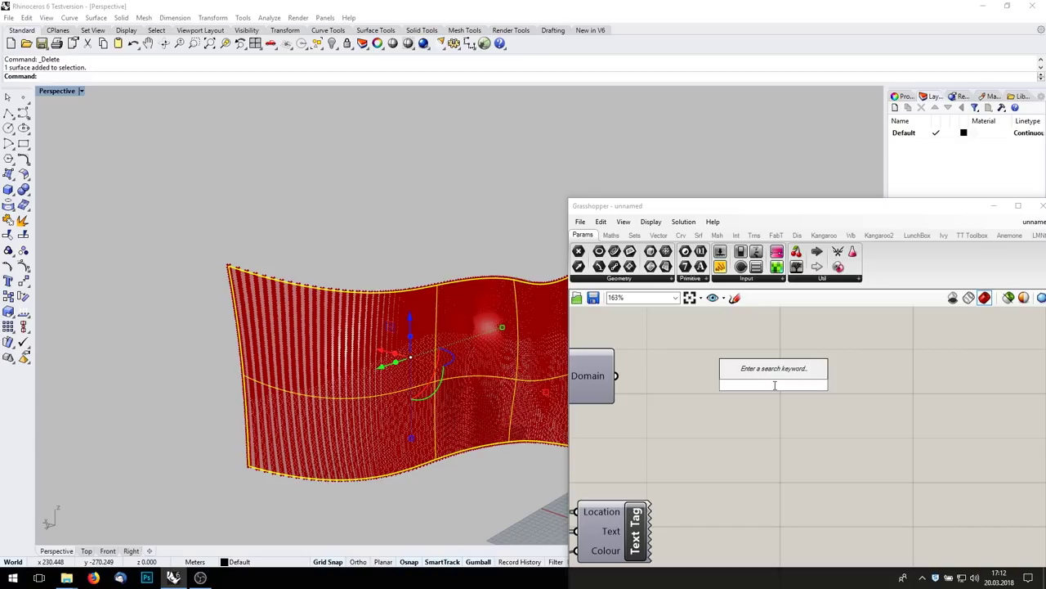
{"action": "type", "text": "gradi"}
{"action": "key", "text": "Return"}
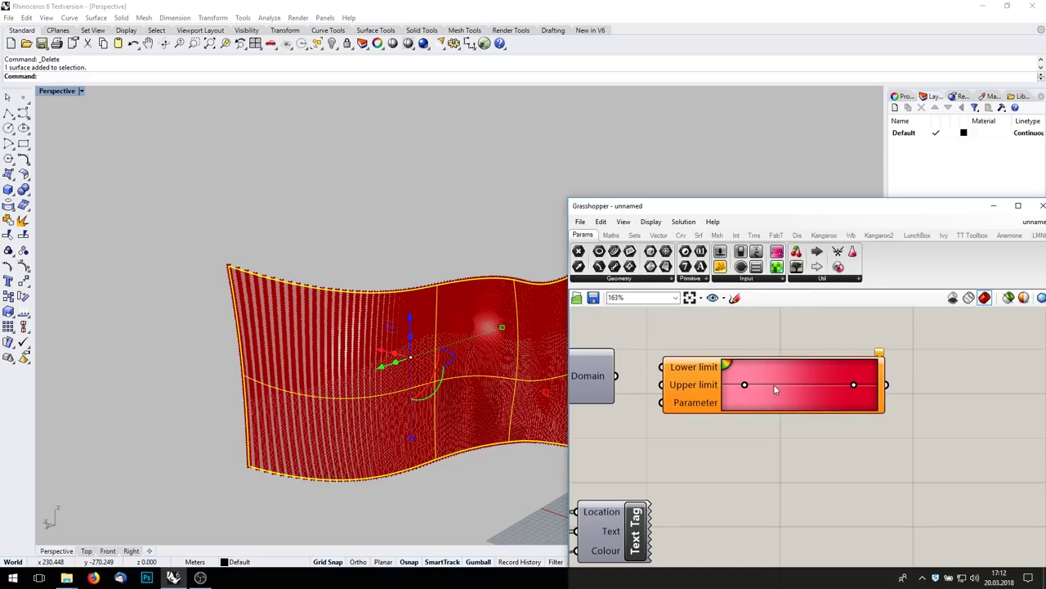
{"action": "left_click_drag", "start_coordinate": [744, 386], "coordinate": [678, 385]}
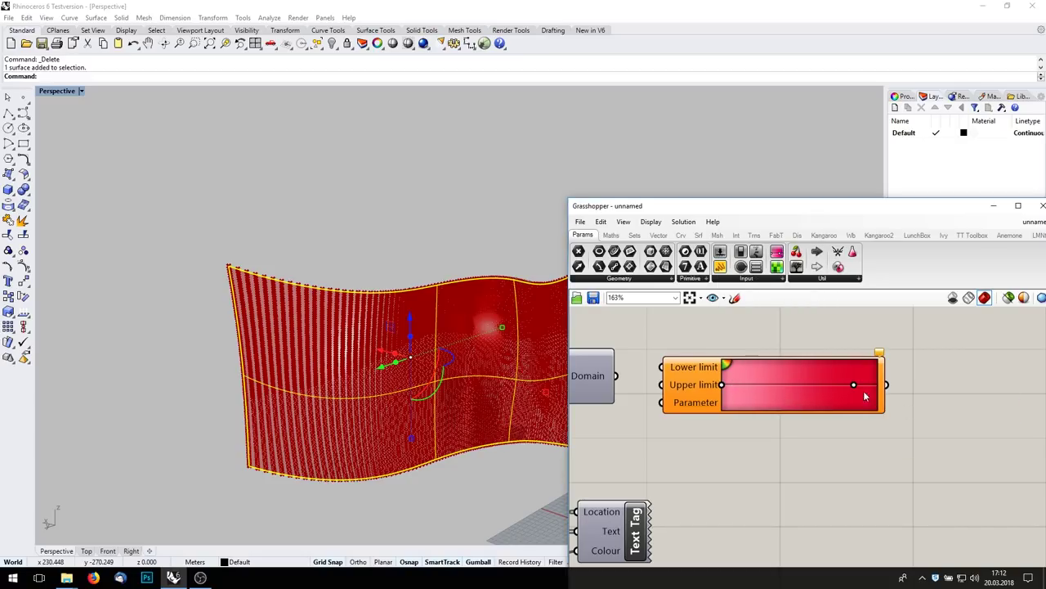
{"action": "left_click_drag", "start_coordinate": [854, 385], "coordinate": [879, 384]}
{"action": "left_click", "coordinate": [692, 376]}
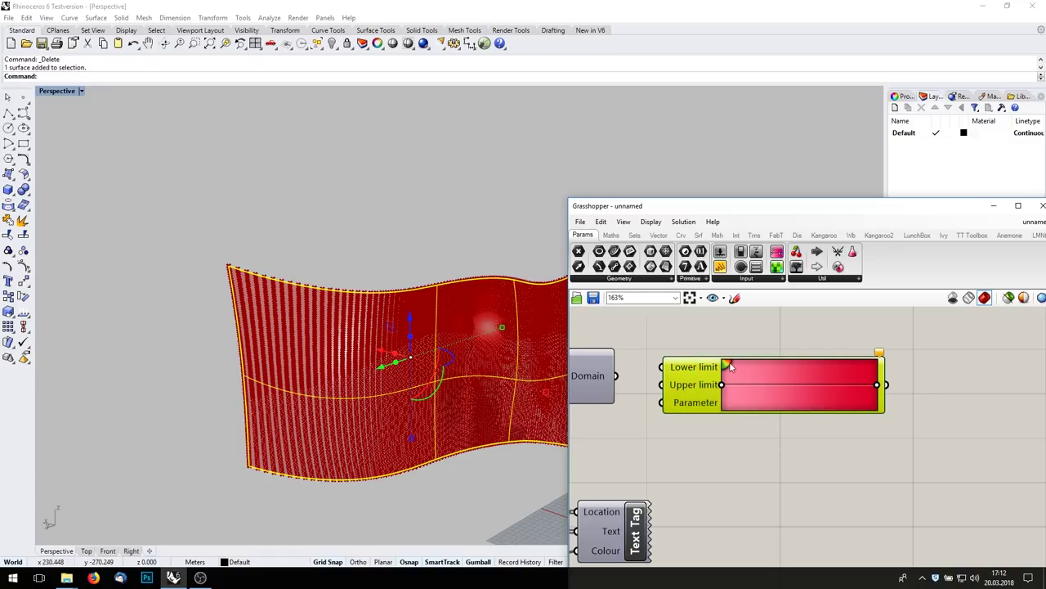
Step: Set ColourLeft and ColourRight of the gradient's 0% grip to Cyan in the Gradient Editor
{"action": "double_click", "coordinate": [787, 387]}
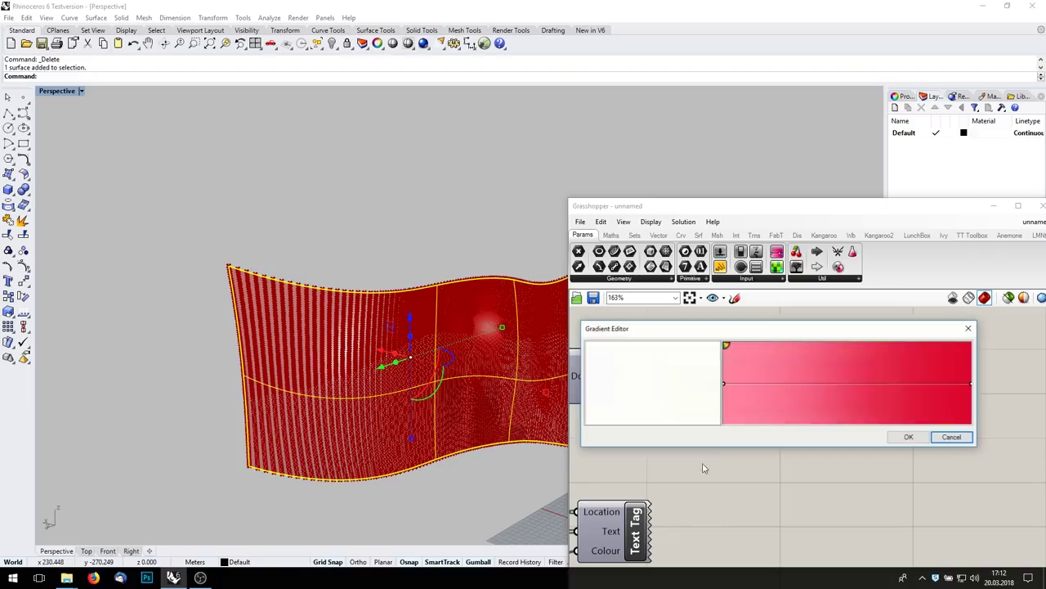
{"action": "left_click_drag", "start_coordinate": [706, 331], "coordinate": [680, 307]}
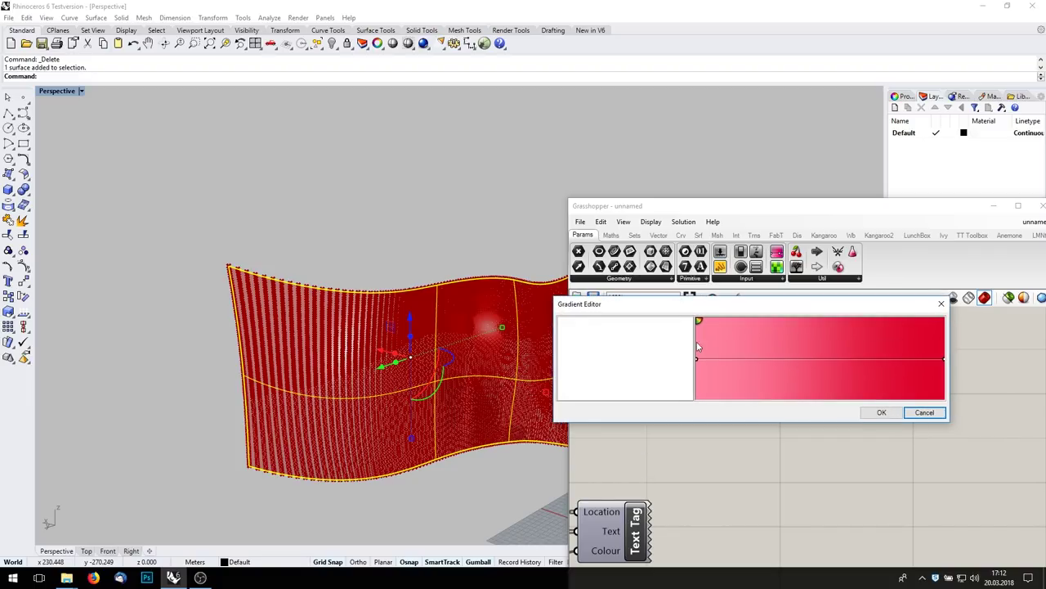
{"action": "left_click", "coordinate": [698, 360]}
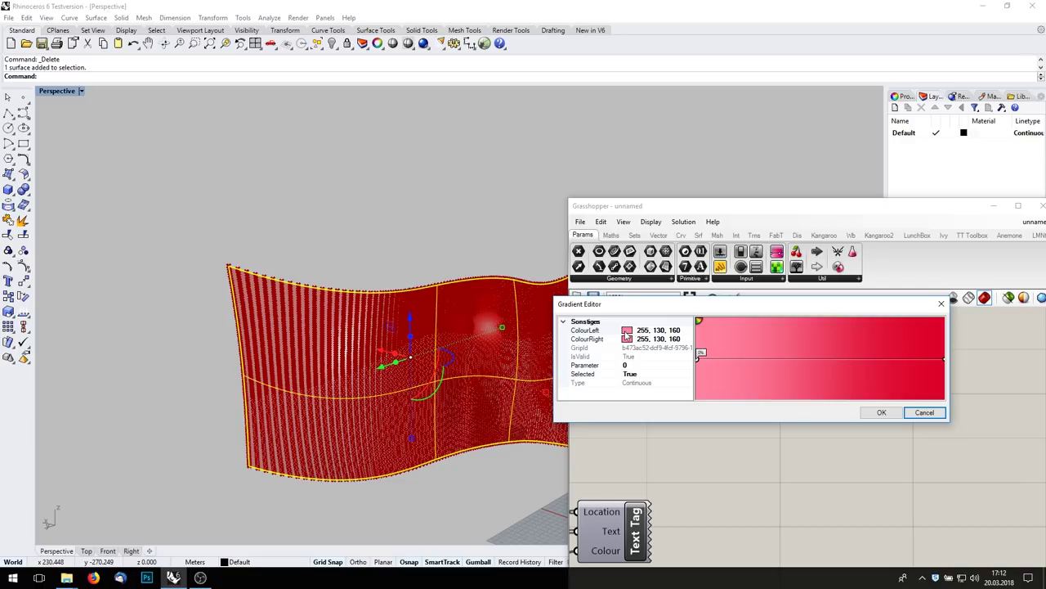
{"action": "left_click", "coordinate": [630, 332]}
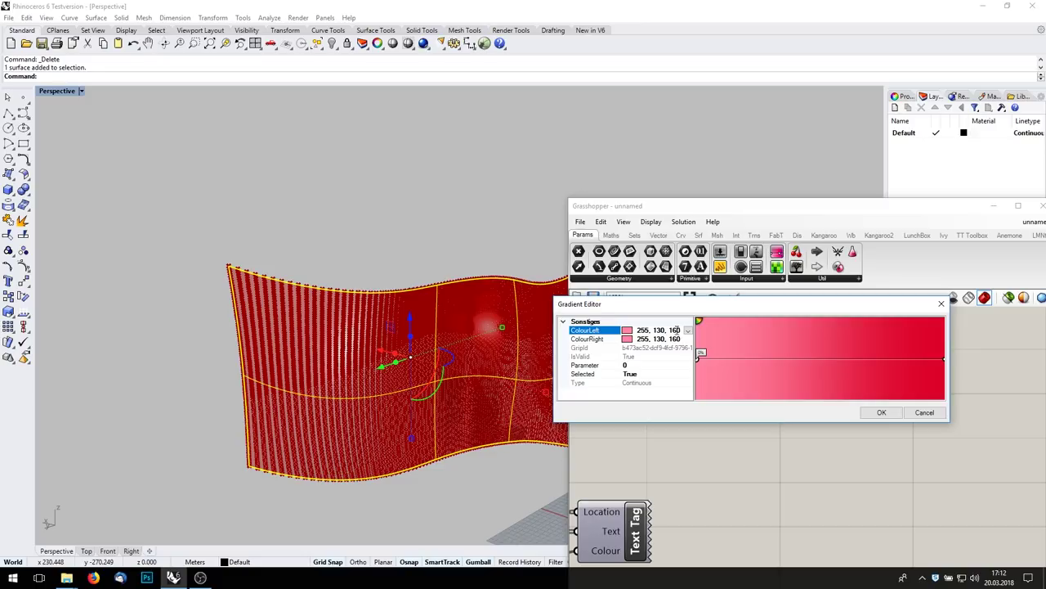
{"action": "left_click", "coordinate": [689, 330]}
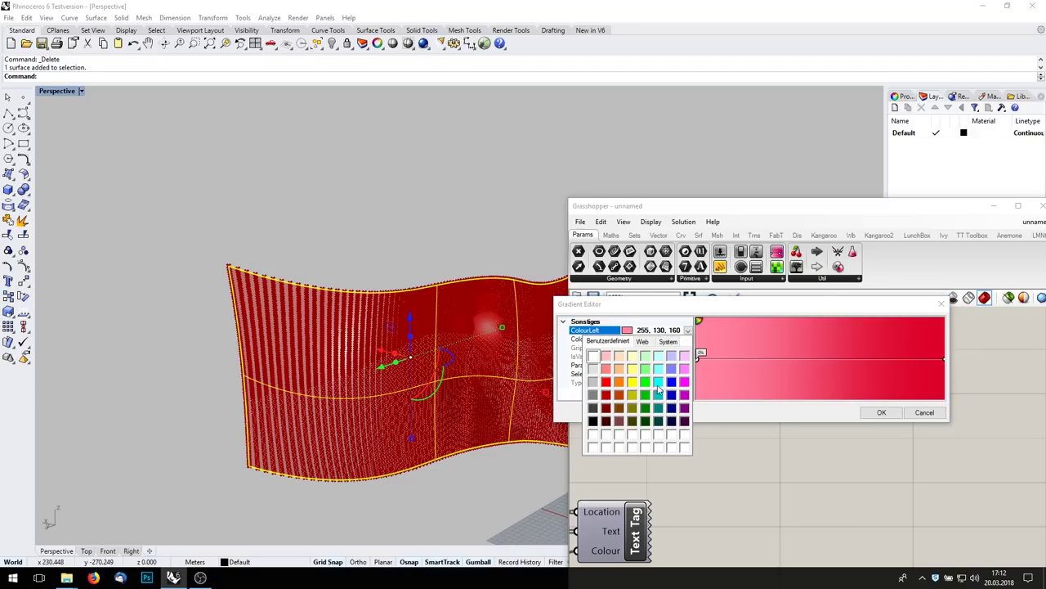
{"action": "left_click", "coordinate": [659, 384]}
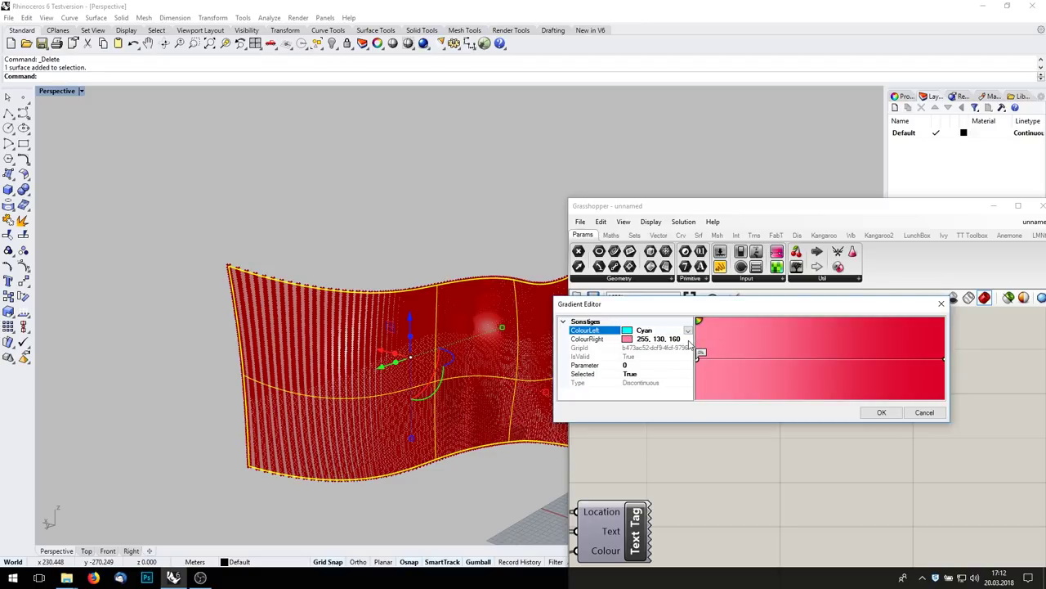
{"action": "left_click", "coordinate": [654, 338]}
{"action": "left_click", "coordinate": [688, 339]}
{"action": "left_click", "coordinate": [659, 391]}
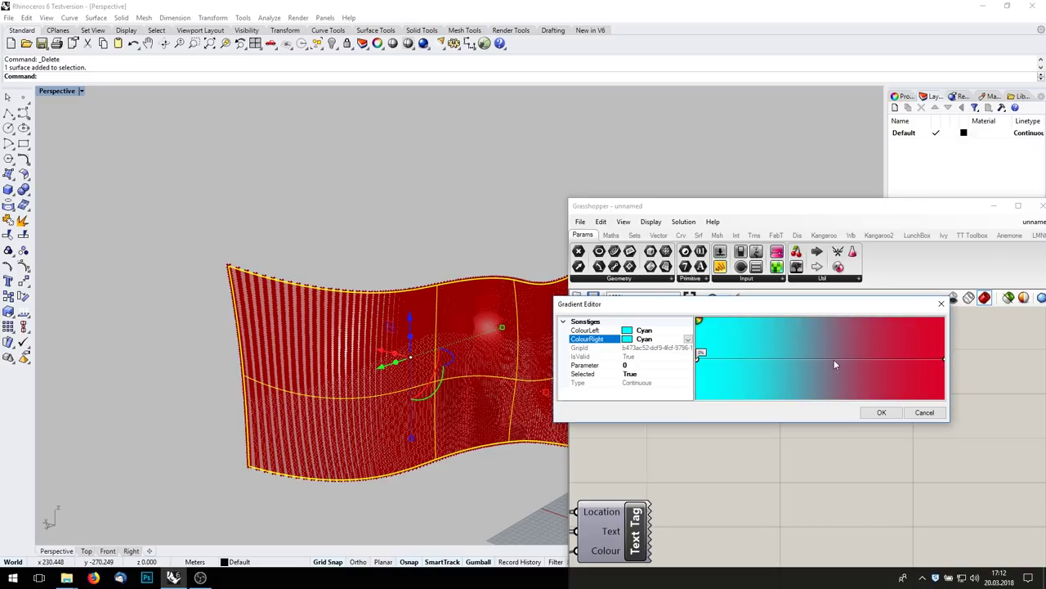
Step: Add a middle grip at about 49%, set its ColourLeft and ColourRight to Yellow, and accept the gradient
{"action": "left_click_drag", "start_coordinate": [827, 356], "coordinate": [819, 365]}
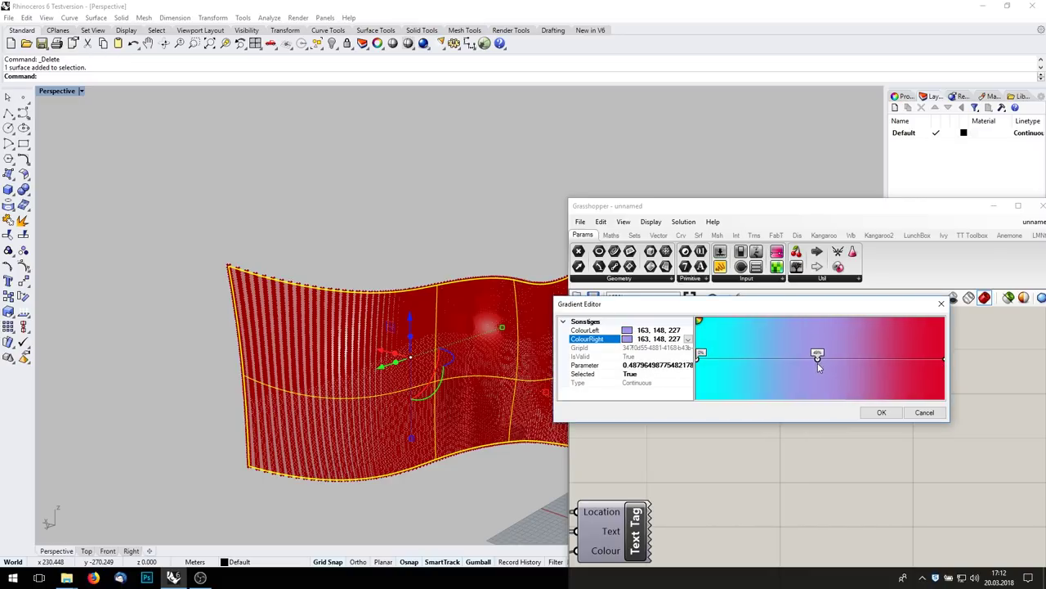
{"action": "left_click", "coordinate": [687, 340]}
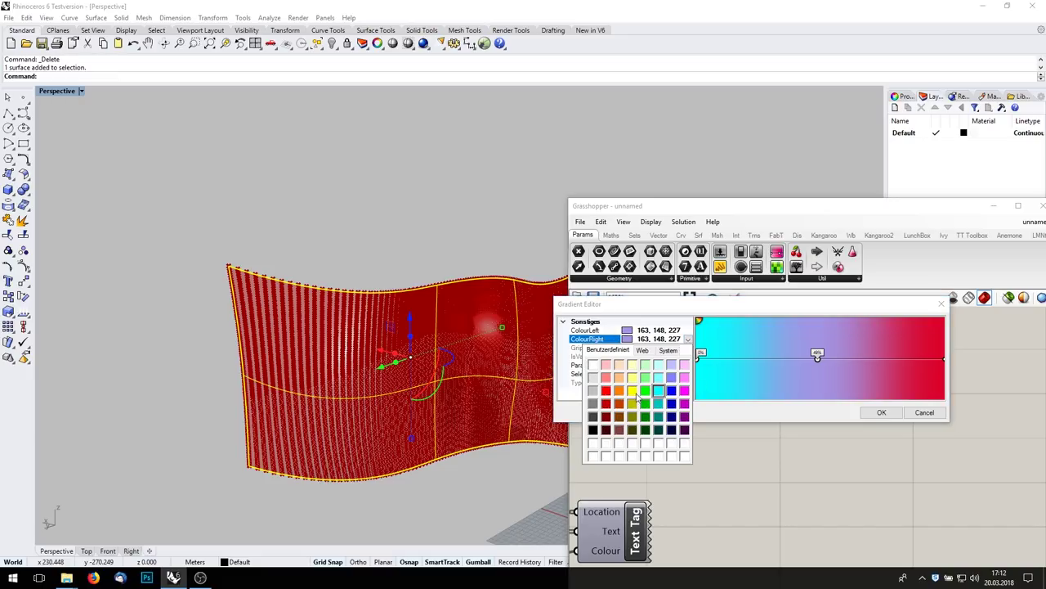
{"action": "left_click", "coordinate": [637, 394]}
{"action": "left_click", "coordinate": [689, 330]}
{"action": "left_click", "coordinate": [687, 330]}
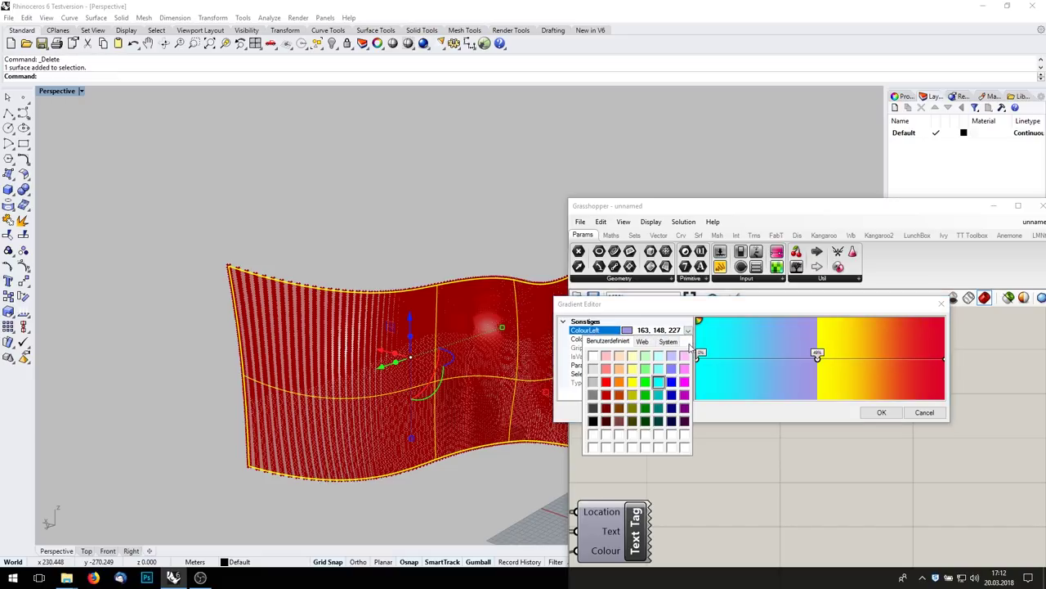
{"action": "left_click", "coordinate": [635, 382]}
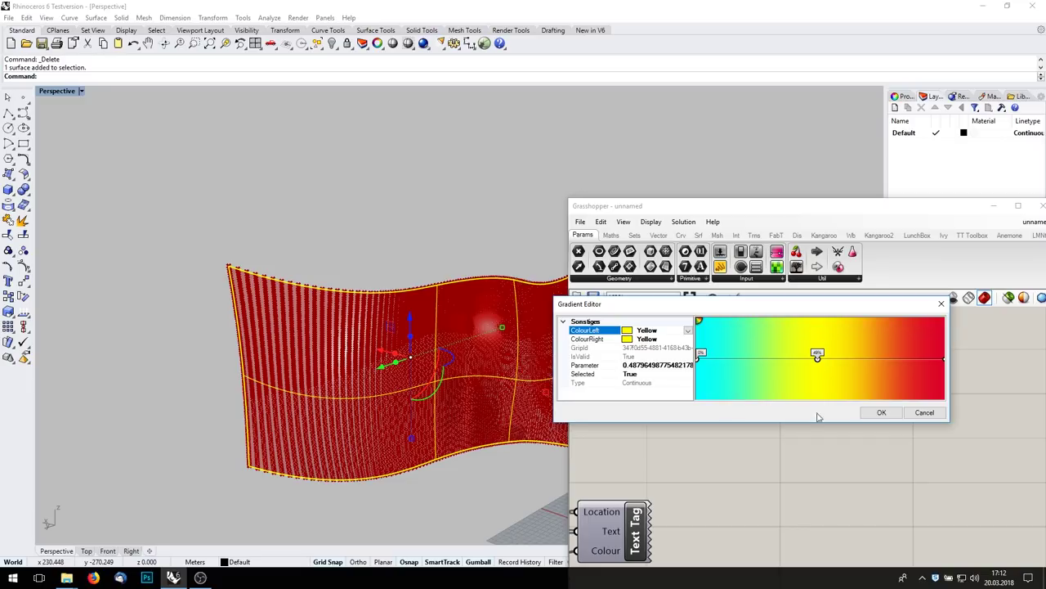
{"action": "left_click", "coordinate": [883, 413]}
Step: Move the Gradient component farther from Bounds and add a Deconstruct Domain component between them
{"action": "scroll", "coordinate": [807, 394], "scroll_direction": "down", "scroll_amount": 3}
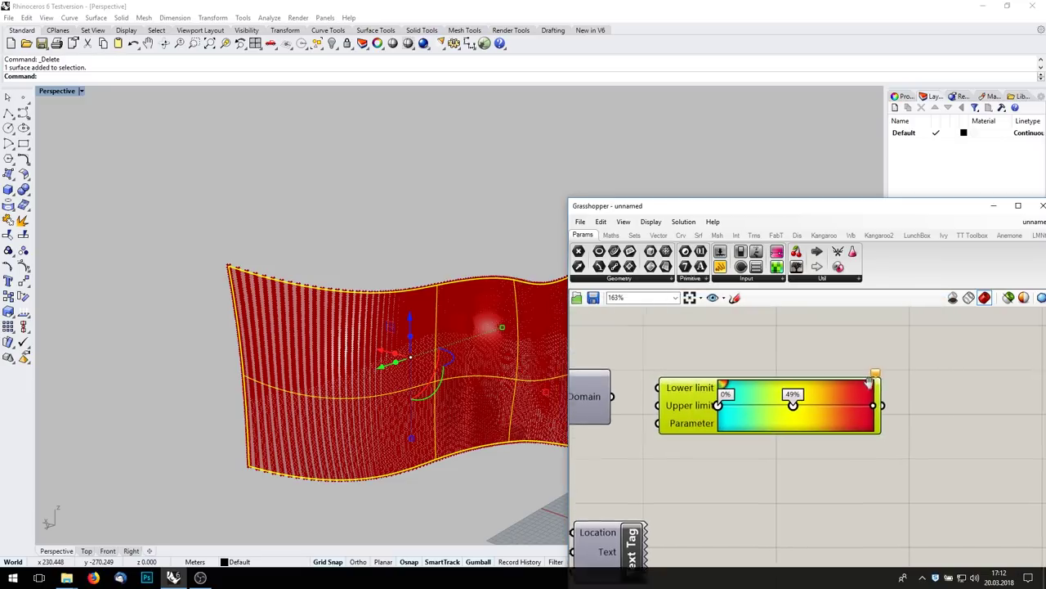
{"action": "right_click_drag", "start_coordinate": [768, 370], "coordinate": [765, 413]}
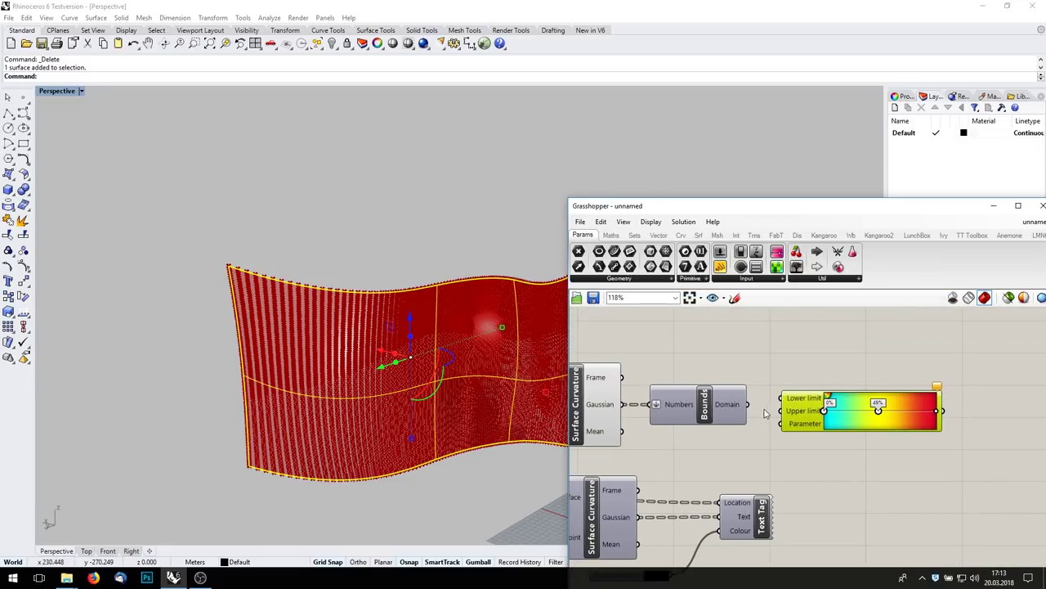
{"action": "left_click_drag", "start_coordinate": [802, 418], "coordinate": [905, 414]}
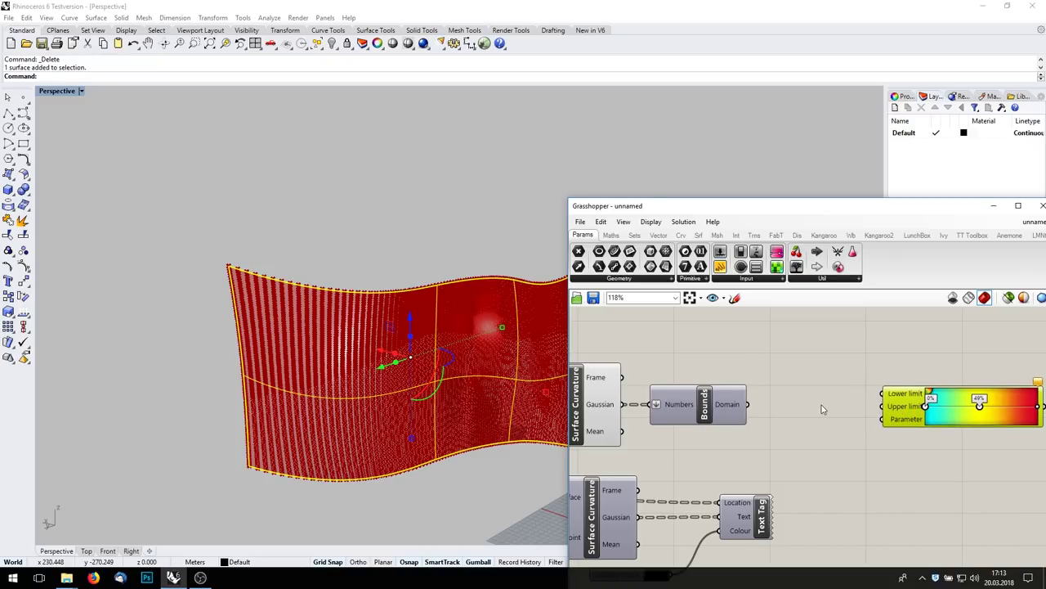
{"action": "double_click", "coordinate": [823, 410]}
{"action": "type", "text": "decon"}
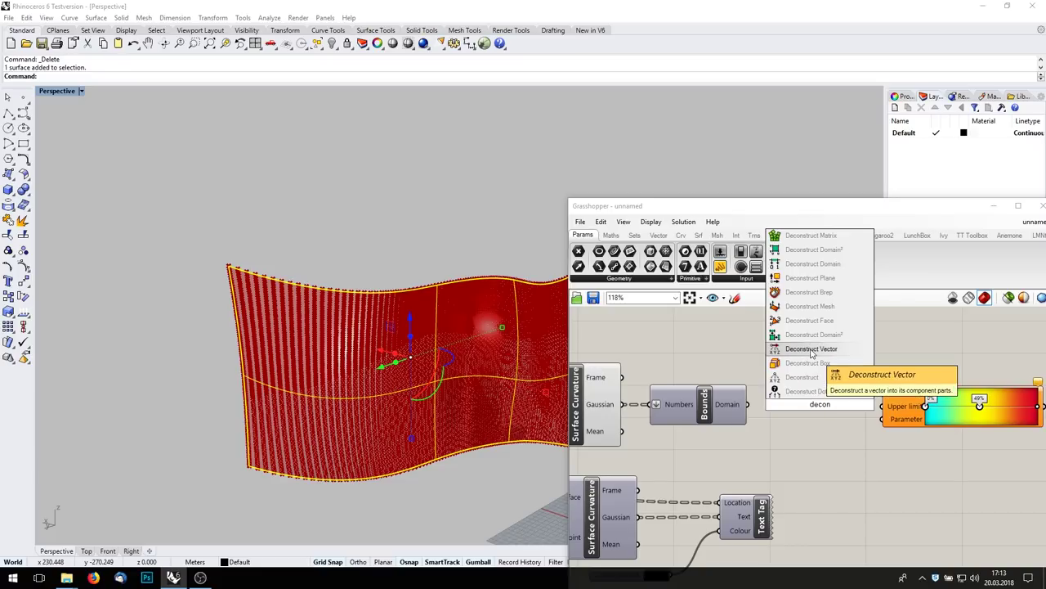
{"action": "left_click", "coordinate": [829, 263]}
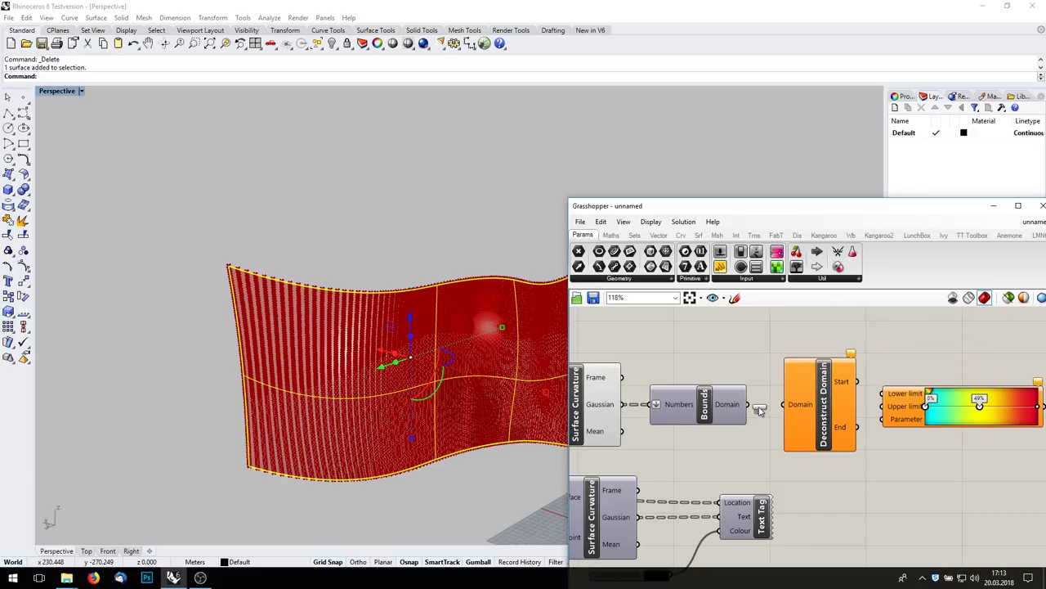
Step: Wire Bounds' Domain into Deconstruct Domain, and its Start and End outputs into the Gradient's Lower limit and Upper limit
{"action": "left_click", "coordinate": [787, 418]}
{"action": "left_click_drag", "start_coordinate": [747, 404], "coordinate": [783, 404]}
{"action": "left_click_drag", "start_coordinate": [857, 380], "coordinate": [884, 394]}
{"action": "left_click_drag", "start_coordinate": [858, 427], "coordinate": [884, 406]}
{"action": "right_click_drag", "start_coordinate": [878, 446], "coordinate": [828, 415]}
{"action": "scroll", "coordinate": [816, 426], "scroll_direction": "down", "scroll_amount": 2}
{"action": "scroll", "coordinate": [827, 415], "scroll_direction": "up", "scroll_amount": 1}
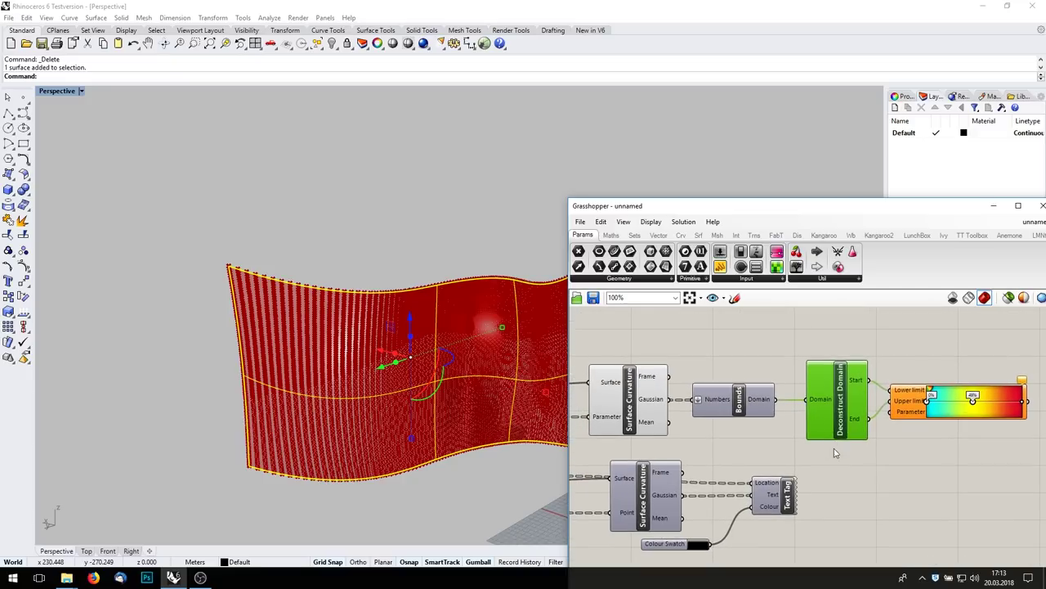
Step: Connect the Gaussian output of the upper Surface Curvature component to the Gradient's Parameter input
{"action": "right_click_drag", "start_coordinate": [683, 407], "coordinate": [705, 401]}
{"action": "left_click_drag", "start_coordinate": [698, 394], "coordinate": [922, 406]}
{"action": "right_click_drag", "start_coordinate": [942, 437], "coordinate": [764, 439]}
{"action": "scroll", "coordinate": [841, 414], "scroll_direction": "up", "scroll_amount": 1}
{"action": "right_click_drag", "start_coordinate": [819, 418], "coordinate": [818, 427]}
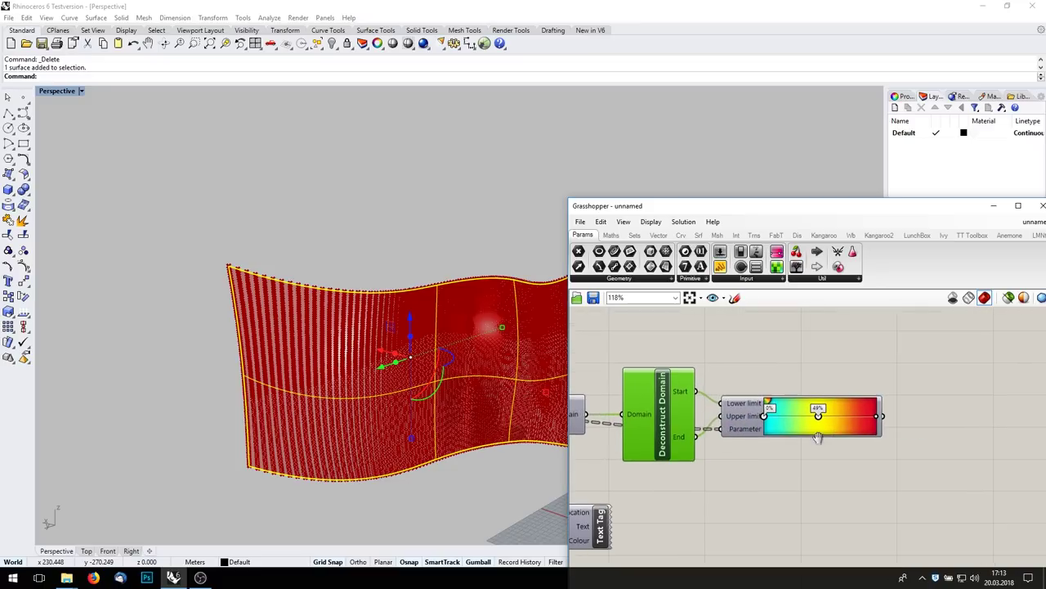
Step: Add a Custom Preview component and connect the upper Divide Surface's Points output to its Geometry input
{"action": "scroll", "coordinate": [856, 471], "scroll_direction": "down", "scroll_amount": 1}
{"action": "double_click", "coordinate": [914, 392]}
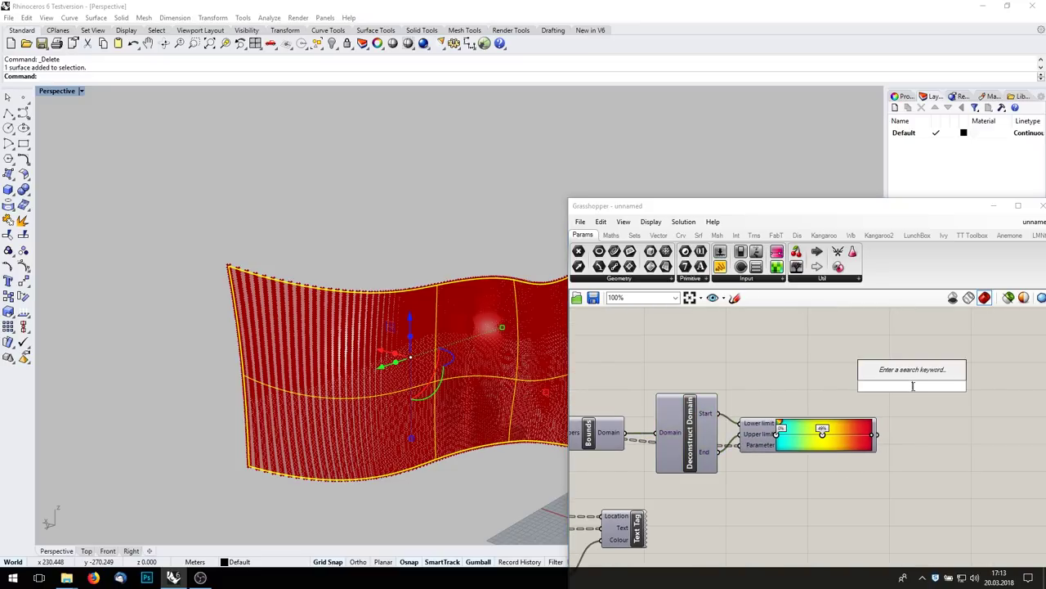
{"action": "type", "text": "prev"}
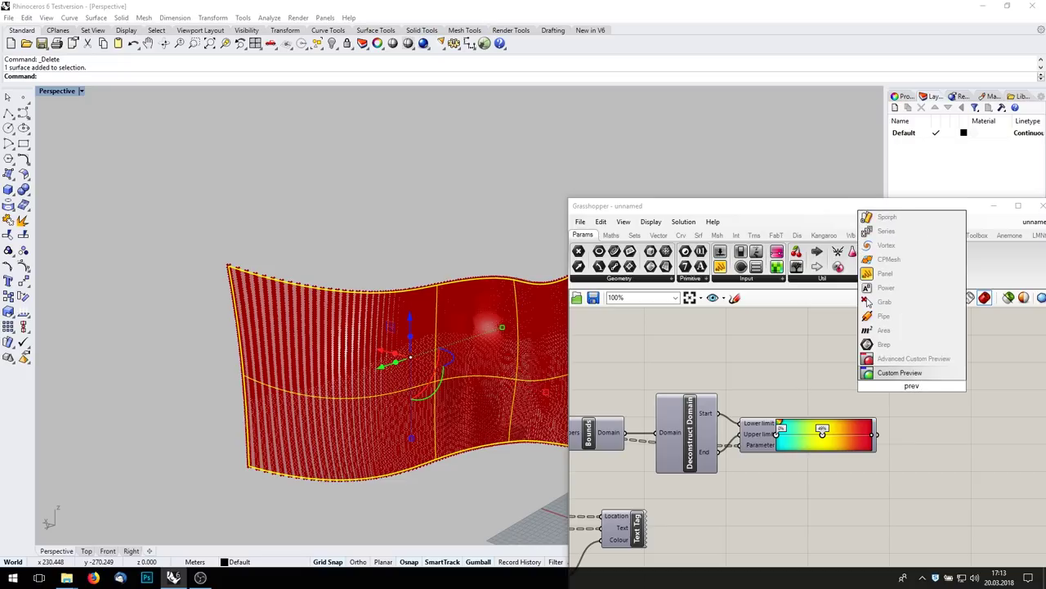
{"action": "key", "text": "Return"}
{"action": "scroll", "coordinate": [817, 425], "scroll_direction": "down", "scroll_amount": 4}
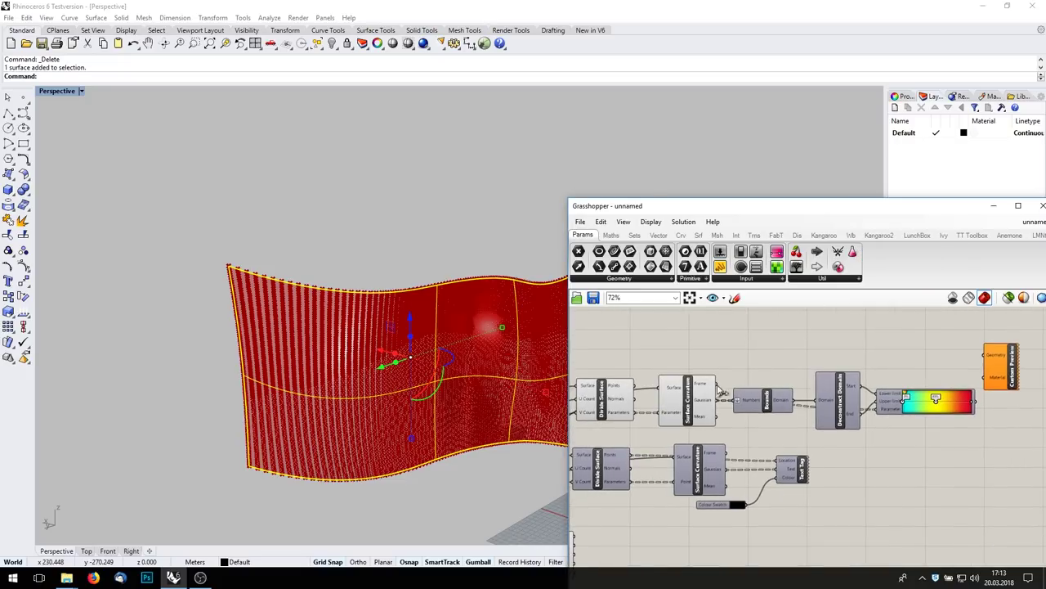
{"action": "left_click_drag", "start_coordinate": [634, 386], "coordinate": [973, 355]}
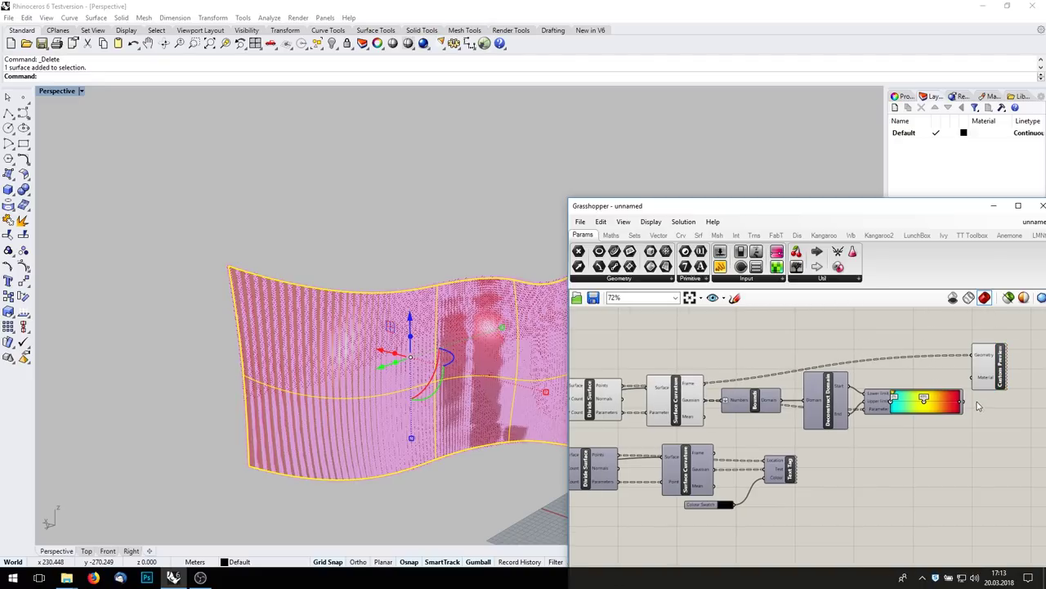
Step: Connect the Gradient output to the Material input of Custom Preview
{"action": "scroll", "coordinate": [752, 415], "scroll_direction": "up", "scroll_amount": 2}
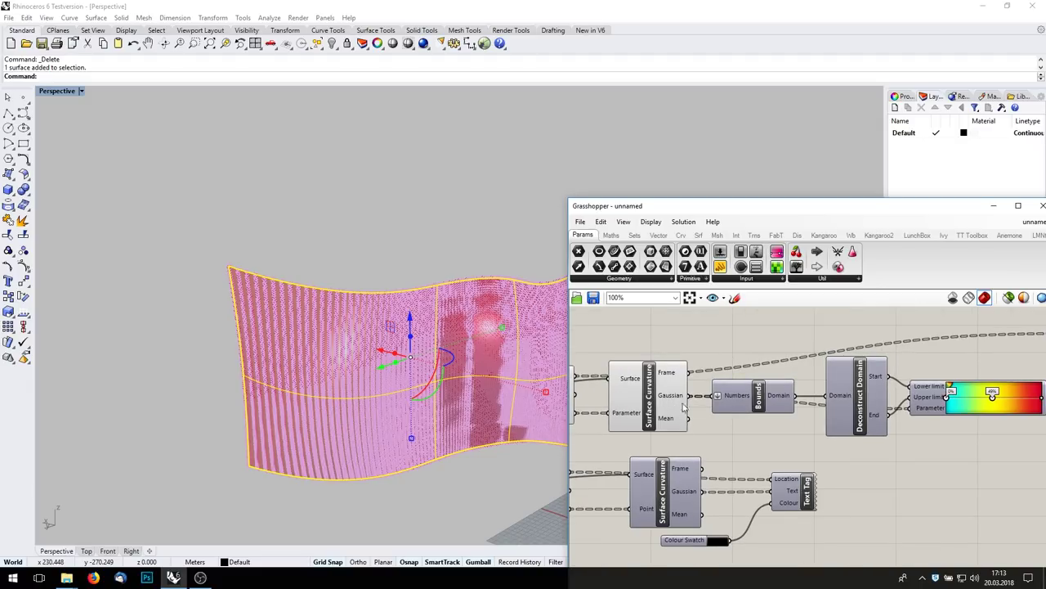
{"action": "right_click_drag", "start_coordinate": [871, 375], "coordinate": [811, 375]}
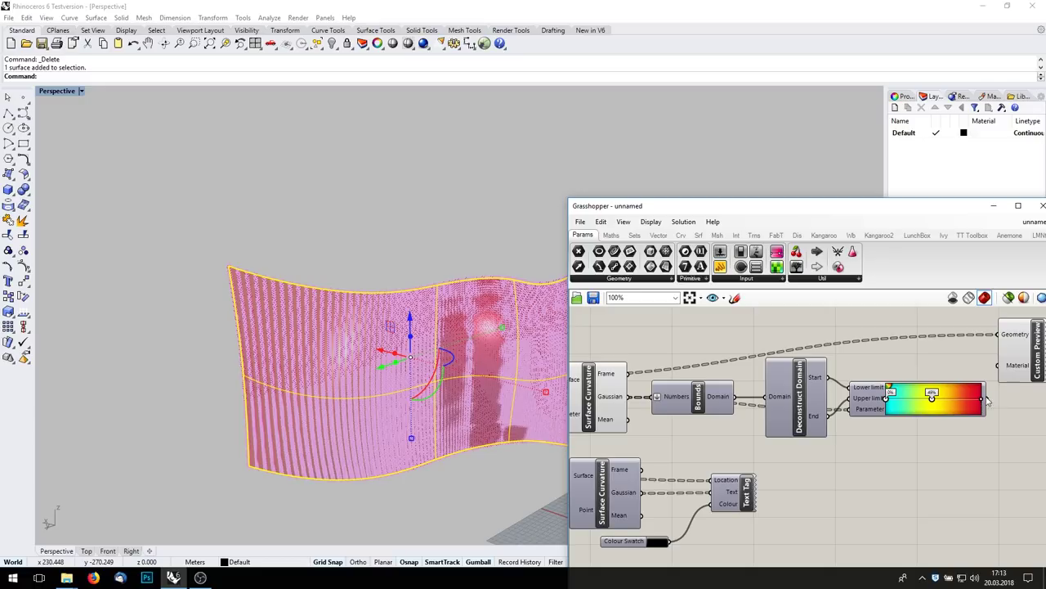
{"action": "left_click_drag", "start_coordinate": [993, 404], "coordinate": [998, 365]}
Step: Turn off the preview of the Surface parameter and deselect the surface in the Rhino viewport
{"action": "mouse_move", "coordinate": [532, 384]}
{"action": "right_mouse_down"}
{"action": "mouse_move", "coordinate": [486, 363]}
{"action": "mouse_move", "coordinate": [523, 384]}
{"action": "right_mouse_up"}
{"action": "right_click_drag", "start_coordinate": [647, 447], "coordinate": [1037, 364]}
{"action": "scroll", "coordinate": [1037, 365], "scroll_direction": "down", "scroll_amount": 3}
{"action": "left_click", "coordinate": [750, 418]}
{"action": "middle_click", "coordinate": [756, 416]}
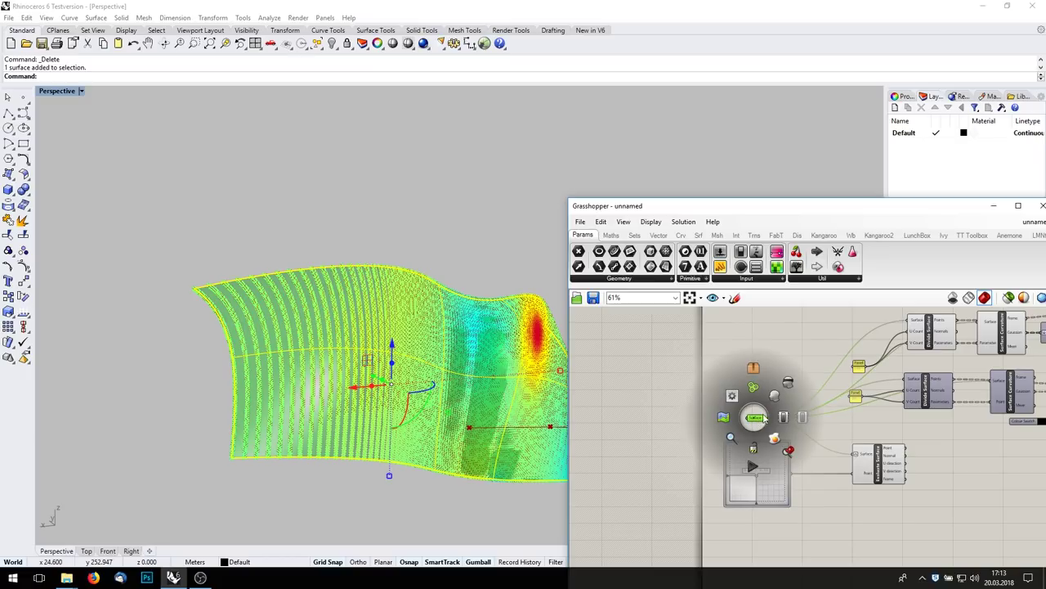
{"action": "left_click", "coordinate": [784, 384]}
{"action": "mouse_move", "coordinate": [524, 376]}
{"action": "right_mouse_down"}
{"action": "mouse_move", "coordinate": [422, 351]}
{"action": "mouse_move", "coordinate": [500, 375]}
{"action": "mouse_move", "coordinate": [458, 360]}
{"action": "mouse_move", "coordinate": [496, 373]}
{"action": "mouse_move", "coordinate": [489, 384]}
{"action": "right_mouse_up"}
{"action": "scroll", "coordinate": [459, 359], "scroll_direction": "down", "scroll_amount": 7}
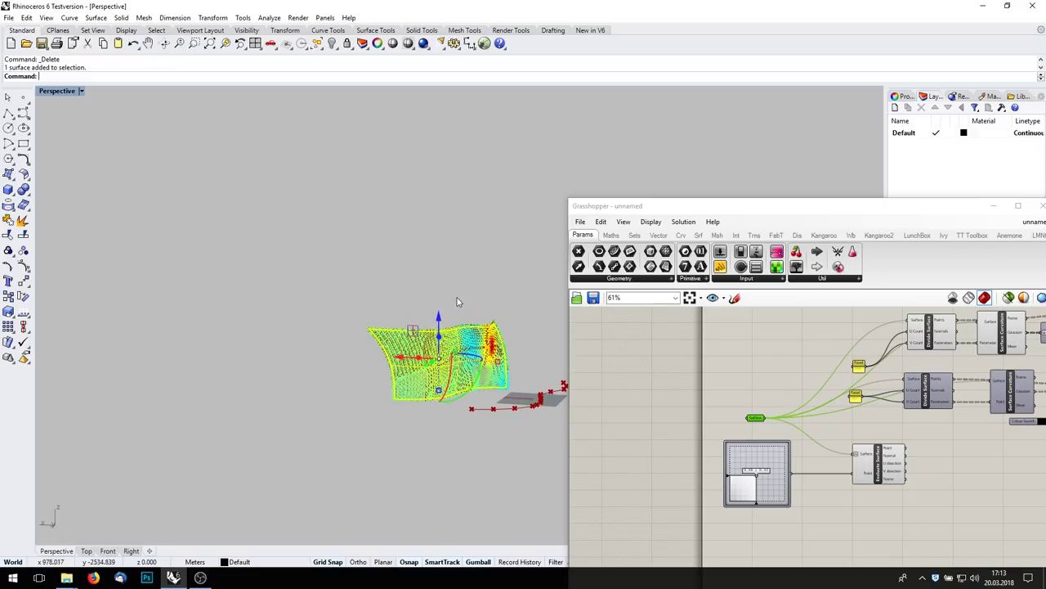
{"action": "left_click", "coordinate": [464, 304]}
{"action": "scroll", "coordinate": [488, 360], "scroll_direction": "up", "scroll_amount": 8}
Step: Move the gradient's cyan and red grips inward and its yellow grip closer to the cyan end
{"action": "right_click_drag", "start_coordinate": [883, 374], "coordinate": [738, 467]}
{"action": "right_click_drag", "start_coordinate": [1019, 404], "coordinate": [817, 413]}
{"action": "scroll", "coordinate": [864, 423], "scroll_direction": "up", "scroll_amount": 3}
{"action": "left_click_drag", "start_coordinate": [825, 426], "coordinate": [823, 423]}
{"action": "left_click_drag", "start_coordinate": [926, 426], "coordinate": [850, 424]}
{"action": "right_click_drag", "start_coordinate": [421, 418], "coordinate": [470, 331]}
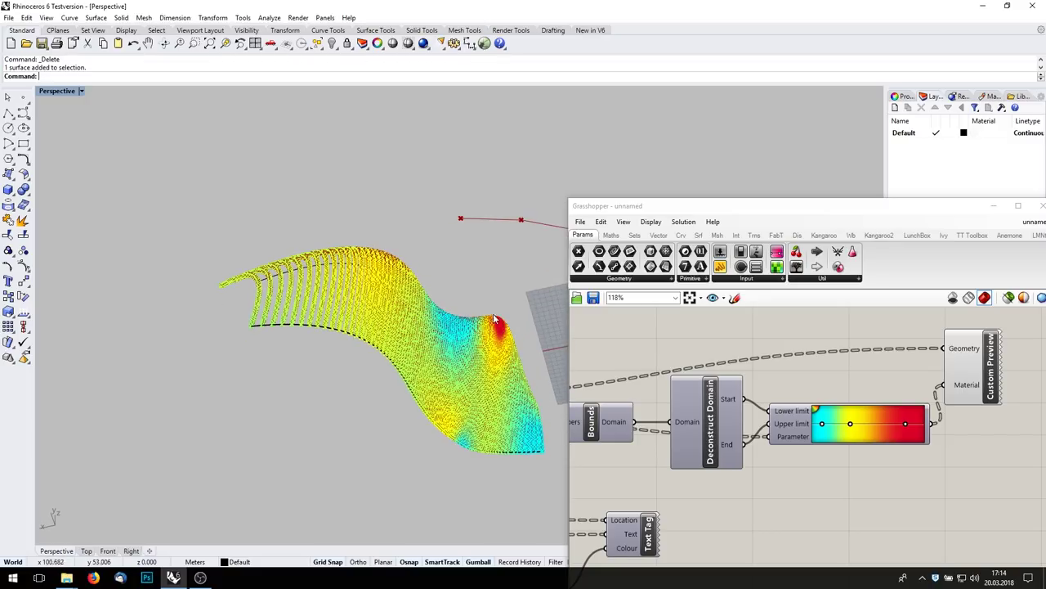
{"action": "right_click_drag", "start_coordinate": [507, 331], "coordinate": [439, 460]}
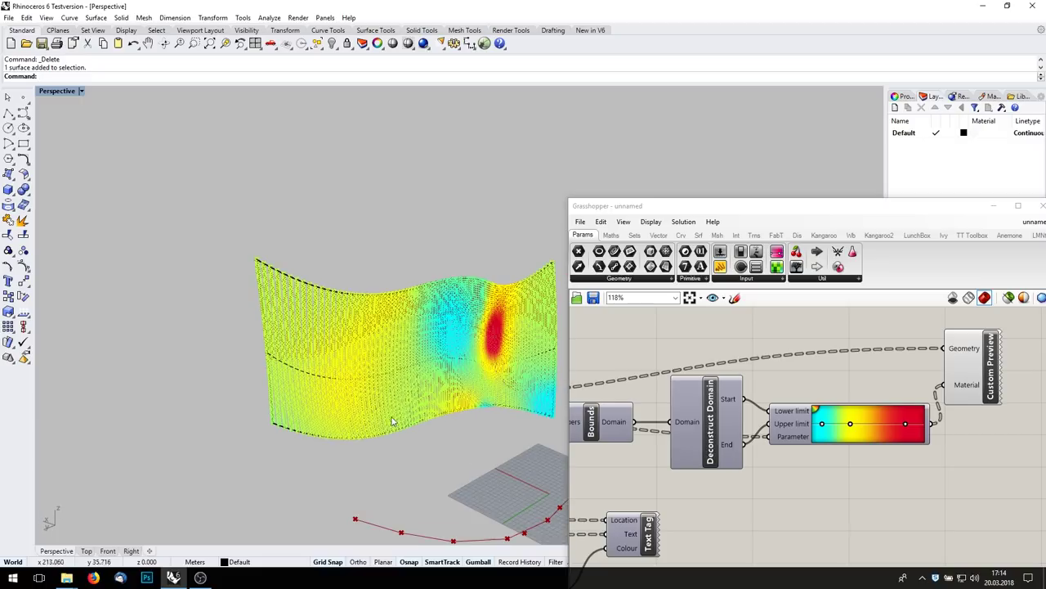
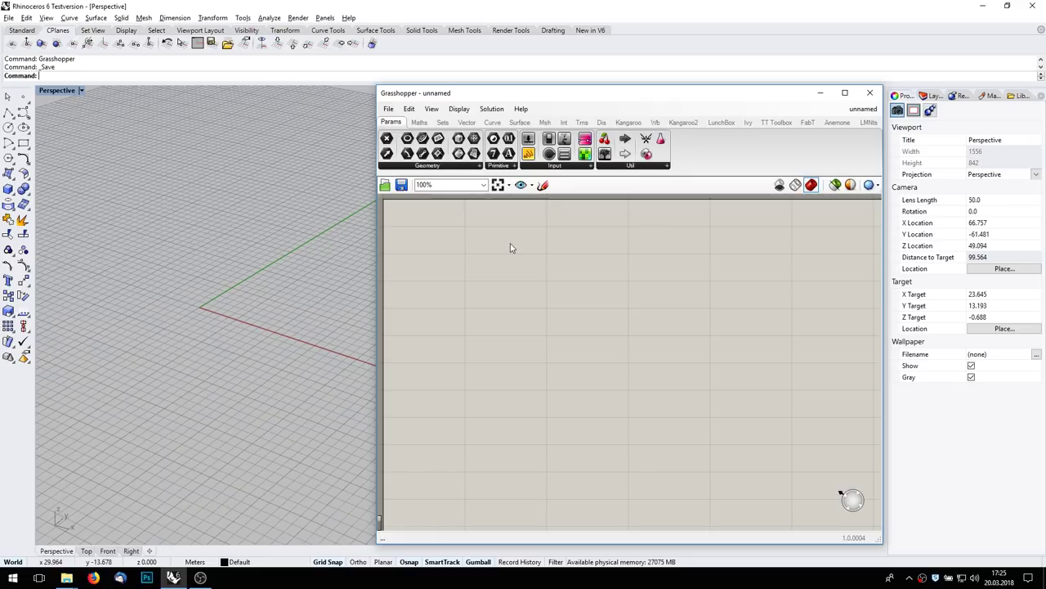
Step: Add a Sphere component to the empty Grasshopper canvas
{"action": "right_click_drag", "start_coordinate": [463, 251], "coordinate": [470, 264]}
{"action": "double_click", "coordinate": [502, 294]}
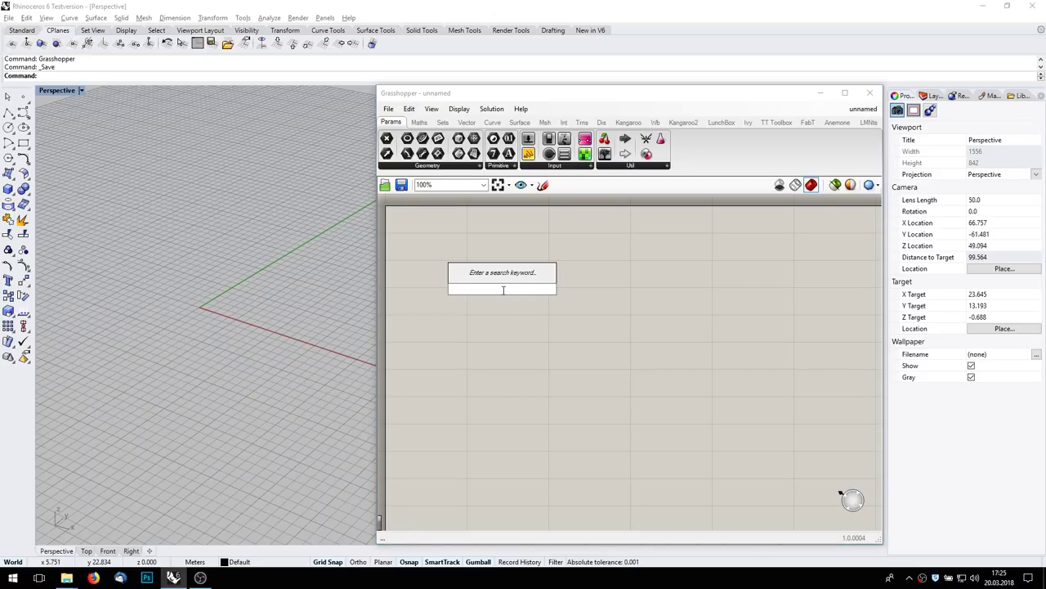
{"action": "type", "text": "Sphere"}
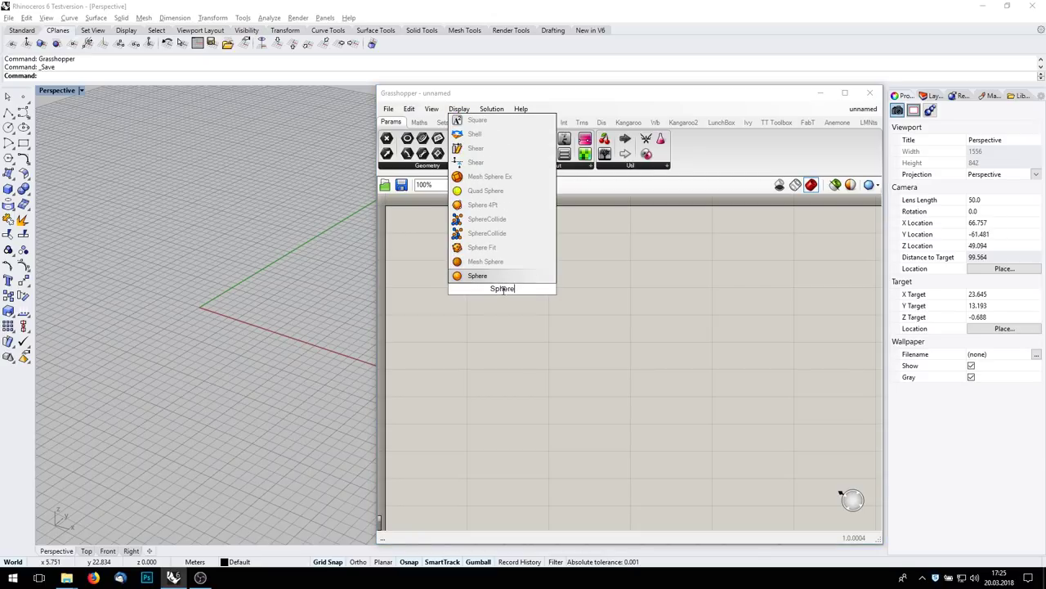
{"action": "key", "text": "Return"}
Step: Add a panel containing 25, connect it to the Sphere's Radius input, and line it up beside that input
{"action": "right_click_drag", "start_coordinate": [456, 282], "coordinate": [577, 313]}
{"action": "double_click", "coordinate": [559, 322]}
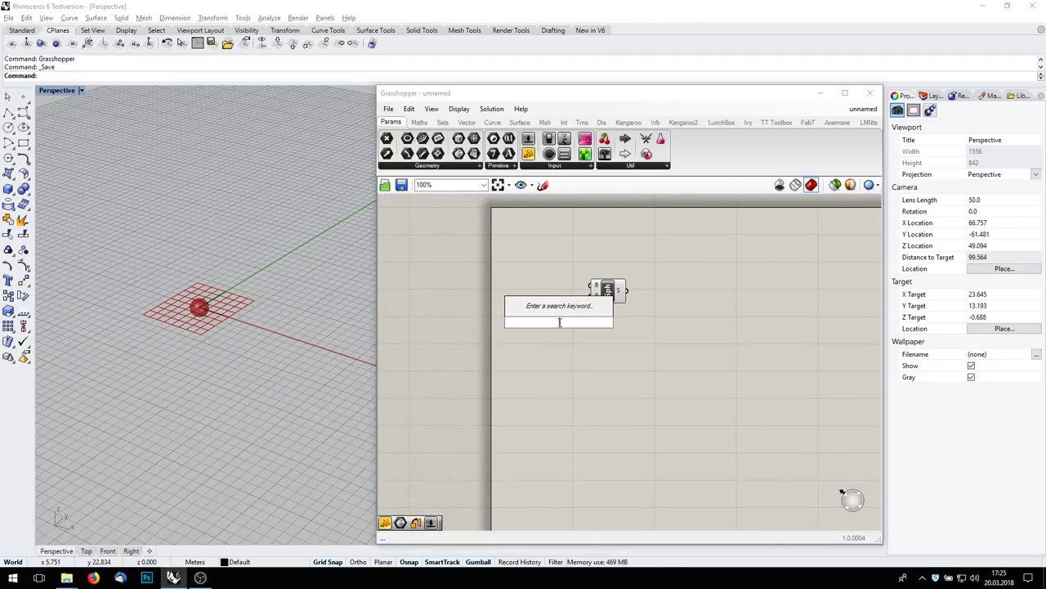
{"action": "type", "text": "//25"}
{"action": "key", "text": "Return"}
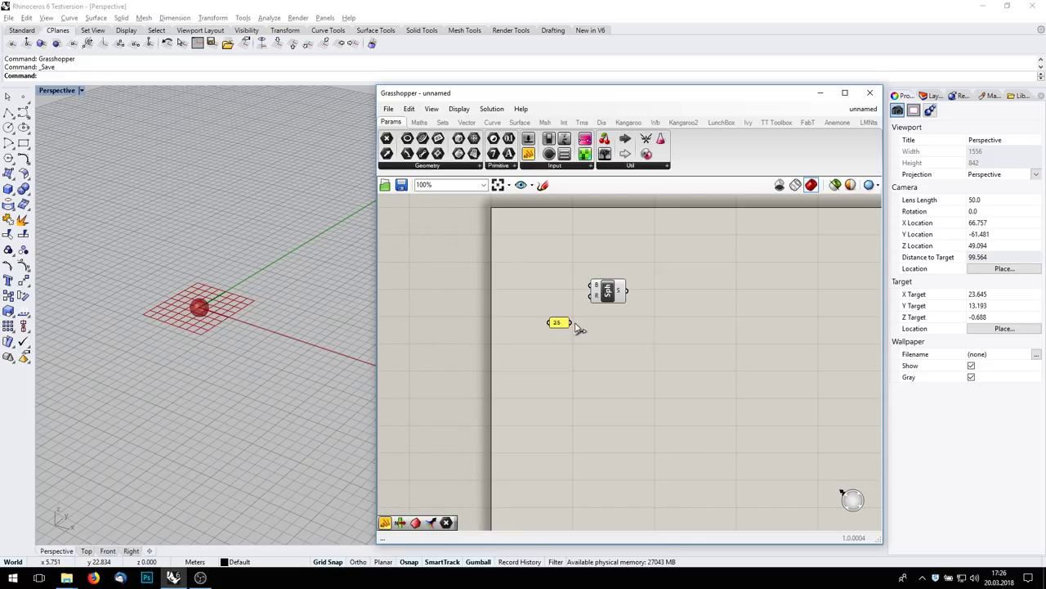
{"action": "left_click_drag", "start_coordinate": [572, 324], "coordinate": [597, 289]}
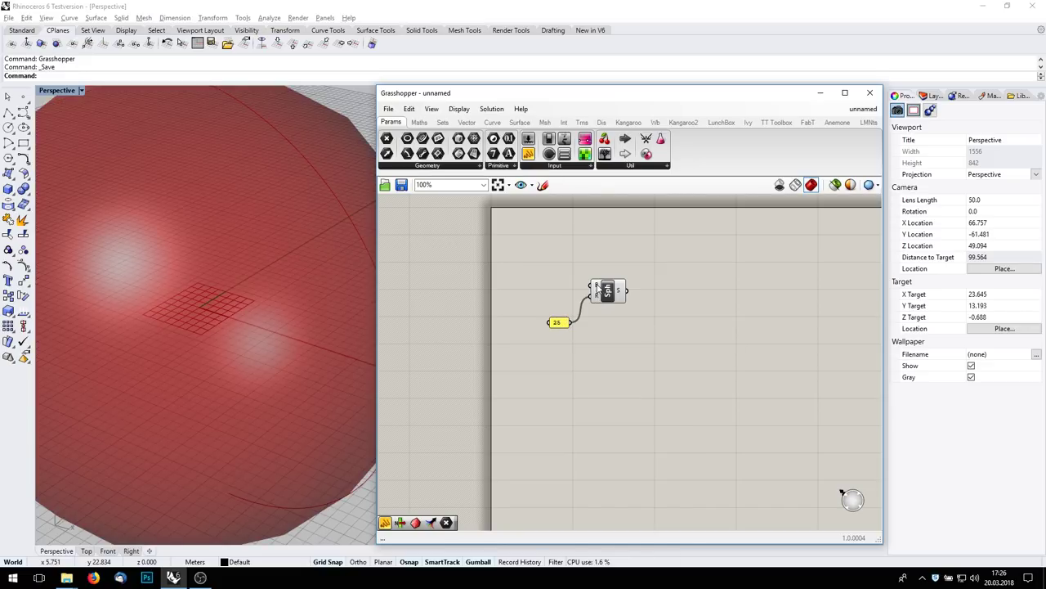
{"action": "left_click_drag", "start_coordinate": [562, 326], "coordinate": [561, 300]}
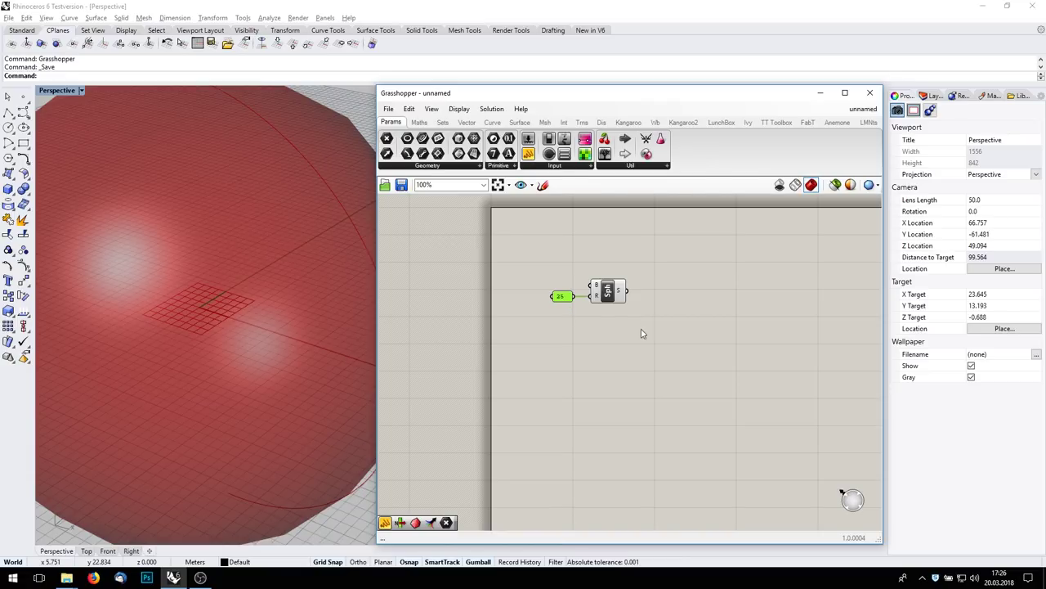
{"action": "scroll", "coordinate": [246, 213], "scroll_direction": "down", "scroll_amount": 5}
{"action": "mouse_move", "coordinate": [253, 215]}
{"action": "right_mouse_down"}
{"action": "mouse_move", "coordinate": [253, 261]}
{"action": "mouse_move", "coordinate": [273, 242]}
{"action": "mouse_move", "coordinate": [255, 230]}
{"action": "right_mouse_up"}
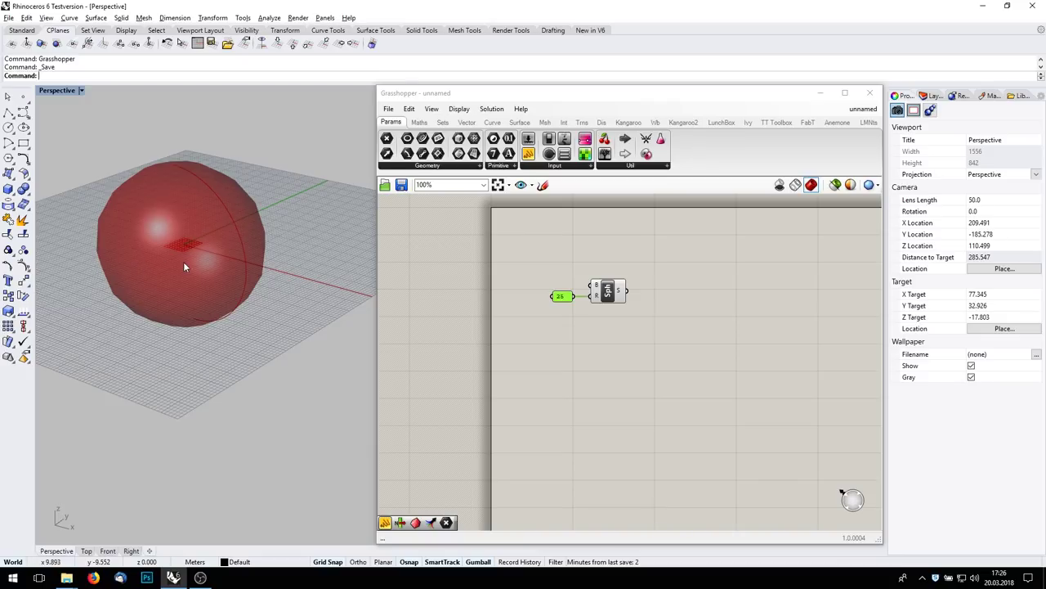
{"action": "double_click", "coordinate": [709, 352]}
{"action": "type", "text": "p"}
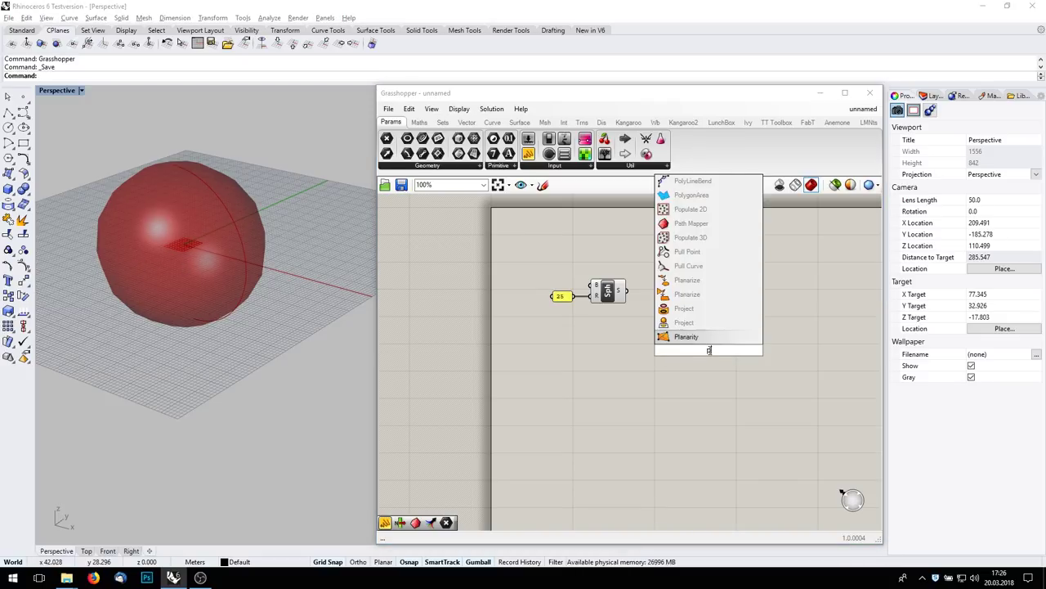
{"action": "type", "text": "olpula"}
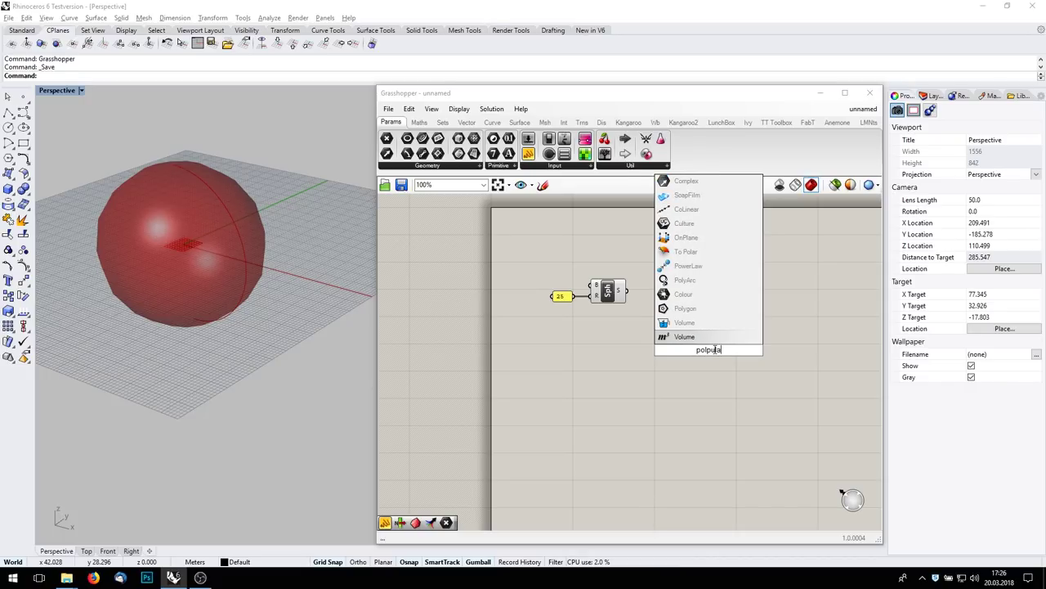
{"action": "type", "text": "te"}
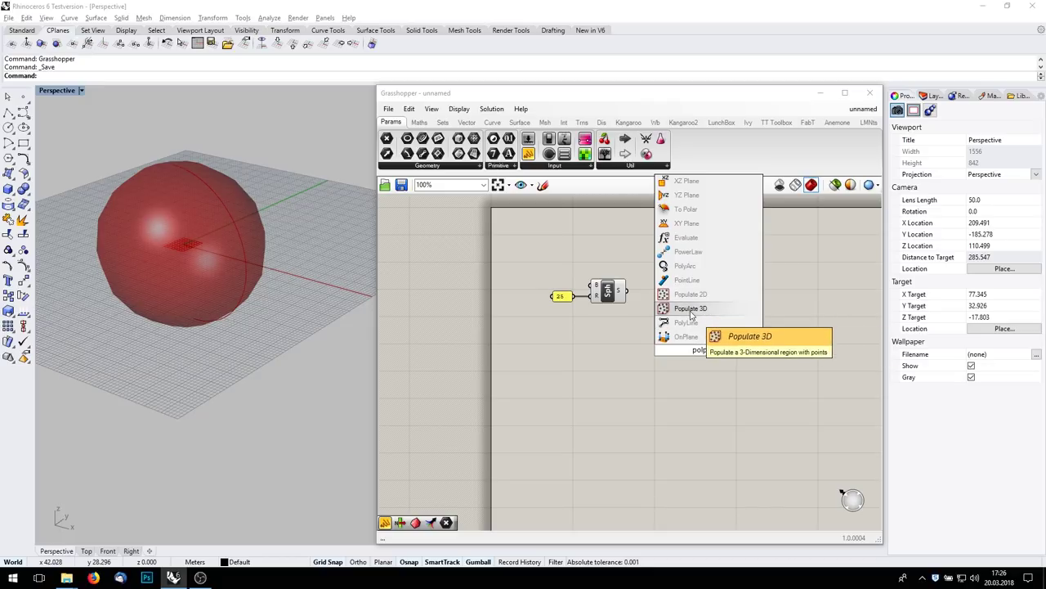
{"action": "type", "text": " ge"}
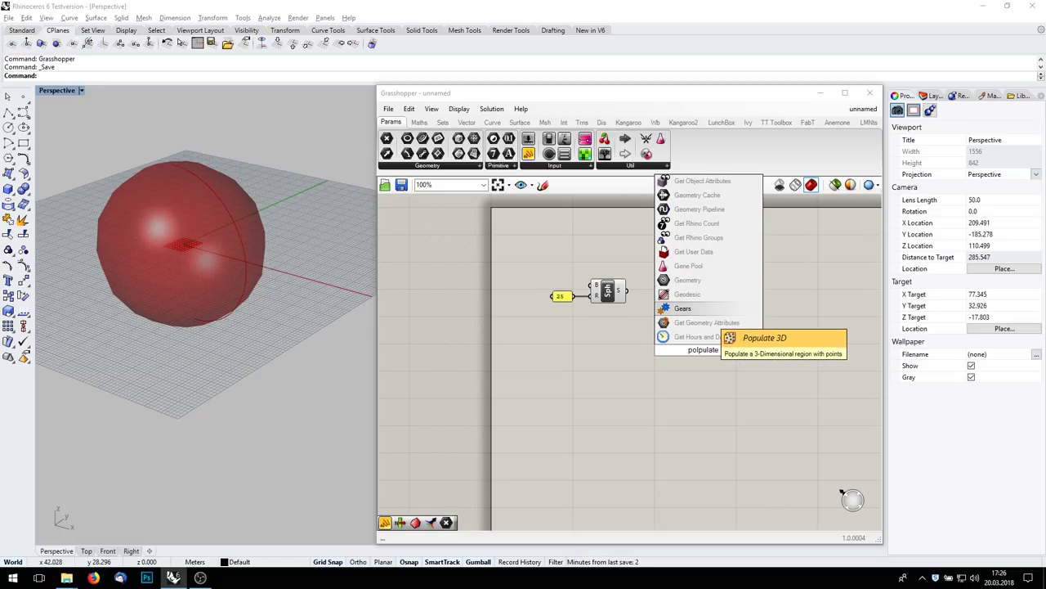
{"action": "type", "text": " ge"}
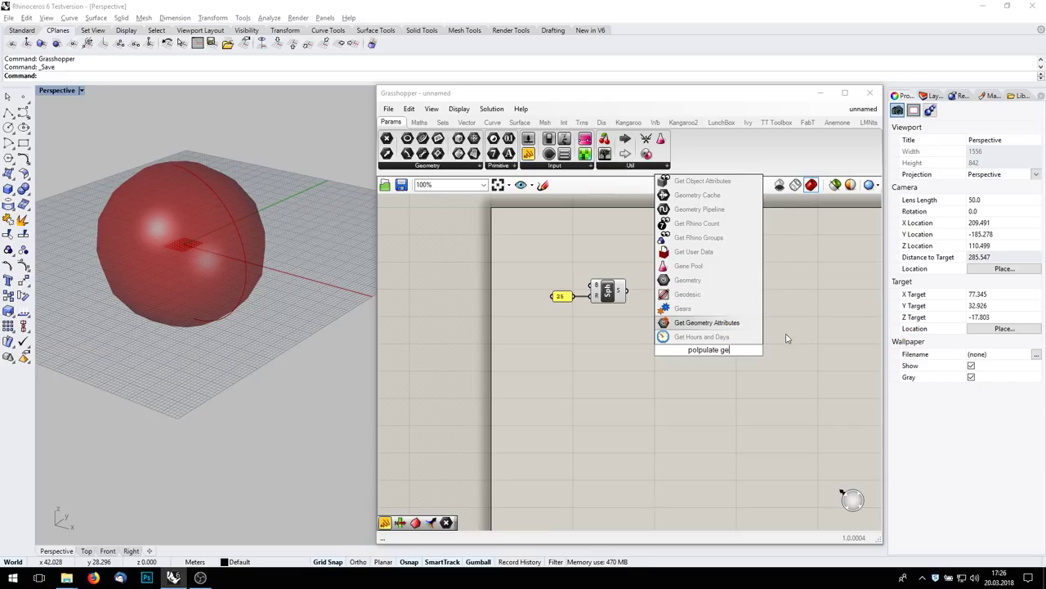
{"action": "left_click", "coordinate": [763, 414]}
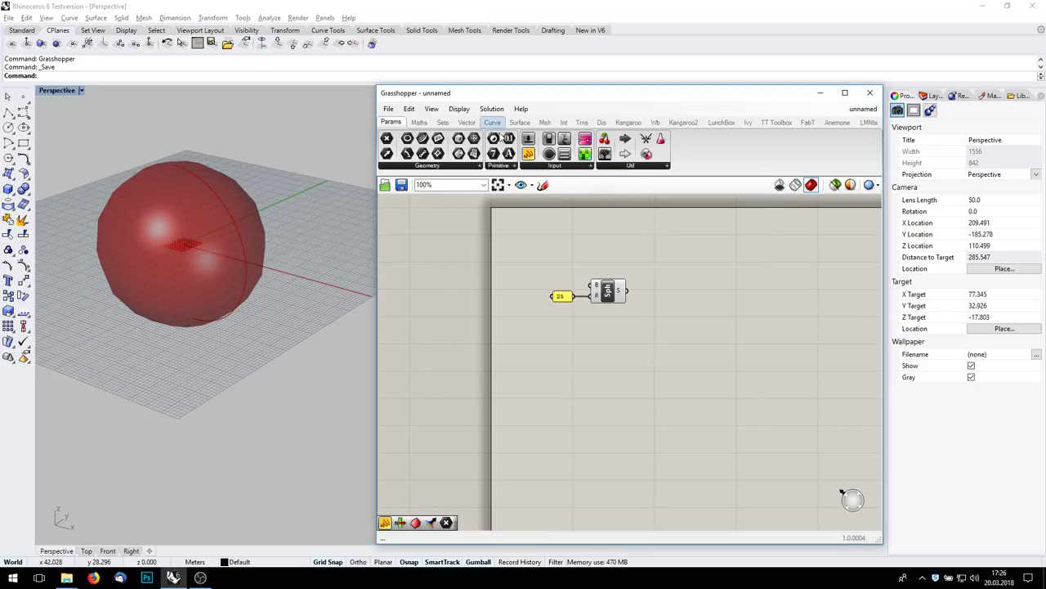
Step: Add a Populate Geometry component and connect the Sphere output to its Geometry input
{"action": "left_click", "coordinate": [466, 122]}
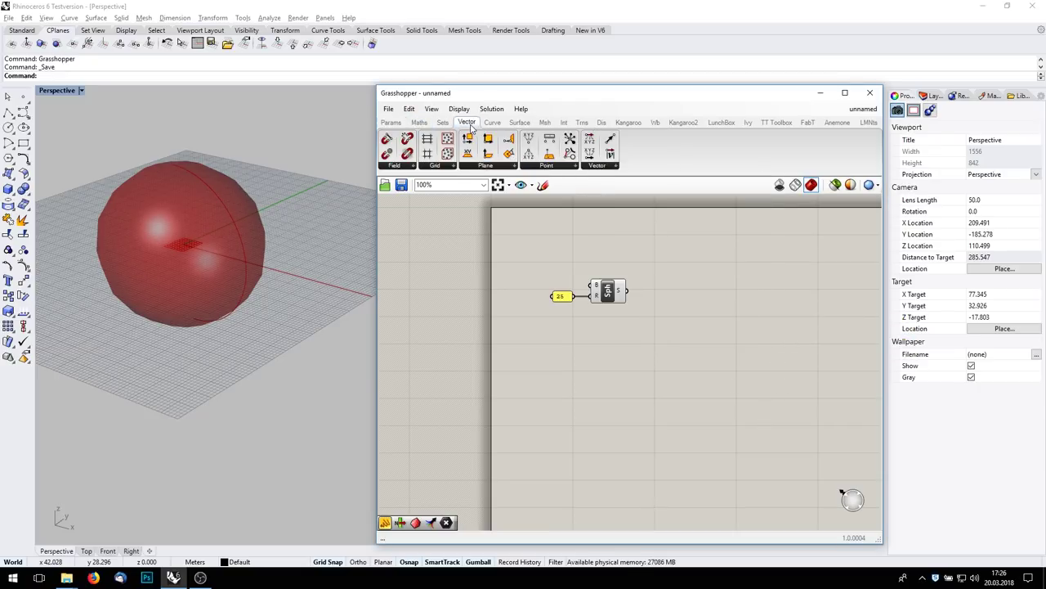
{"action": "left_click", "coordinate": [448, 167]}
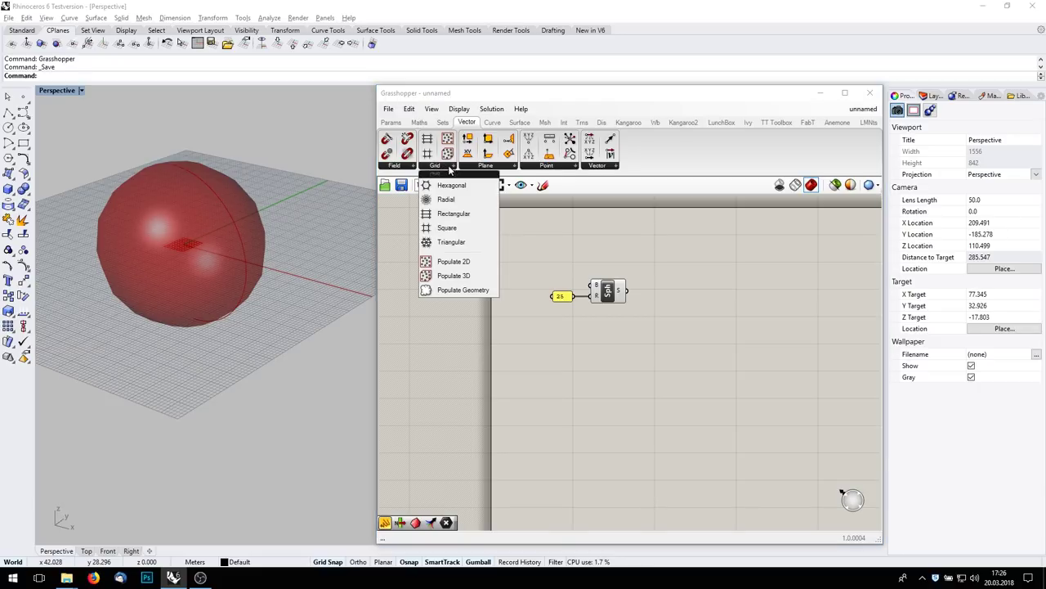
{"action": "left_click", "coordinate": [464, 290]}
{"action": "left_click", "coordinate": [687, 304]}
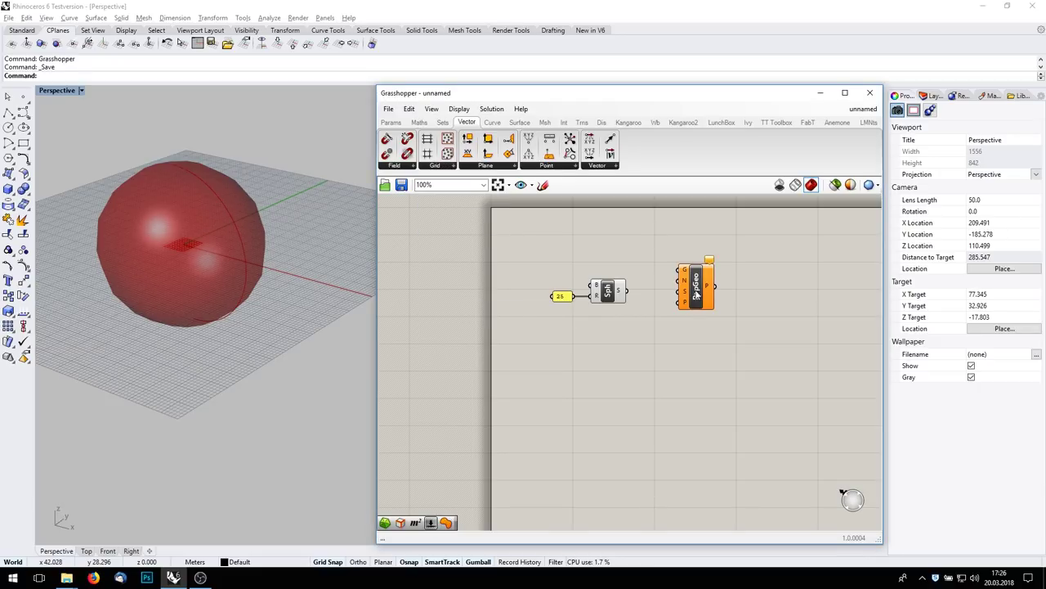
{"action": "left_click_drag", "start_coordinate": [627, 290], "coordinate": [668, 291]}
{"action": "right_click_drag", "start_coordinate": [234, 247], "coordinate": [302, 284]}
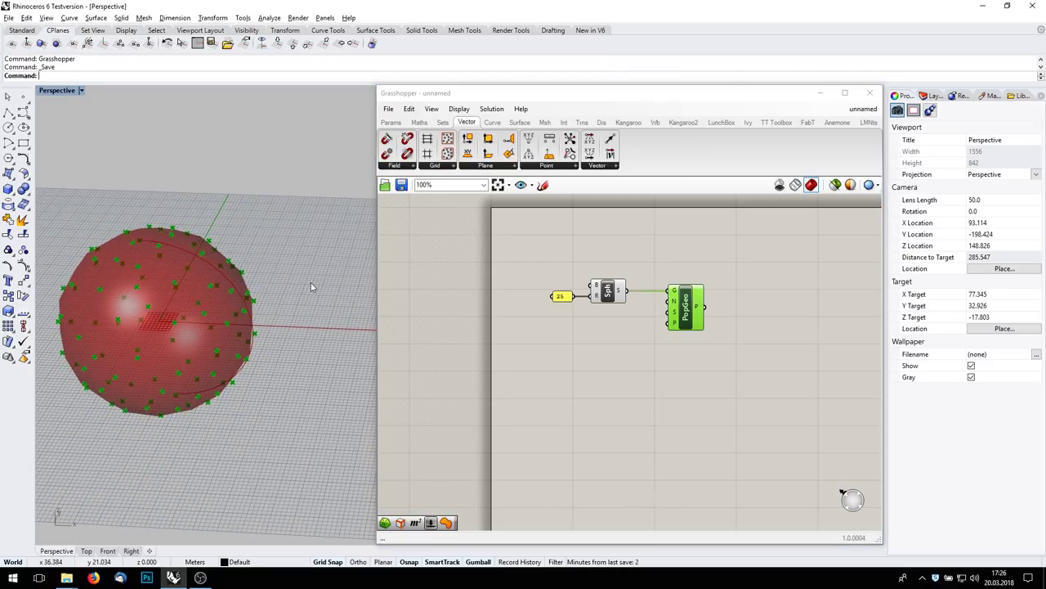
{"action": "double_click", "coordinate": [573, 315]}
{"action": "type", "text": "//"}
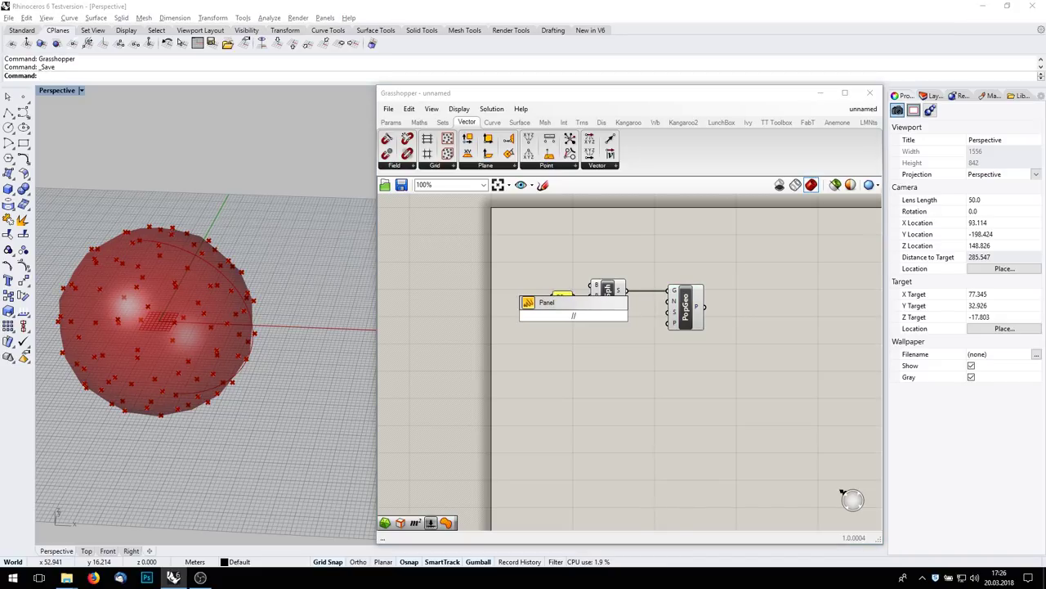
{"action": "type", "text": "0<10"}
{"action": "key", "text": "Return"}
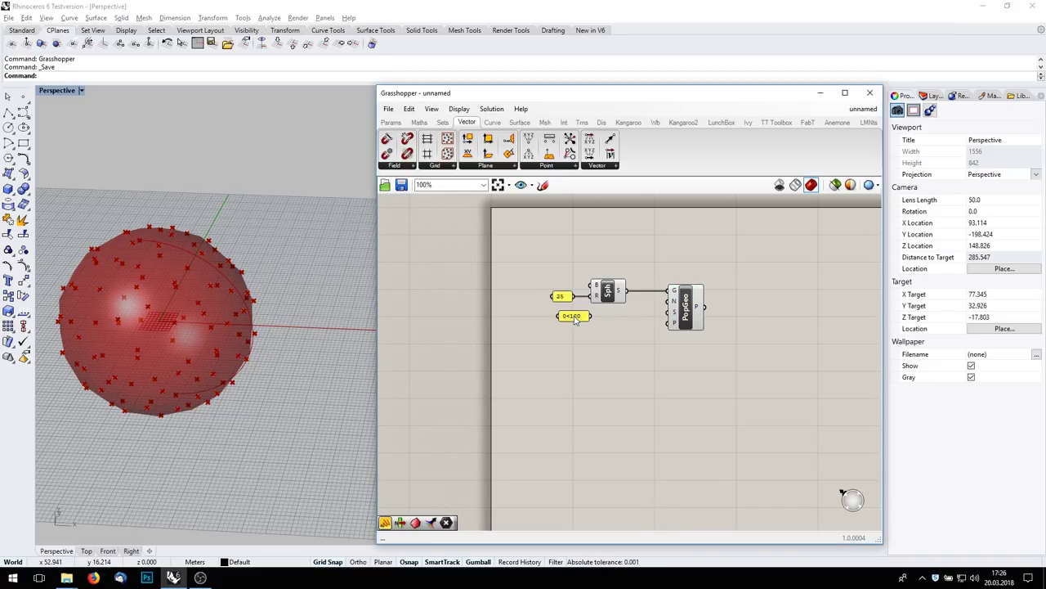
Step: Add a number slider, connect it to Populate Geometry's Count input, and set it to 85
{"action": "double_click", "coordinate": [569, 327]}
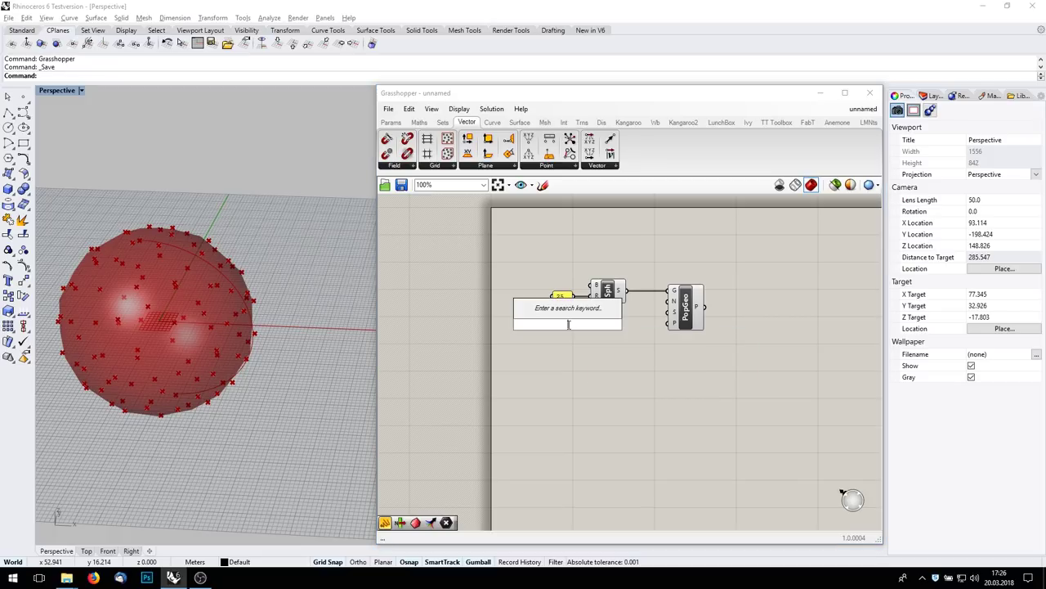
{"action": "type", "text": "0<10"}
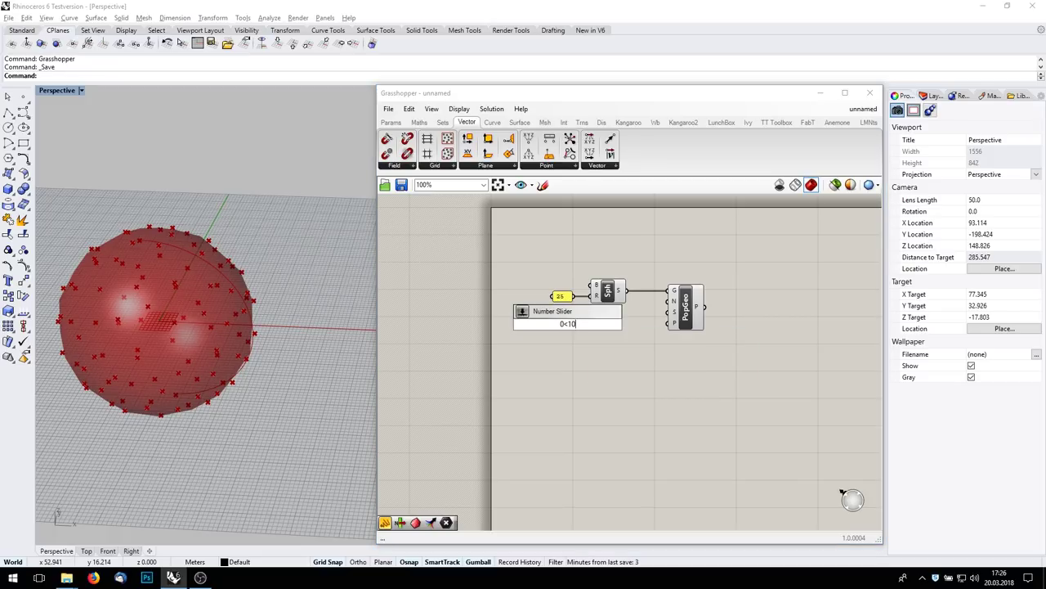
{"action": "key", "text": "Return"}
{"action": "left_click_drag", "start_coordinate": [613, 324], "coordinate": [668, 301]}
{"action": "left_click_drag", "start_coordinate": [554, 324], "coordinate": [600, 326]}
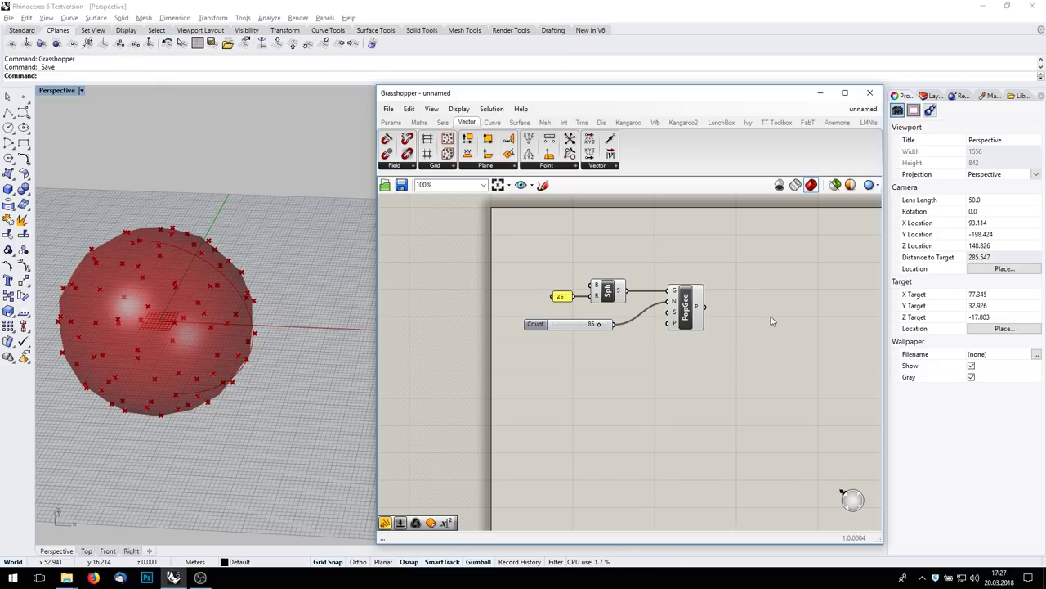
Step: Add a Surface Closest Point component and connect the Population output to its Point input and the Sphere output to its Surface input
{"action": "right_click_drag", "start_coordinate": [838, 214], "coordinate": [750, 243]}
{"action": "right_click_drag", "start_coordinate": [166, 301], "coordinate": [190, 305]}
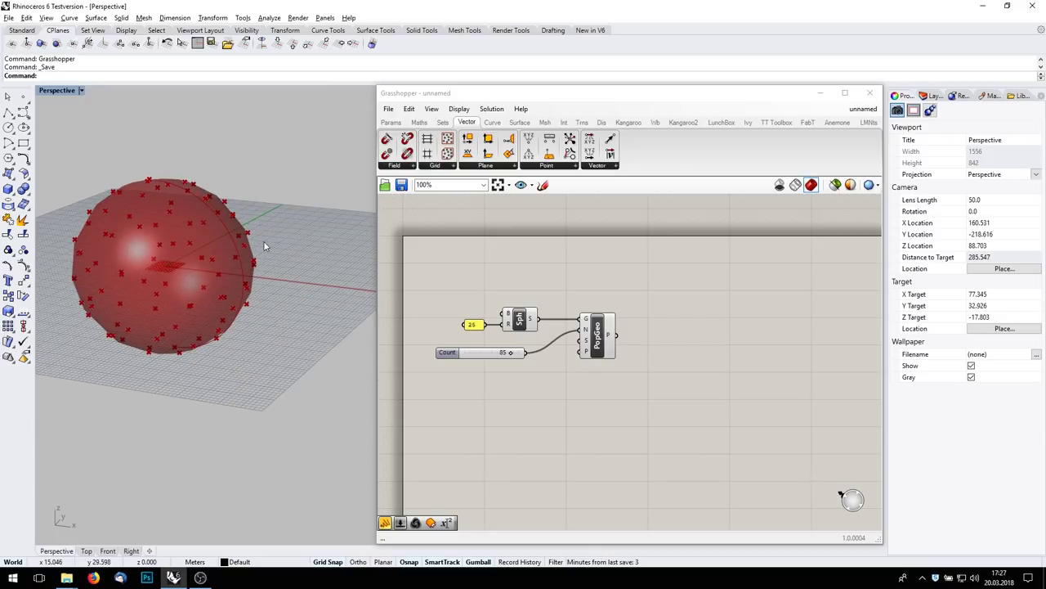
{"action": "right_click_drag", "start_coordinate": [149, 190], "coordinate": [198, 263]}
{"action": "right_click_drag", "start_coordinate": [195, 227], "coordinate": [220, 259]}
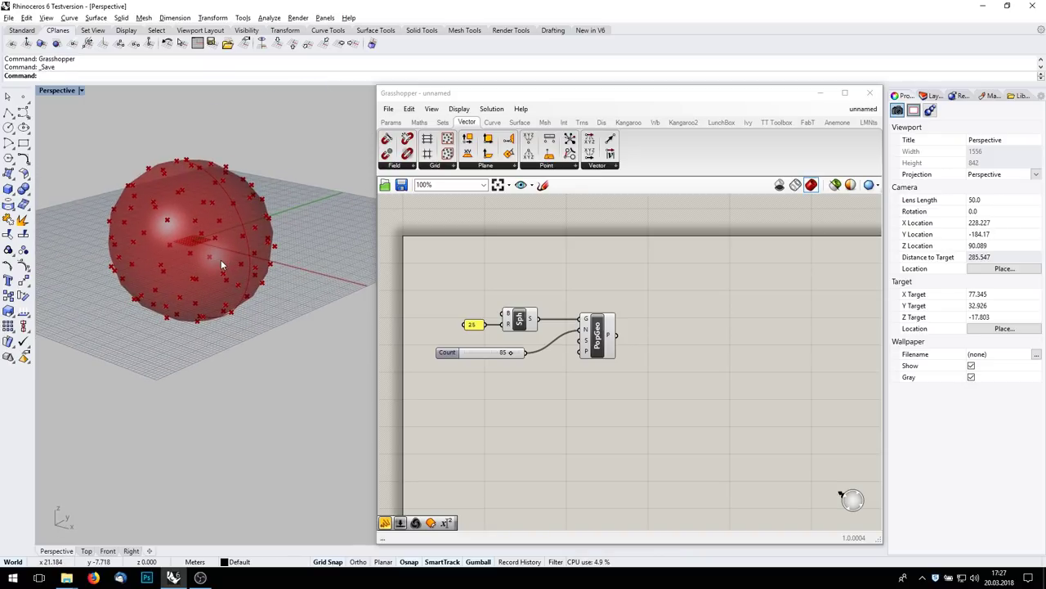
{"action": "double_click", "coordinate": [734, 357]}
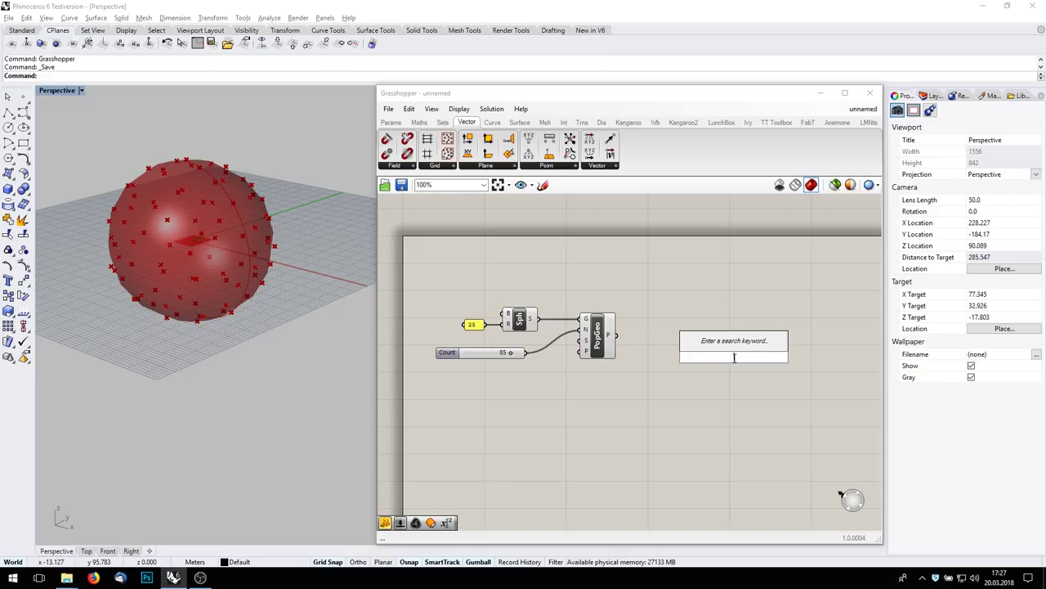
{"action": "type", "text": "surface"}
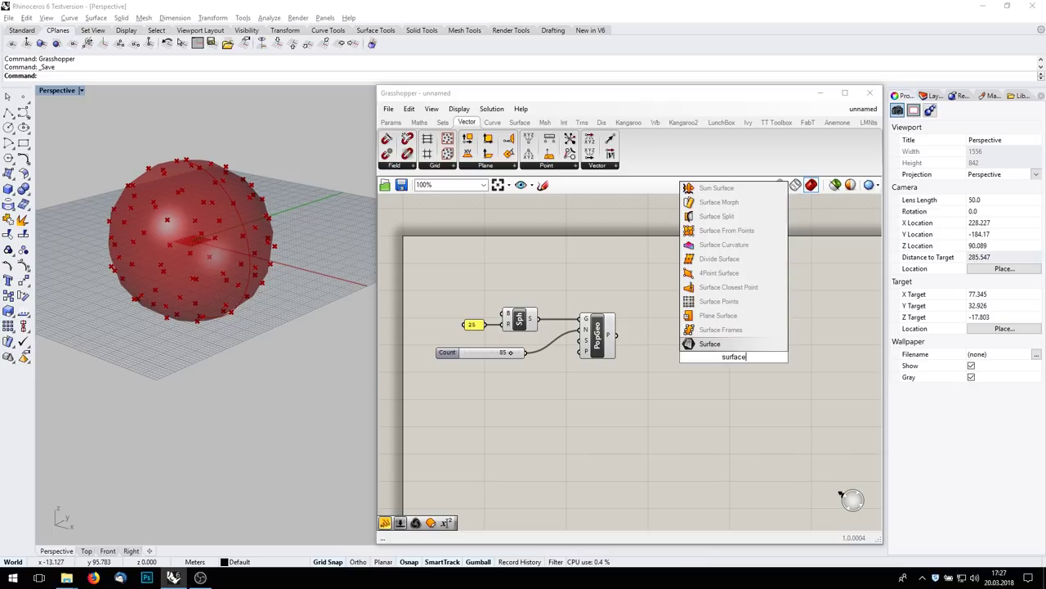
{"action": "left_click", "coordinate": [724, 287]}
{"action": "left_click_drag", "start_coordinate": [615, 335], "coordinate": [670, 351]}
{"action": "left_click_drag", "start_coordinate": [538, 318], "coordinate": [659, 352]}
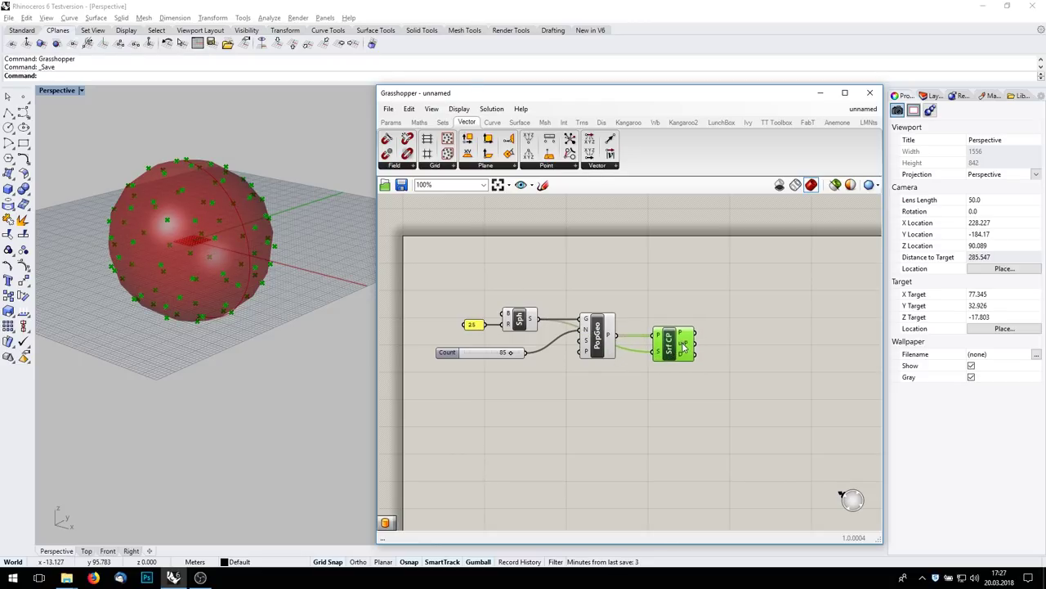
Step: Show full names on all components and space out the panel, Sphere, Populate Geometry and Surface Closest Point so they no longer overlap
{"action": "left_click", "coordinate": [459, 108]}
{"action": "left_click", "coordinate": [471, 147]}
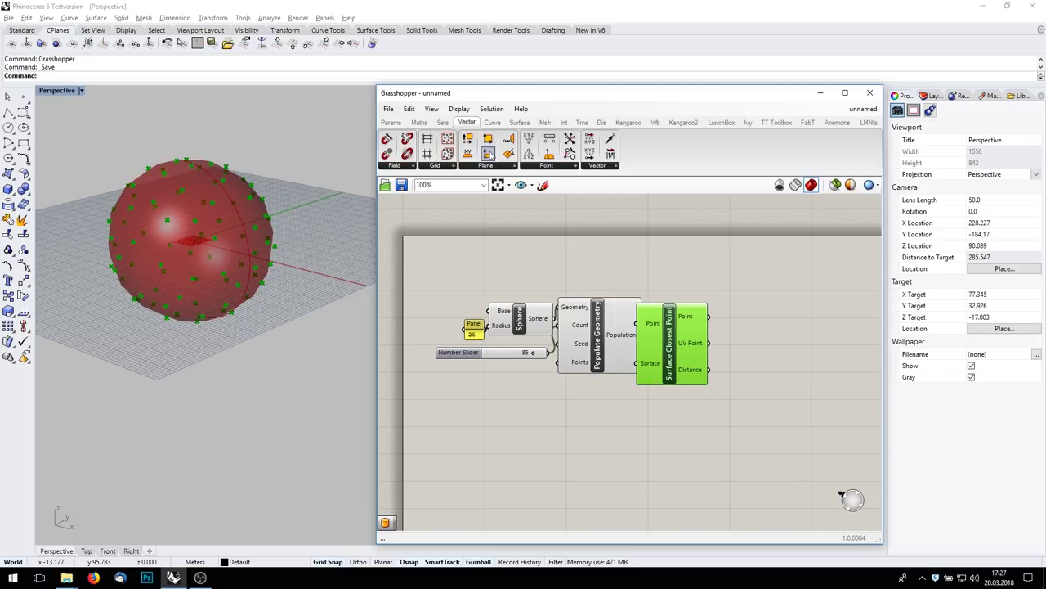
{"action": "left_click_drag", "start_coordinate": [654, 300], "coordinate": [720, 312]}
{"action": "left_click_drag", "start_coordinate": [535, 314], "coordinate": [559, 324]}
{"action": "right_click_drag", "start_coordinate": [728, 382], "coordinate": [668, 354]}
{"action": "right_click_drag", "start_coordinate": [438, 291], "coordinate": [597, 301]}
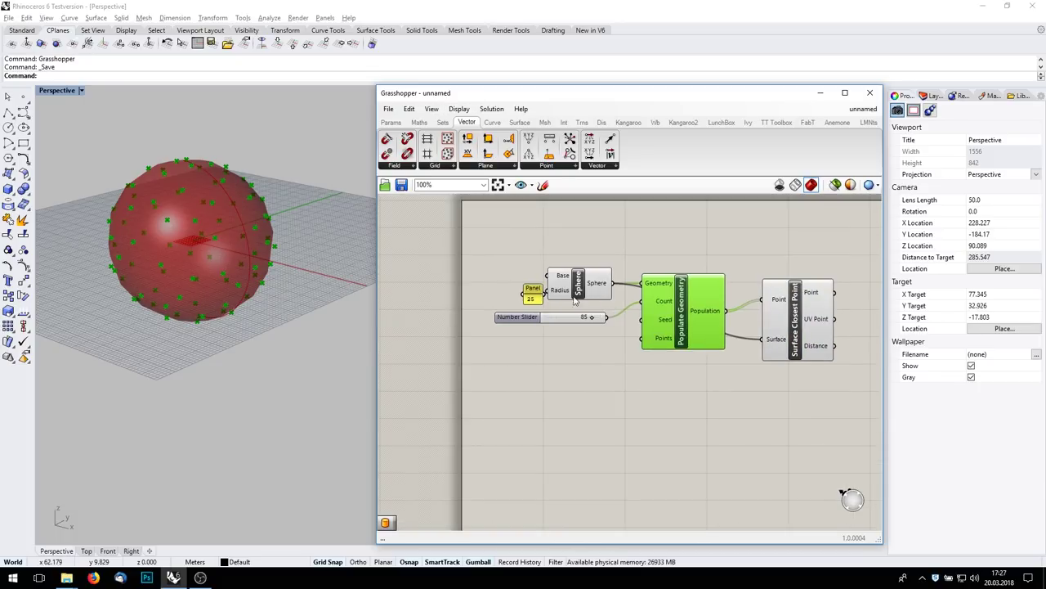
{"action": "left_click_drag", "start_coordinate": [540, 294], "coordinate": [526, 293]}
{"action": "right_click_drag", "start_coordinate": [737, 300], "coordinate": [592, 279]}
{"action": "right_click_drag", "start_coordinate": [737, 346], "coordinate": [721, 384]}
{"action": "left_click_drag", "start_coordinate": [639, 324], "coordinate": [637, 335]}
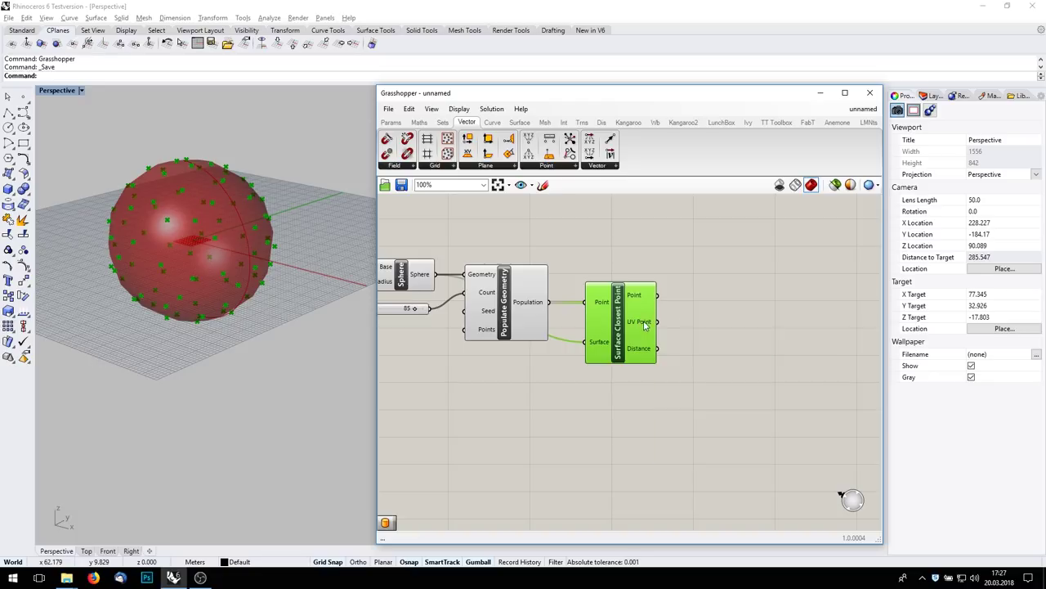
Step: Add an Evaluate Surface component and connect UV Point to its Point input and the Sphere output to its Surface input
{"action": "right_click_drag", "start_coordinate": [690, 325], "coordinate": [683, 364]}
{"action": "left_click", "coordinate": [769, 345]}
{"action": "double_click", "coordinate": [768, 345]}
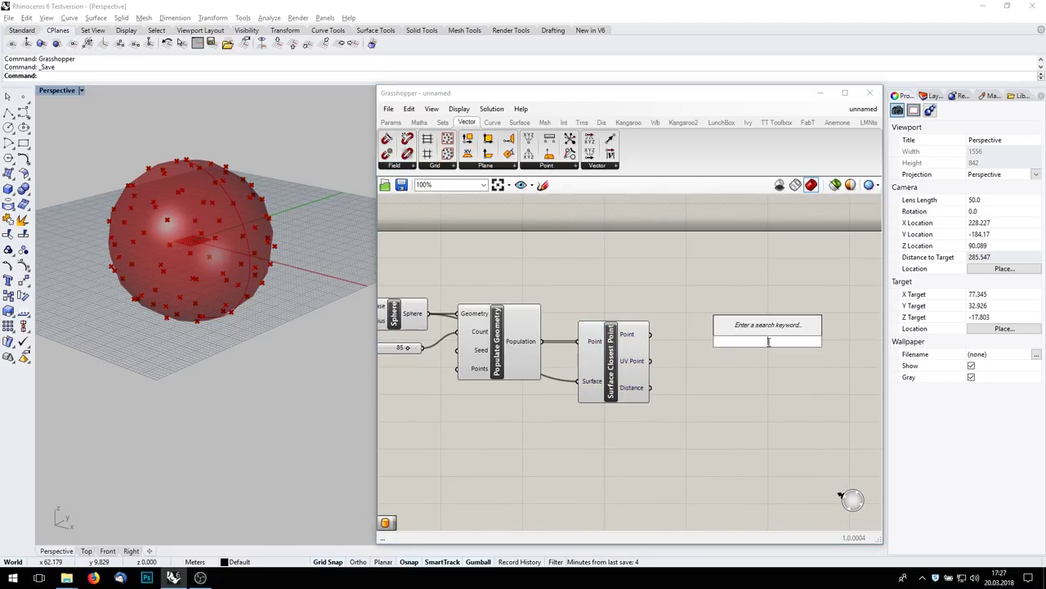
{"action": "type", "text": "eva"}
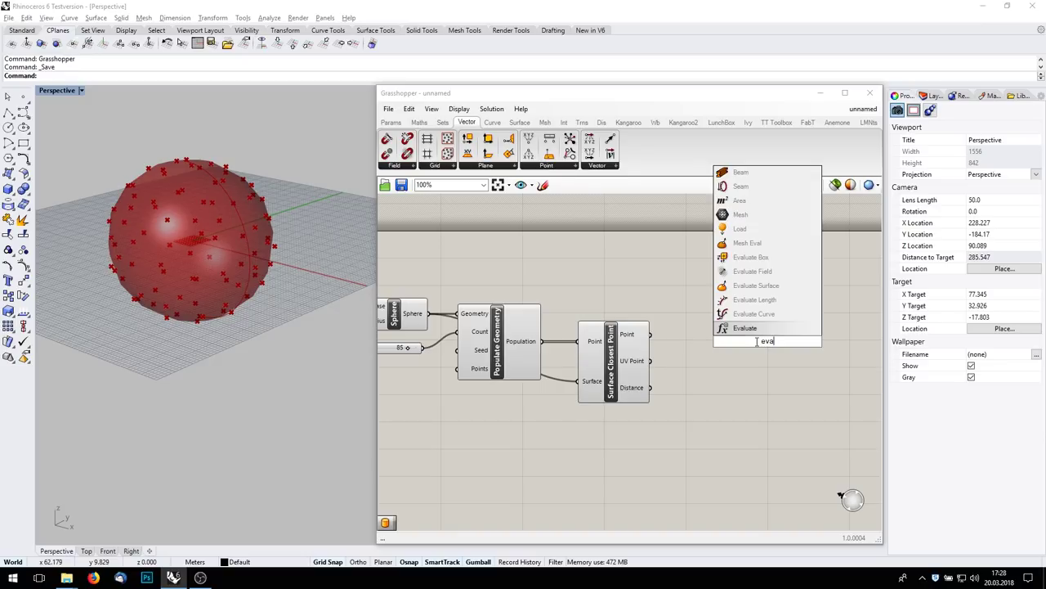
{"action": "left_click", "coordinate": [756, 286]}
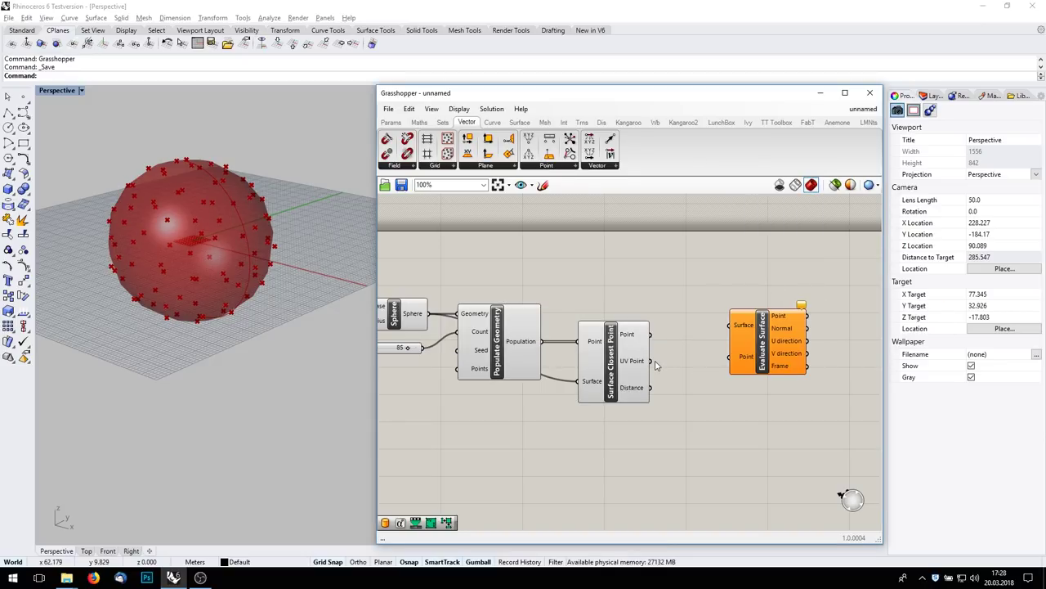
{"action": "left_click_drag", "start_coordinate": [651, 362], "coordinate": [716, 367]}
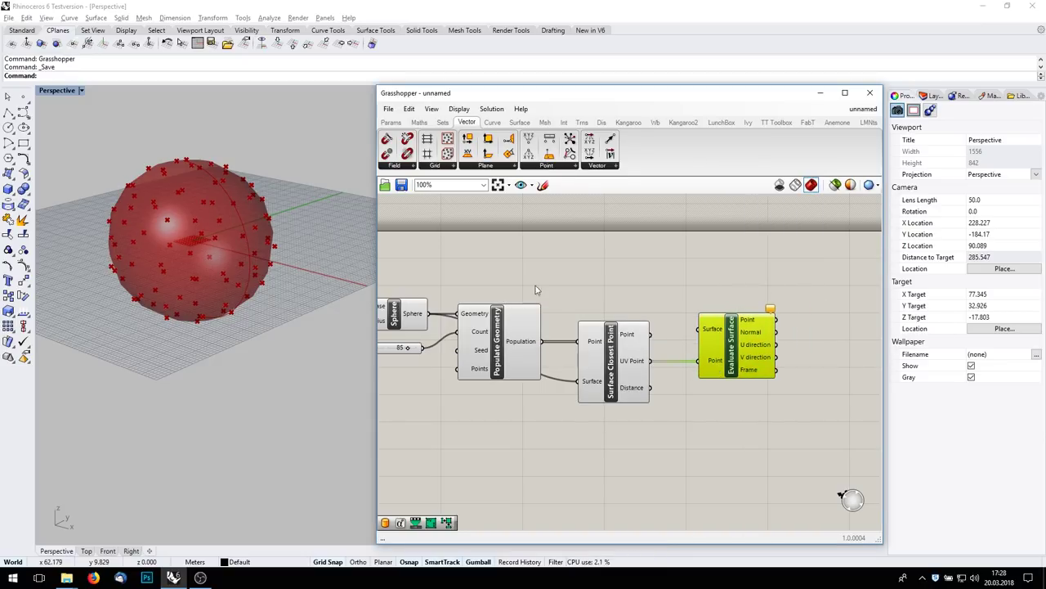
{"action": "scroll", "coordinate": [537, 345], "scroll_direction": "down", "scroll_amount": 1}
{"action": "left_click_drag", "start_coordinate": [482, 303], "coordinate": [725, 312]}
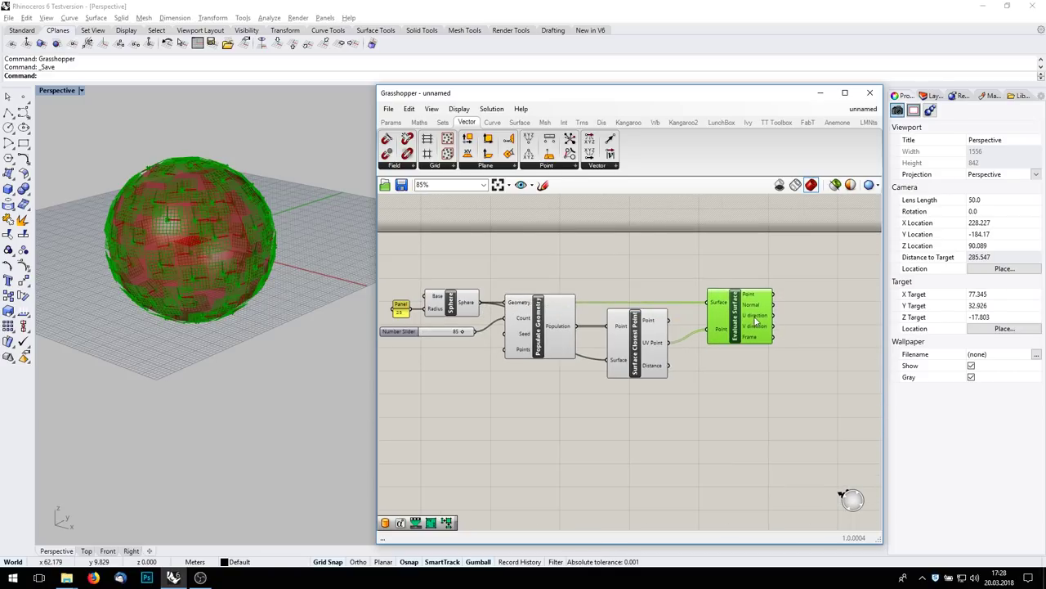
Step: Add a Cone component beside Evaluate Surface and connect the Frame output to its Base input
{"action": "mouse_move", "coordinate": [754, 309]}
{"action": "right_click_drag", "start_coordinate": [754, 308], "coordinate": [672, 320]}
{"action": "right_click_drag", "start_coordinate": [847, 417], "coordinate": [821, 420]}
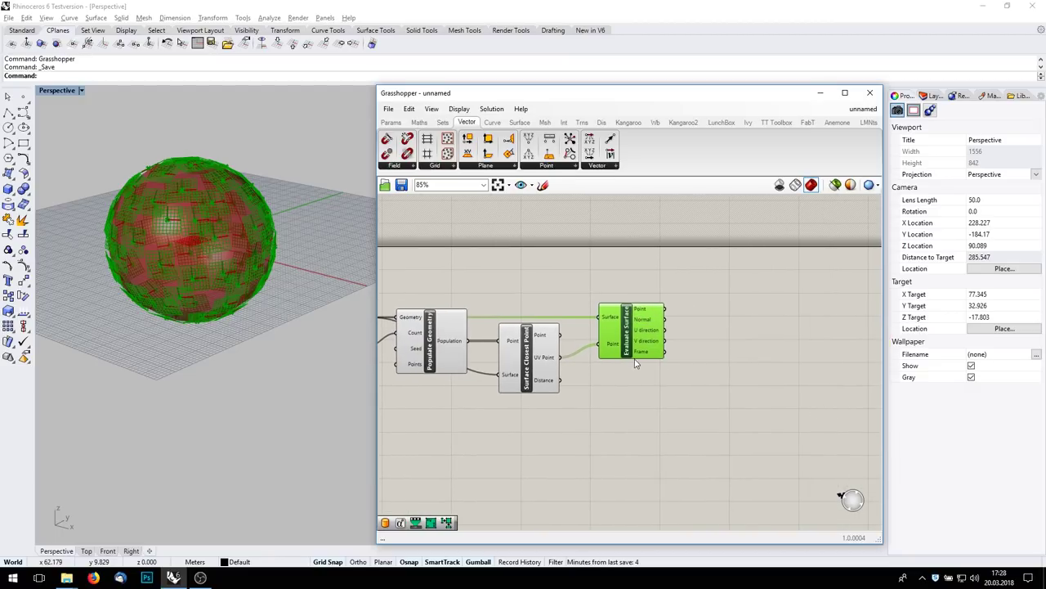
{"action": "mouse_move", "coordinate": [648, 356]}
{"action": "right_click_drag", "start_coordinate": [194, 241], "coordinate": [173, 263]}
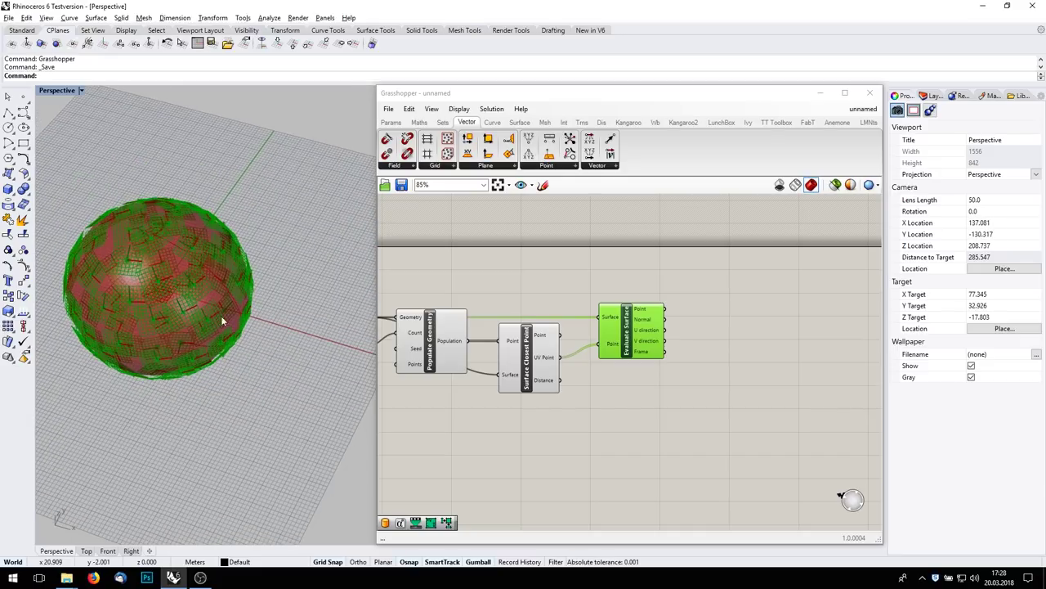
{"action": "double_click", "coordinate": [778, 311]}
{"action": "type", "text": "cone"}
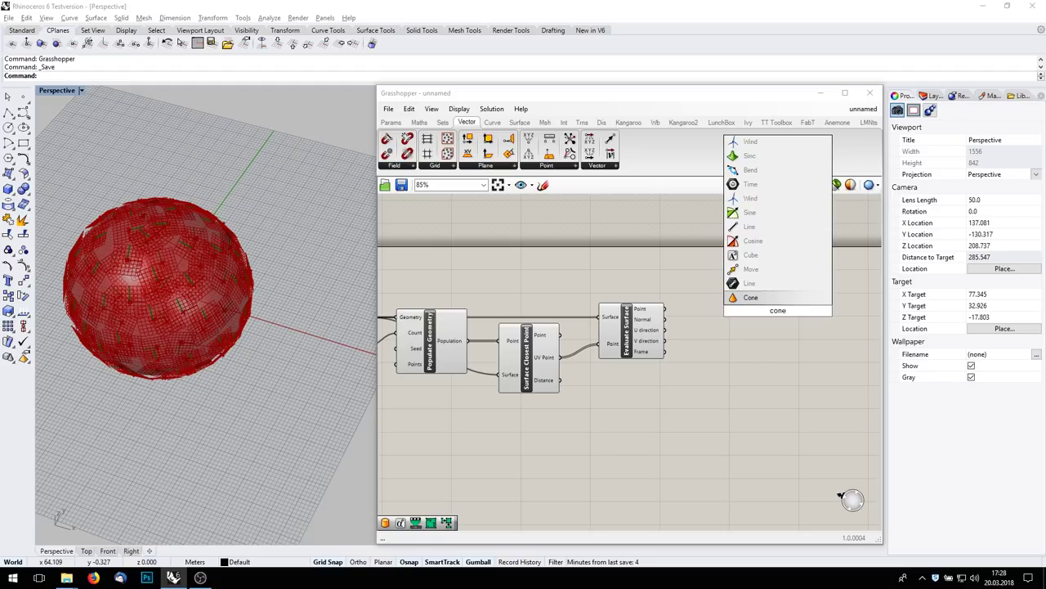
{"action": "key", "text": "Return"}
{"action": "scroll", "coordinate": [760, 304], "scroll_direction": "up", "scroll_amount": 3}
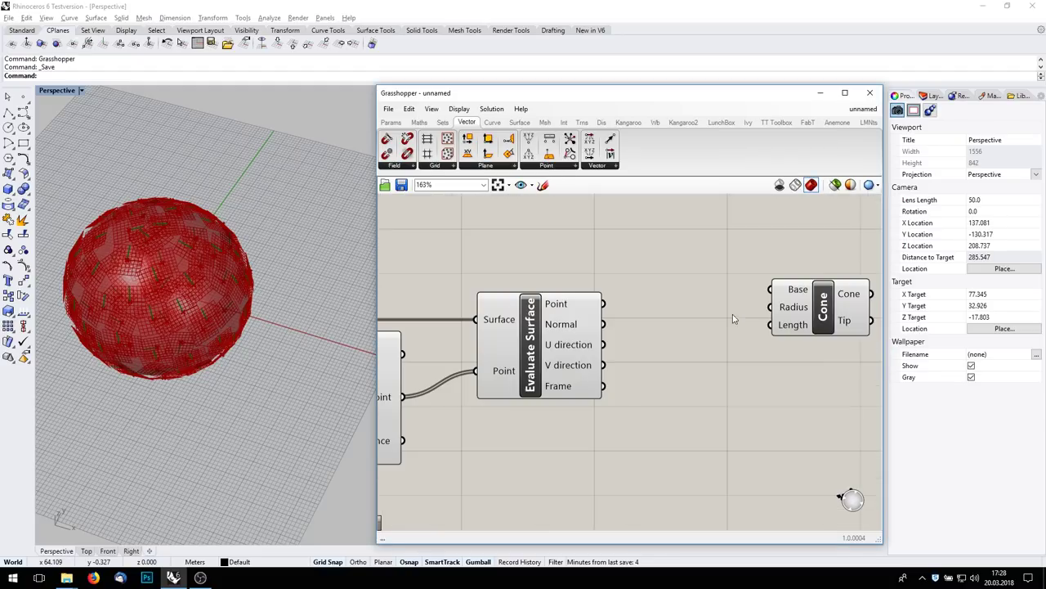
{"action": "right_click_drag", "start_coordinate": [720, 330], "coordinate": [611, 386]}
{"action": "left_click_drag", "start_coordinate": [606, 384], "coordinate": [637, 357]}
{"action": "right_click_drag", "start_coordinate": [654, 371], "coordinate": [652, 359]}
{"action": "left_click_drag", "start_coordinate": [652, 358], "coordinate": [724, 402]}
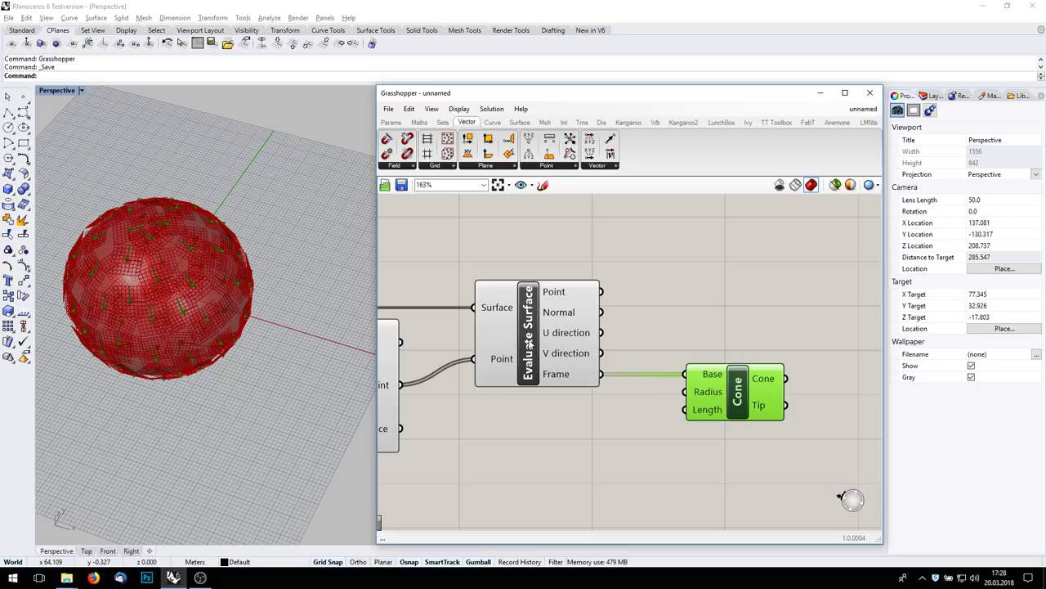
Step: Turn off the preview of Evaluate Surface and inspect the small cones on the sphere
{"action": "right_click", "coordinate": [536, 329]}
{"action": "left_click", "coordinate": [568, 349]}
{"action": "scroll", "coordinate": [209, 315], "scroll_direction": "down", "scroll_amount": 6}
{"action": "right_click_drag", "start_coordinate": [178, 350], "coordinate": [197, 257]}
{"action": "scroll", "coordinate": [218, 276], "scroll_direction": "up", "scroll_amount": 12}
{"action": "scroll", "coordinate": [218, 280], "scroll_direction": "down", "scroll_amount": 8}
{"action": "scroll", "coordinate": [224, 291], "scroll_direction": "down", "scroll_amount": 4}
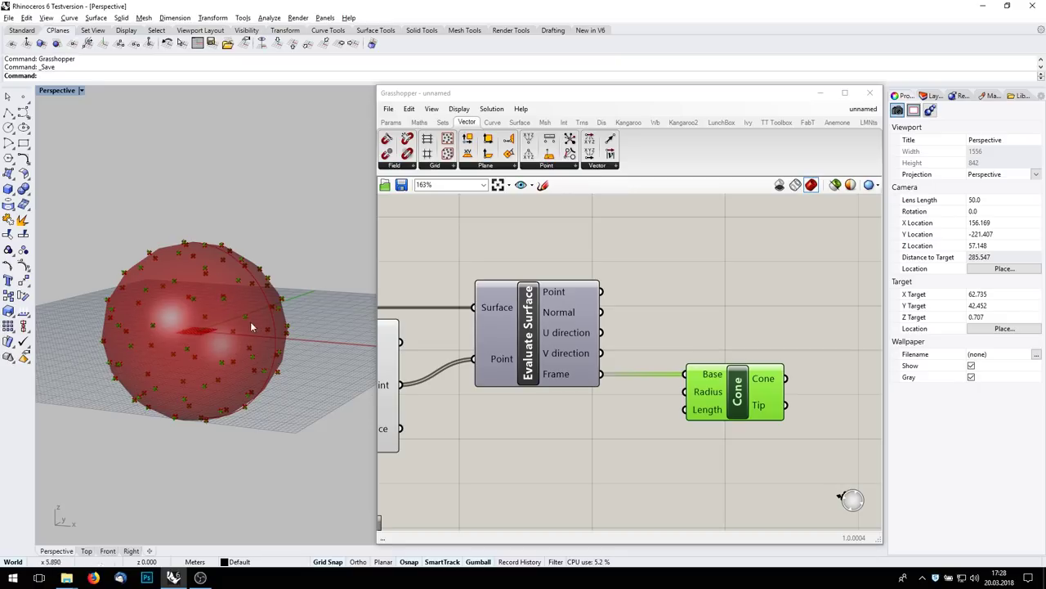
Step: Move Cone further from Evaluate Surface and add a decimal number slider ranging from 0 to 10 below Evaluate Surface
{"action": "right_click_drag", "start_coordinate": [689, 428], "coordinate": [599, 402]}
{"action": "left_click_drag", "start_coordinate": [648, 378], "coordinate": [682, 378]}
{"action": "right_click_drag", "start_coordinate": [575, 418], "coordinate": [649, 390]}
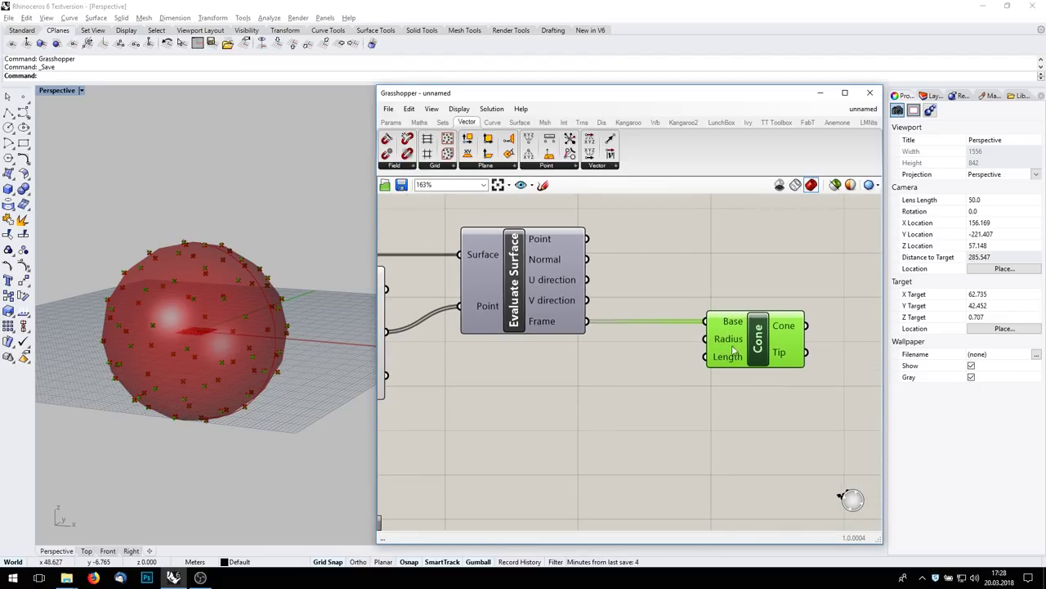
{"action": "double_click", "coordinate": [526, 411]}
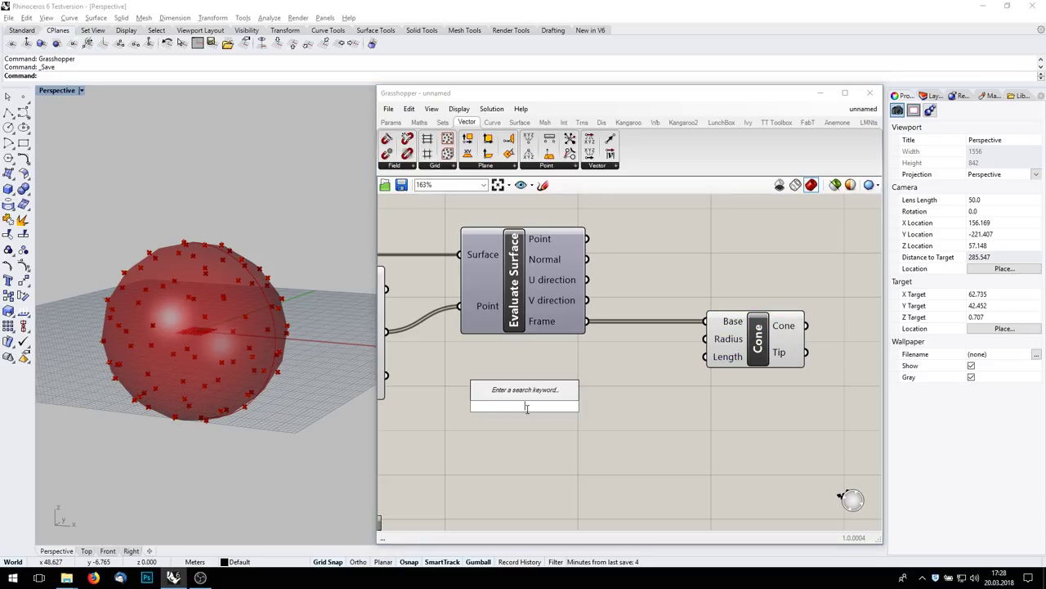
{"action": "type", "text": "0<10"}
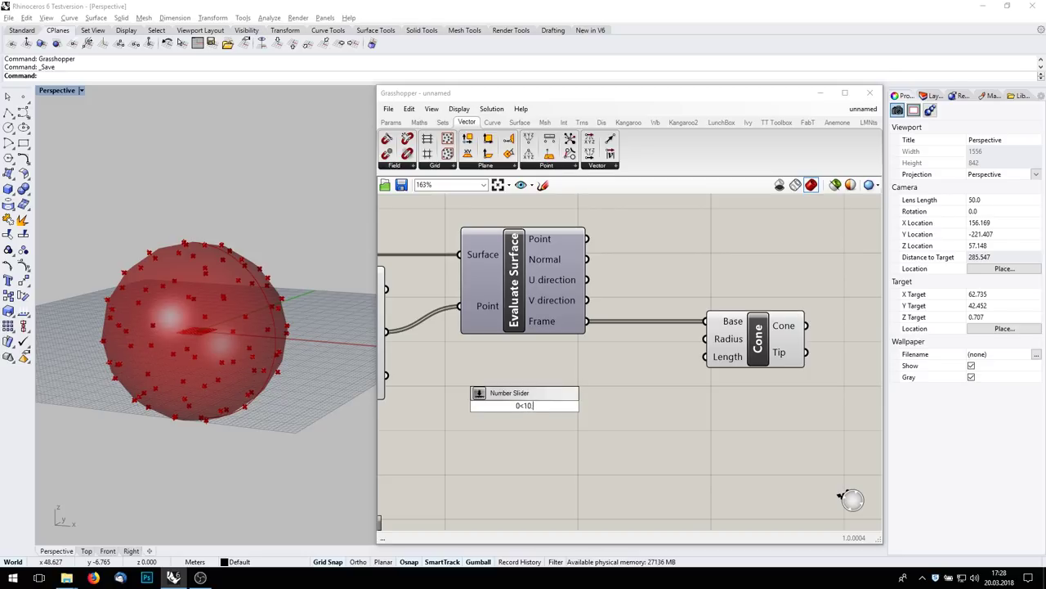
{"action": "key", "text": "Return"}
{"action": "mouse_move", "coordinate": [486, 408]}
{"action": "left_mouse_down"}
{"action": "mouse_move", "coordinate": [517, 378]}
{"action": "mouse_move", "coordinate": [505, 402]}
{"action": "left_mouse_up"}
Step: Duplicate the slider, connect the pair to Cone's Radius and Length inputs, and set them to 1.7 and 10.0
{"action": "key", "text": "ctrl+c"}
{"action": "key", "text": "ctrl+v"}
{"action": "left_click_drag", "start_coordinate": [646, 378], "coordinate": [704, 338]}
{"action": "left_click_drag", "start_coordinate": [649, 400], "coordinate": [705, 356]}
{"action": "left_click_drag", "start_coordinate": [558, 401], "coordinate": [636, 401]}
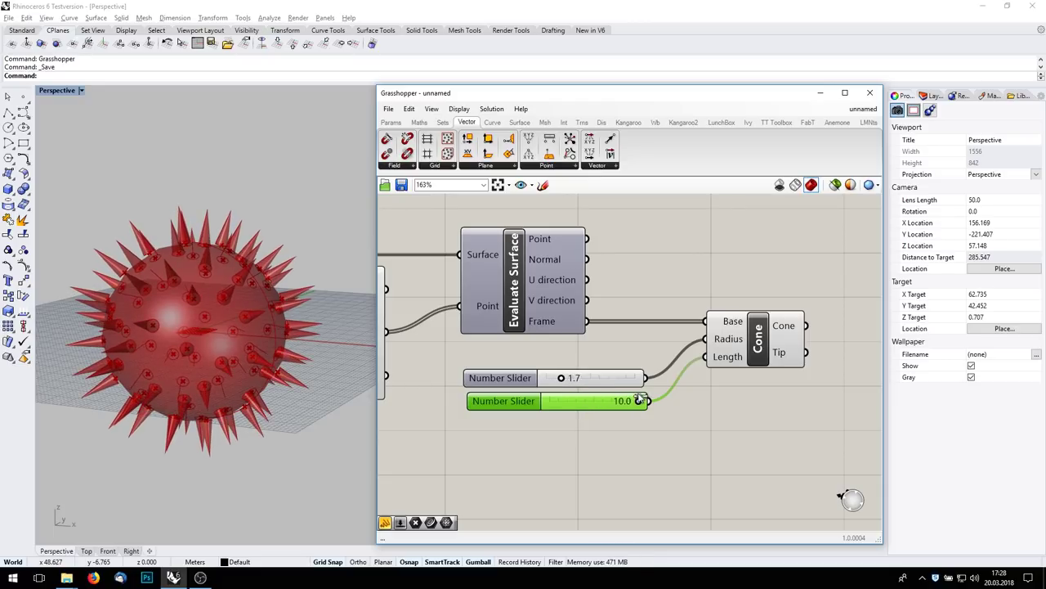
{"action": "right_click_drag", "start_coordinate": [164, 318], "coordinate": [152, 340]}
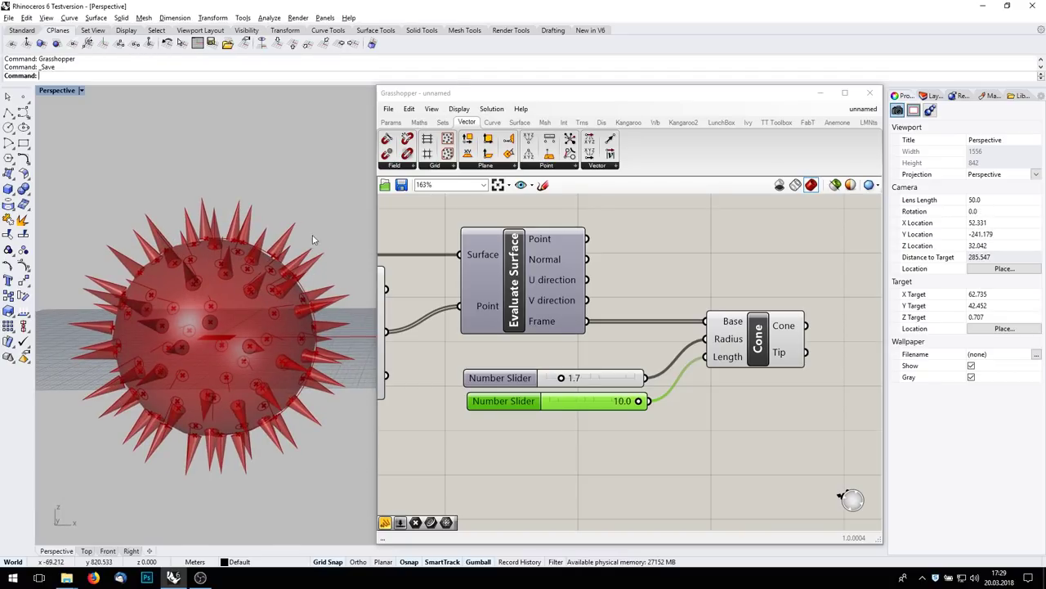
{"action": "scroll", "coordinate": [270, 246], "scroll_direction": "down", "scroll_amount": 4}
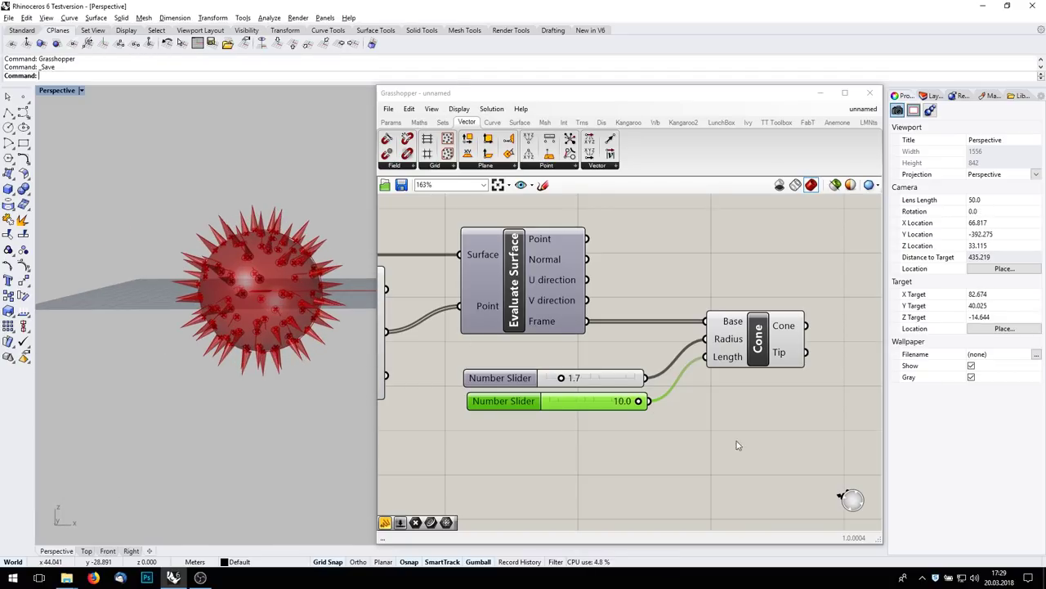
Step: Move both cone sliders together so they sit directly beneath Evaluate Surface
{"action": "left_click", "coordinate": [500, 381], "text": "shift"}
{"action": "left_click_drag", "start_coordinate": [499, 385], "coordinate": [490, 366]}
{"action": "left_click", "coordinate": [483, 445]}
{"action": "left_click", "coordinate": [493, 371]}
{"action": "right_click_drag", "start_coordinate": [643, 352], "coordinate": [490, 381]}
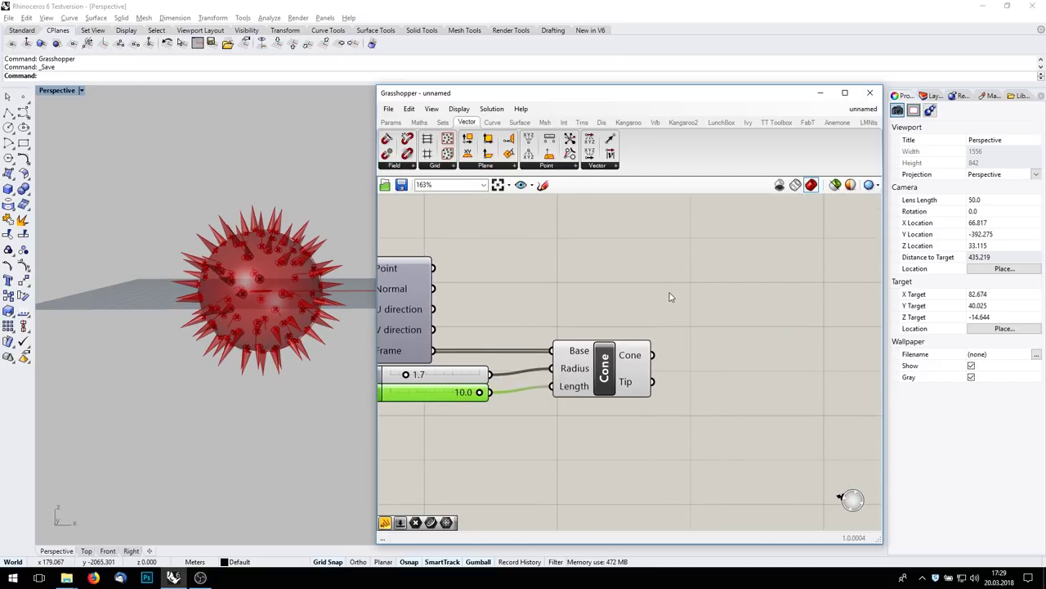
Step: Add a Colour RGB component and place it far along the canvas beyond Cone, leaving room for more components
{"action": "right_click_drag", "start_coordinate": [728, 334], "coordinate": [702, 384]}
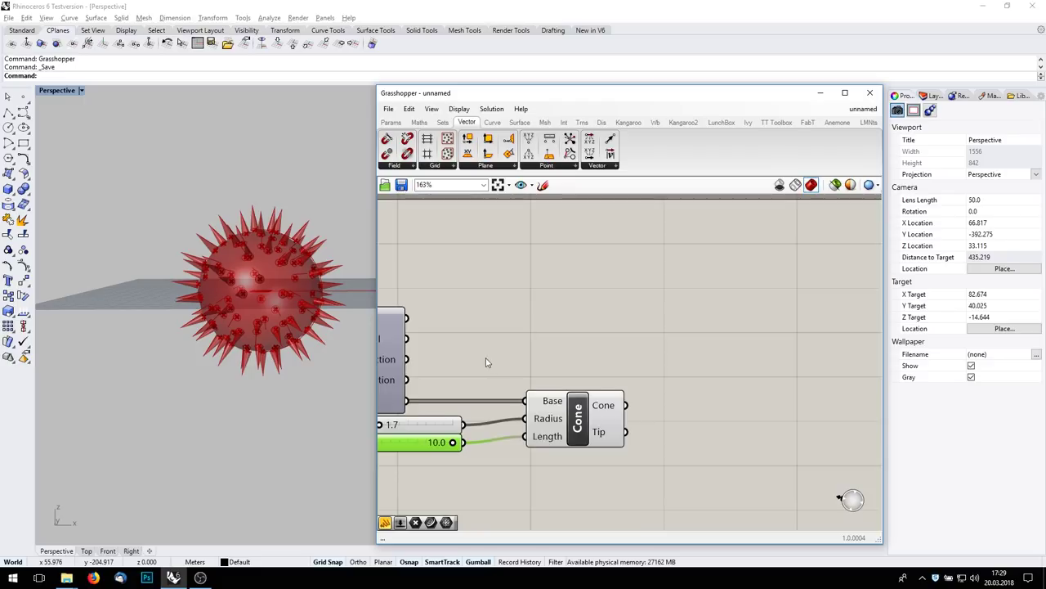
{"action": "right_click_drag", "start_coordinate": [486, 360], "coordinate": [593, 339]}
{"action": "mouse_move", "coordinate": [481, 316]}
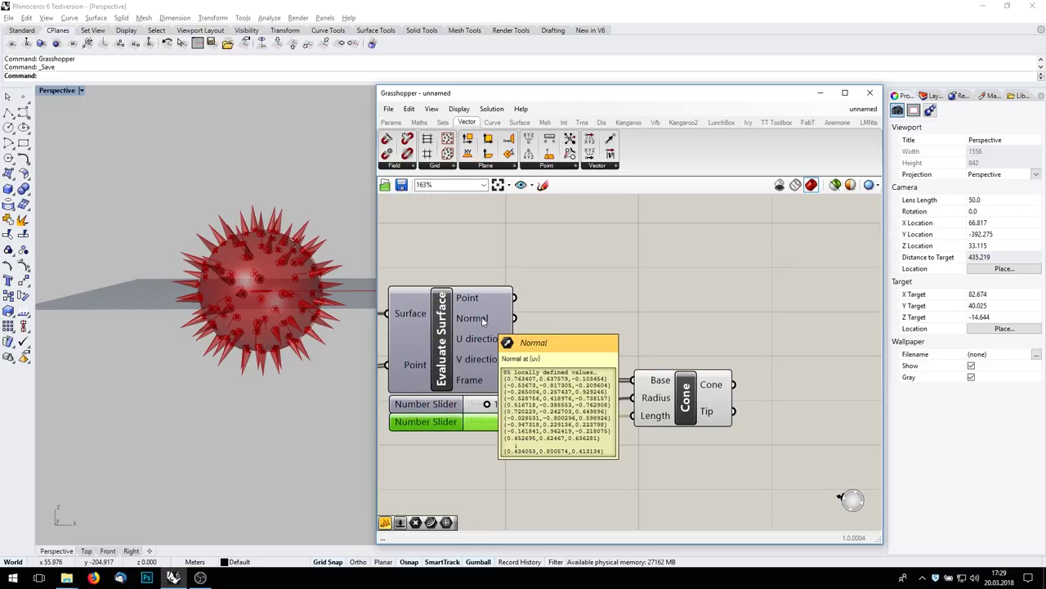
{"action": "right_click_drag", "start_coordinate": [625, 245], "coordinate": [554, 291]}
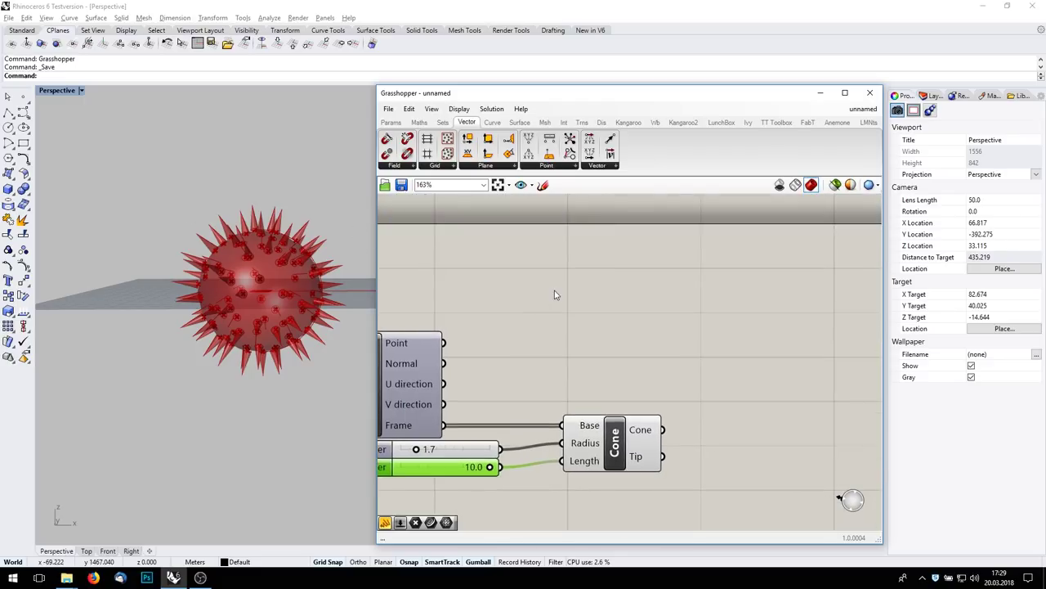
{"action": "scroll", "coordinate": [554, 294], "scroll_direction": "down", "scroll_amount": 2}
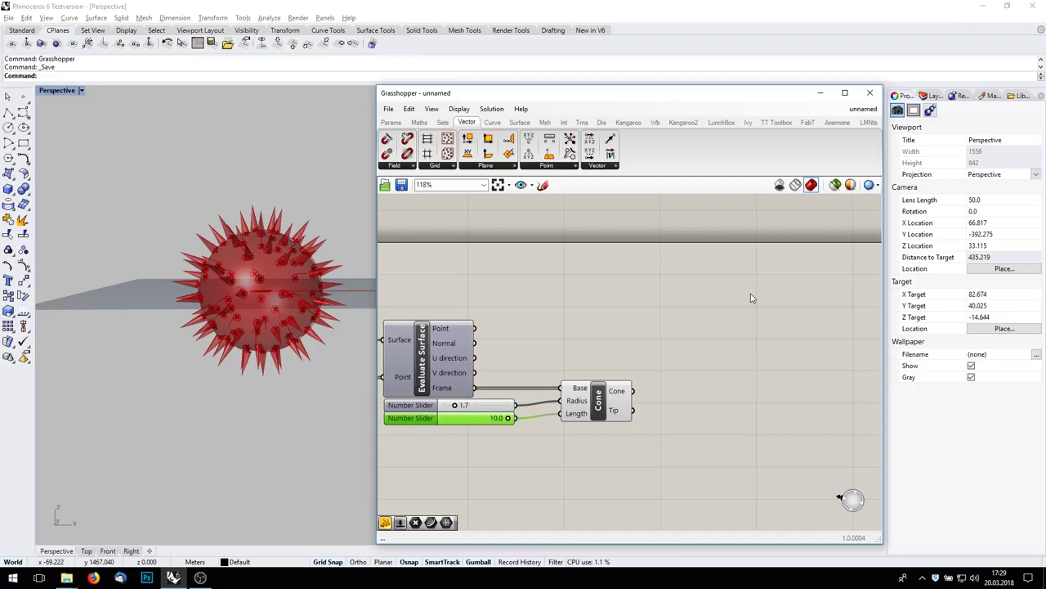
{"action": "double_click", "coordinate": [787, 320]}
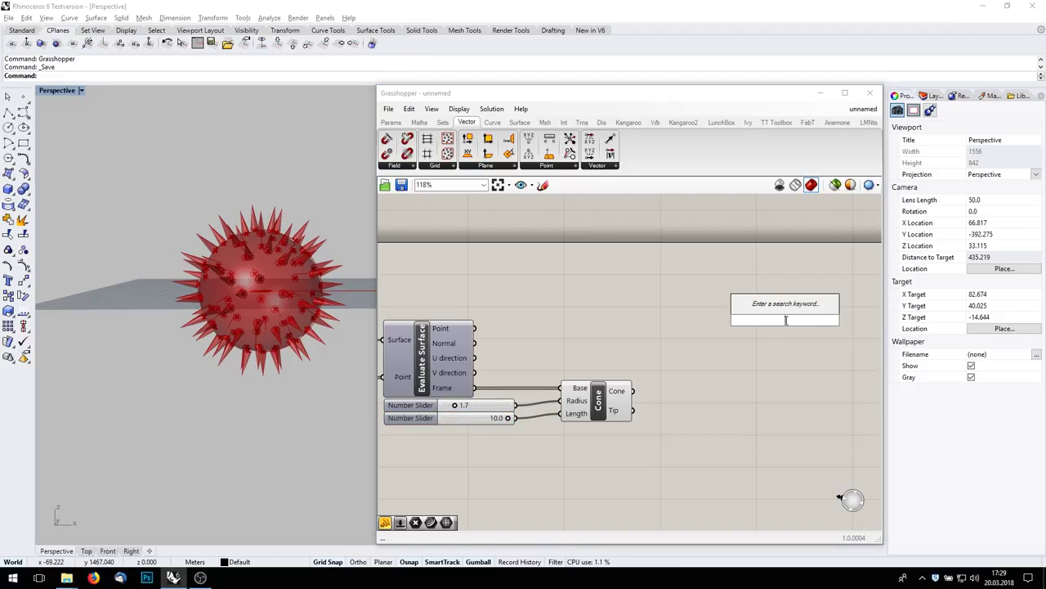
{"action": "type", "text": "rgb"}
{"action": "key", "text": "Return"}
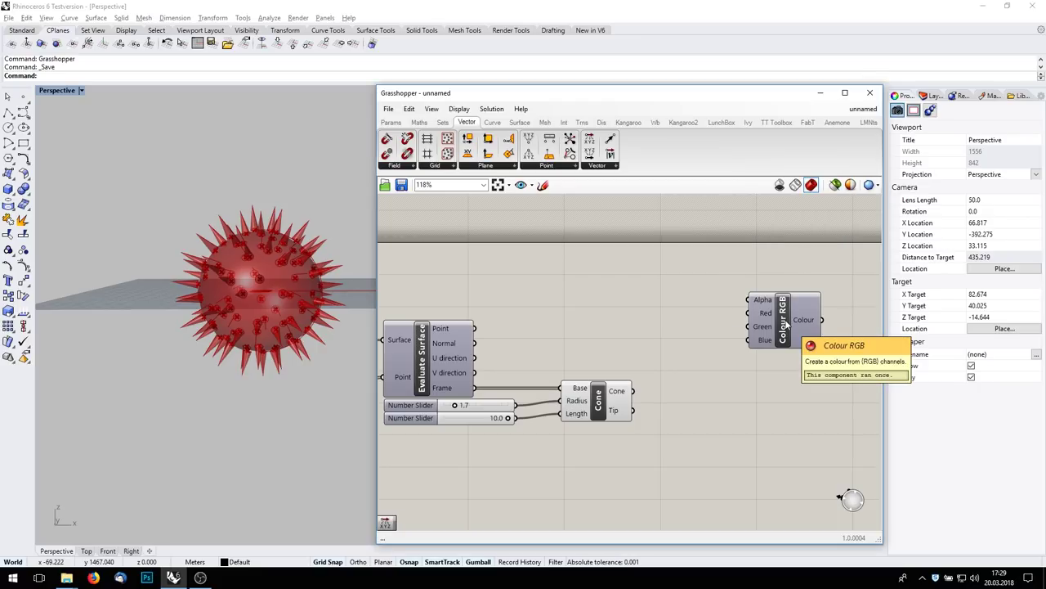
{"action": "scroll", "coordinate": [797, 319], "scroll_direction": "down", "scroll_amount": 3}
{"action": "right_click_drag", "start_coordinate": [797, 320], "coordinate": [683, 285]}
{"action": "scroll", "coordinate": [682, 286], "scroll_direction": "up", "scroll_amount": 3}
{"action": "left_click_drag", "start_coordinate": [682, 285], "coordinate": [867, 256]}
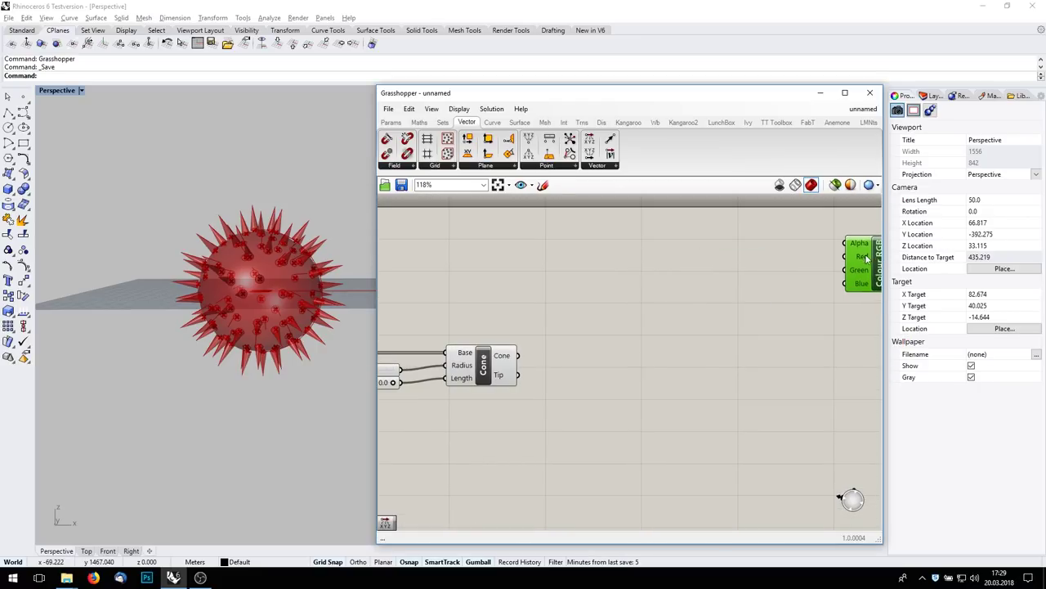
{"action": "right_click_drag", "start_coordinate": [854, 291], "coordinate": [657, 278]}
{"action": "scroll", "coordinate": [485, 319], "scroll_direction": "down", "scroll_amount": 3}
{"action": "left_click_drag", "start_coordinate": [680, 266], "coordinate": [813, 260]}
{"action": "right_click_drag", "start_coordinate": [415, 303], "coordinate": [558, 307]}
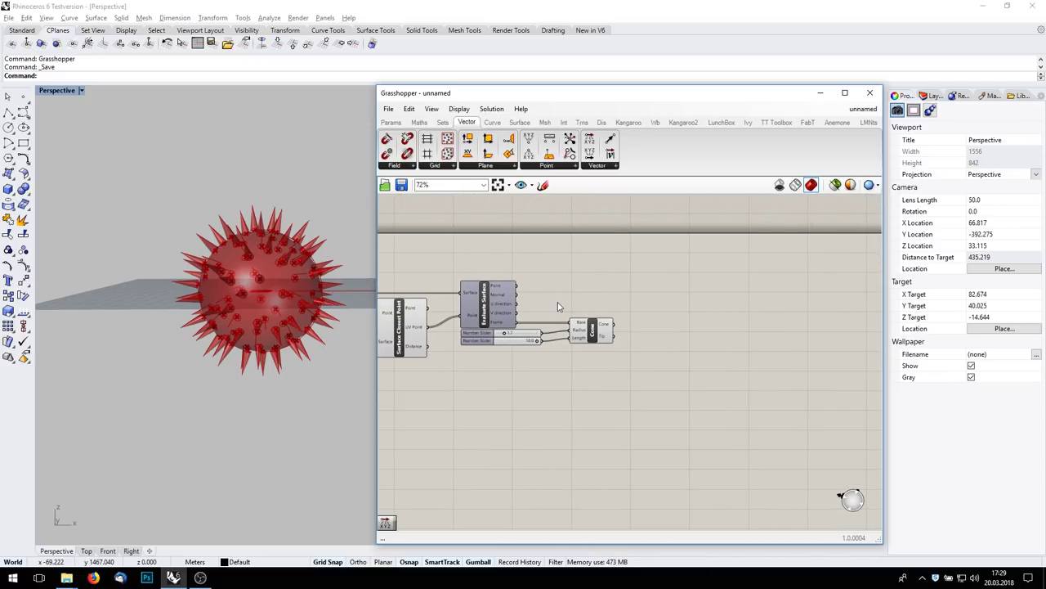
Step: Add a Deconstruct Vector component between Evaluate Surface and Colour RGB and connect the Normal output to its Vector input
{"action": "double_click", "coordinate": [667, 293]}
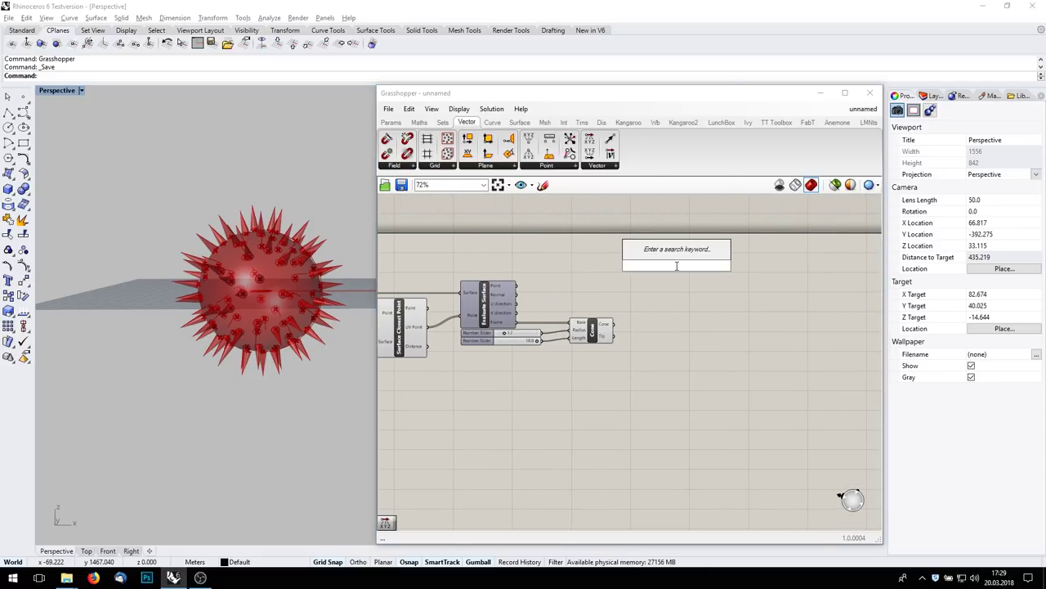
{"action": "type", "text": "dec"}
{"action": "left_click", "coordinate": [670, 237]}
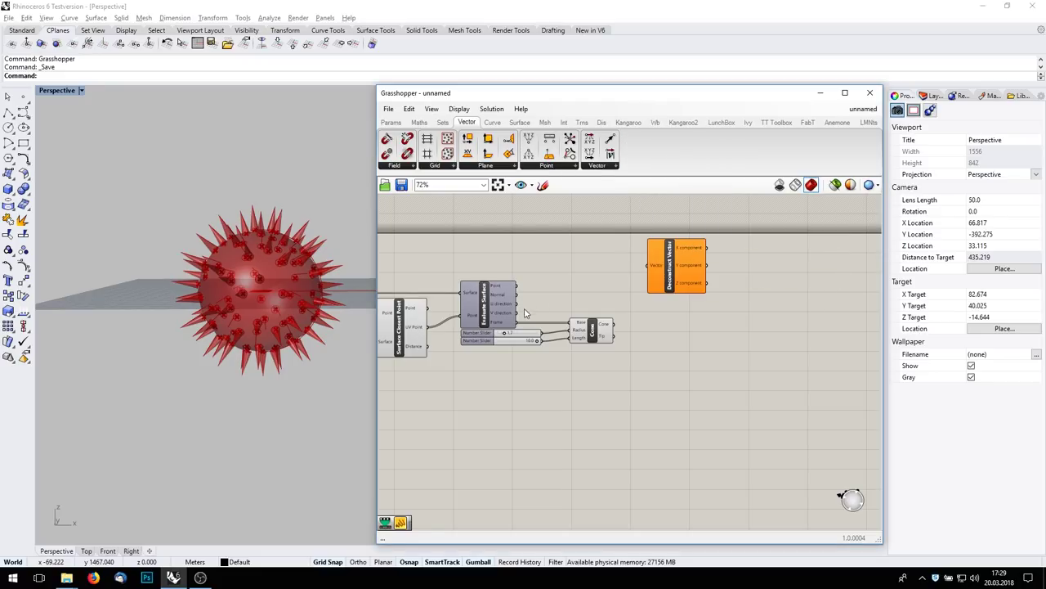
{"action": "left_click_drag", "start_coordinate": [516, 295], "coordinate": [712, 282]}
{"action": "right_click_drag", "start_coordinate": [753, 257], "coordinate": [646, 251]}
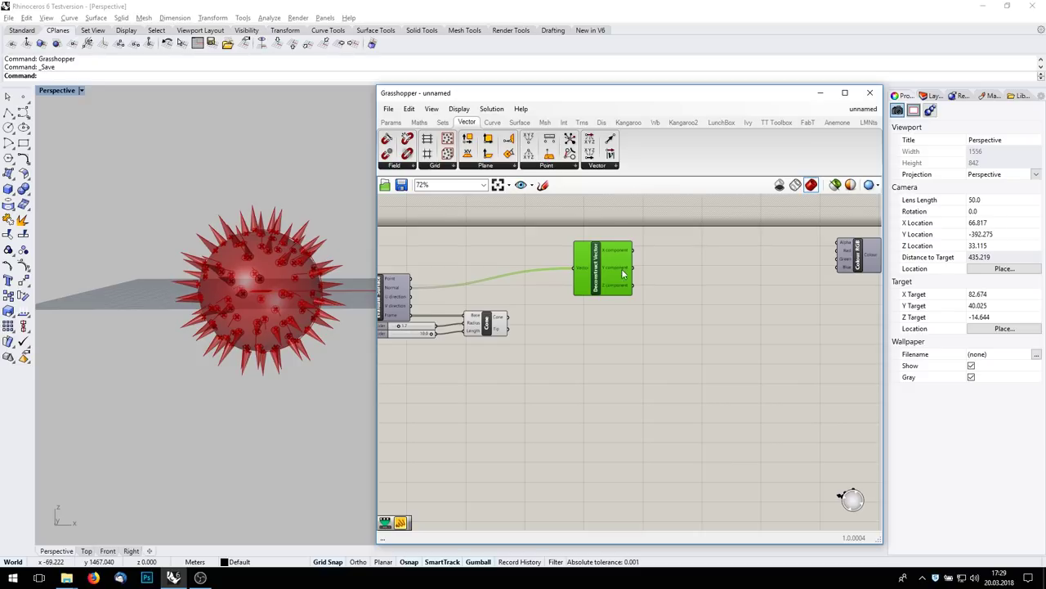
{"action": "scroll", "coordinate": [739, 265], "scroll_direction": "up", "scroll_amount": 2}
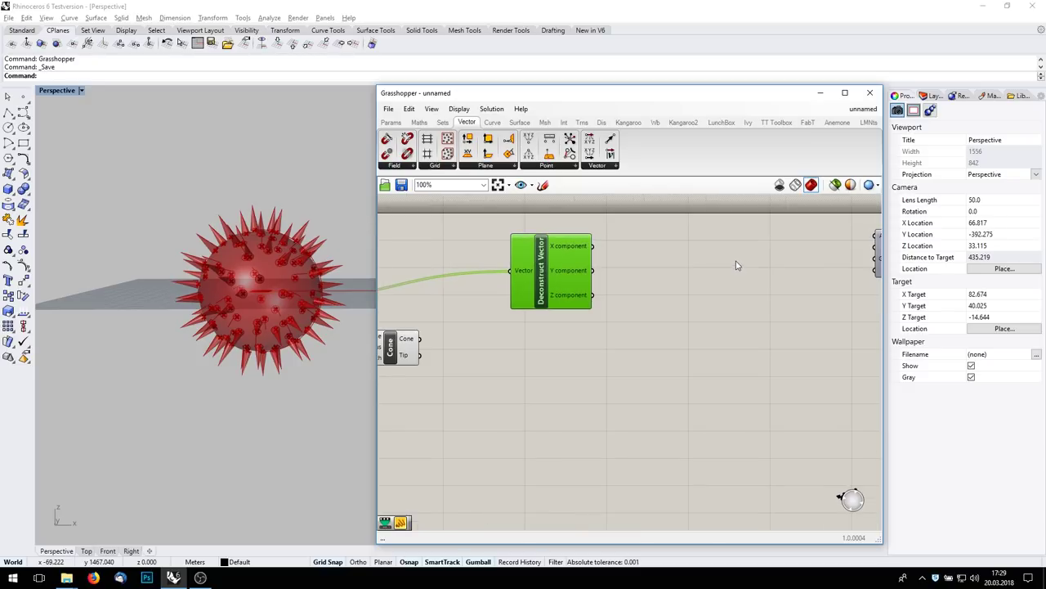
Step: Inspect the X component values of Deconstruct Vector in a temporary panel and delete the panel
{"action": "double_click", "coordinate": [688, 254]}
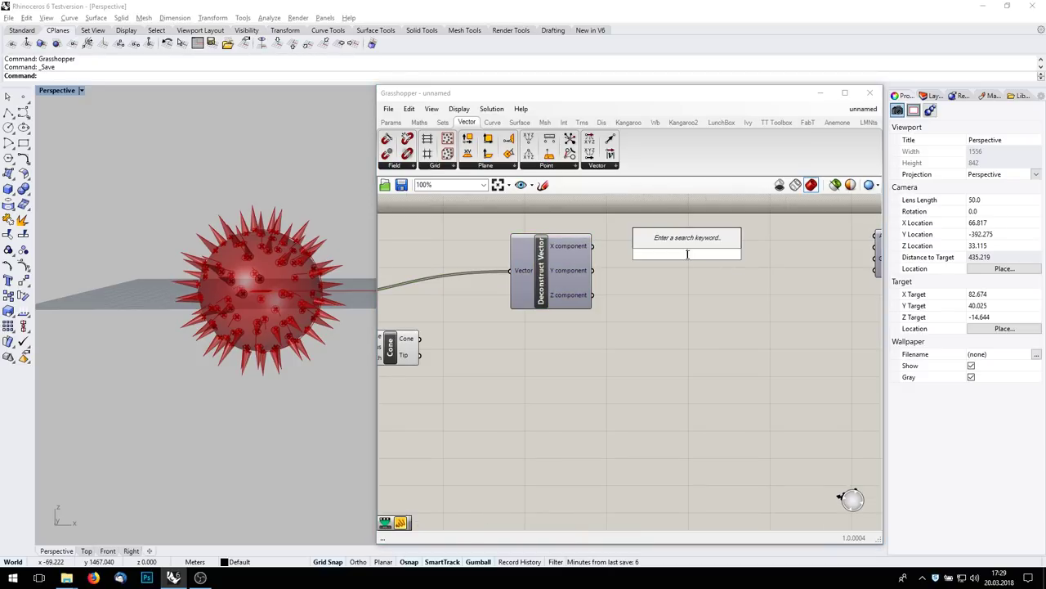
{"action": "double_click", "coordinate": [661, 303]}
{"action": "type", "text": "panel"}
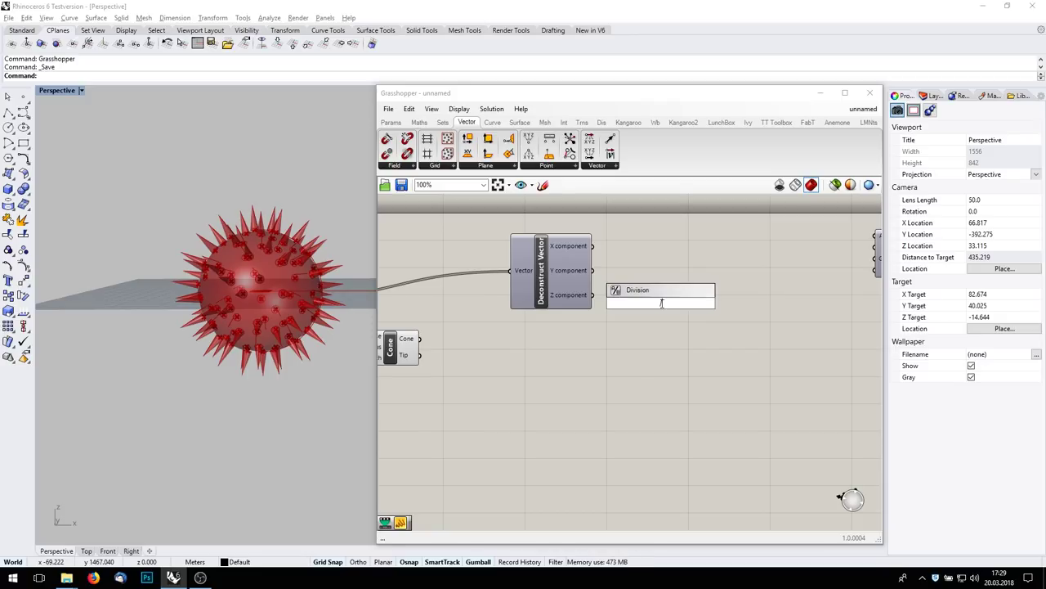
{"action": "key", "text": "Return"}
{"action": "left_click_drag", "start_coordinate": [592, 246], "coordinate": [618, 304]}
{"action": "left_click_drag", "start_coordinate": [701, 291], "coordinate": [712, 325]}
{"action": "left_click", "coordinate": [642, 327]}
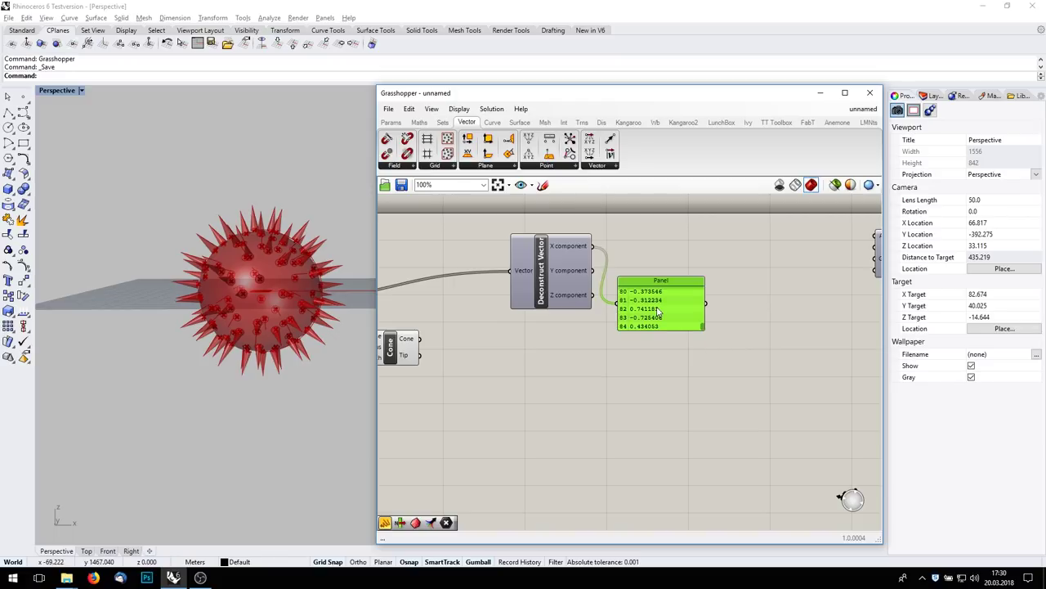
{"action": "key", "text": "Delete"}
Step: Add three stacked Bounds components and connect the X, Y and Z component outputs to their respective Numbers inputs
{"action": "double_click", "coordinate": [652, 259]}
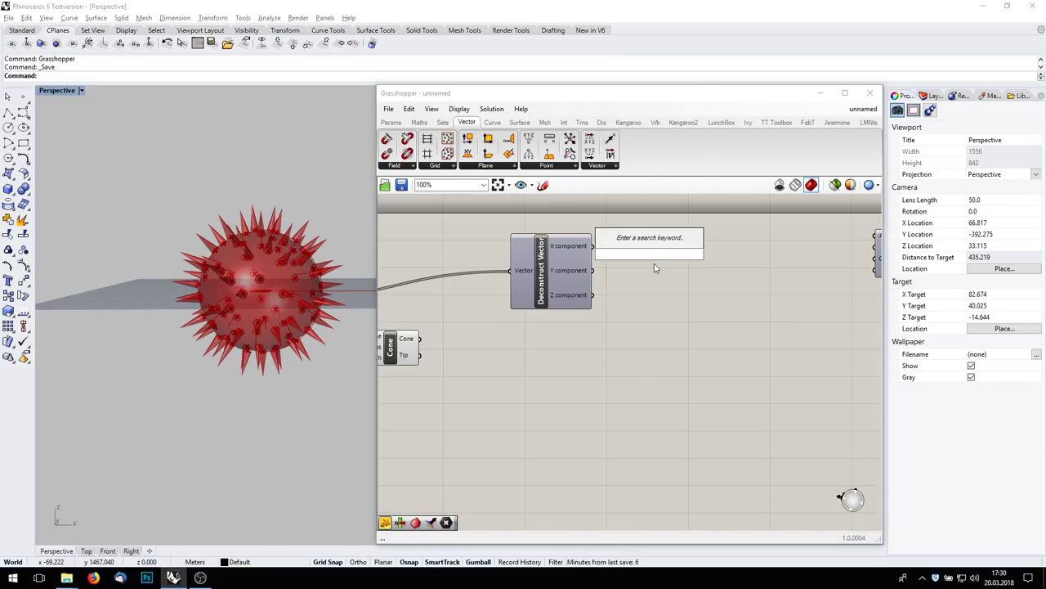
{"action": "type", "text": "bound"}
{"action": "key", "text": "Up"}
{"action": "key", "text": "Up"}
{"action": "key", "text": "Up"}
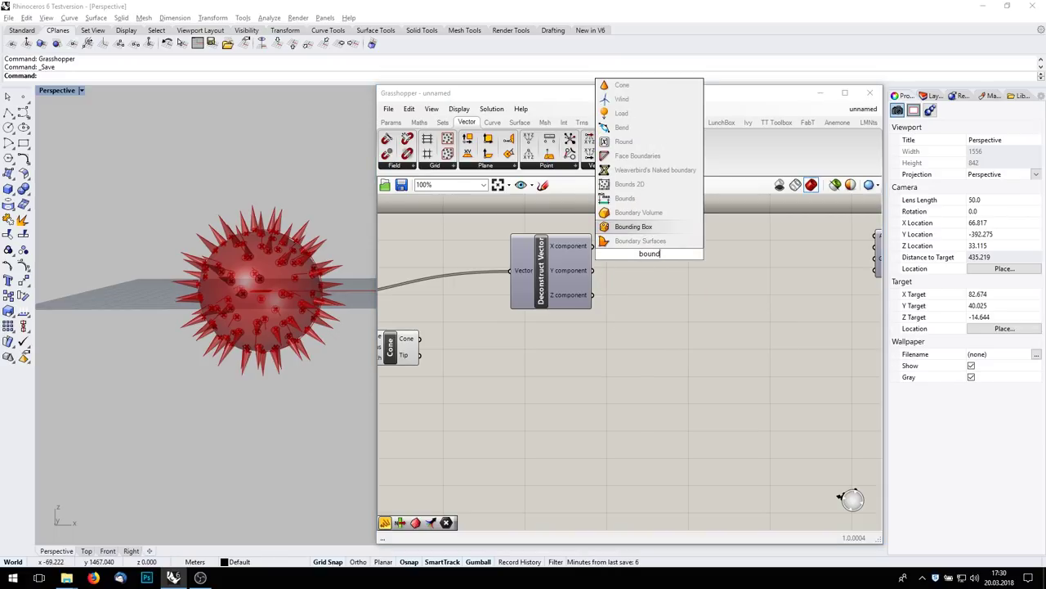
{"action": "key", "text": "Return"}
{"action": "left_click_drag", "start_coordinate": [592, 245], "coordinate": [654, 314]}
{"action": "mouse_move", "coordinate": [627, 252]}
{"action": "left_click_drag", "start_coordinate": [593, 270], "coordinate": [612, 280]}
{"action": "left_click_drag", "start_coordinate": [593, 294], "coordinate": [618, 316]}
{"action": "left_click_drag", "start_coordinate": [667, 357], "coordinate": [651, 215]}
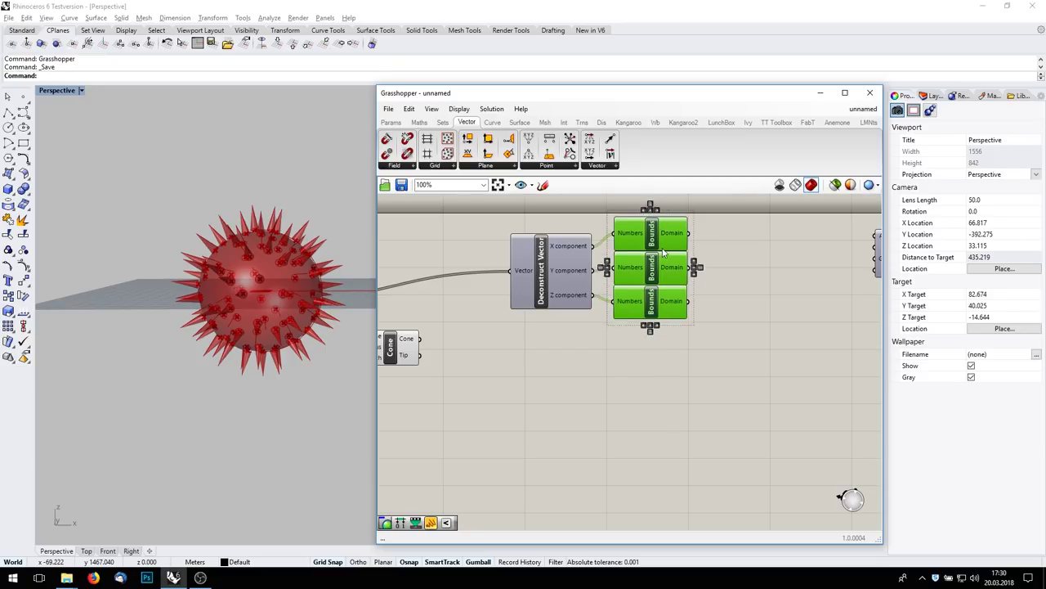
Step: Add a Remap Numbers component before Colour RGB and connect the first Bounds' Domain output to its Value input
{"action": "right_click_drag", "start_coordinate": [754, 297], "coordinate": [680, 309]}
{"action": "left_click", "coordinate": [717, 327]}
{"action": "double_click", "coordinate": [716, 326]}
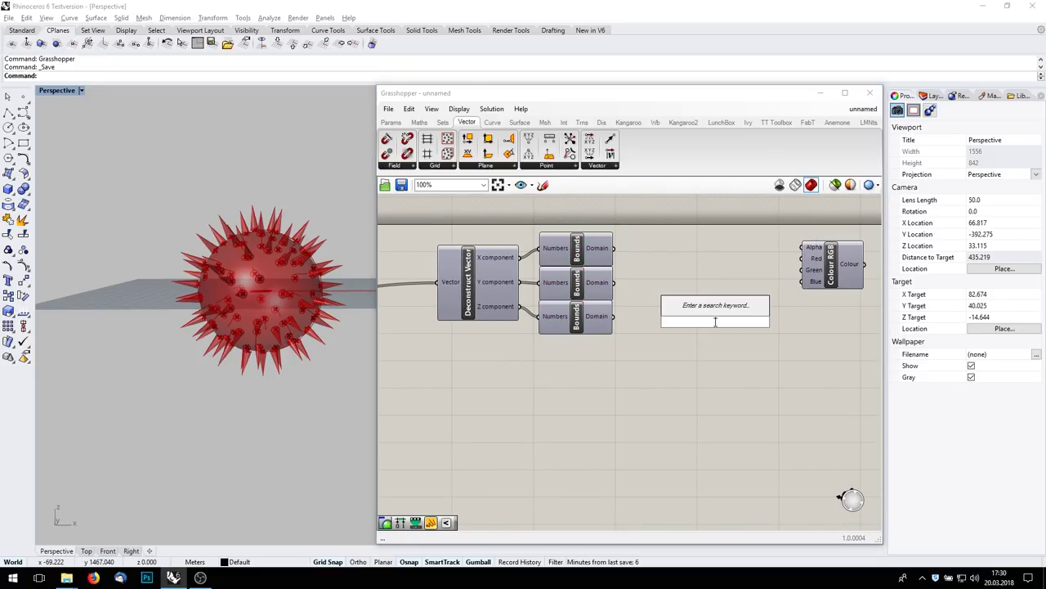
{"action": "type", "text": "remap"}
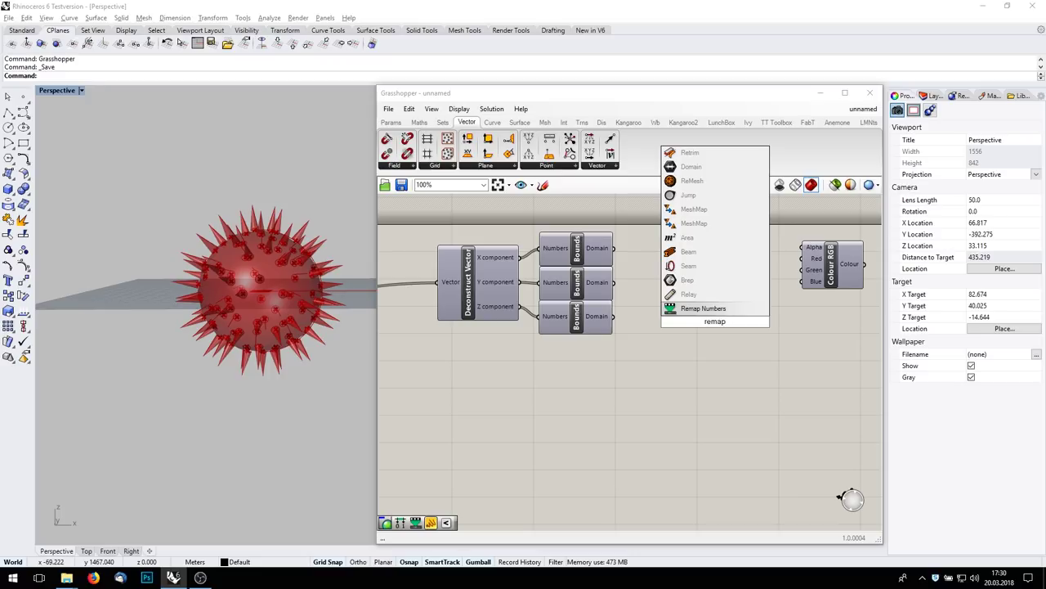
{"action": "key", "text": "Return"}
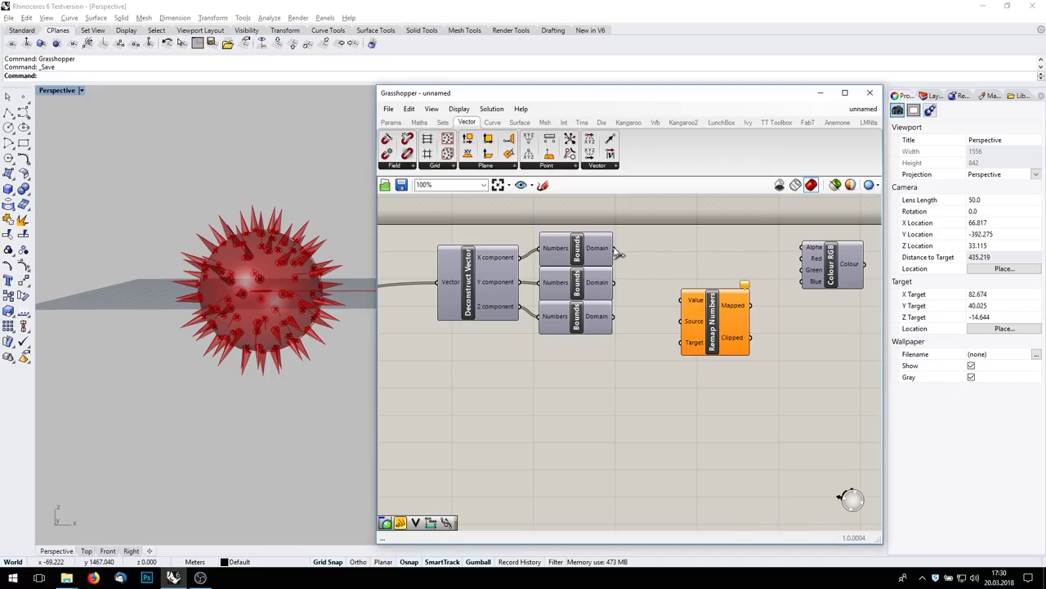
{"action": "left_click_drag", "start_coordinate": [614, 247], "coordinate": [734, 330]}
Step: Duplicate Remap Numbers twice and stack the three components in a column beside Colour RGB
{"action": "key", "text": "ctrl+c"}
{"action": "key", "text": "ctrl+v"}
{"action": "left_click", "coordinate": [735, 337]}
{"action": "key", "text": "ctrl+v"}
{"action": "left_click_drag", "start_coordinate": [744, 280], "coordinate": [733, 403]}
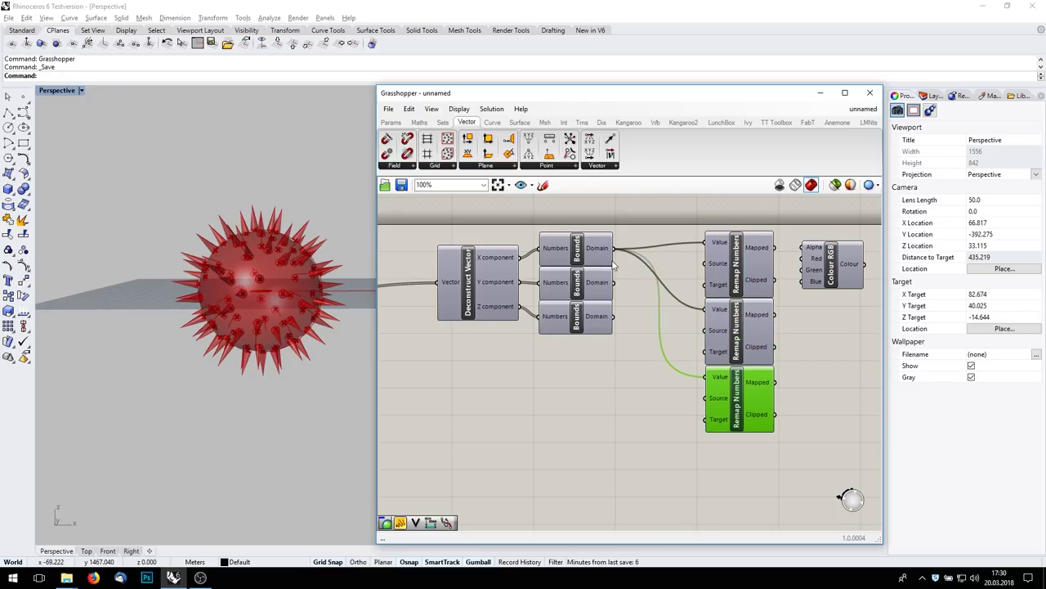
Step: Connect the X, Y and Z component outputs to the Value inputs of the three Remap Numbers components
{"action": "left_click_drag", "start_coordinate": [615, 283], "coordinate": [606, 302]}
{"action": "left_click_drag", "start_coordinate": [521, 259], "coordinate": [703, 243]}
{"action": "left_click_drag", "start_coordinate": [522, 283], "coordinate": [705, 311]}
{"action": "left_click_drag", "start_coordinate": [524, 309], "coordinate": [704, 377]}
Step: Connect the first two Bounds' Domain outputs to the Source inputs of the first two Remap Numbers components
{"action": "left_click_drag", "start_coordinate": [620, 253], "coordinate": [706, 263]}
{"action": "left_click_drag", "start_coordinate": [614, 282], "coordinate": [679, 328]}
{"action": "left_click_drag", "start_coordinate": [614, 317], "coordinate": [705, 351]}
Step: Add a panel containing "0 To 255" below the Bounds components
{"action": "right_click_drag", "start_coordinate": [645, 365], "coordinate": [662, 311]}
{"action": "left_click", "coordinate": [601, 377]}
{"action": "double_click", "coordinate": [602, 380]}
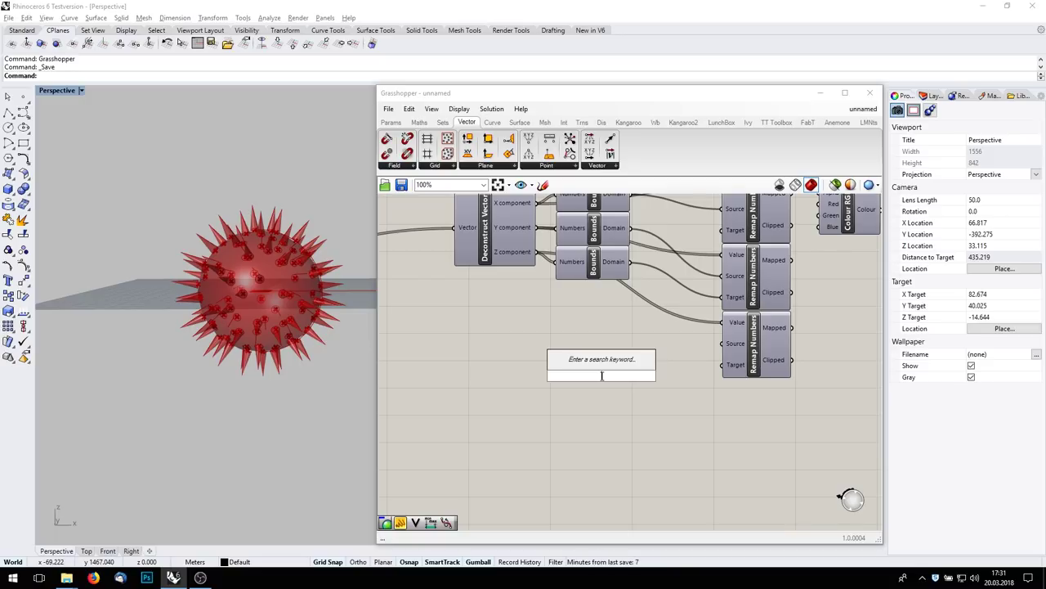
{"action": "type", "text": "//"}
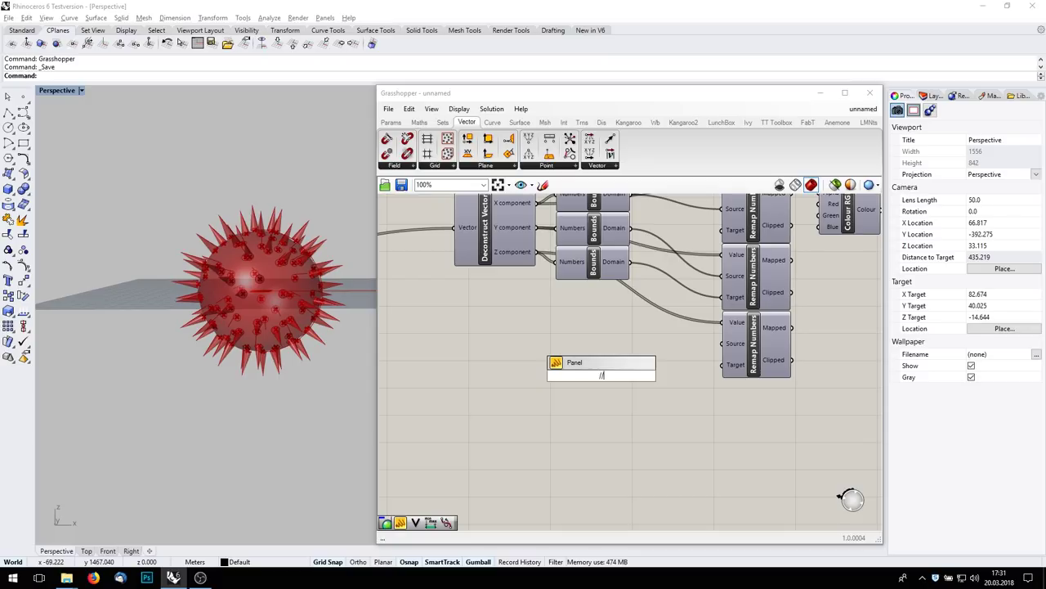
{"action": "type", "text": "0 To 255"}
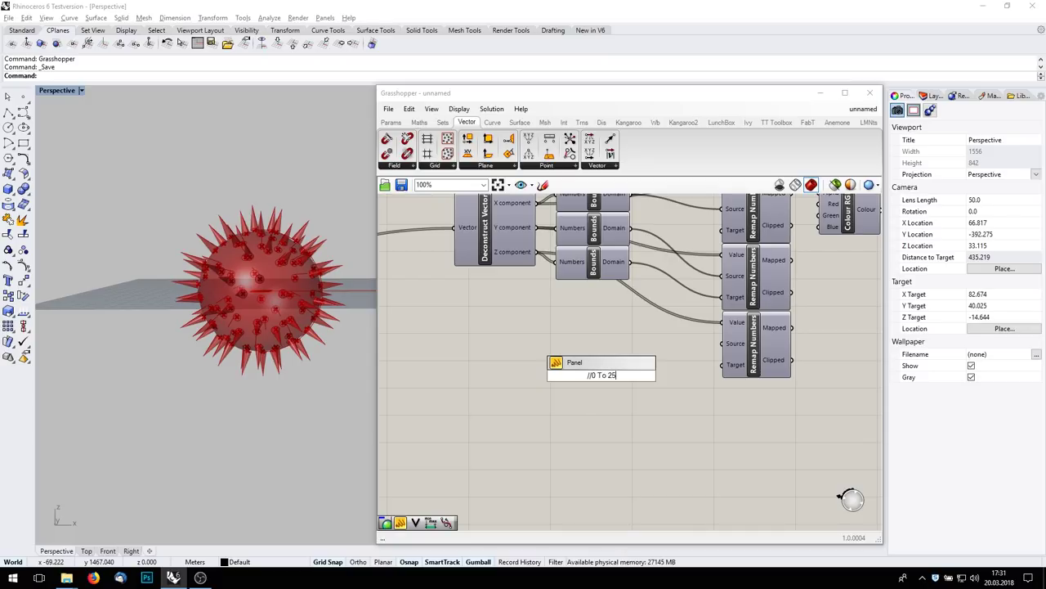
{"action": "key", "text": "Return"}
Step: Connect the "0 To 255" panel to all three Target inputs and the third Bounds' Domain to the third Remap Numbers' Source
{"action": "right_click_drag", "start_coordinate": [682, 318], "coordinate": [628, 397]}
{"action": "left_click_drag", "start_coordinate": [571, 455], "coordinate": [668, 308]}
{"action": "left_click_drag", "start_coordinate": [570, 458], "coordinate": [669, 376]}
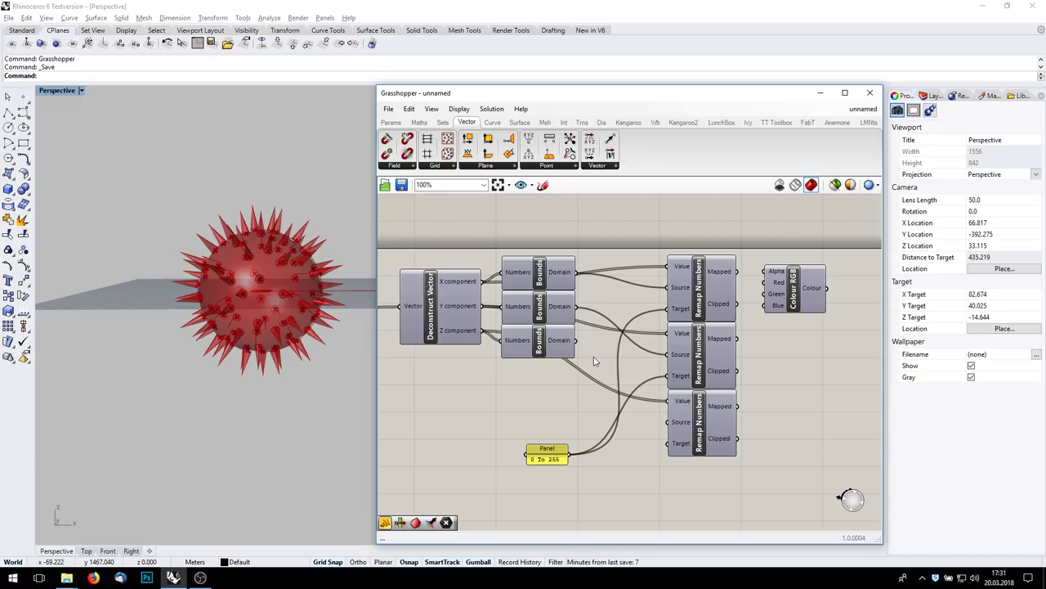
{"action": "left_click_drag", "start_coordinate": [575, 341], "coordinate": [669, 422]}
{"action": "left_click_drag", "start_coordinate": [571, 455], "coordinate": [669, 443]}
Step: Reposition Colour RGB beside the Remap Numbers column and connect the three Mapped outputs to its Red, Green and Blue inputs
{"action": "right_click_drag", "start_coordinate": [700, 428], "coordinate": [619, 436]}
{"action": "left_click_drag", "start_coordinate": [700, 299], "coordinate": [736, 331]}
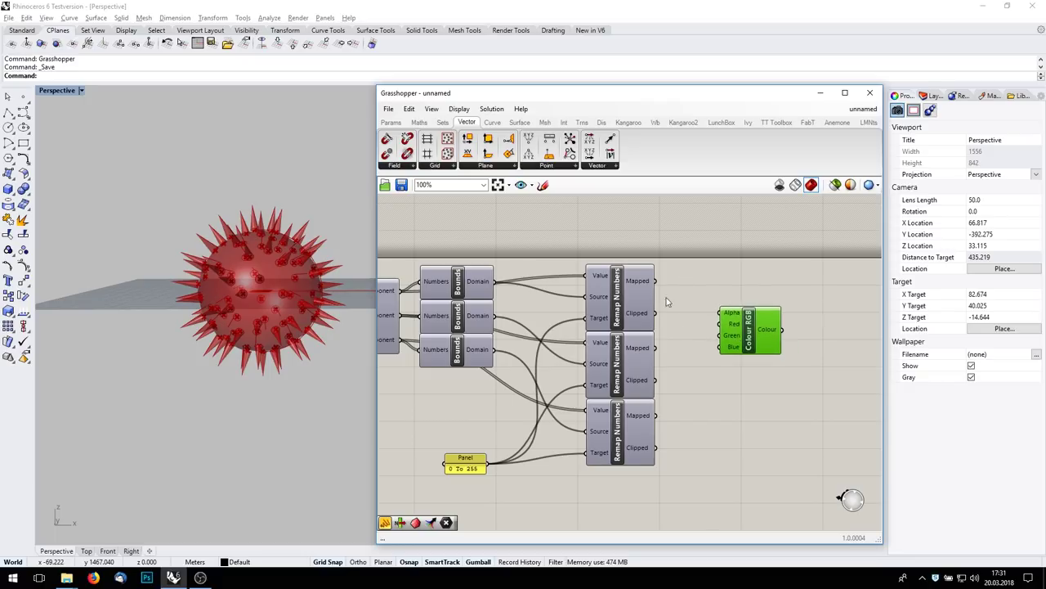
{"action": "left_click_drag", "start_coordinate": [655, 281], "coordinate": [721, 323]}
{"action": "left_click_drag", "start_coordinate": [655, 348], "coordinate": [721, 336]}
{"action": "left_click_drag", "start_coordinate": [733, 350], "coordinate": [730, 344]}
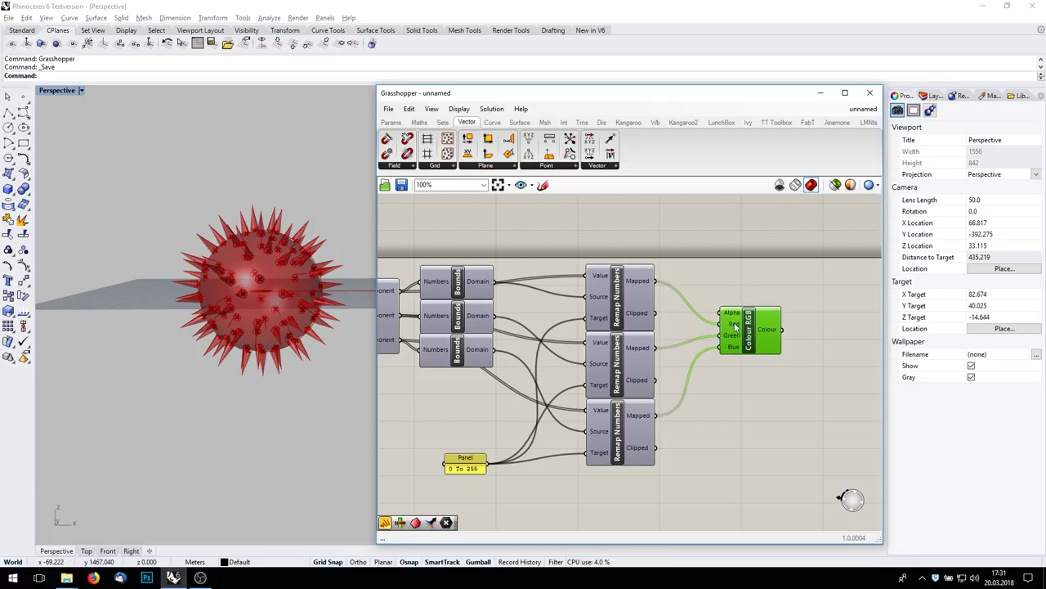
{"action": "right_click_drag", "start_coordinate": [796, 286], "coordinate": [753, 284]}
{"action": "left_click_drag", "start_coordinate": [710, 329], "coordinate": [710, 352]}
Step: Add a Custom Preview component and connect the Cone output to its Geometry and the Colour RGB output to its Material
{"action": "scroll", "coordinate": [709, 353], "scroll_direction": "down", "scroll_amount": 4}
{"action": "double_click", "coordinate": [799, 354]}
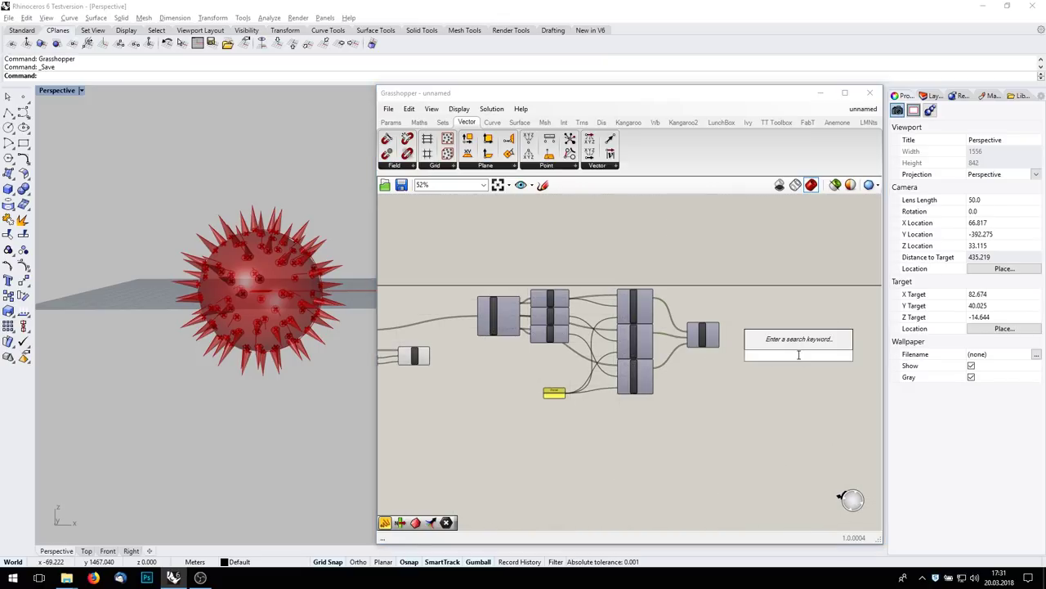
{"action": "type", "text": "prev"}
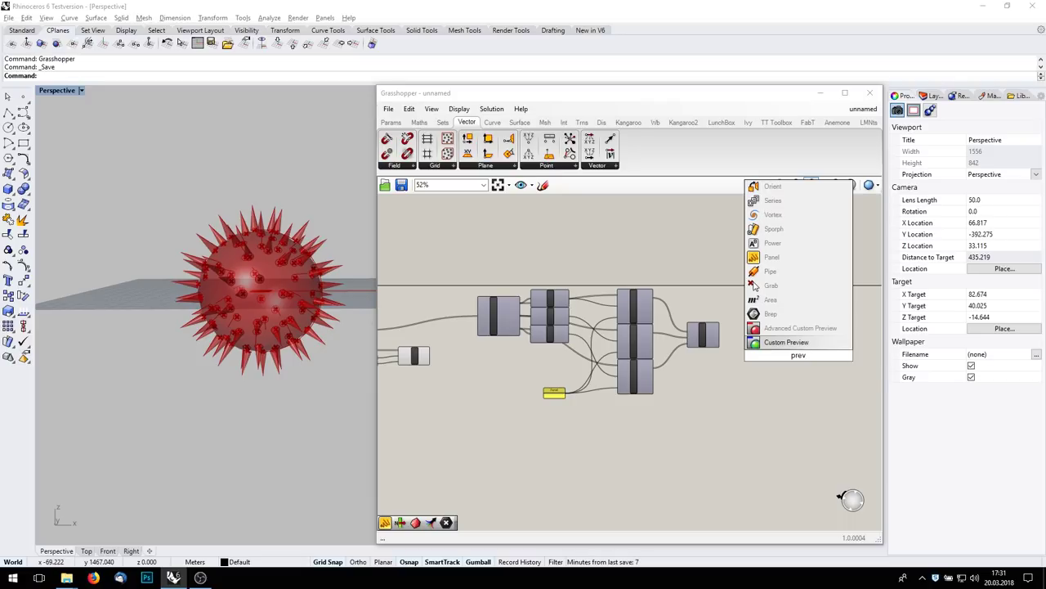
{"action": "key", "text": "Return"}
{"action": "scroll", "coordinate": [817, 210], "scroll_direction": "down", "scroll_amount": 3}
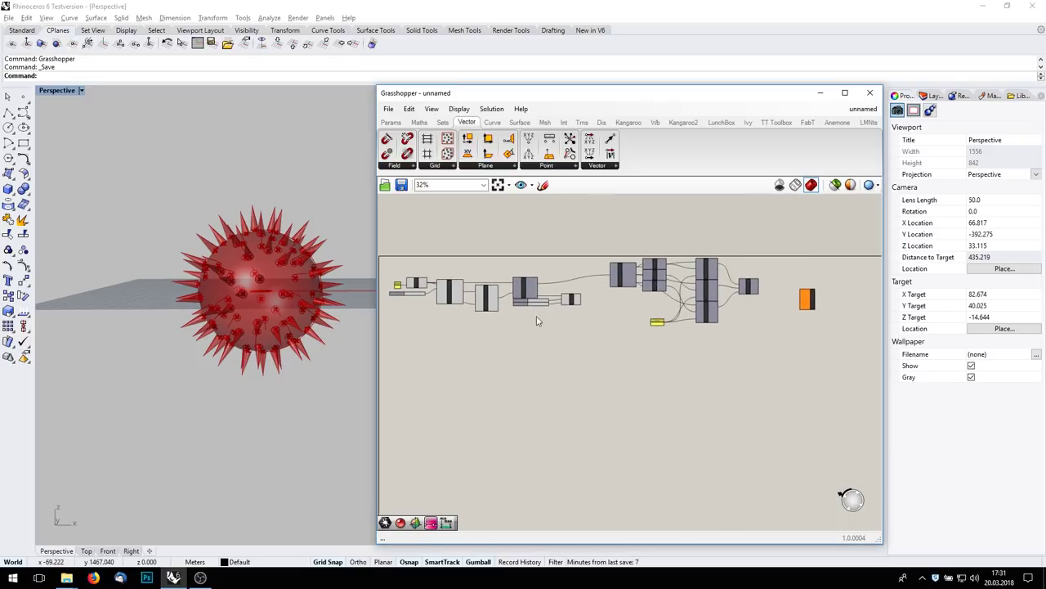
{"action": "left_click_drag", "start_coordinate": [580, 300], "coordinate": [787, 258]}
{"action": "scroll", "coordinate": [811, 299], "scroll_direction": "up", "scroll_amount": 3}
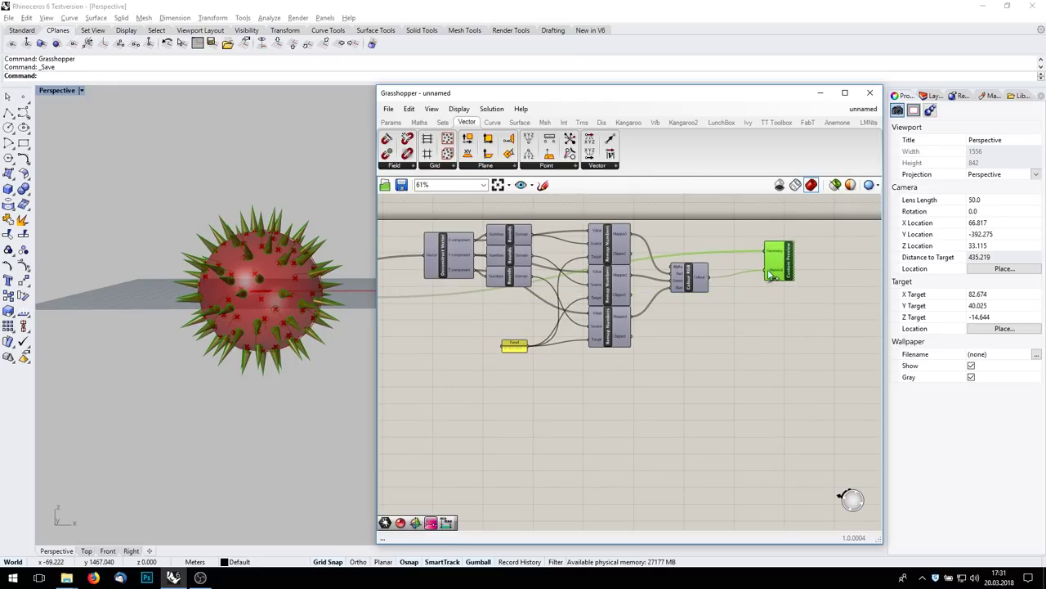
{"action": "left_click", "coordinate": [791, 347]}
{"action": "mouse_move", "coordinate": [189, 335]}
{"action": "right_mouse_down"}
{"action": "mouse_move", "coordinate": [161, 317]}
{"action": "mouse_move", "coordinate": [157, 372]}
{"action": "mouse_move", "coordinate": [130, 363]}
{"action": "mouse_move", "coordinate": [196, 348]}
{"action": "right_mouse_up"}
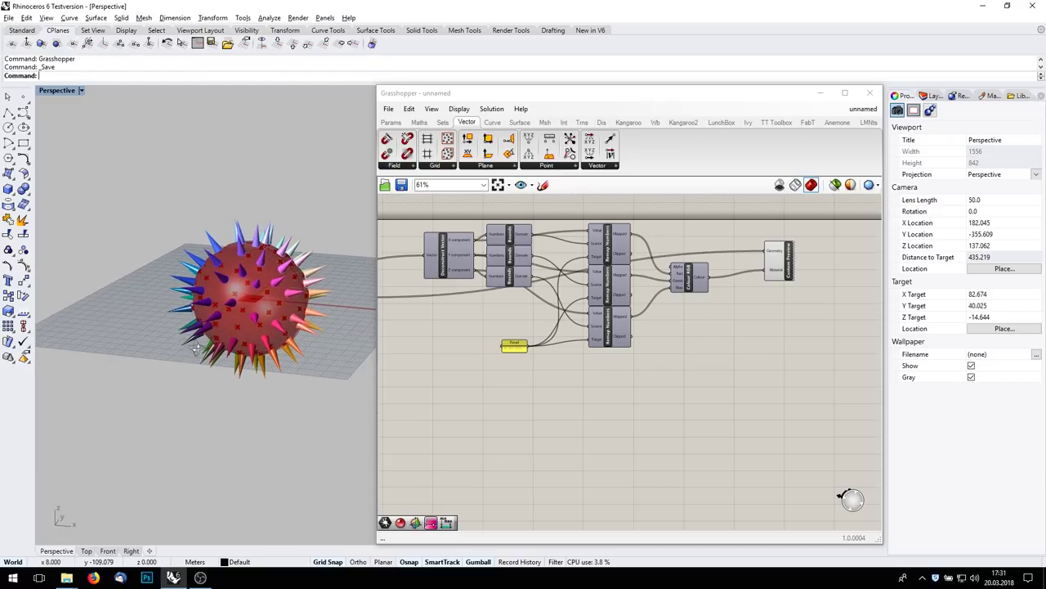
Step: Add a second Custom Preview component above Populate Geometry and connect the Sphere output to its Geometry input
{"action": "right_click_drag", "start_coordinate": [599, 292], "coordinate": [807, 329]}
{"action": "right_click_drag", "start_coordinate": [473, 324], "coordinate": [673, 317]}
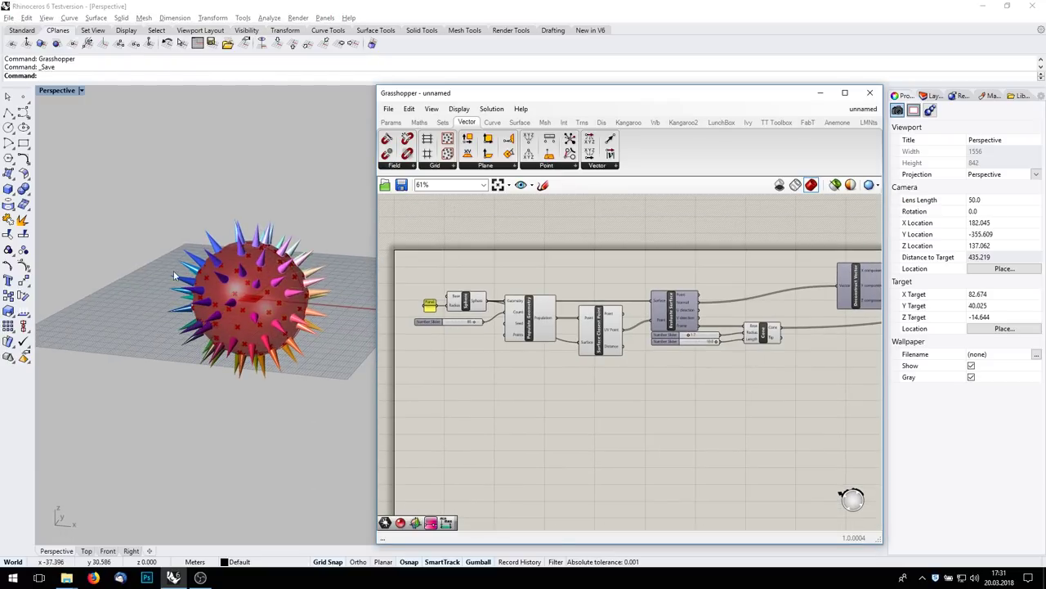
{"action": "scroll", "coordinate": [466, 280], "scroll_direction": "up", "scroll_amount": 3}
{"action": "double_click", "coordinate": [508, 256]}
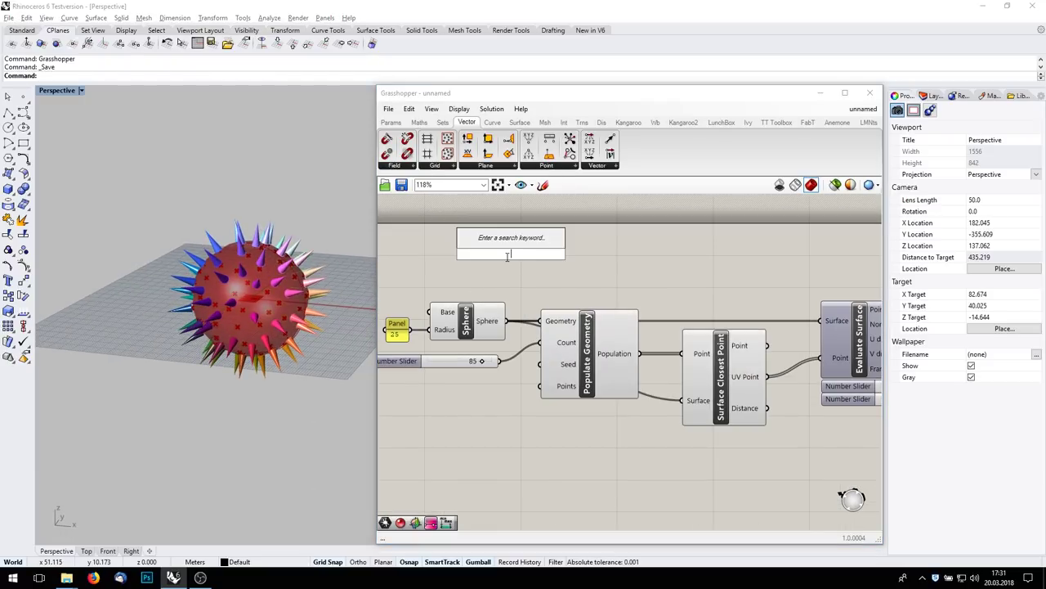
{"action": "type", "text": "prev"}
{"action": "key", "text": "Return"}
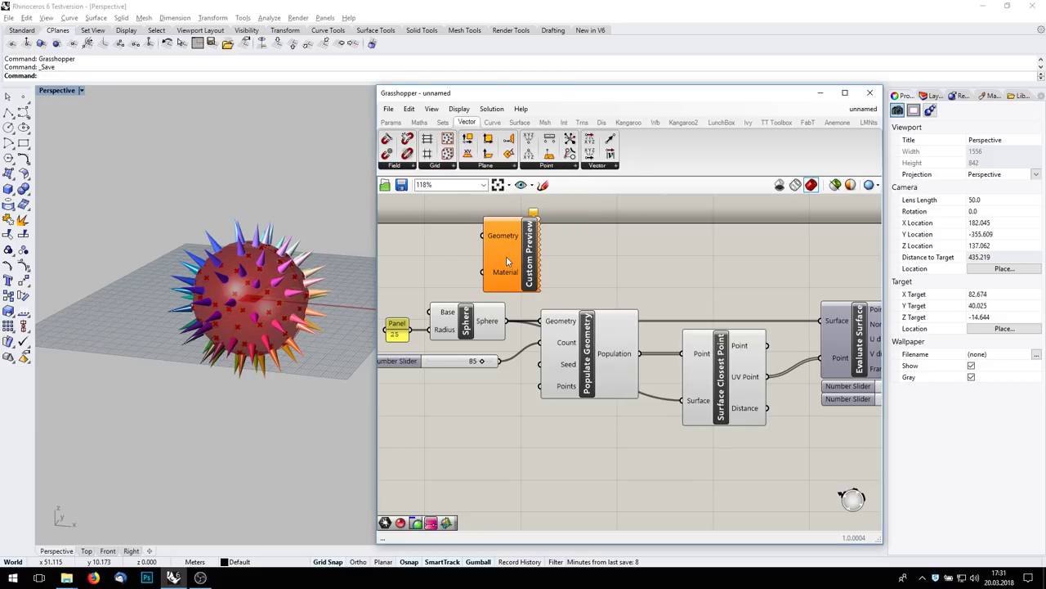
{"action": "left_click_drag", "start_coordinate": [507, 321], "coordinate": [580, 245]}
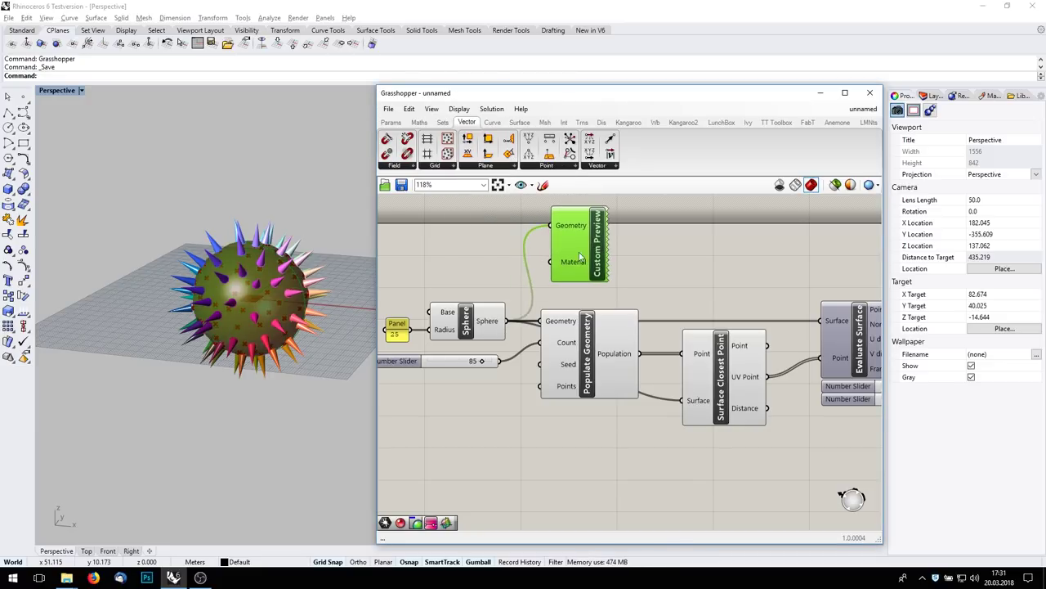
Step: Add a white Colour Swatch and connect it to the Material input of the sphere's Custom Preview
{"action": "left_click", "coordinate": [501, 265]}
{"action": "double_click", "coordinate": [501, 264]}
{"action": "type", "text": "swa"}
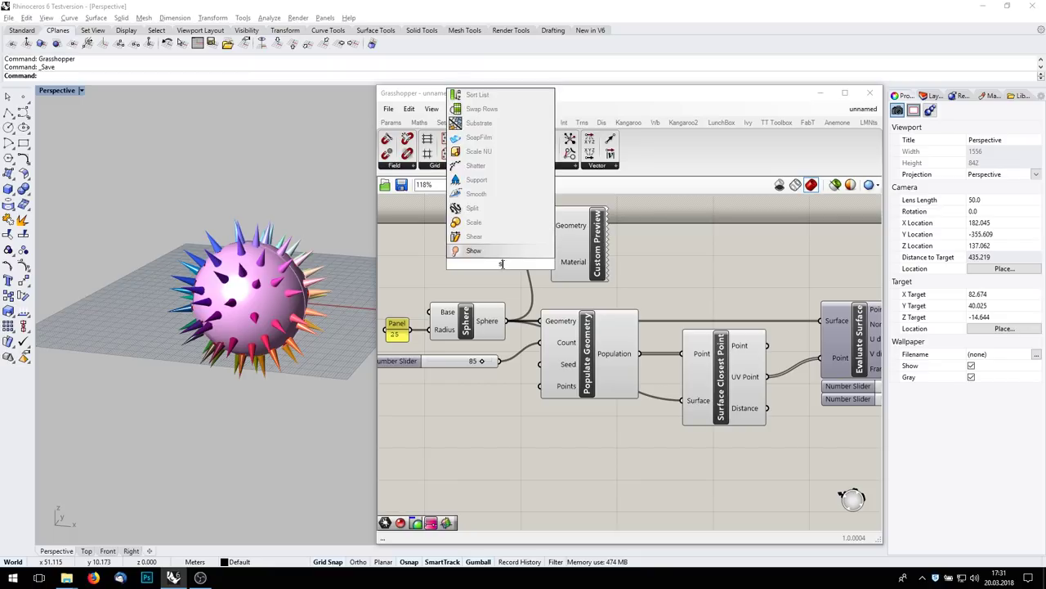
{"action": "key", "text": "Up"}
{"action": "key", "text": "Up"}
{"action": "key", "text": "Return"}
{"action": "left_click_drag", "start_coordinate": [540, 263], "coordinate": [462, 262]}
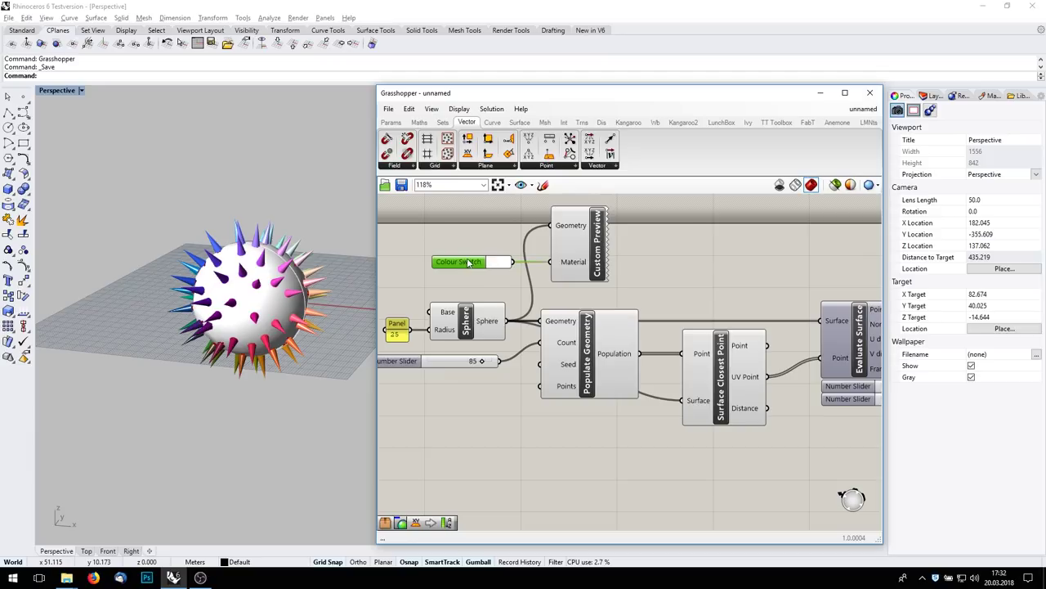
{"action": "left_click", "coordinate": [532, 465]}
Step: Raise the maximum of the Cone's Length slider and set the cone length to 16.2
{"action": "scroll", "coordinate": [532, 465], "scroll_direction": "down", "scroll_amount": 4}
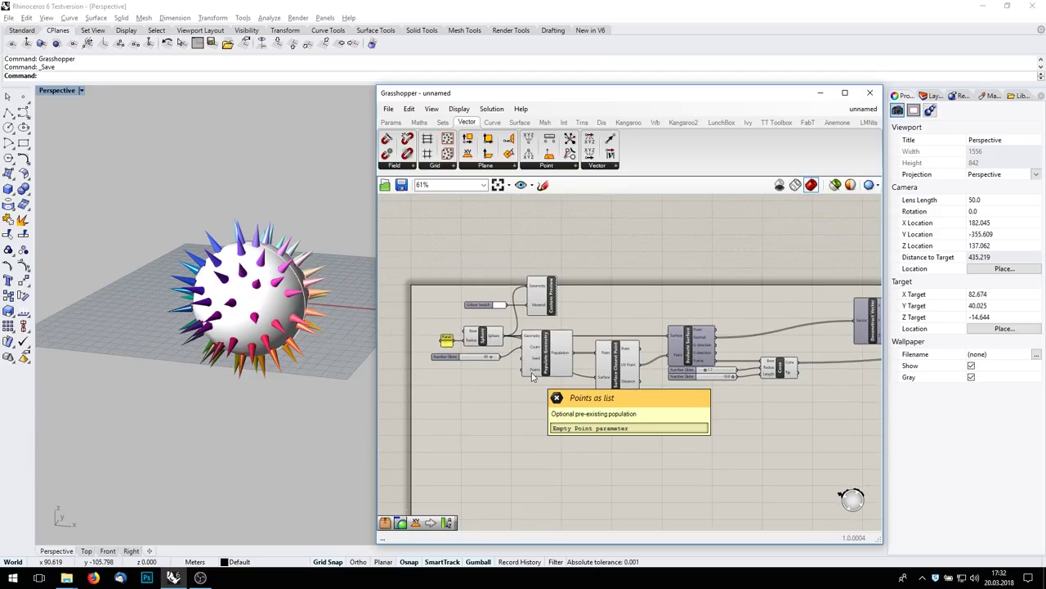
{"action": "right_click_drag", "start_coordinate": [269, 367], "coordinate": [245, 274]}
{"action": "scroll", "coordinate": [746, 364], "scroll_direction": "up", "scroll_amount": 5}
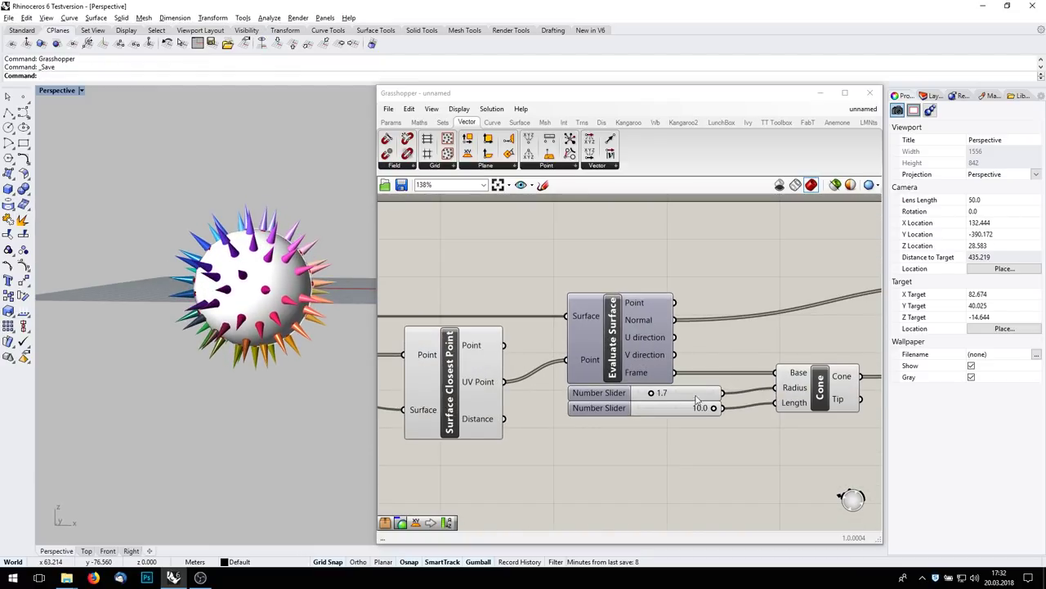
{"action": "left_click", "coordinate": [615, 409]}
{"action": "double_click", "coordinate": [614, 409]}
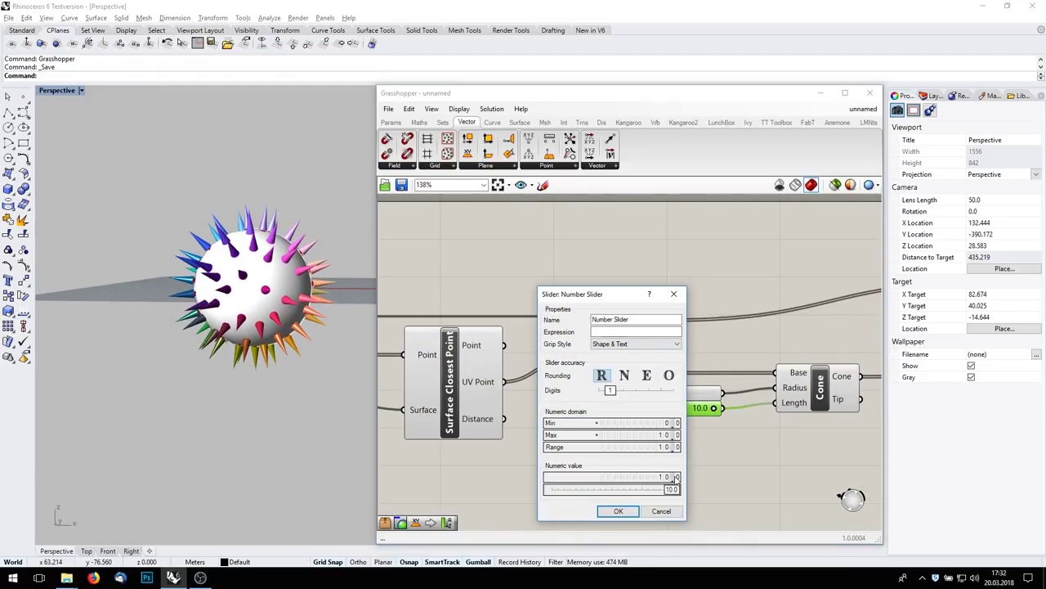
{"action": "left_click_drag", "start_coordinate": [660, 436], "coordinate": [700, 410]}
{"action": "left_click", "coordinate": [618, 511]}
{"action": "scroll", "coordinate": [176, 309], "scroll_direction": "down", "scroll_amount": 3}
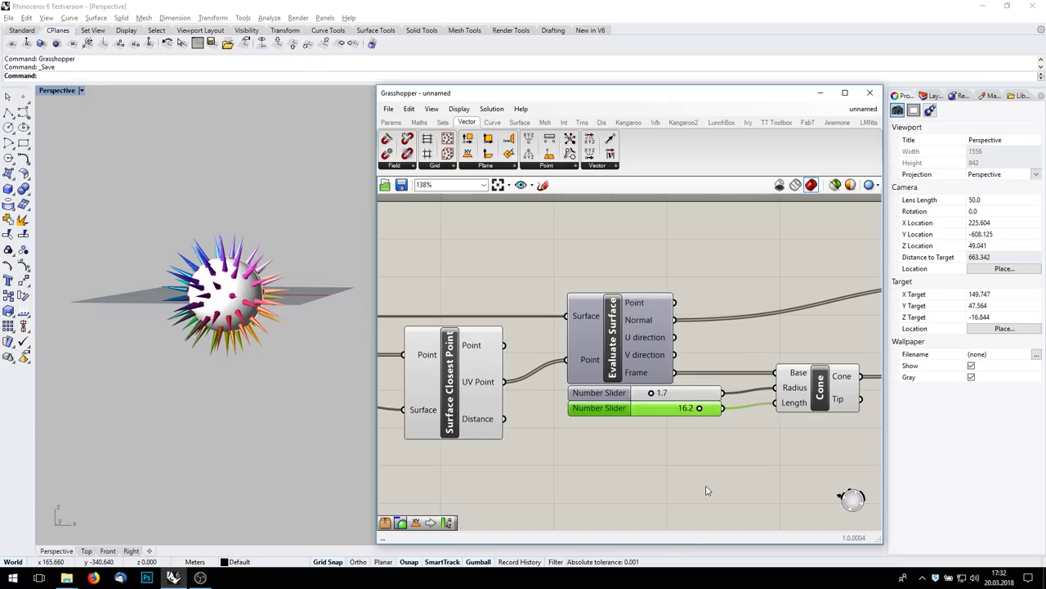
Step: Add a Box Morph component, check its Reference and Target inputs, and place it below the Remap Numbers column
{"action": "scroll", "coordinate": [682, 481], "scroll_direction": "down", "scroll_amount": 4}
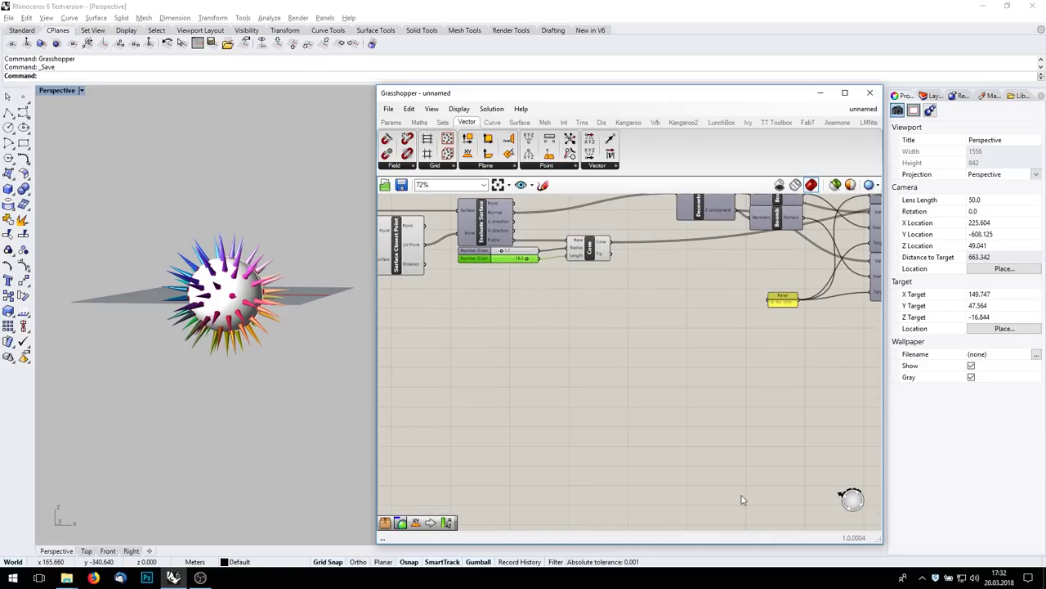
{"action": "double_click", "coordinate": [712, 478]}
{"action": "type", "text": "morph"}
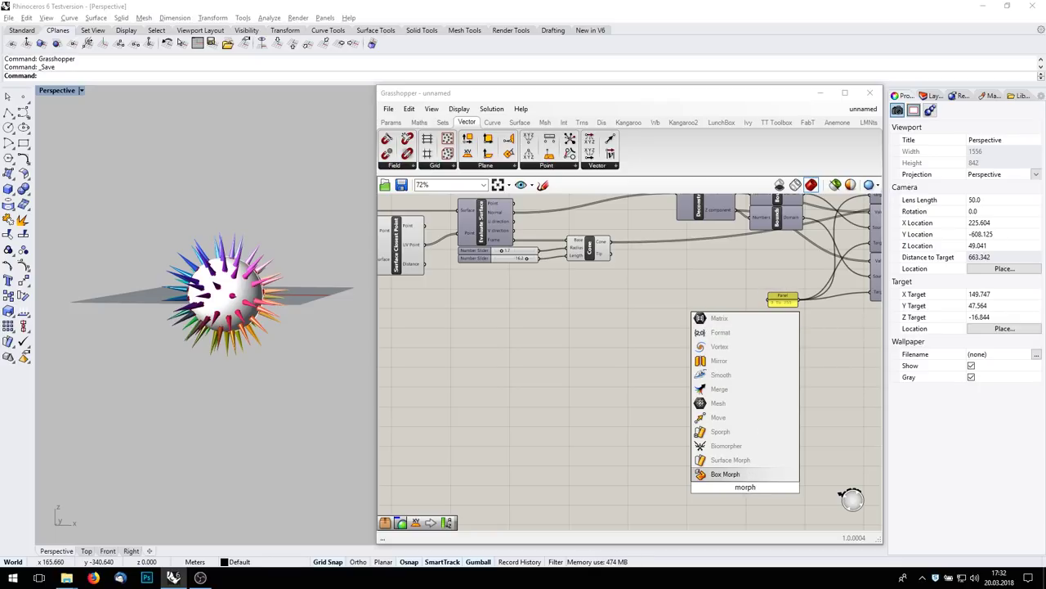
{"action": "left_click", "coordinate": [713, 474]}
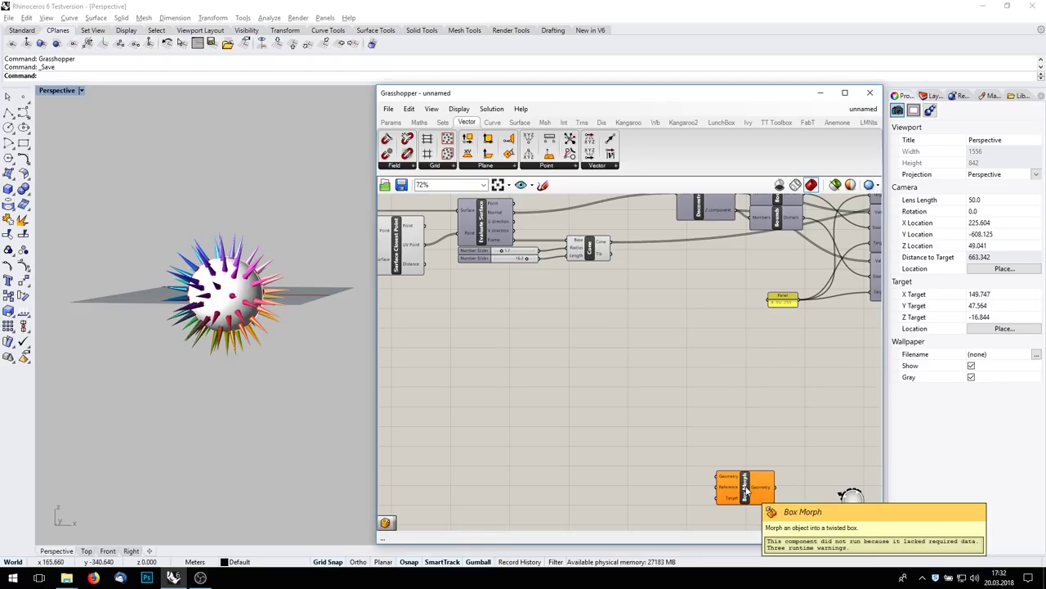
{"action": "scroll", "coordinate": [711, 476], "scroll_direction": "up", "scroll_amount": 3}
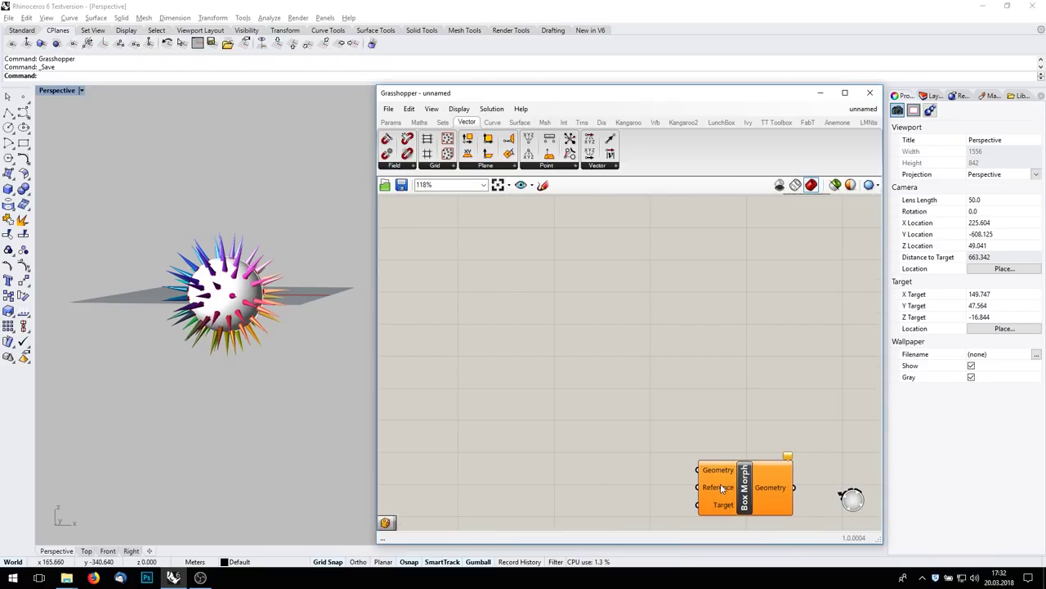
{"action": "mouse_move", "coordinate": [715, 487]}
{"action": "mouse_move", "coordinate": [721, 507]}
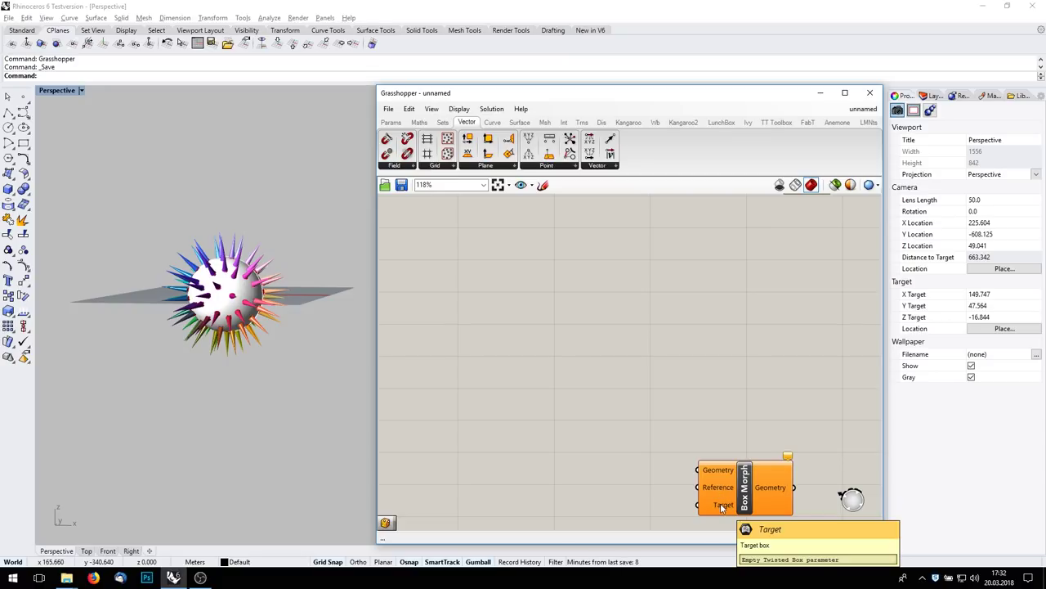
{"action": "scroll", "coordinate": [721, 459], "scroll_direction": "down", "scroll_amount": 5}
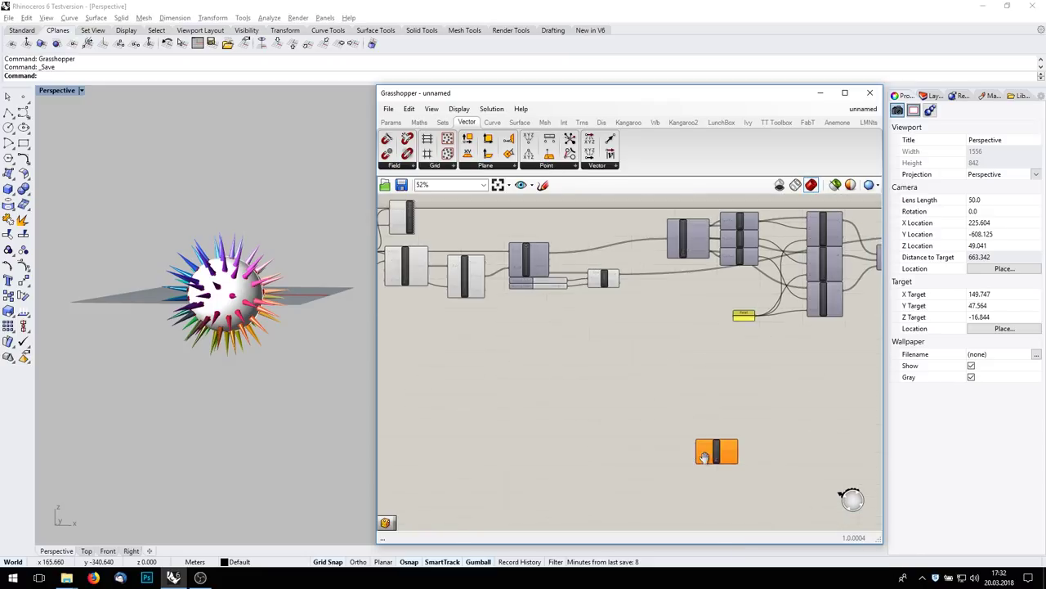
{"action": "scroll", "coordinate": [722, 459], "scroll_direction": "down", "scroll_amount": 1}
{"action": "left_click_drag", "start_coordinate": [701, 443], "coordinate": [784, 413]}
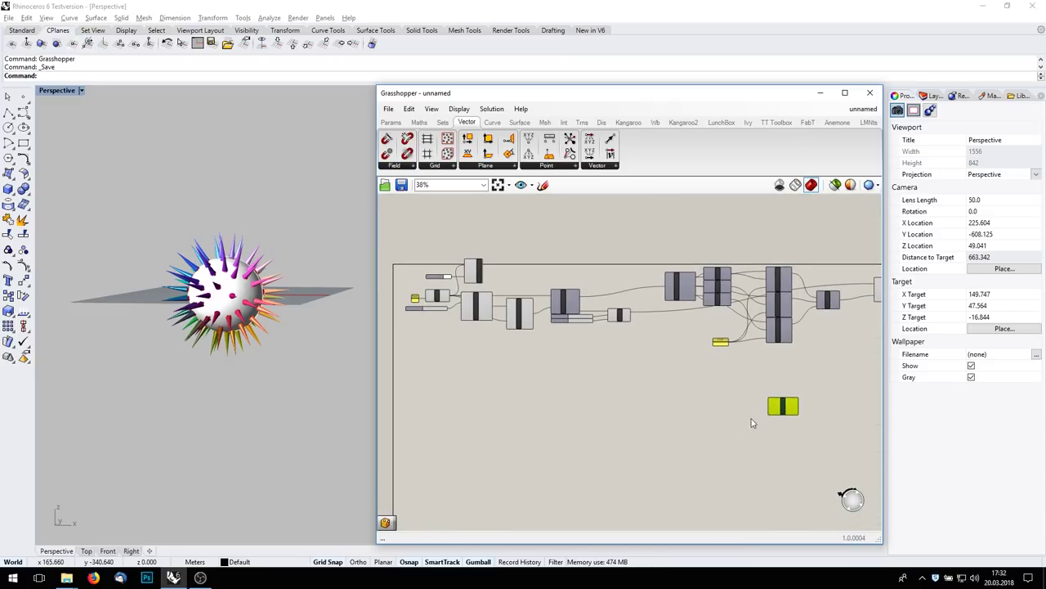
Step: Connect the Cone and Sphere outputs together to the Geometry input of Box Morph
{"action": "scroll", "coordinate": [585, 364], "scroll_direction": "up", "scroll_amount": 3}
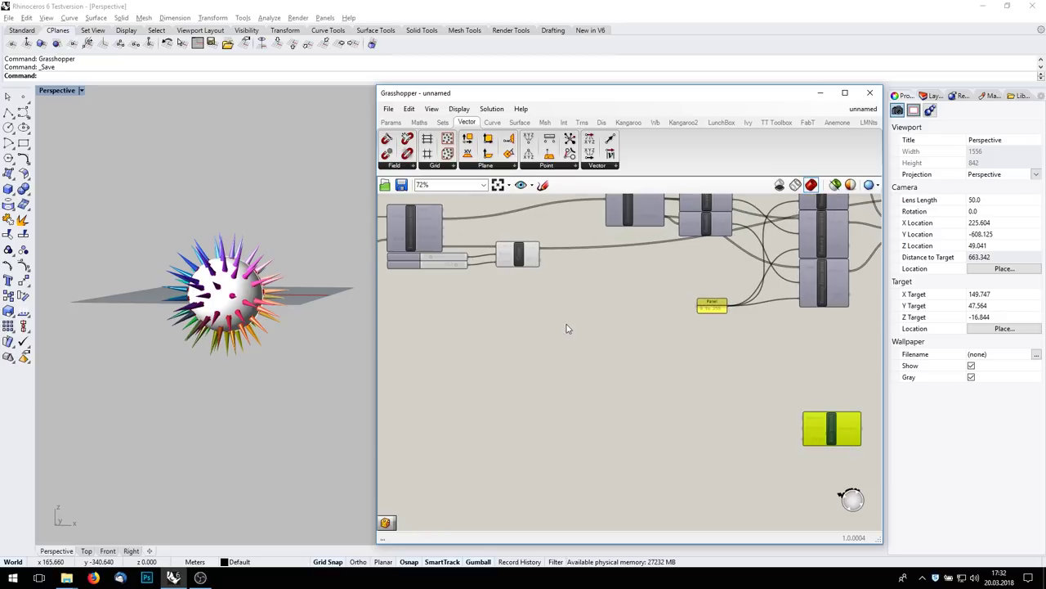
{"action": "left_click_drag", "start_coordinate": [496, 228], "coordinate": [755, 393]}
{"action": "scroll", "coordinate": [540, 422], "scroll_direction": "down", "scroll_amount": 3}
{"action": "right_click_drag", "start_coordinate": [510, 390], "coordinate": [641, 333]}
{"action": "scroll", "coordinate": [507, 246], "scroll_direction": "down", "scroll_amount": 1}
{"action": "right_click_drag", "start_coordinate": [507, 247], "coordinate": [474, 296]}
{"action": "scroll", "coordinate": [447, 250], "scroll_direction": "up", "scroll_amount": 2}
{"action": "scroll", "coordinate": [427, 270], "scroll_direction": "down", "scroll_amount": 1}
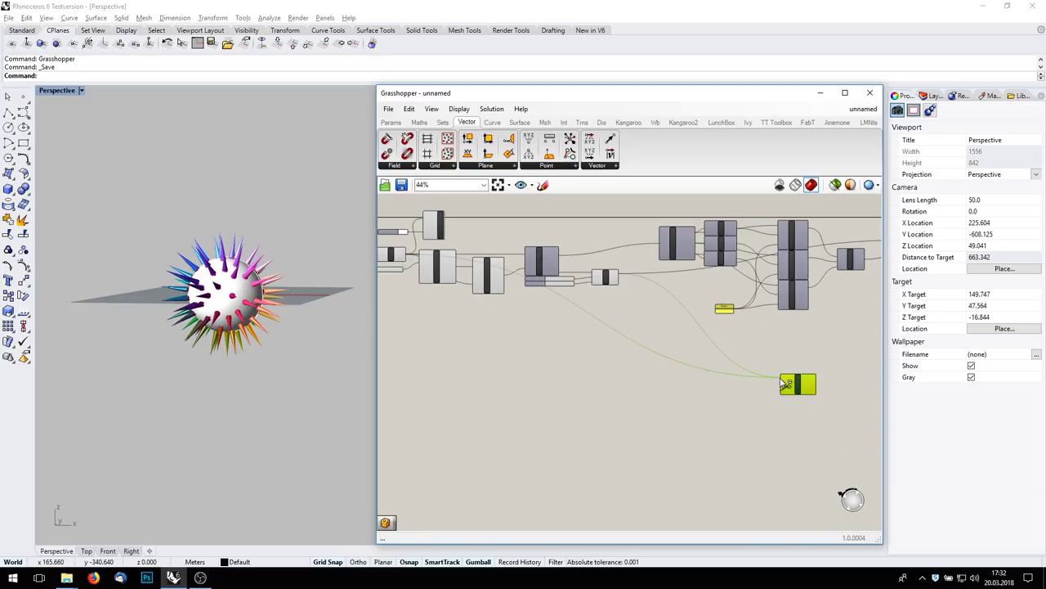
{"action": "scroll", "coordinate": [719, 395], "scroll_direction": "up", "scroll_amount": 3}
{"action": "right_click_drag", "start_coordinate": [785, 399], "coordinate": [767, 409]}
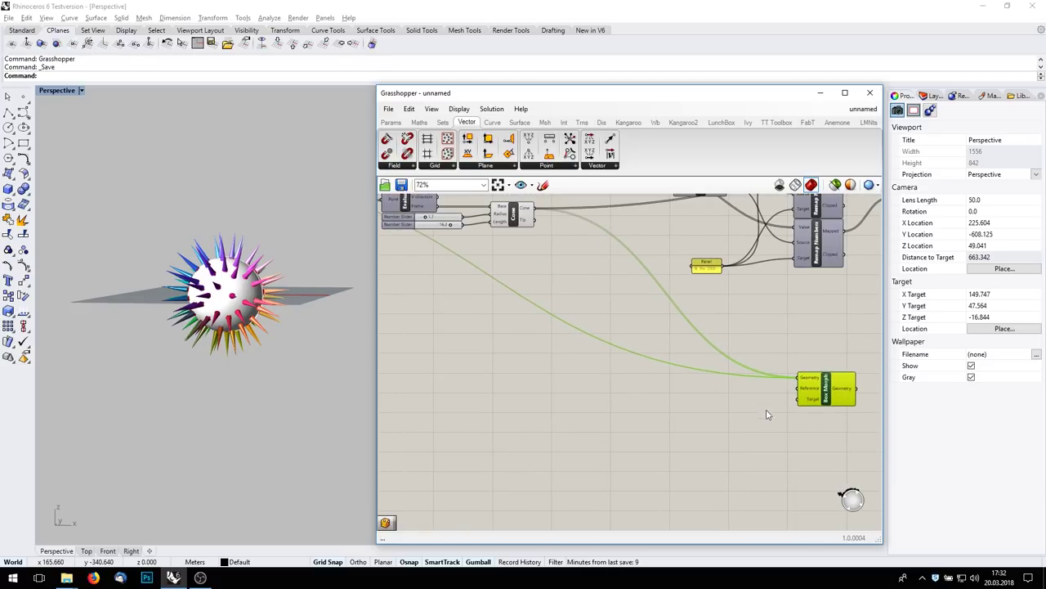
Step: Add a Bounding Box component on the empty canvas below the Cone component
{"action": "scroll", "coordinate": [762, 409], "scroll_direction": "down", "scroll_amount": 2}
{"action": "double_click", "coordinate": [619, 368]}
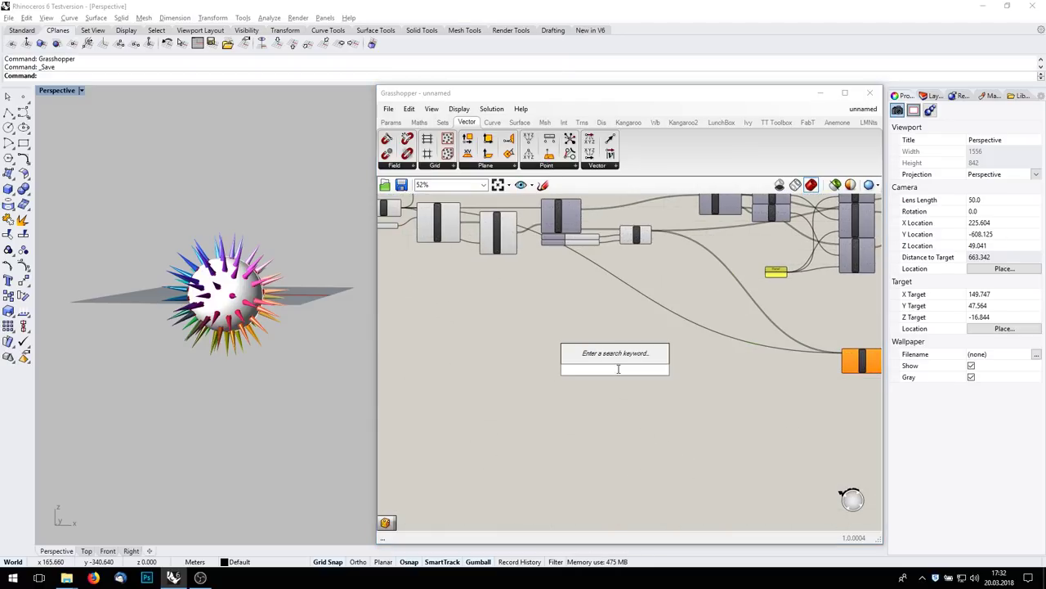
{"action": "type", "text": "bounding"}
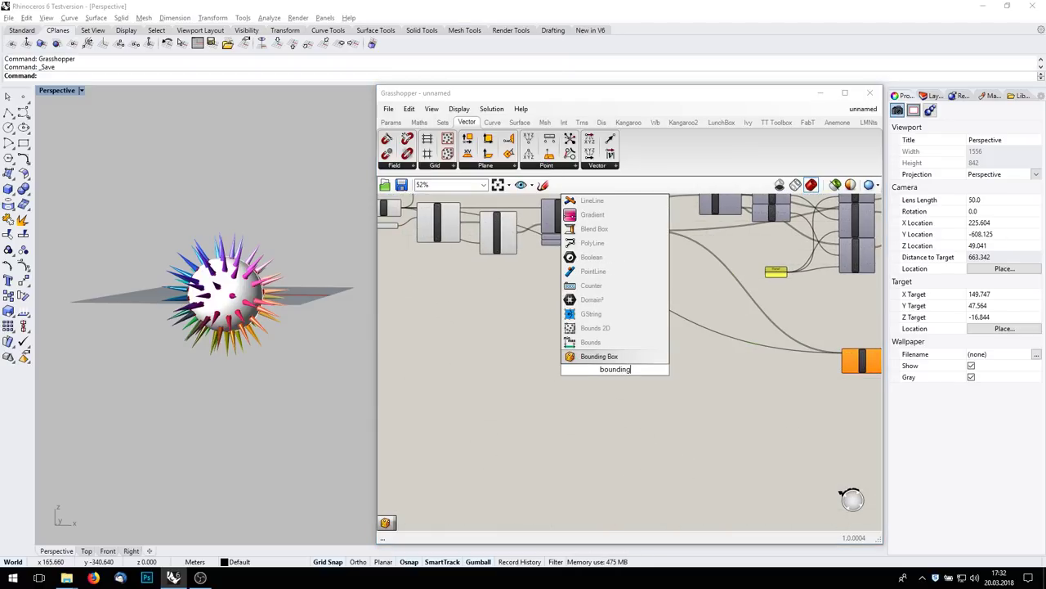
{"action": "key", "text": "Return"}
{"action": "scroll", "coordinate": [598, 358], "scroll_direction": "up", "scroll_amount": 2}
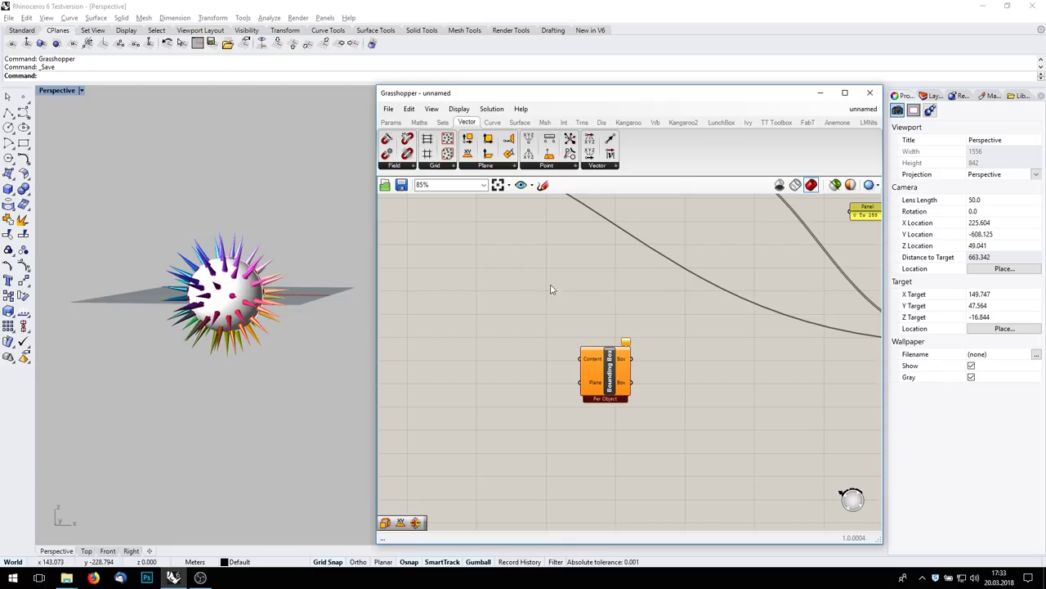
{"action": "right_click_drag", "start_coordinate": [569, 270], "coordinate": [642, 309]}
{"action": "scroll", "coordinate": [641, 309], "scroll_direction": "down", "scroll_amount": 2}
{"action": "left_click", "coordinate": [665, 432]}
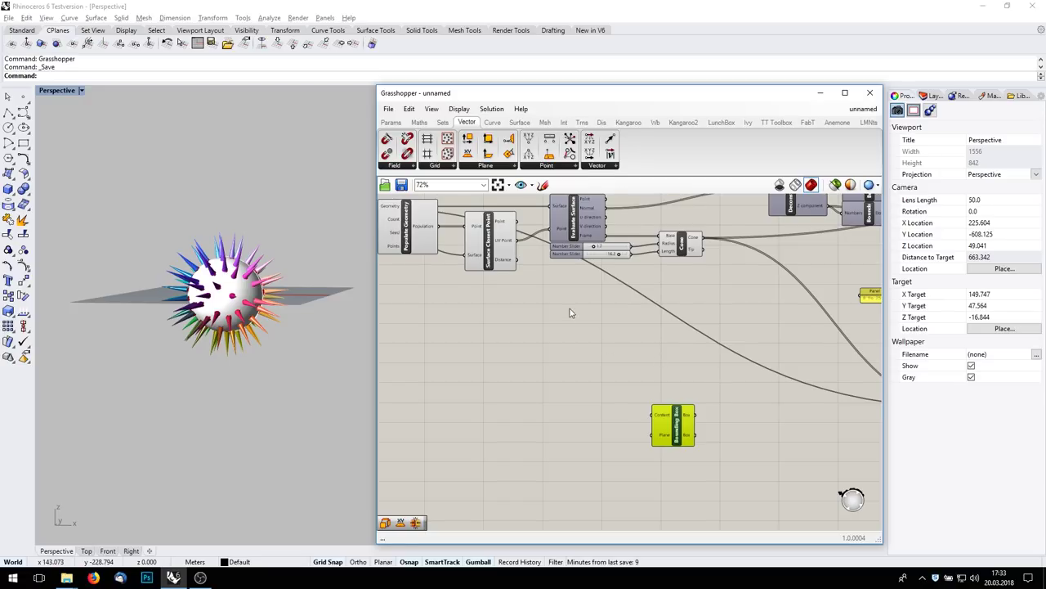
{"action": "right_click_drag", "start_coordinate": [571, 312], "coordinate": [593, 346]}
{"action": "left_click", "coordinate": [569, 388]}
{"action": "double_click", "coordinate": [569, 388]}
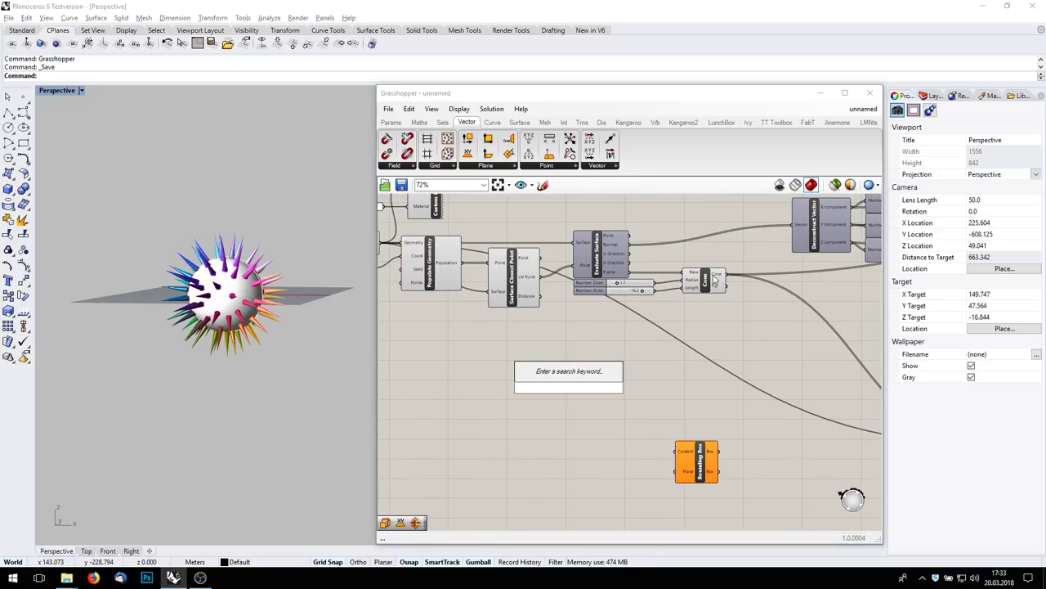
{"action": "type", "text": "gr"}
{"action": "key", "text": "Escape"}
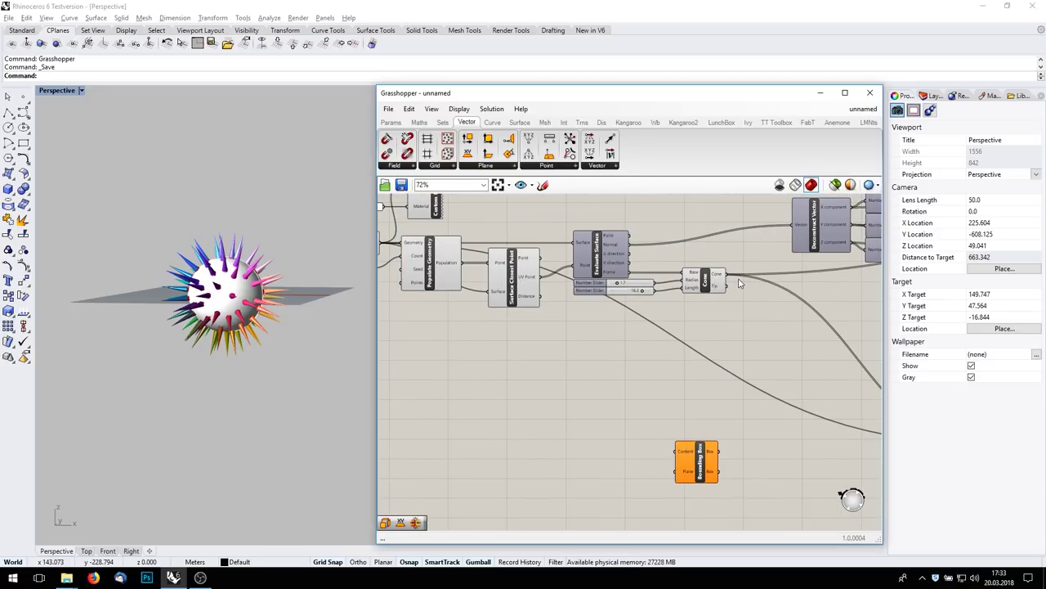
Step: Connect the Cone output to Bounding Box's Content input, and add a Group component on the empty canvas beside Bounding Box
{"action": "left_click_drag", "start_coordinate": [730, 278], "coordinate": [677, 451]}
{"action": "right_click_drag", "start_coordinate": [200, 360], "coordinate": [214, 385]}
{"action": "left_click", "coordinate": [560, 404]}
{"action": "double_click", "coordinate": [561, 403]}
{"action": "type", "text": "grou"}
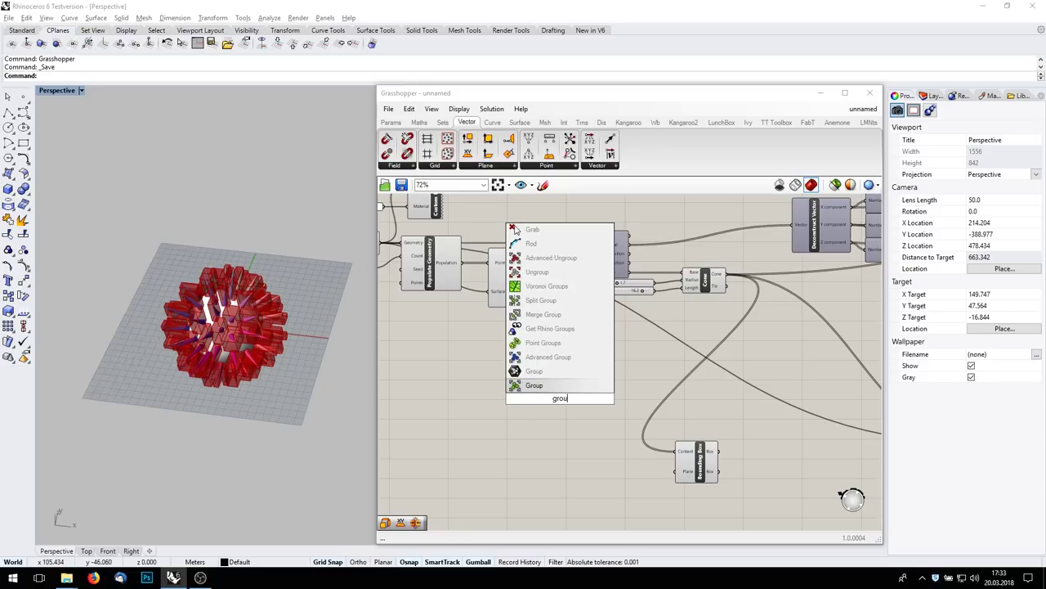
{"action": "key", "text": "Return"}
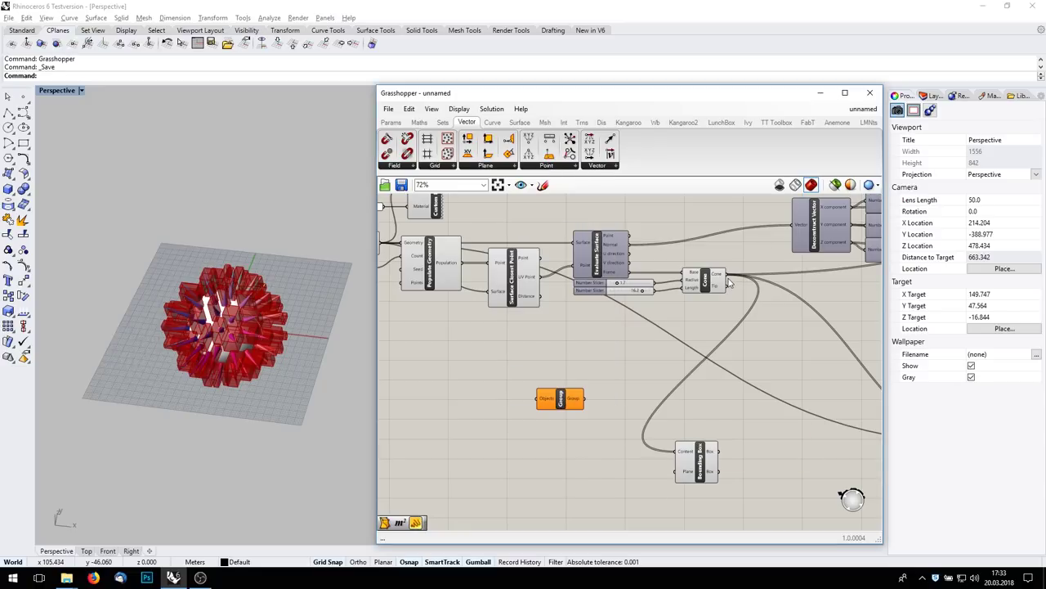
Step: Route the cone and sphere geometry through the Group component into Bounding Box's Content input
{"action": "left_click_drag", "start_coordinate": [726, 274], "coordinate": [677, 450]}
{"action": "left_click_drag", "start_coordinate": [549, 406], "coordinate": [563, 436]}
{"action": "right_click_drag", "start_coordinate": [352, 408], "coordinate": [356, 334]}
{"action": "scroll", "coordinate": [742, 389], "scroll_direction": "down", "scroll_amount": 3}
{"action": "scroll", "coordinate": [784, 431], "scroll_direction": "up", "scroll_amount": 2}
Step: Connect Bounding Box's Box output to Box Morph's Reference input and move Bounding Box close to Group
{"action": "right_click_drag", "start_coordinate": [784, 431], "coordinate": [609, 357]}
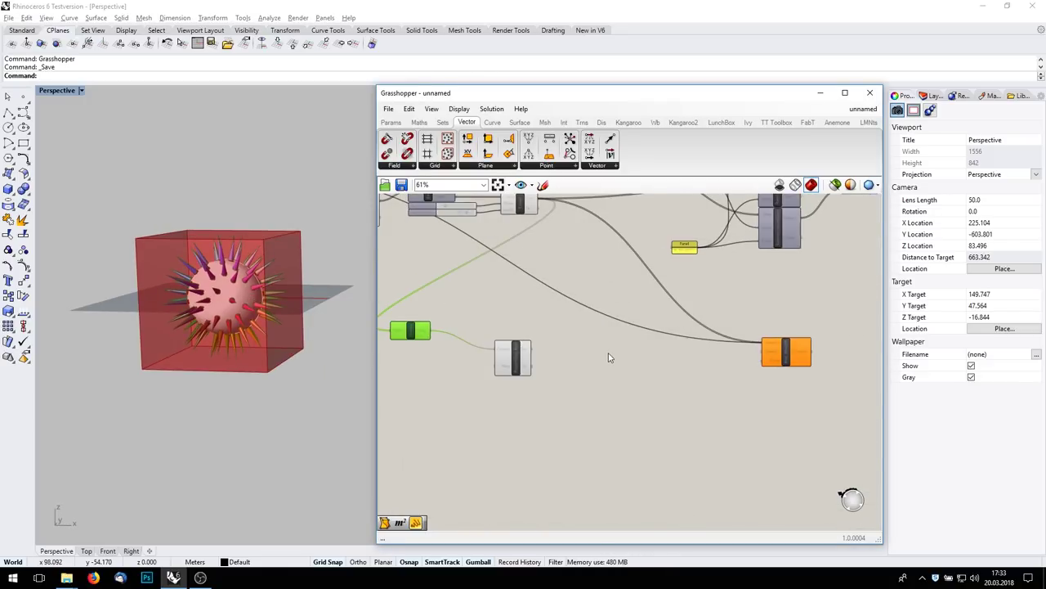
{"action": "left_click_drag", "start_coordinate": [535, 350], "coordinate": [768, 358]}
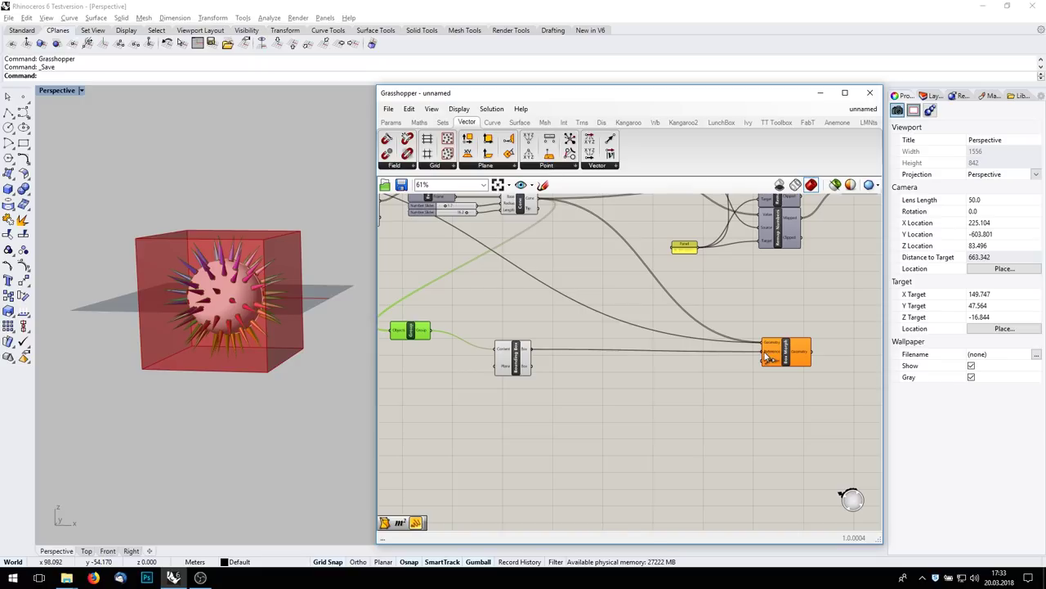
{"action": "left_click_drag", "start_coordinate": [515, 361], "coordinate": [463, 344]}
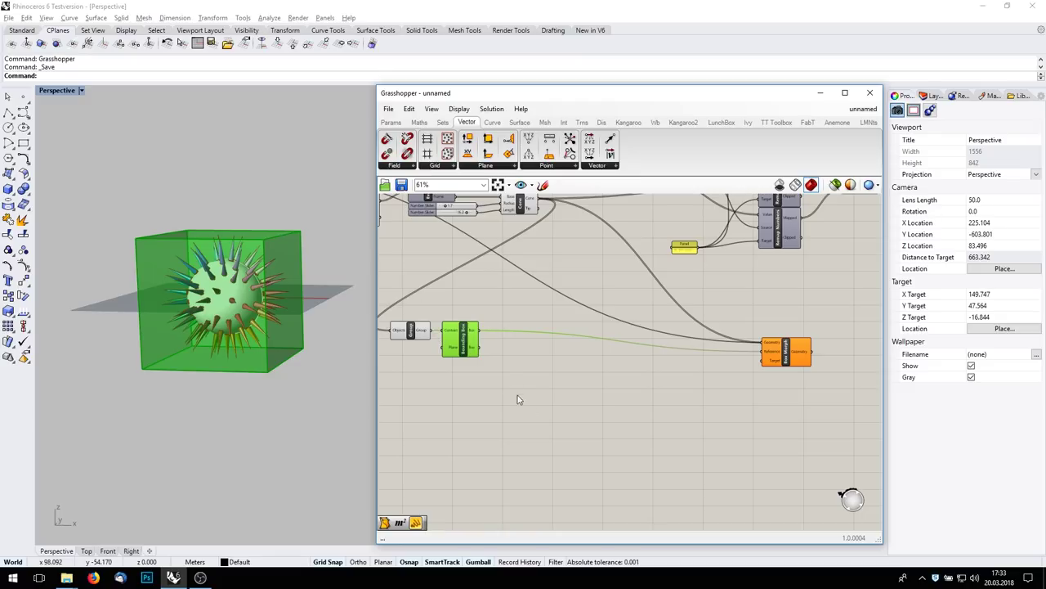
Step: Add a Twisted Box component, check its corner inputs, and place it below Box Morph
{"action": "double_click", "coordinate": [572, 426]}
{"action": "type", "text": "twist"}
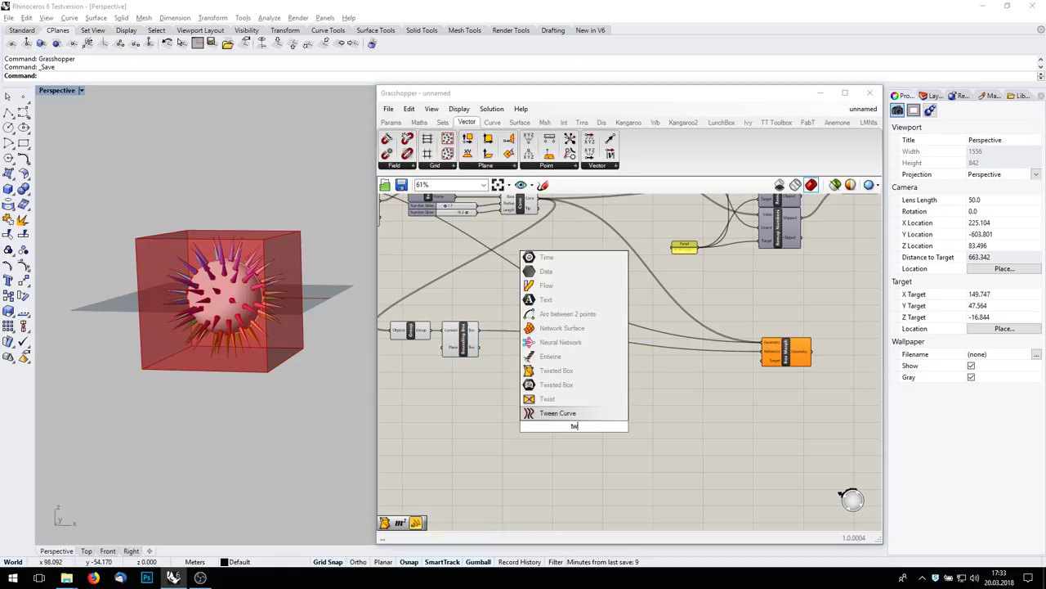
{"action": "key", "text": "Up"}
{"action": "key", "text": "Up"}
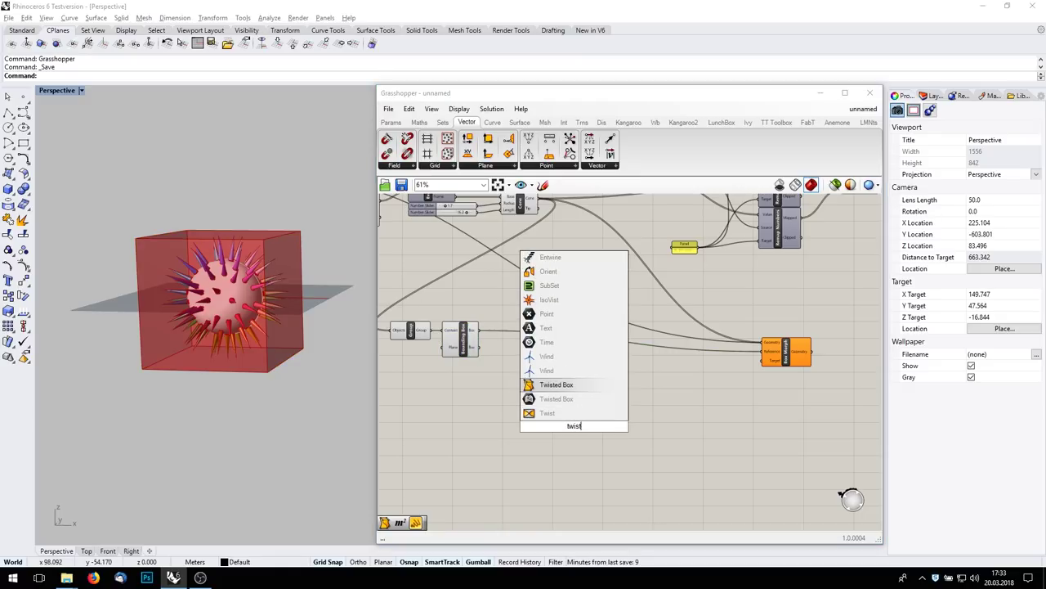
{"action": "key", "text": "Return"}
{"action": "scroll", "coordinate": [570, 426], "scroll_direction": "up", "scroll_amount": 4}
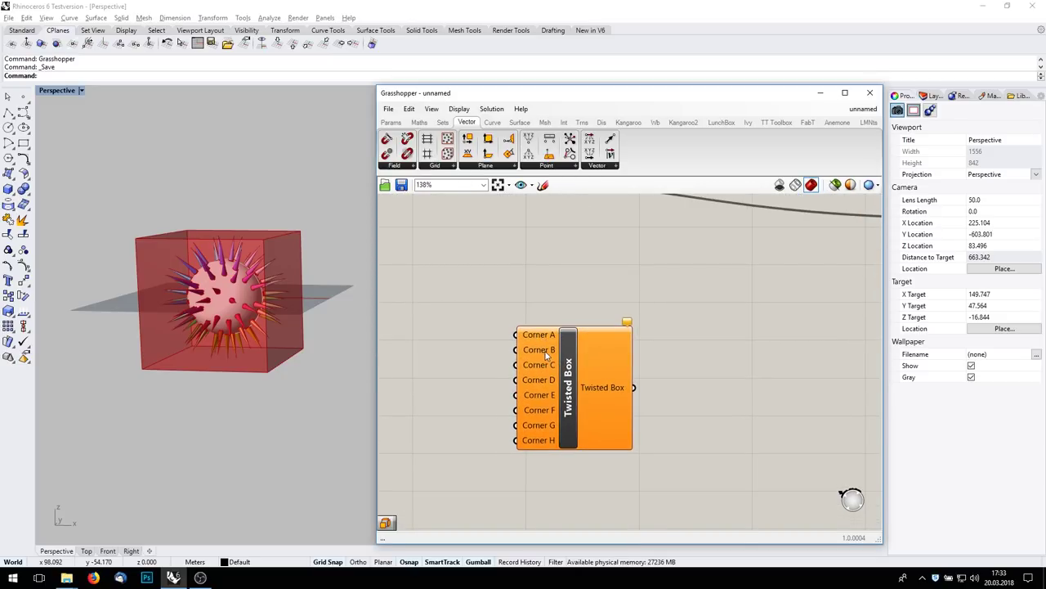
{"action": "scroll", "coordinate": [575, 401], "scroll_direction": "down", "scroll_amount": 3}
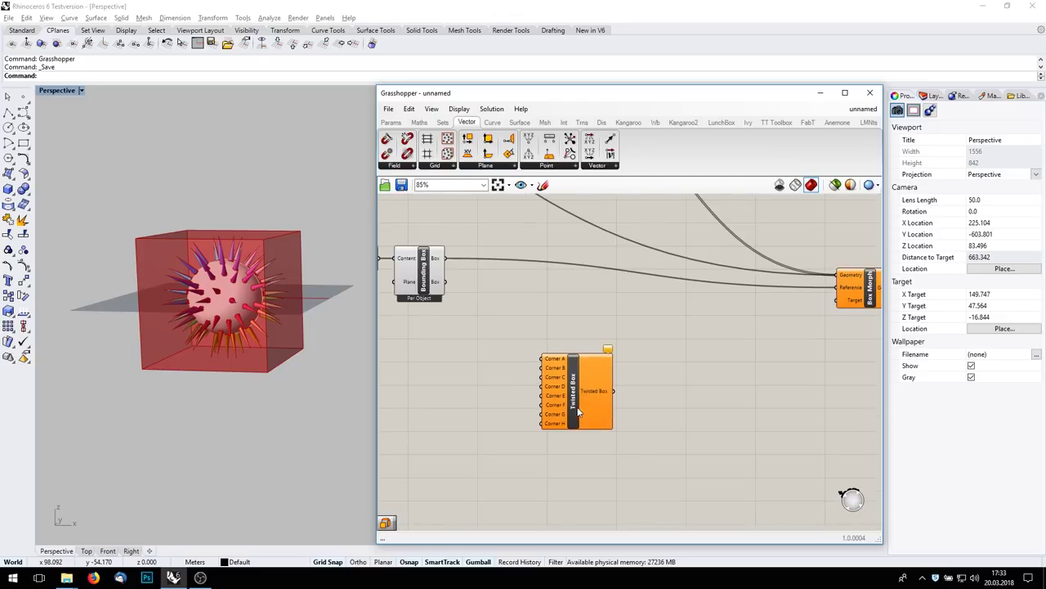
{"action": "right_click_drag", "start_coordinate": [576, 398], "coordinate": [529, 351]}
{"action": "left_click_drag", "start_coordinate": [529, 350], "coordinate": [827, 406]}
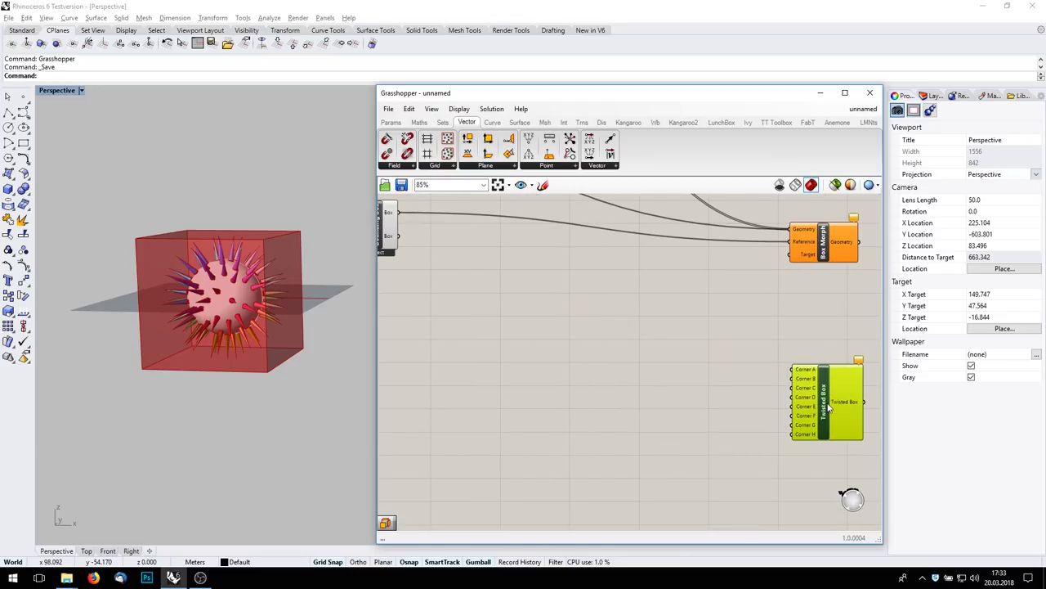
Step: Add a Deconstruct Brep component below Bounding Box and feed it from the Box output
{"action": "scroll", "coordinate": [525, 364], "scroll_direction": "down", "scroll_amount": 1}
{"action": "right_click_drag", "start_coordinate": [525, 364], "coordinate": [558, 358]}
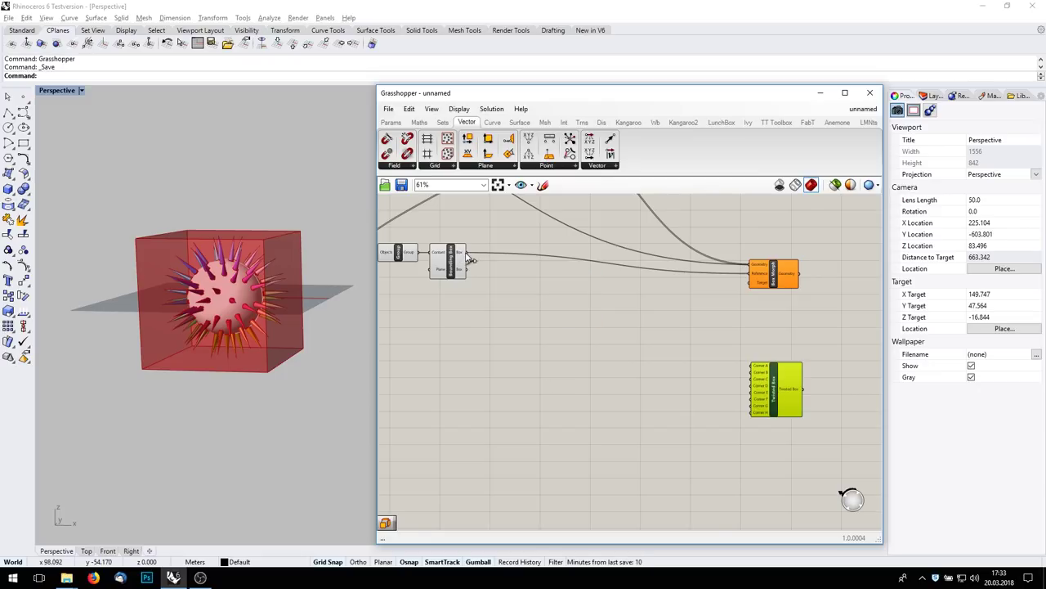
{"action": "double_click", "coordinate": [520, 352]}
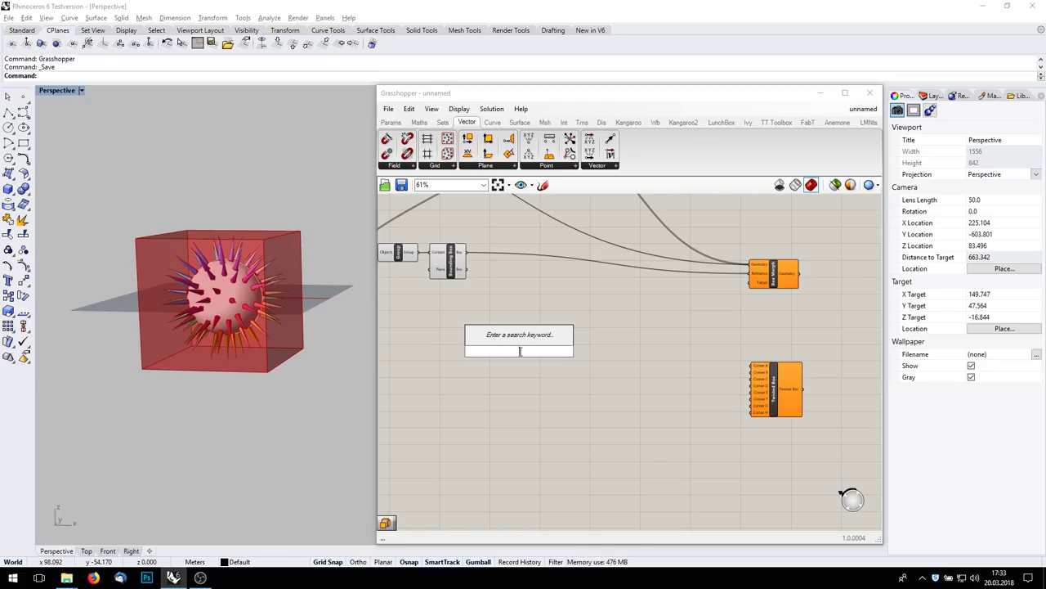
{"action": "type", "text": "deconstr"}
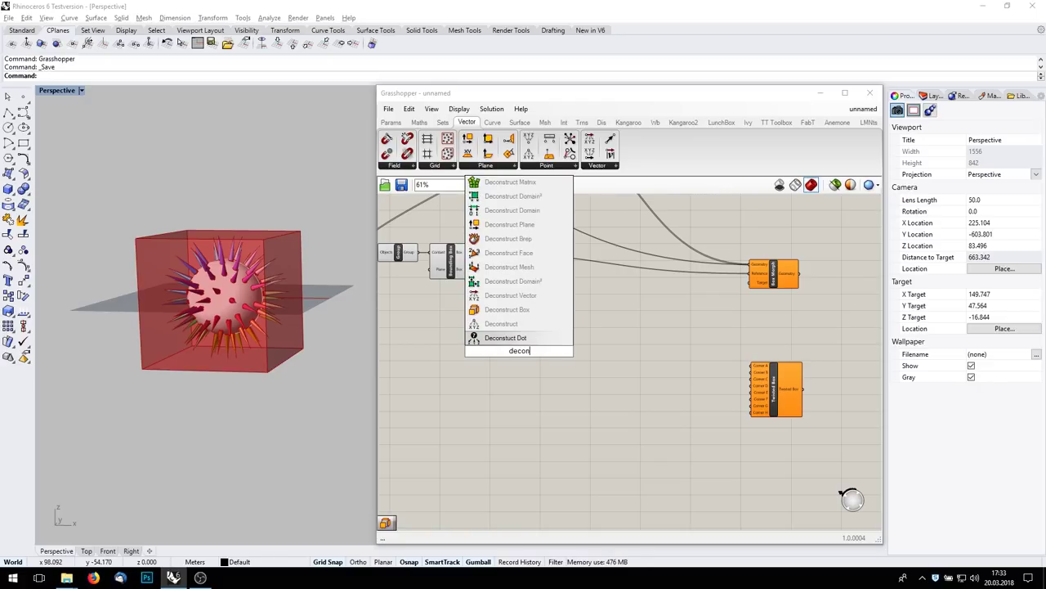
{"action": "left_click", "coordinate": [494, 252]}
{"action": "left_click_drag", "start_coordinate": [468, 254], "coordinate": [479, 353]}
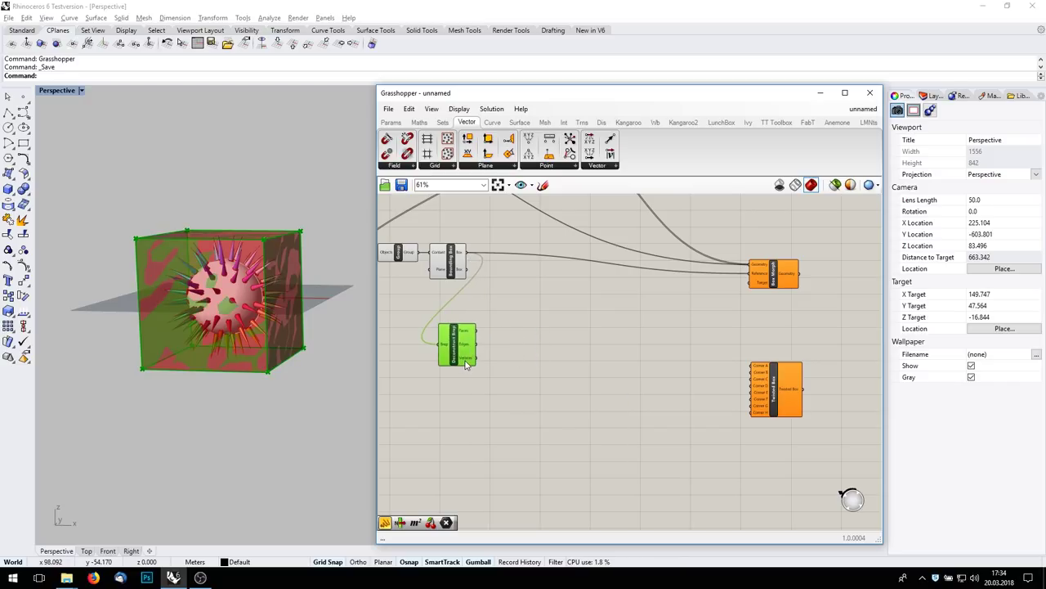
Step: Turn off the preview of the Deconstruct Brep and Bounding Box components
{"action": "right_click", "coordinate": [459, 354]}
{"action": "left_click", "coordinate": [478, 369]}
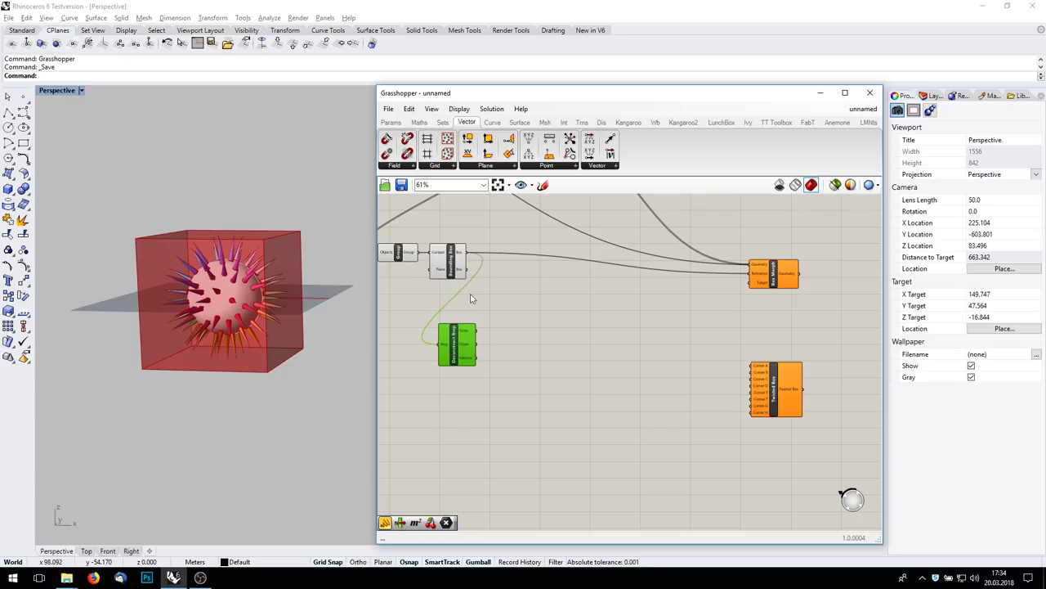
{"action": "left_click", "coordinate": [448, 259]}
{"action": "right_click", "coordinate": [455, 260]}
{"action": "left_click", "coordinate": [483, 280]}
Step: Place a panel beside Deconstruct Brep, connect it to the Vertices output and read through the vertex list
{"action": "scroll", "coordinate": [479, 308], "scroll_direction": "up", "scroll_amount": 2}
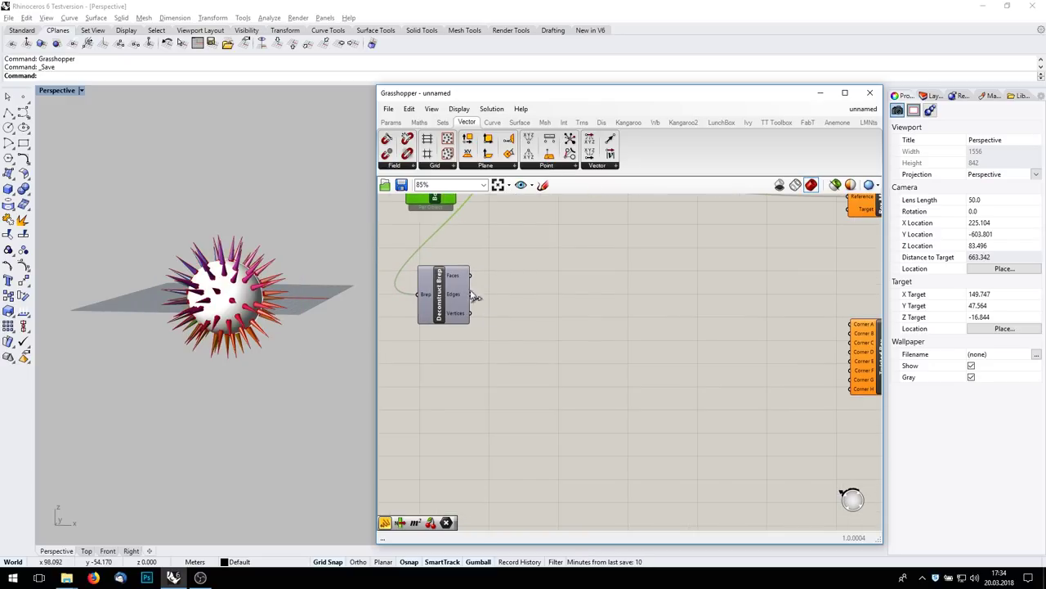
{"action": "left_click", "coordinate": [391, 122]}
{"action": "left_click_drag", "start_coordinate": [527, 154], "coordinate": [557, 337]}
{"action": "left_click_drag", "start_coordinate": [472, 312], "coordinate": [530, 337]}
{"action": "mouse_move", "coordinate": [560, 339]}
{"action": "left_mouse_down"}
{"action": "mouse_move", "coordinate": [548, 317]}
{"action": "mouse_move", "coordinate": [580, 323]}
{"action": "mouse_move", "coordinate": [579, 339]}
{"action": "left_mouse_up"}
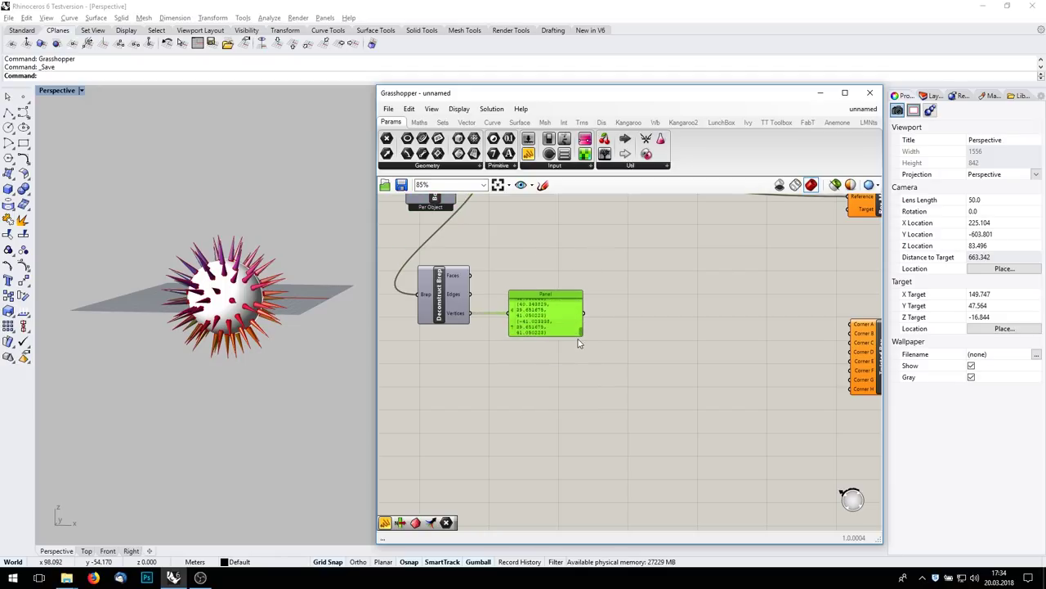
Step: Flatten Deconstruct Brep's Vertices output, check the vertex list in the panel, and delete the panel
{"action": "right_click", "coordinate": [464, 316]}
{"action": "left_click", "coordinate": [507, 377]}
{"action": "left_click_drag", "start_coordinate": [581, 306], "coordinate": [582, 285]}
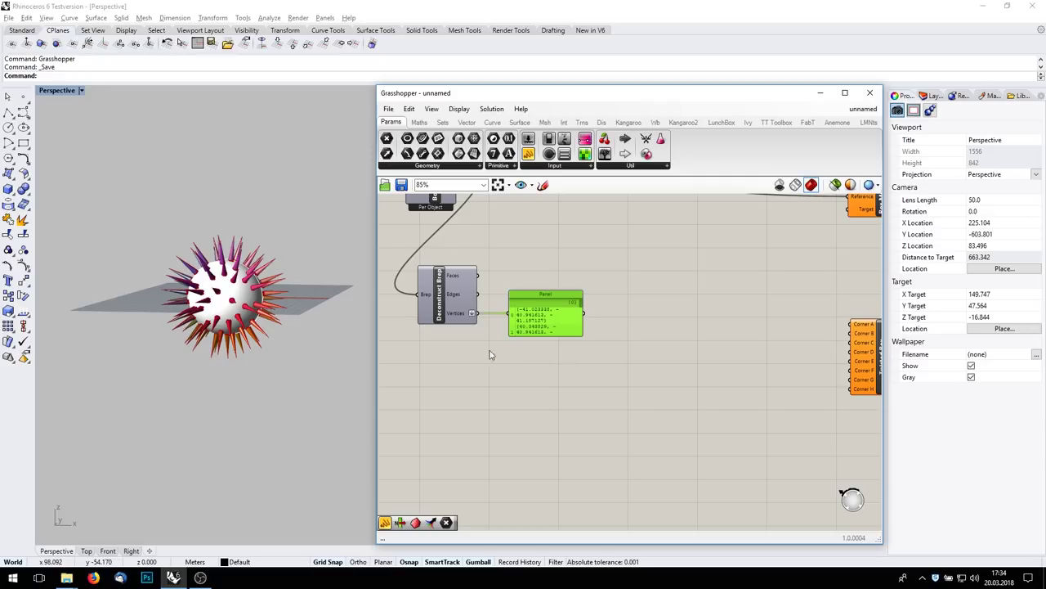
{"action": "left_click_drag", "start_coordinate": [581, 307], "coordinate": [576, 345]}
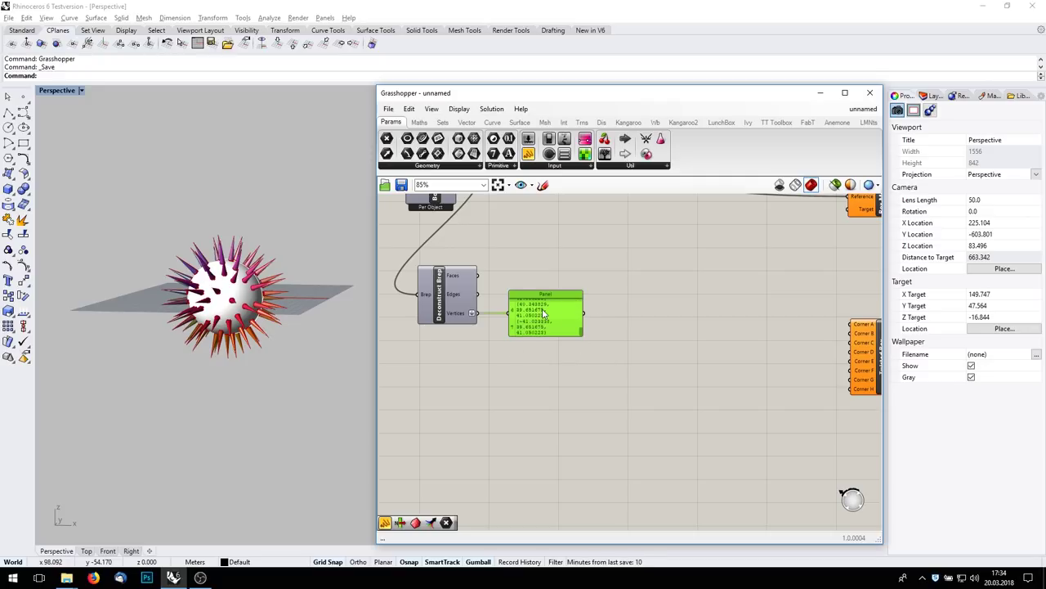
{"action": "key", "text": "Delete"}
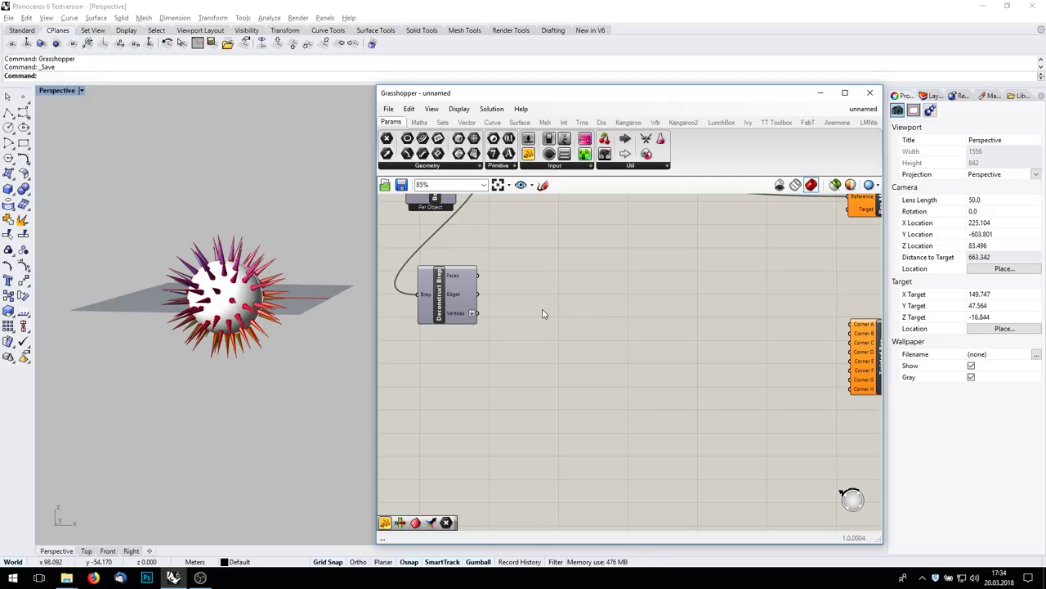
Step: Add a List Item component beside Deconstruct Brep and connect the Vertices output to its List input
{"action": "double_click", "coordinate": [607, 337]}
{"action": "type", "text": "item"}
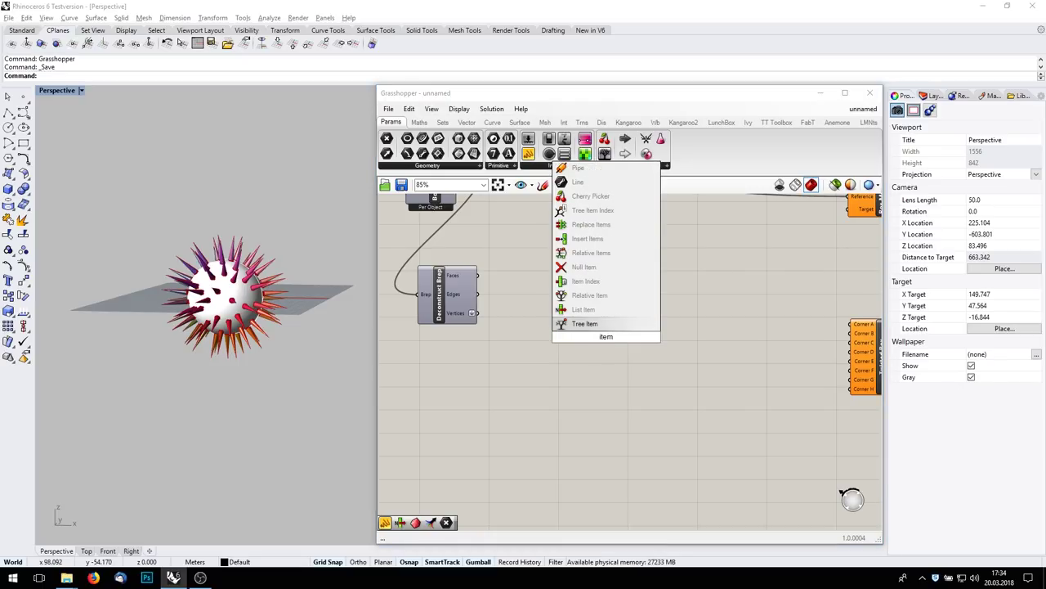
{"action": "key", "text": "Up"}
{"action": "key", "text": "Return"}
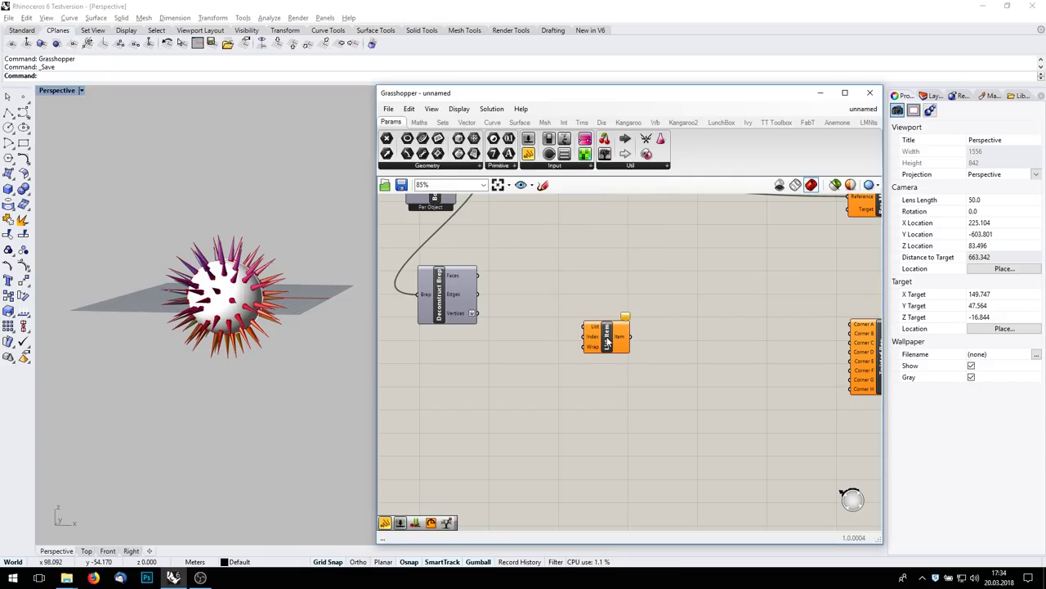
{"action": "left_click_drag", "start_coordinate": [478, 314], "coordinate": [587, 327]}
{"action": "left_click_drag", "start_coordinate": [594, 331], "coordinate": [533, 317]}
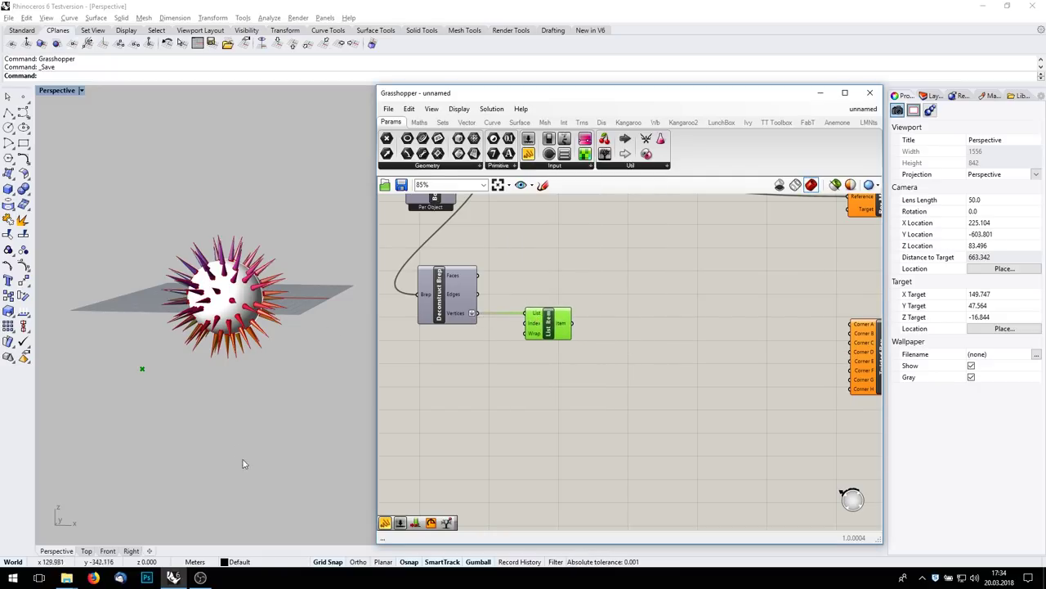
Step: Add a panel below Deconstruct Brep containing the indices 0, 1, 2 and 3 on separate lines
{"action": "double_click", "coordinate": [448, 418]}
{"action": "type", "text": "panel"}
{"action": "key", "text": "Return"}
{"action": "double_click", "coordinate": [448, 417]}
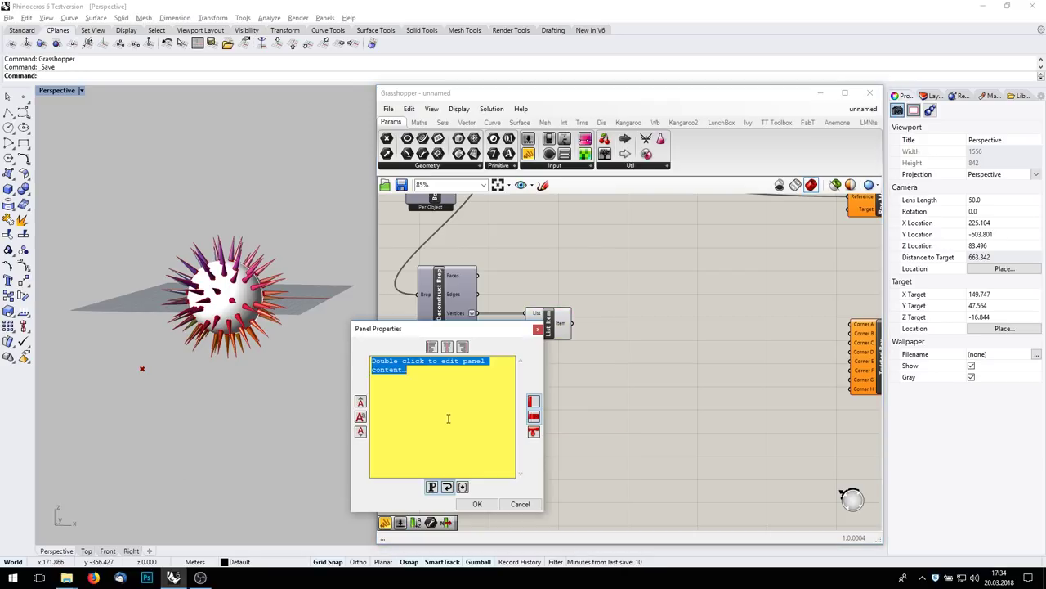
{"action": "type", "text": "0"}
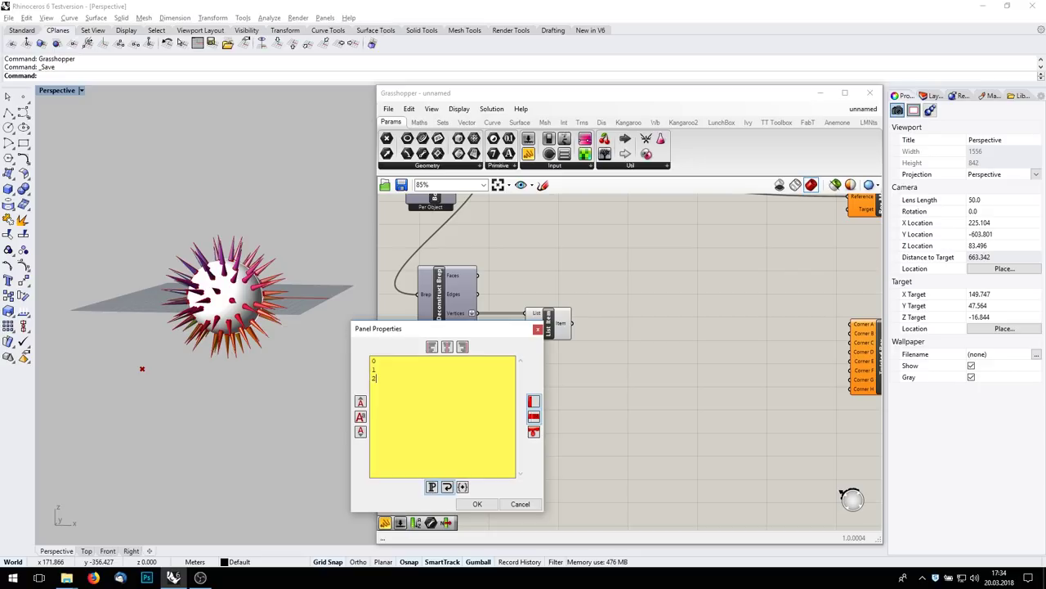
{"action": "left_click", "coordinate": [478, 503]}
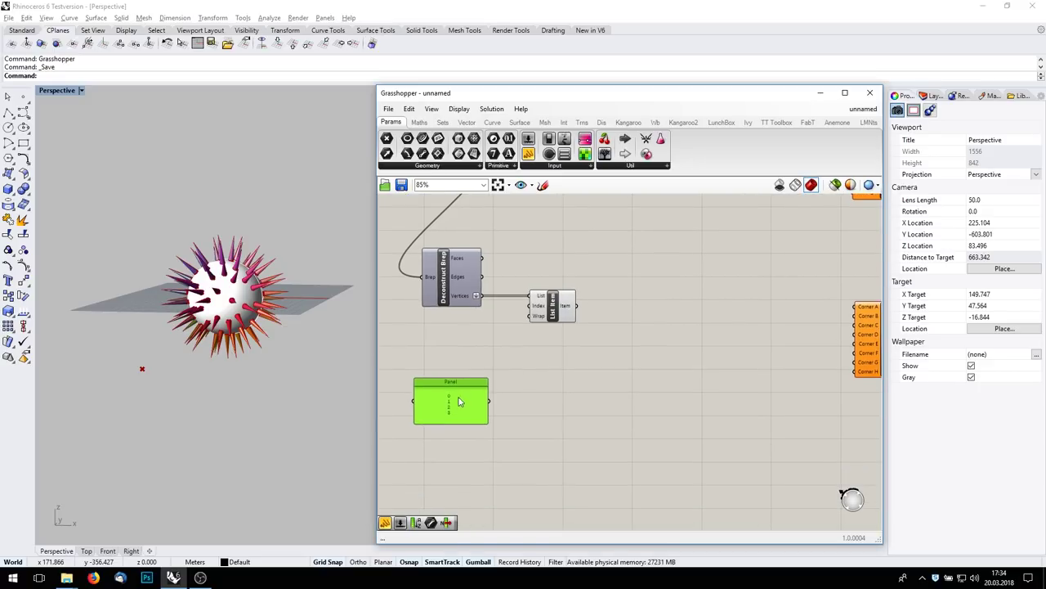
Step: Turn off multiline data for the index panel, connect it to List Item's Index input, and check the selected corner points
{"action": "right_click", "coordinate": [459, 400]}
{"action": "left_click", "coordinate": [507, 337]}
{"action": "left_click_drag", "start_coordinate": [461, 401], "coordinate": [530, 306]}
{"action": "right_click_drag", "start_coordinate": [272, 370], "coordinate": [324, 352]}
{"action": "left_click", "coordinate": [553, 306]}
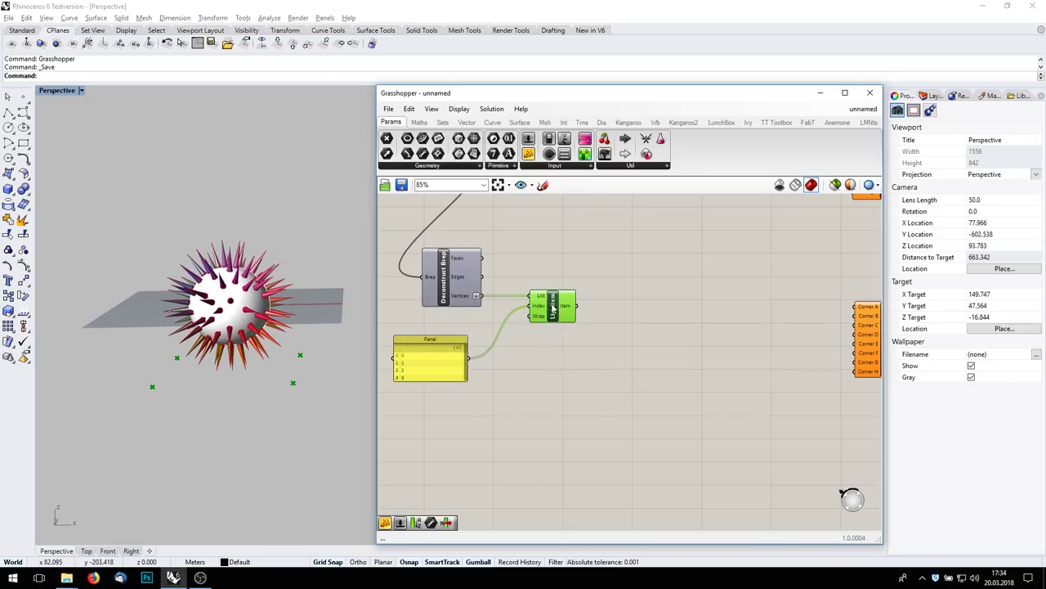
Step: Duplicate the index panel and List Item together, placing the copies directly below the originals
{"action": "left_click_drag", "start_coordinate": [607, 403], "coordinate": [419, 332]}
{"action": "left_click_drag", "start_coordinate": [422, 317], "coordinate": [421, 316]}
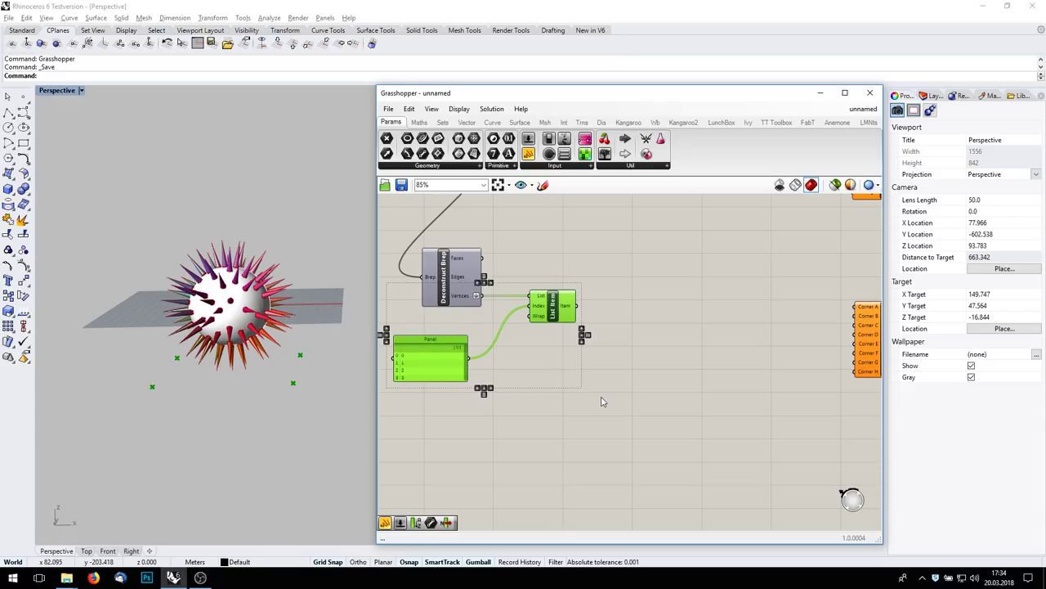
{"action": "left_click_drag", "start_coordinate": [542, 308], "coordinate": [543, 390], "text": "alt"}
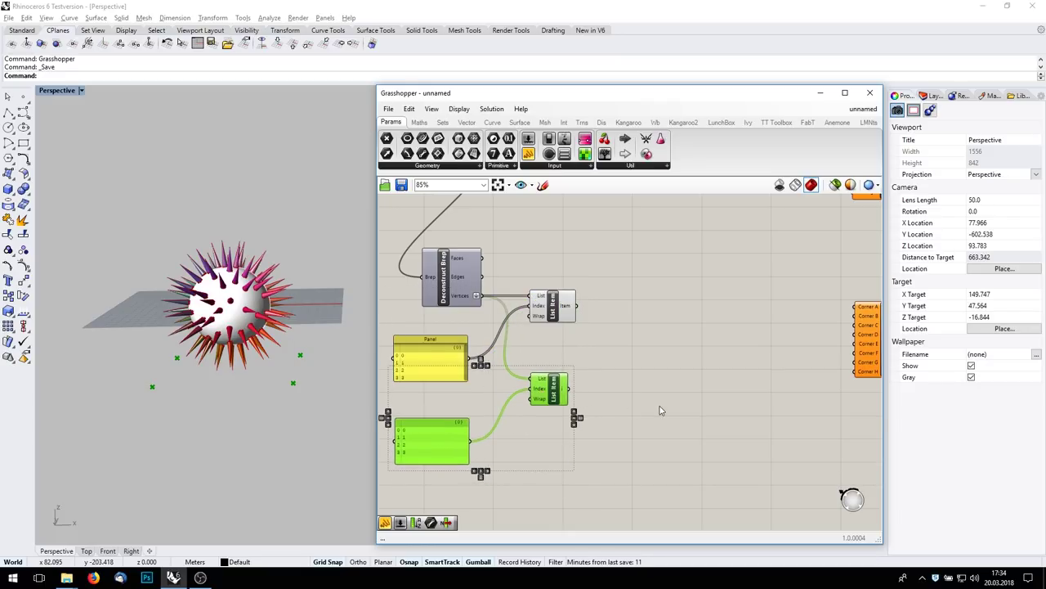
{"action": "left_click", "coordinate": [658, 408]}
Step: Replace the duplicated panel's indices with 4, 5, 6 and 7, and select the second List Item to check its points
{"action": "right_click_drag", "start_coordinate": [577, 436], "coordinate": [640, 375]}
{"action": "double_click", "coordinate": [461, 369]}
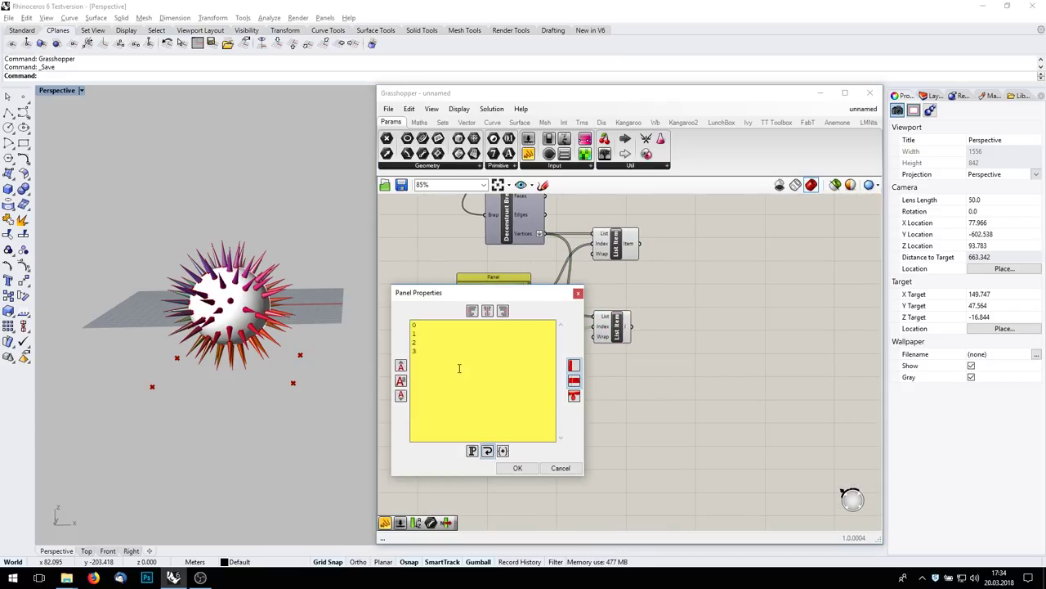
{"action": "type", "text": "4 5 6 7"}
{"action": "left_click", "coordinate": [517, 467]}
{"action": "left_click", "coordinate": [610, 324]}
Step: Add an Explode Tree component between the List Item components and Twisted Box
{"action": "right_click_drag", "start_coordinate": [632, 296], "coordinate": [526, 334]}
{"action": "scroll", "coordinate": [572, 370], "scroll_direction": "down", "scroll_amount": 2}
{"action": "scroll", "coordinate": [537, 337], "scroll_direction": "up", "scroll_amount": 2}
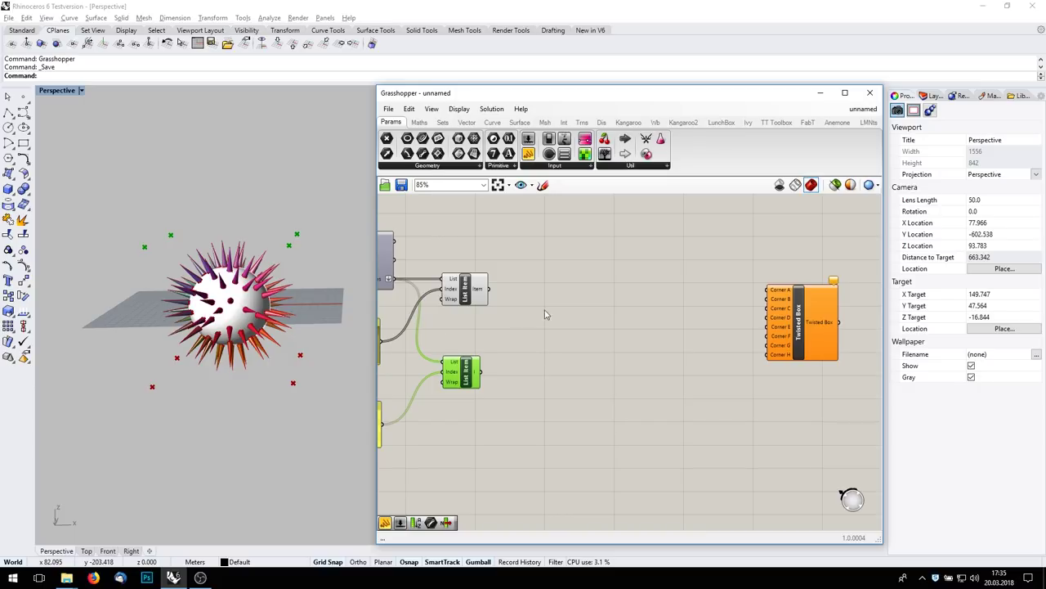
{"action": "double_click", "coordinate": [583, 312]}
{"action": "type", "text": "Bang"}
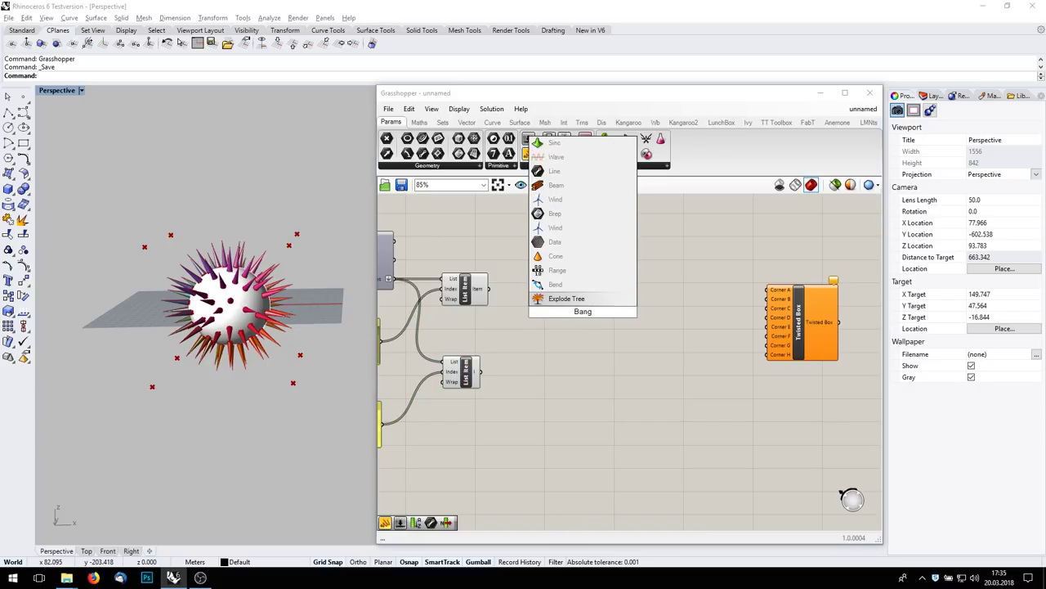
{"action": "key", "text": "Return"}
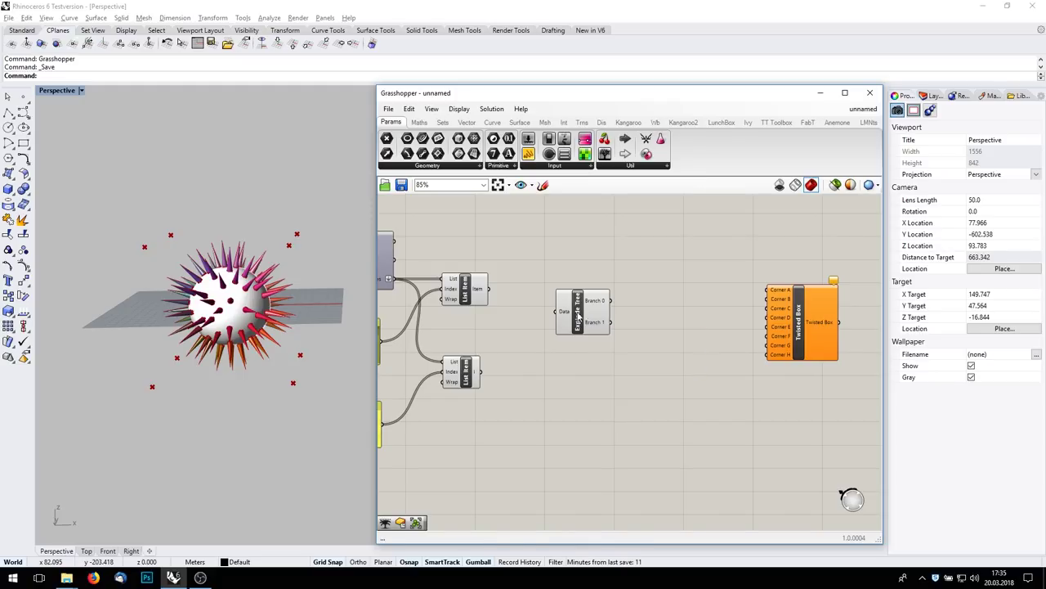
Step: Connect the first List Item's output to Explode Tree's Data input and extend Explode Tree to four branch outputs
{"action": "left_click_drag", "start_coordinate": [489, 290], "coordinate": [557, 311]}
{"action": "scroll", "coordinate": [595, 319], "scroll_direction": "up", "scroll_amount": 8}
{"action": "scroll", "coordinate": [615, 350], "scroll_direction": "up", "scroll_amount": 1}
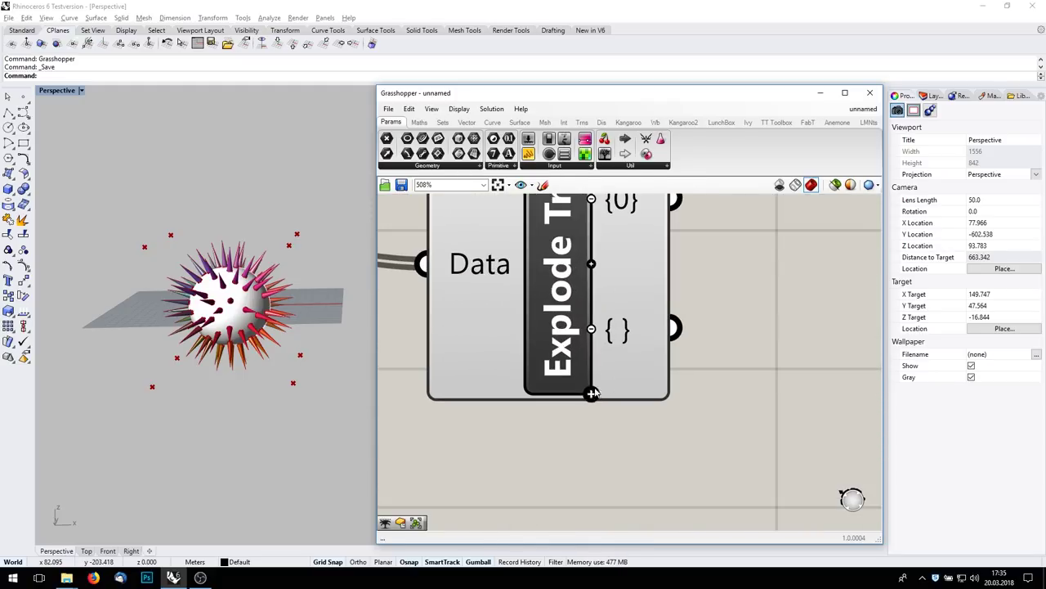
{"action": "left_click", "coordinate": [591, 395]}
{"action": "left_click", "coordinate": [592, 395]}
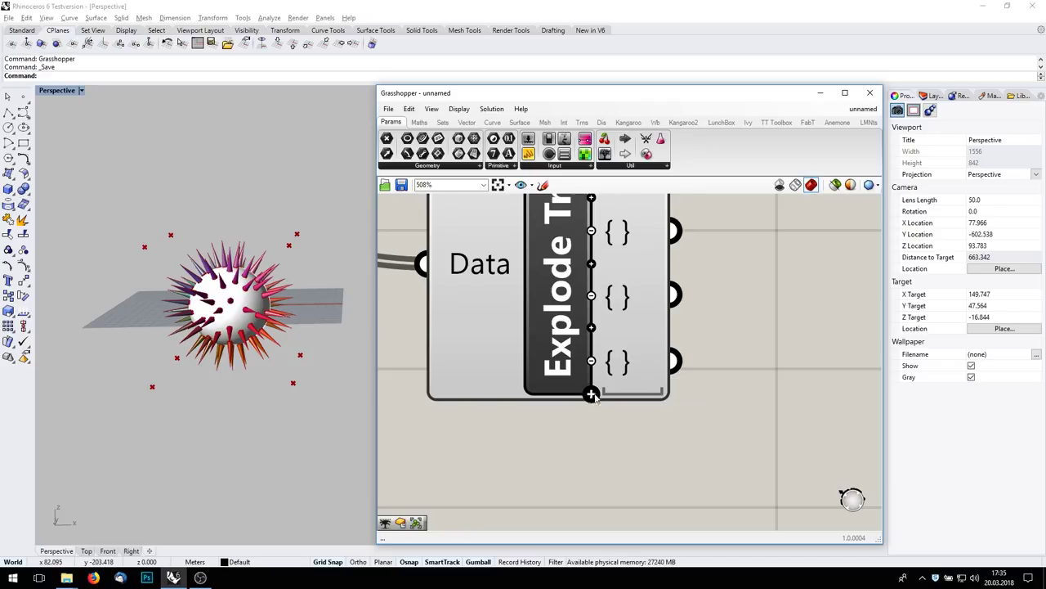
{"action": "left_click", "coordinate": [591, 395]}
{"action": "scroll", "coordinate": [591, 395], "scroll_direction": "down", "scroll_amount": 6}
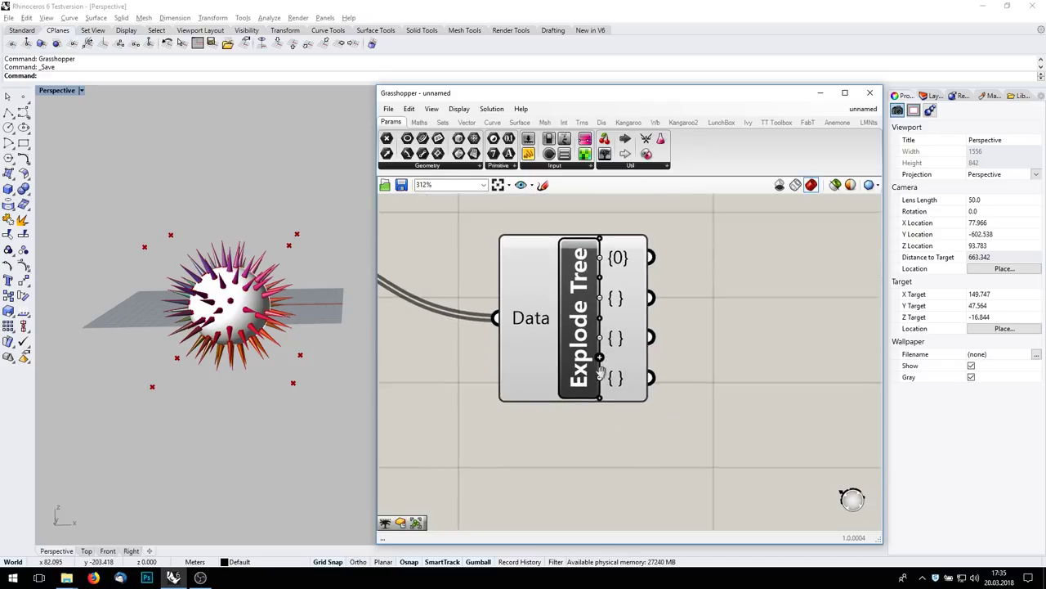
Step: Graft and simplify Explode Tree's Data input
{"action": "right_click", "coordinate": [636, 326]}
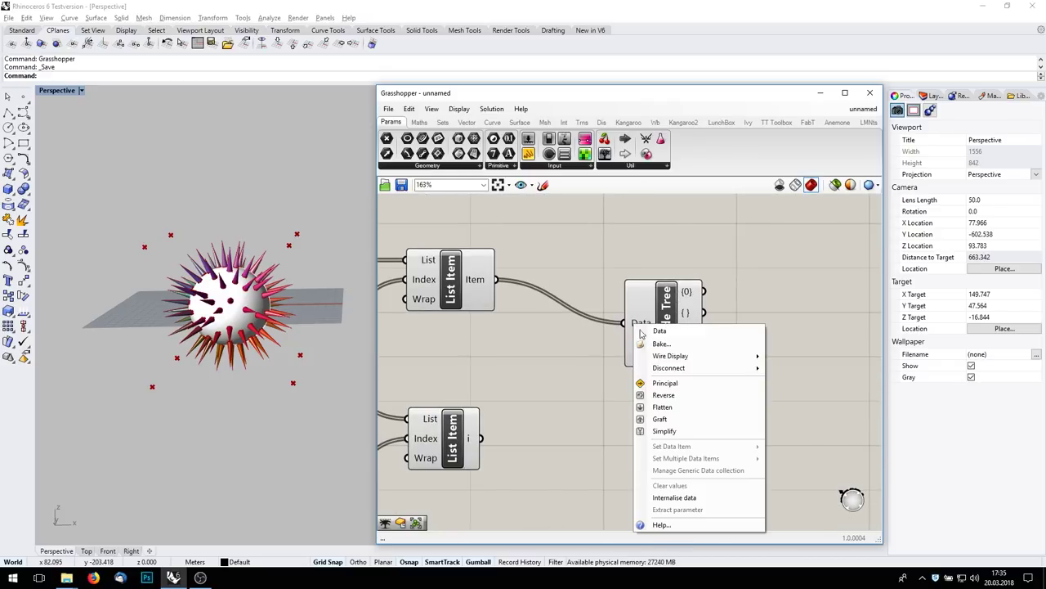
{"action": "left_click", "coordinate": [661, 420]}
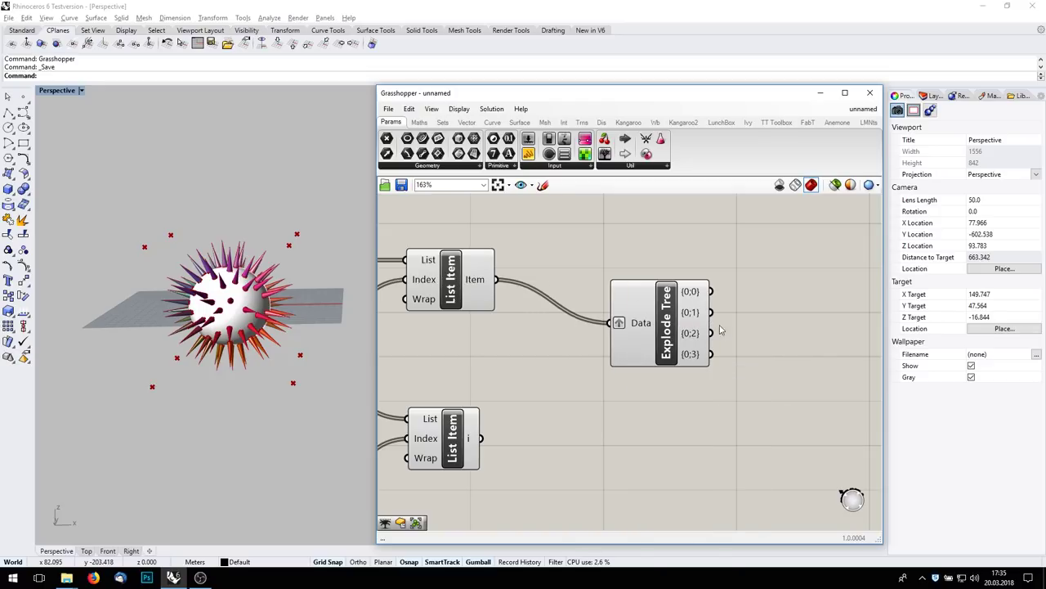
{"action": "right_click", "coordinate": [637, 324]}
{"action": "left_click", "coordinate": [679, 430]}
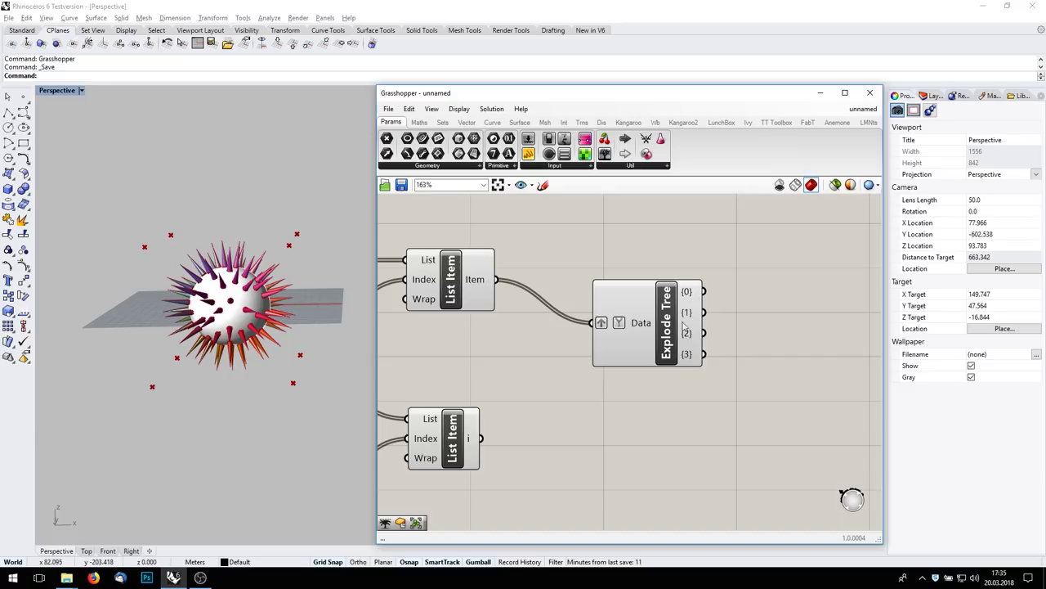
Step: Inspect the first List Item's output points in a temporary panel, and delete that panel
{"action": "scroll", "coordinate": [561, 337], "scroll_direction": "down", "scroll_amount": 3}
{"action": "scroll", "coordinate": [577, 326], "scroll_direction": "up", "scroll_amount": 3}
{"action": "left_click", "coordinate": [528, 153]}
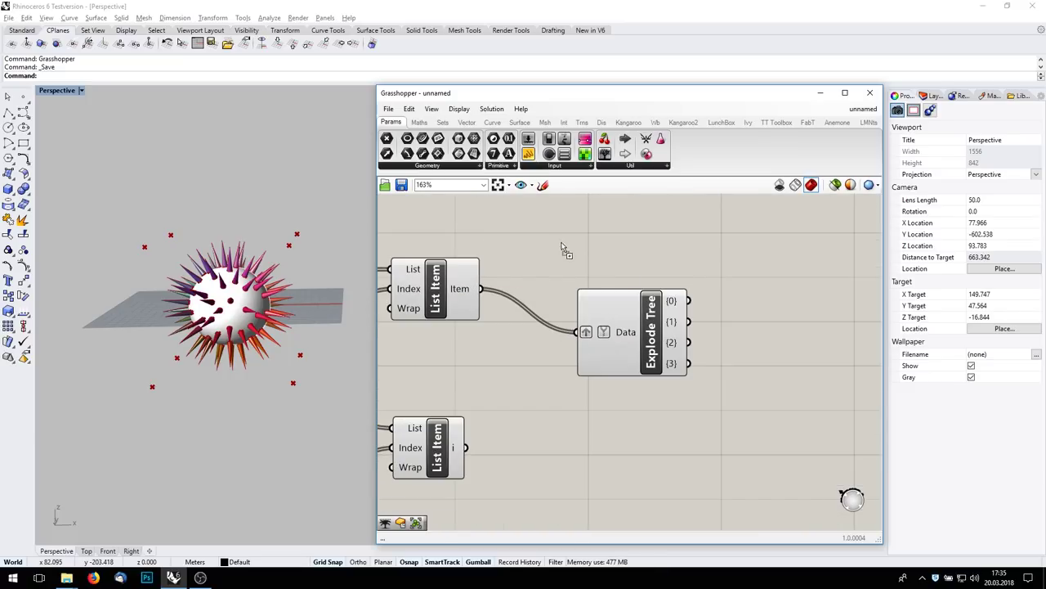
{"action": "left_click", "coordinate": [561, 243]}
{"action": "left_click_drag", "start_coordinate": [484, 289], "coordinate": [489, 243]}
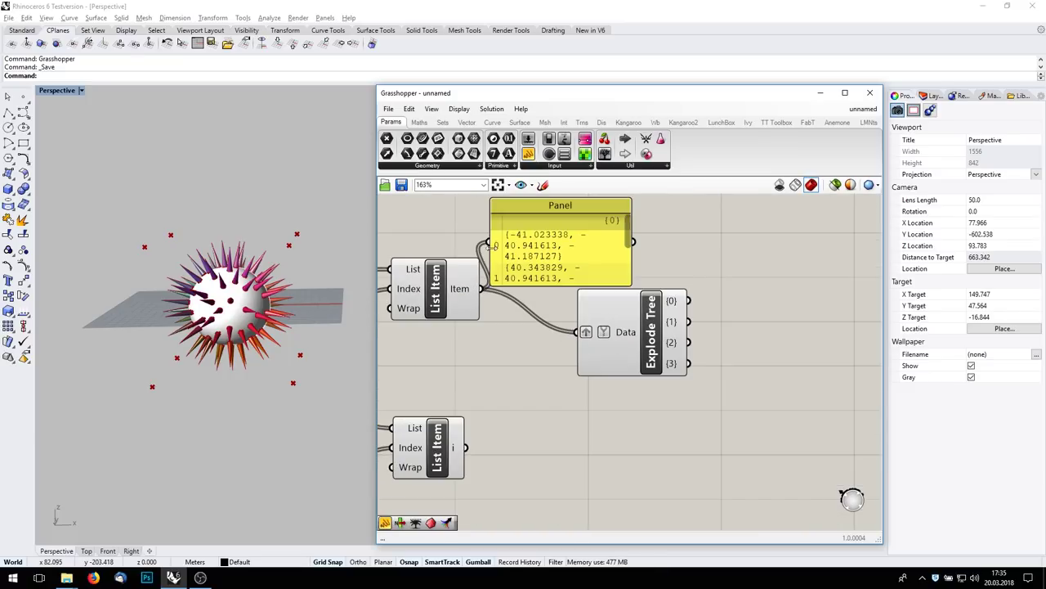
{"action": "left_click", "coordinate": [611, 221]}
{"action": "key", "text": "Delete"}
Step: Connect Explode Tree's four branches to Twisted Box's Corner A to D inputs and place Explode Tree beside Twisted Box
{"action": "scroll", "coordinate": [572, 245], "scroll_direction": "down", "scroll_amount": 3}
{"action": "left_click_drag", "start_coordinate": [585, 308], "coordinate": [811, 303]}
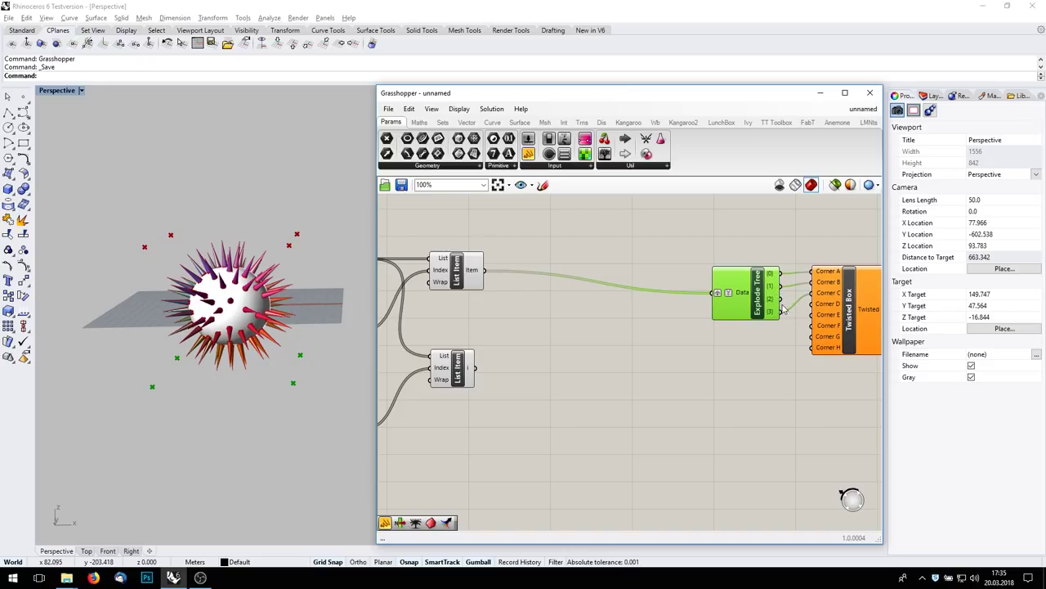
{"action": "left_click_drag", "start_coordinate": [741, 306], "coordinate": [749, 299]}
Step: Add a Move component beside the second List Item and connect that List Item's output to its Geometry input
{"action": "scroll", "coordinate": [591, 294], "scroll_direction": "down", "scroll_amount": 2}
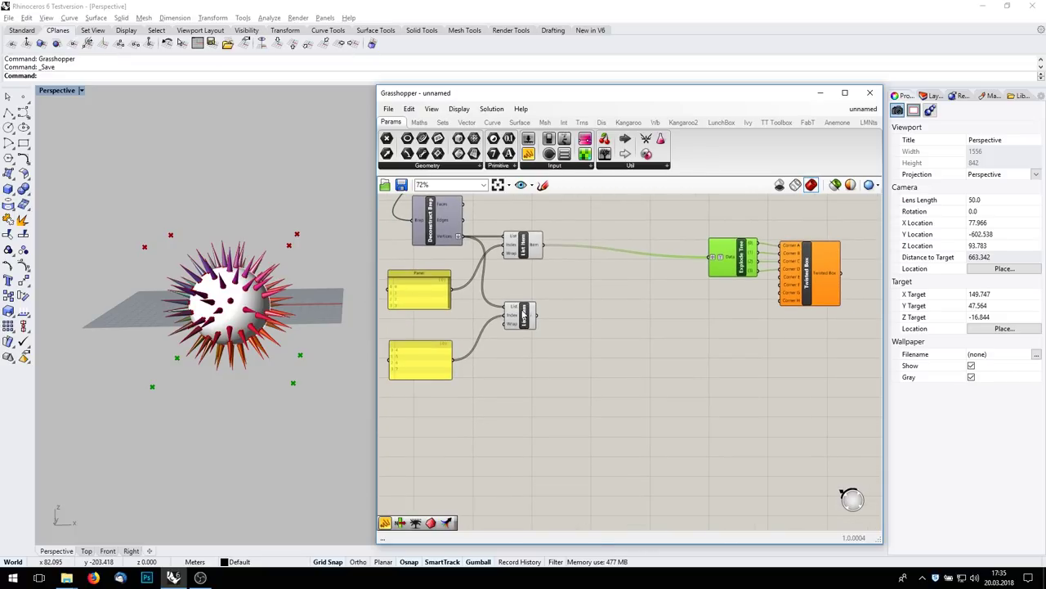
{"action": "double_click", "coordinate": [563, 390]}
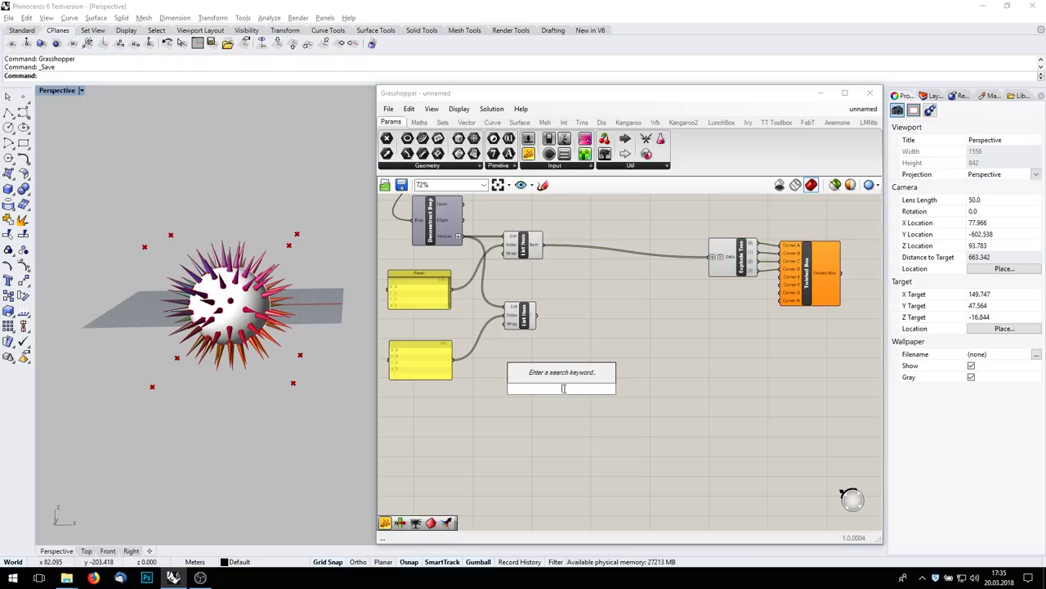
{"action": "type", "text": "move"}
{"action": "key", "text": "Return"}
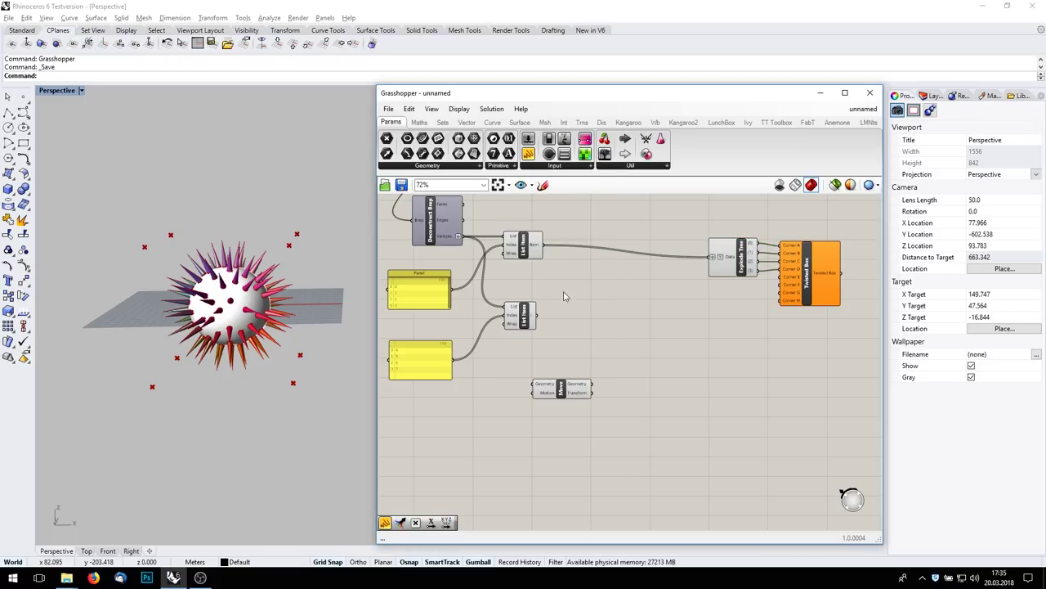
{"action": "left_click_drag", "start_coordinate": [540, 321], "coordinate": [587, 363]}
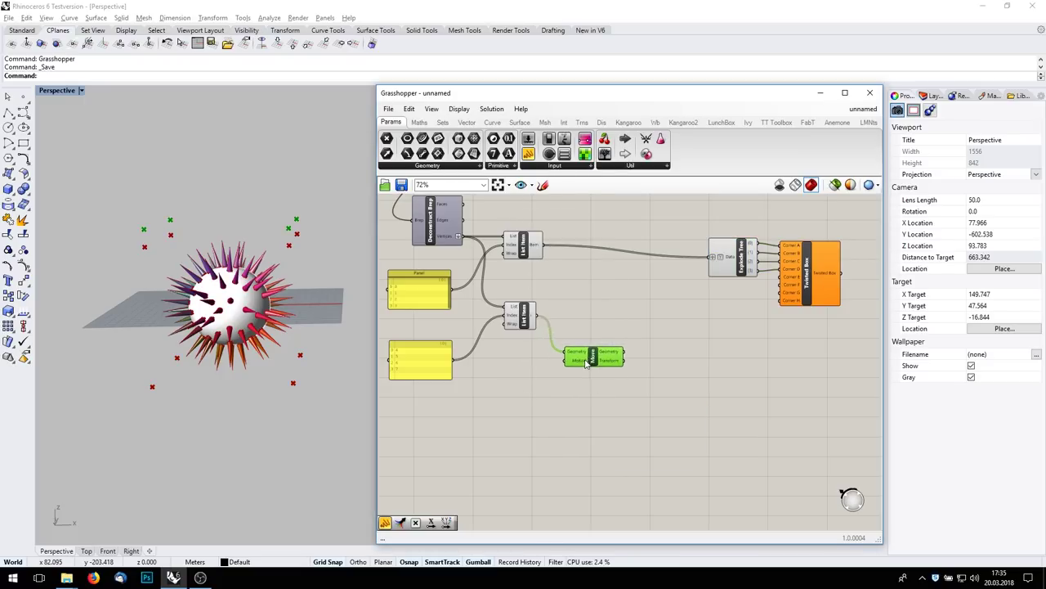
Step: Add a Vector XYZ component below Move and connect its Vector output to Move's Motion input
{"action": "double_click", "coordinate": [493, 435]}
{"action": "type", "text": "vee"}
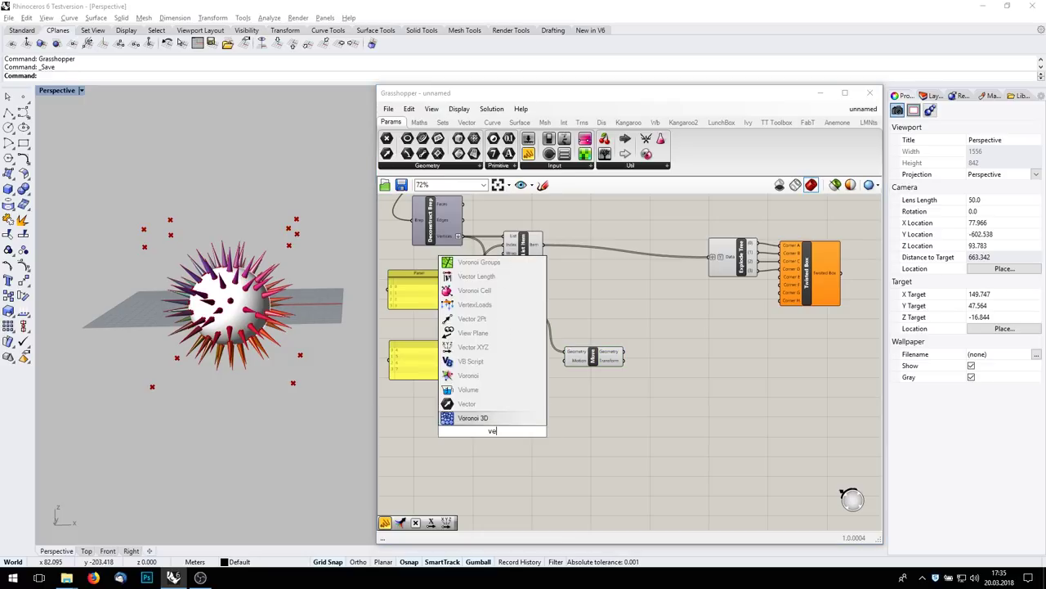
{"action": "key", "text": "BackSpace"}
{"action": "key", "text": "BackSpace"}
{"action": "type", "text": "ector"}
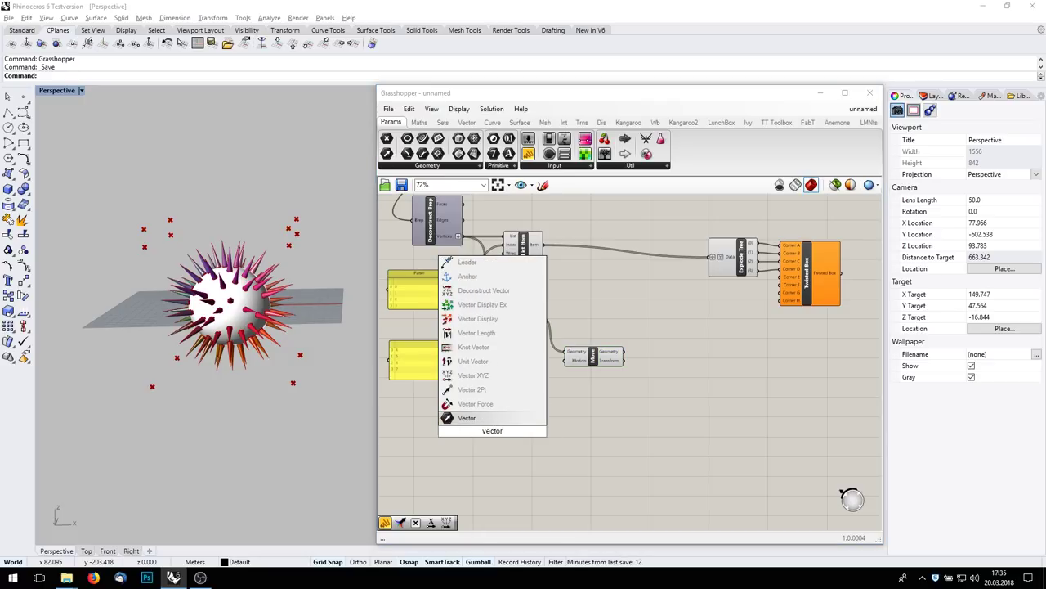
{"action": "left_click", "coordinate": [474, 375]}
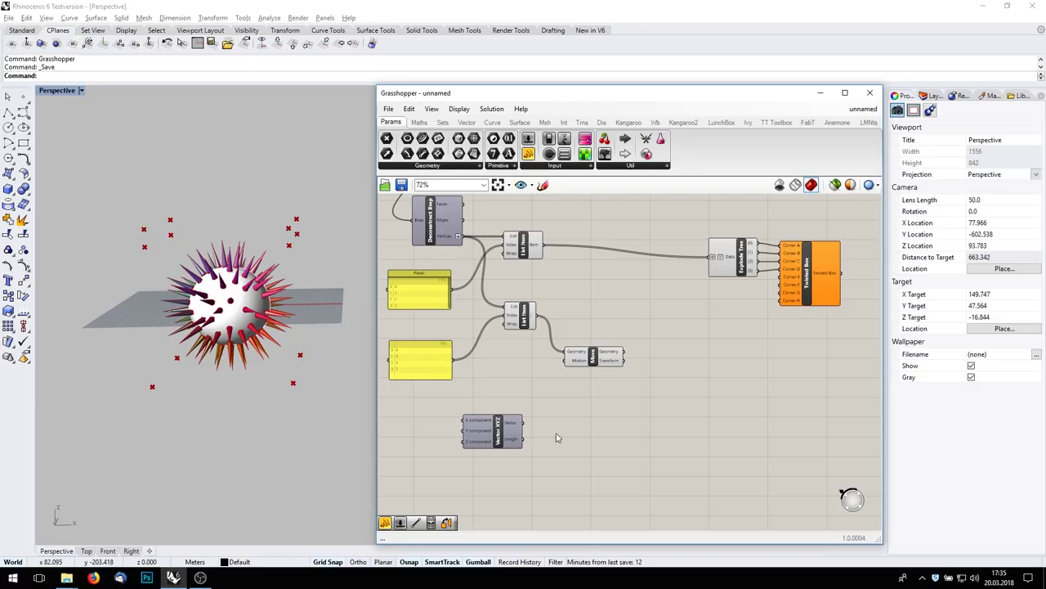
{"action": "left_click_drag", "start_coordinate": [525, 425], "coordinate": [569, 361]}
{"action": "right_click_drag", "start_coordinate": [496, 401], "coordinate": [620, 338]}
{"action": "left_click_drag", "start_coordinate": [611, 383], "coordinate": [634, 378]}
Step: Add three Number Sliders ranging from 0 to 50 and connect them to Vector XYZ's X, Y and Z component inputs
{"action": "left_click", "coordinate": [523, 410]}
{"action": "double_click", "coordinate": [523, 411]}
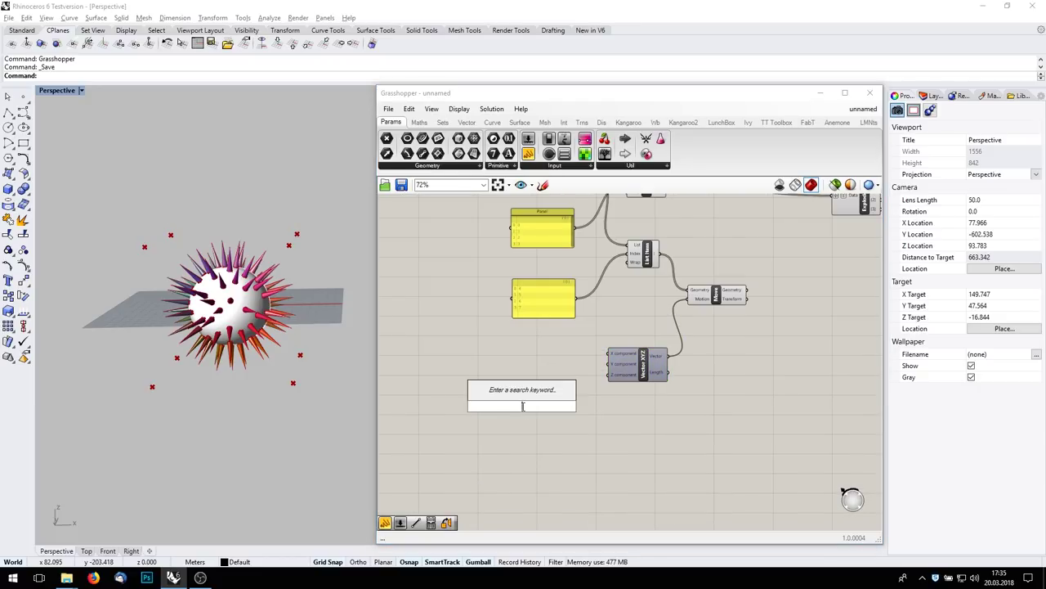
{"action": "type", "text": "0<50"}
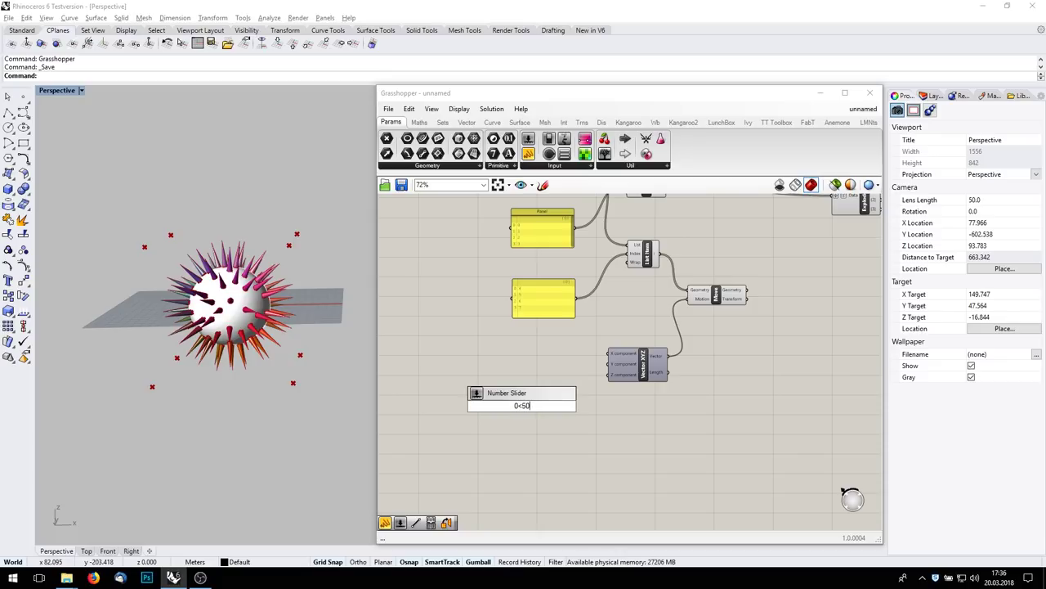
{"action": "key", "text": "Return"}
{"action": "scroll", "coordinate": [523, 405], "scroll_direction": "up", "scroll_amount": 3}
{"action": "left_click_drag", "start_coordinate": [479, 397], "coordinate": [452, 353]}
{"action": "left_click_drag", "start_coordinate": [562, 320], "coordinate": [657, 330]}
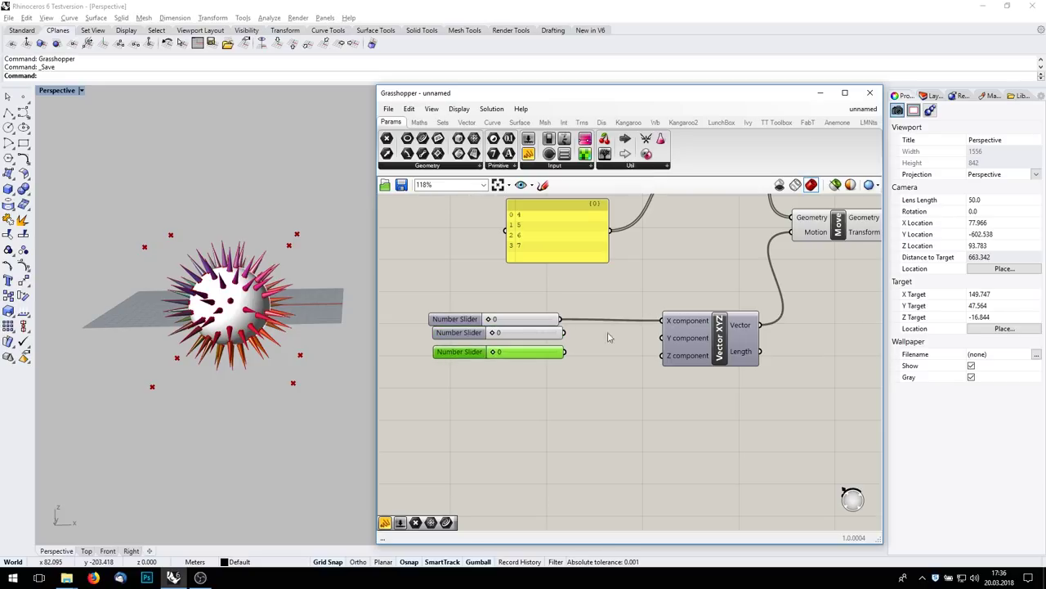
{"action": "left_click_drag", "start_coordinate": [572, 333], "coordinate": [662, 338]}
{"action": "left_click_drag", "start_coordinate": [566, 352], "coordinate": [664, 355]}
Step: Set the motion vector's sliders to 16 for X and 48 for both Y and Z
{"action": "left_click_drag", "start_coordinate": [489, 319], "coordinate": [553, 333]}
{"action": "left_click_drag", "start_coordinate": [494, 353], "coordinate": [578, 353]}
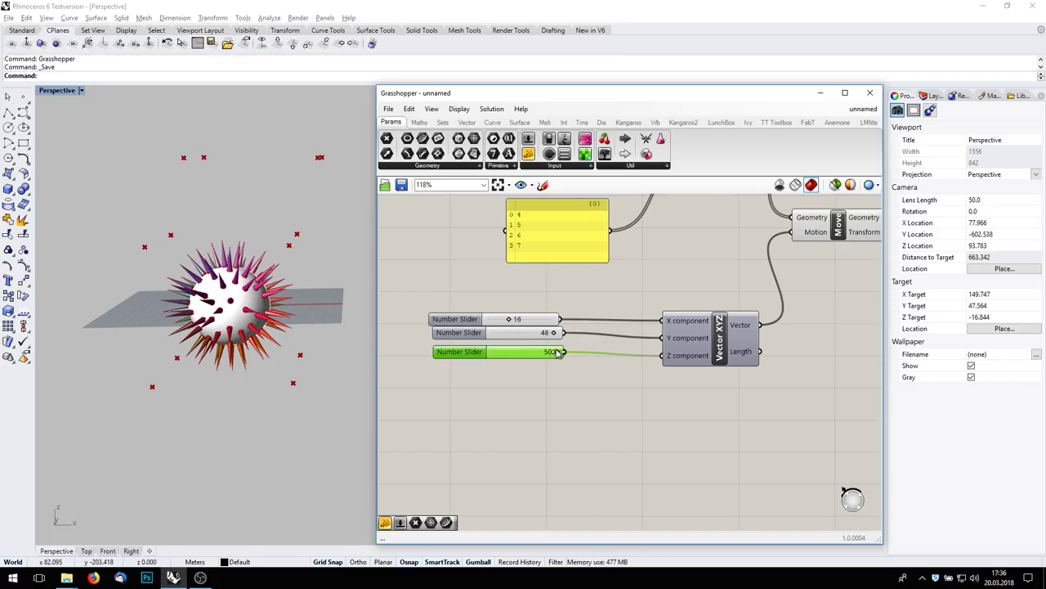
{"action": "scroll", "coordinate": [247, 285], "scroll_direction": "down", "scroll_amount": 4}
{"action": "right_click_drag", "start_coordinate": [248, 286], "coordinate": [229, 384]}
{"action": "scroll", "coordinate": [695, 327], "scroll_direction": "down", "scroll_amount": 2}
{"action": "right_click_drag", "start_coordinate": [820, 242], "coordinate": [733, 289]}
Step: Turn off the second List Item's preview and select Move to check the shifted corner points
{"action": "right_click", "coordinate": [627, 259]}
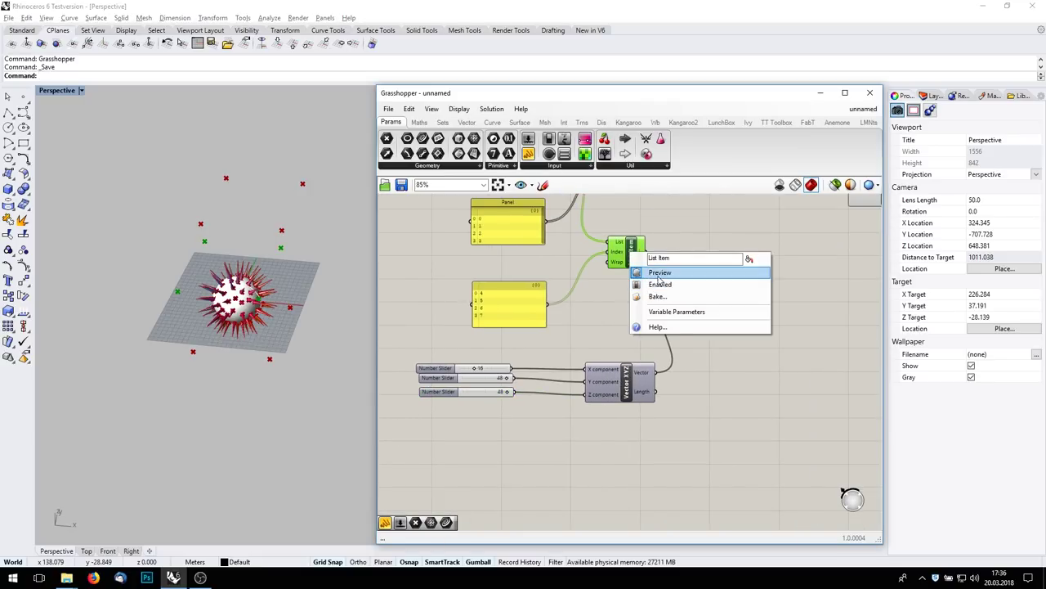
{"action": "left_click", "coordinate": [665, 273]}
{"action": "right_click_drag", "start_coordinate": [266, 278], "coordinate": [279, 251]}
{"action": "left_click", "coordinate": [721, 299]}
{"action": "right_click_drag", "start_coordinate": [750, 290], "coordinate": [621, 351]}
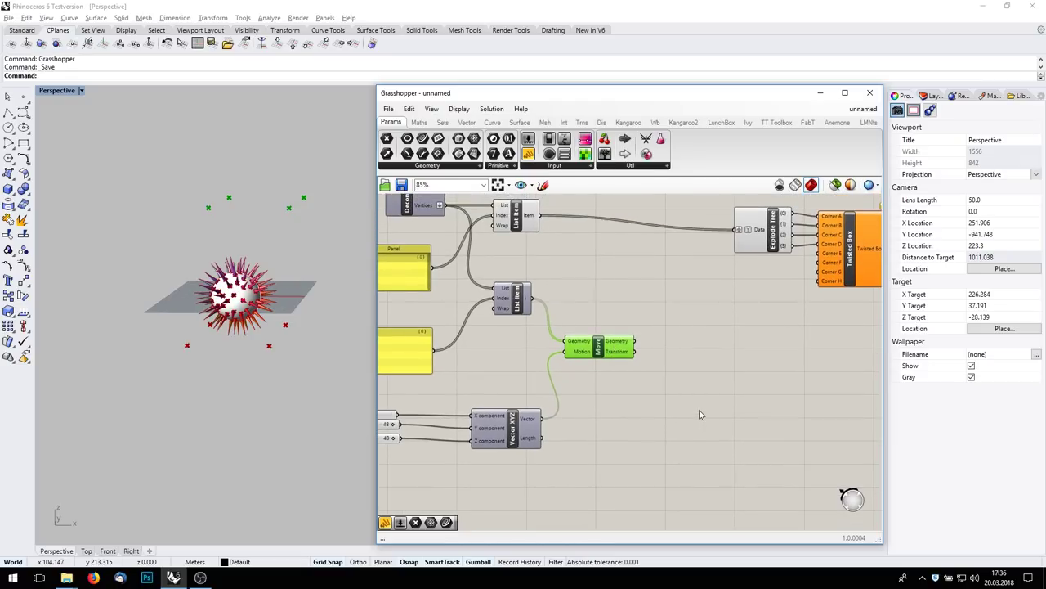
Step: Add a Rotate 3D component and place it to the right of Move with some space between them
{"action": "double_click", "coordinate": [699, 415]}
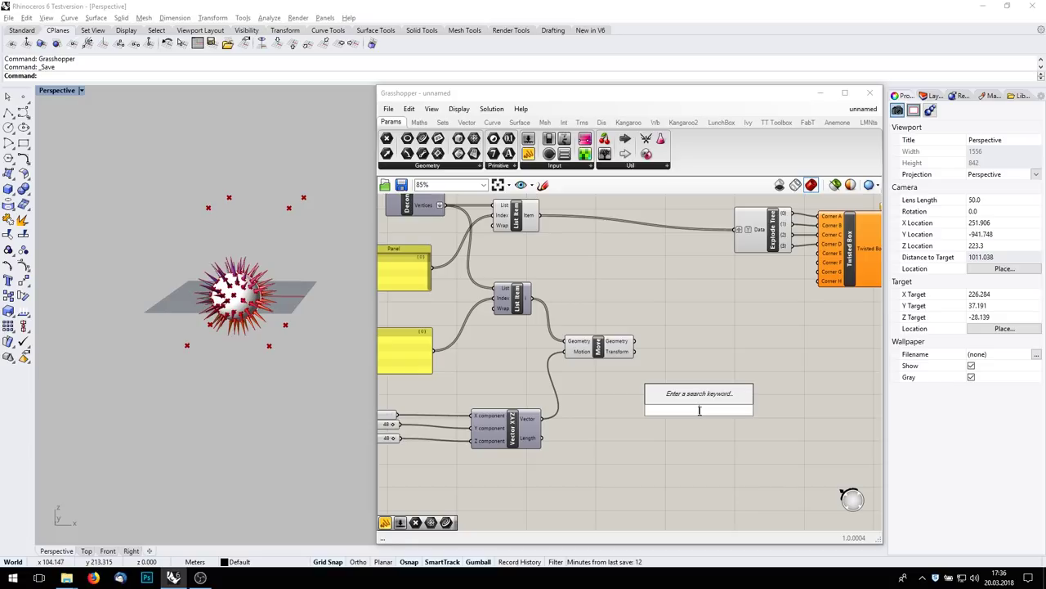
{"action": "type", "text": "ro"}
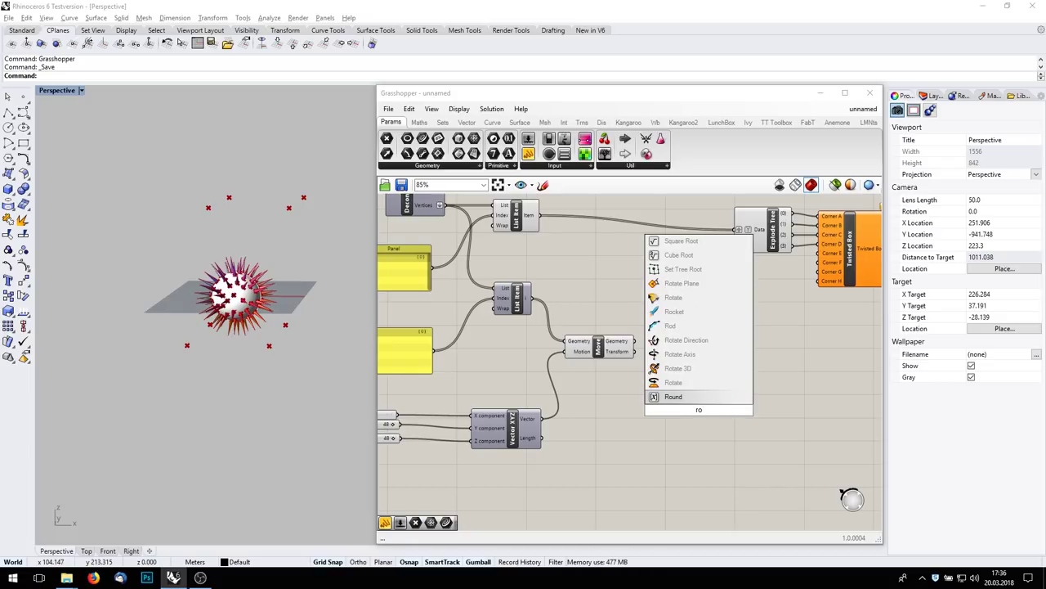
{"action": "left_click", "coordinate": [678, 368]}
{"action": "scroll", "coordinate": [719, 402], "scroll_direction": "up", "scroll_amount": 3}
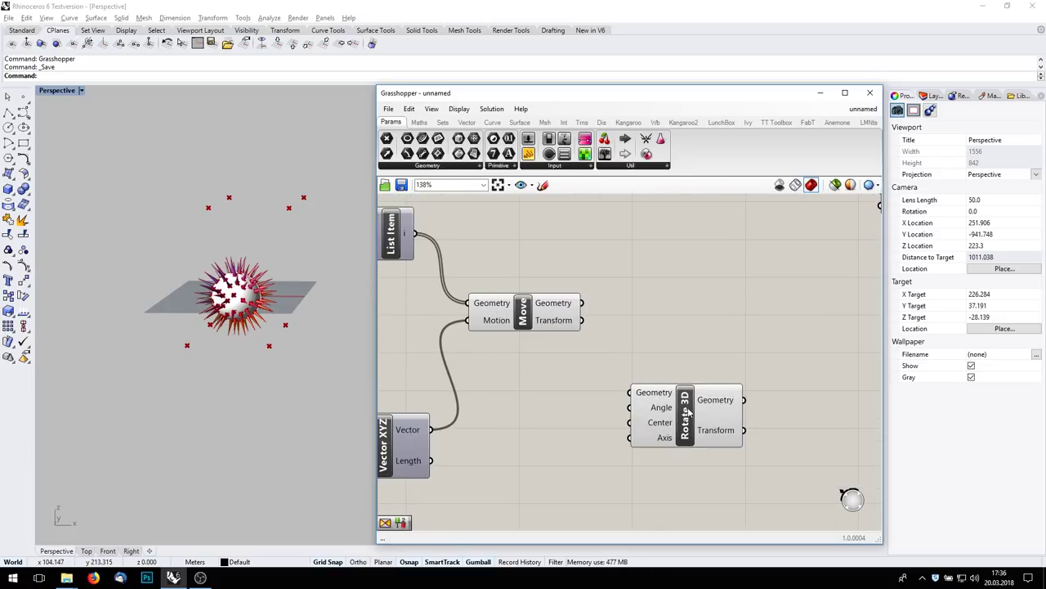
{"action": "left_click_drag", "start_coordinate": [685, 409], "coordinate": [743, 372]}
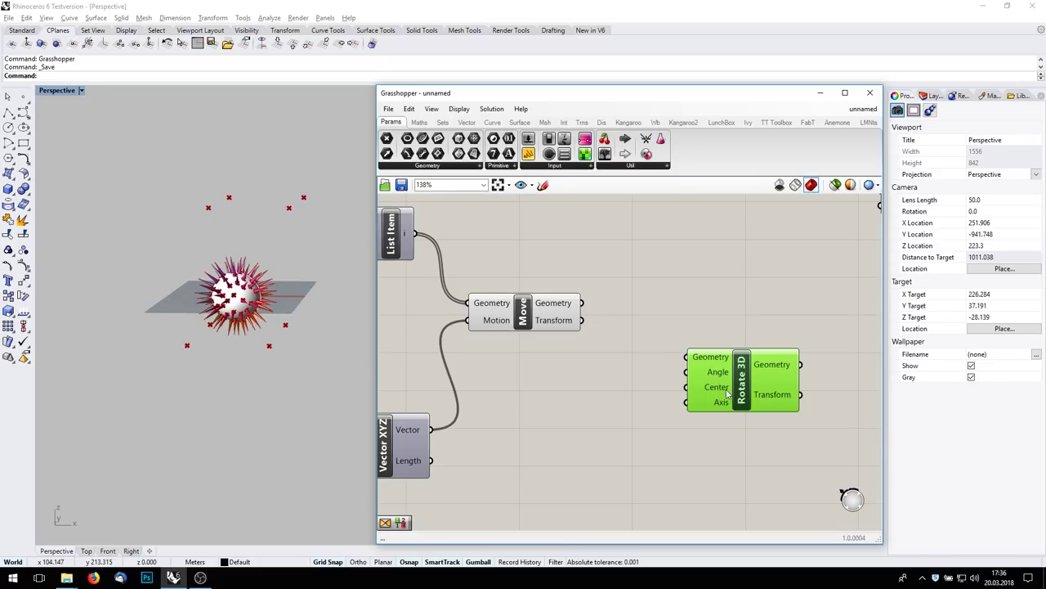
{"action": "scroll", "coordinate": [737, 389], "scroll_direction": "down", "scroll_amount": 2}
{"action": "left_click_drag", "start_coordinate": [737, 380], "coordinate": [797, 383]}
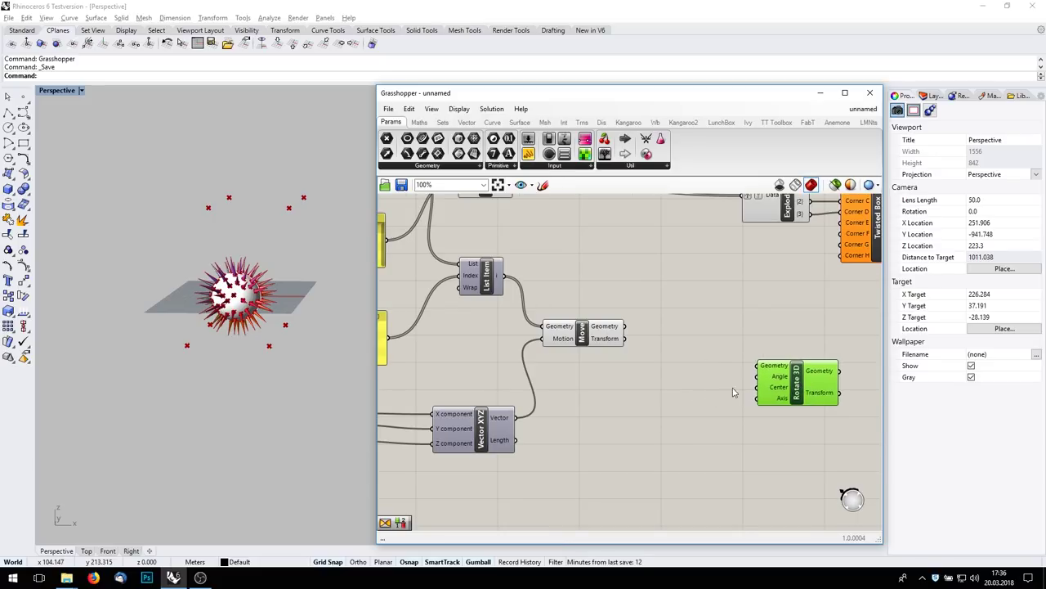
Step: Duplicate the Vector XYZ component and place the copy below Rotate 3D
{"action": "right_click_drag", "start_coordinate": [549, 460], "coordinate": [597, 382]}
{"action": "left_click", "coordinate": [652, 375]}
{"action": "key", "text": "ctrl+v"}
{"action": "left_click_drag", "start_coordinate": [517, 347], "coordinate": [777, 433]}
Step: Add three decimal Number Sliders at 0.250 and connect them to the copied Vector XYZ's X, Y and Z inputs
{"action": "double_click", "coordinate": [494, 441]}
{"action": "type", "text": "0"}
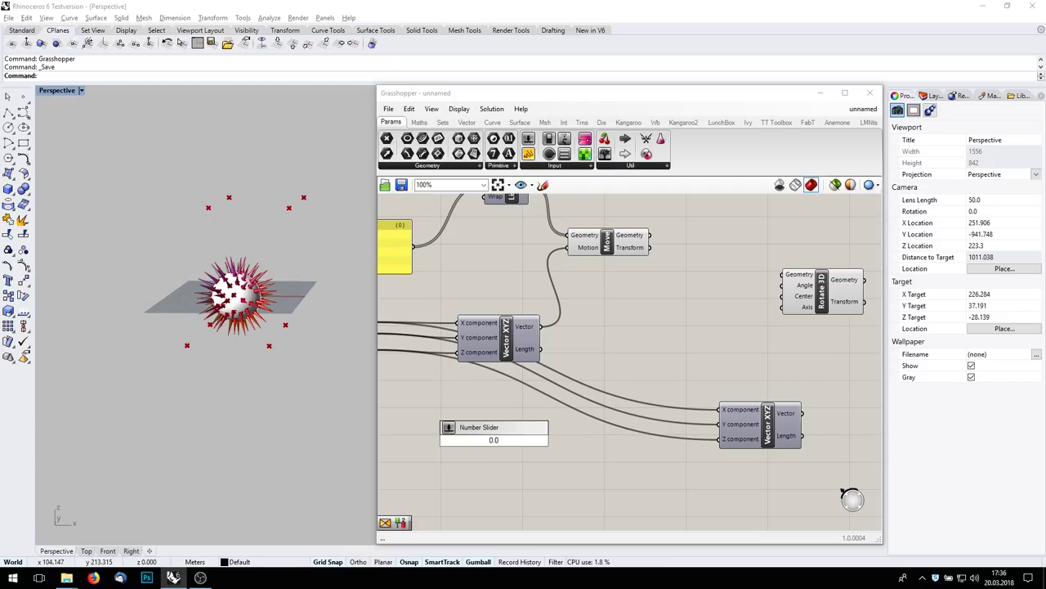
{"action": "key", "text": "Escape"}
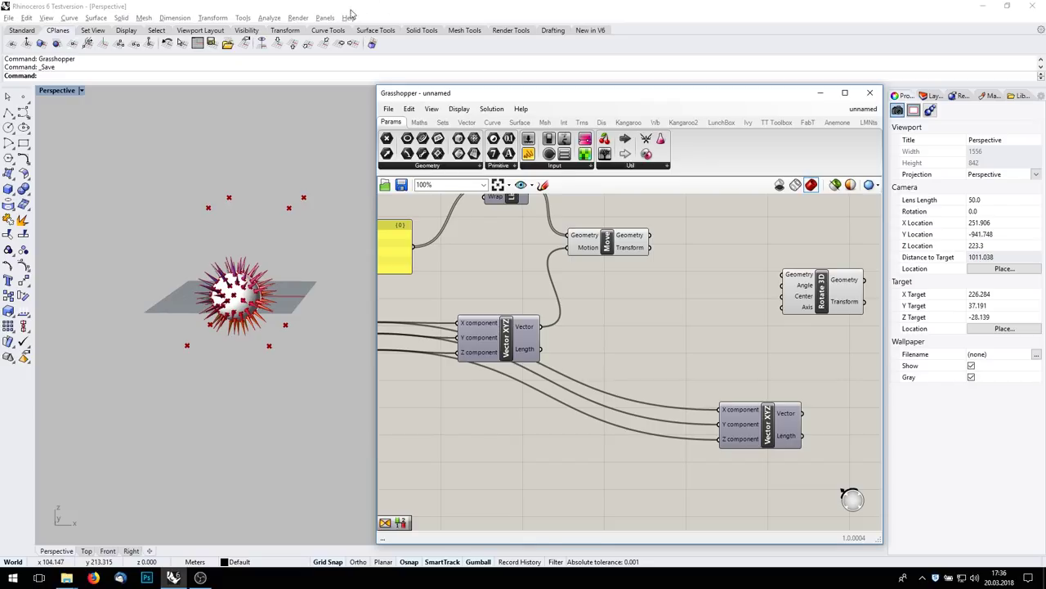
{"action": "left_click_drag", "start_coordinate": [557, 428], "coordinate": [721, 409]}
{"action": "mouse_move", "coordinate": [538, 400]}
{"action": "left_mouse_down"}
{"action": "mouse_move", "coordinate": [553, 406]}
{"action": "mouse_move", "coordinate": [543, 416]}
{"action": "mouse_move", "coordinate": [551, 409]}
{"action": "left_mouse_up"}
{"action": "left_click_drag", "start_coordinate": [546, 400], "coordinate": [552, 434]}
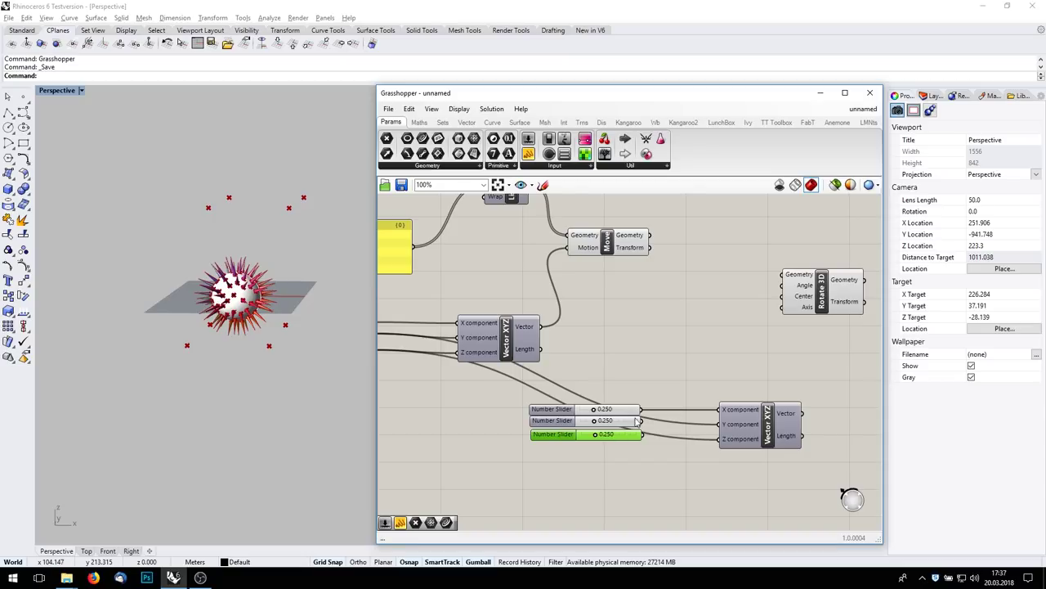
{"action": "left_click_drag", "start_coordinate": [643, 421], "coordinate": [728, 439]}
Step: Connect the copied Vector XYZ's Vector output to Rotate 3D's Axis input and Move's Geometry output to Rotate 3D's Geometry input
{"action": "left_click_drag", "start_coordinate": [757, 425], "coordinate": [783, 313]}
{"action": "right_click_drag", "start_coordinate": [640, 271], "coordinate": [664, 333]}
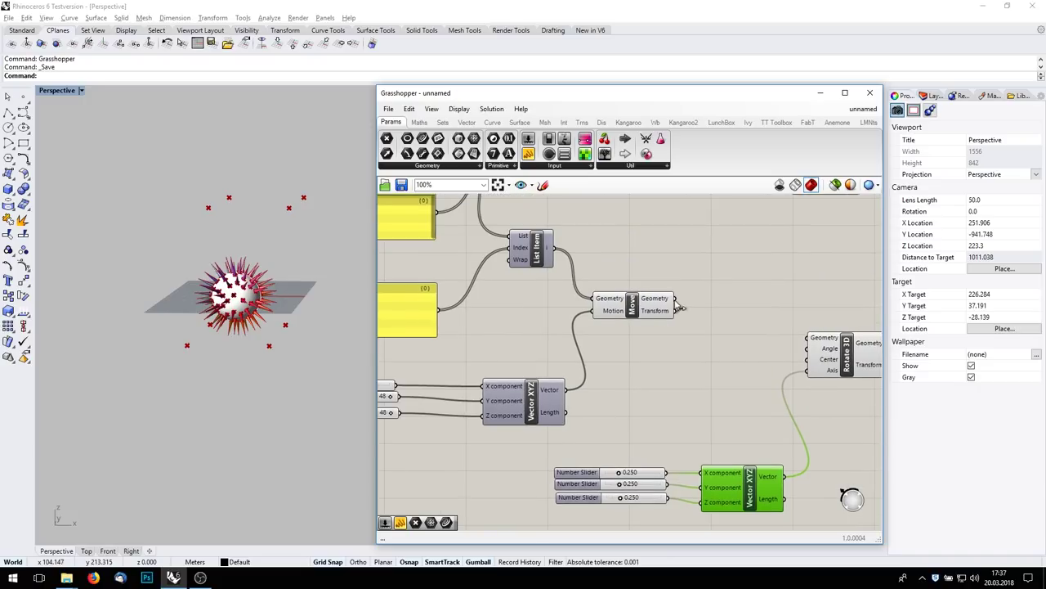
{"action": "left_click_drag", "start_coordinate": [675, 297], "coordinate": [808, 338]}
Step: Turn off the Move component's preview and shift Rotate 3D farther to the right of it
{"action": "right_click_drag", "start_coordinate": [612, 327], "coordinate": [587, 327]}
{"action": "left_click", "coordinate": [590, 307]}
{"action": "right_click", "coordinate": [590, 307]}
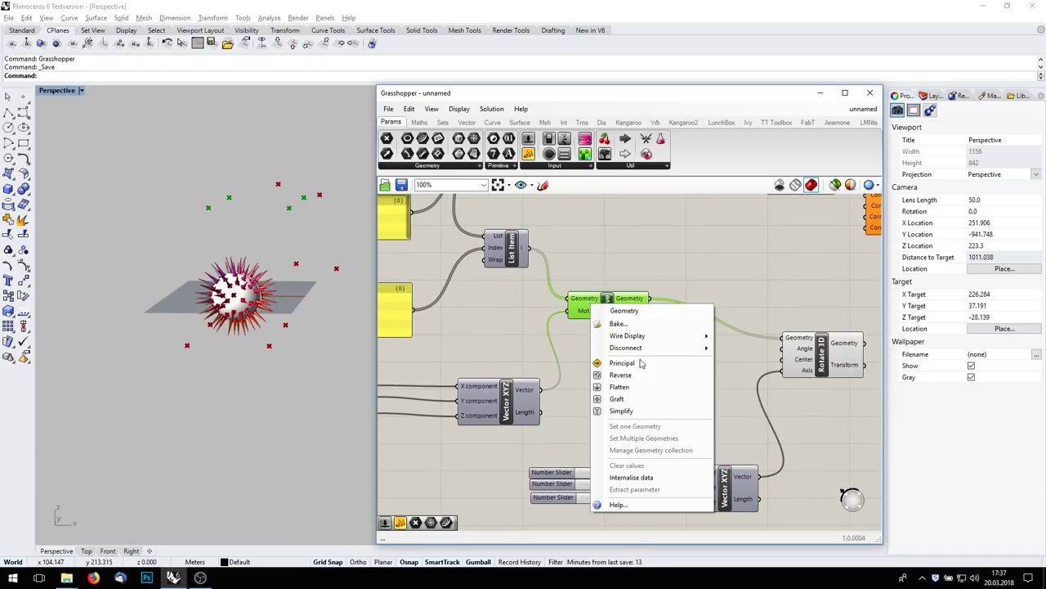
{"action": "right_click", "coordinate": [604, 304]}
{"action": "left_click", "coordinate": [625, 319]}
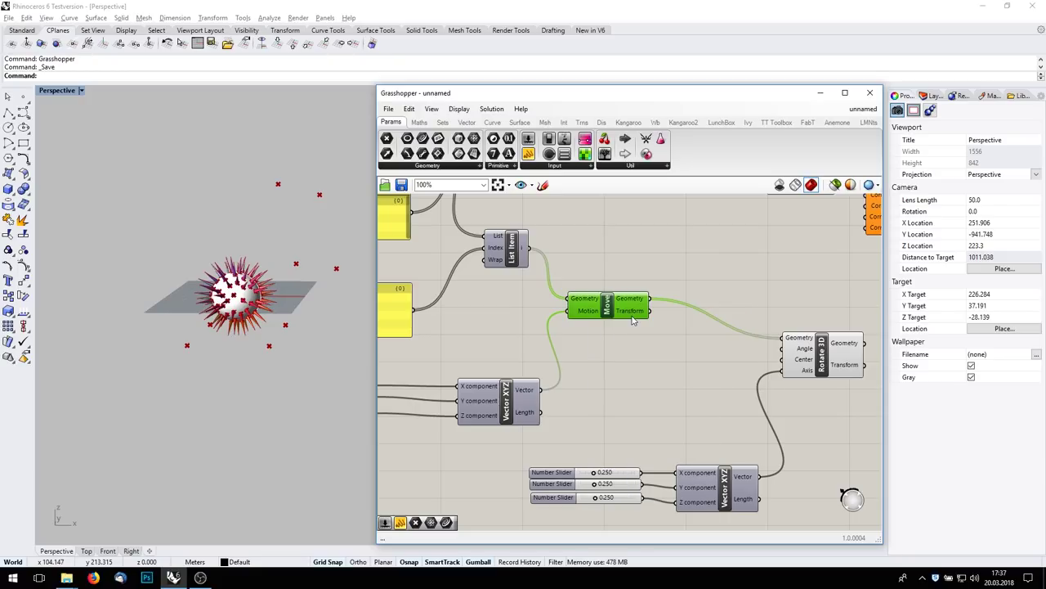
{"action": "right_click_drag", "start_coordinate": [299, 222], "coordinate": [327, 238]}
{"action": "right_click_drag", "start_coordinate": [697, 263], "coordinate": [655, 253]}
{"action": "right_click_drag", "start_coordinate": [613, 328], "coordinate": [633, 349]}
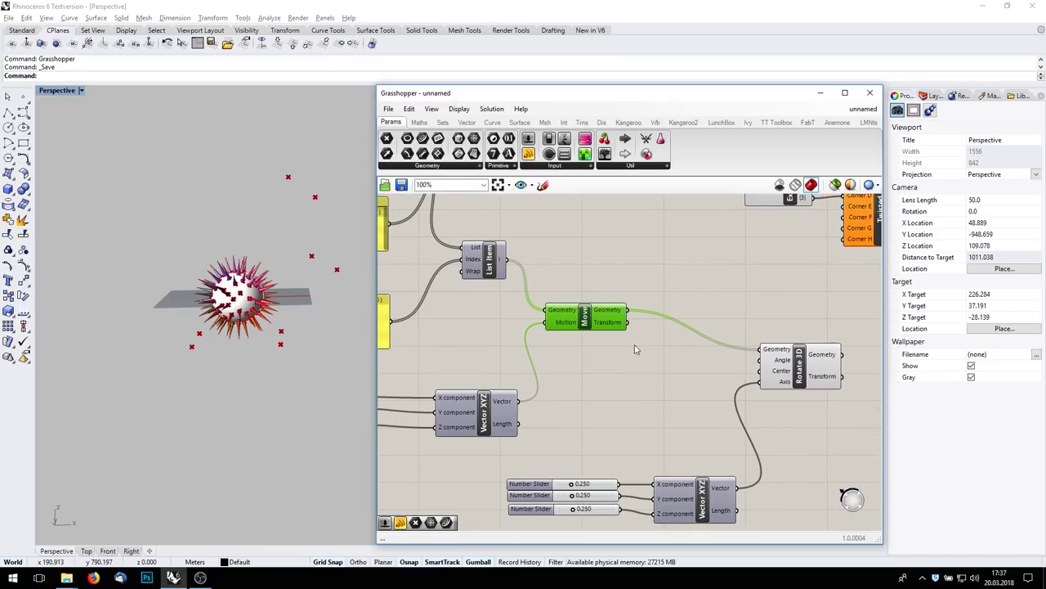
{"action": "left_click_drag", "start_coordinate": [788, 359], "coordinate": [855, 357]}
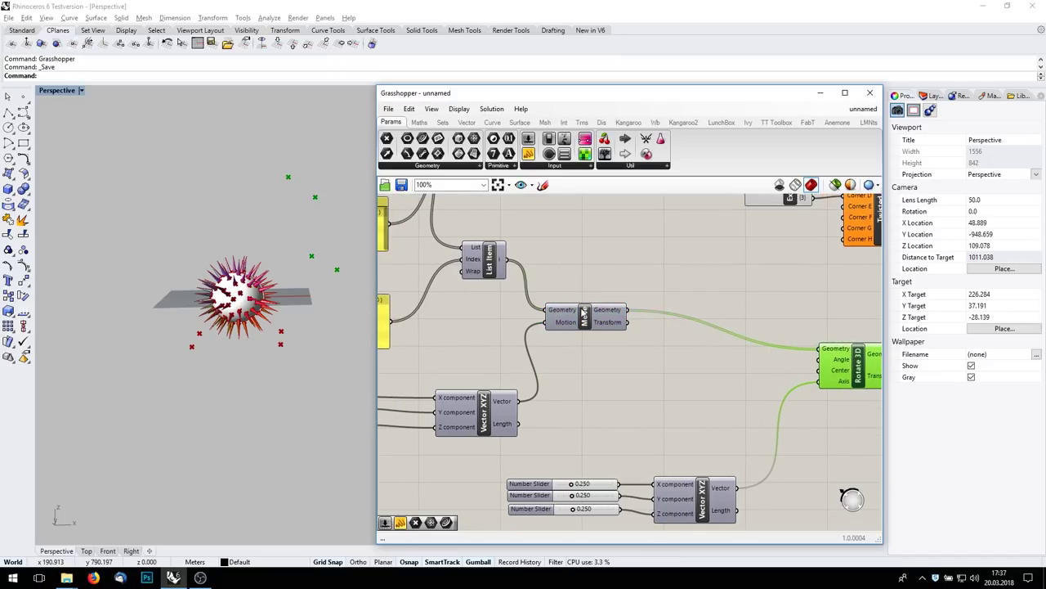
Step: Add a PolyLine component between Move and Rotate 3D and connect Move's Geometry output to its Vertices input
{"action": "left_click", "coordinate": [583, 313]}
{"action": "double_click", "coordinate": [711, 289]}
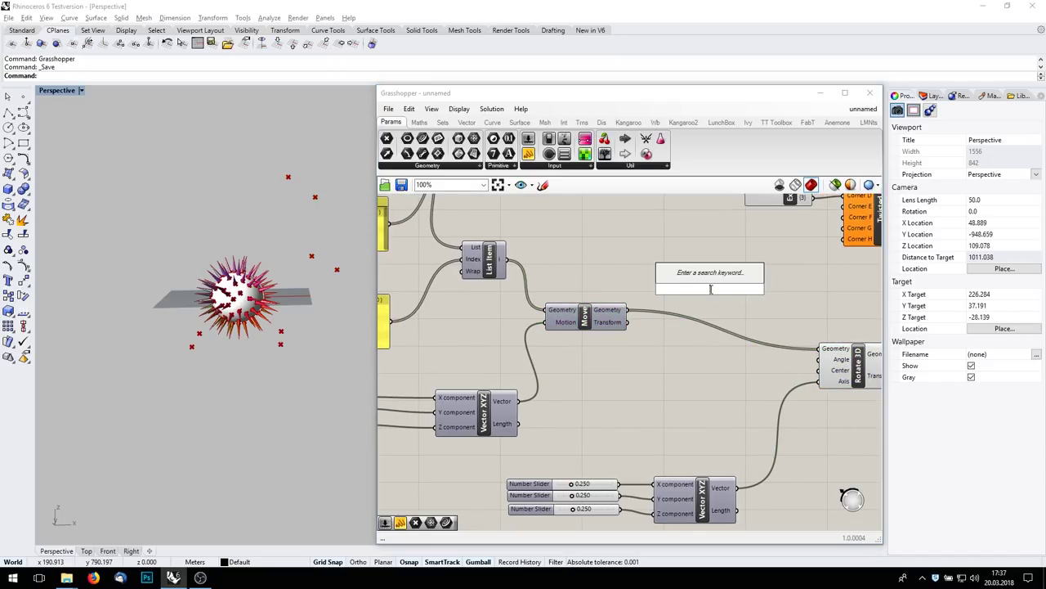
{"action": "type", "text": "polyl"}
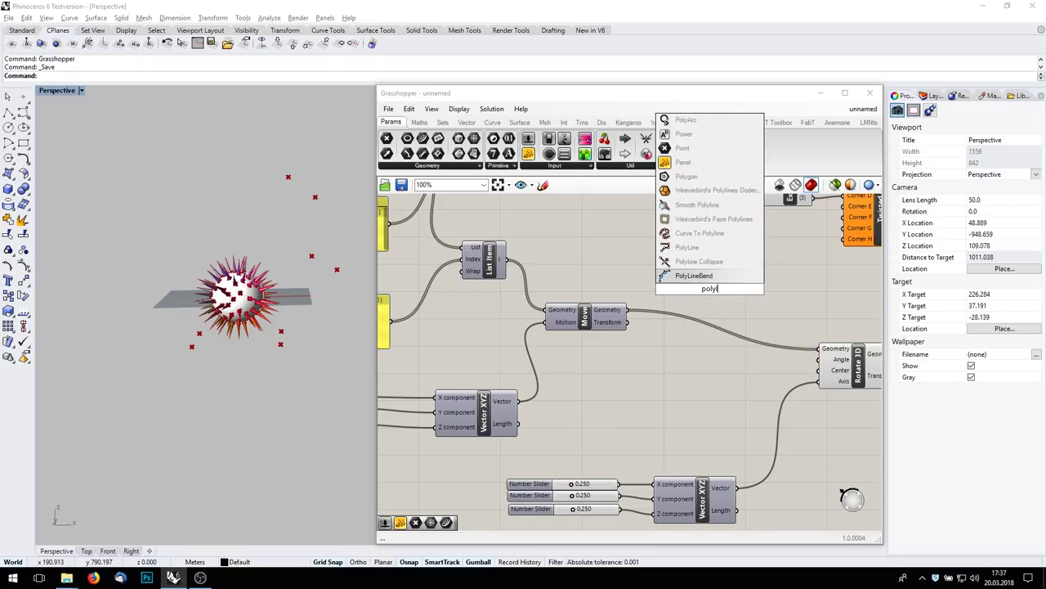
{"action": "key", "text": "Return"}
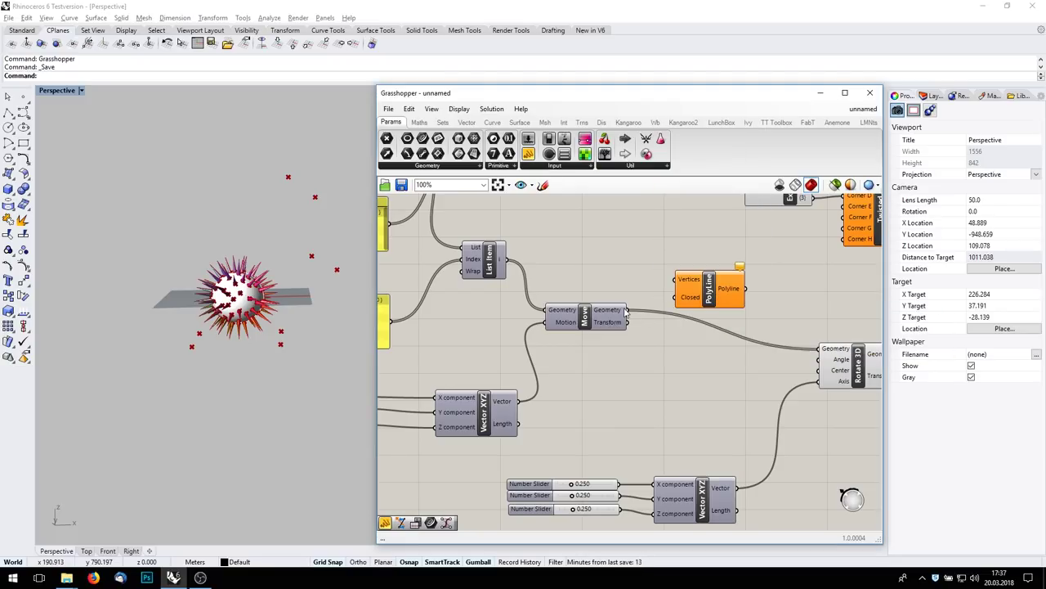
{"action": "left_click_drag", "start_coordinate": [638, 309], "coordinate": [698, 290]}
Step: Set the PolyLine component's Closed input to True
{"action": "right_click", "coordinate": [689, 297]}
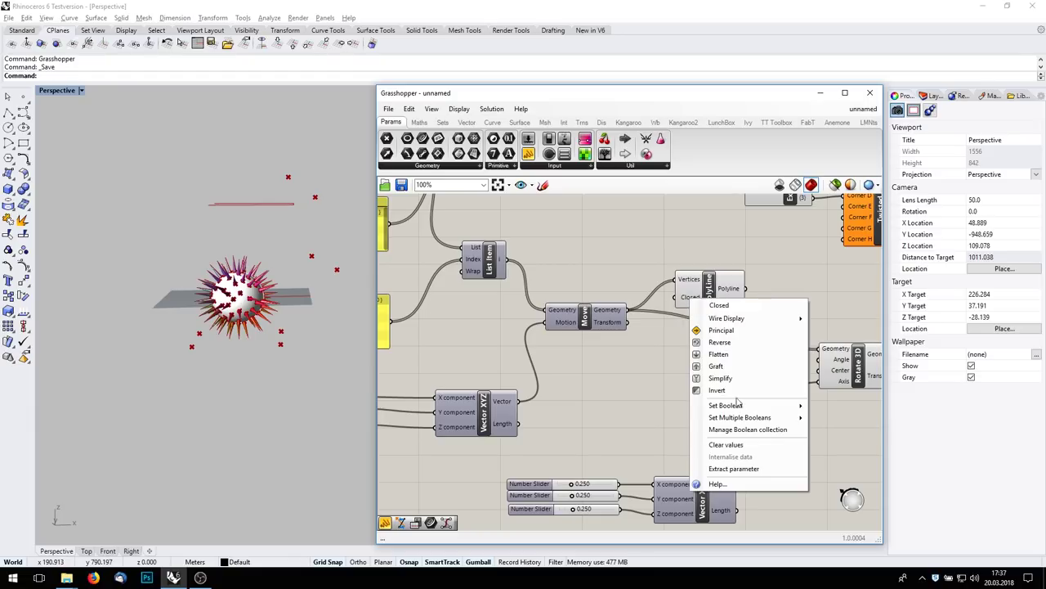
{"action": "right_click_drag", "start_coordinate": [190, 139], "coordinate": [178, 186]}
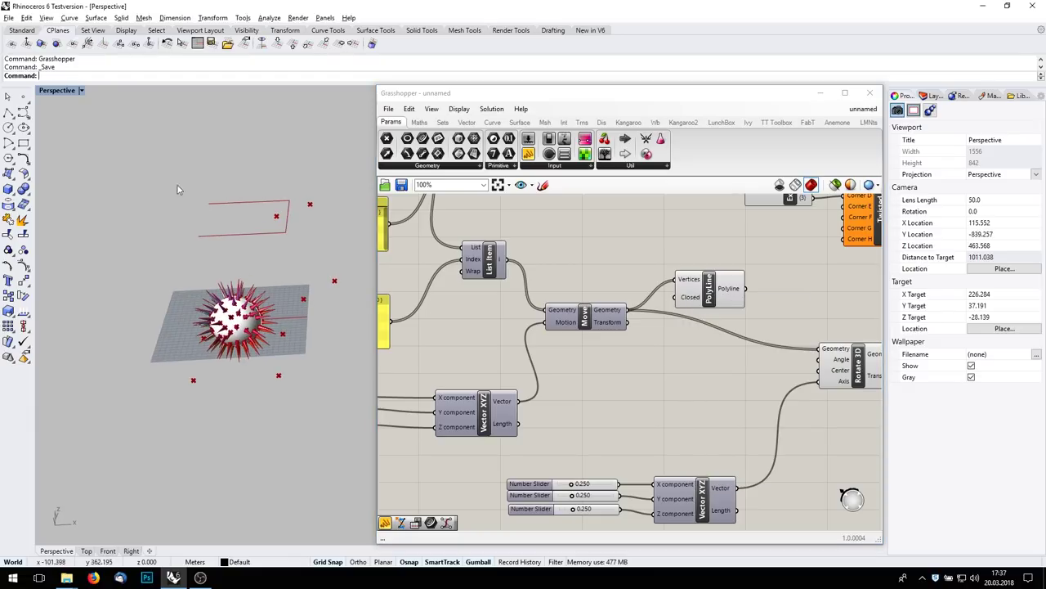
{"action": "right_click", "coordinate": [691, 299]}
{"action": "mouse_move", "coordinate": [742, 407]}
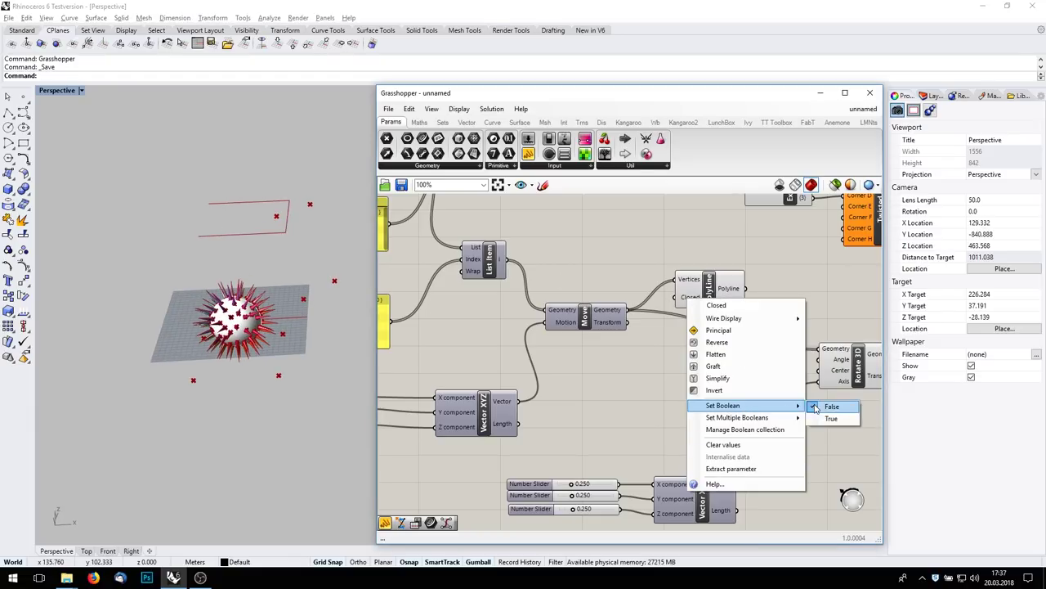
{"action": "left_click", "coordinate": [833, 418]}
{"action": "right_click_drag", "start_coordinate": [514, 247], "coordinate": [422, 248]}
Step: Add a Polygon Center component fed by the PolyLine's output and connect its Center(V) output to Rotate 3D's Center input
{"action": "double_click", "coordinate": [685, 293]}
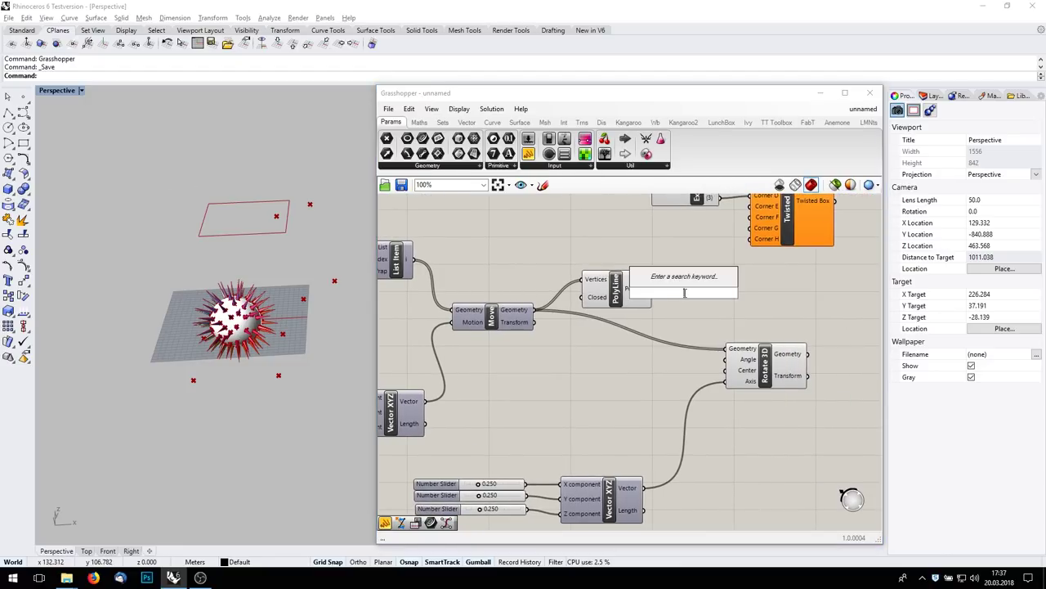
{"action": "type", "text": "polygon"}
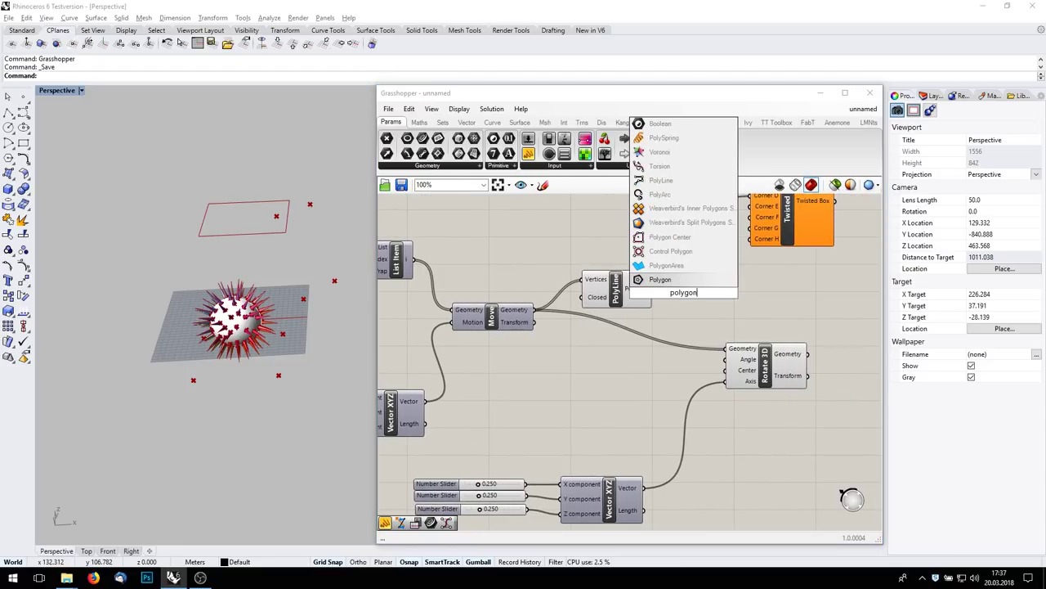
{"action": "left_click", "coordinate": [668, 236]}
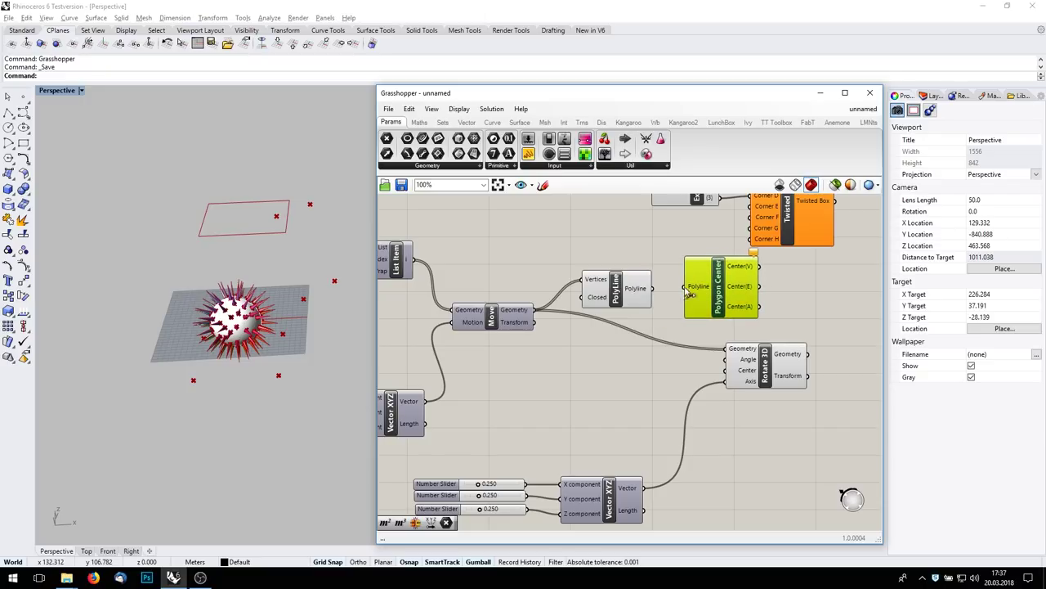
{"action": "left_click_drag", "start_coordinate": [654, 288], "coordinate": [730, 292]}
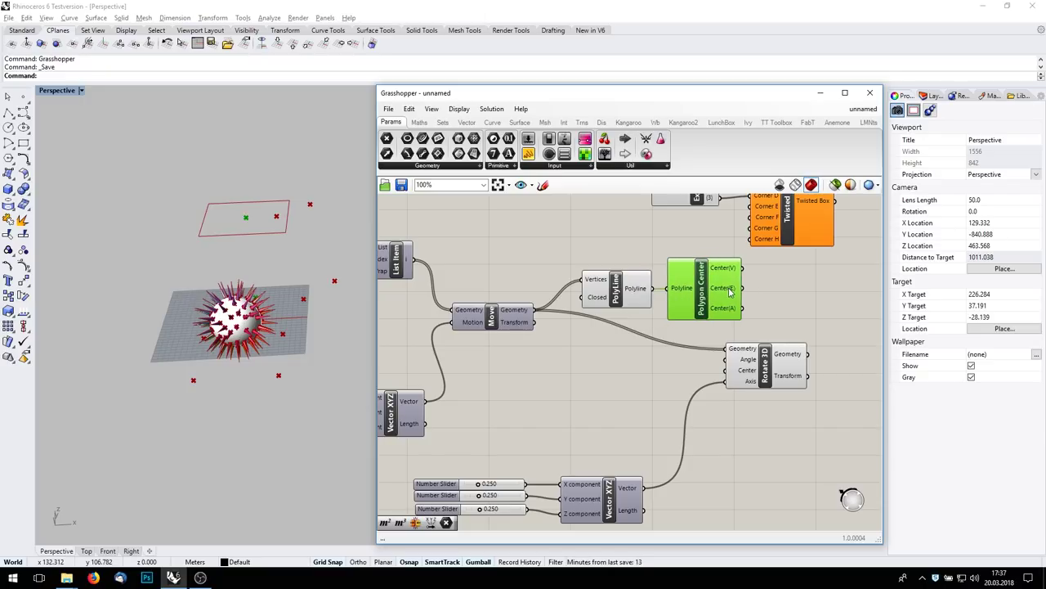
{"action": "mouse_move", "coordinate": [730, 291]}
{"action": "left_click_drag", "start_coordinate": [742, 267], "coordinate": [726, 371]}
Step: Turn off the preview of PolyLine and Polygon Center and move Rotate 3D farther to their right
{"action": "left_click", "coordinate": [686, 259]}
{"action": "left_click_drag", "start_coordinate": [683, 255], "coordinate": [595, 294]}
{"action": "middle_click", "coordinate": [677, 300]}
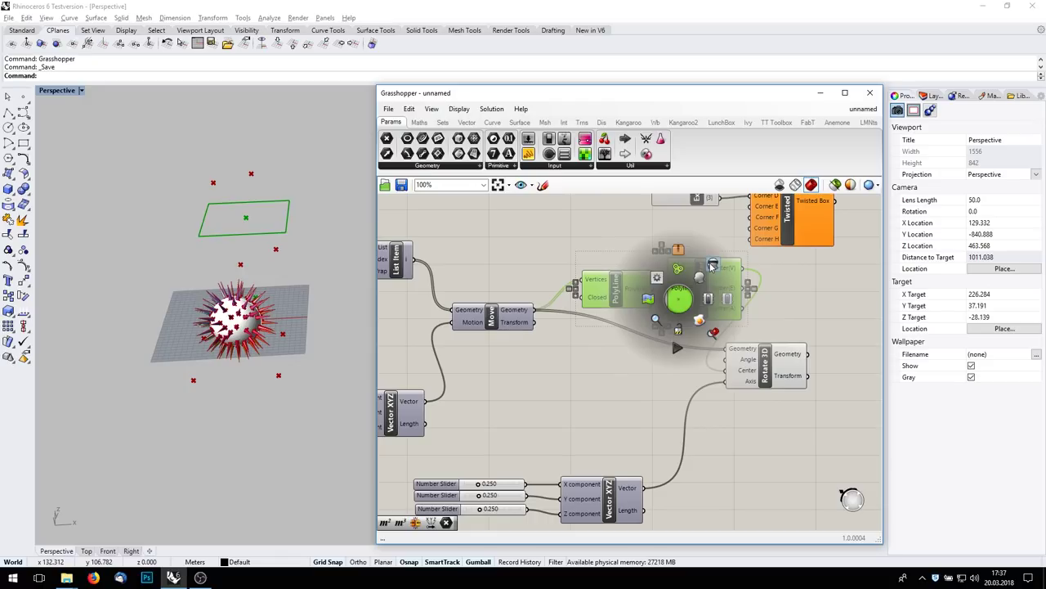
{"action": "left_click", "coordinate": [710, 263]}
{"action": "left_click_drag", "start_coordinate": [771, 371], "coordinate": [837, 371]}
{"action": "right_click_drag", "start_coordinate": [797, 382], "coordinate": [752, 331]}
{"action": "right_click_drag", "start_coordinate": [505, 337], "coordinate": [540, 339]}
Step: Add an integer Number Slider starting at 0 below the Move component
{"action": "double_click", "coordinate": [585, 336]}
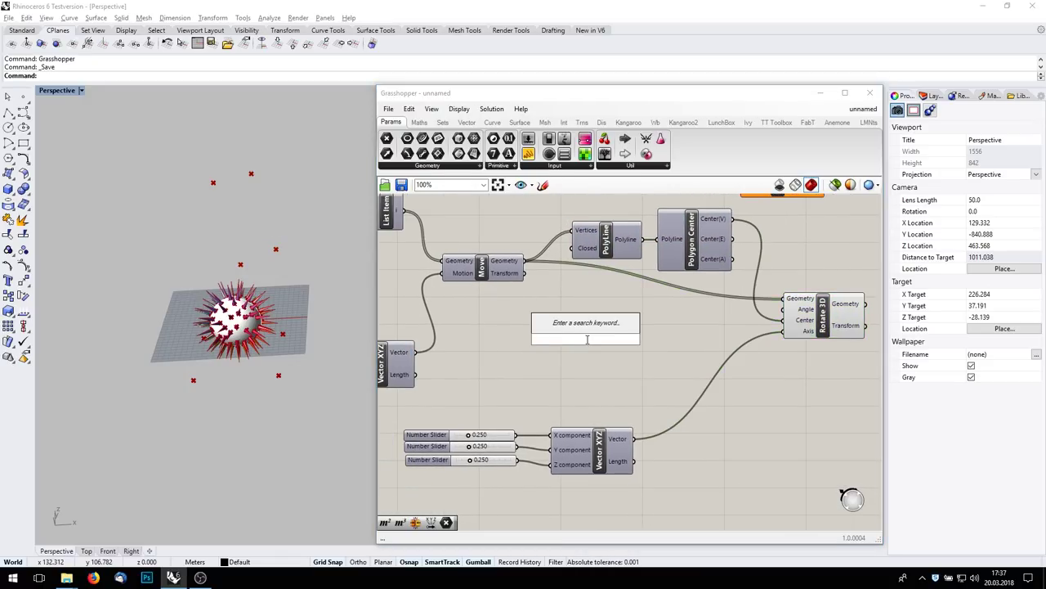
{"action": "type", "text": "0<3"}
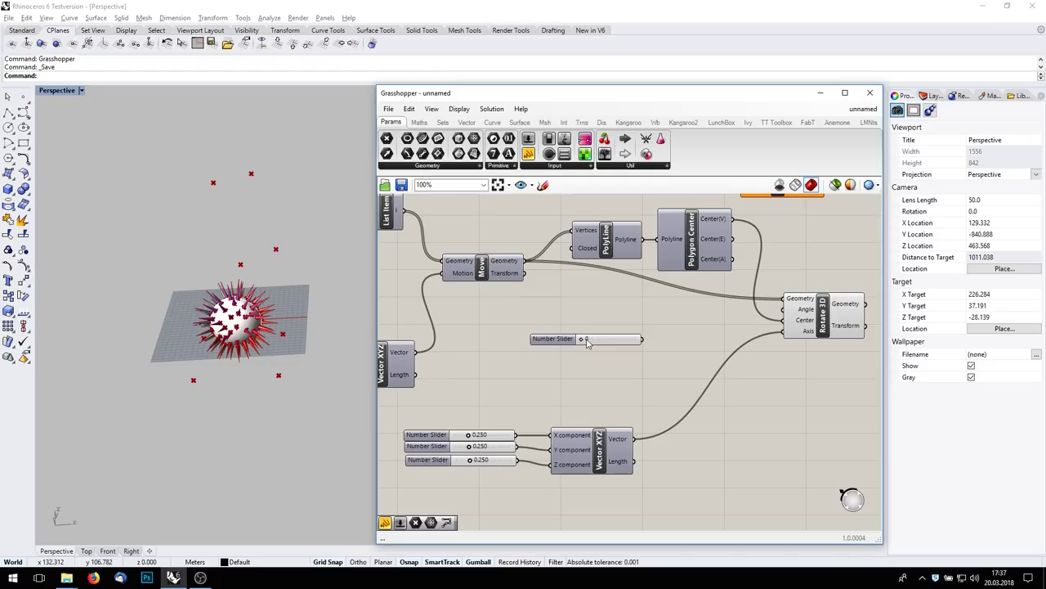
{"action": "key", "text": "Return"}
{"action": "left_click", "coordinate": [660, 351]}
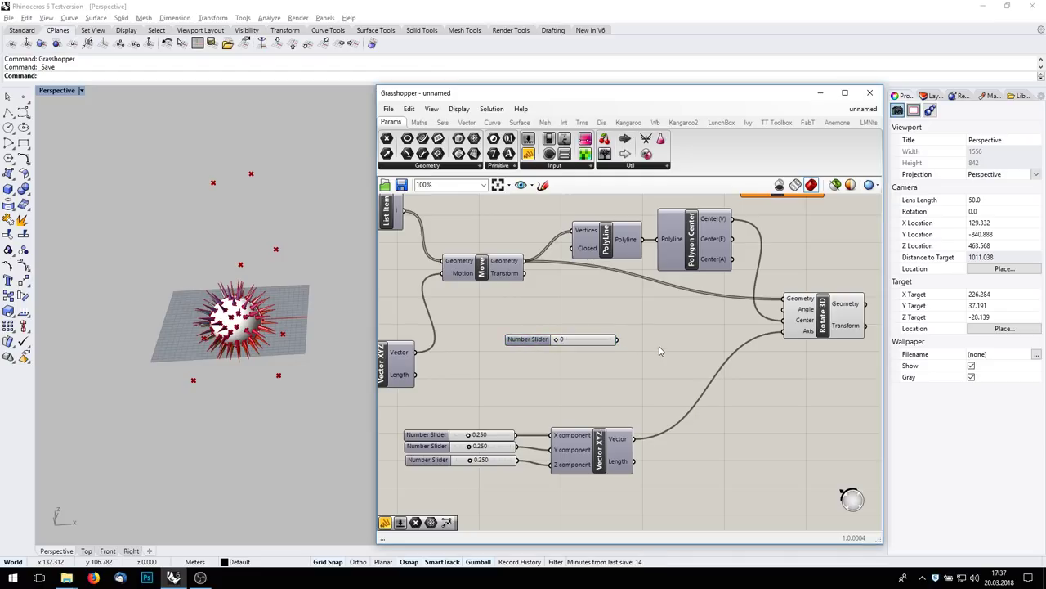
Step: Add a Radians component between the new slider and Rotate 3D's Angle input, and set the slider to 14
{"action": "double_click", "coordinate": [661, 351]}
{"action": "type", "text": "radians"}
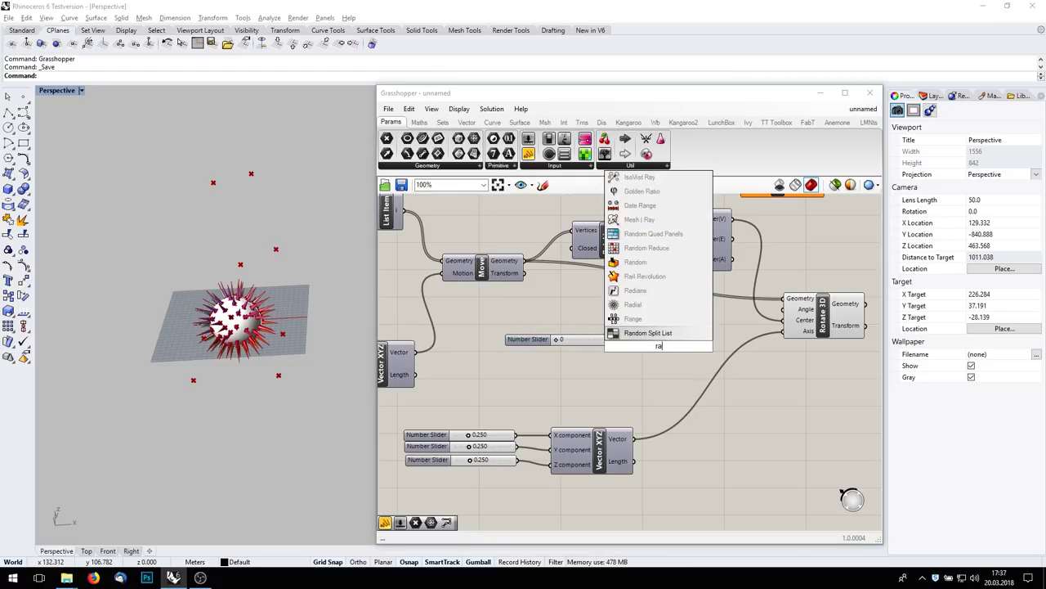
{"action": "key", "text": "Return"}
{"action": "left_click_drag", "start_coordinate": [628, 344], "coordinate": [785, 309]}
{"action": "mouse_move", "coordinate": [559, 339]}
{"action": "left_mouse_down"}
{"action": "mouse_move", "coordinate": [575, 342]}
{"action": "mouse_move", "coordinate": [566, 340]}
{"action": "left_mouse_up"}
Step: Shift Twisted Box farther right and add a second Explode Tree fed by Rotate 3D's Geometry output
{"action": "right_click_drag", "start_coordinate": [801, 307], "coordinate": [624, 338]}
{"action": "scroll", "coordinate": [737, 330], "scroll_direction": "down", "scroll_amount": 2}
{"action": "right_click_drag", "start_coordinate": [737, 329], "coordinate": [687, 388]}
{"action": "left_click_drag", "start_coordinate": [592, 299], "coordinate": [759, 301]}
{"action": "double_click", "coordinate": [675, 339]}
{"action": "type", "text": "explo"}
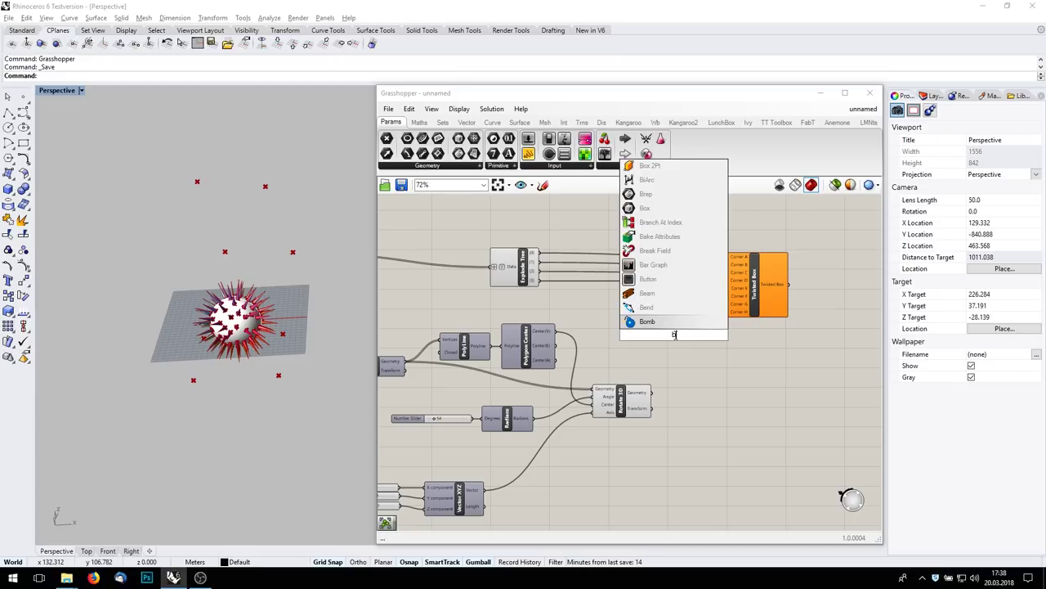
{"action": "key", "text": "Return"}
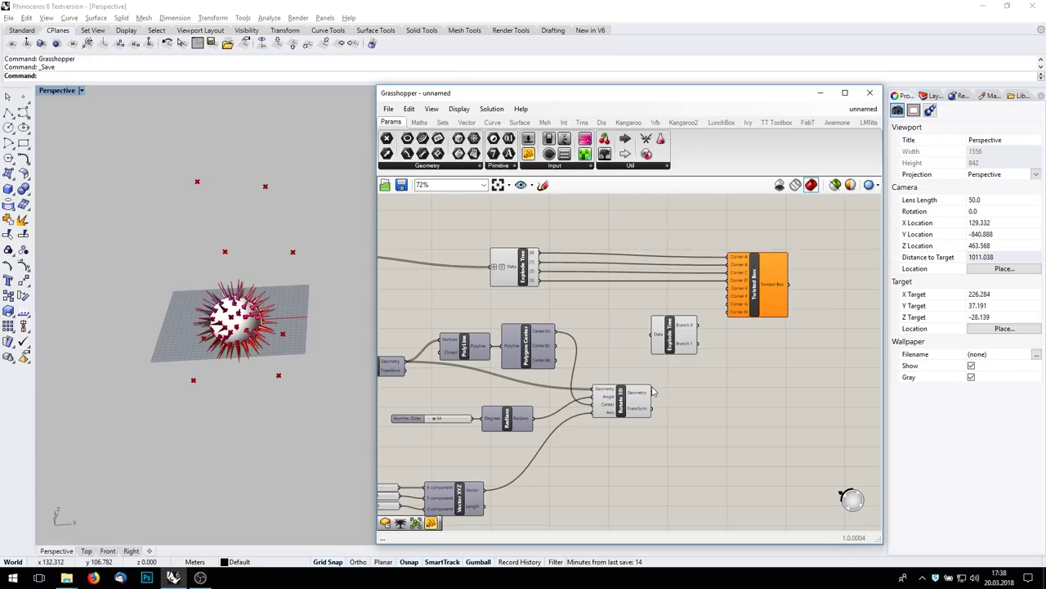
{"action": "left_click_drag", "start_coordinate": [657, 398], "coordinate": [658, 341]}
Step: Graft and simplify the new Explode Tree's Data input and add two more branch outputs to it
{"action": "right_click", "coordinate": [661, 338]}
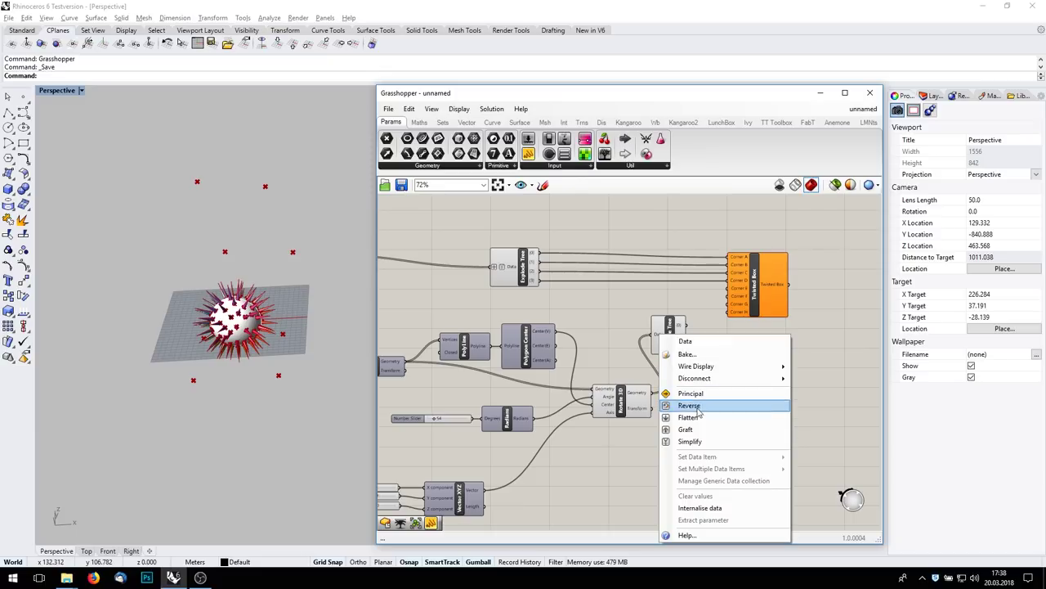
{"action": "left_click", "coordinate": [685, 429]}
{"action": "right_click", "coordinate": [661, 337]}
{"action": "left_click", "coordinate": [696, 416]}
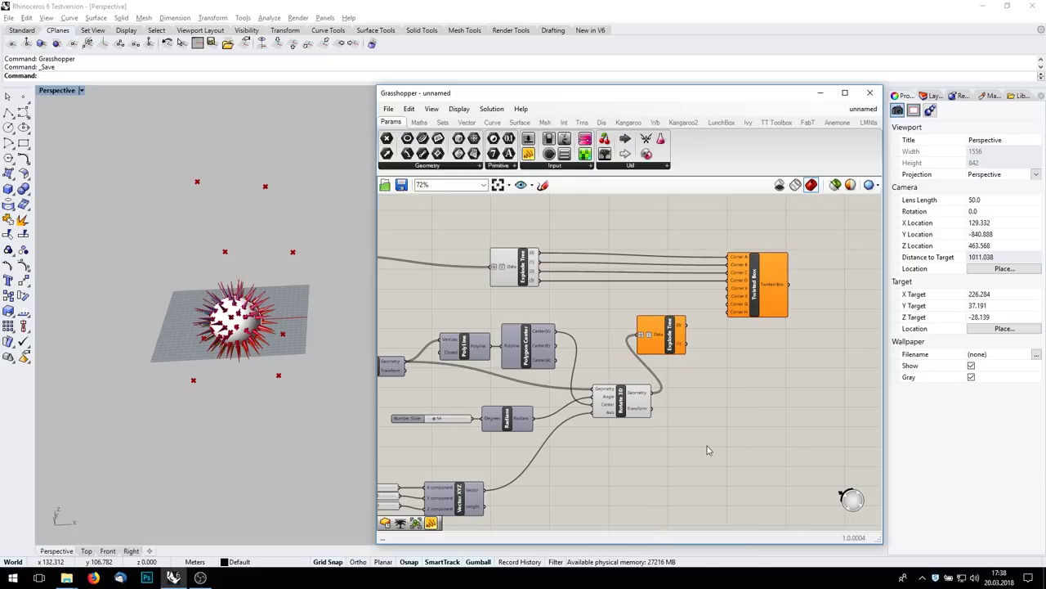
{"action": "scroll", "coordinate": [685, 344], "scroll_direction": "up", "scroll_amount": 6}
{"action": "left_click", "coordinate": [645, 383]}
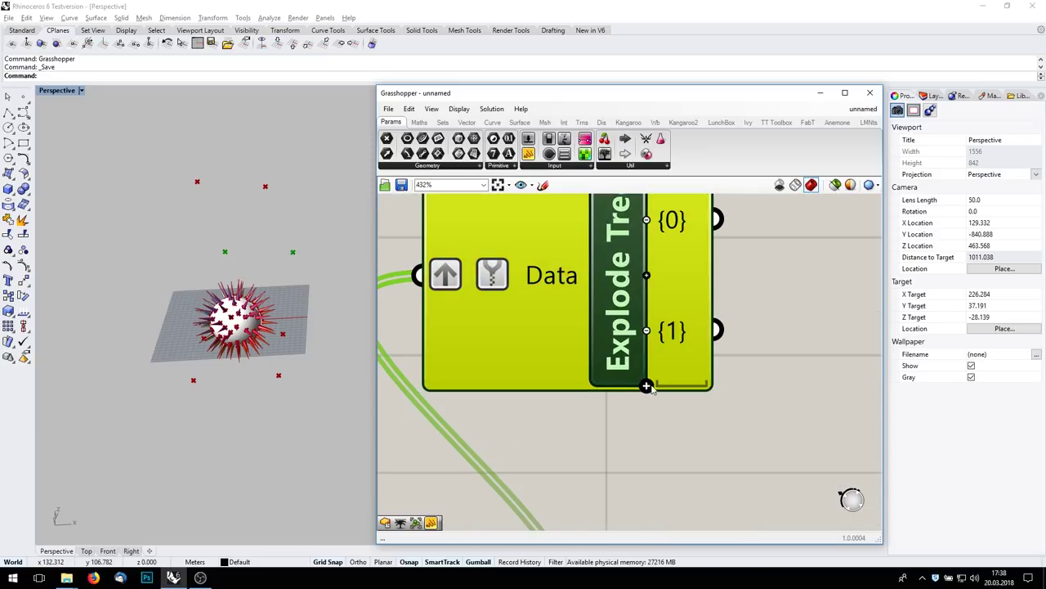
{"action": "left_click", "coordinate": [646, 386]}
{"action": "left_click", "coordinate": [647, 386]}
Step: Reposition the second Explode Tree and connect its four outputs to Twisted Box's Corner E, F, G and H inputs in order
{"action": "scroll", "coordinate": [688, 334], "scroll_direction": "down", "scroll_amount": 4}
{"action": "right_click_drag", "start_coordinate": [689, 332], "coordinate": [676, 391]}
{"action": "left_click_drag", "start_coordinate": [642, 379], "coordinate": [679, 298]}
{"action": "left_click_drag", "start_coordinate": [722, 250], "coordinate": [793, 245]}
{"action": "left_click_drag", "start_coordinate": [724, 274], "coordinate": [791, 275]}
{"action": "left_click_drag", "start_coordinate": [723, 298], "coordinate": [793, 287]}
{"action": "left_click_drag", "start_coordinate": [723, 323], "coordinate": [793, 308]}
{"action": "left_click", "coordinate": [824, 304]}
{"action": "scroll", "coordinate": [143, 367], "scroll_direction": "down", "scroll_amount": 6}
{"action": "right_click_drag", "start_coordinate": [192, 335], "coordinate": [185, 356]}
{"action": "scroll", "coordinate": [721, 257], "scroll_direction": "down", "scroll_amount": 4}
Step: Move Box Morph farther right and connect the Twisted Box output to its Target input
{"action": "right_click_drag", "start_coordinate": [724, 258], "coordinate": [545, 461]}
{"action": "scroll", "coordinate": [755, 303], "scroll_direction": "down", "scroll_amount": 4}
{"action": "right_click_drag", "start_coordinate": [692, 317], "coordinate": [725, 303]}
{"action": "left_click_drag", "start_coordinate": [605, 271], "coordinate": [816, 274]}
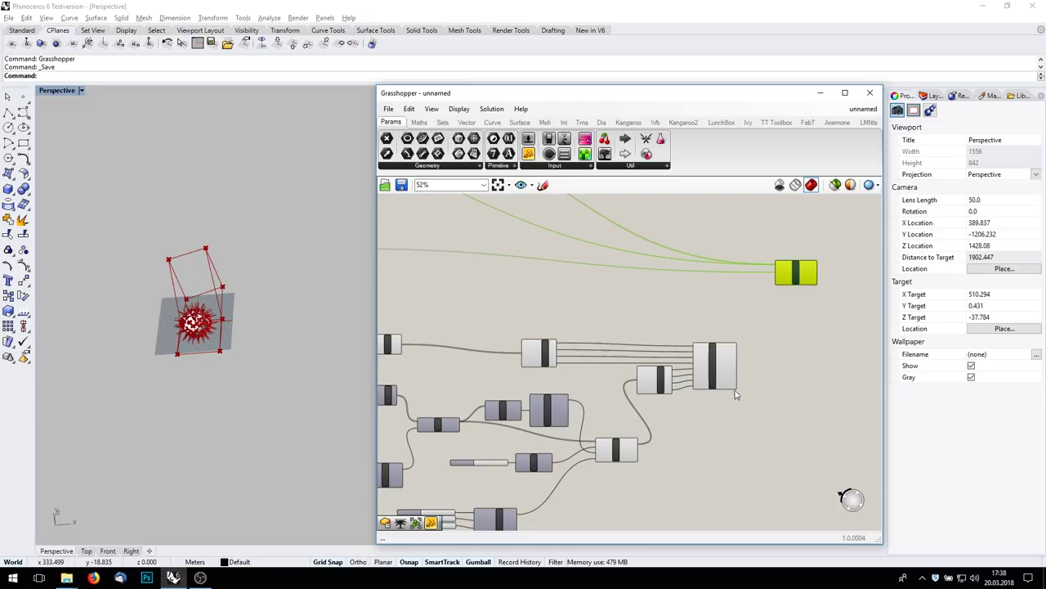
{"action": "left_click", "coordinate": [776, 293]}
{"action": "left_click_drag", "start_coordinate": [738, 365], "coordinate": [775, 283]}
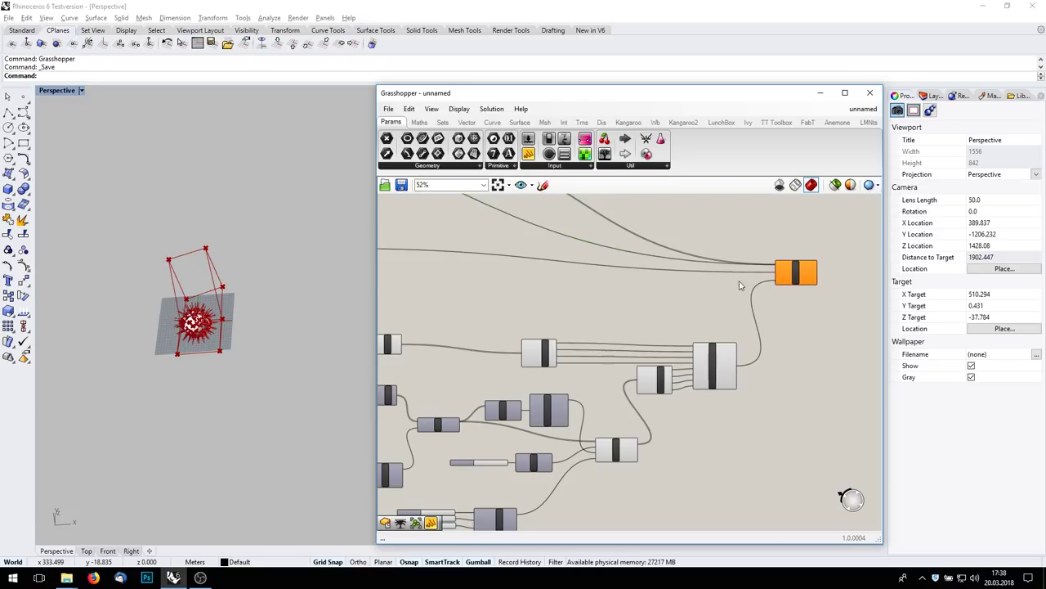
{"action": "left_click", "coordinate": [793, 274]}
Step: Replace the Custom Preview's Geometry source with Box Morph's Geometry output and move the Custom Preview above Box Morph
{"action": "right_click_drag", "start_coordinate": [176, 360], "coordinate": [261, 305]}
{"action": "right_click_drag", "start_coordinate": [781, 230], "coordinate": [710, 350]}
{"action": "scroll", "coordinate": [672, 389], "scroll_direction": "down", "scroll_amount": 1}
{"action": "scroll", "coordinate": [687, 260], "scroll_direction": "up", "scroll_amount": 3}
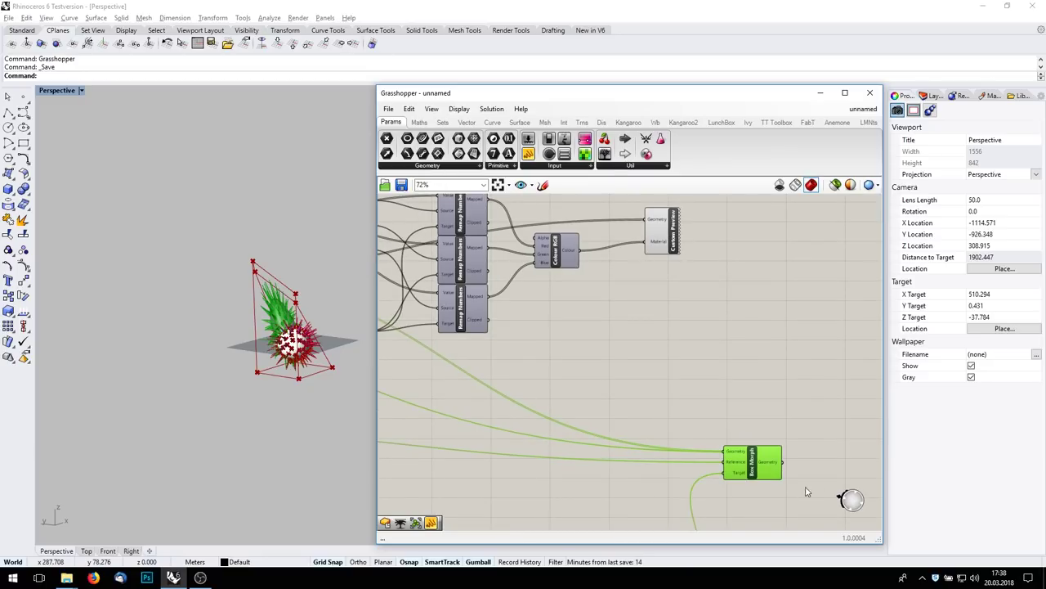
{"action": "left_click_drag", "start_coordinate": [785, 463], "coordinate": [652, 231]}
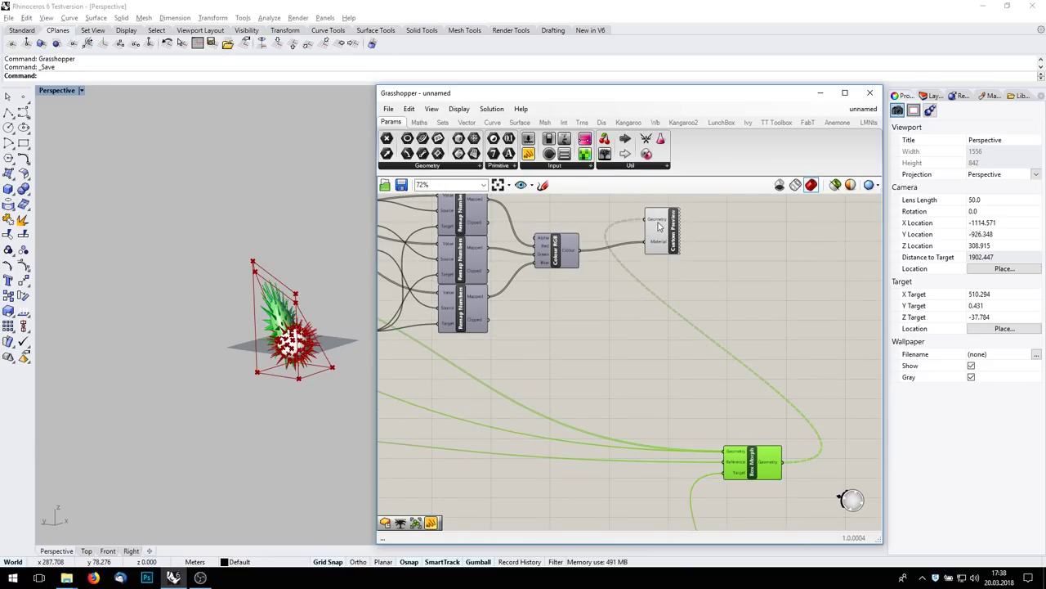
{"action": "left_click_drag", "start_coordinate": [657, 230], "coordinate": [798, 324]}
{"action": "left_click", "coordinate": [685, 357]}
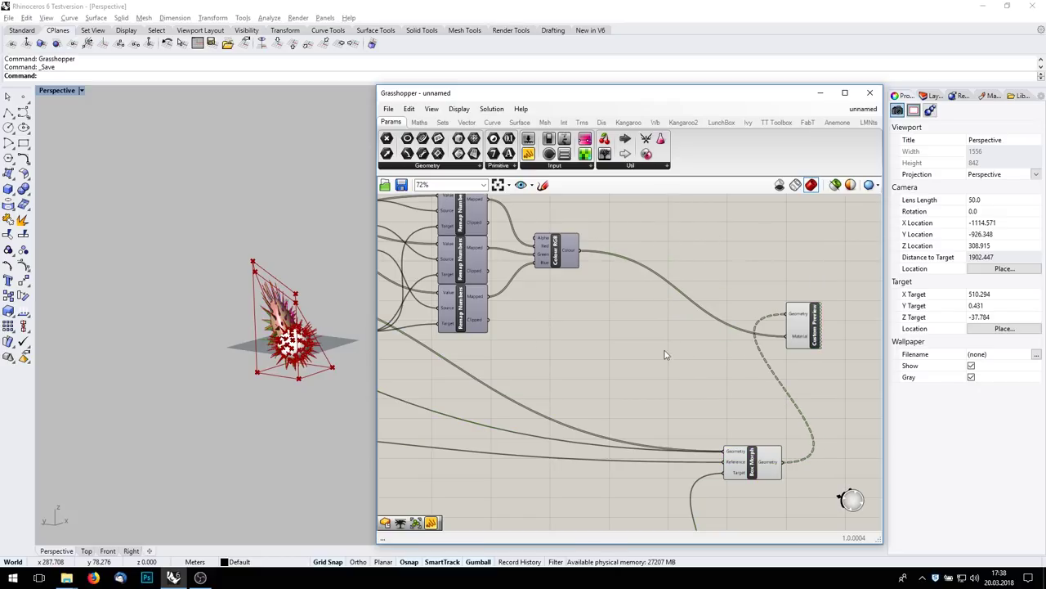
Step: Turn off the preview of every component in the definition except the Custom Preview
{"action": "scroll", "coordinate": [679, 340], "scroll_direction": "down", "scroll_amount": 5}
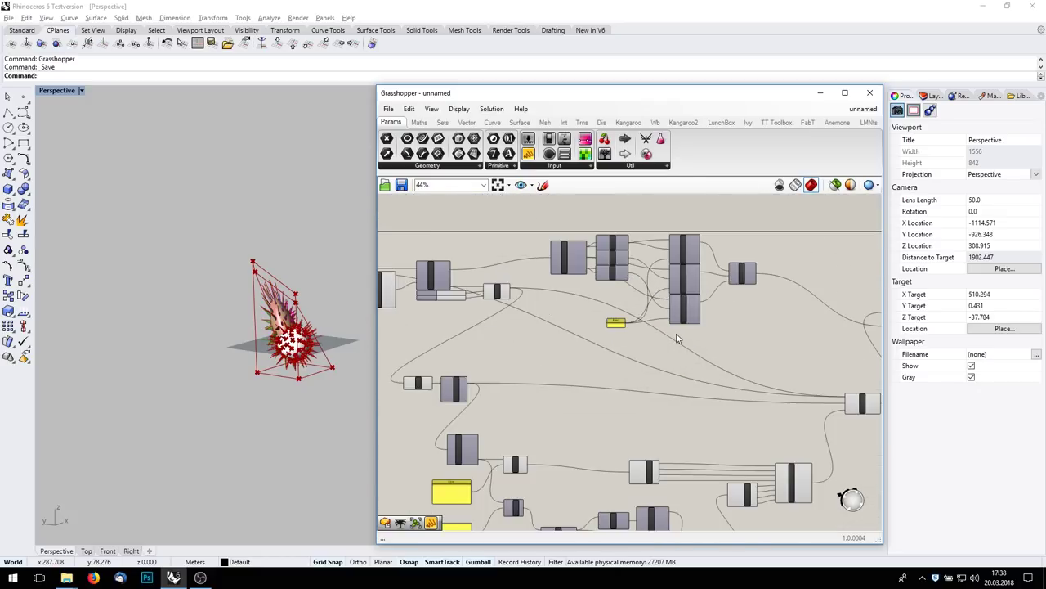
{"action": "scroll", "coordinate": [719, 405], "scroll_direction": "down", "scroll_amount": 2}
{"action": "left_click_drag", "start_coordinate": [787, 483], "coordinate": [465, 190]}
{"action": "middle_click", "coordinate": [660, 368]}
{"action": "left_click", "coordinate": [690, 330]}
{"action": "right_click_drag", "start_coordinate": [353, 311], "coordinate": [249, 379]}
{"action": "scroll", "coordinate": [203, 398], "scroll_direction": "up", "scroll_amount": 10}
{"action": "right_click_drag", "start_coordinate": [352, 319], "coordinate": [328, 345]}
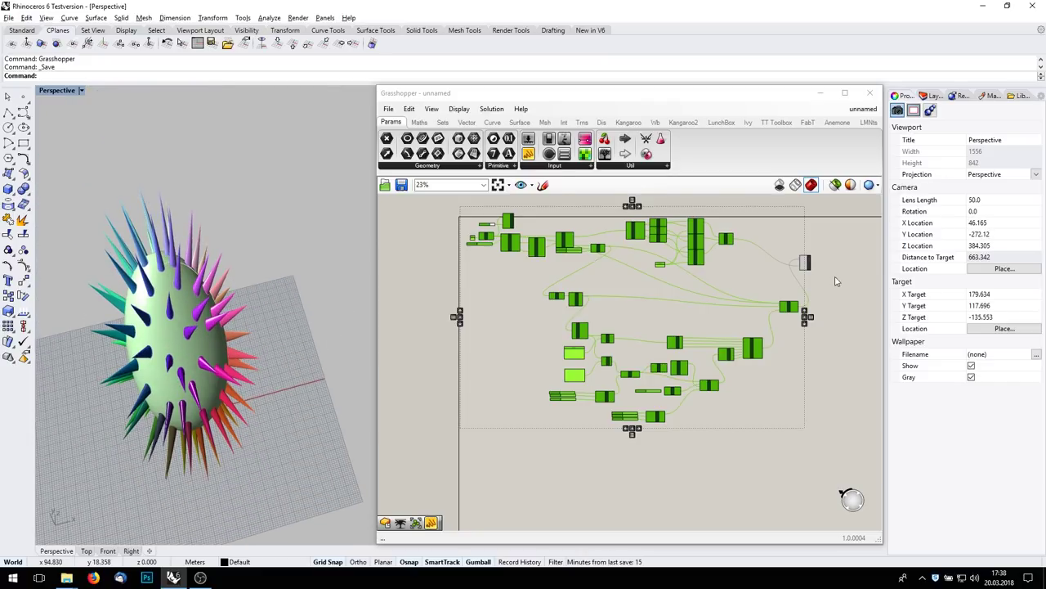
Step: Examine the coloured morphed sphere and cones from several angles and review the definition back to its first components
{"action": "scroll", "coordinate": [835, 237], "scroll_direction": "up", "scroll_amount": 5}
{"action": "left_click", "coordinate": [756, 324]}
{"action": "right_click_drag", "start_coordinate": [206, 355], "coordinate": [182, 314]}
{"action": "left_click", "coordinate": [598, 345]}
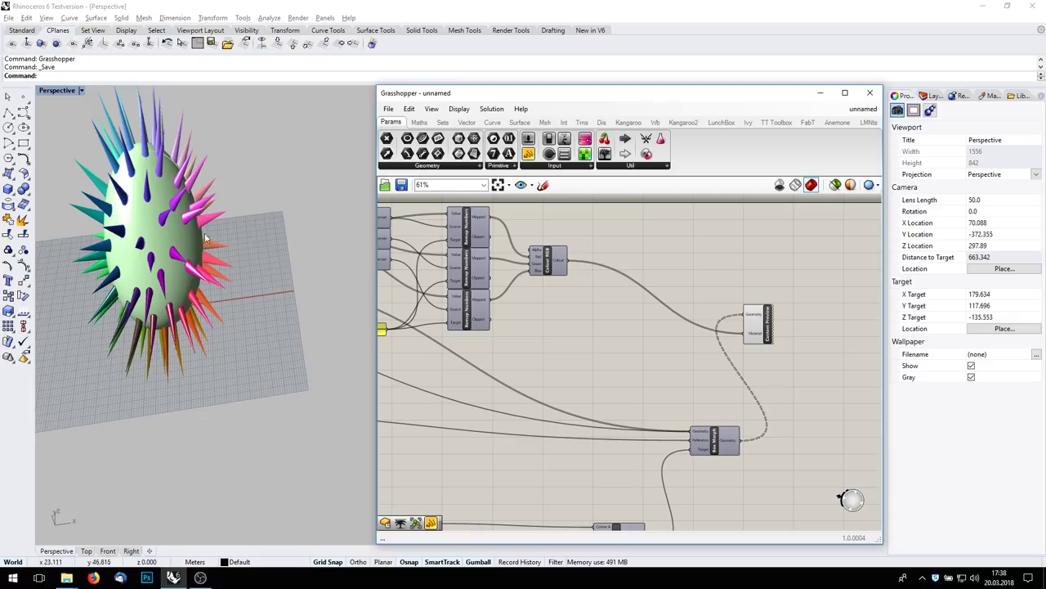
{"action": "right_click_drag", "start_coordinate": [174, 290], "coordinate": [234, 256]}
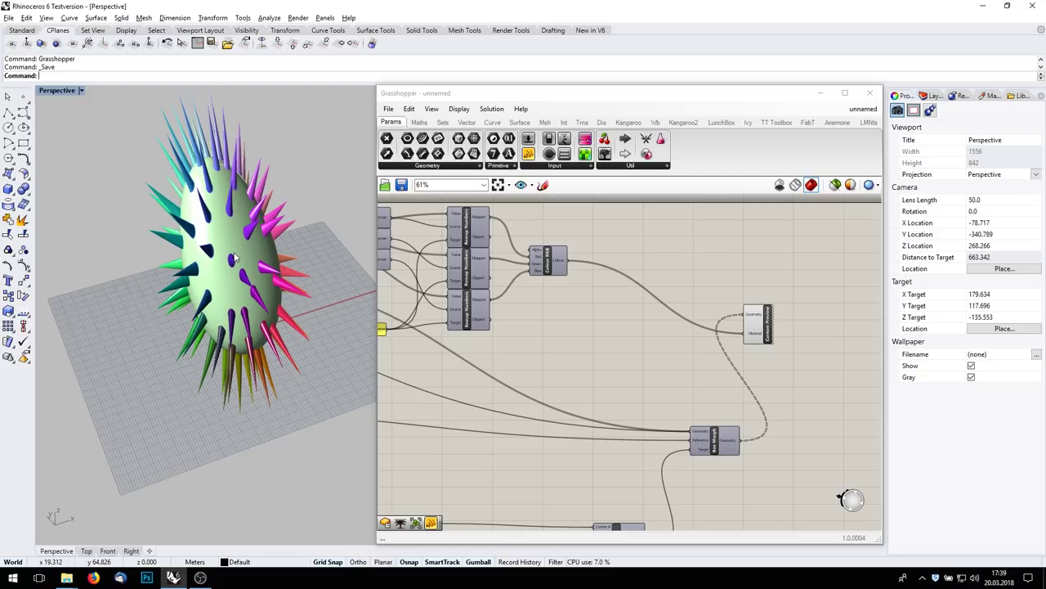
{"action": "right_click_drag", "start_coordinate": [500, 270], "coordinate": [635, 252]}
{"action": "scroll", "coordinate": [607, 270], "scroll_direction": "down", "scroll_amount": 1}
{"action": "right_click_drag", "start_coordinate": [531, 271], "coordinate": [848, 278]}
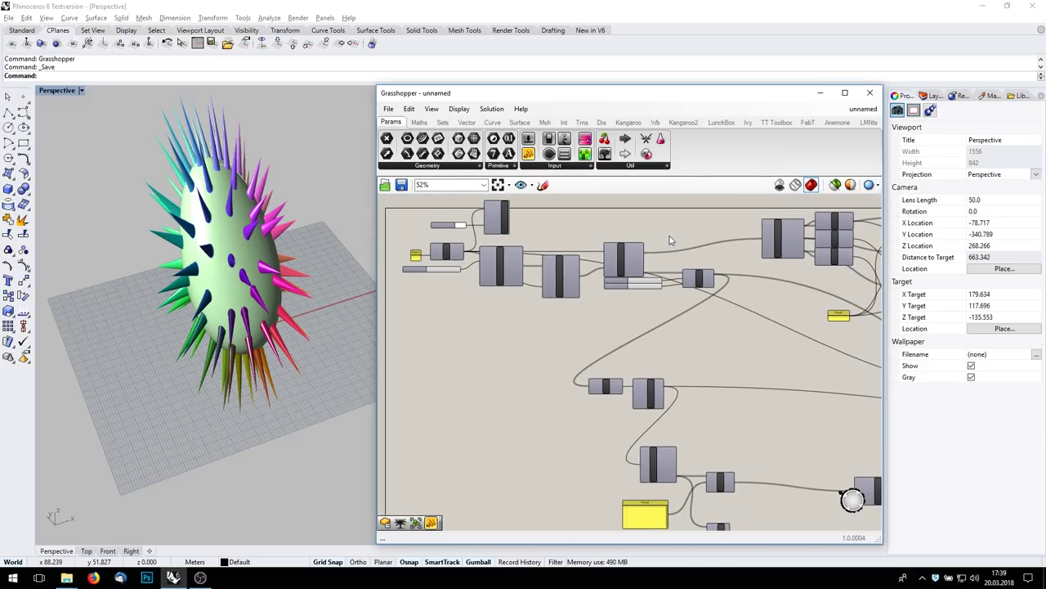